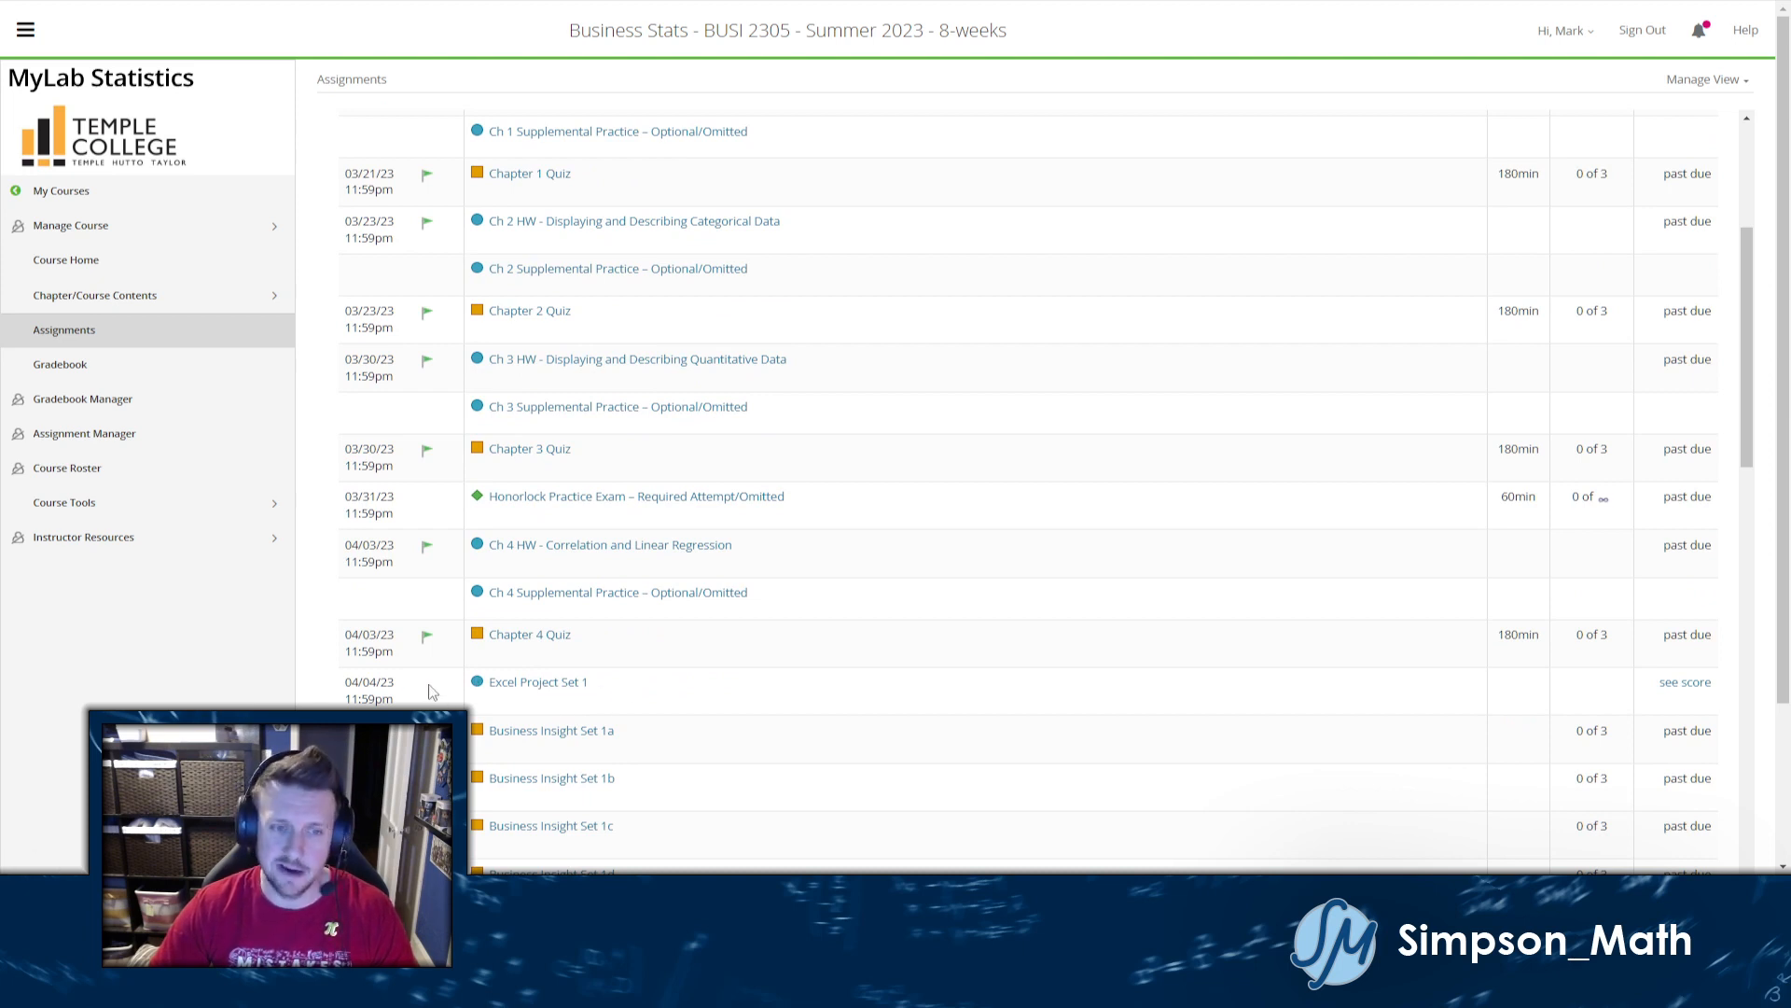
Step: Open the graded submission of Describing Data: Displaying Qualitative Data from Excel Project Set 1 in review mode
click(522, 685)
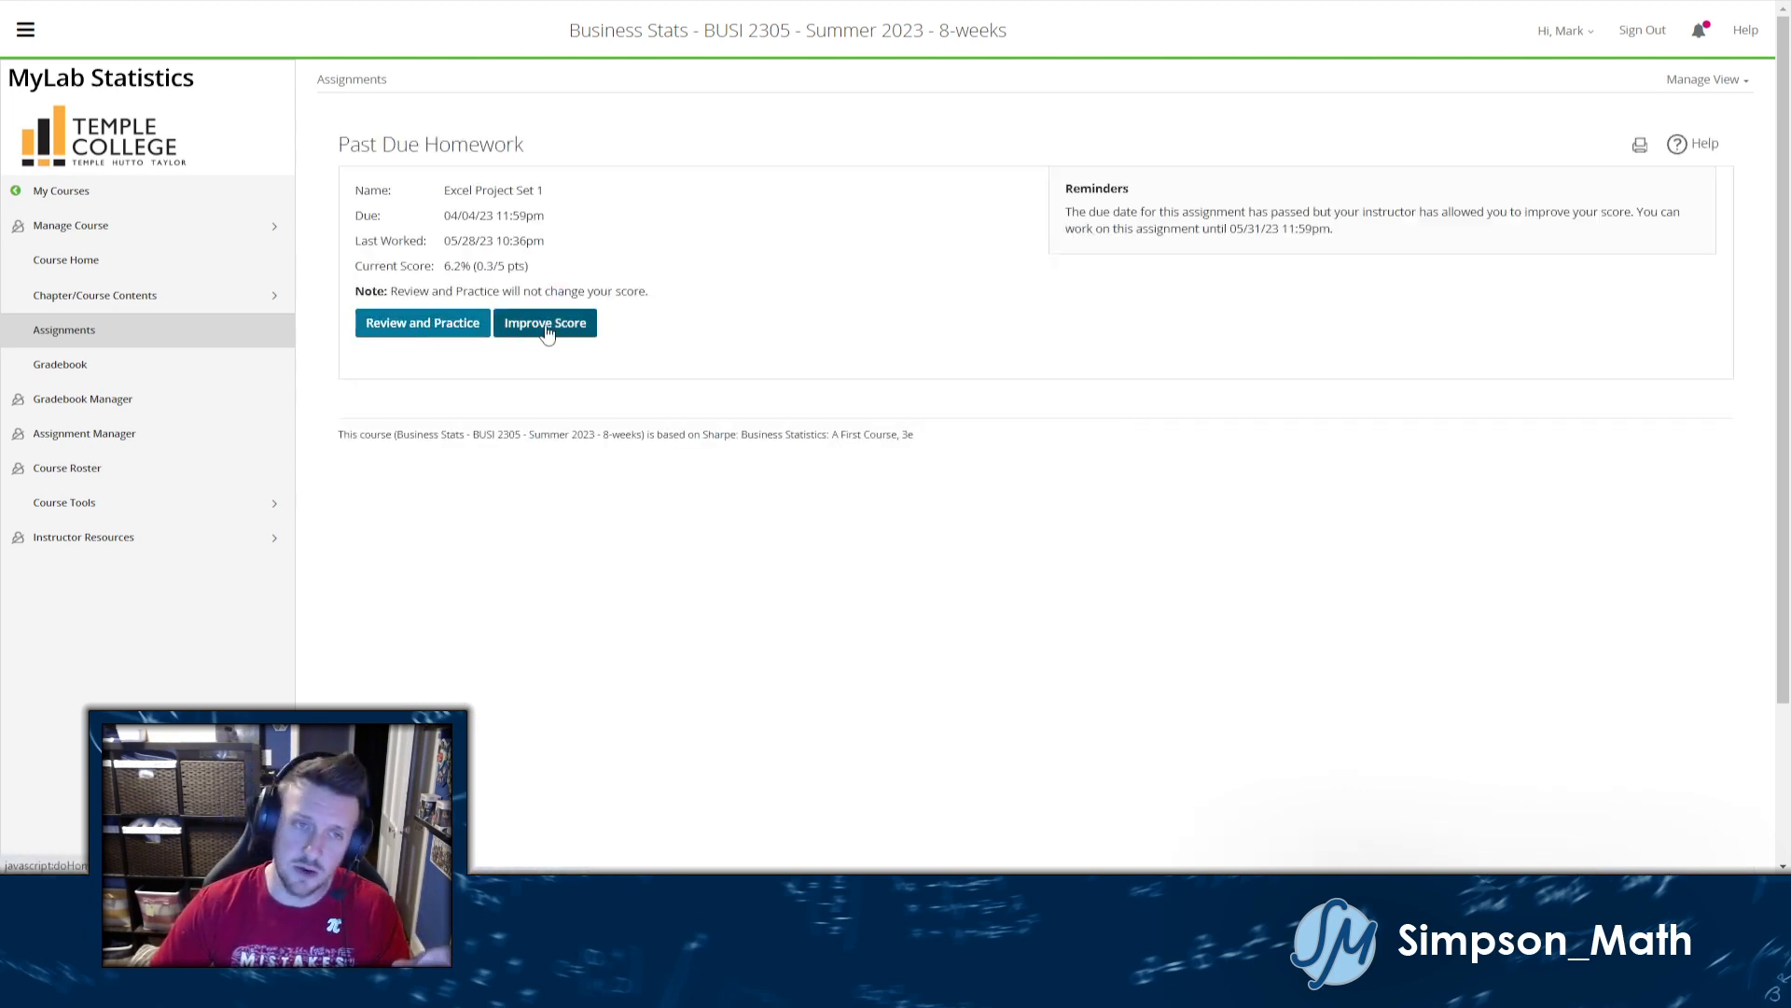
click(444, 334)
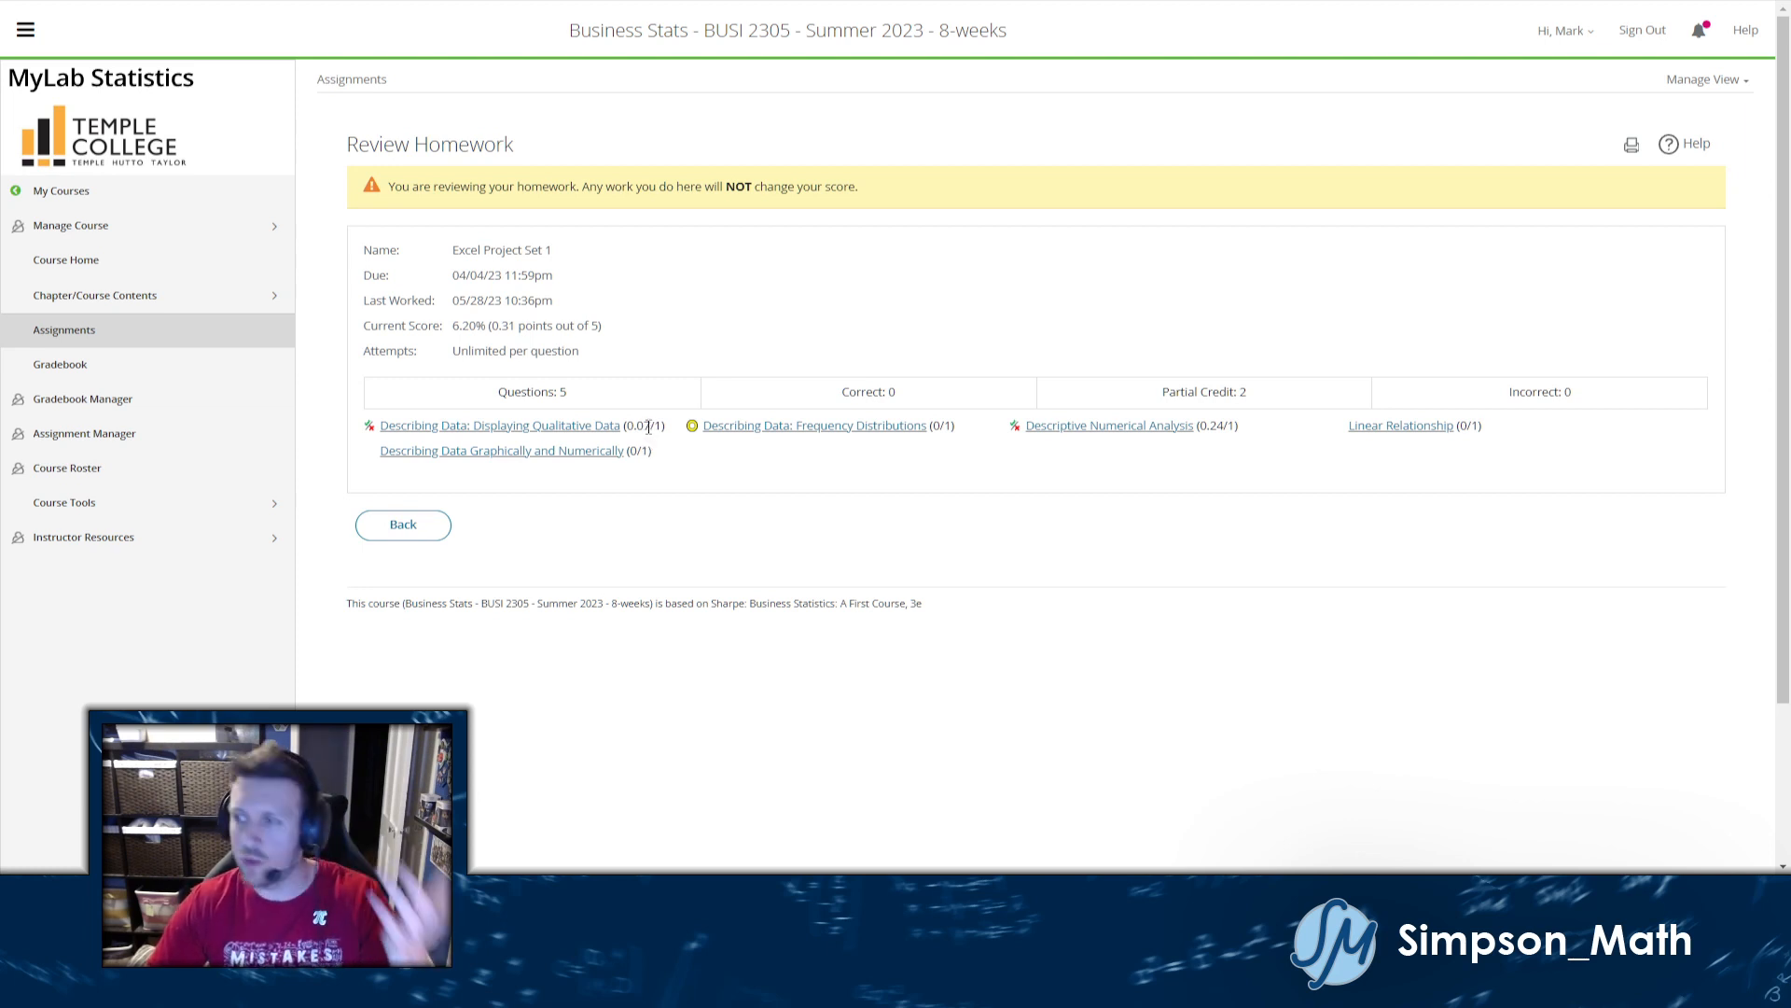
click(577, 431)
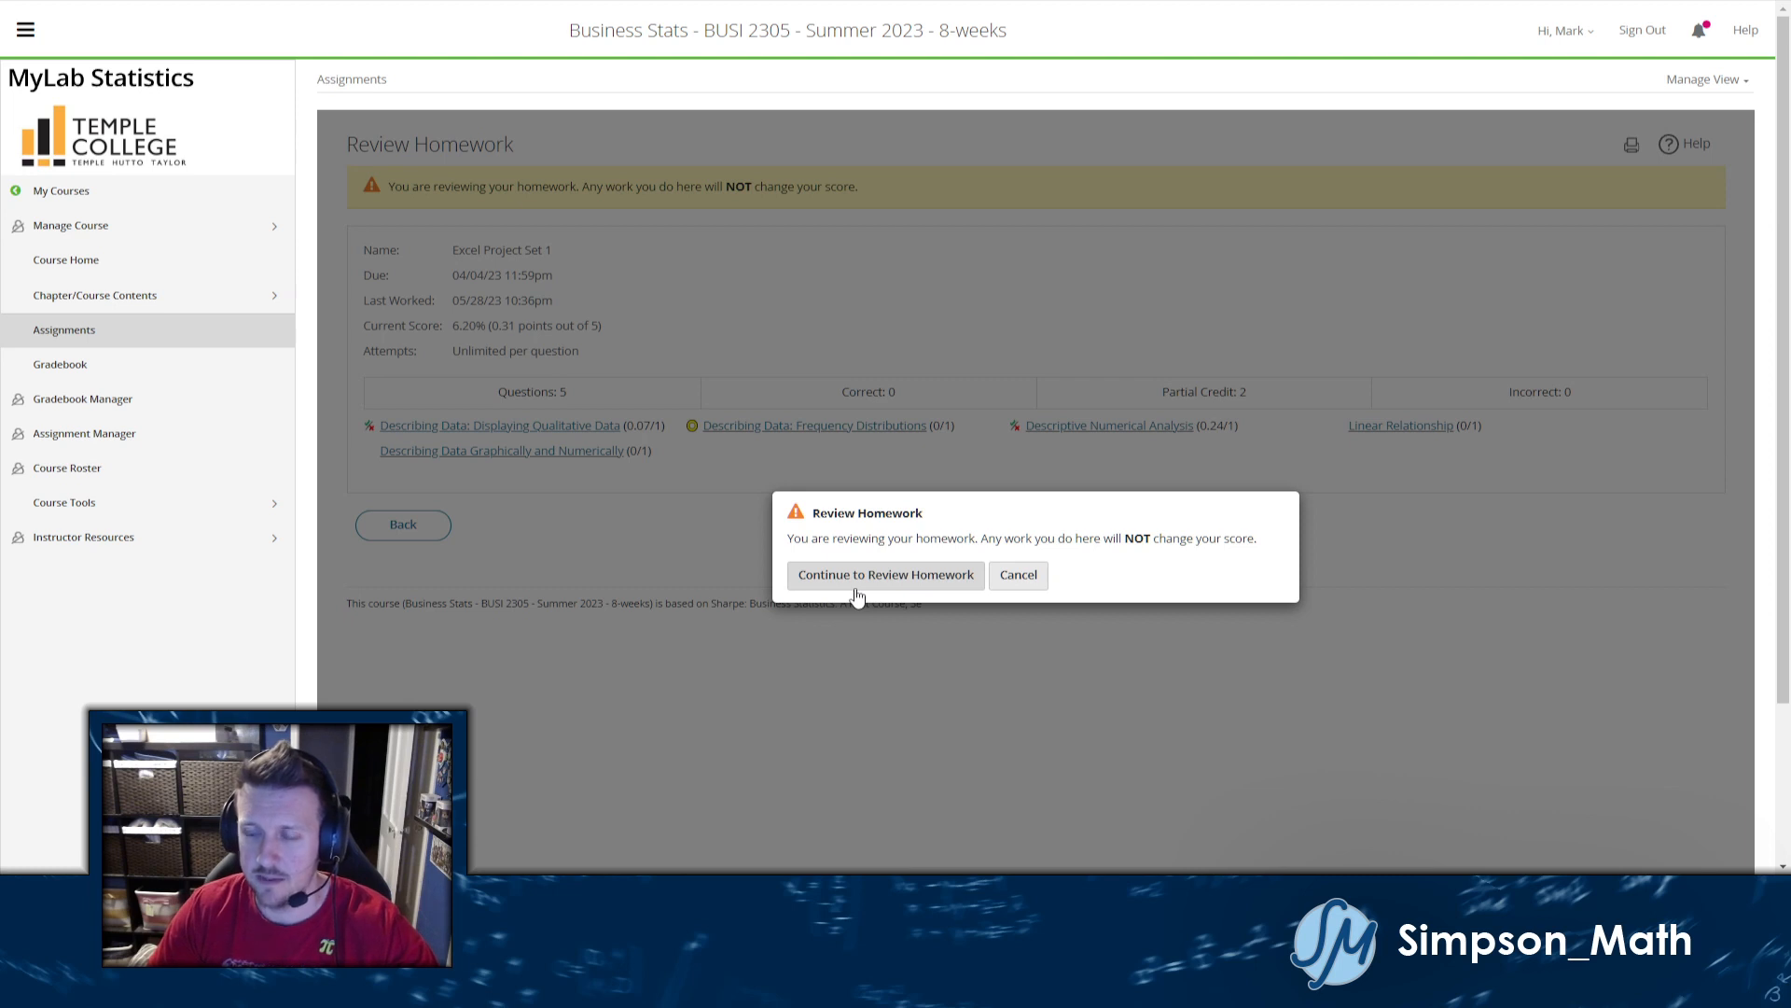
click(857, 588)
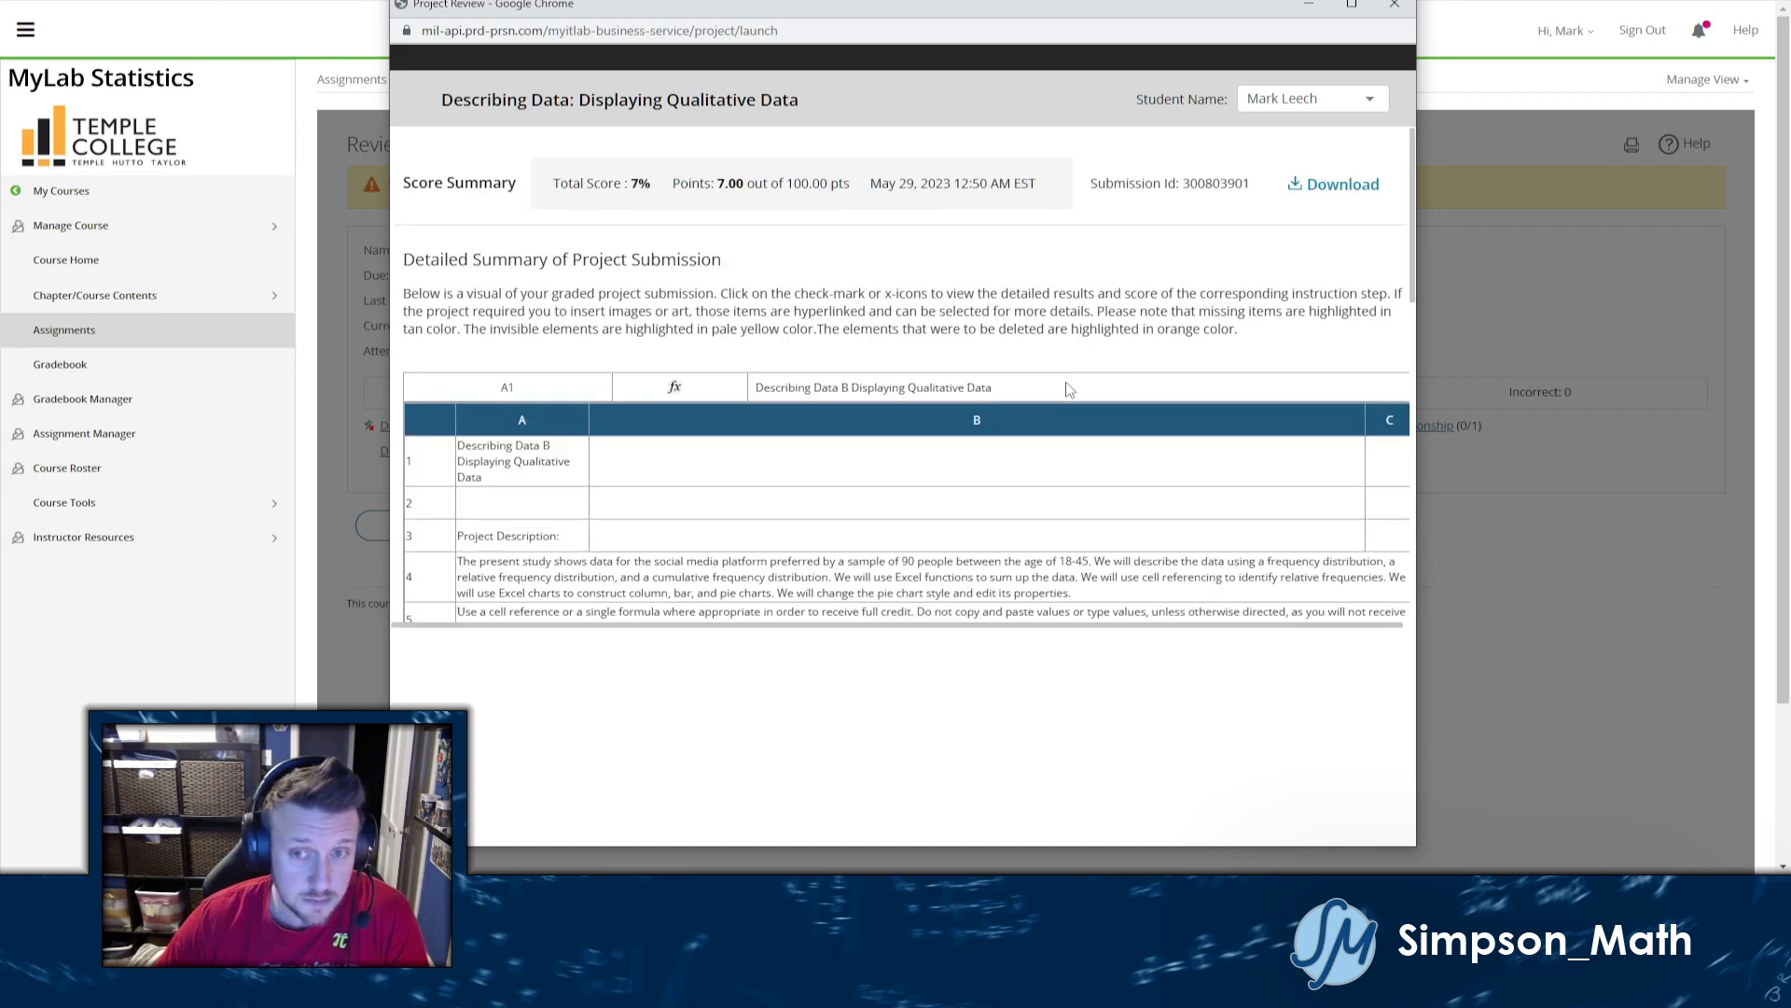
Step: Open the Other Checks report for the submission and examine the feedback and points for Instruction 2
scroll(1144, 476, down, 10)
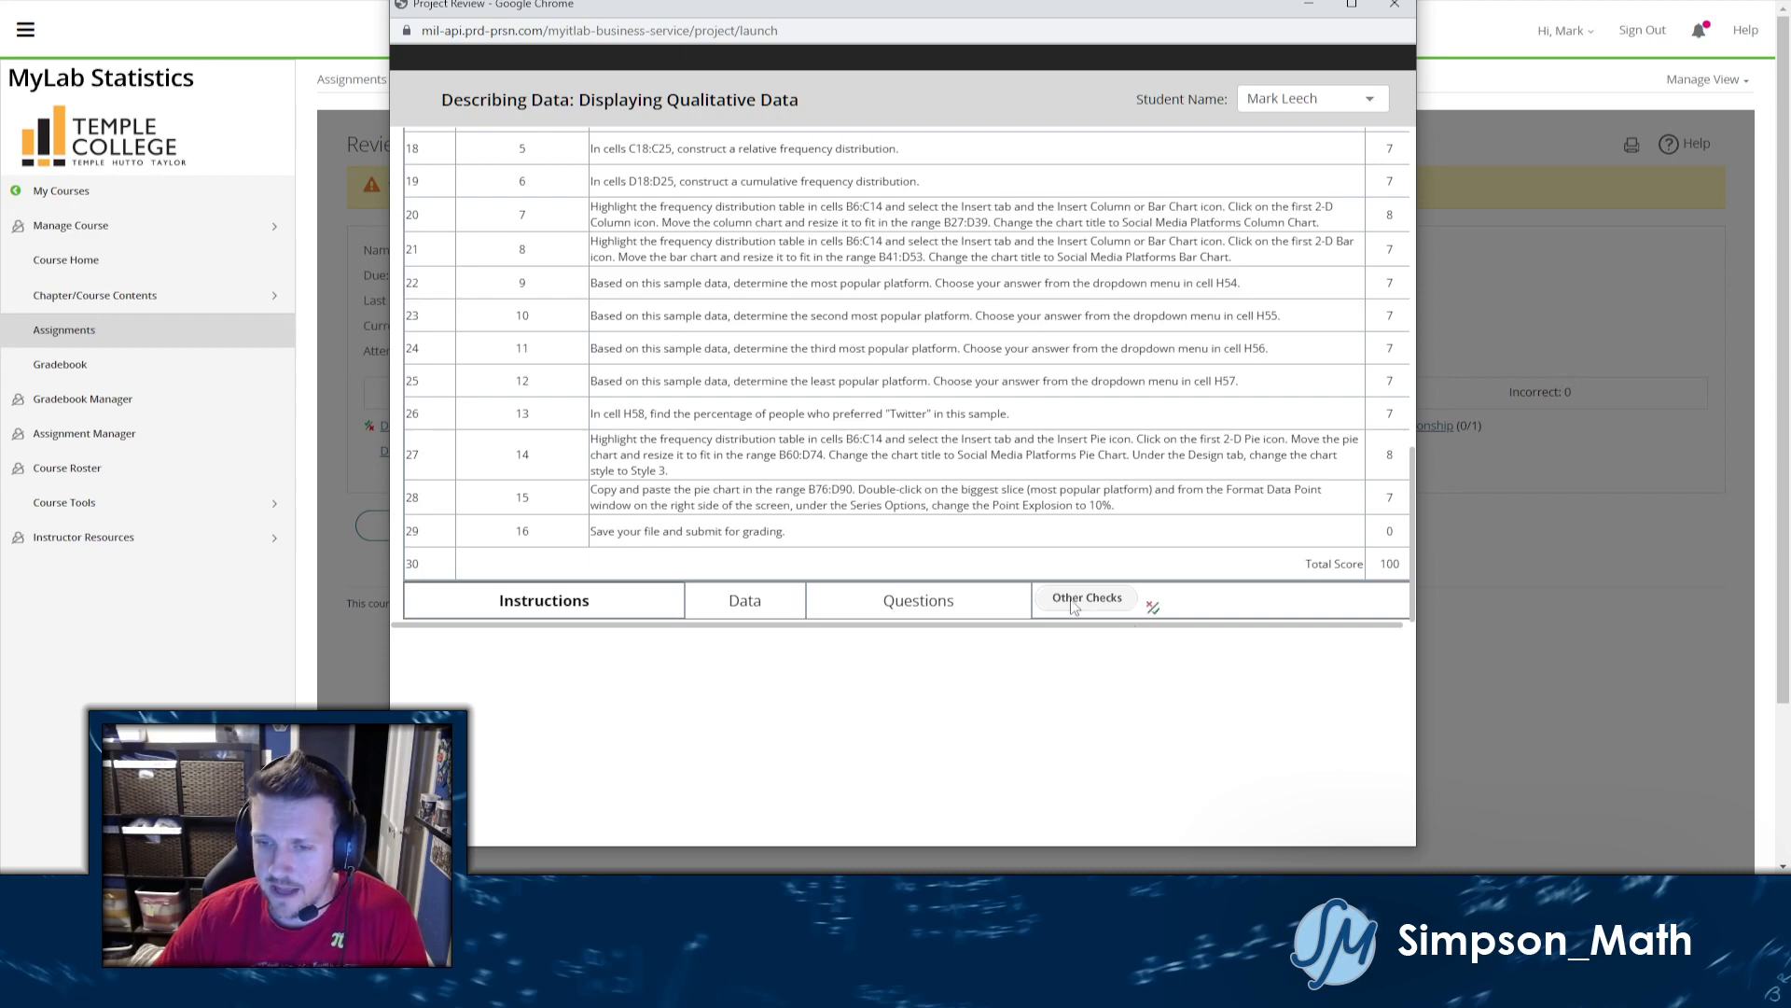
click(1153, 616)
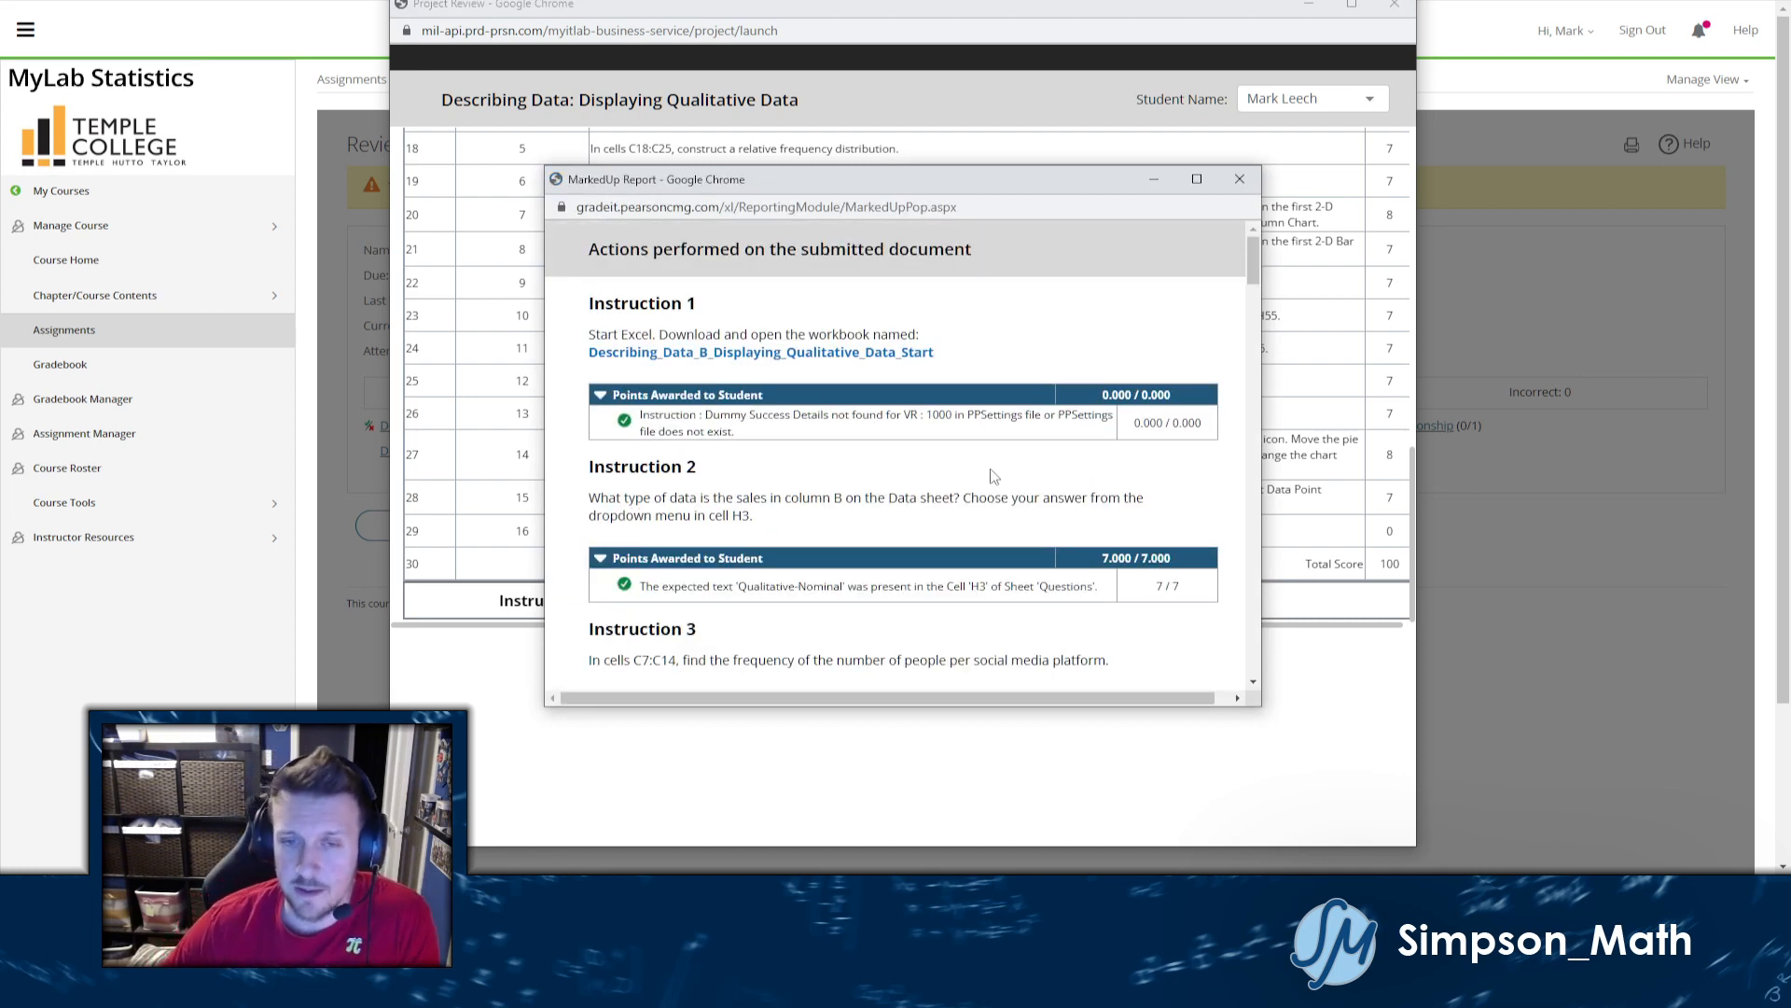
scroll(993, 476, down, 1)
drag(676, 495, 910, 496)
click(1159, 508)
drag(1153, 495, 1207, 501)
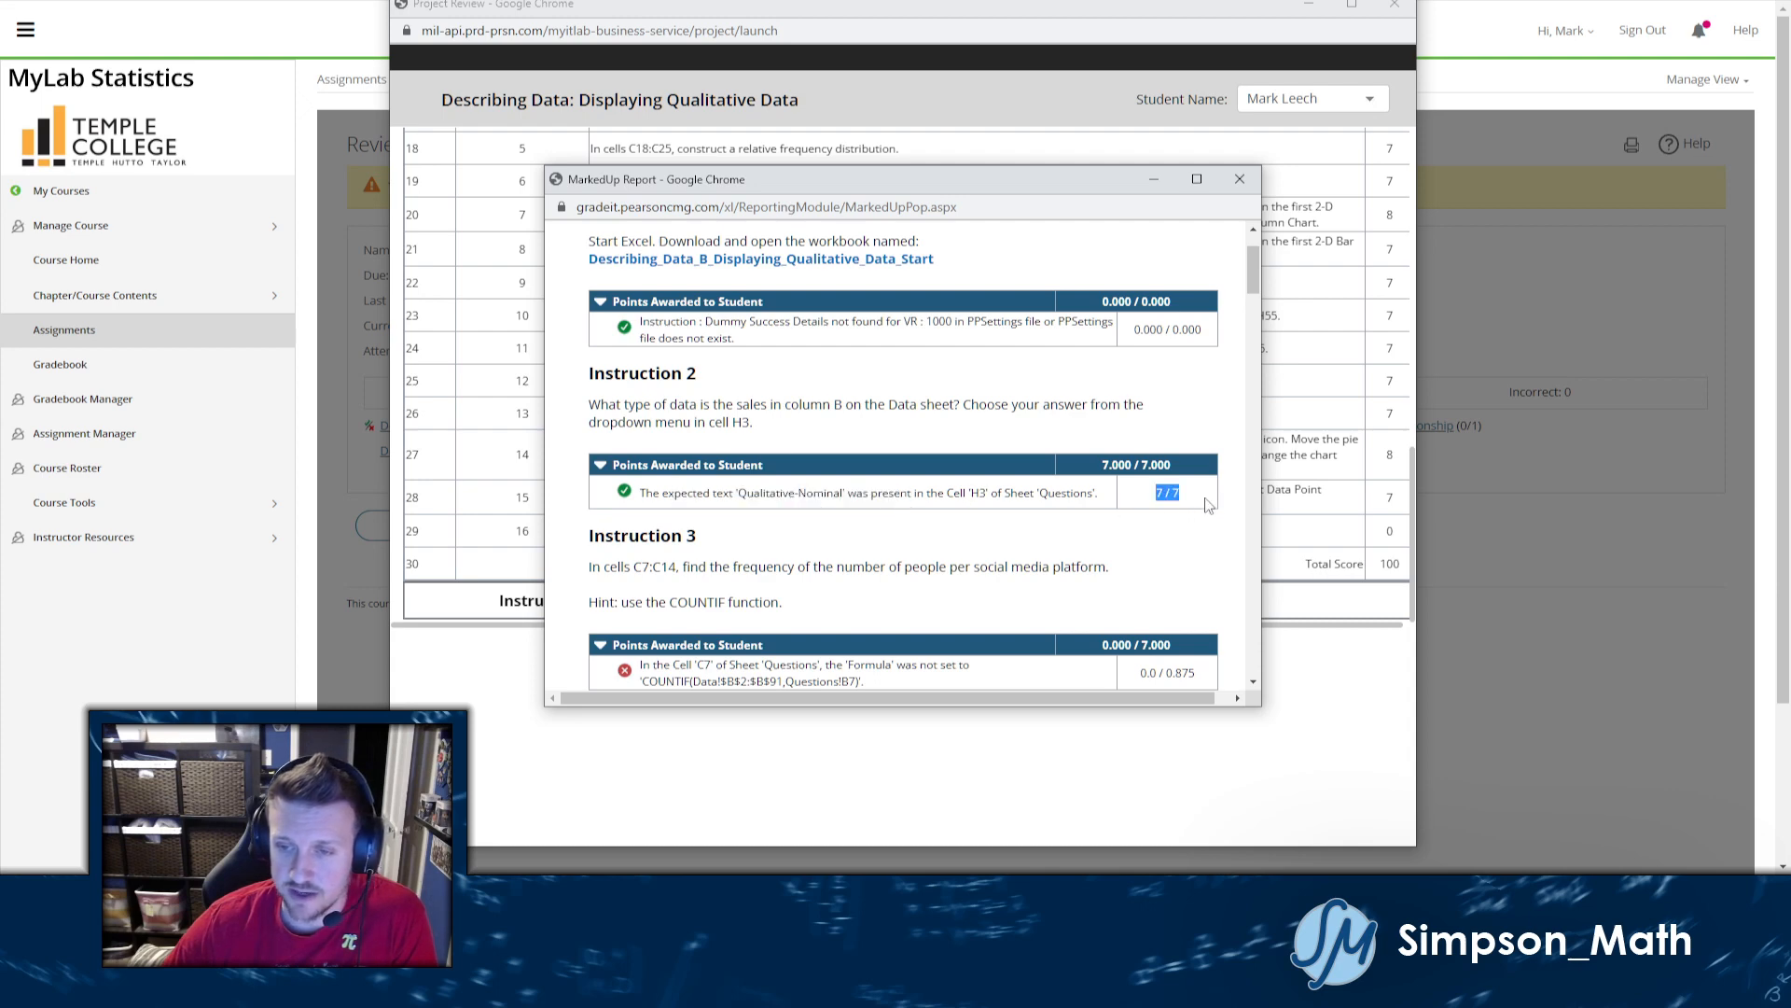
click(1181, 499)
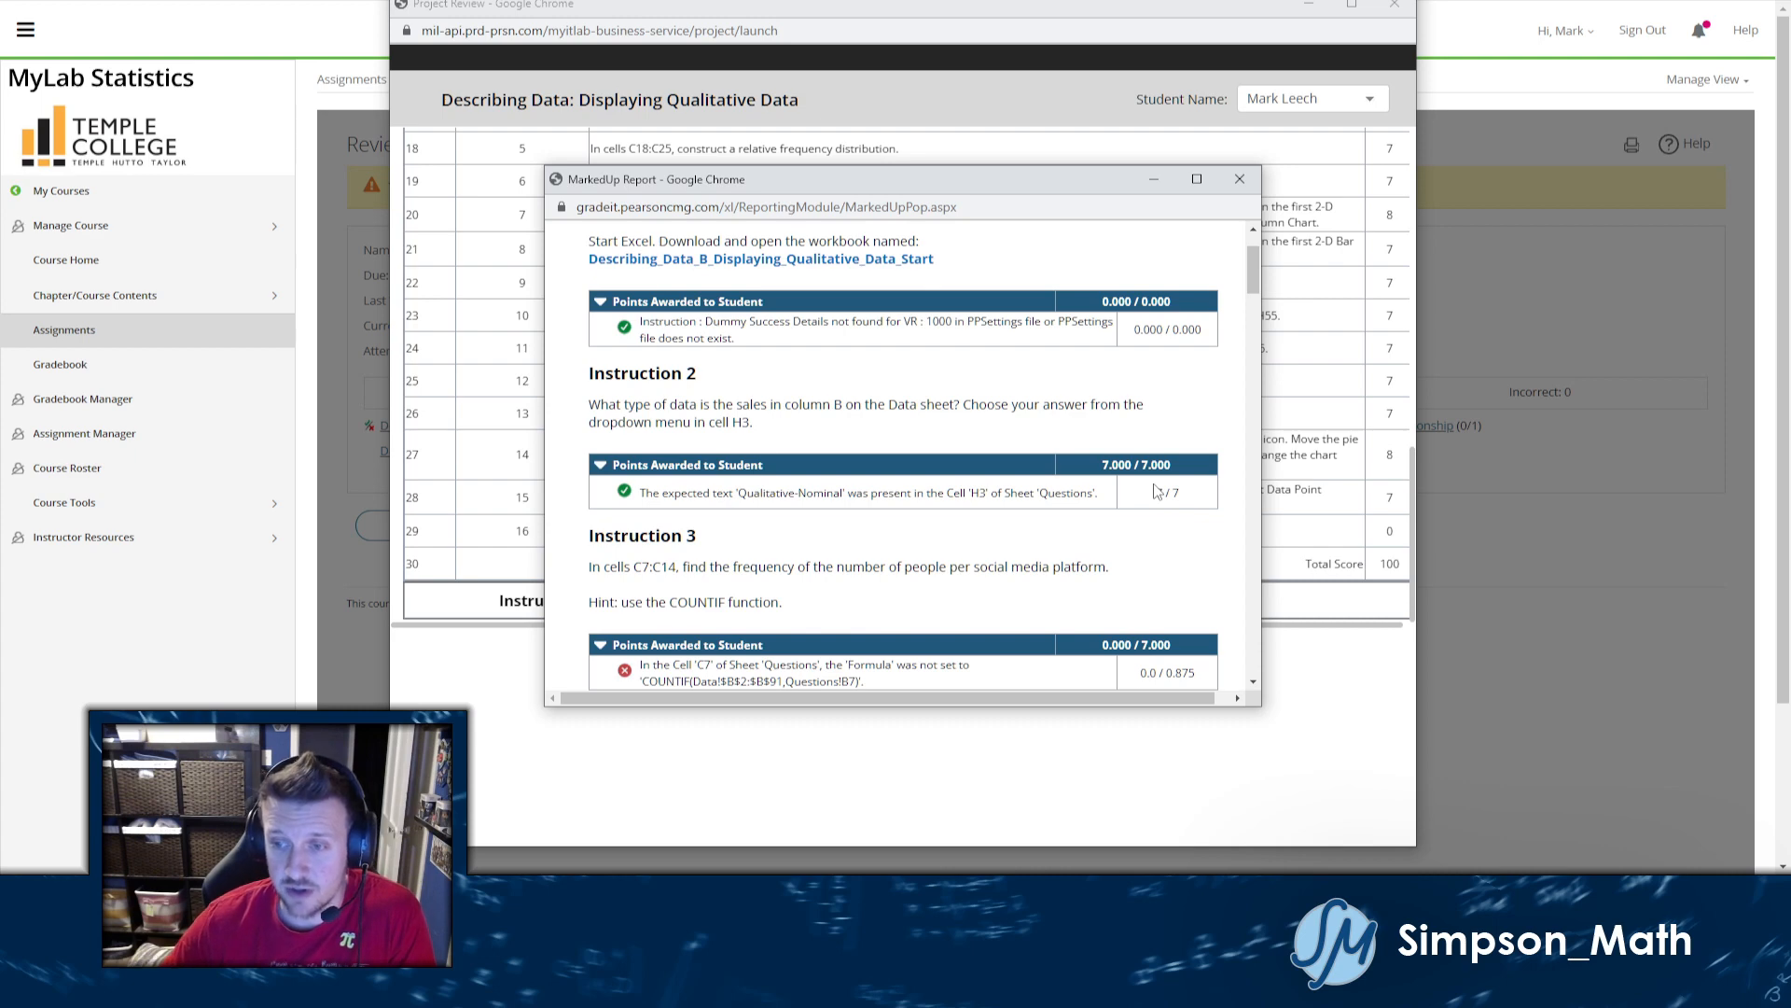
Step: Examine the Instruction 3 feedback in the report, highlighting the formula expected in cell C7
scroll(1147, 495, down, 5)
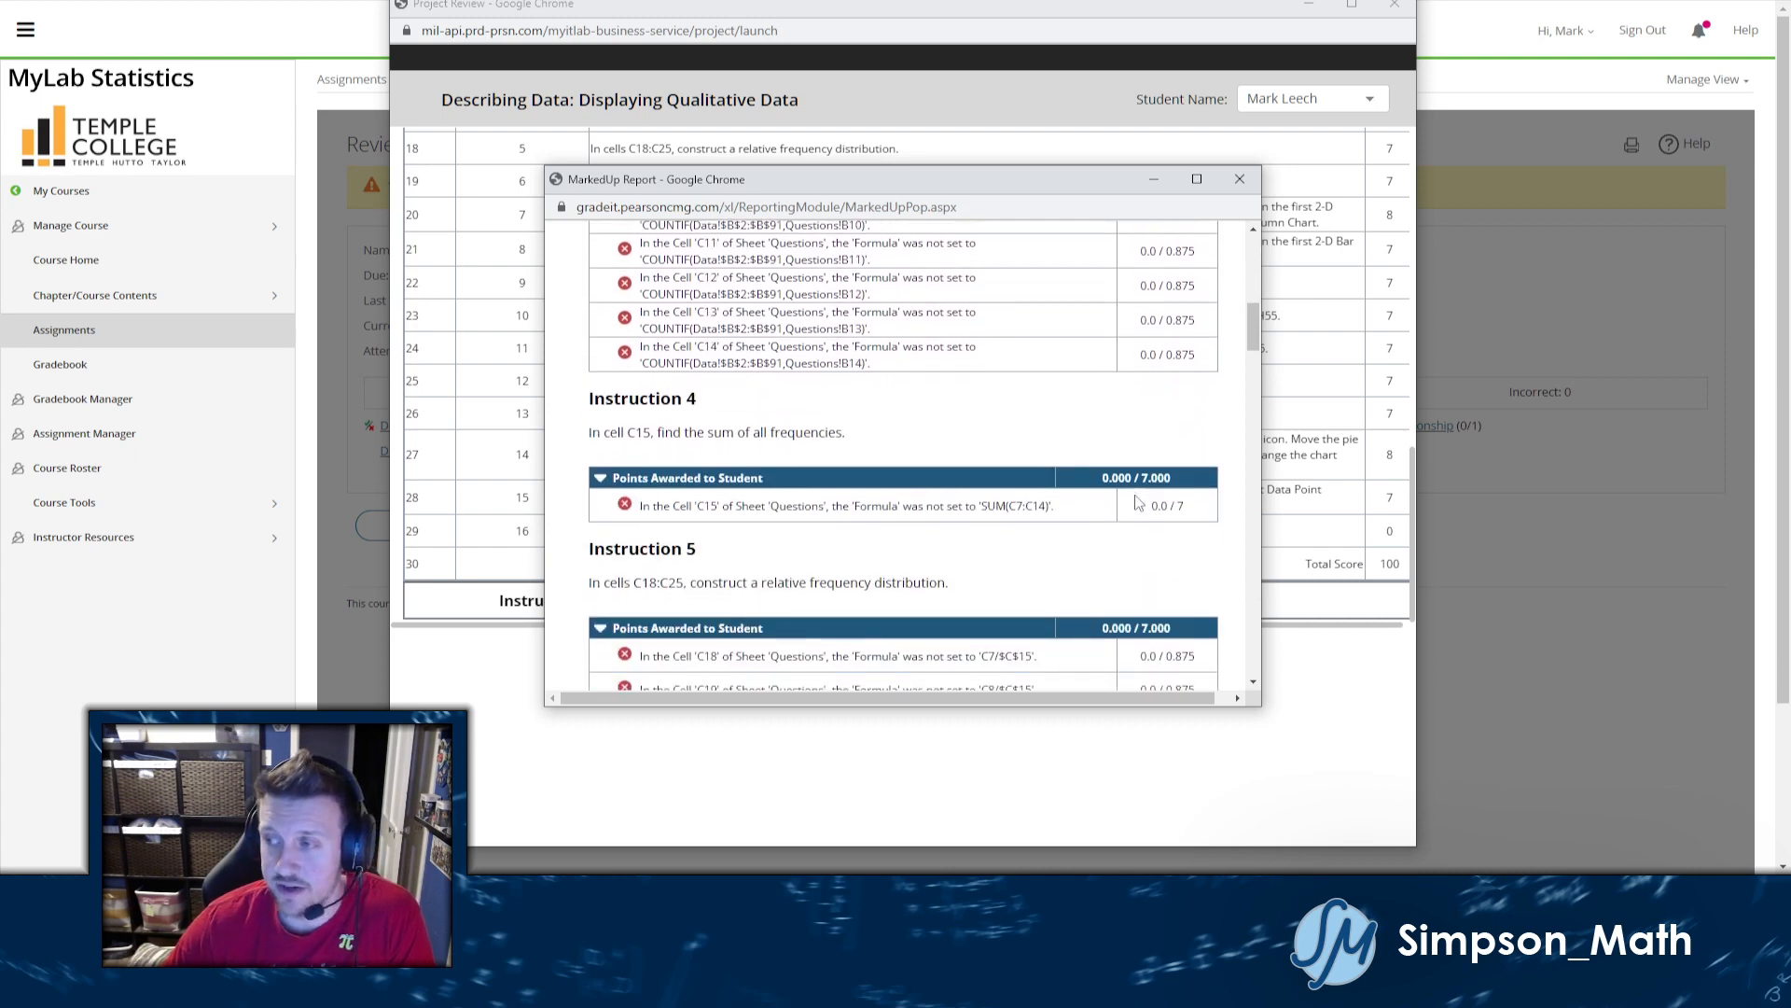
scroll(1035, 472, up, 3)
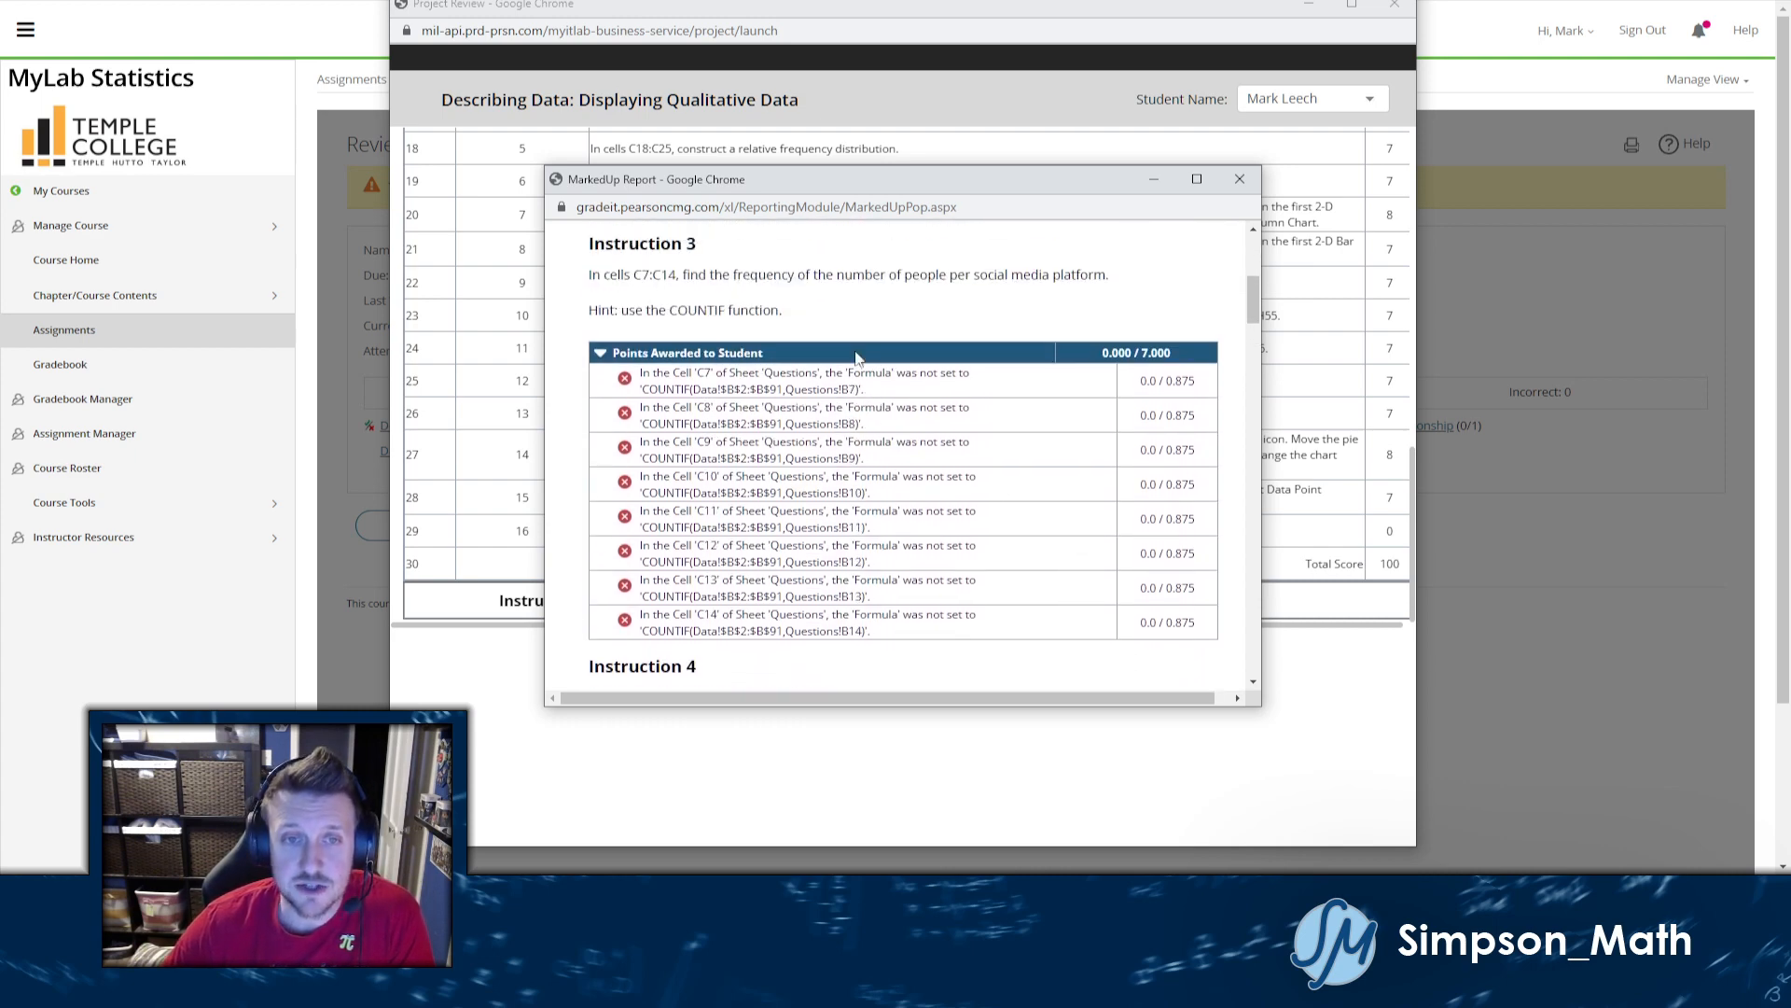
drag(687, 390, 642, 409)
click(896, 413)
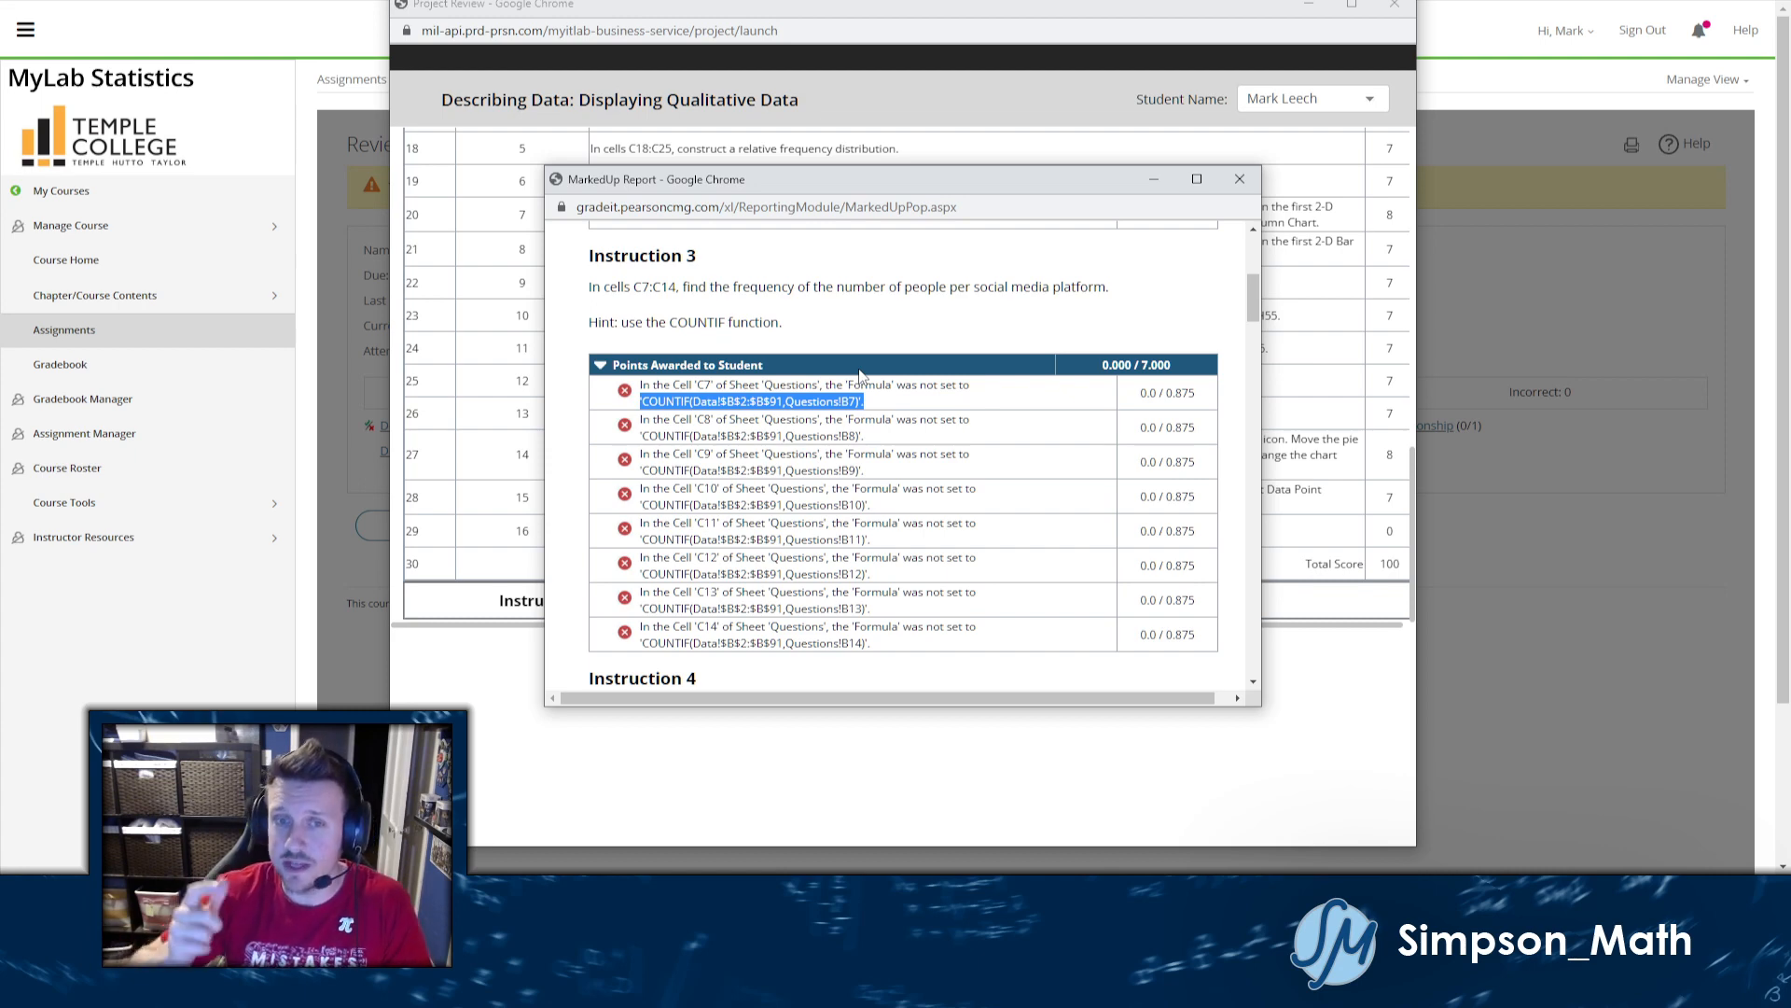
click(902, 411)
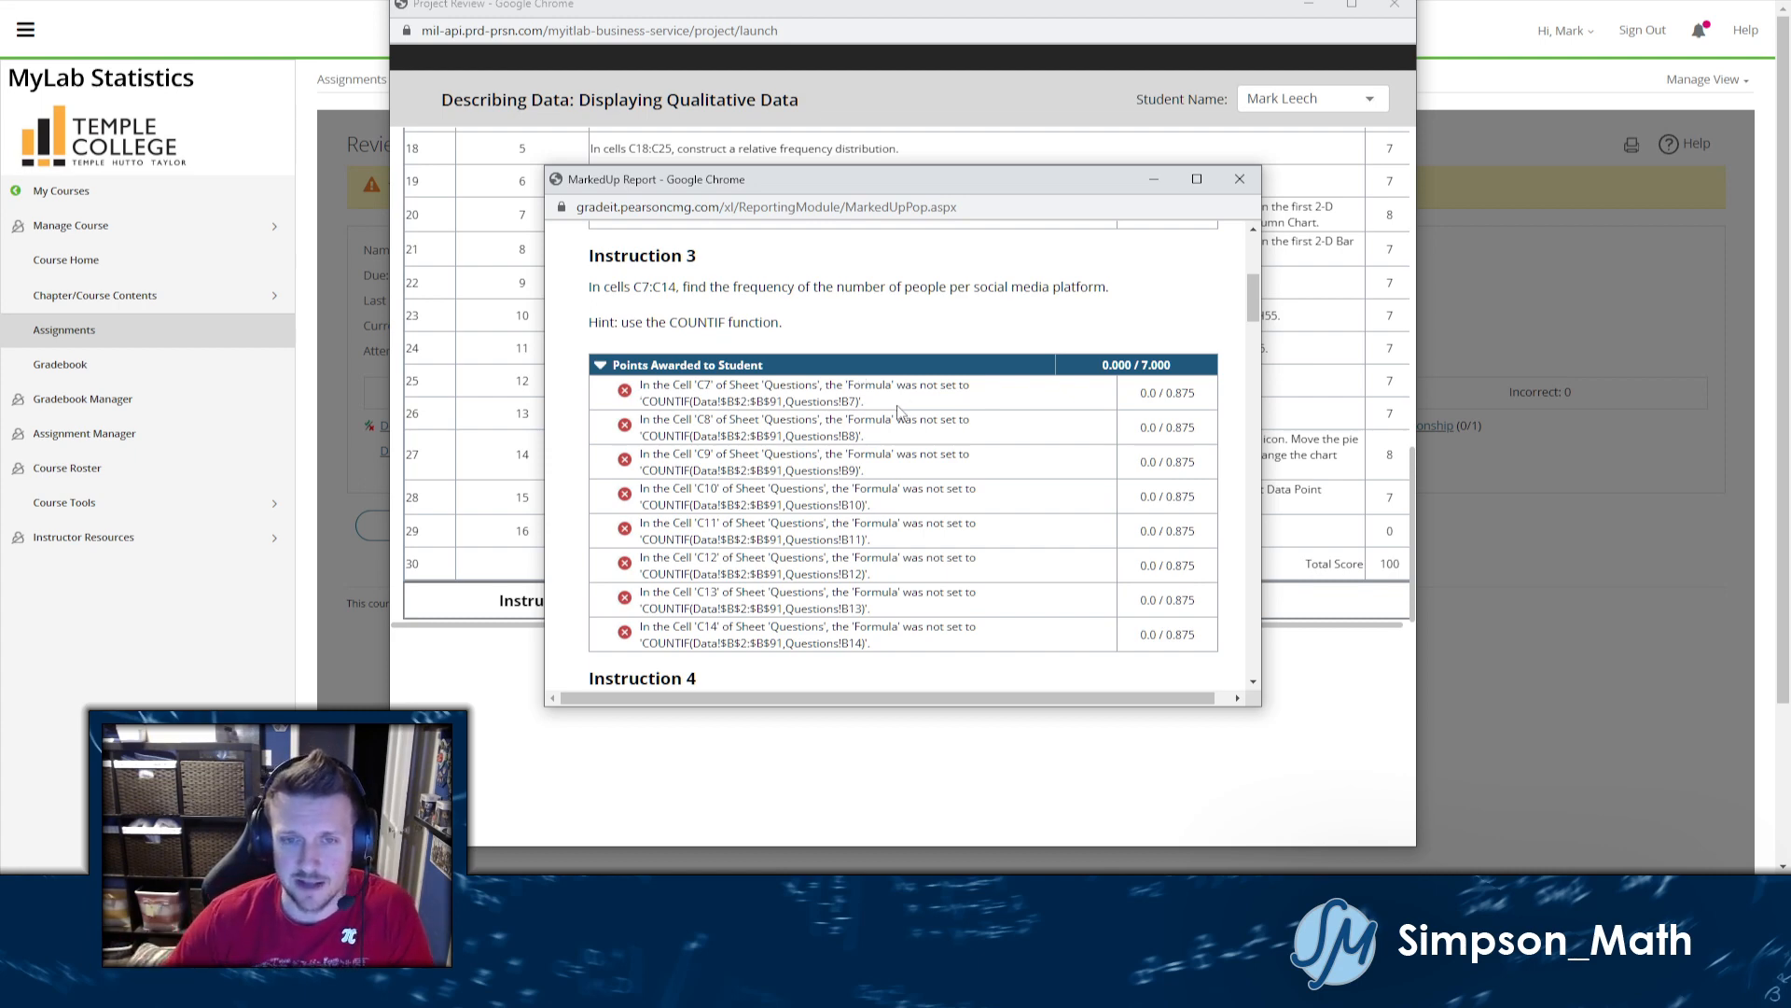
Step: Examine the absolute Data sheet range inside the COUNTIF formula expected for cell C7
double_click(740, 405)
double_click(766, 403)
double_click(751, 403)
drag(721, 404, 728, 404)
click(742, 406)
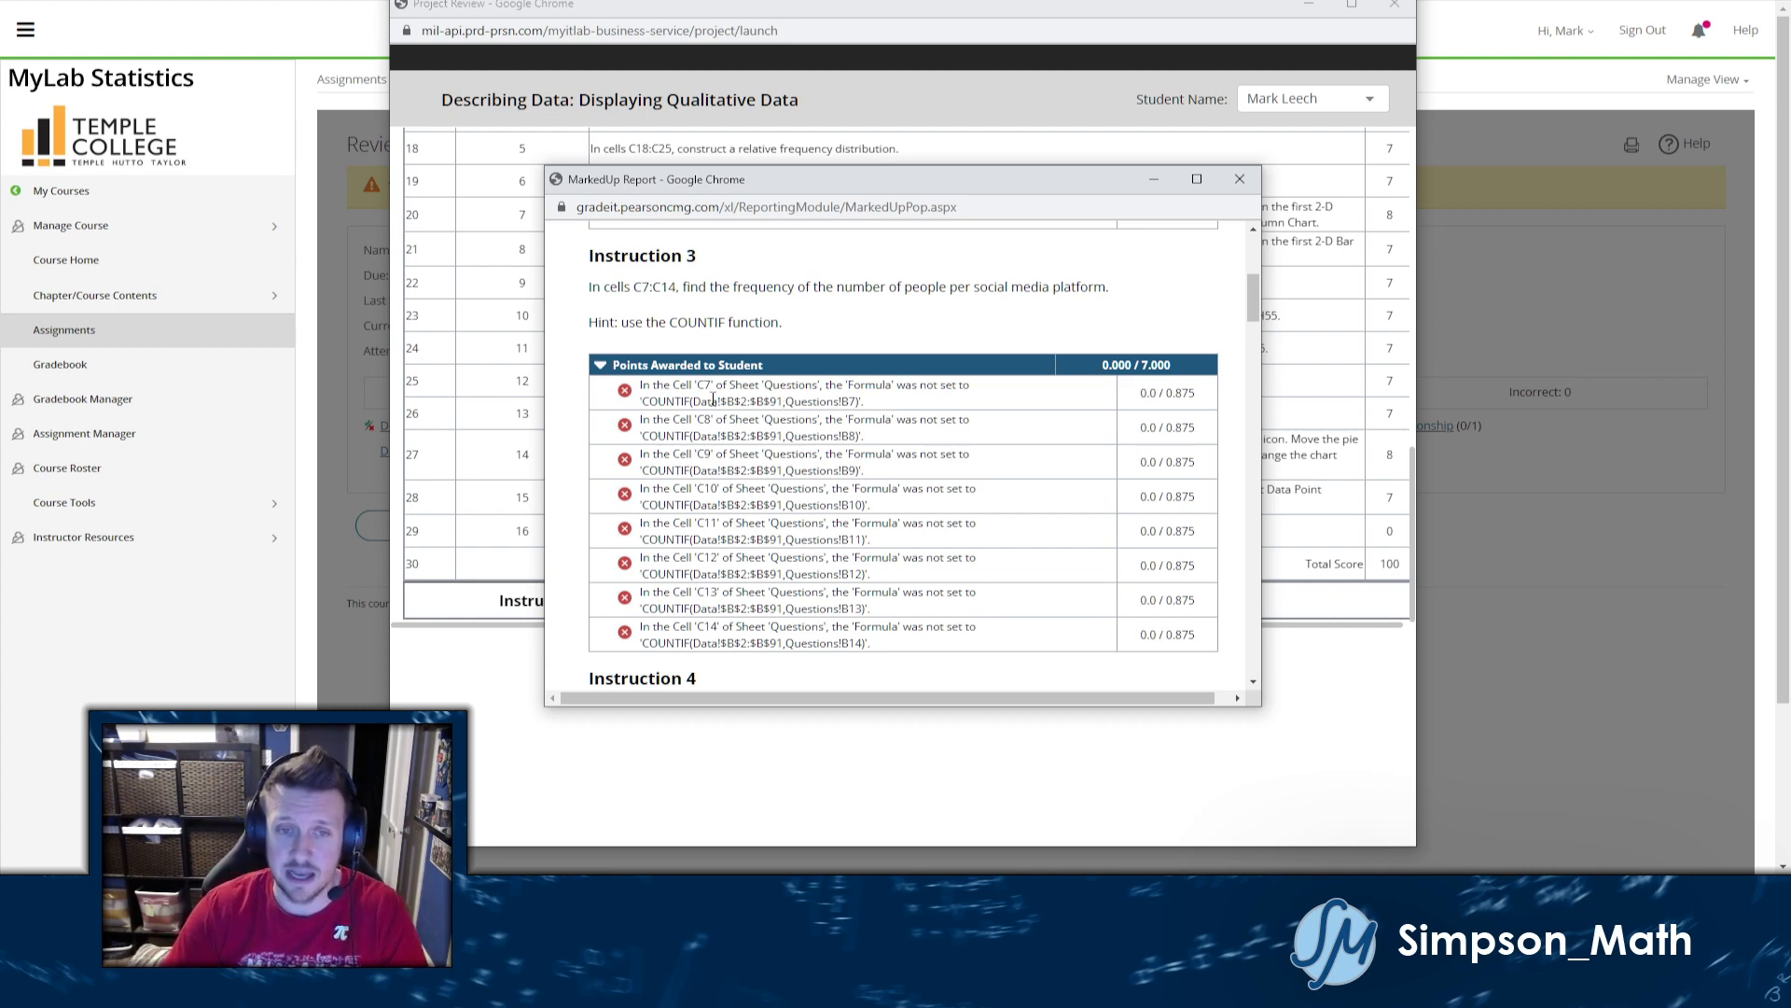
drag(750, 402, 751, 402)
click(770, 404)
click(736, 403)
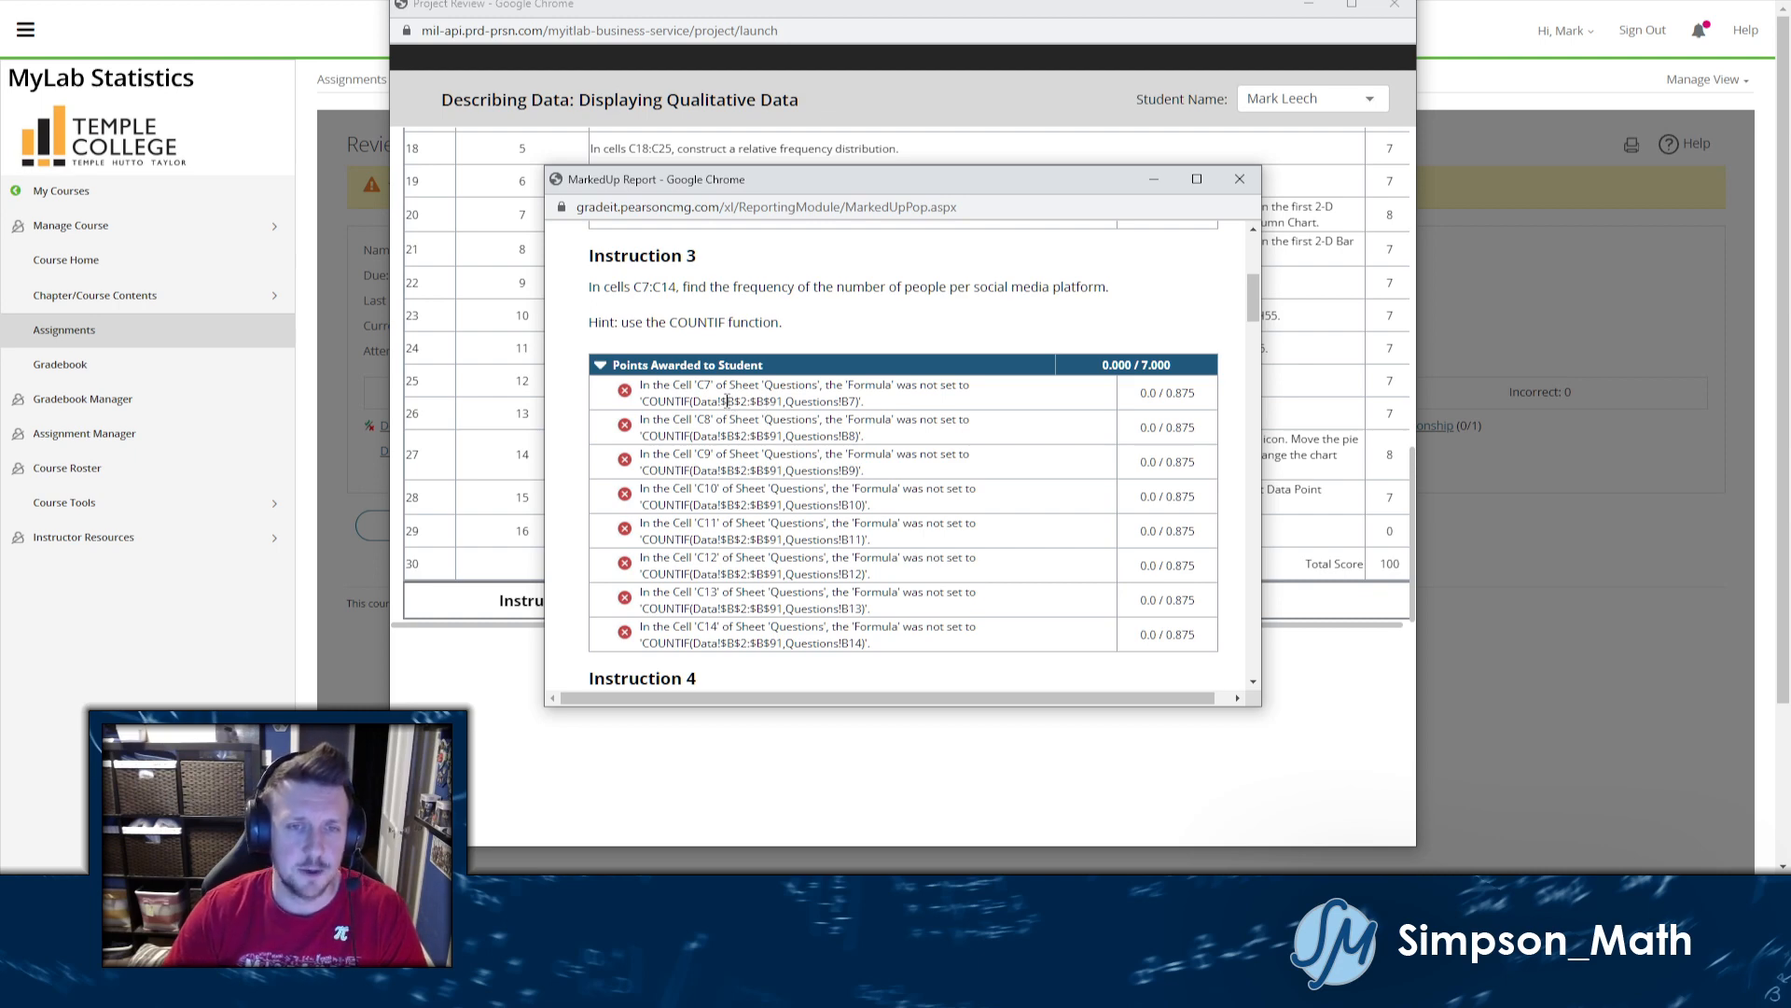
mouse_move(722, 401)
mouse_down()
mouse_move(780, 418)
mouse_move(782, 403)
mouse_move(724, 404)
mouse_up()
click(722, 404)
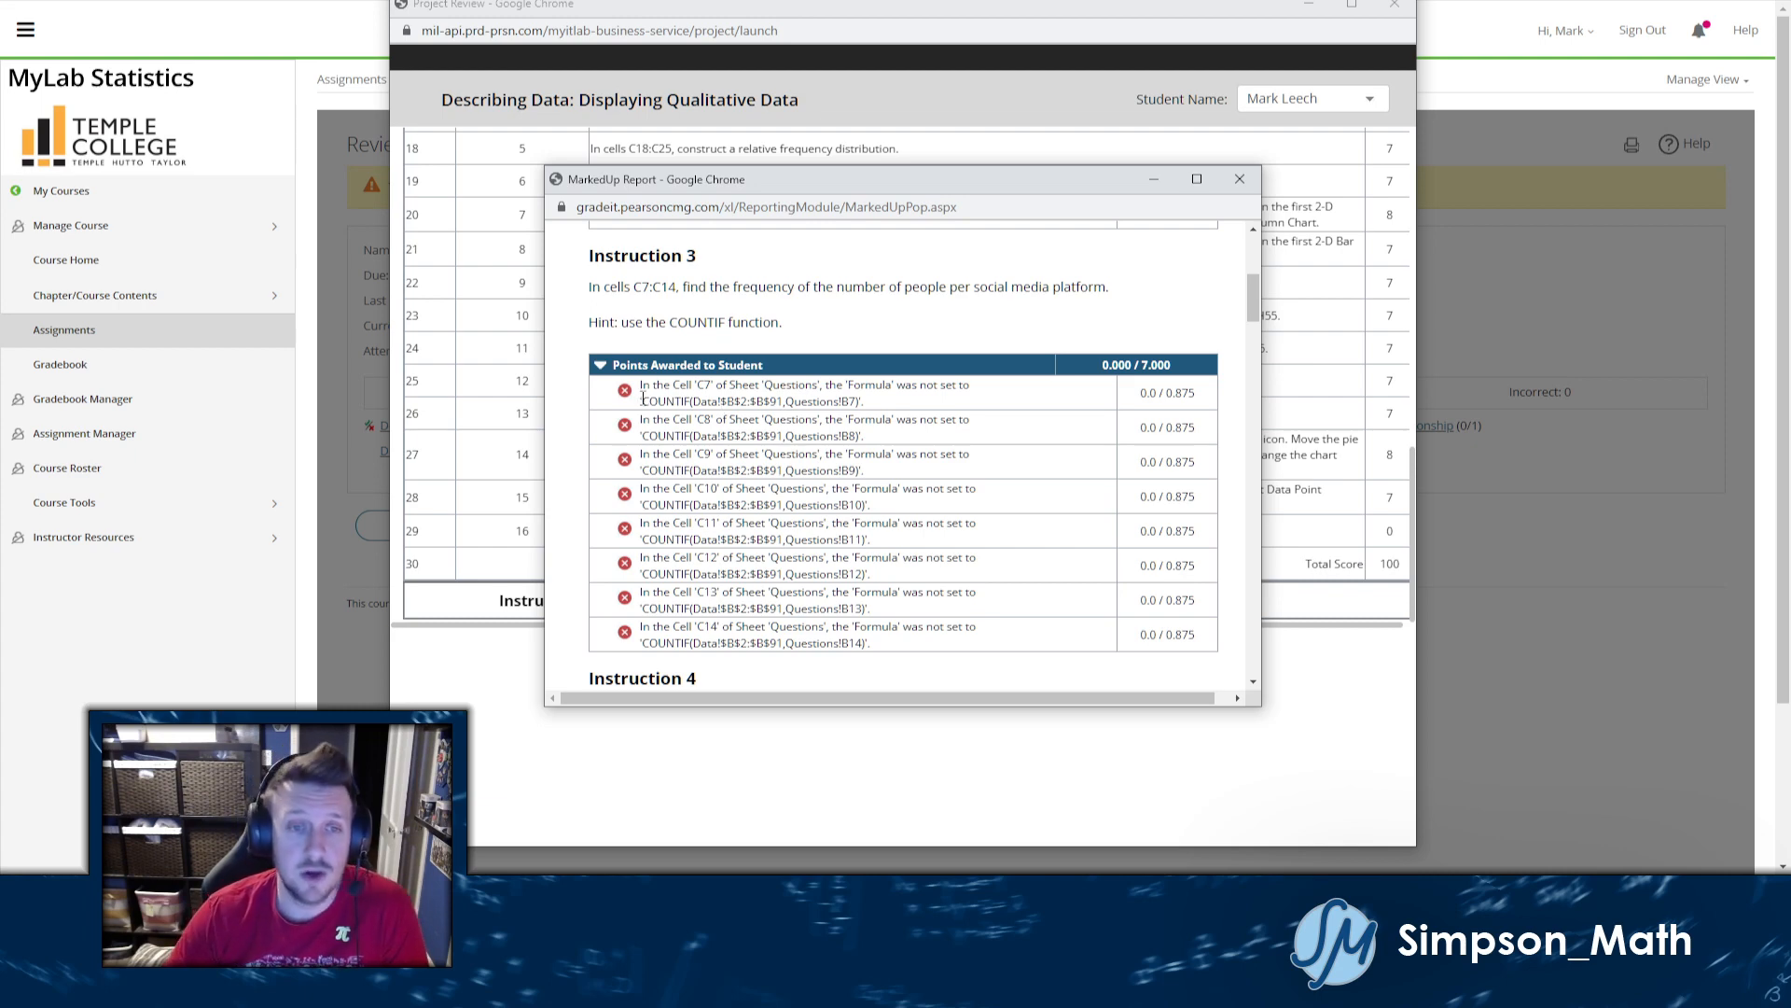
Step: Highlight the expected C7 formula as a whole and its COUNTIF function name to review the required syntax
drag(643, 397, 856, 407)
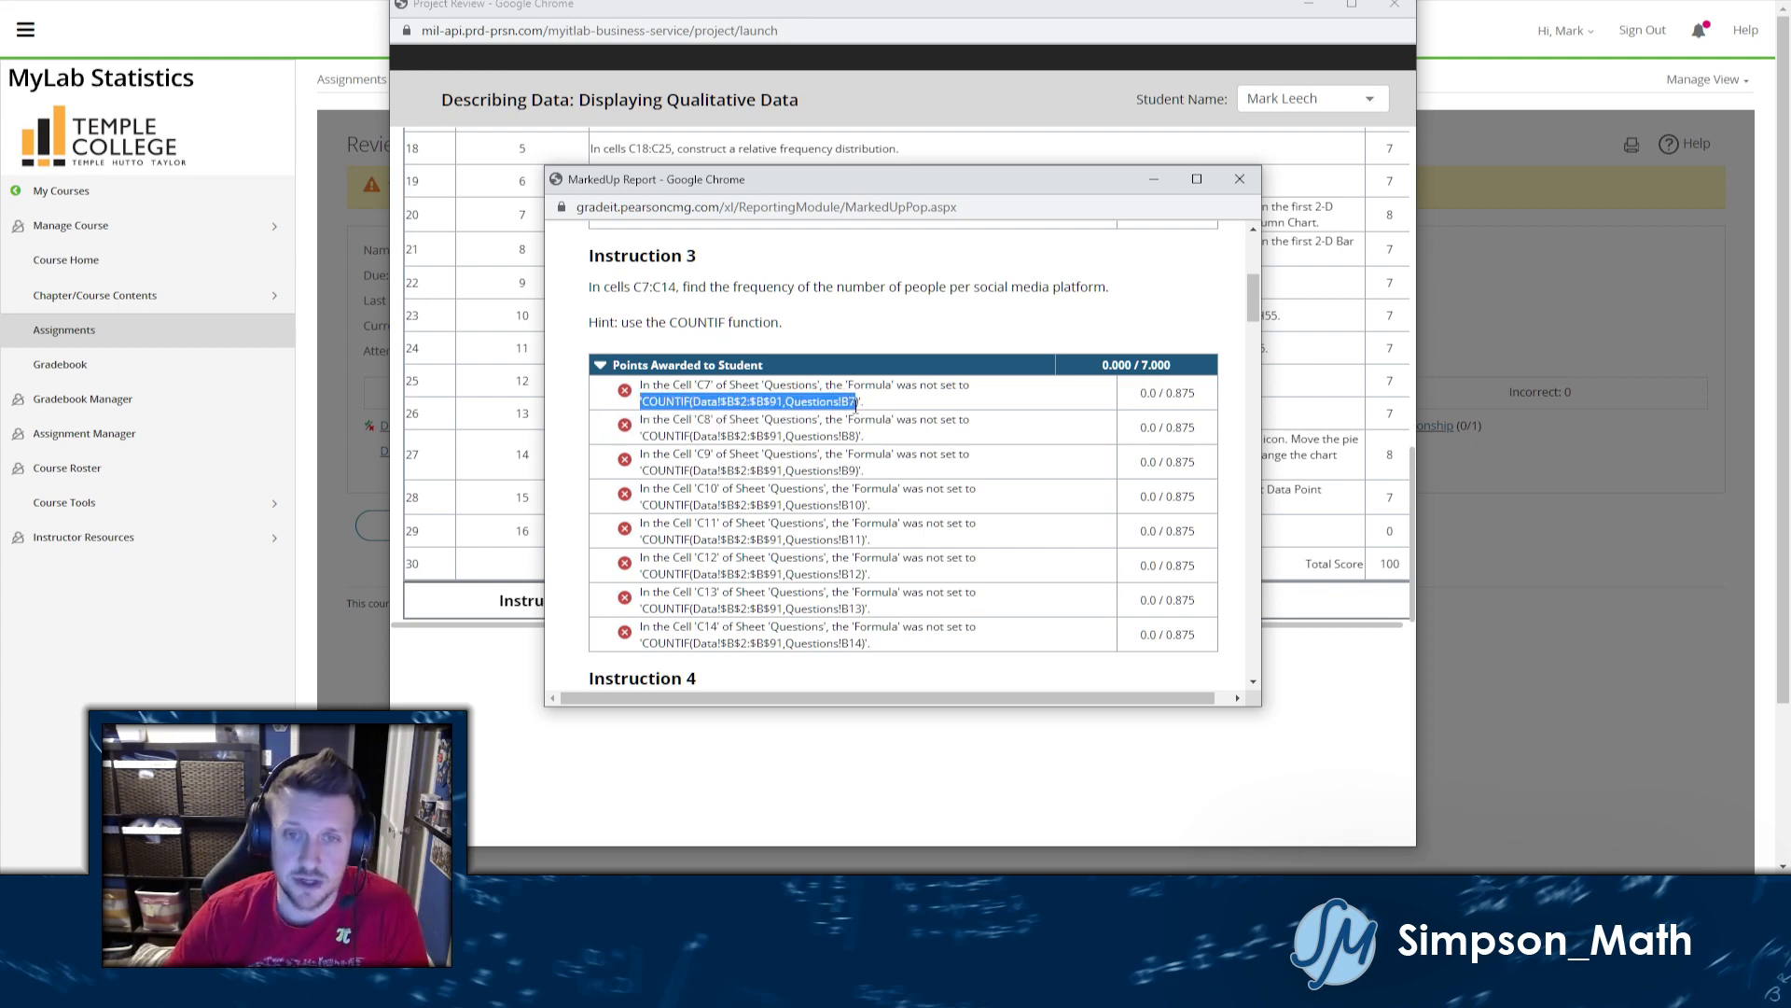
click(875, 410)
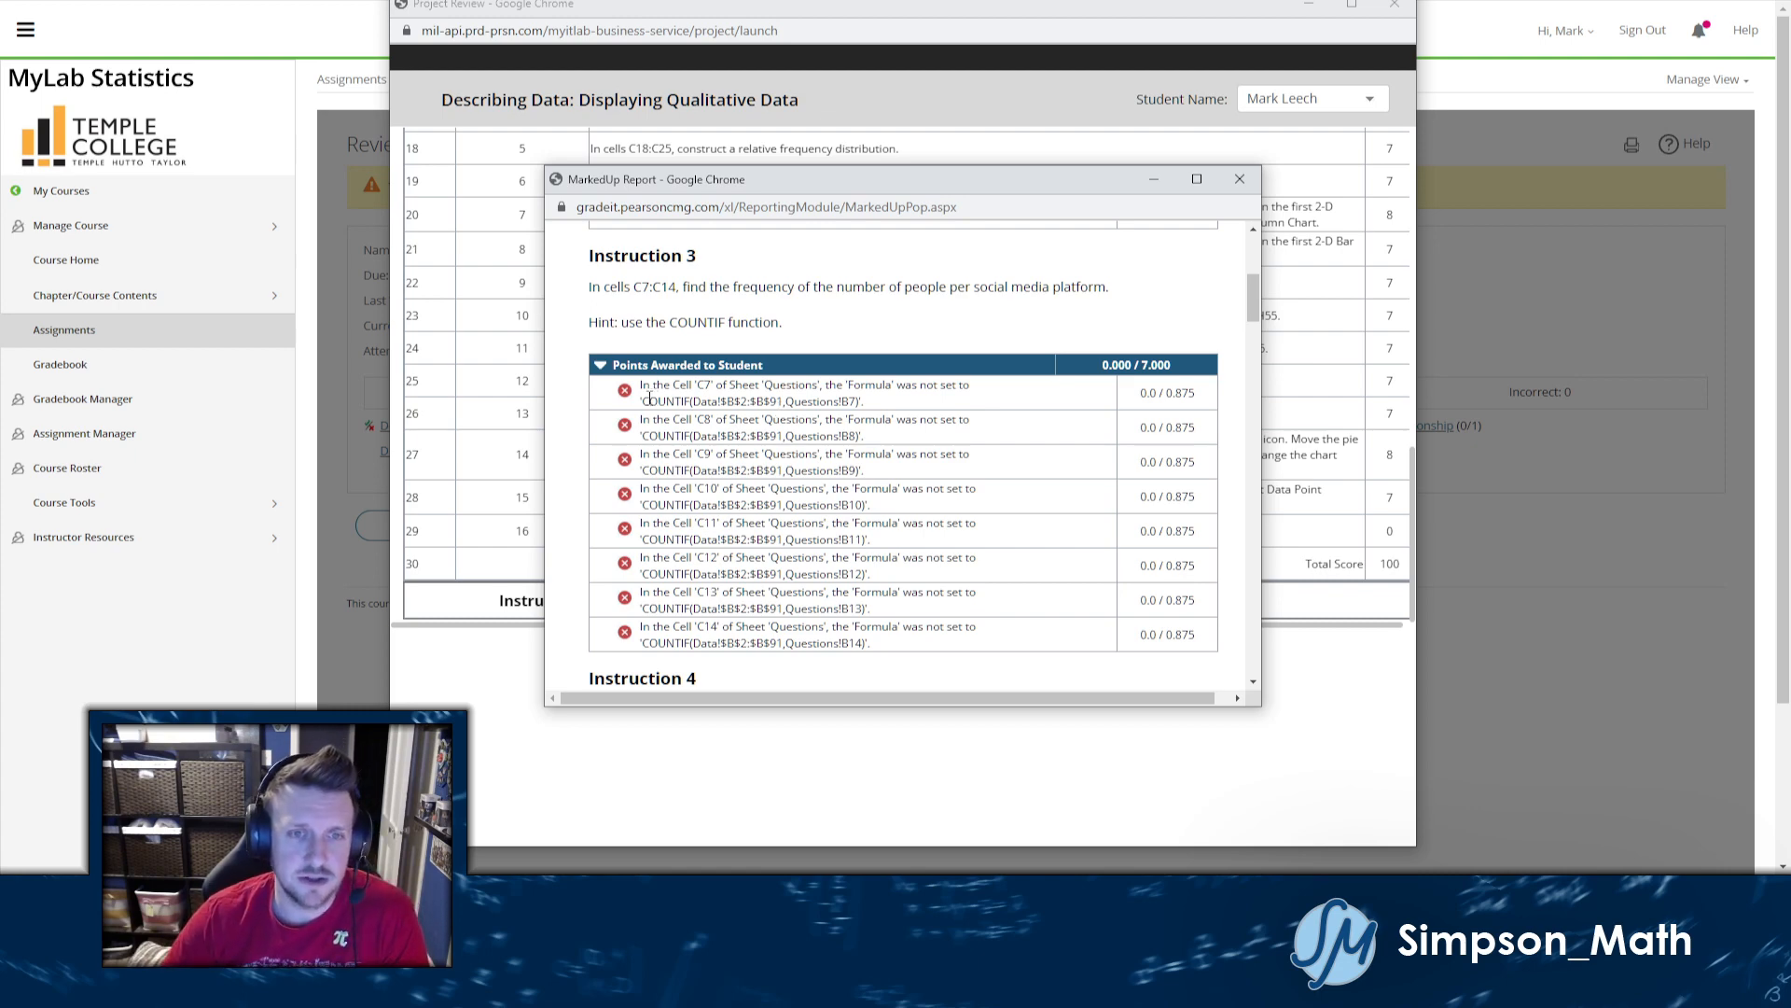
drag(644, 401, 691, 402)
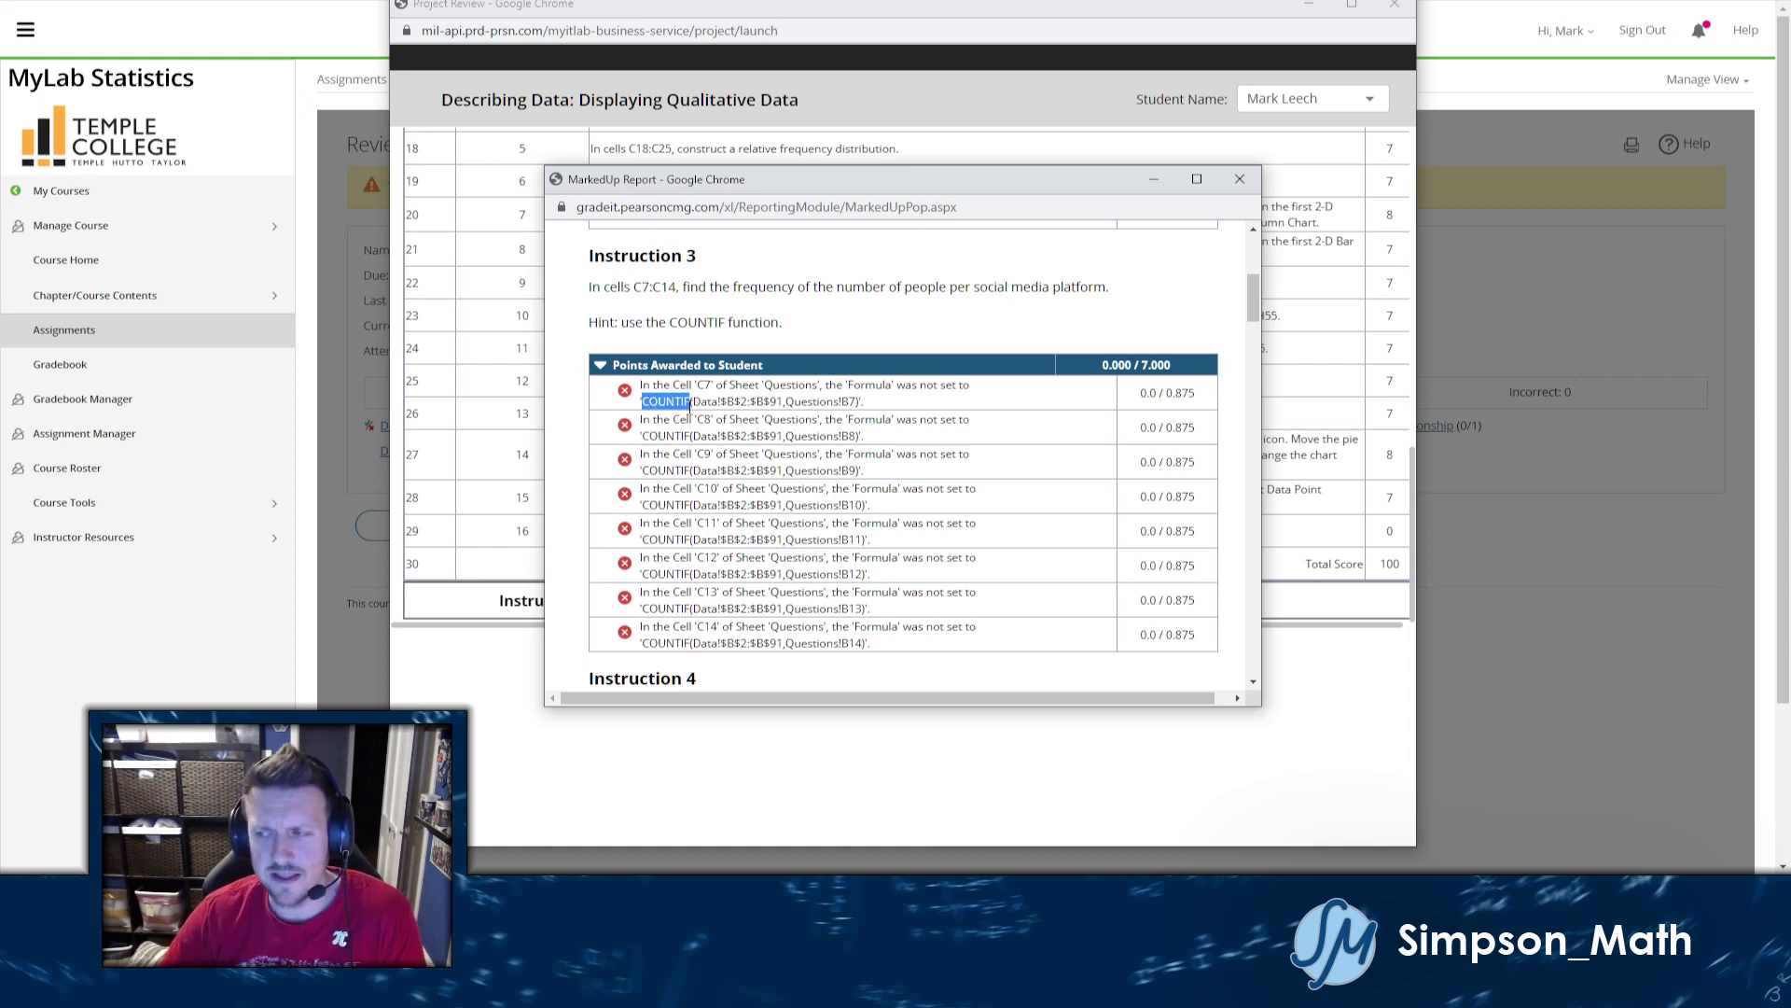
click(691, 403)
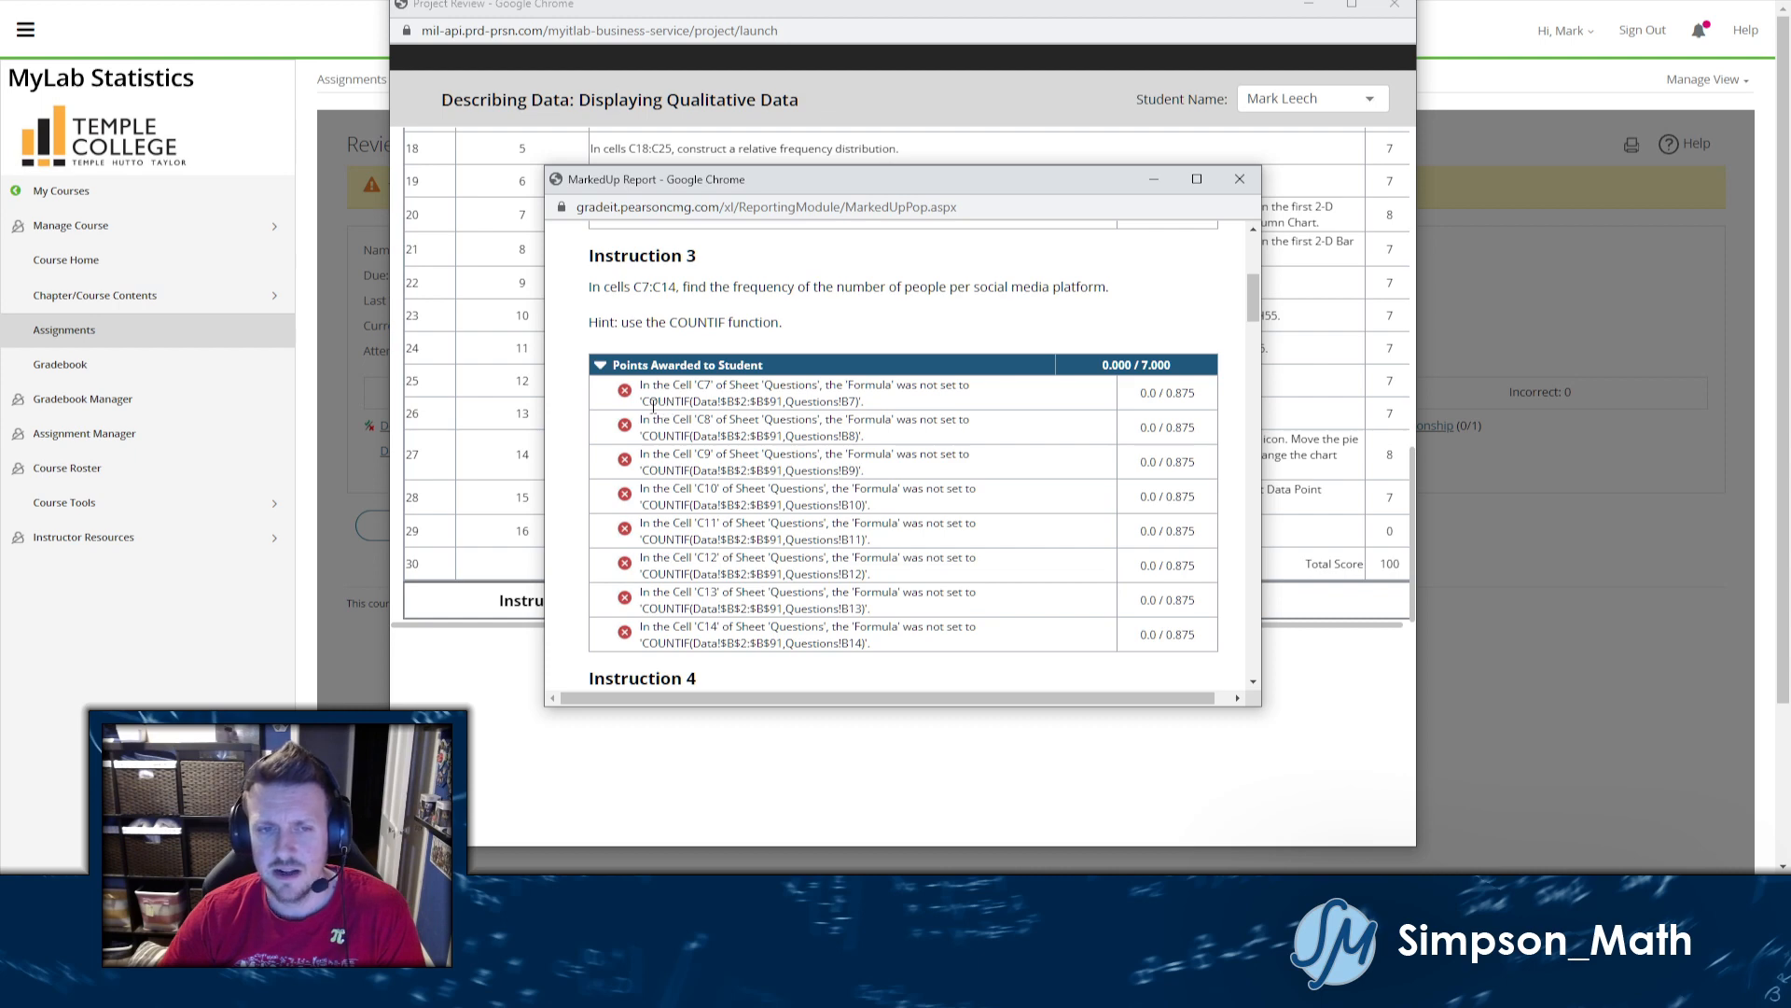
drag(643, 402, 691, 403)
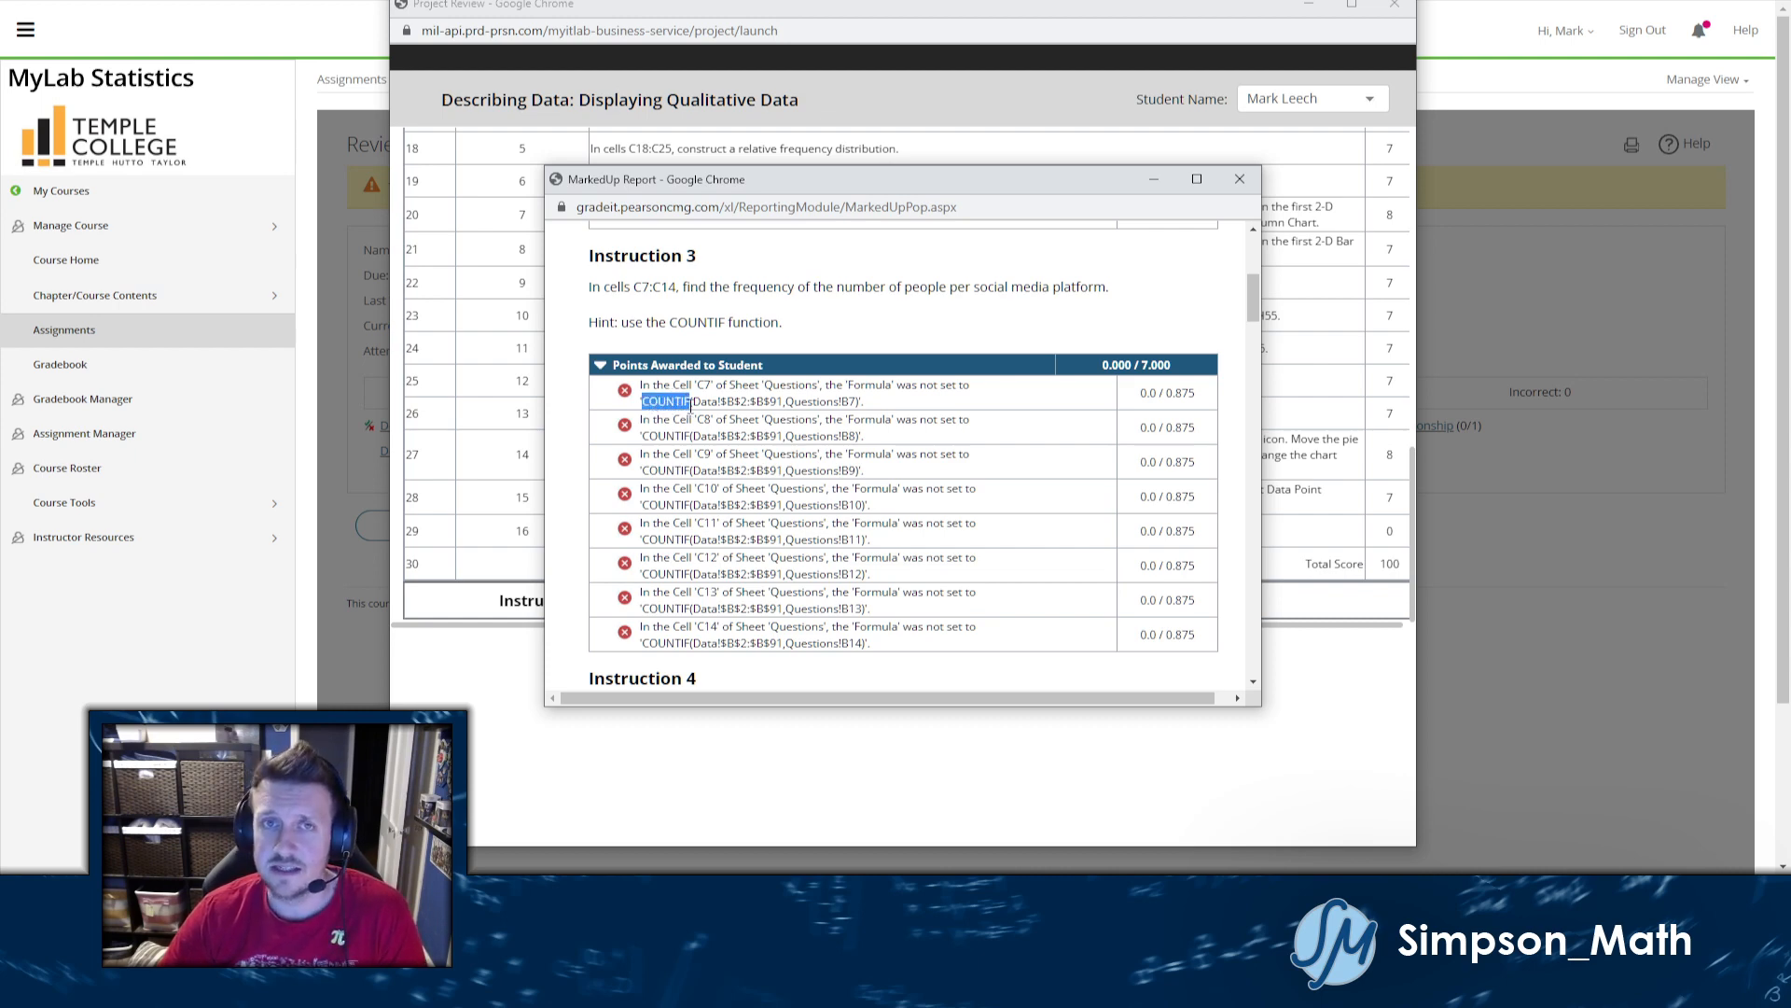
click(691, 403)
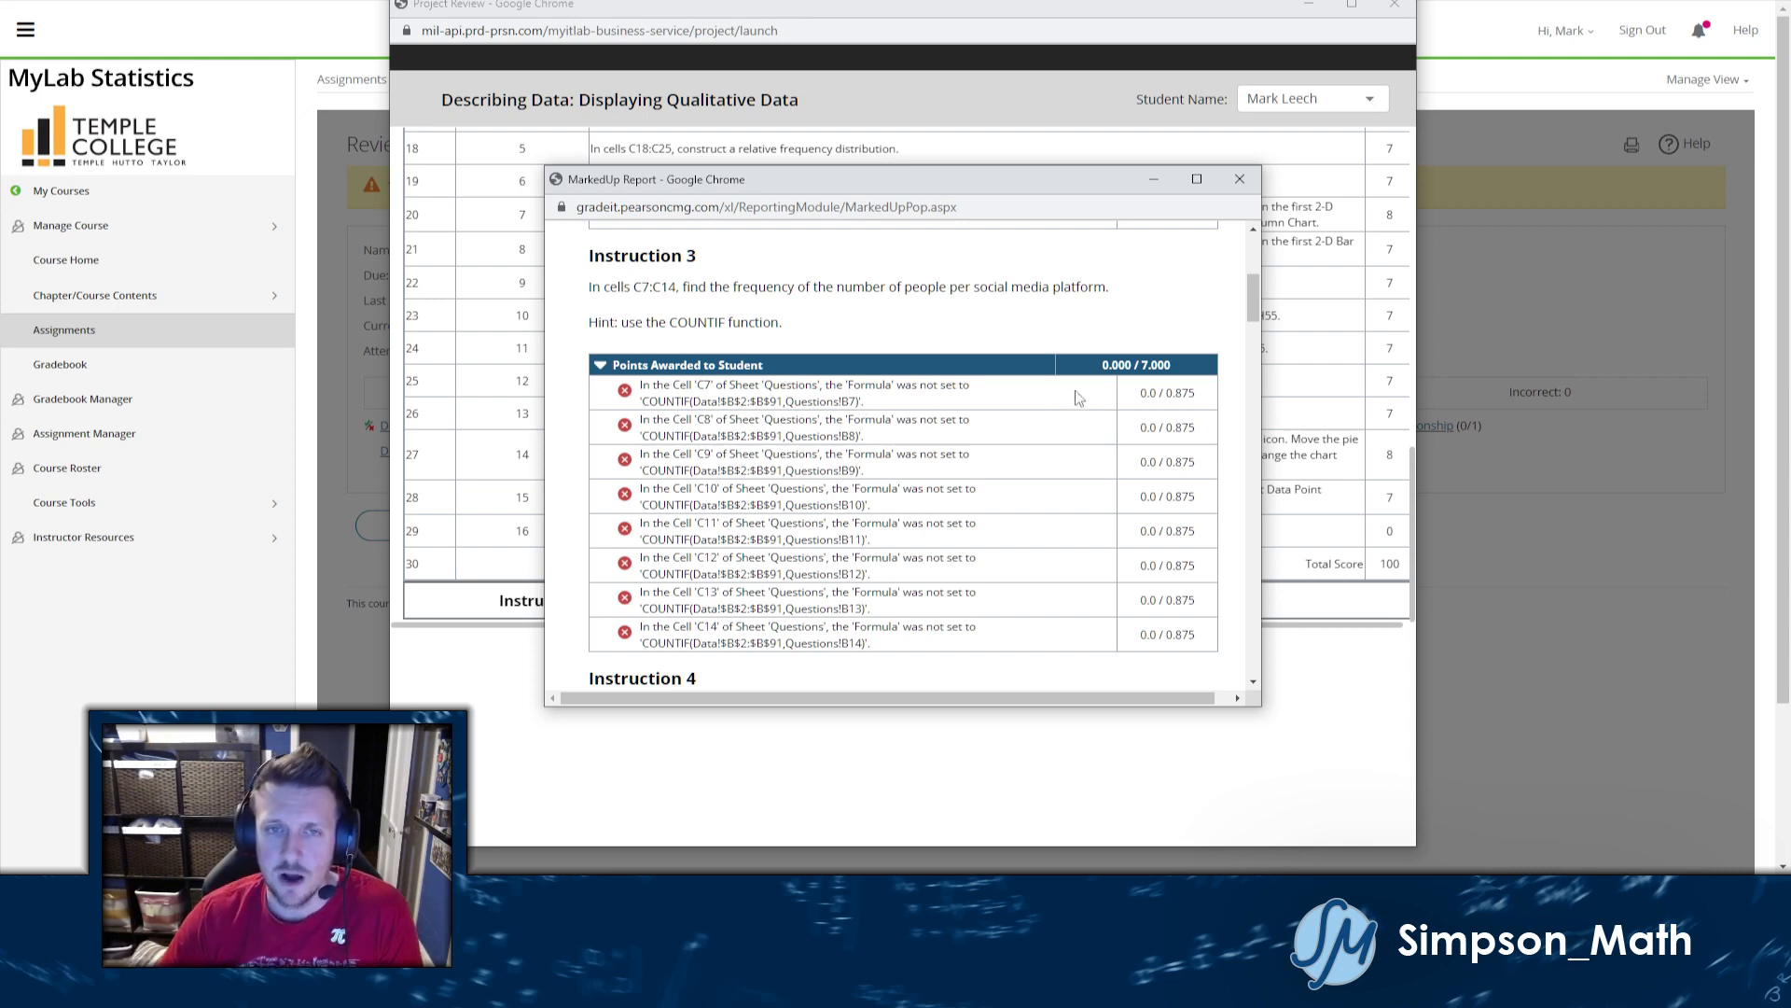
Step: Close the marked-up report and return to the score summary of the project review
scroll(1080, 398, up, 5)
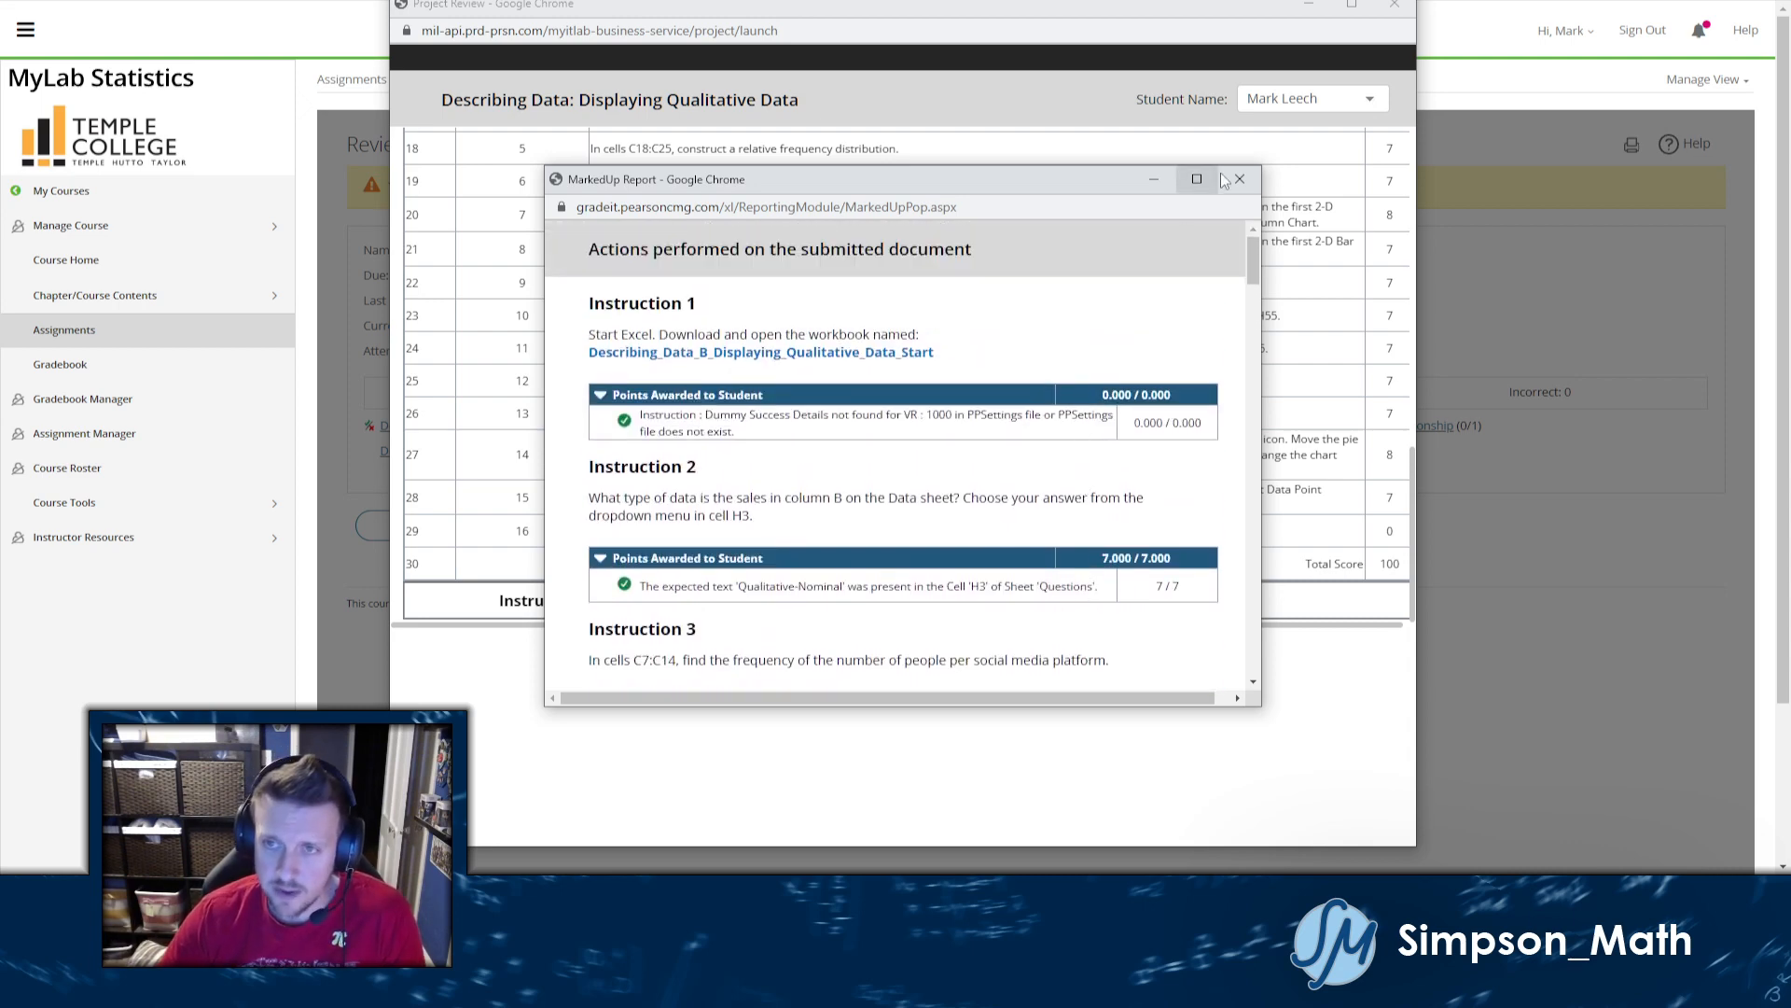
click(1240, 179)
scroll(1108, 394, up, 10)
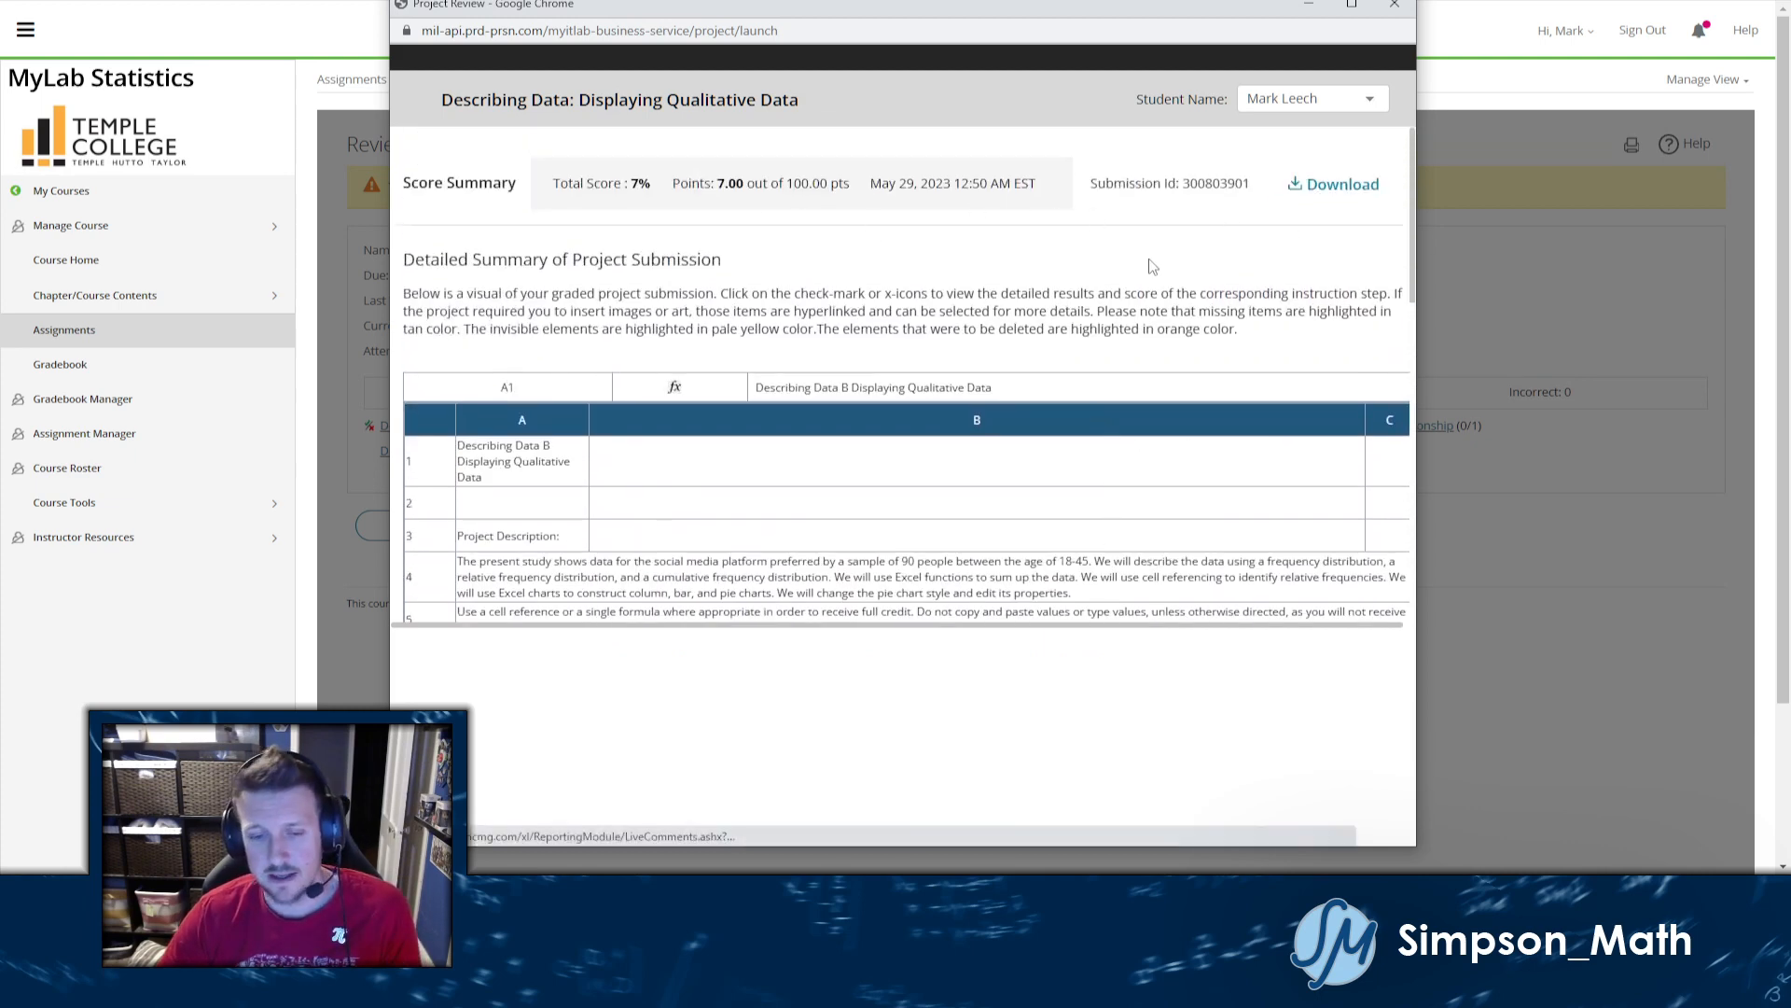
Step: Switch to the graded Describing Data B workbook in Excel and inspect the answer in H3 and the error notes in the Frequency column
mouse_move(770, 894)
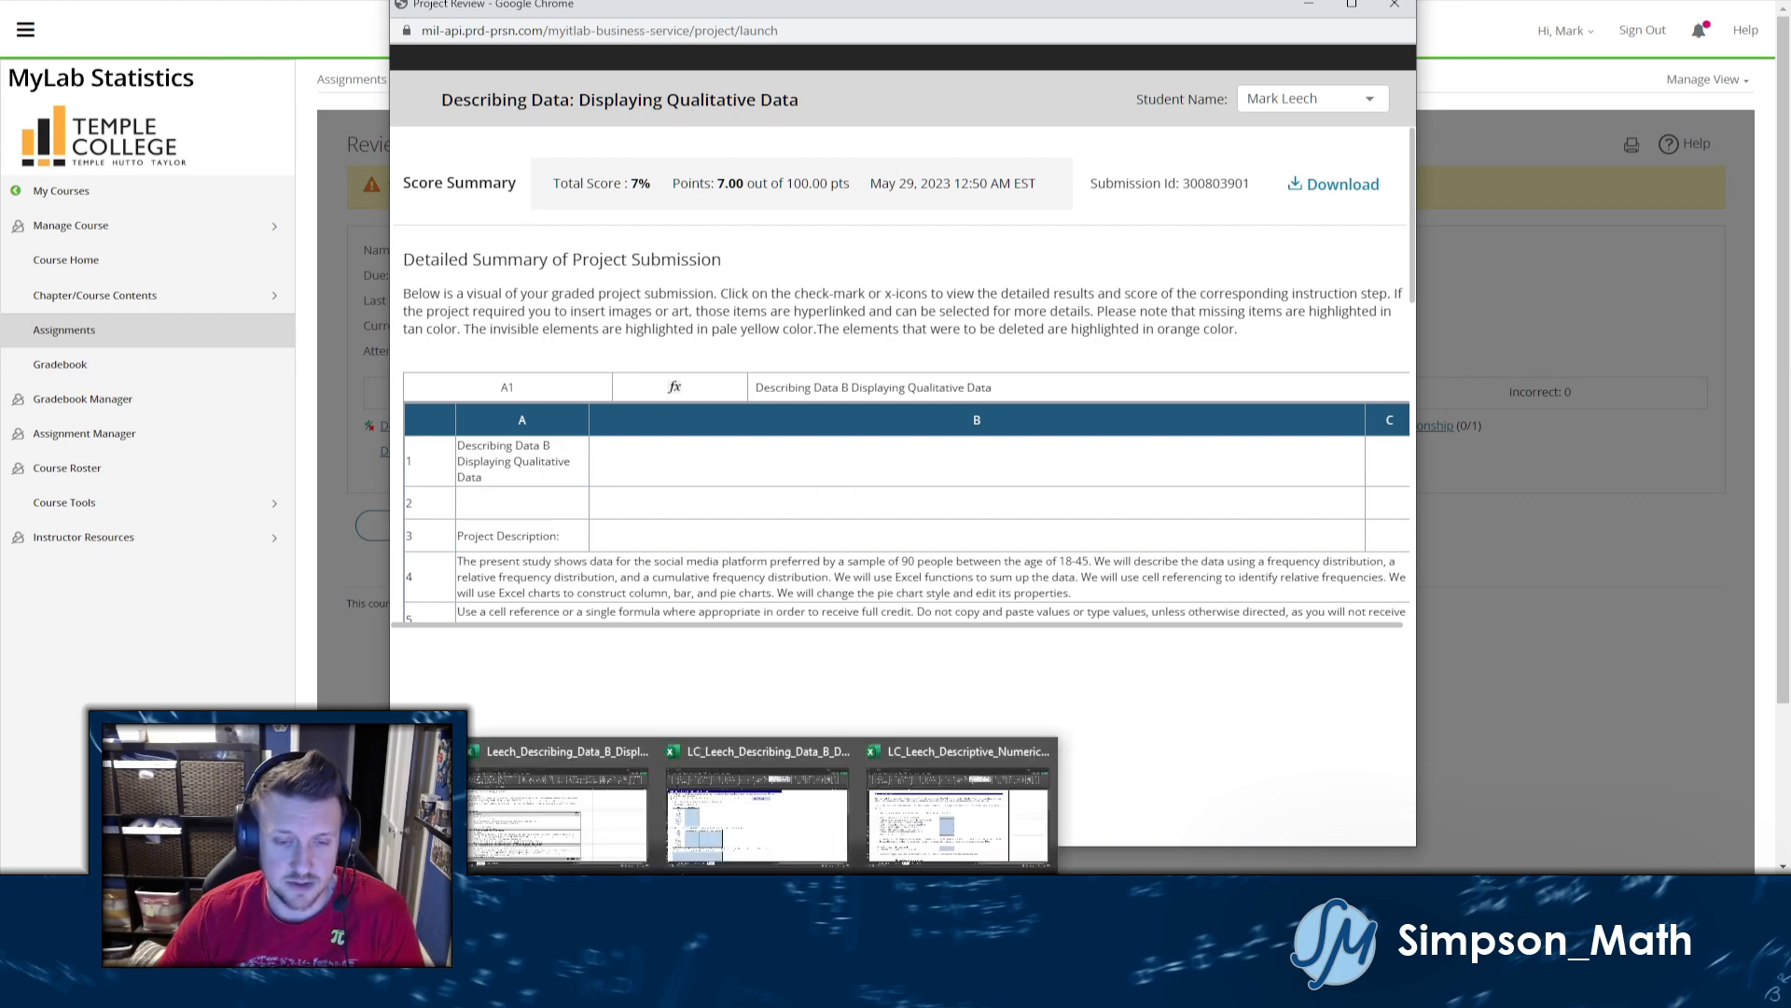
click(780, 792)
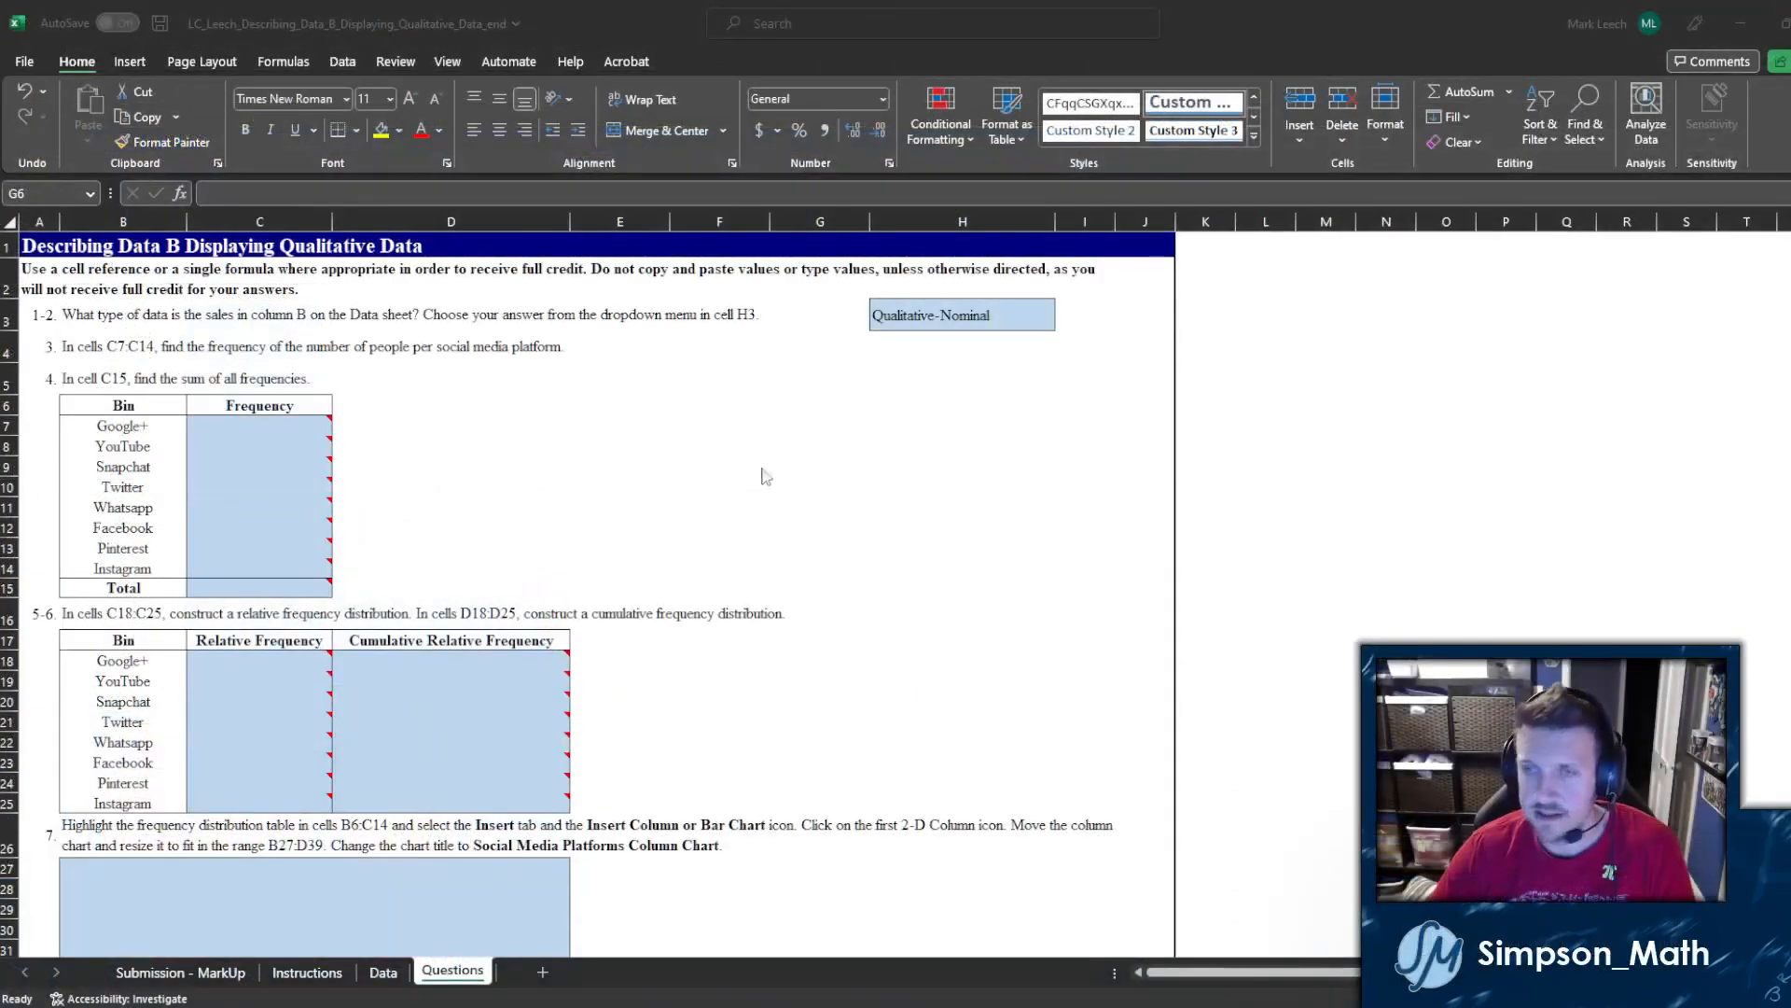
scroll(641, 427, up, 3)
scroll(644, 427, up, 1)
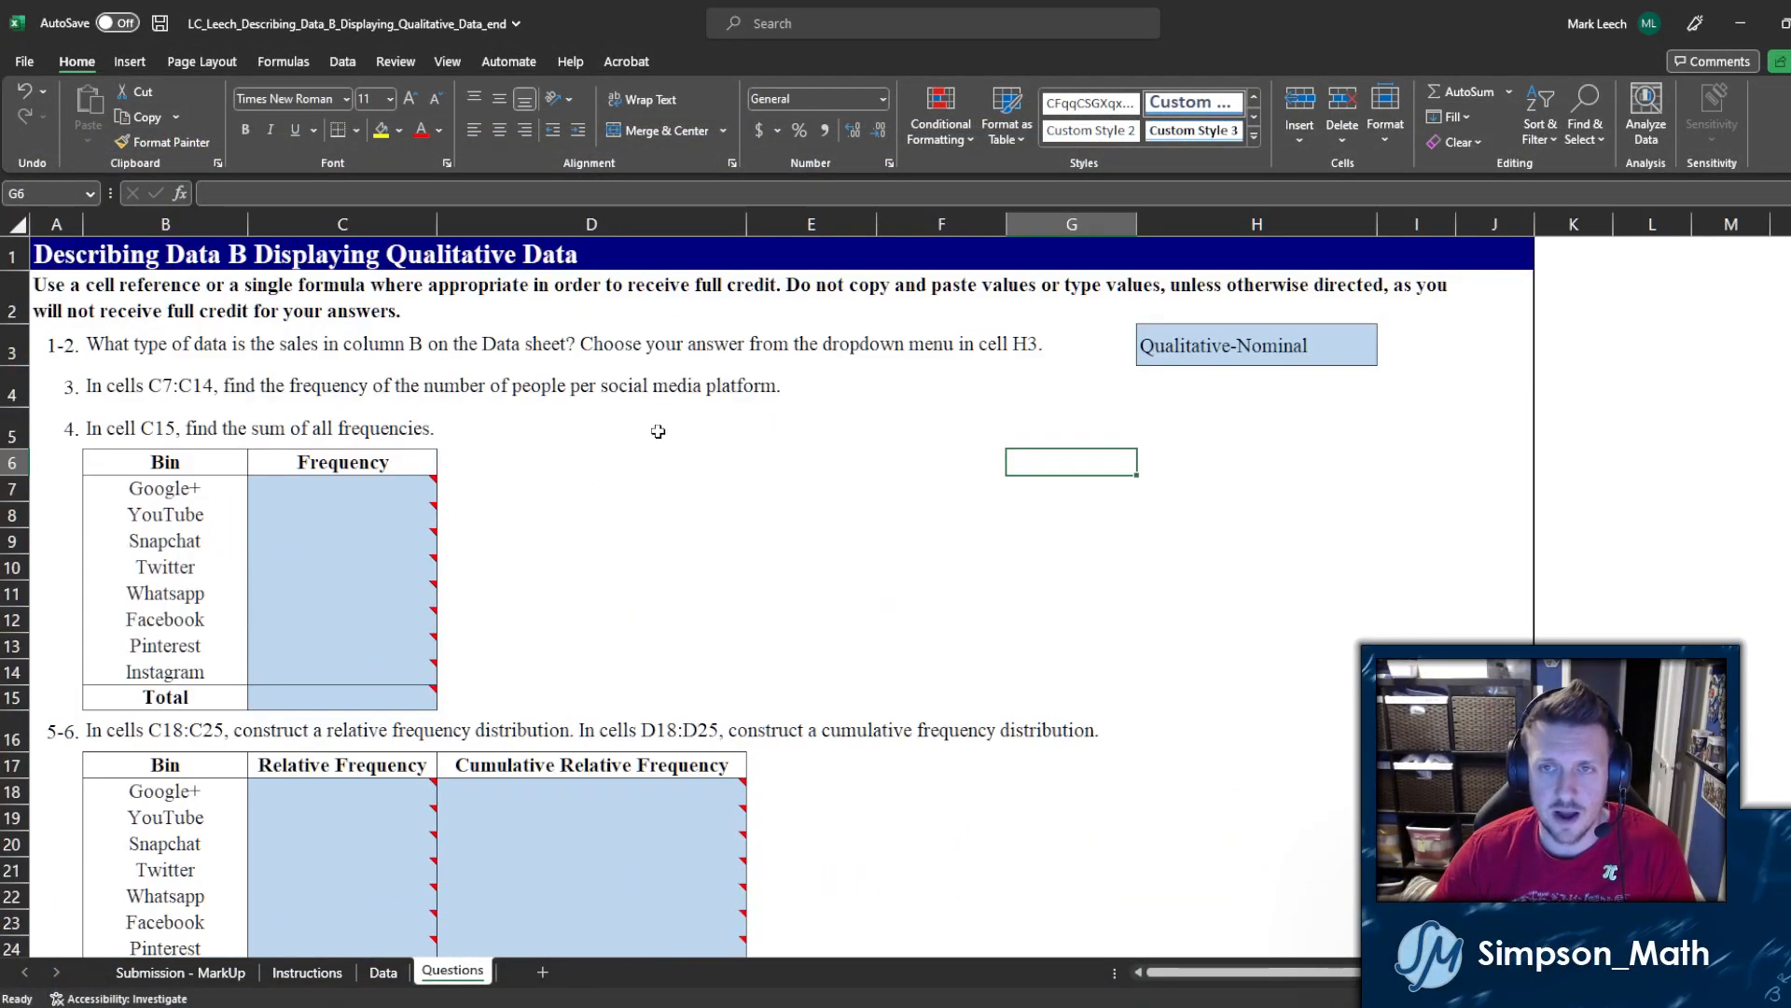
click(1175, 349)
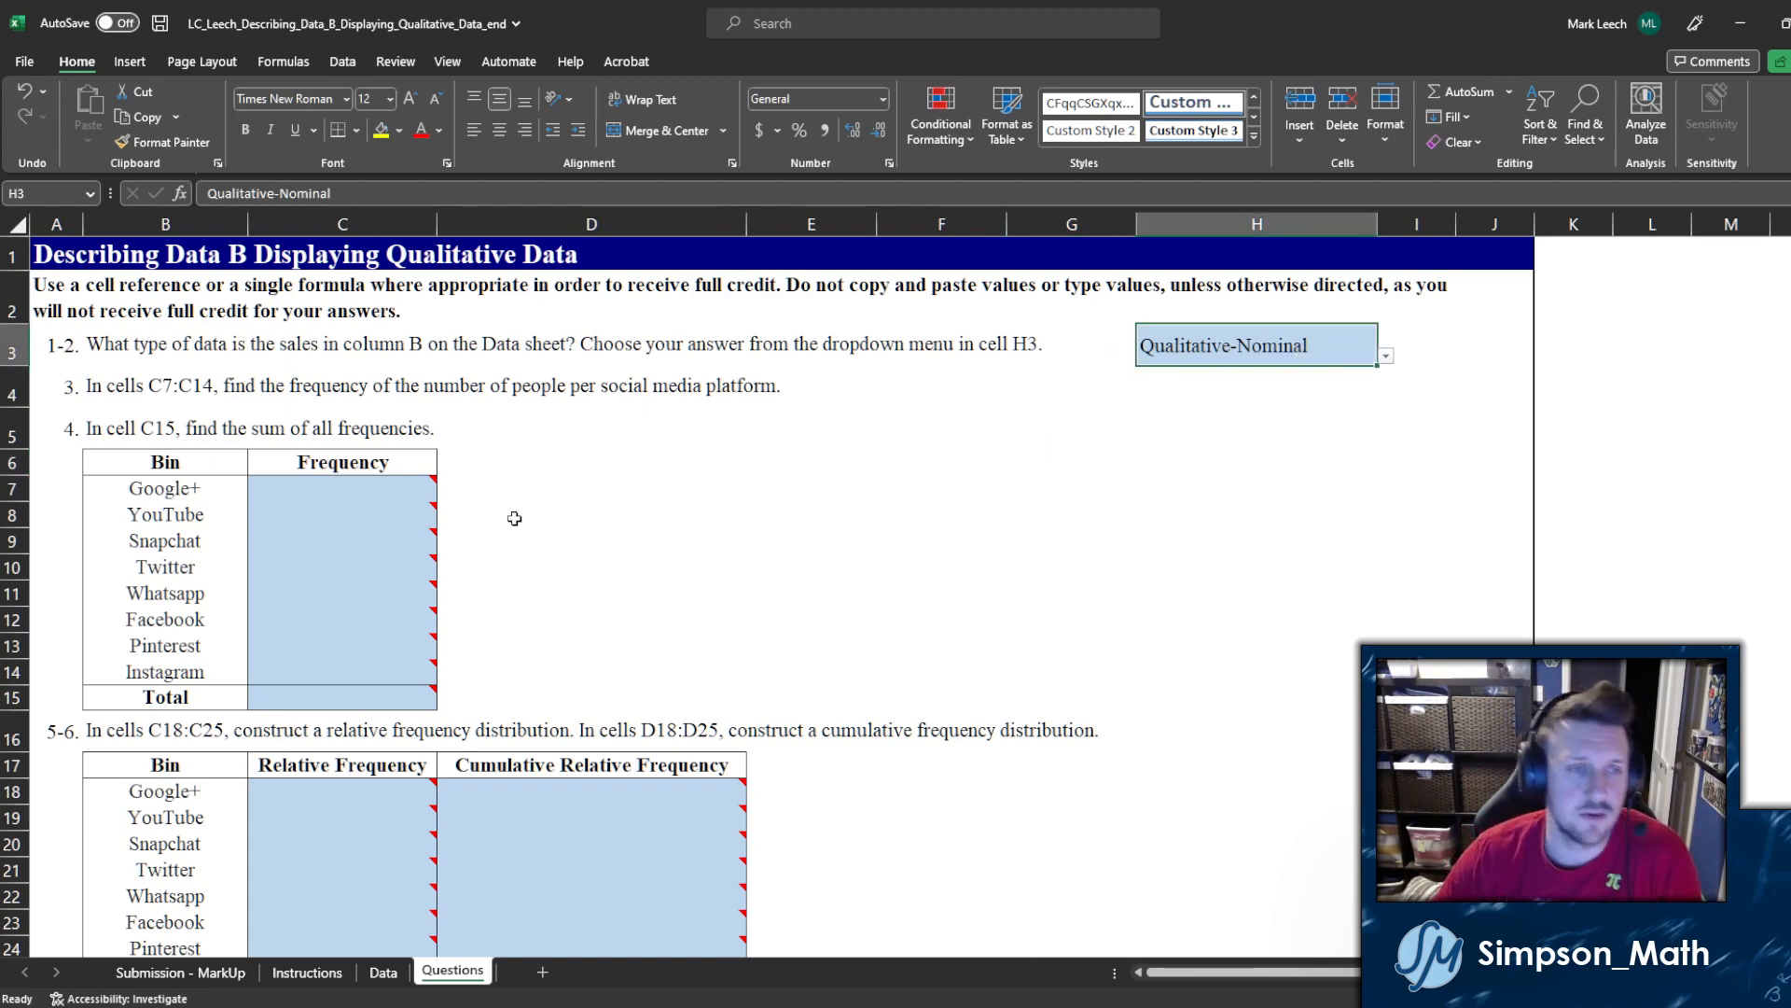
mouse_move(429, 482)
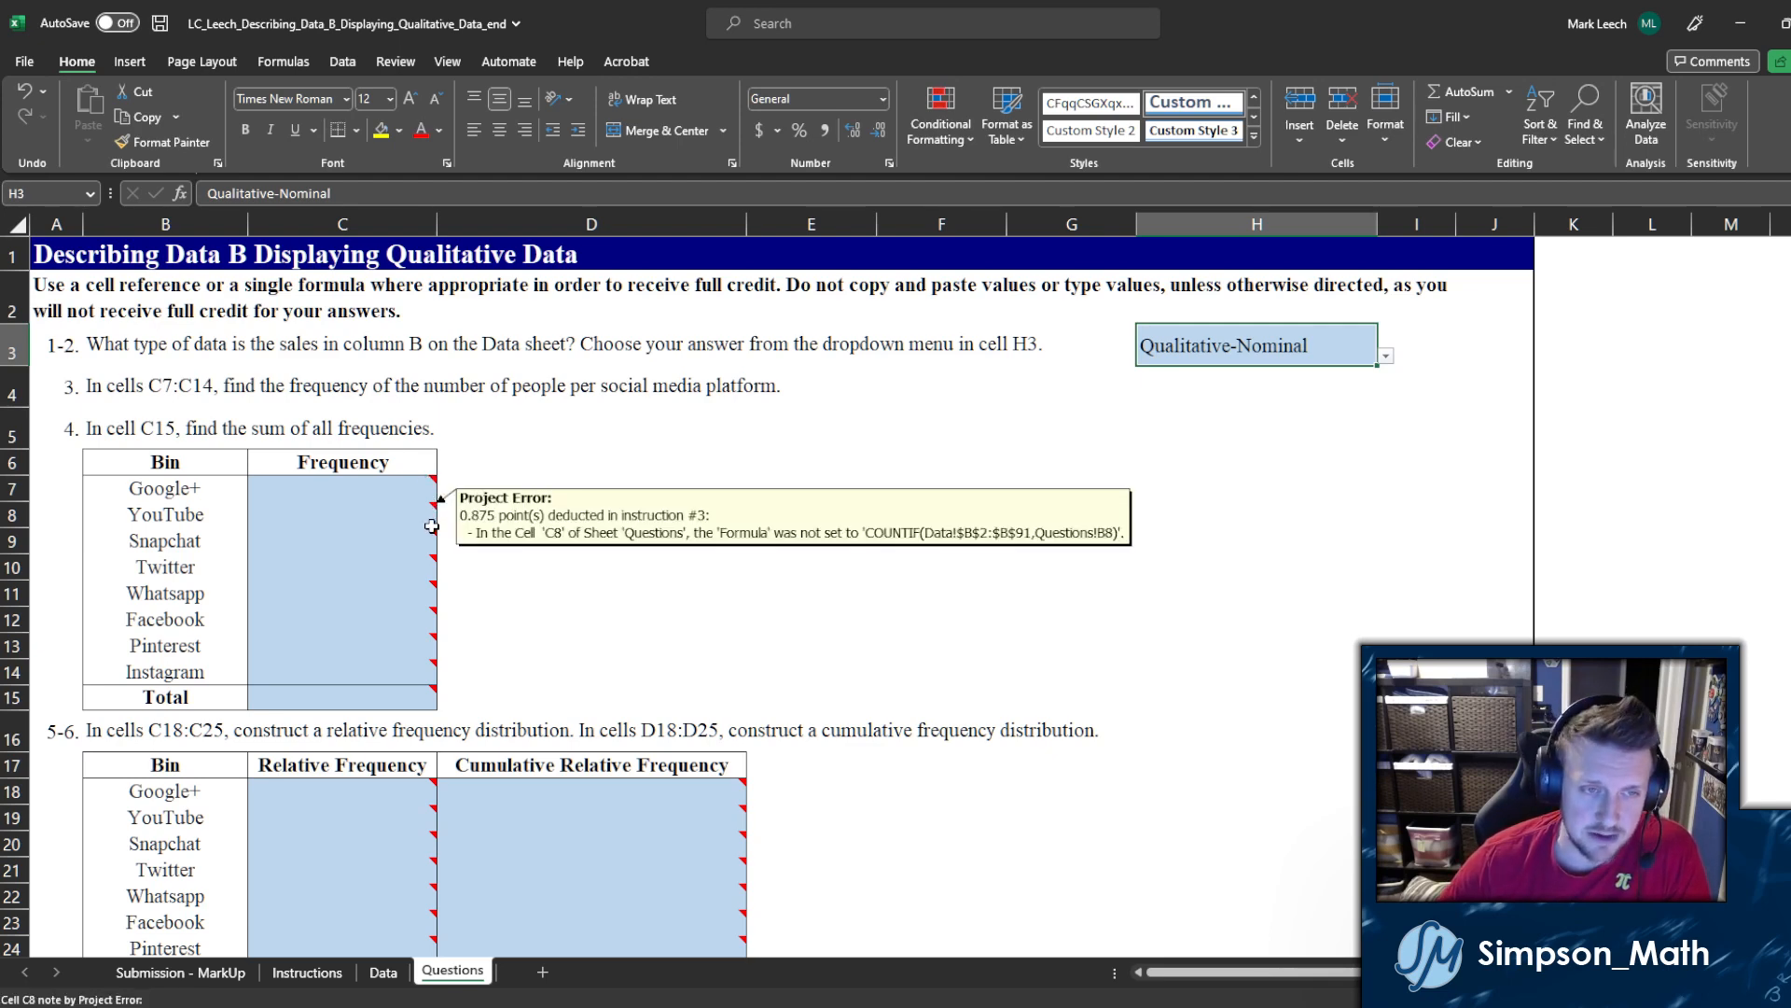
Step: Review the point deductions and error descriptions on the Submission - MarkUp sheet
click(199, 985)
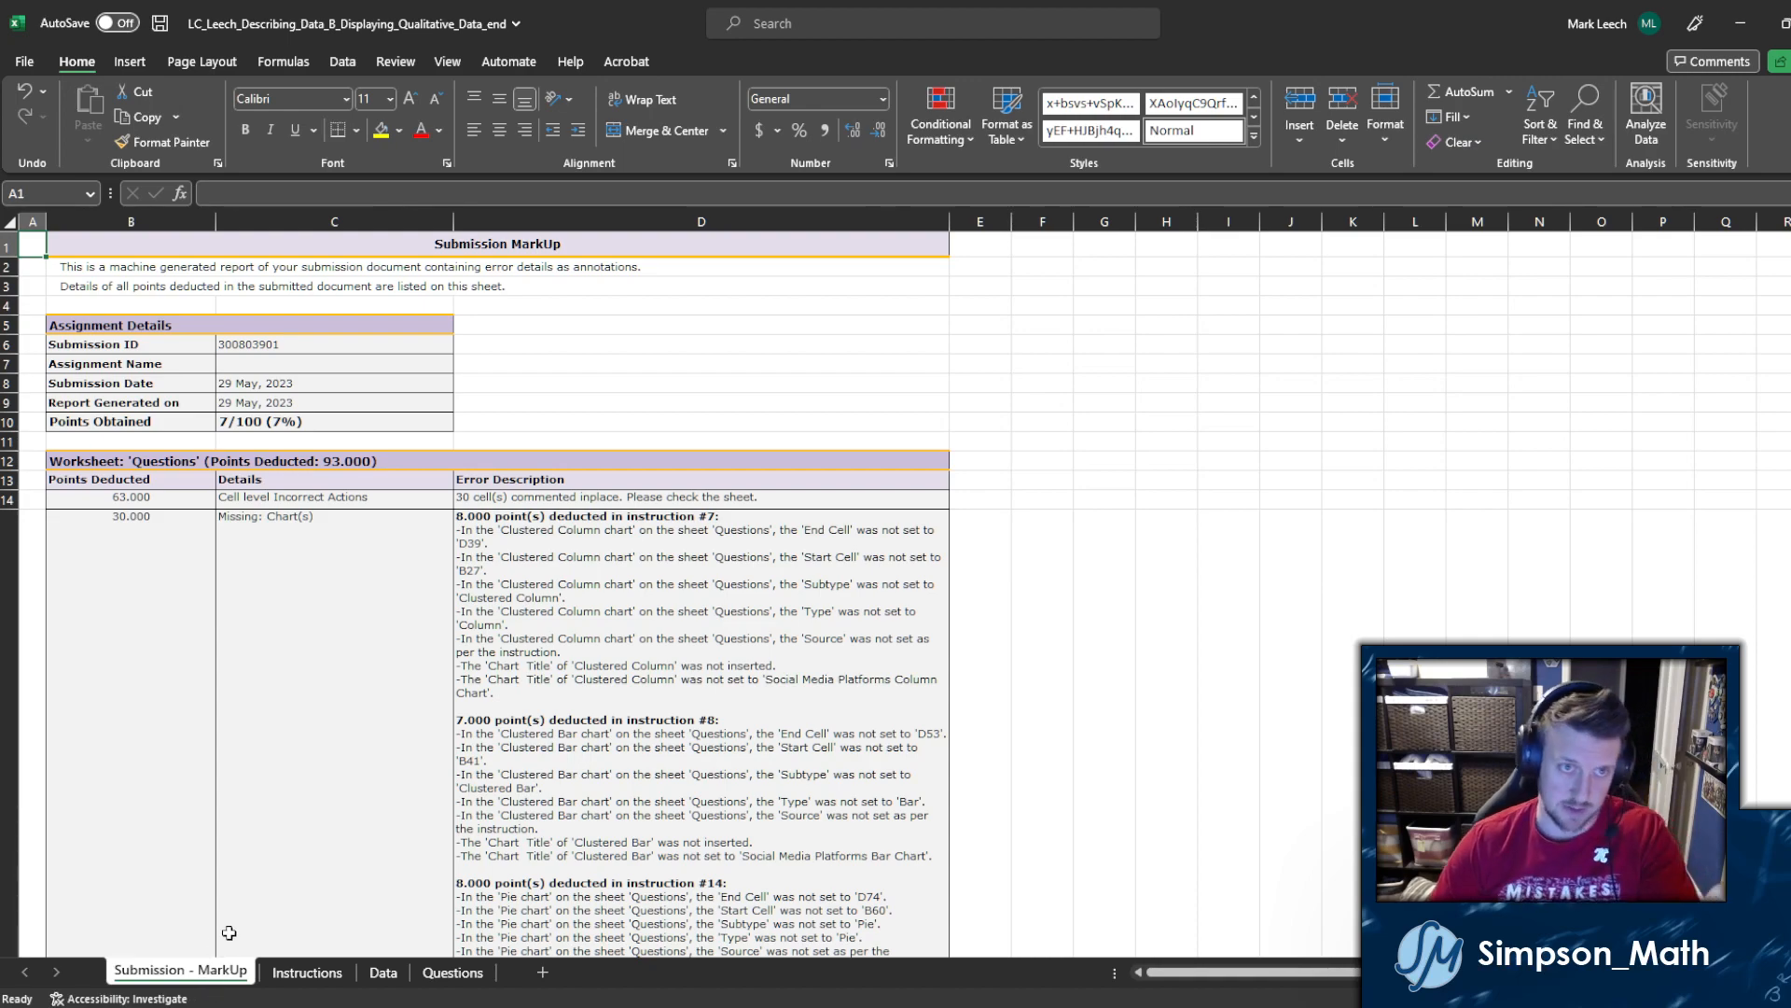
scroll(580, 630, down, 4)
scroll(580, 631, up, 3)
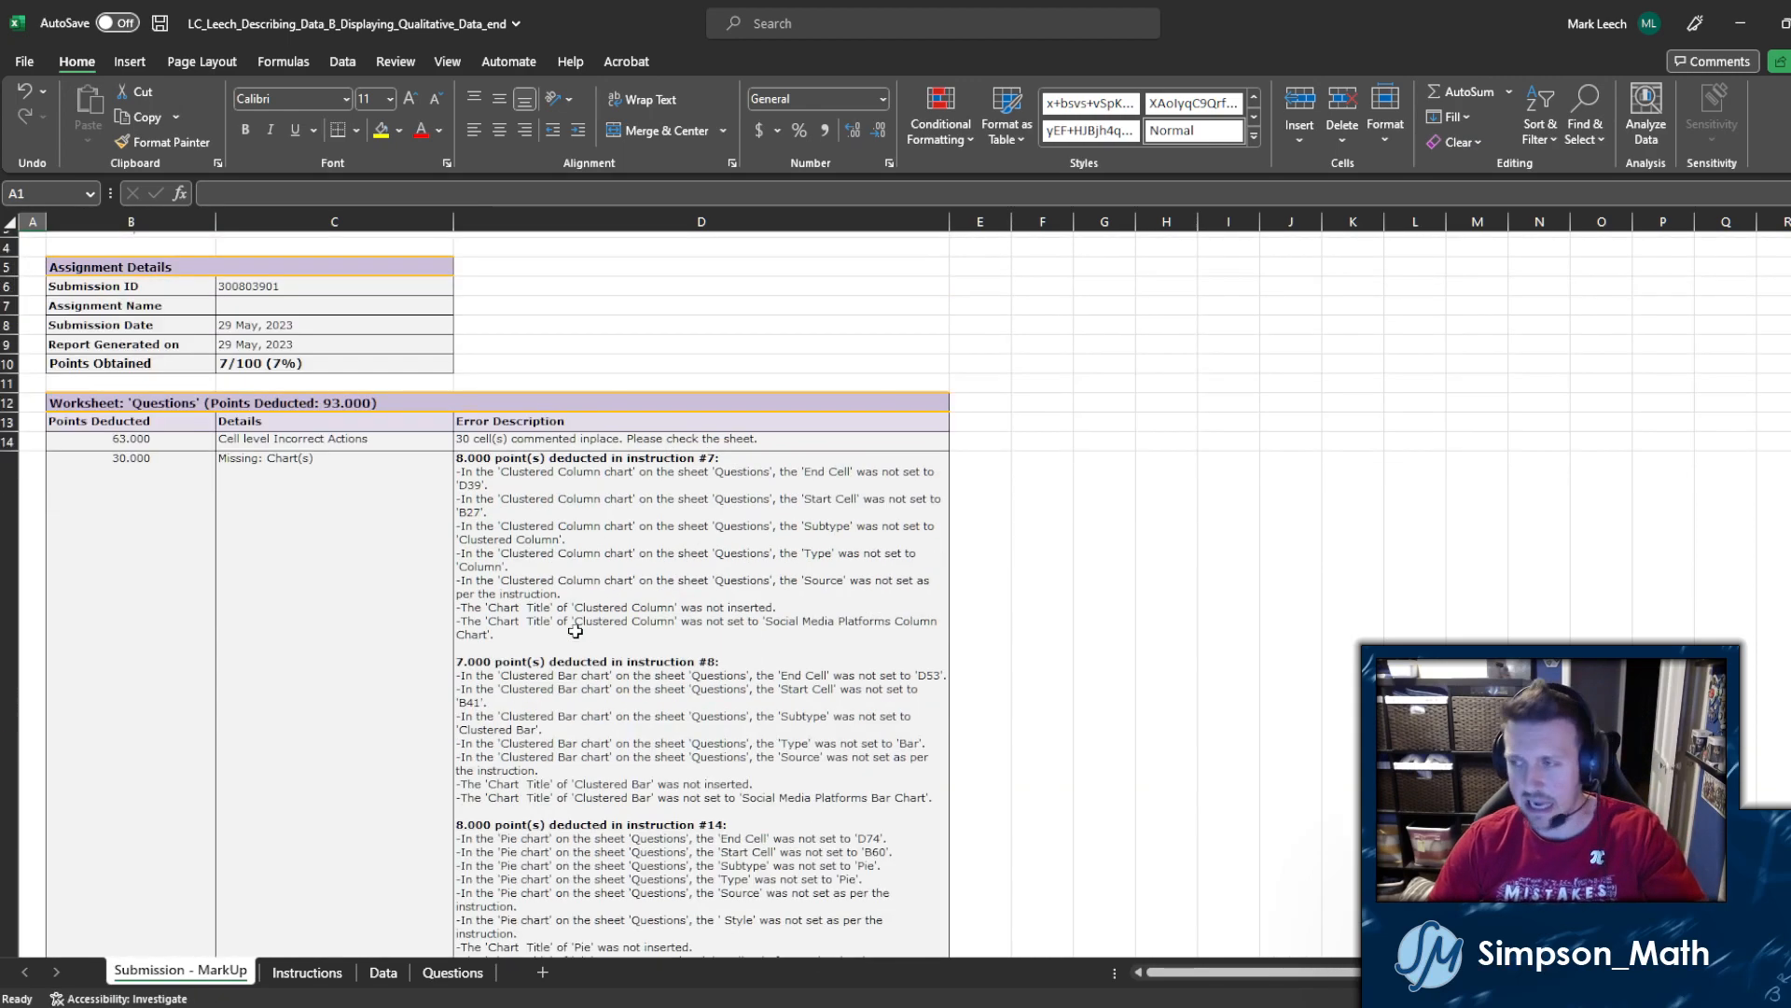
scroll(587, 652, up, 1)
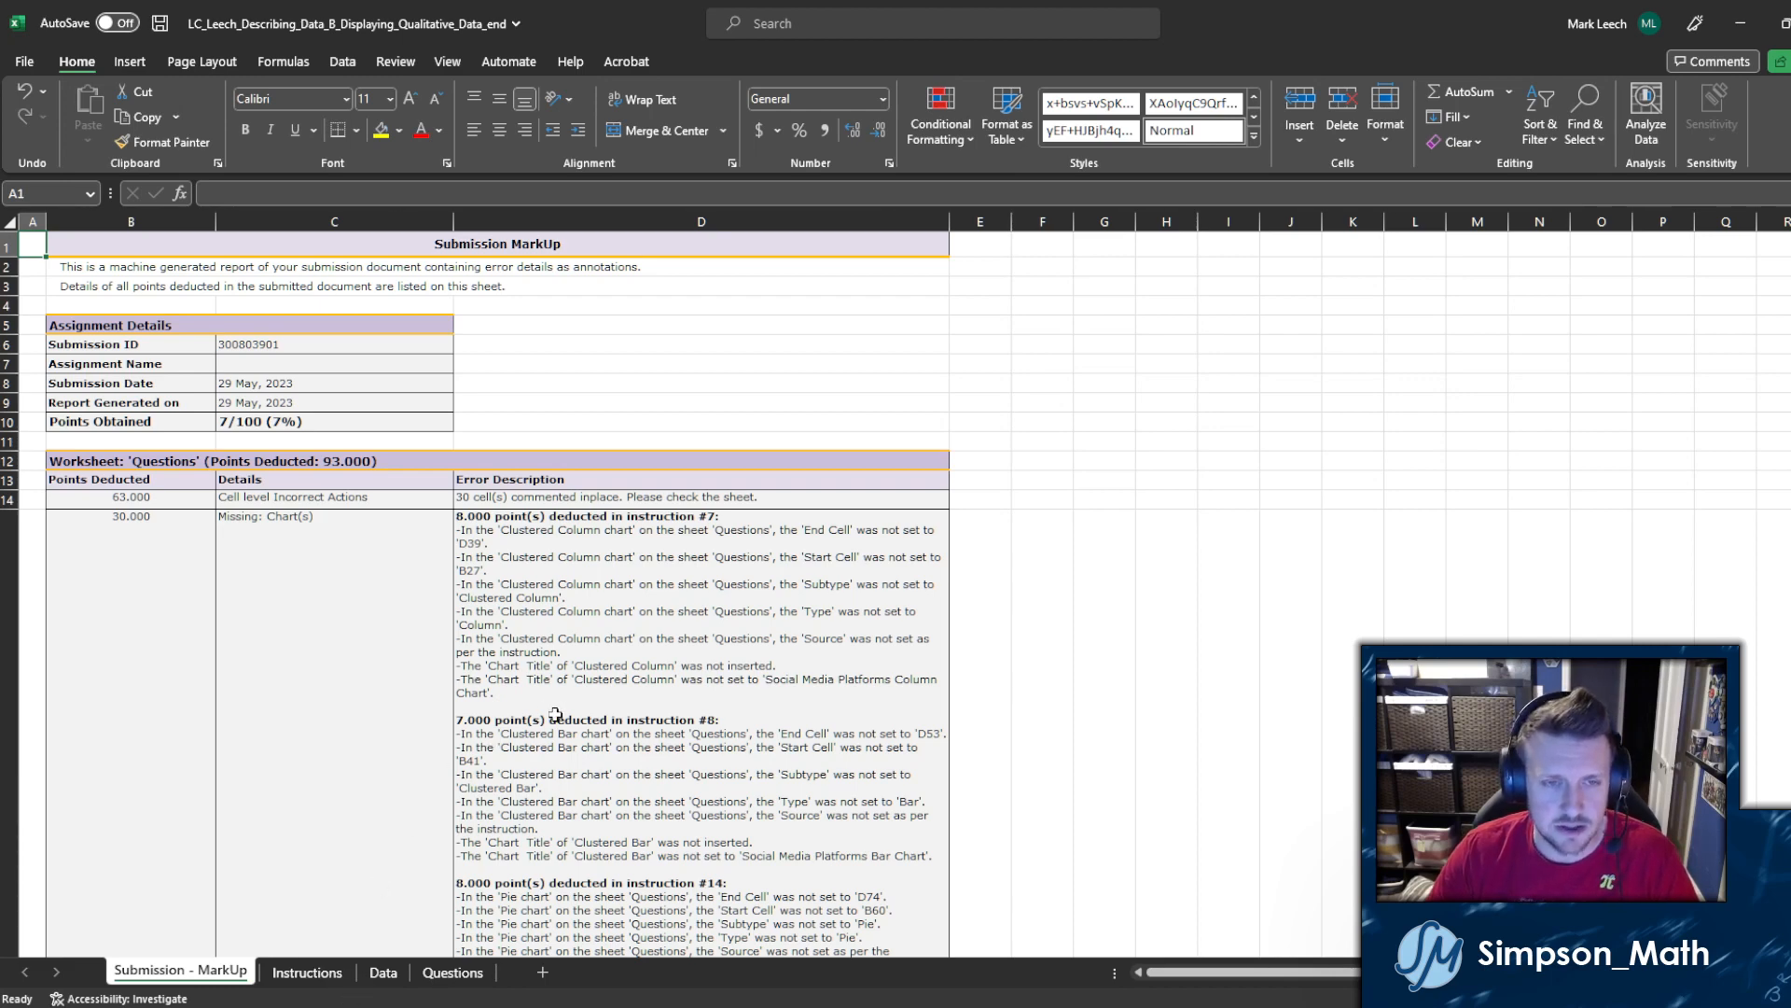
Step: Look through the Instructions and Data sheets, and read the project error notes in the Frequency column of the Questions sheet
click(342, 974)
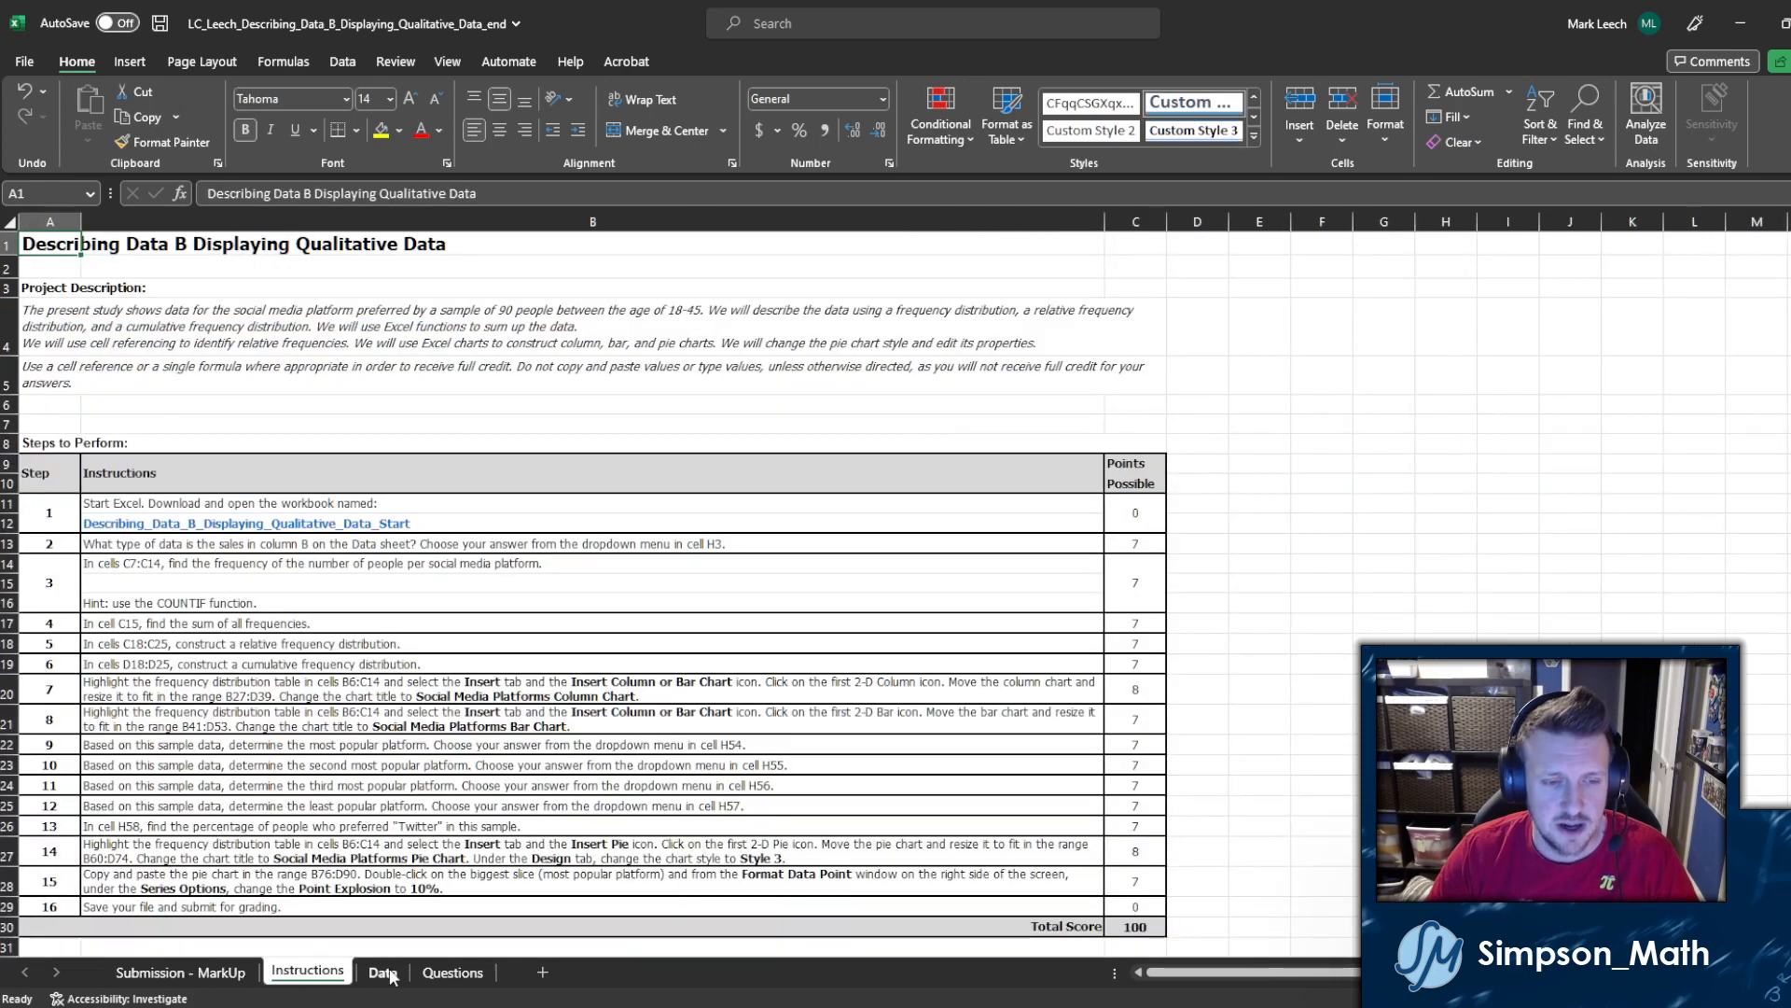
click(384, 973)
click(450, 973)
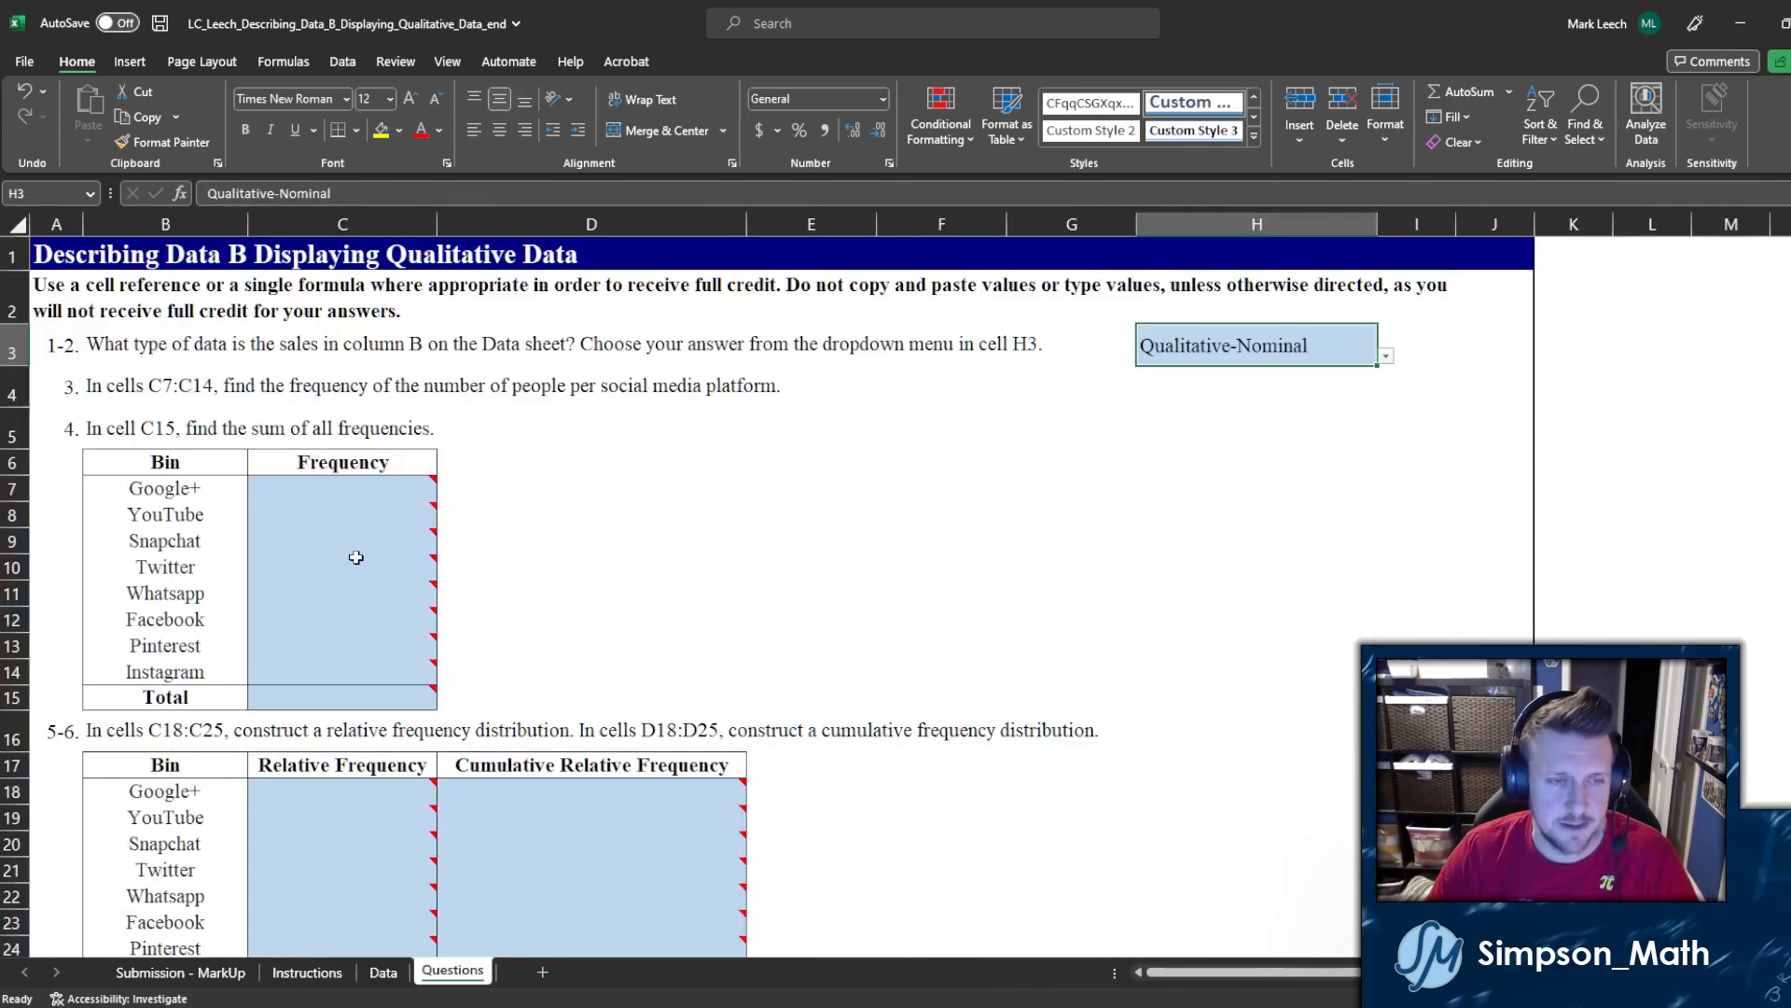
mouse_move(415, 510)
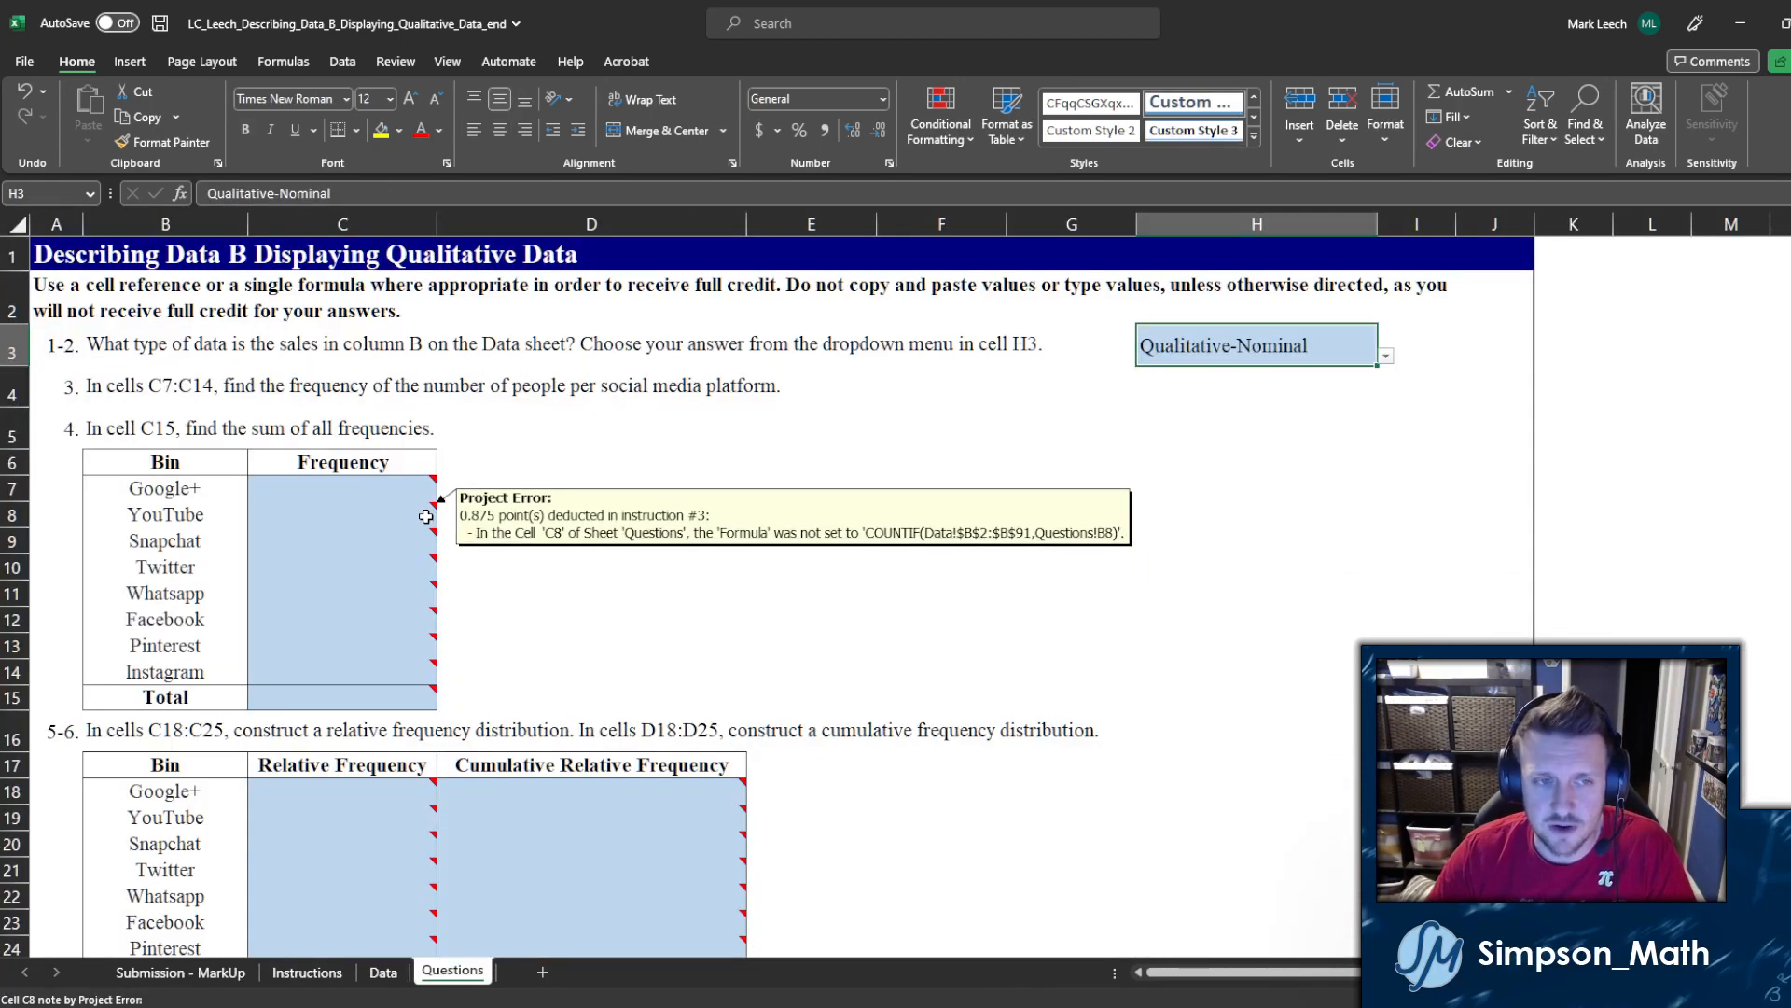
mouse_move(426, 585)
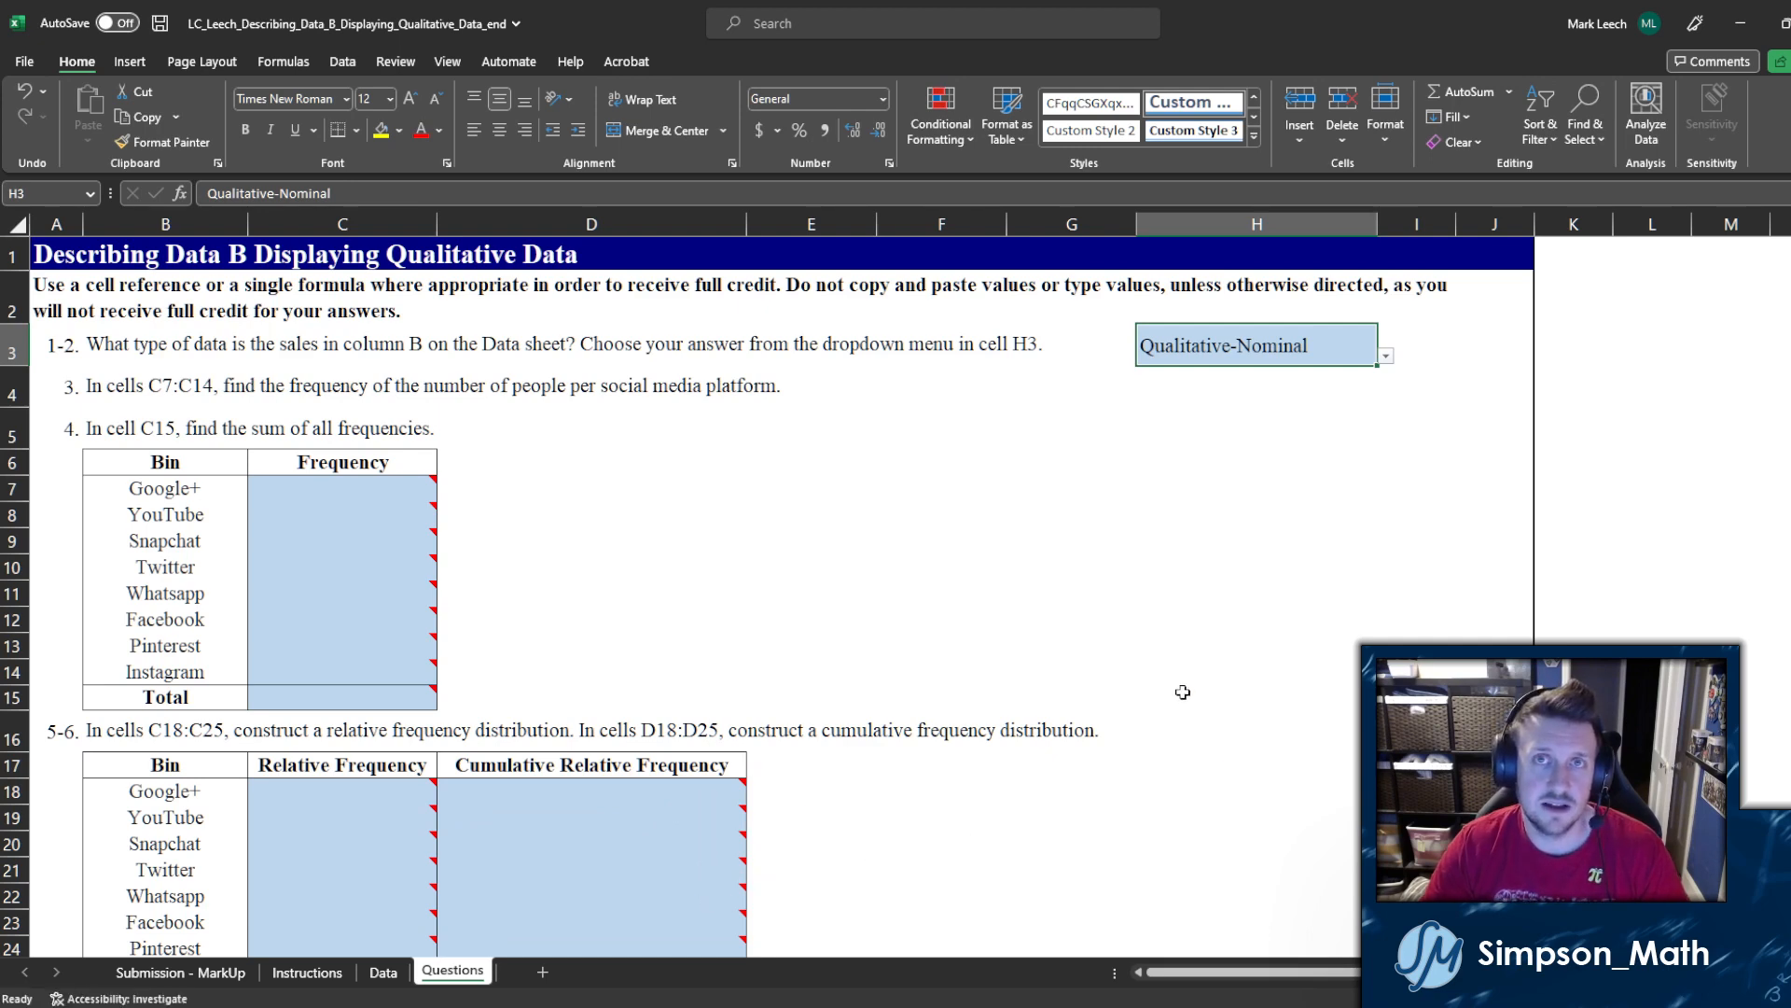
Step: Review the error notes down the Questions sheet and compare them with the missing-chart deductions on the Submission - MarkUp sheet
scroll(1183, 691, down, 6)
scroll(434, 531, down, 1)
scroll(460, 512, down, 7)
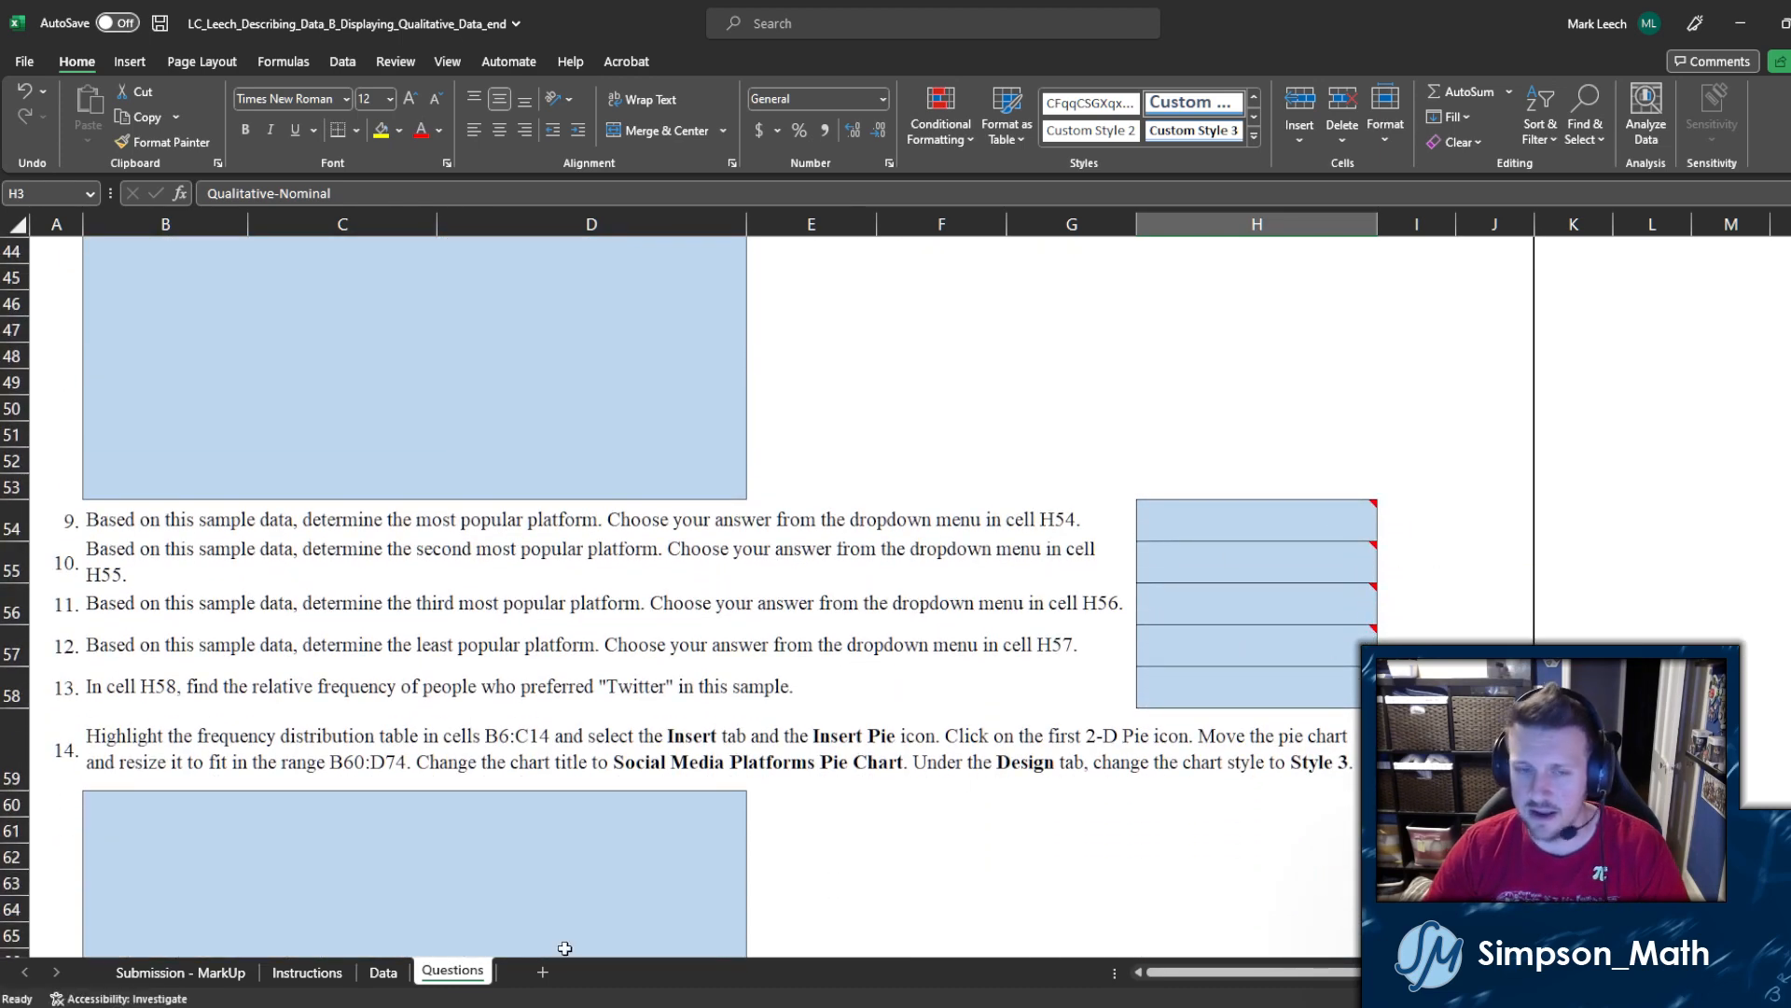
click(180, 972)
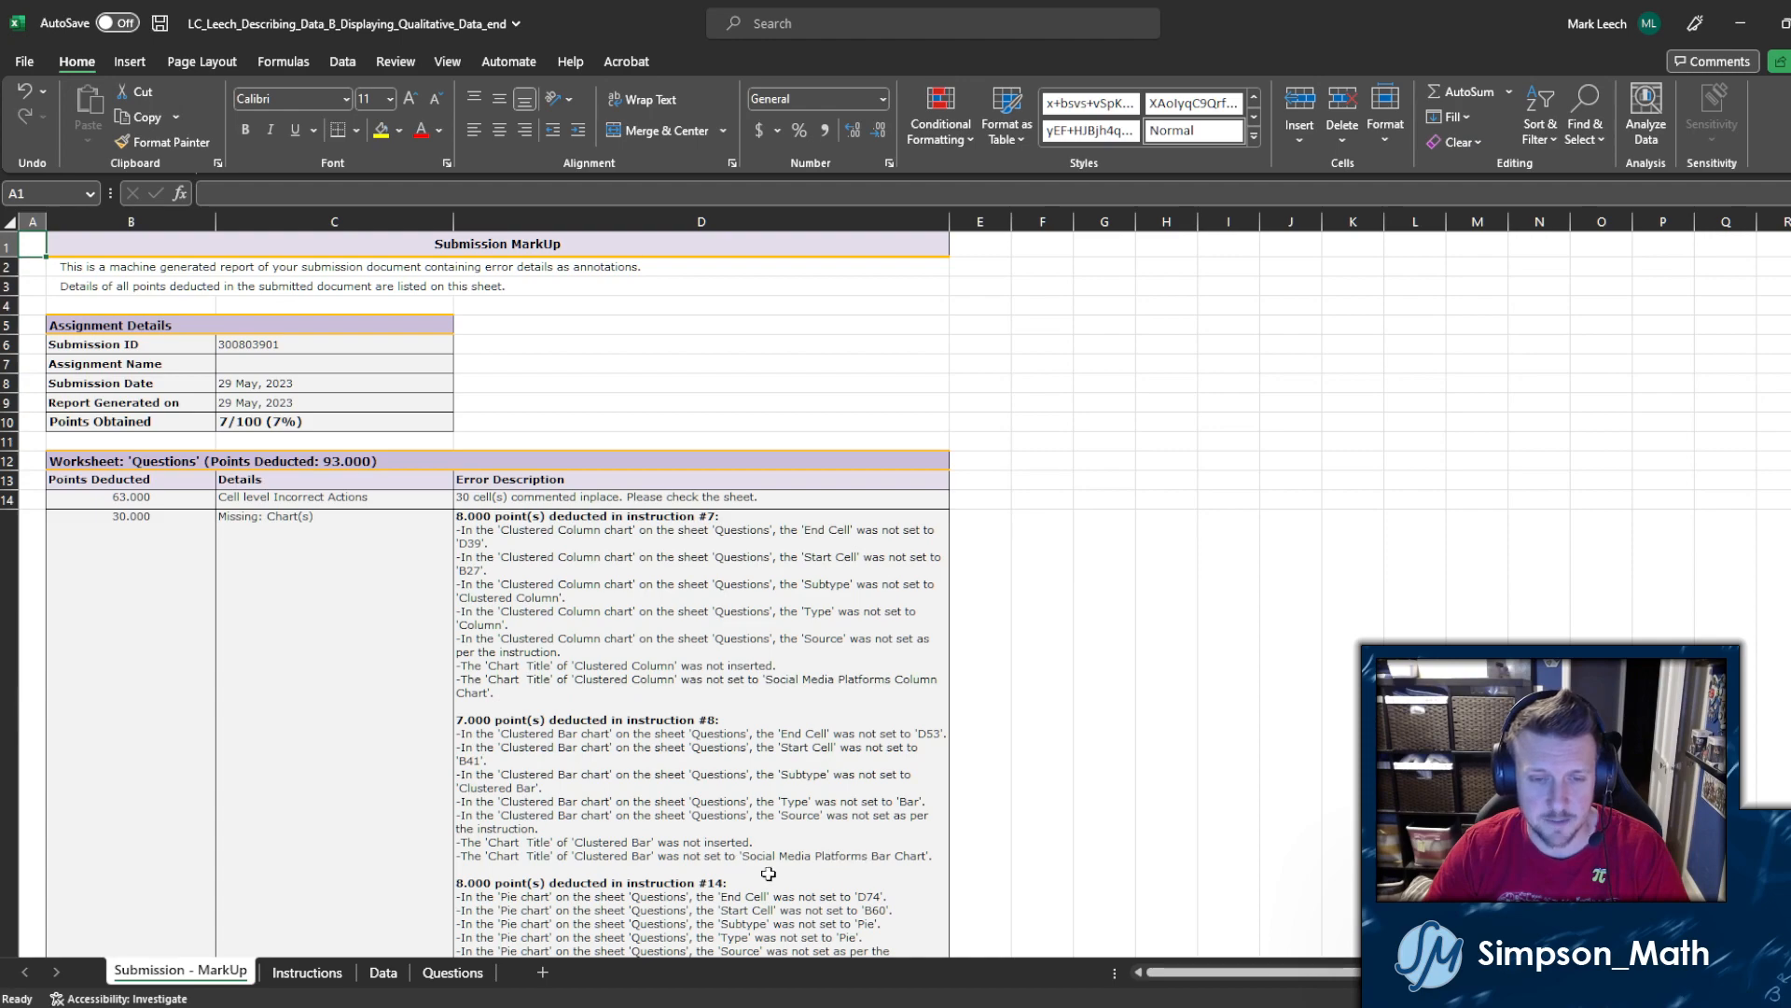
click(453, 972)
scroll(912, 736, down, 3)
scroll(911, 736, up, 20)
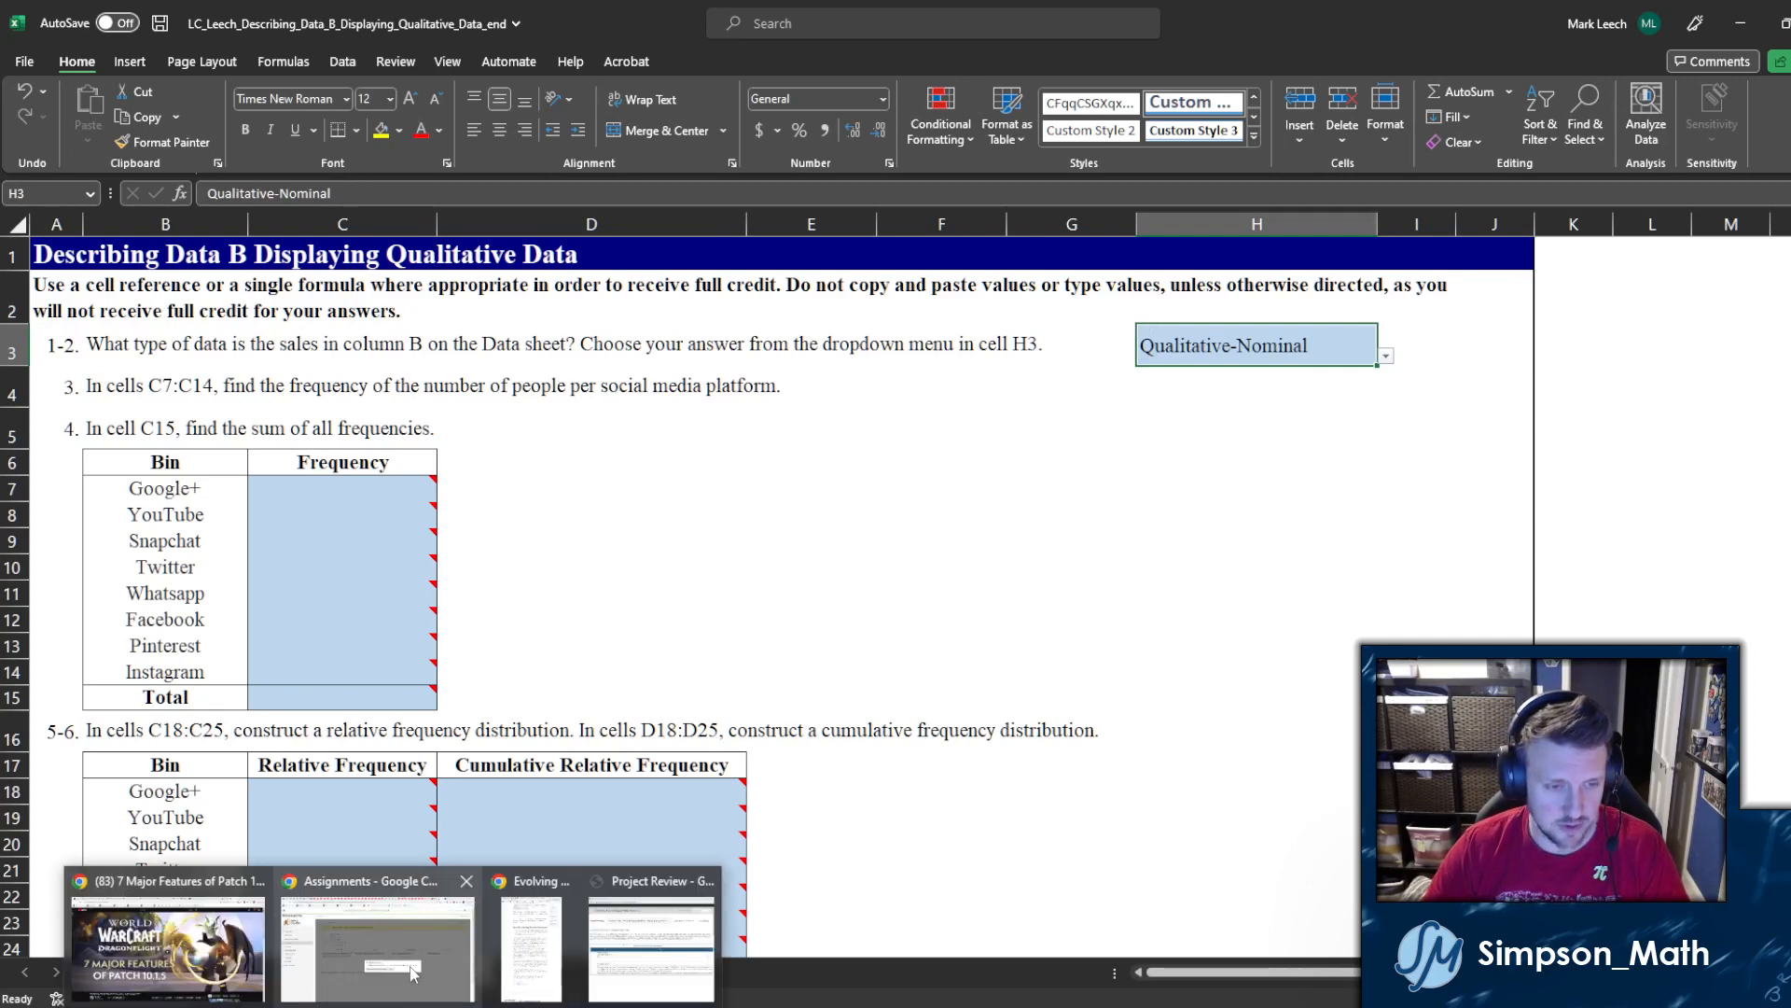
Step: Switch to the MyLab Statistics Assignments page in Chrome and locate Excel Project Set 1 in the assignment list
click(416, 965)
click(166, 446)
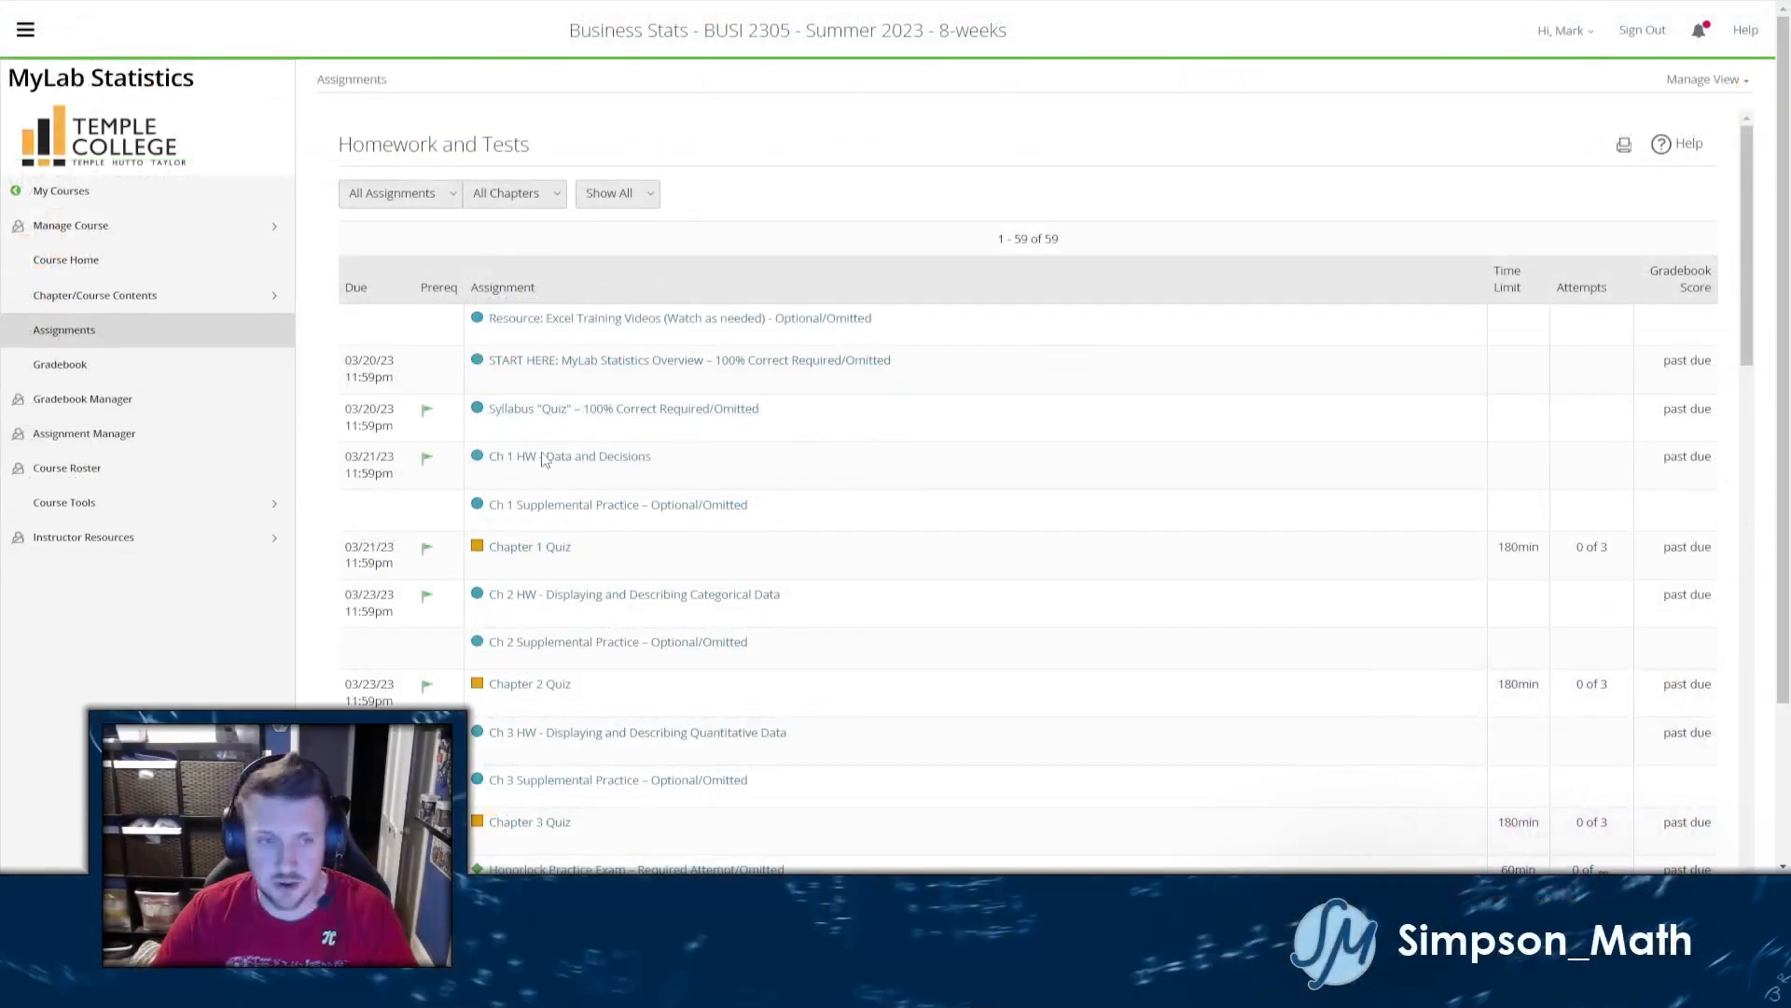
scroll(600, 632, down, 4)
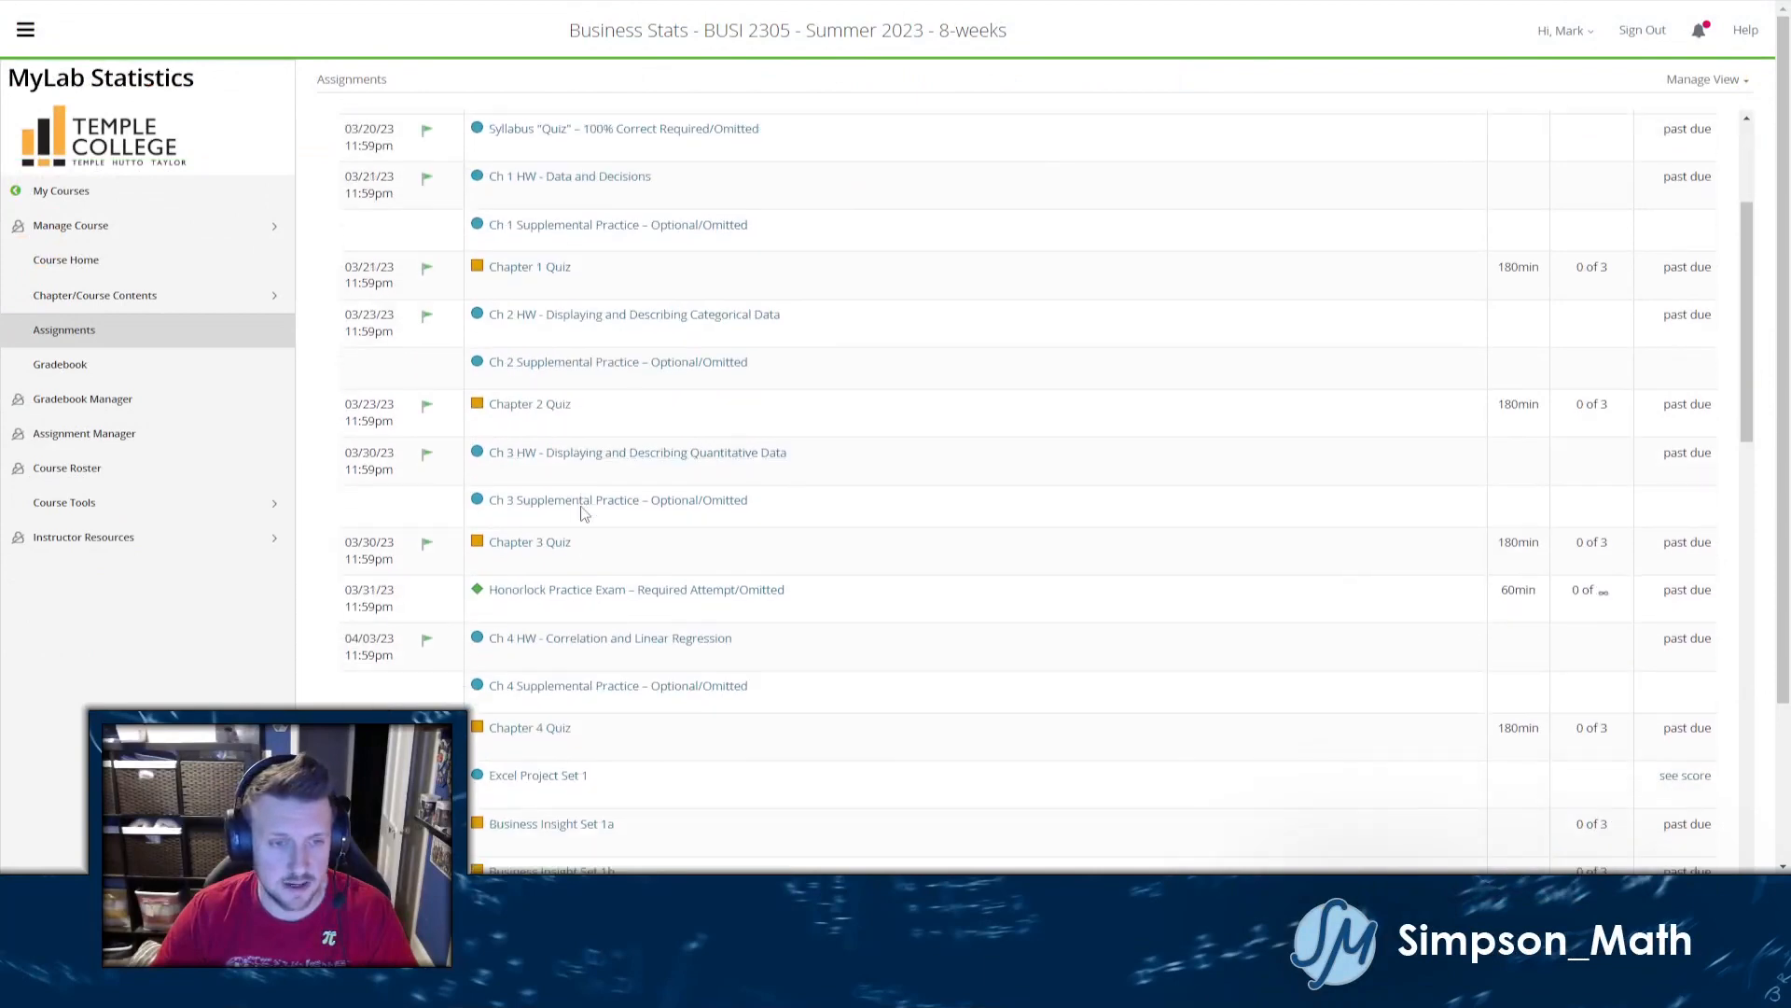
scroll(606, 620, down, 1)
scroll(560, 606, up, 3)
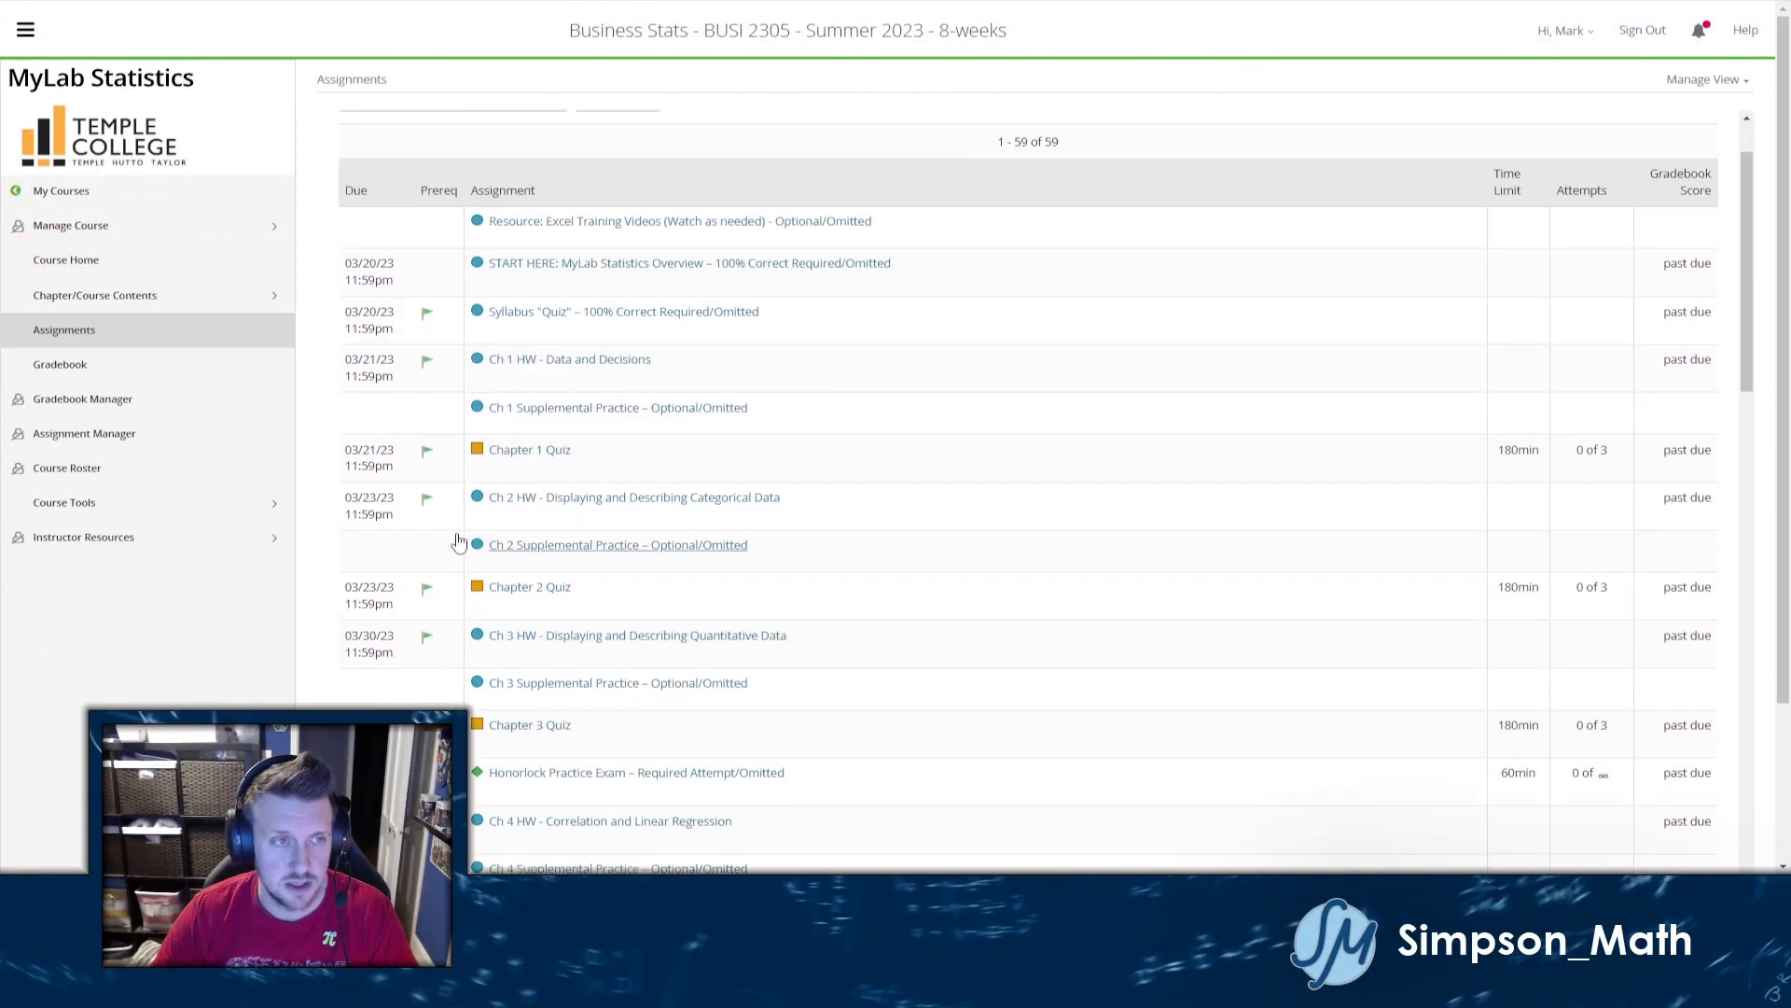
scroll(523, 569, down, 4)
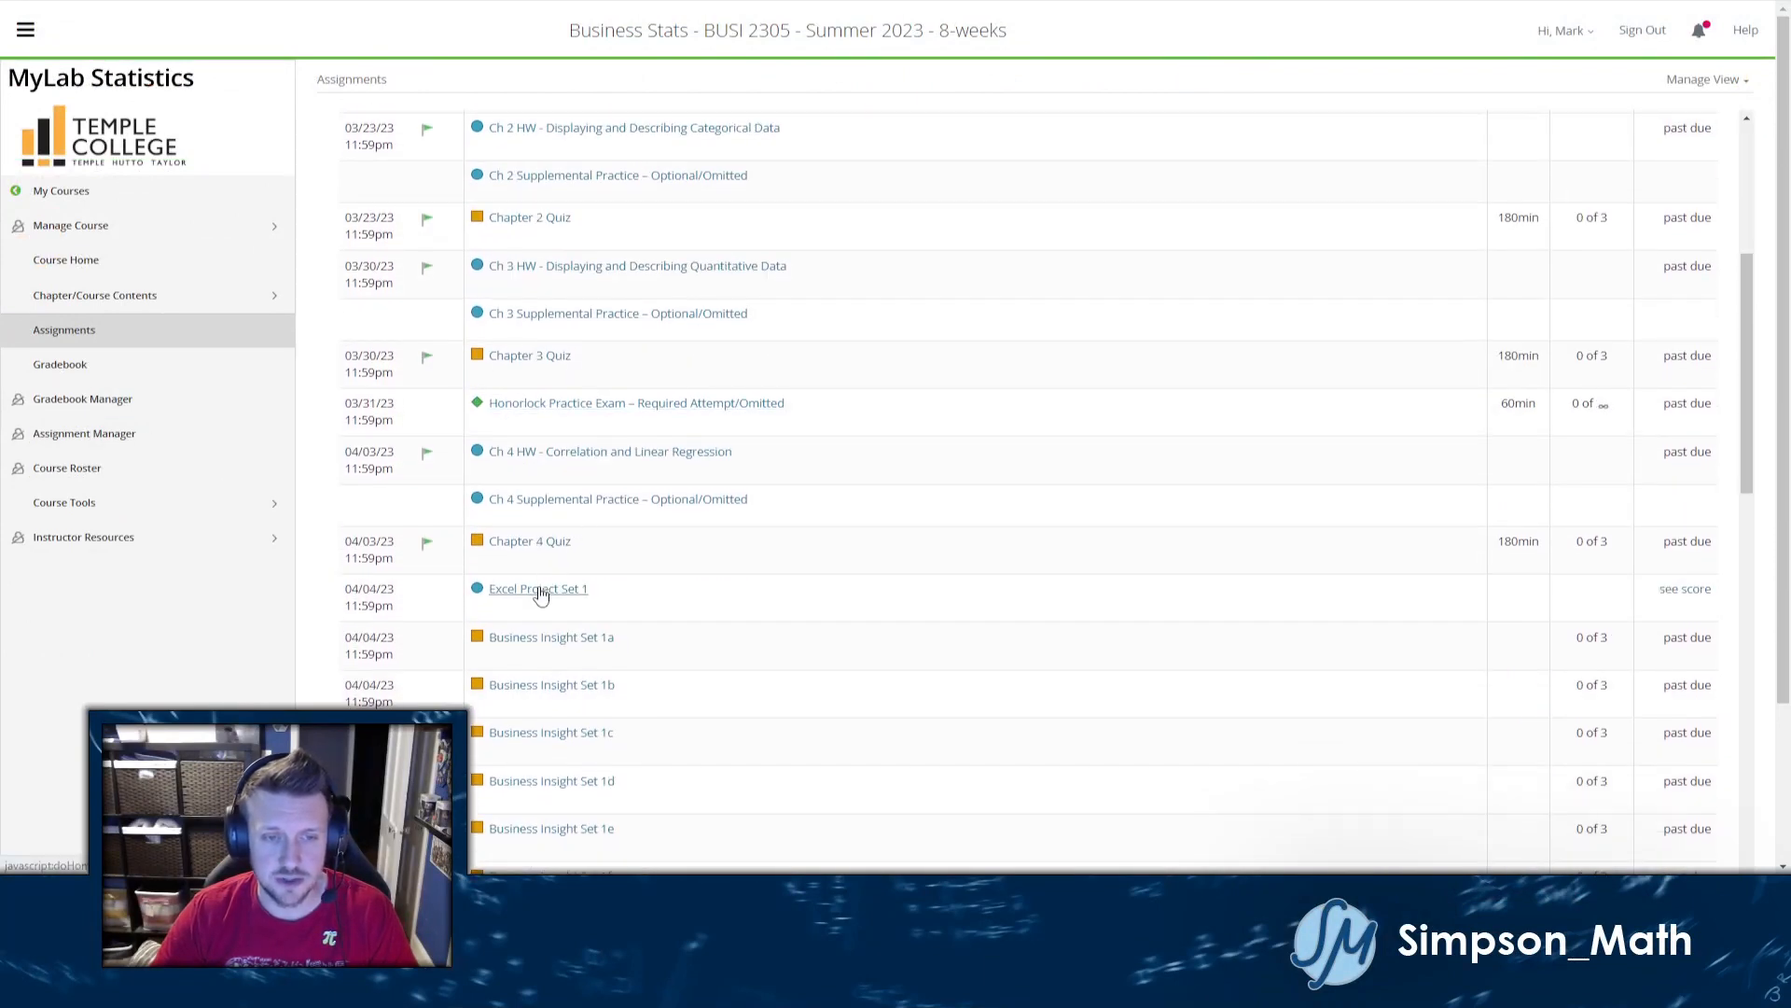
Step: Open the Gradebook and view the homework review for Excel Project Set 1
click(214, 369)
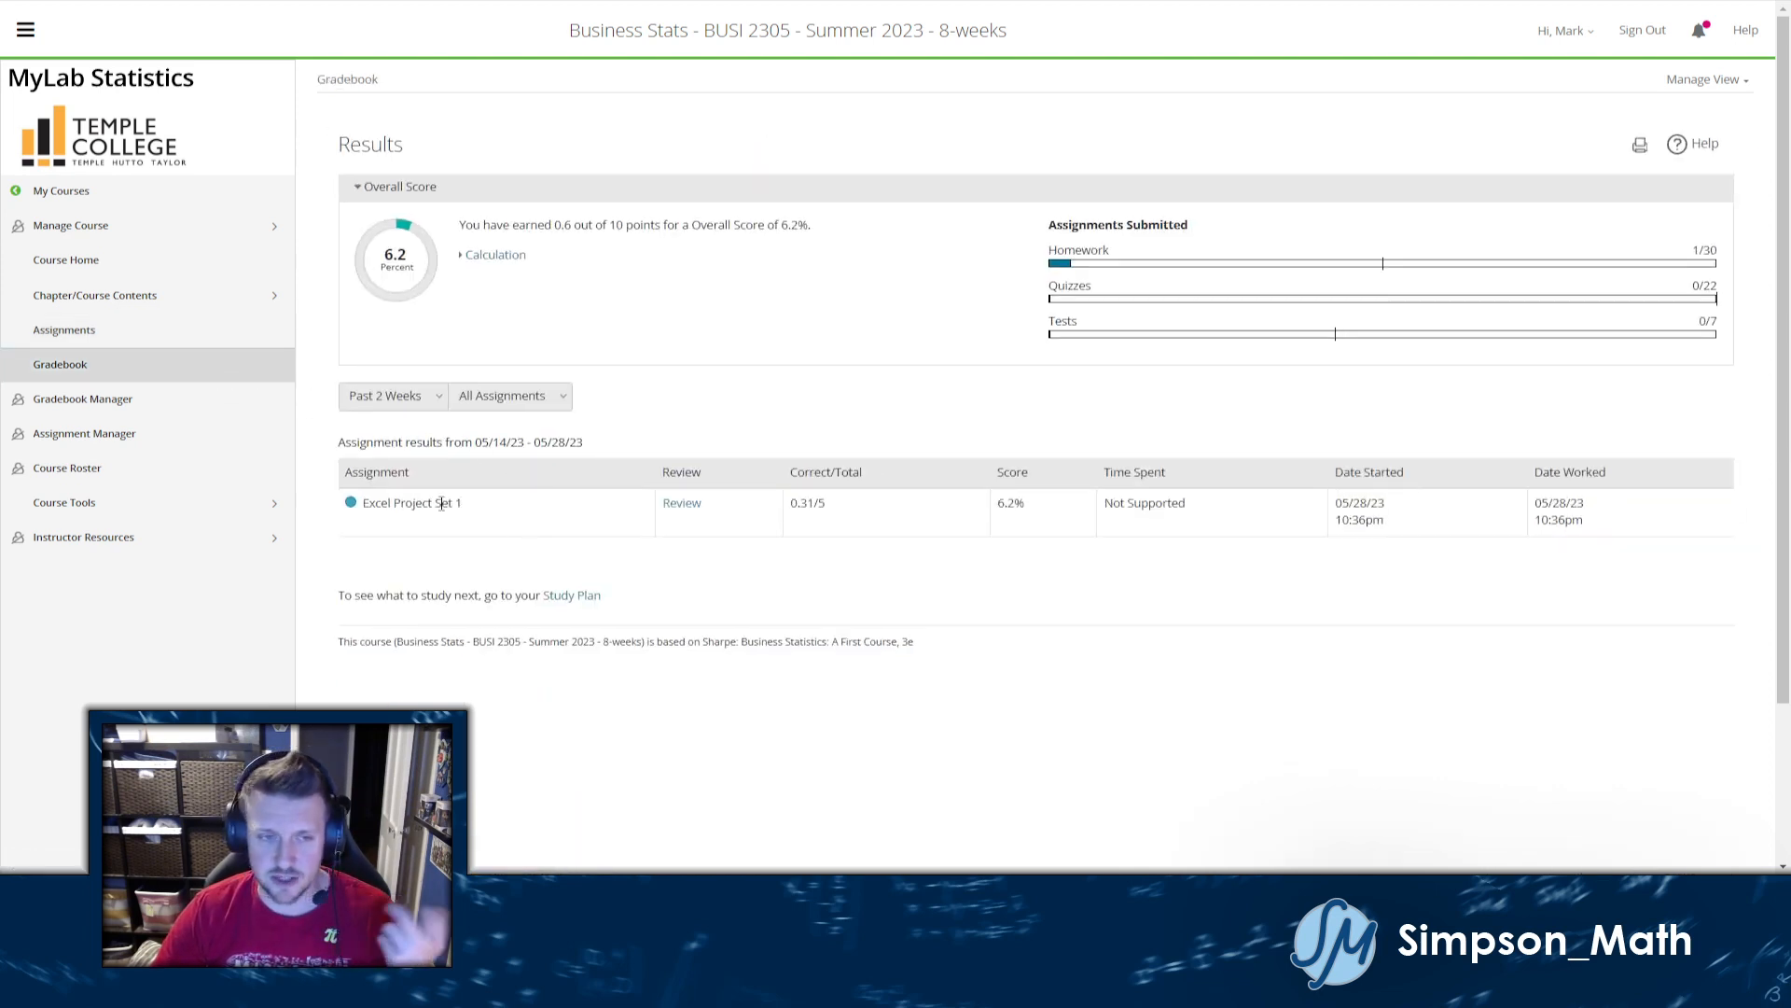
click(682, 505)
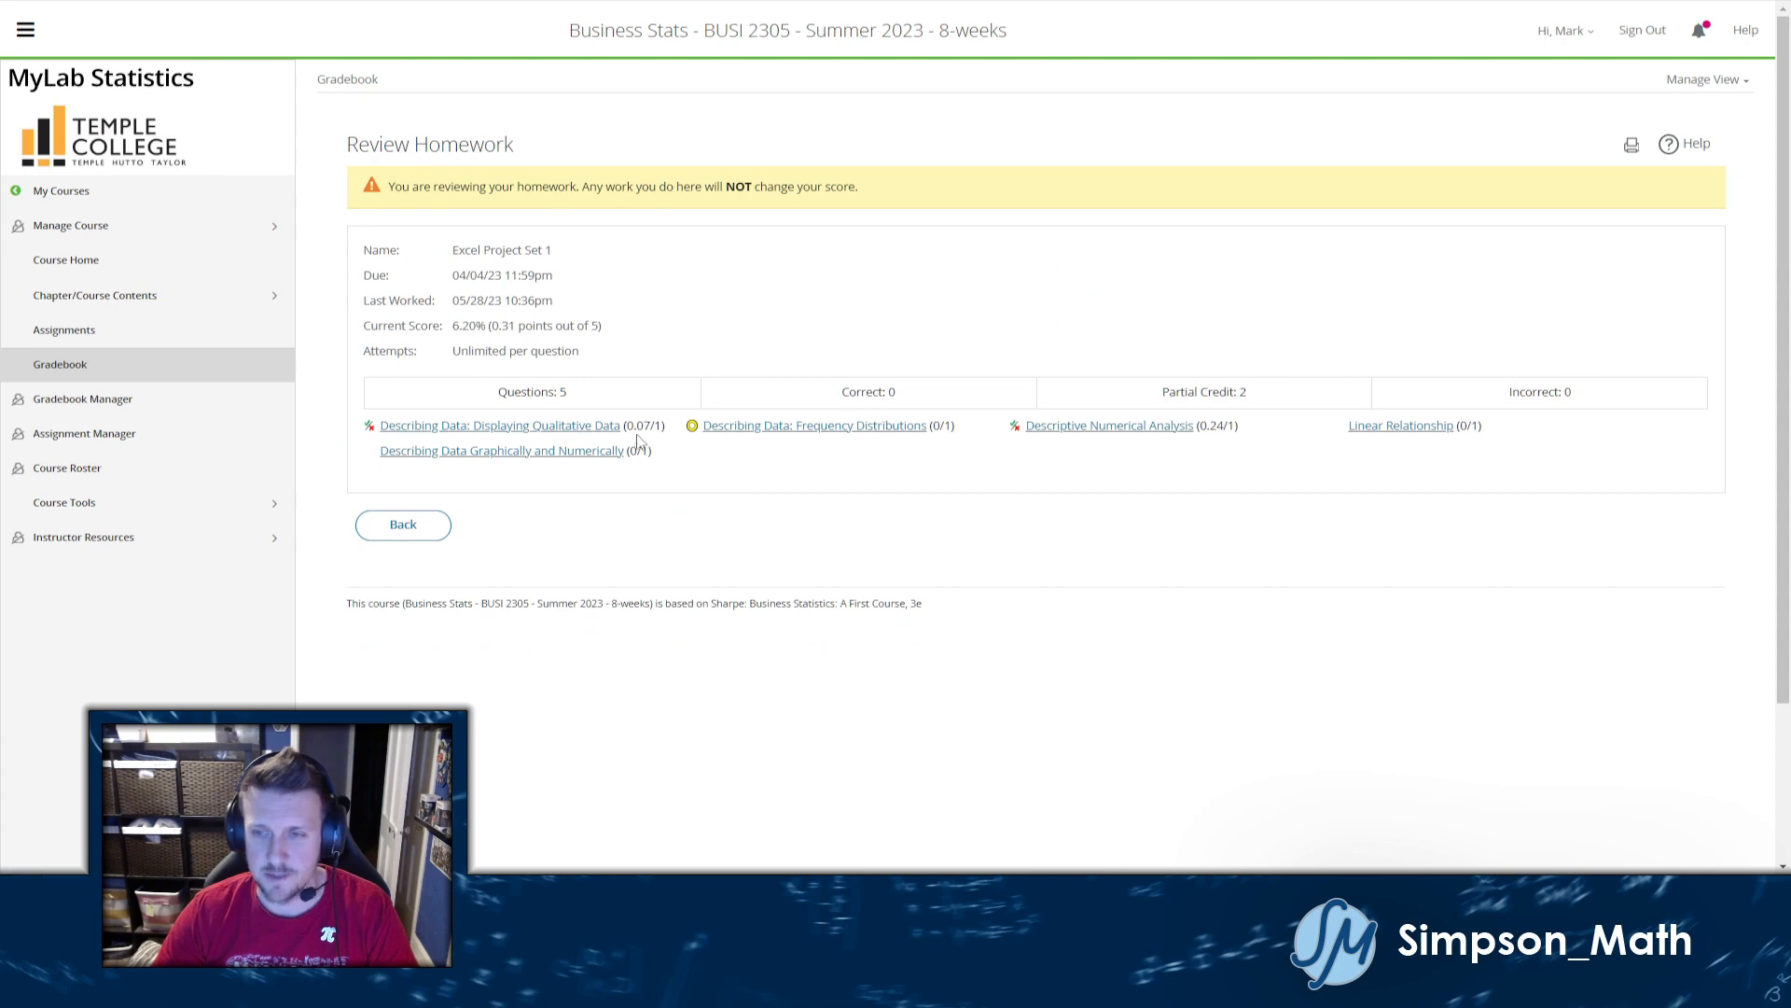
Step: Return to Assignments and reopen Excel Project Set 1 in Improve Score mode
click(195, 338)
scroll(728, 504, down, 7)
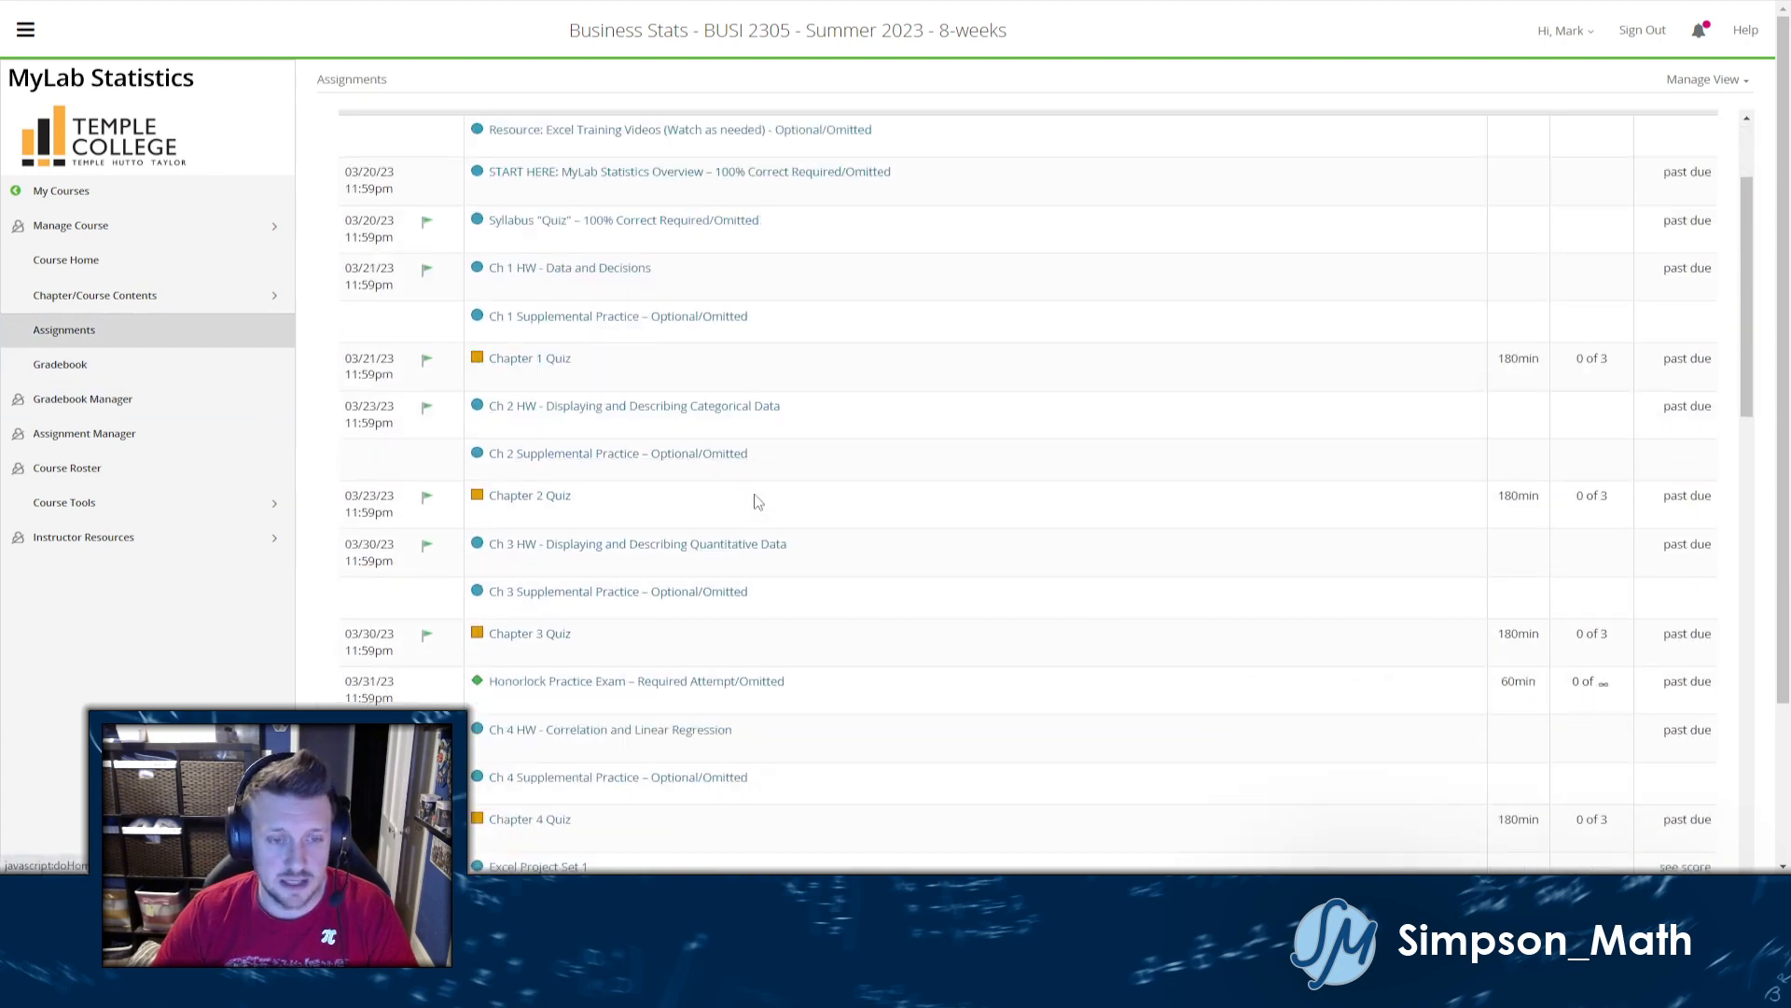
scroll(568, 452, up, 2)
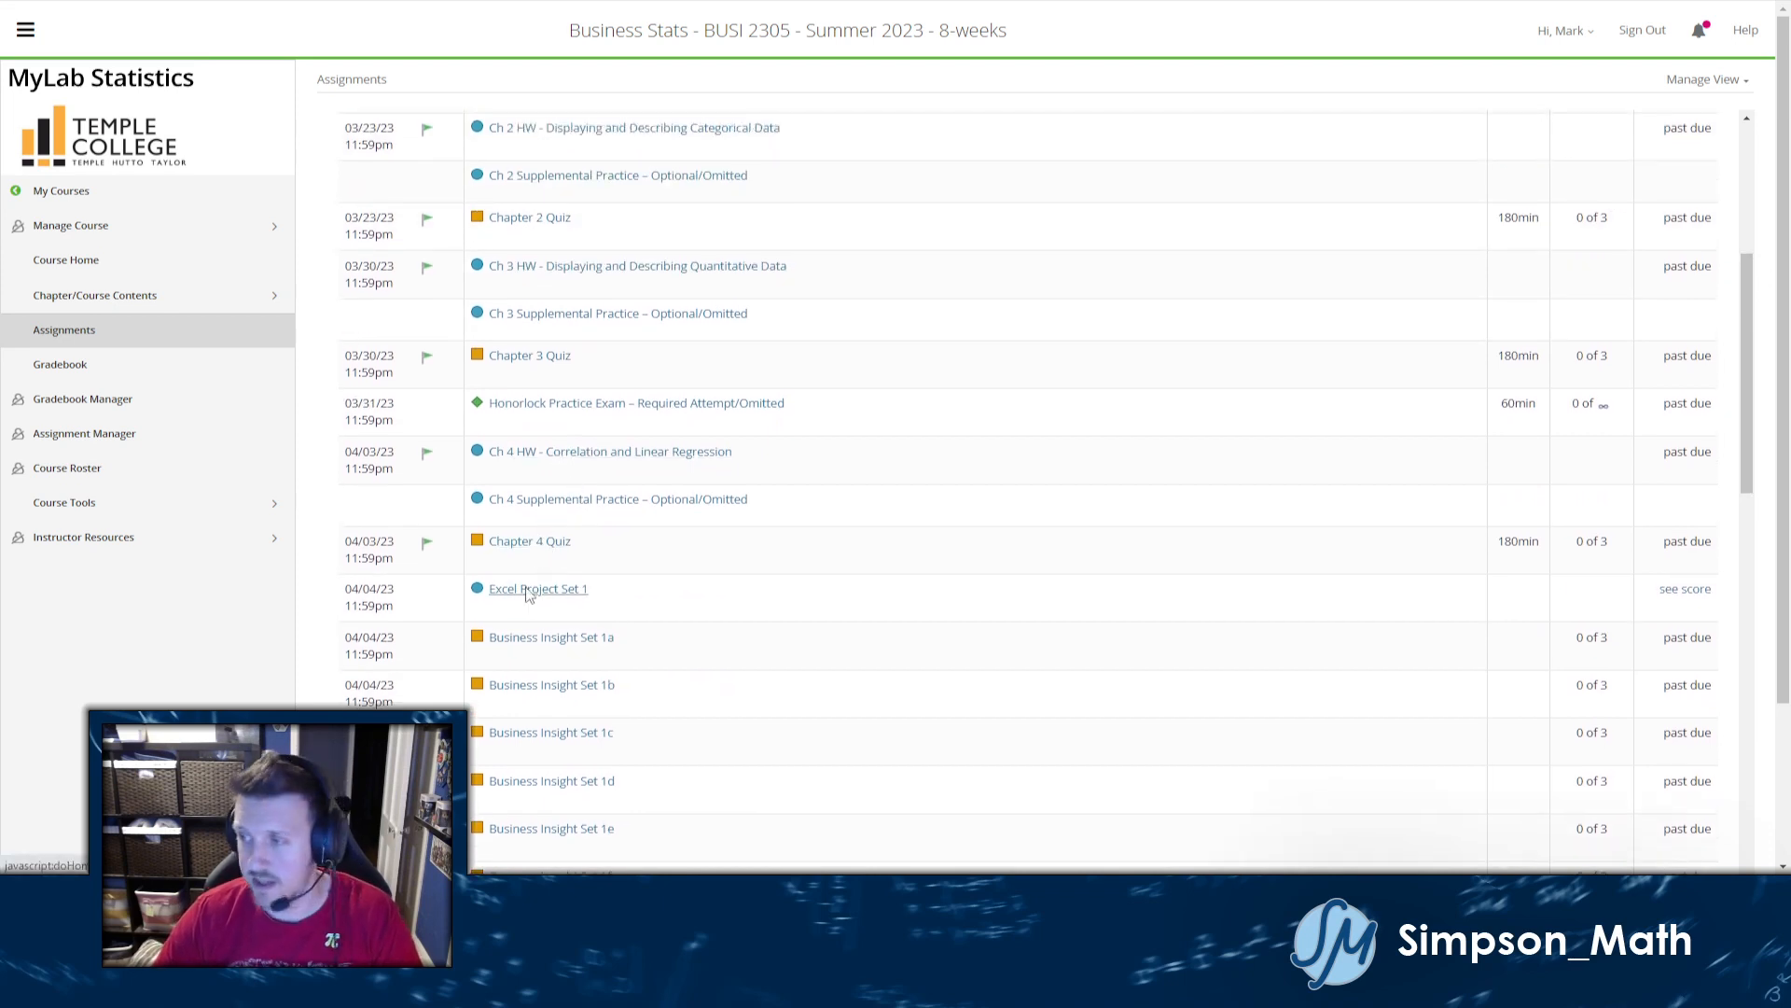
click(528, 592)
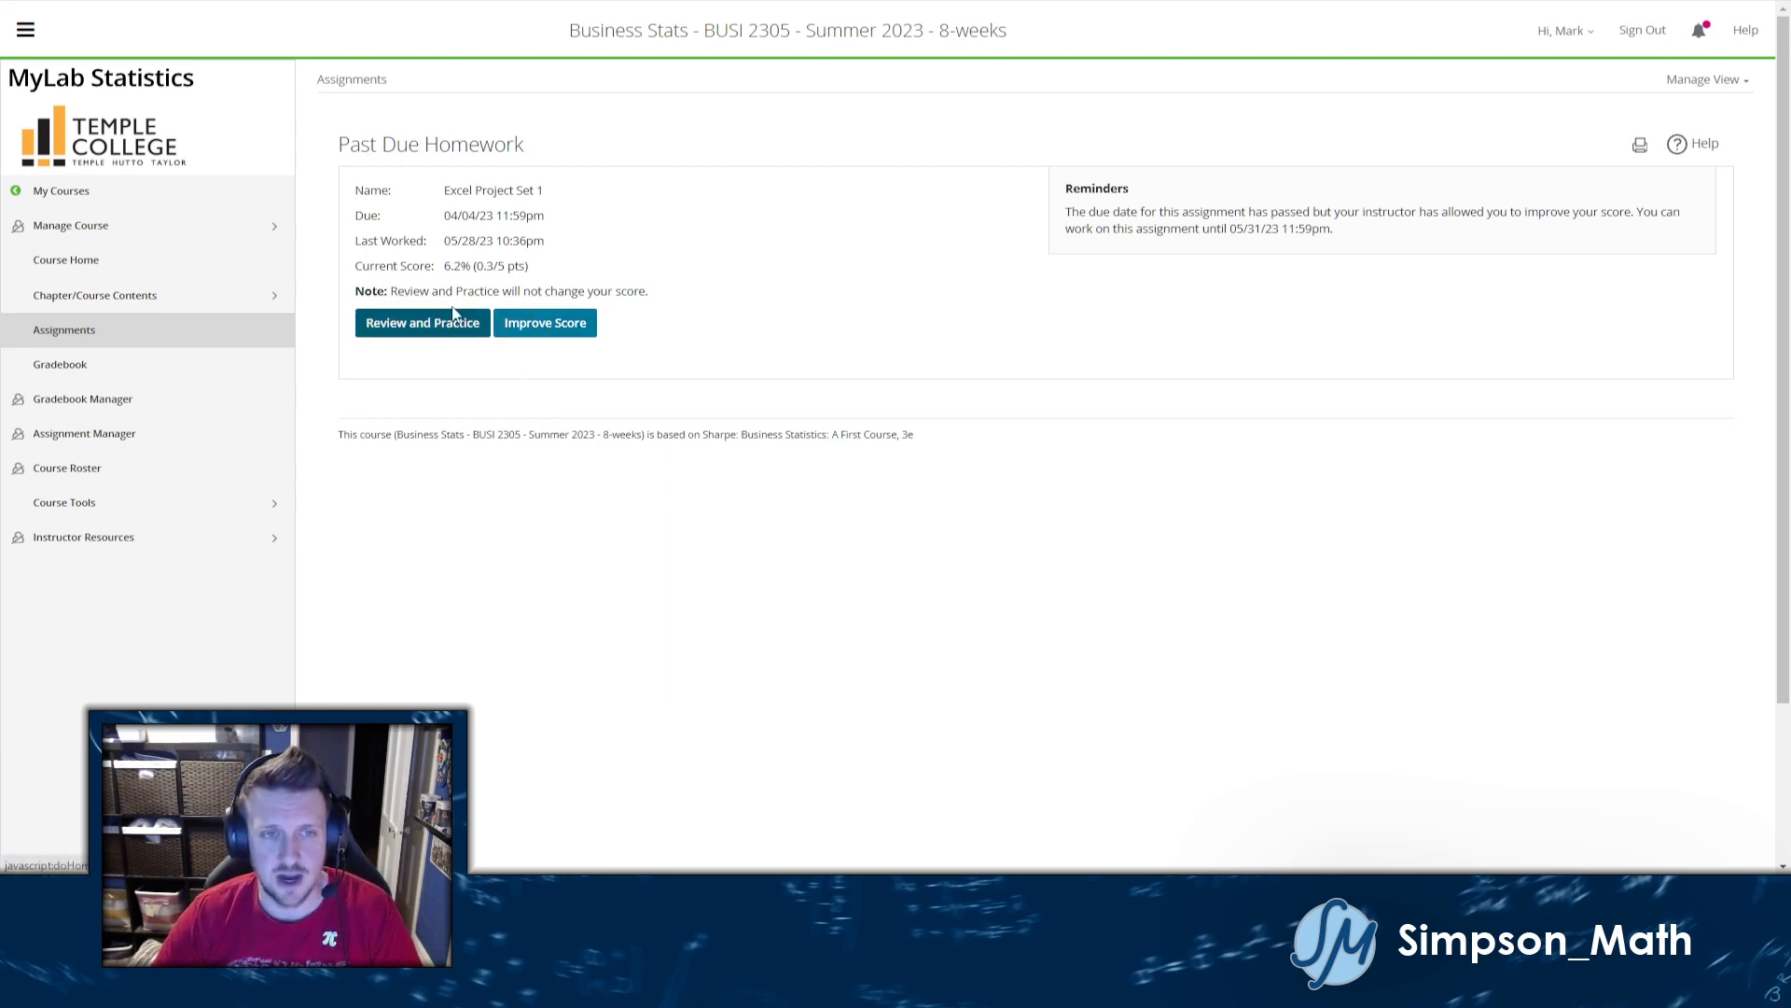
click(574, 331)
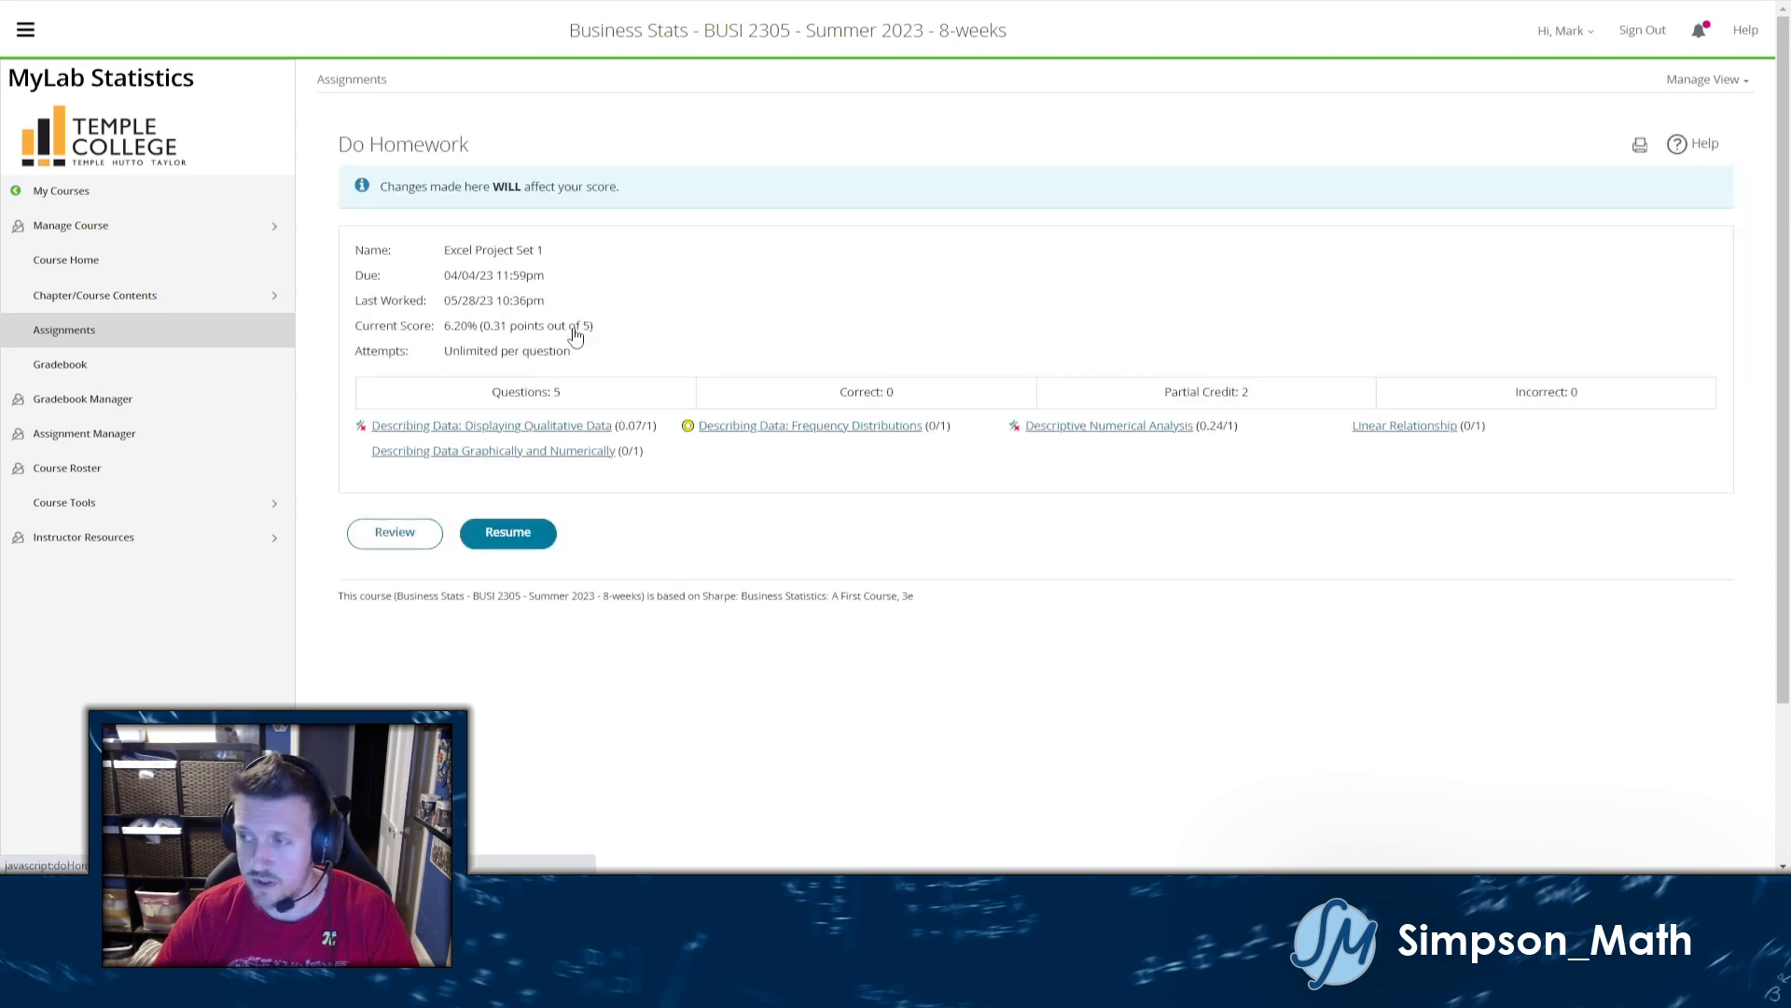
Step: Launch the Describing Data: Displaying Qualitative Data project and show its downloadable starting materials
click(477, 426)
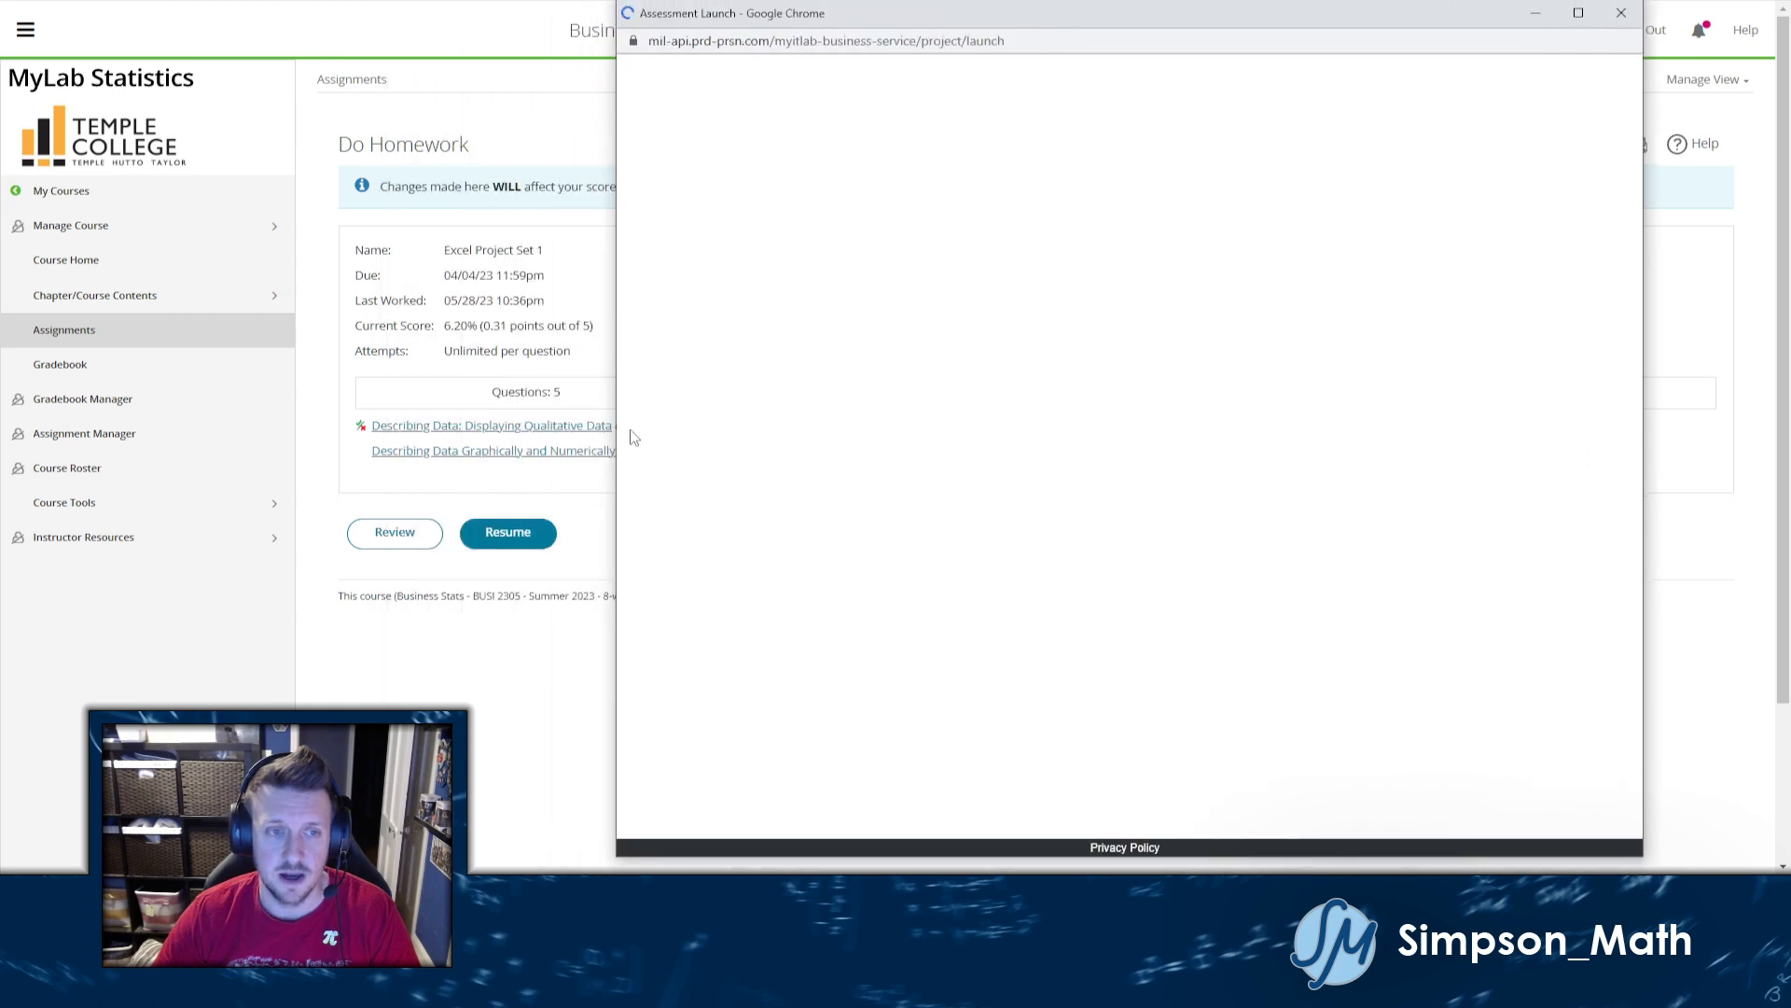
drag(1148, 28, 957, 7)
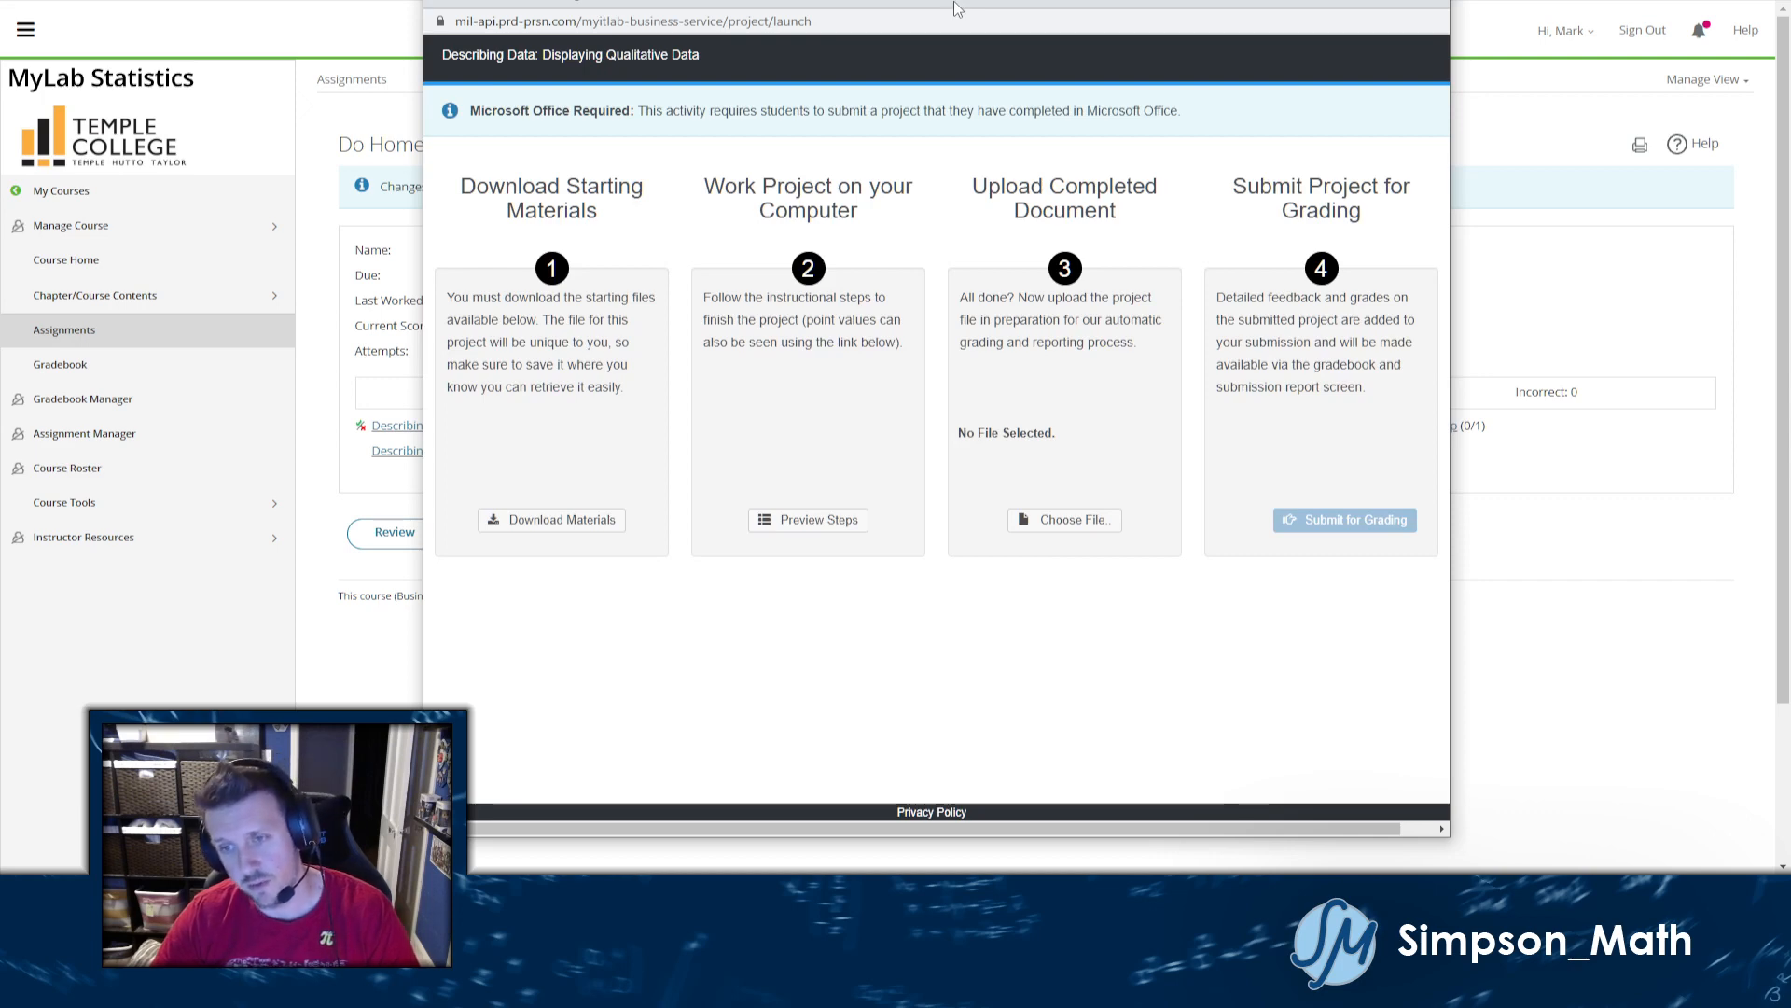
click(590, 522)
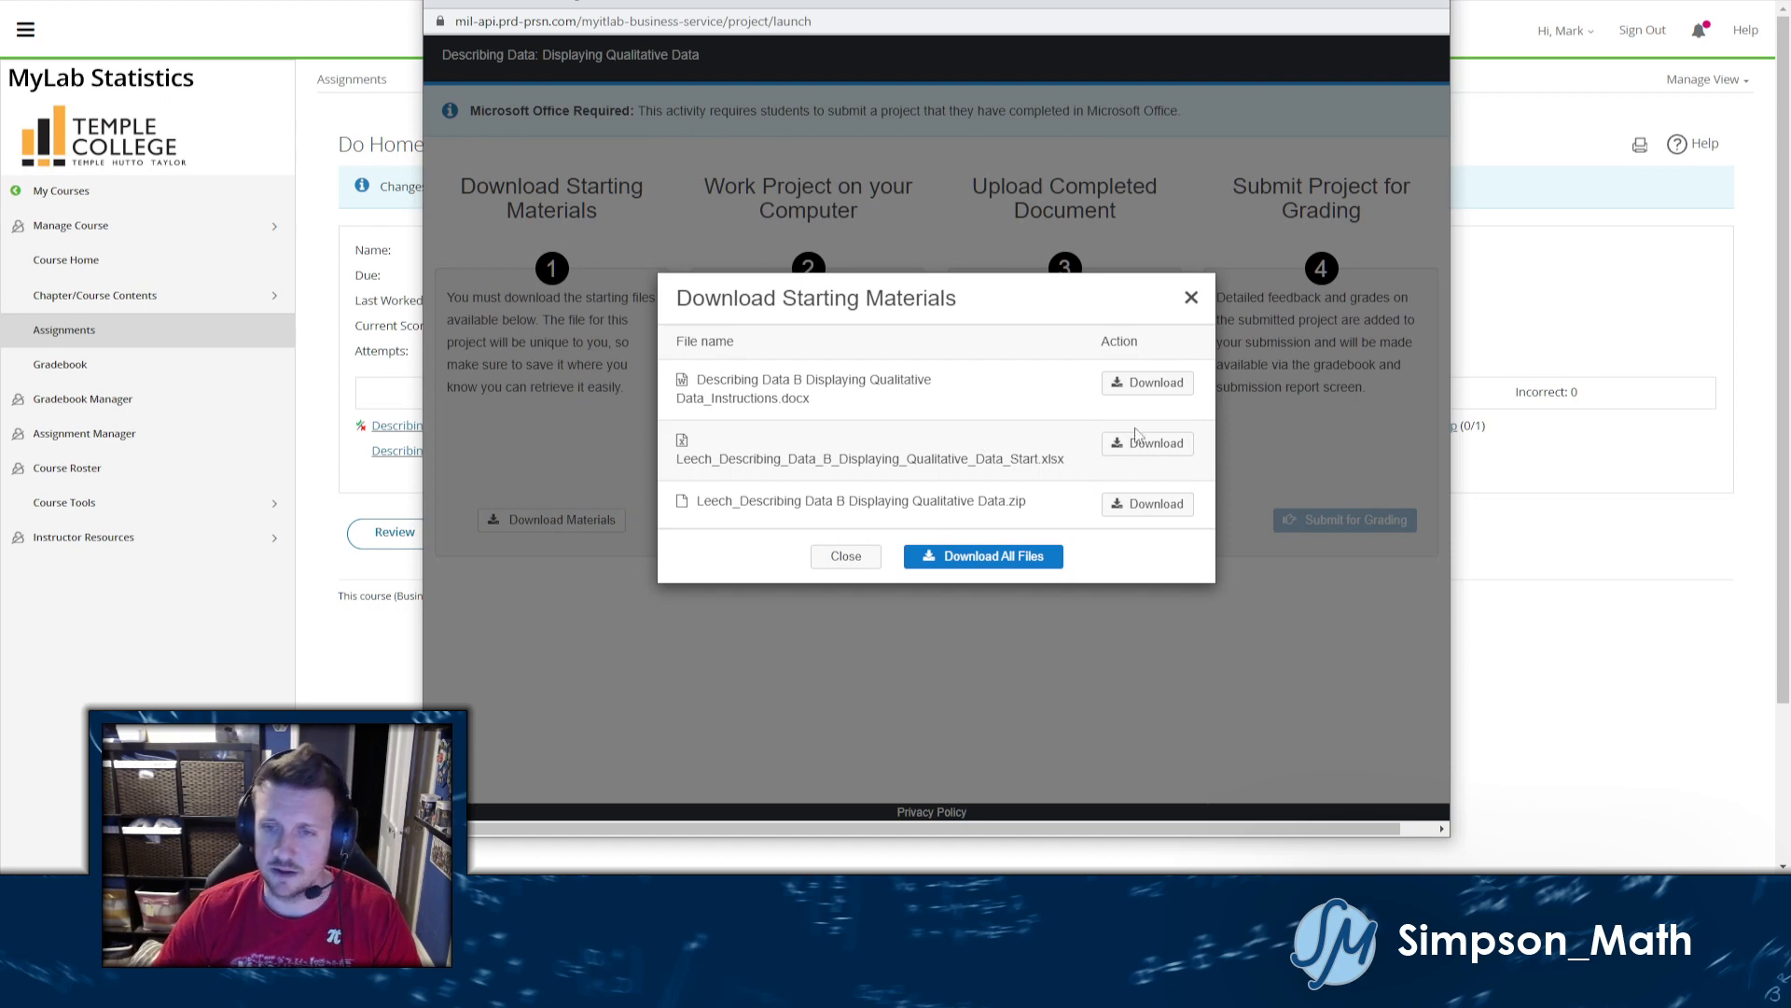
Step: Compare the file names of the instructions document and the personalized Start workbook, then close the starting materials list
drag(701, 458, 853, 453)
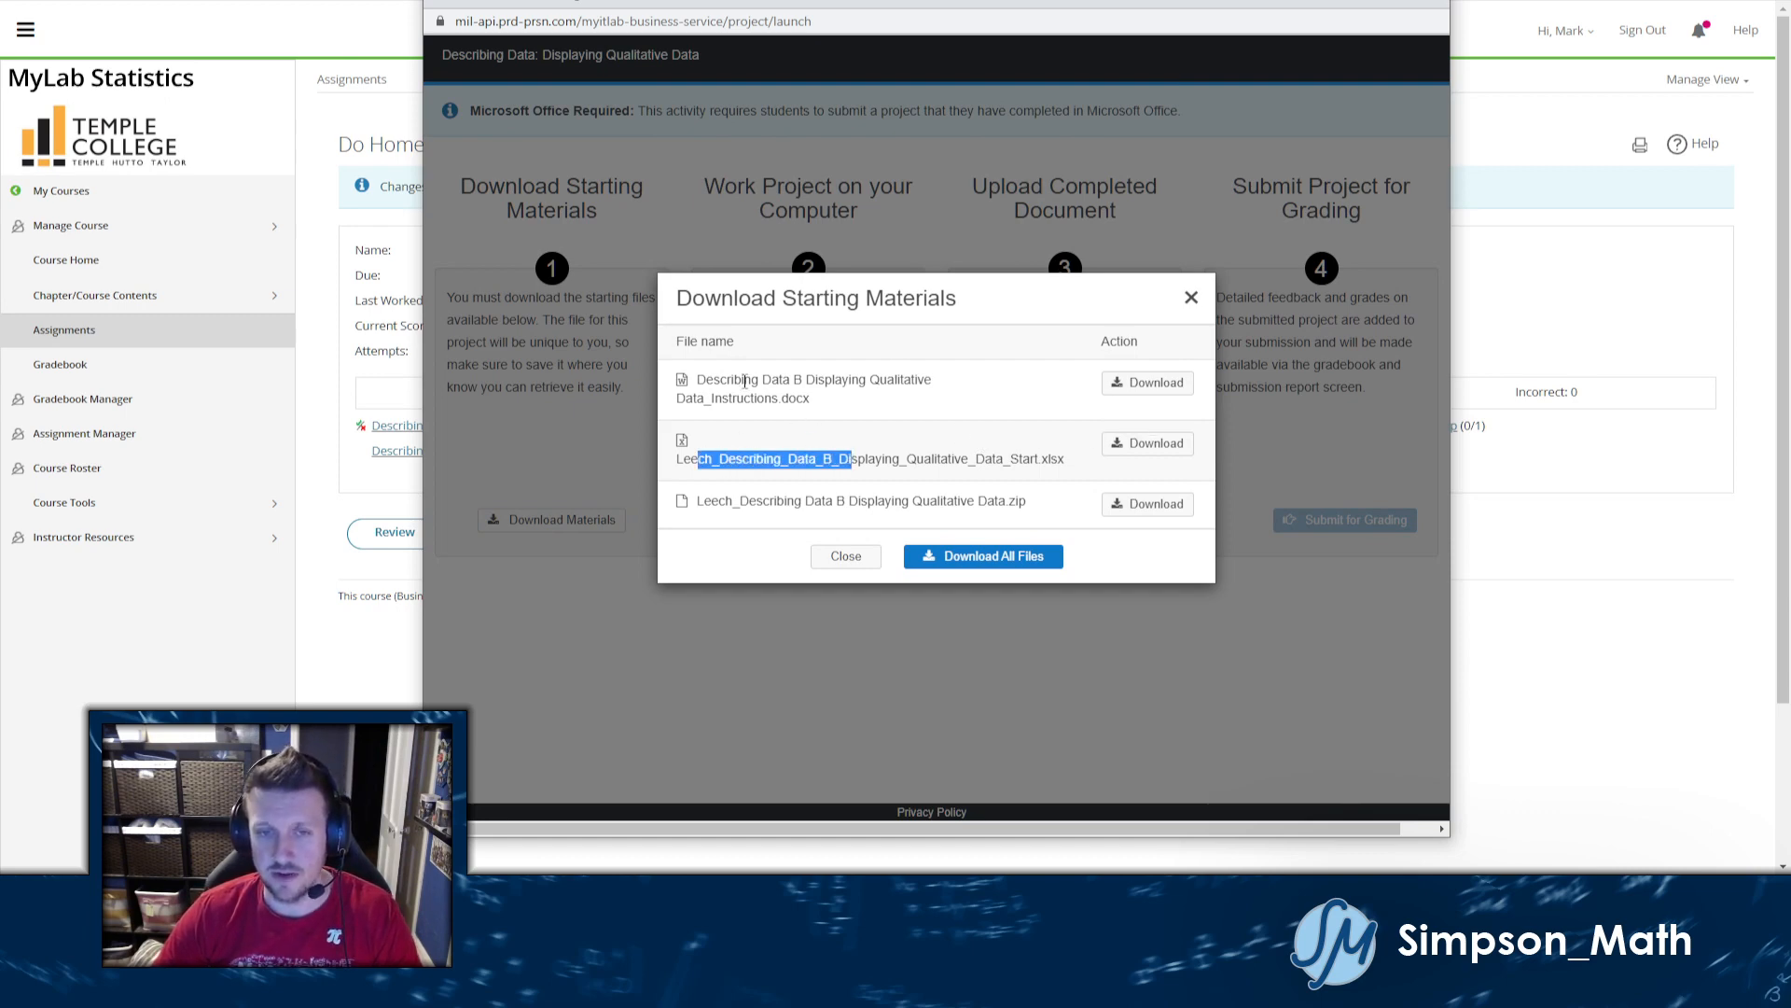
drag(745, 380, 852, 420)
drag(758, 460, 1046, 464)
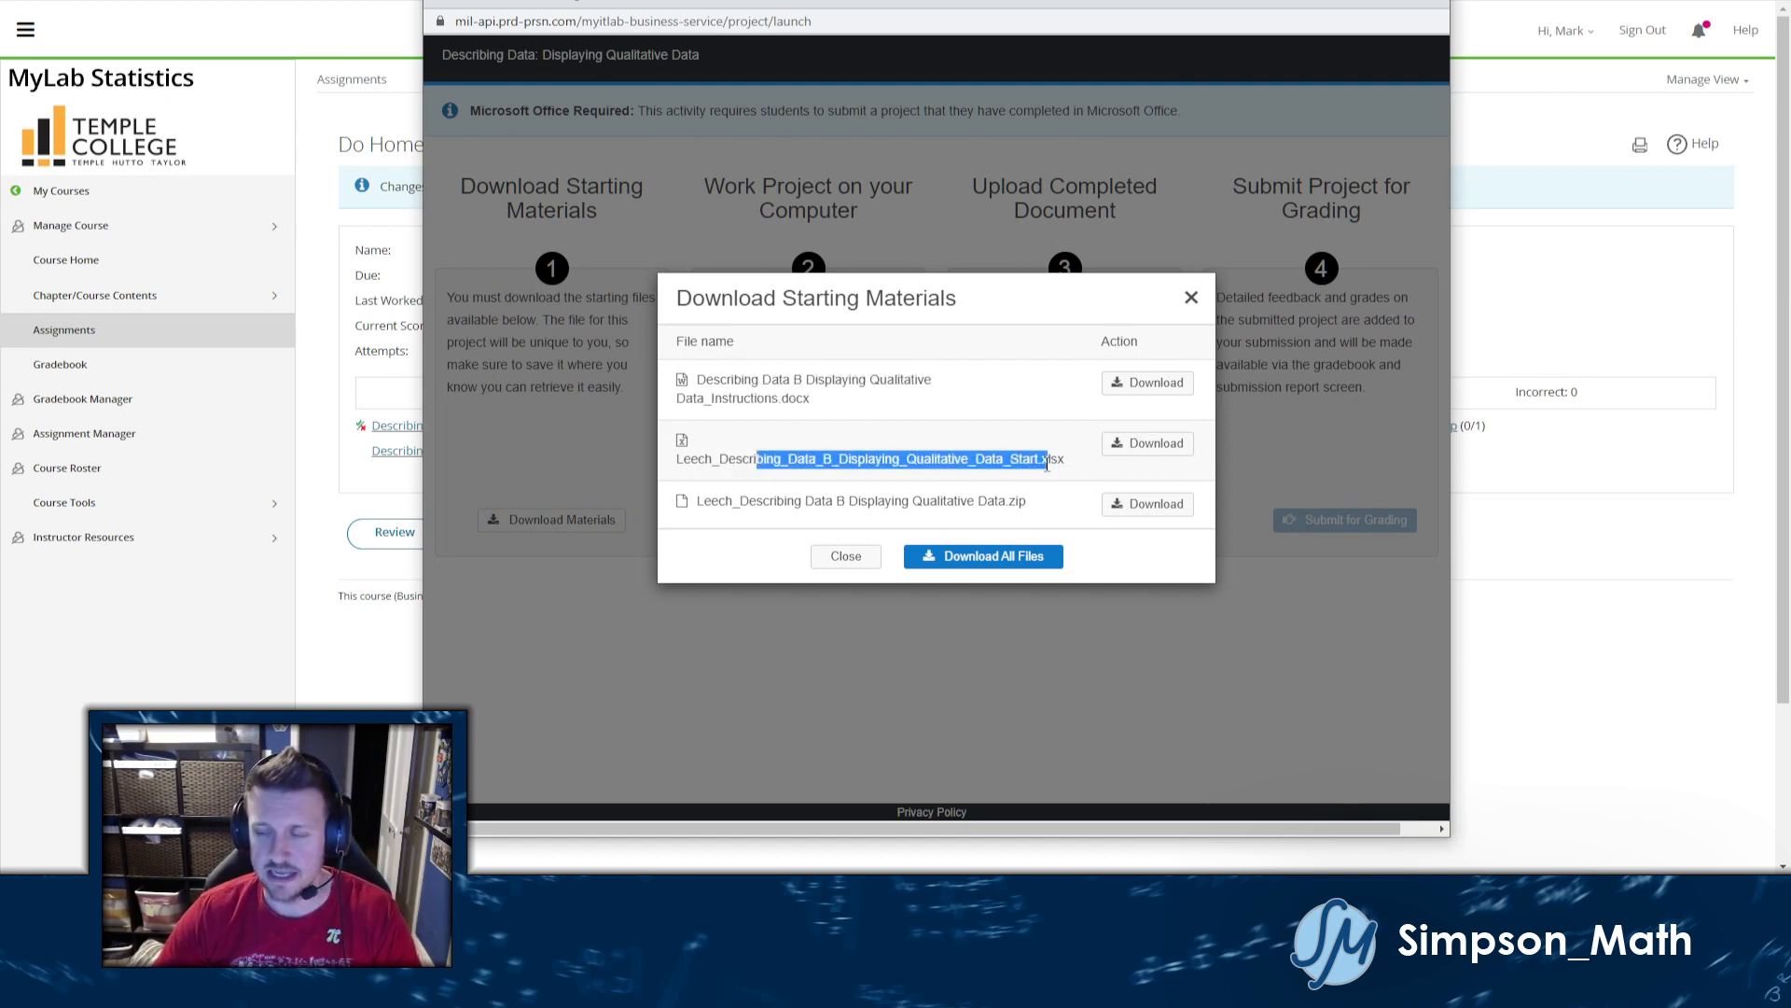
click(1068, 461)
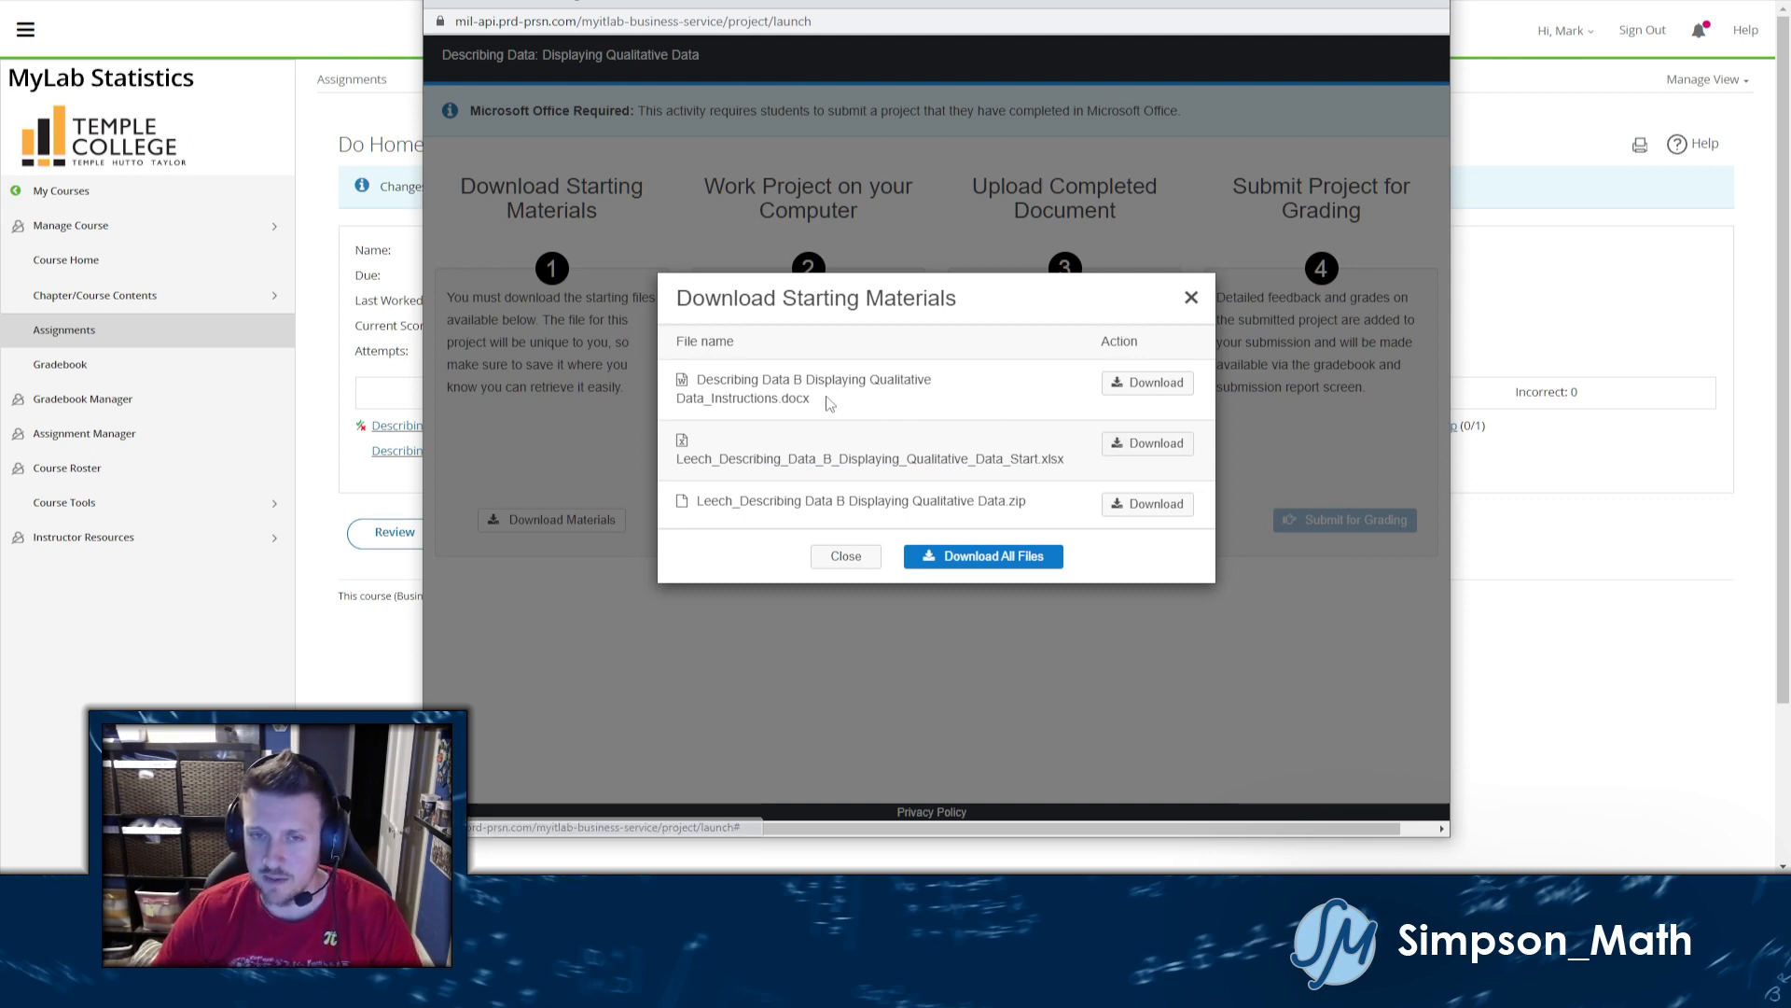
drag(735, 380, 791, 396)
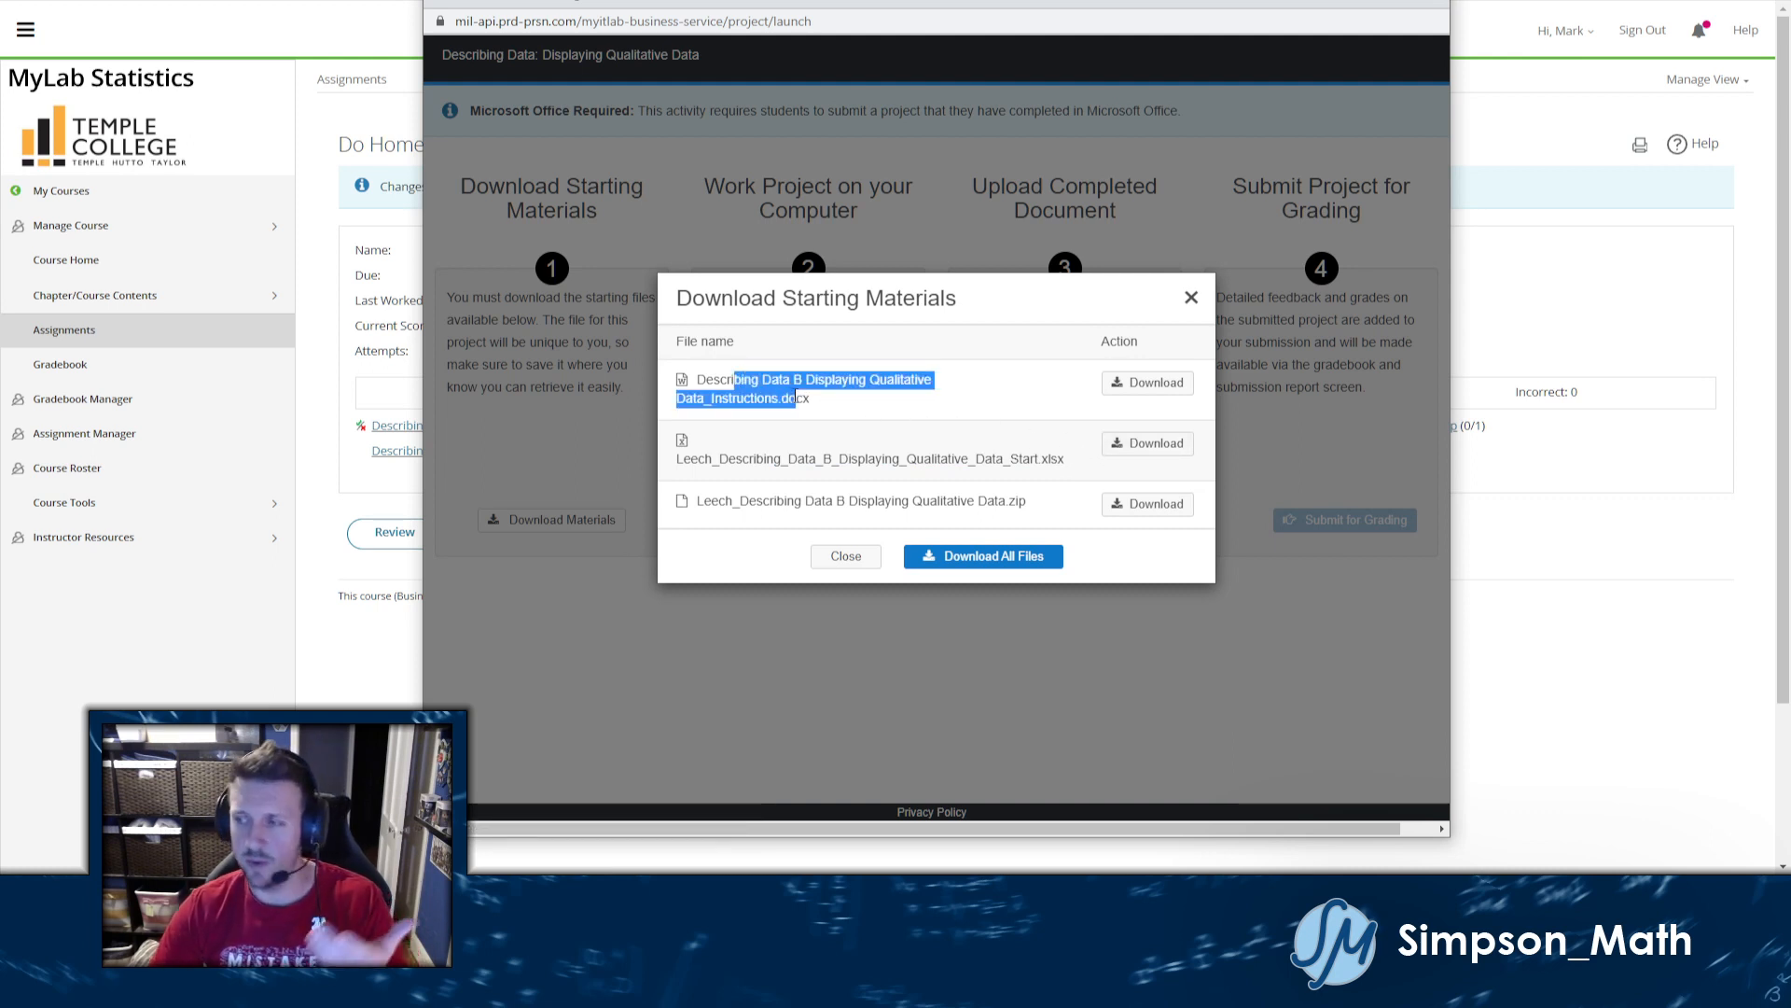
drag(819, 405, 715, 386)
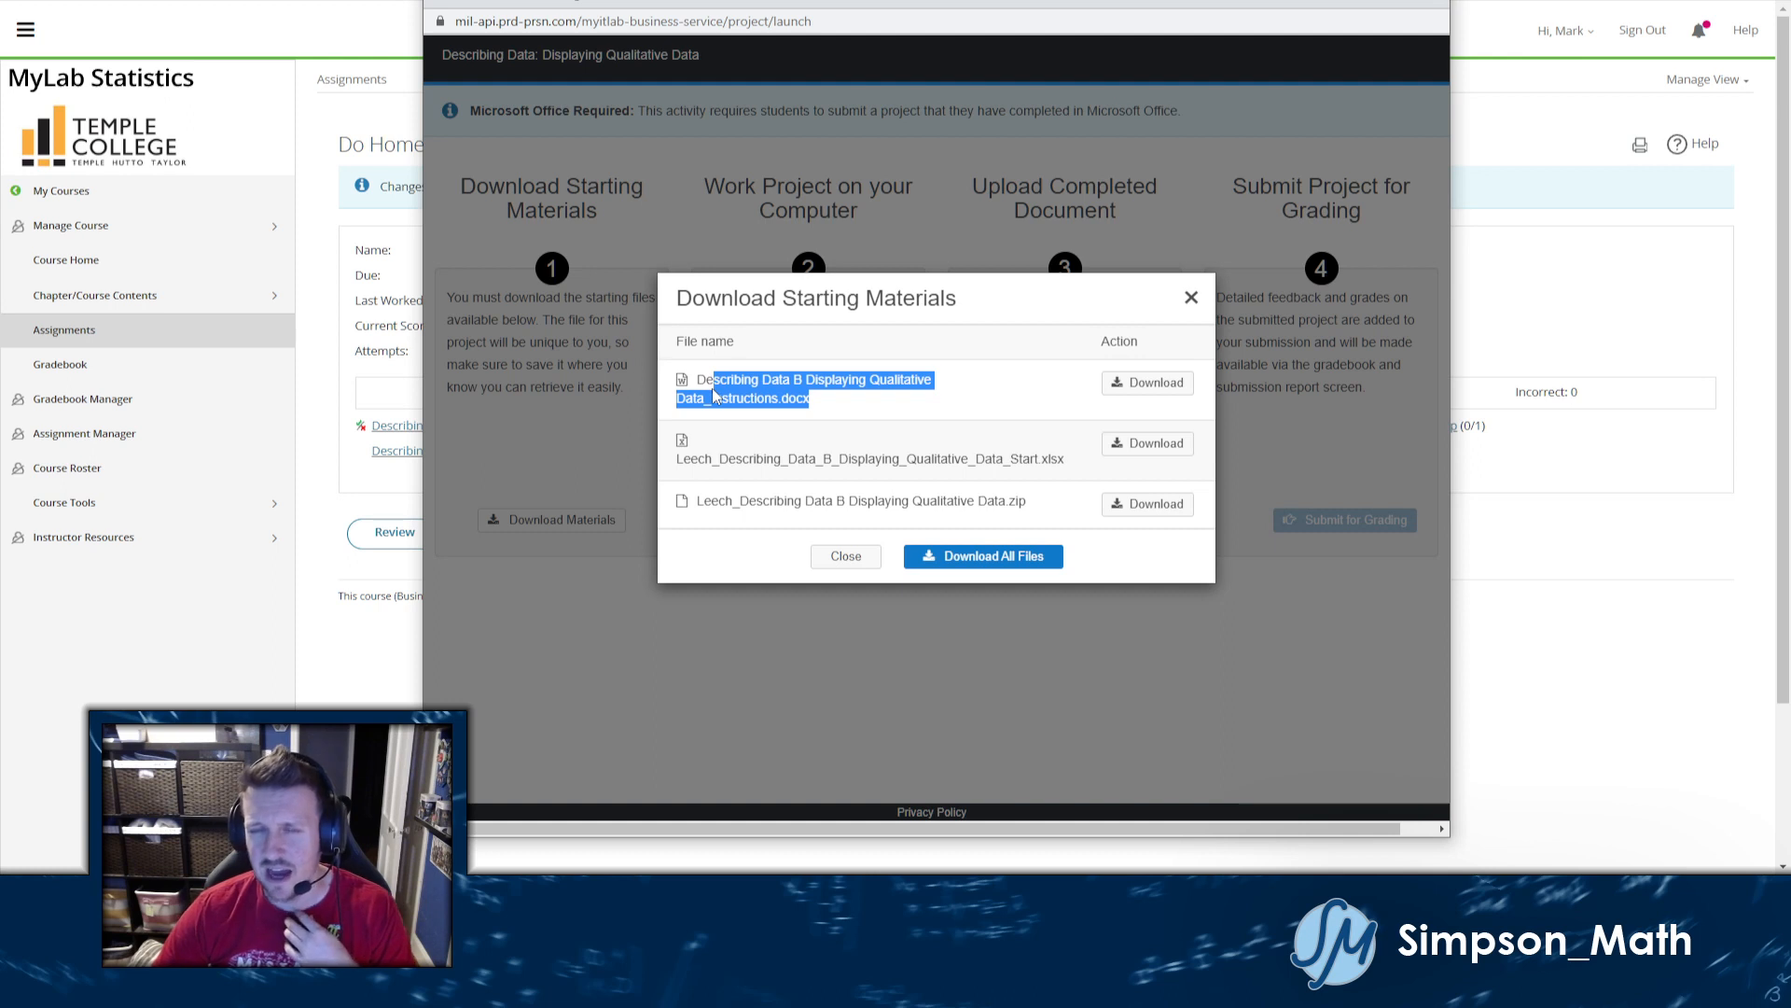
click(718, 395)
drag(699, 381, 774, 455)
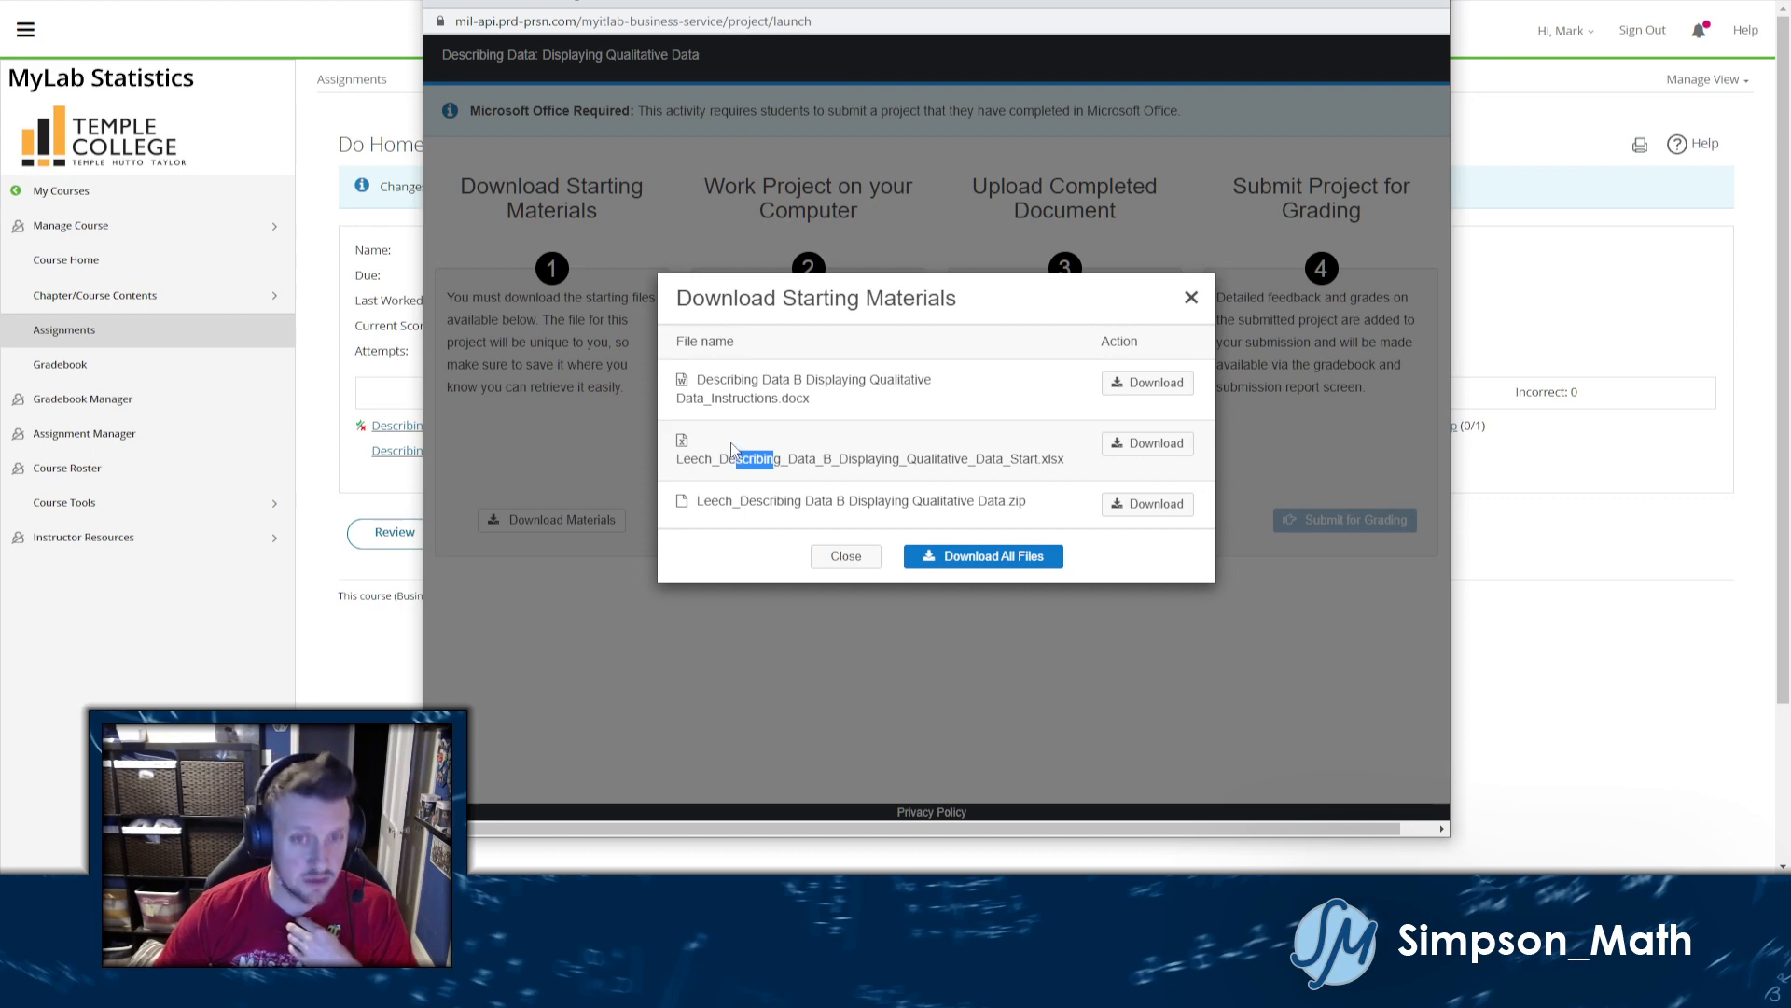
drag(720, 458, 860, 464)
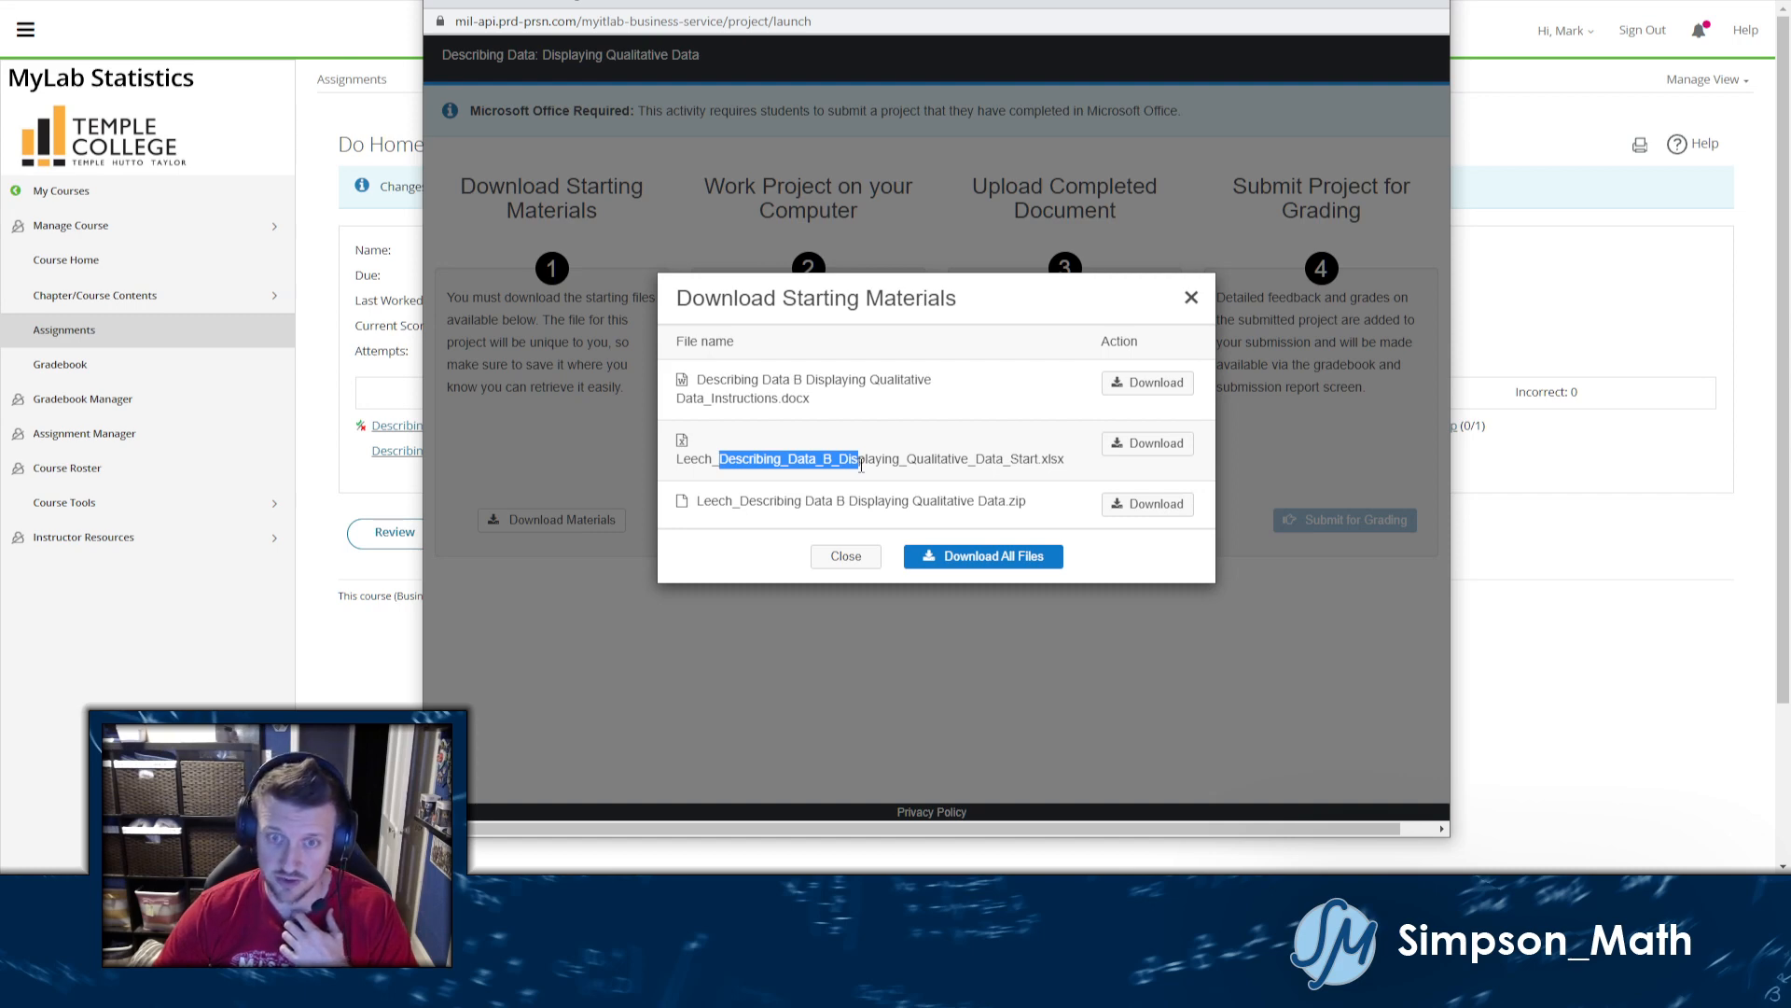
click(890, 458)
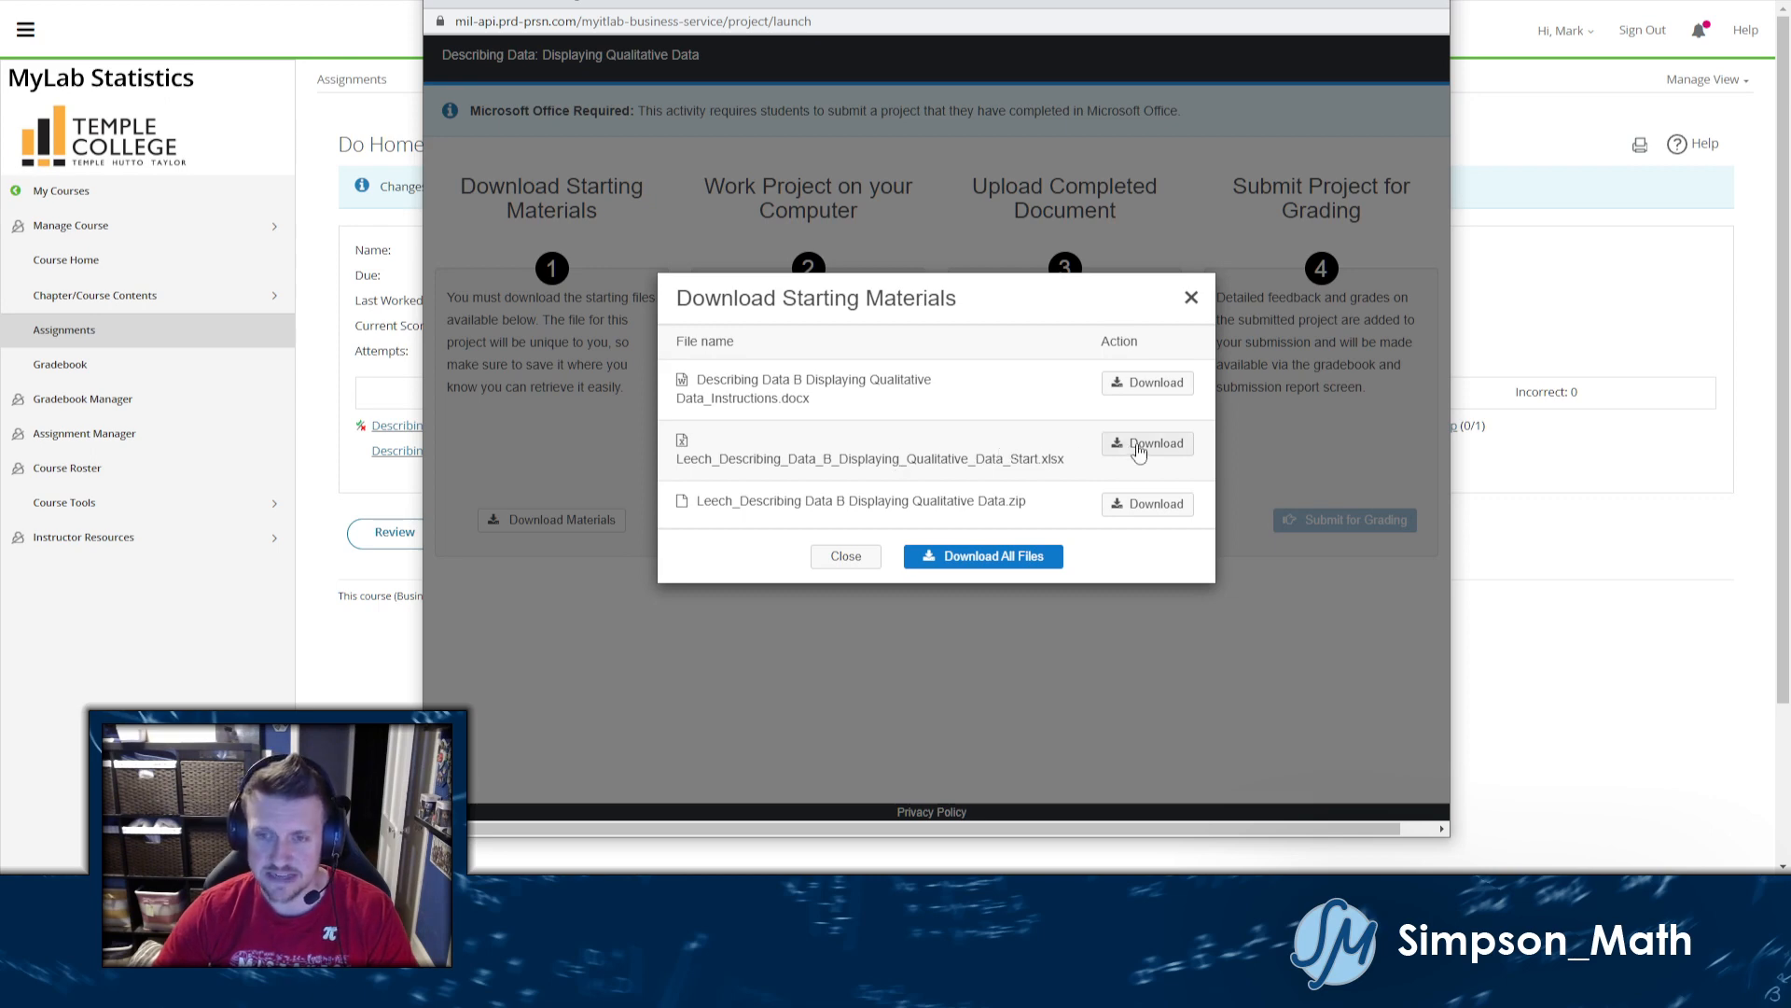
click(1193, 299)
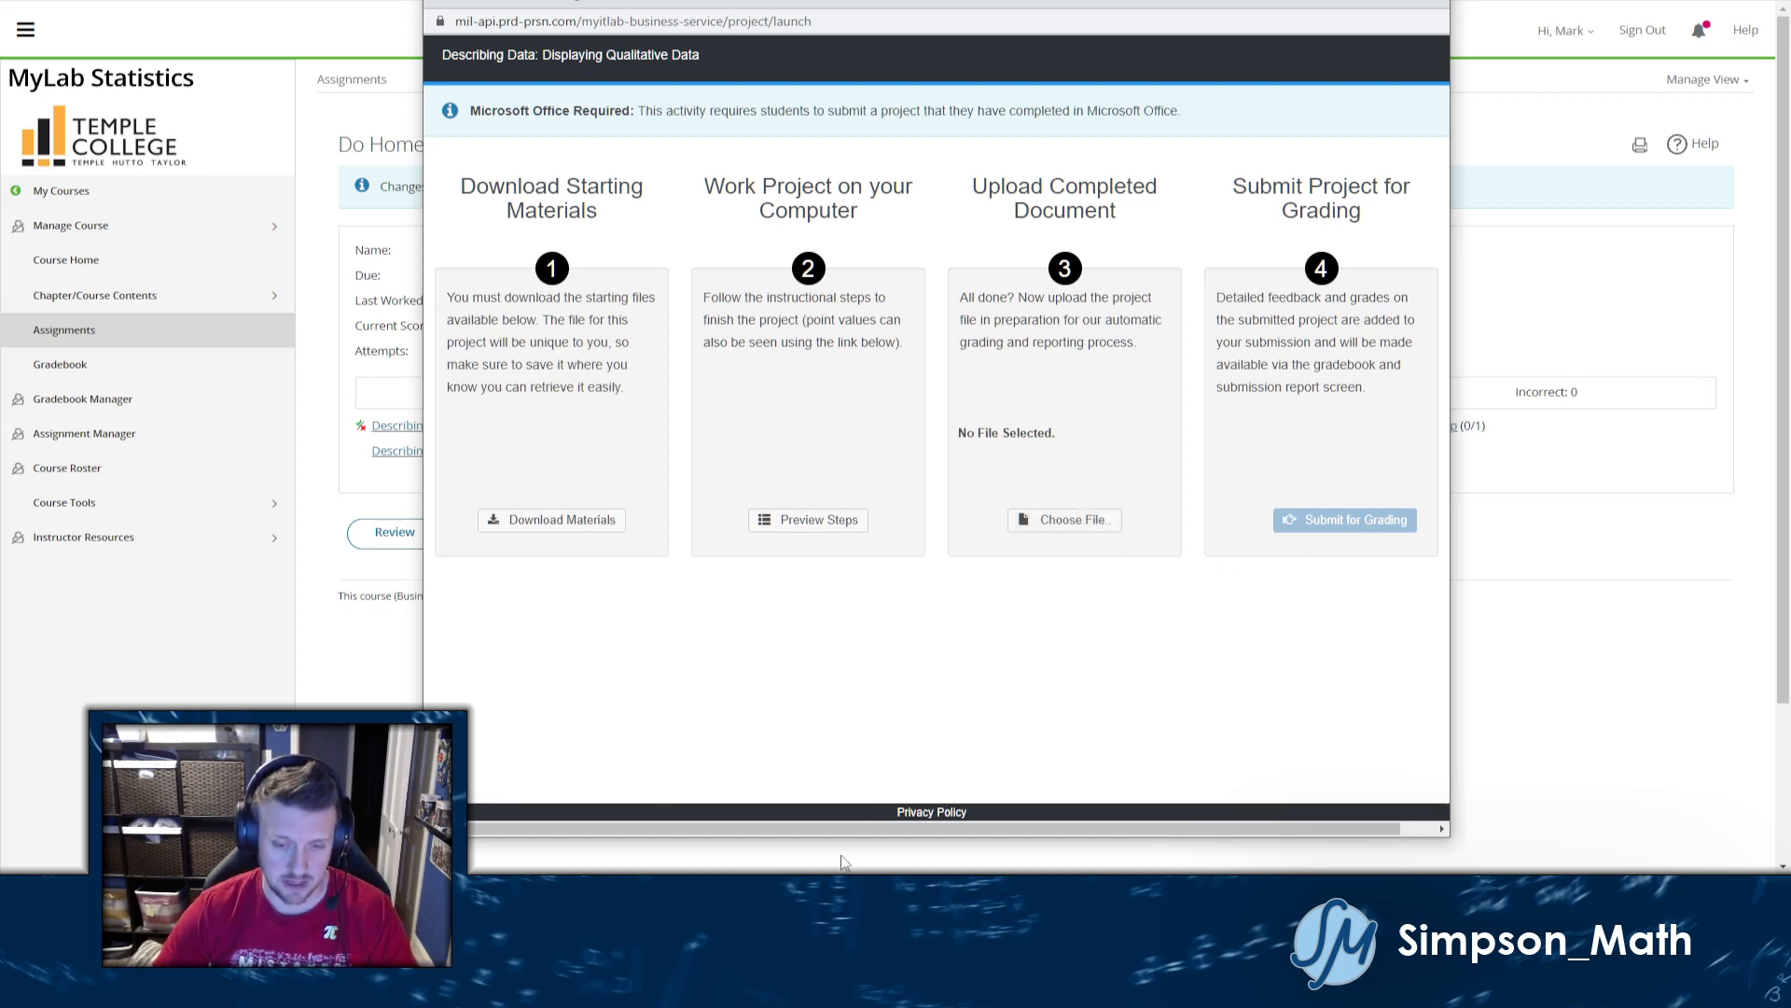
Step: Switch to Excel and bring up the original, unannotated Describing Data B Displaying Qualitative Data workbook
mouse_move(692, 863)
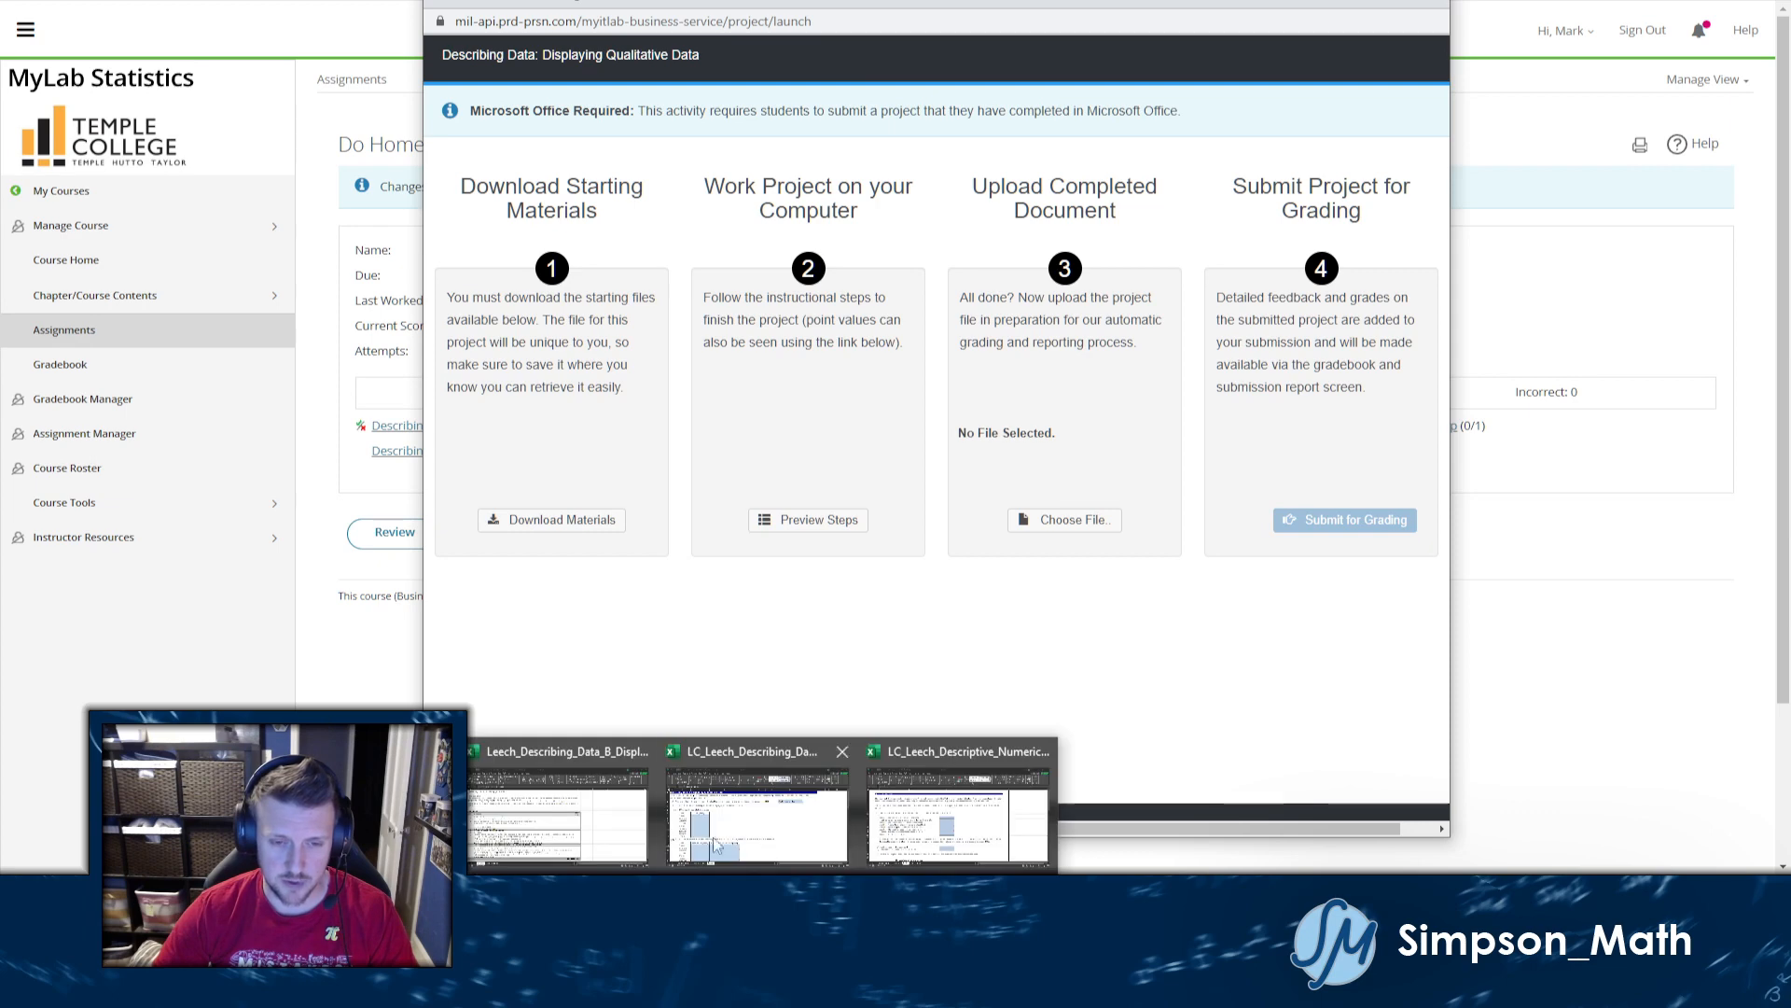
click(644, 820)
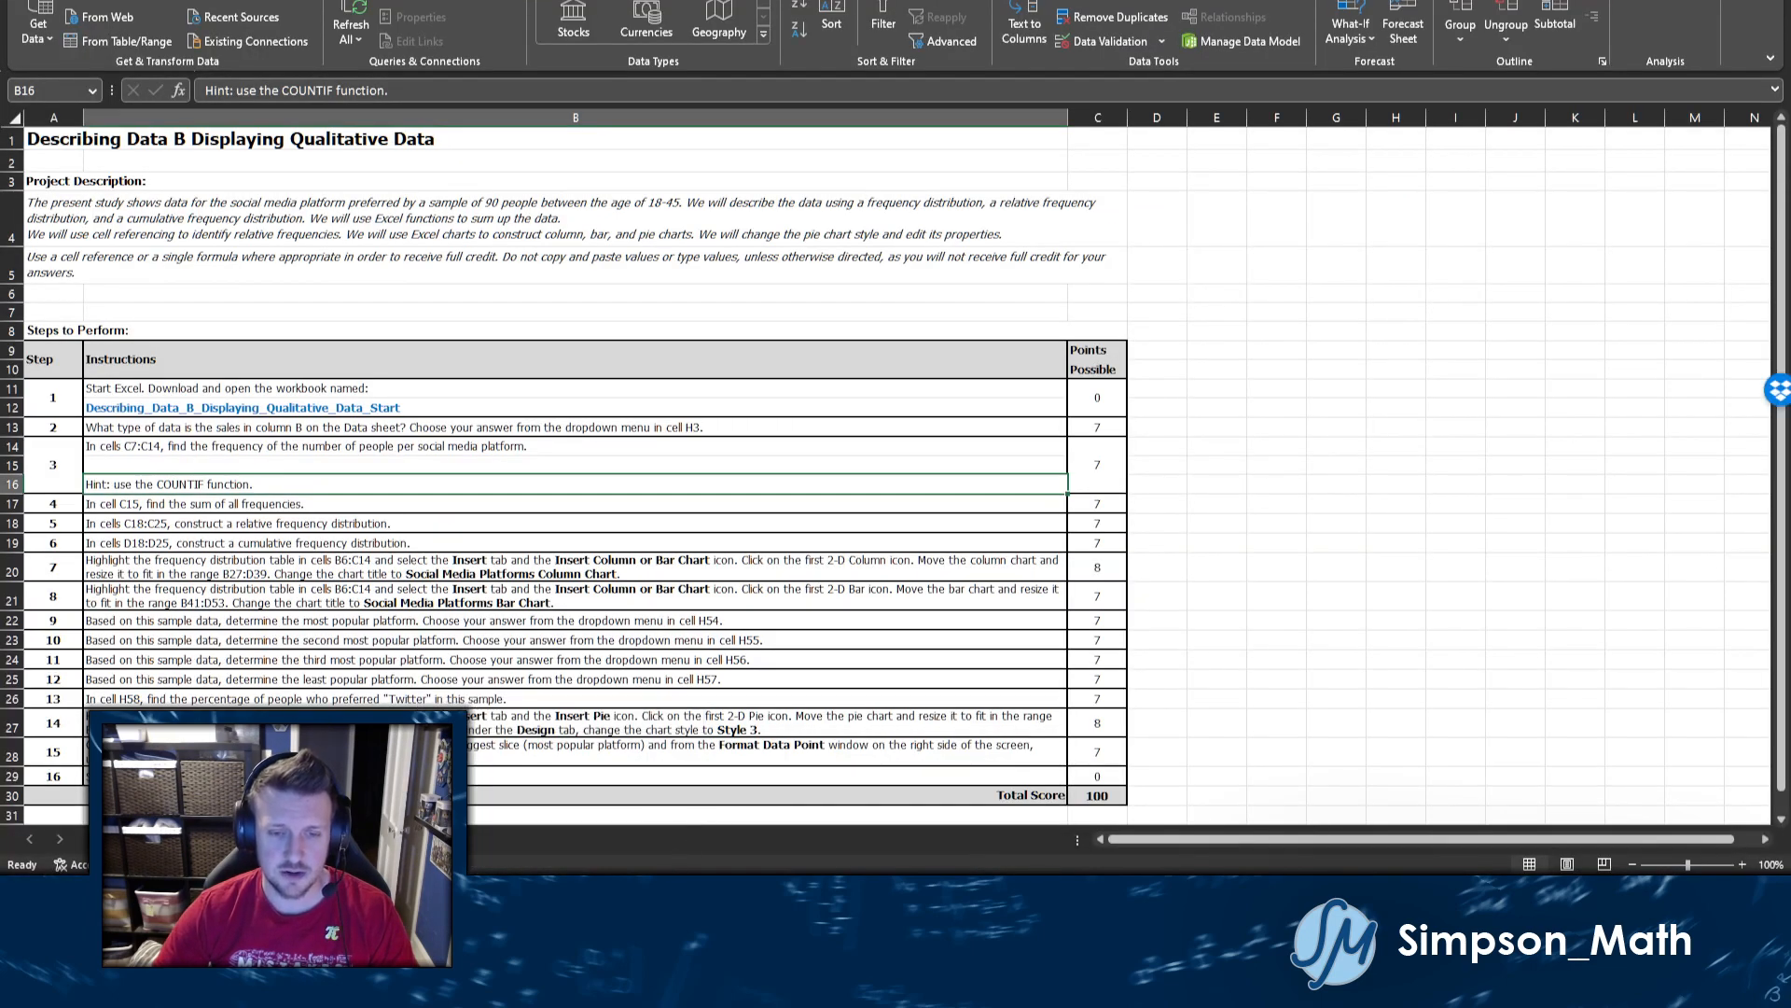
mouse_move(691, 862)
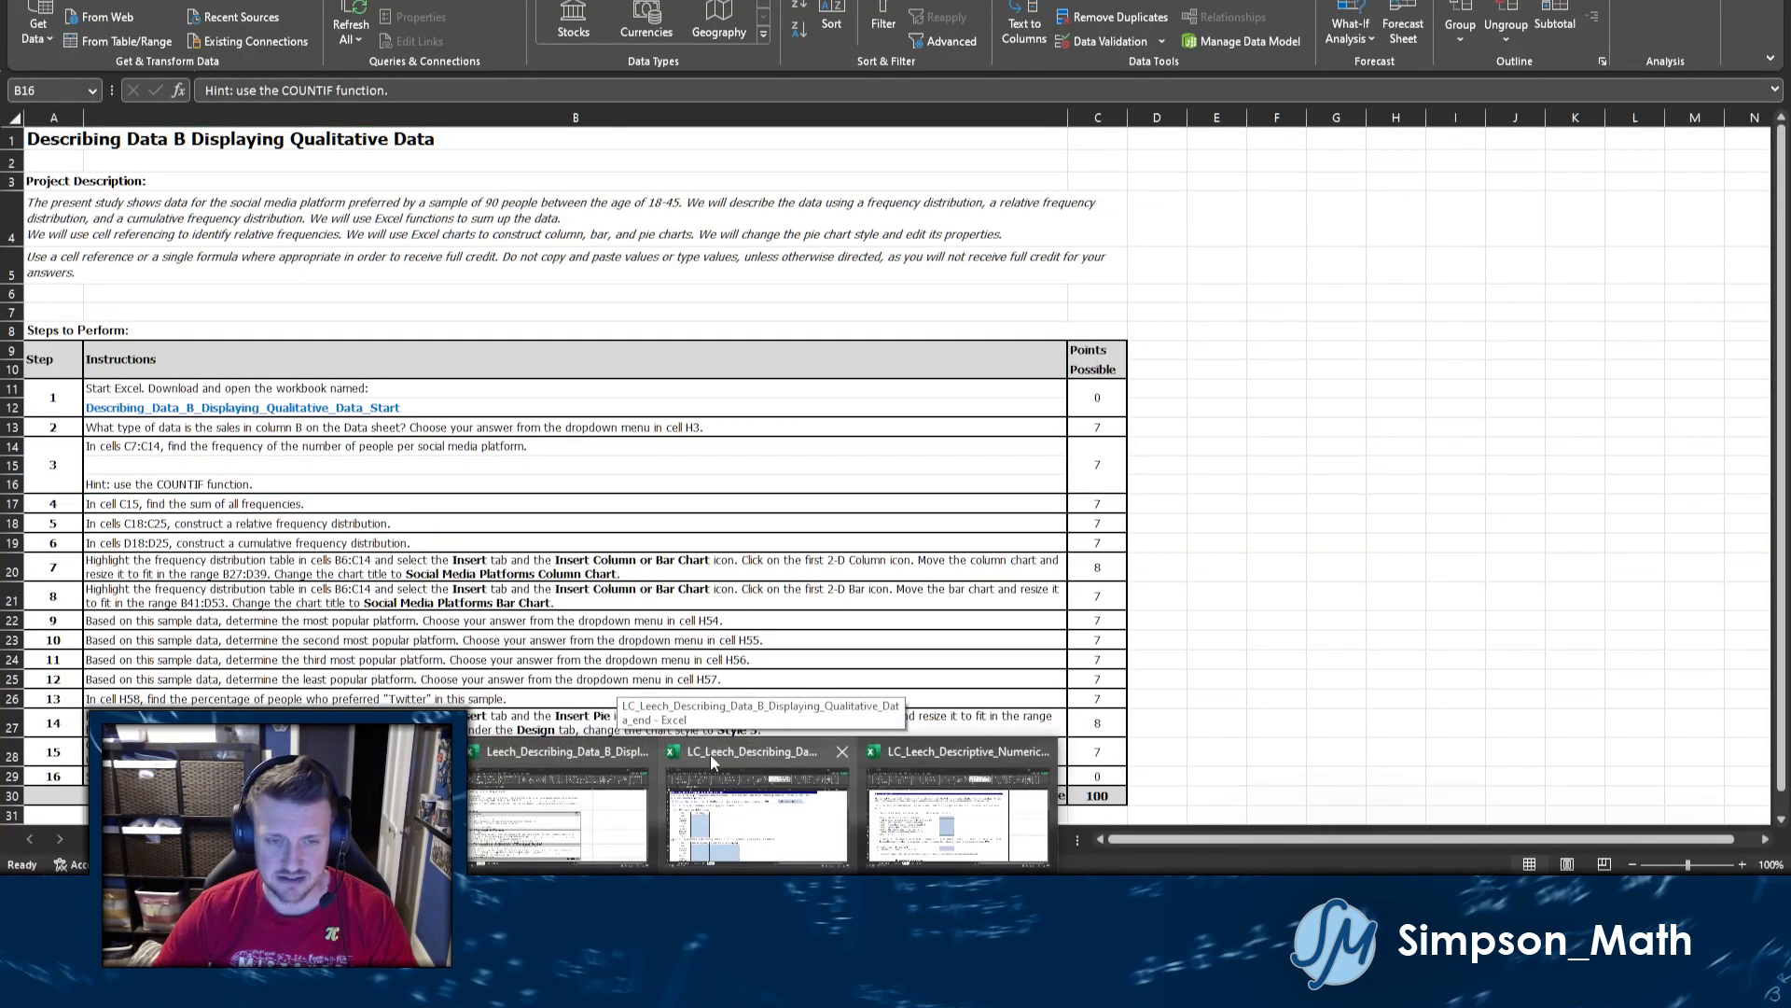
mouse_move(697, 757)
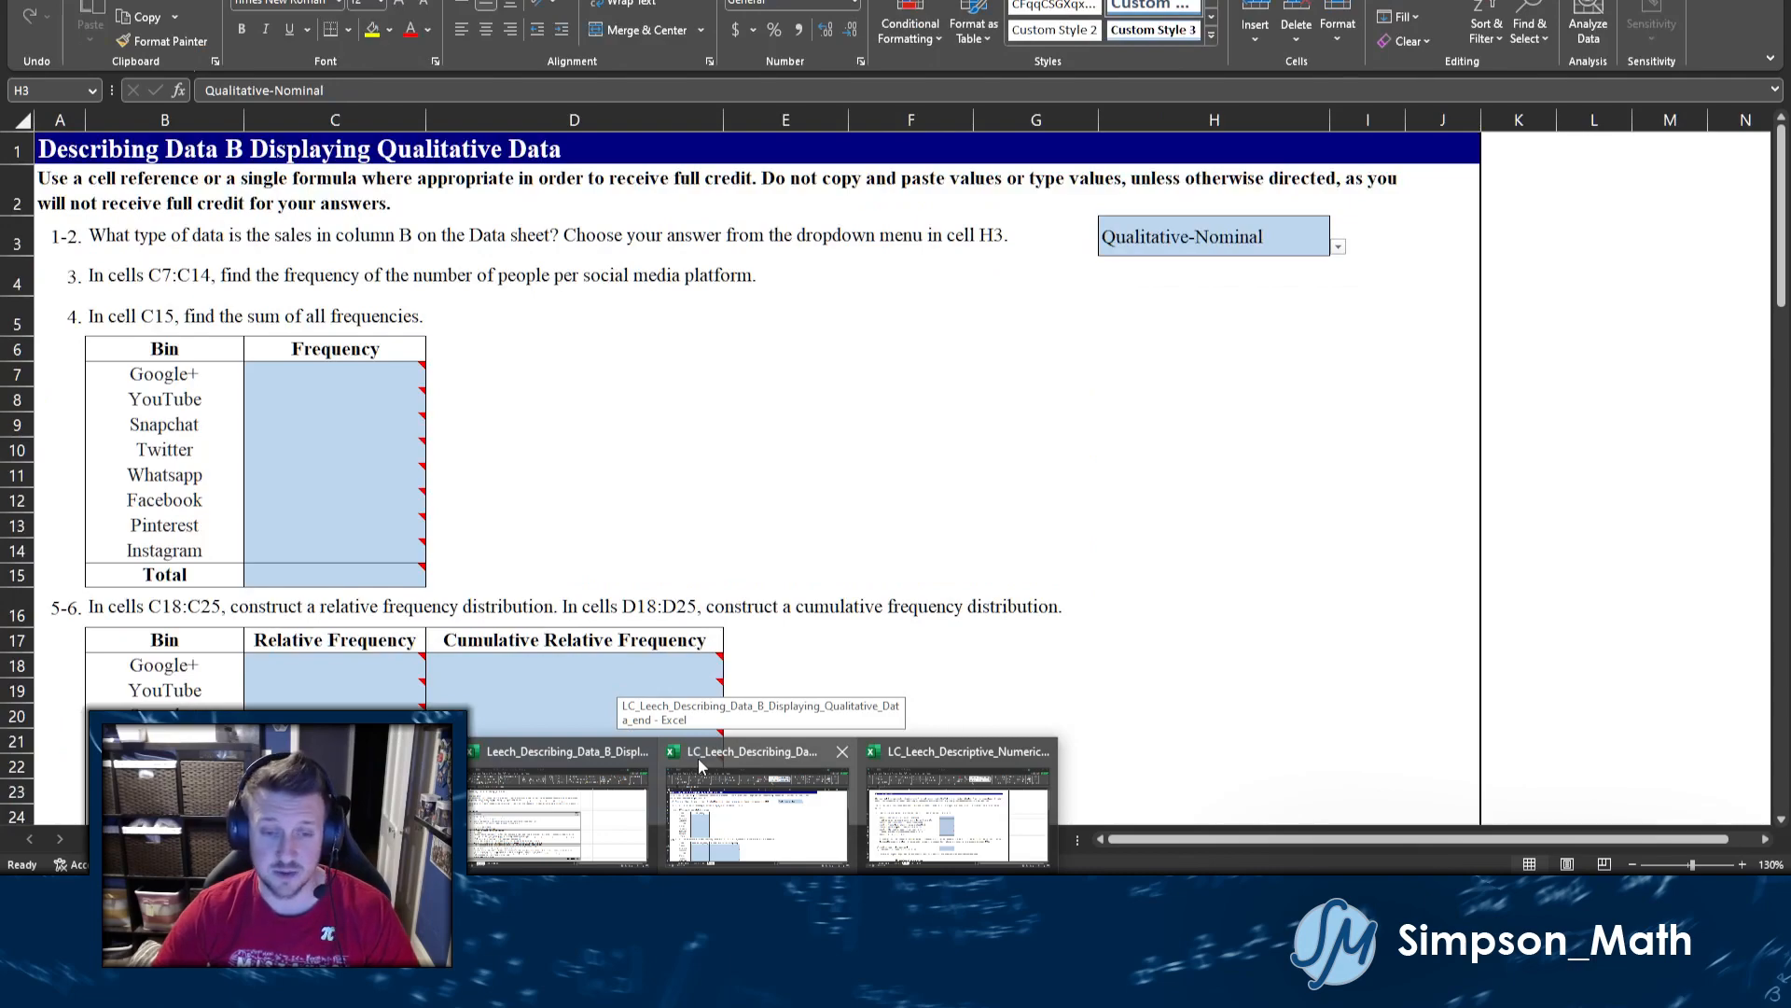
click(627, 791)
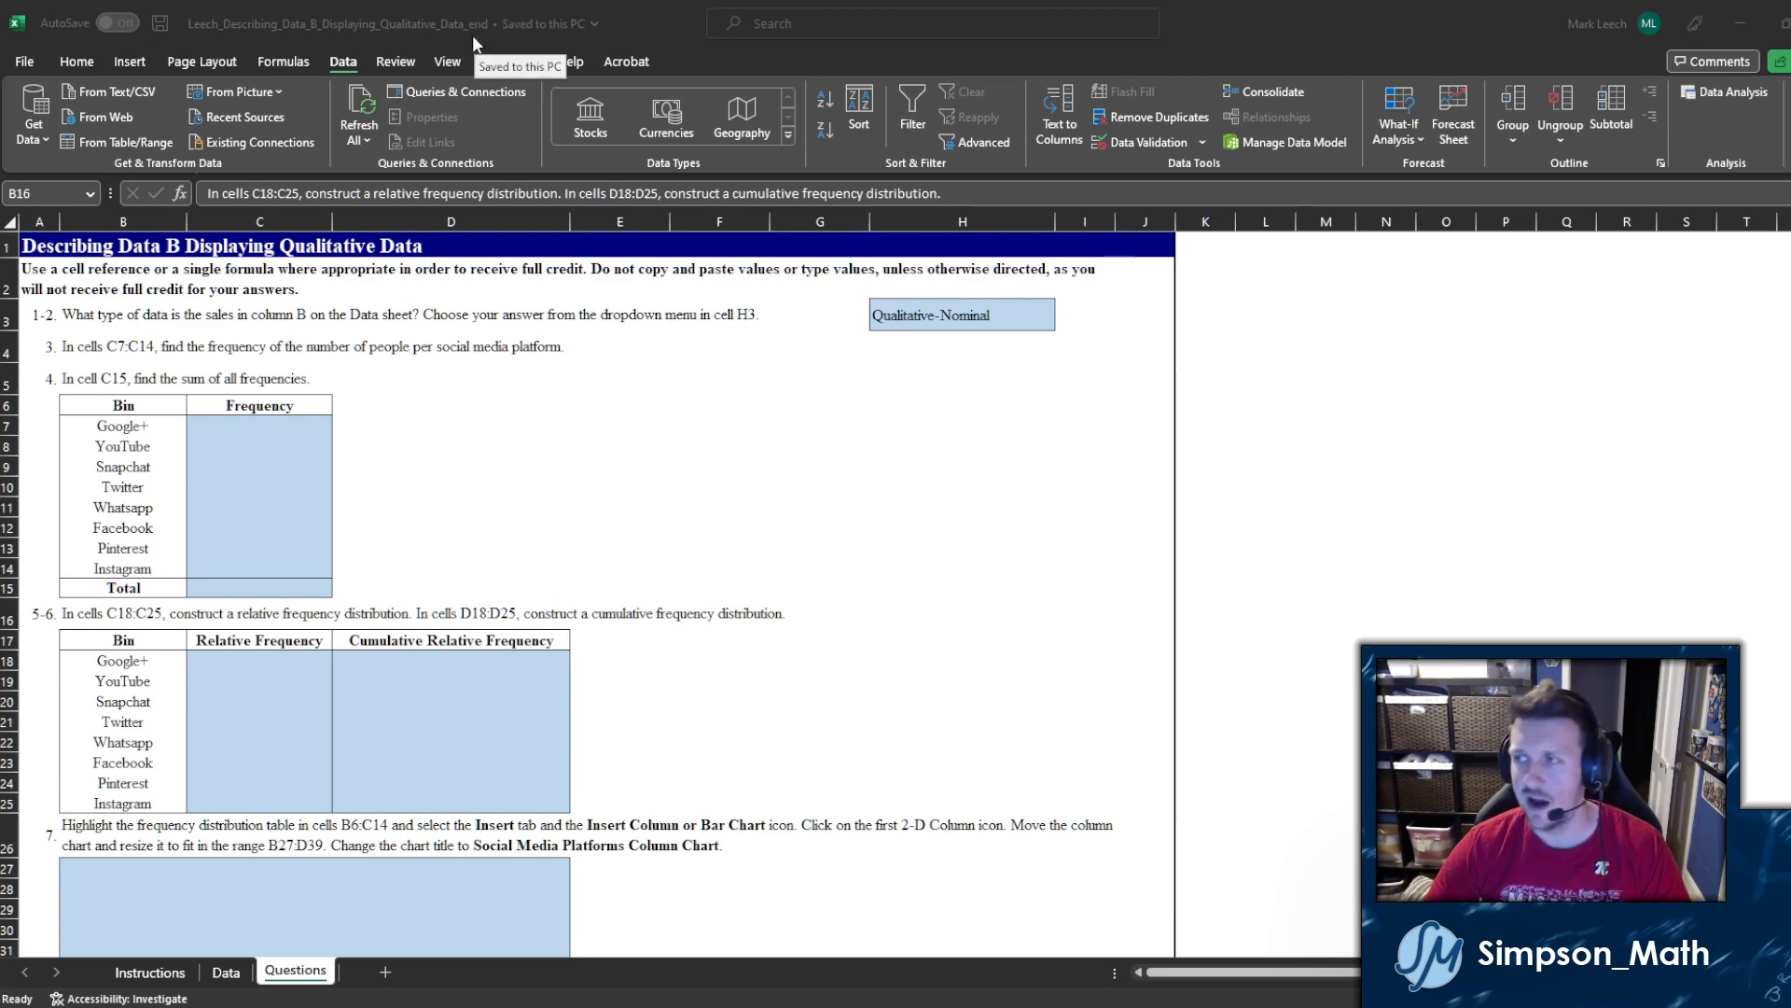
Step: Check the Save As folder and the _Start and _end file names of the project workbook, then return to the sheet without saving
click(37, 57)
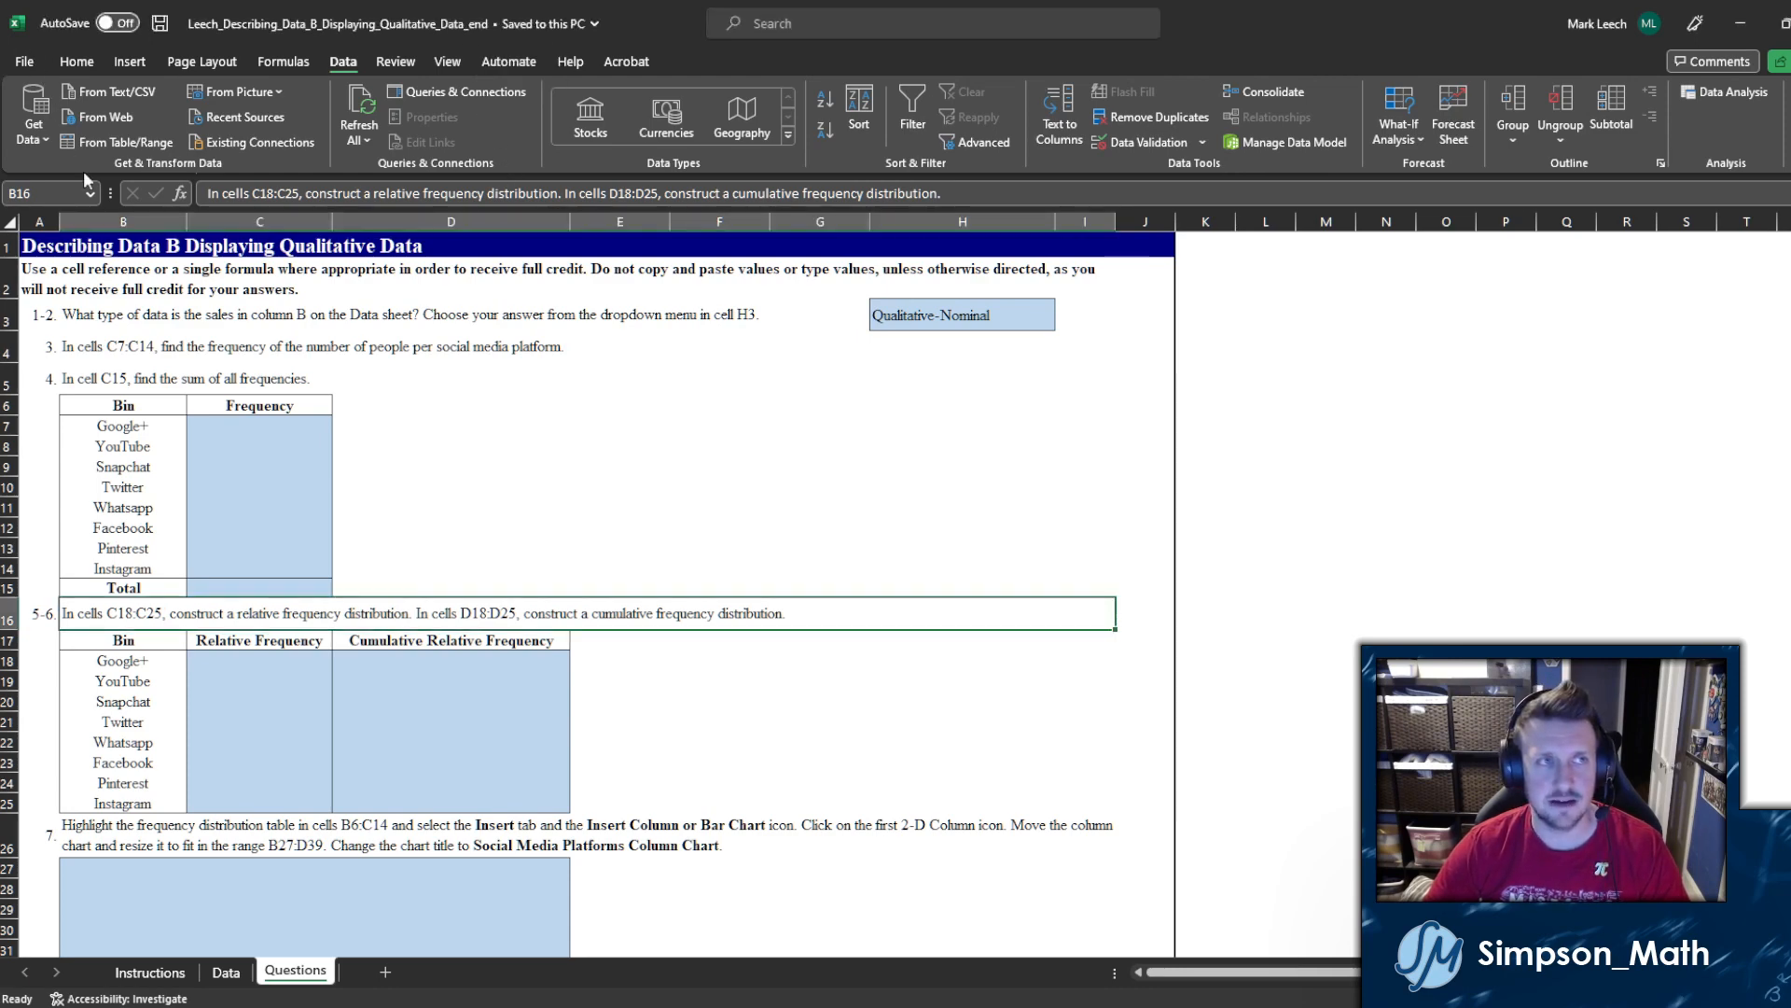
click(25, 62)
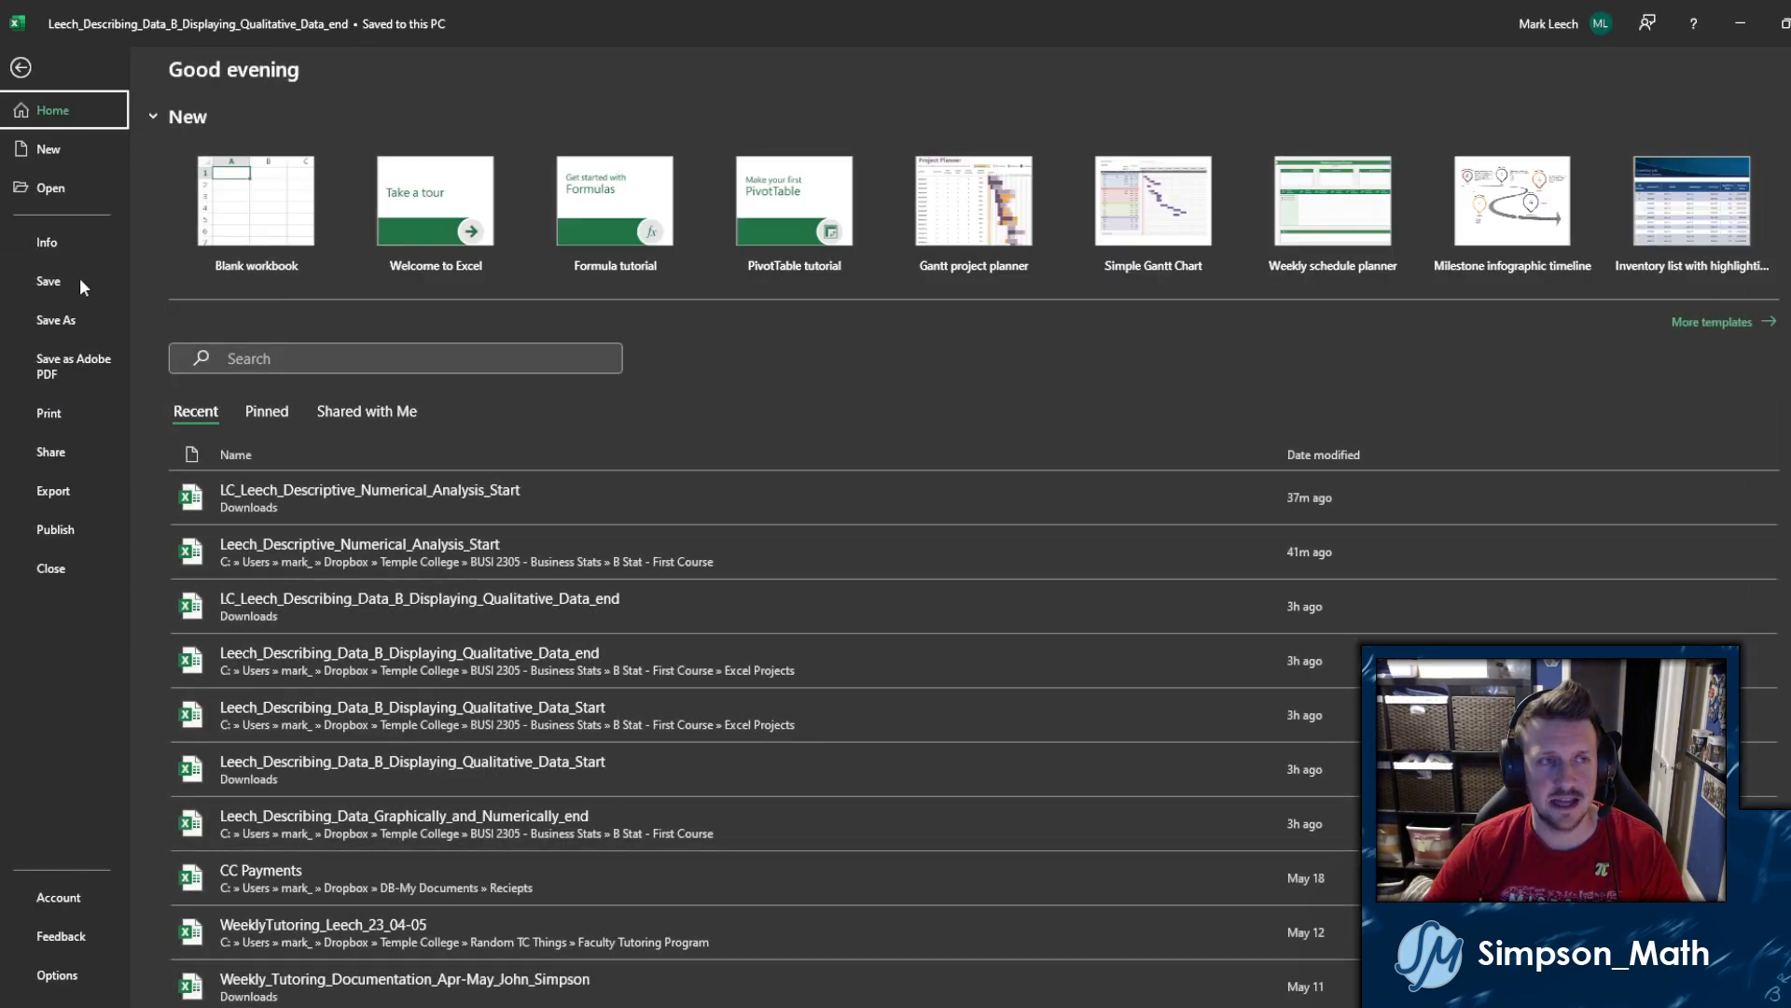
click(75, 322)
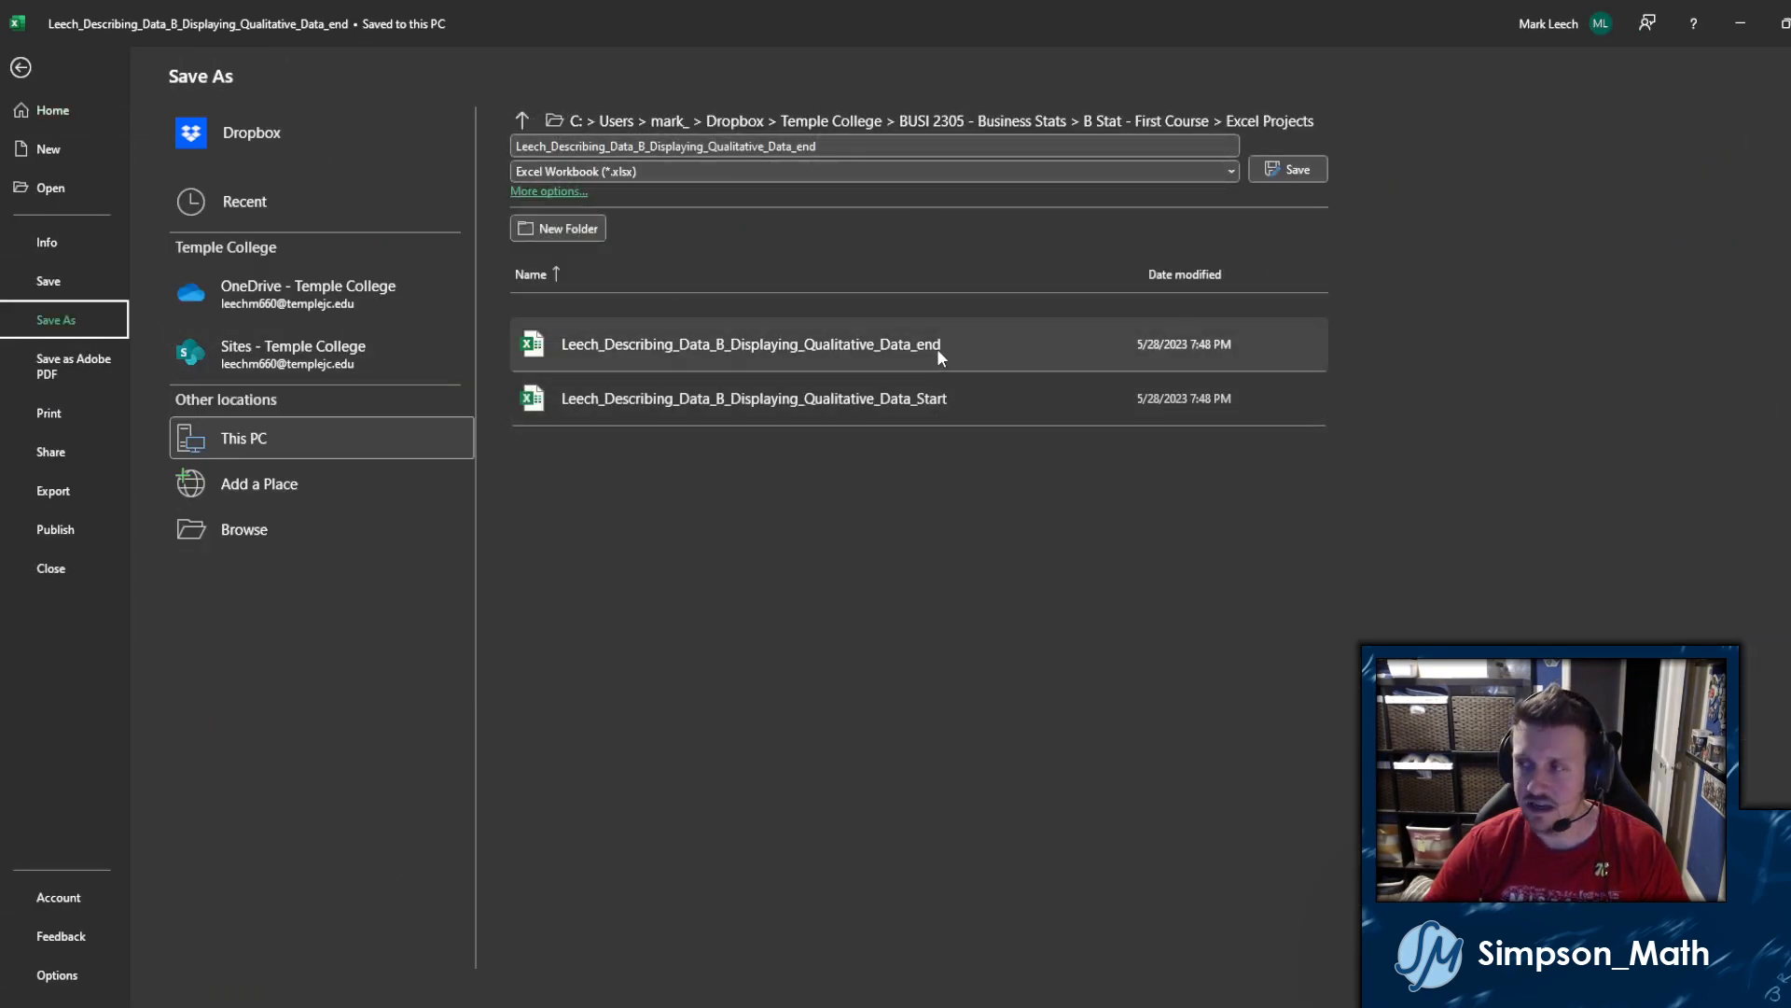
click(18, 67)
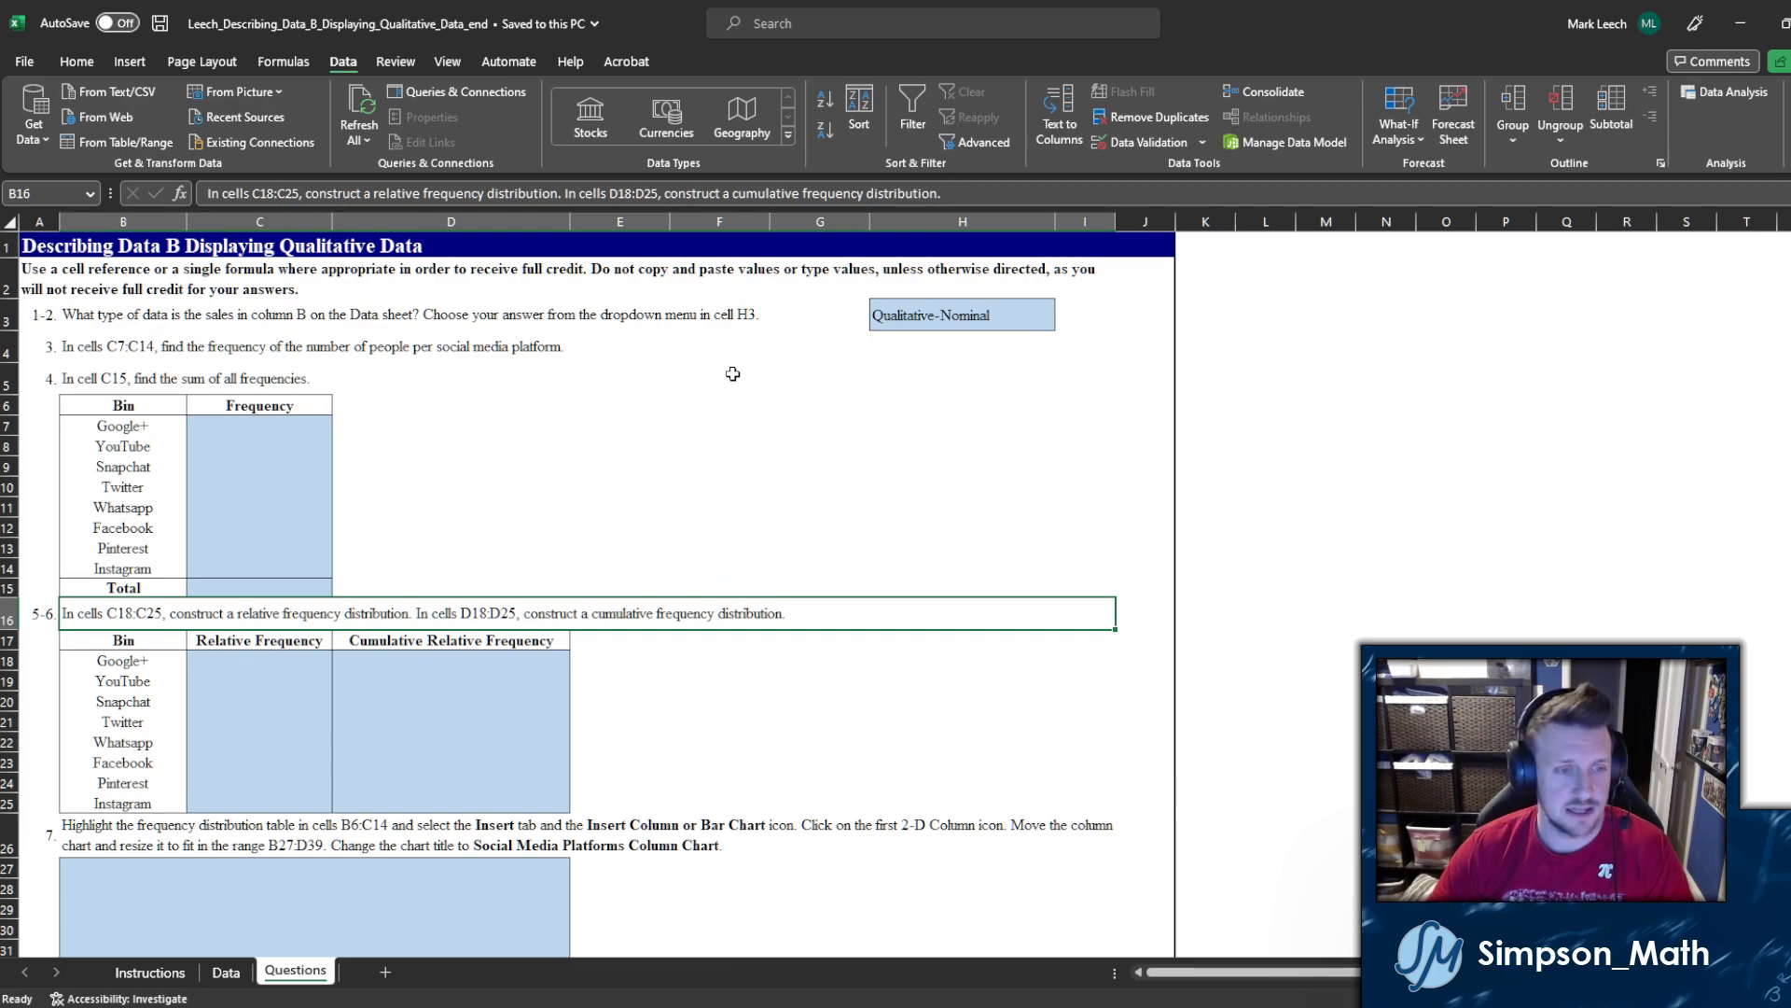
Step: Show the Instructions sheet of the project workbook
click(150, 971)
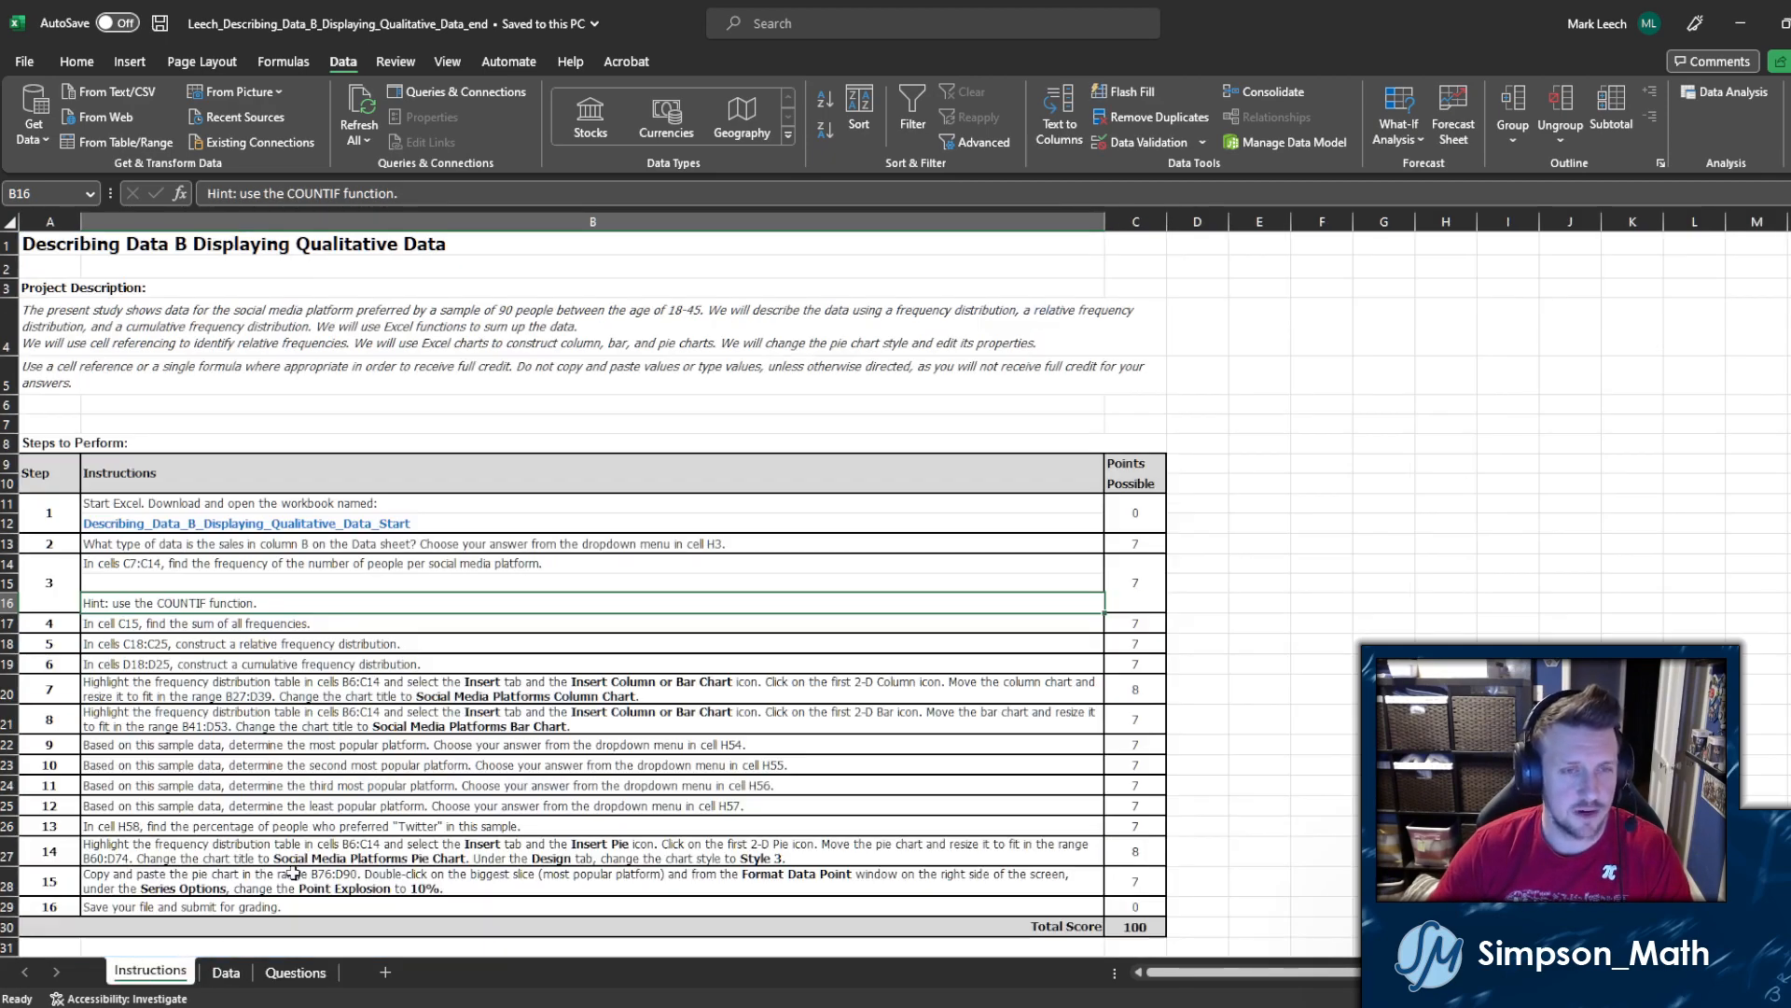
Step: Compare the prompts for questions 1 to 4 on the Questions sheet with the steps on the Instructions sheet
scroll(268, 479, down, 1)
scroll(273, 484, up, 1)
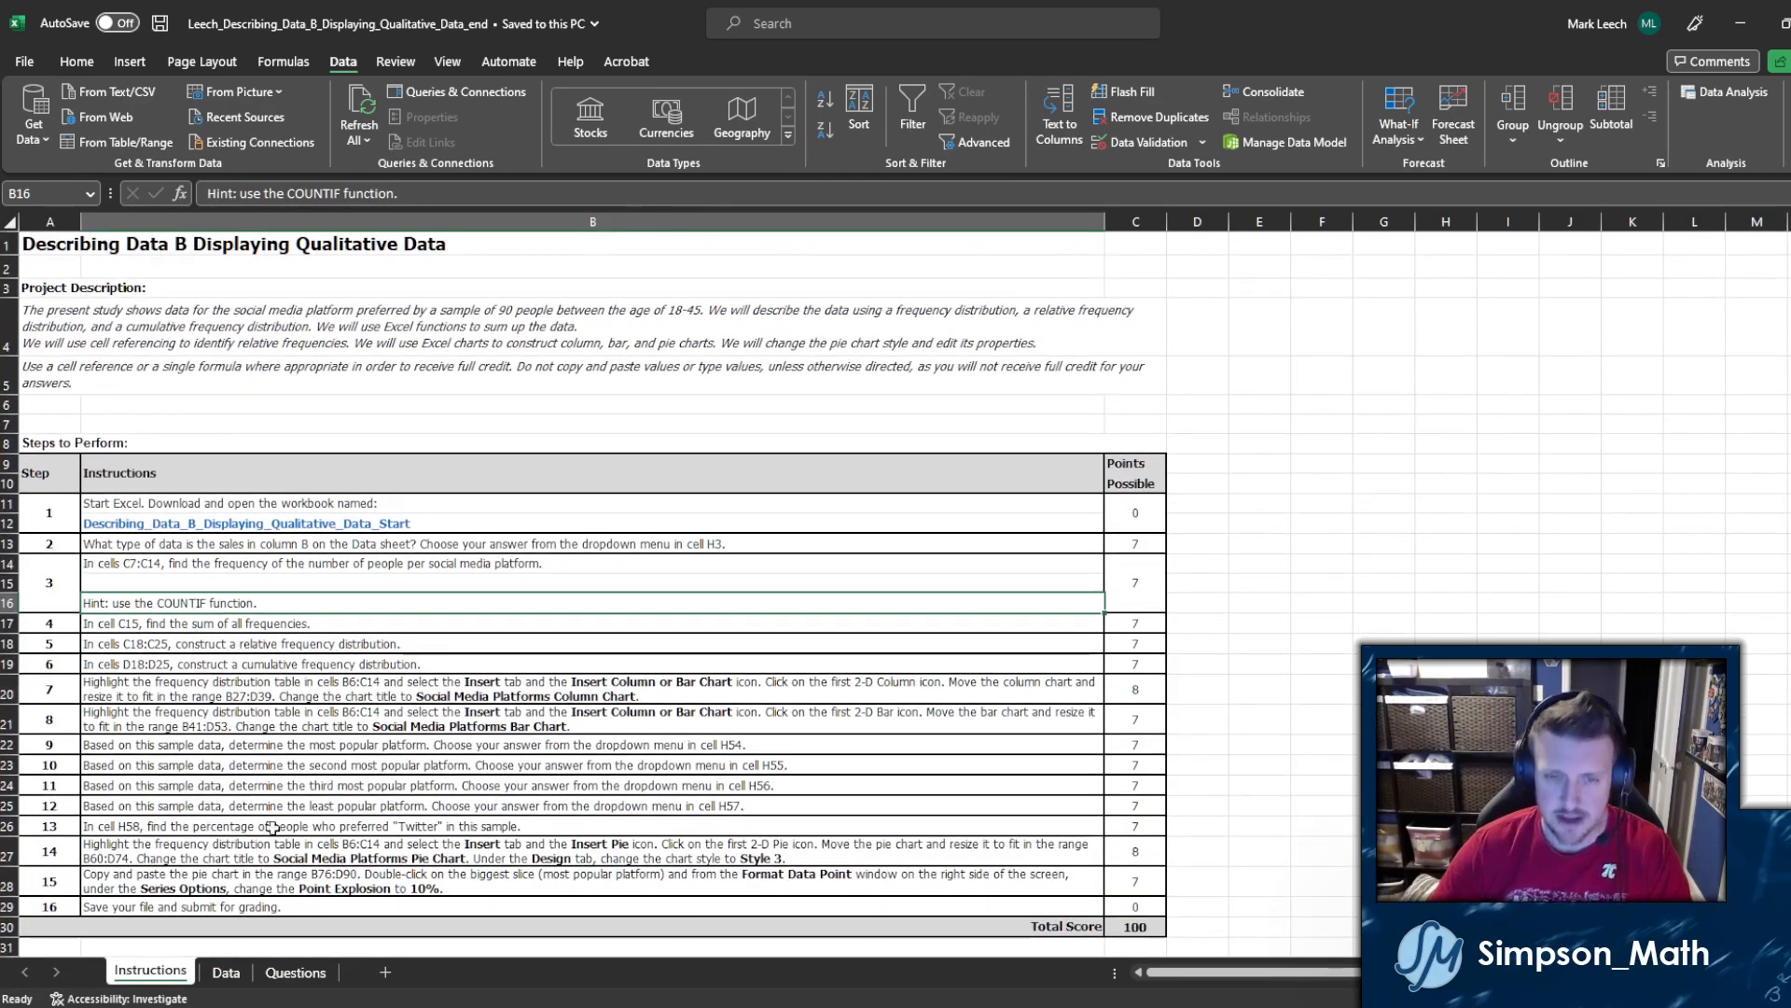
click(295, 973)
click(151, 322)
click(151, 353)
click(144, 380)
click(149, 972)
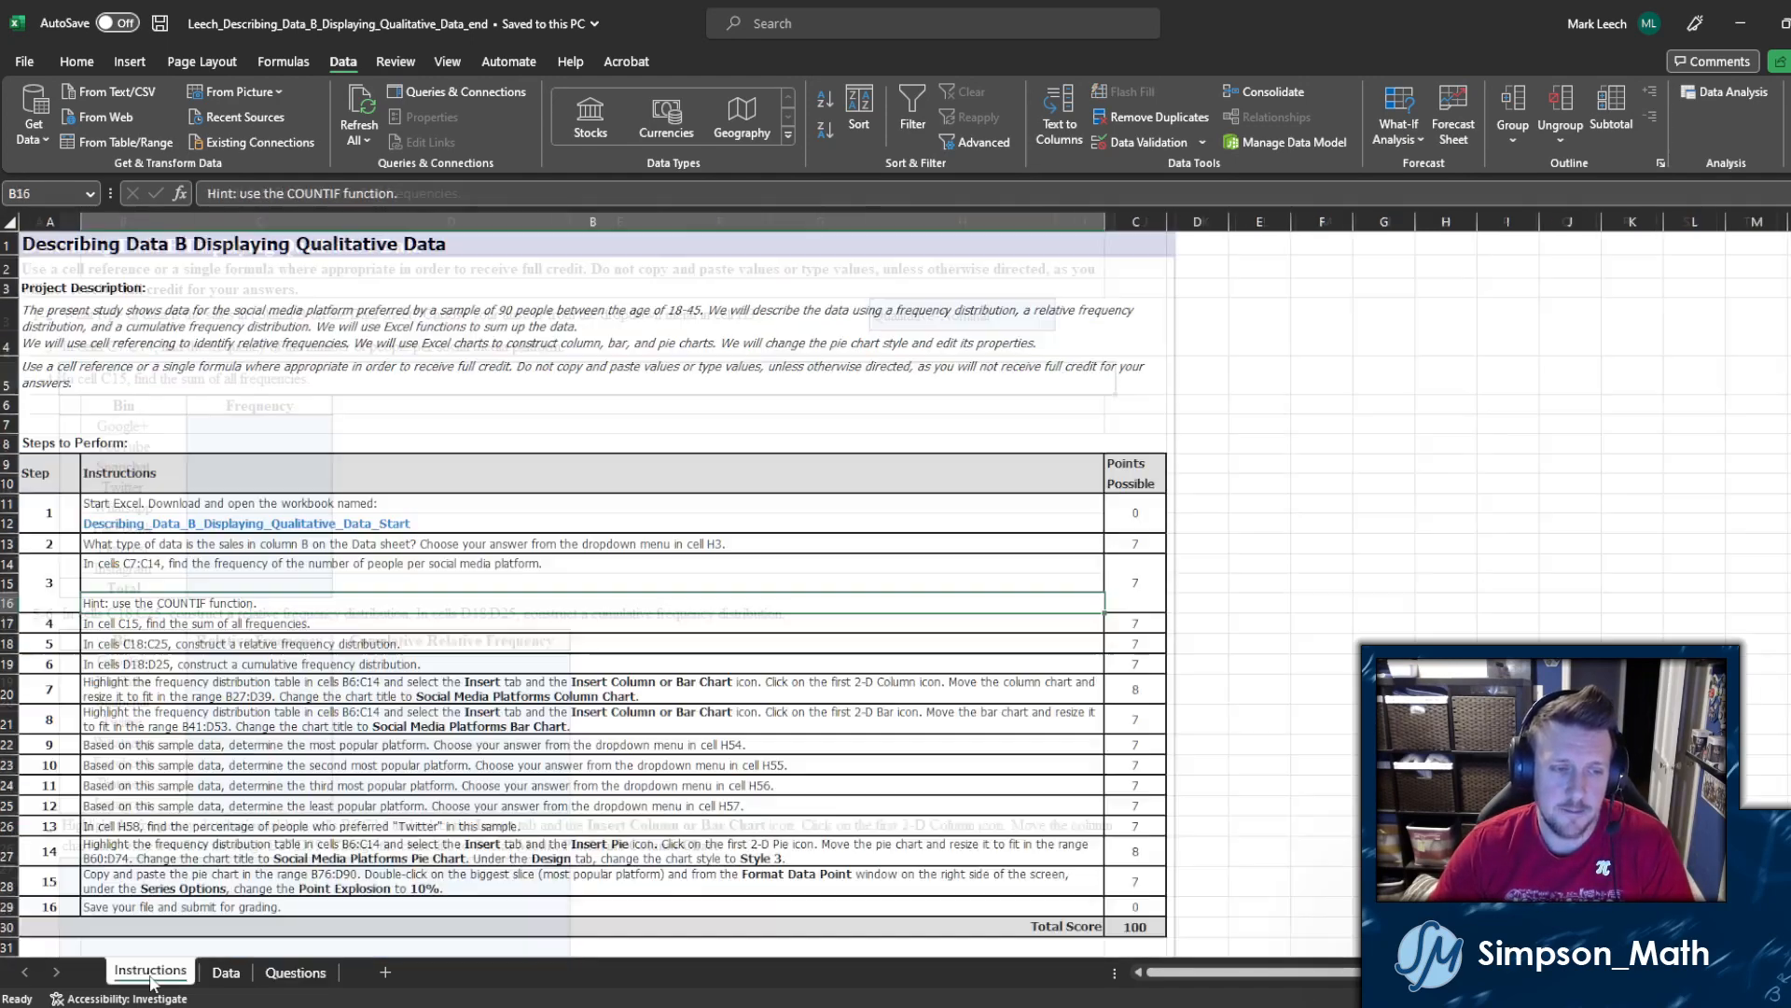
Step: Highlight the COUNTIF function hint in cell B16 of the Instructions sheet
double_click(102, 607)
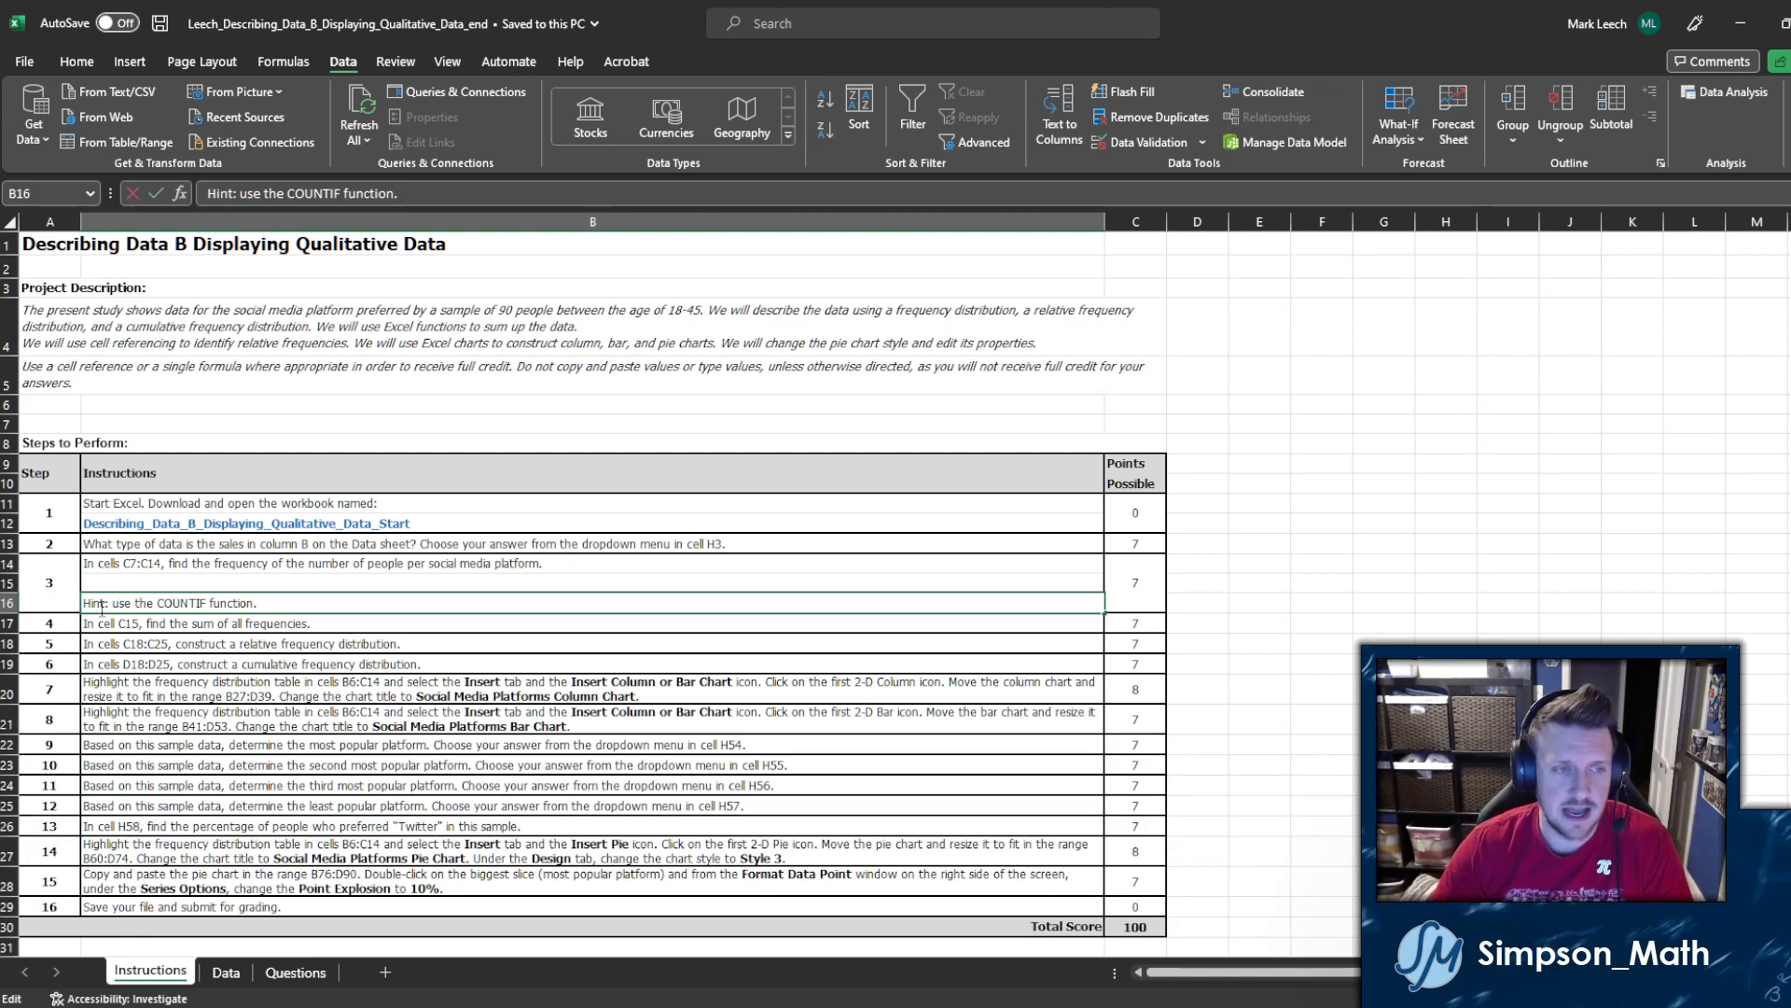
drag(270, 605, 79, 603)
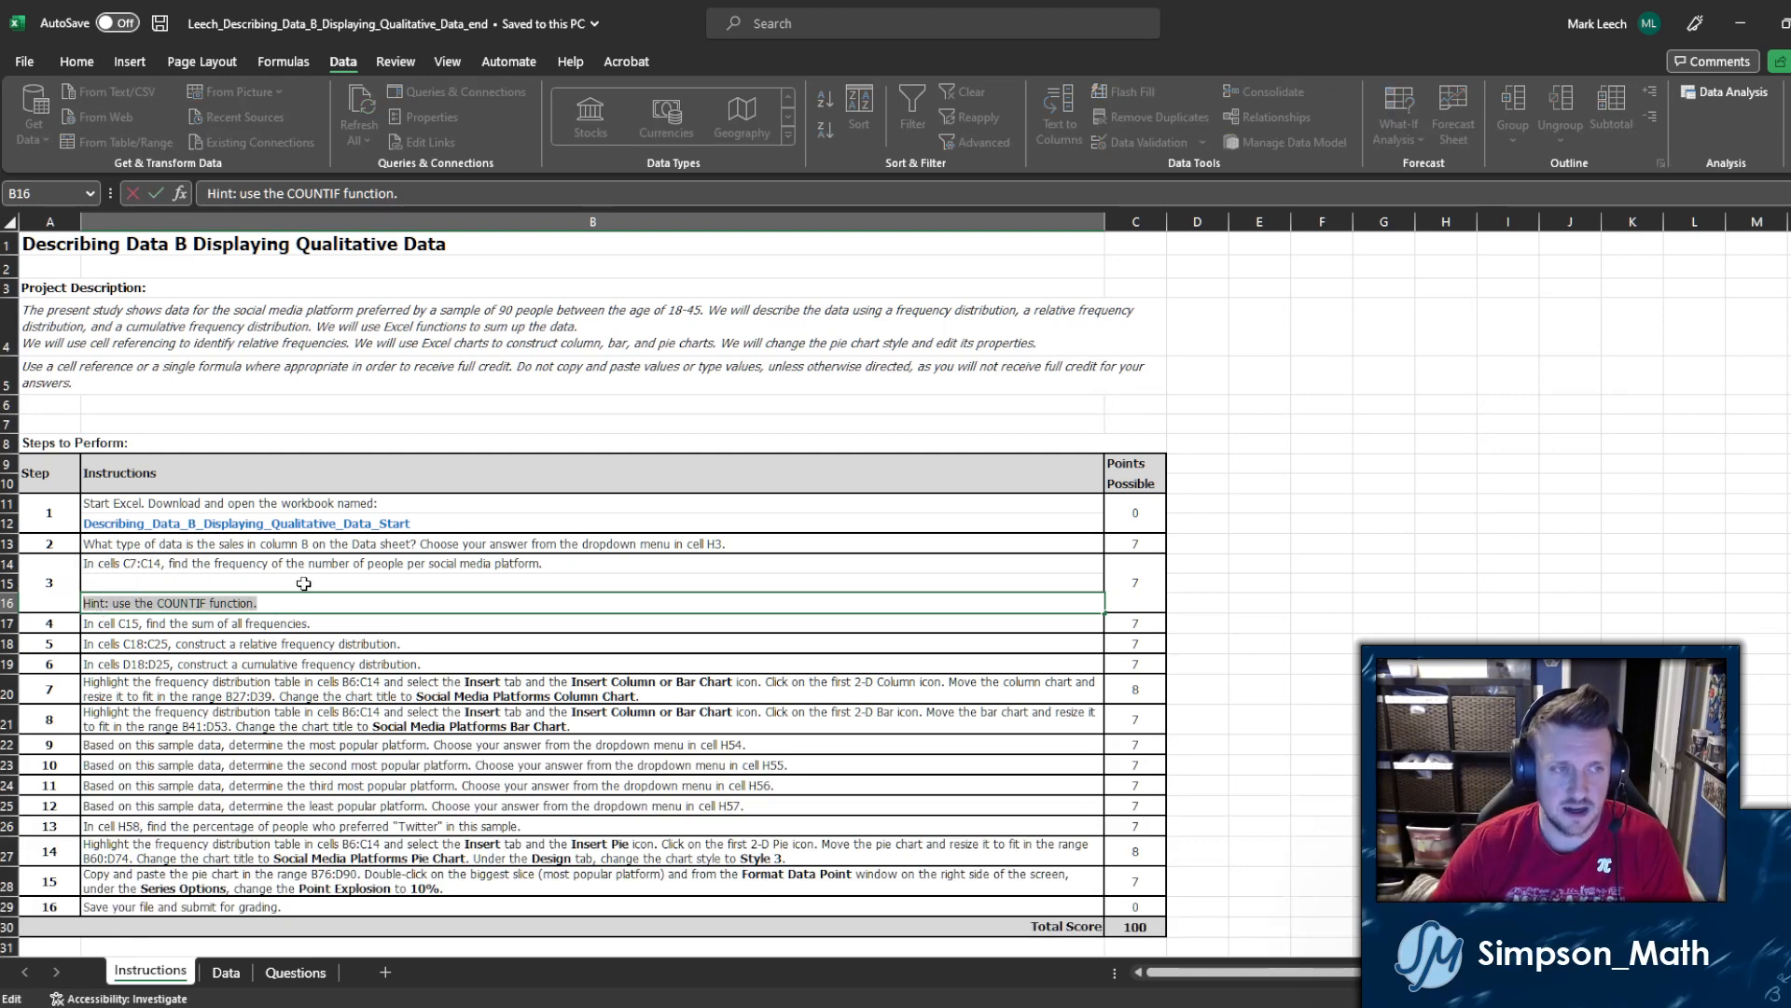
key(End)
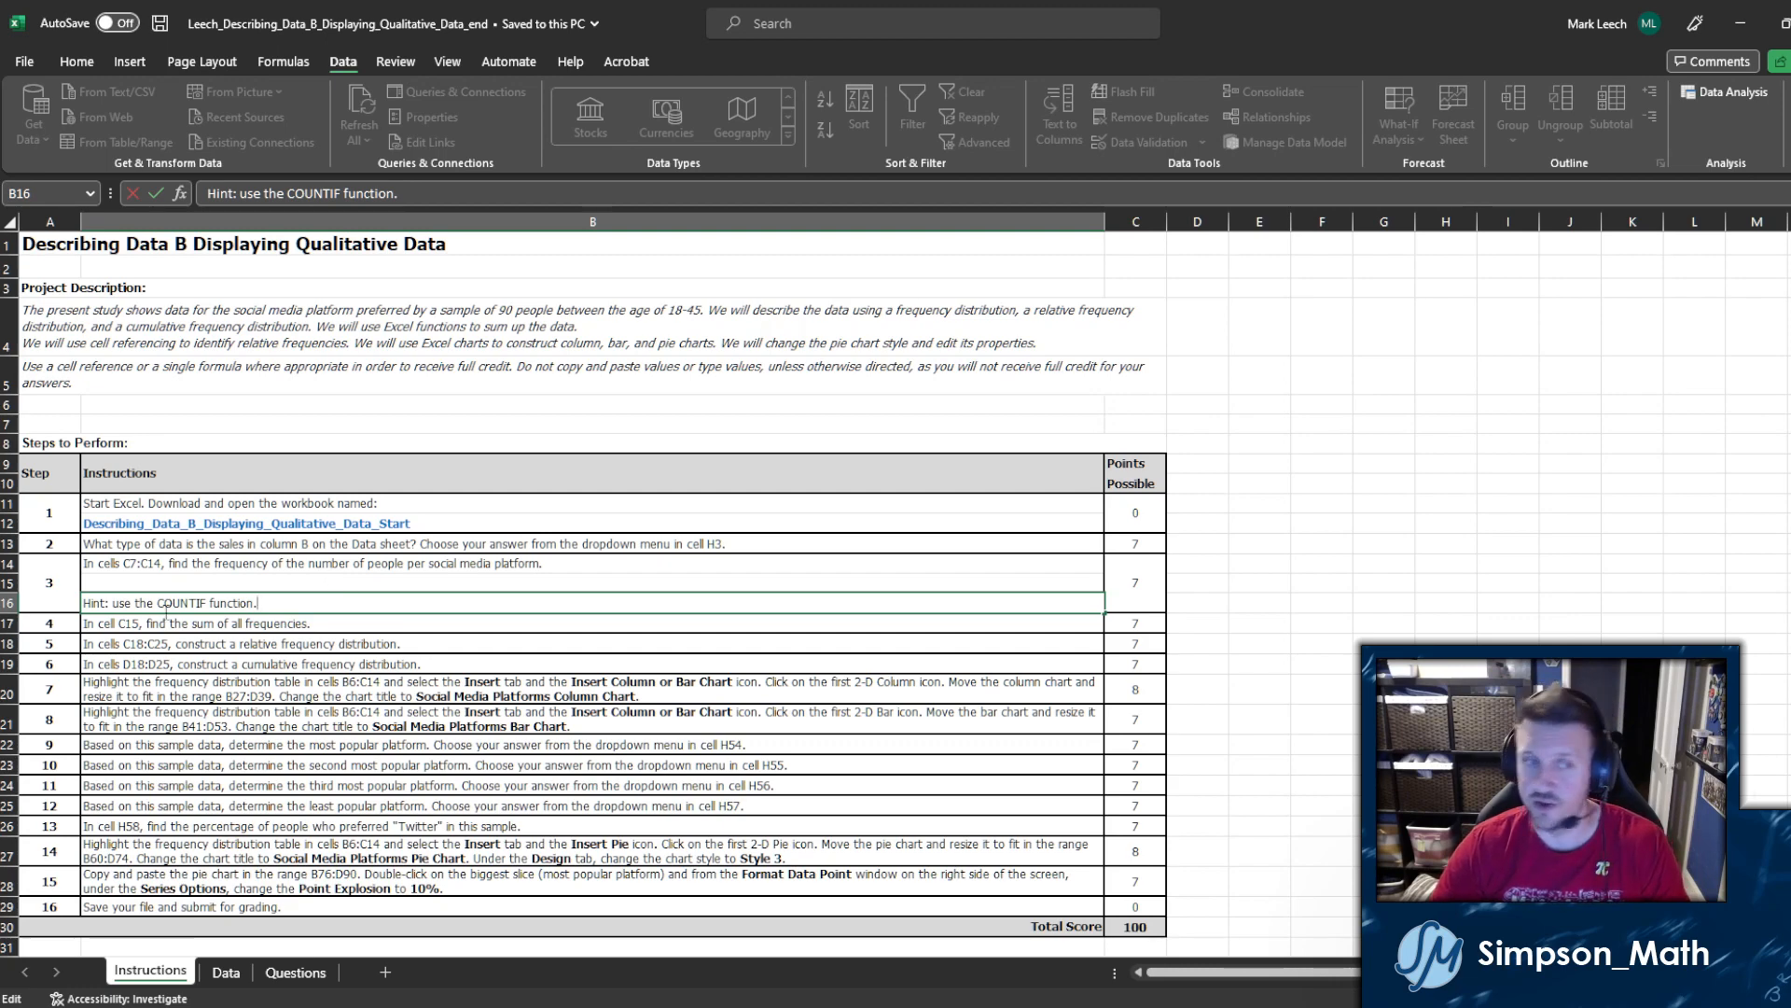
Step: Look over the Questions sheet down to the column and bar chart questions, then return to the Instructions sheet
click(298, 979)
scroll(724, 644, down, 6)
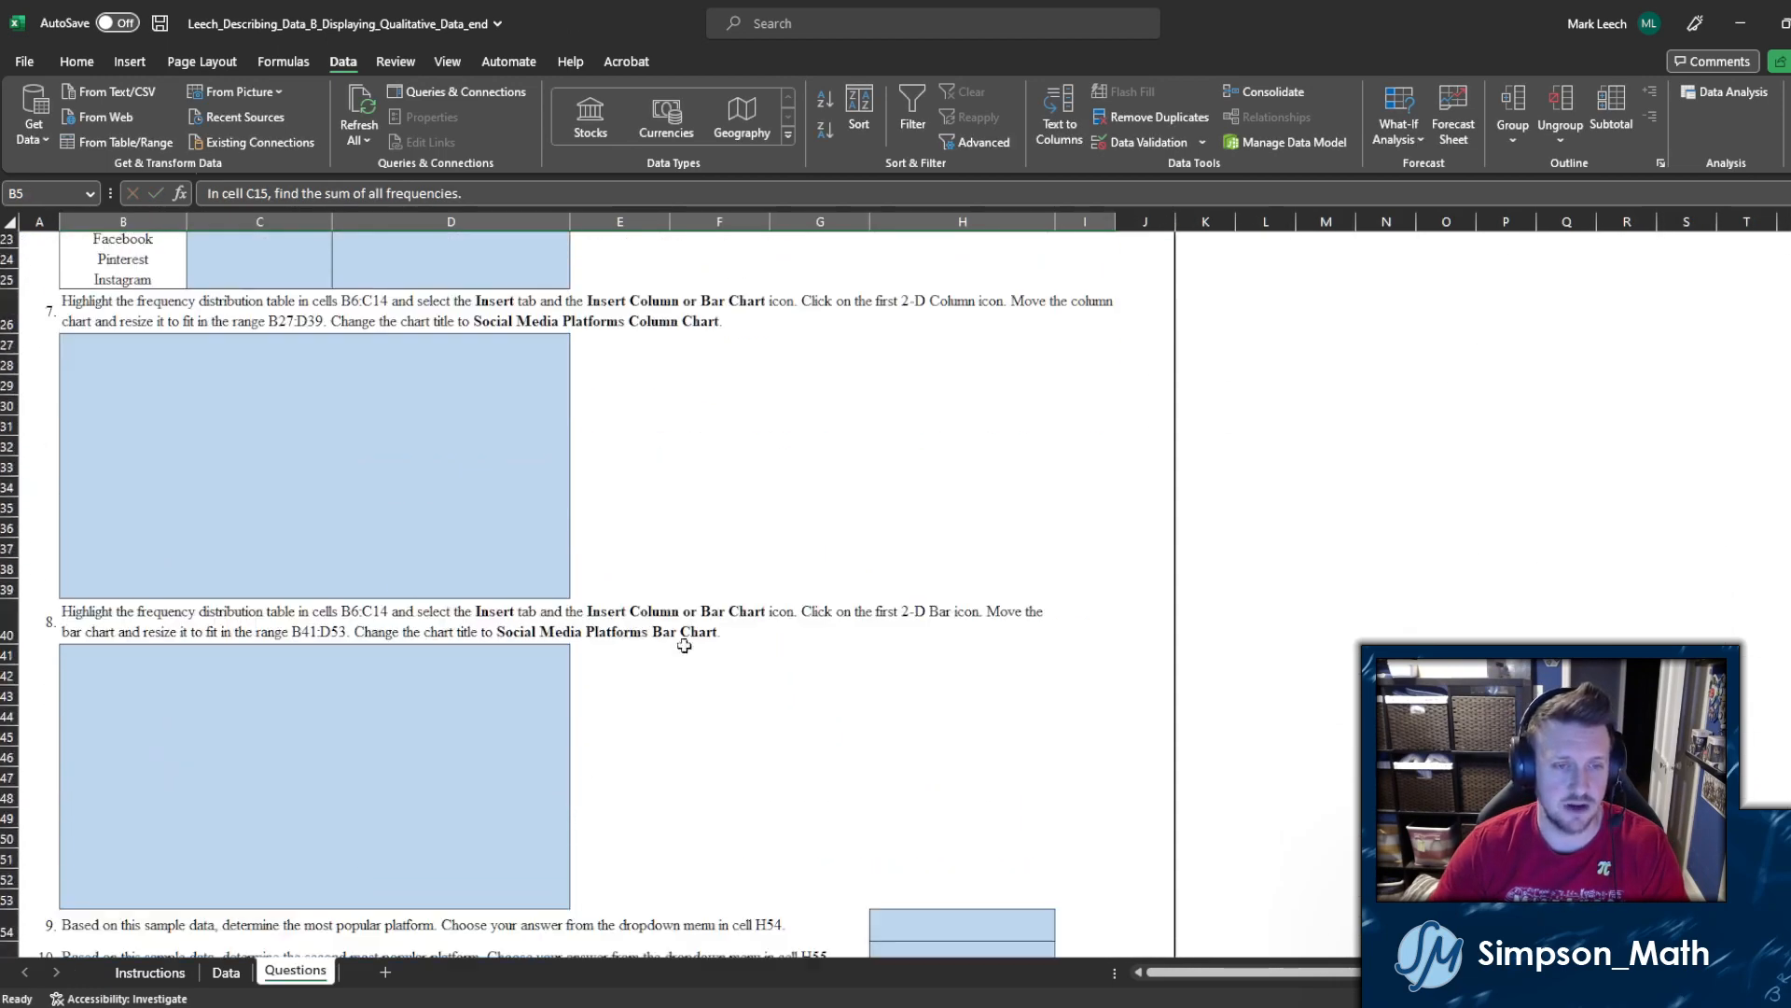
scroll(724, 640, up, 6)
click(149, 972)
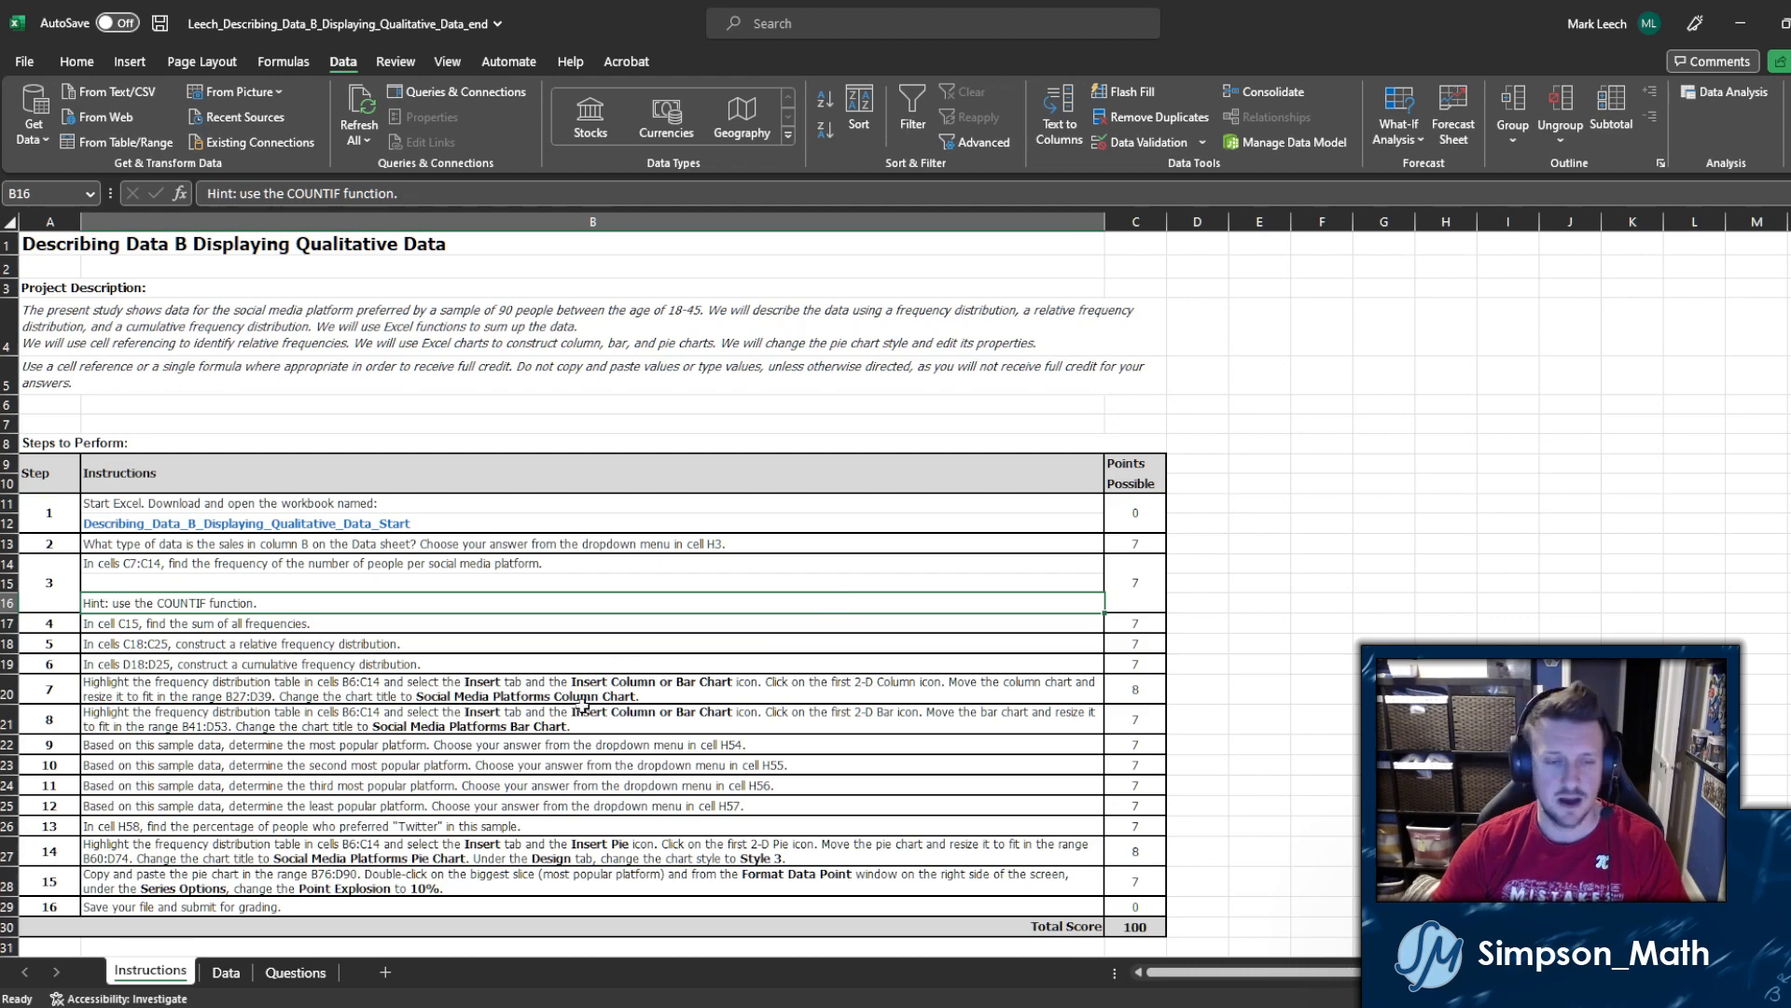
click(280, 975)
scroll(568, 756, up, 2)
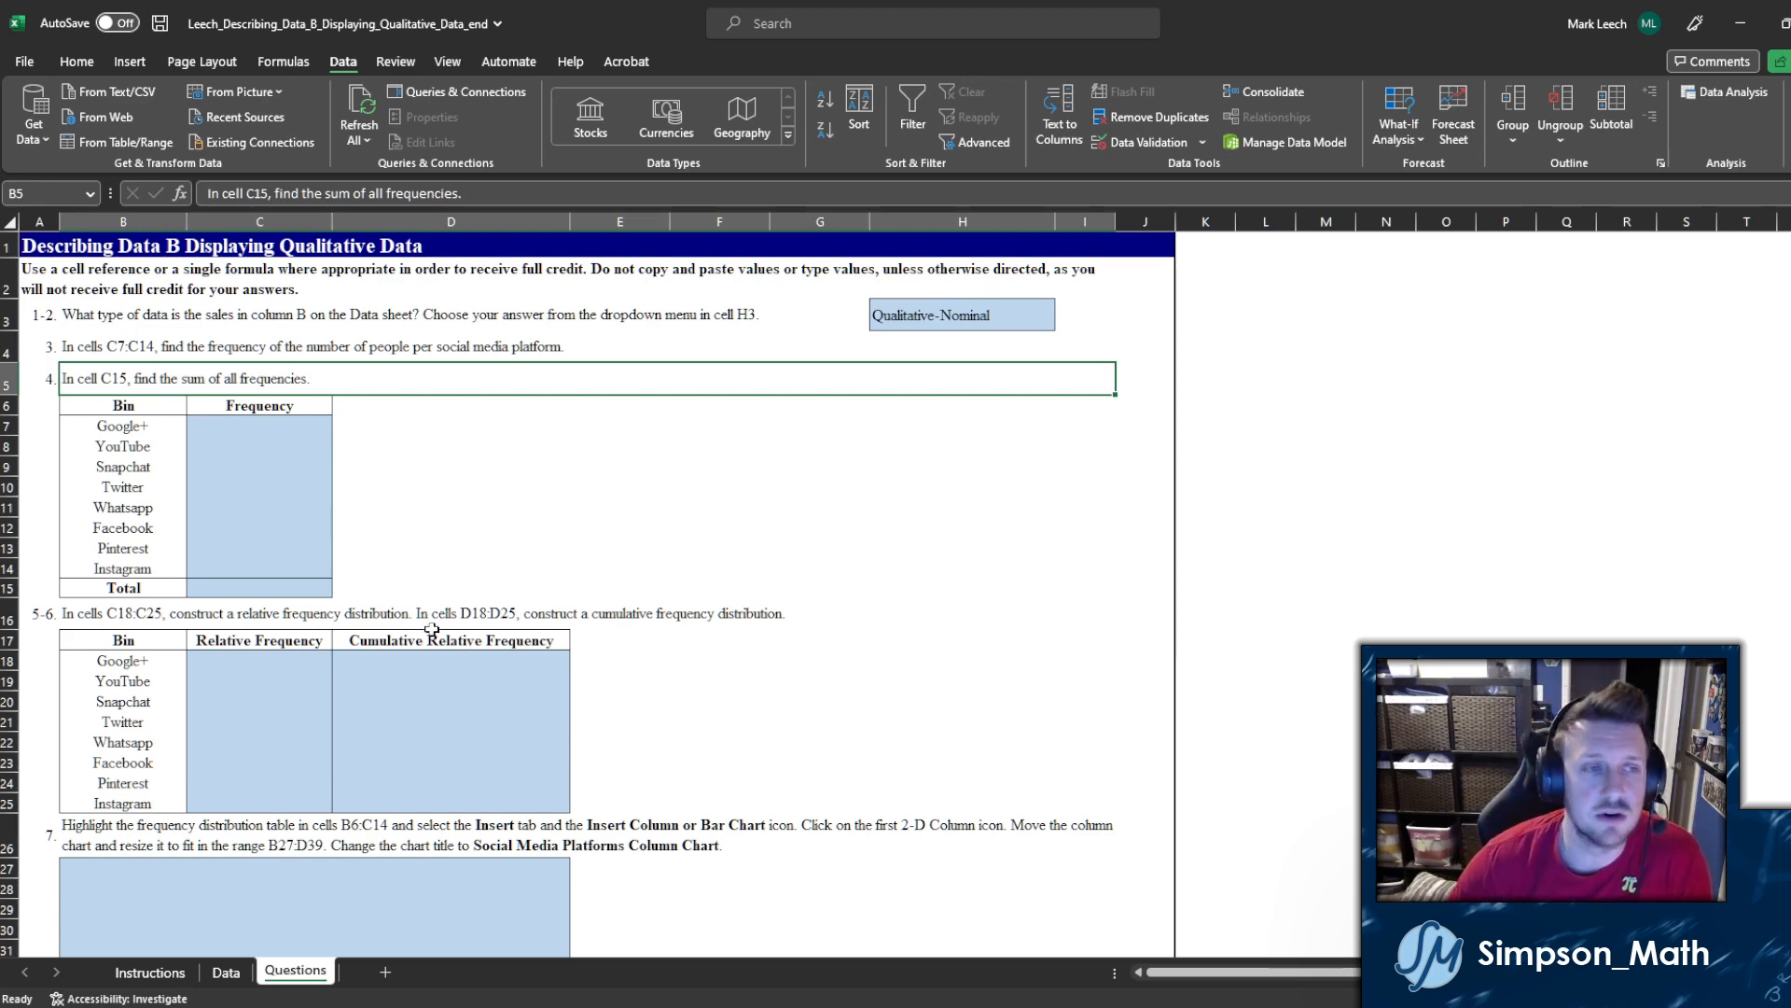
click(149, 971)
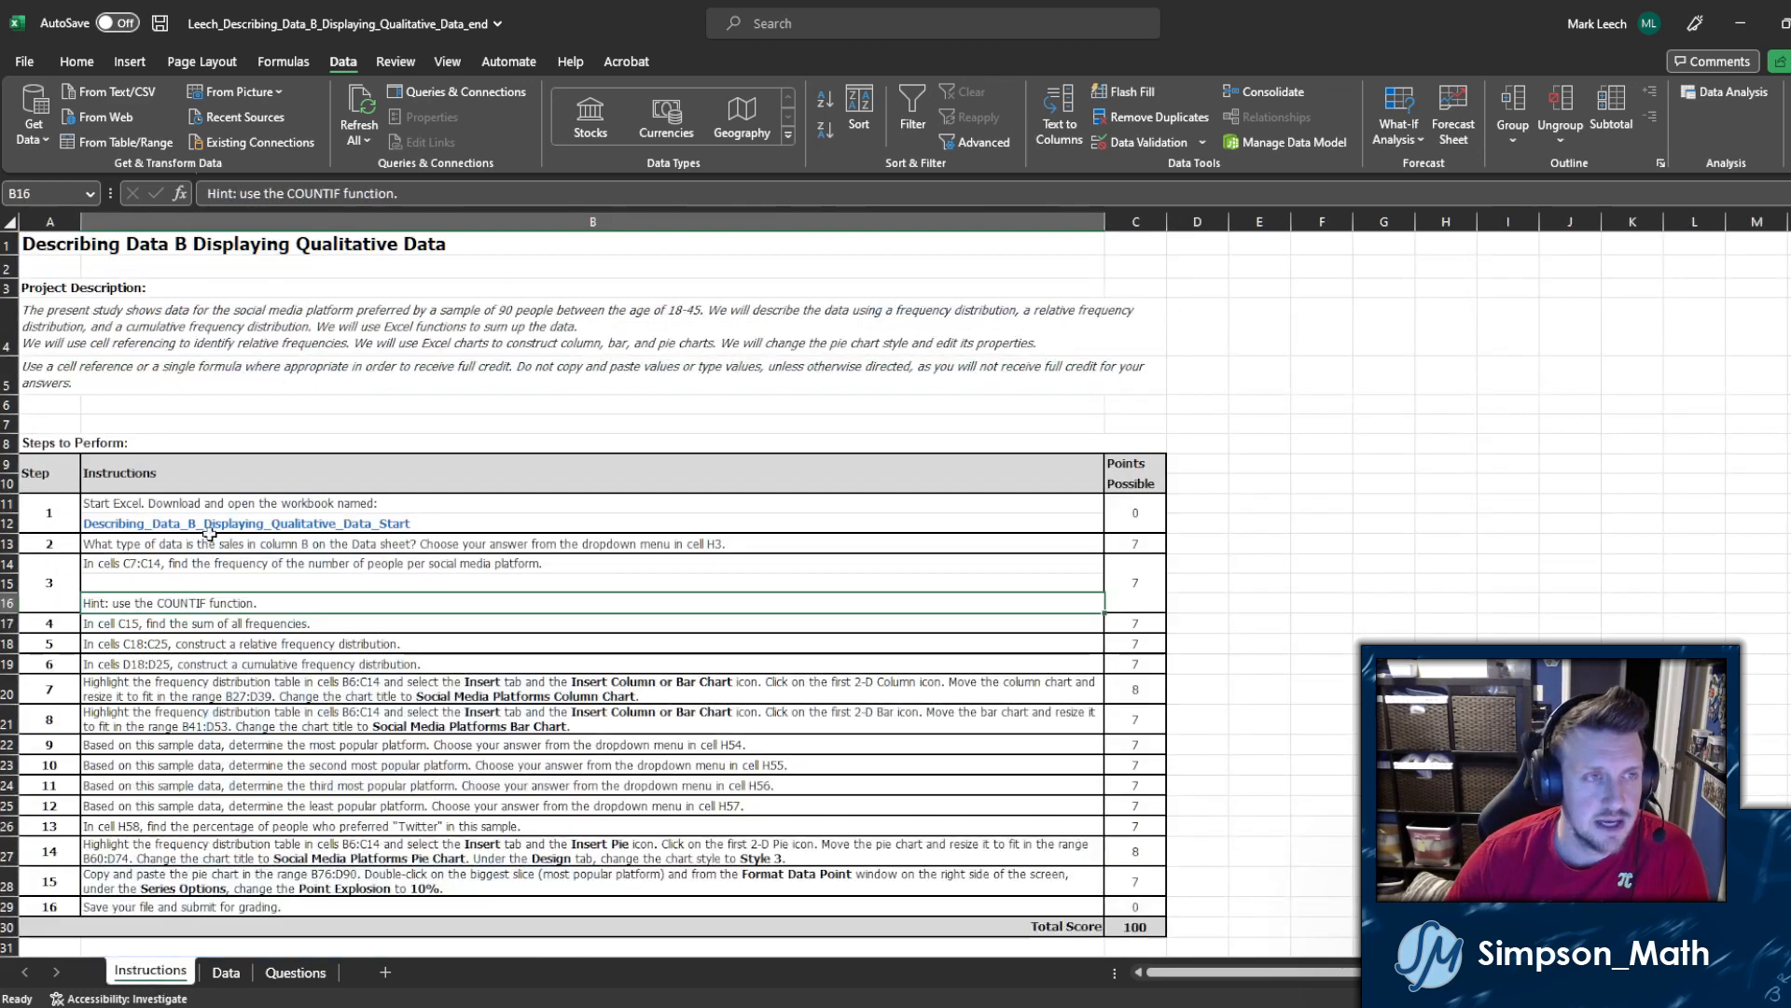
Step: Read the rule in row 5 of the Instructions sheet about using cell references or formulas instead of pasted or typed values
click(131, 387)
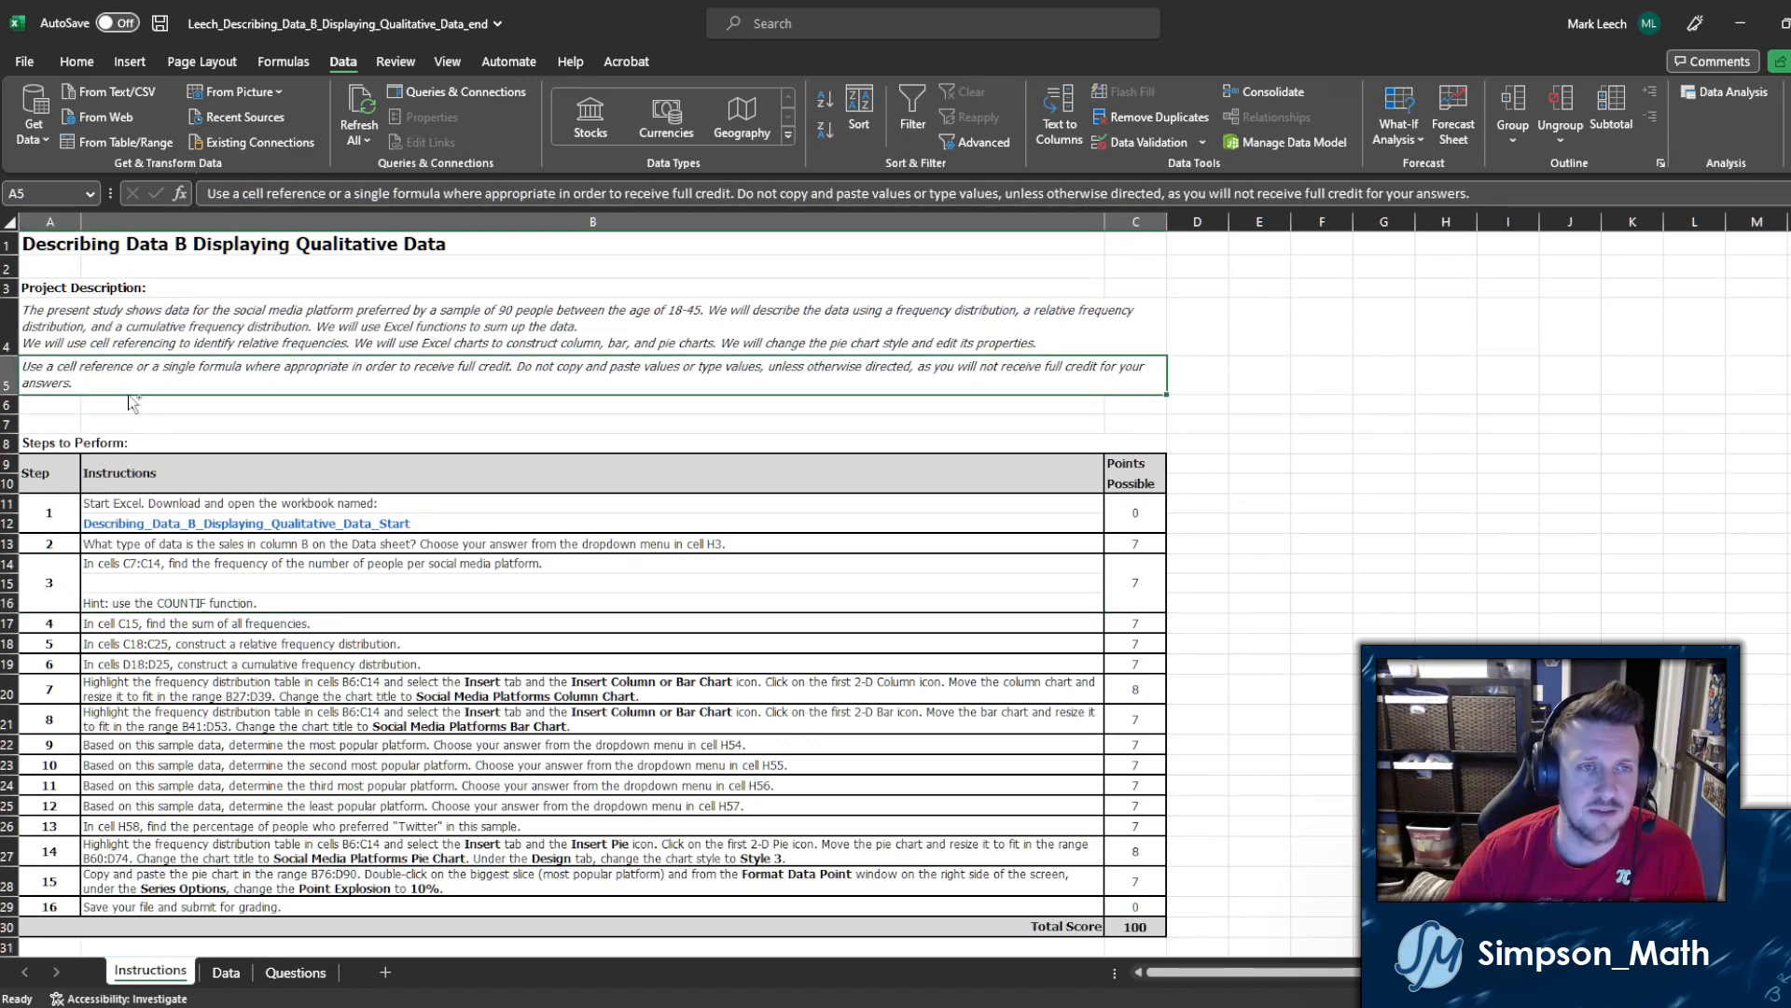
ctrl+scroll(130, 401, up, 1)
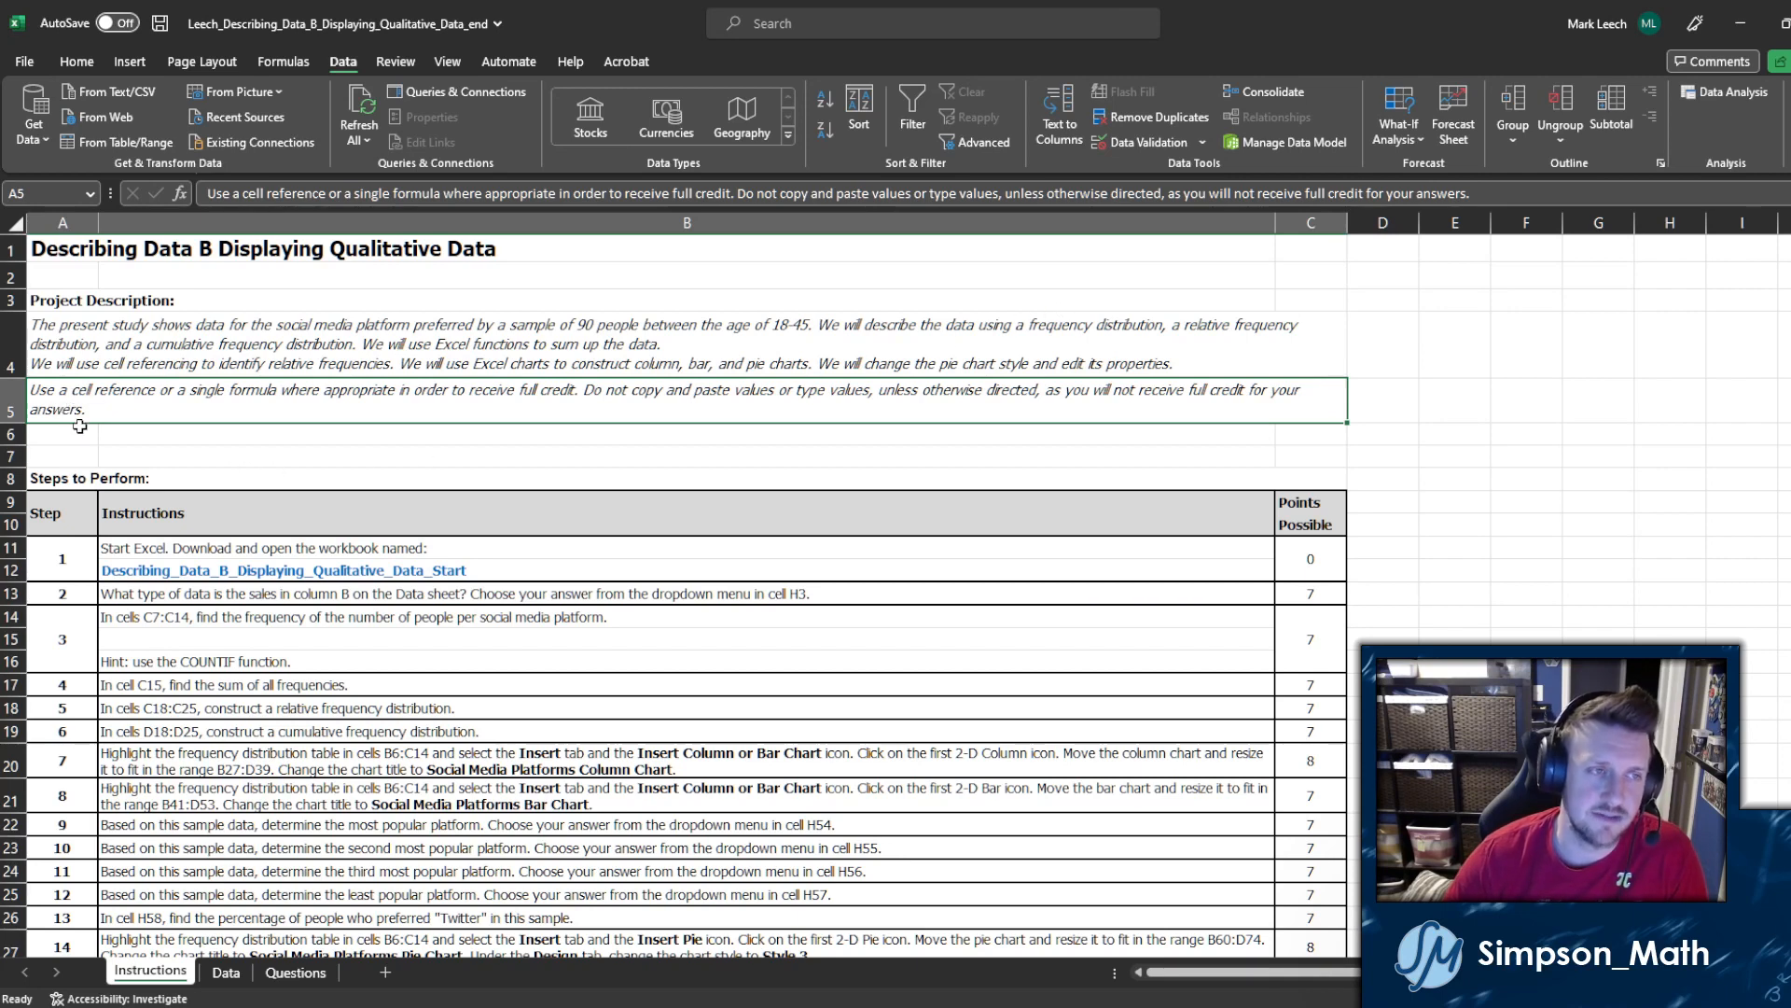
key(Down)
key(Down)
key(Down)
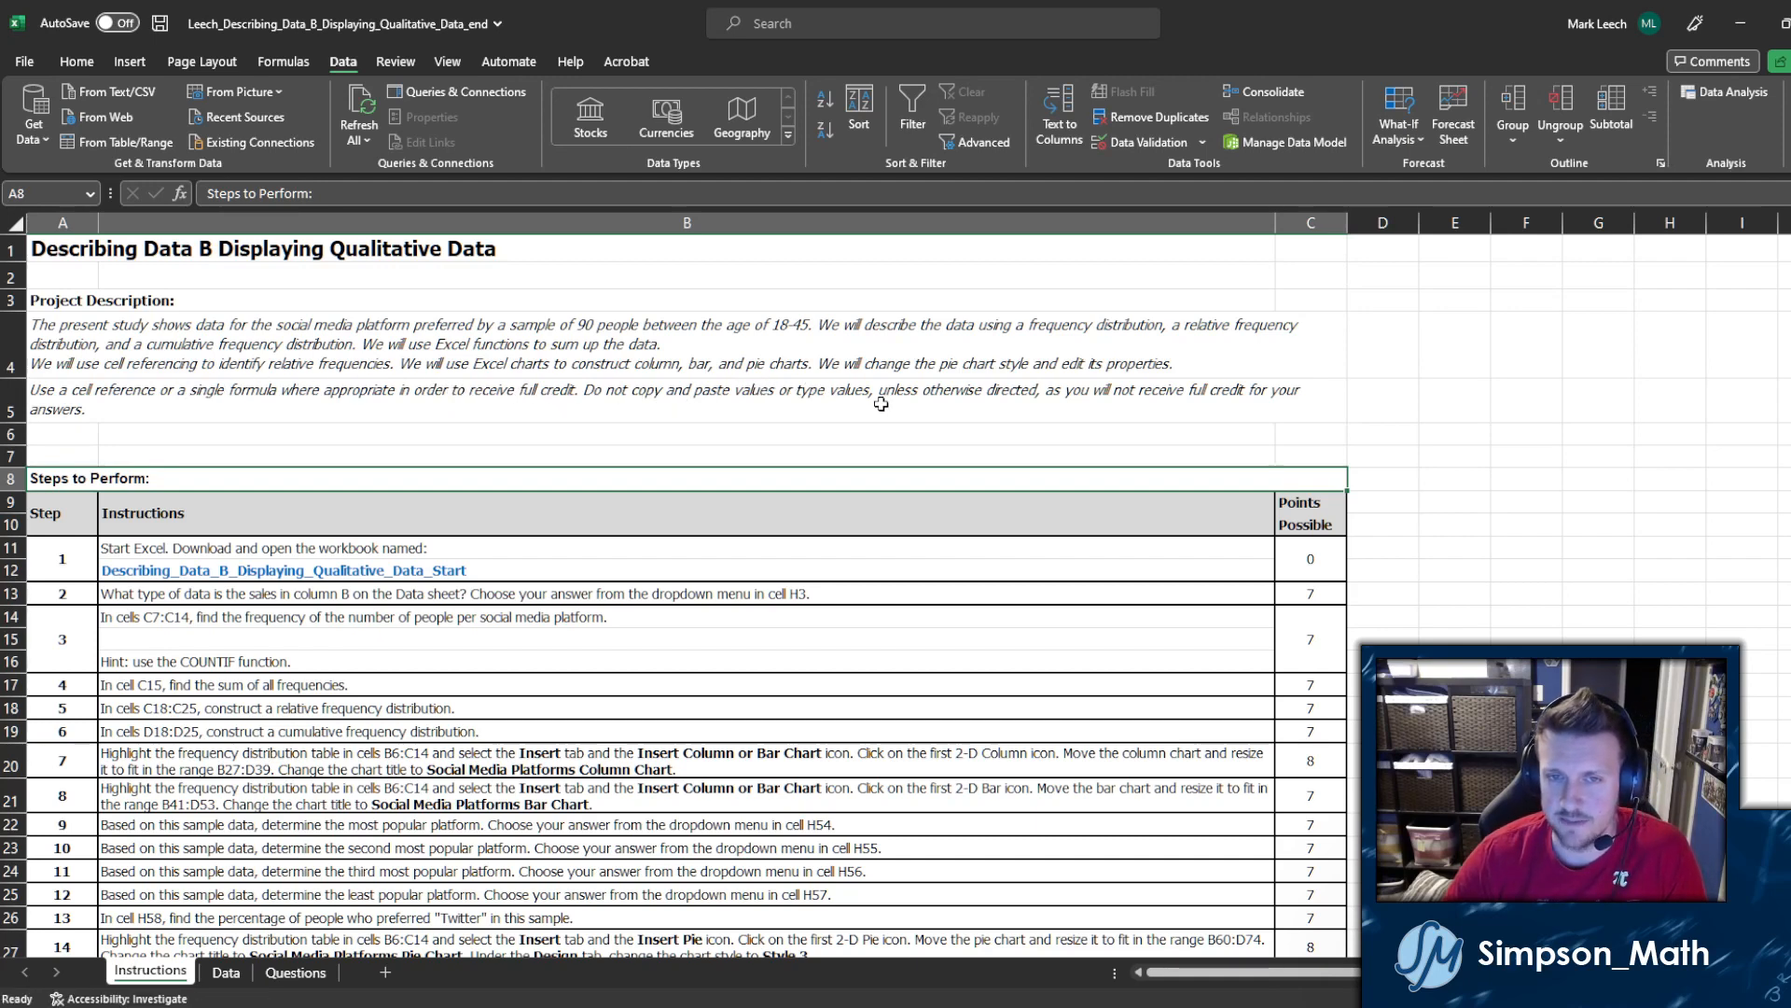
key(Up)
key(Up)
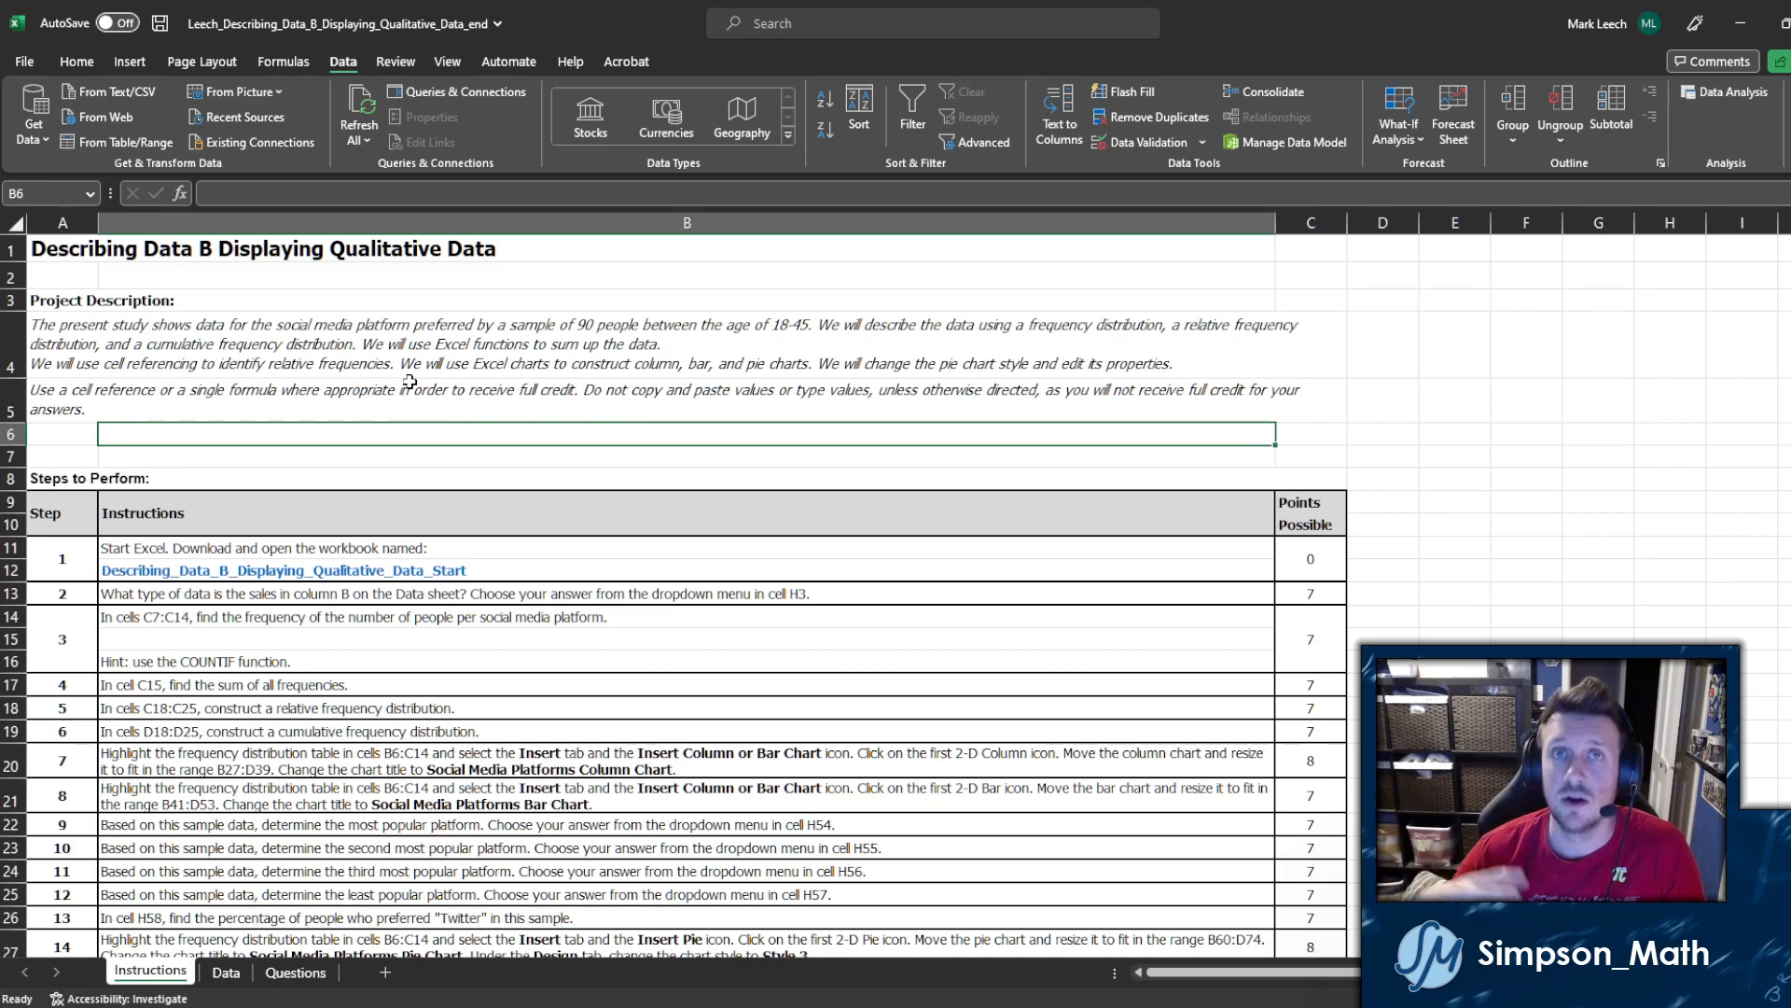
Step: Examine the social media platforms in column B of the Data sheet for the data-type question on the Questions sheet
click(225, 972)
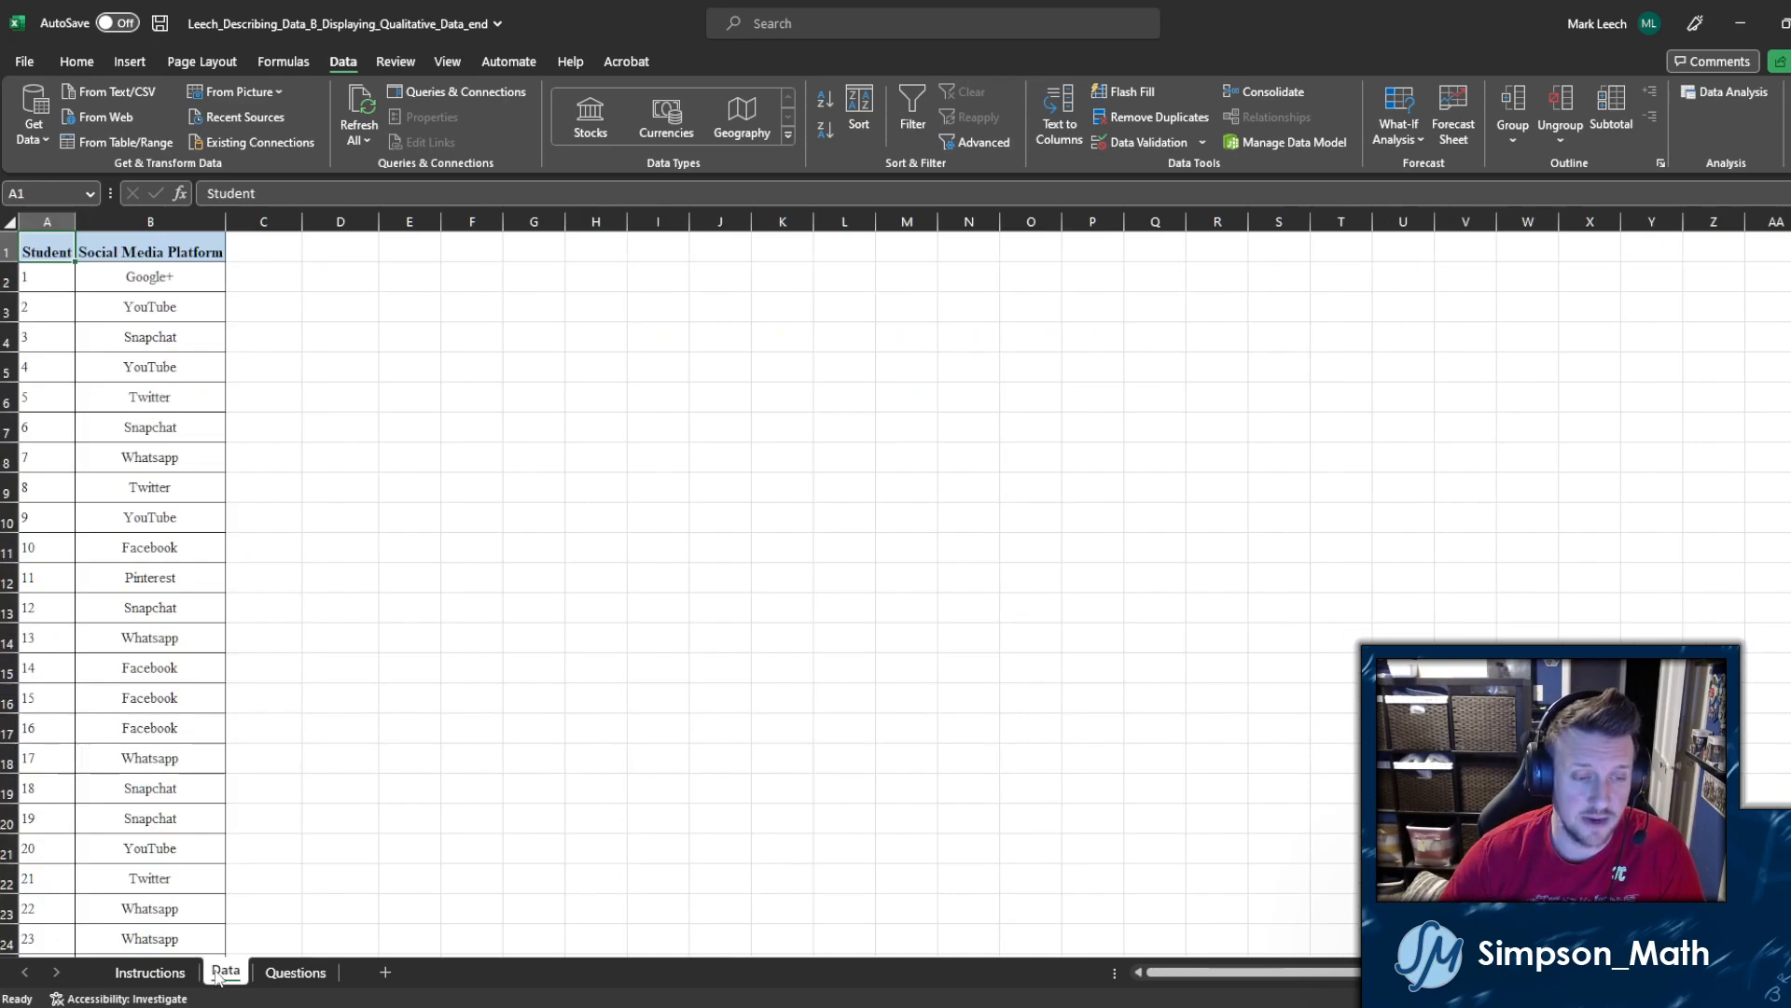
click(295, 973)
click(289, 447)
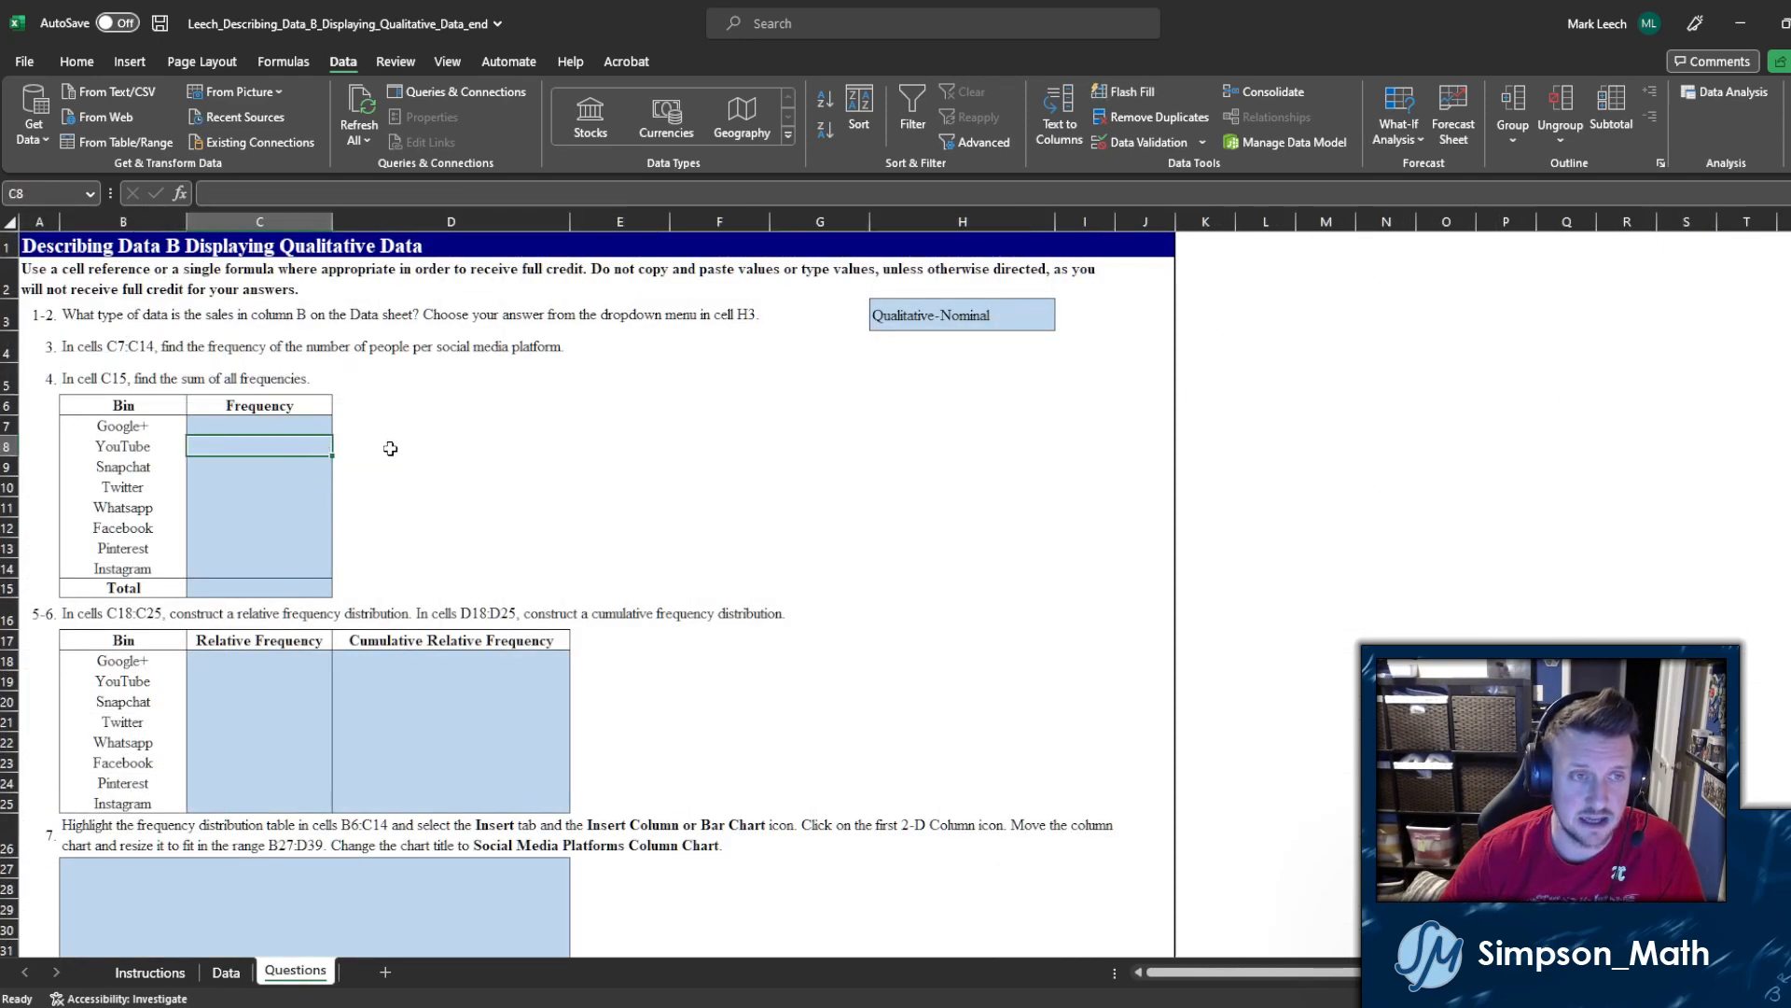
click(410, 446)
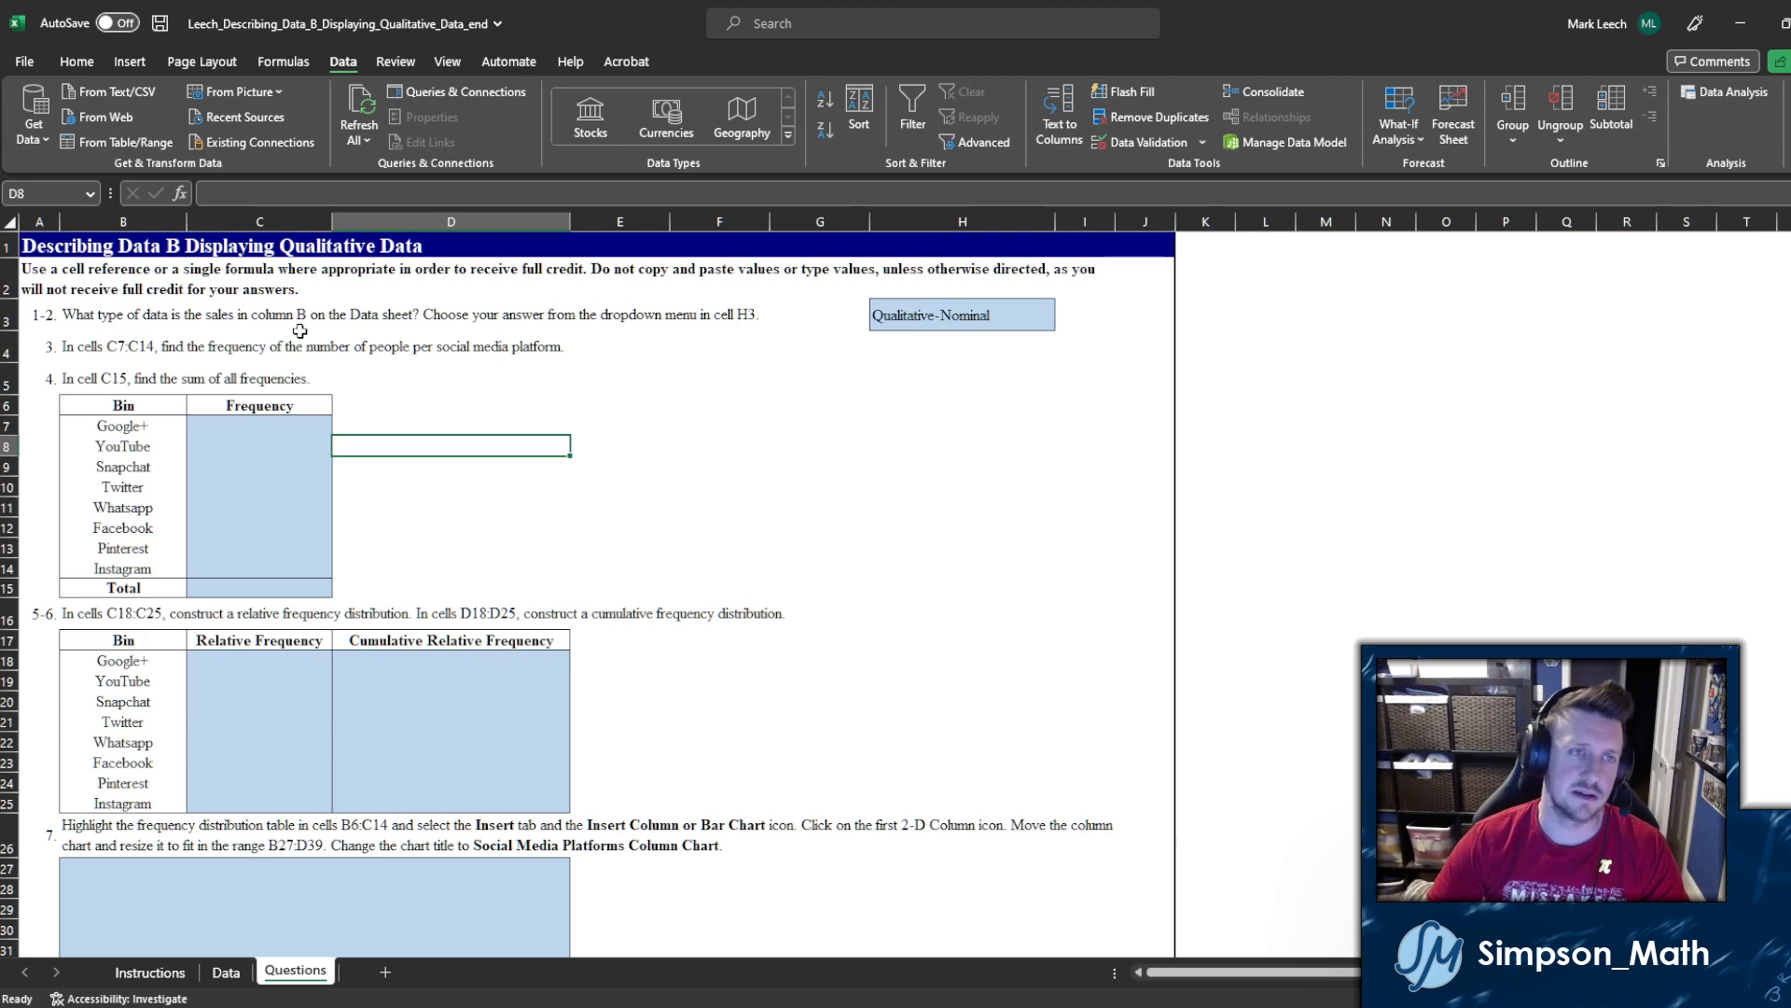
click(228, 975)
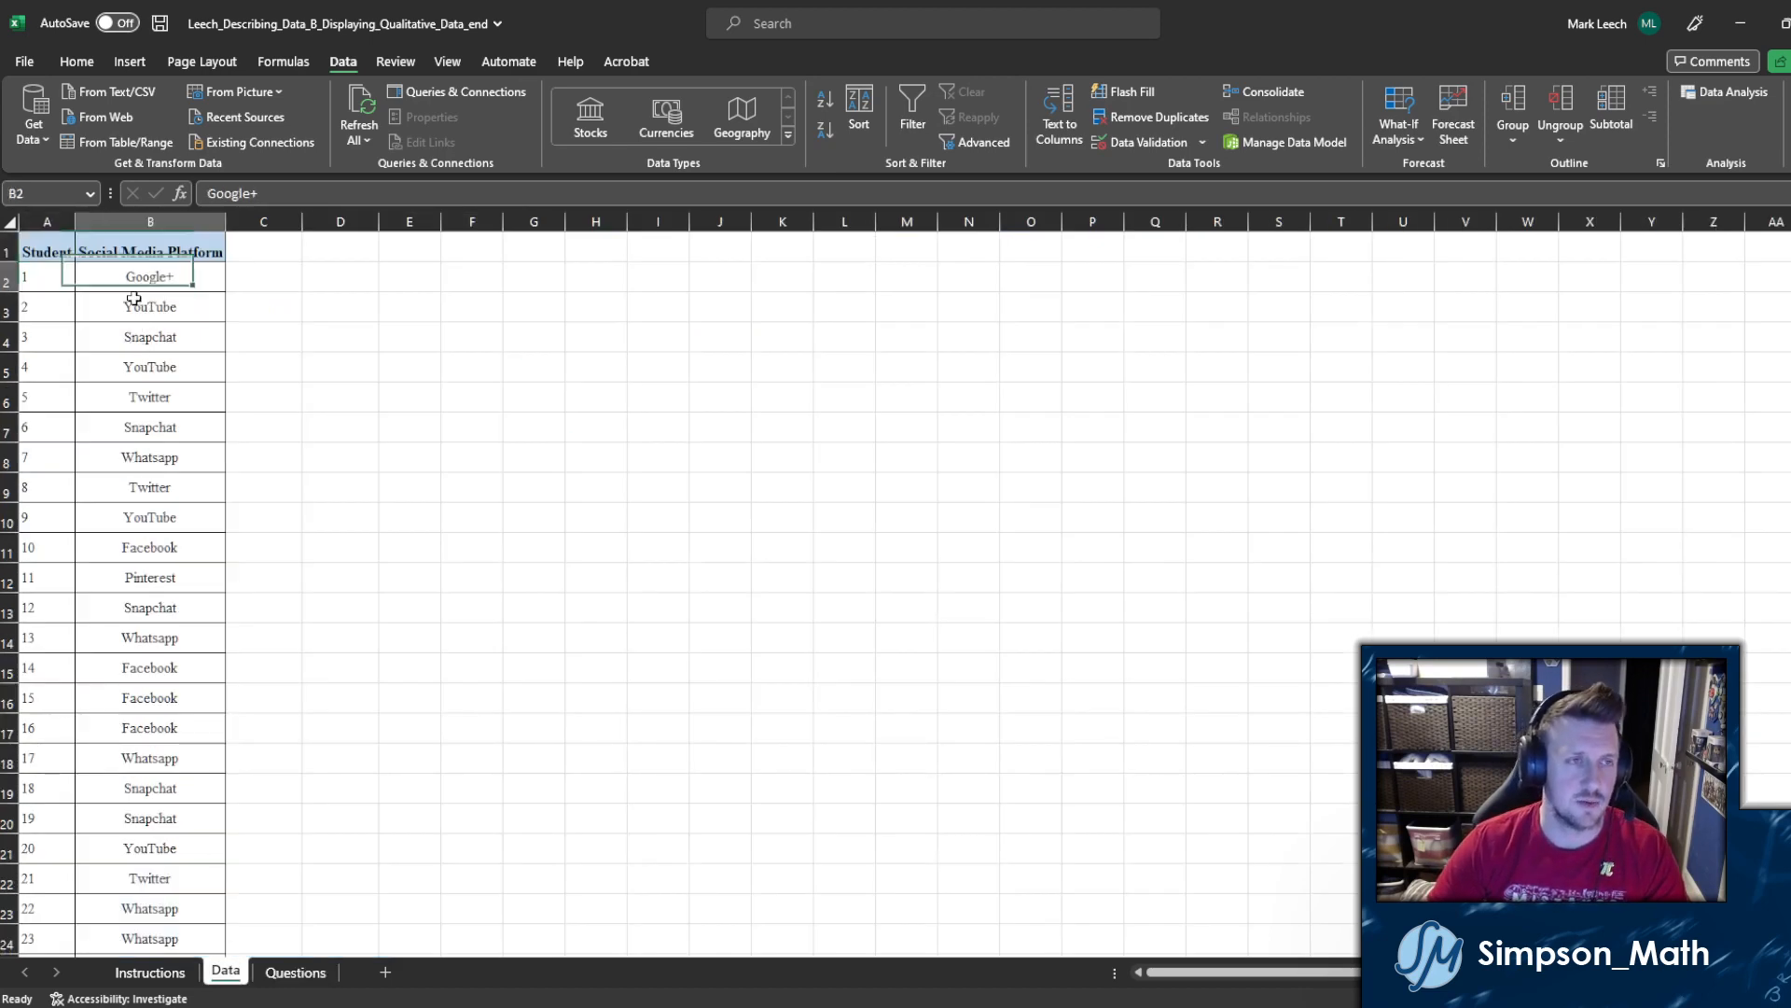
drag(133, 281, 155, 645)
click(247, 631)
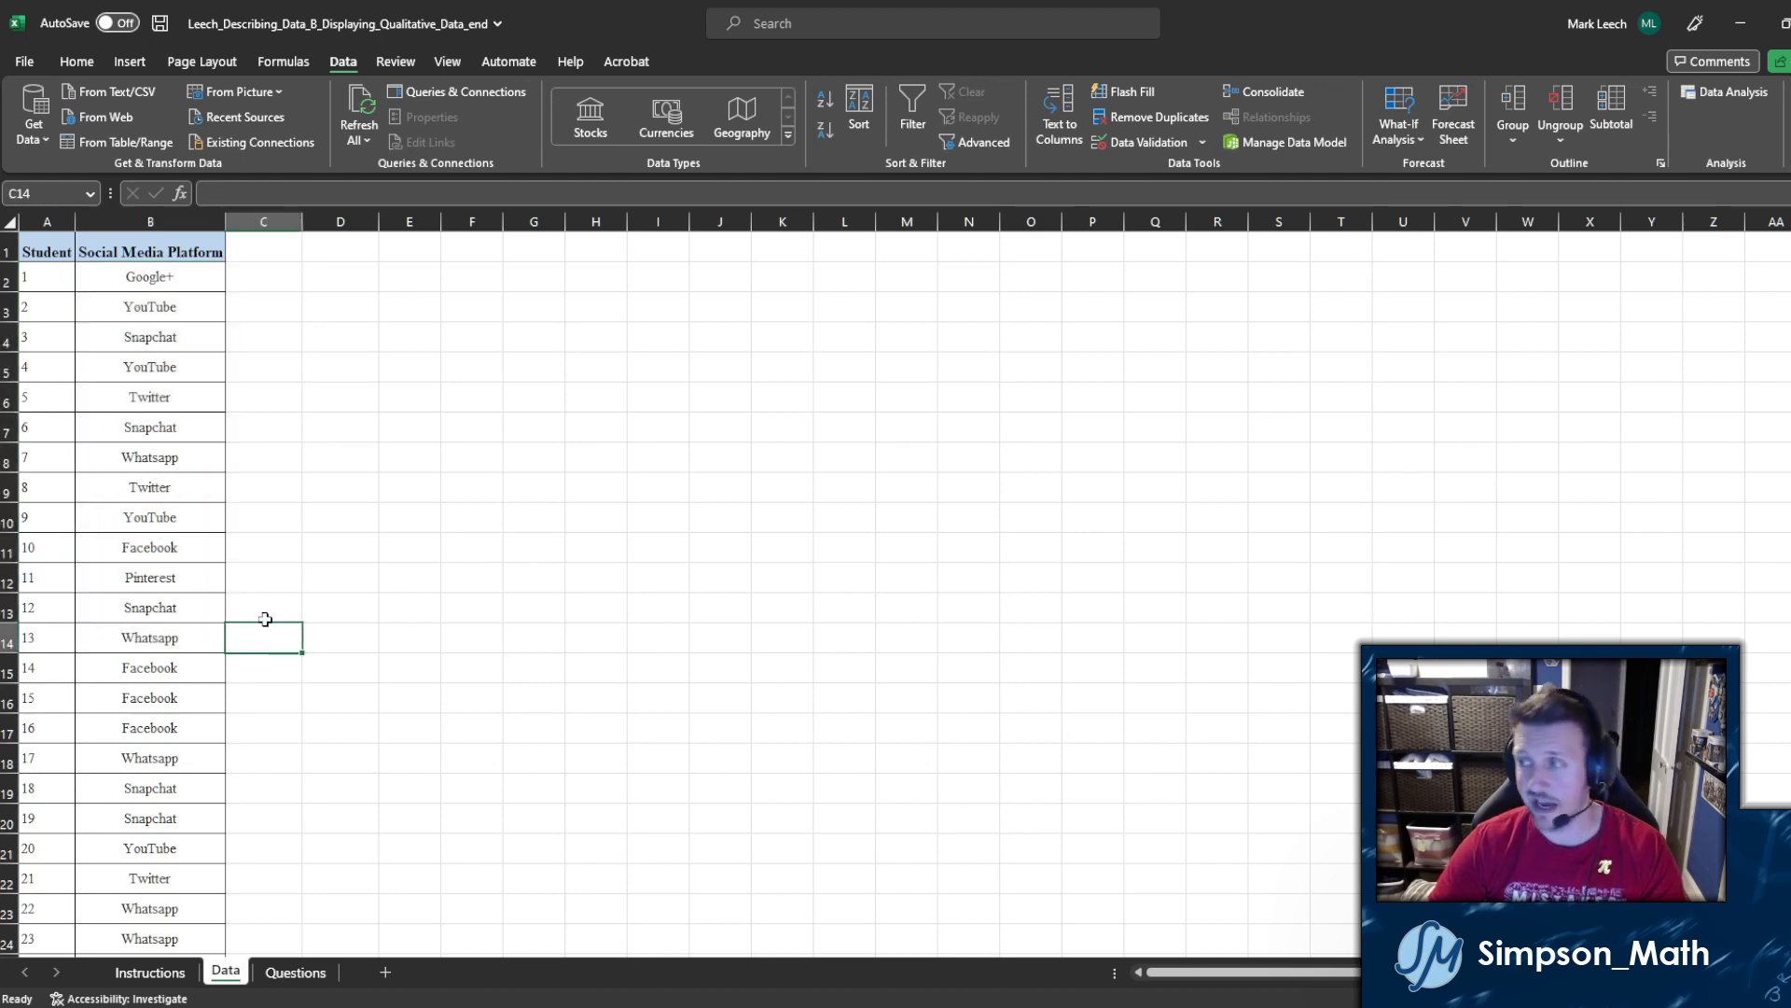
click(292, 975)
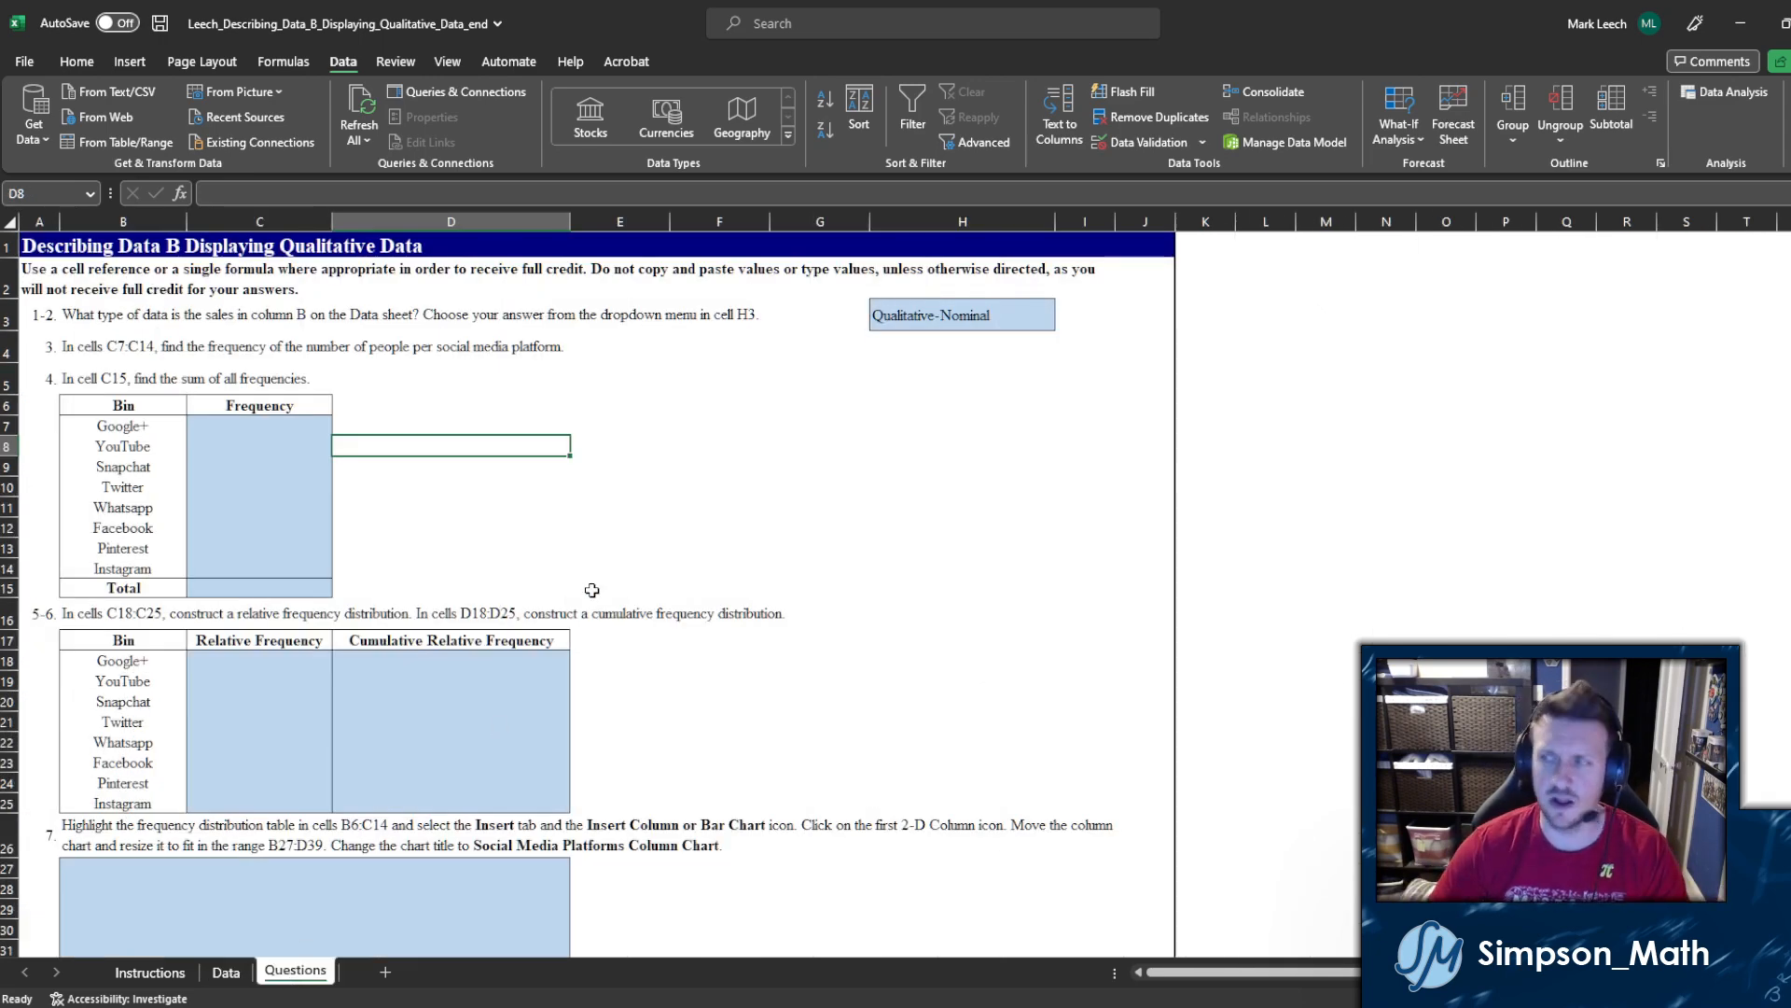
Step: Choose Qualitative-Nominal as the data type in cell H3 and check it against the platform data on the Data sheet
click(925, 323)
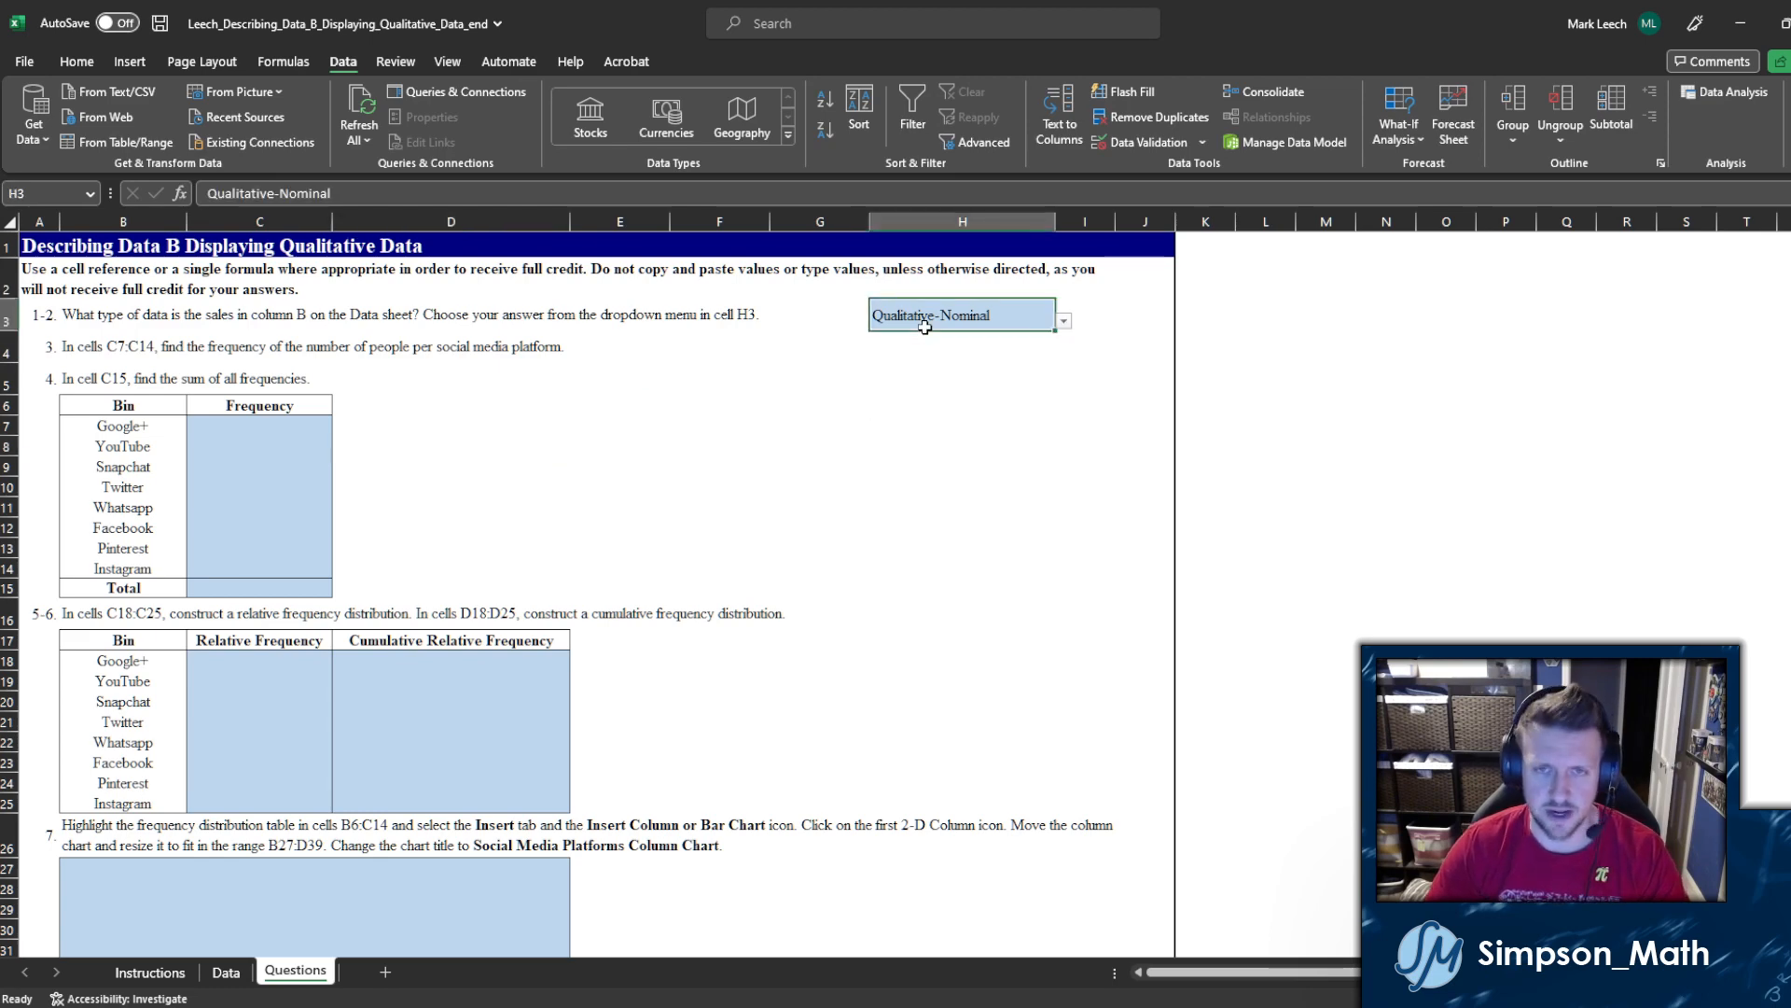
click(1067, 322)
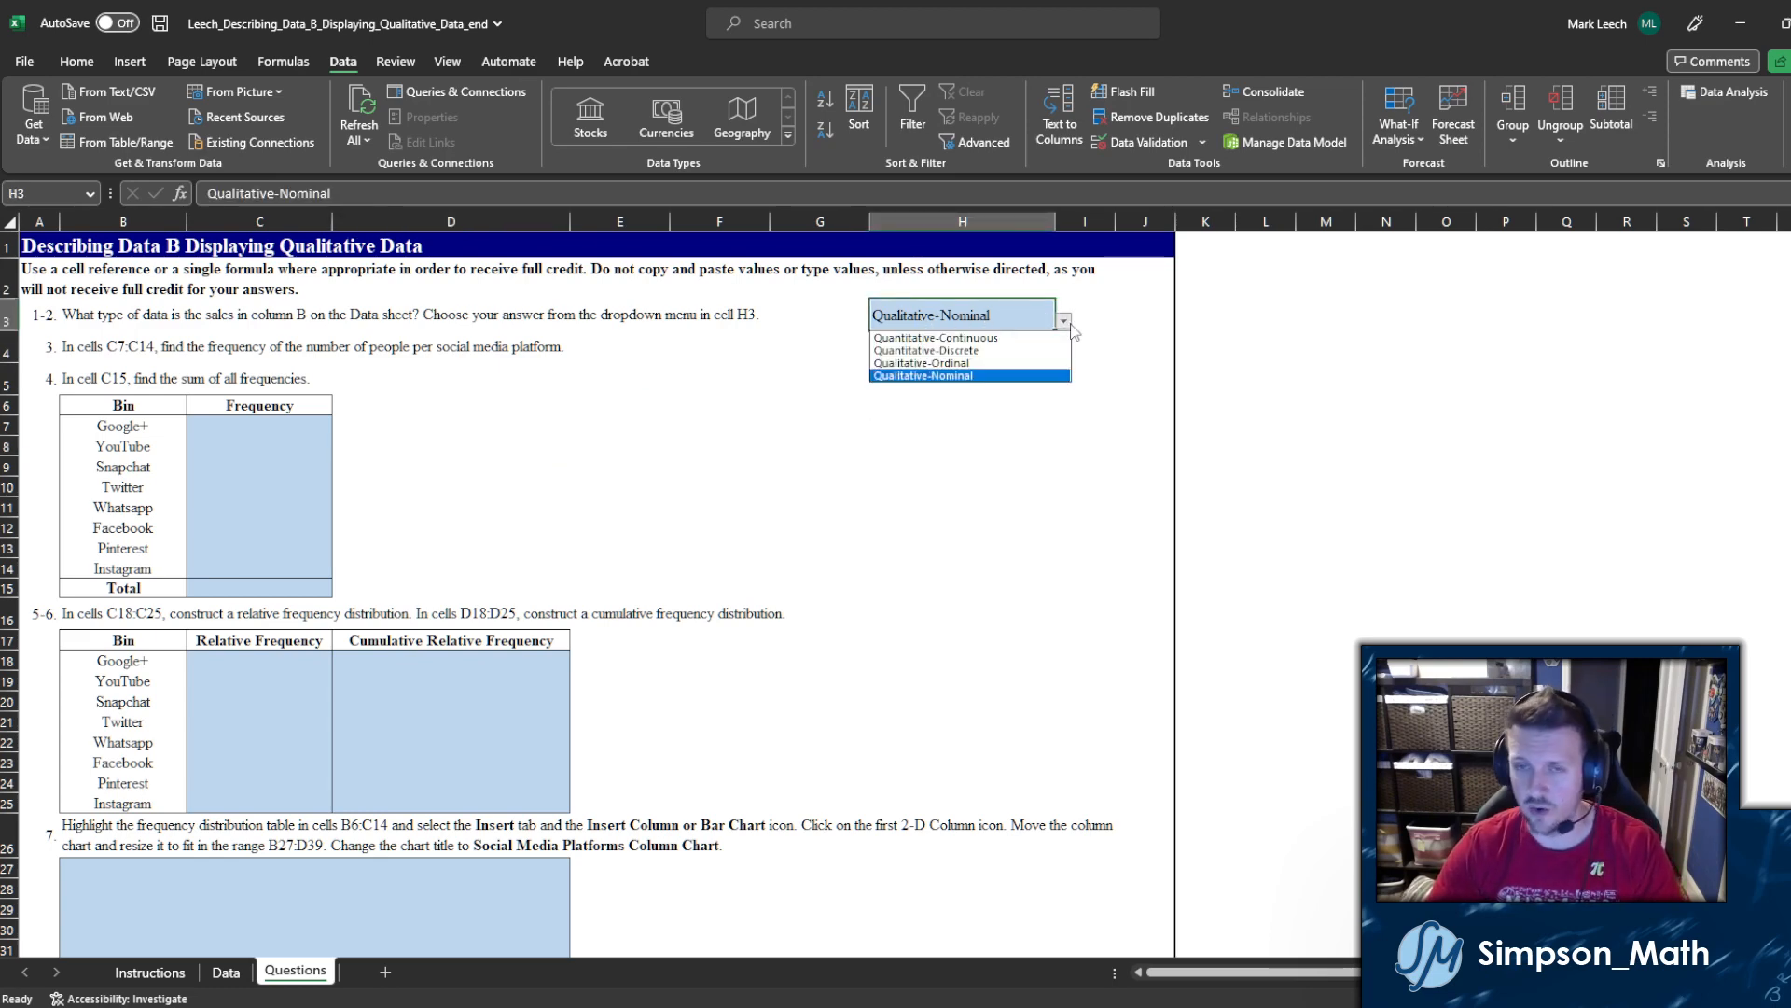
click(1016, 376)
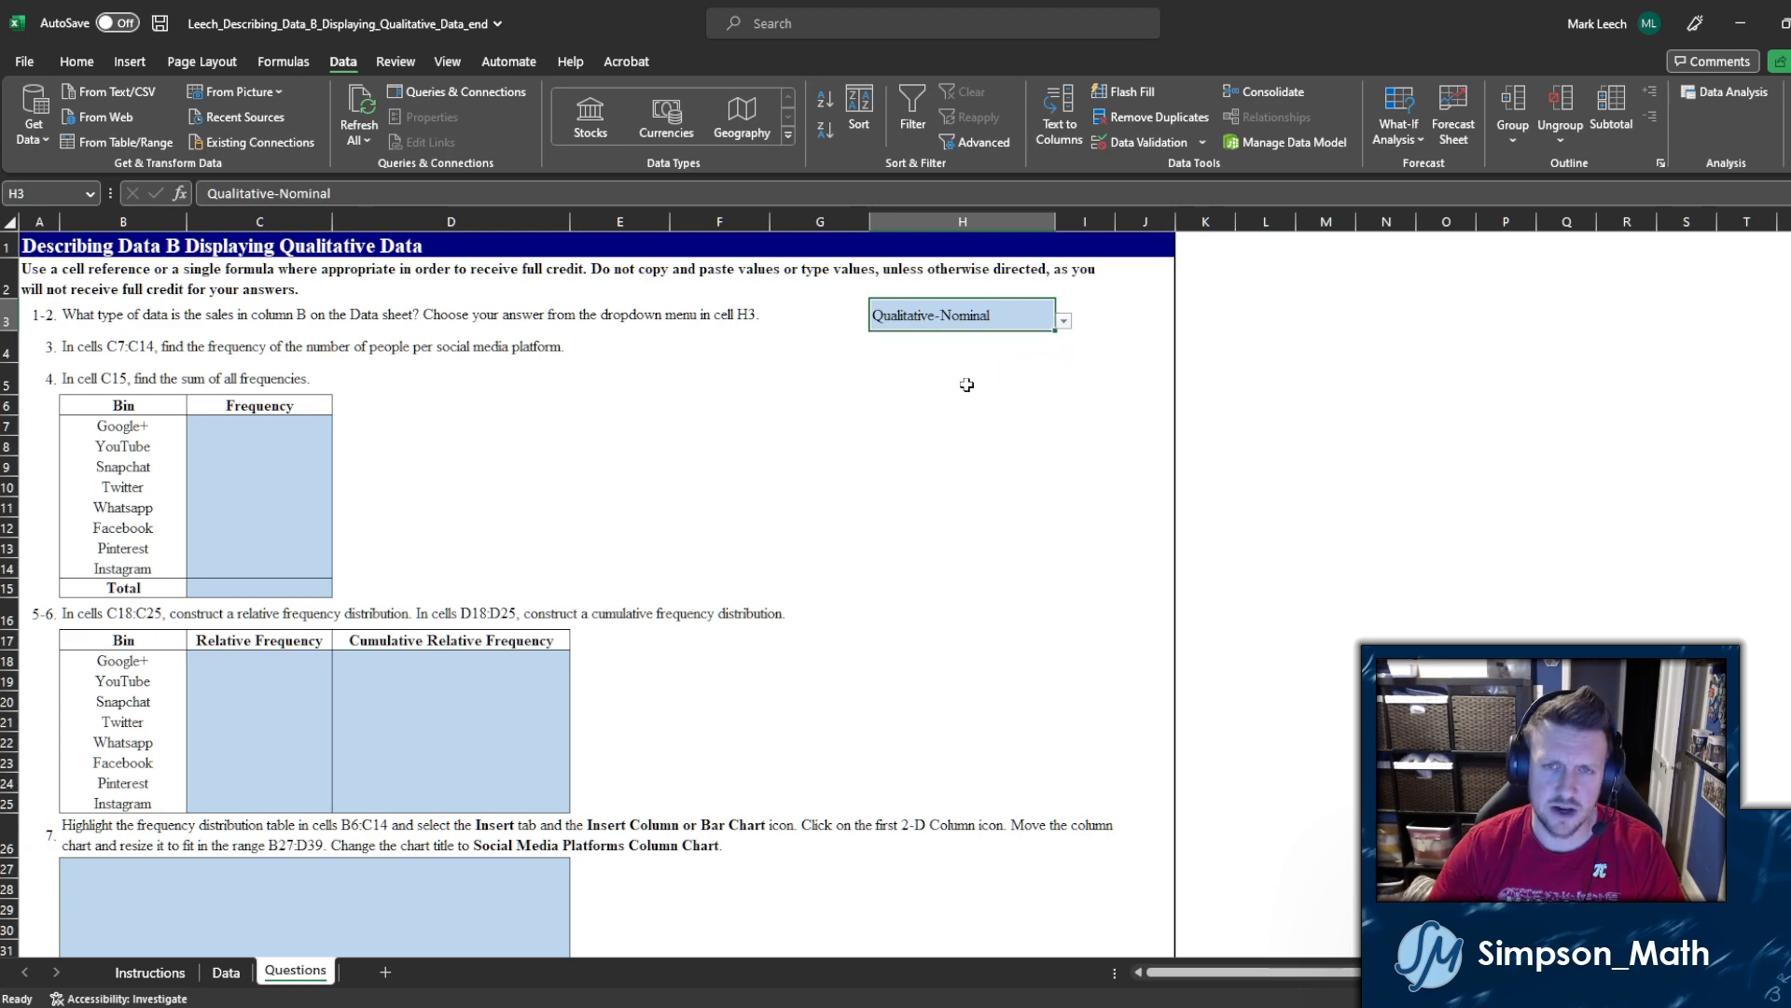
click(226, 971)
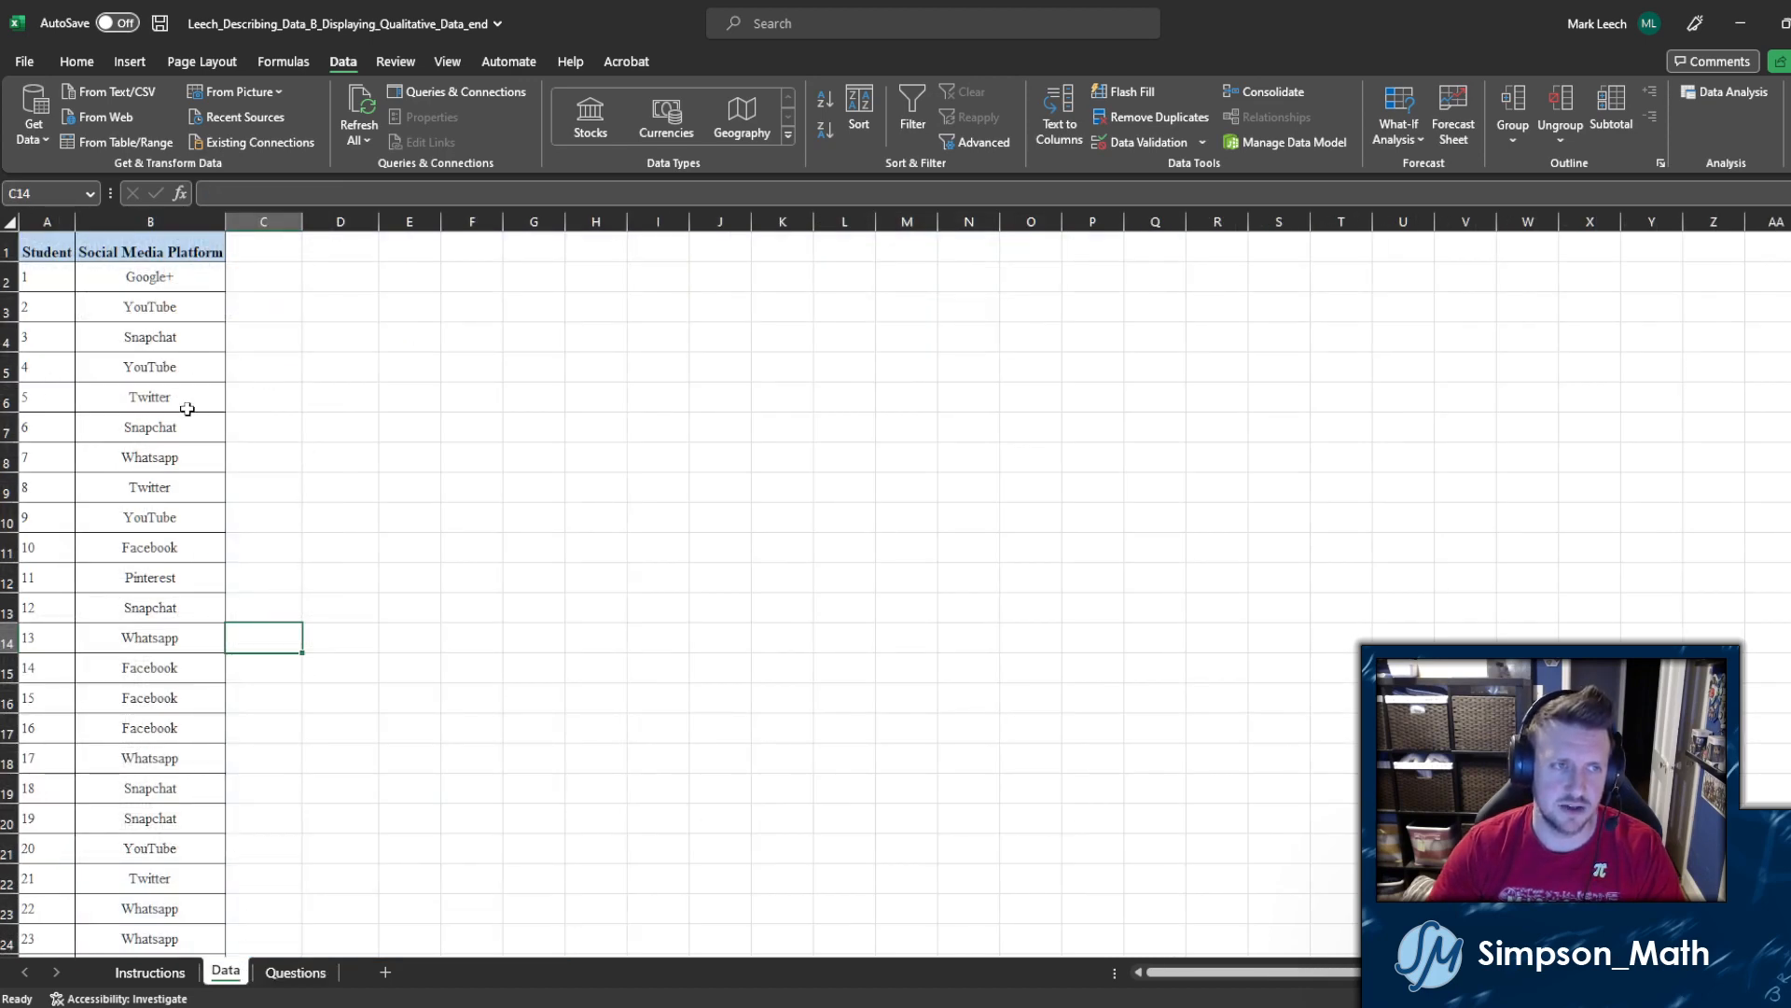
click(296, 972)
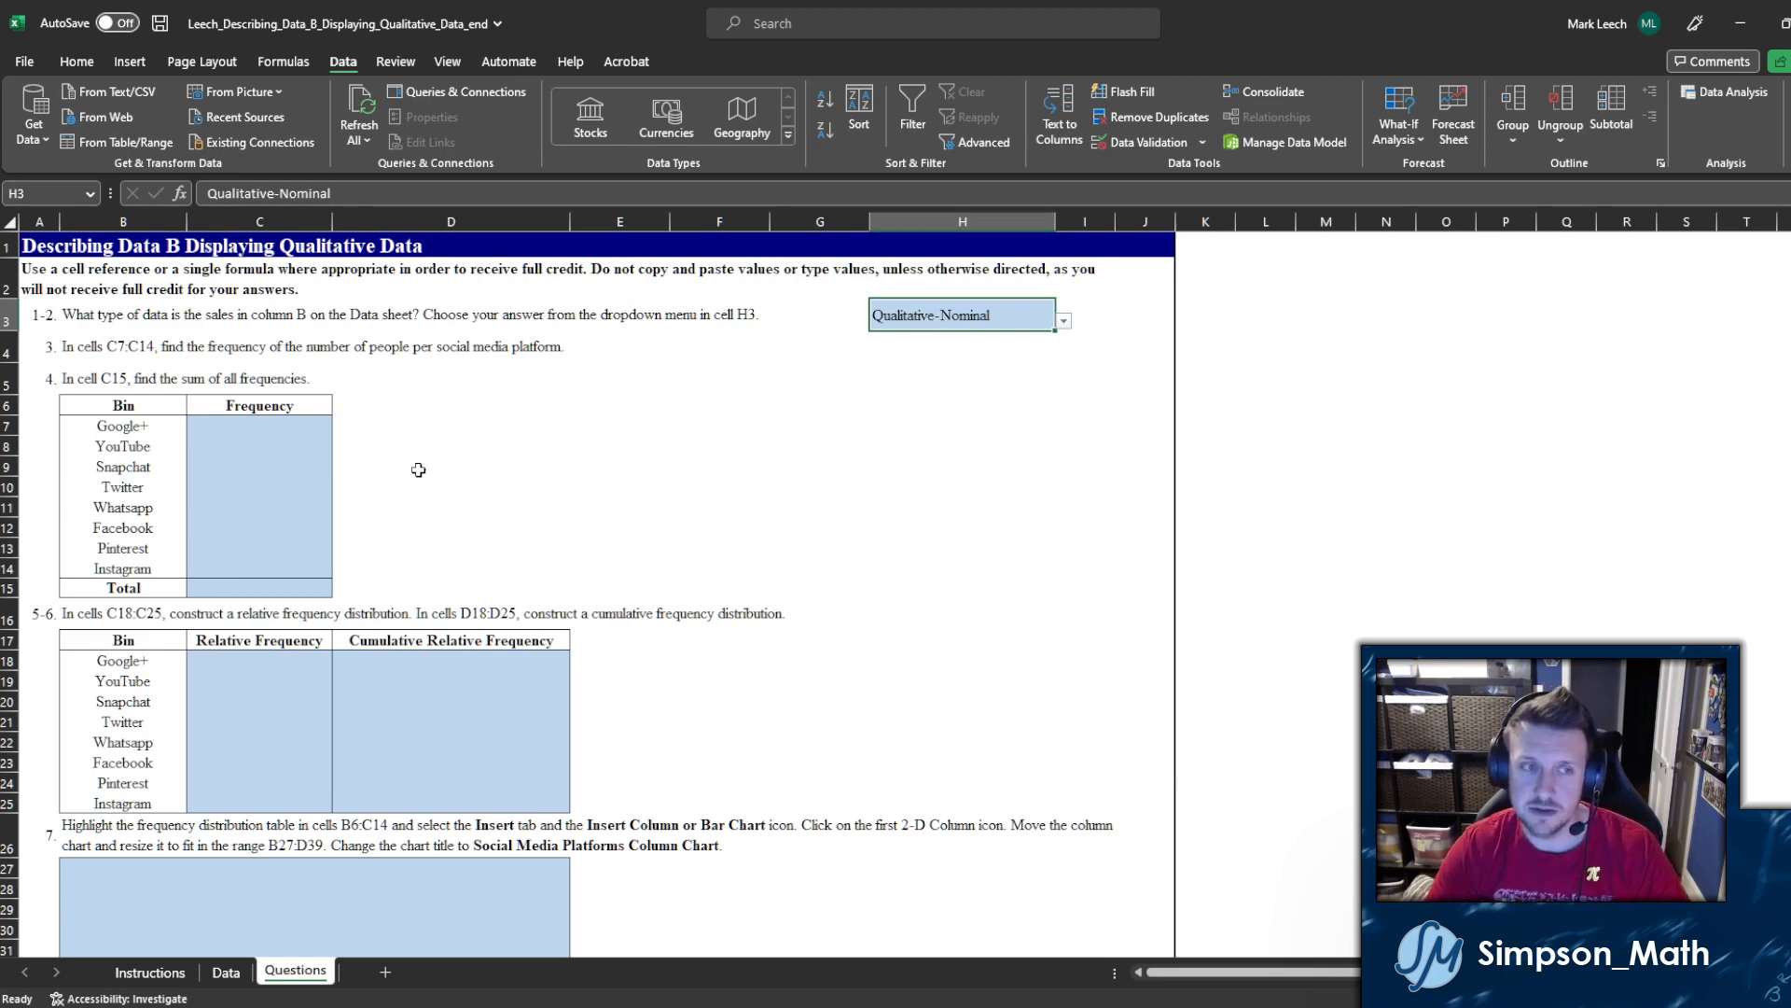
Step: Examine the relative and cumulative relative frequency table in B17:D25 of the Questions sheet, including its platform bins
scroll(419, 471, down, 1)
drag(168, 597, 502, 745)
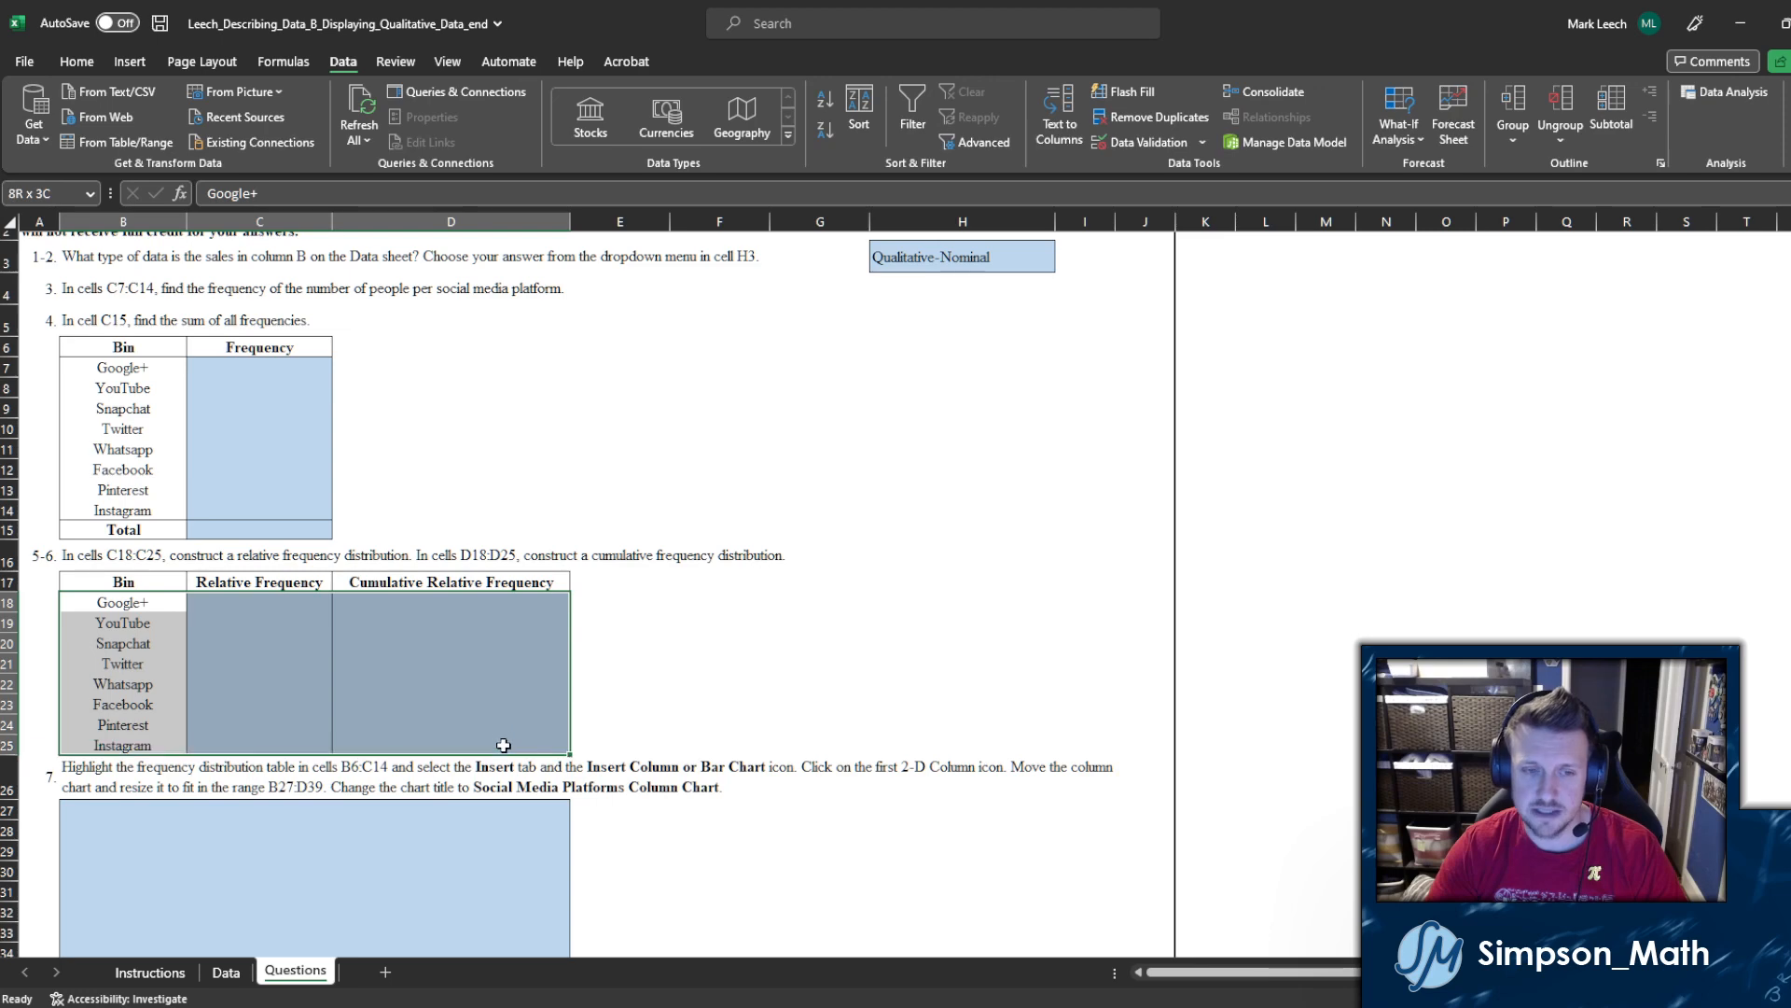
click(690, 682)
drag(499, 578, 489, 800)
click(455, 596)
click(653, 596)
scroll(530, 608, up, 1)
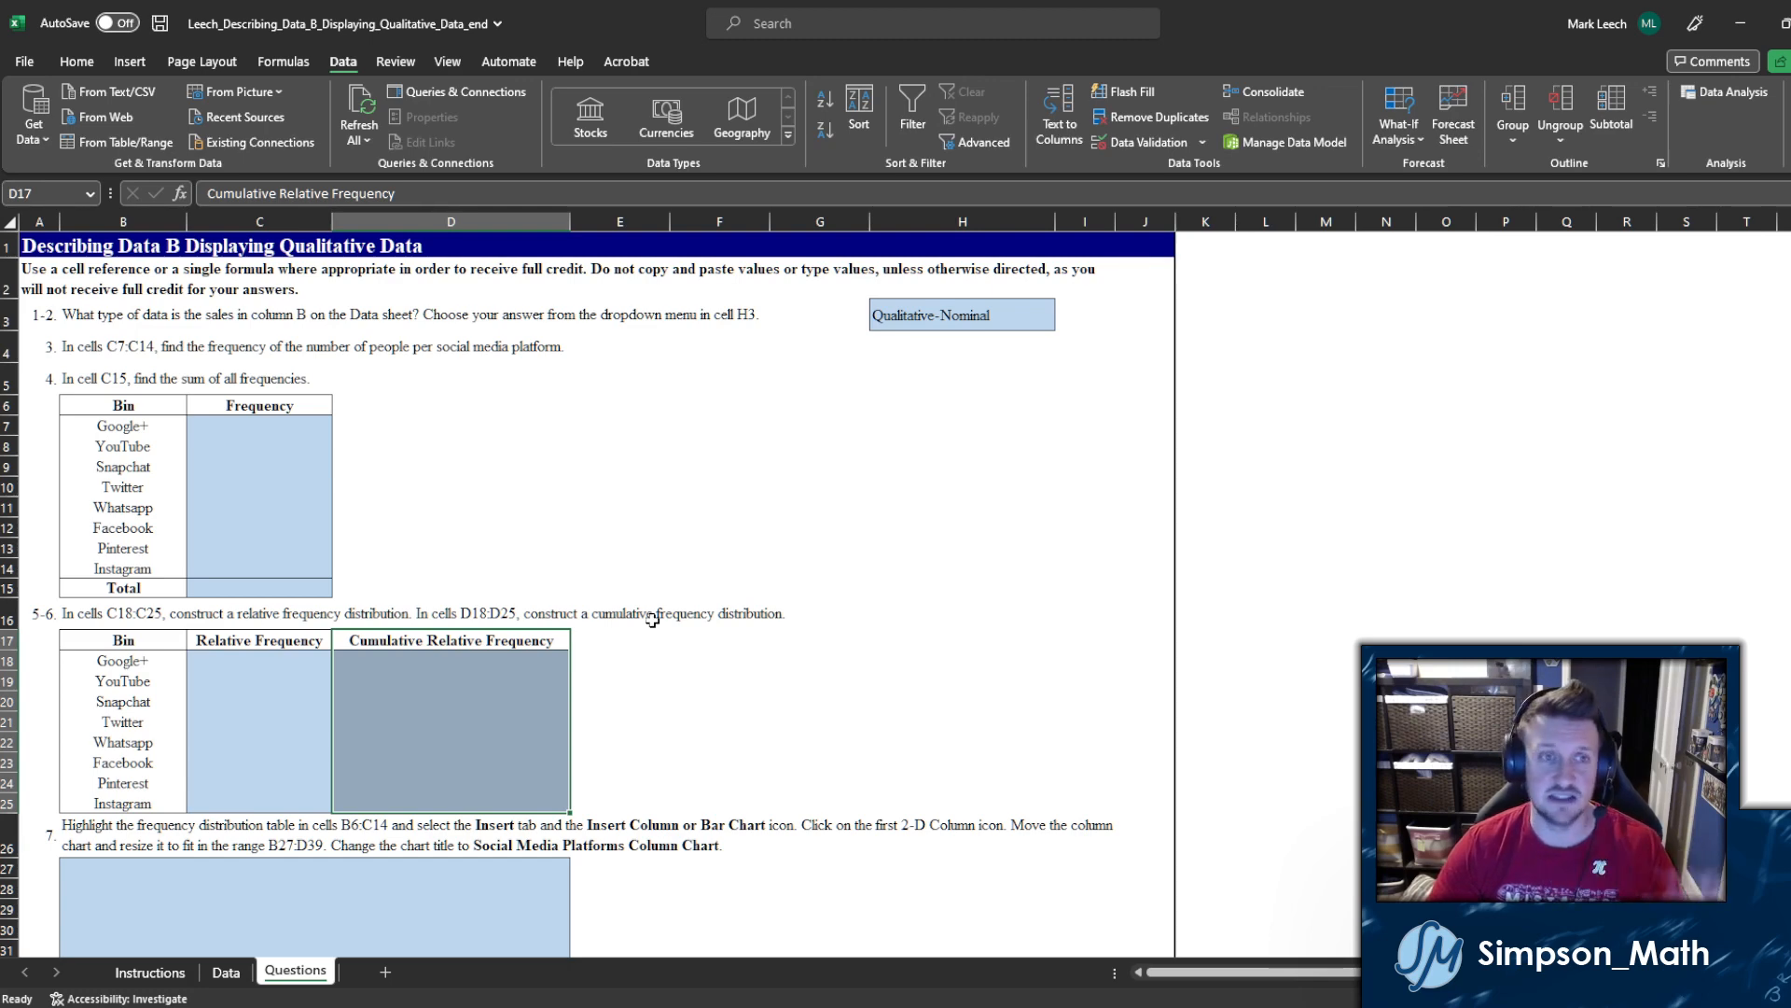
click(837, 388)
drag(140, 662, 135, 808)
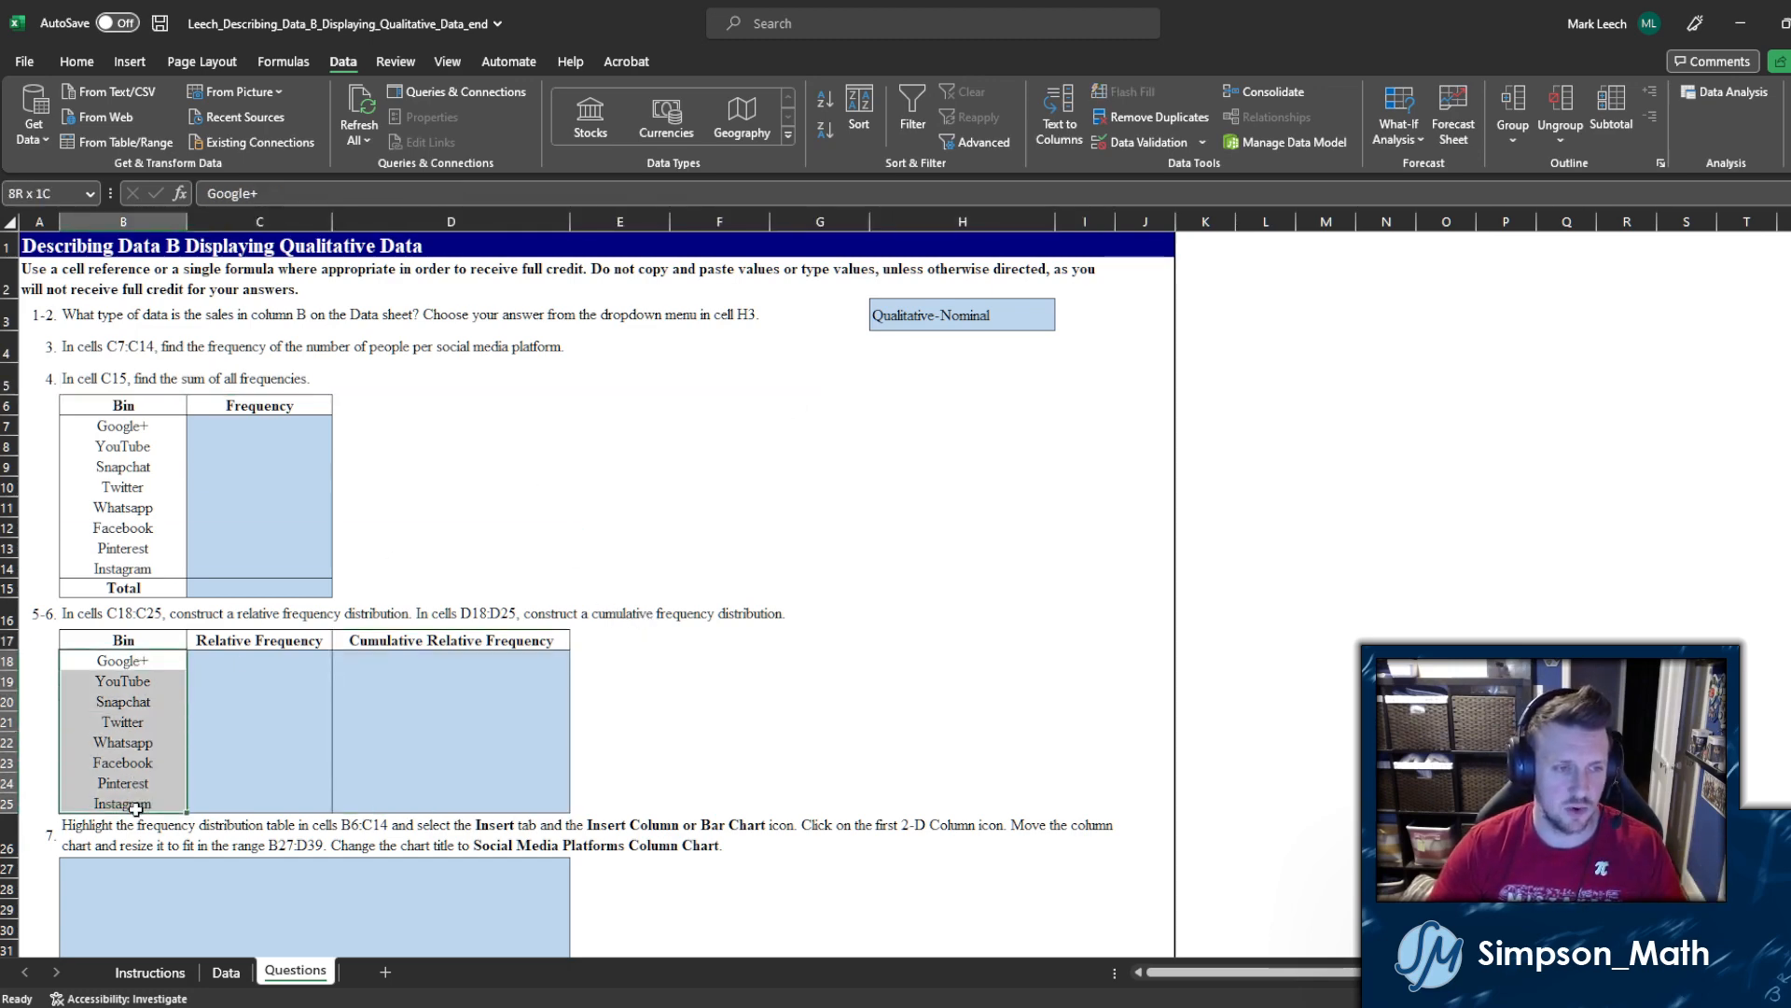
click(483, 526)
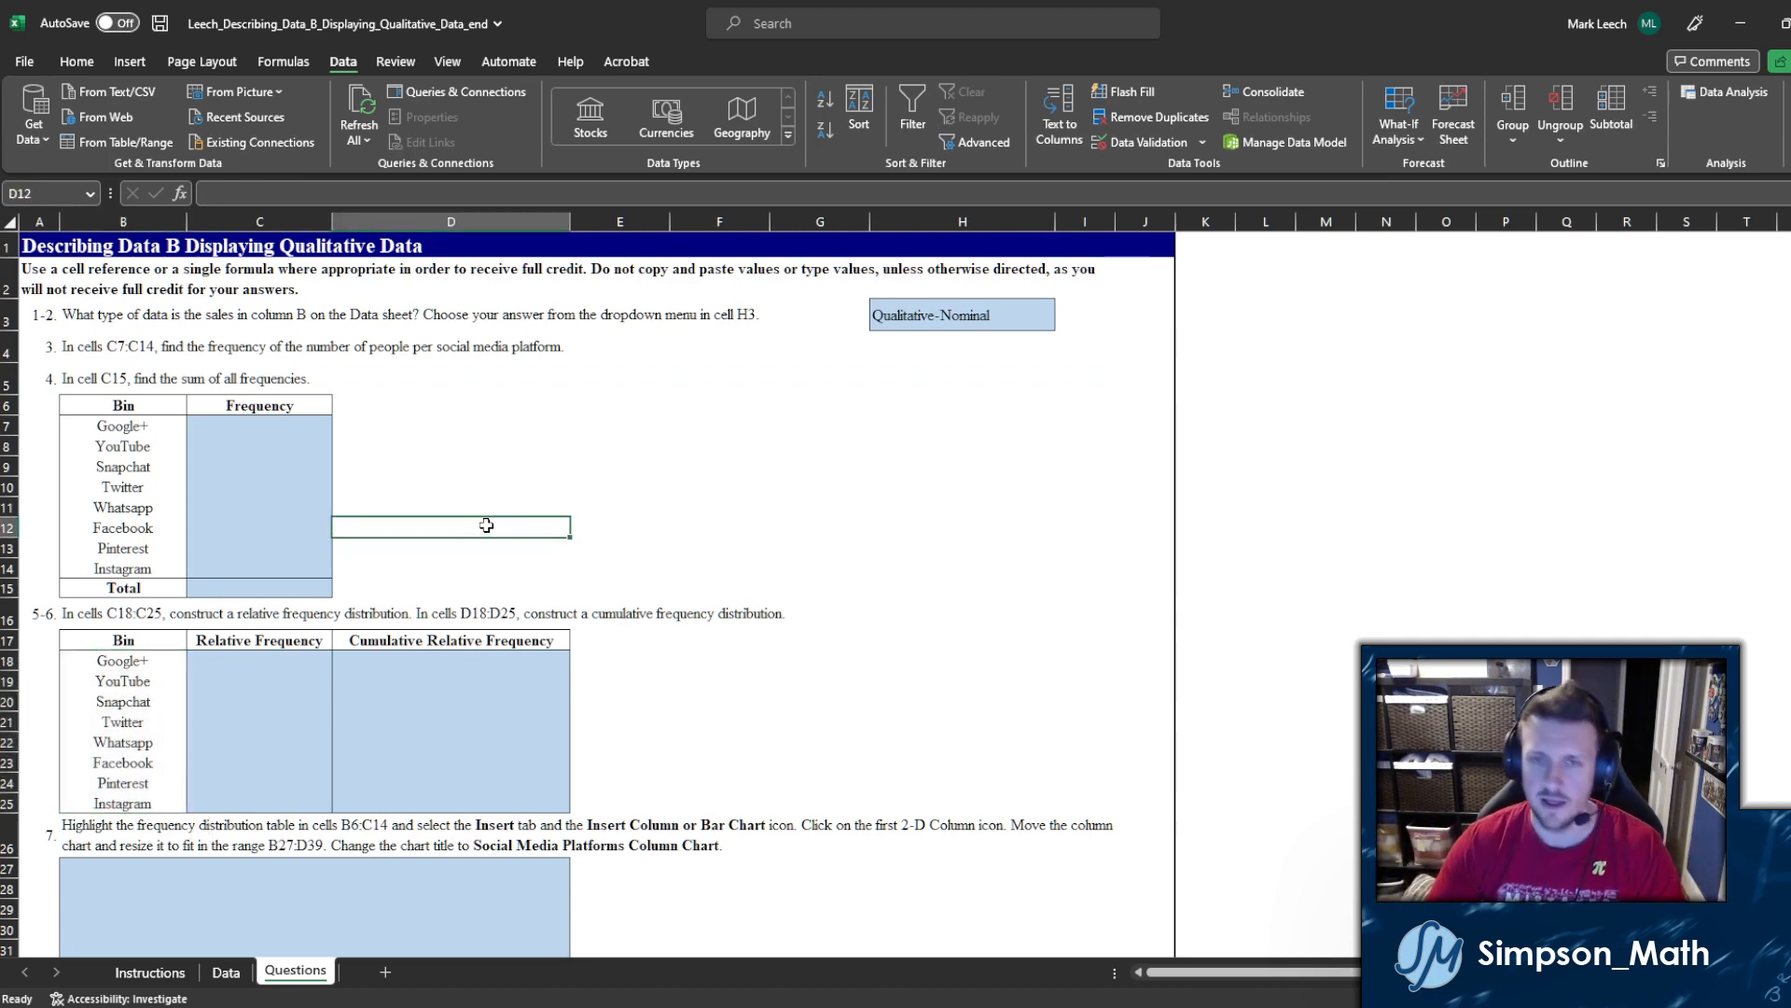
Step: Read the frequency question in cell B4 alongside the Instructions sheet and locate its answer range C7:C14
click(94, 349)
click(150, 972)
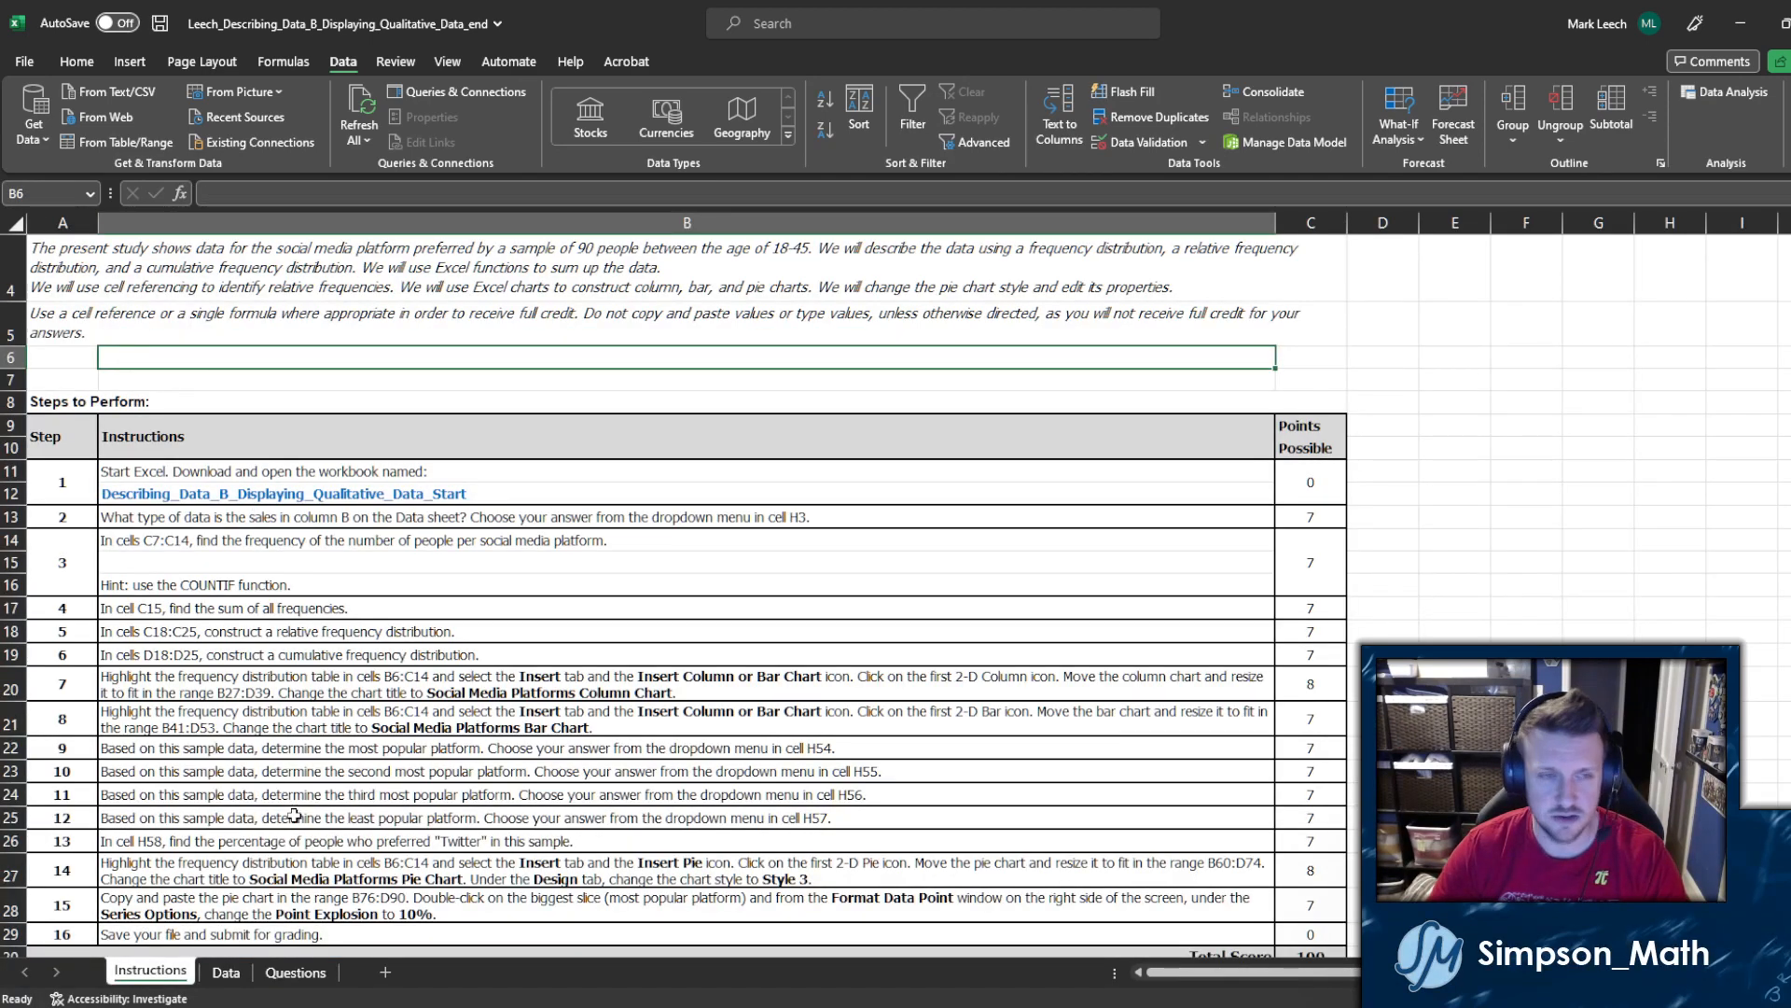
click(295, 972)
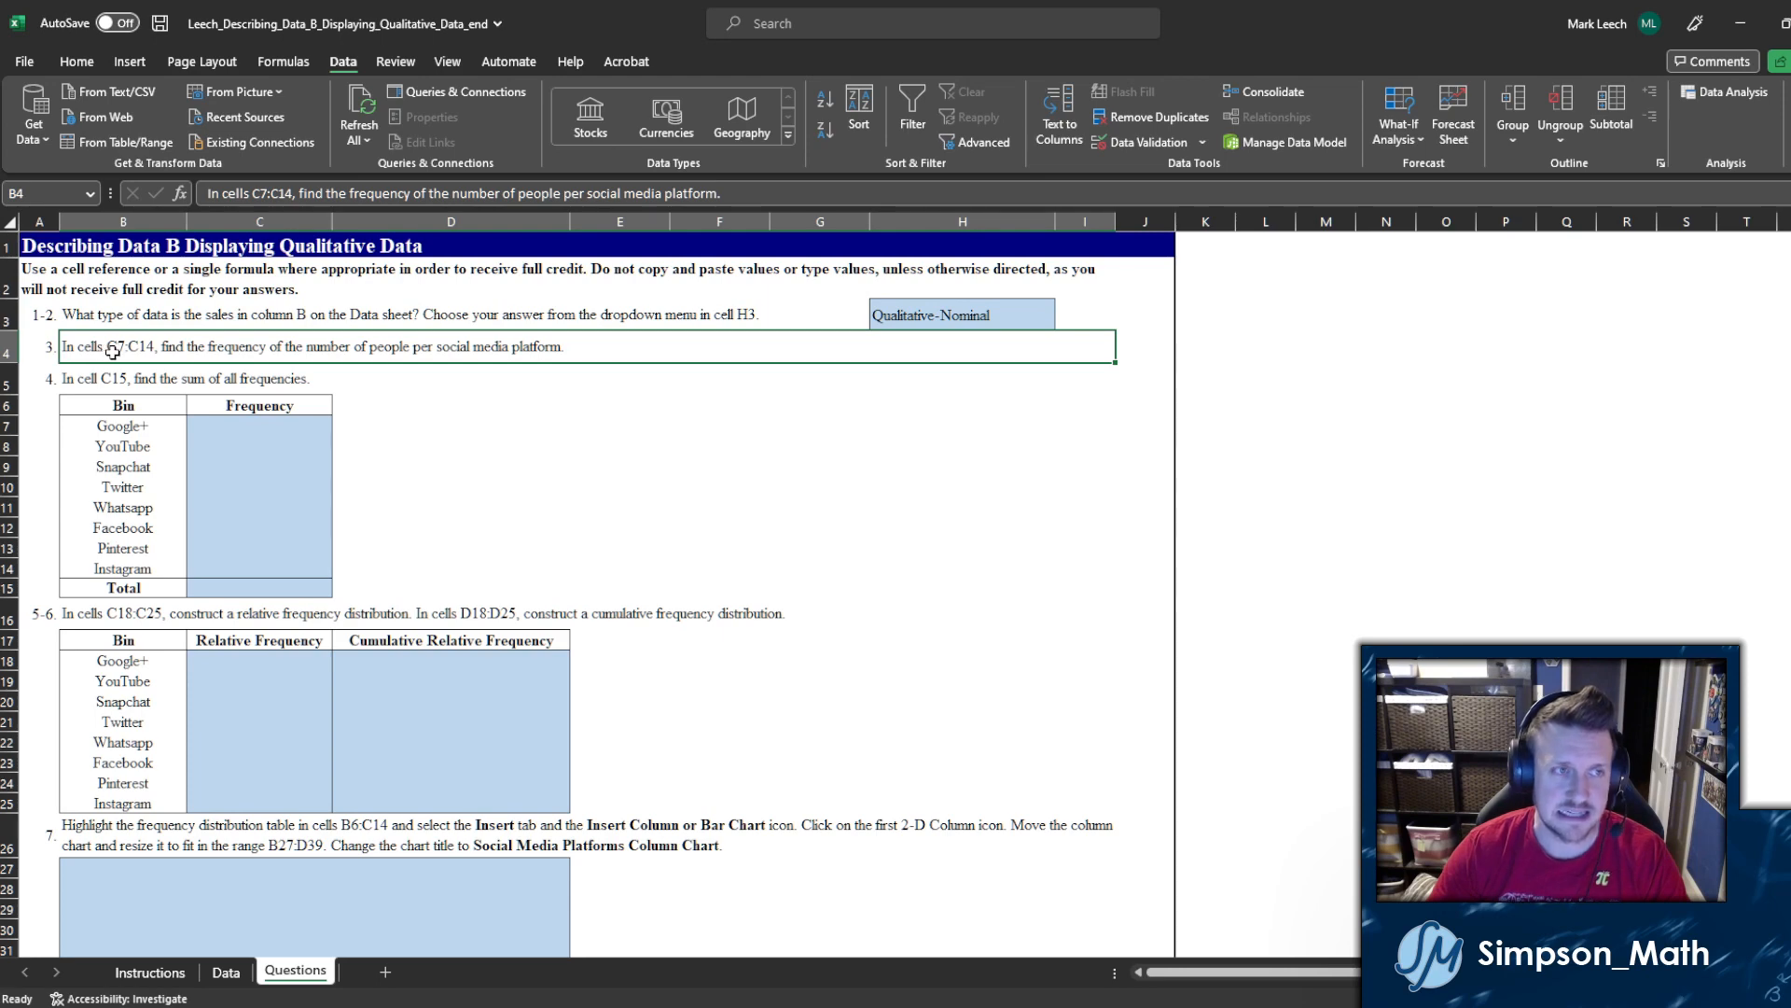
drag(229, 428, 240, 561)
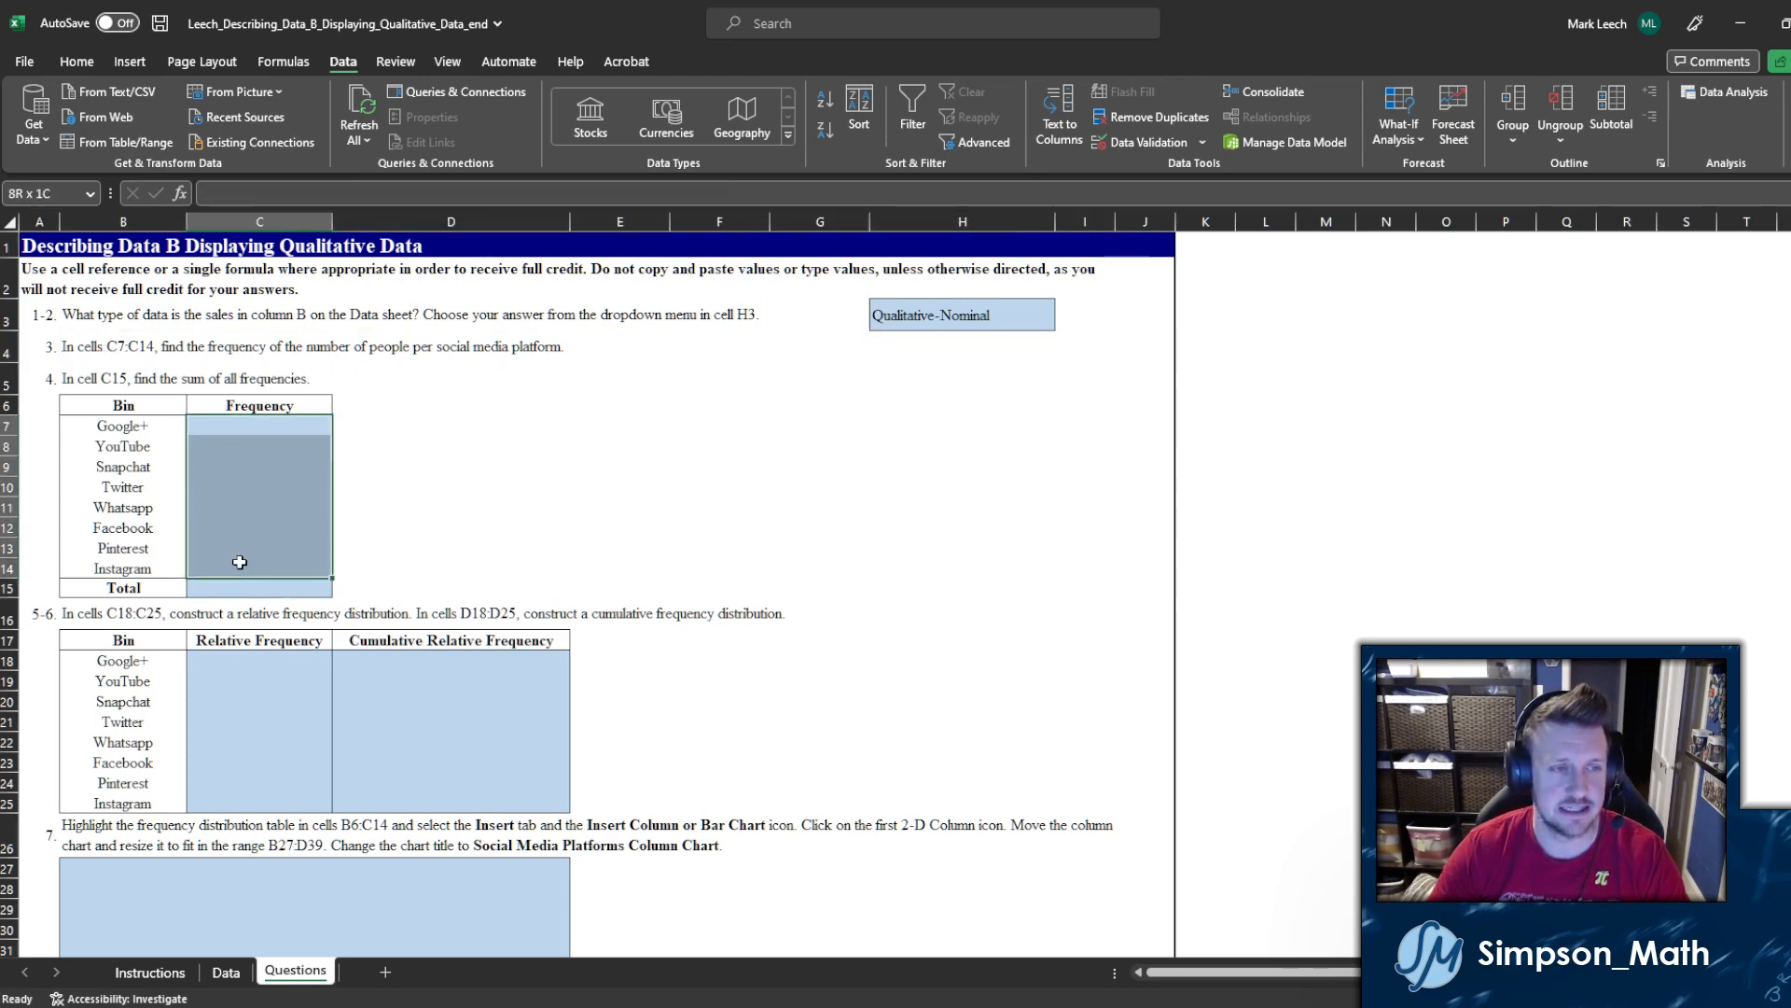
click(403, 473)
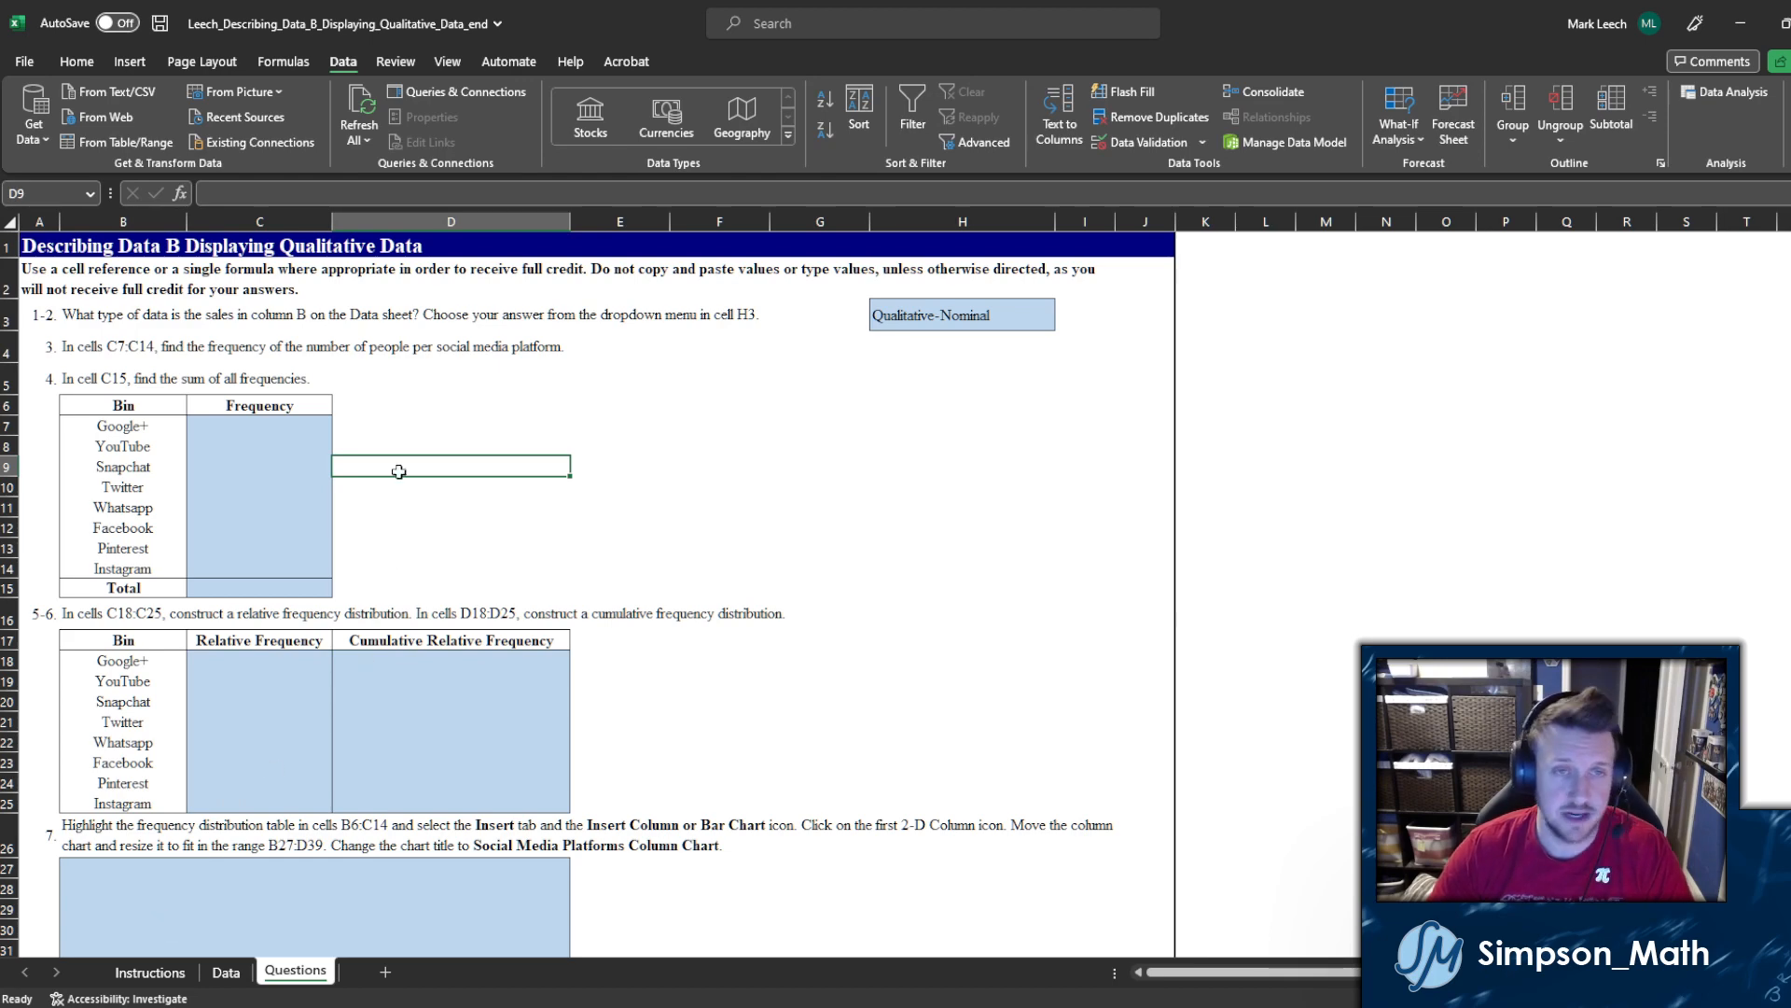
ctrl+scroll(390, 409, up, 1)
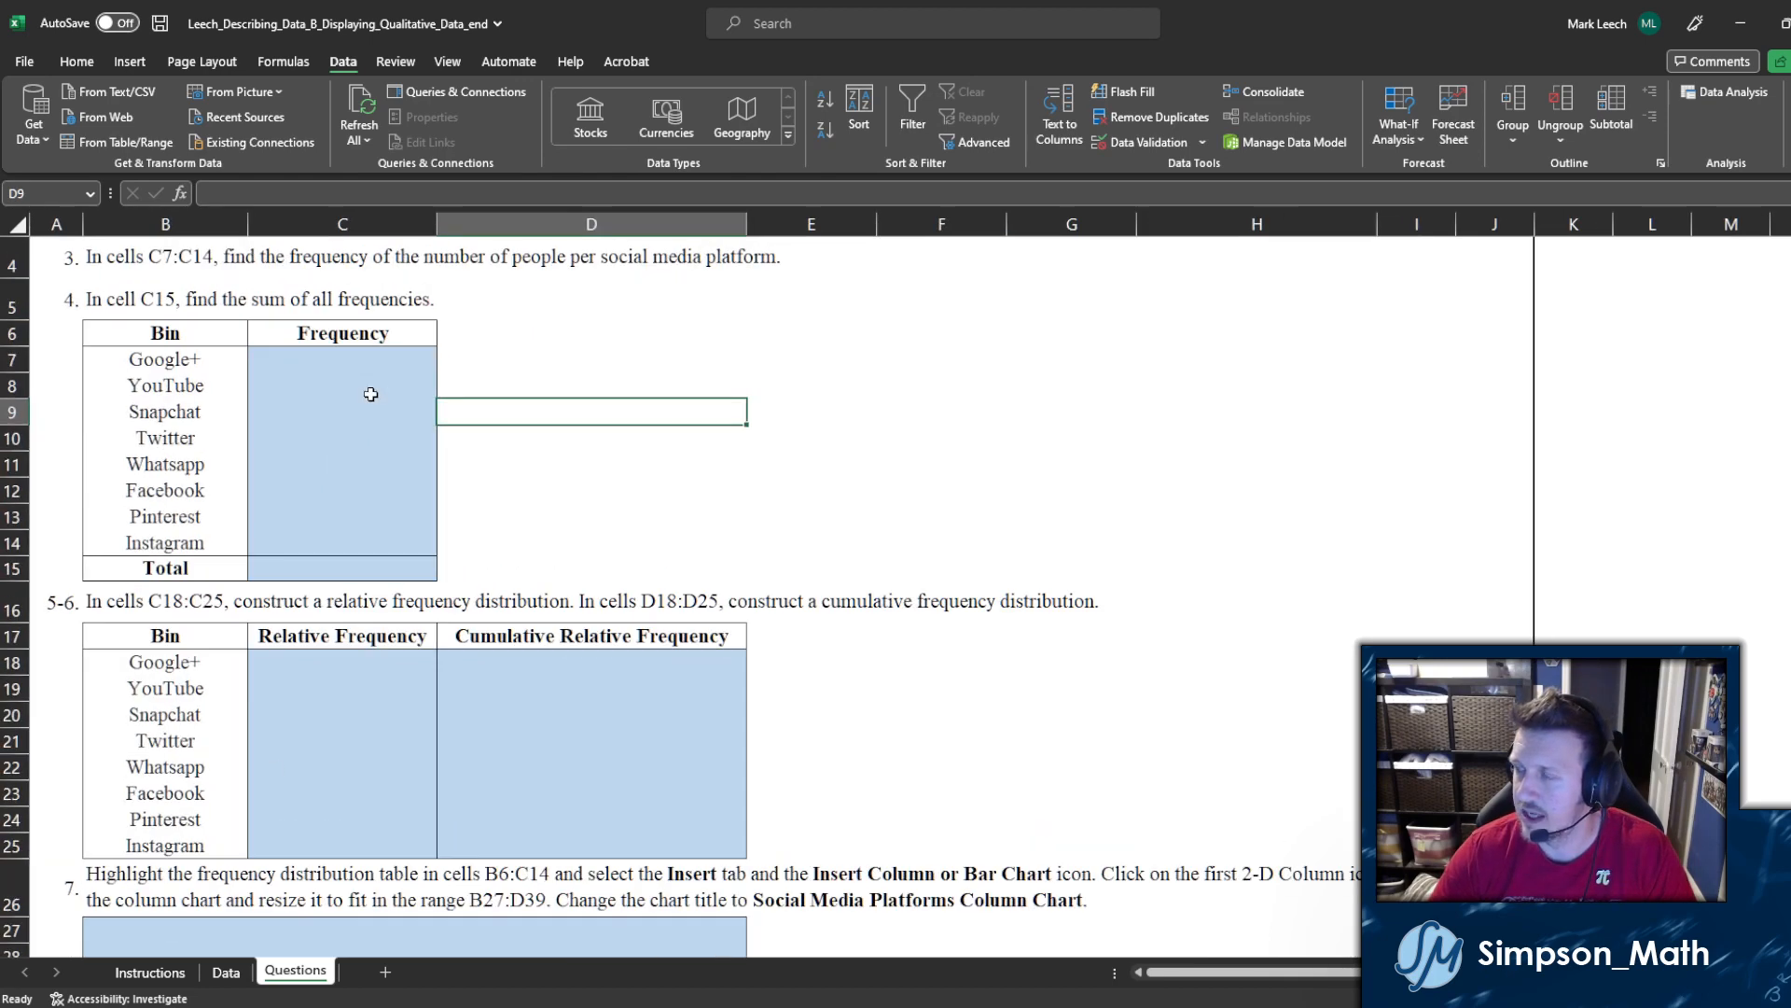
ctrl+scroll(370, 393, up, 1)
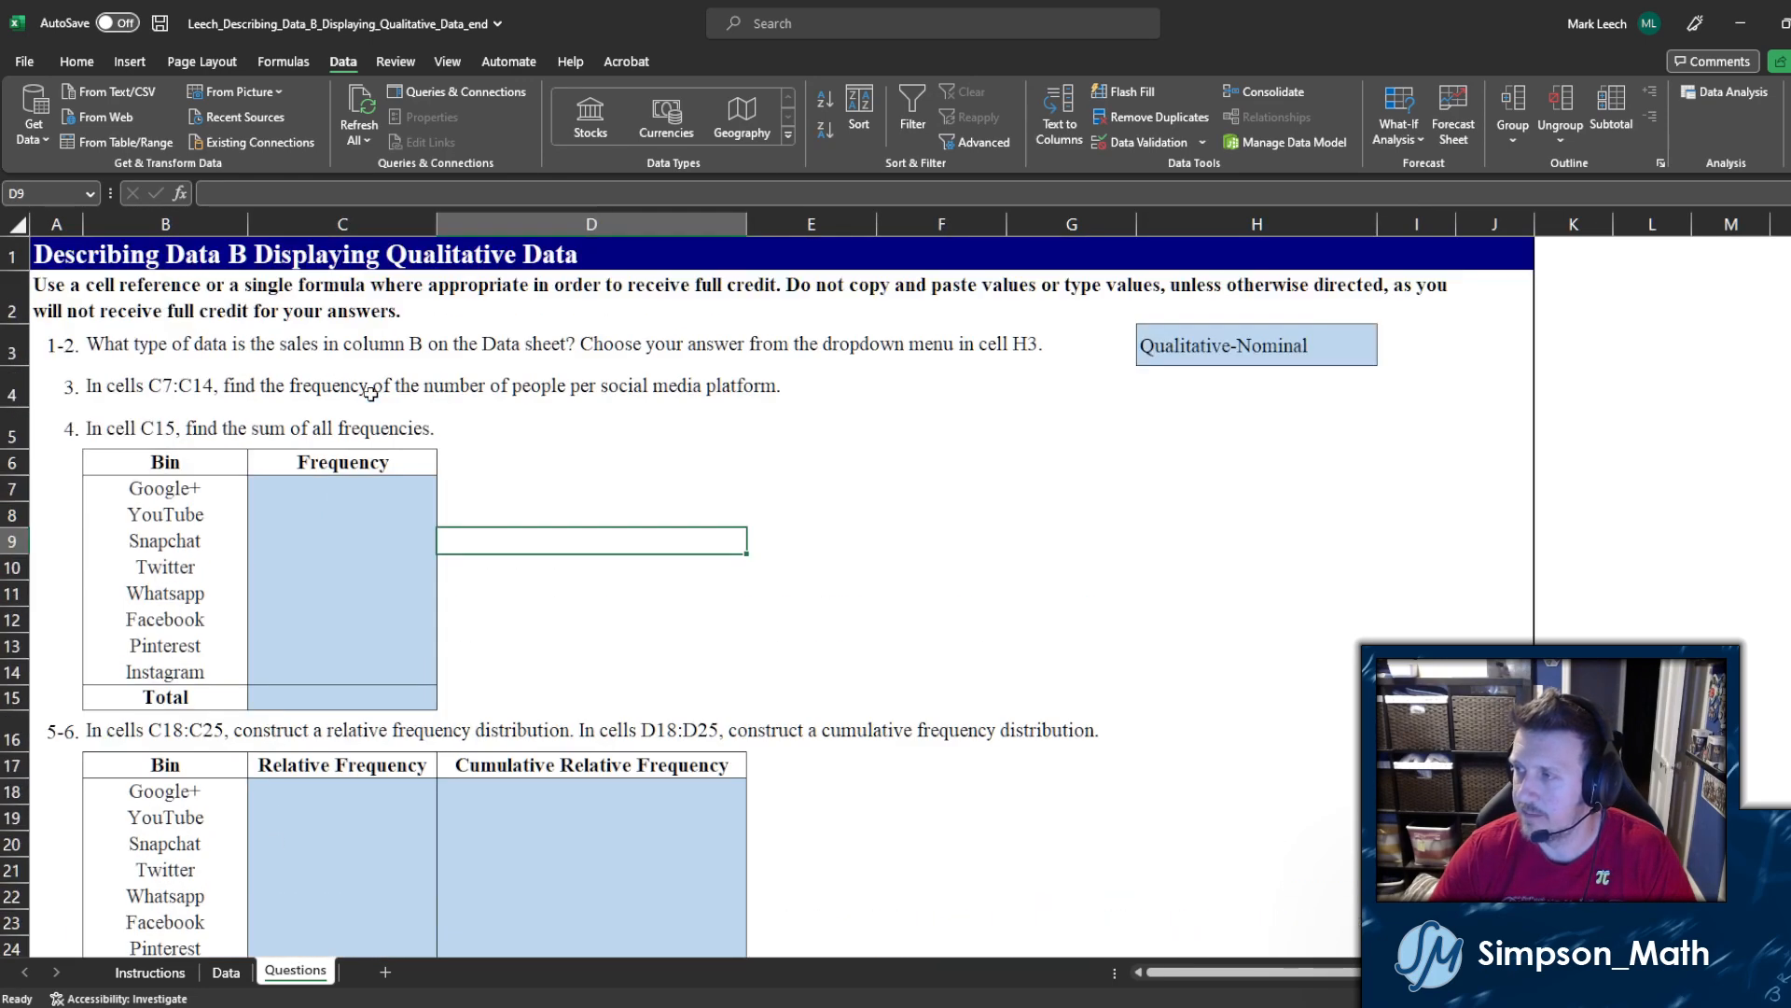
ctrl+scroll(371, 394, up, 1)
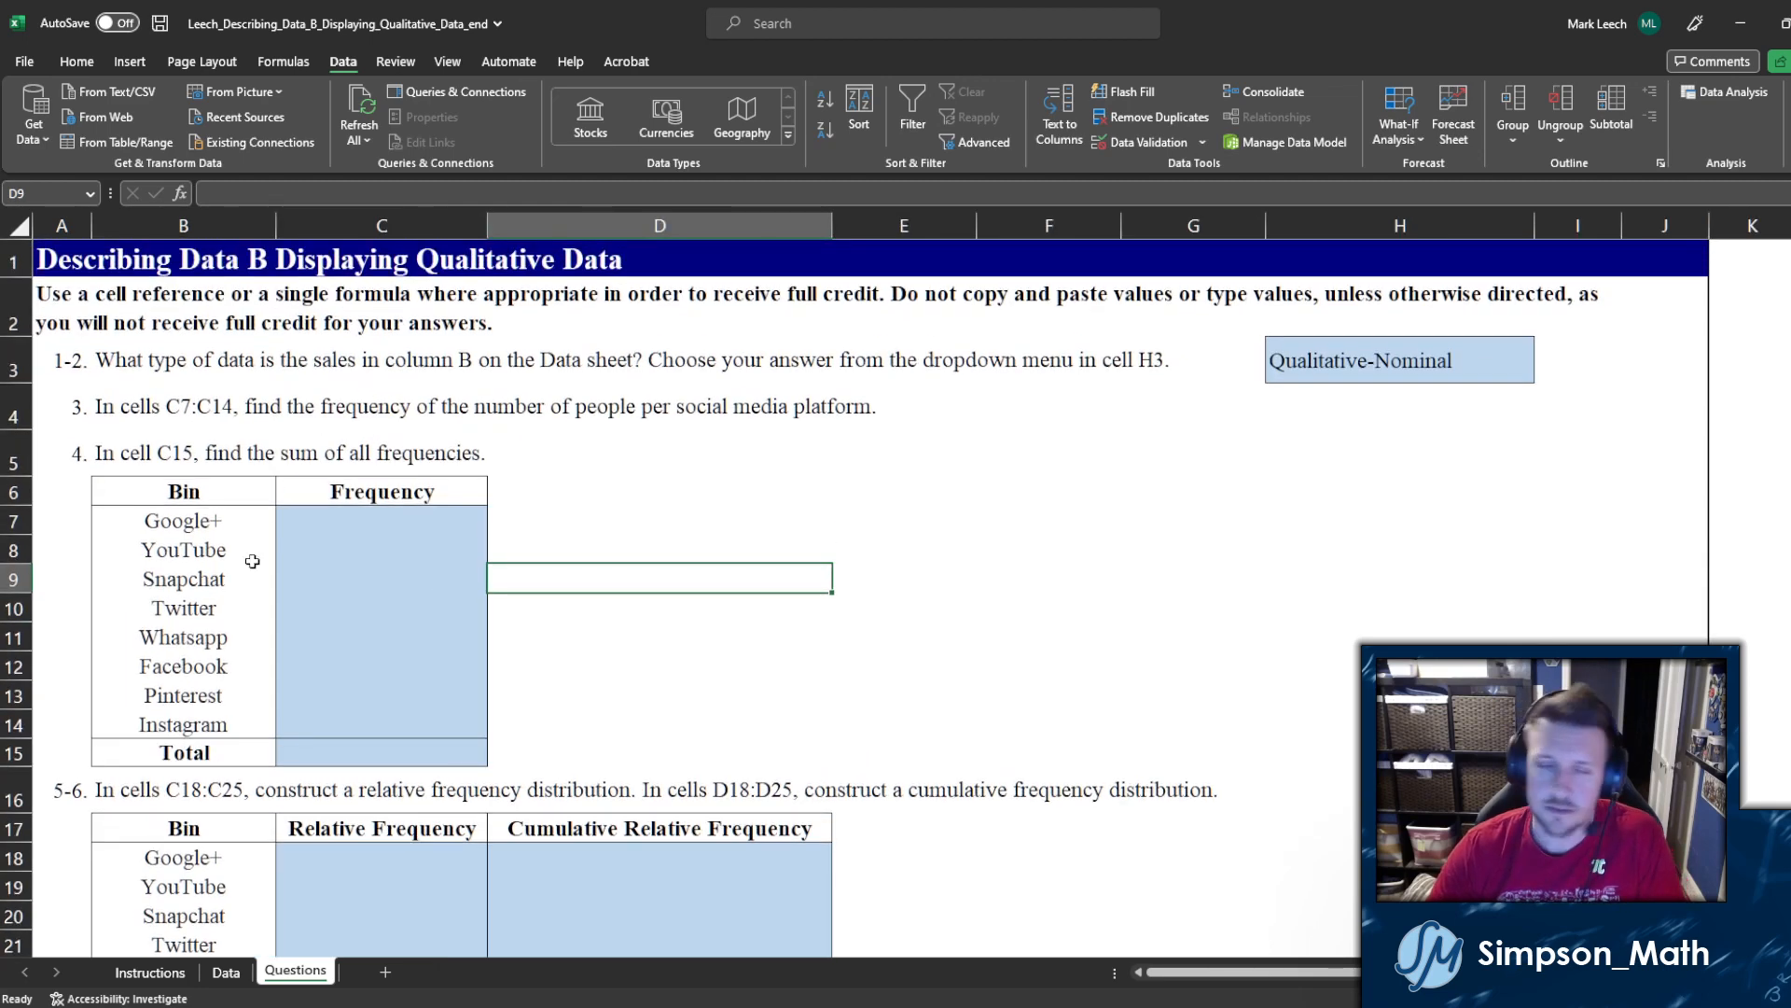
Step: Review the platform data on the Data sheet and read the COUNTIF hint for step 3 on the Instructions sheet
click(228, 972)
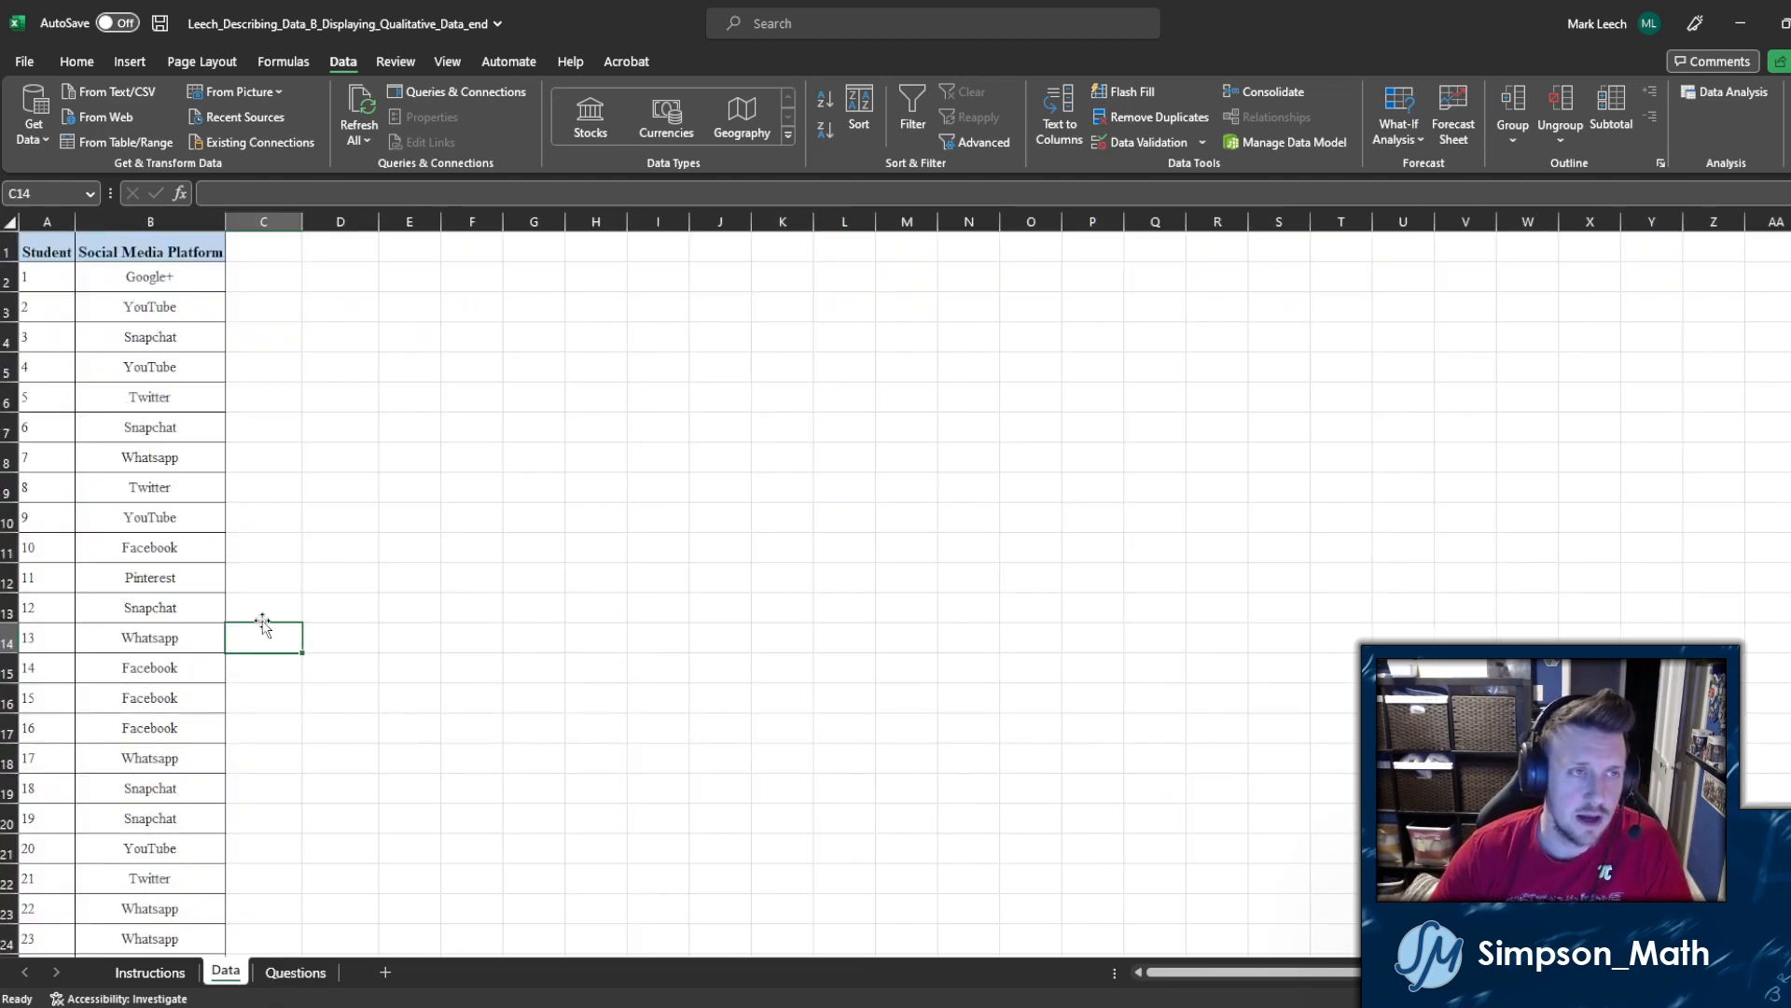
ctrl+scroll(210, 425, up, 2)
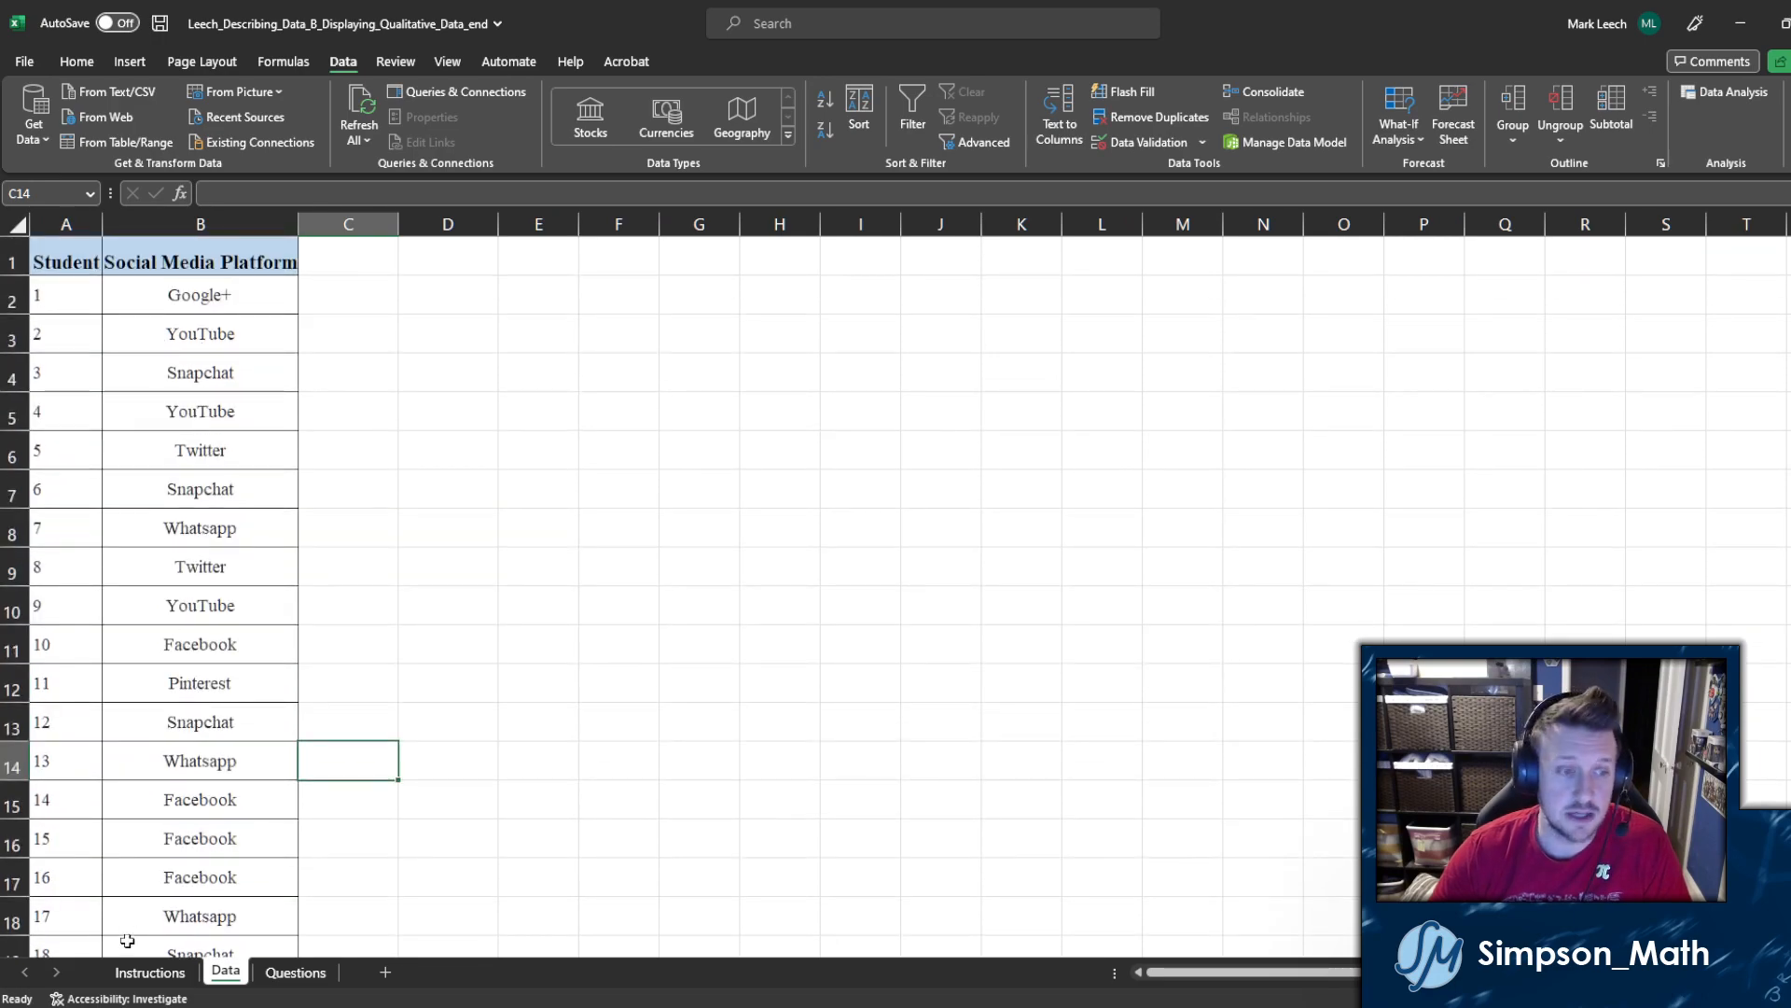
click(149, 972)
ctrl+scroll(212, 485, up, 3)
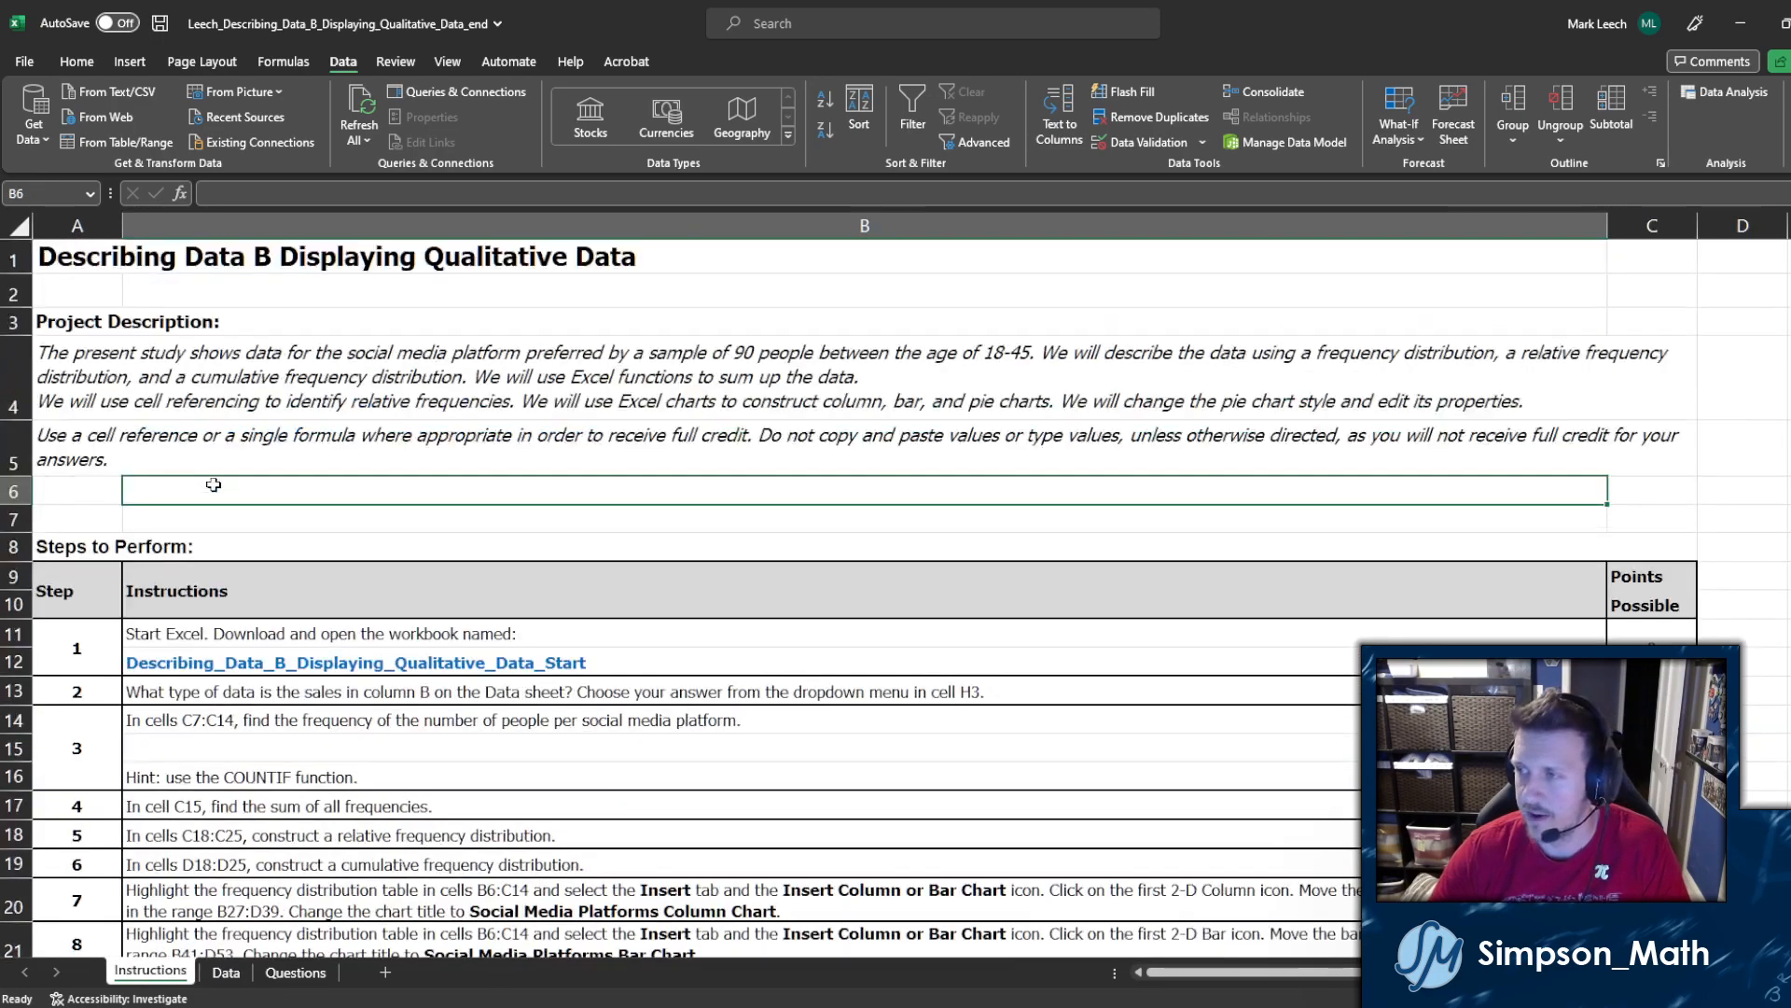
scroll(200, 534, down, 1)
click(168, 692)
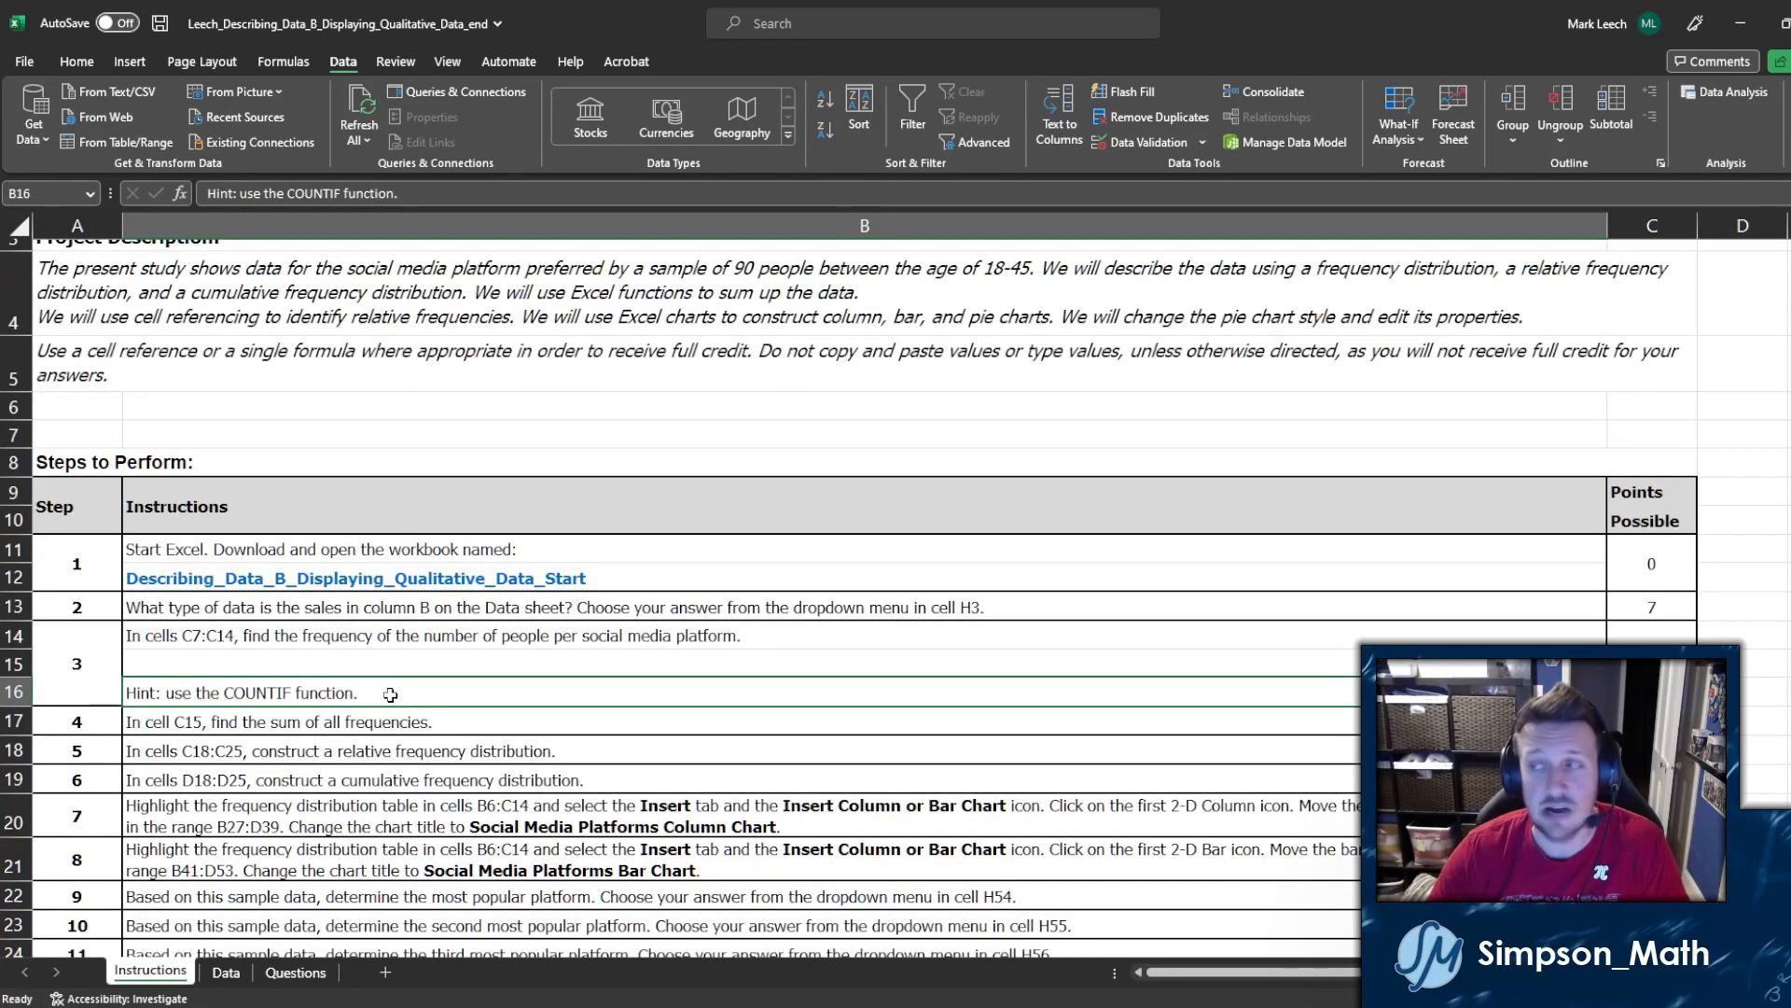
Step: Enter the example formula =5+2 in cell E7 of the Questions sheet
click(295, 973)
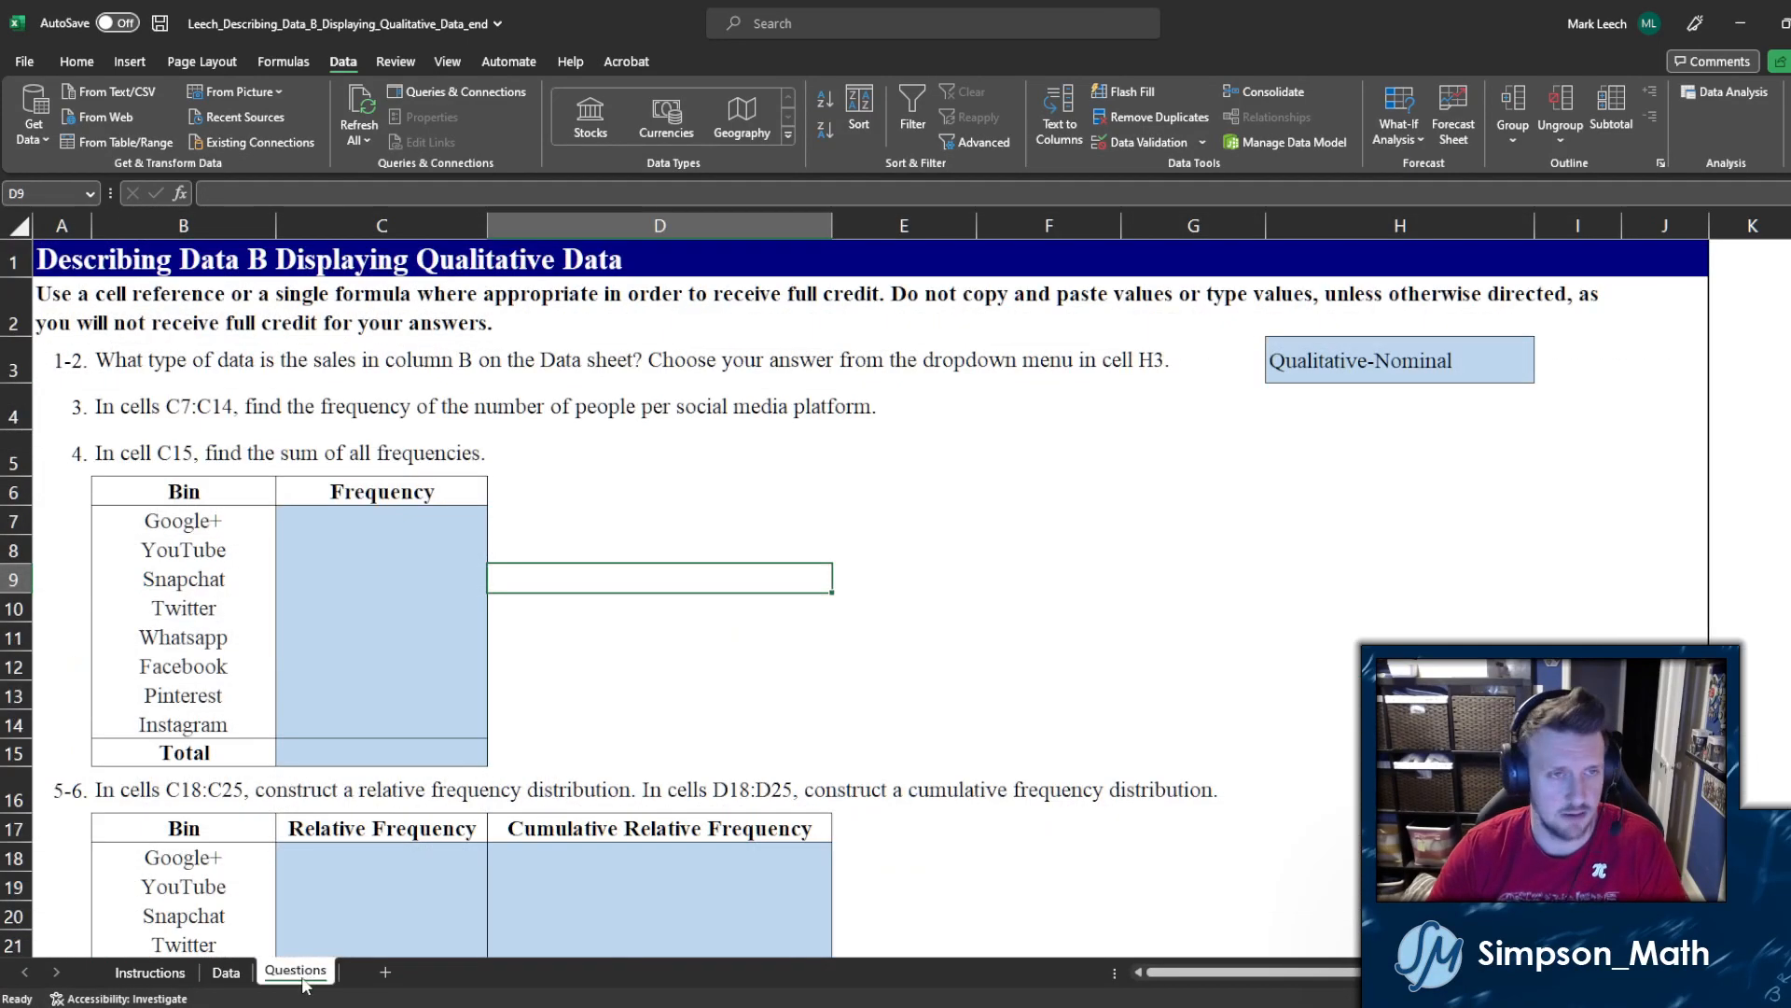
click(376, 518)
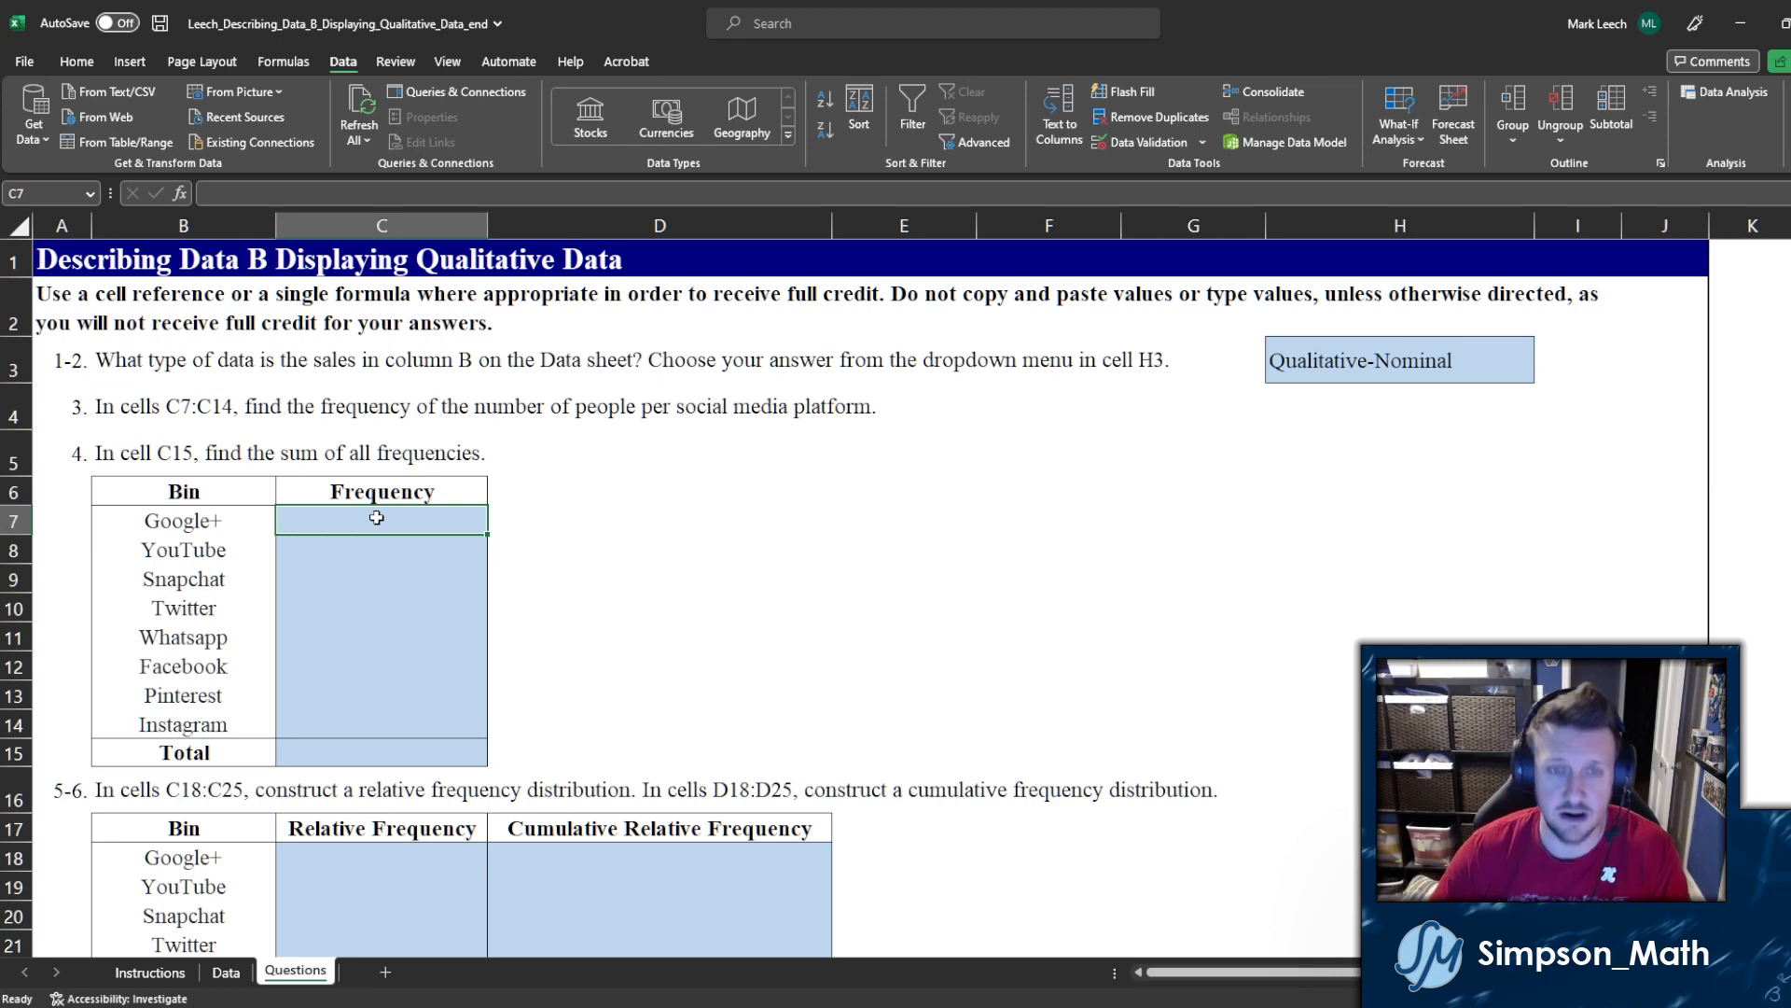
click(663, 511)
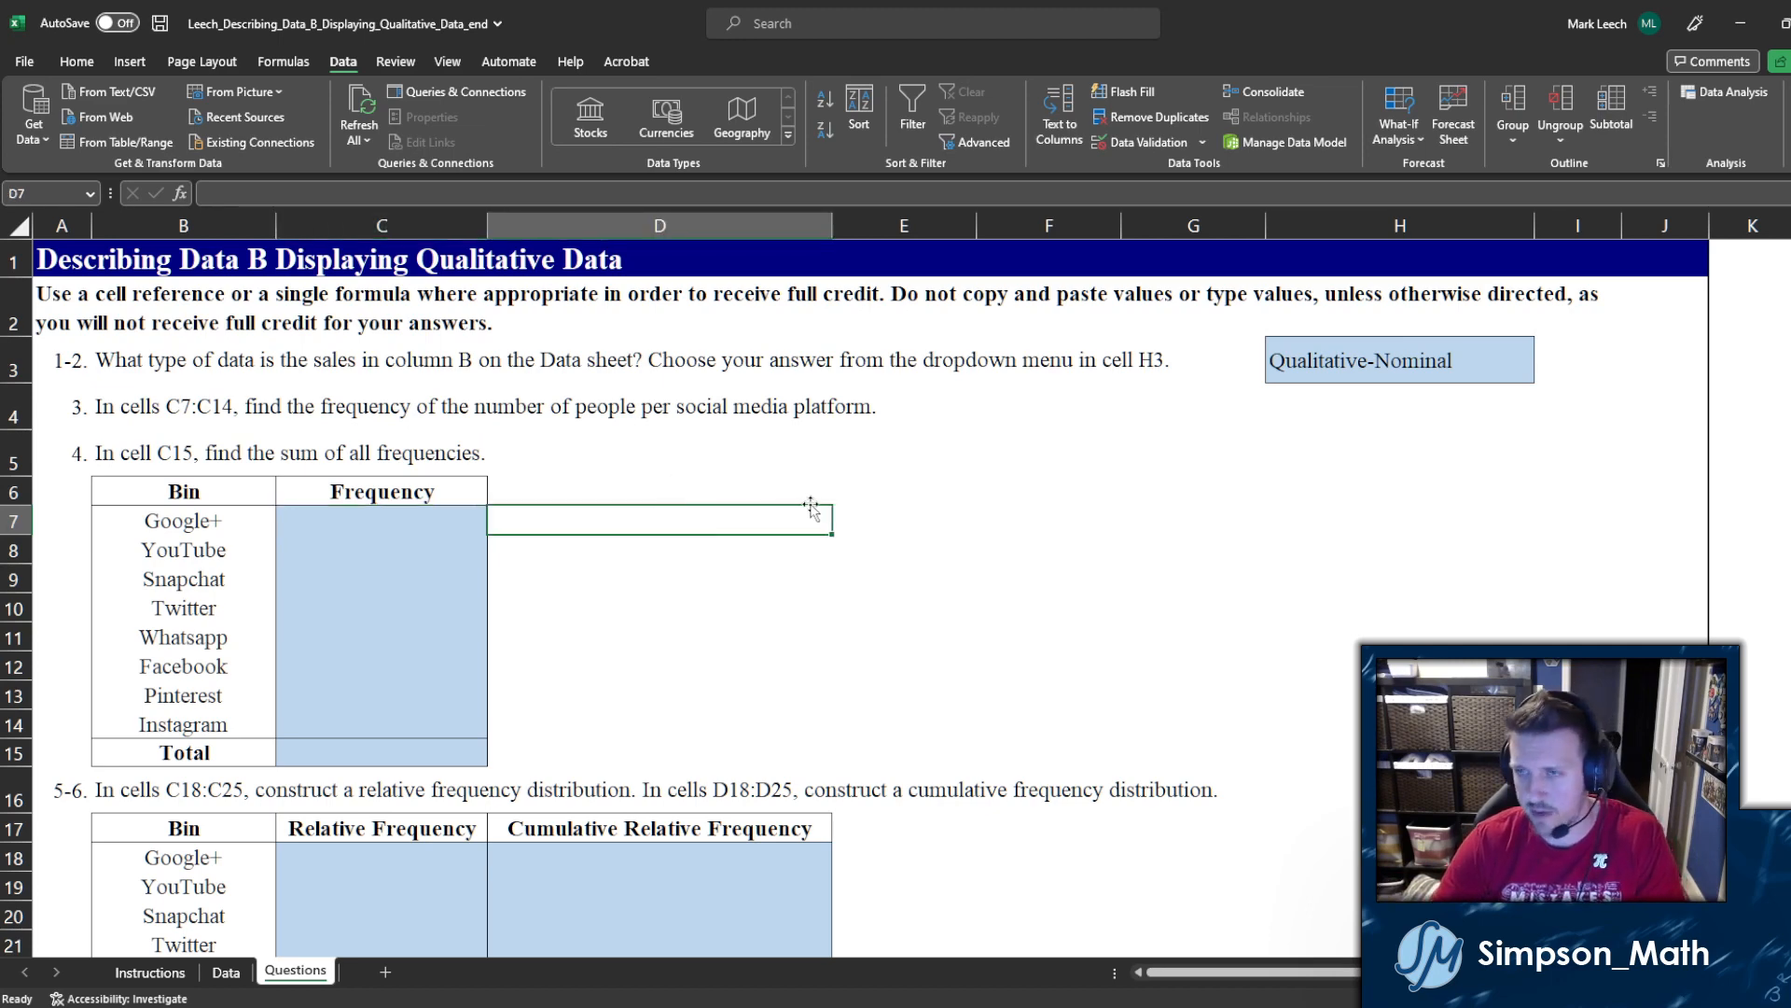
click(865, 515)
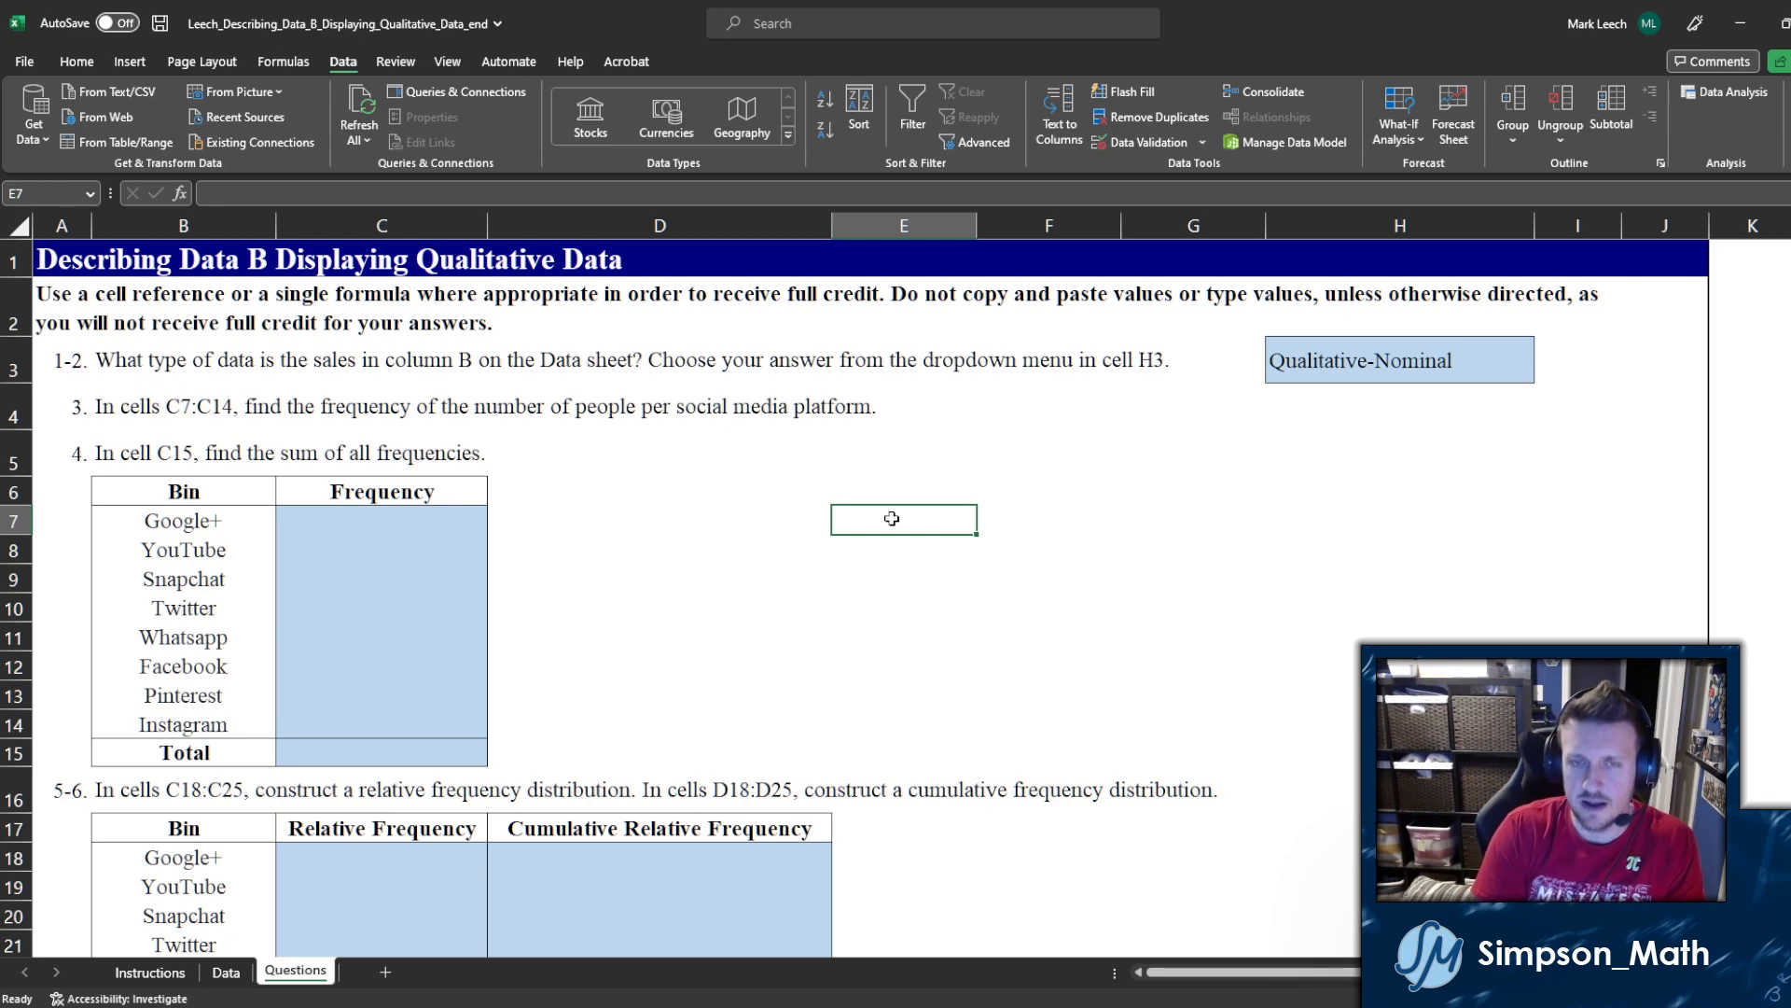
text(=)
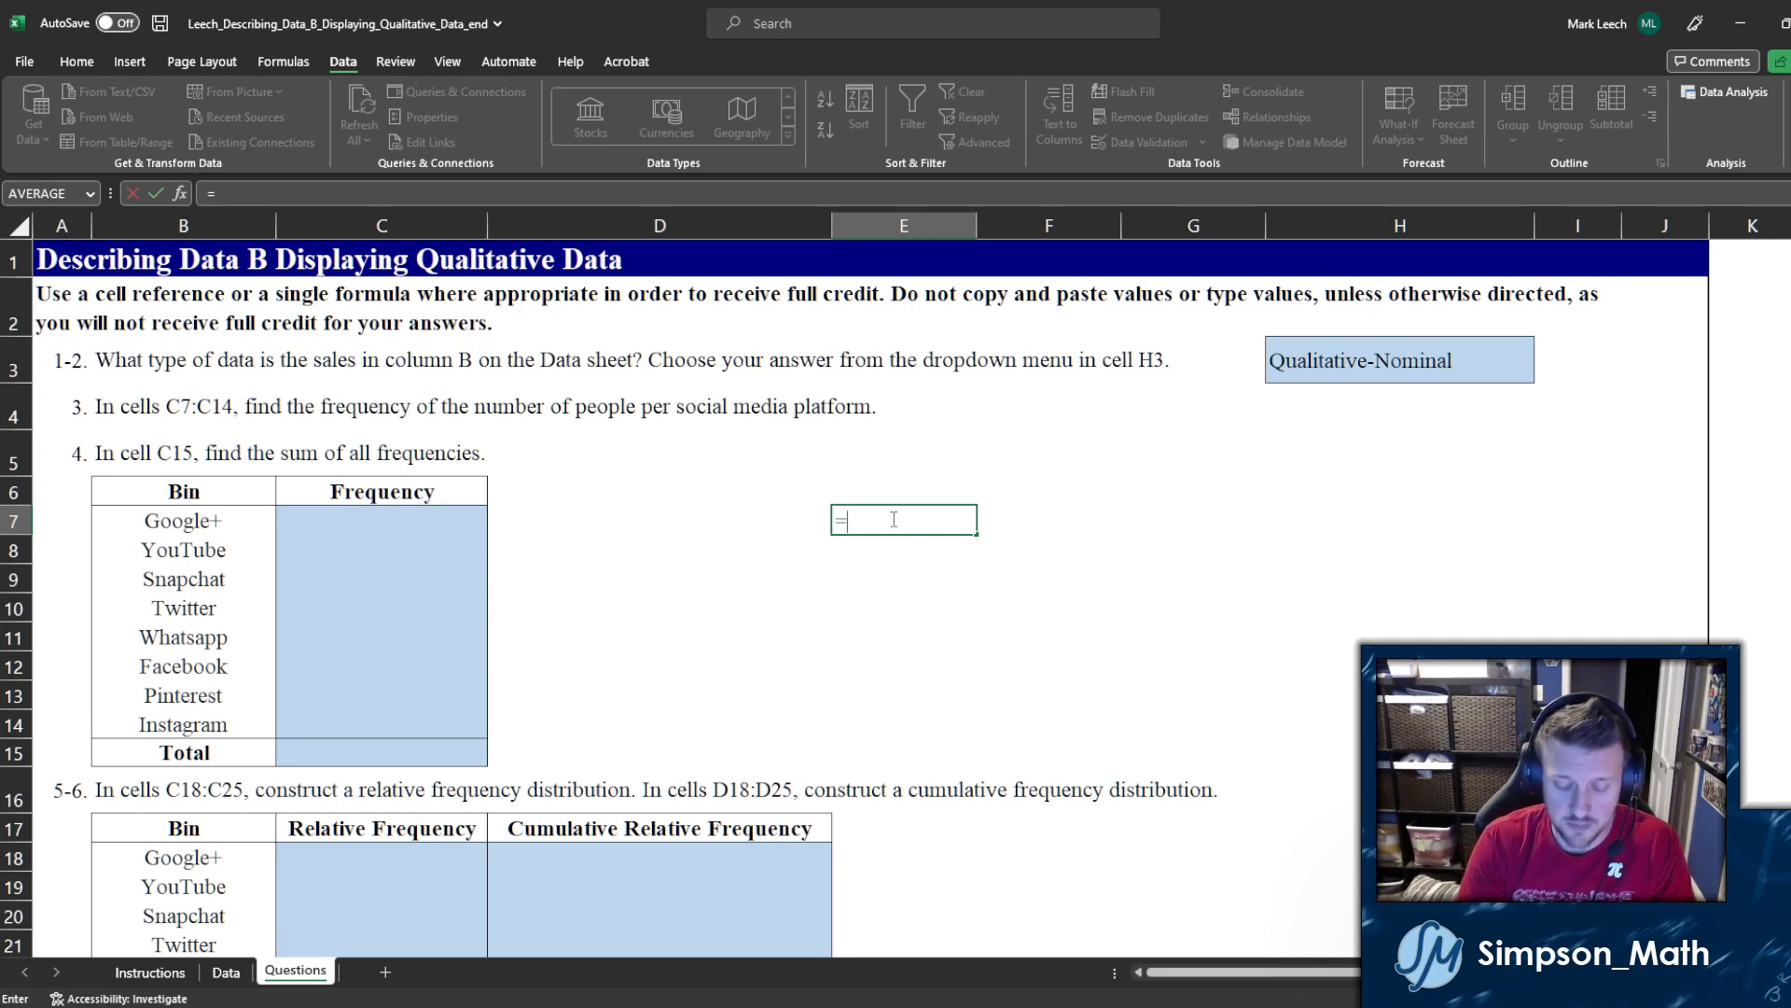
text(5+2)
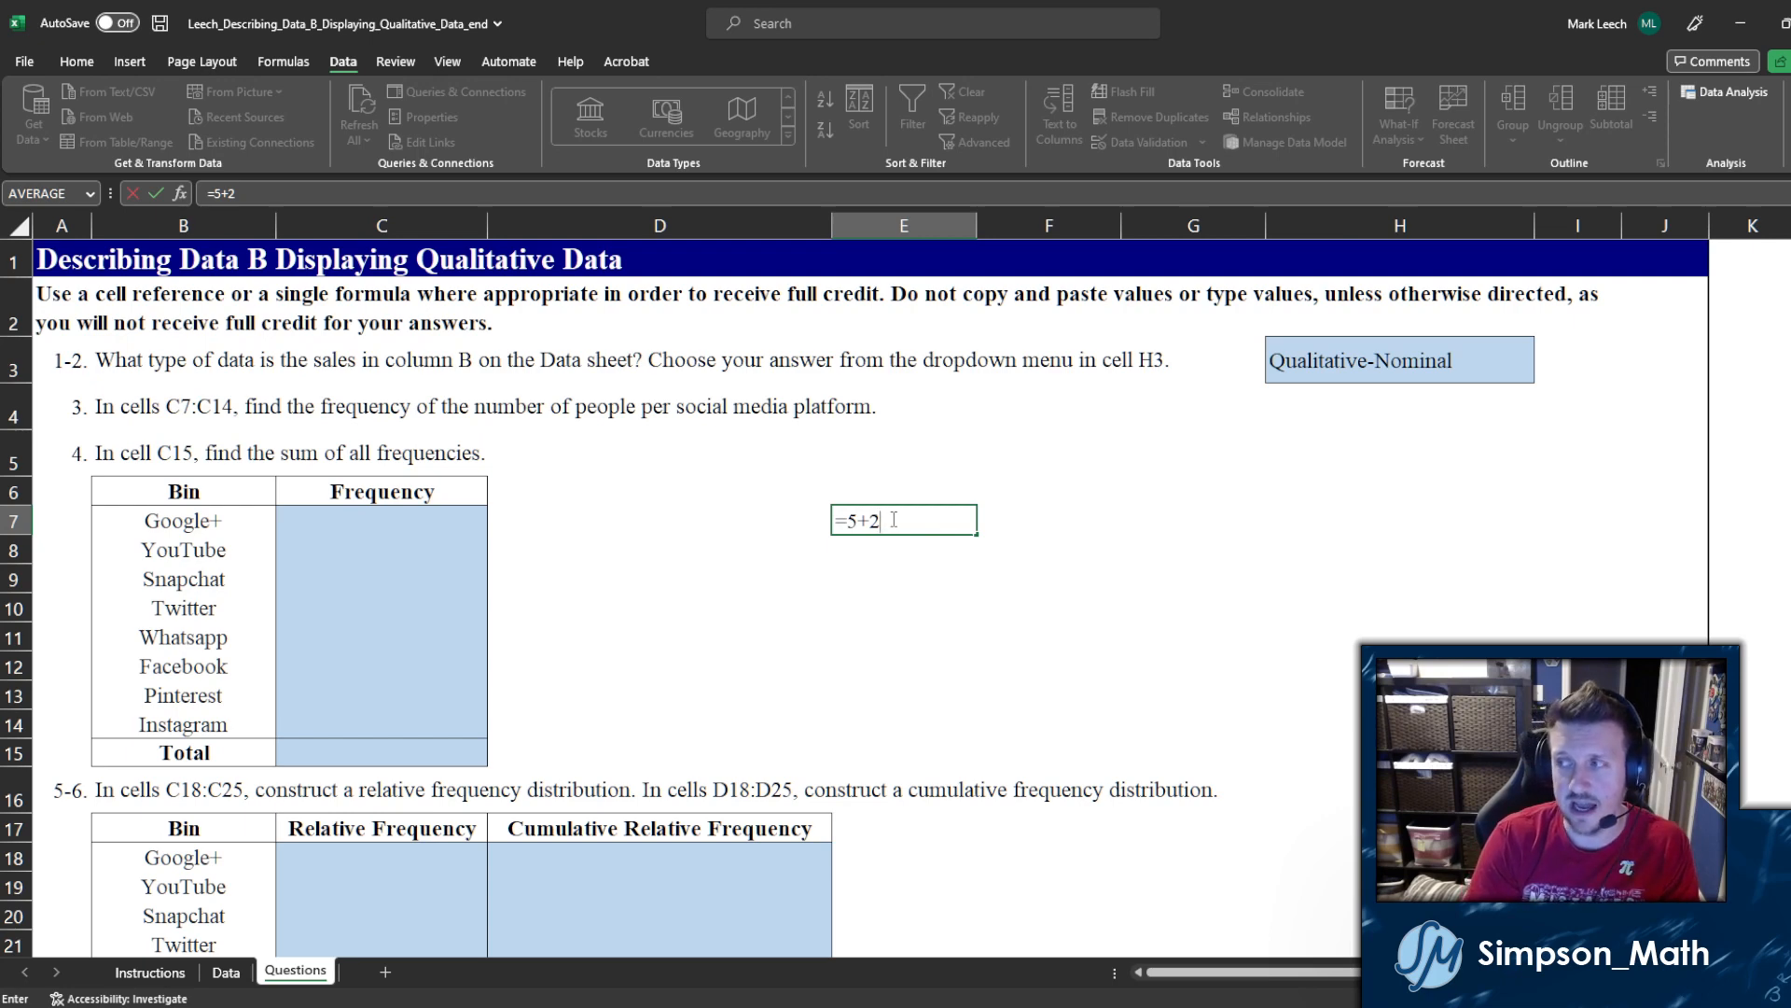
key(Return)
Step: Display E7's formula in F7 with FORMULATEXT and fill that formula down through F10
click(894, 518)
click(1004, 528)
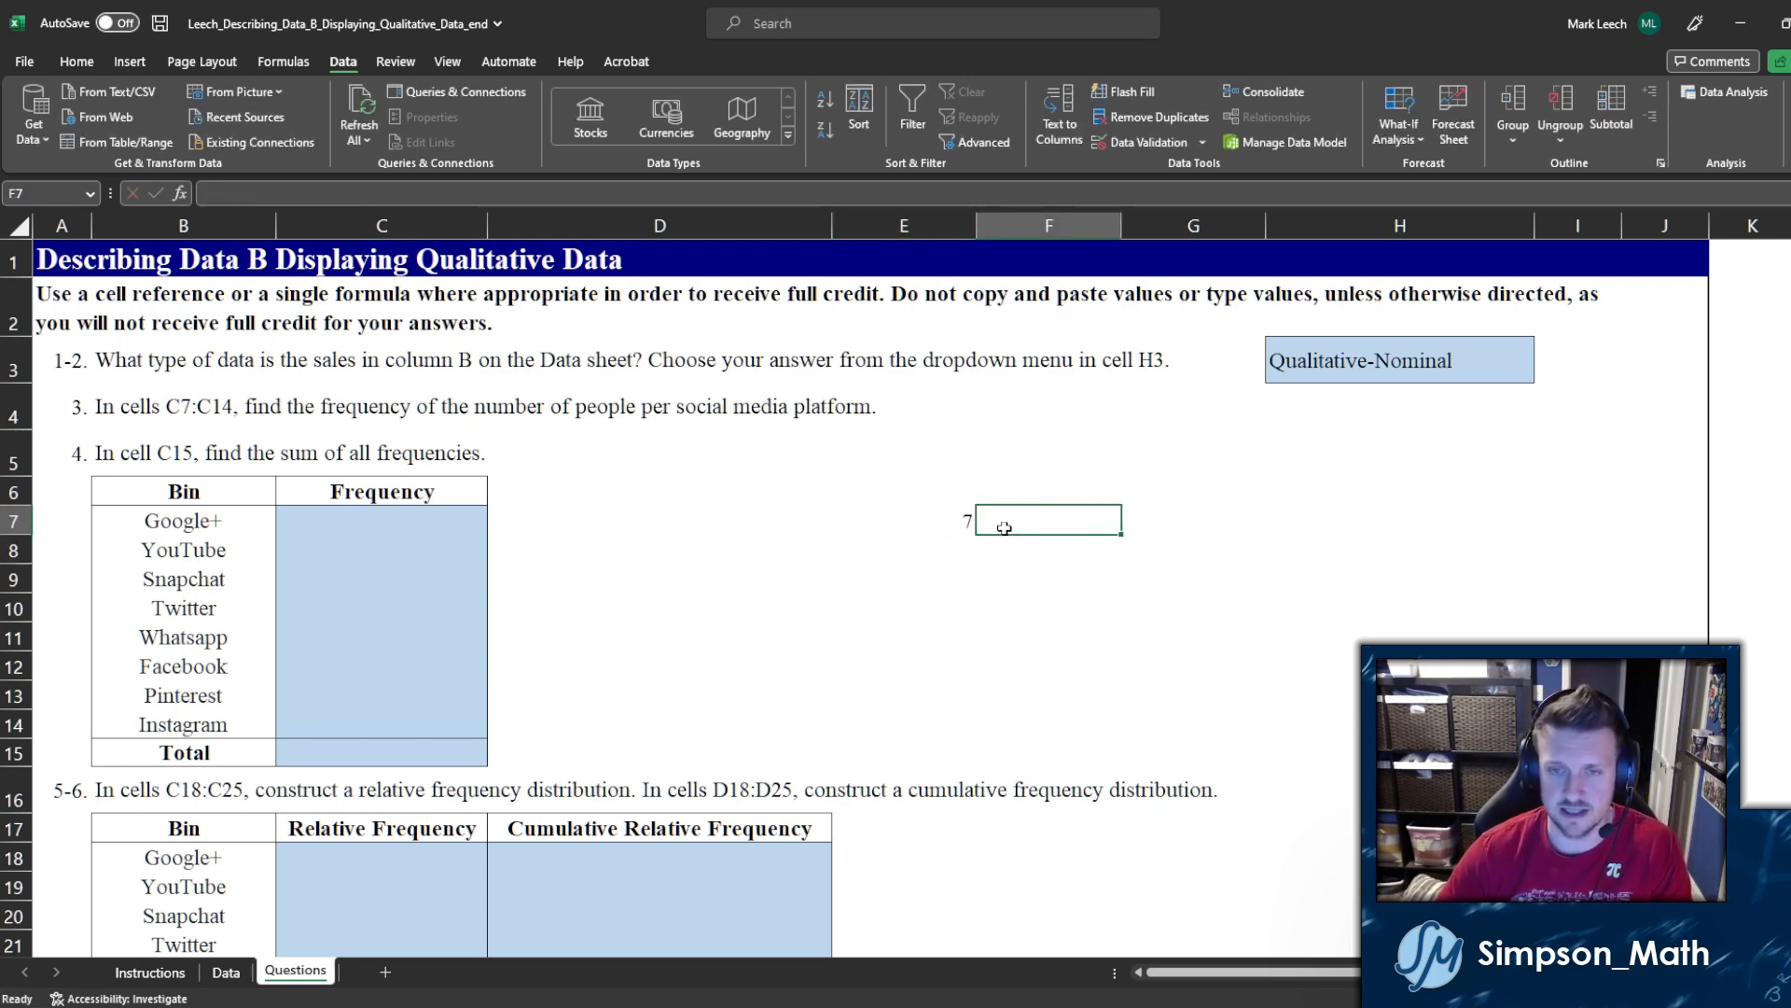
text(=form)
key(Tab)
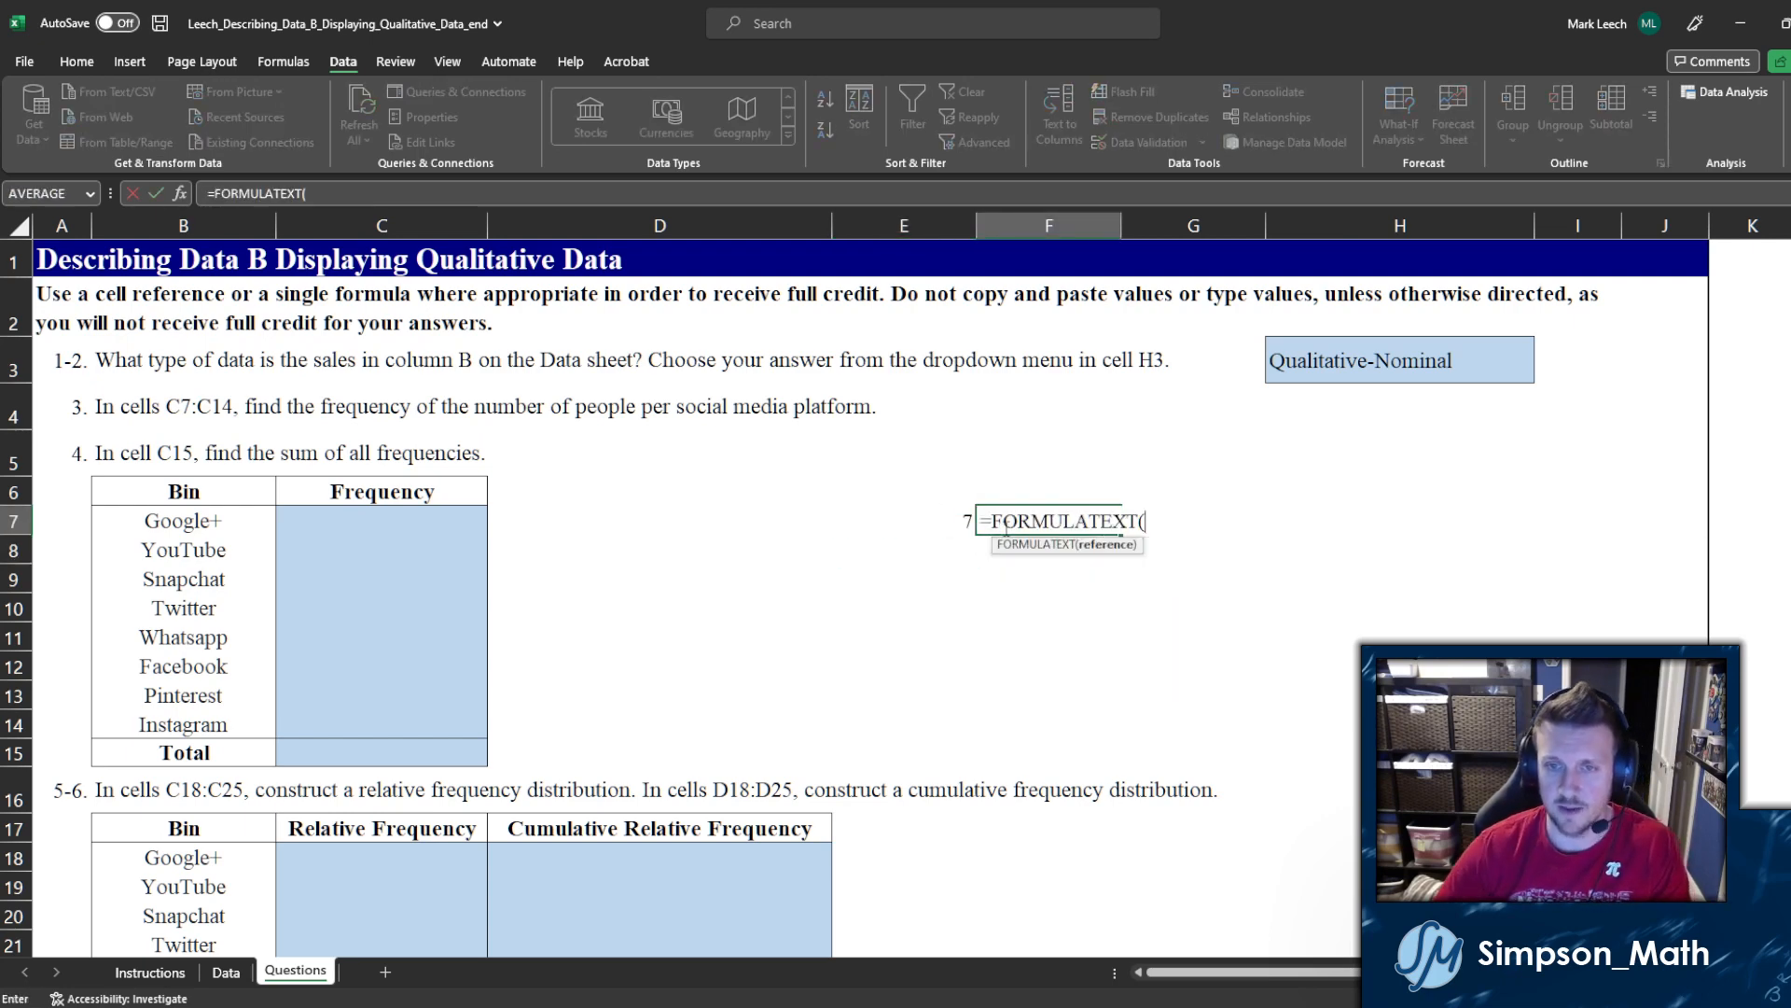
click(961, 524)
key(ctrl+Return)
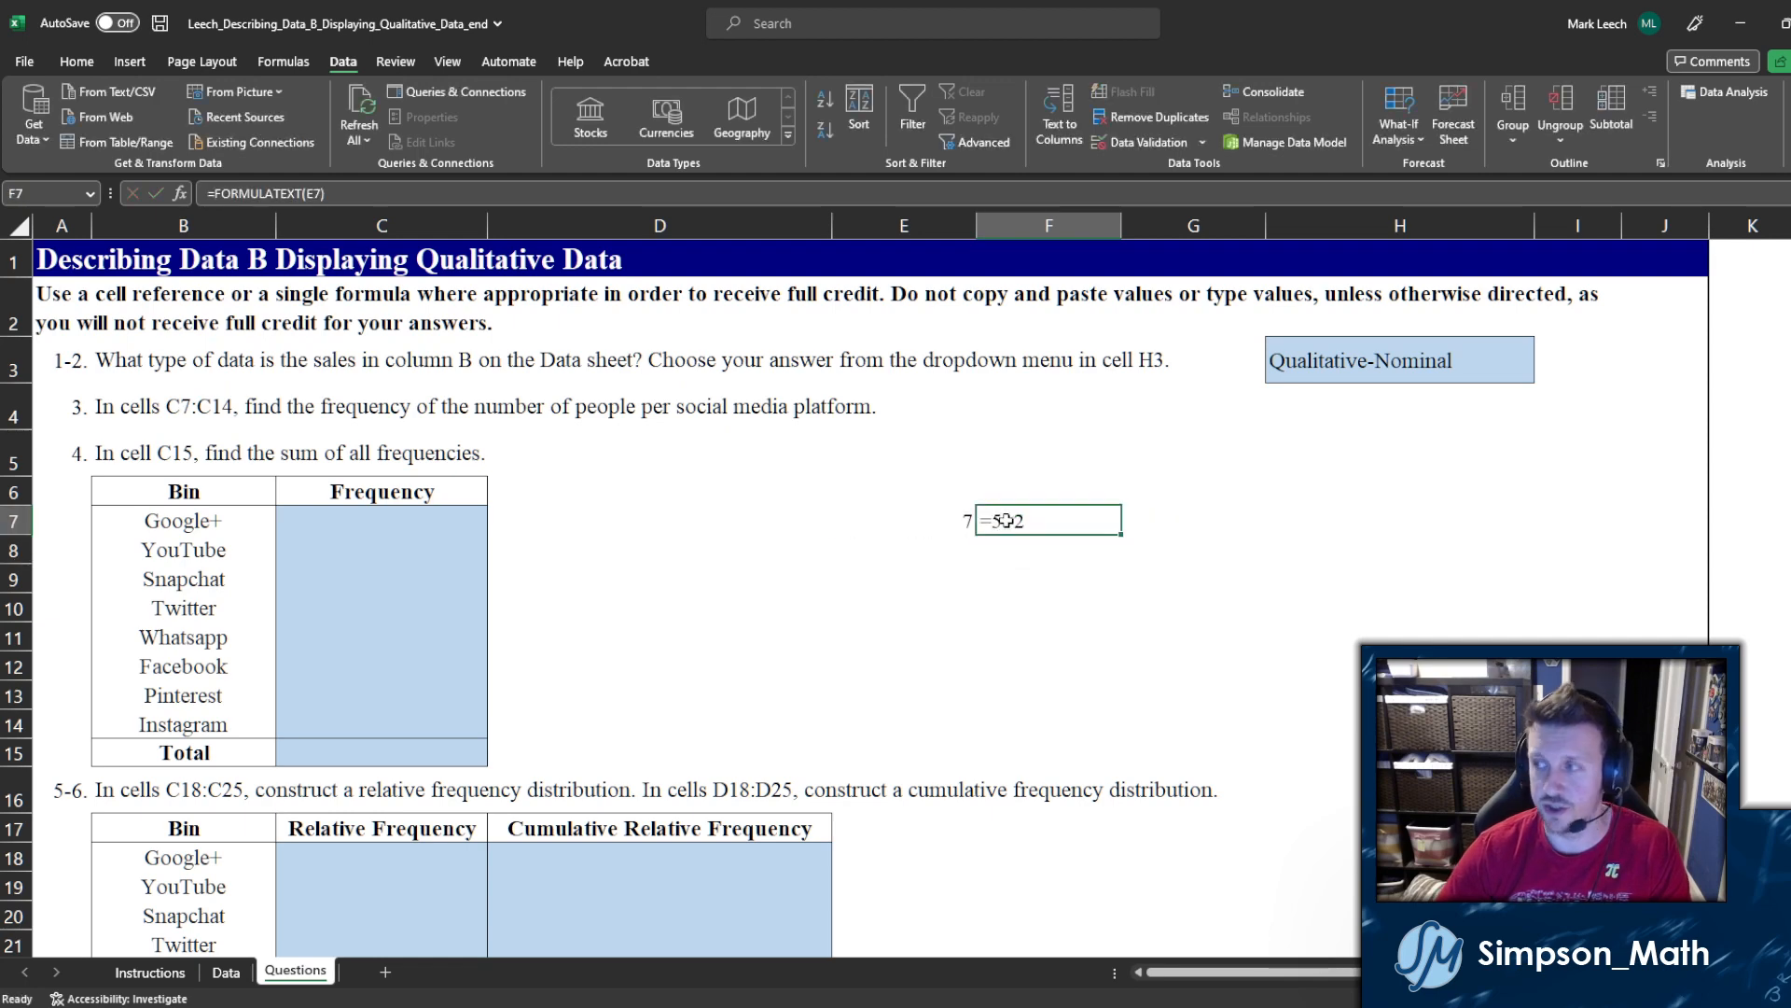
click(936, 541)
click(1036, 525)
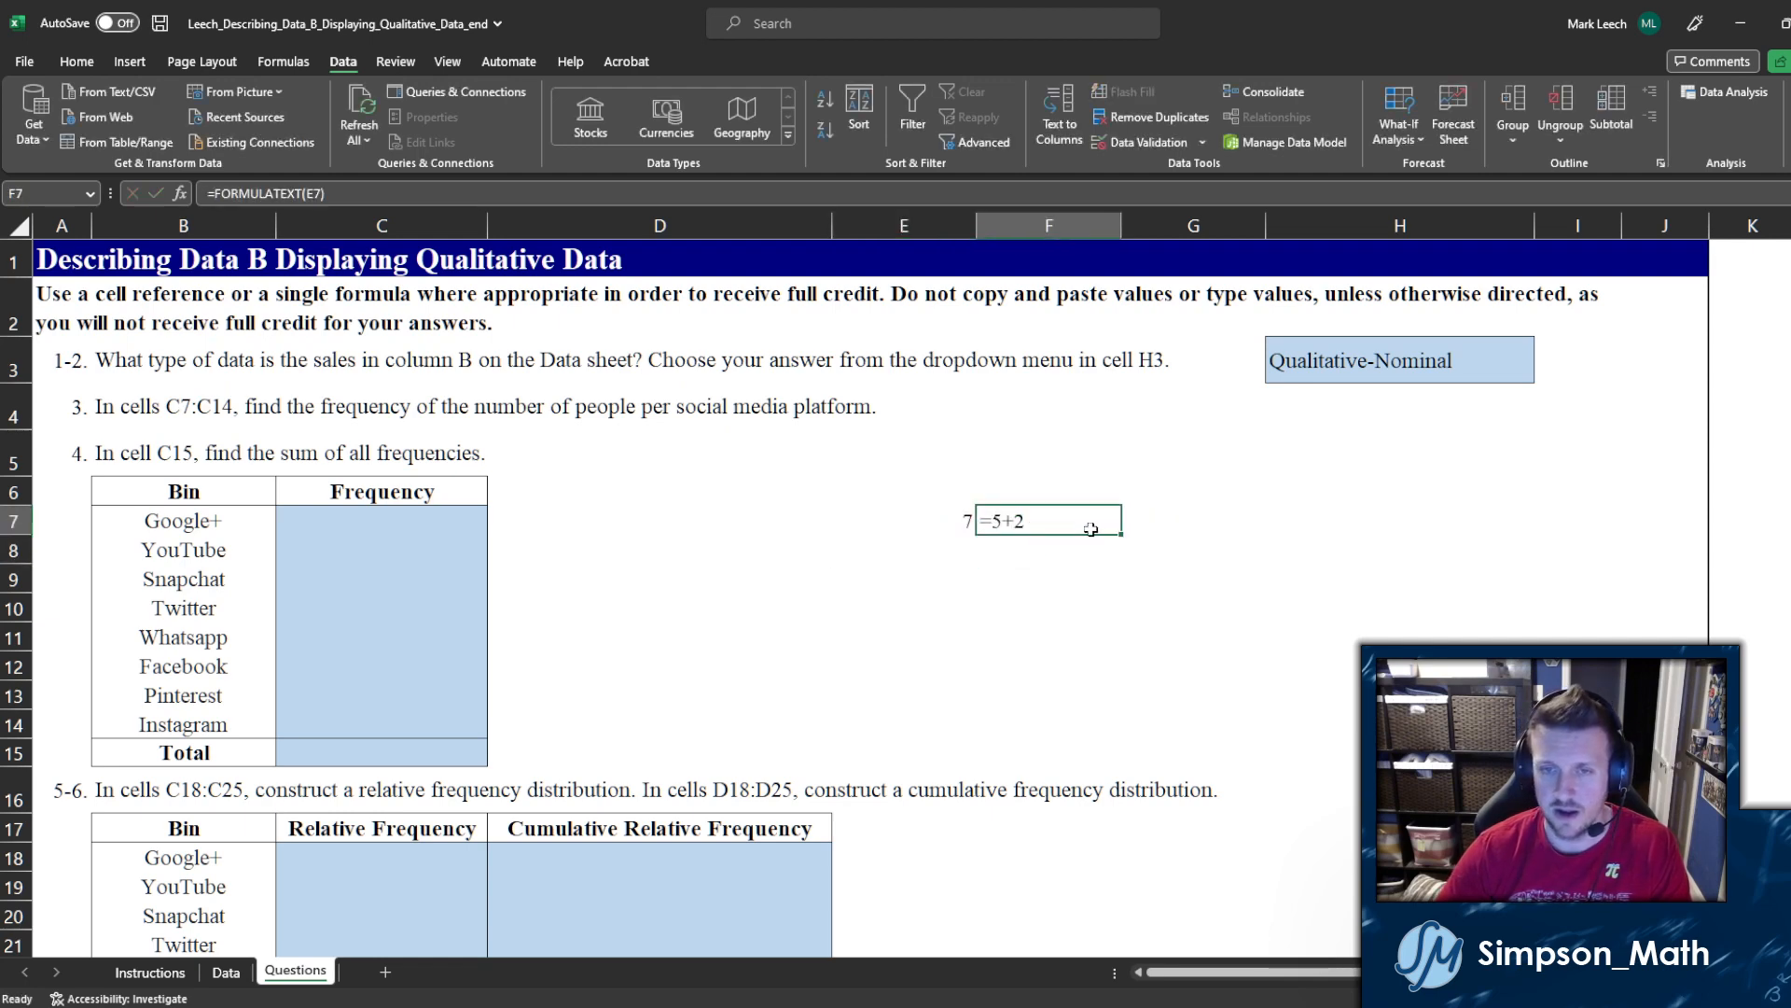
drag(1122, 530, 1117, 620)
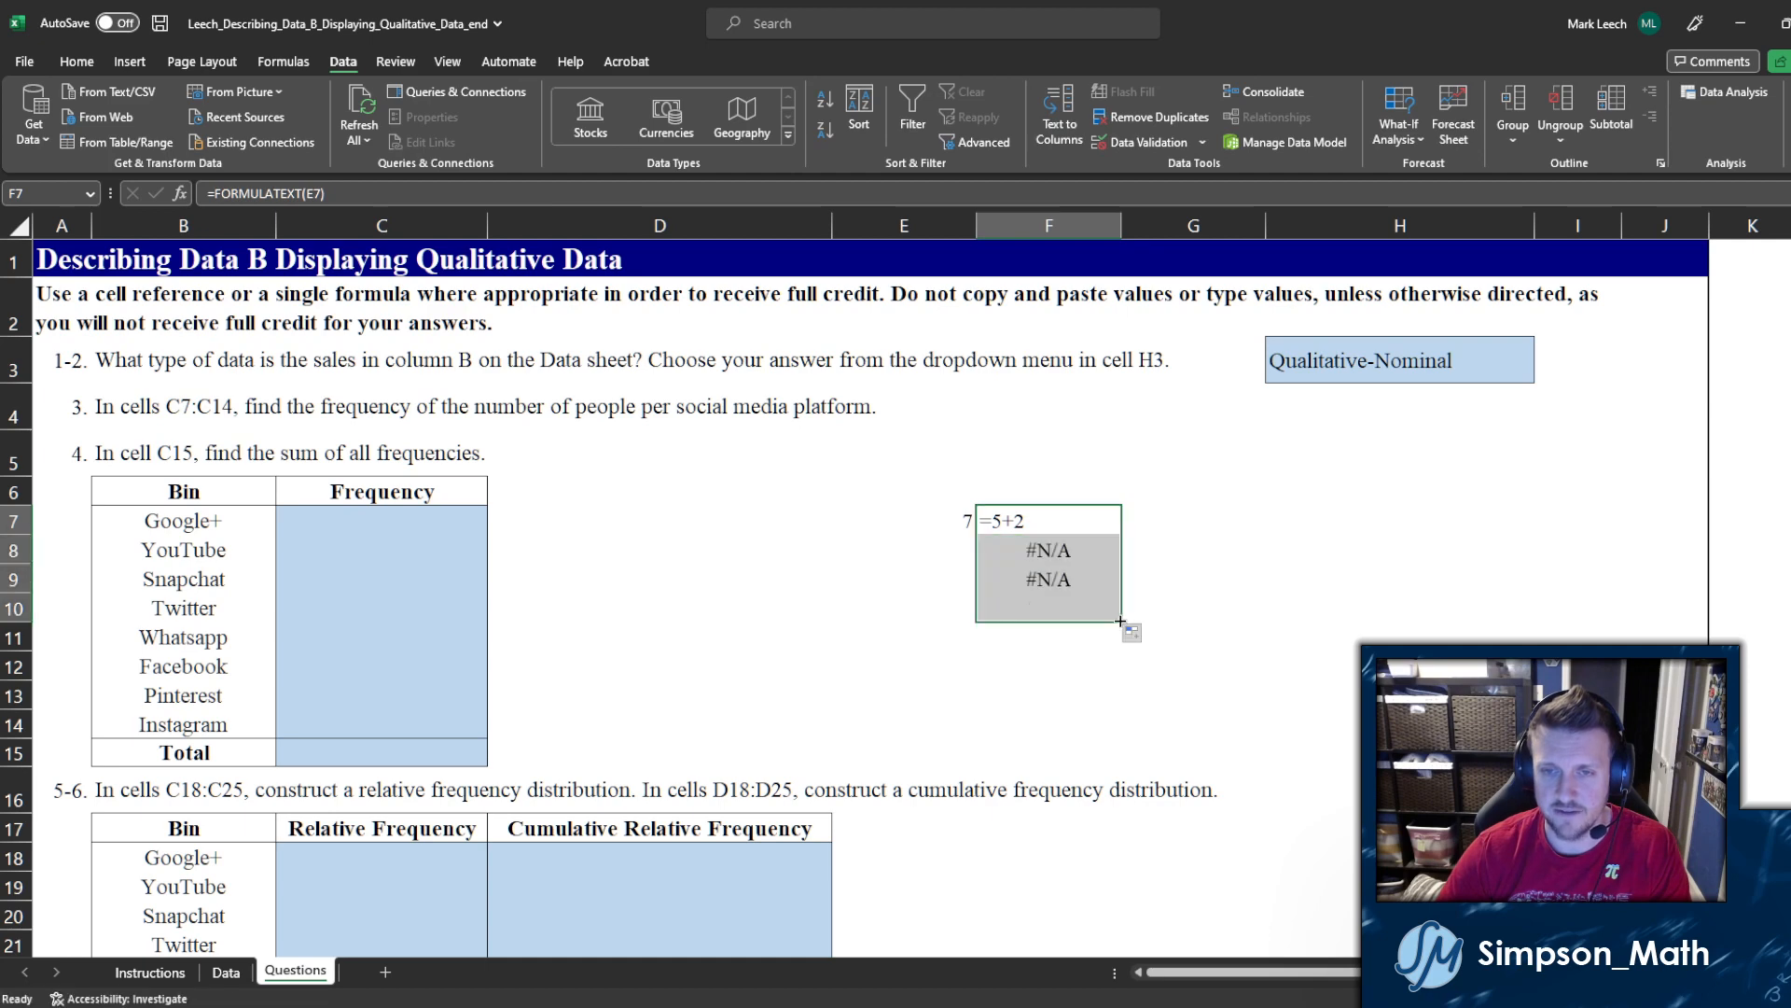
Step: Enter the example function =SUM(5,2) in cell E8
click(946, 546)
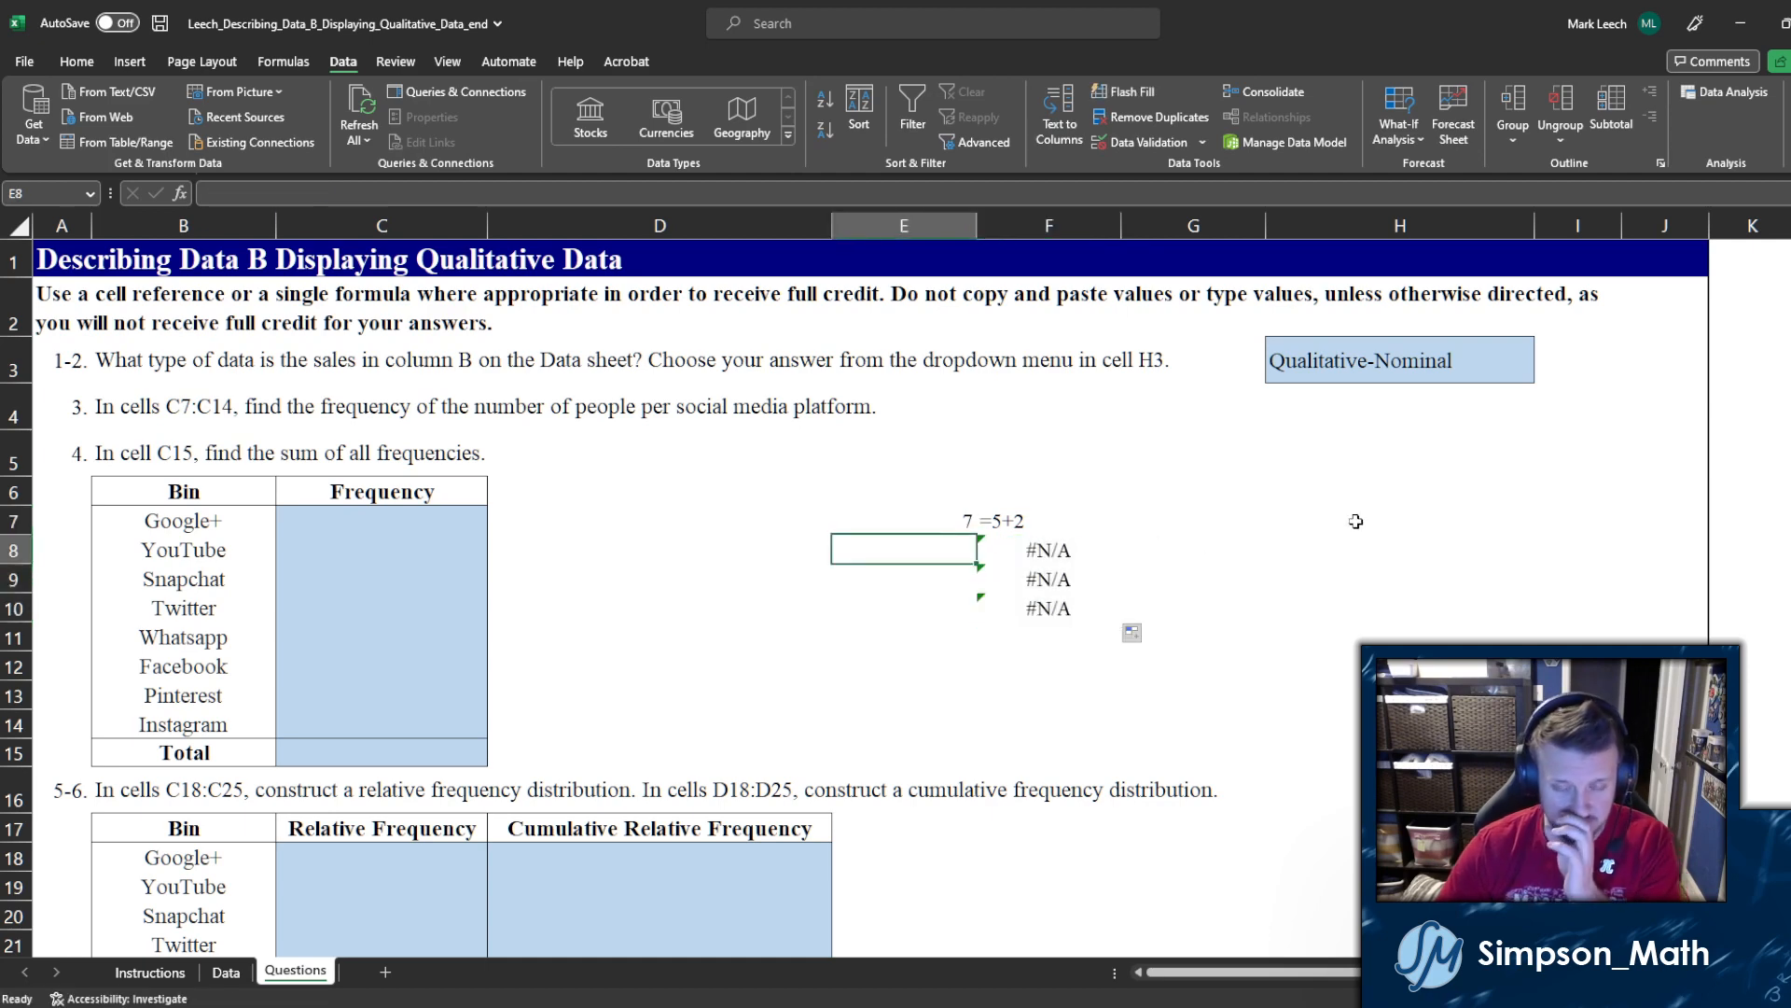
text(=)
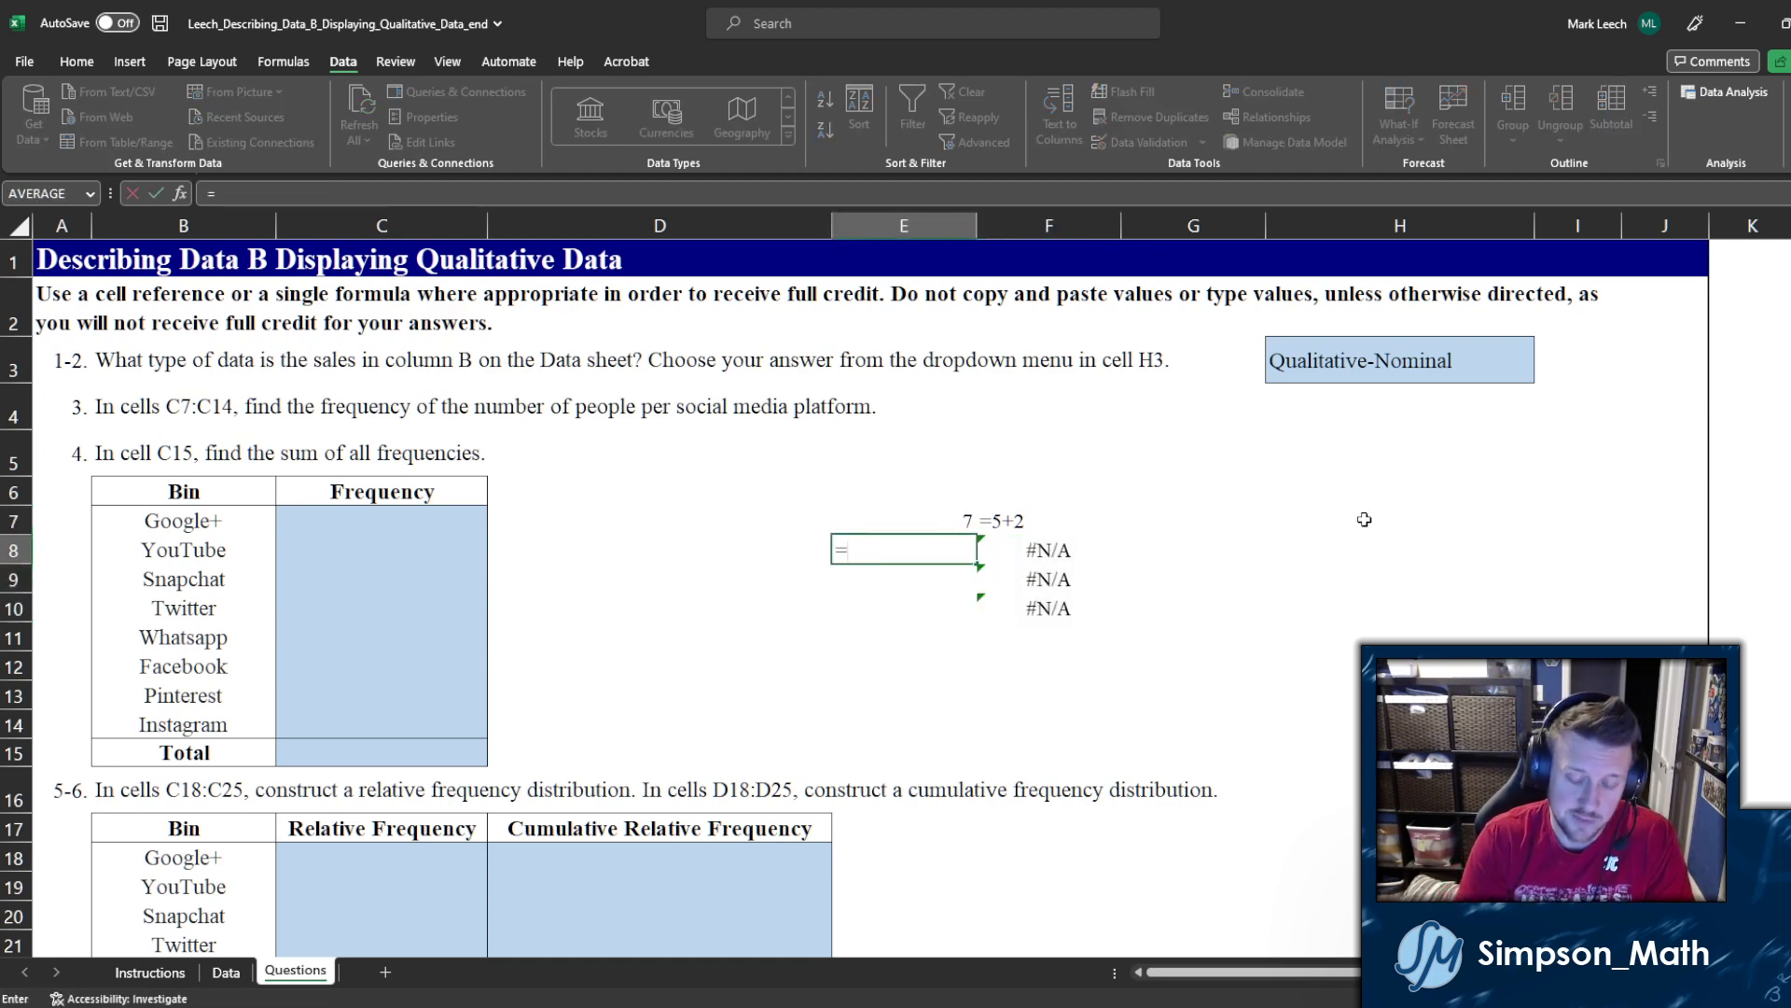
text(sum)
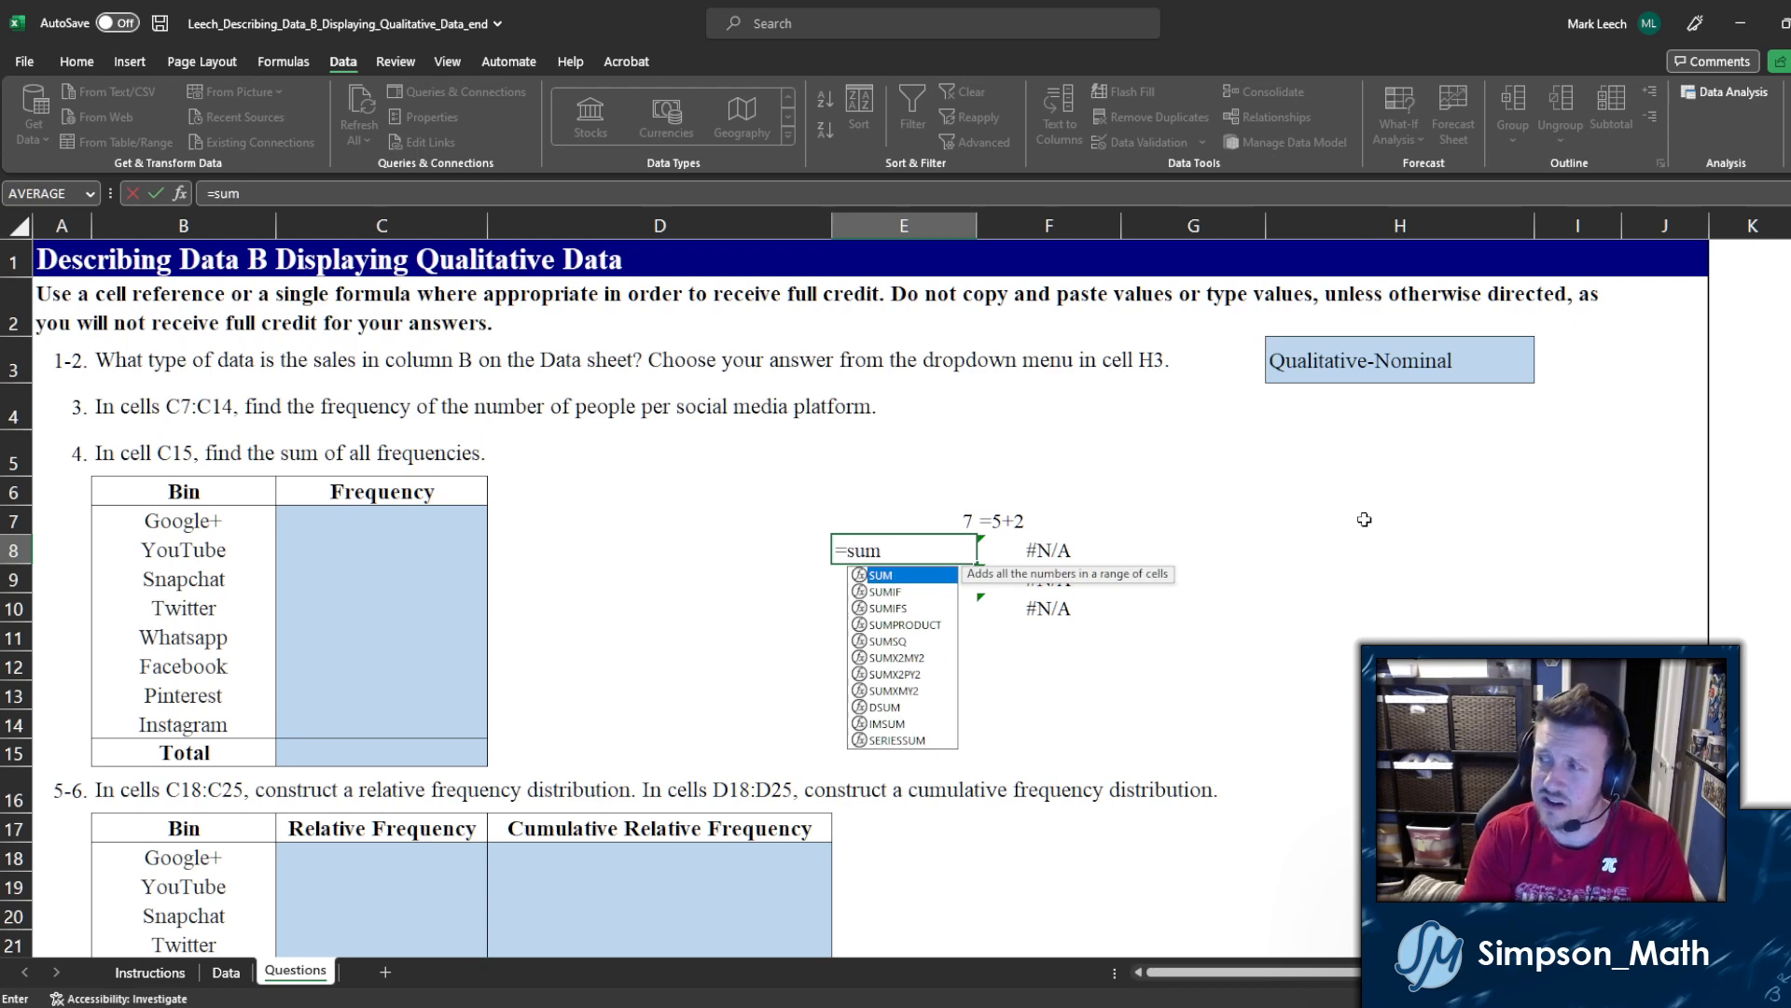
key(BackSpace)
key(BackSpace)
key(BackSpace)
text(sum)
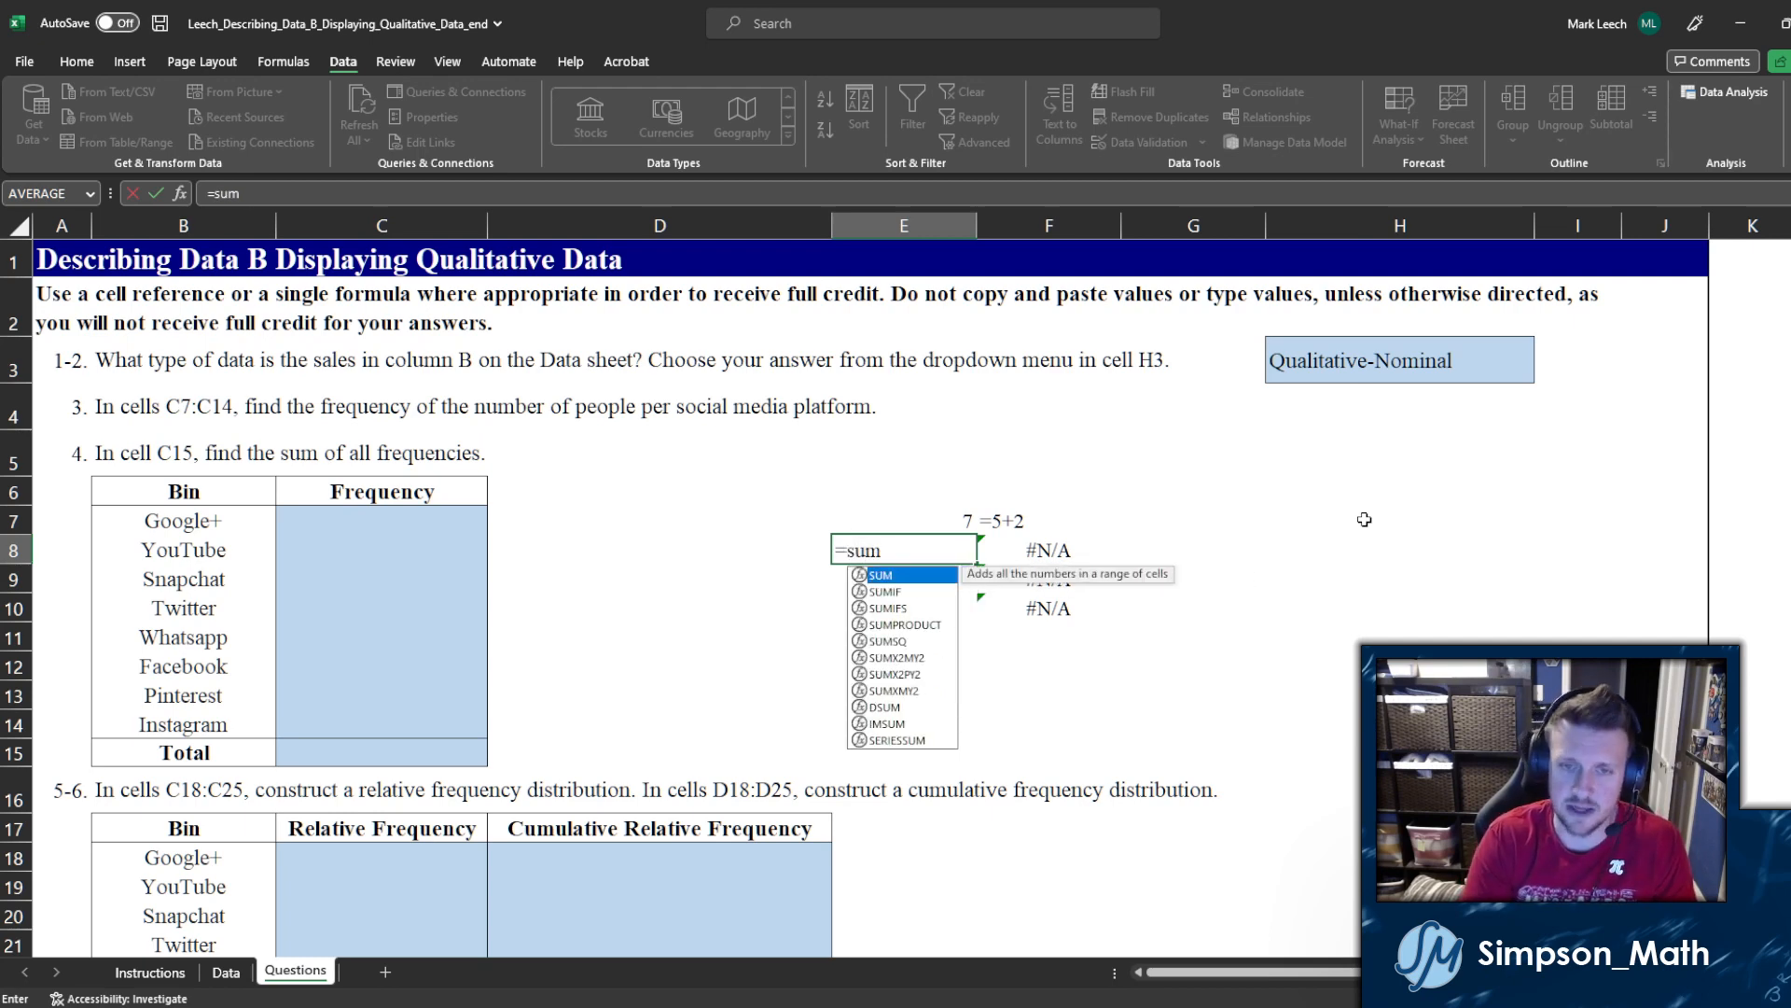
double_click(900, 580)
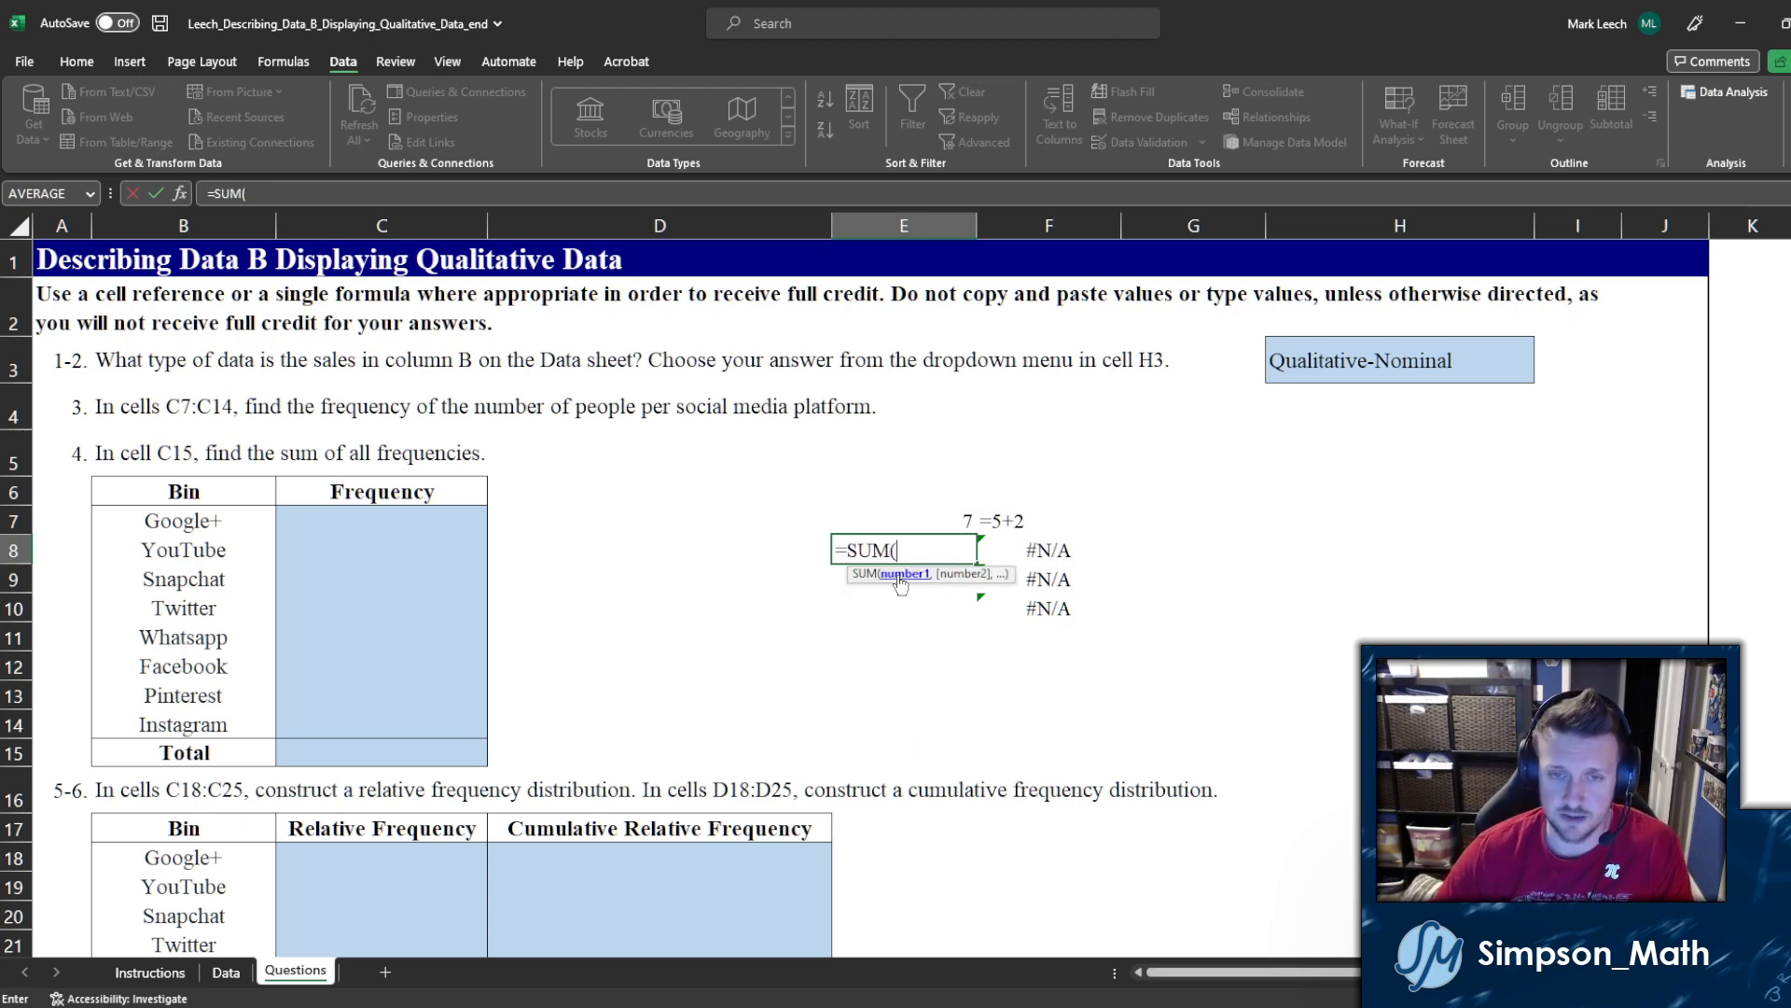
text(5,2)
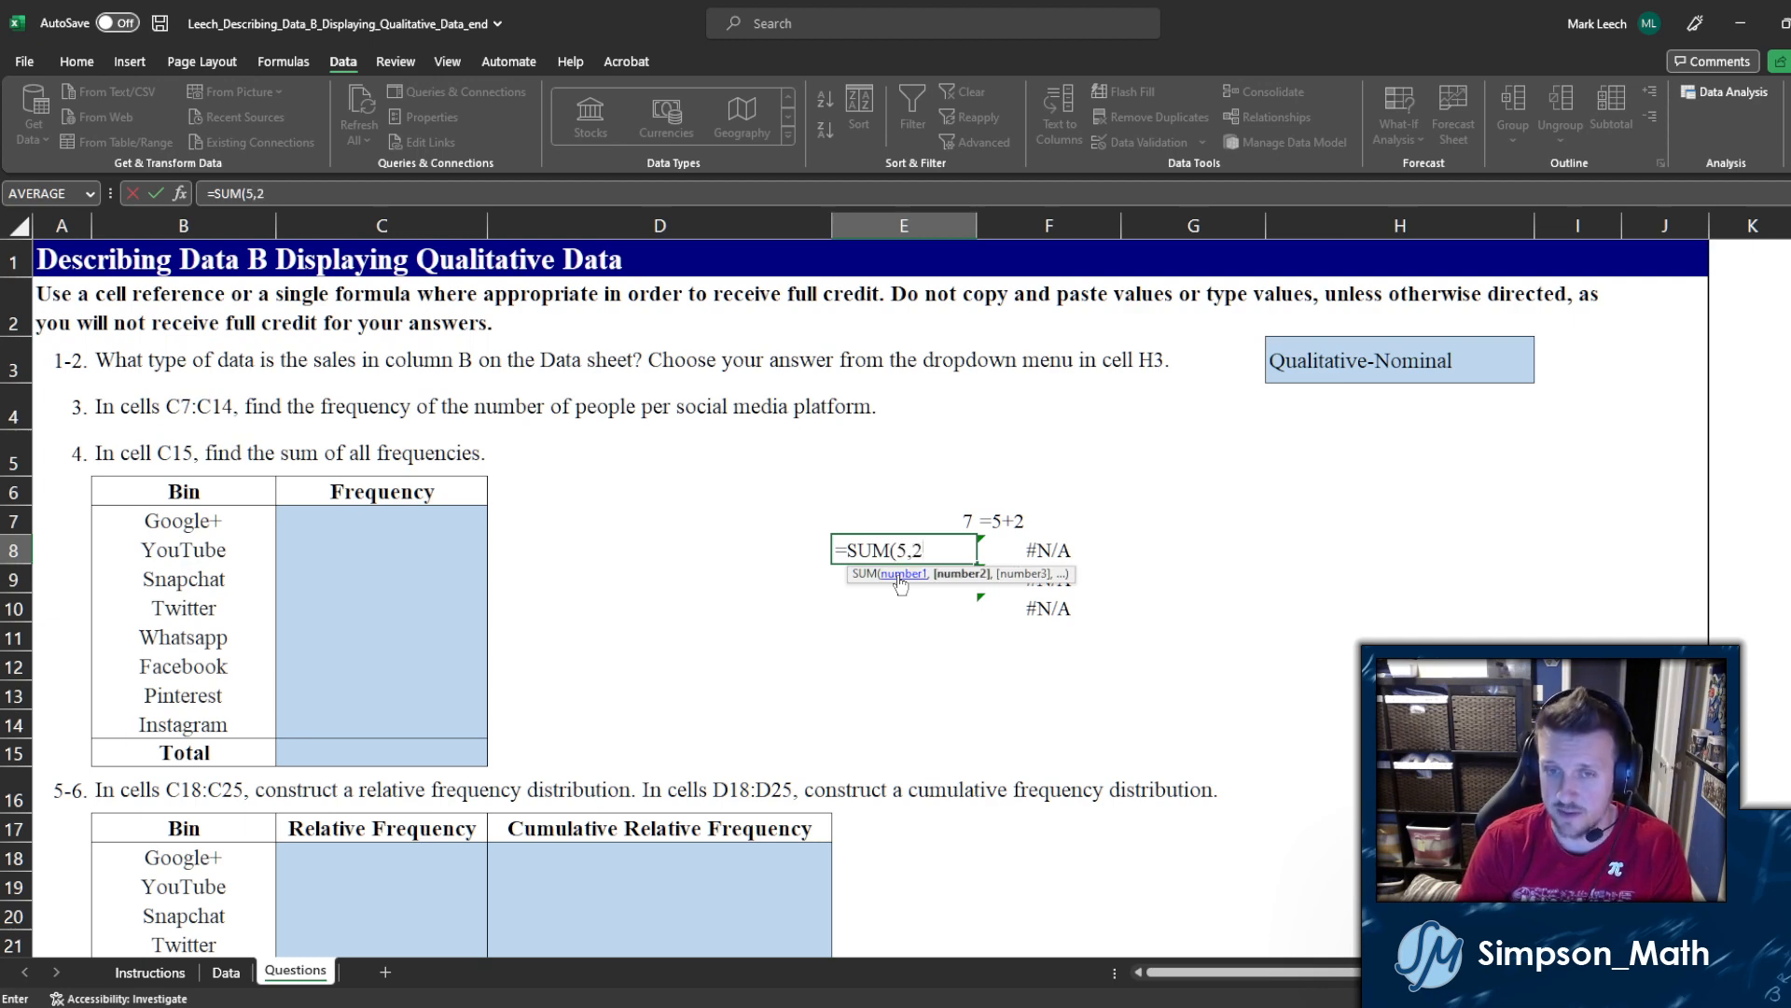
text())
key(Return)
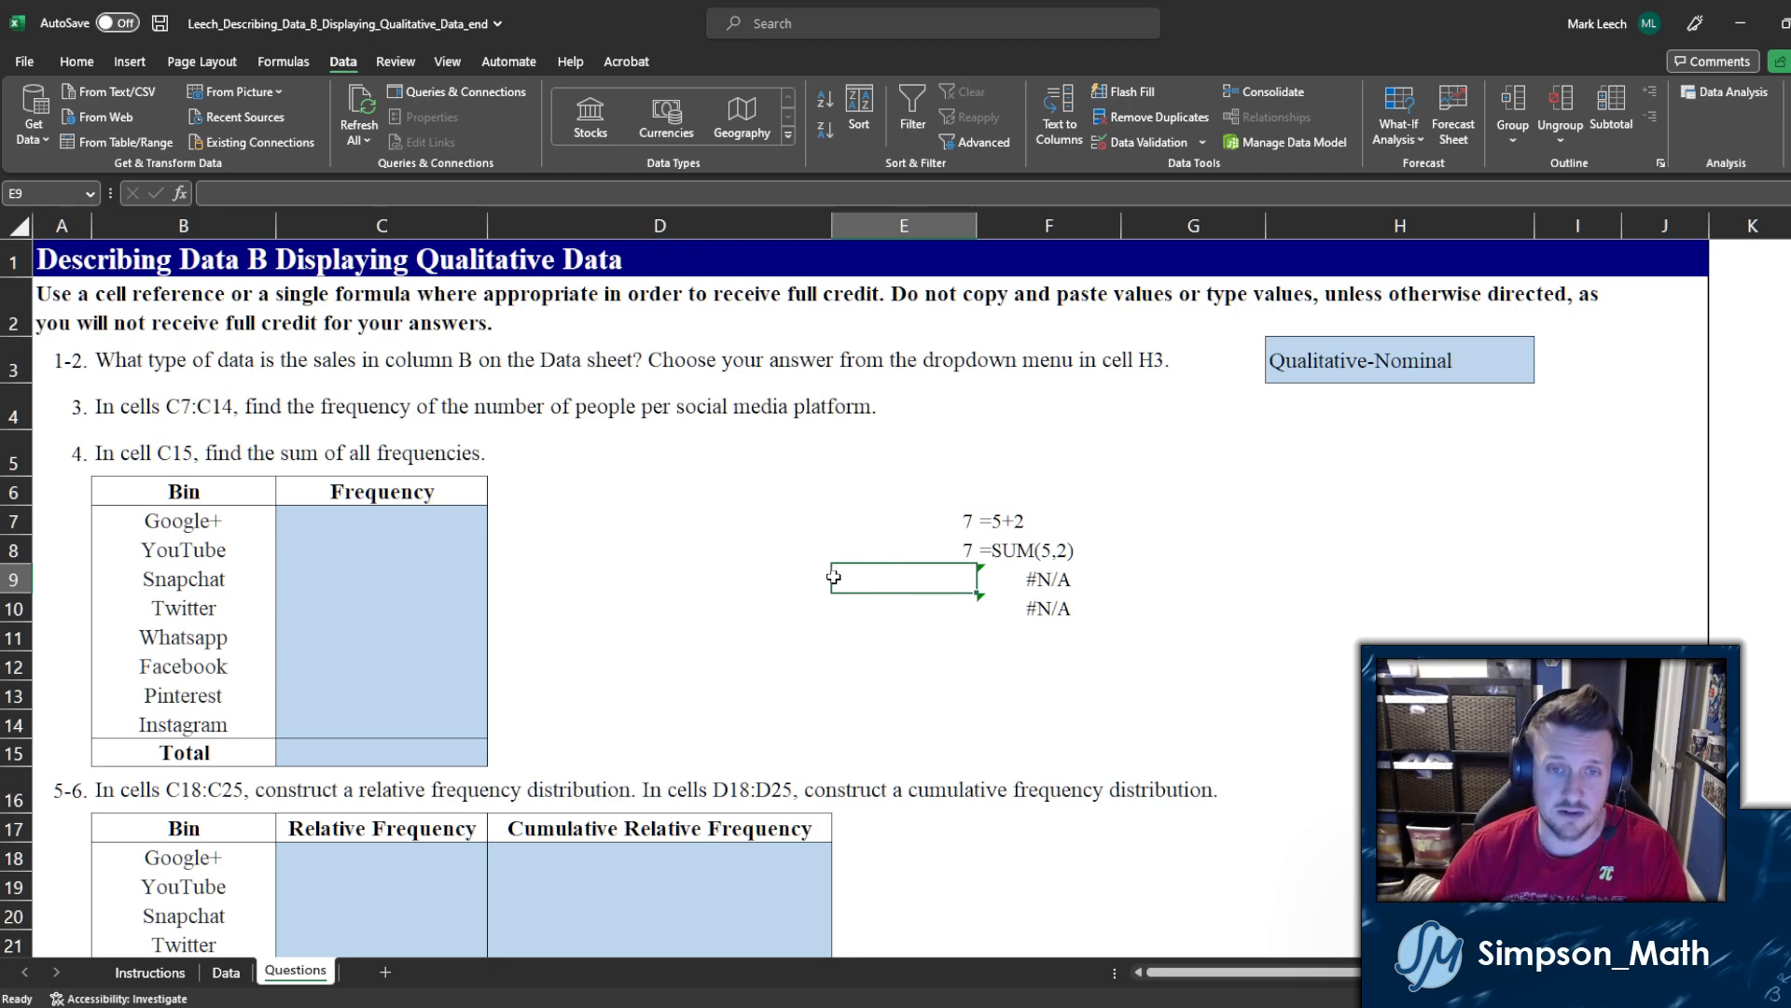
Step: Reference the Snapchat bin in cell E9 with =B9 and compare it with the source cell
click(803, 583)
click(879, 582)
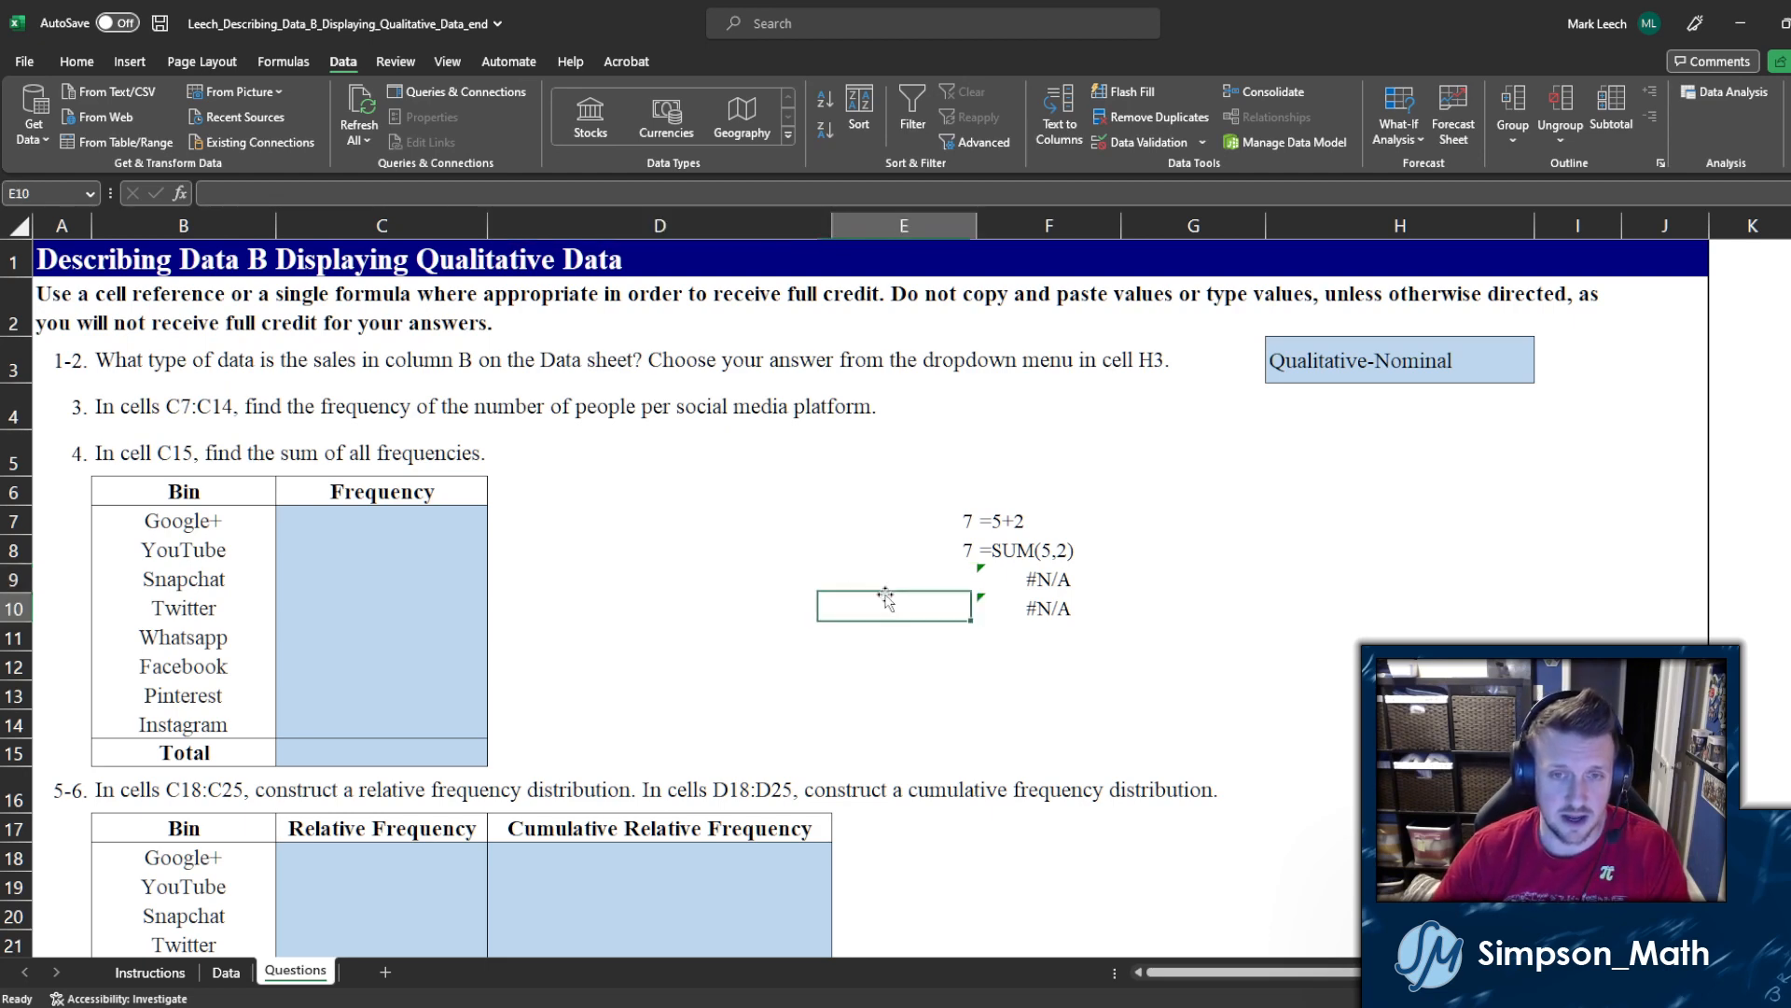
text(=)
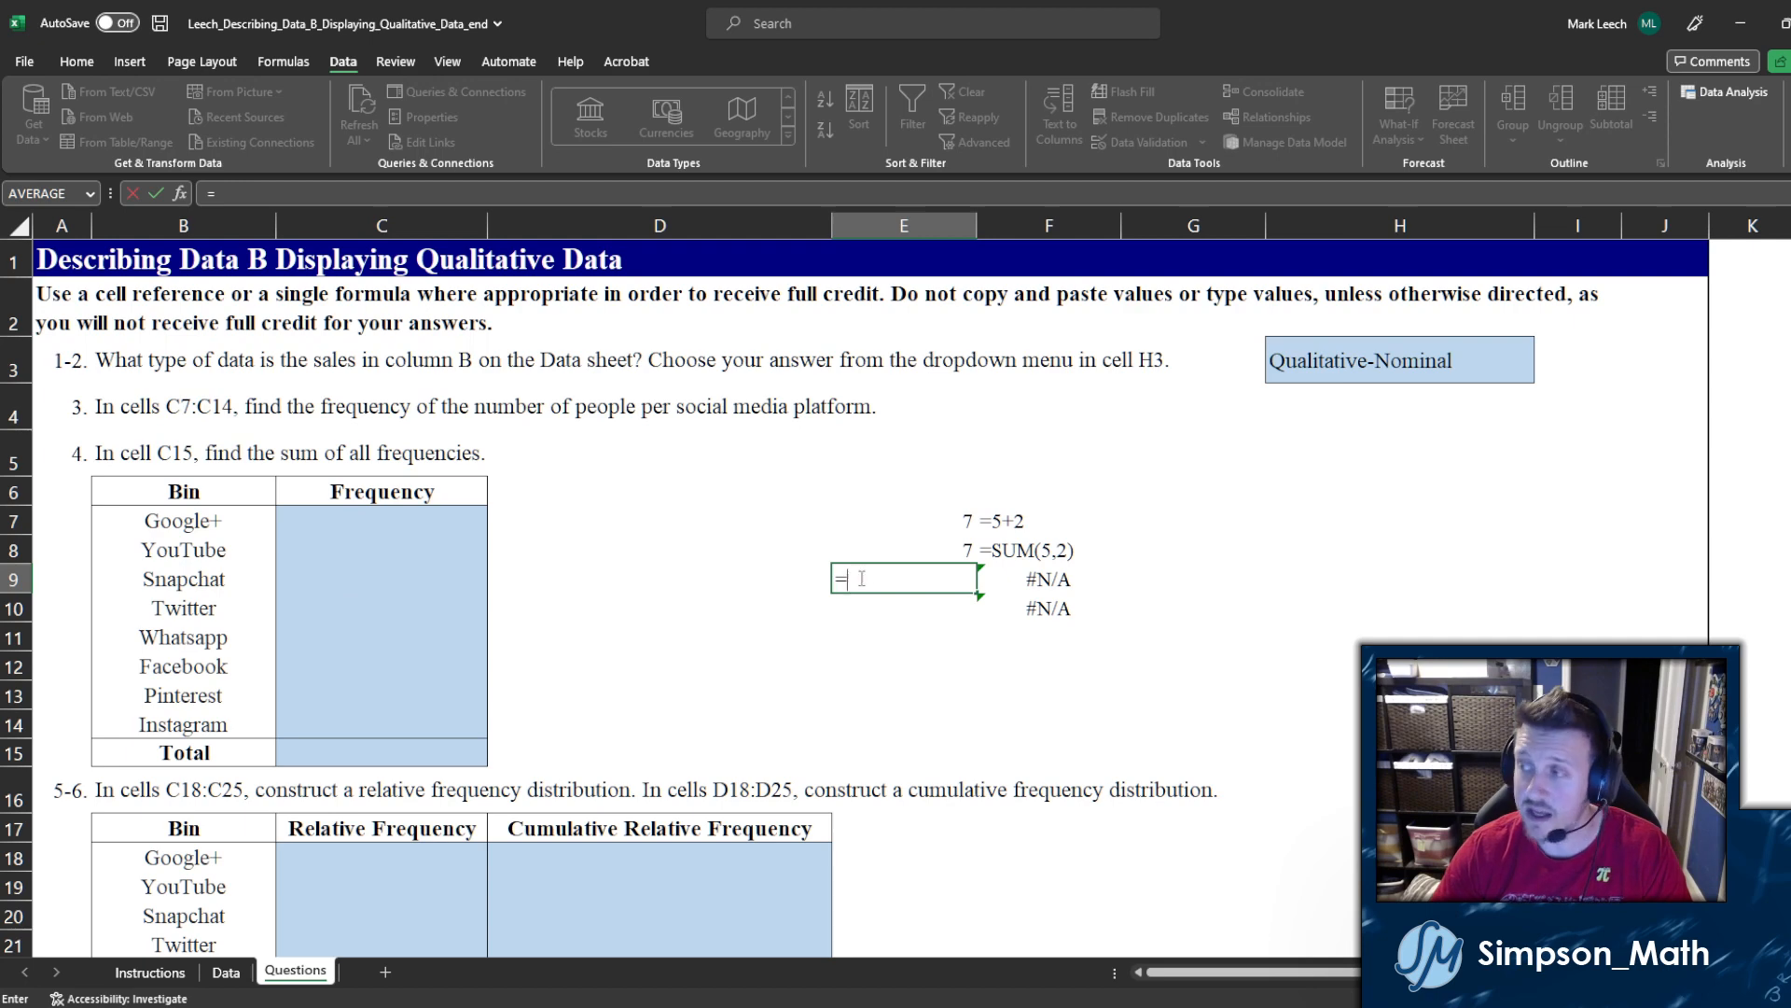
click(198, 583)
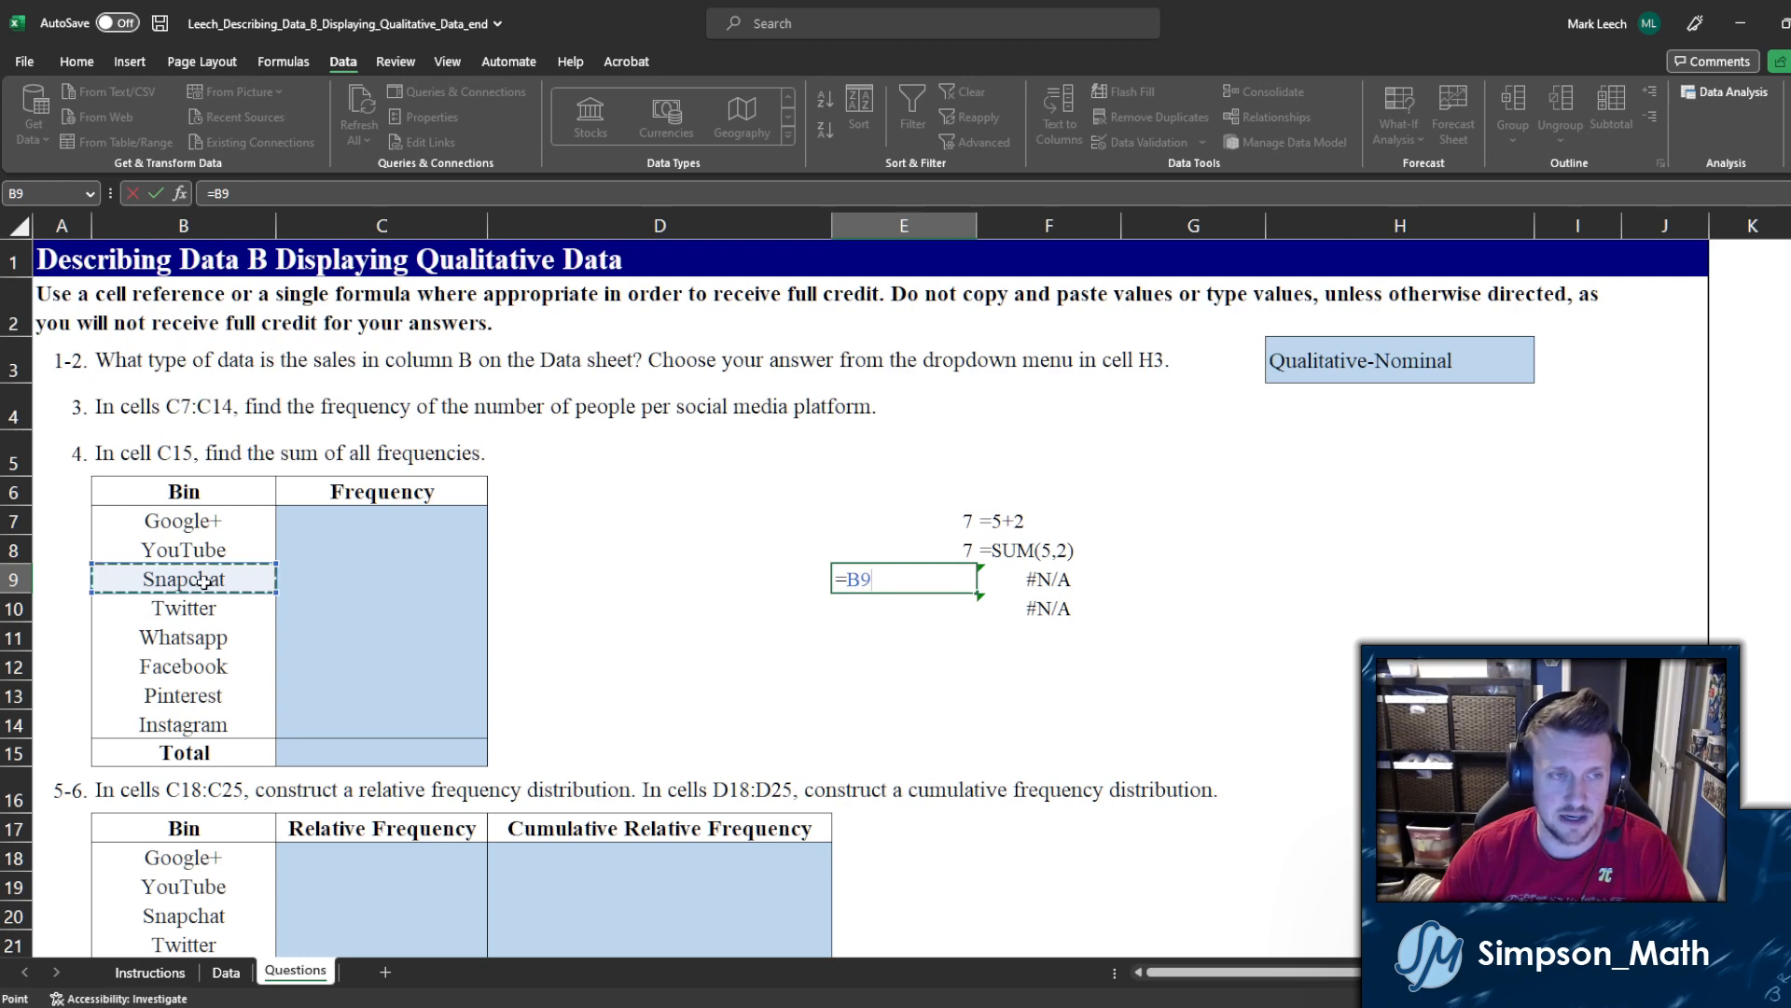
key(ctrl+Return)
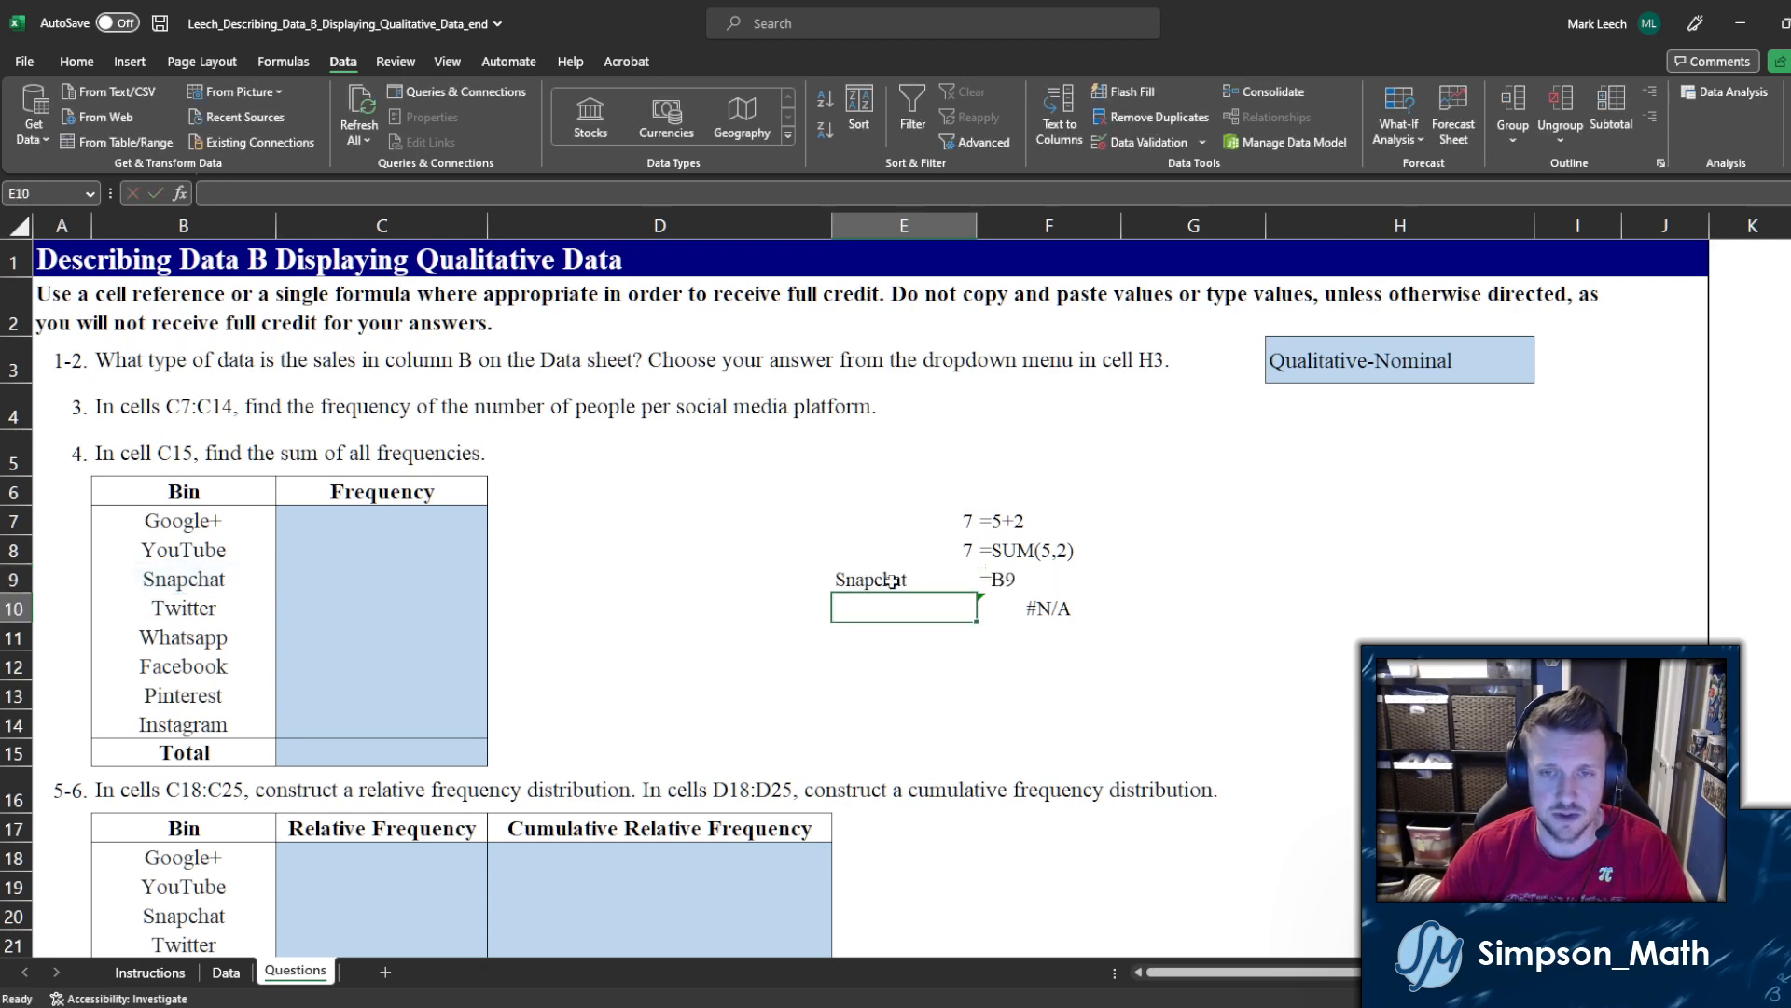
click(183, 578)
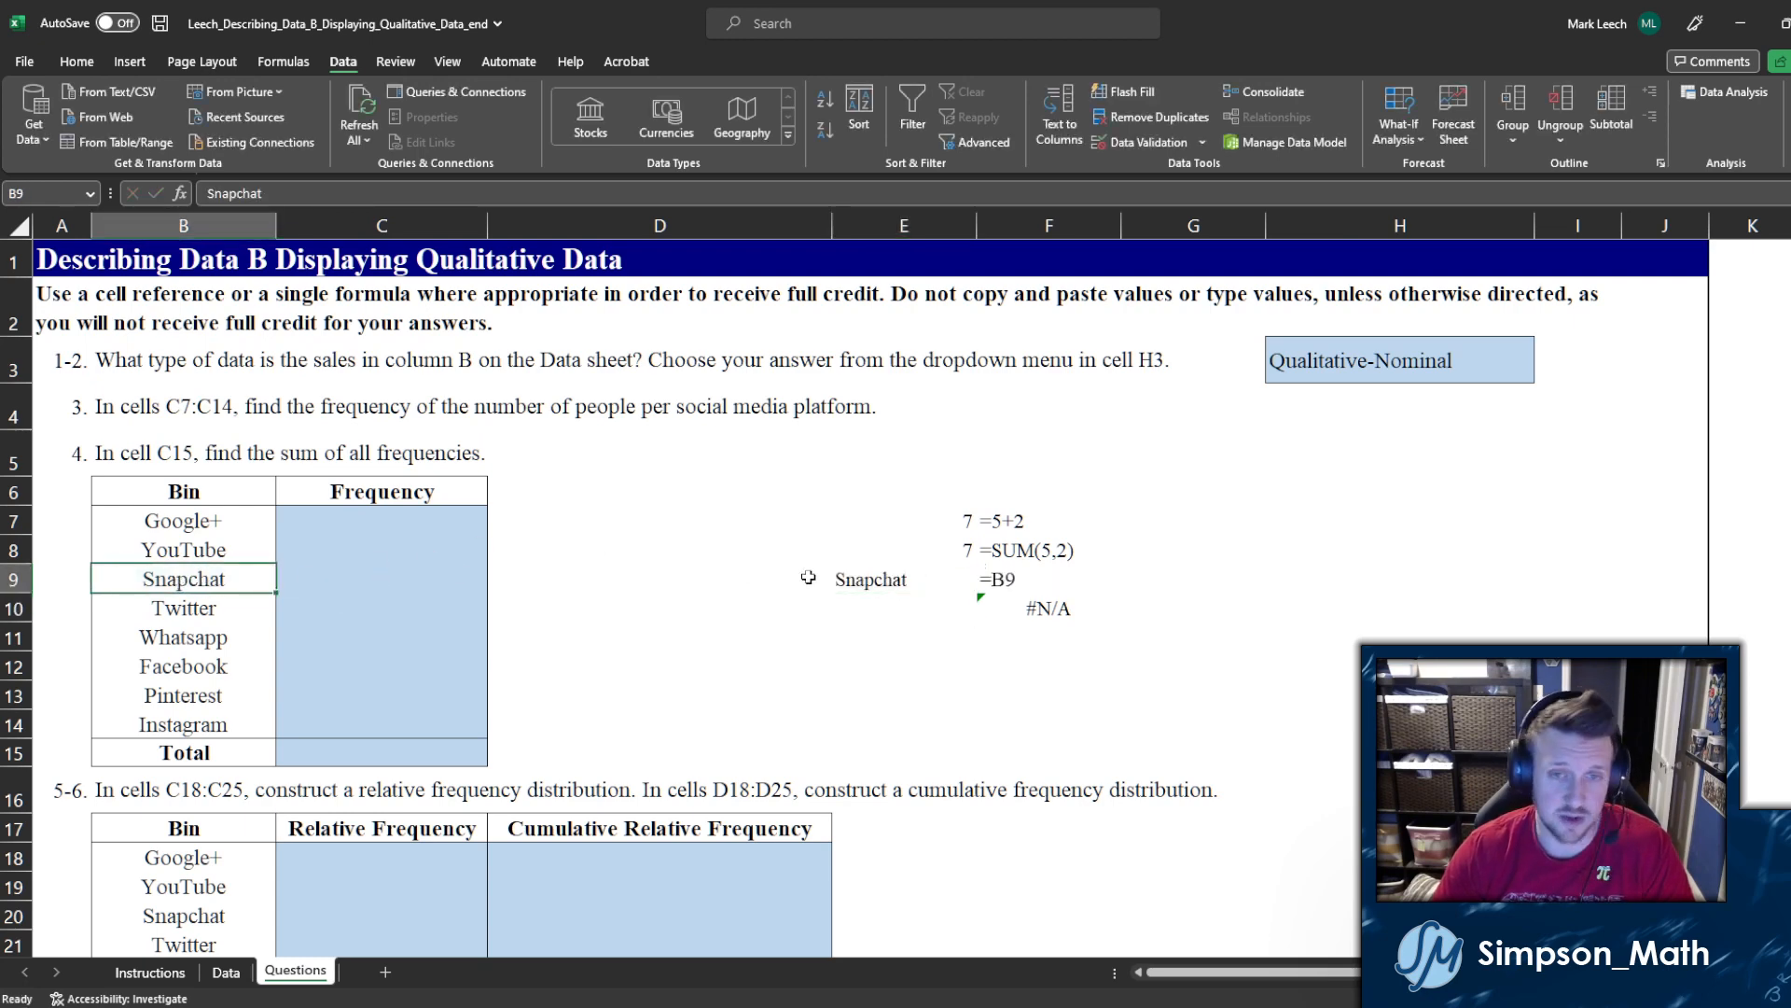
click(891, 582)
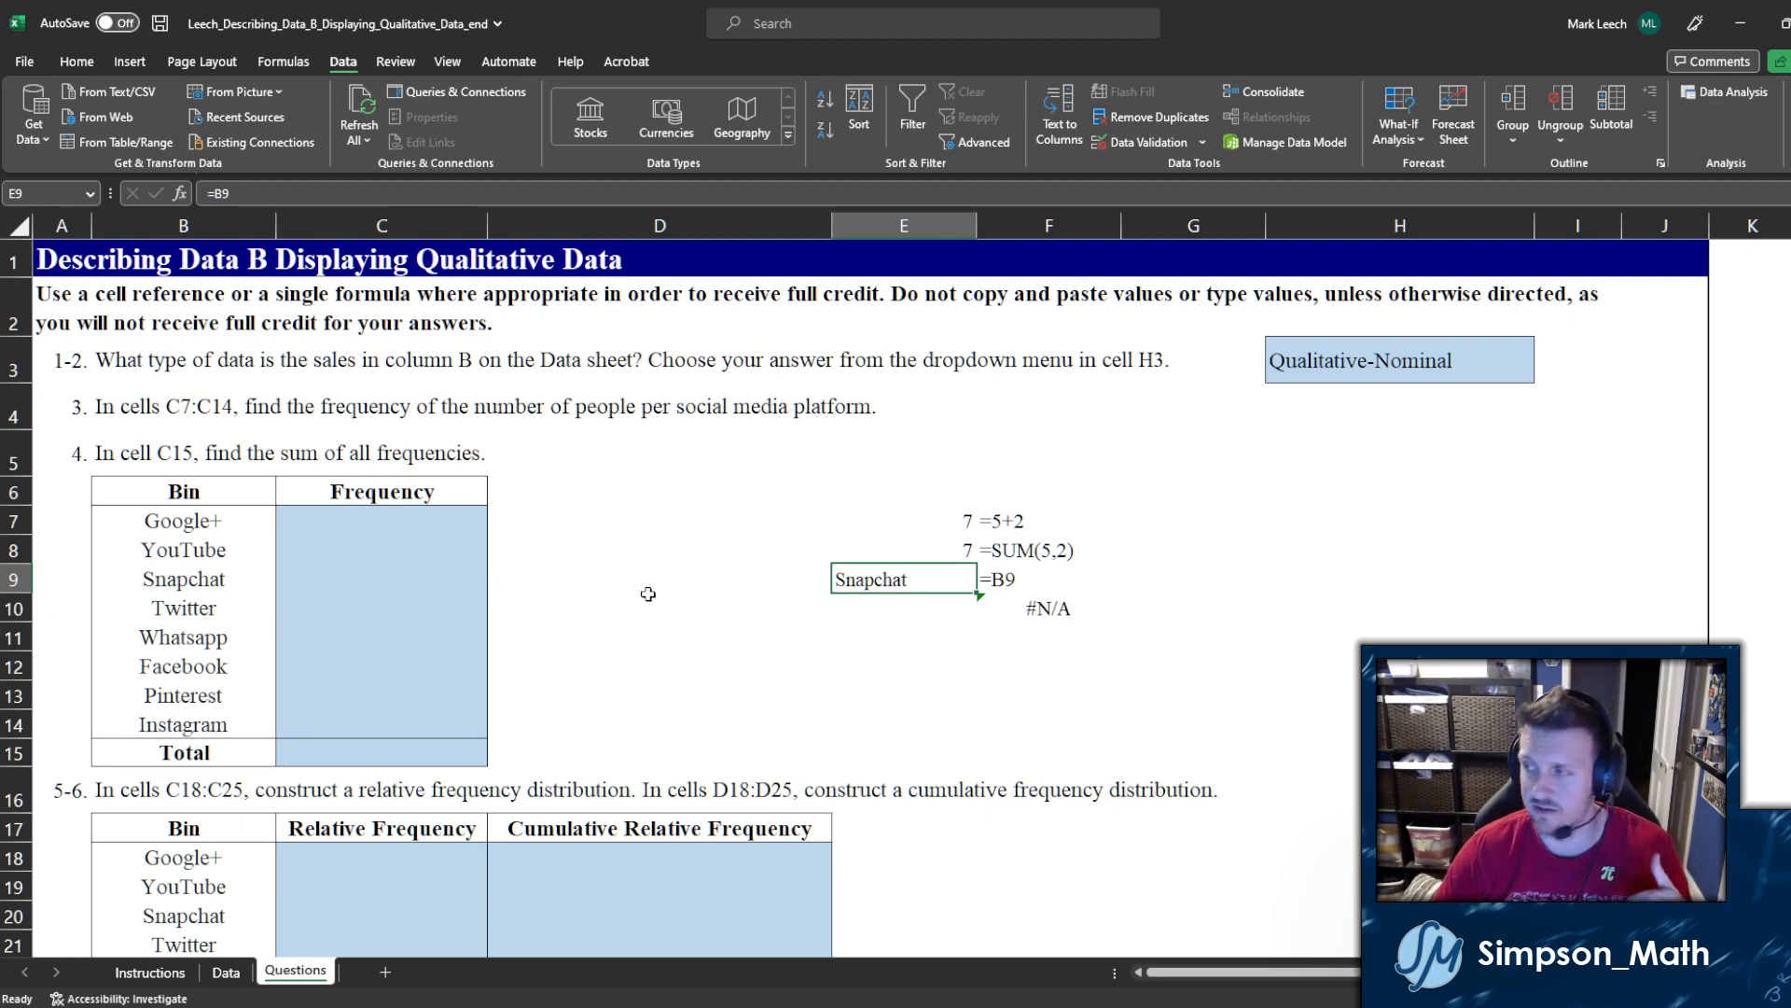
Step: Enter the example range reference =B7:B9 in cell E10, dismiss the spill notice and clear the formula
click(941, 610)
text(=)
drag(224, 521, 225, 583)
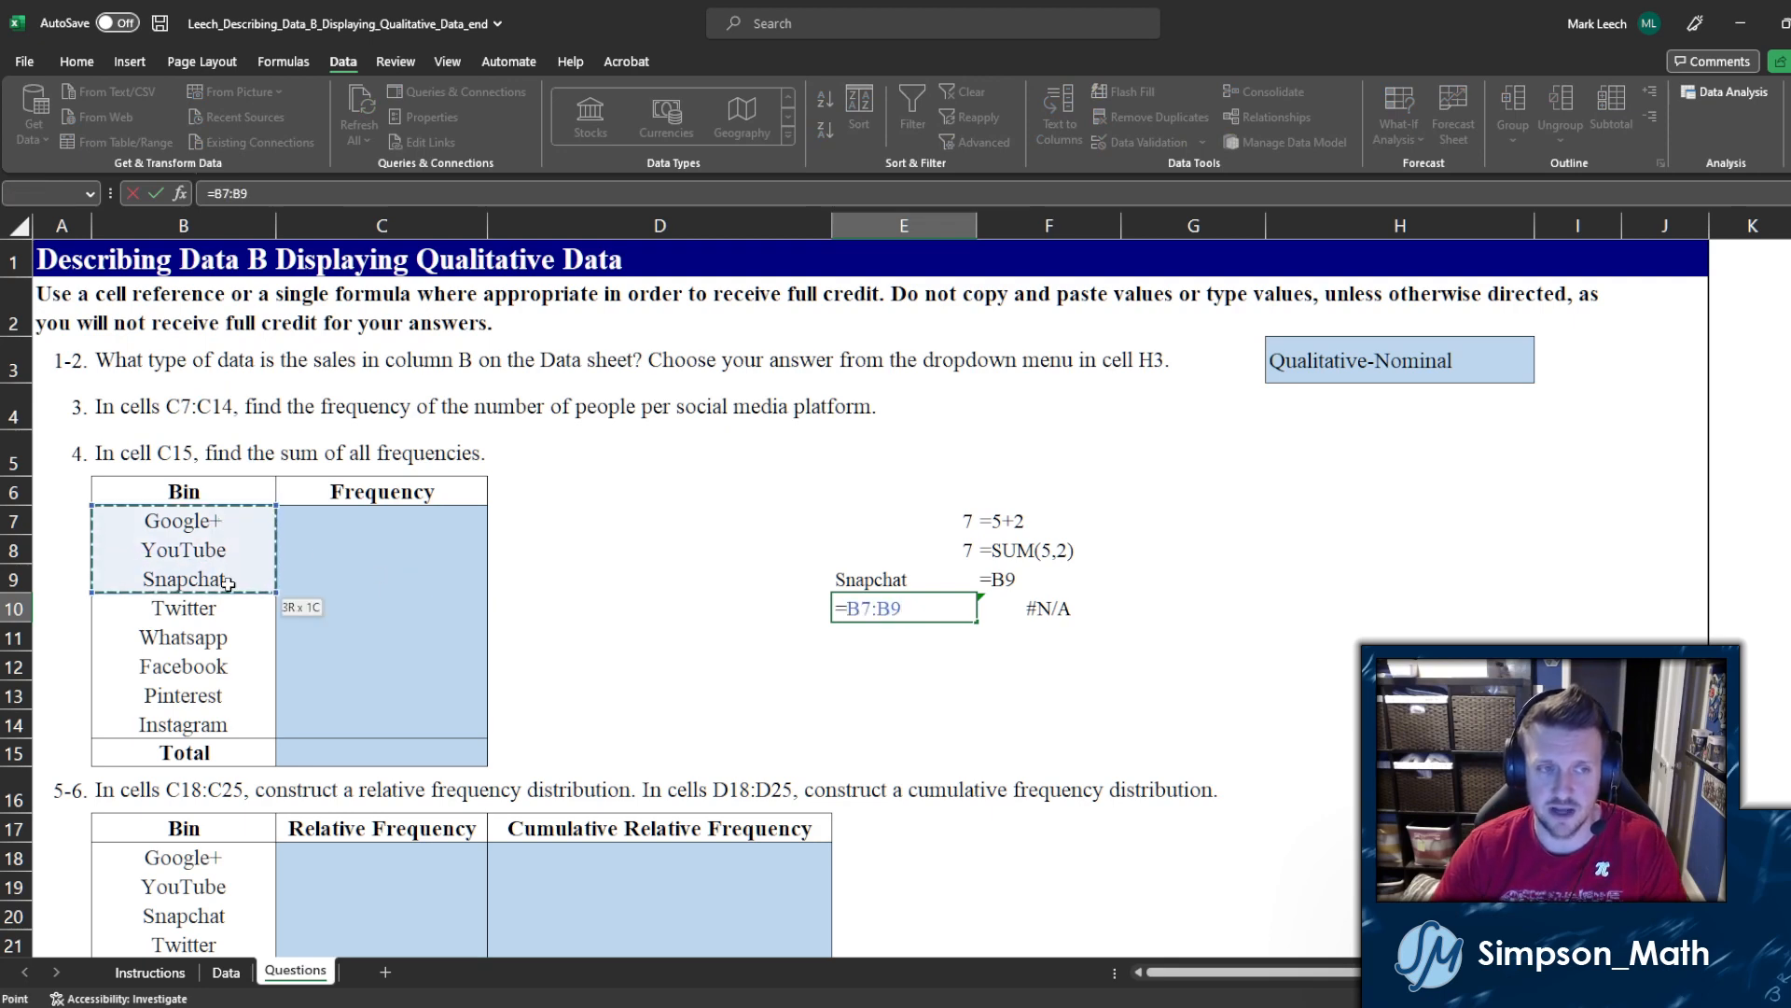
key(Return)
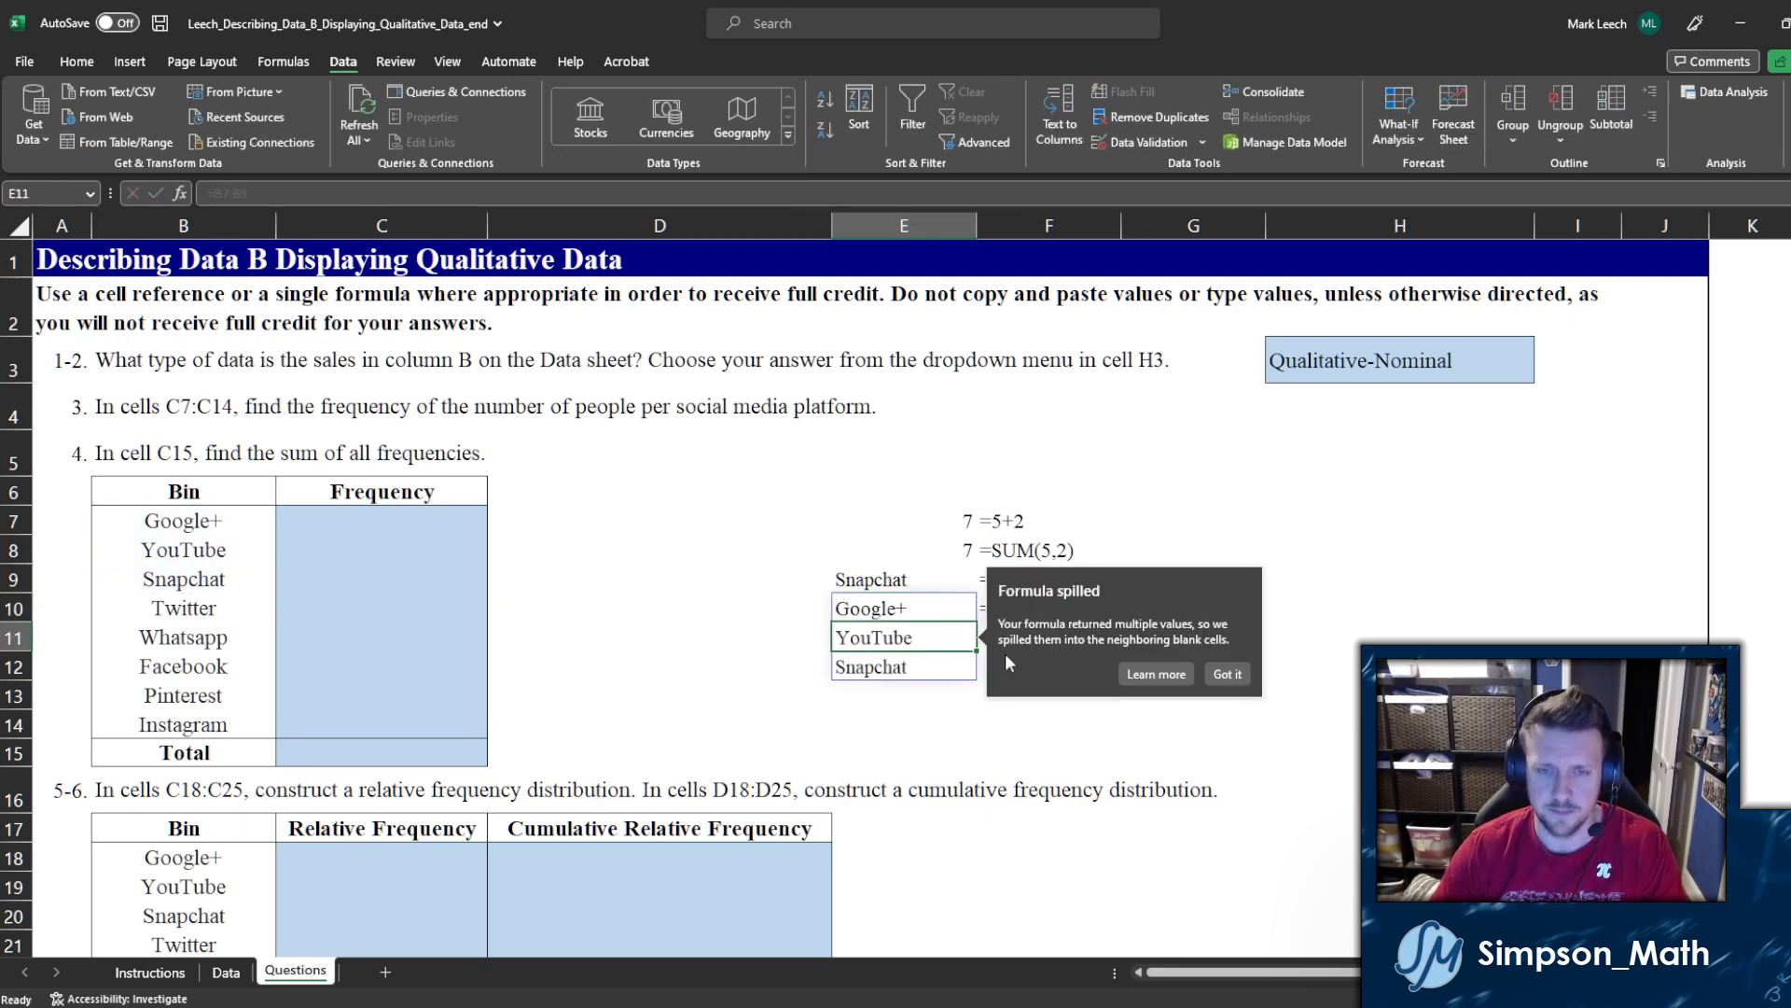
click(1228, 673)
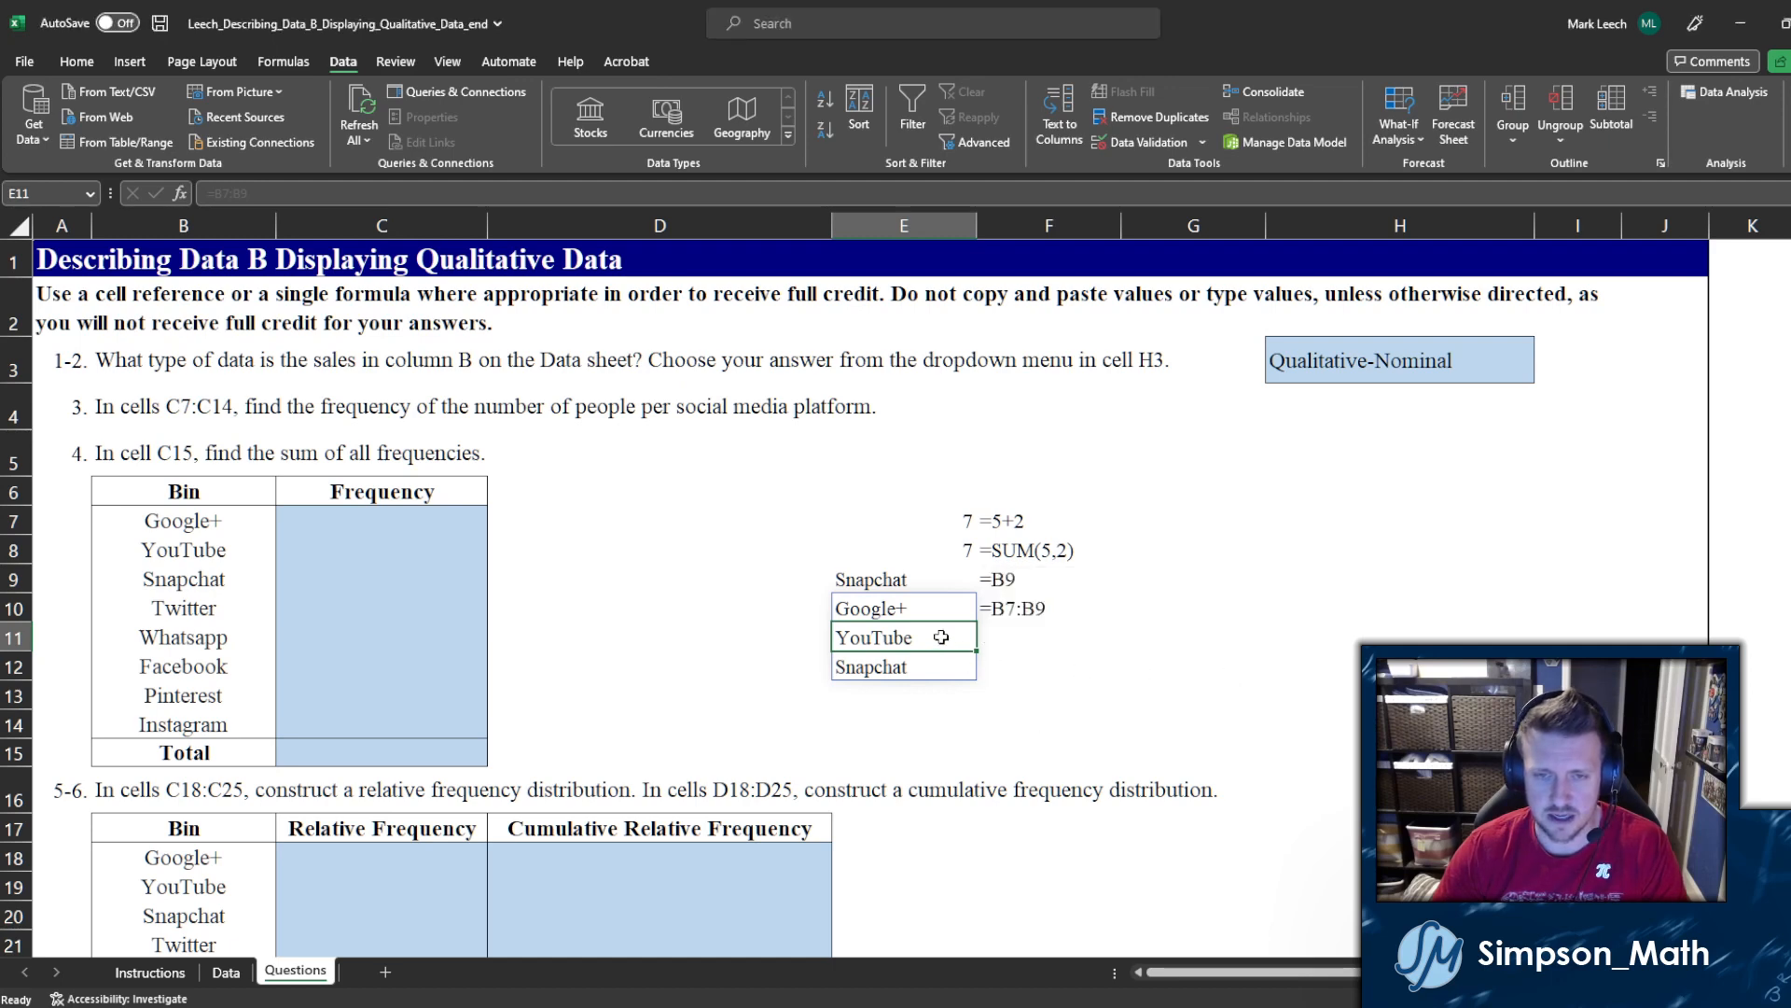
click(970, 616)
key(Delete)
click(920, 634)
Step: Try the range reference =B7:B12 in E10, cancel it and clear the example formulas from E7:F10
click(896, 608)
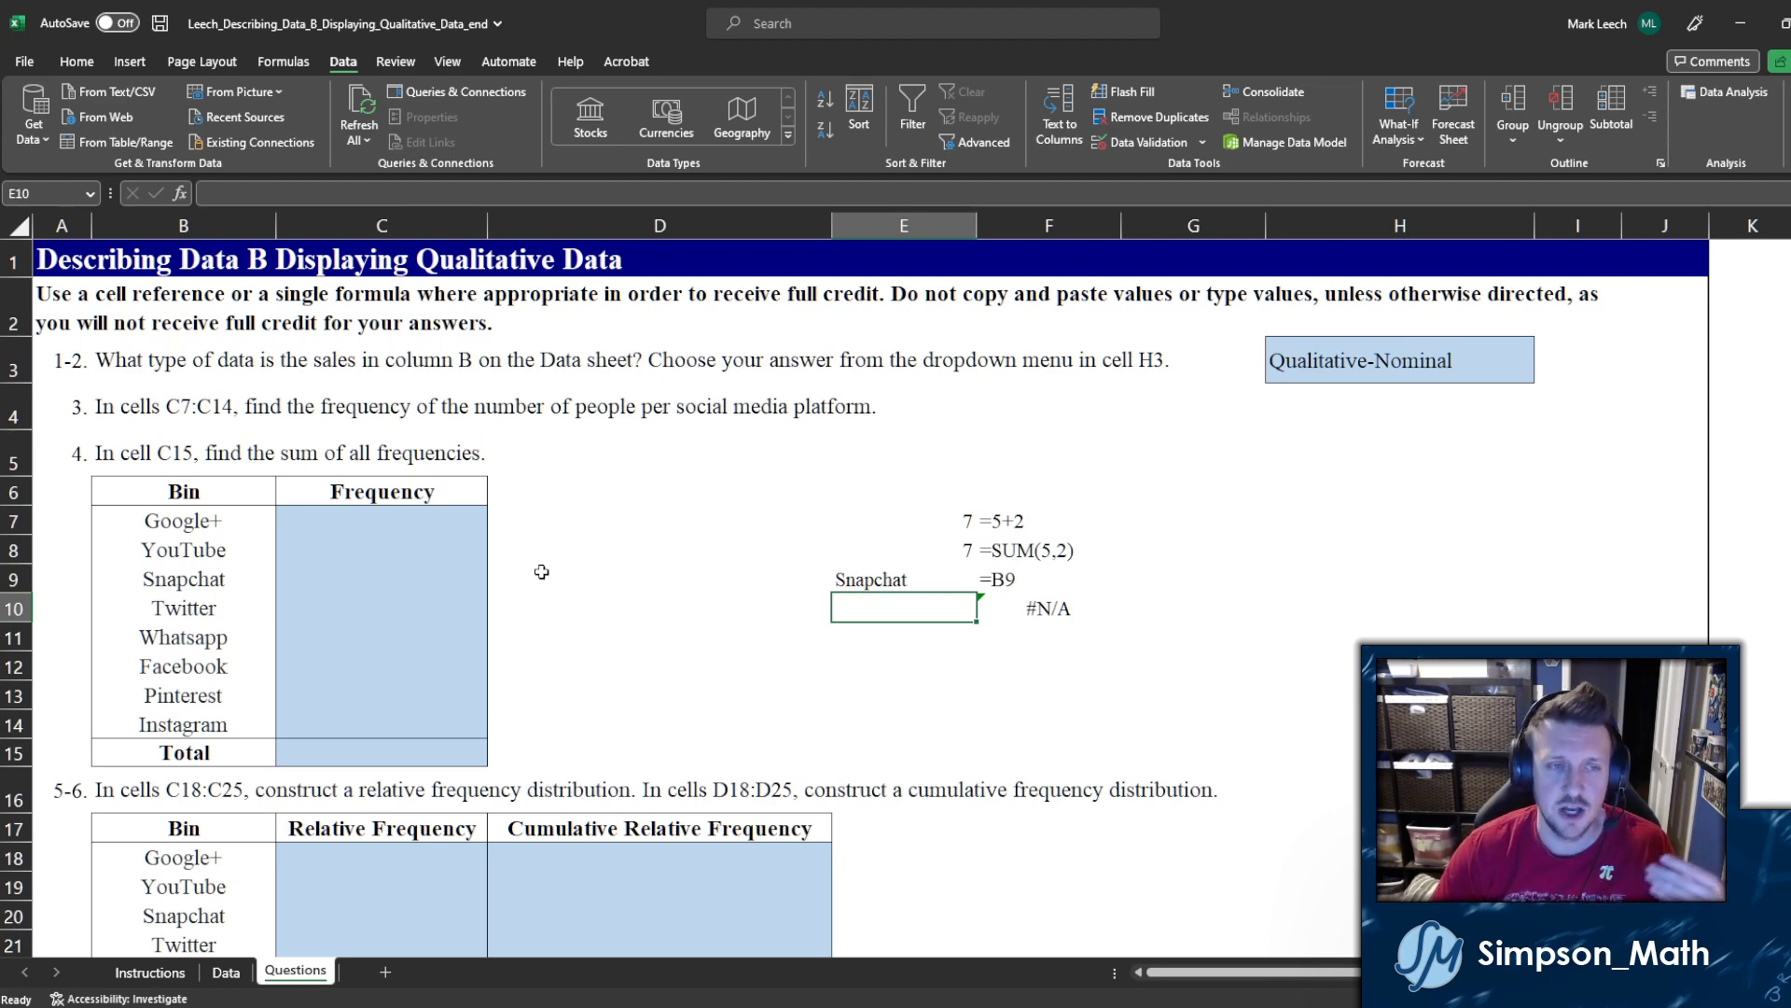
text(=)
drag(214, 522, 198, 672)
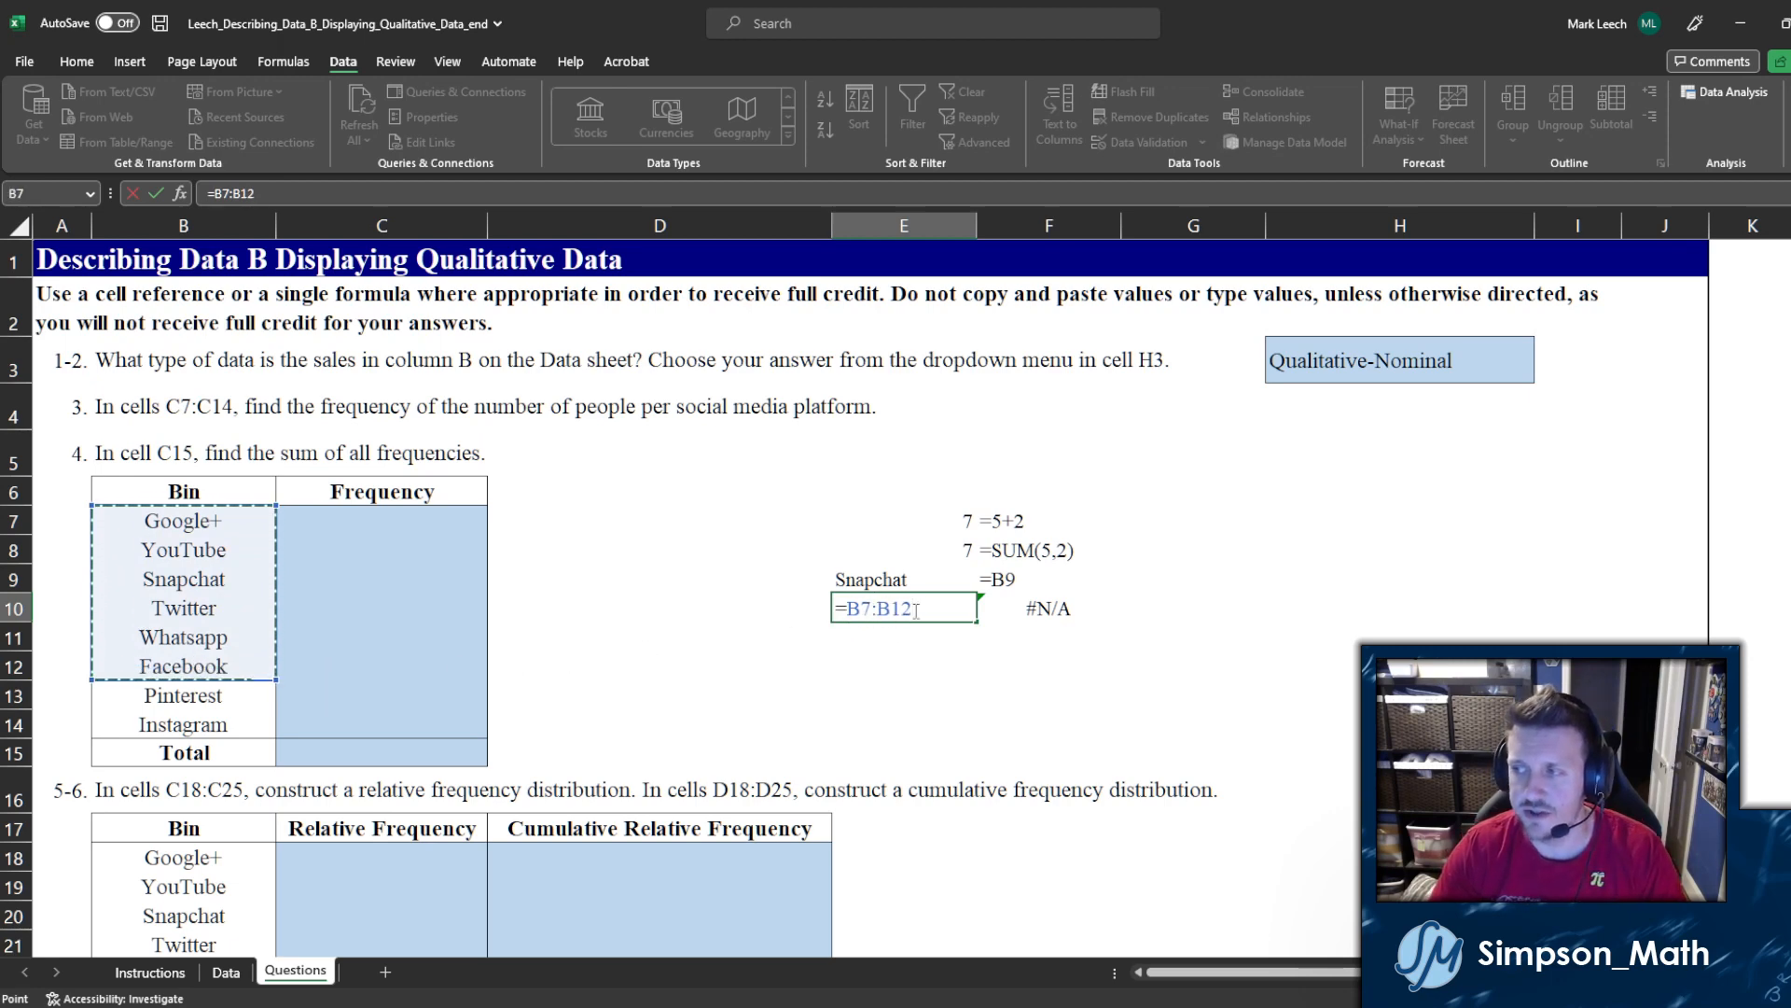
key(Escape)
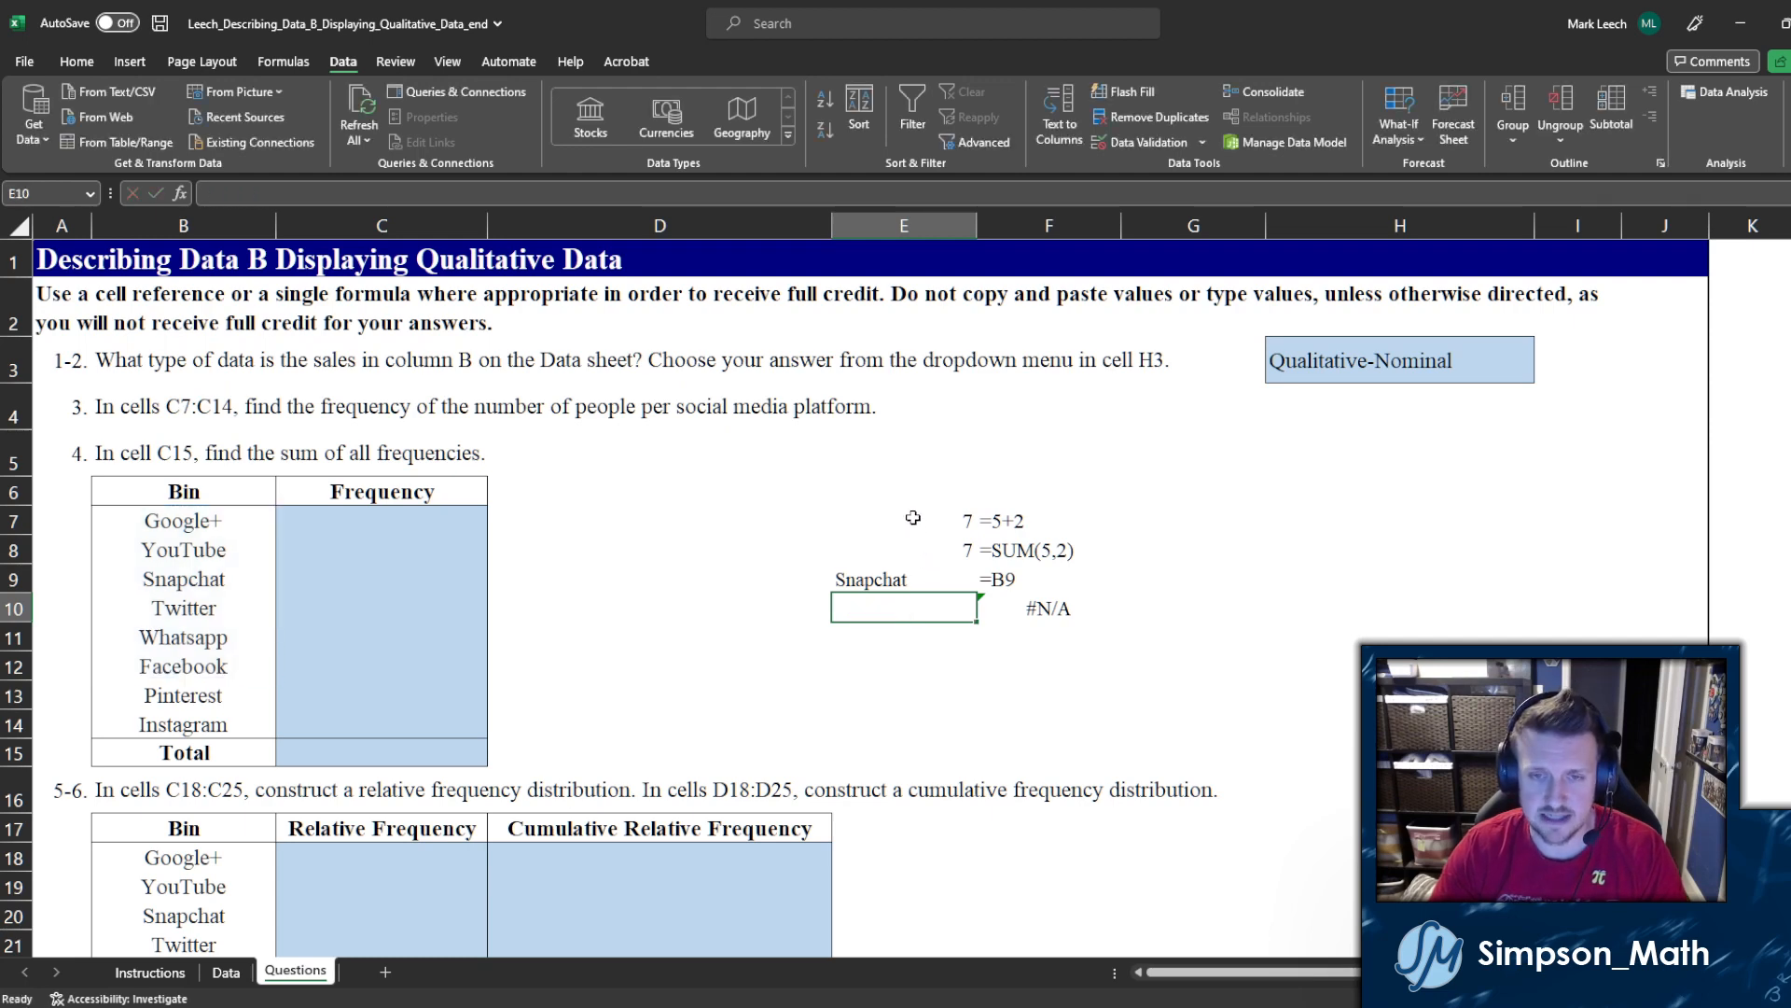
drag(917, 522, 1022, 608)
key(Delete)
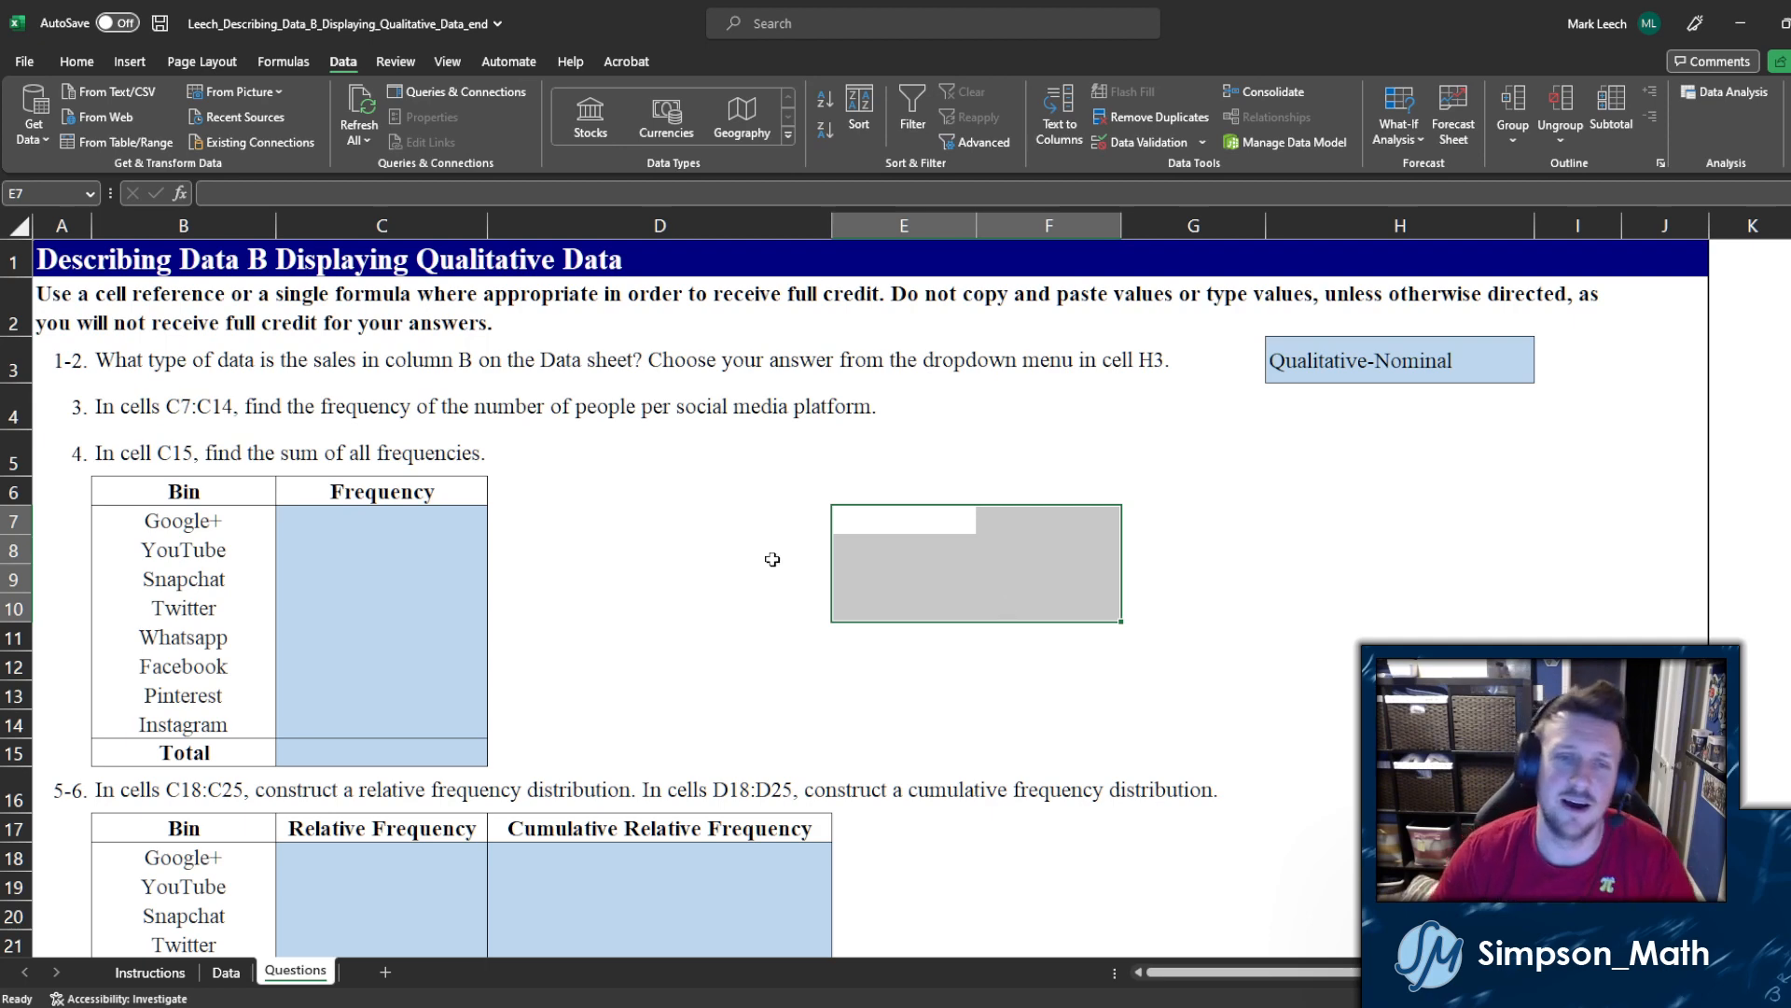
Step: Begin a formula in Google+ frequency cell C7 with =count
key(Left)
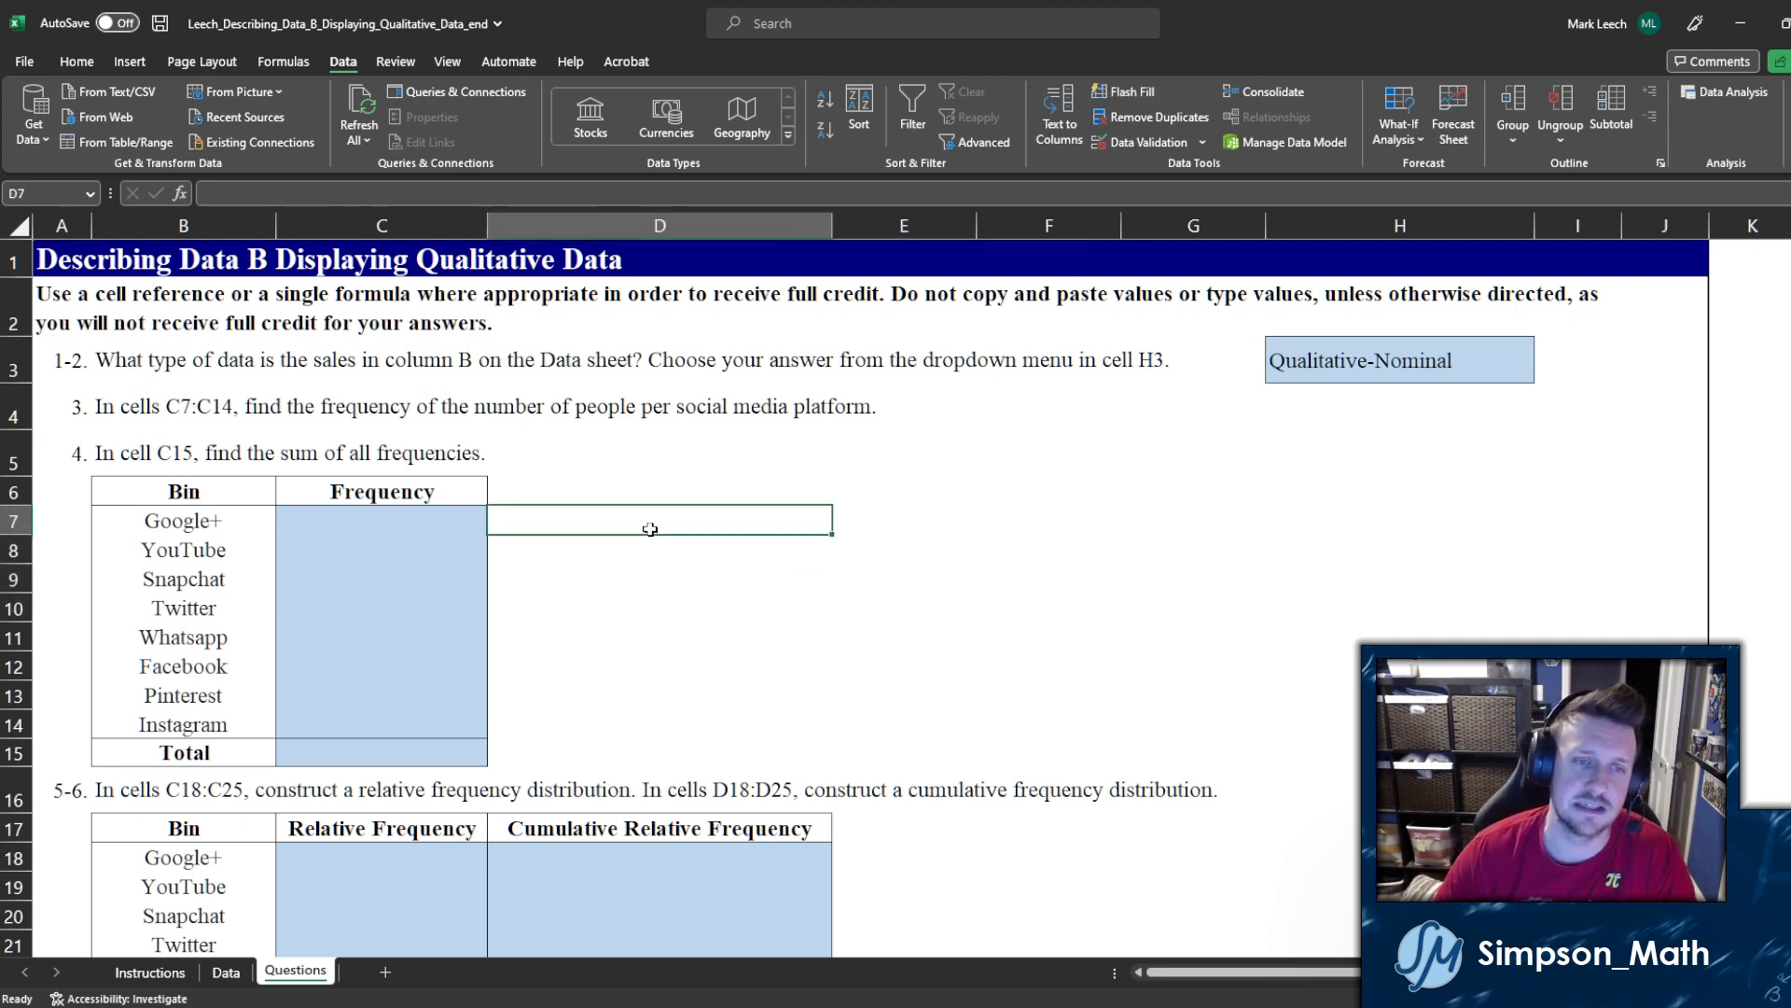
click(417, 524)
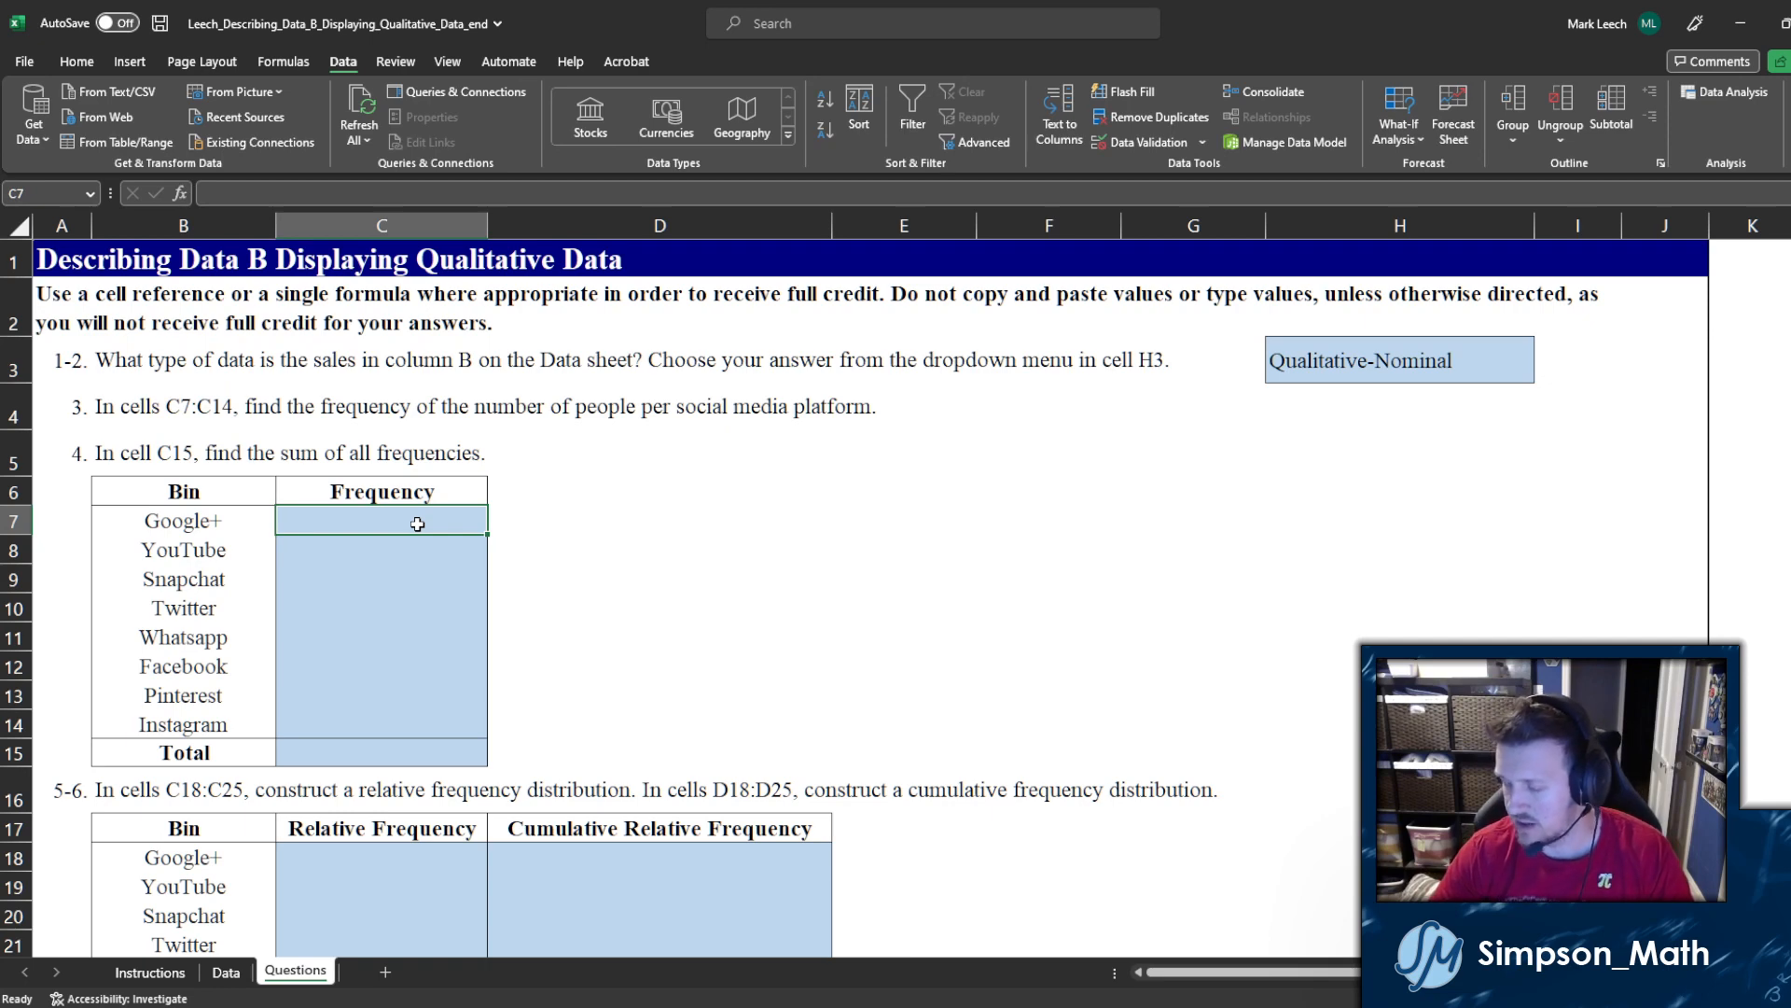
text(=)
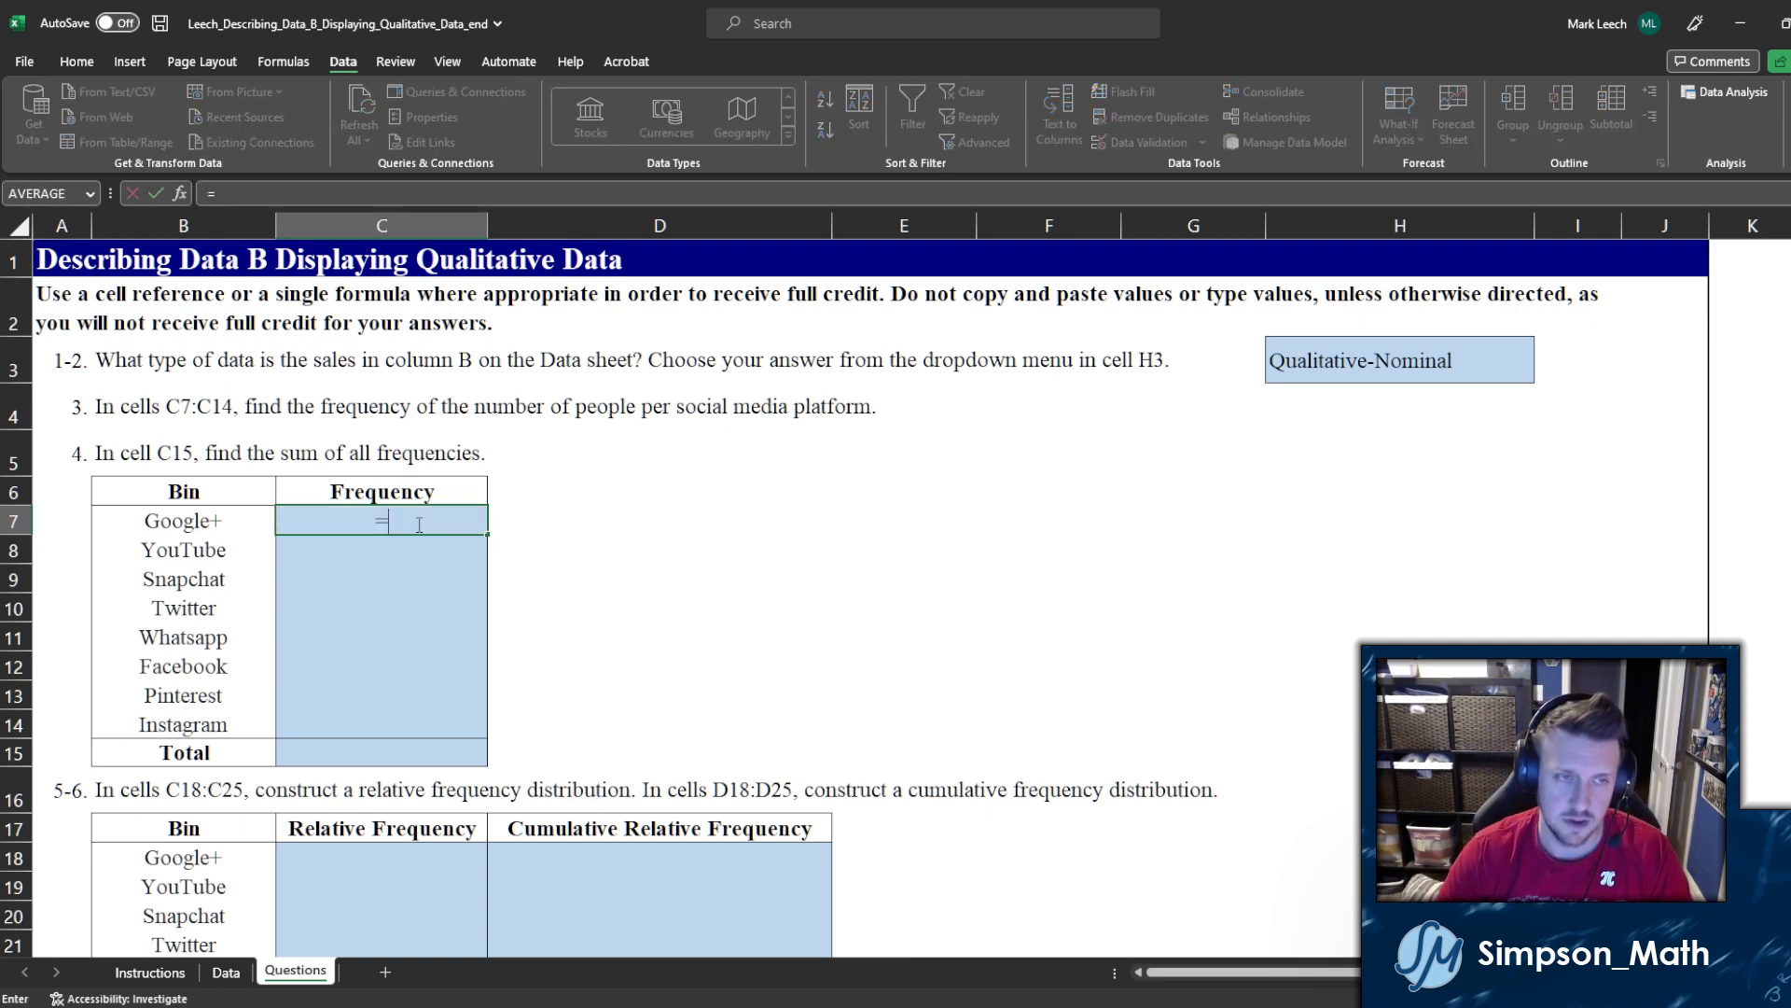
text(cou)
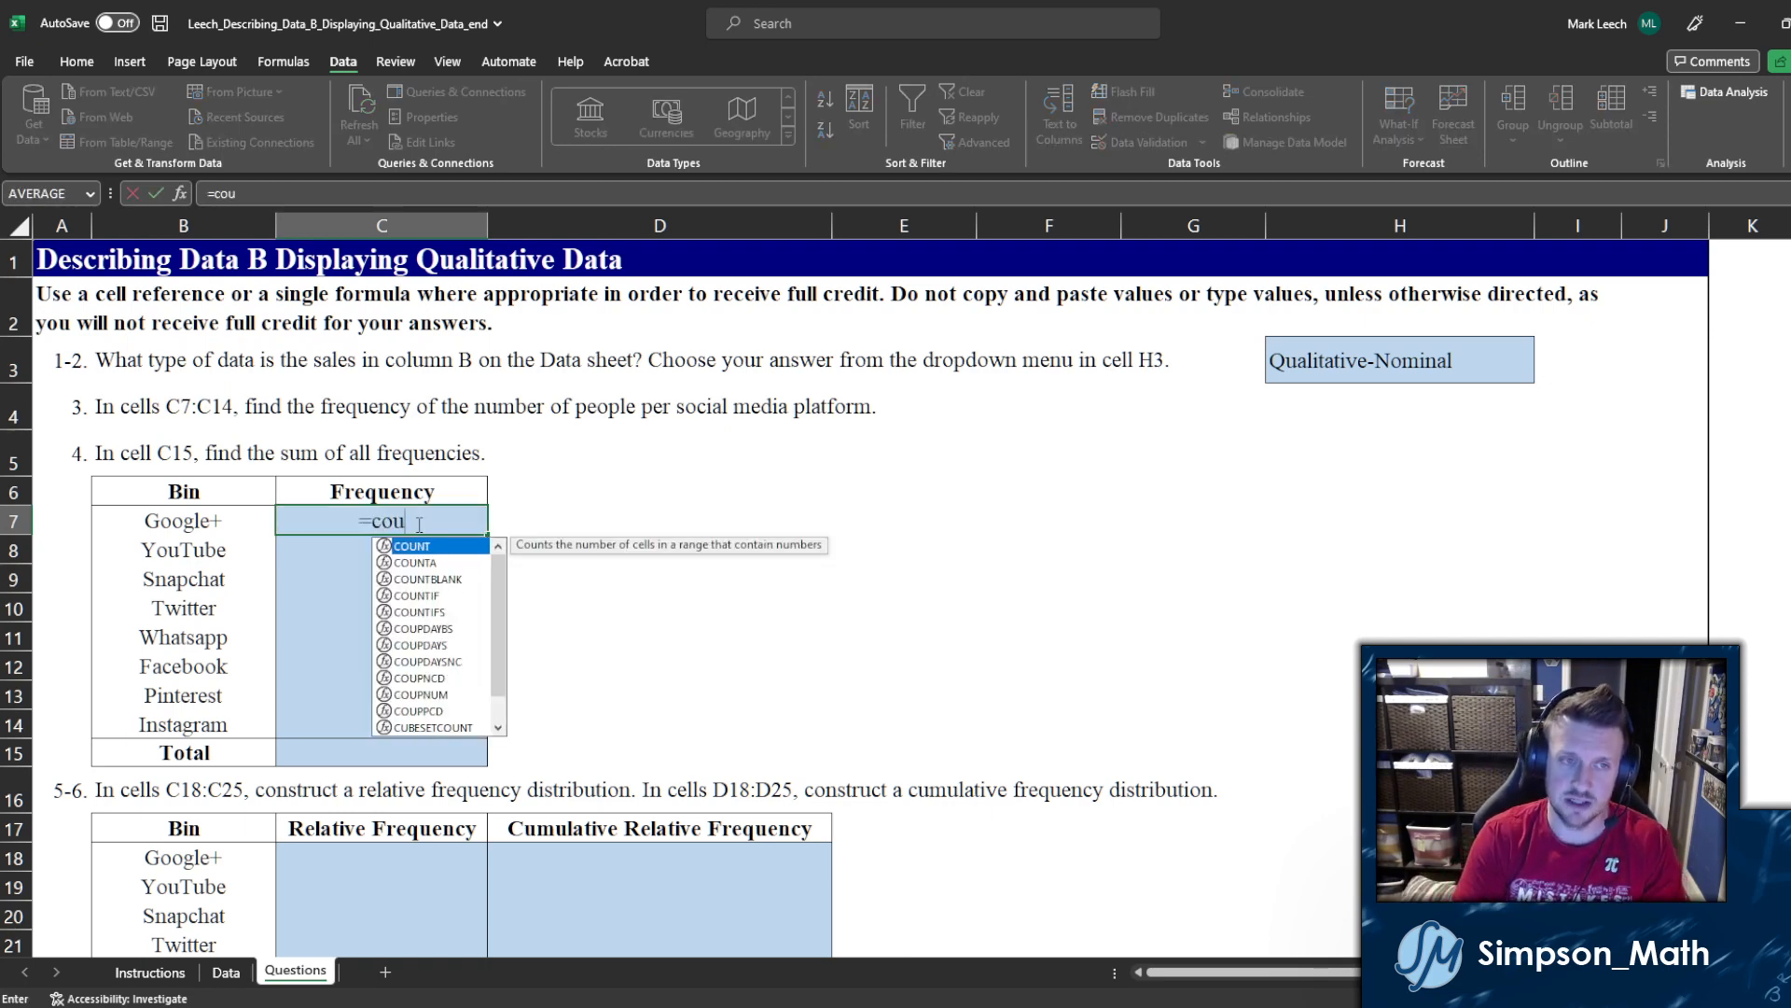
text(nt)
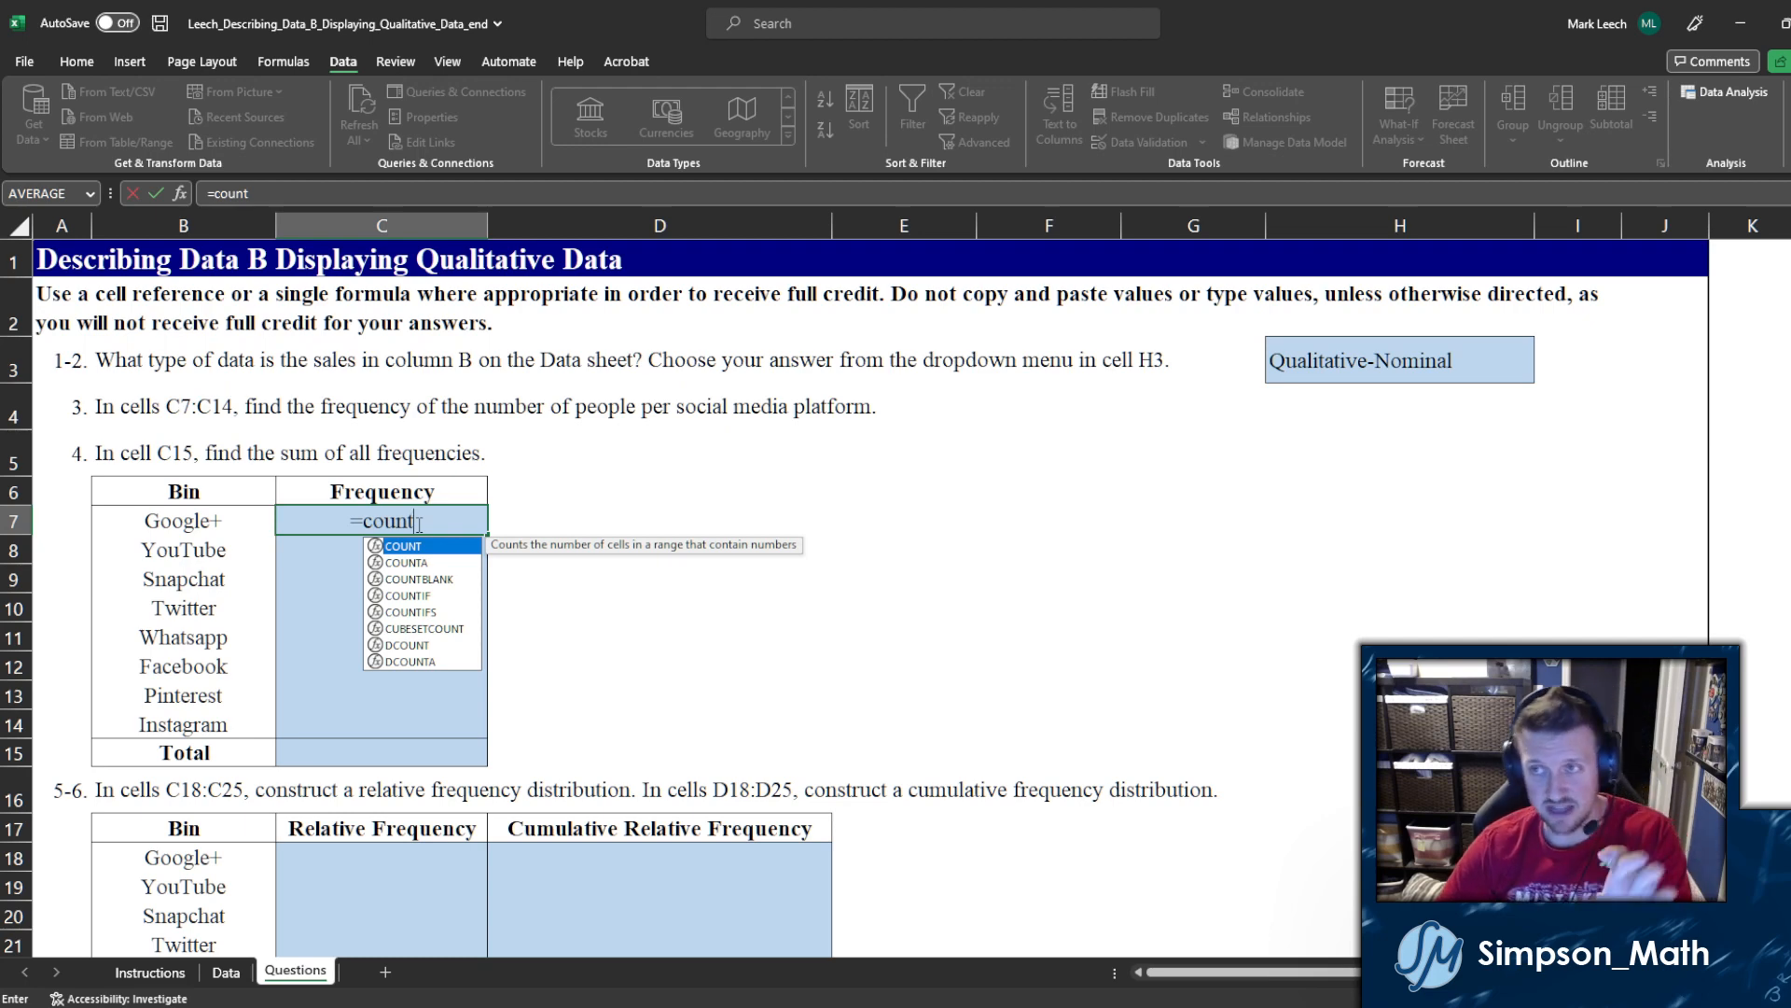
Step: Compare the descriptions of the suggested COUNT, COUNTA, COUNTBLANK, COUNTIF and COUNTIFS functions
key(Down)
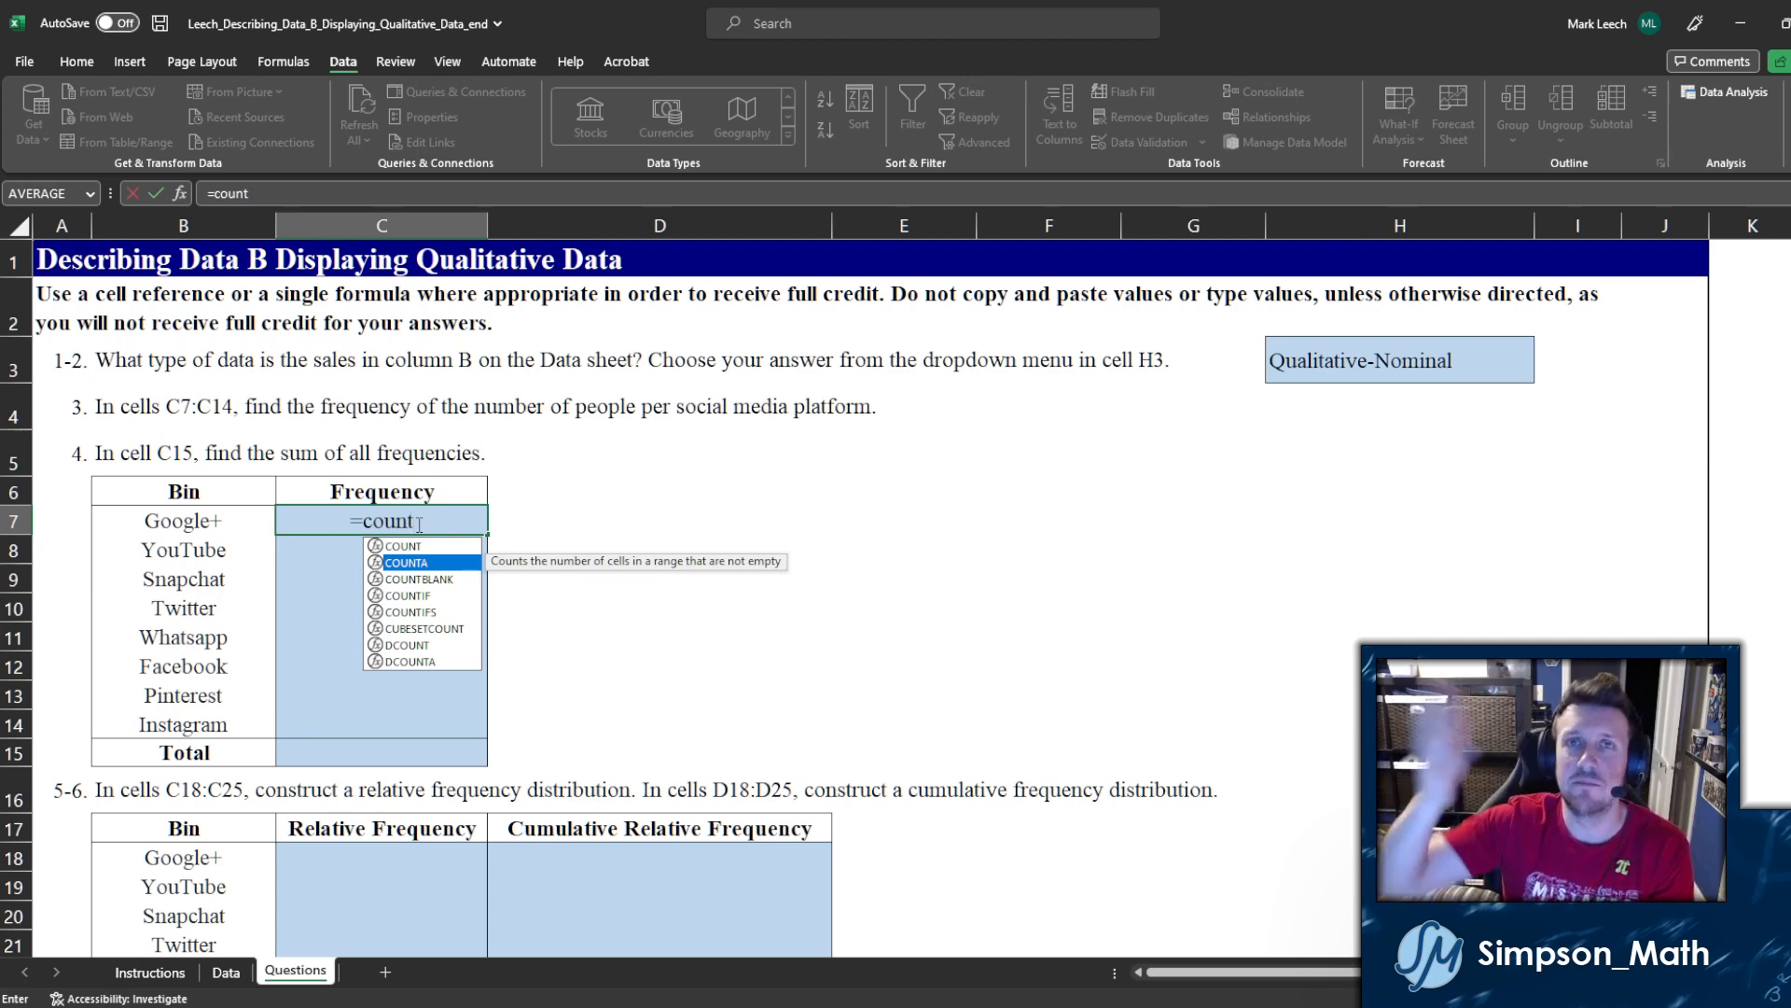
key(Down)
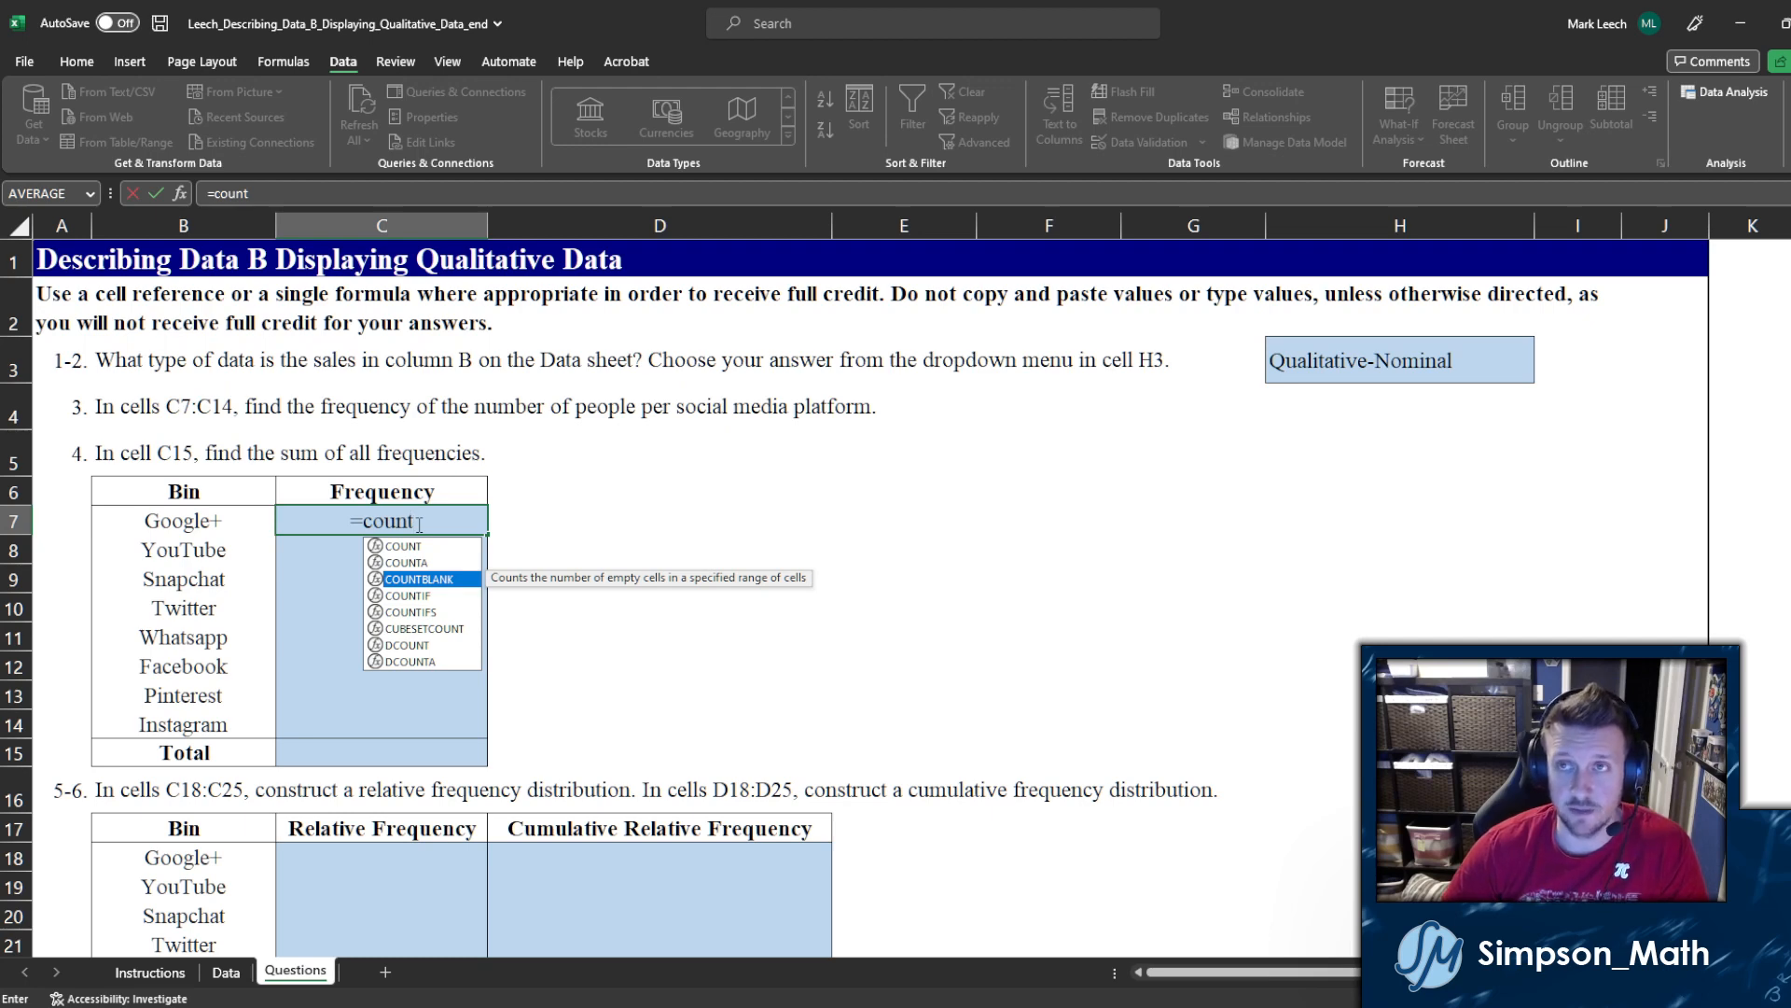
key(Up)
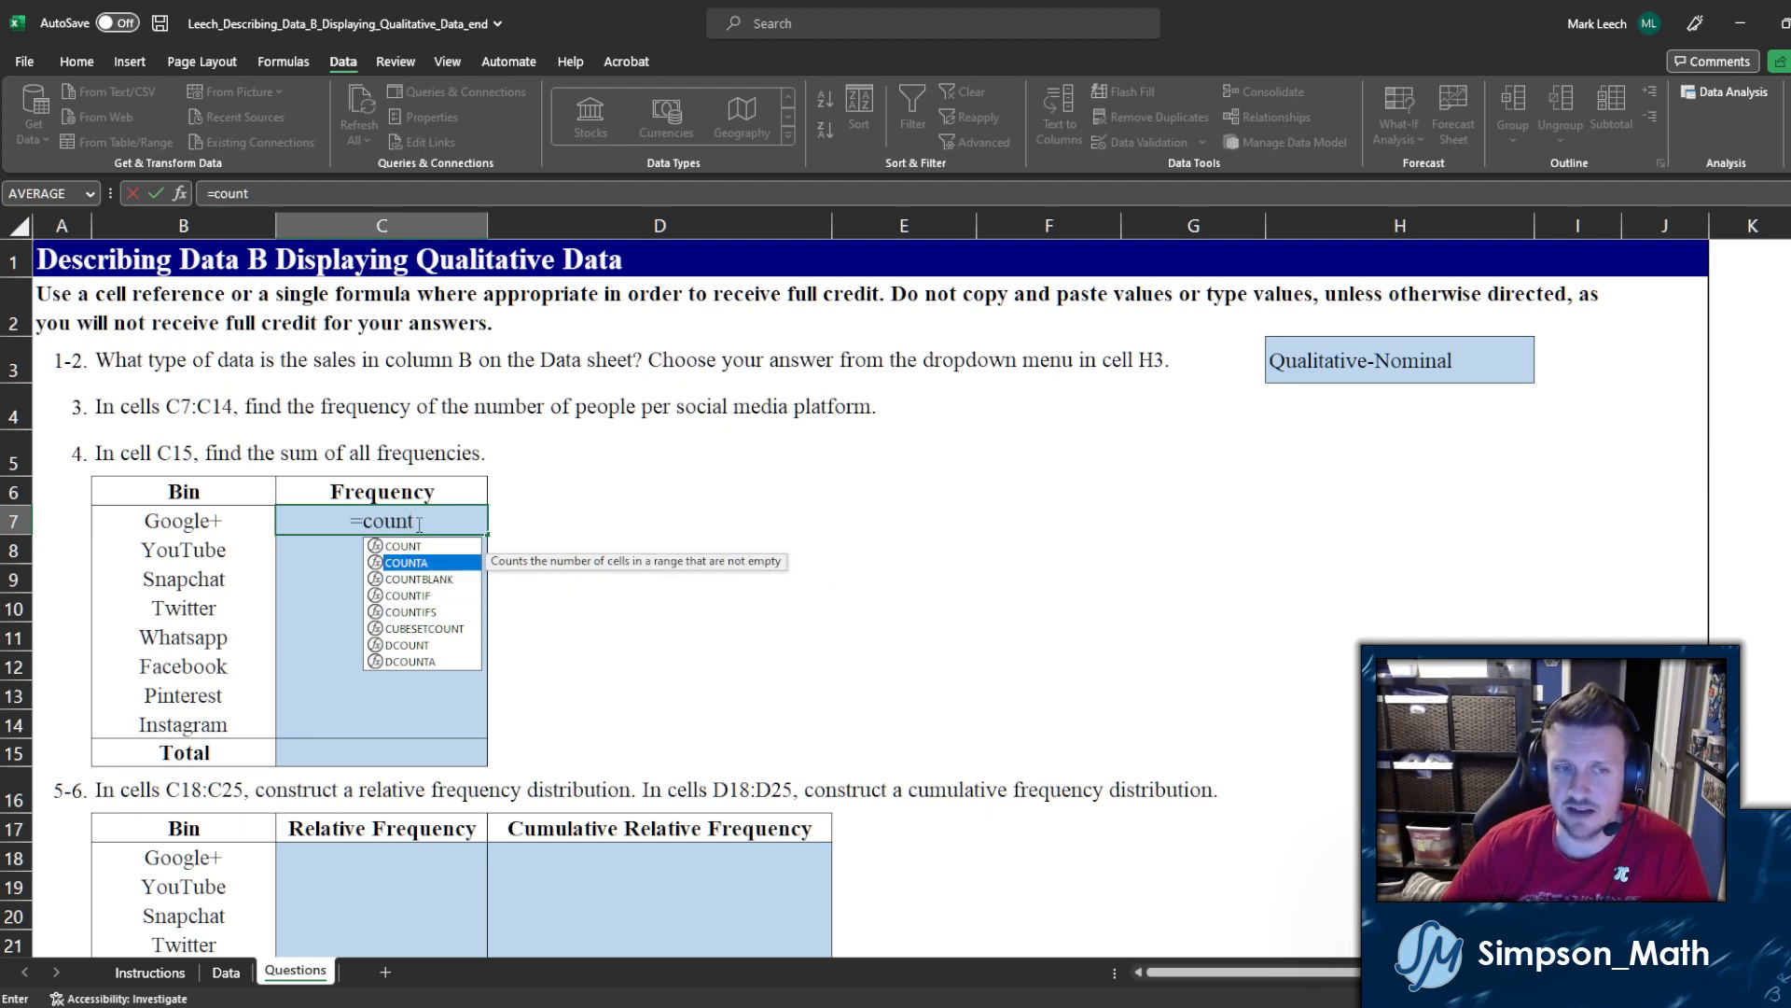
key(Down)
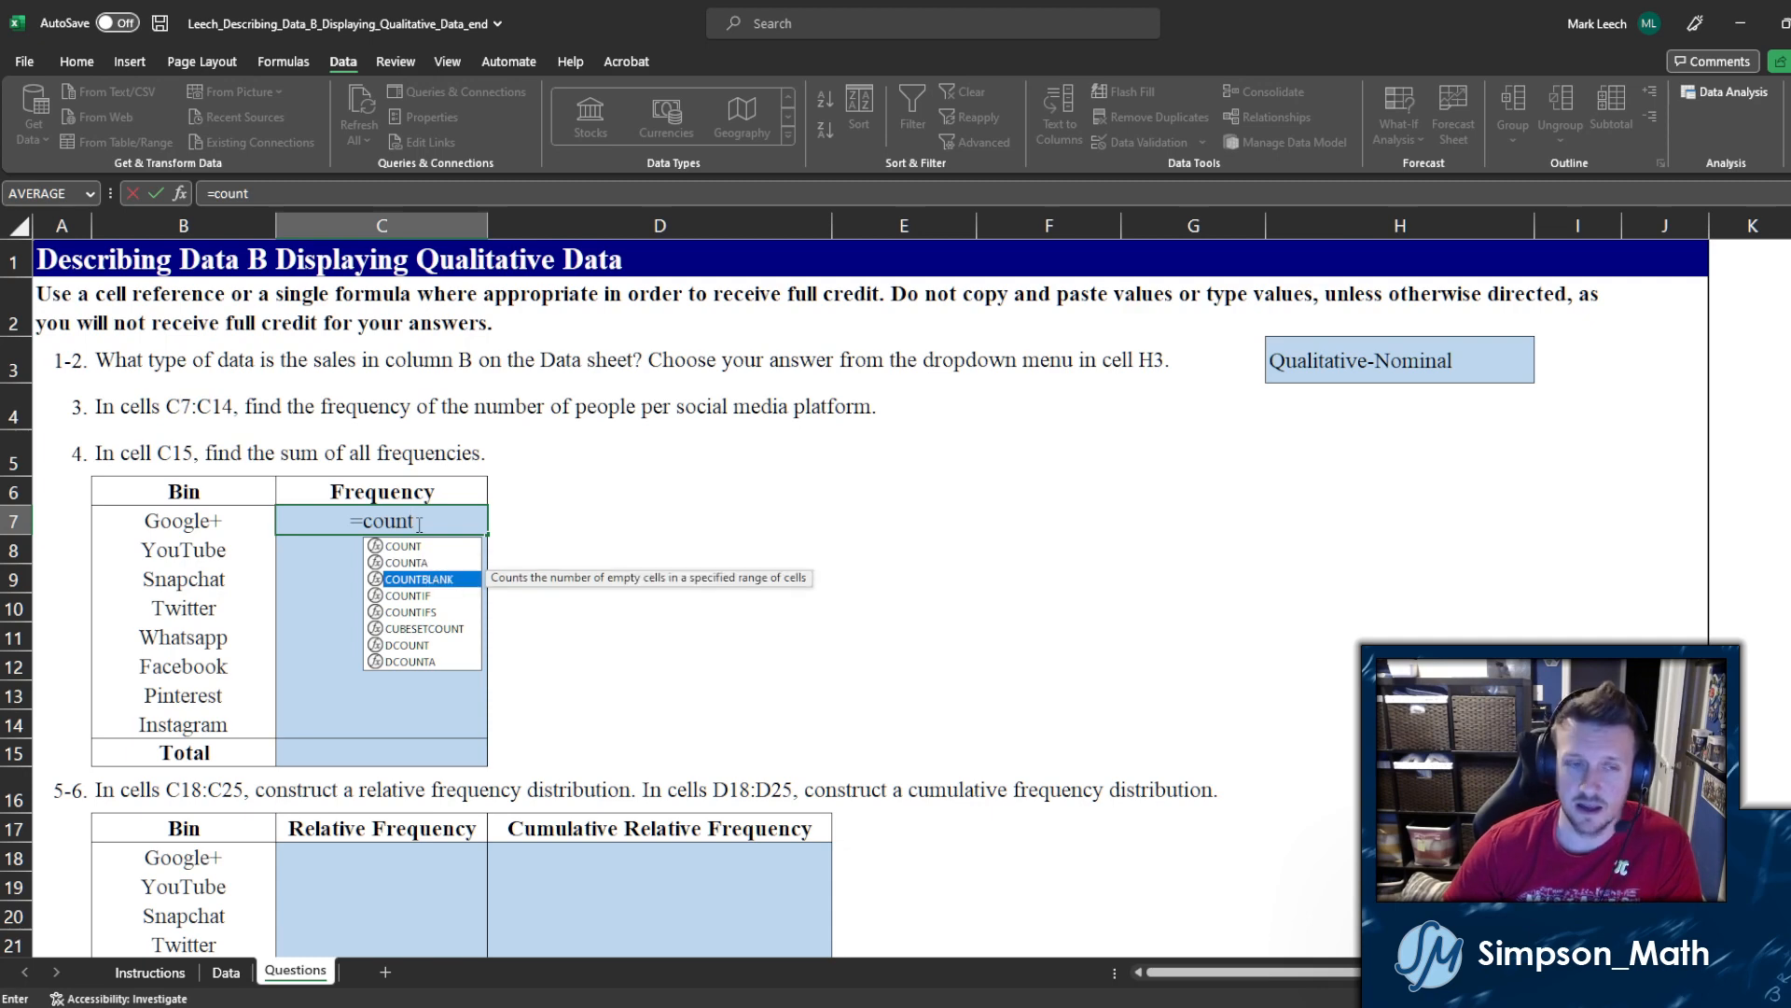
key(Down)
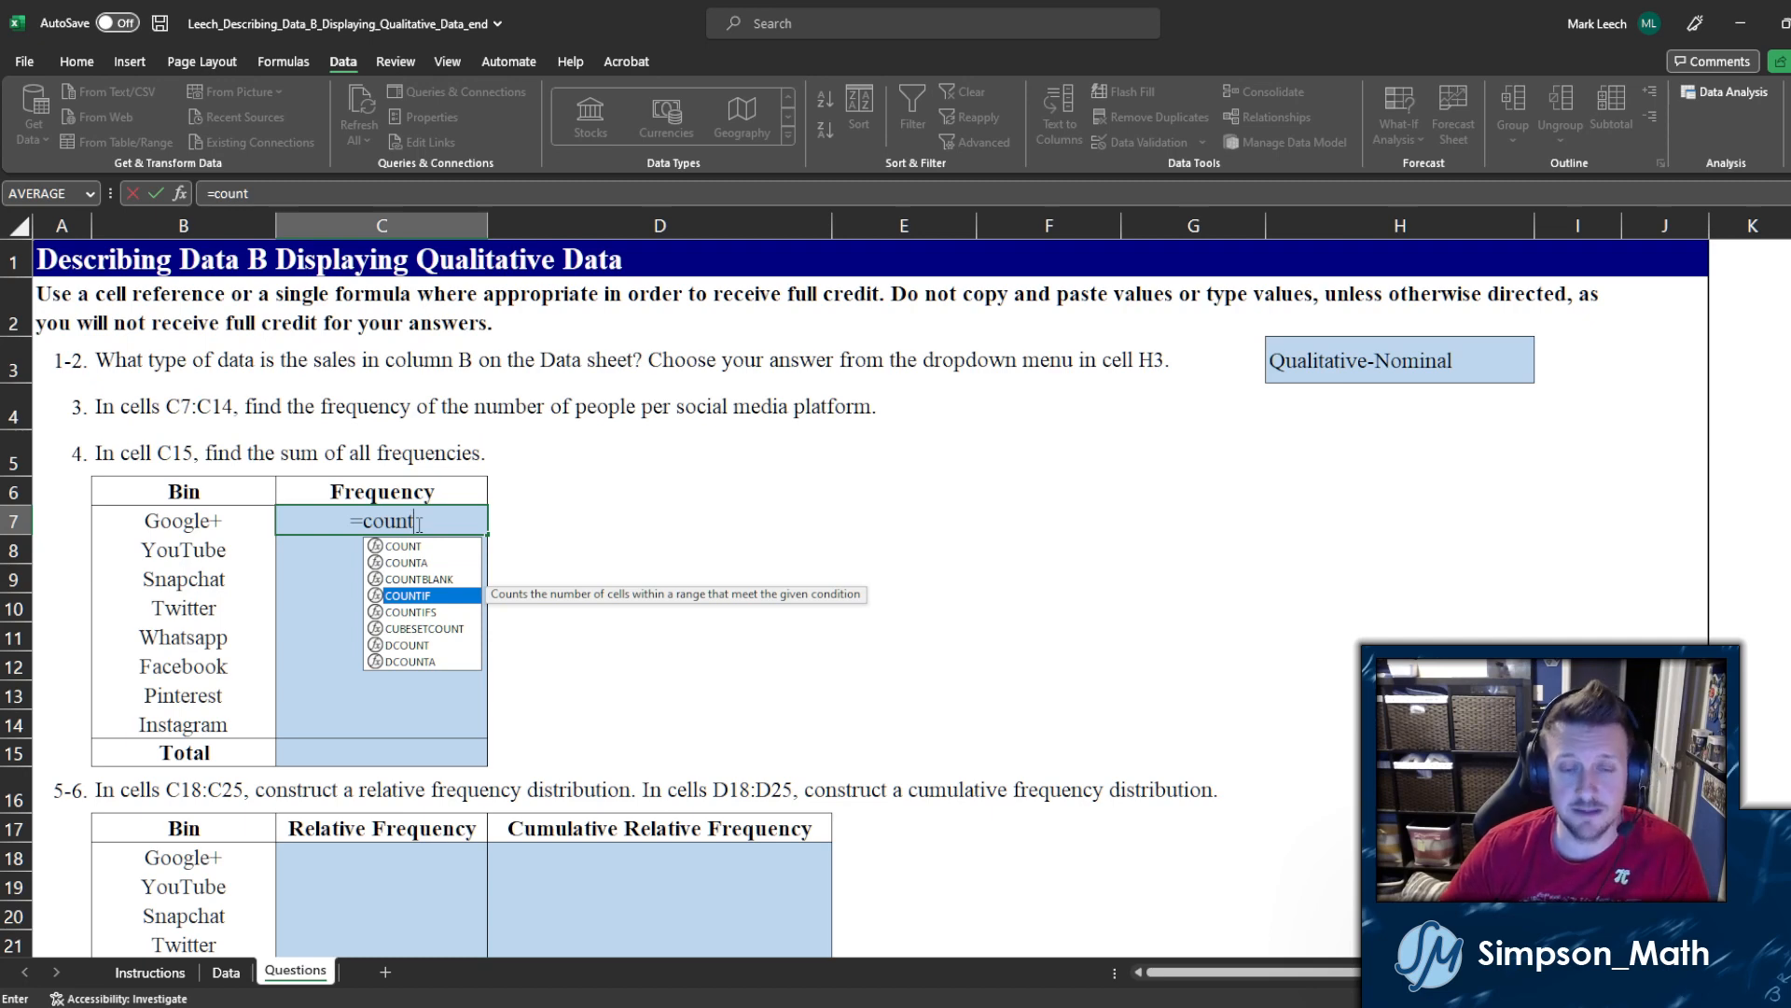
key(Down)
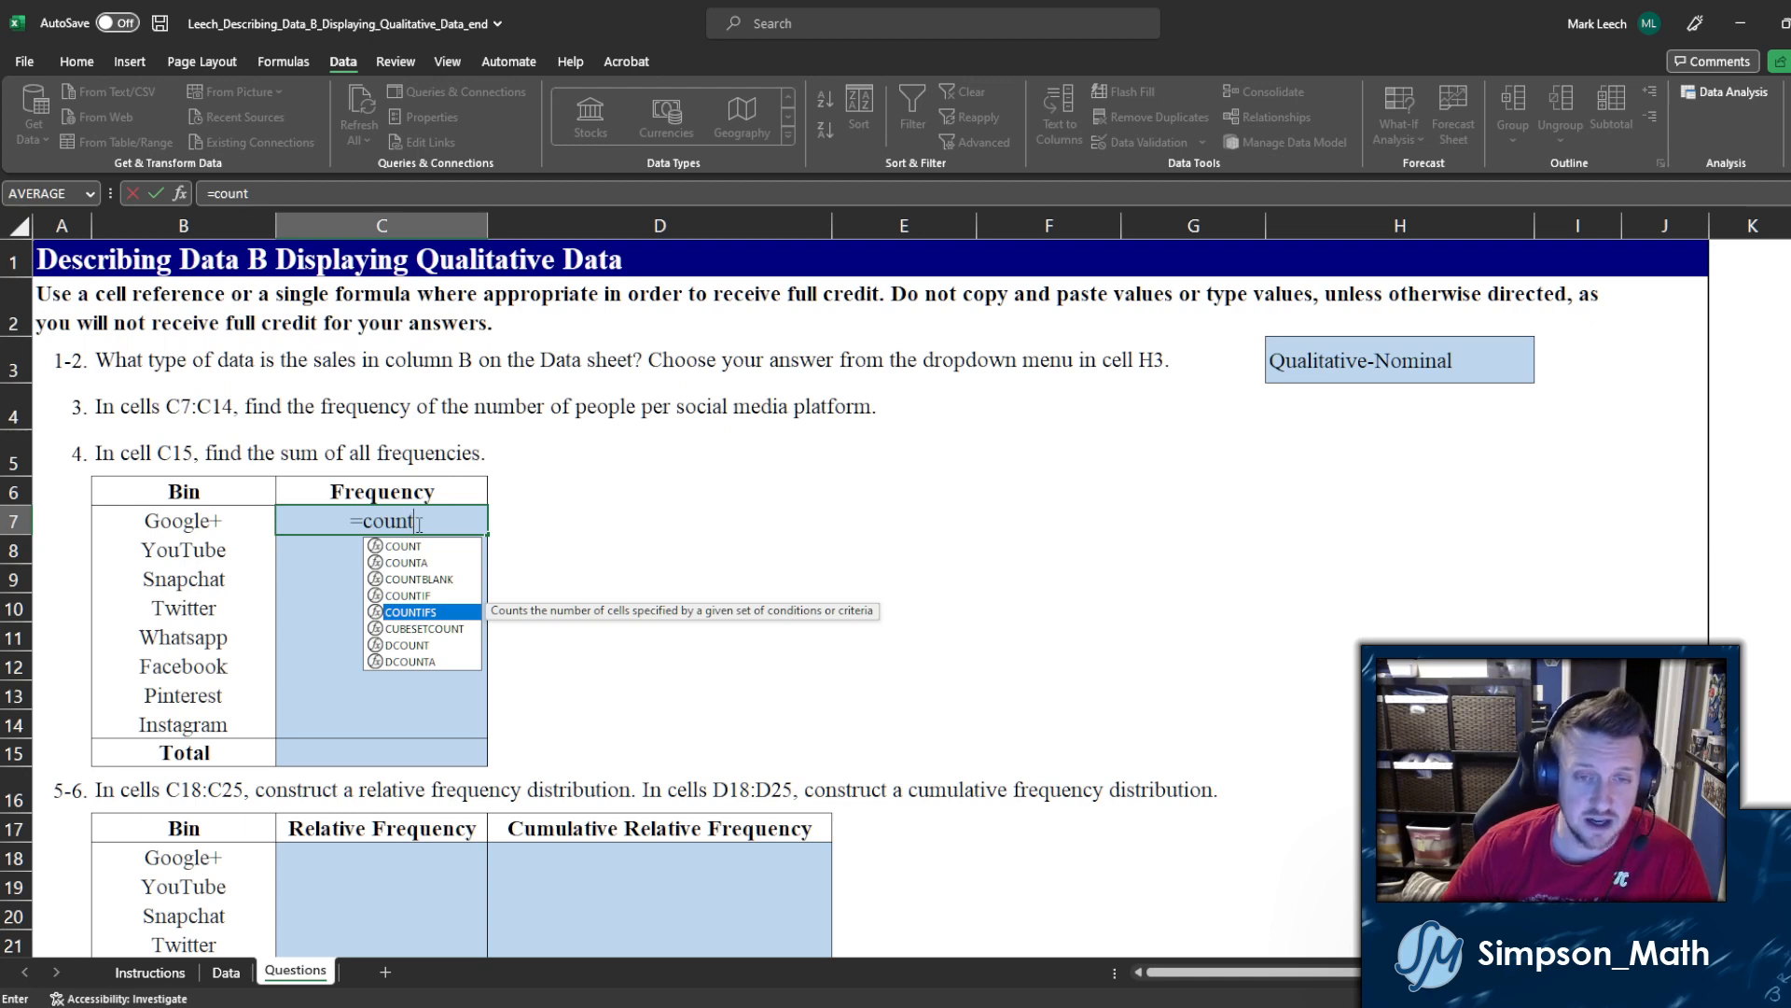
key(Up)
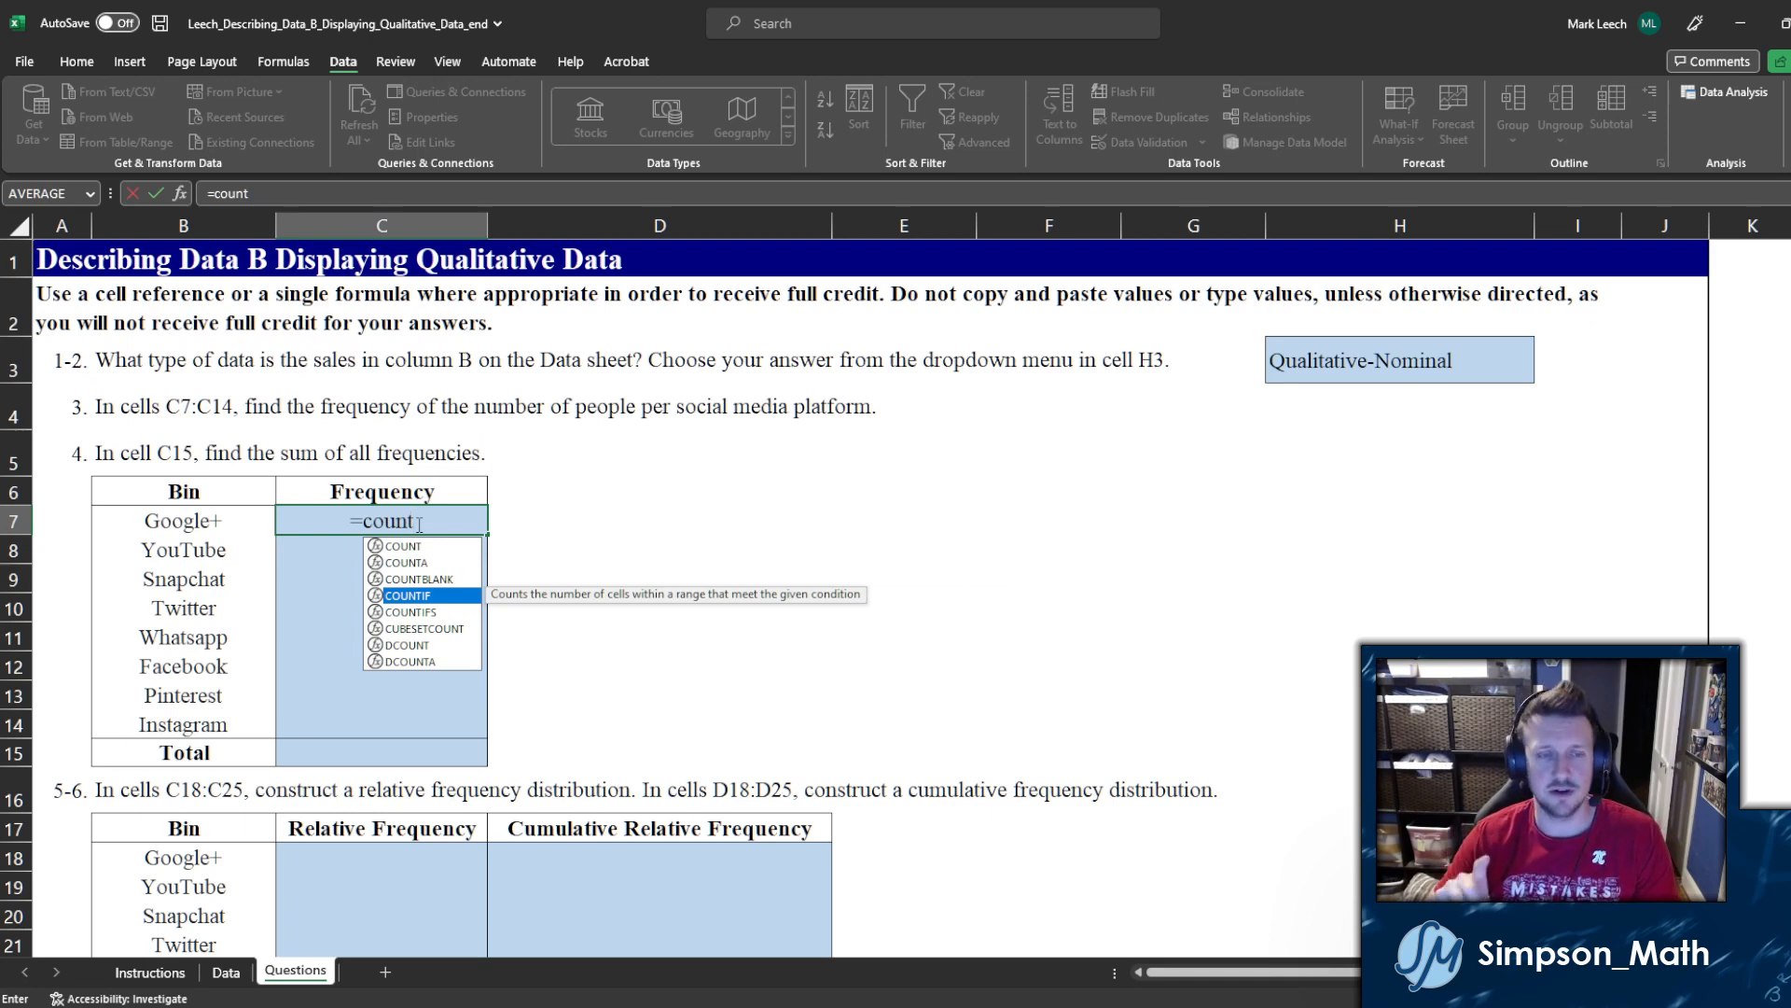
key(Up)
key(Up)
key(Up)
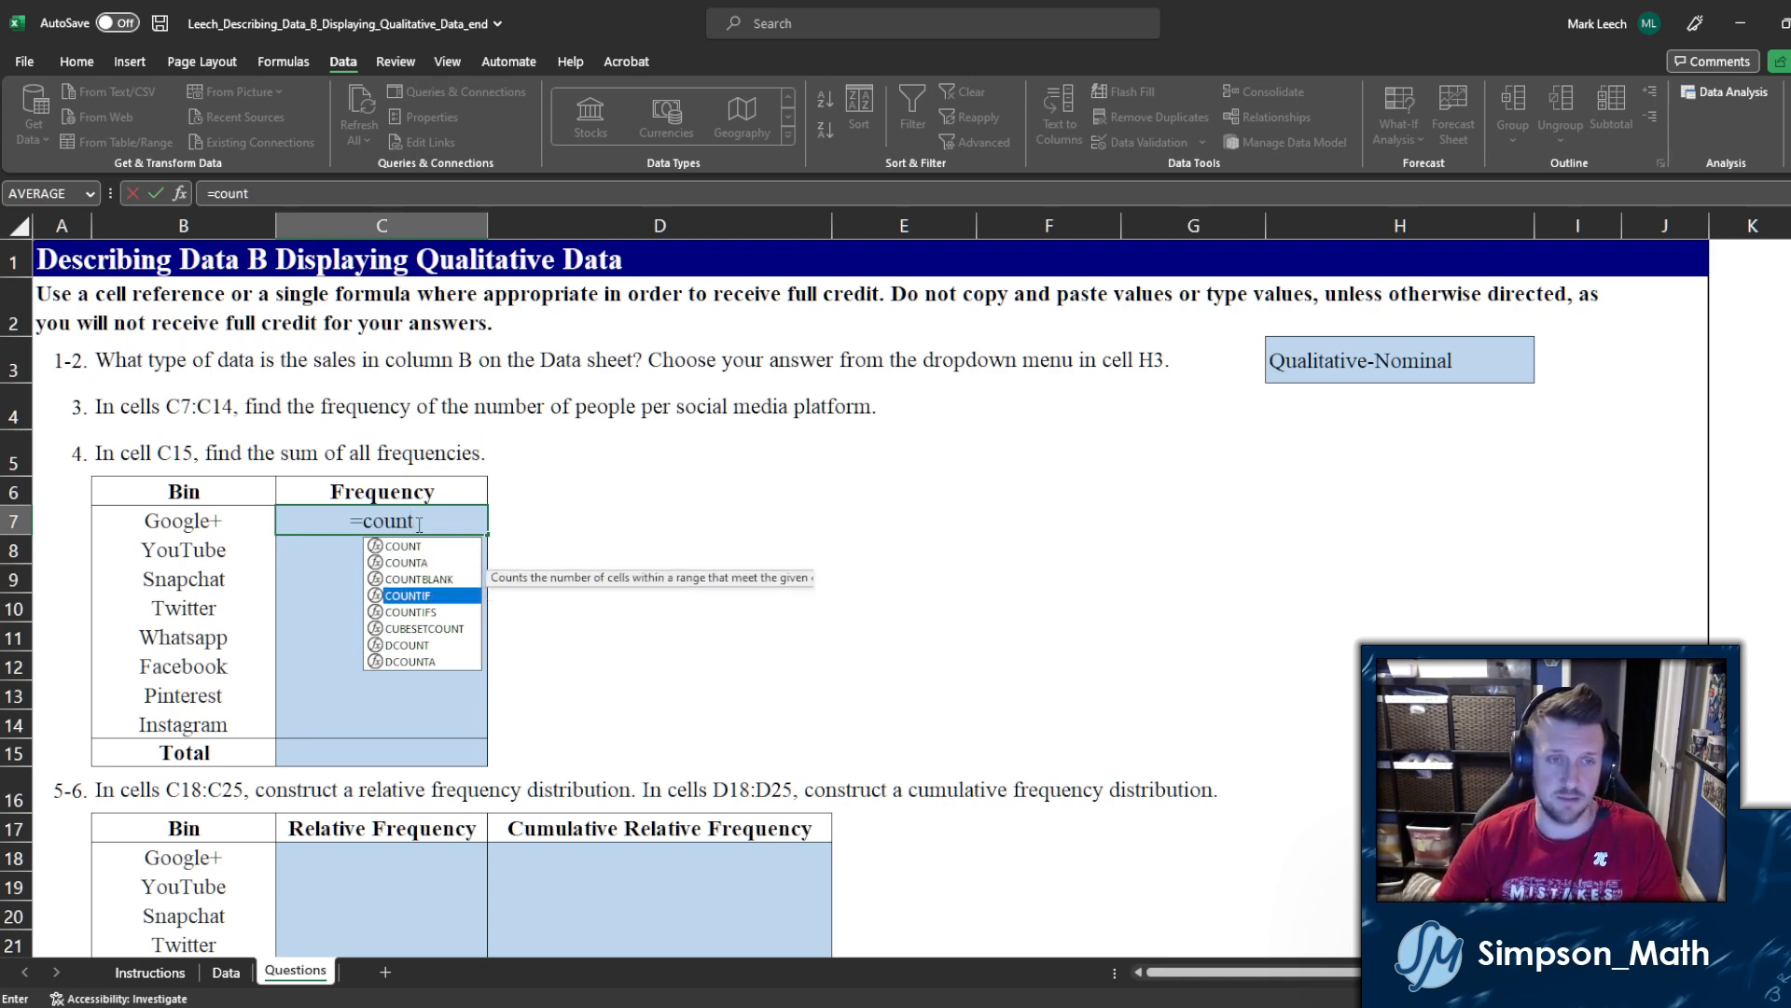
key(Down)
key(Down)
key(Down)
key(Down)
key(Down)
key(Up)
key(Up)
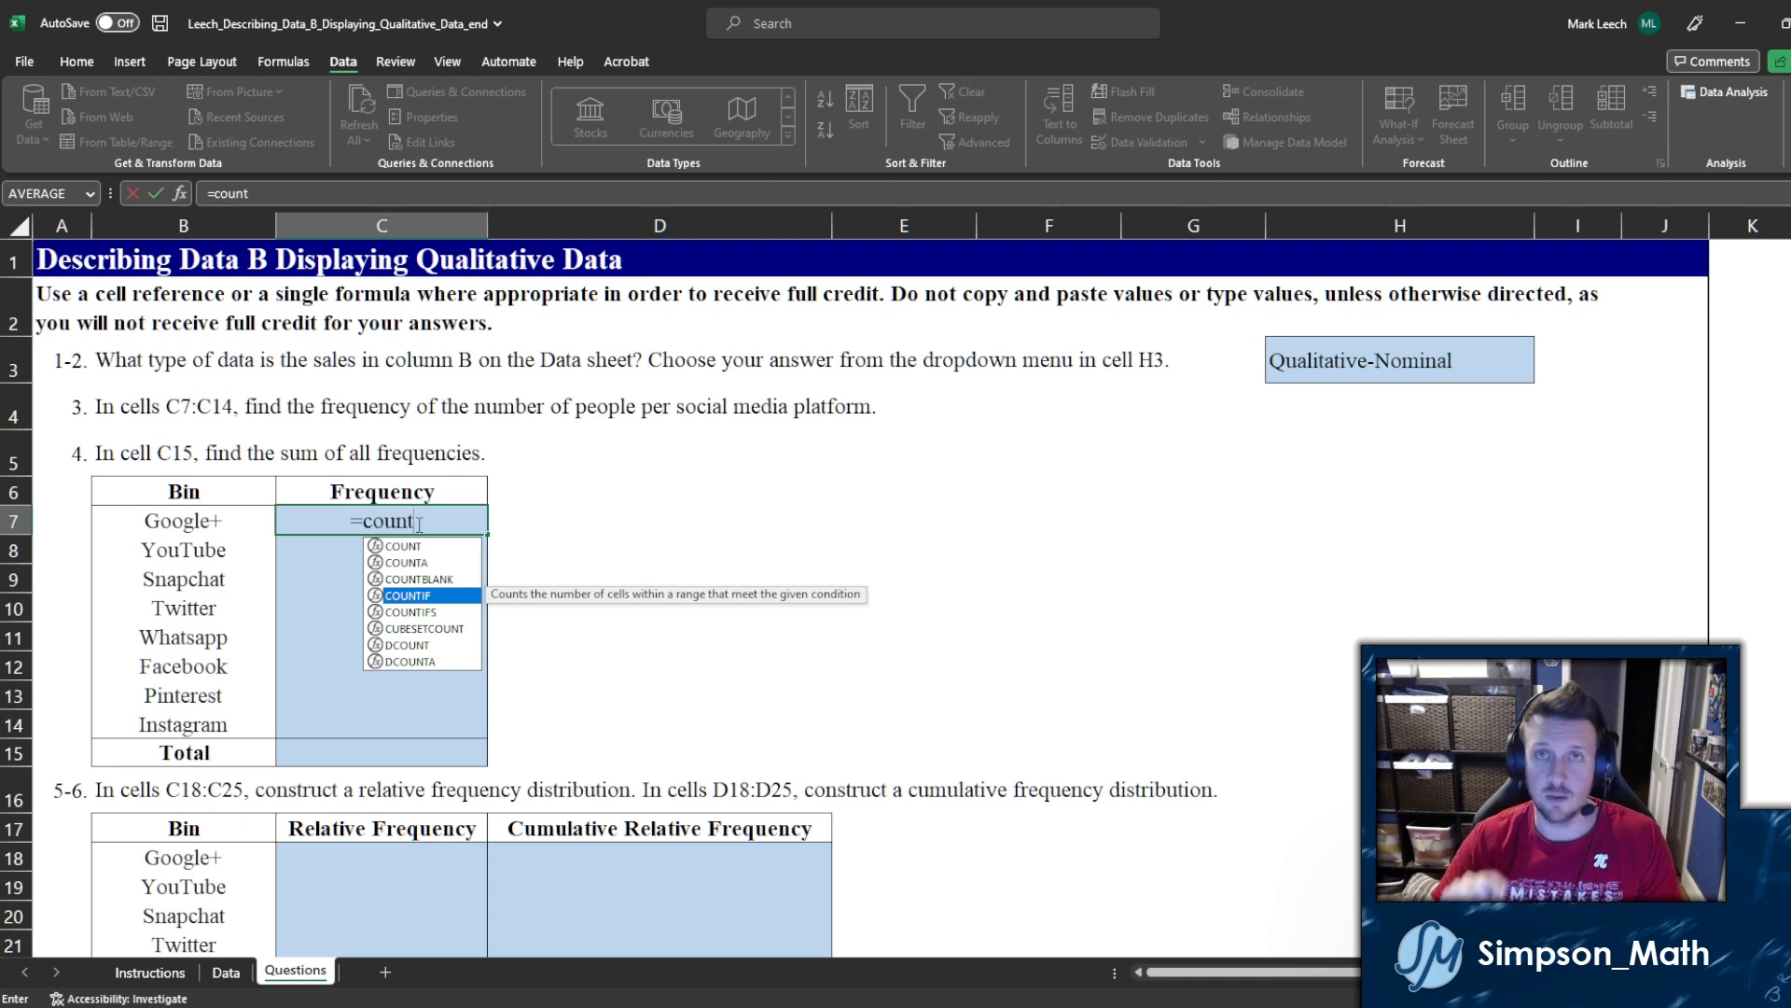
Step: Insert the suggested COUNTIF function in the C7 formula and retype its ending as if(
key(Tab)
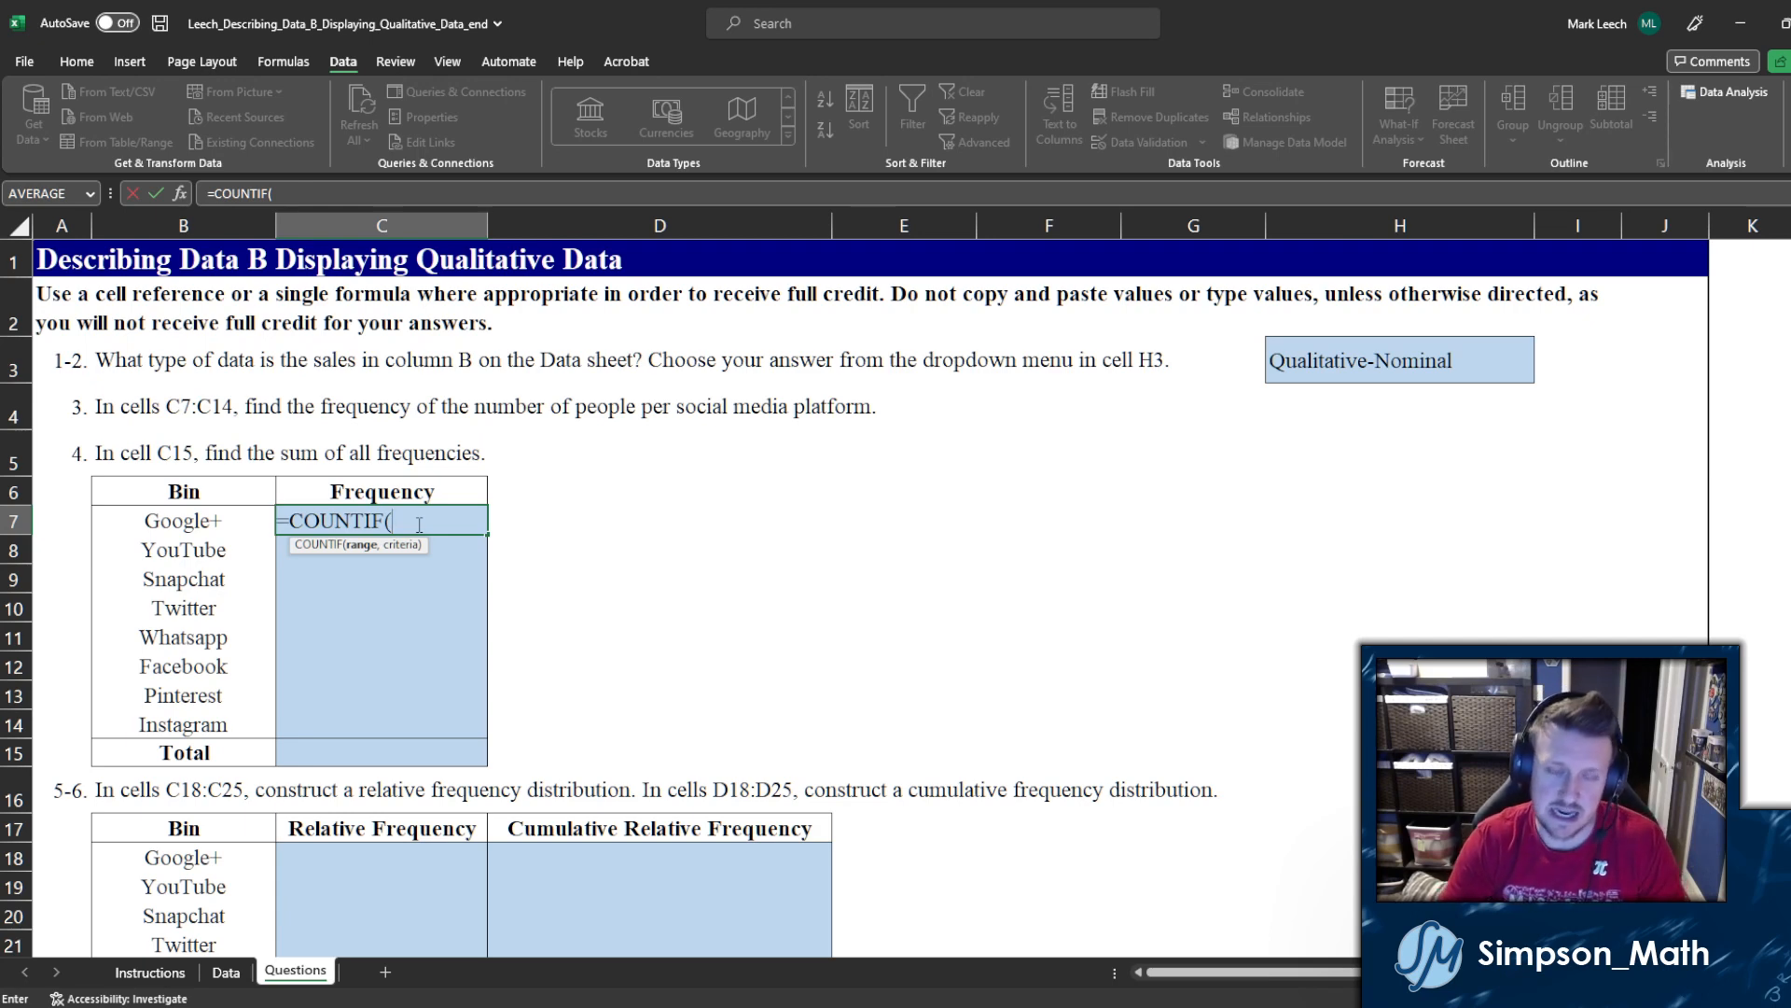
key(BackSpace)
key(BackSpace)
key(BackSpace)
text(If)
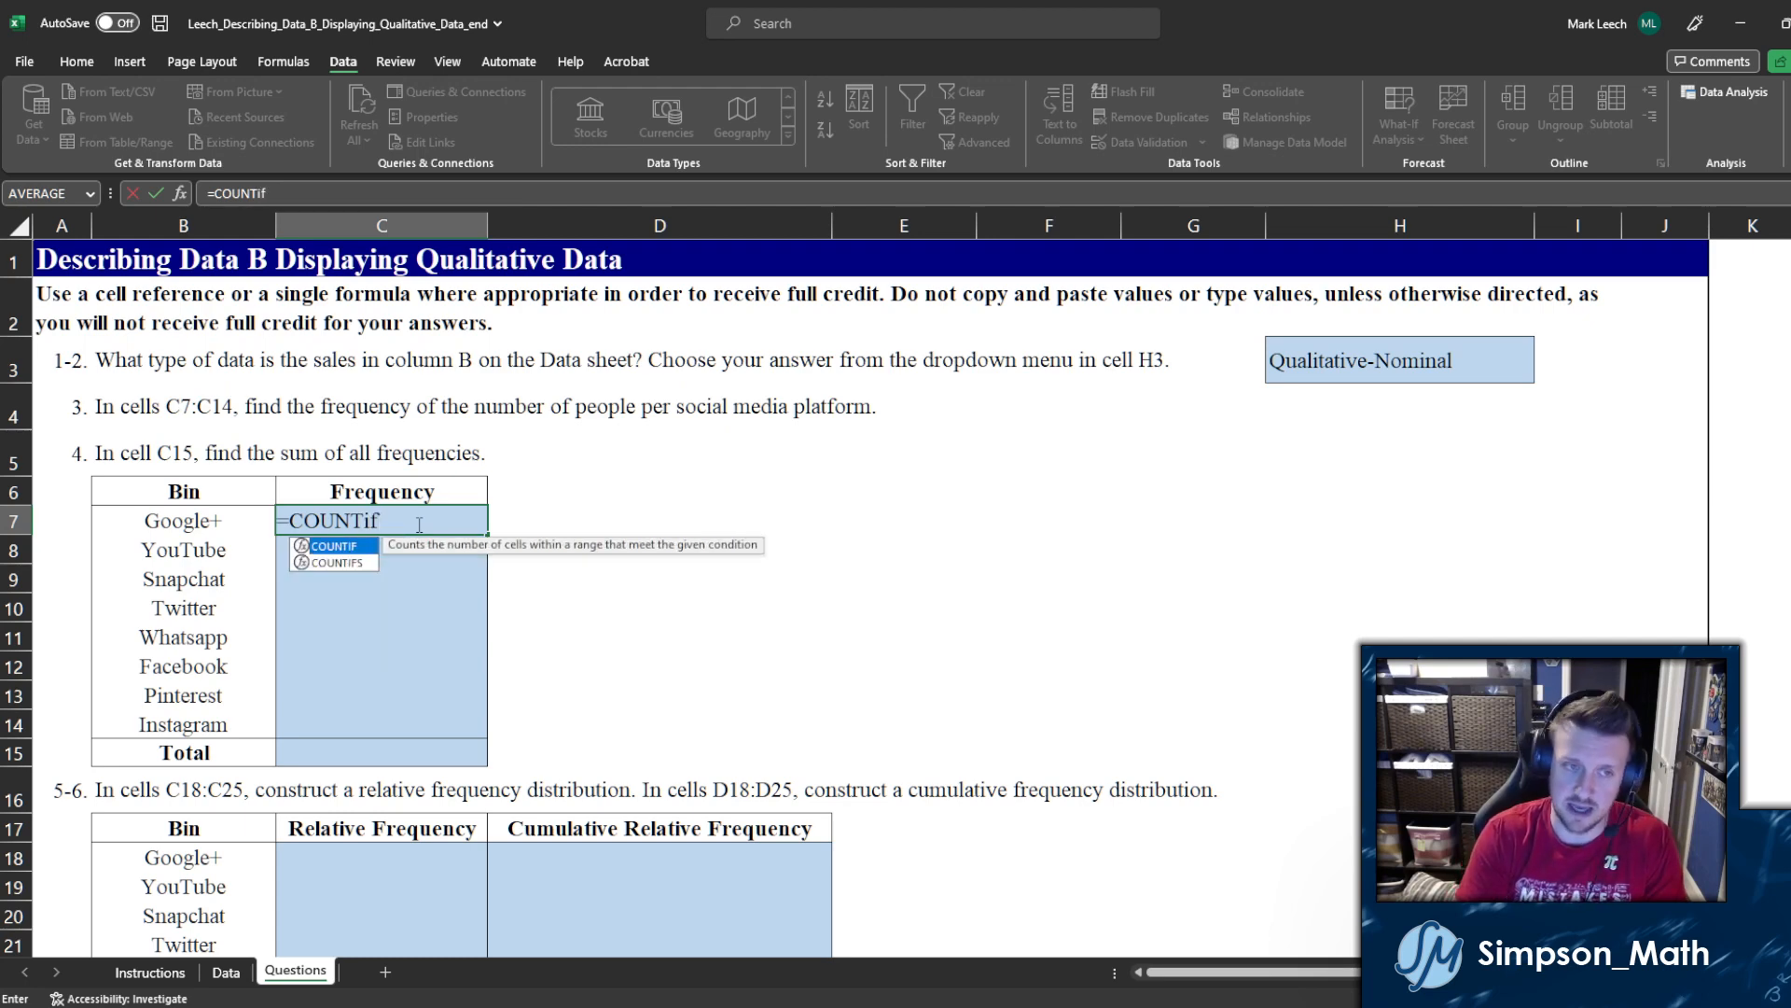
text(()
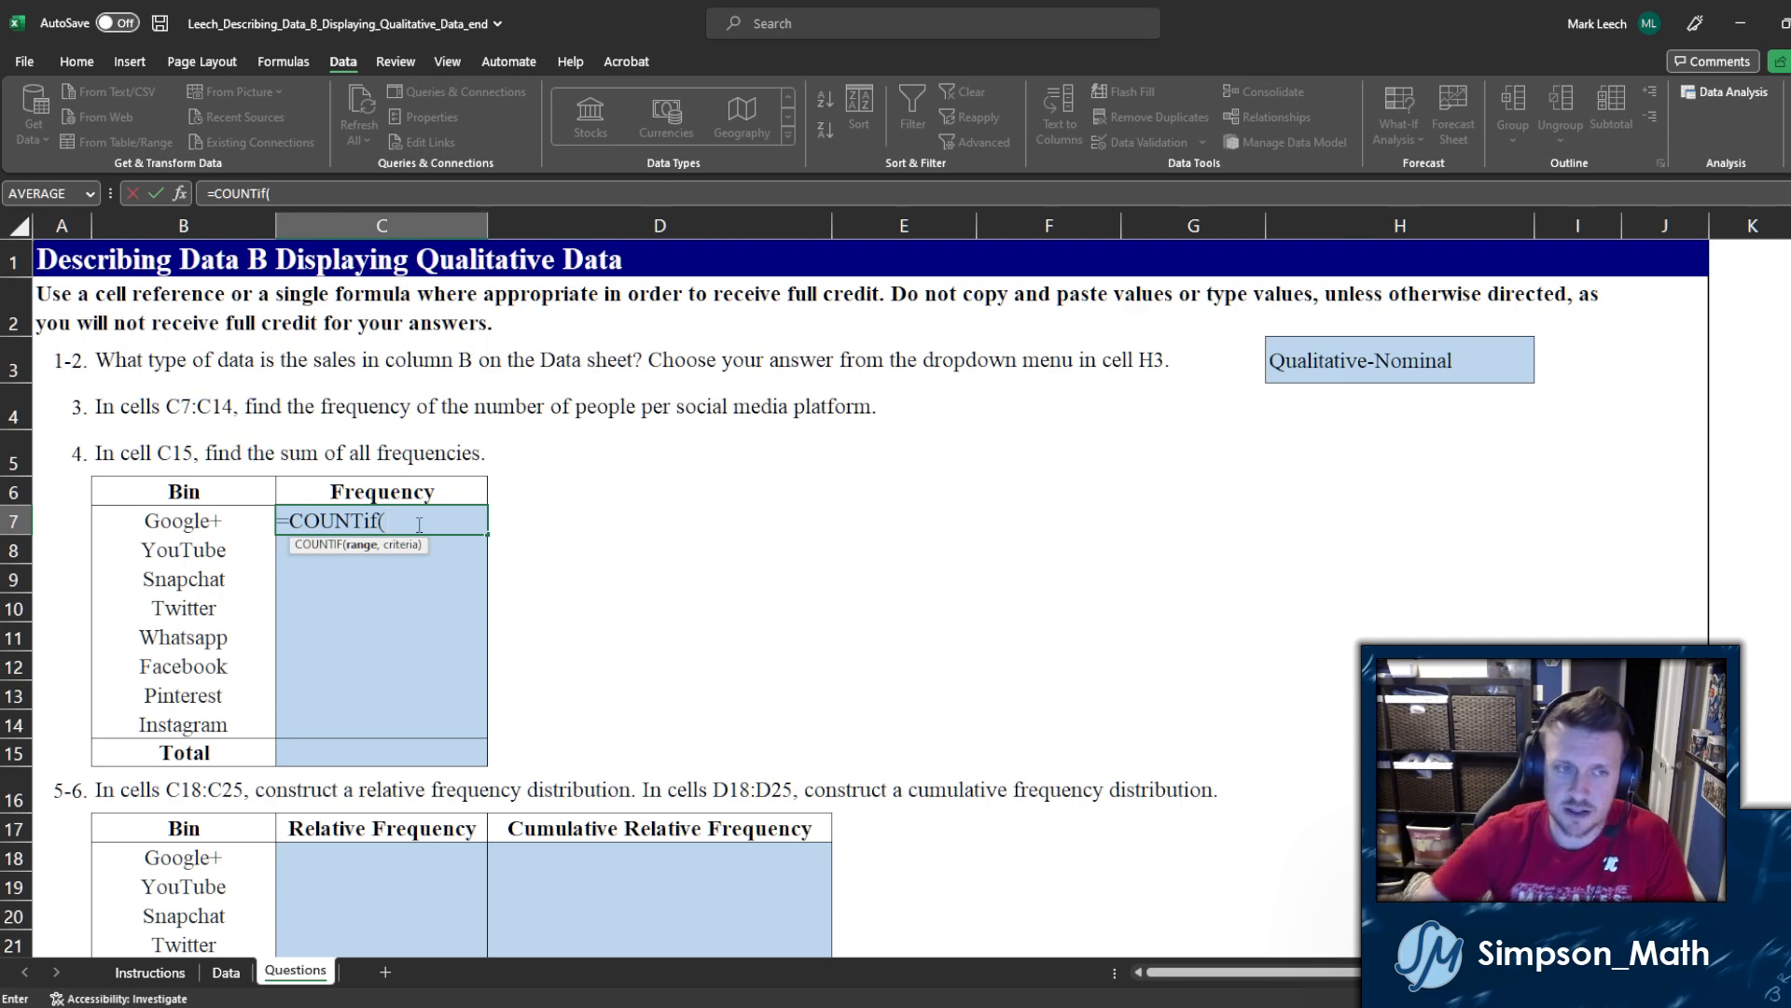
Step: Shorten the C7 formula back to =COUNT and complete it with the suggested COUNTIF function
key(BackSpace)
key(BackSpace)
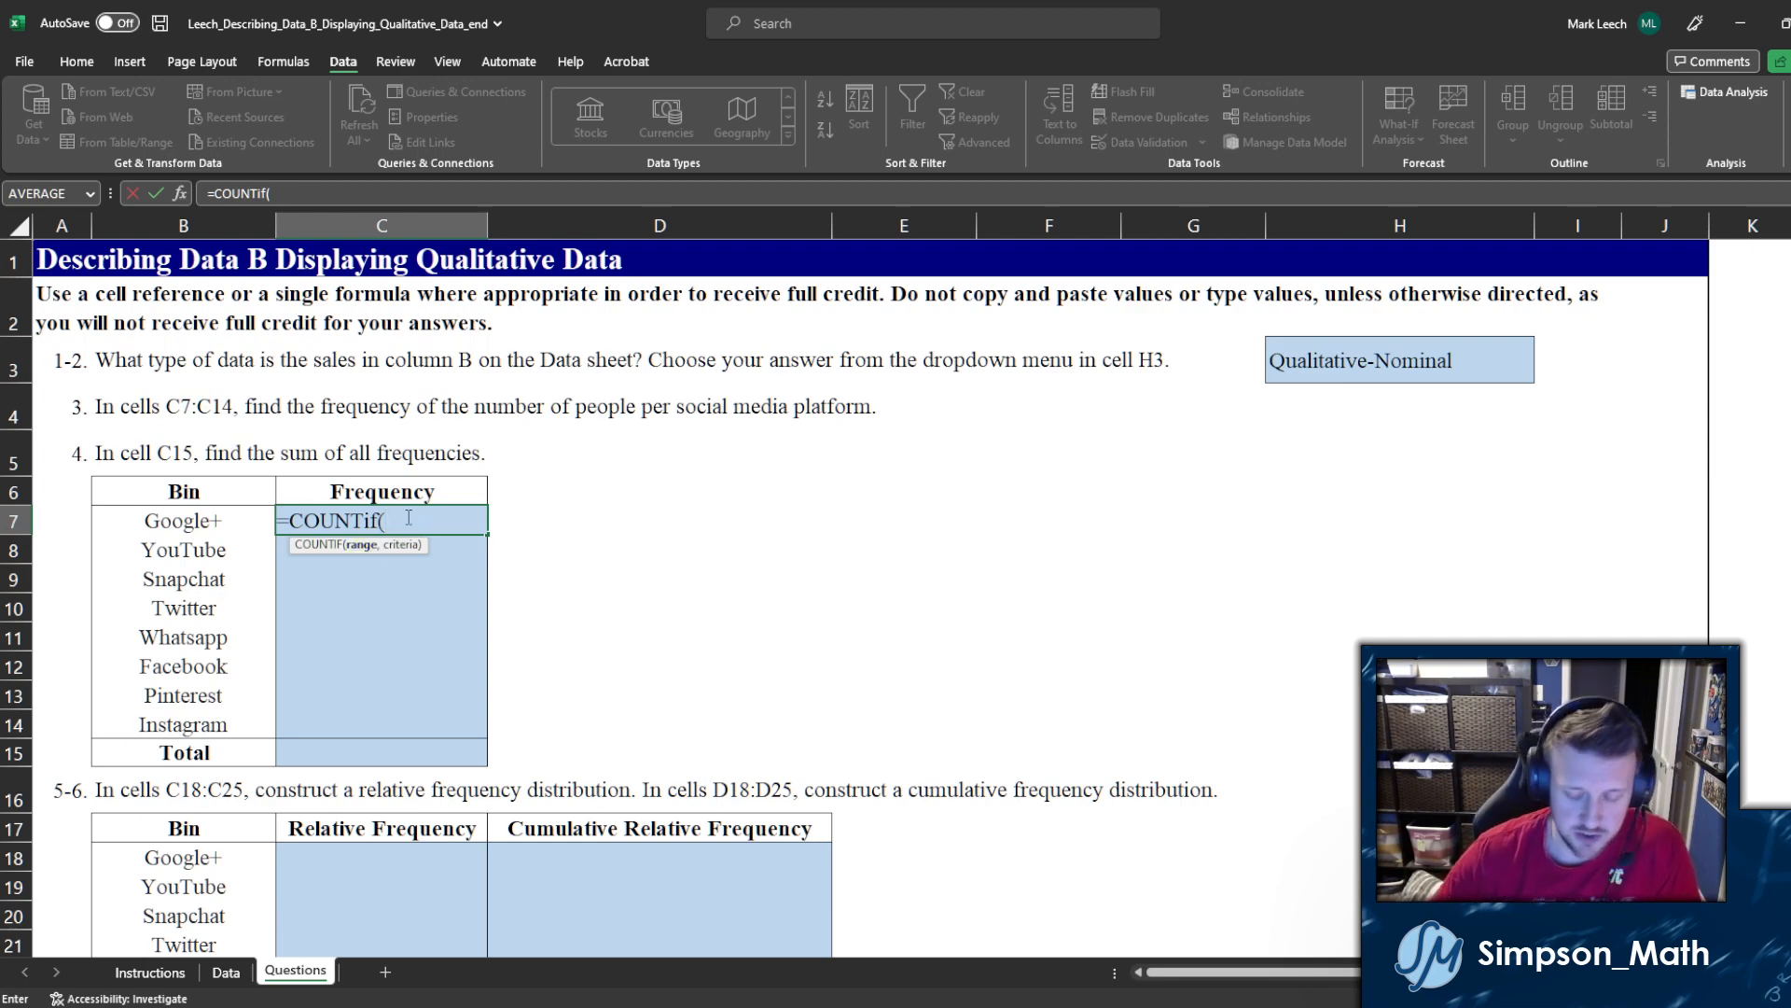
key(BackSpace)
key(Down)
key(Down)
key(Down)
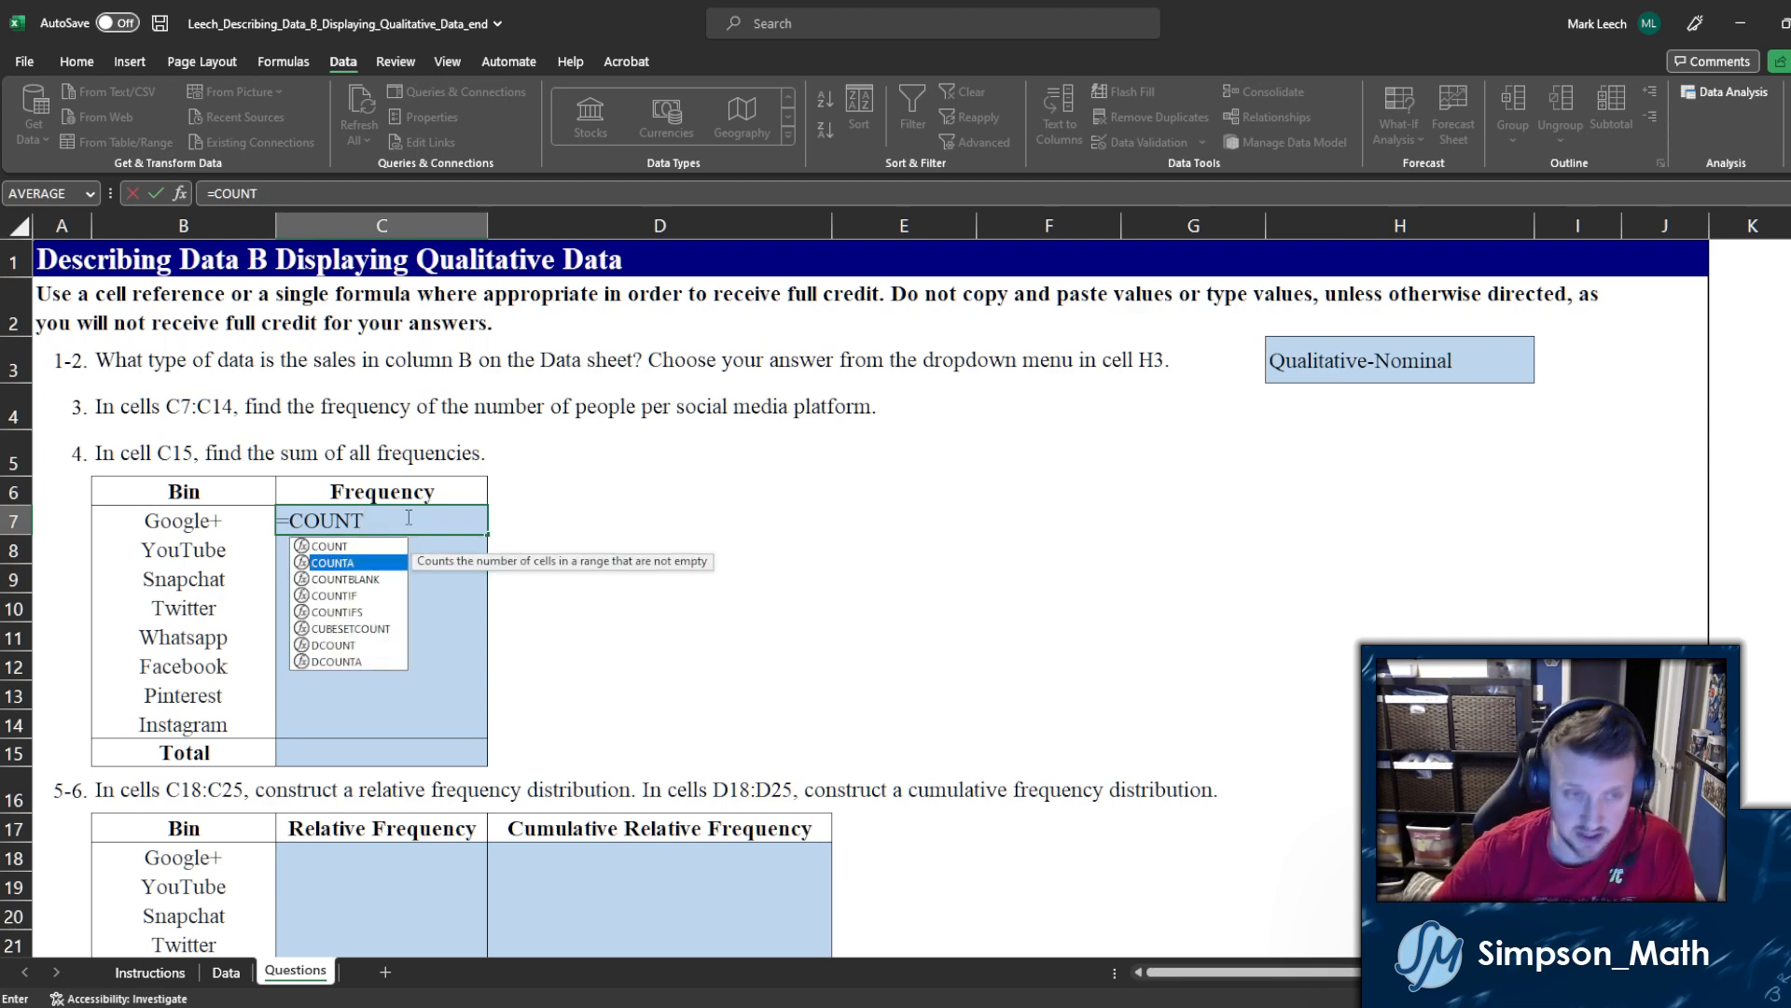
key(Tab)
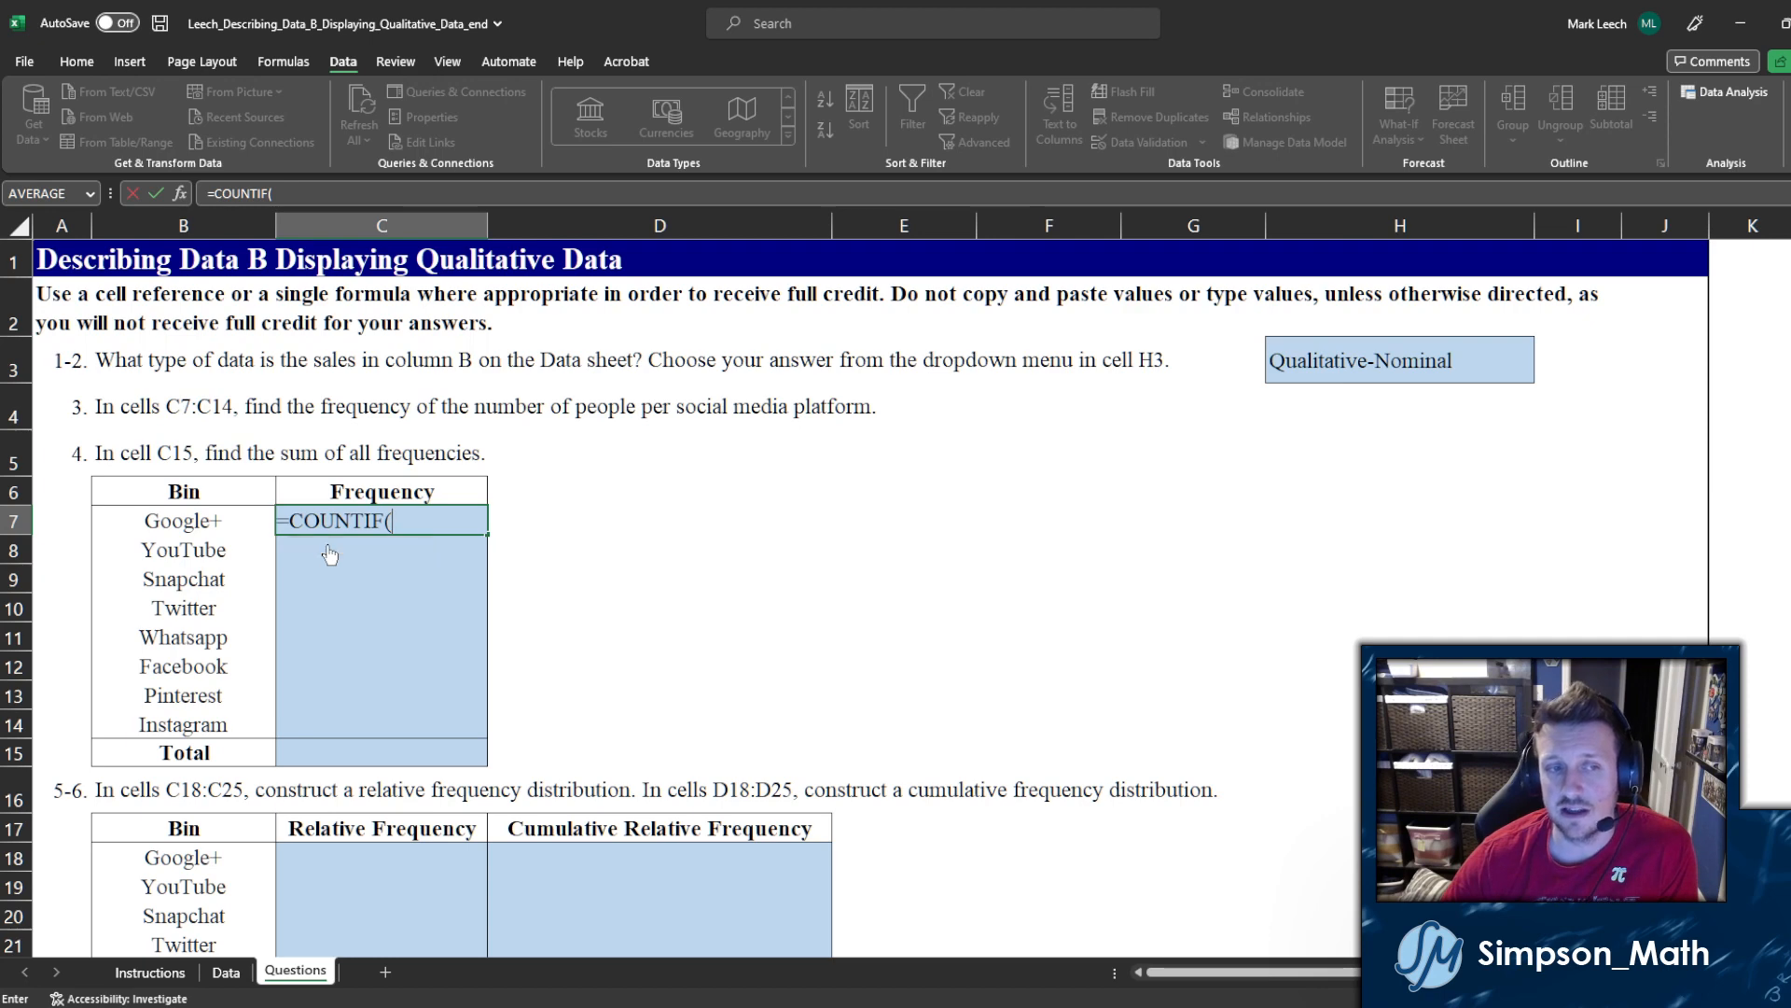
Step: Open the COUNTIF help article, review its description and examples, and close it
click(330, 546)
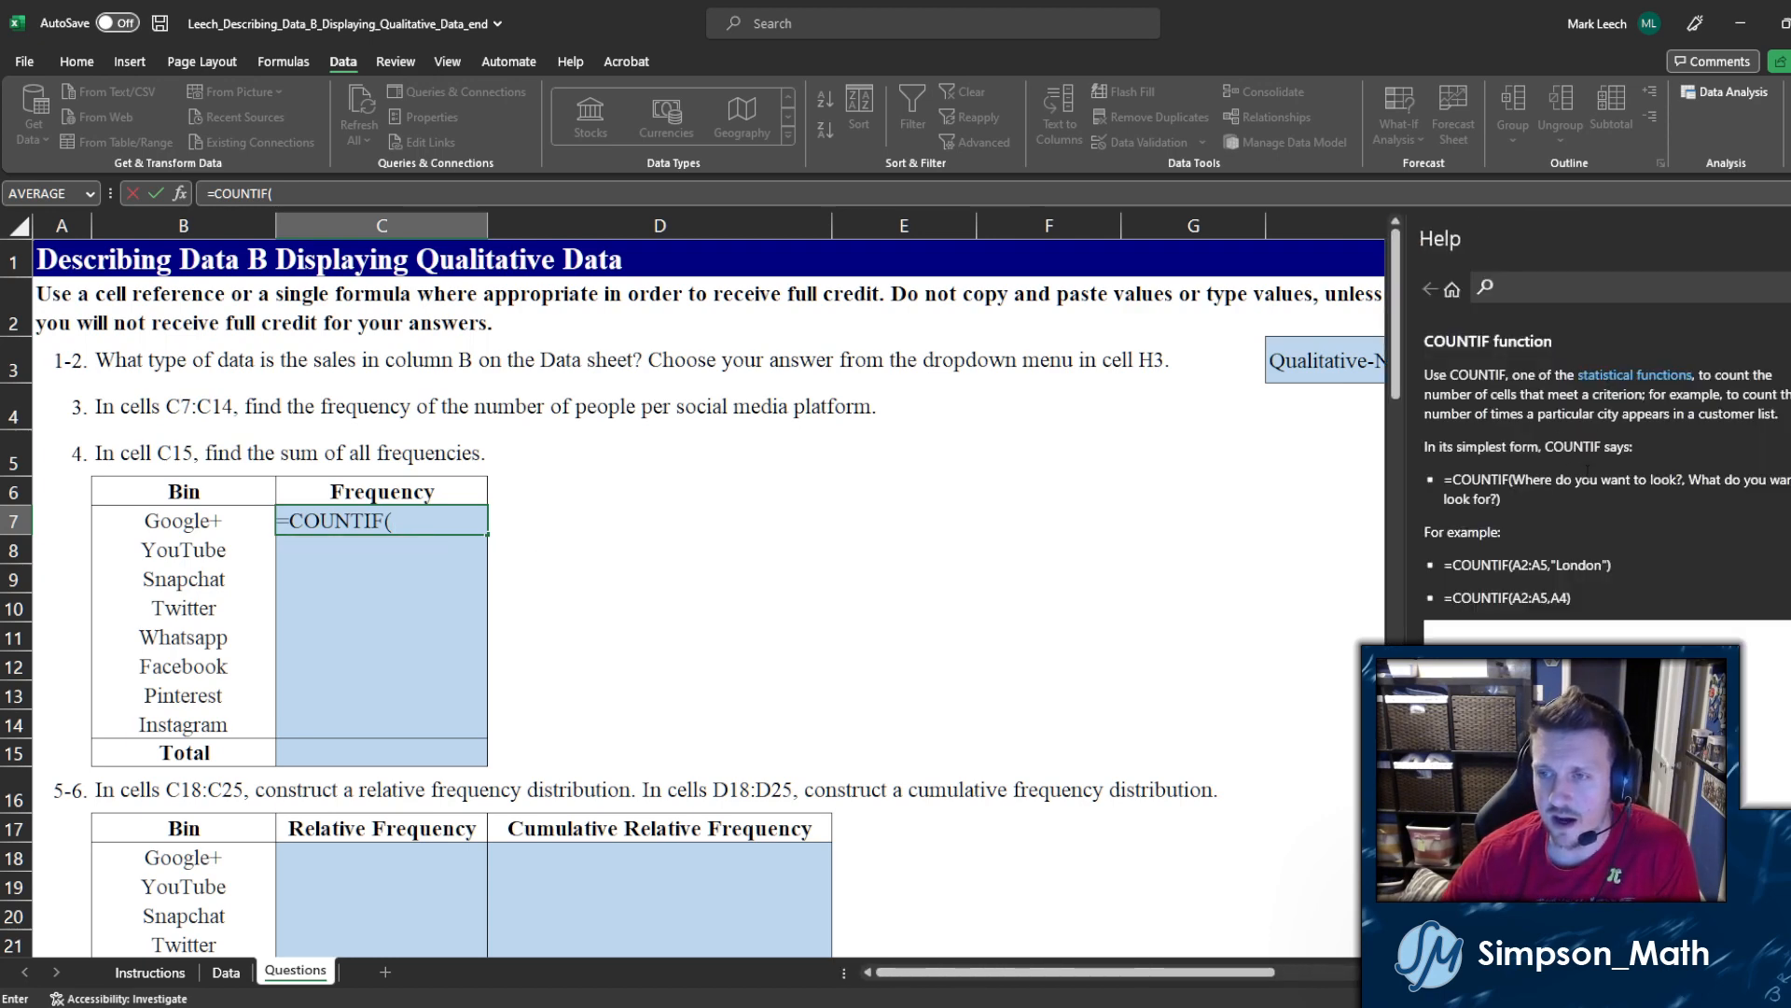
scroll(1590, 473, down, 5)
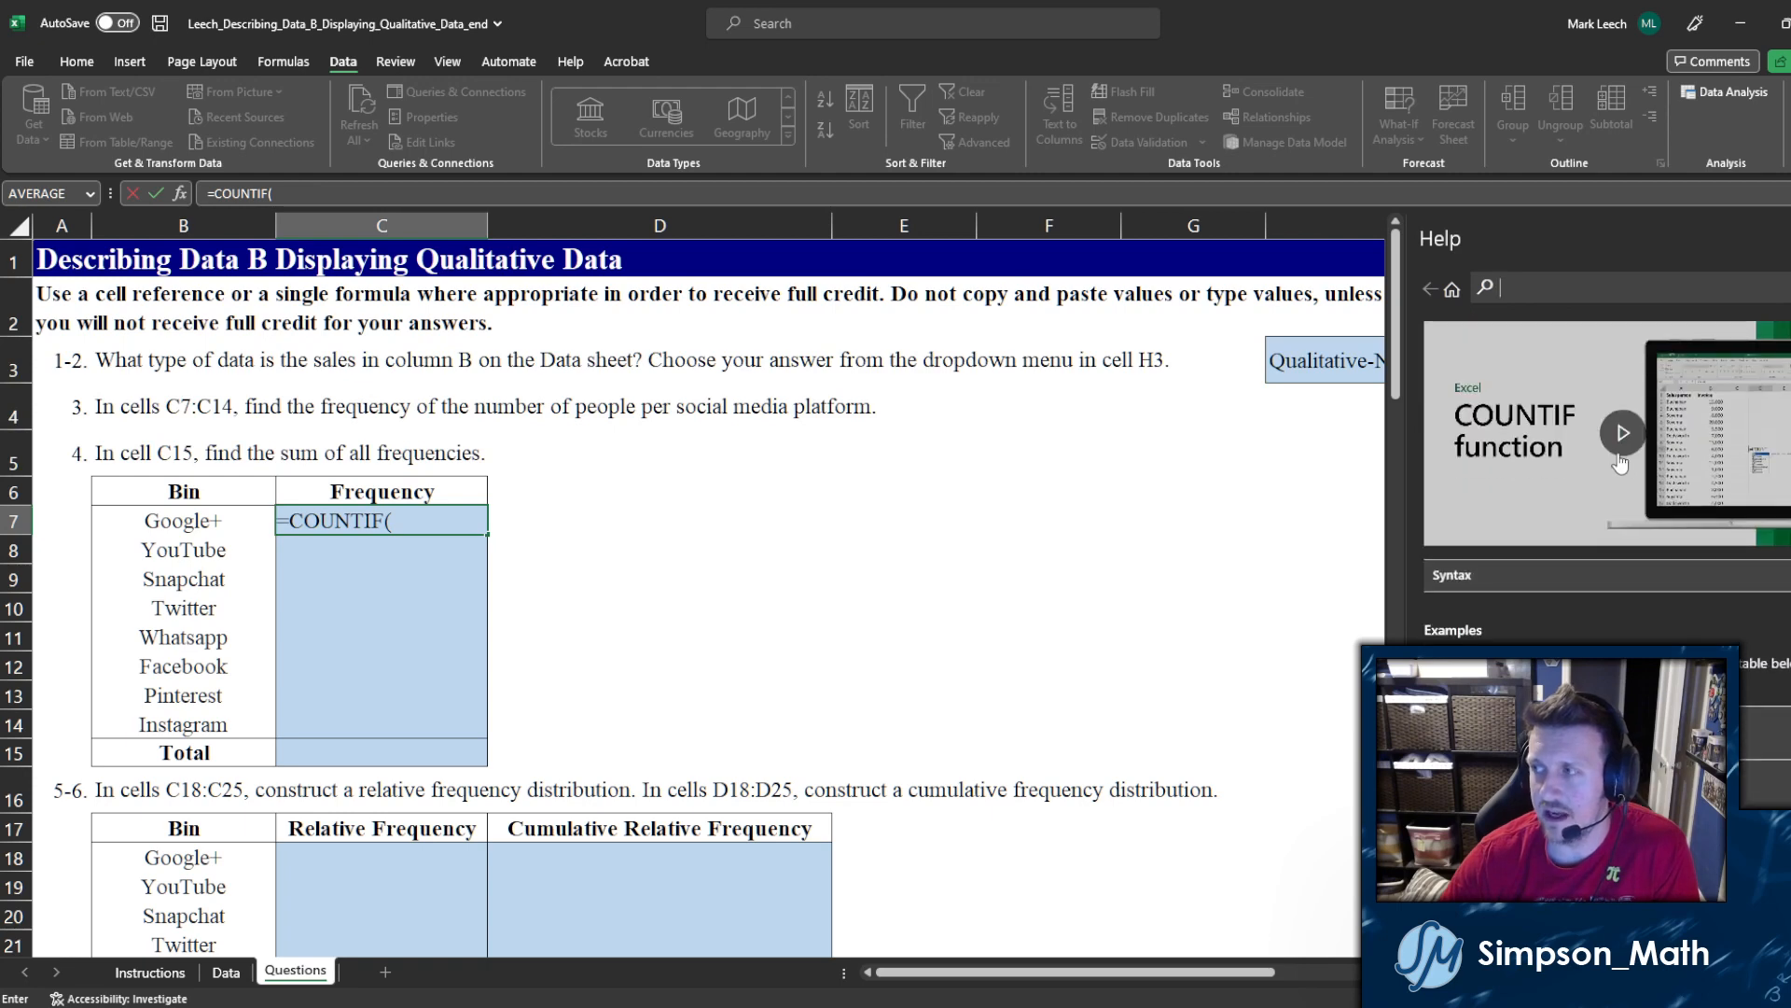
scroll(1511, 438, up, 3)
scroll(1545, 472, up, 2)
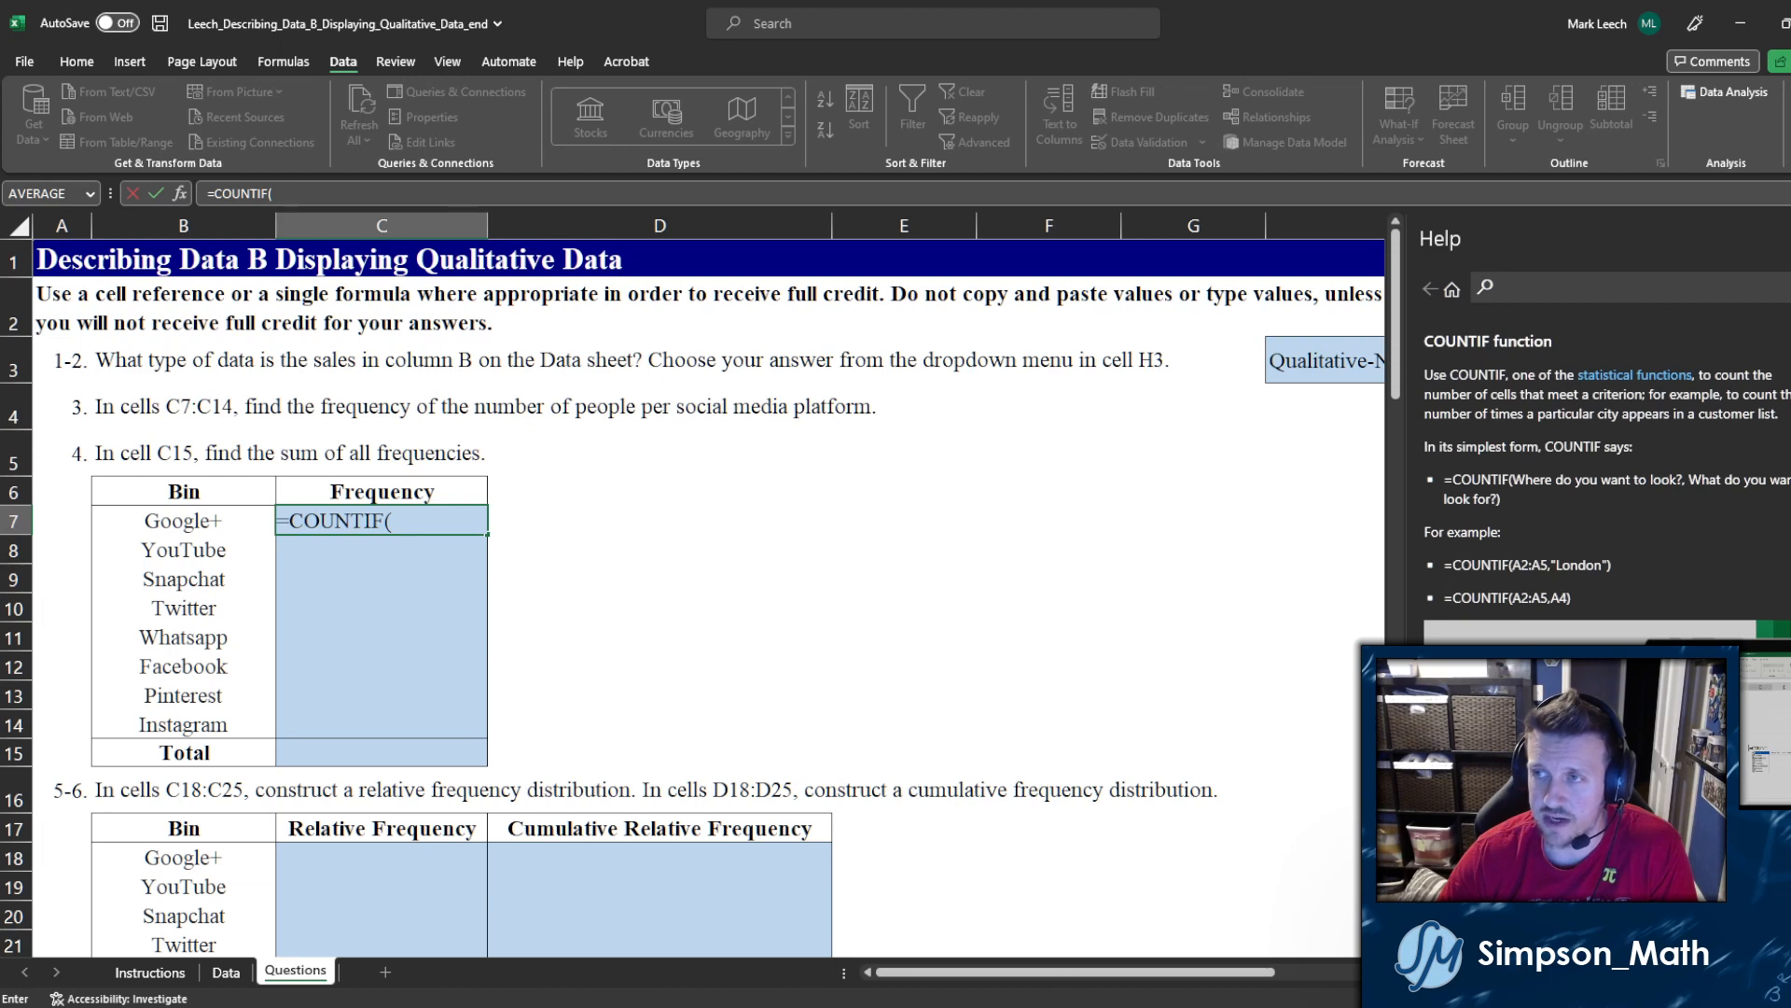
click(1788, 239)
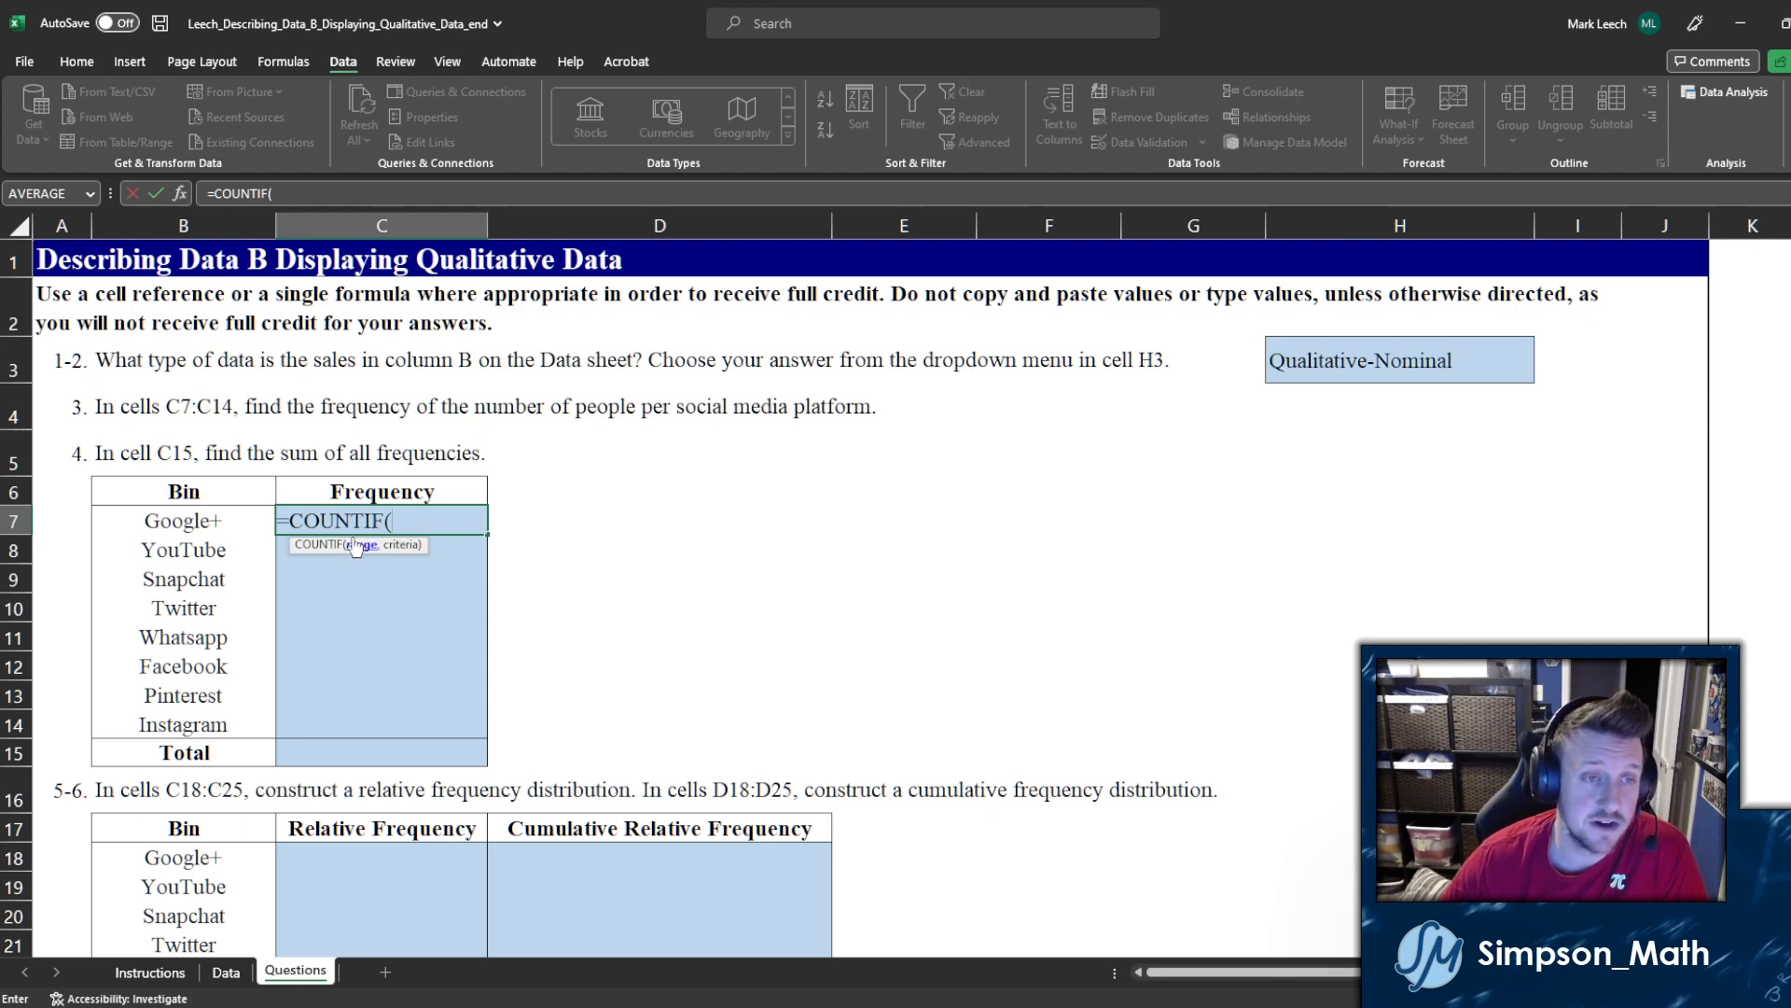
Step: Set the COUNTIF range in C7 to the social media platforms in Data!B2:B91
click(223, 973)
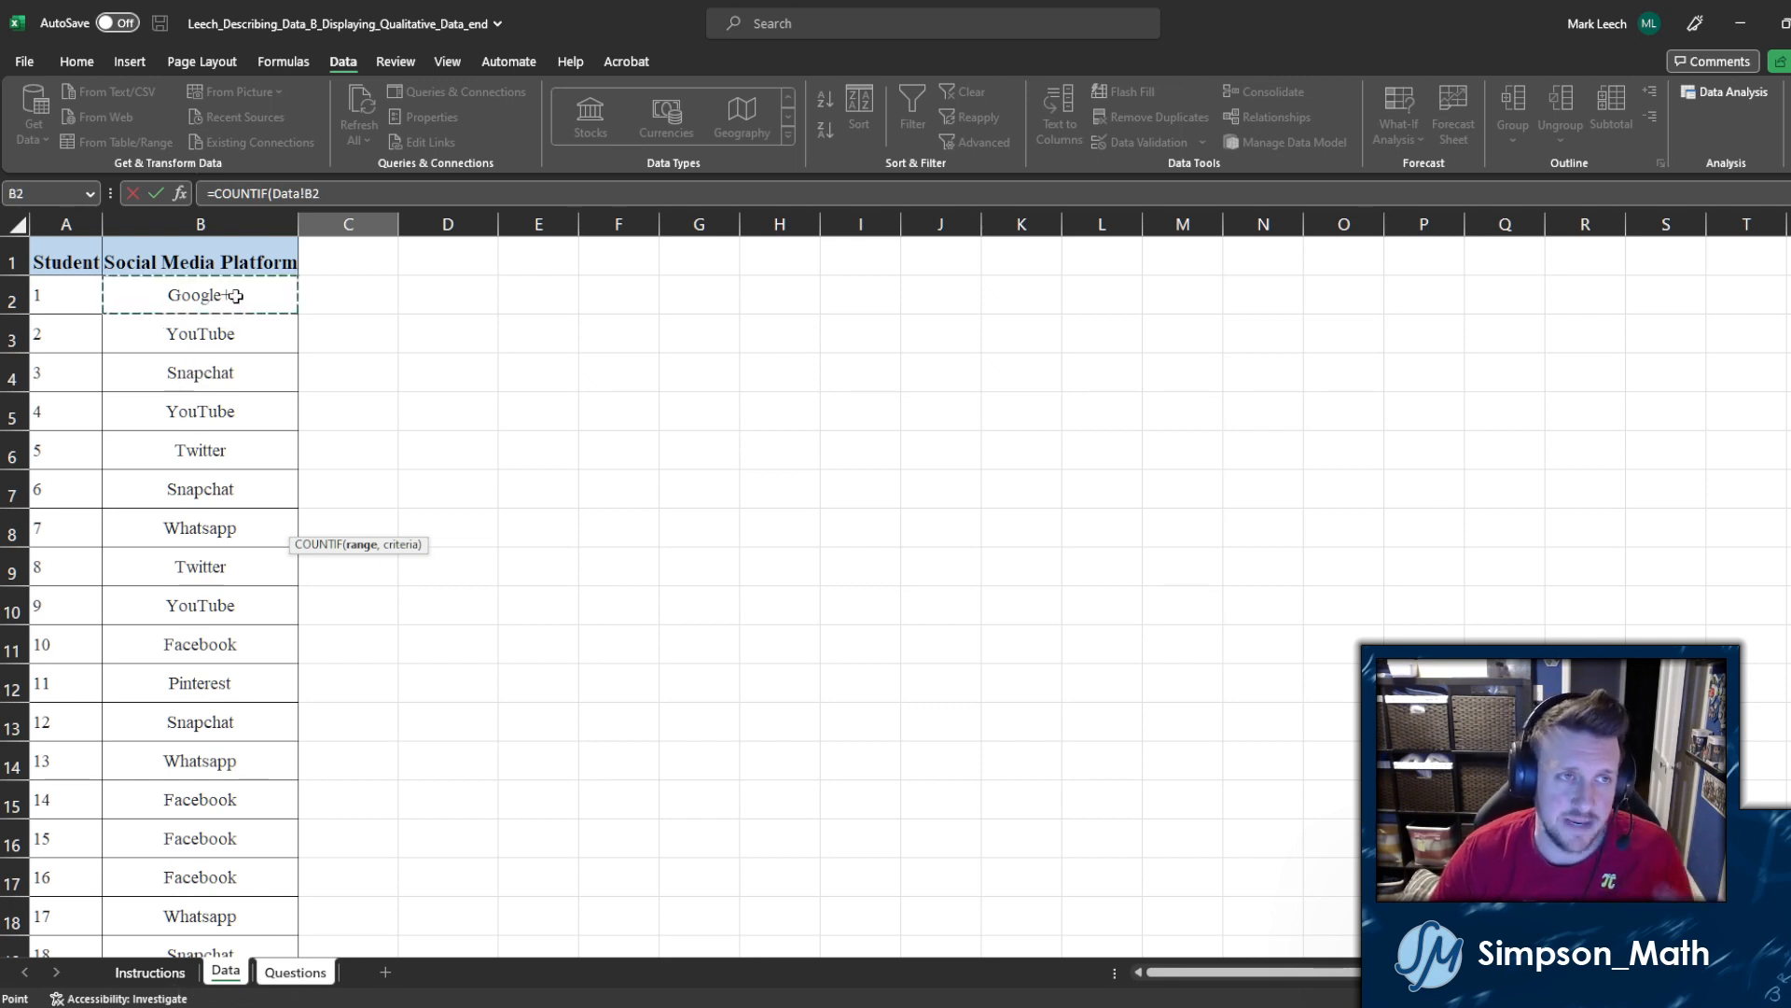
drag(236, 296, 266, 884)
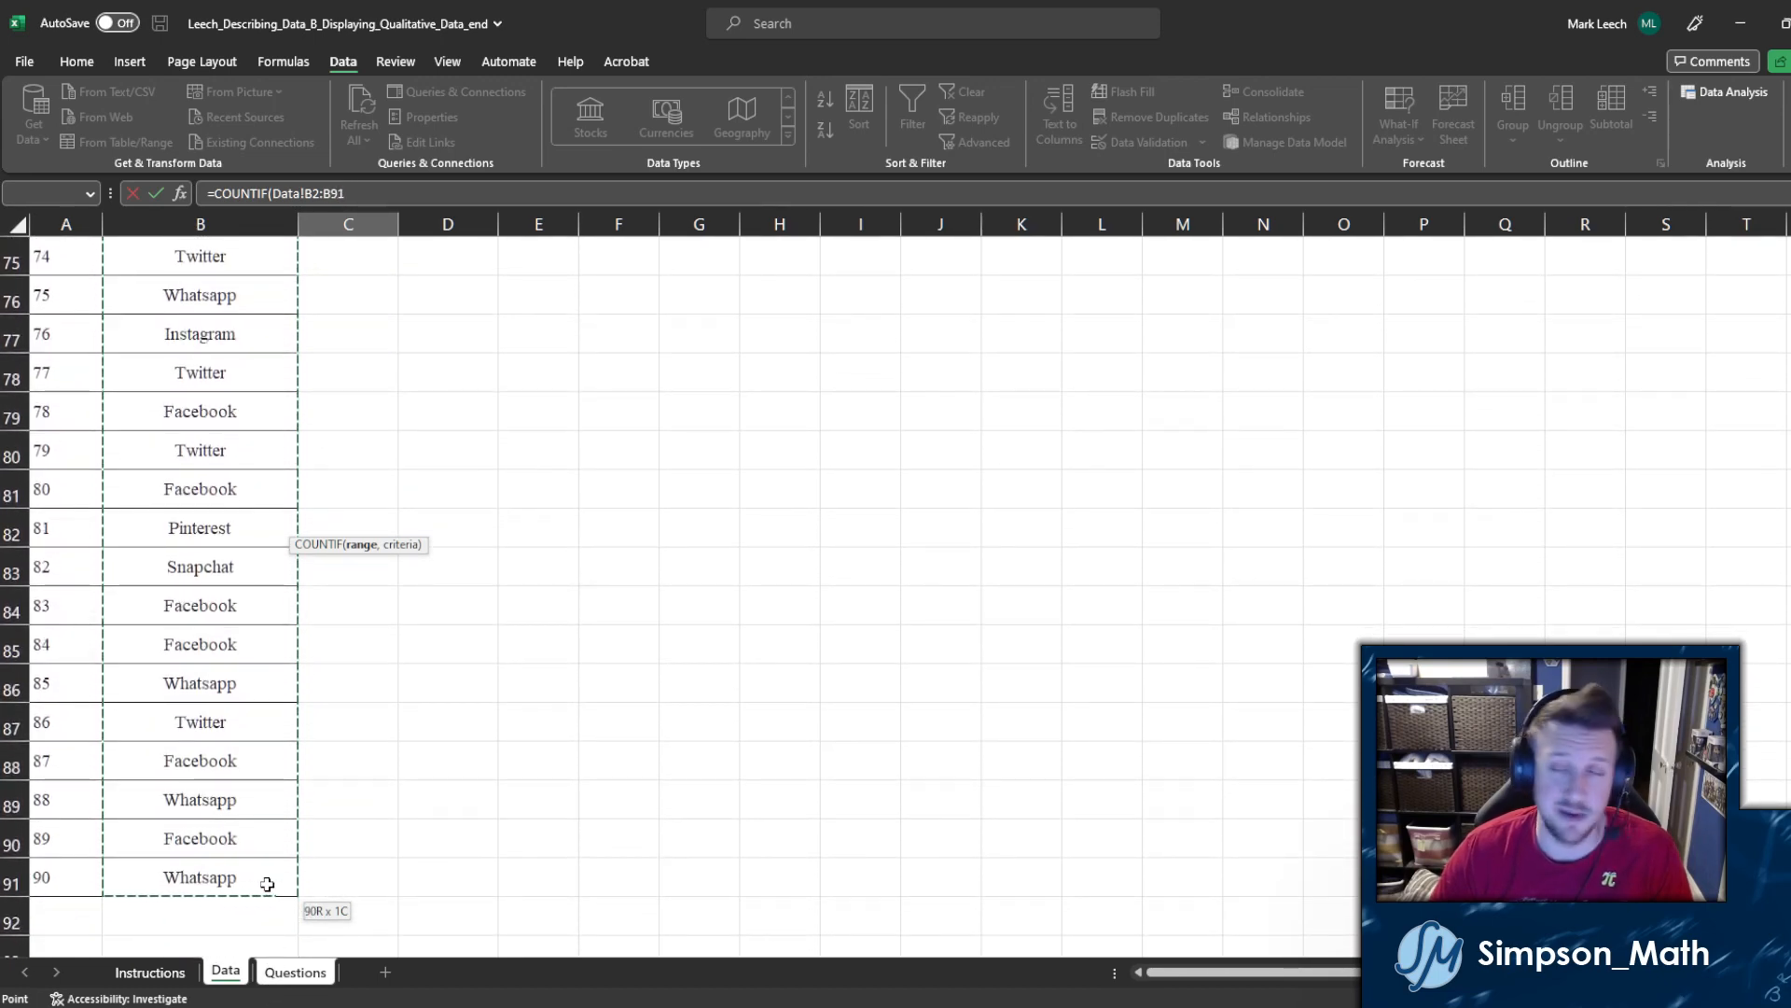
drag(267, 884, 267, 883)
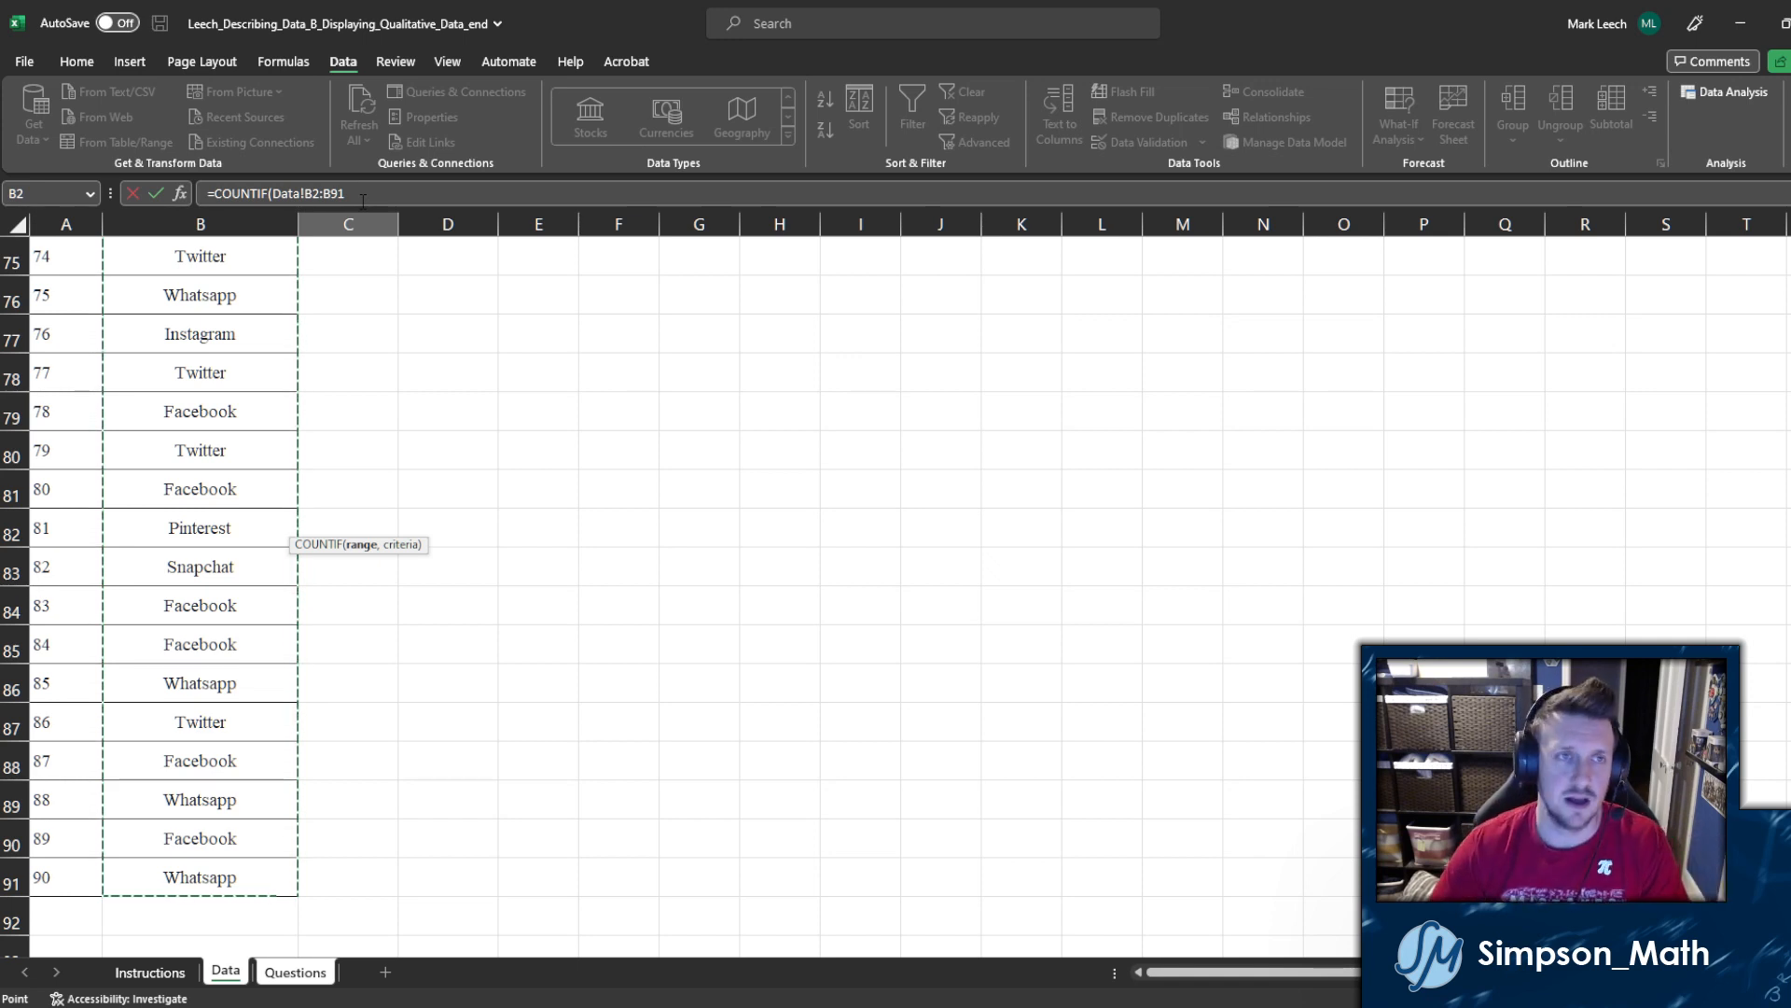
Step: Delete the cell addresses from the COUNTIF range and retype them manually as B2:B91
click(363, 201)
key(BackSpace)
key(BackSpace)
key(BackSpace)
key(BackSpace)
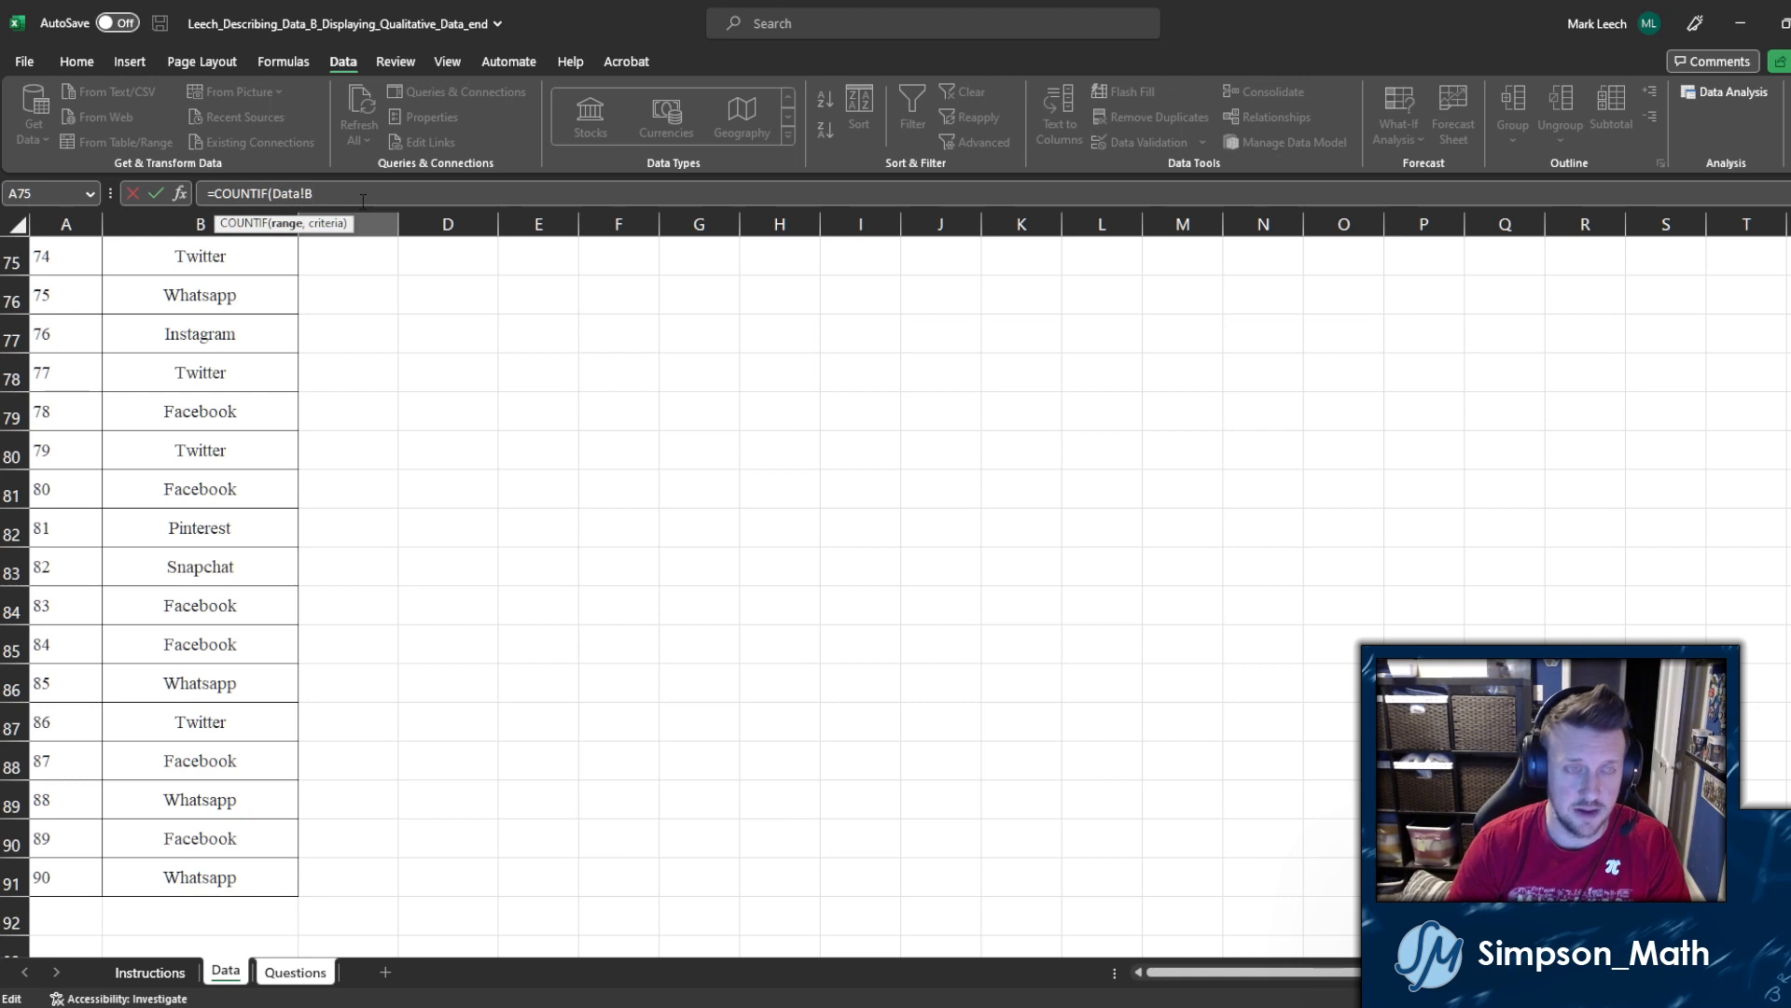
text(2:B91)
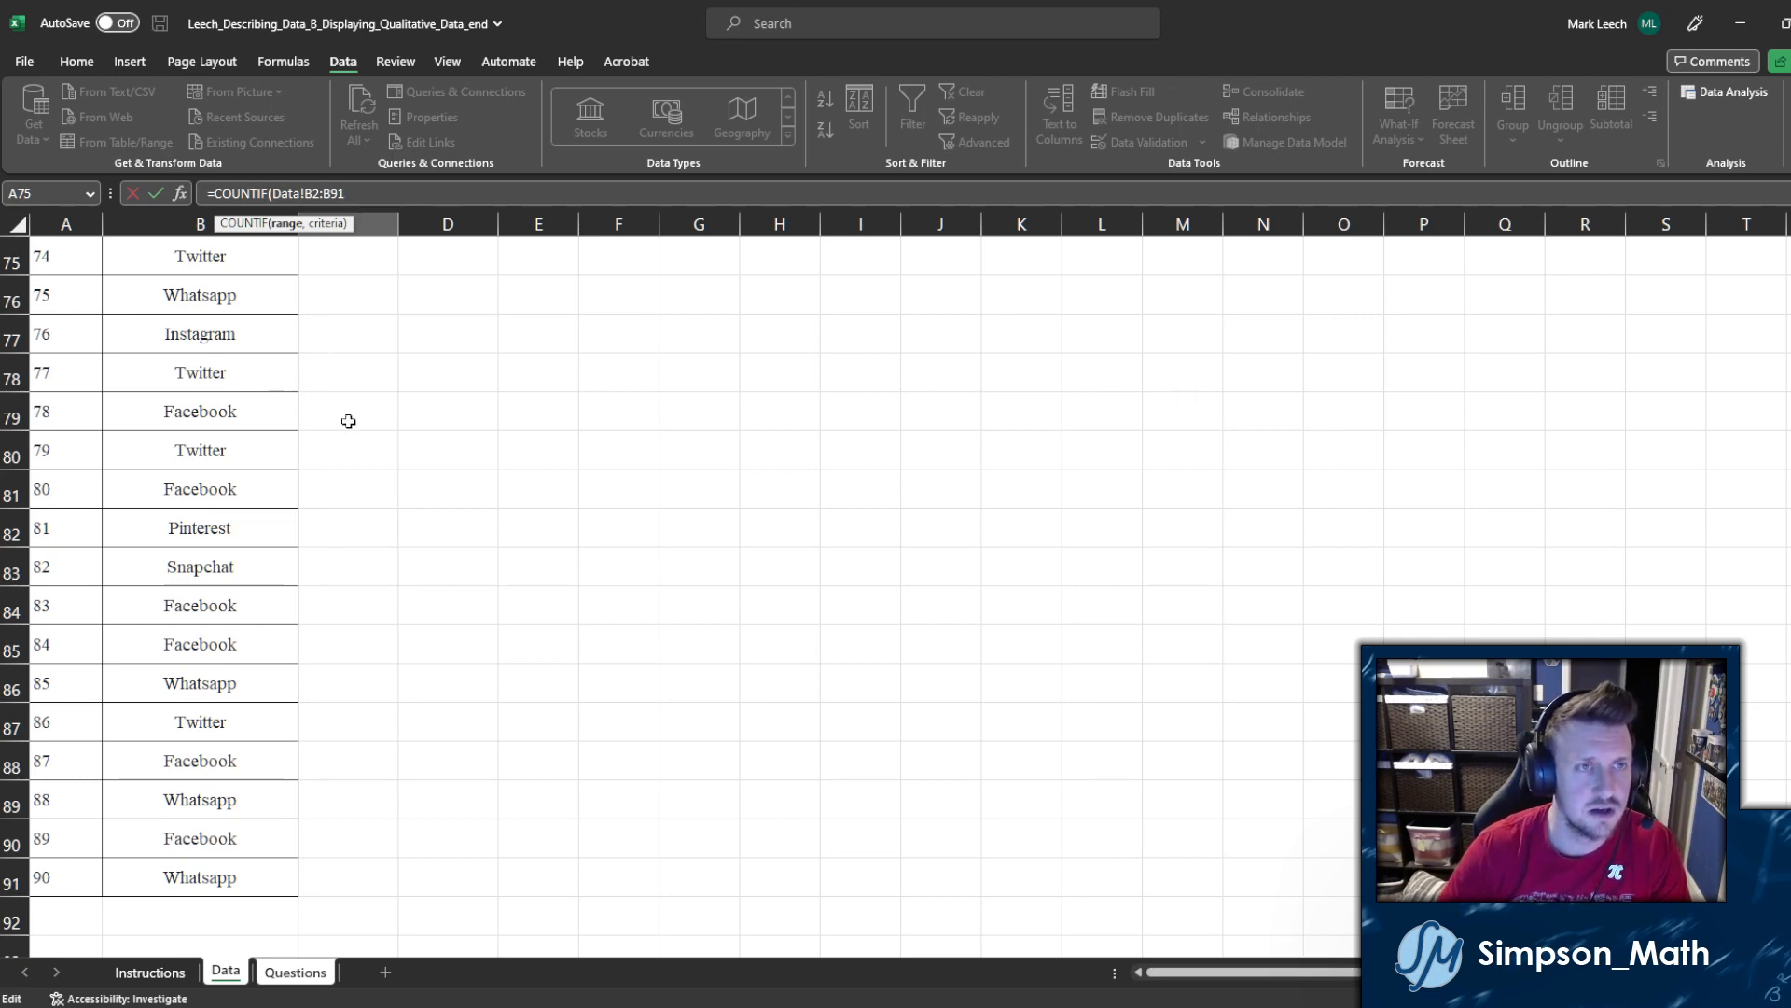
Step: Try to confirm the COUNTIF formula with only its range argument, and clear the range reference back to =COUNTIF(
key(Escape)
key(Return)
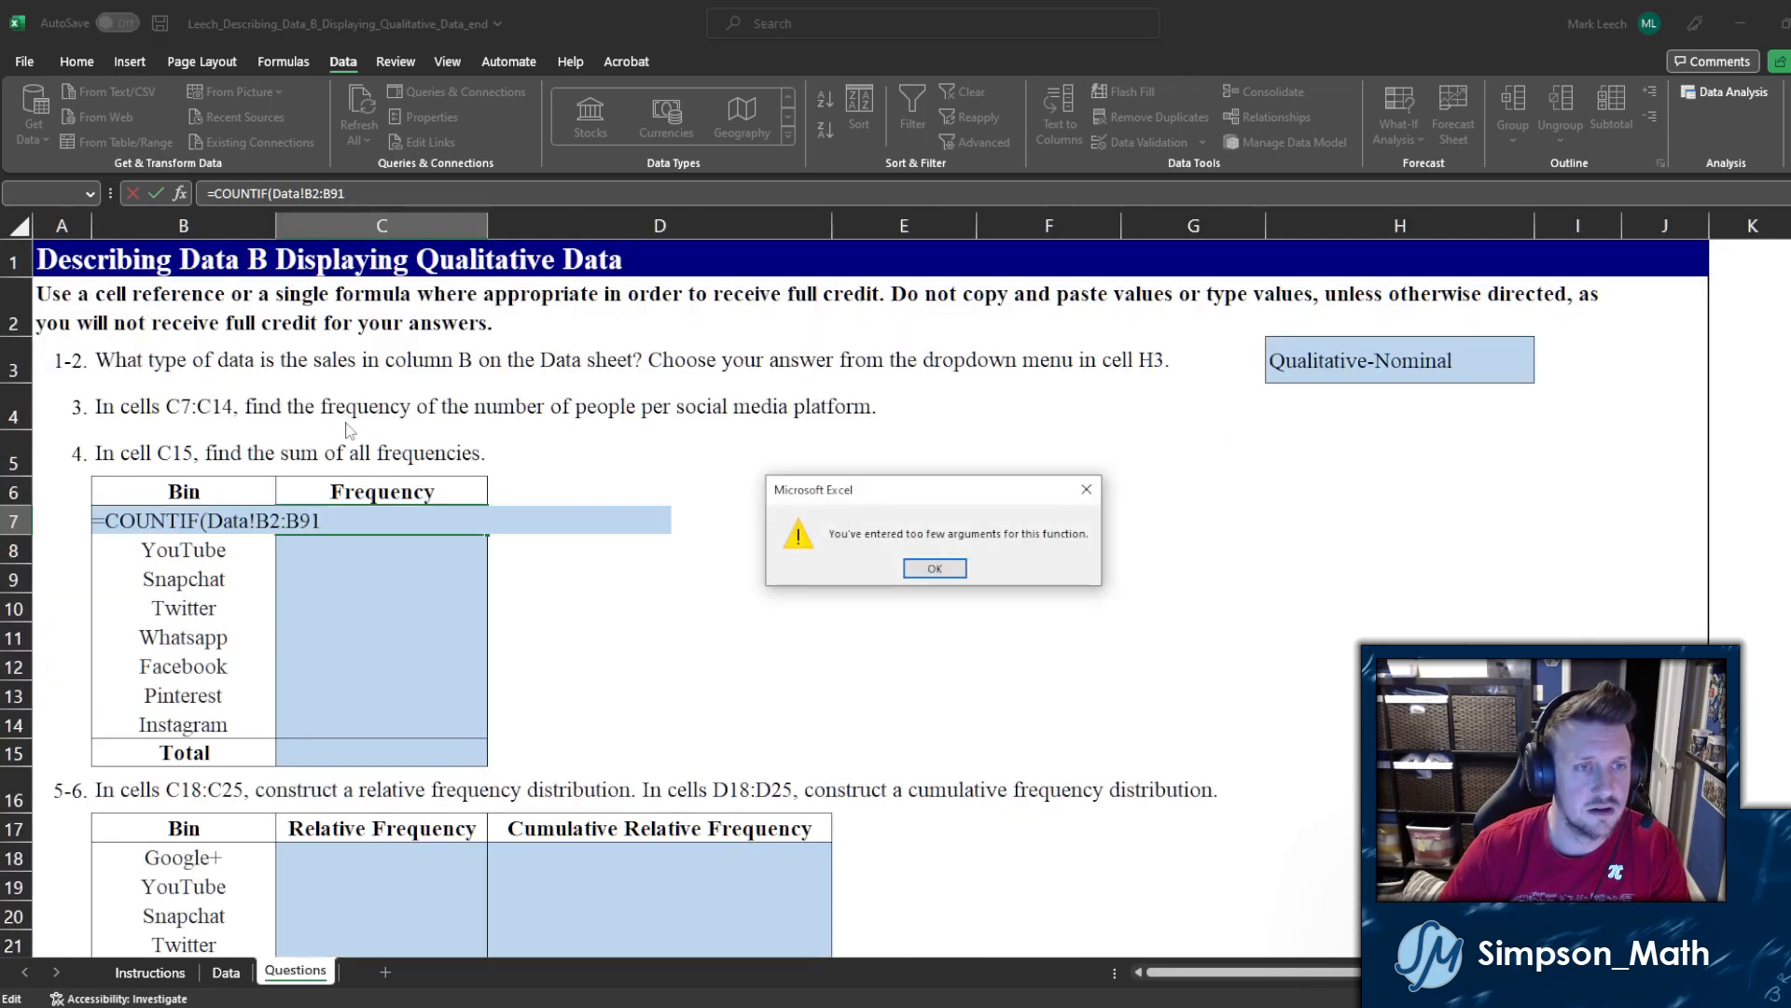
click(932, 565)
click(225, 972)
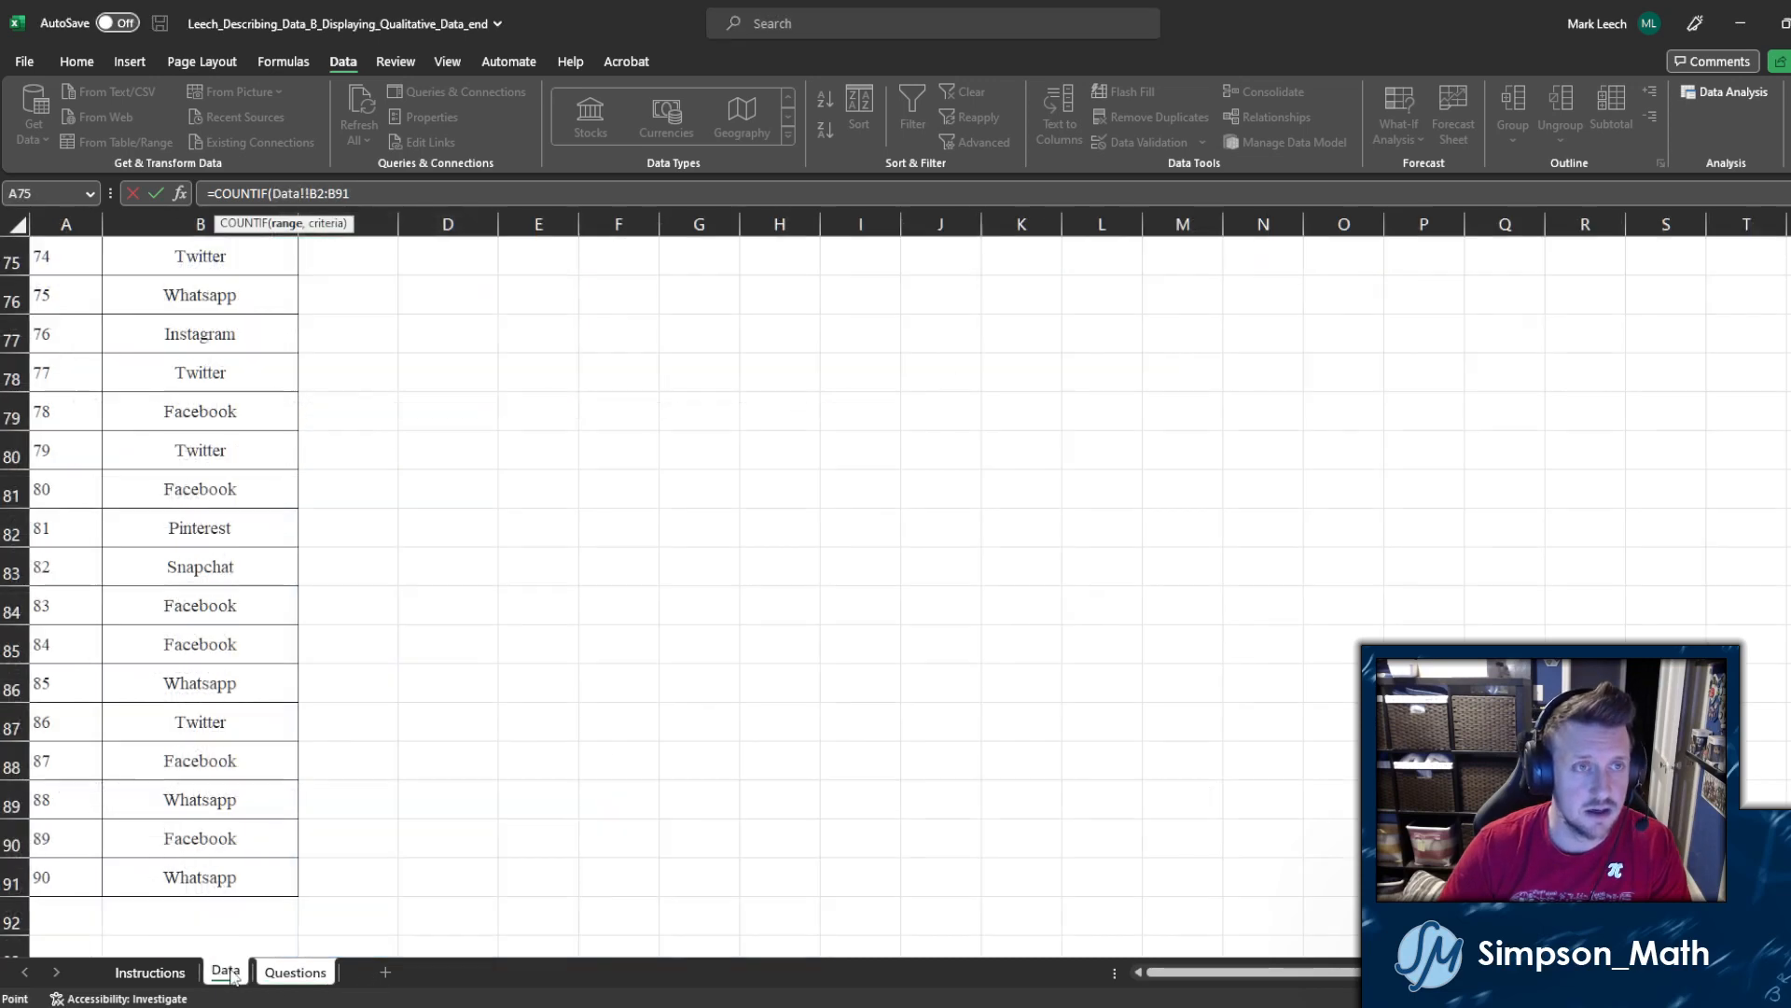
drag(350, 193, 271, 194)
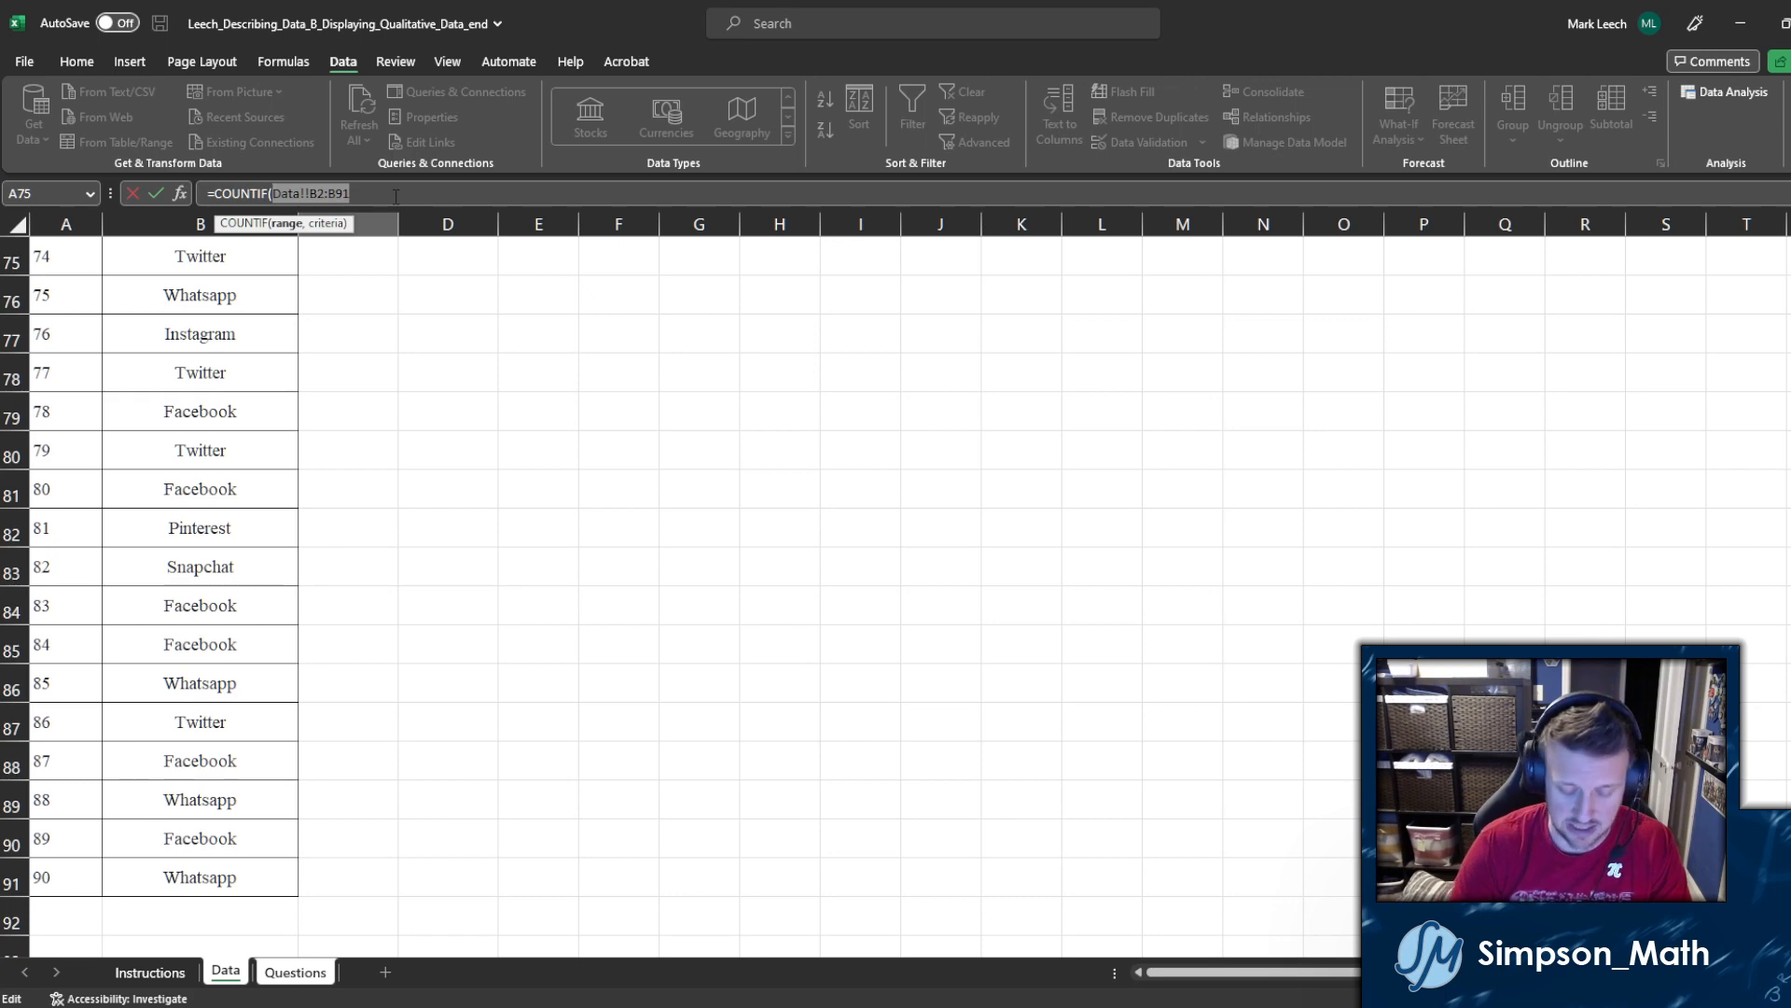
key(BackSpace)
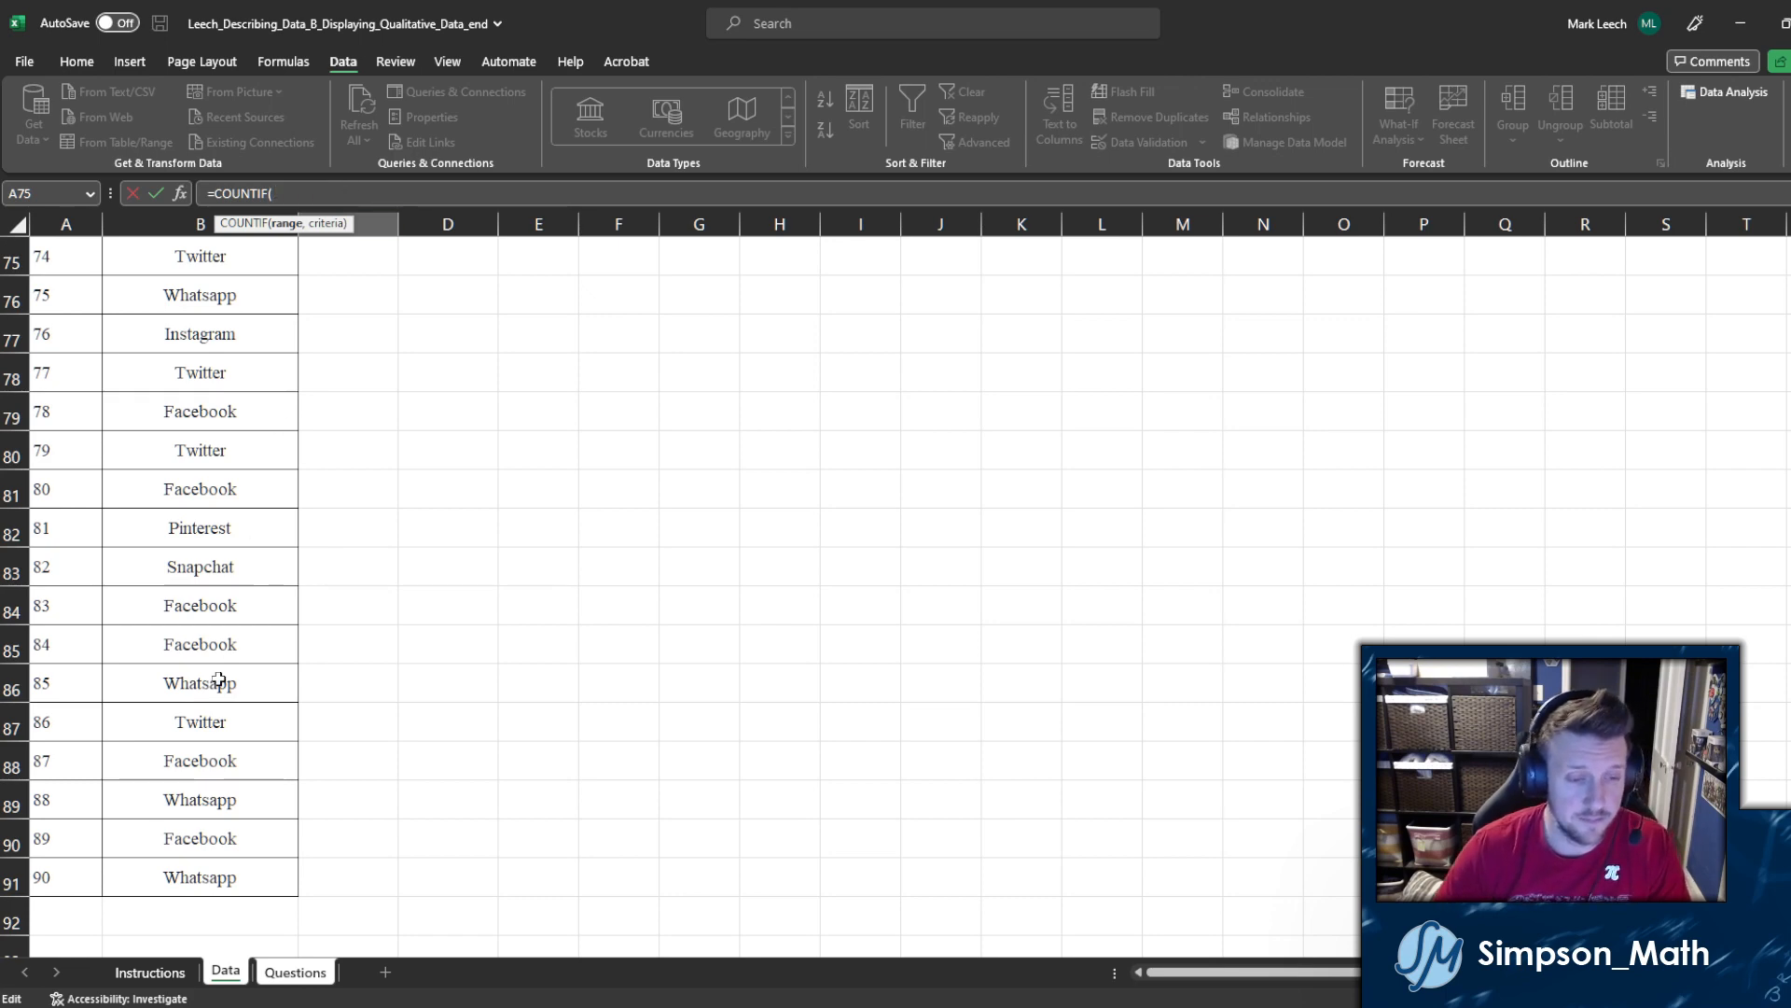
Step: Select the social media platforms in Data!B2:B91 as the COUNTIF range for C7 and add the comma before the criteria argument
click(270, 972)
click(226, 972)
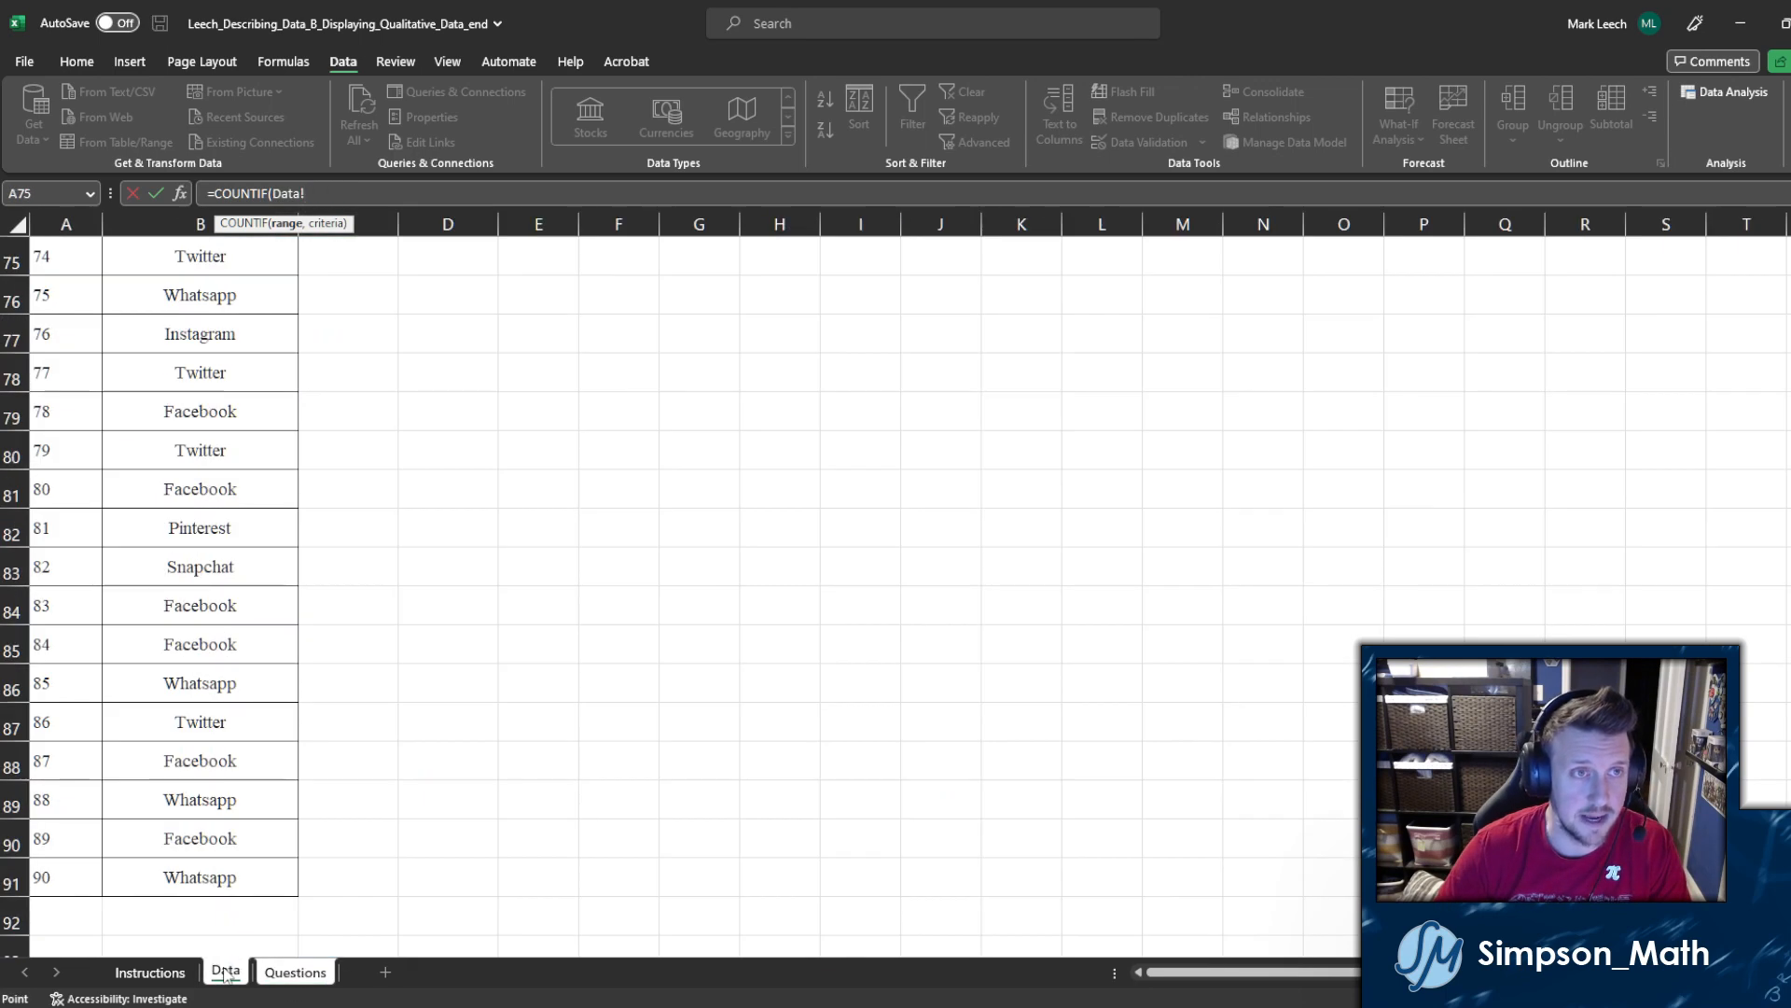
scroll(233, 620, up, 20)
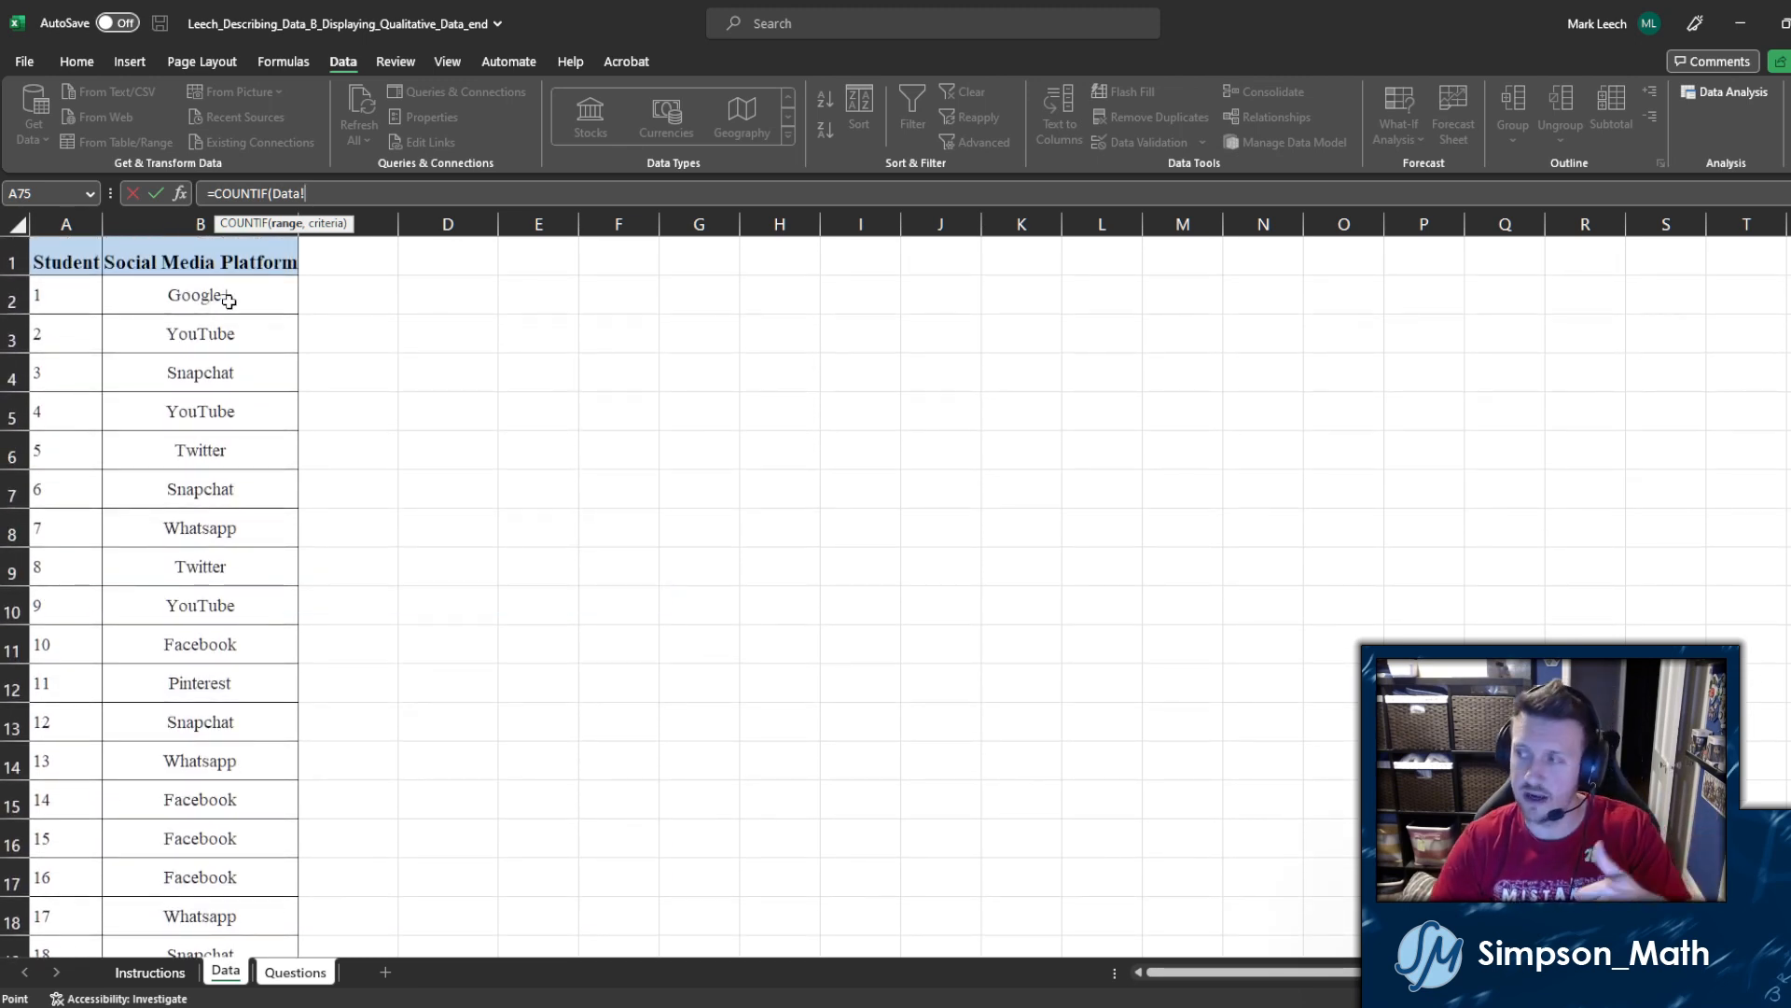
click(232, 303)
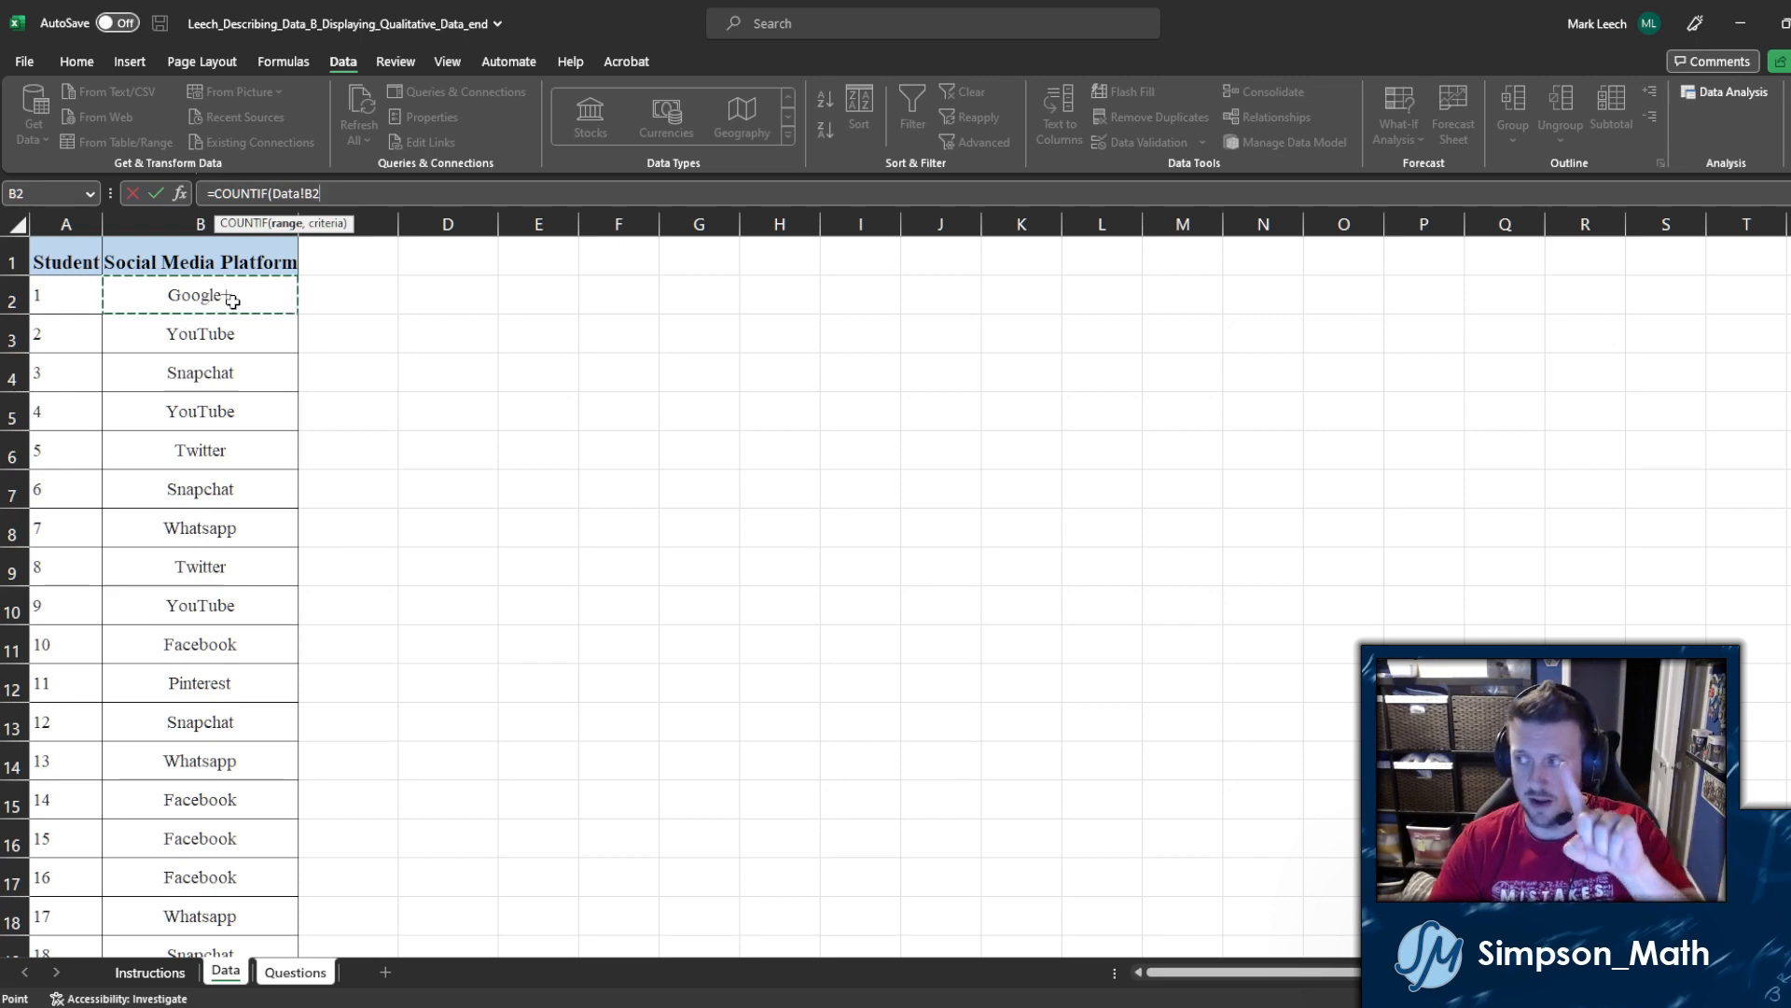
scroll(232, 303, down, 20)
scroll(259, 430, up, 3)
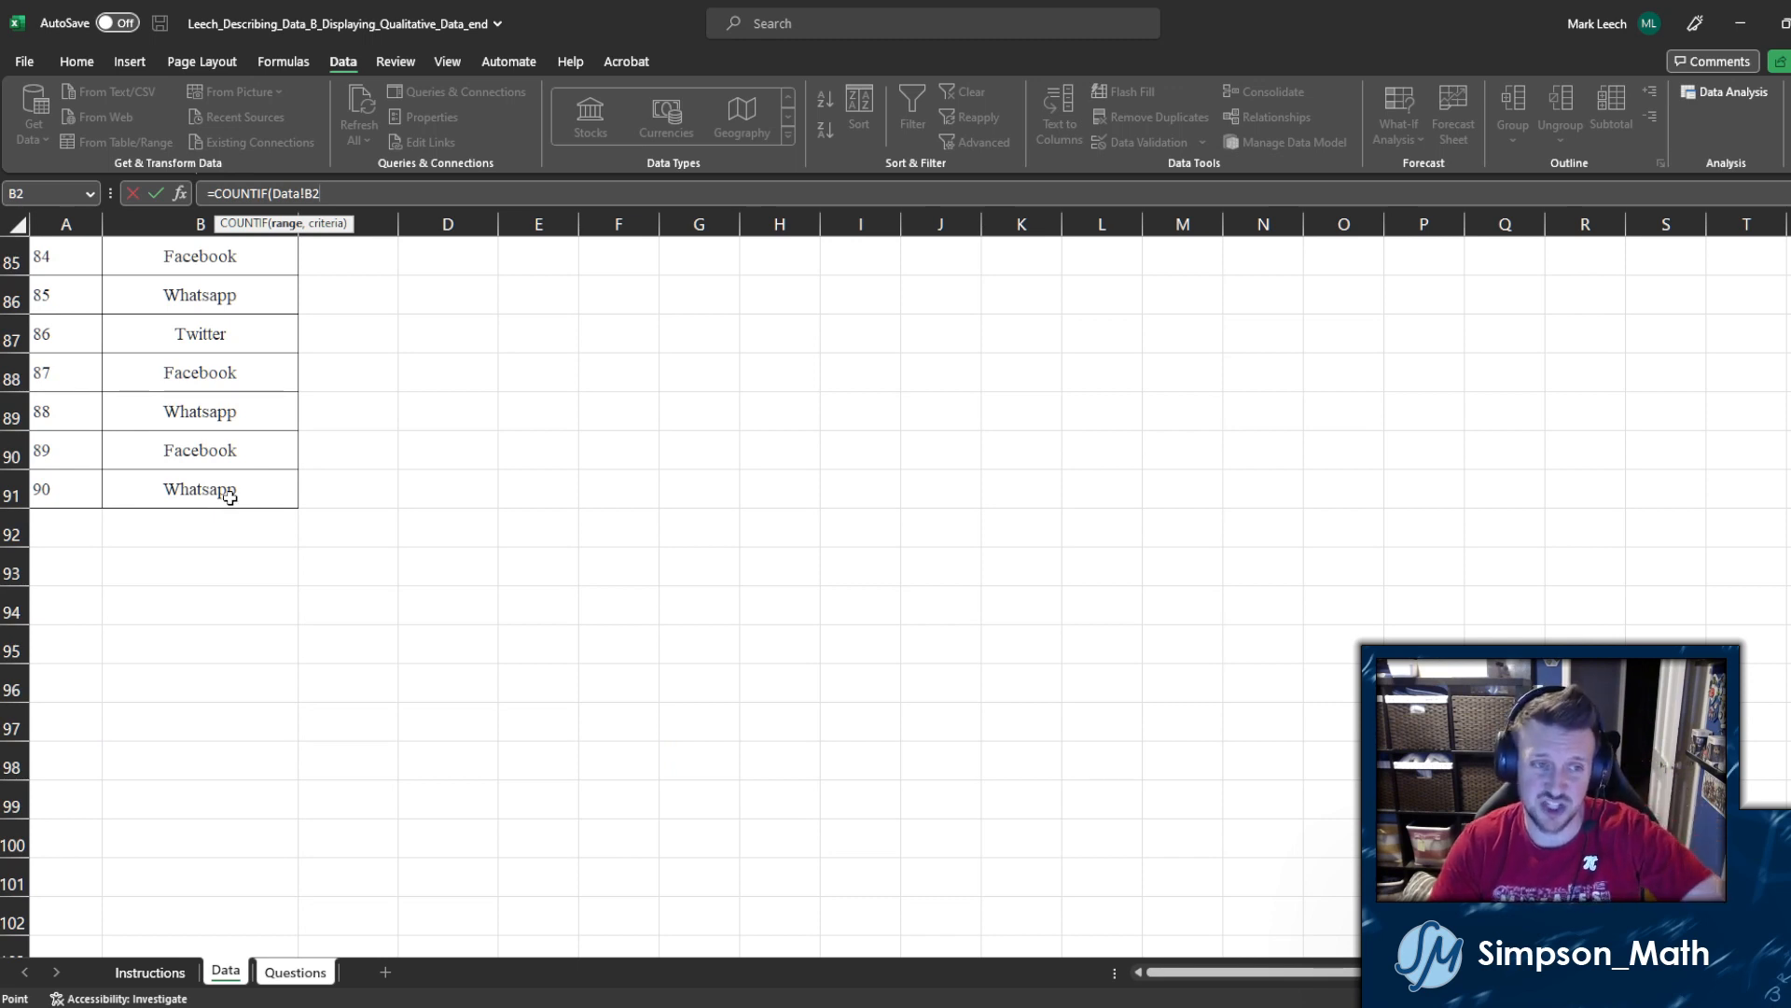
shift+click(237, 489)
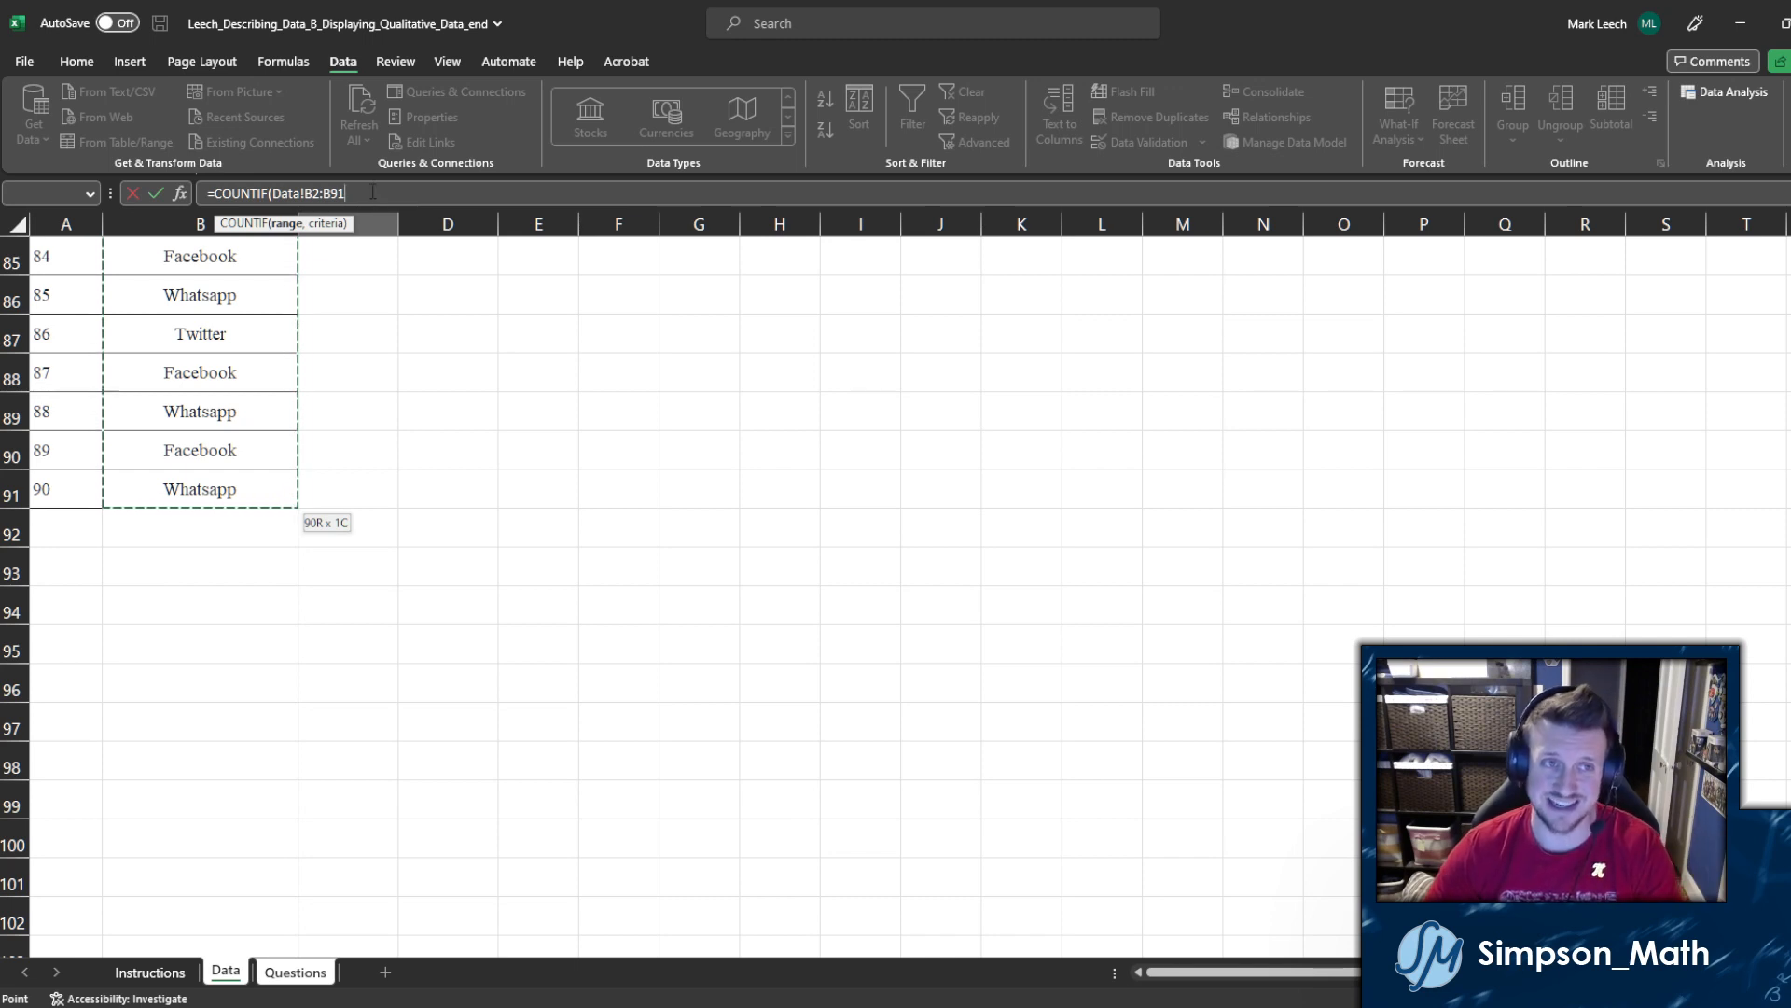
text(,)
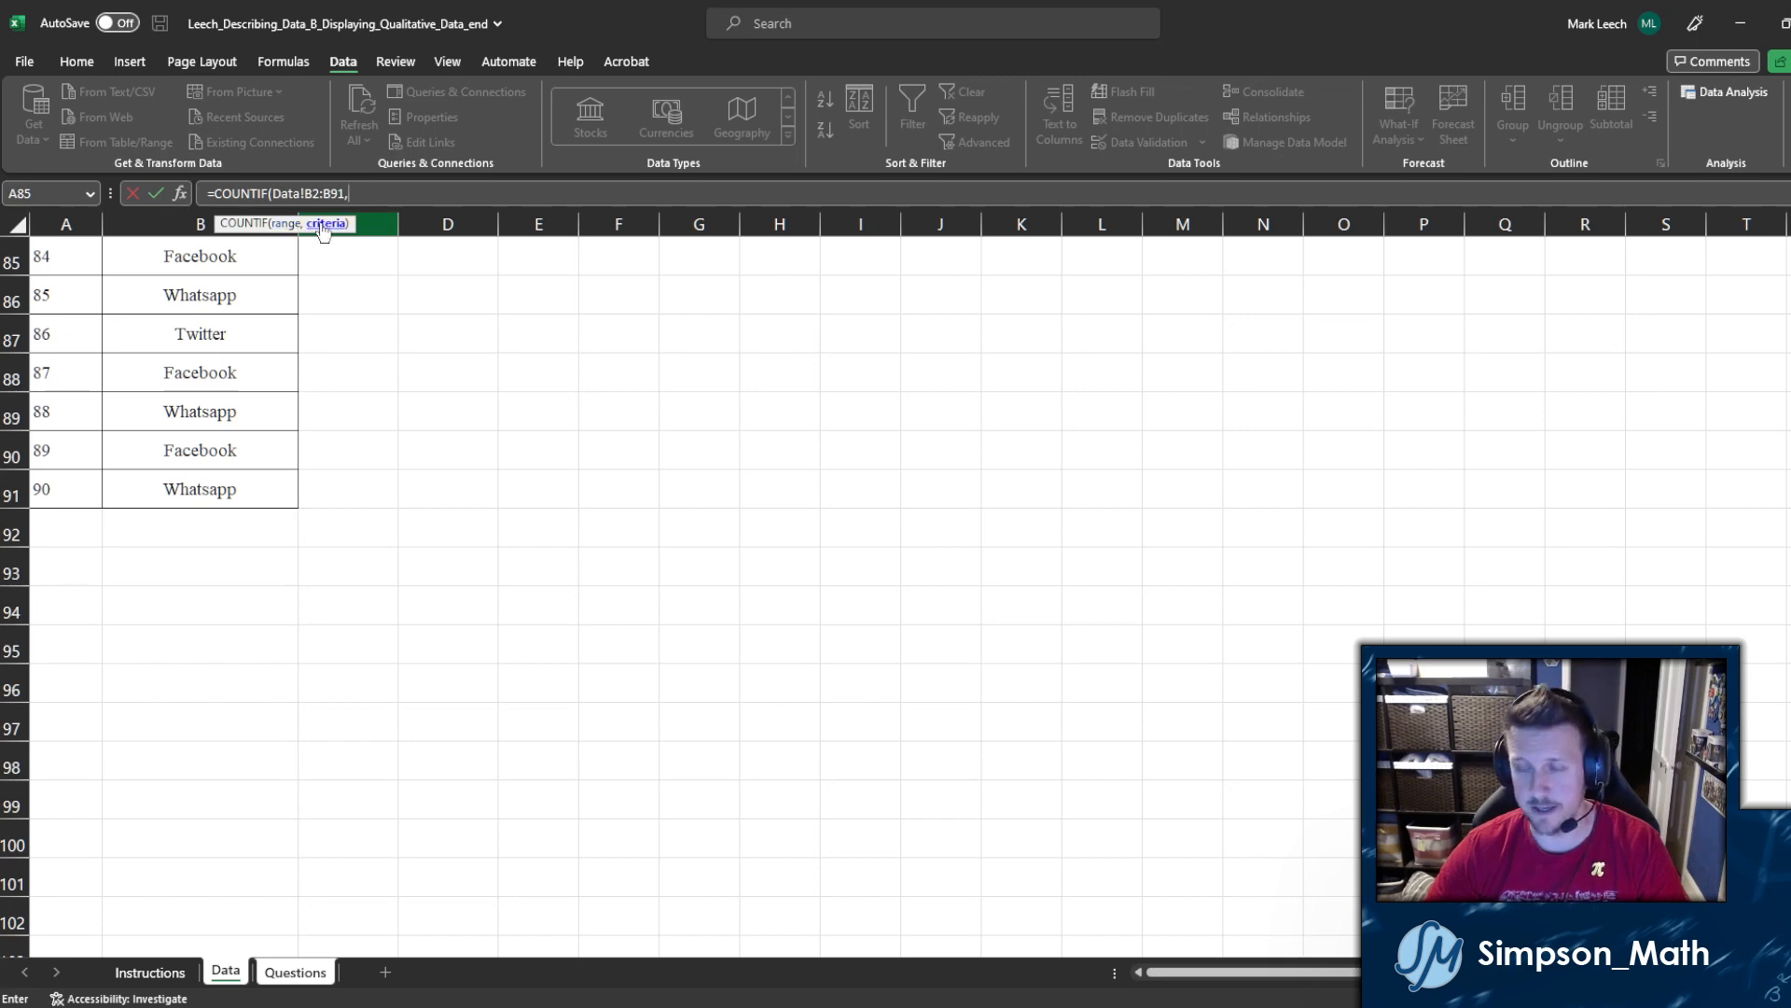
Step: Return to the Questions sheet and delete the Questions! prefix from the COUNTIF criteria in C7
click(294, 973)
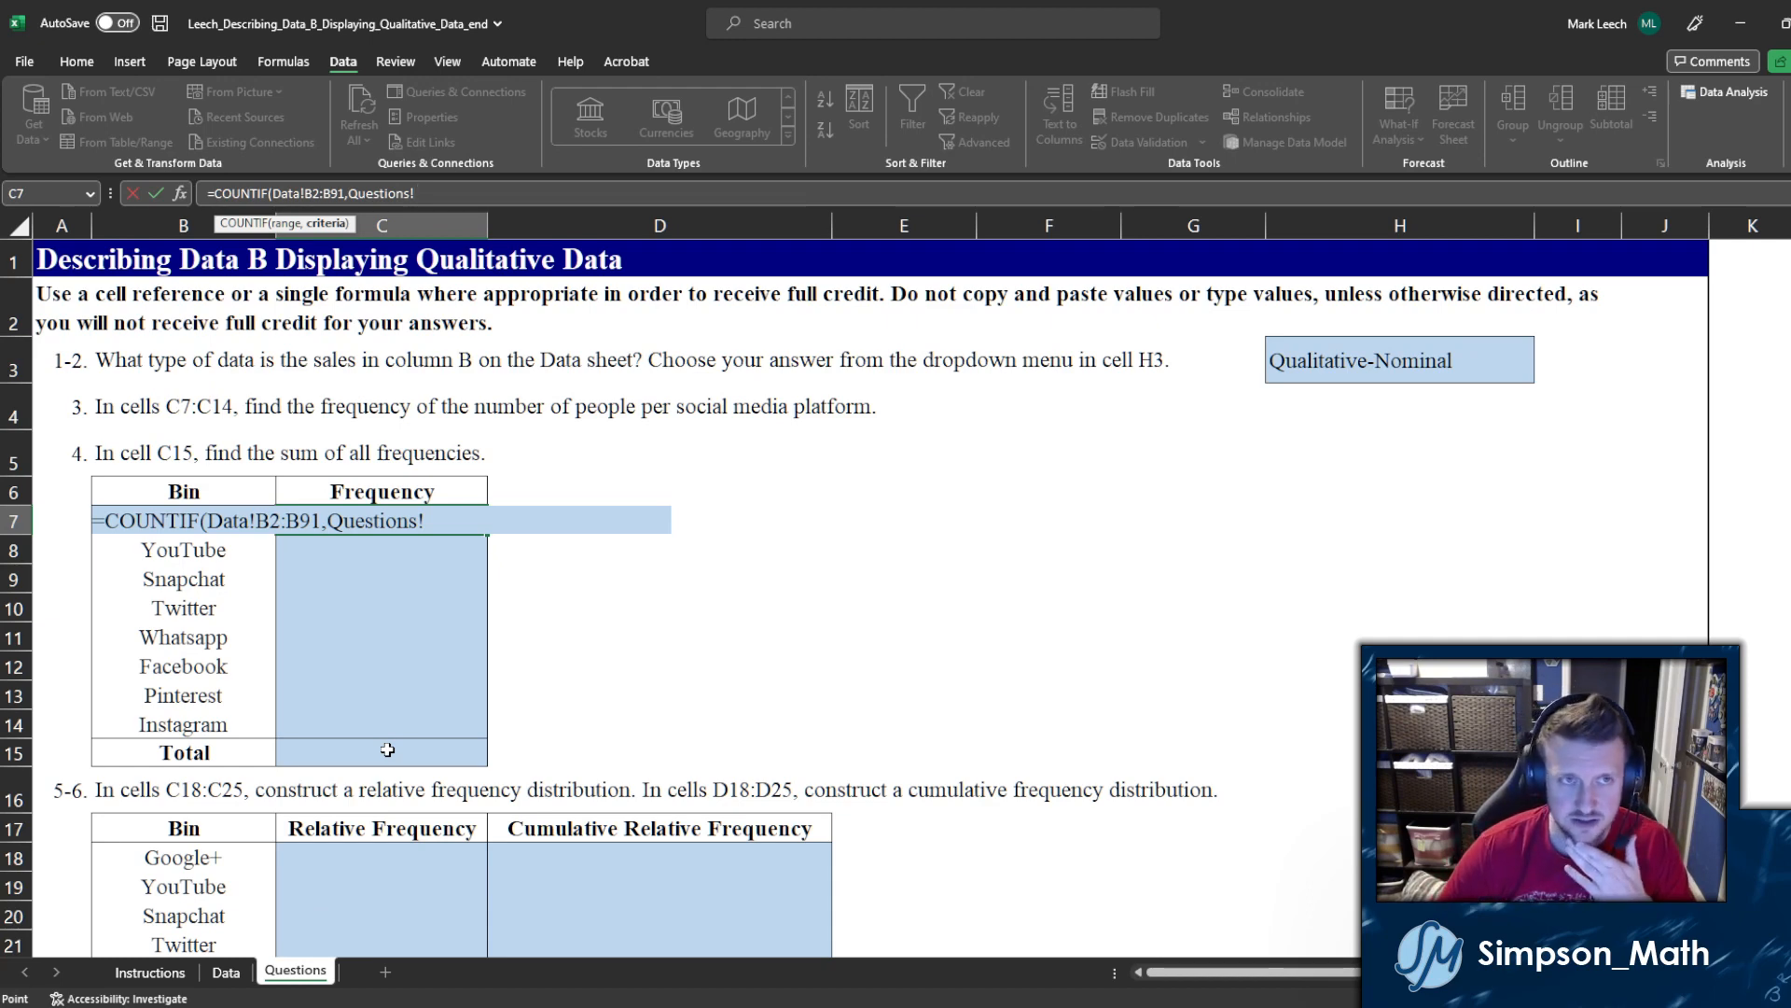
key(BackSpace)
key(BackSpace)
key(BackSpace)
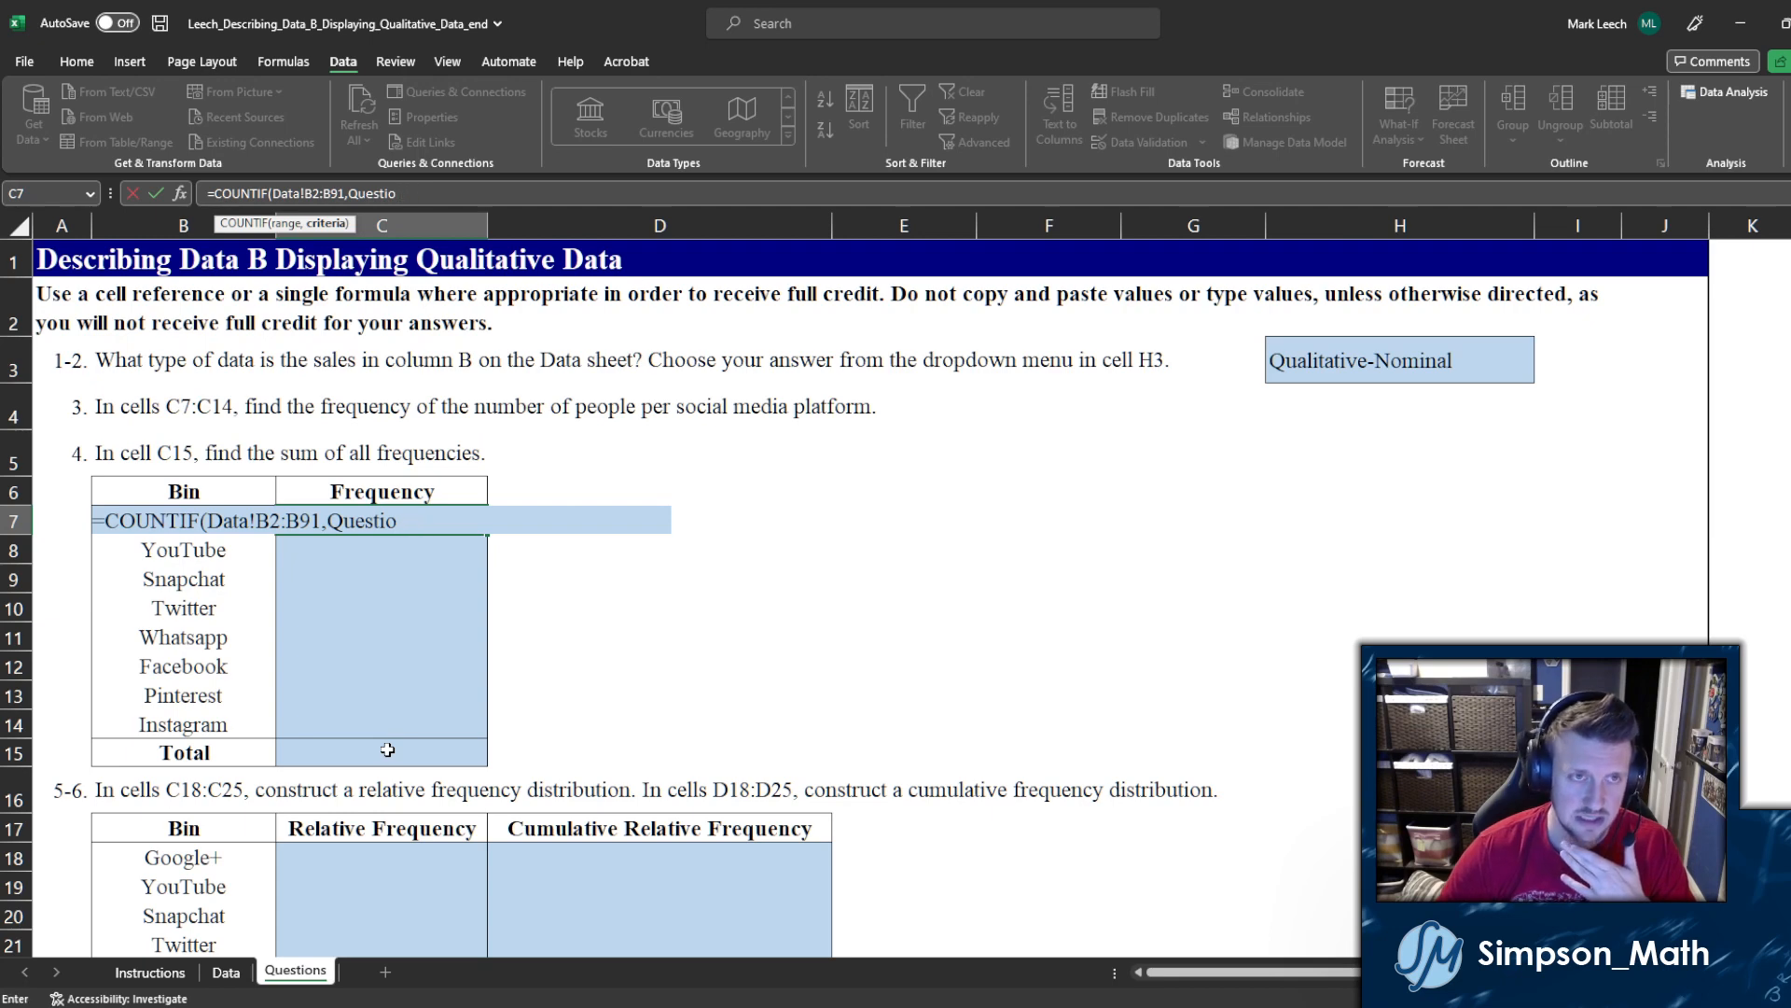
key(BackSpace)
key(BackSpace)
key(BackSpace)
key(BackSpace)
key(BackSpace)
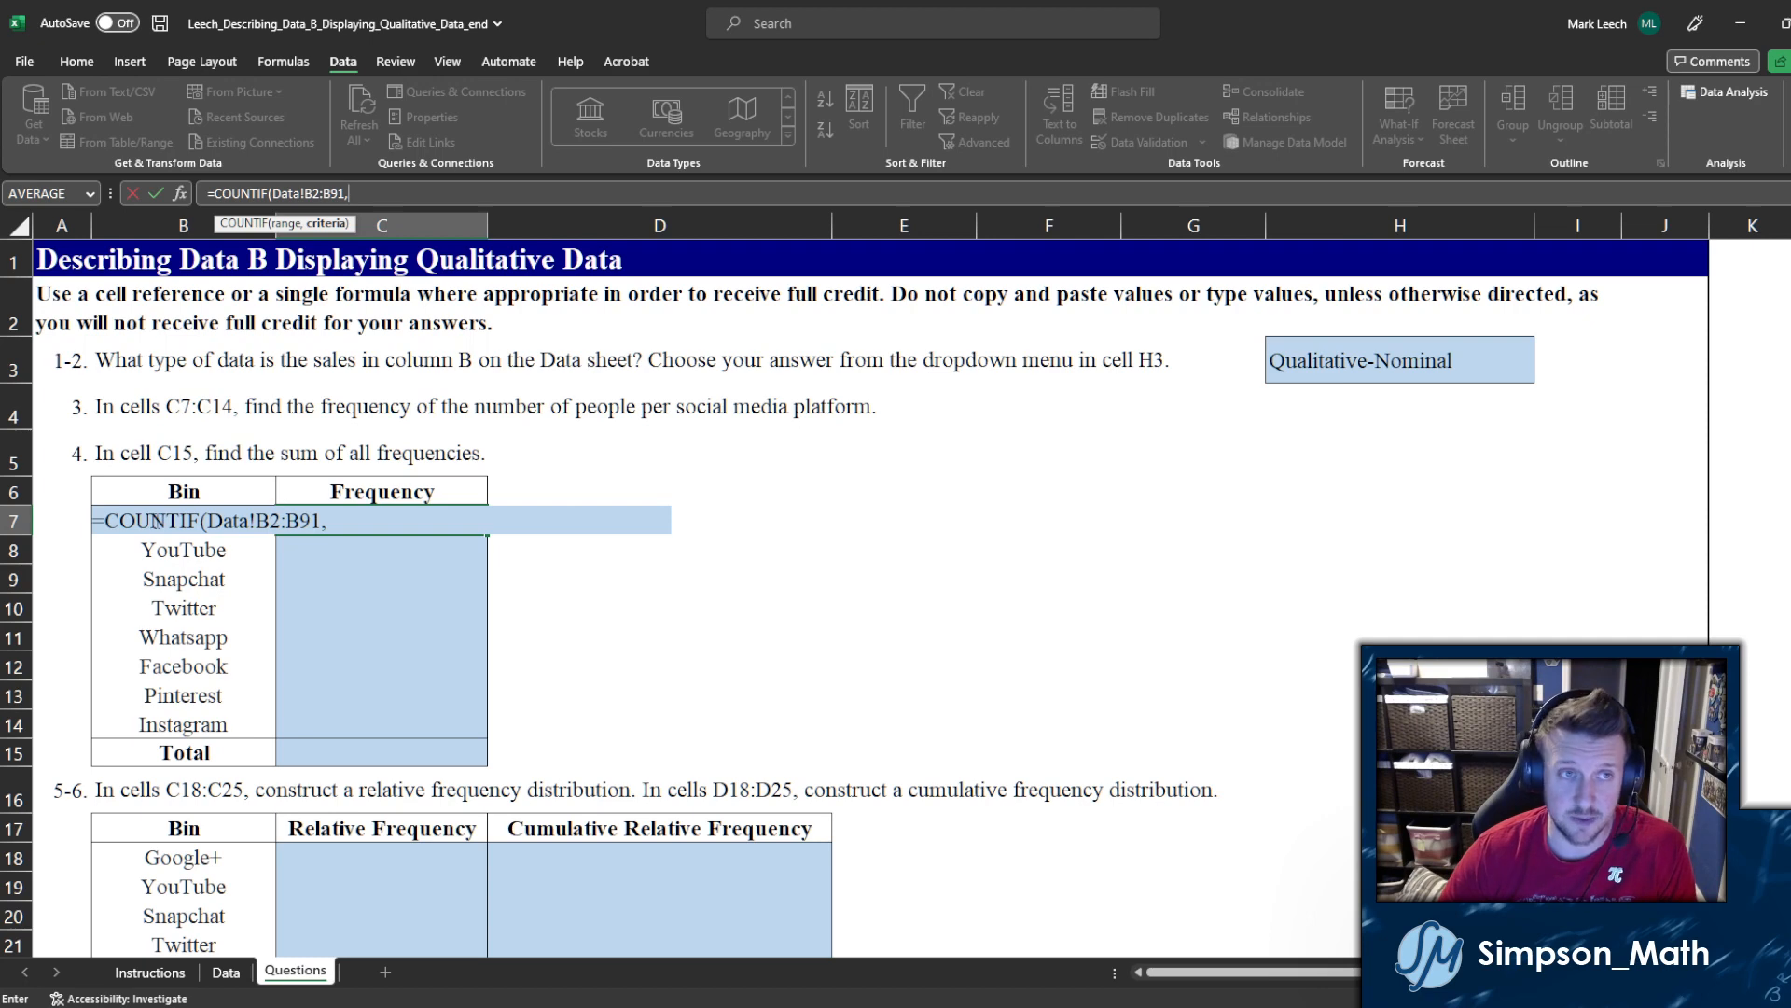
Step: Complete the C7 formula with B7 as the criteria, giving =COUNTIF(Data!B2:B91,B7), and reselect the cell
text(B7)
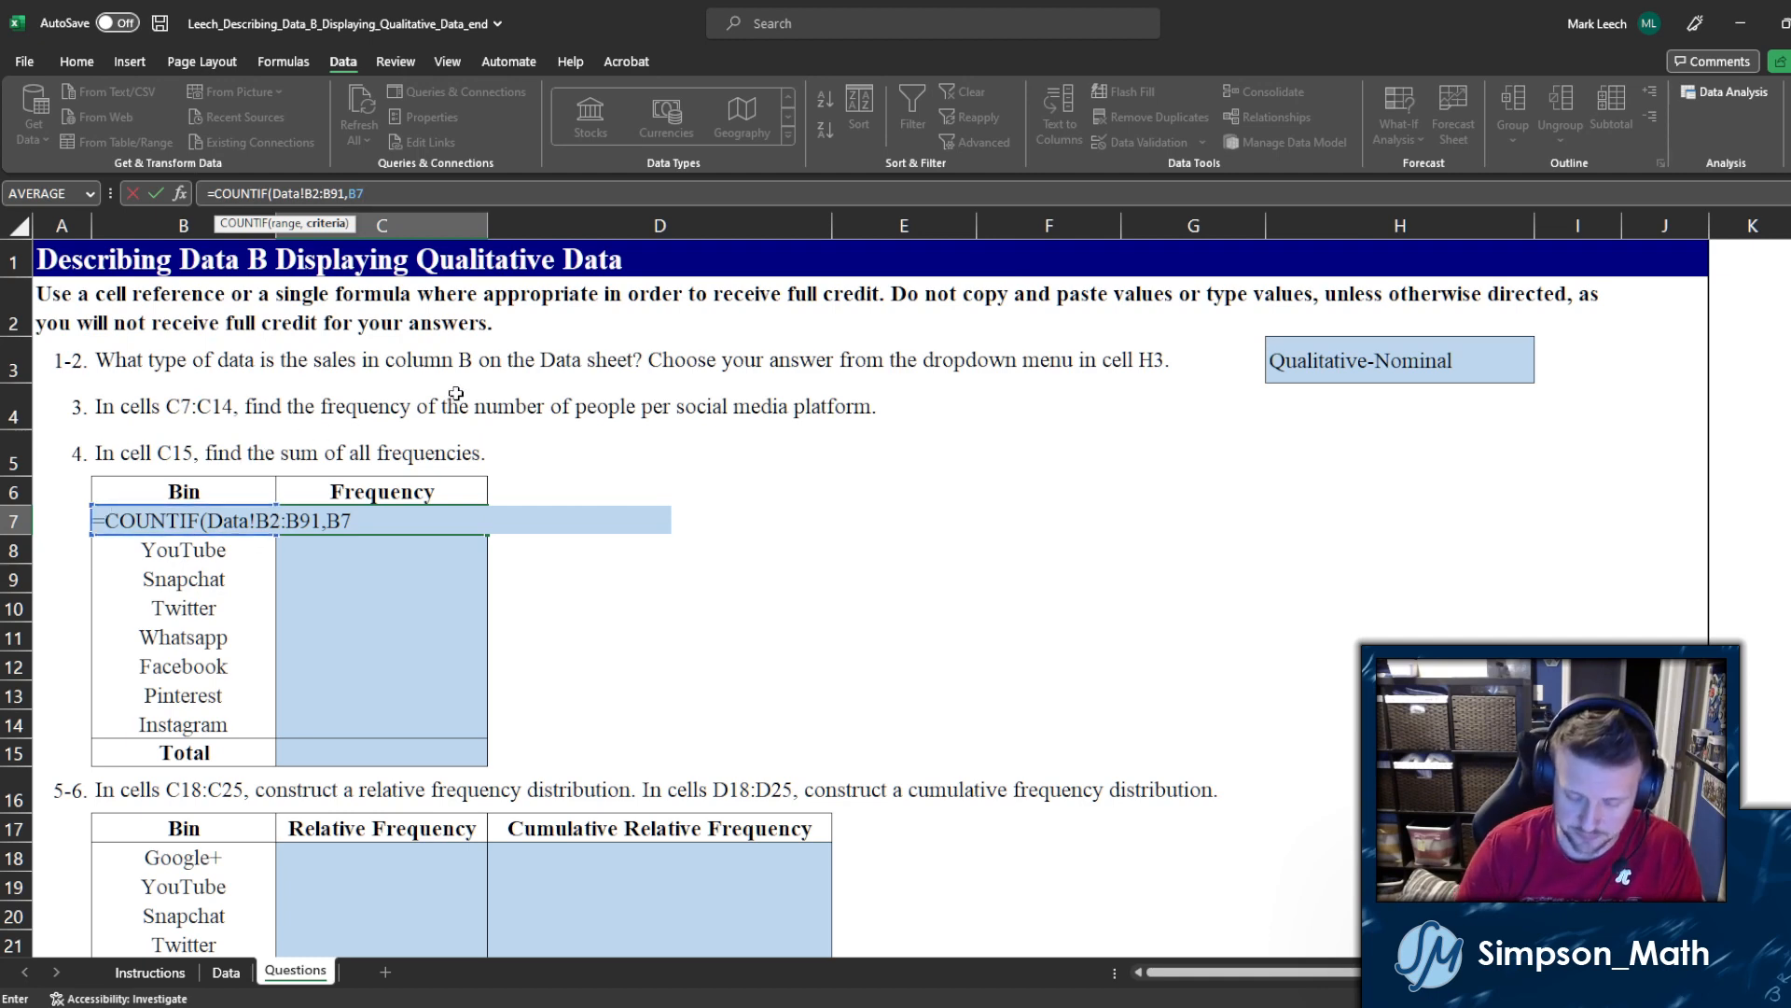
text())
key(Return)
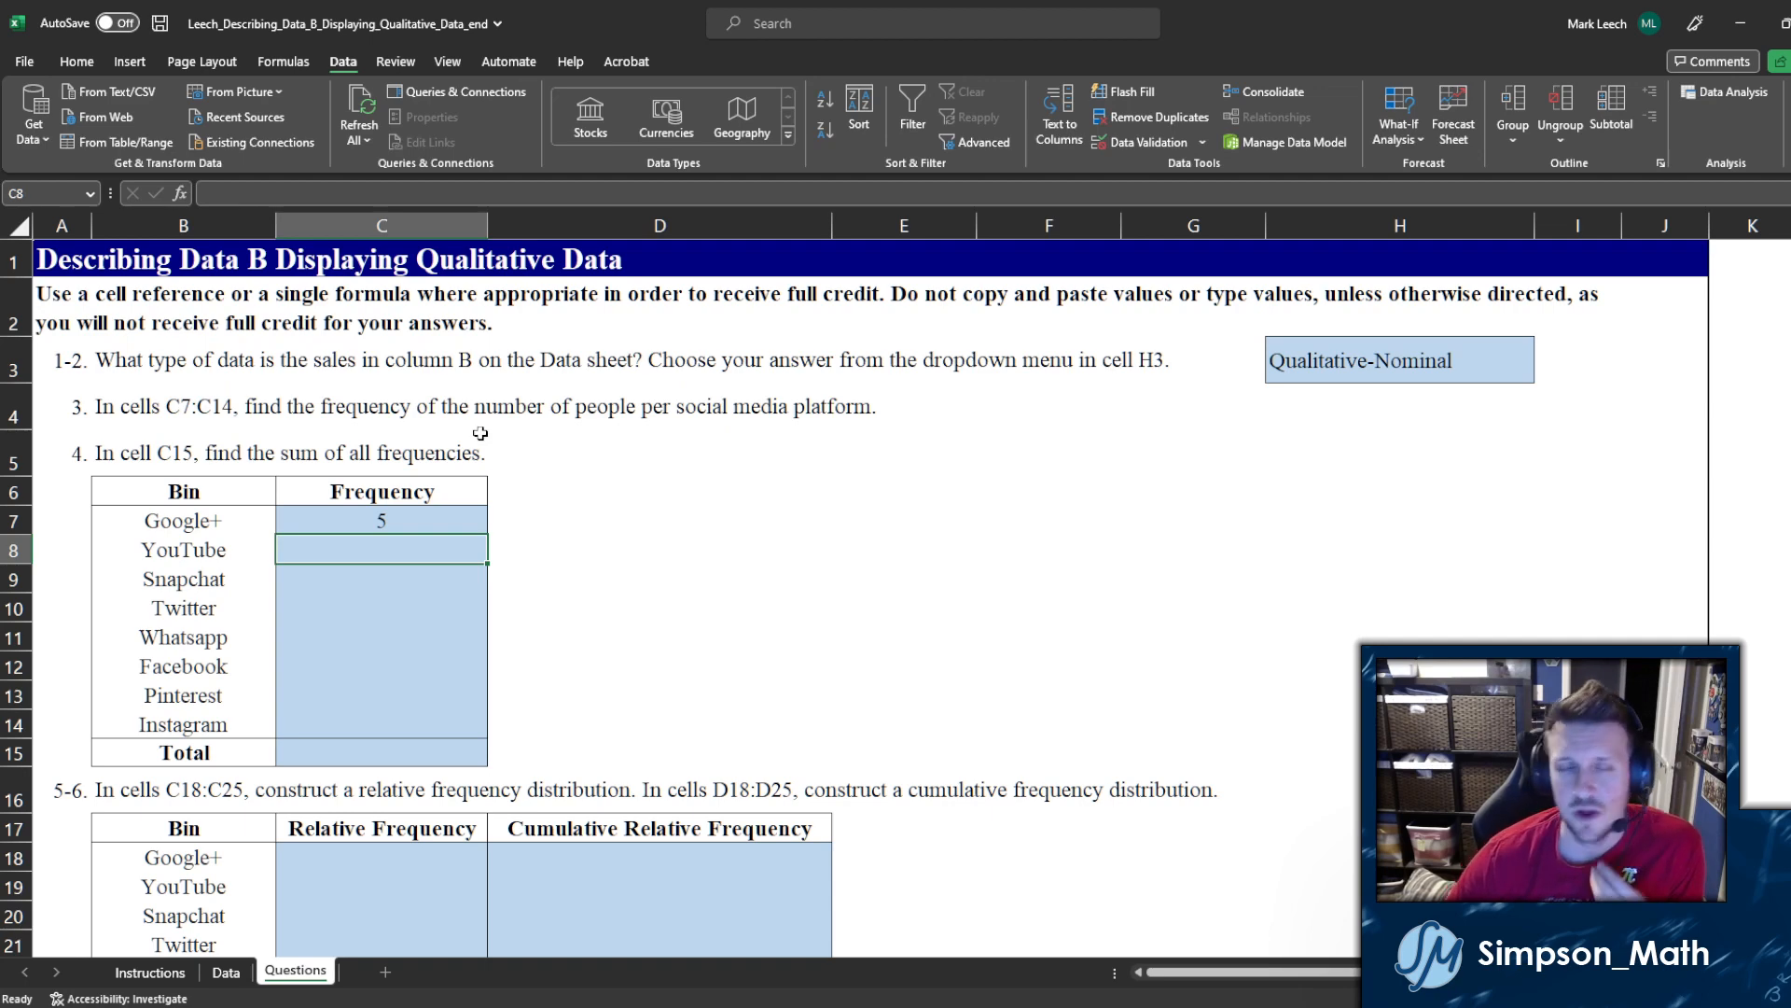
click(399, 520)
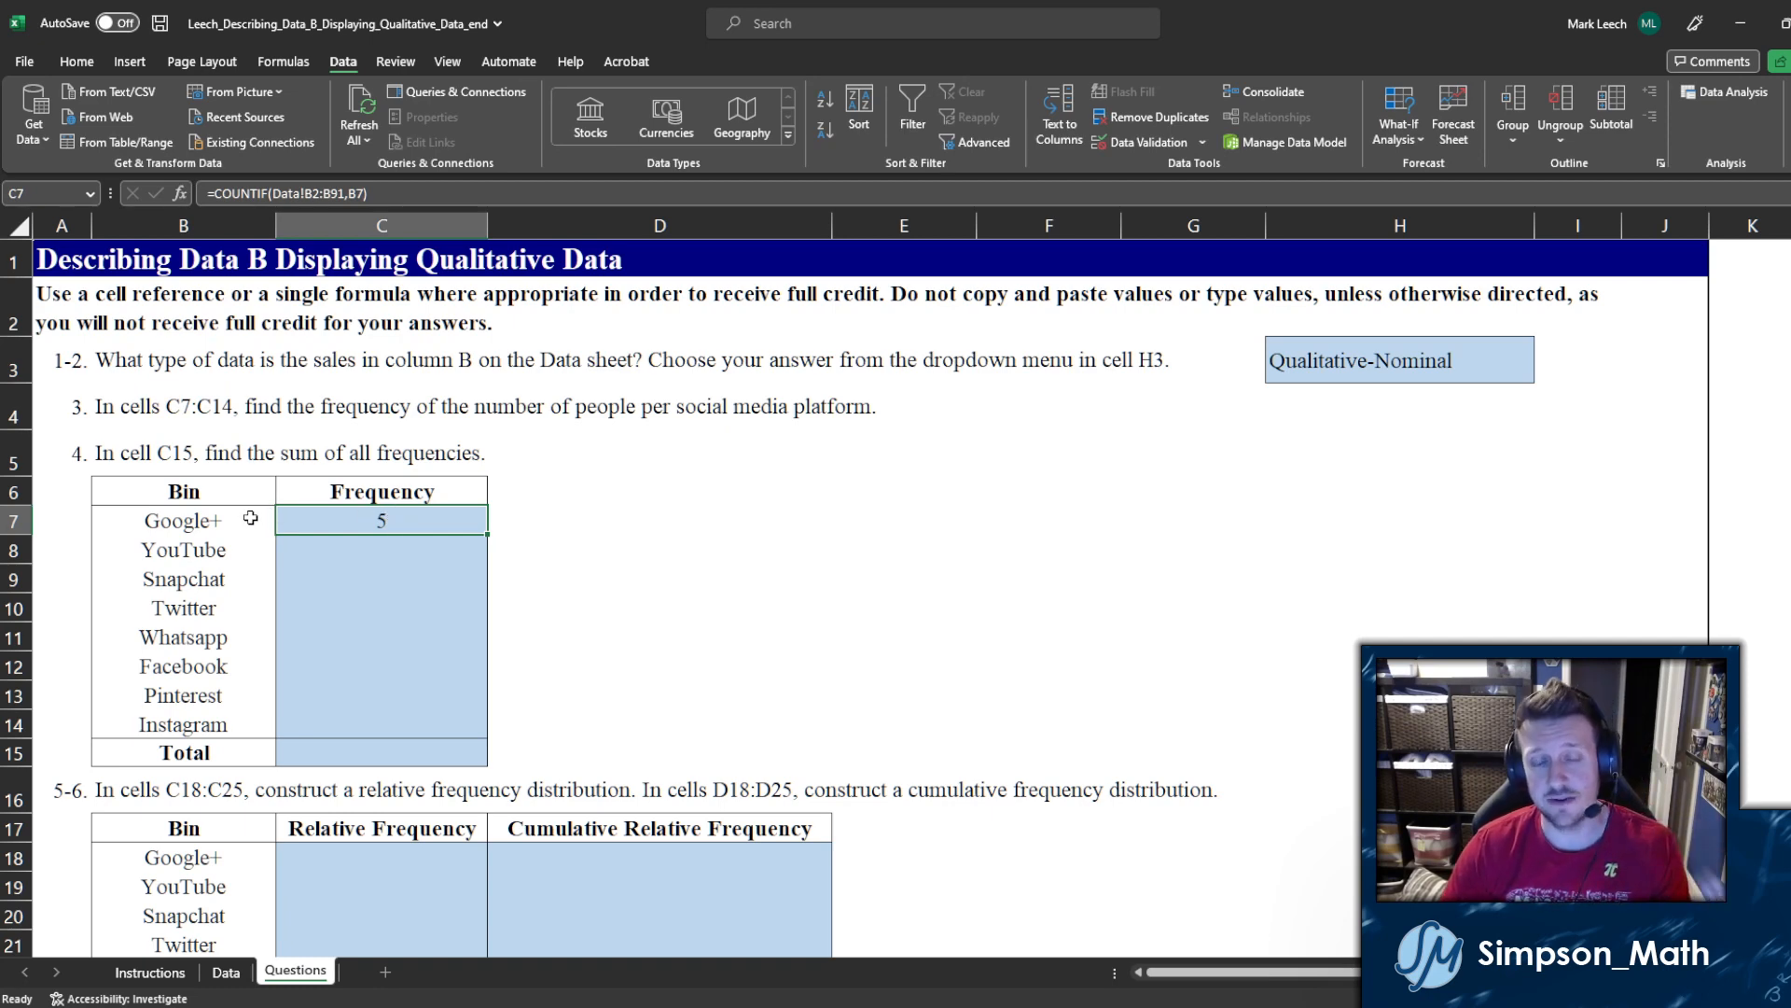
Step: Check the Google+ frequency by going through the Google+ entries on the Data sheet, and return to the Questions sheet
click(226, 971)
scroll(304, 622, up, 9)
scroll(304, 622, up, 19)
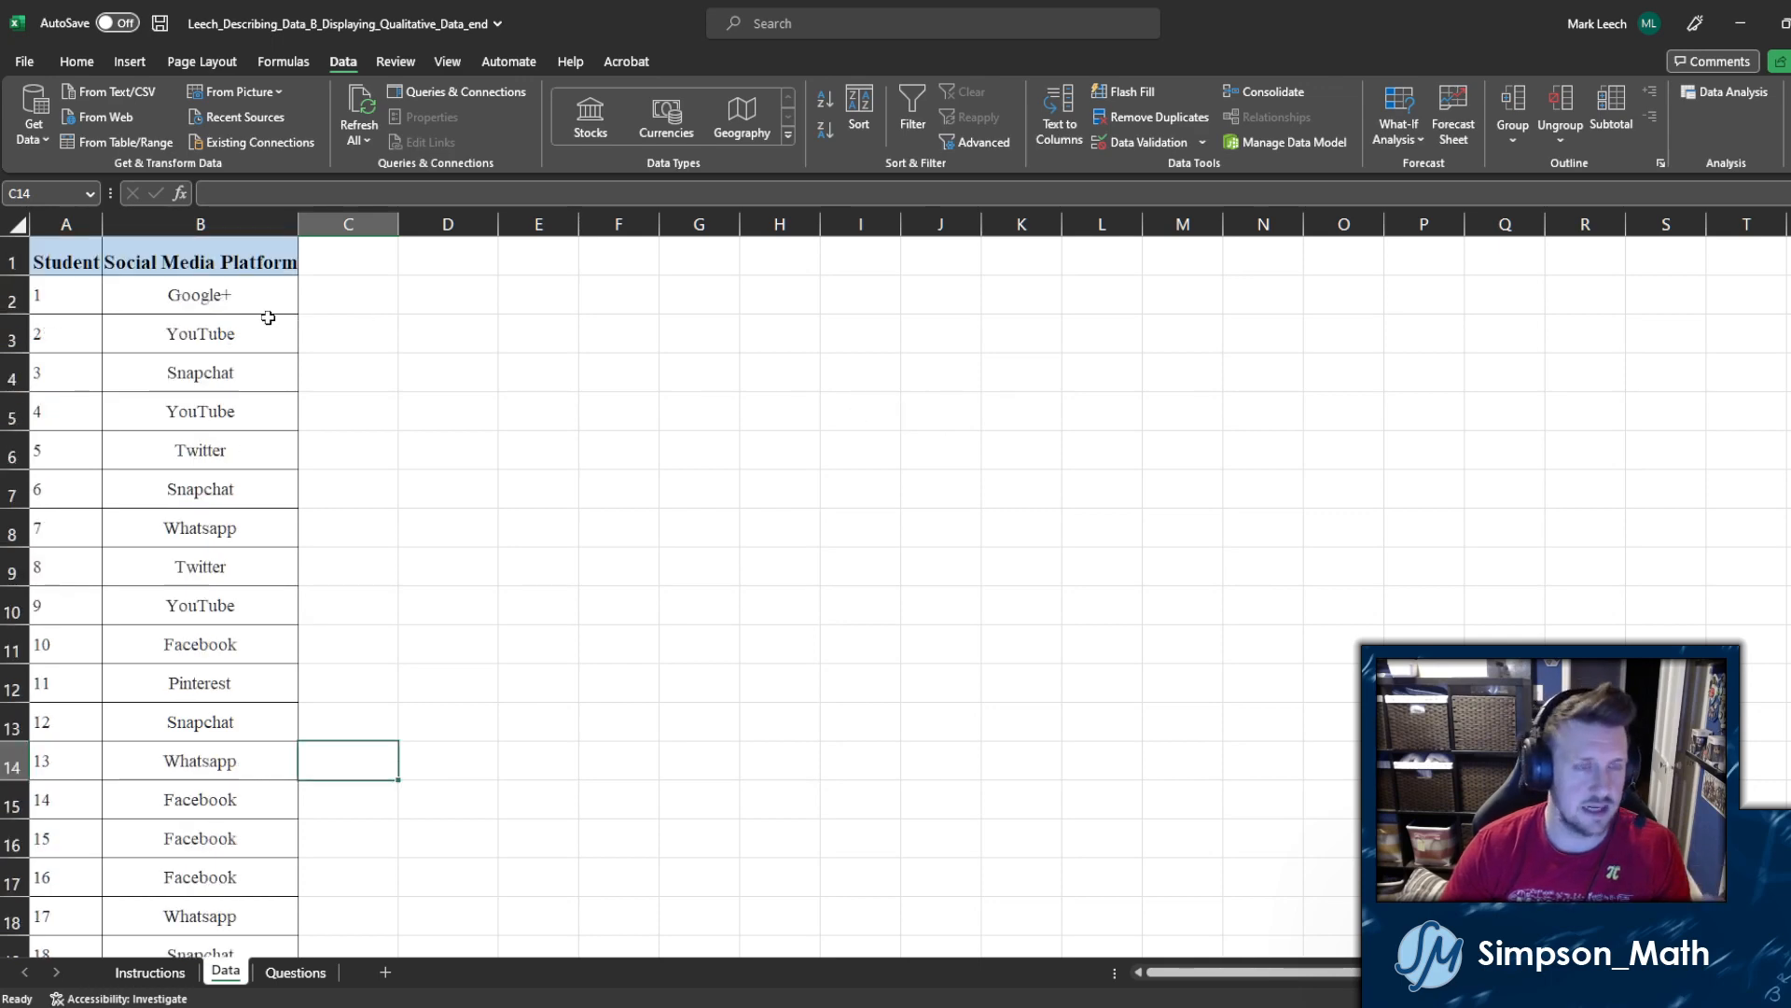
click(235, 301)
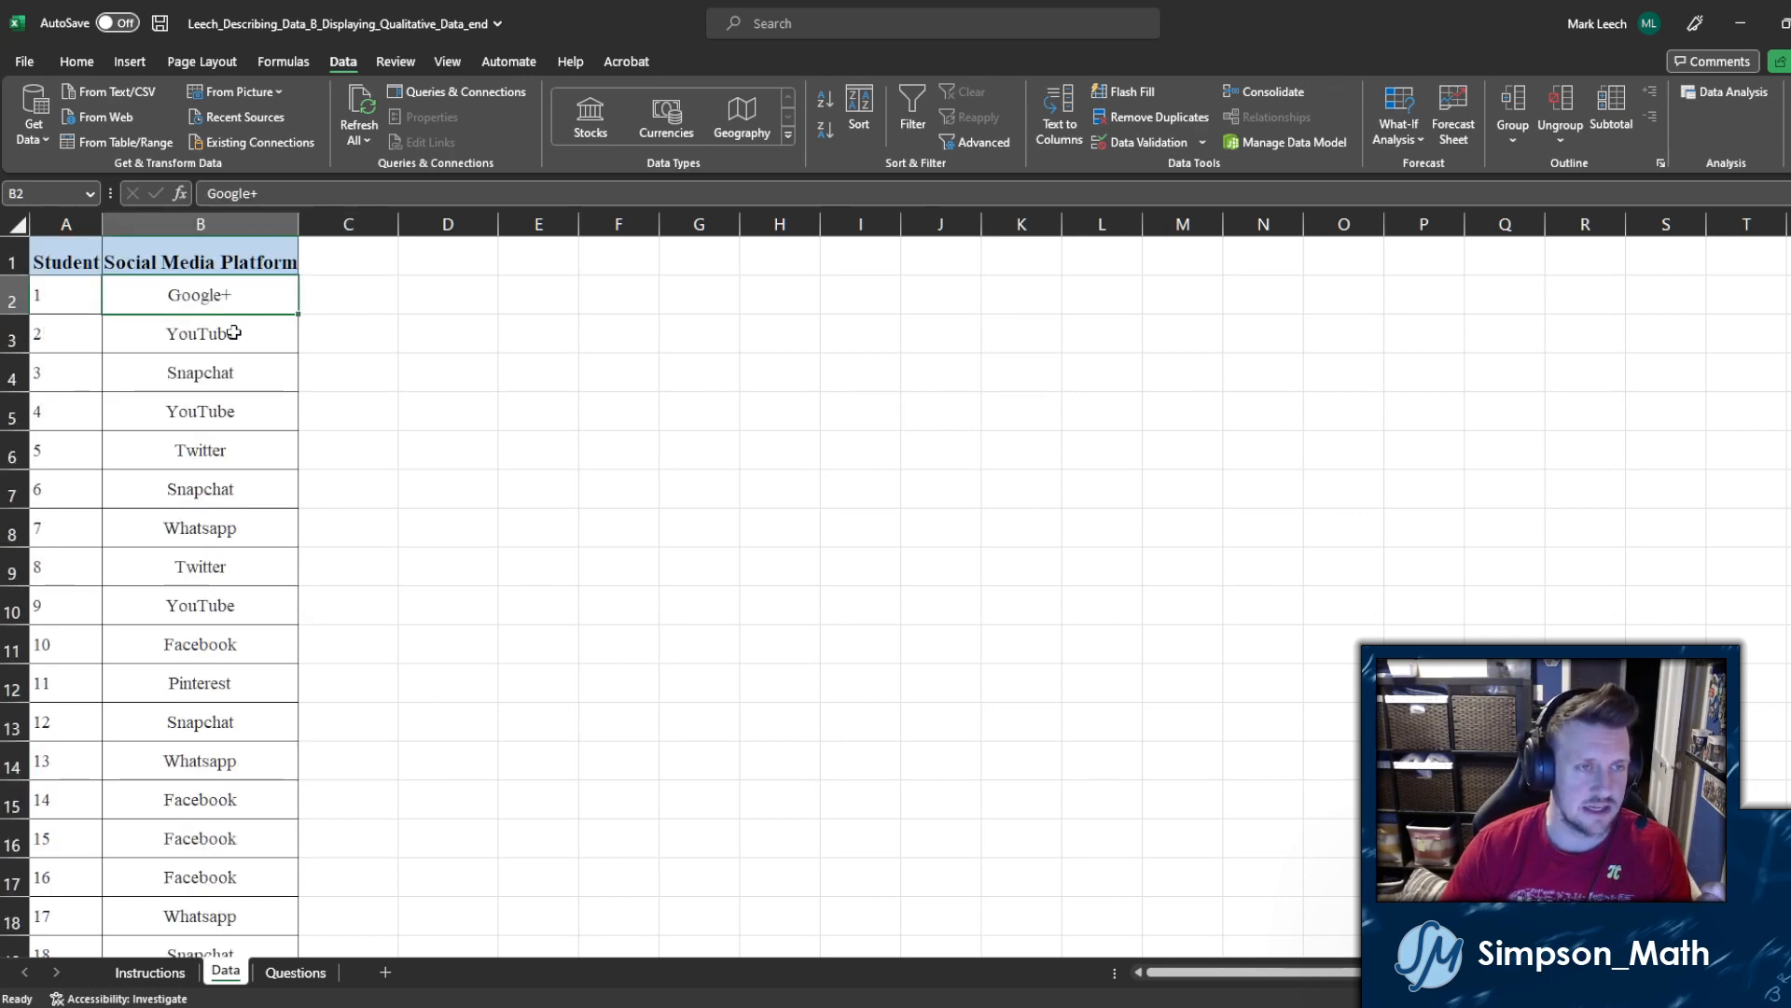
scroll(238, 438, down, 3)
scroll(241, 491, down, 7)
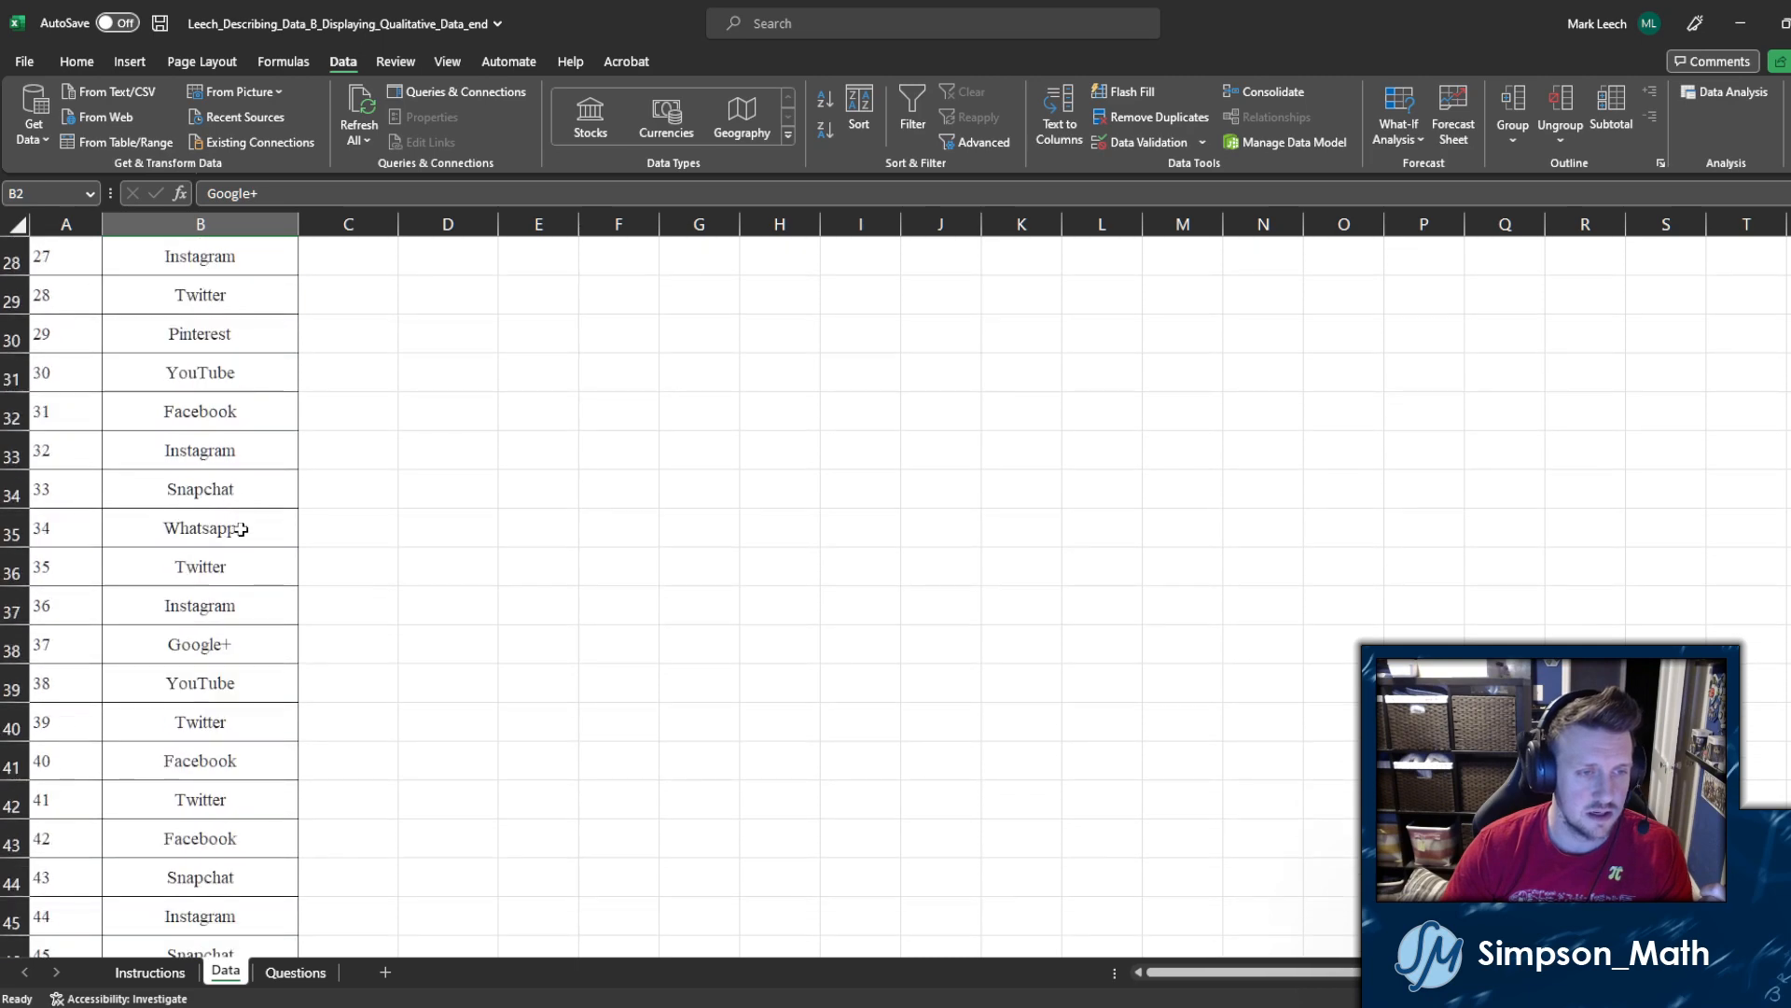
click(248, 516)
scroll(246, 527, down, 8)
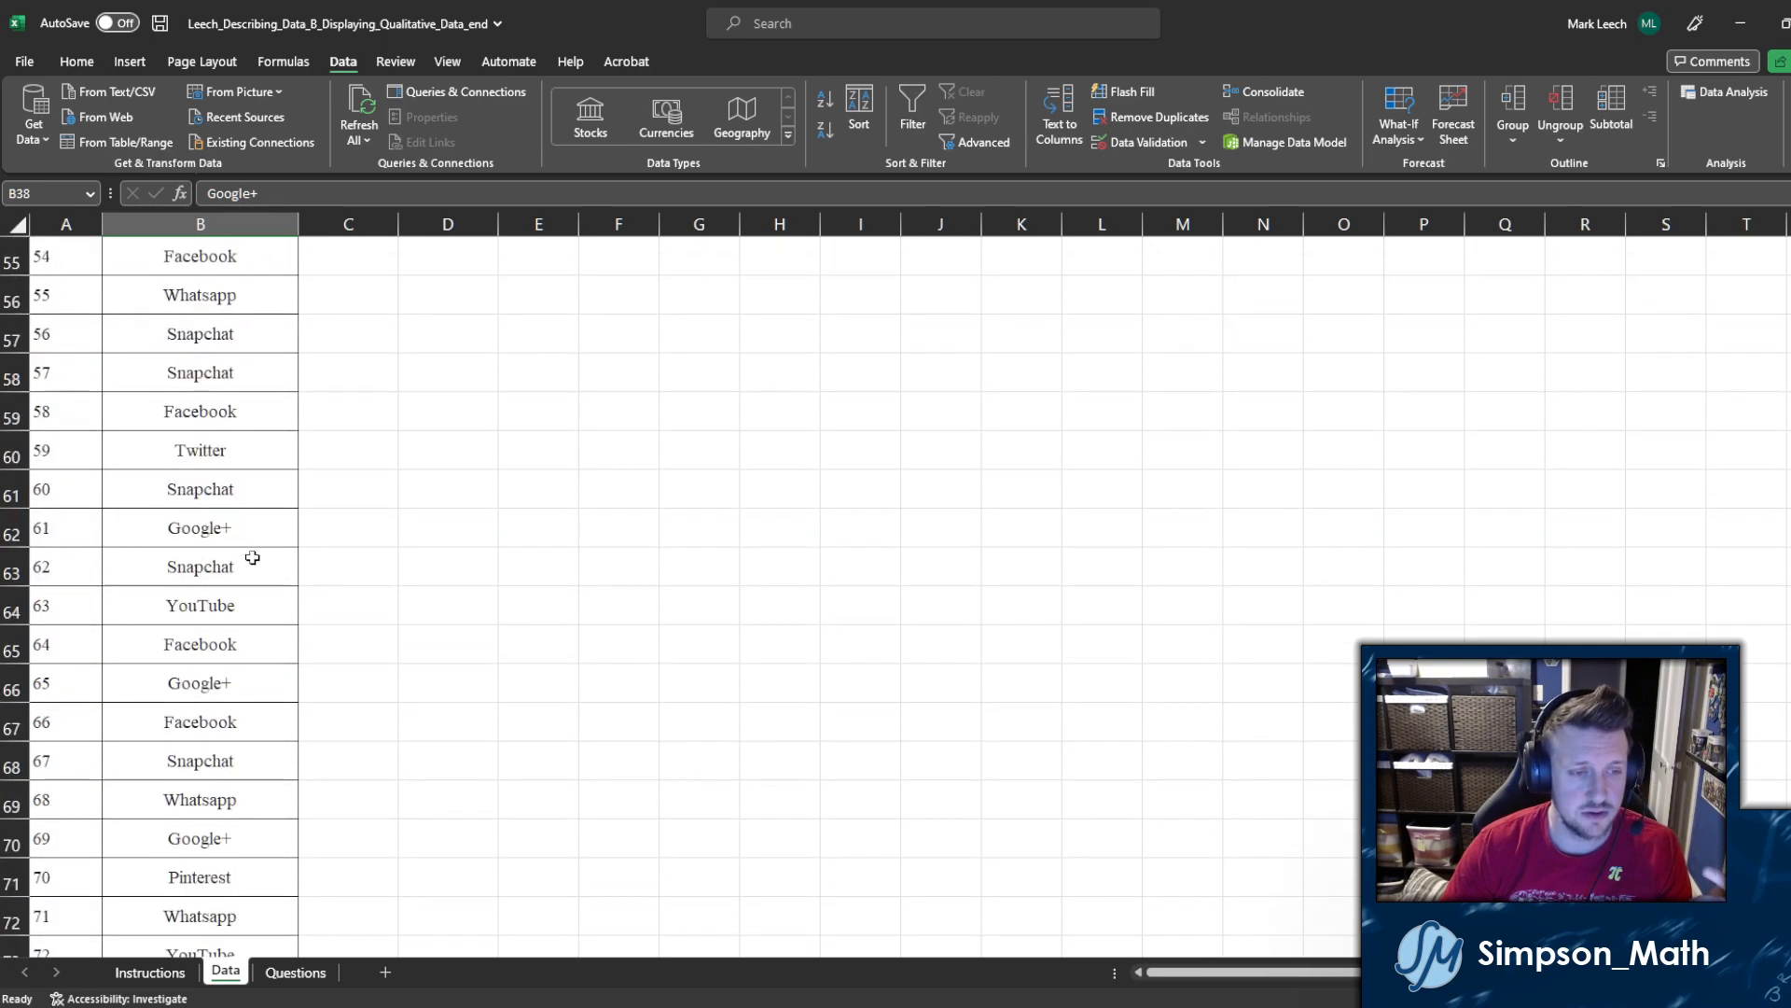
click(242, 534)
click(229, 681)
click(224, 837)
scroll(219, 793, down, 8)
scroll(214, 766, down, 3)
scroll(261, 839, up, 20)
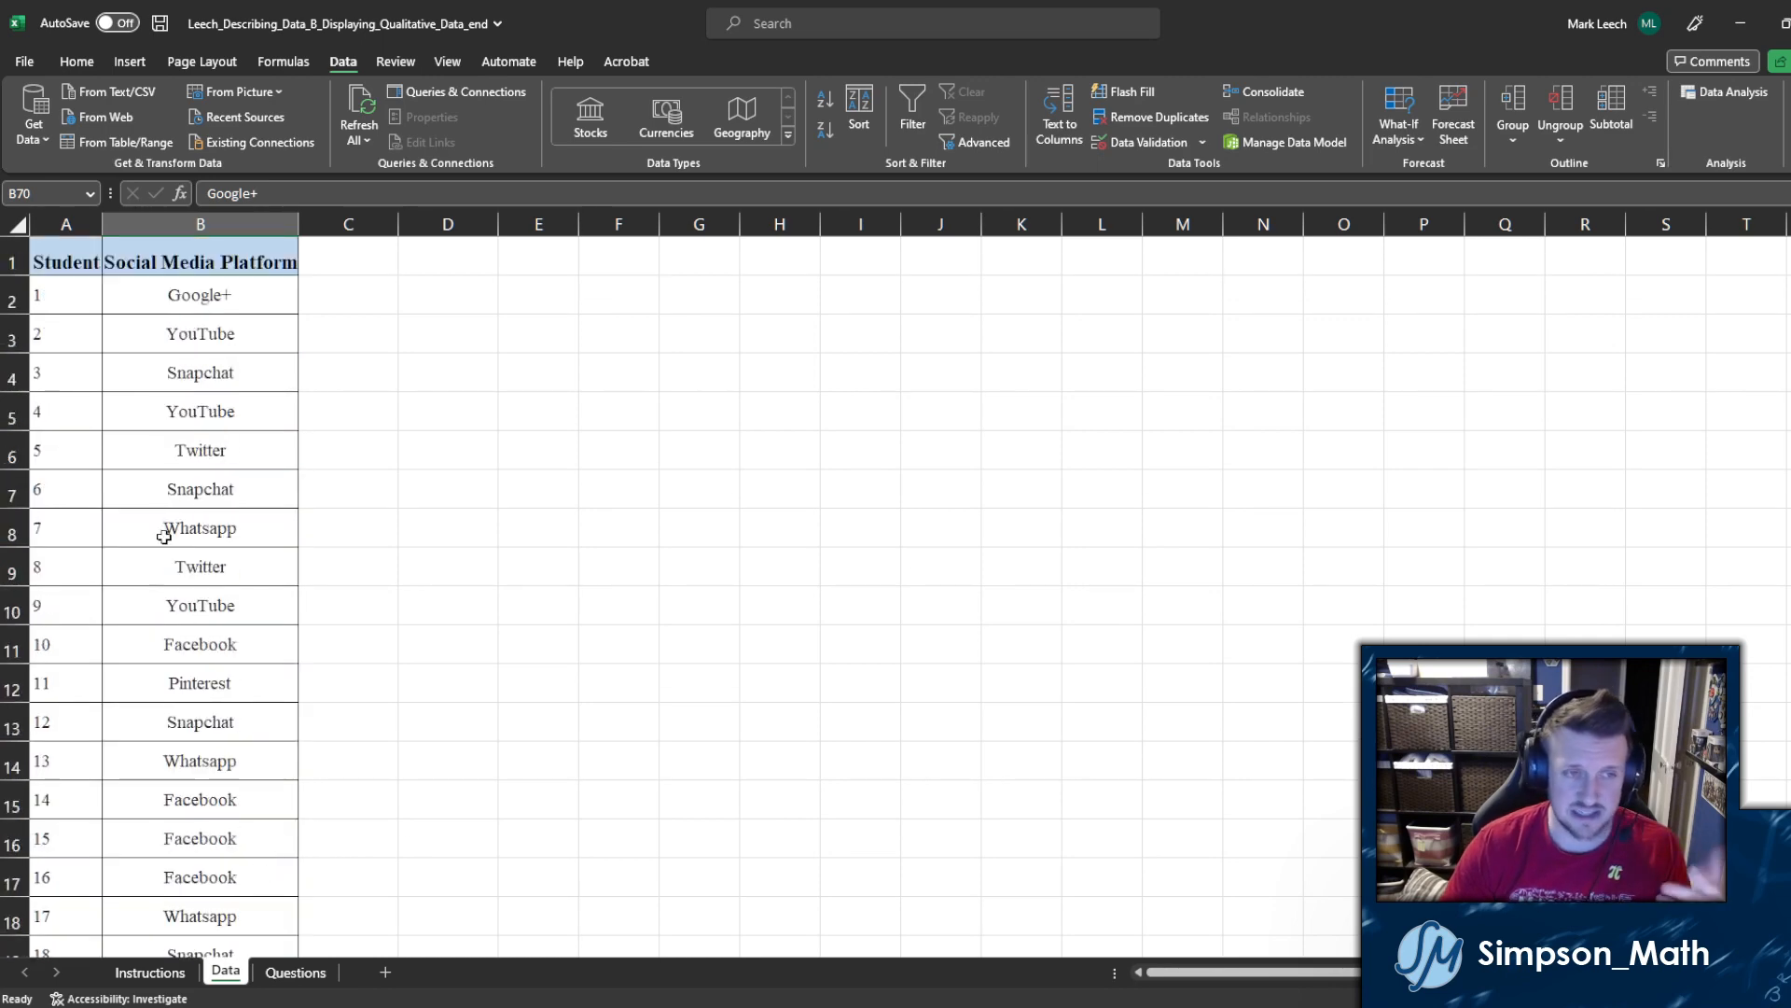
click(295, 971)
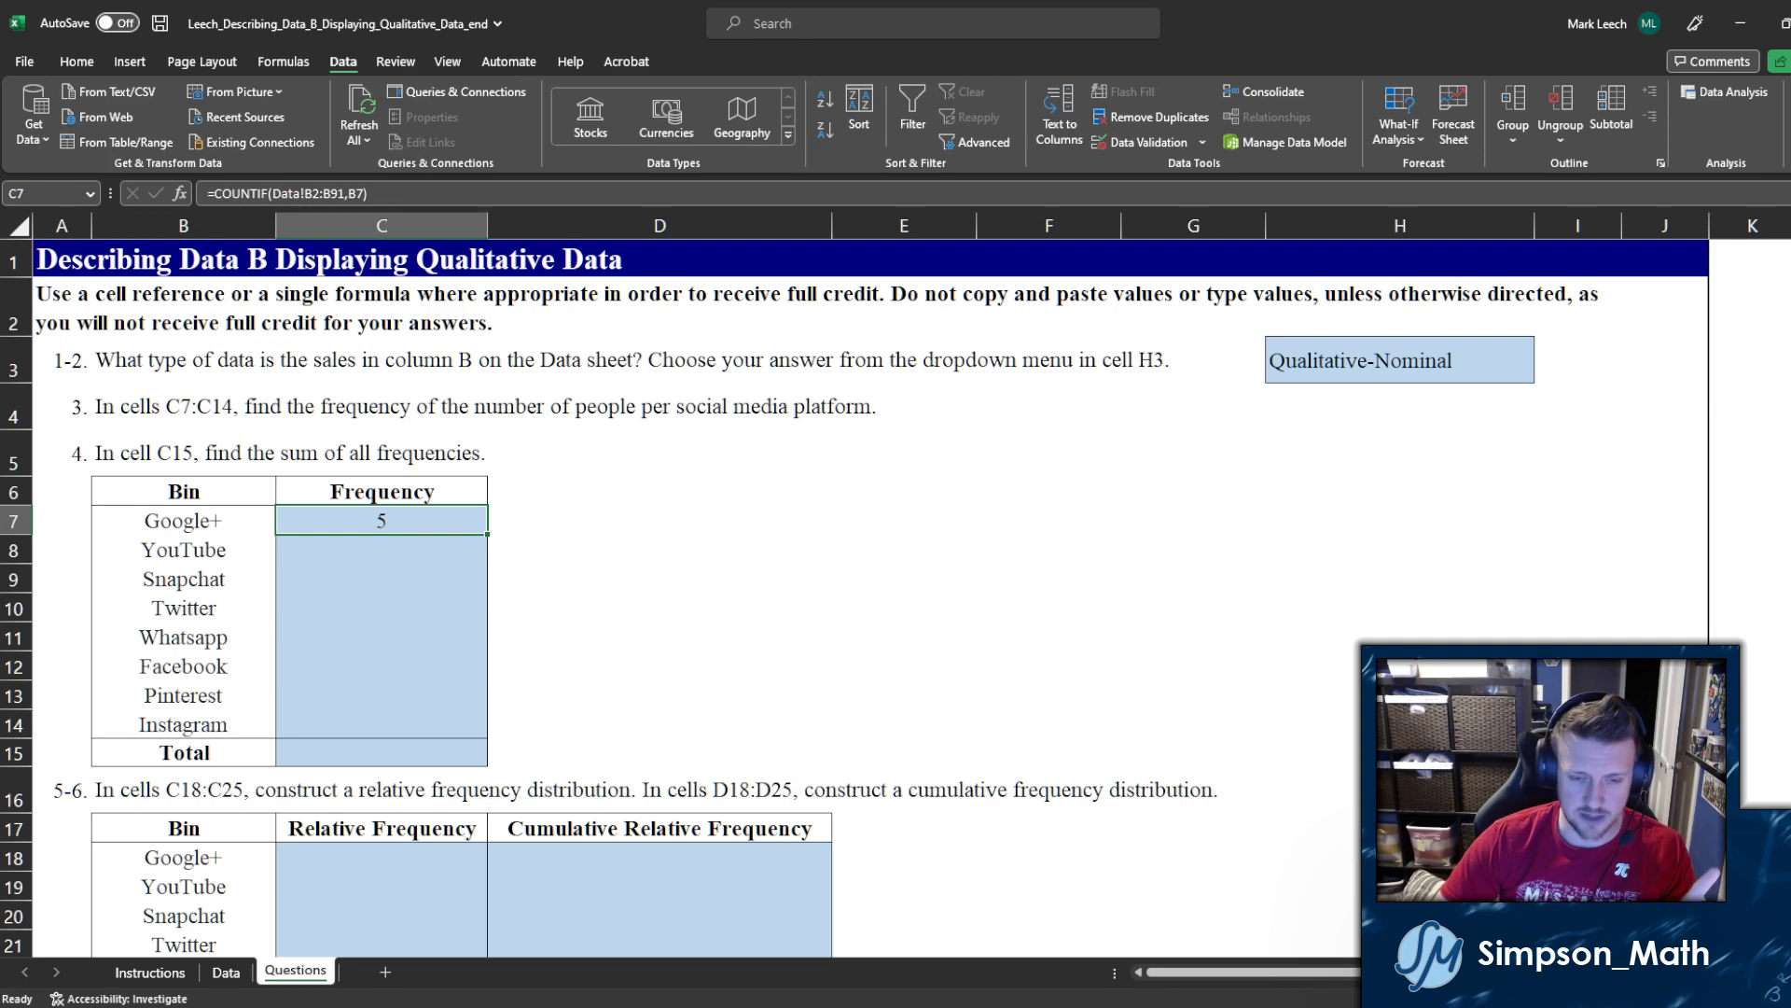
Step: Switch to the LC_ copy of the workbook and check the note on its cell C7
mouse_move(680, 1005)
click(727, 900)
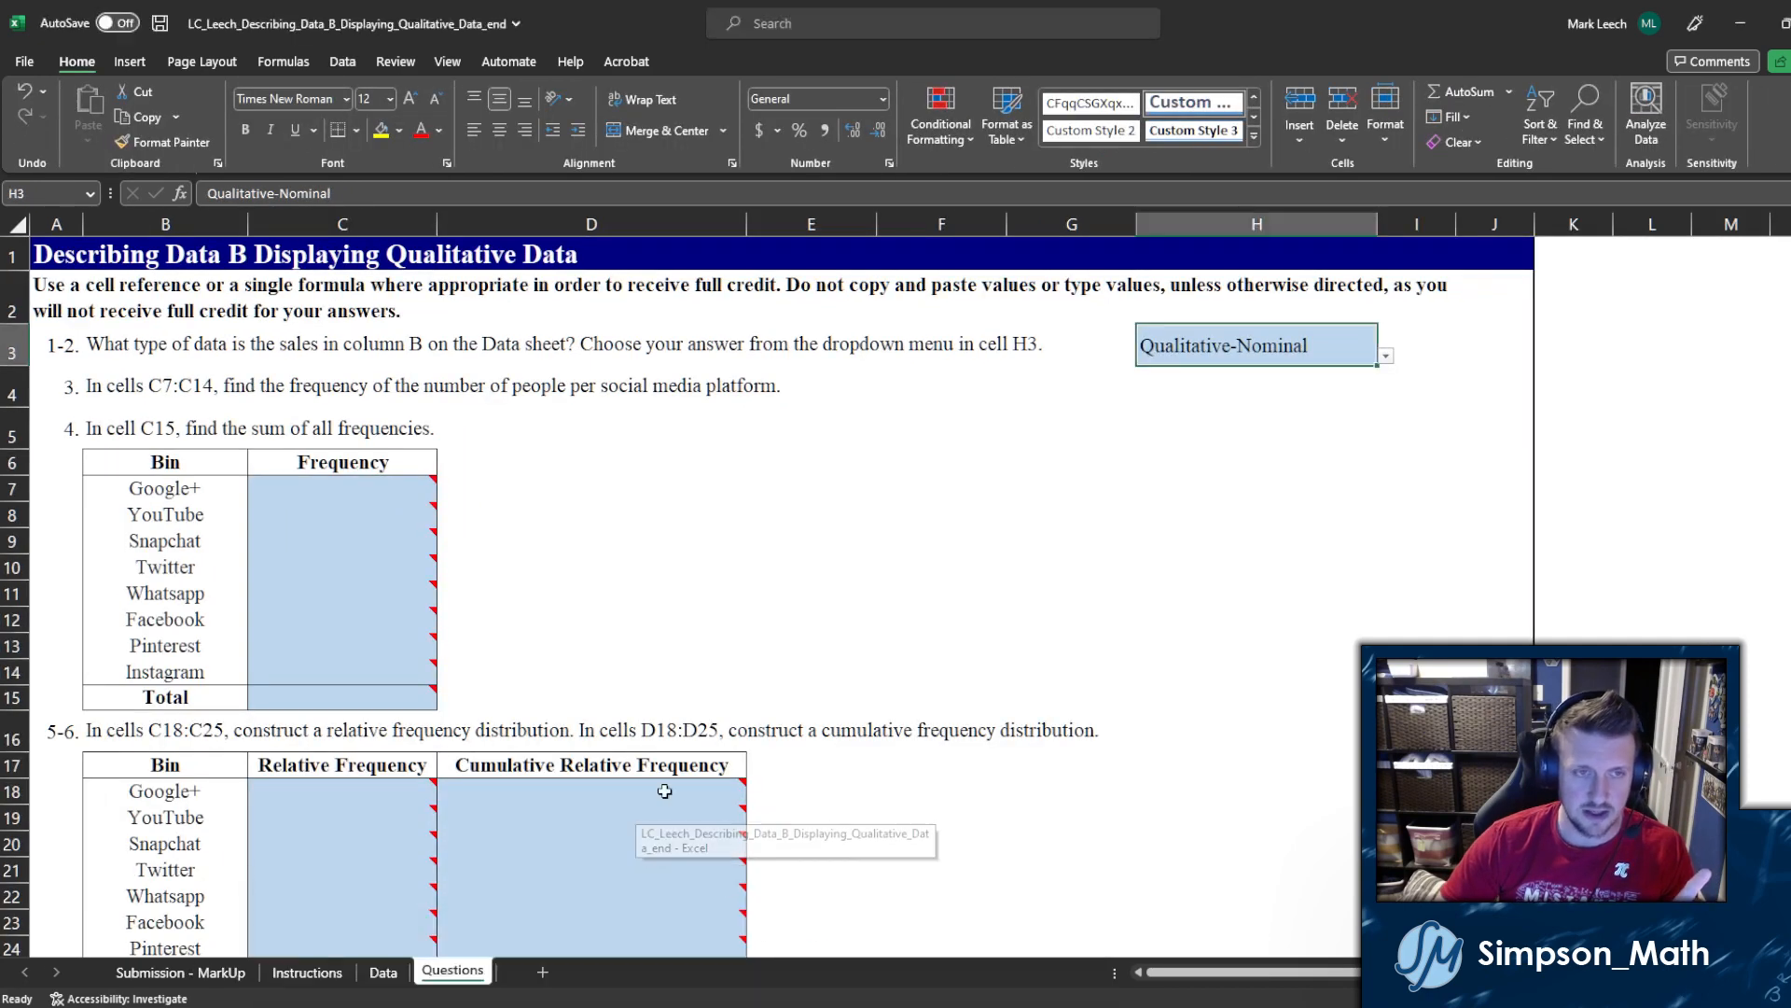
mouse_move(428, 479)
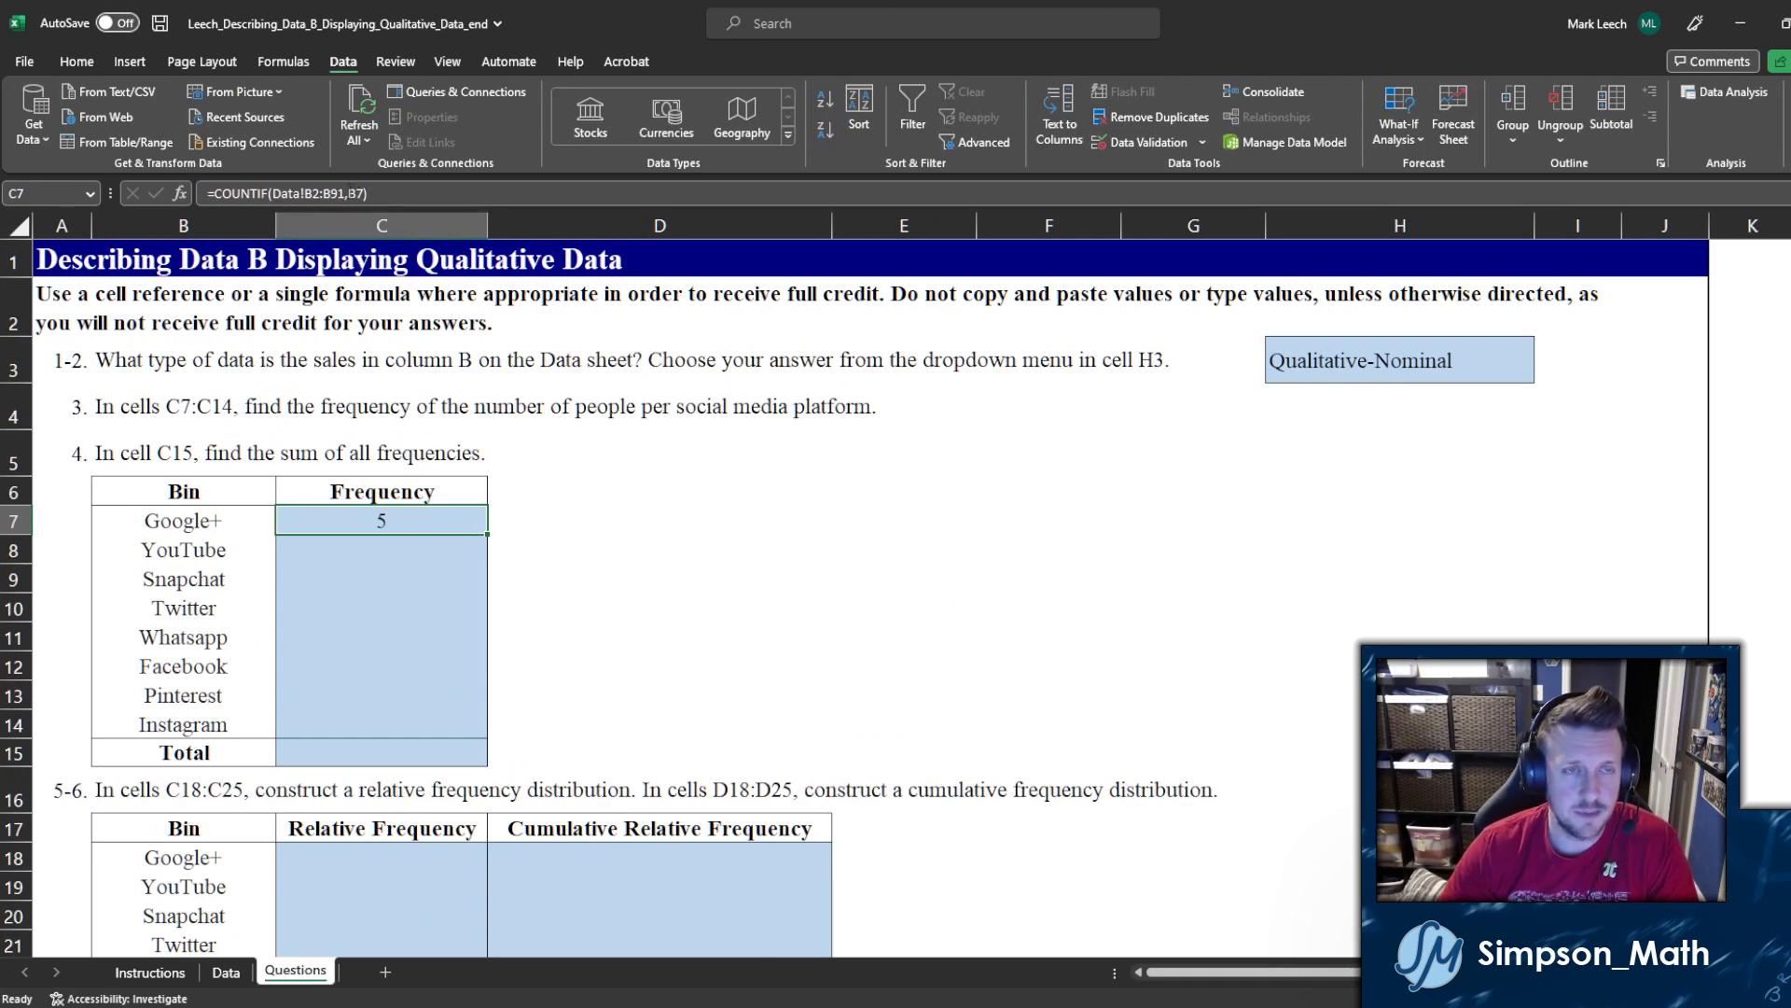
Step: In the original workbook, change the COUNTIF criteria in C7 to Questions!B7, confirm the formula, and reselect the cell
click(351, 193)
click(294, 978)
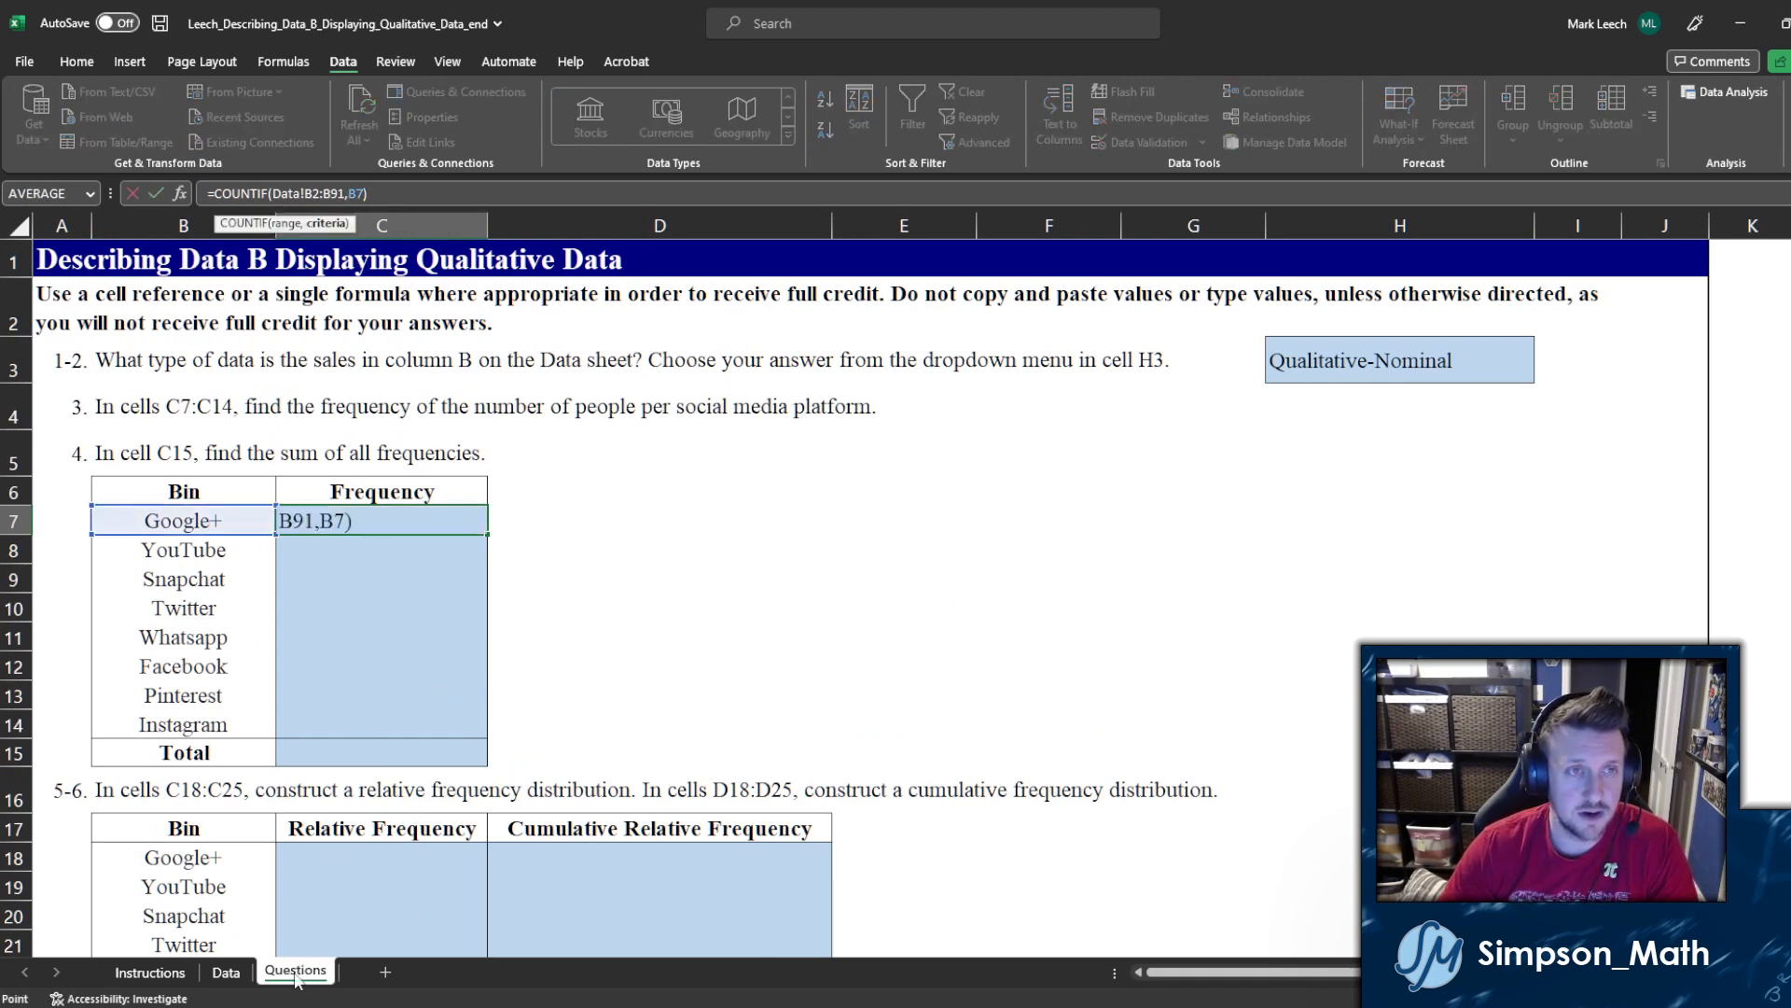
click(232, 986)
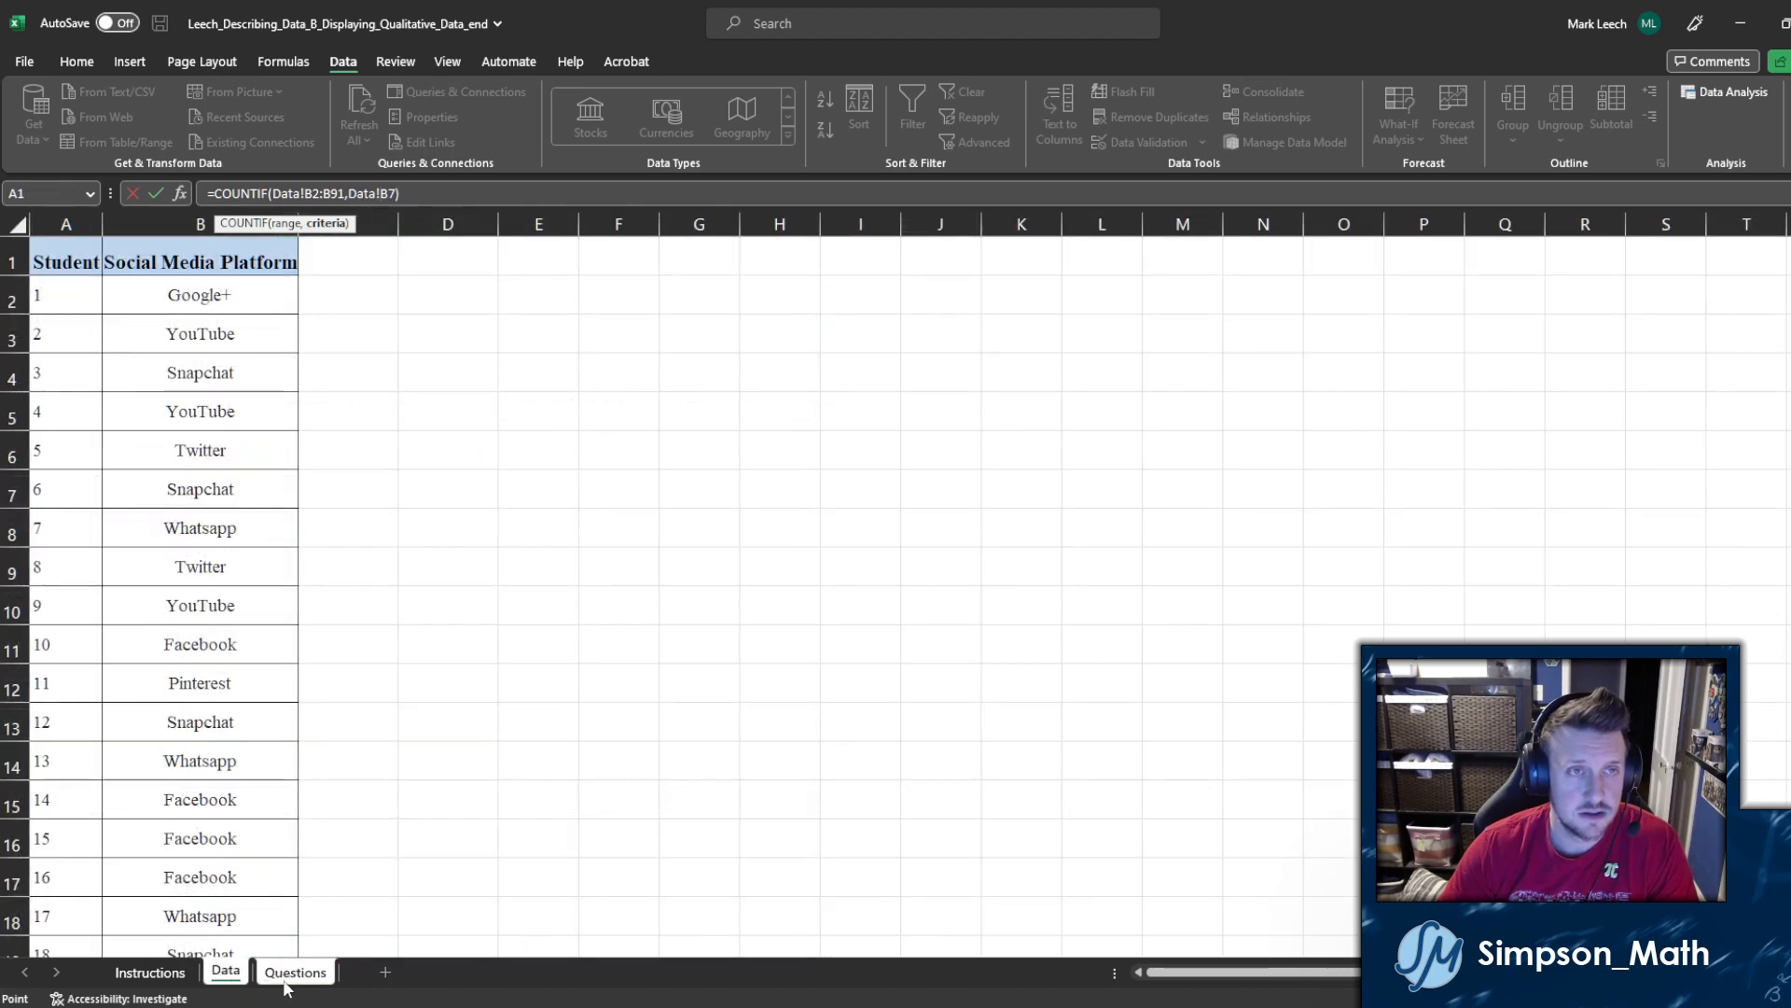
click(296, 974)
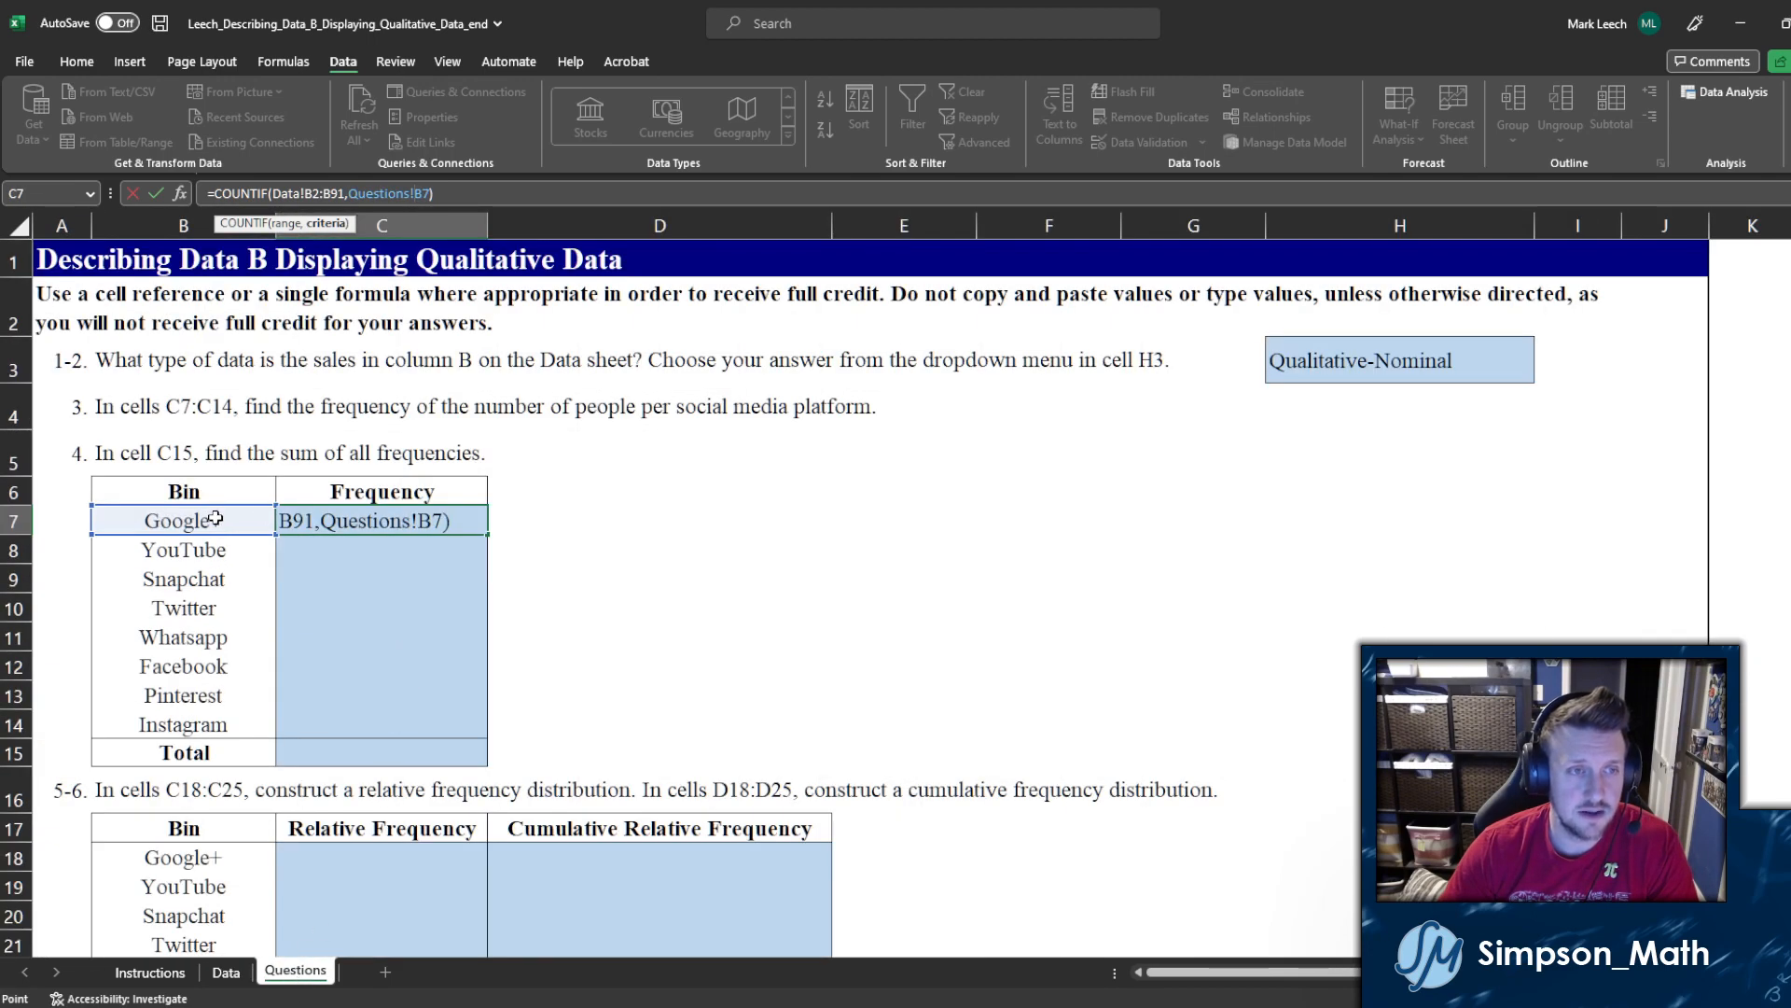
key(Return)
click(288, 517)
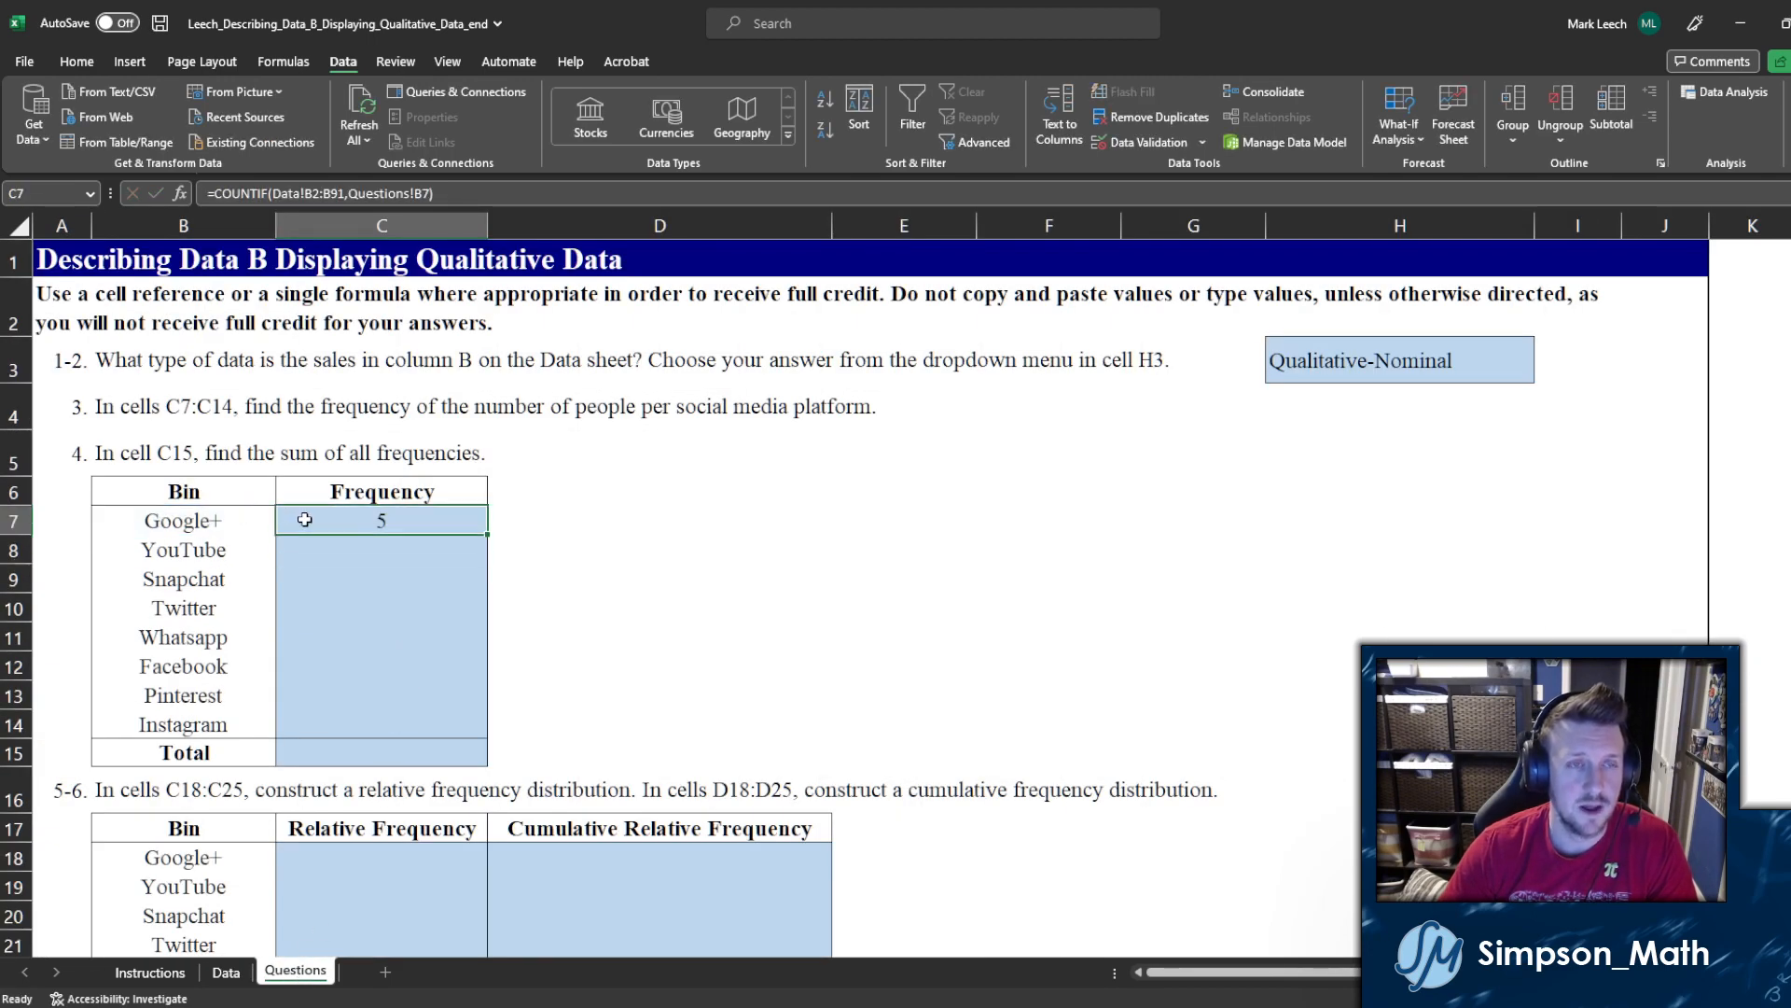
Step: Try switching between the Data and Questions sheets while editing the C7 formula to show how its sheet references behave
click(388, 193)
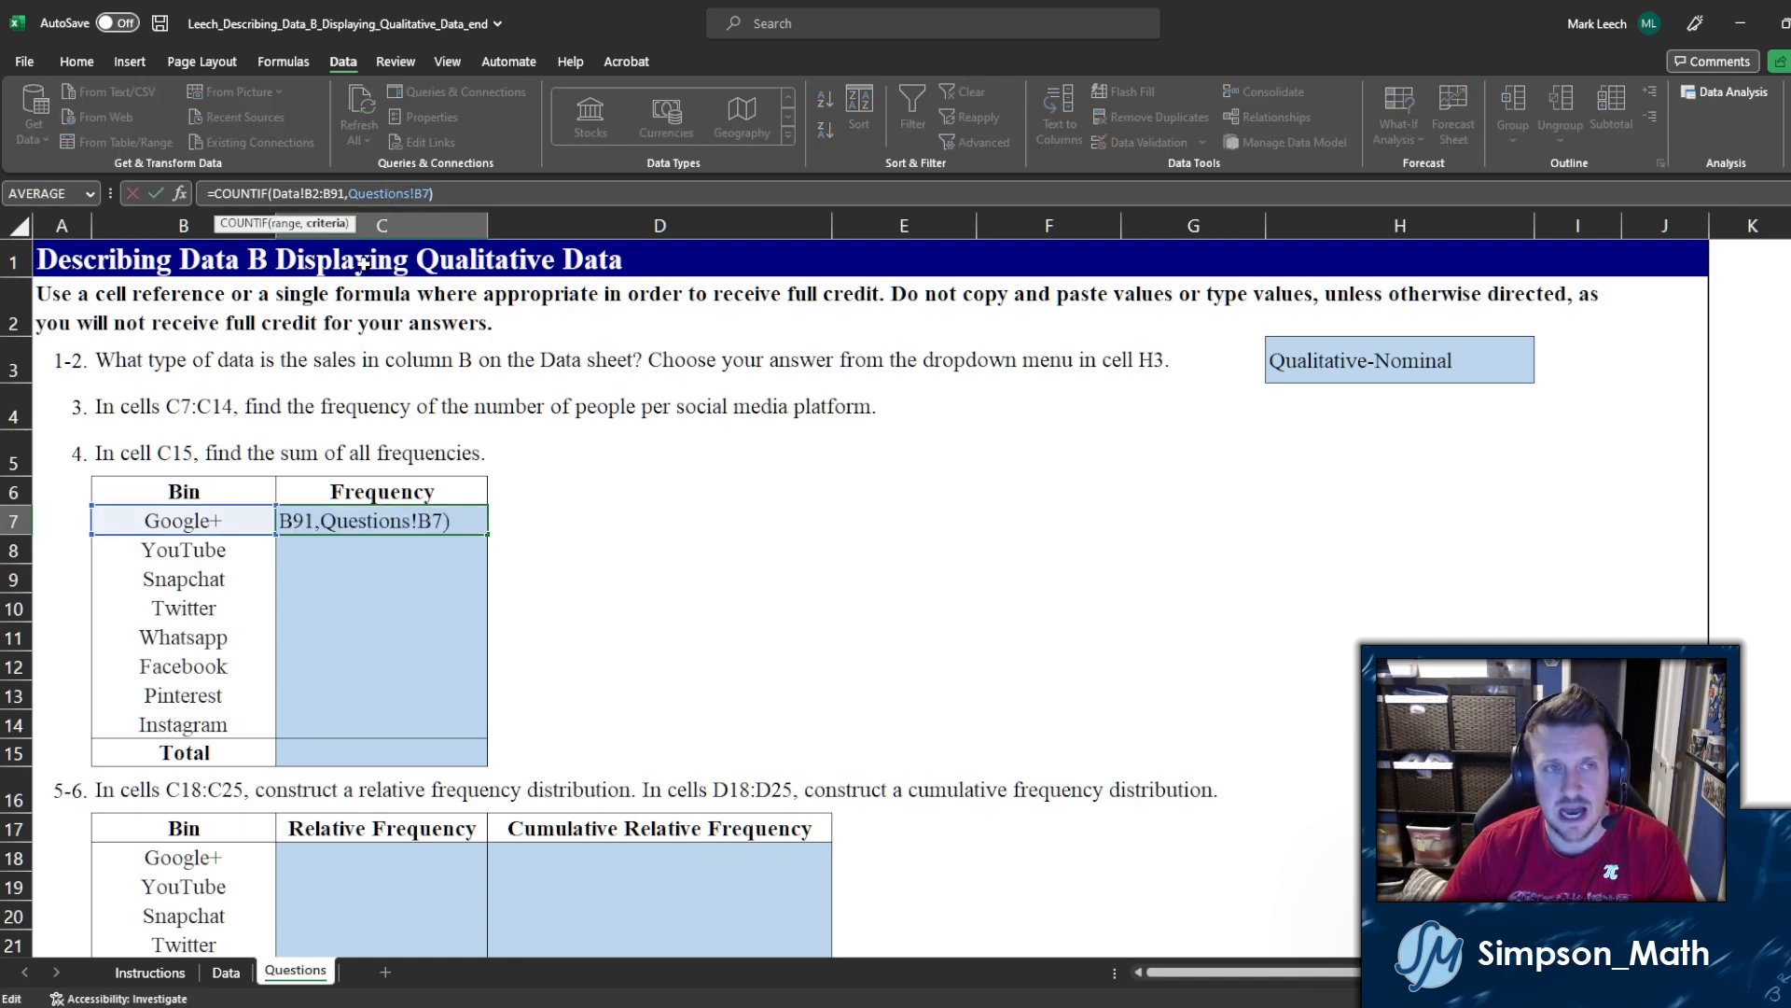
click(226, 971)
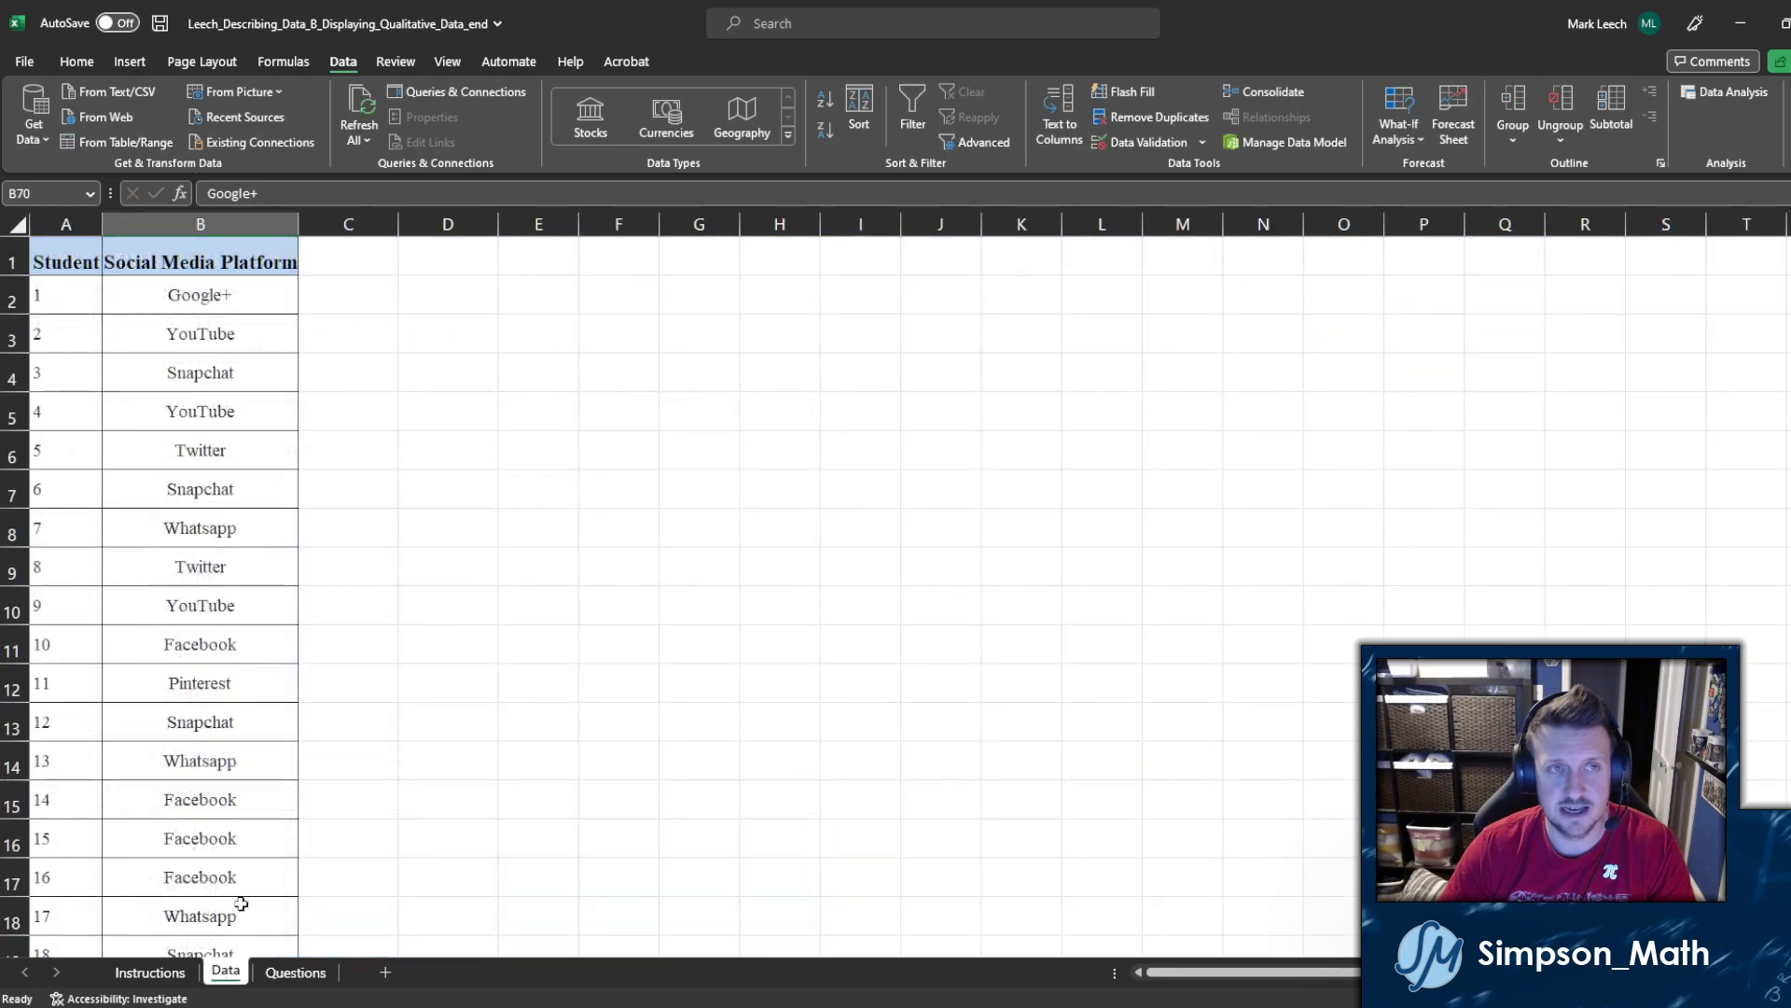
click(294, 971)
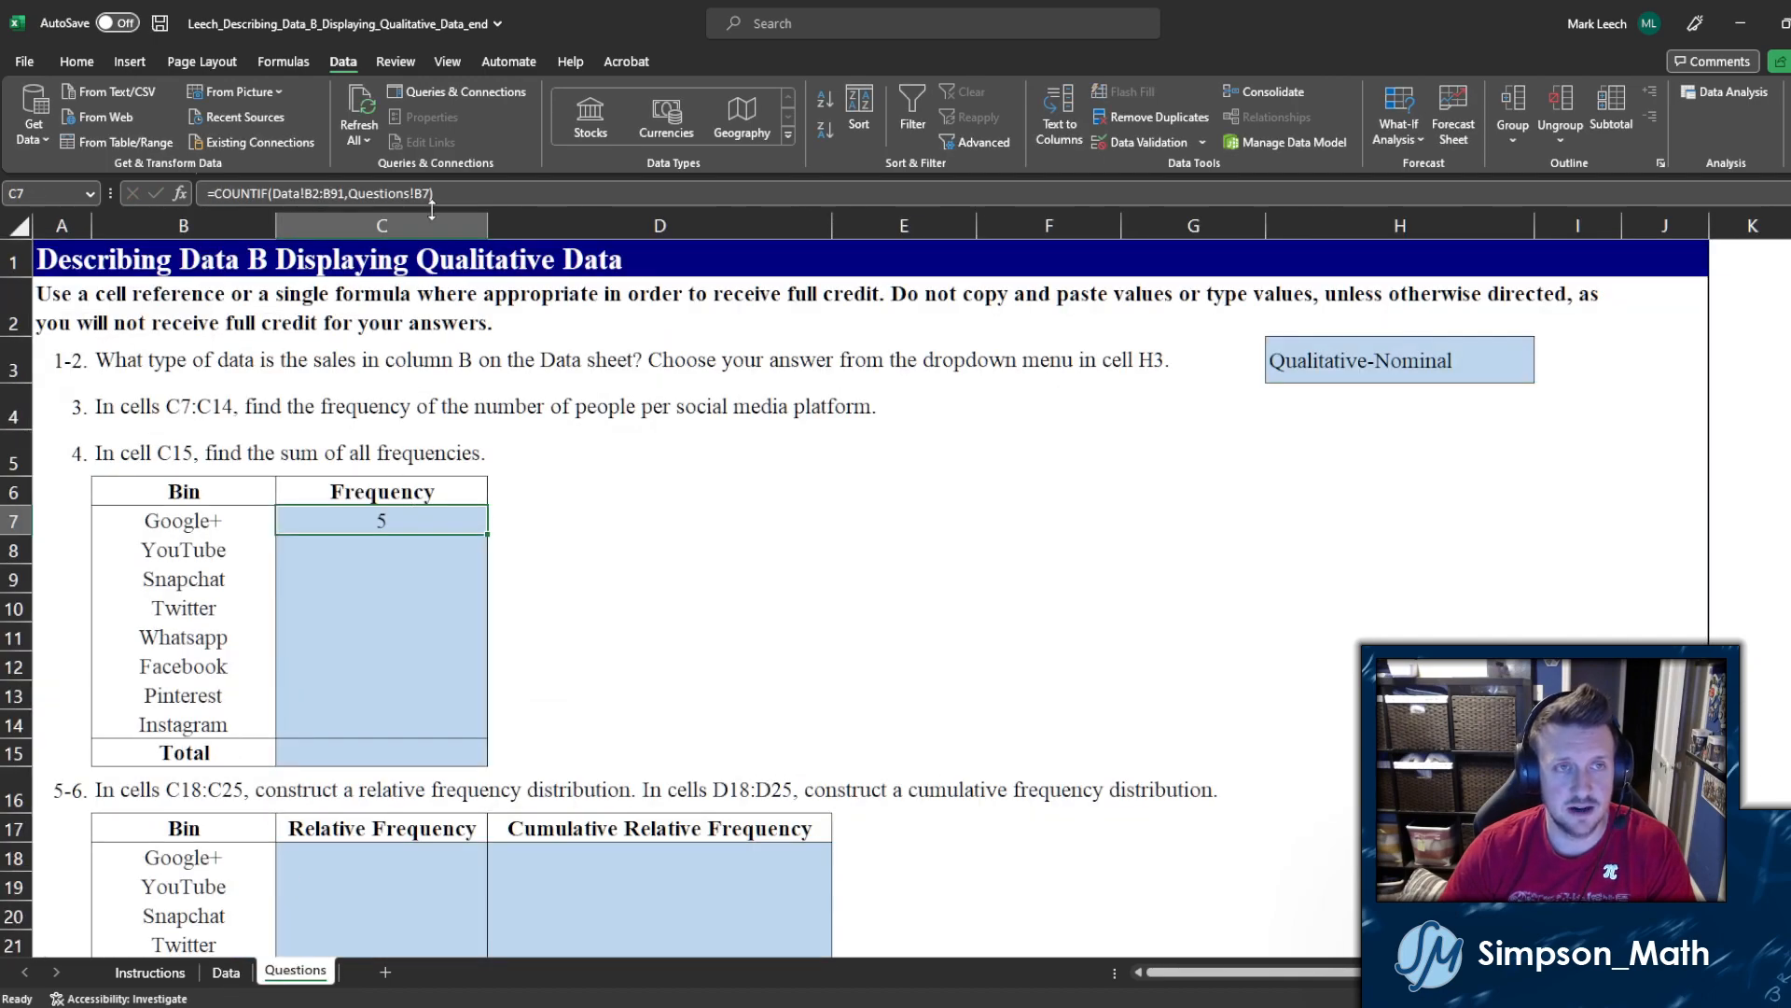
click(433, 194)
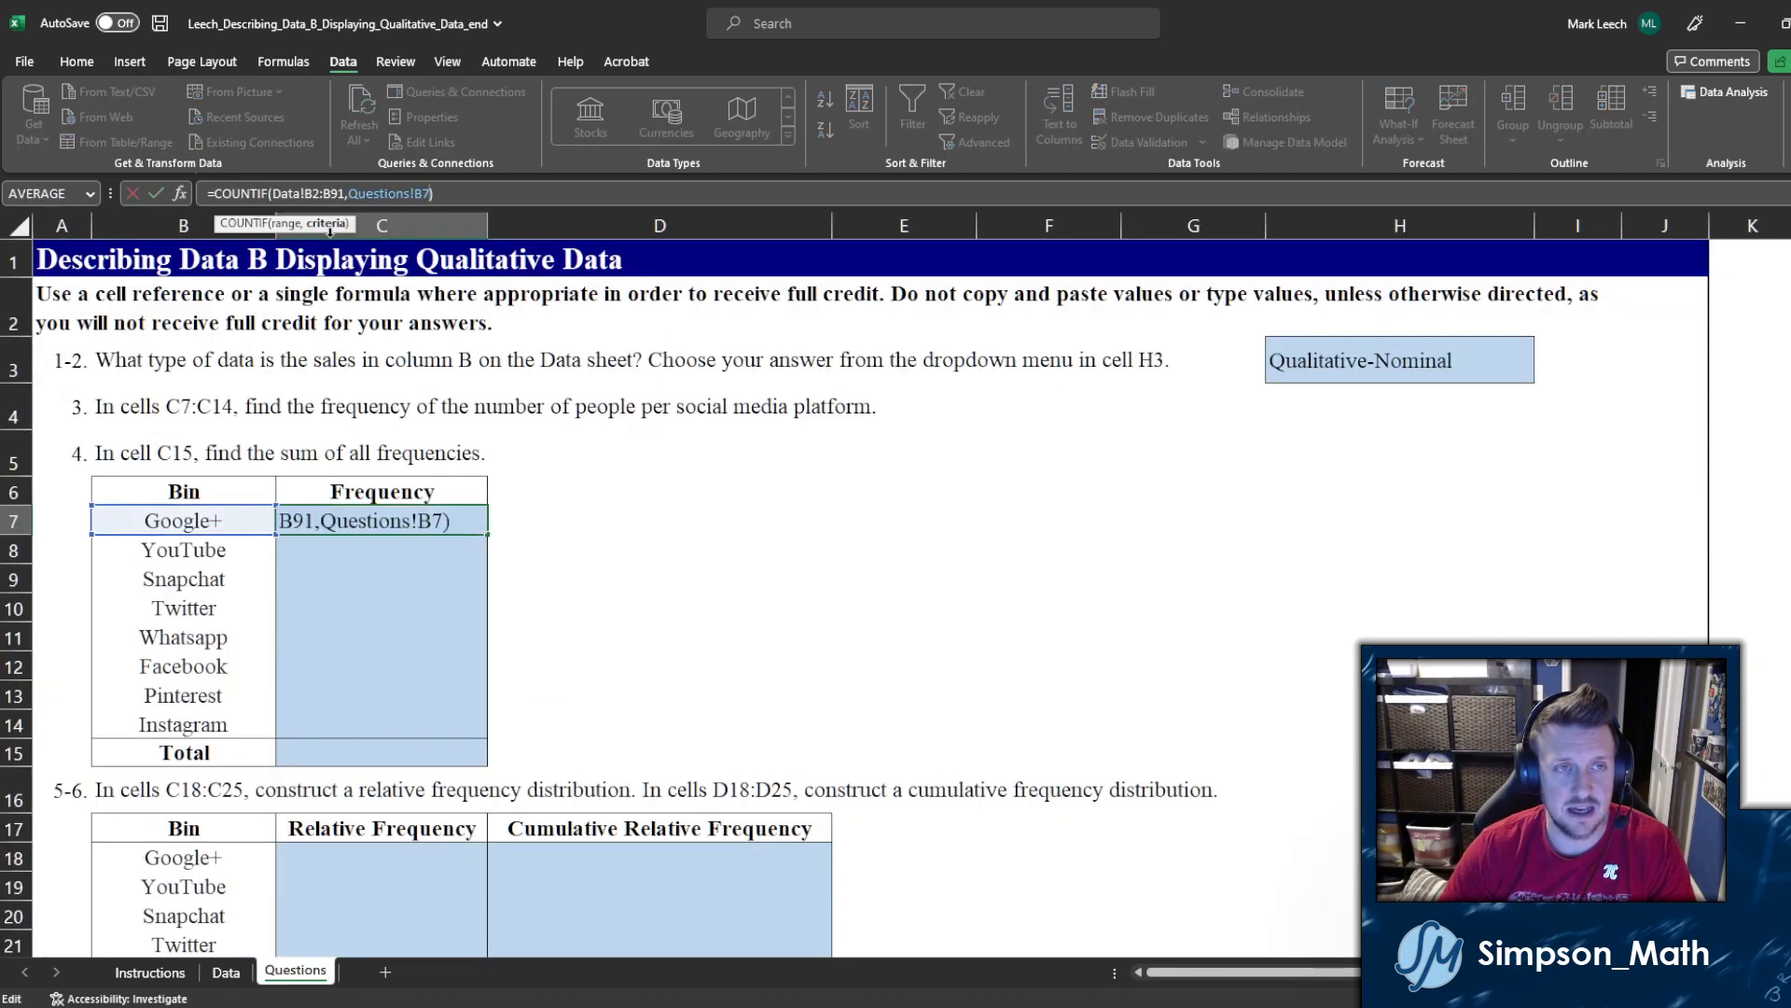
click(240, 973)
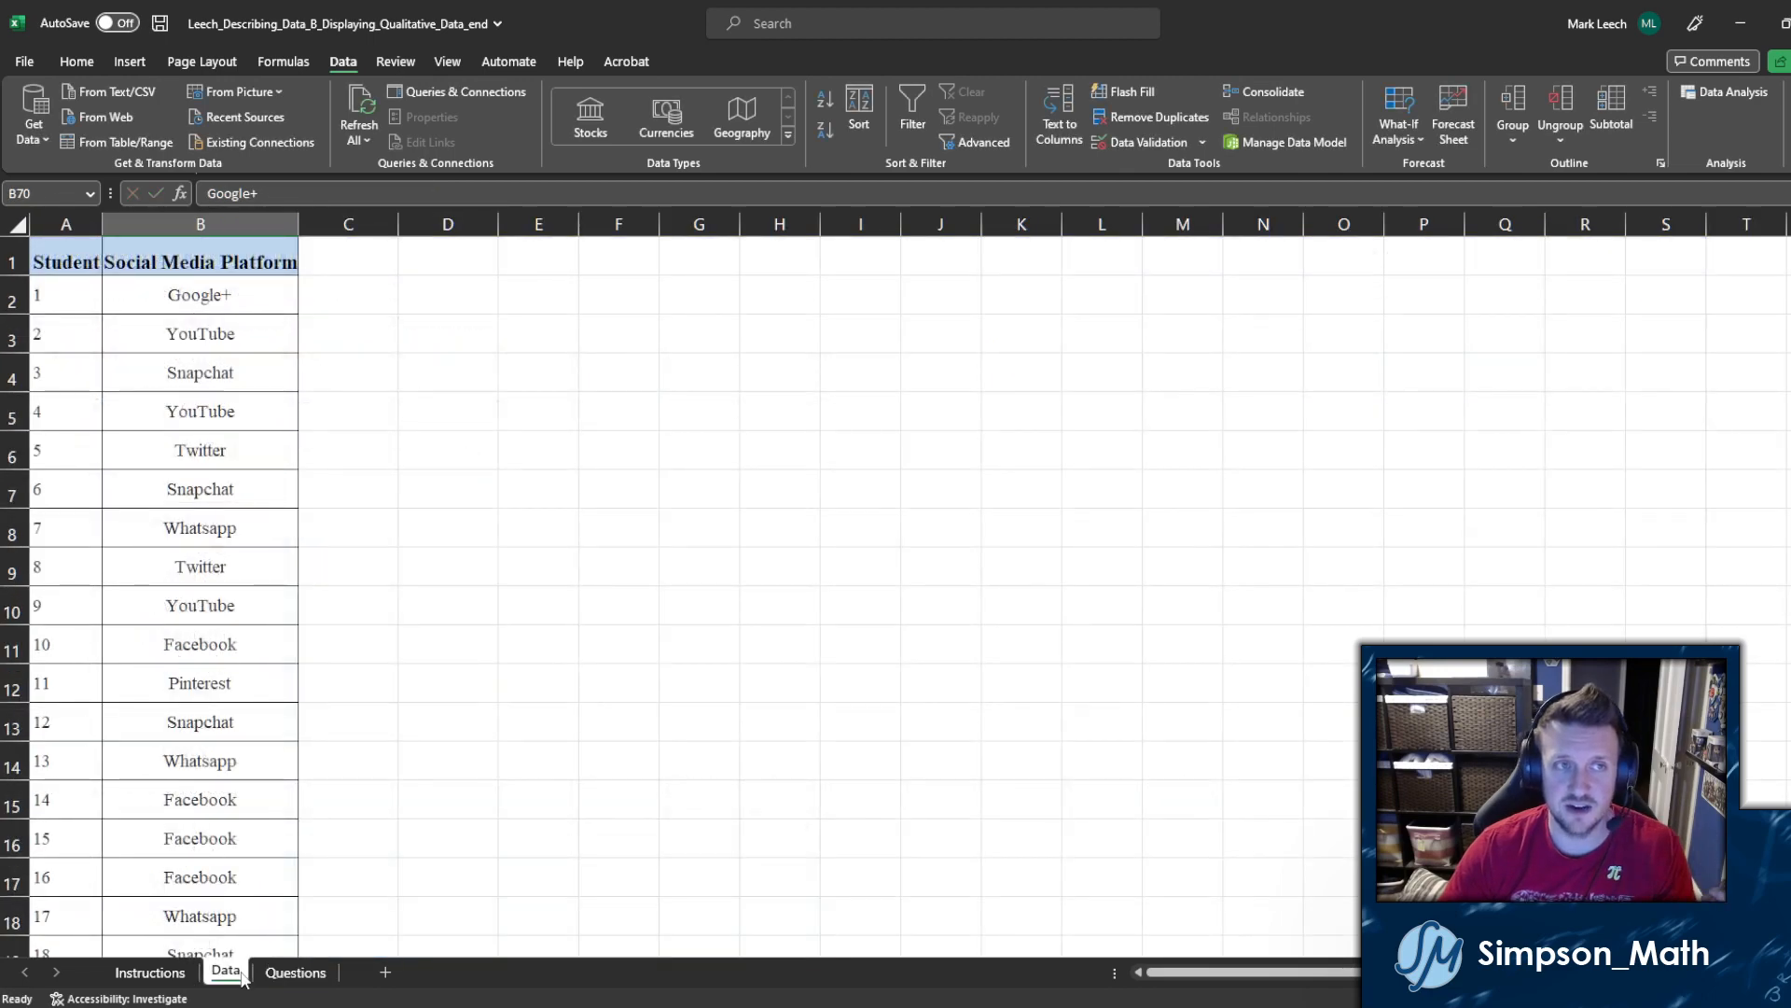
click(295, 971)
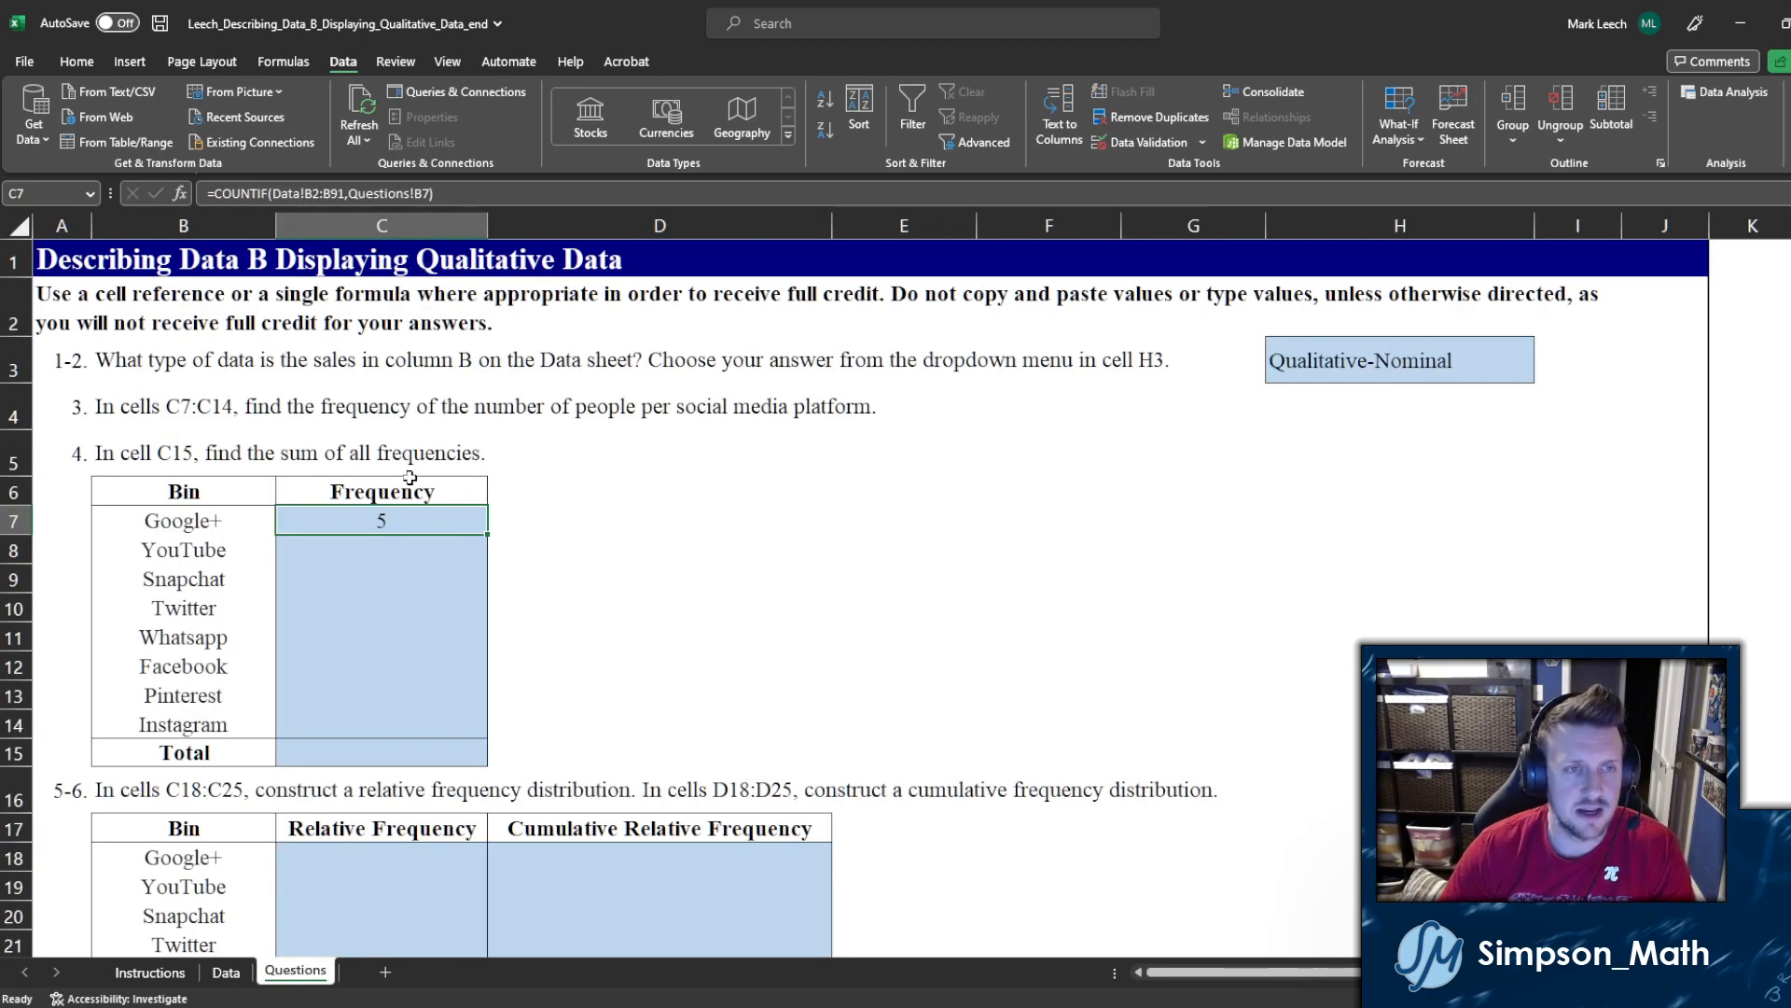
double_click(397, 521)
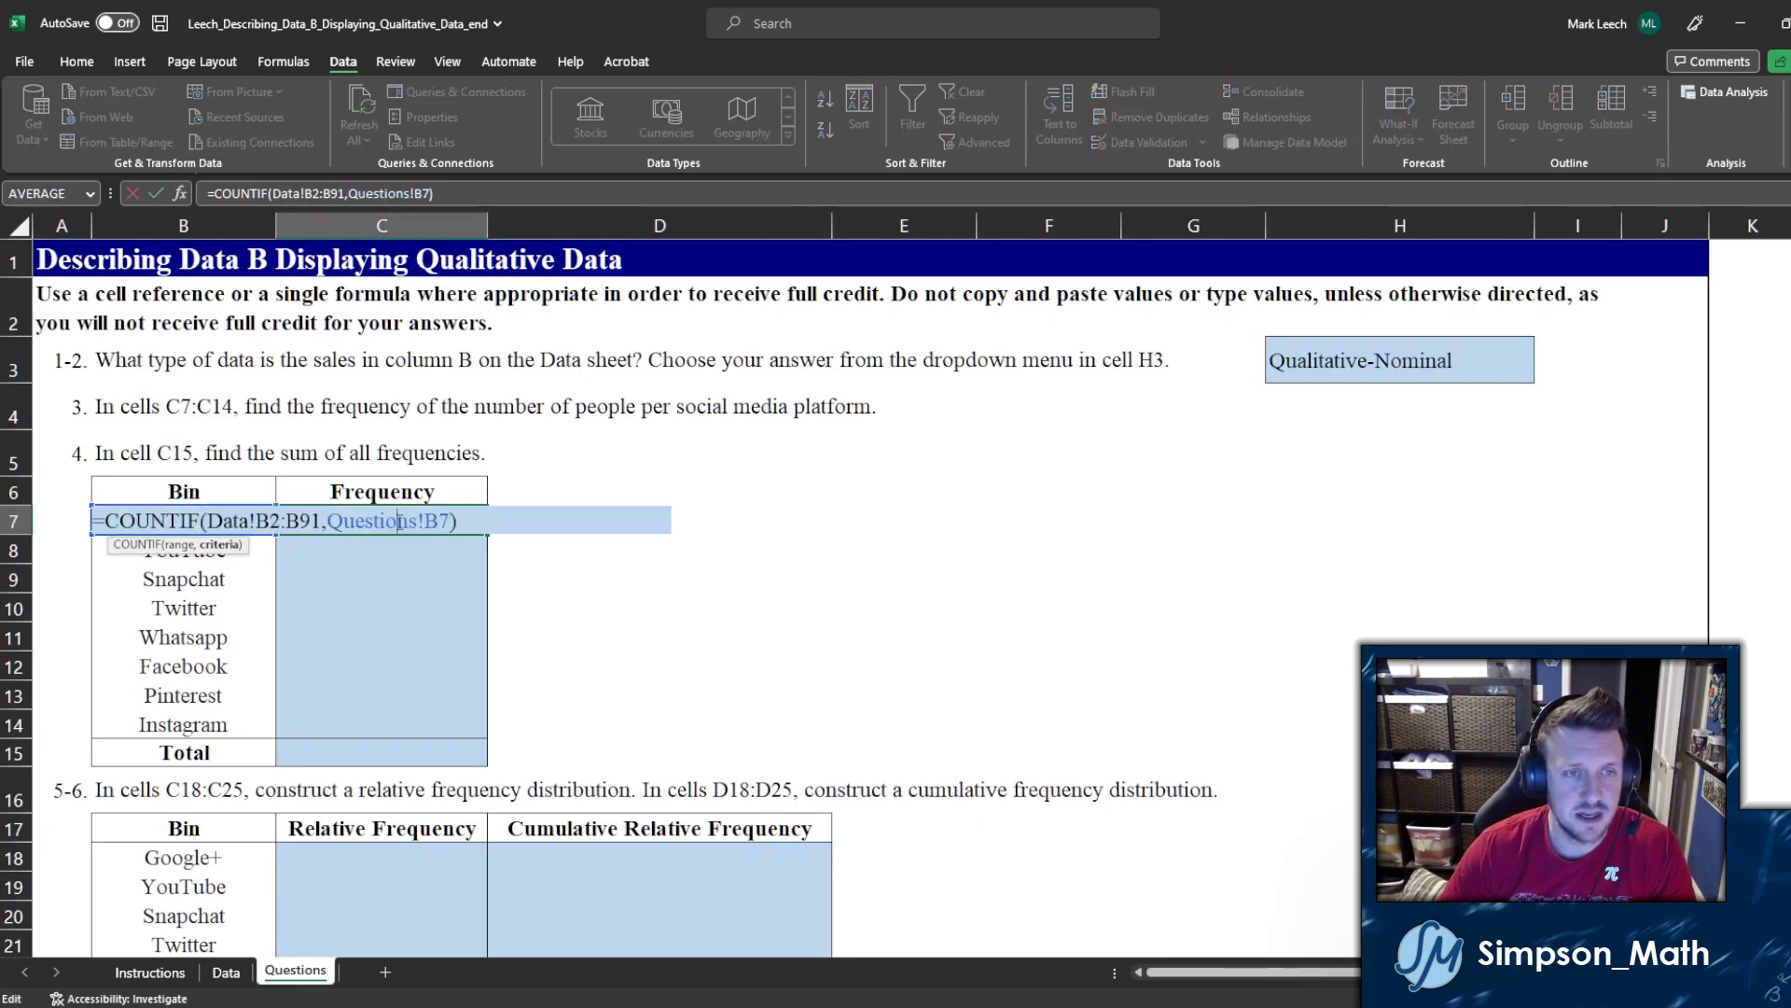
click(233, 972)
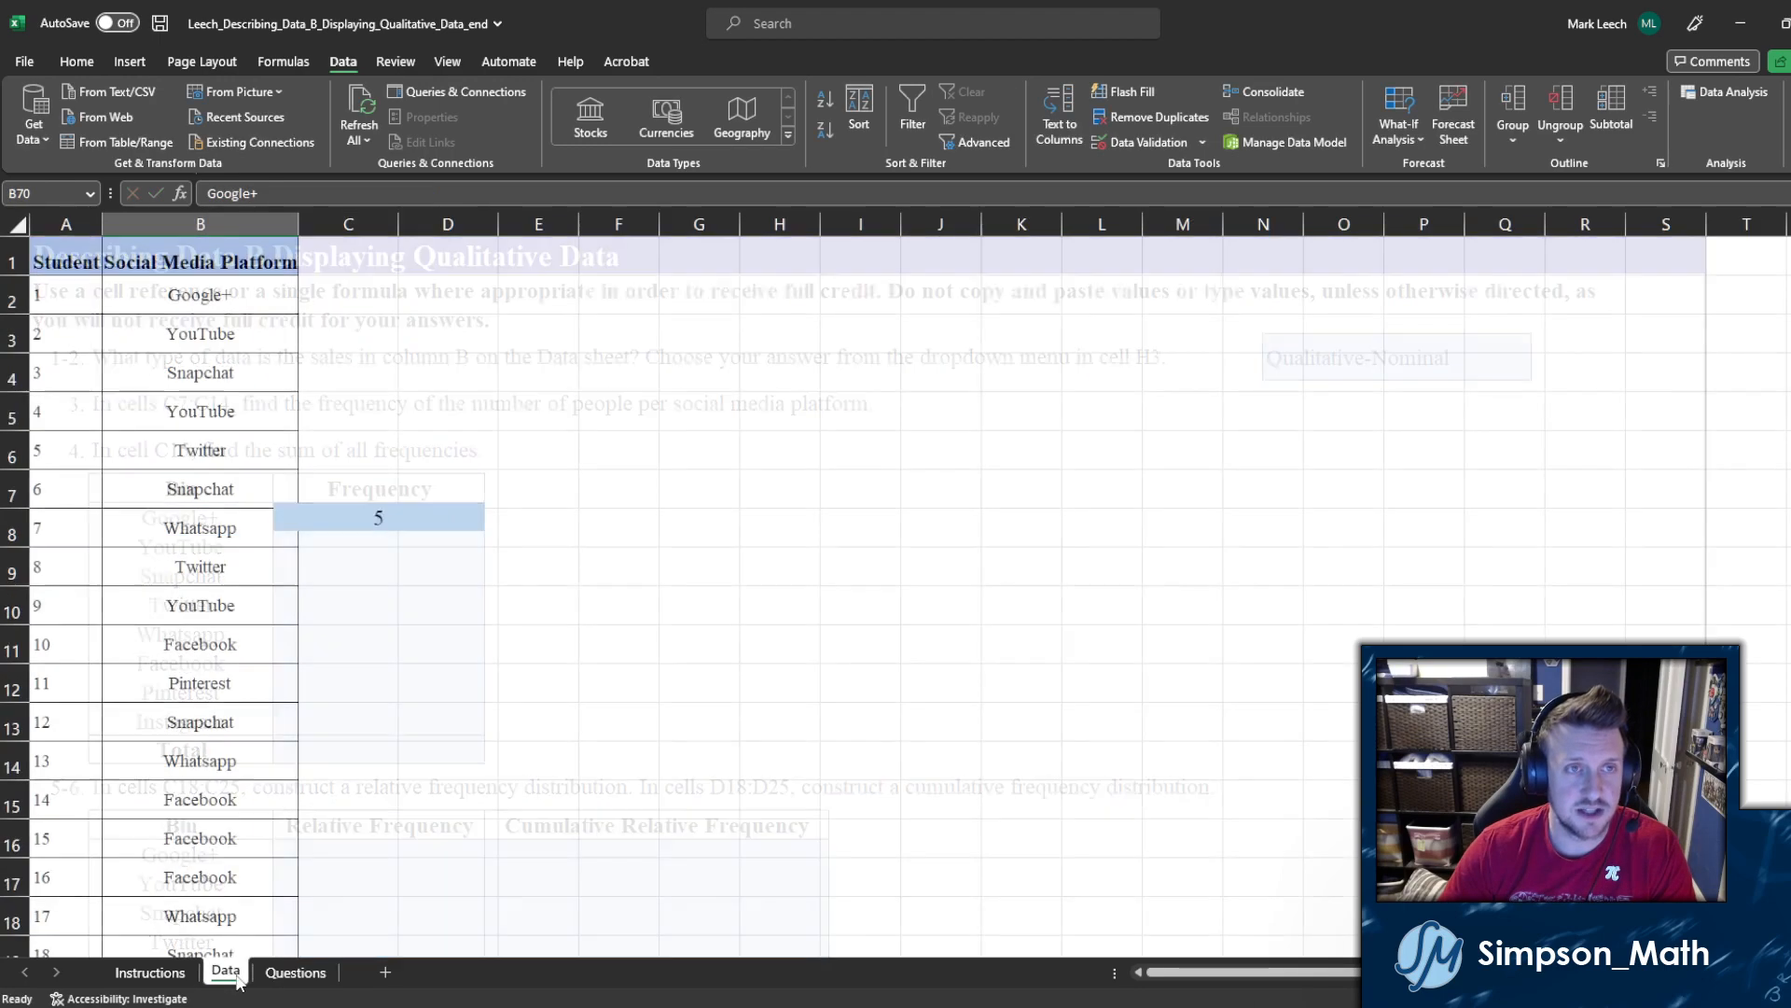
click(294, 971)
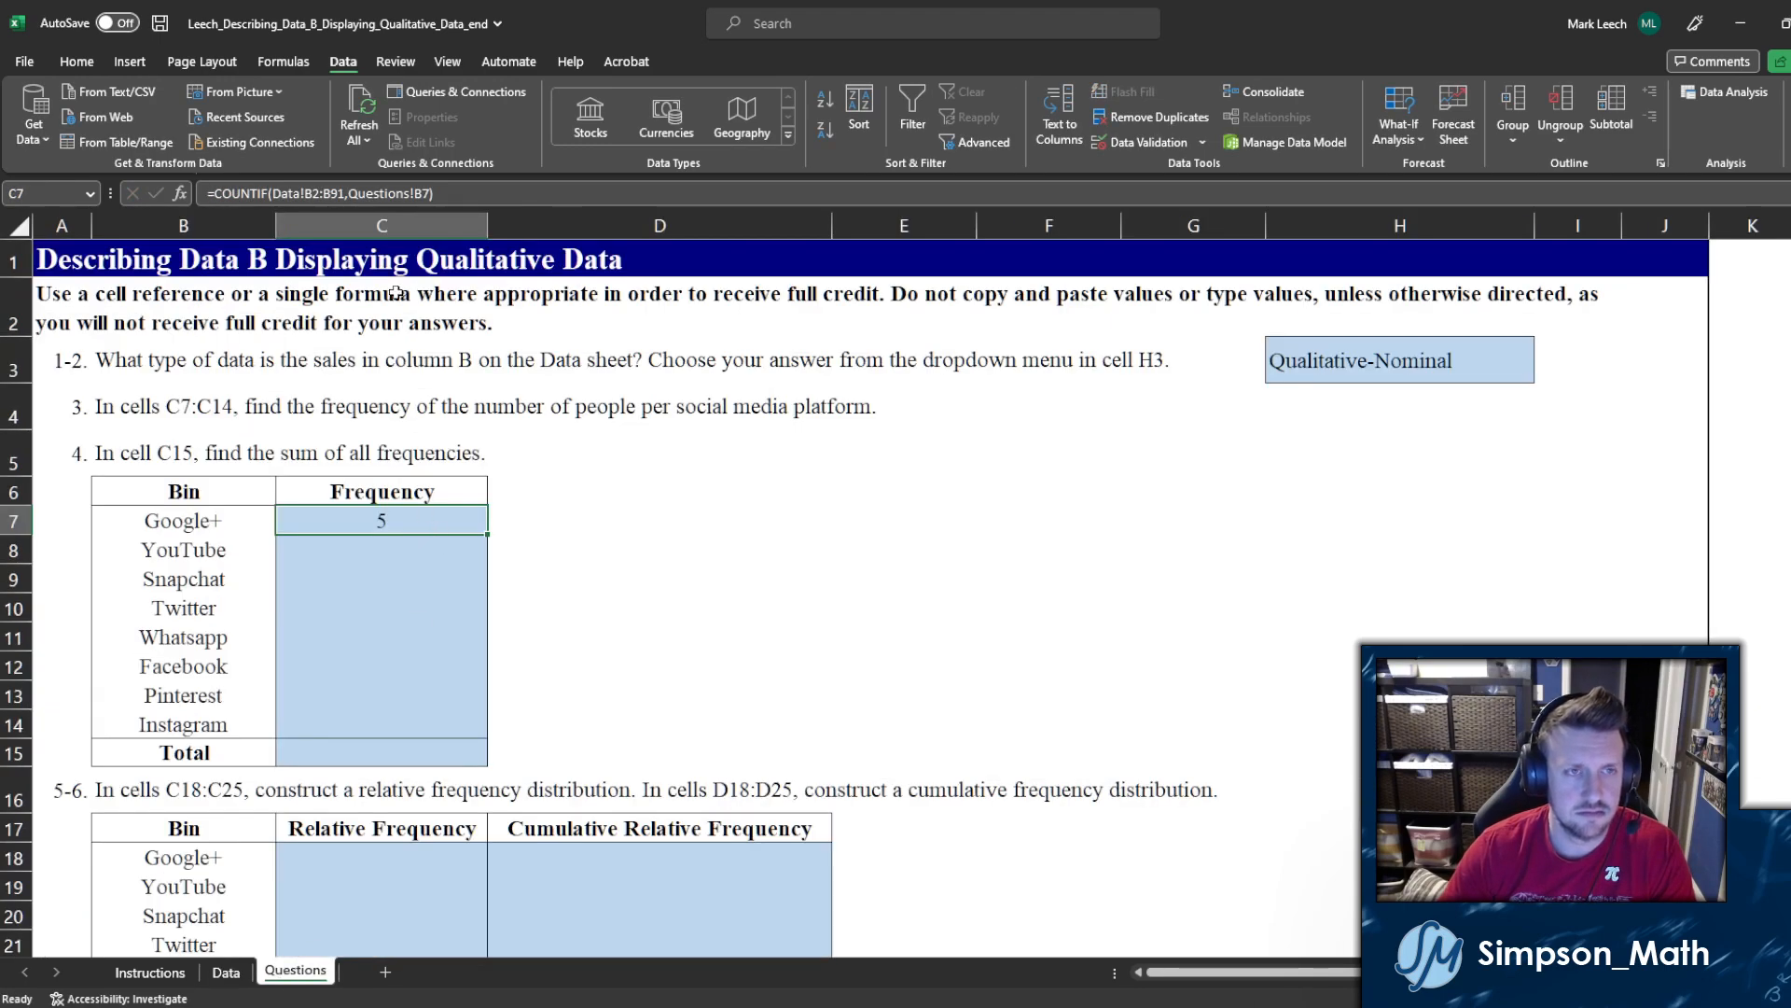
Step: Remove the criteria from the C7 COUNTIF formula, re-enter it as Questions!B7 after visiting the Data sheet, confirm it and reselect C7
click(414, 194)
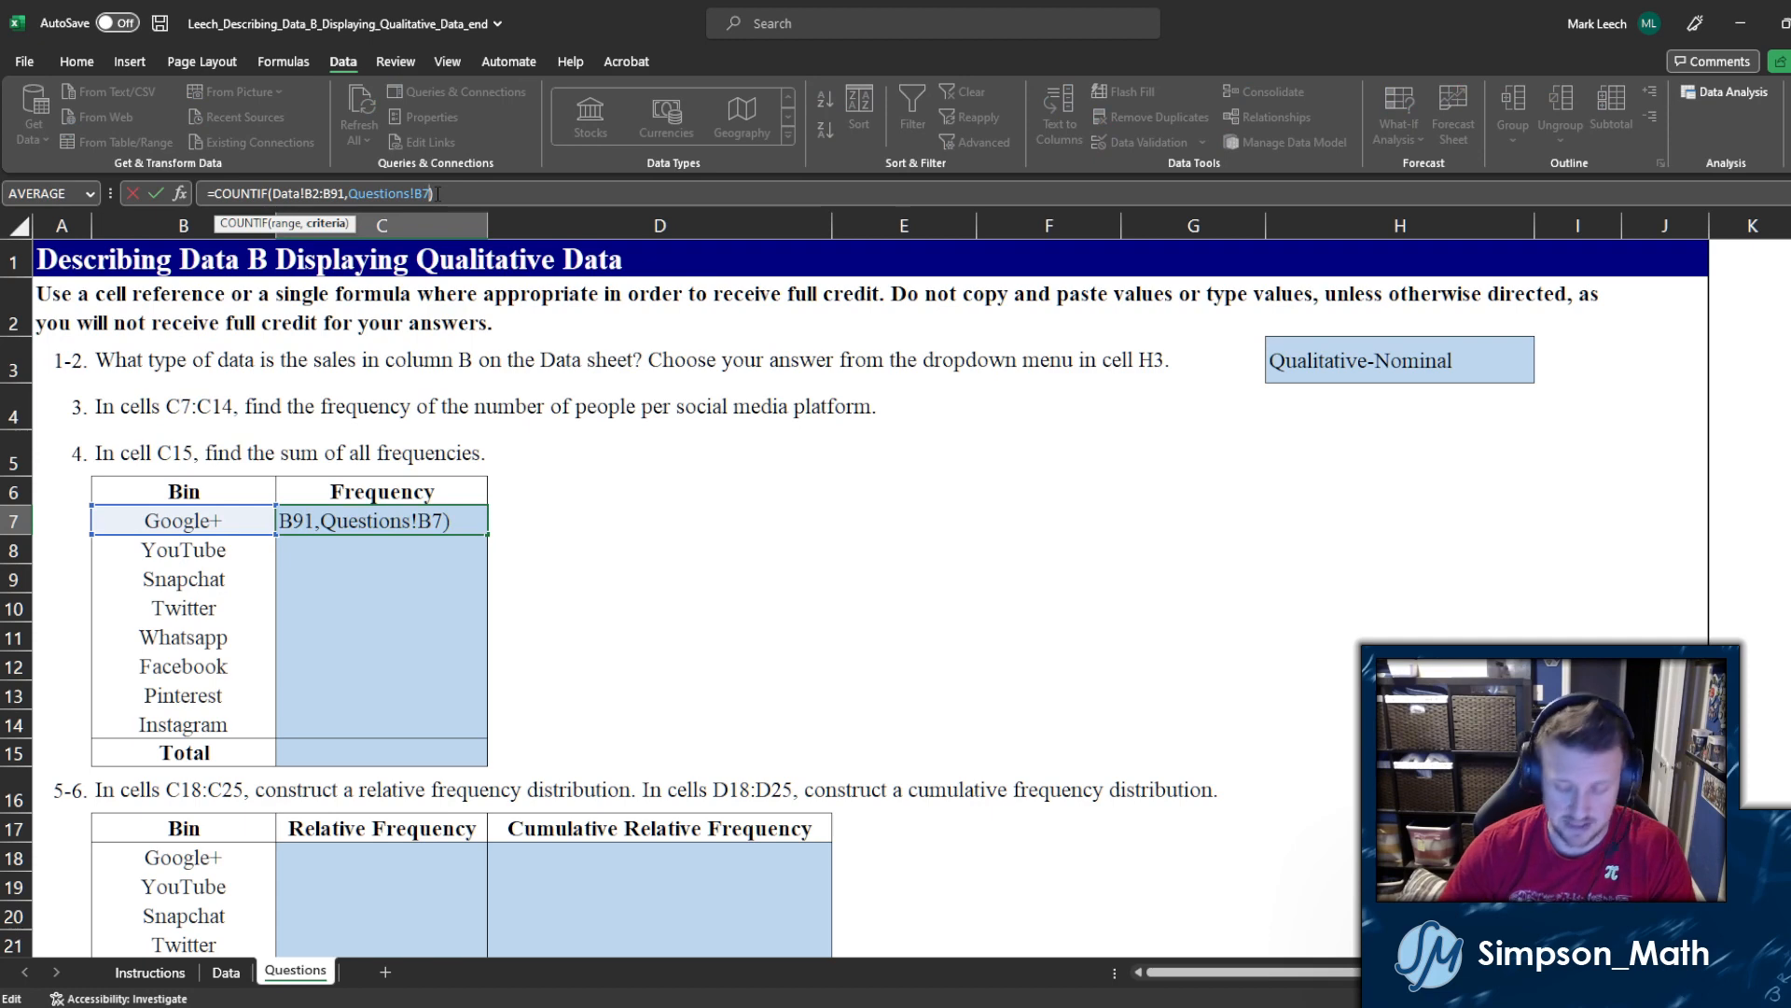
key(BackSpace)
key(BackSpace)
key(BackSpace)
key(BackSpace)
key(BackSpace)
key(BackSpace)
key(BackSpace)
key(BackSpace)
key(BackSpace)
key(BackSpace)
key(BackSpace)
key(BackSpace)
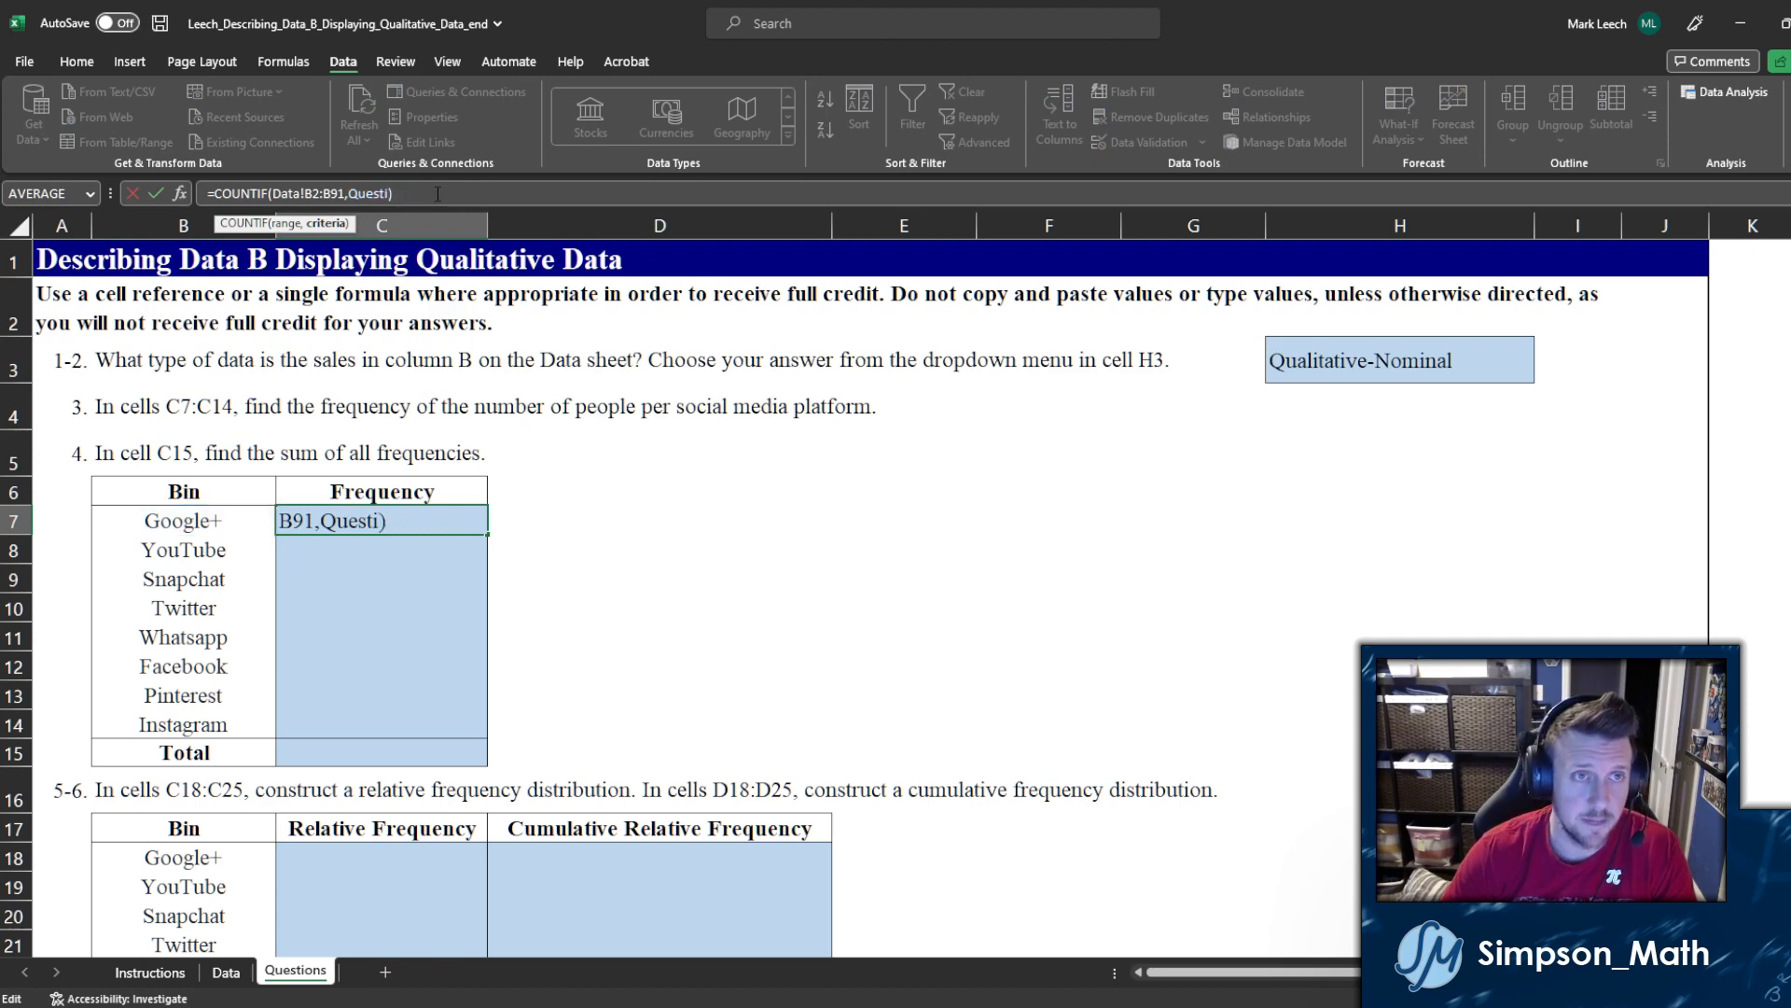
key(BackSpace)
text(,)
click(225, 972)
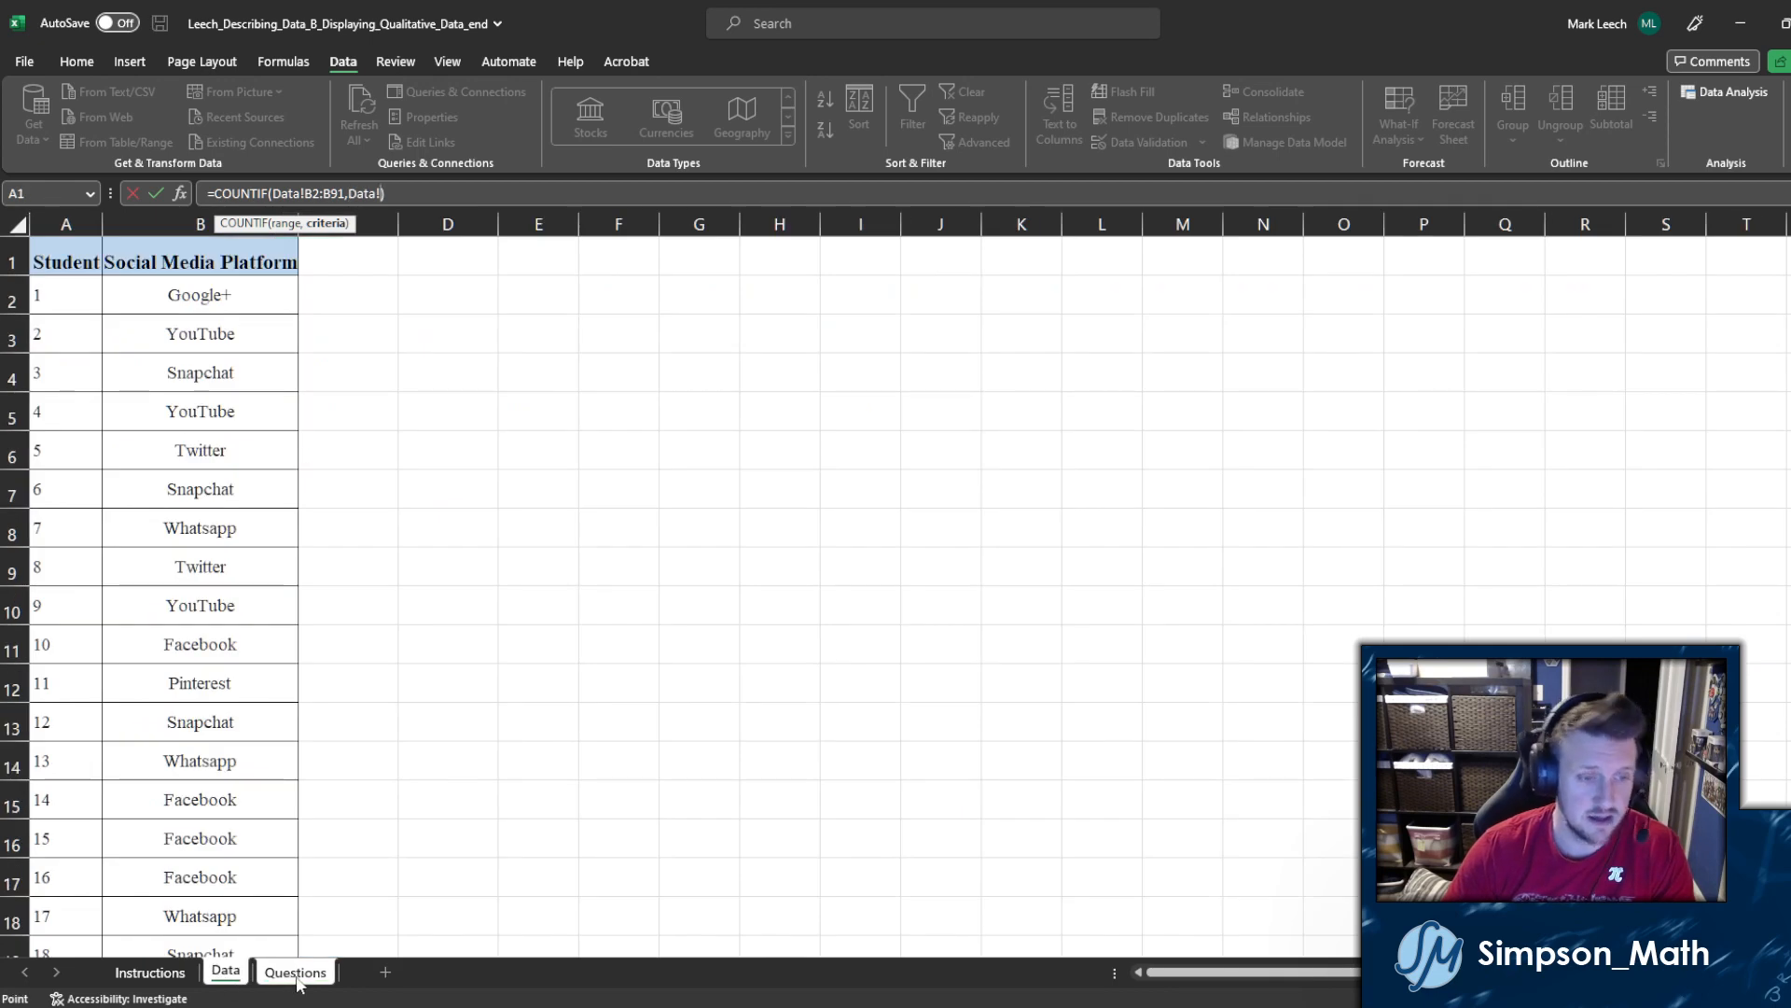
click(295, 972)
text(B)
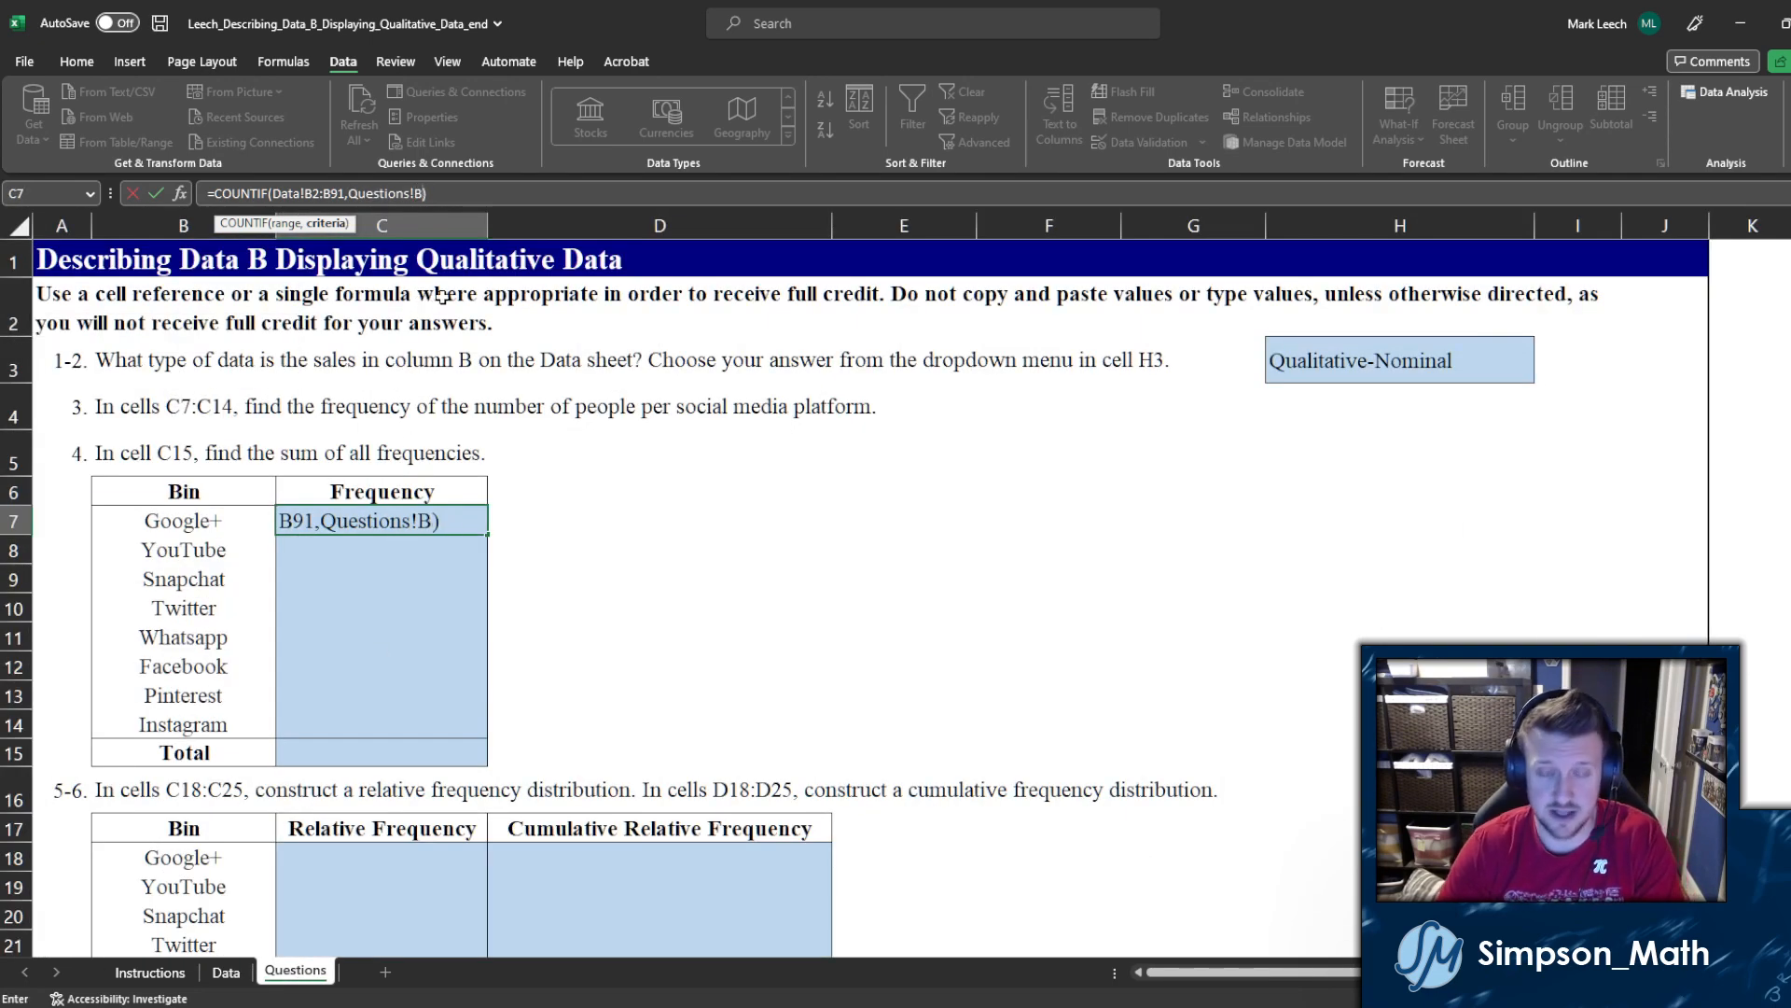
text(7)
key(Return)
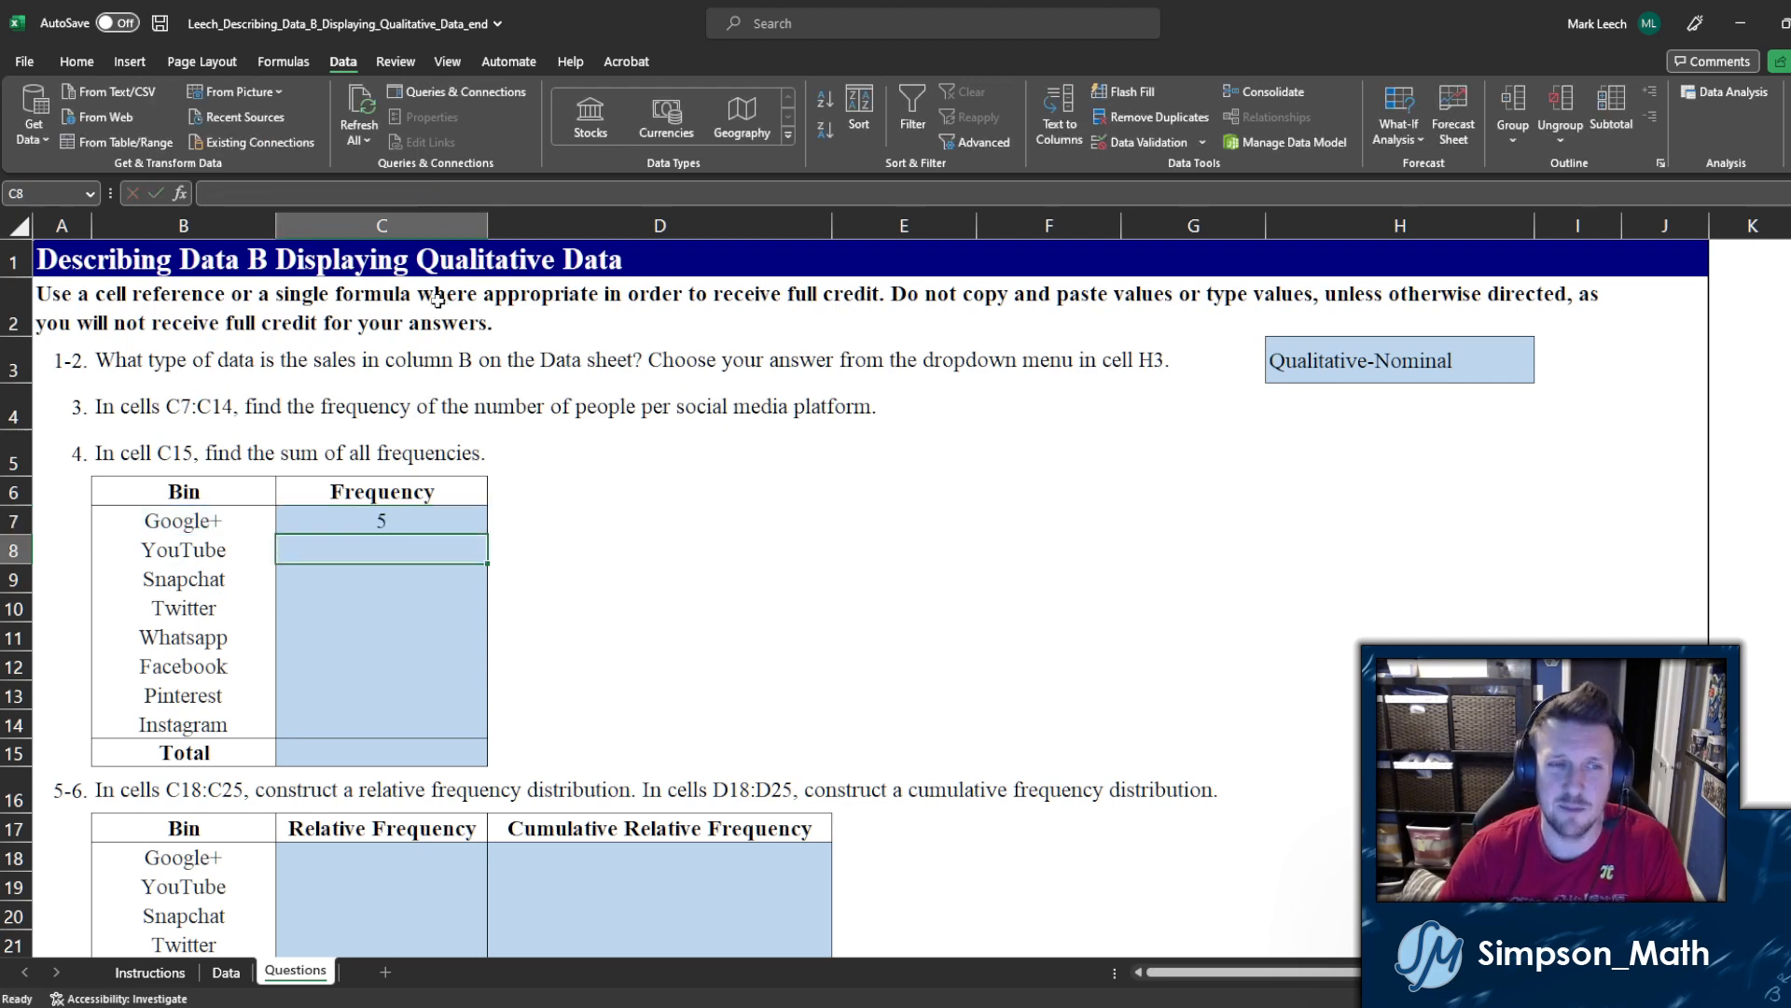
click(348, 524)
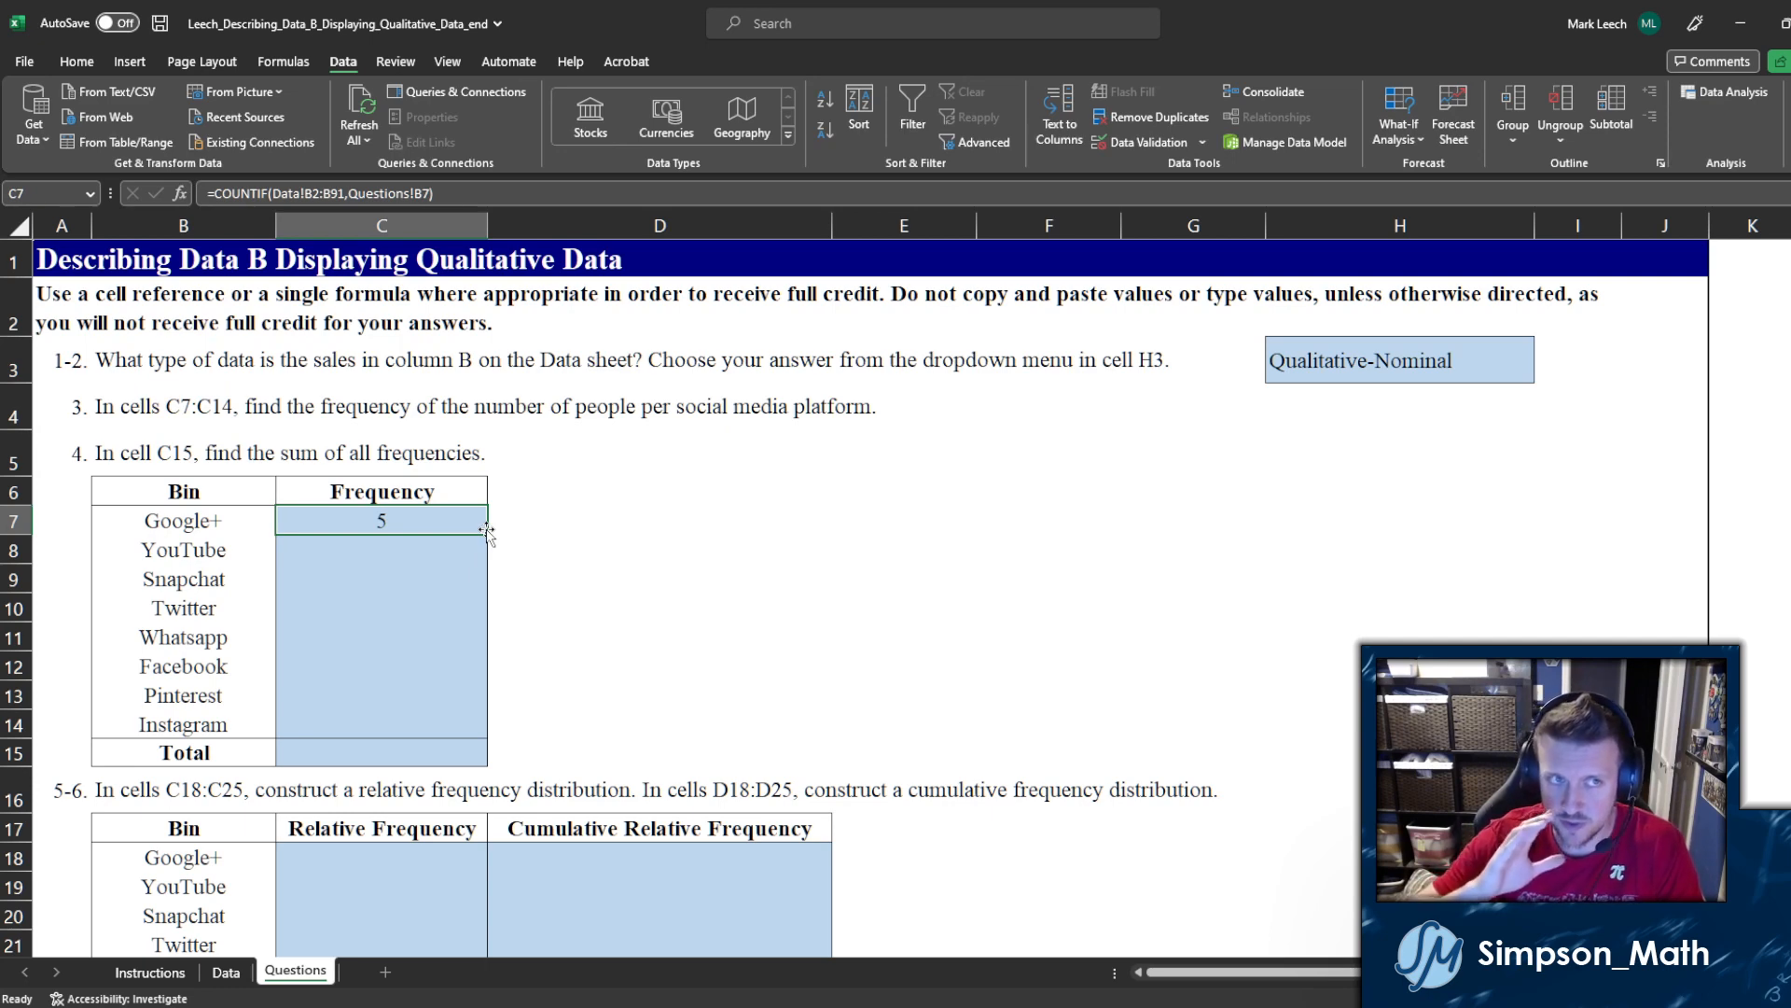
click(435, 560)
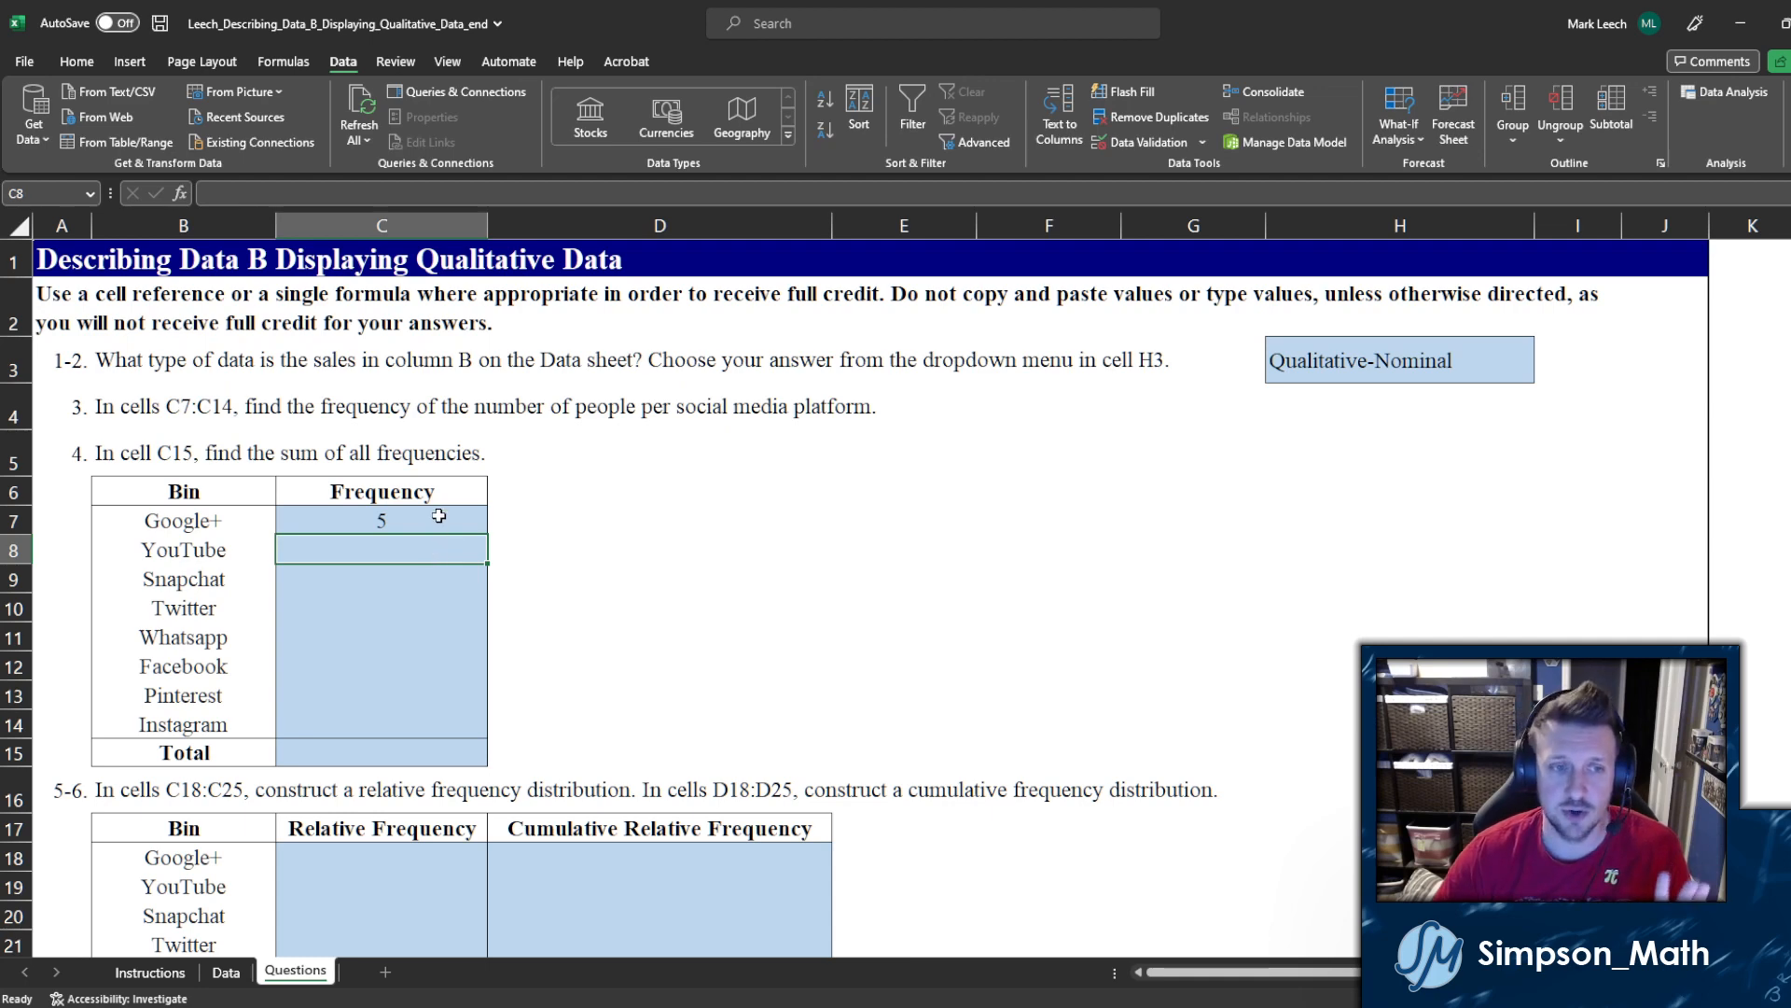
click(436, 524)
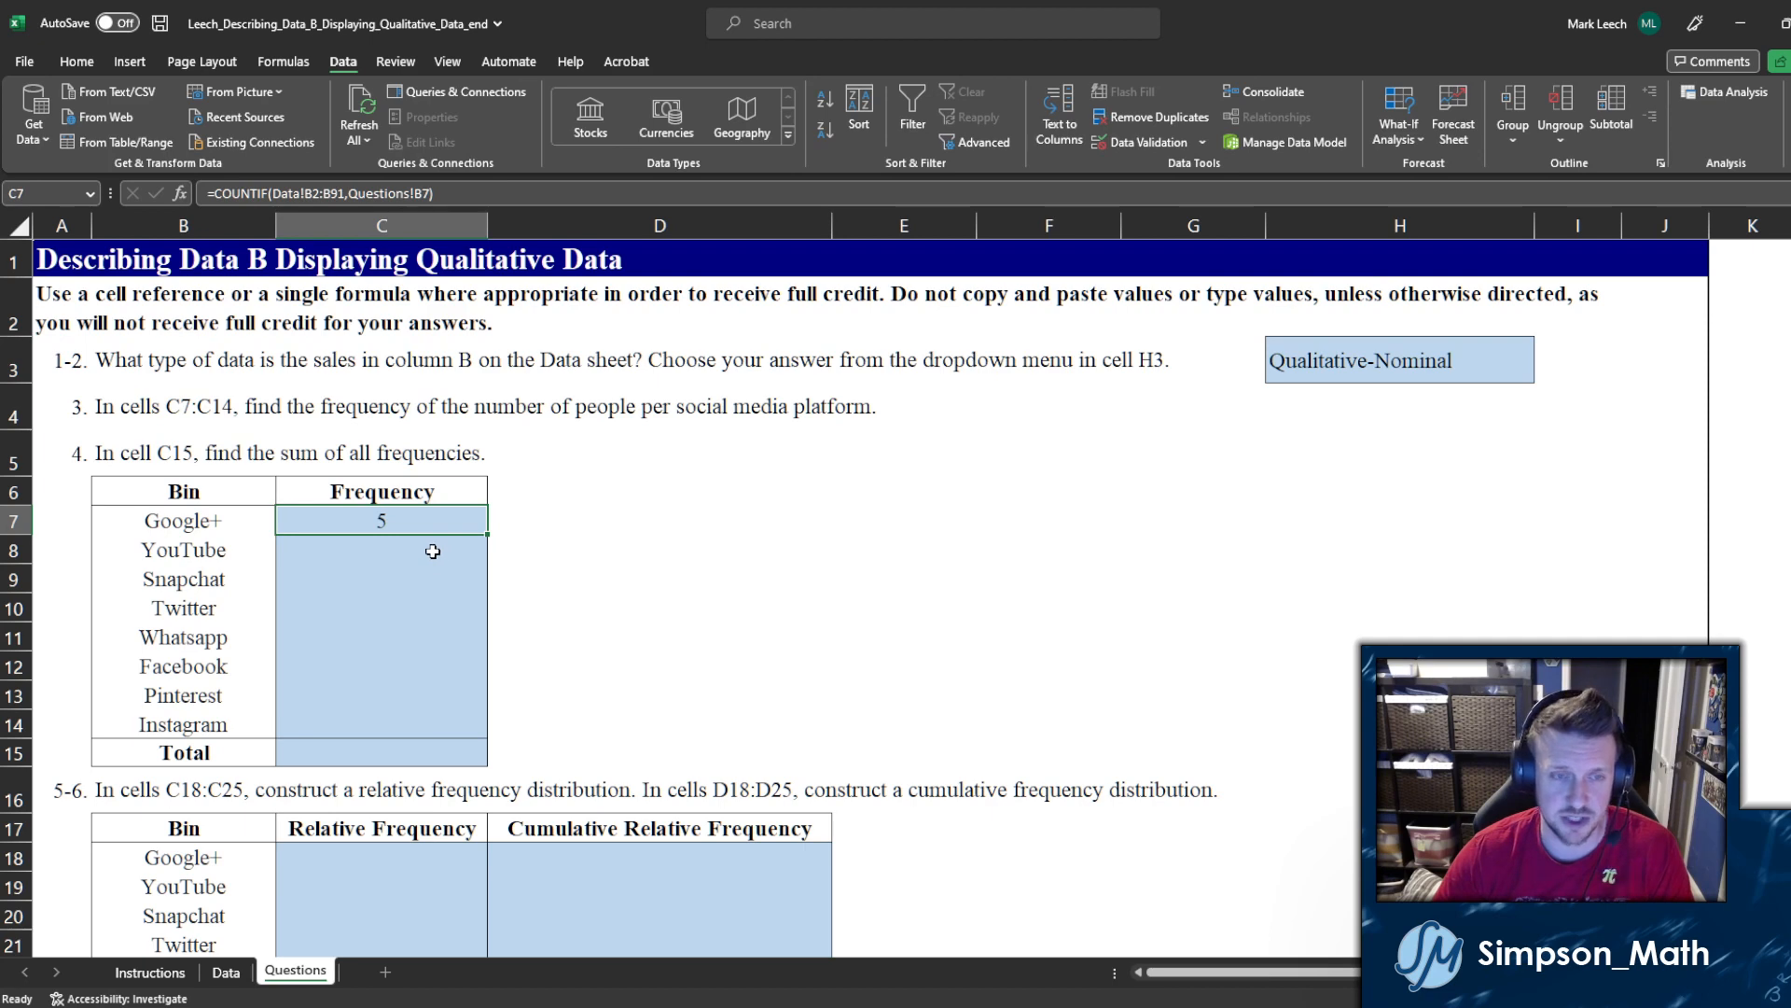
click(433, 551)
text(=)
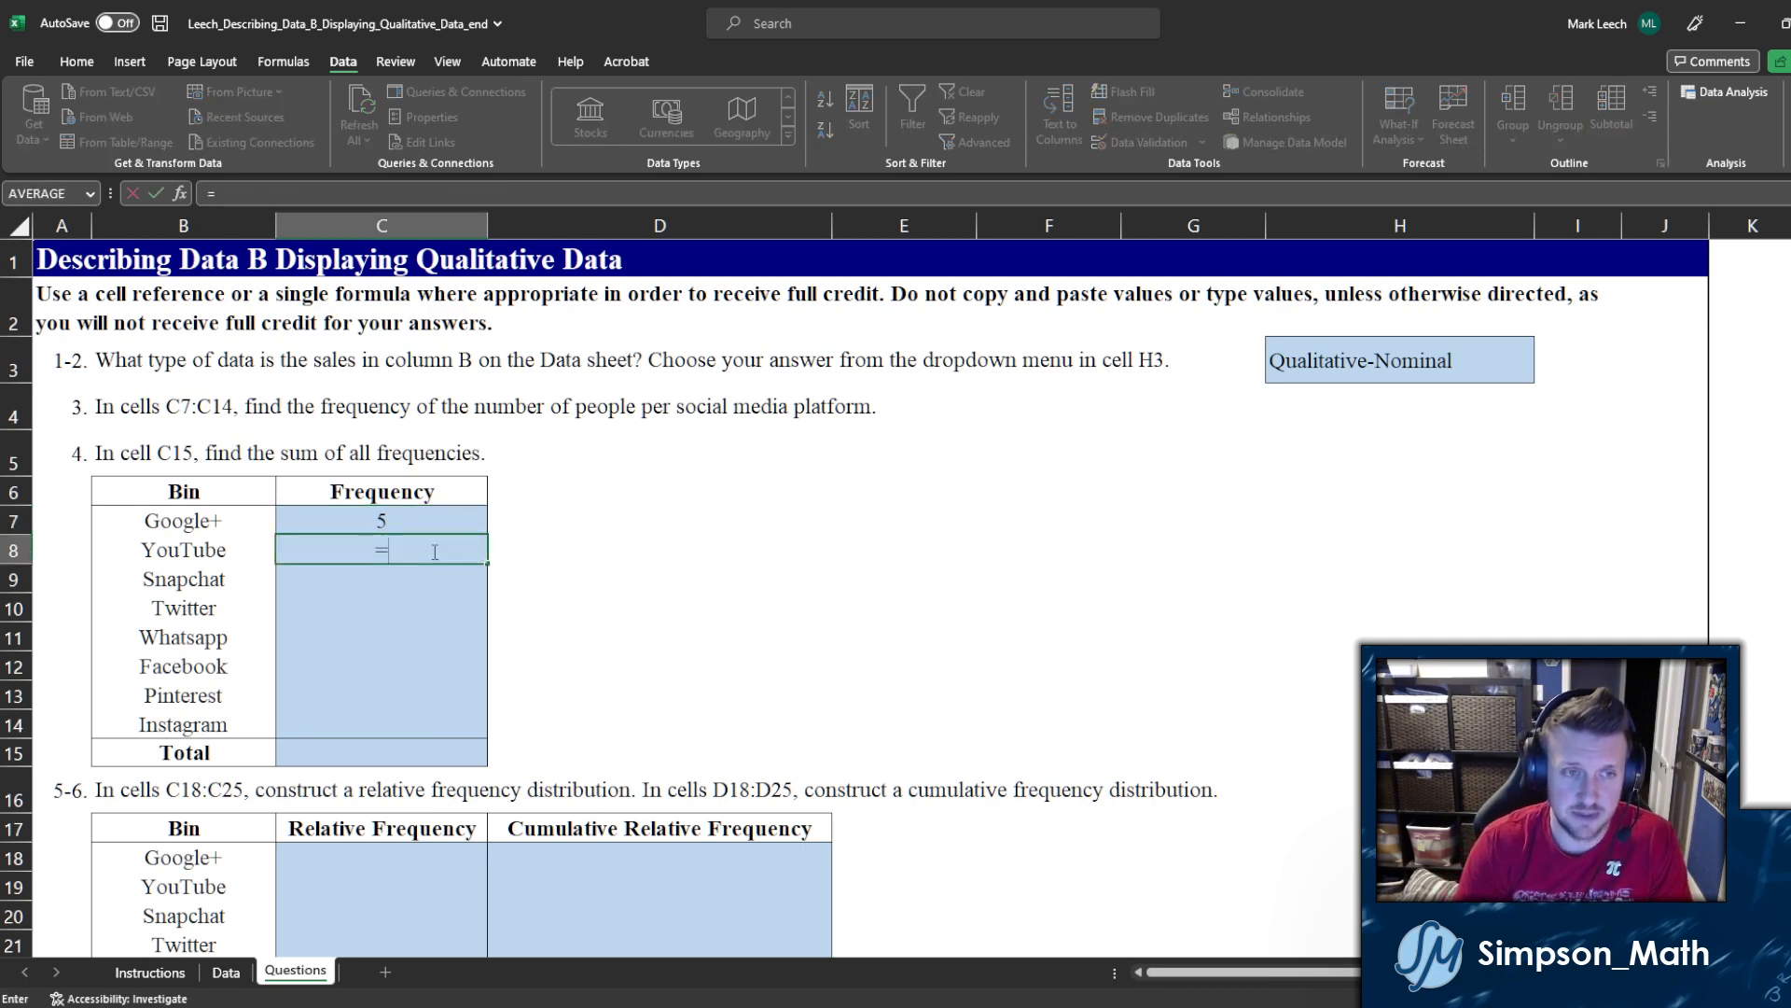
text(countif()
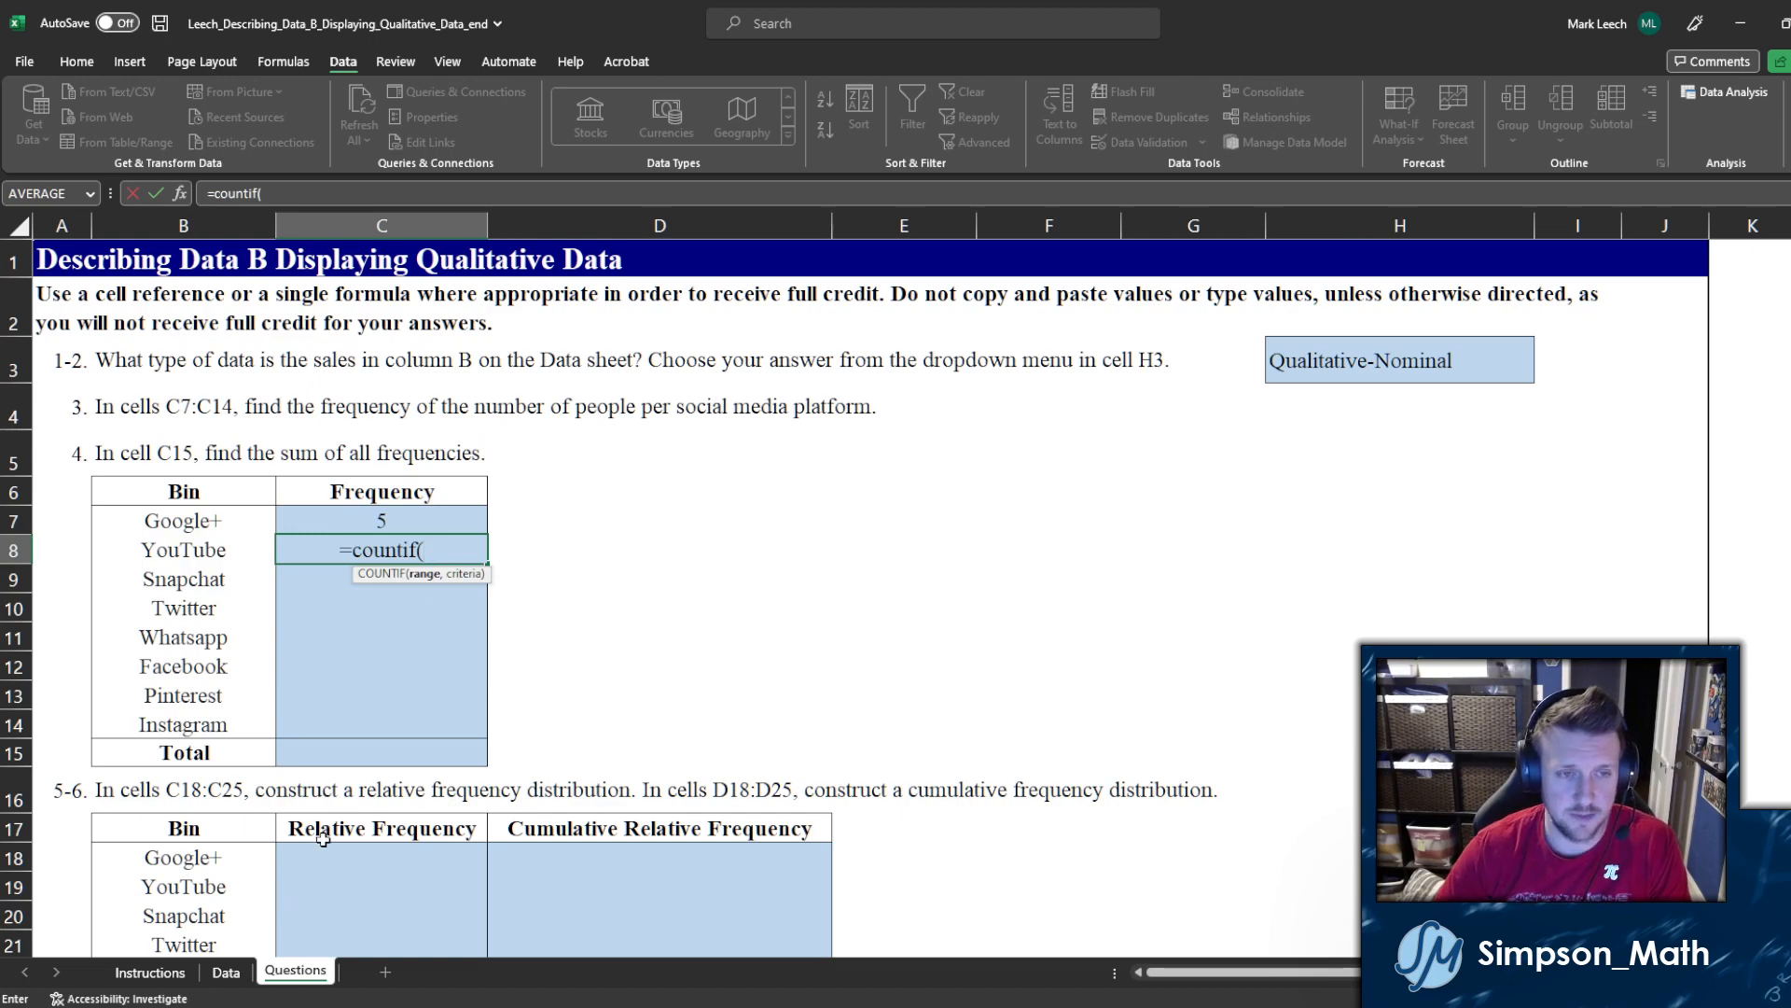
click(229, 971)
drag(191, 291, 166, 877)
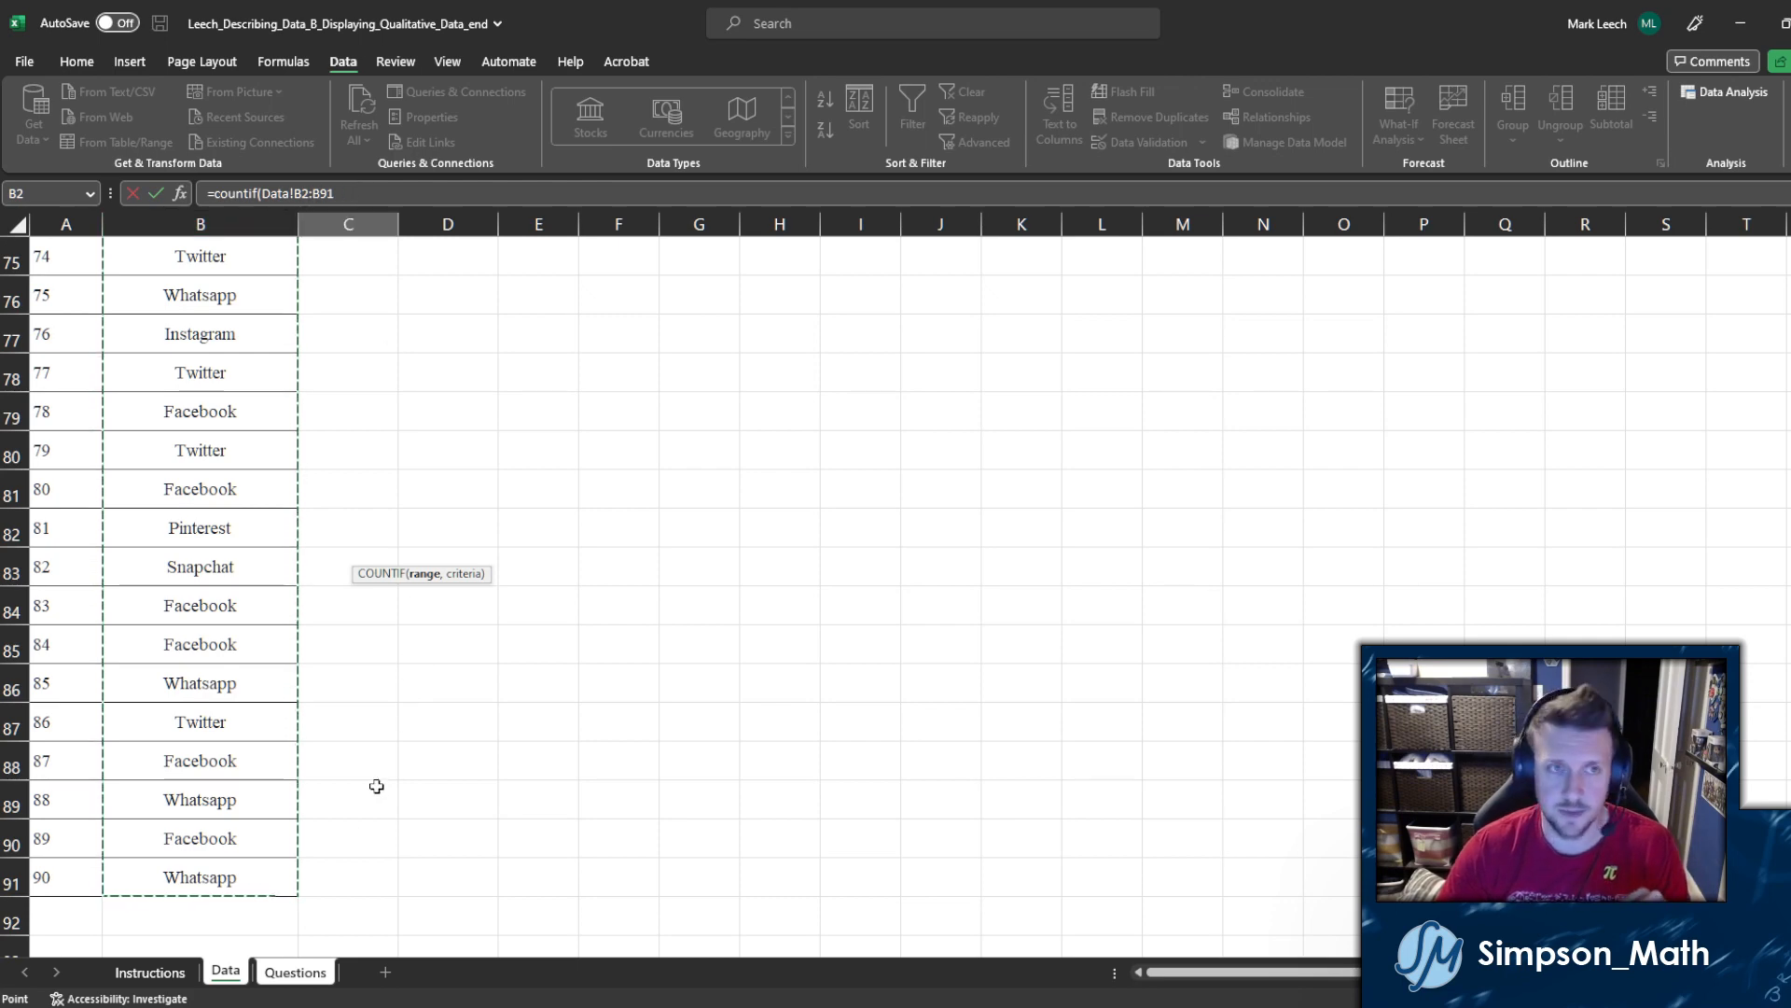
click(307, 970)
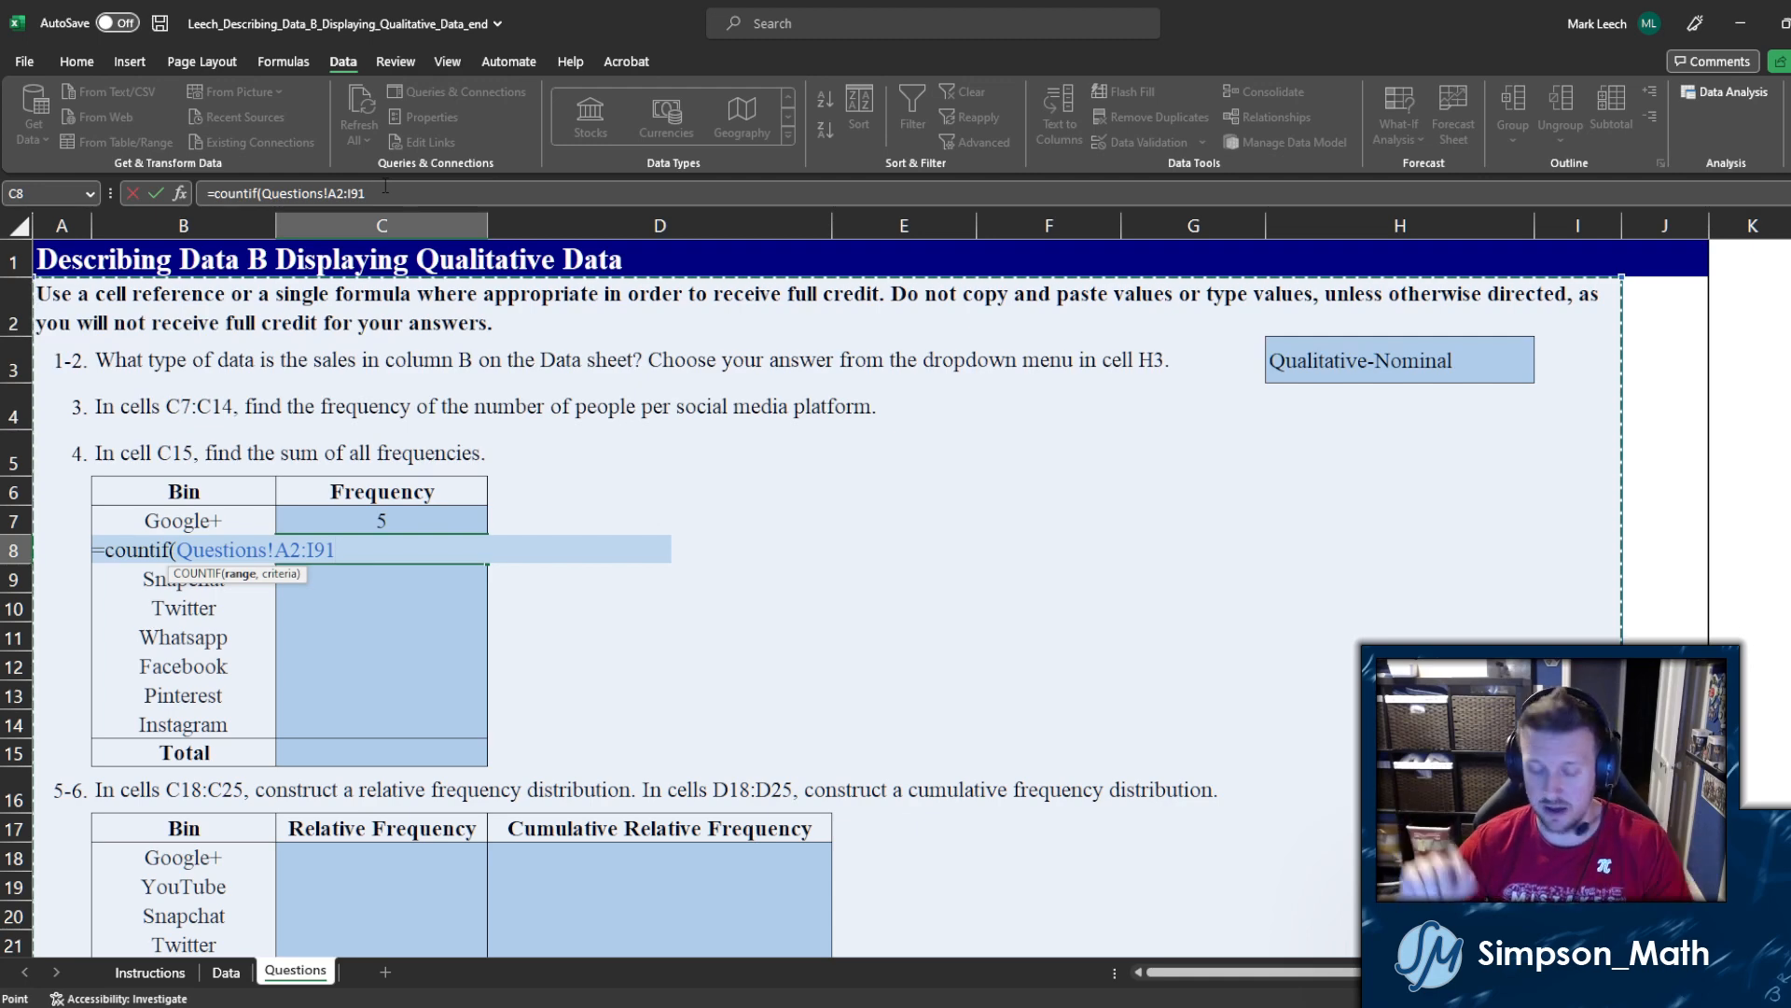
key(Escape)
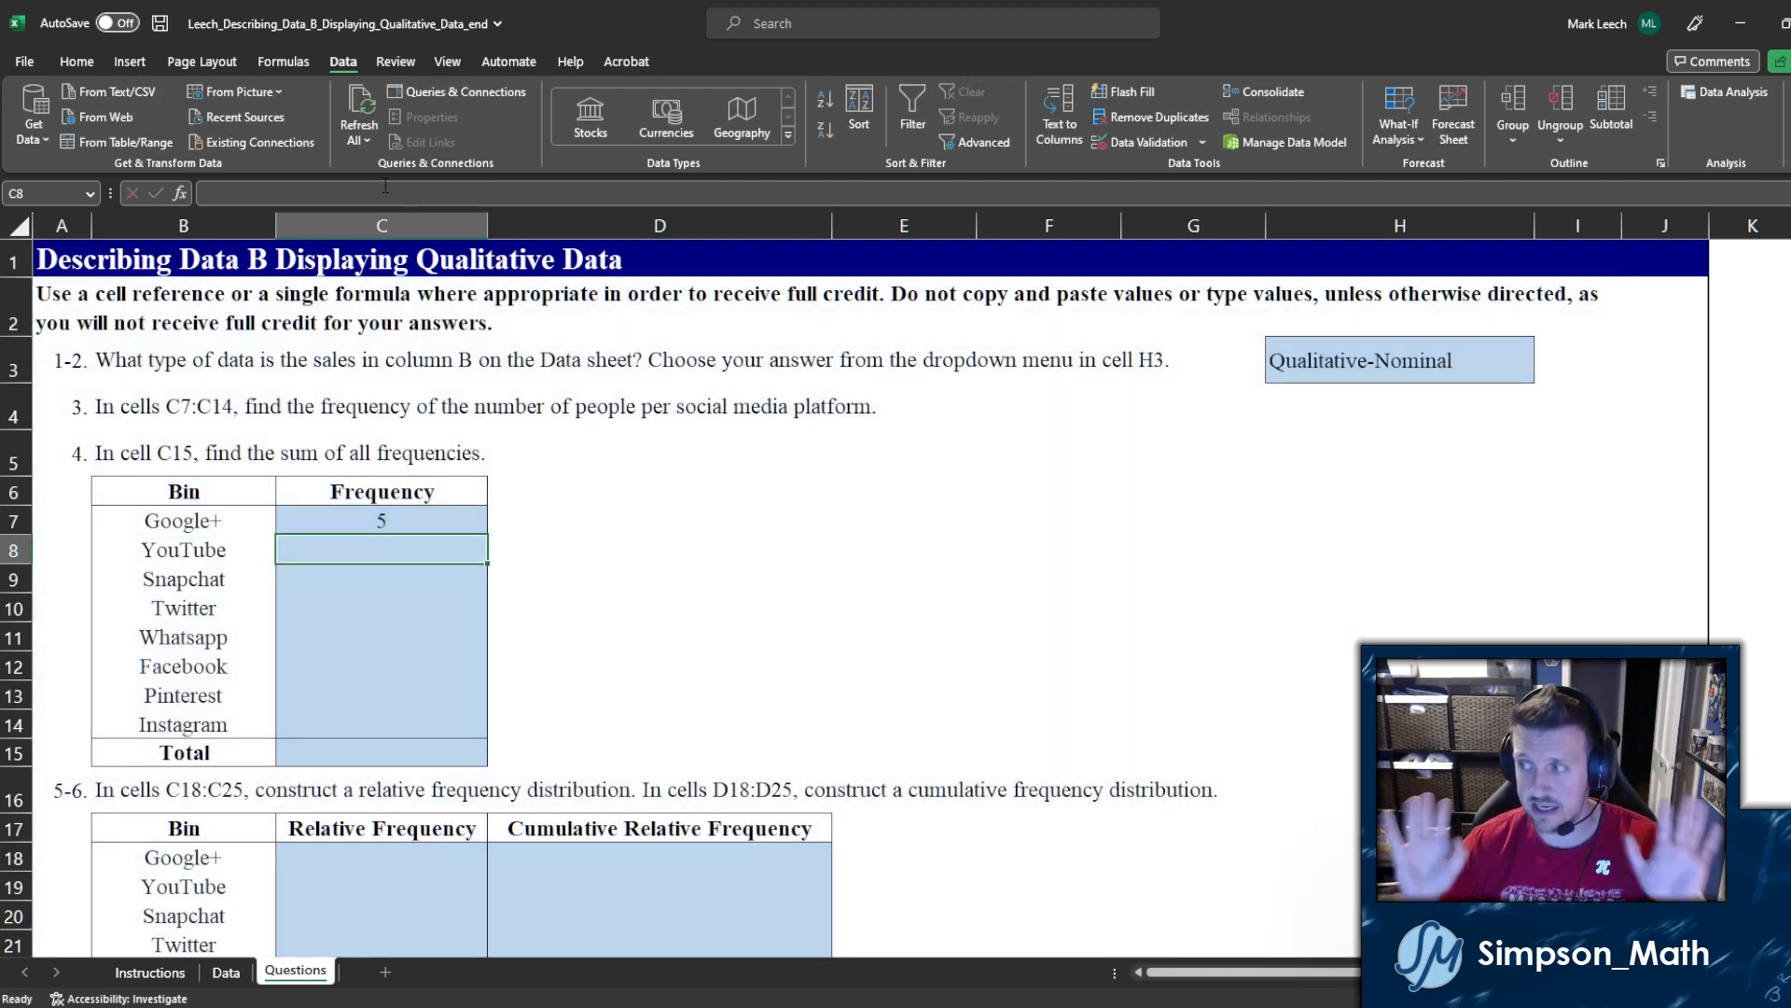
Step: Enter the example values 2, 4, 6 and 8 in E6:E9 and extend the series down to E14
click(438, 523)
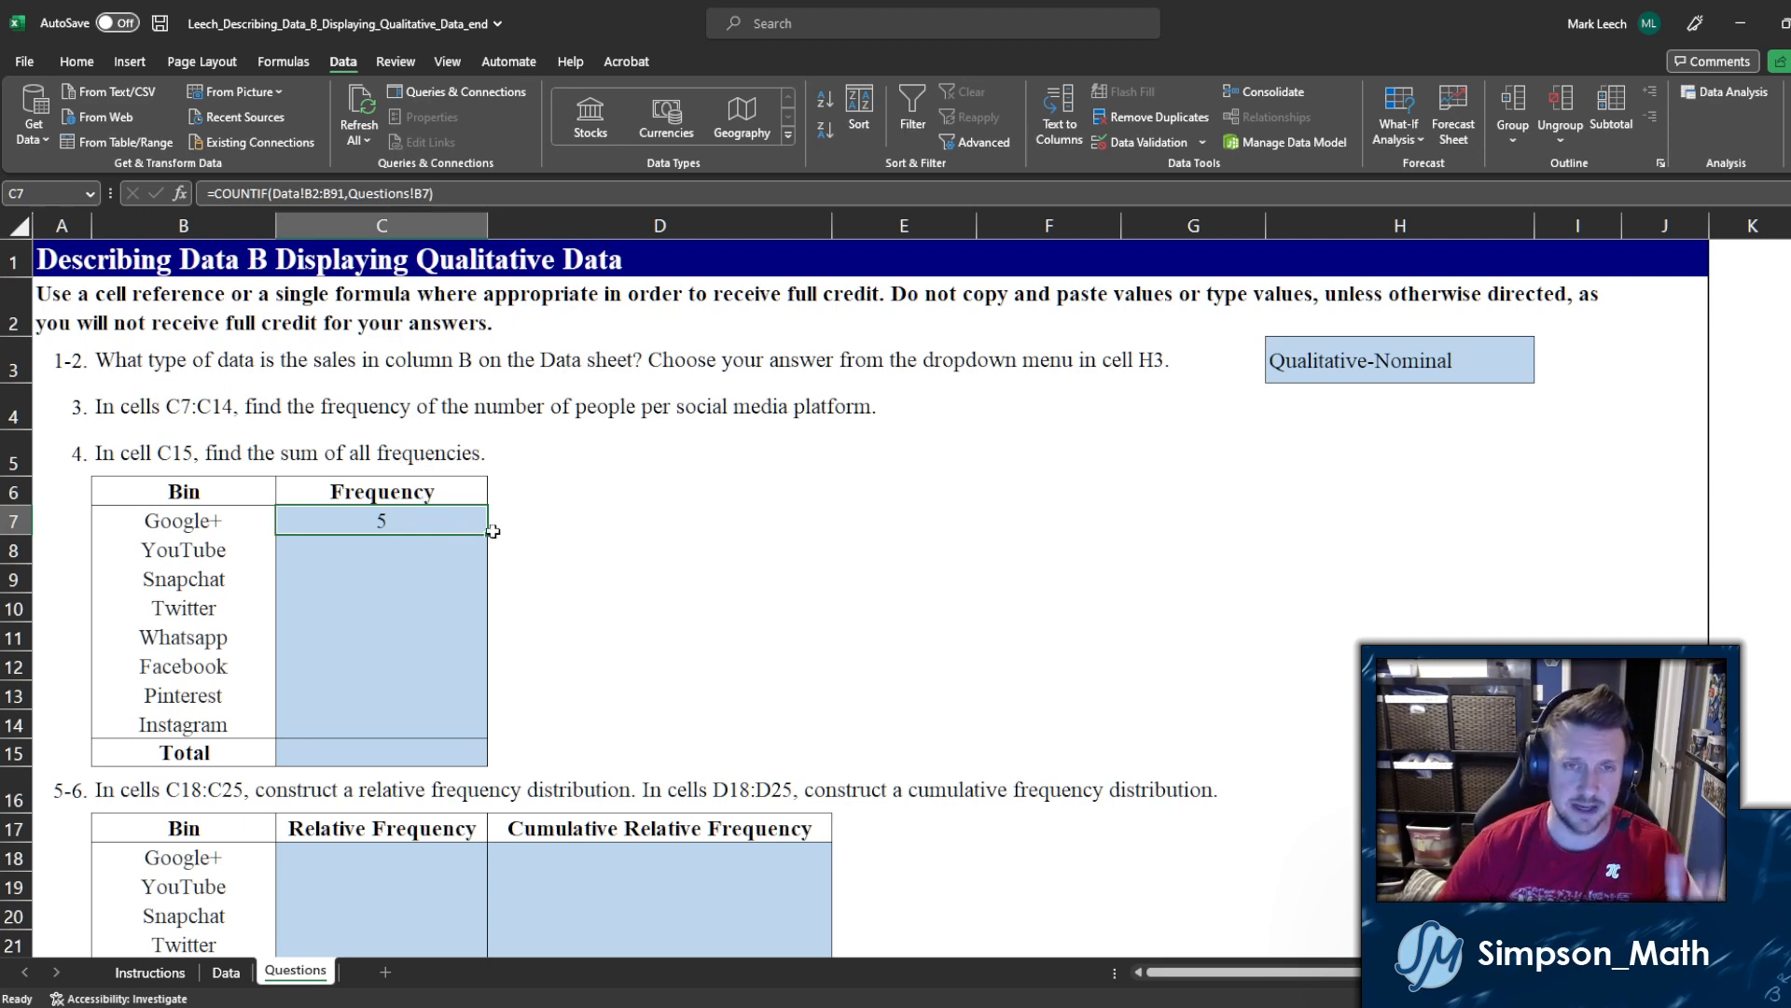
click(684, 501)
click(844, 479)
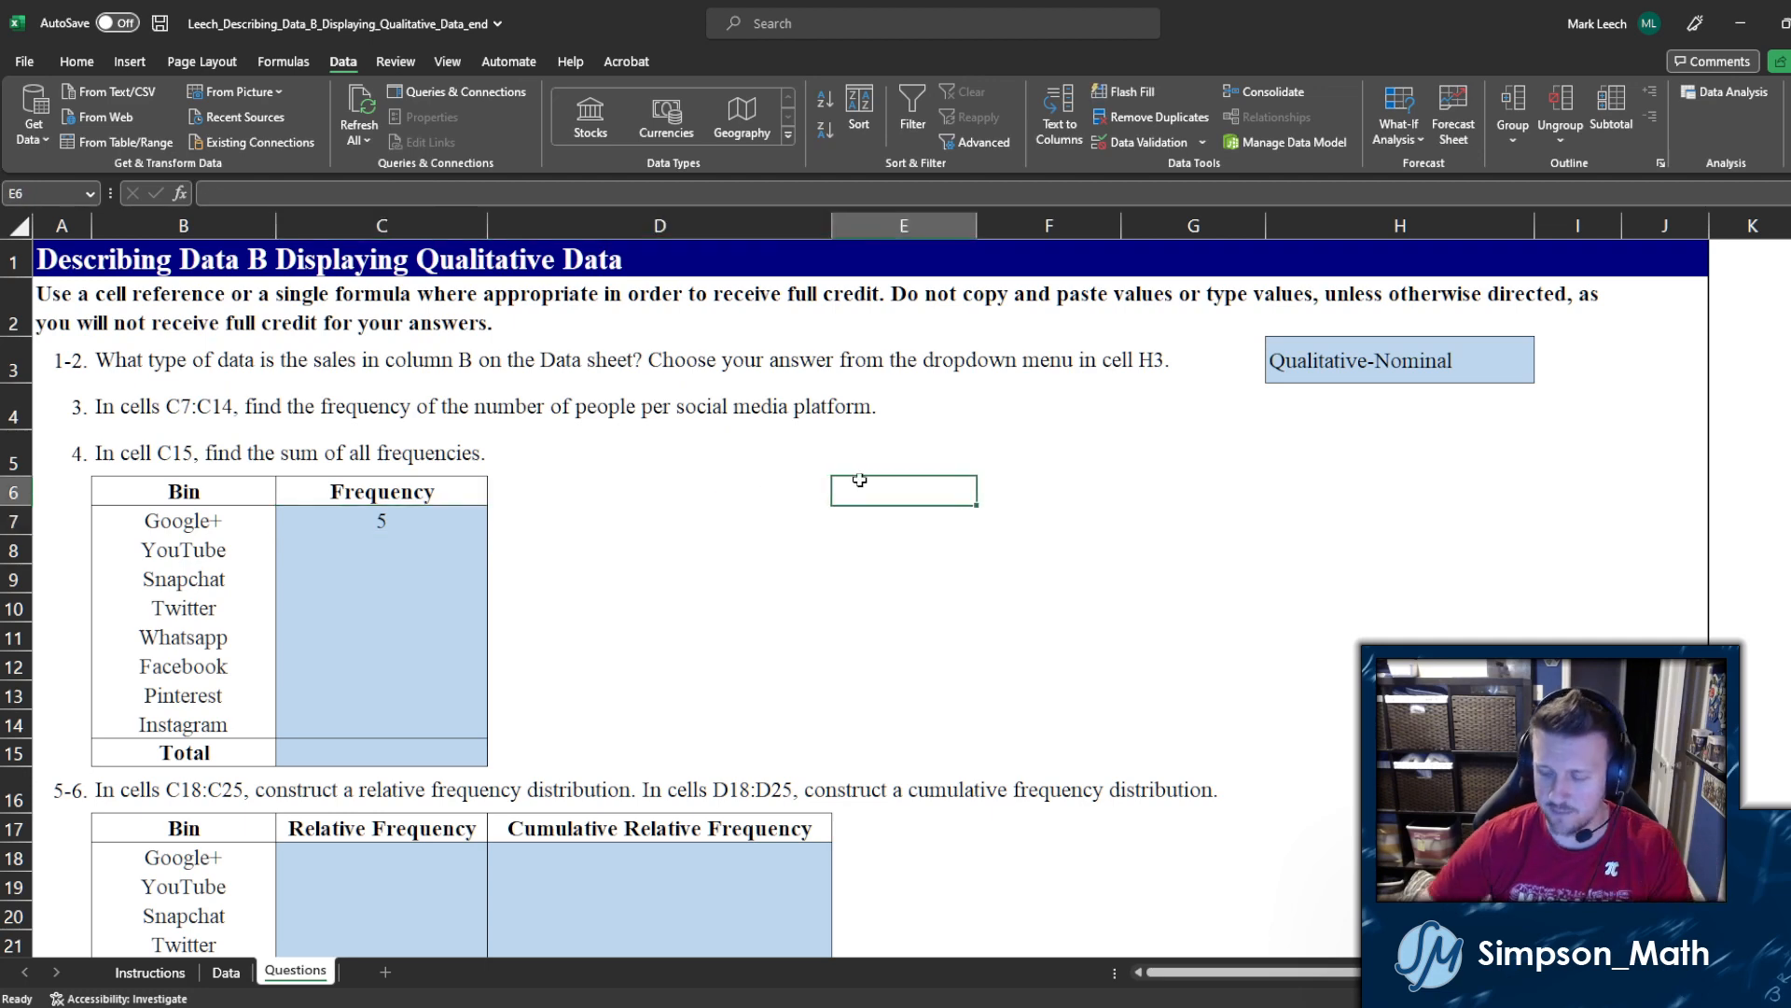
text(2)
key(Return)
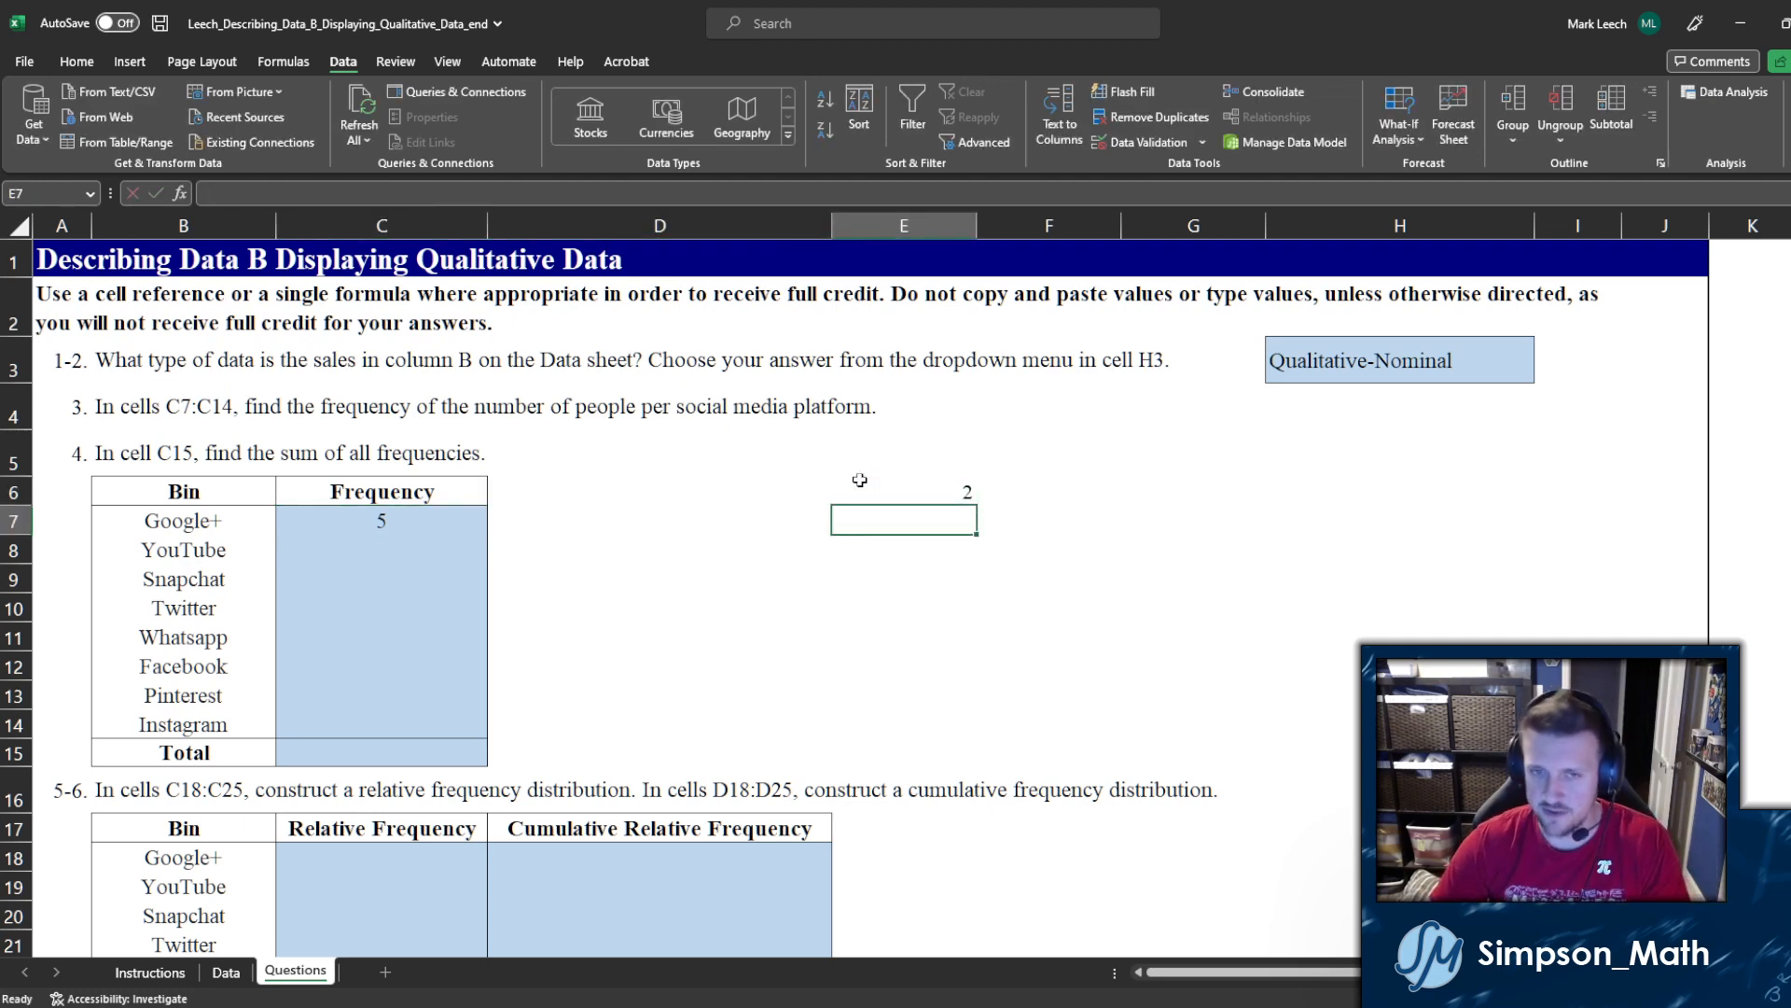
text(4)
key(Return)
text(6)
key(Return)
text(8)
key(Return)
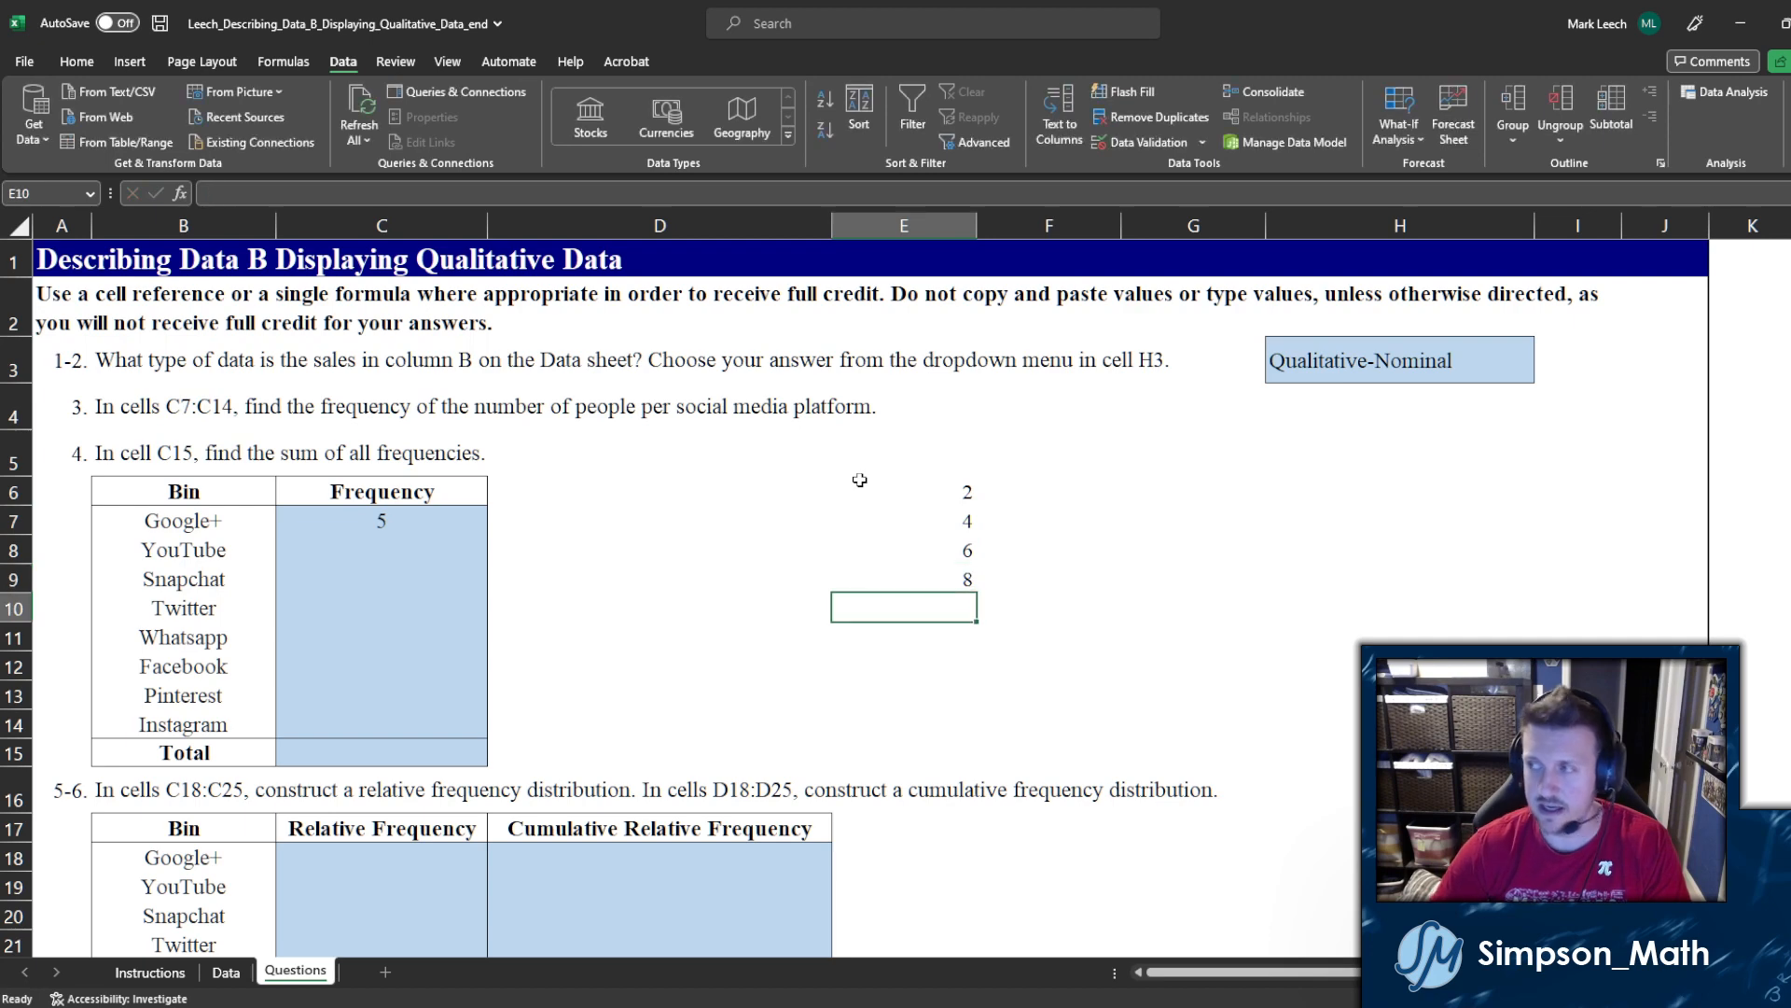
drag(931, 486, 973, 713)
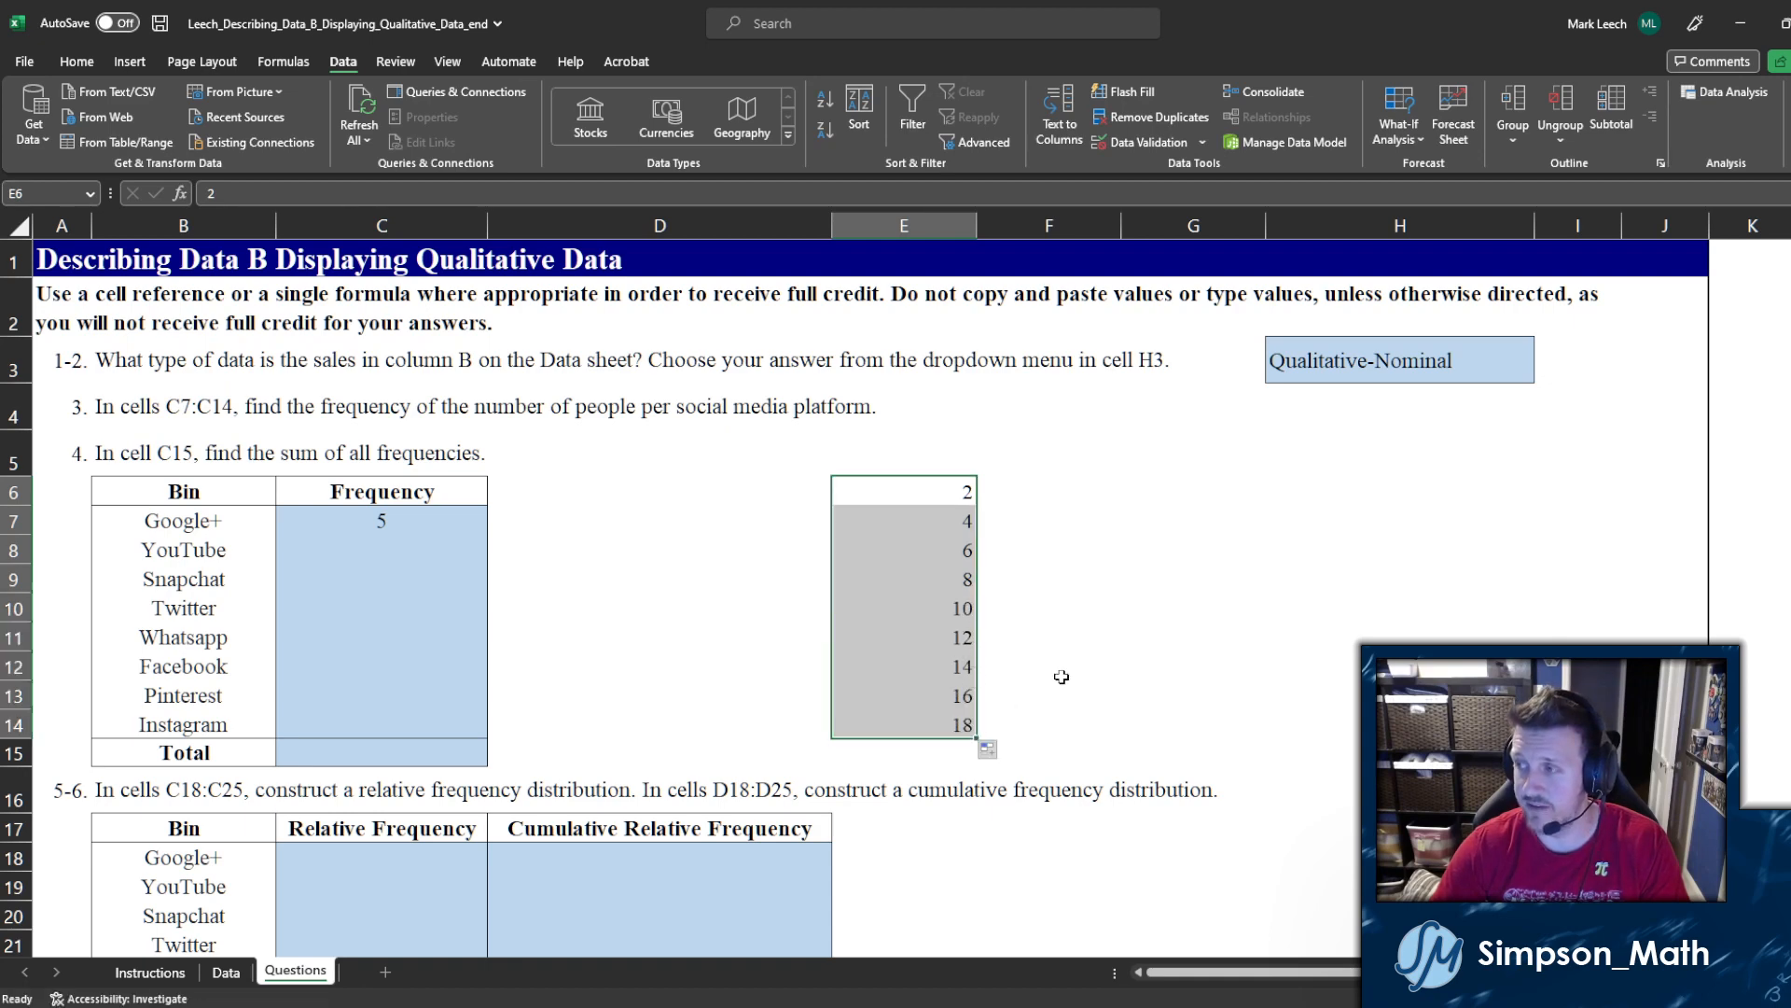
Step: Clear the example number series in E6:E14, and undo the clearing
key(Delete)
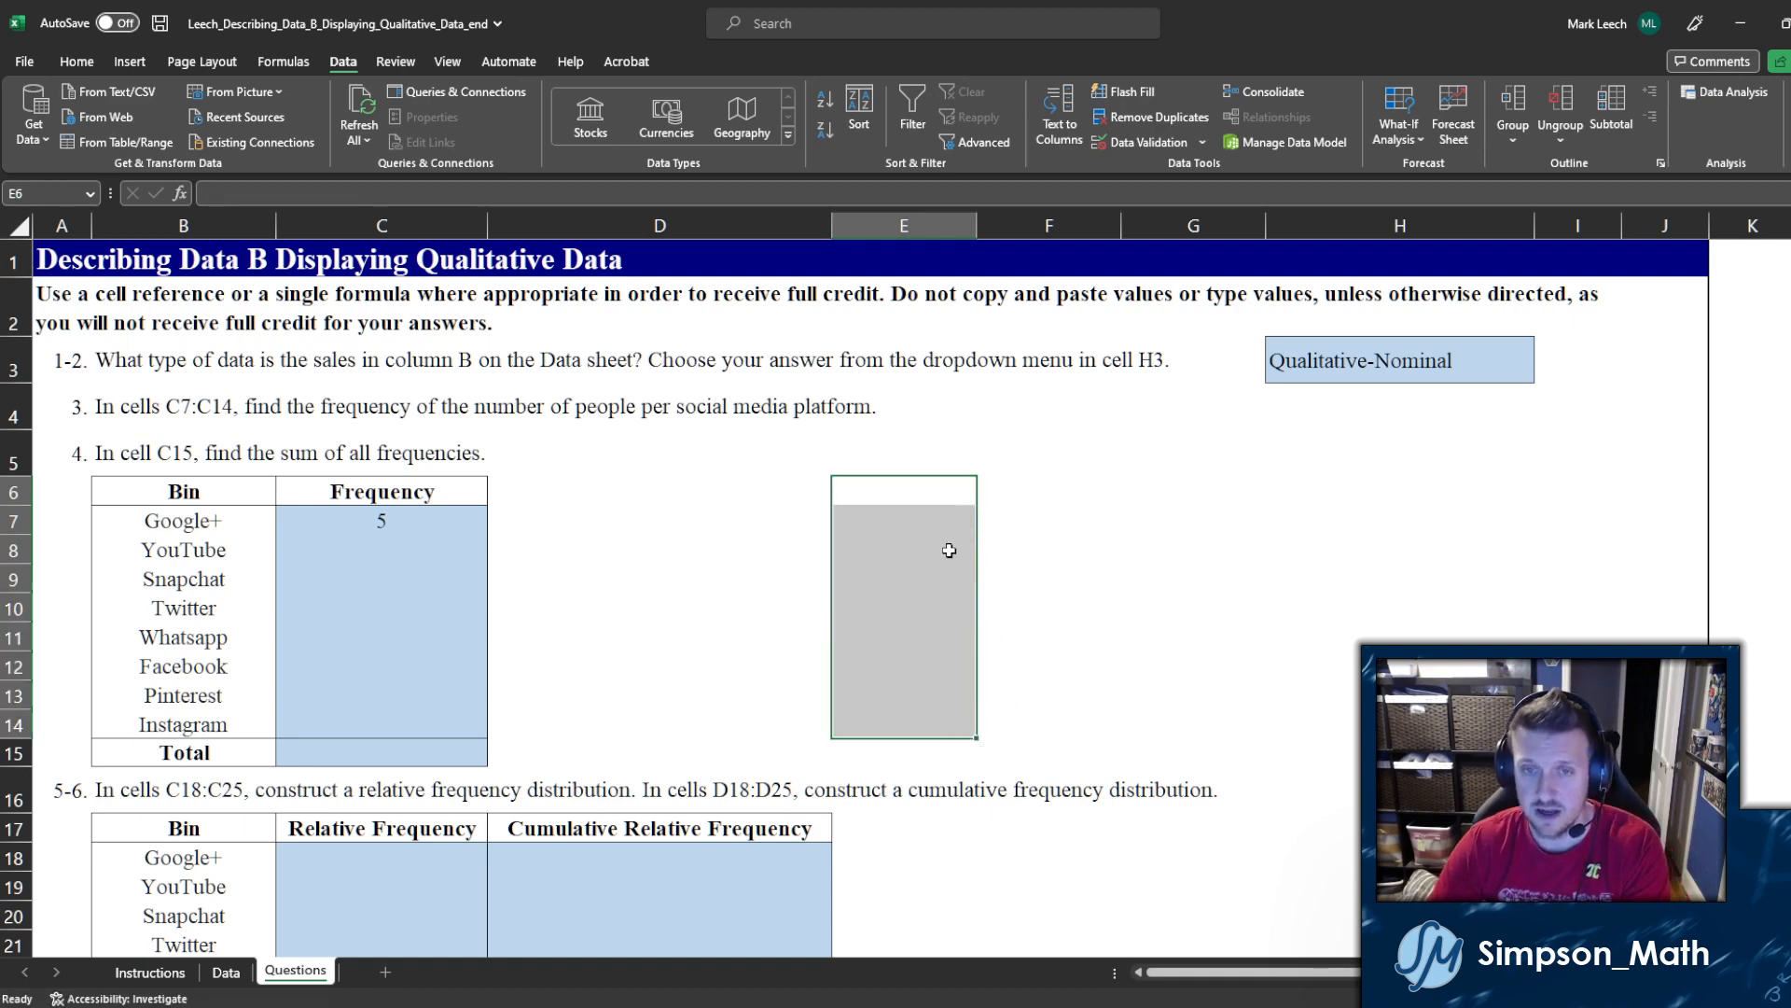
click(907, 485)
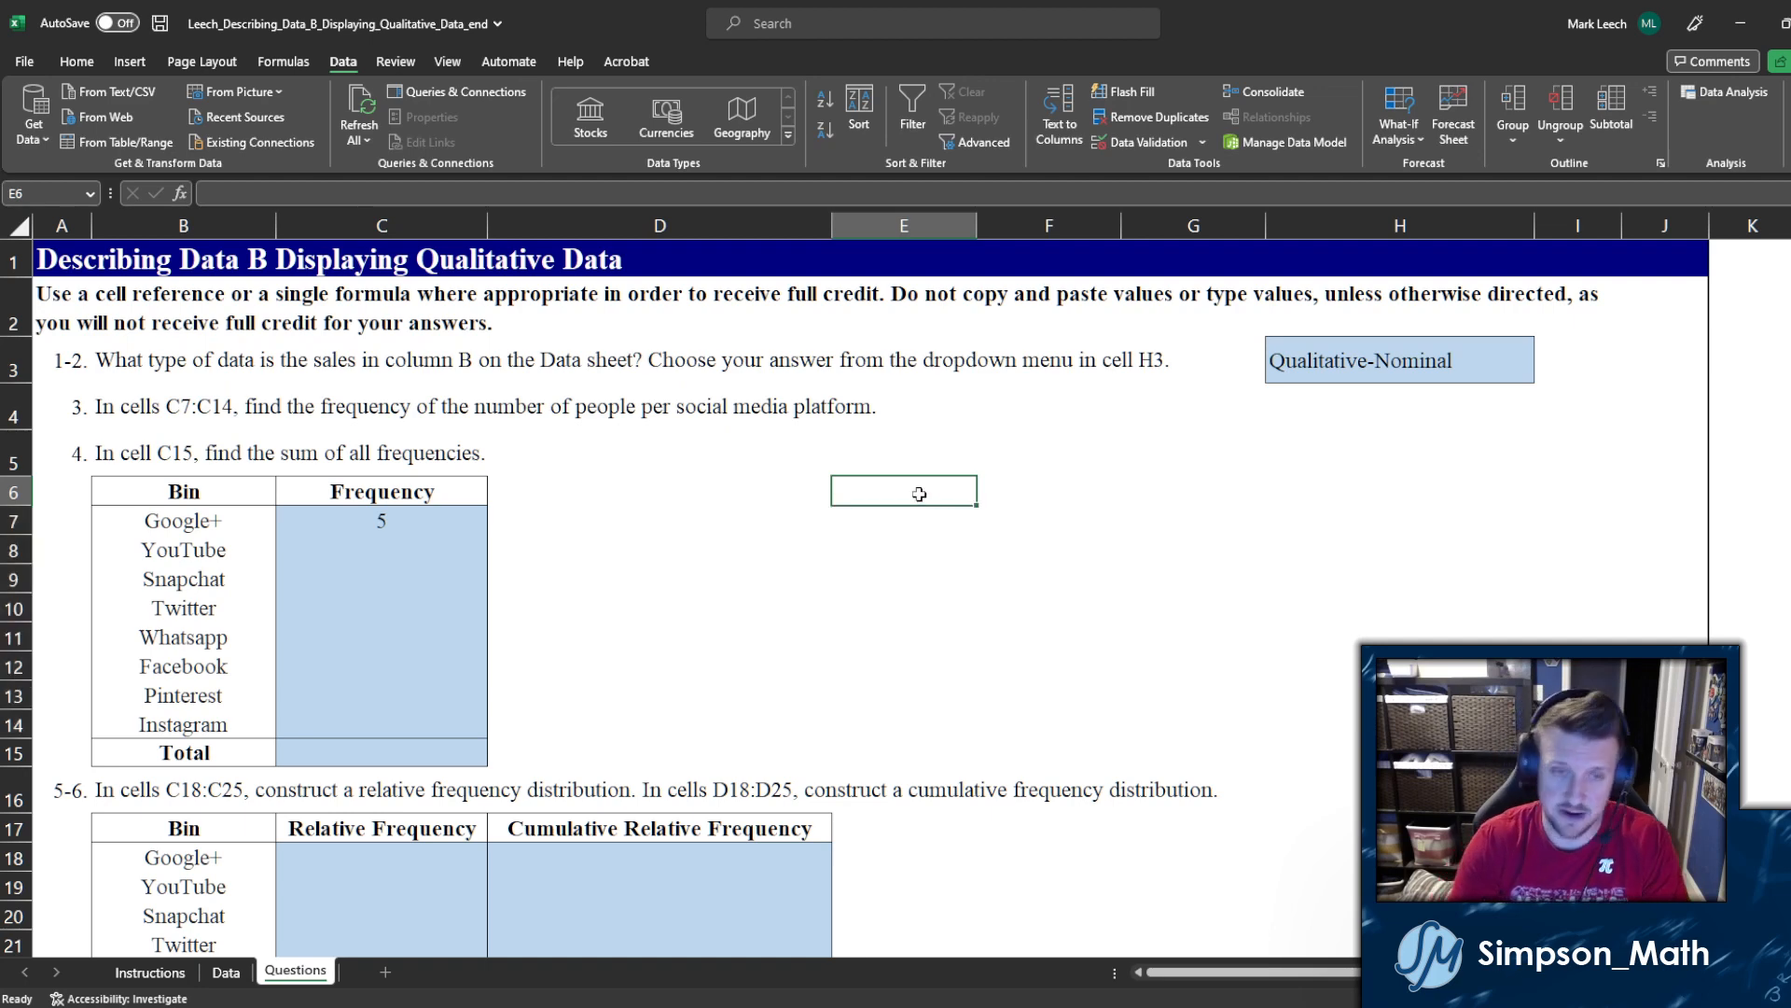
key(ctrl+z)
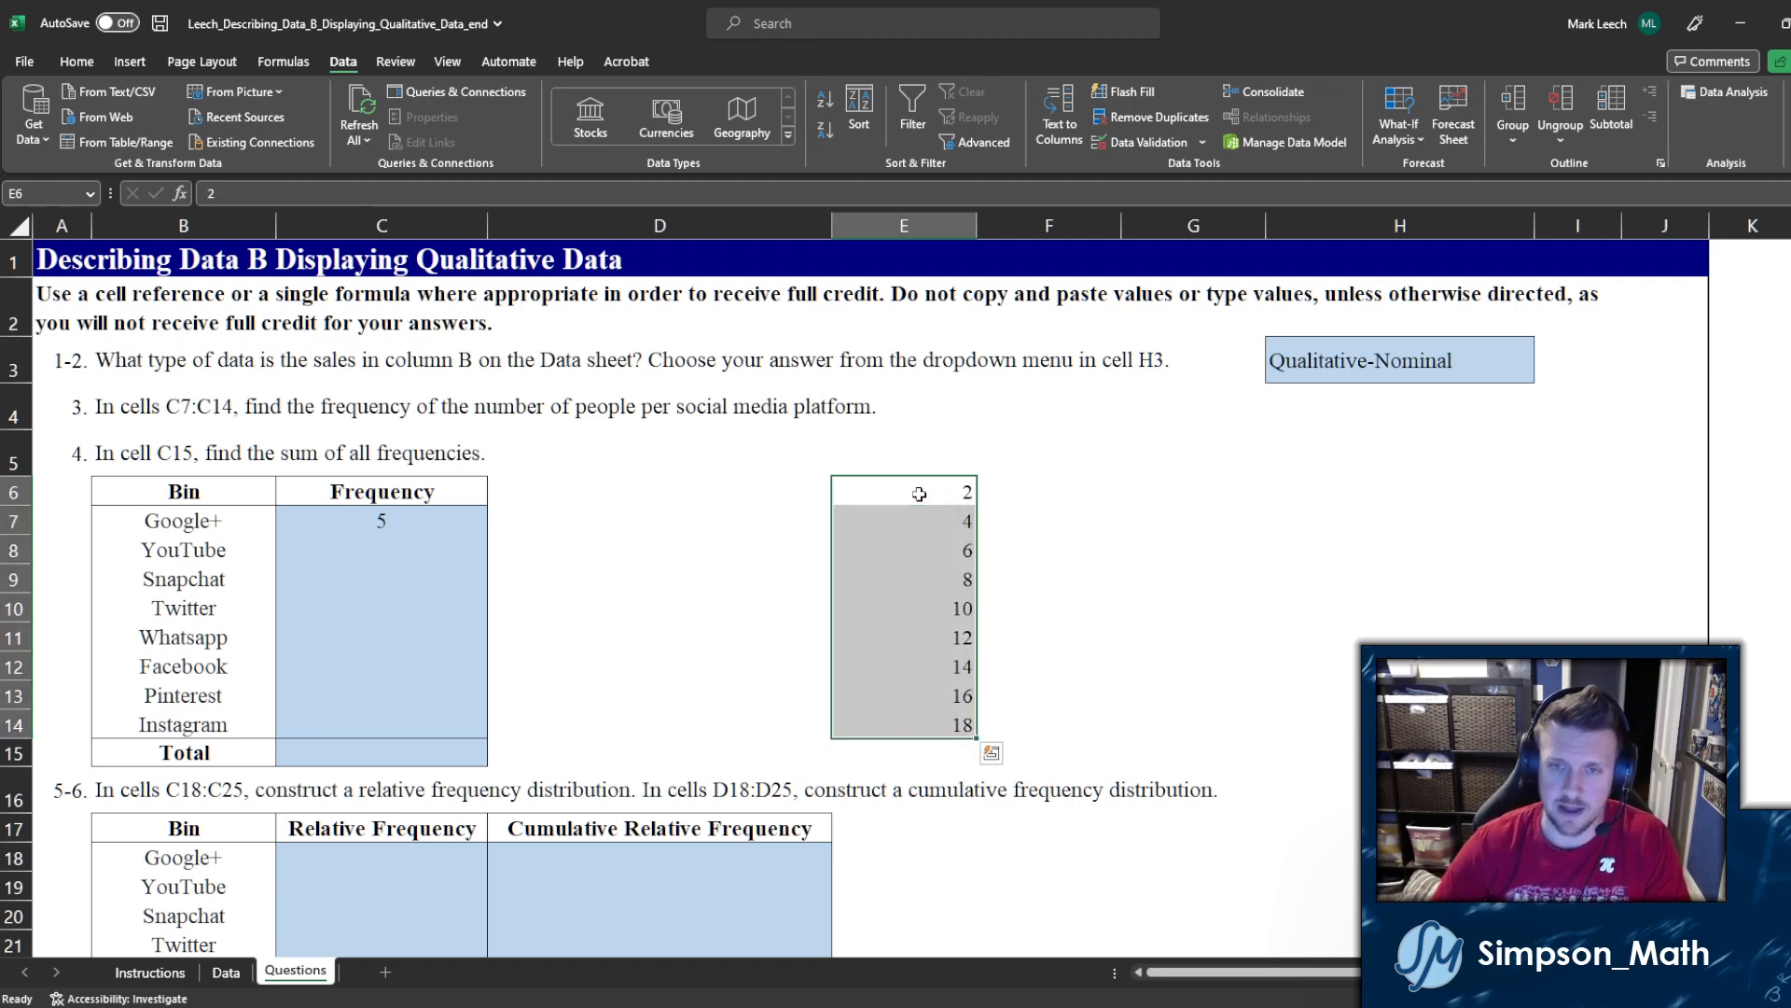
Step: Enter the formula =E6+5 in cell F6, confirm it and reselect the cell
click(1001, 497)
text(=)
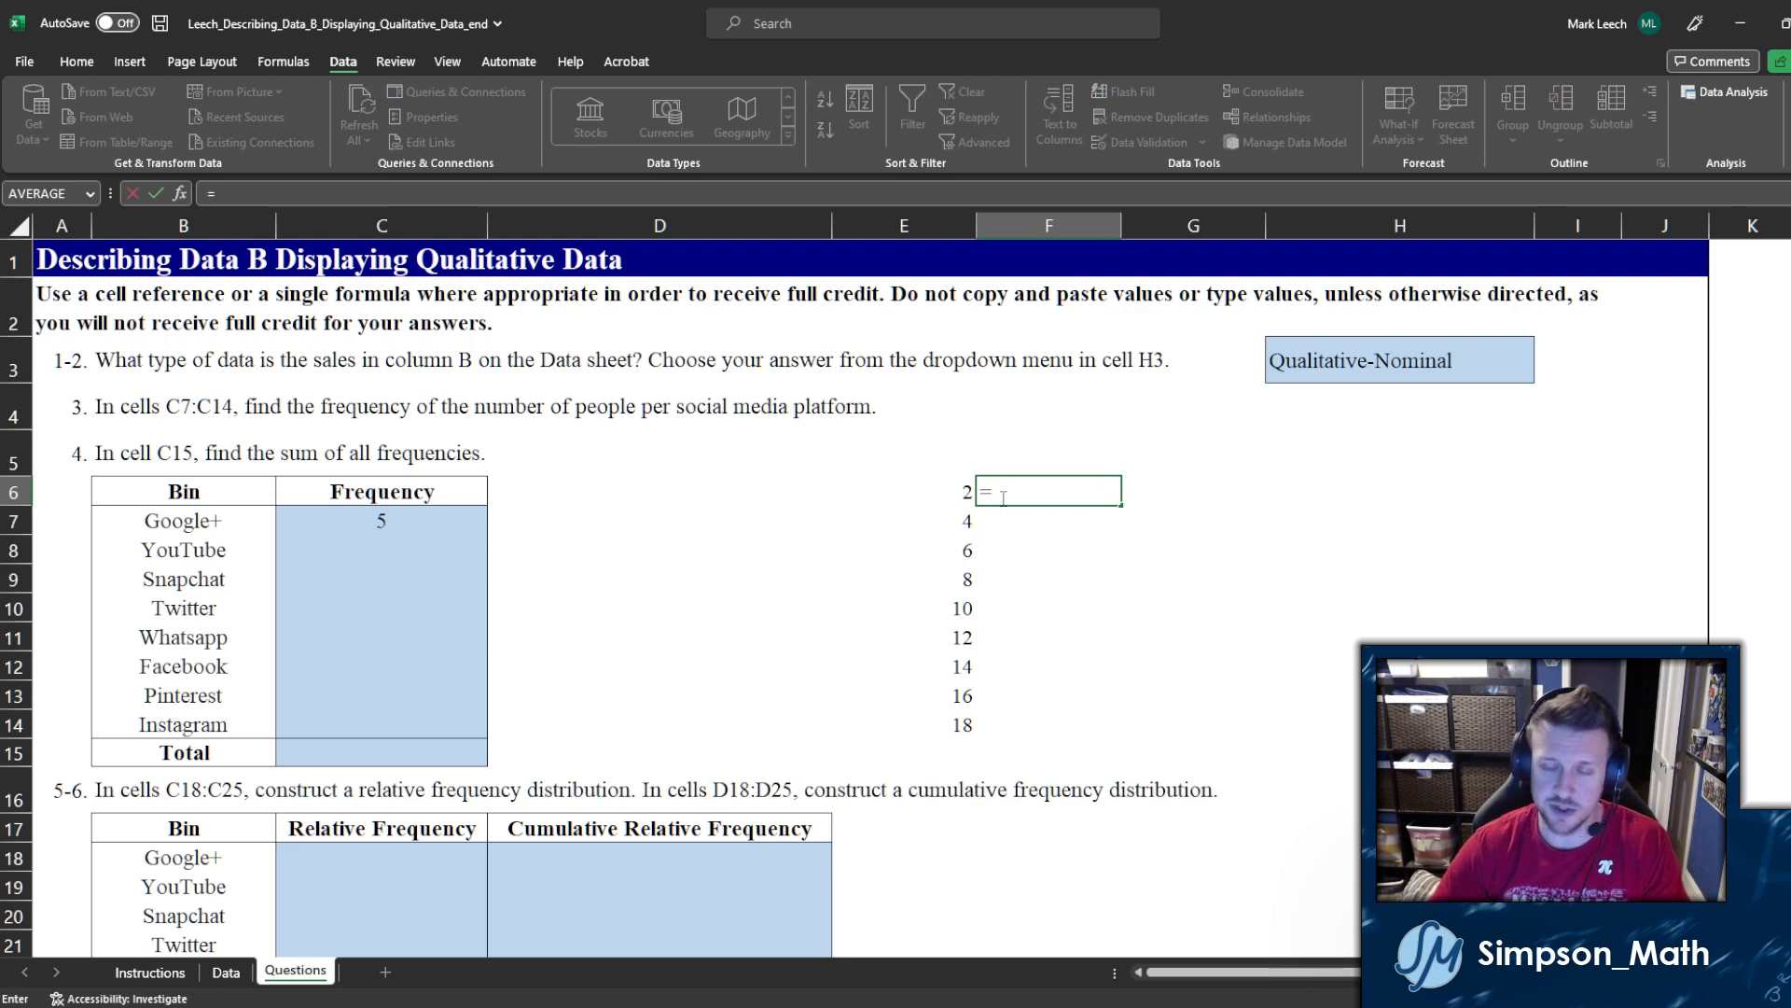
click(928, 497)
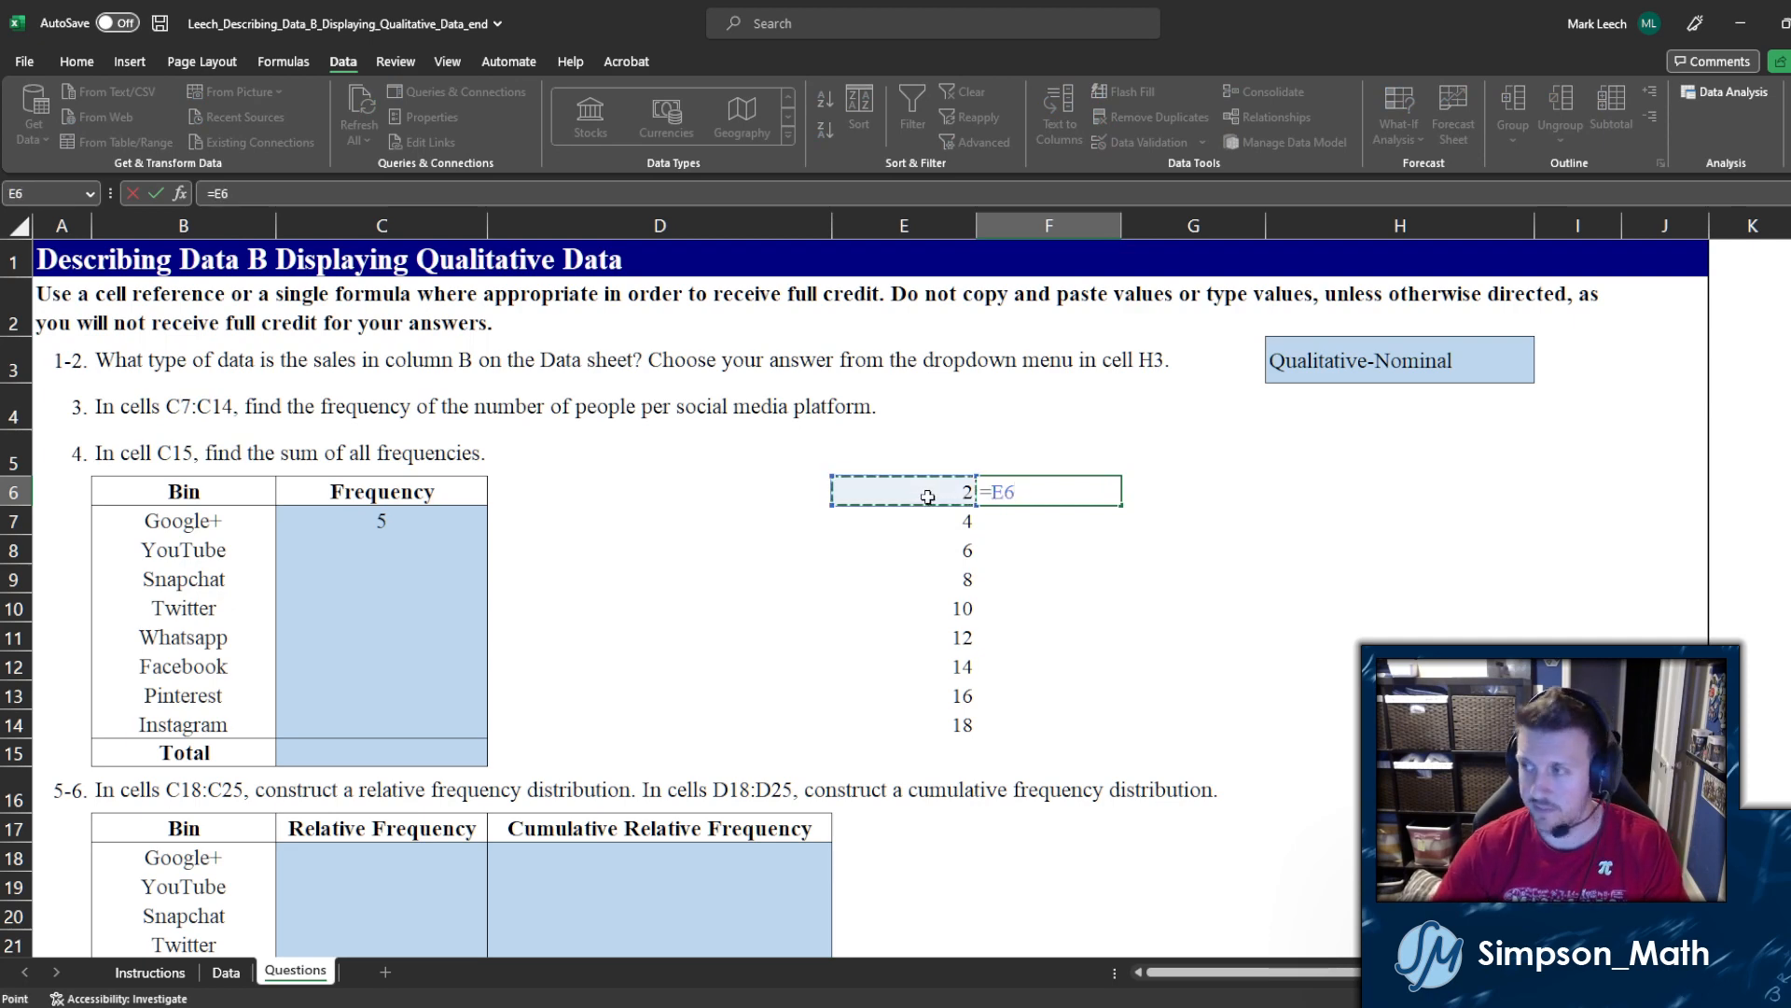
text(+5)
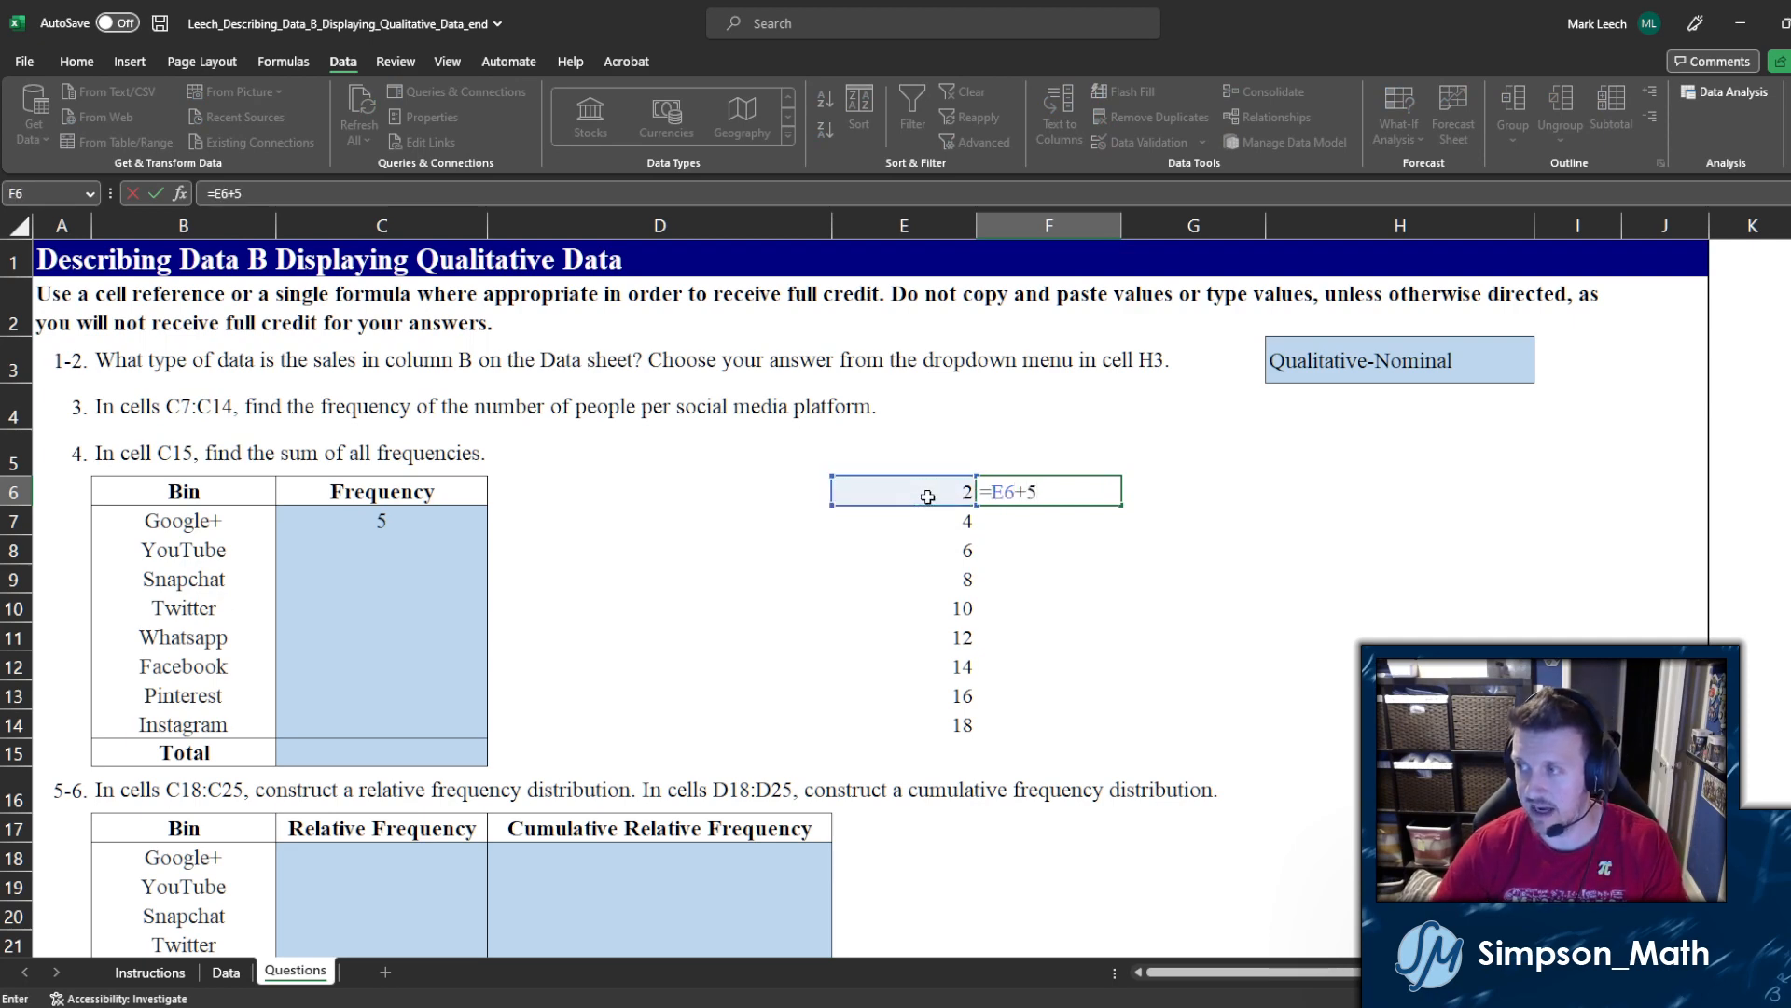
key(Return)
click(1059, 495)
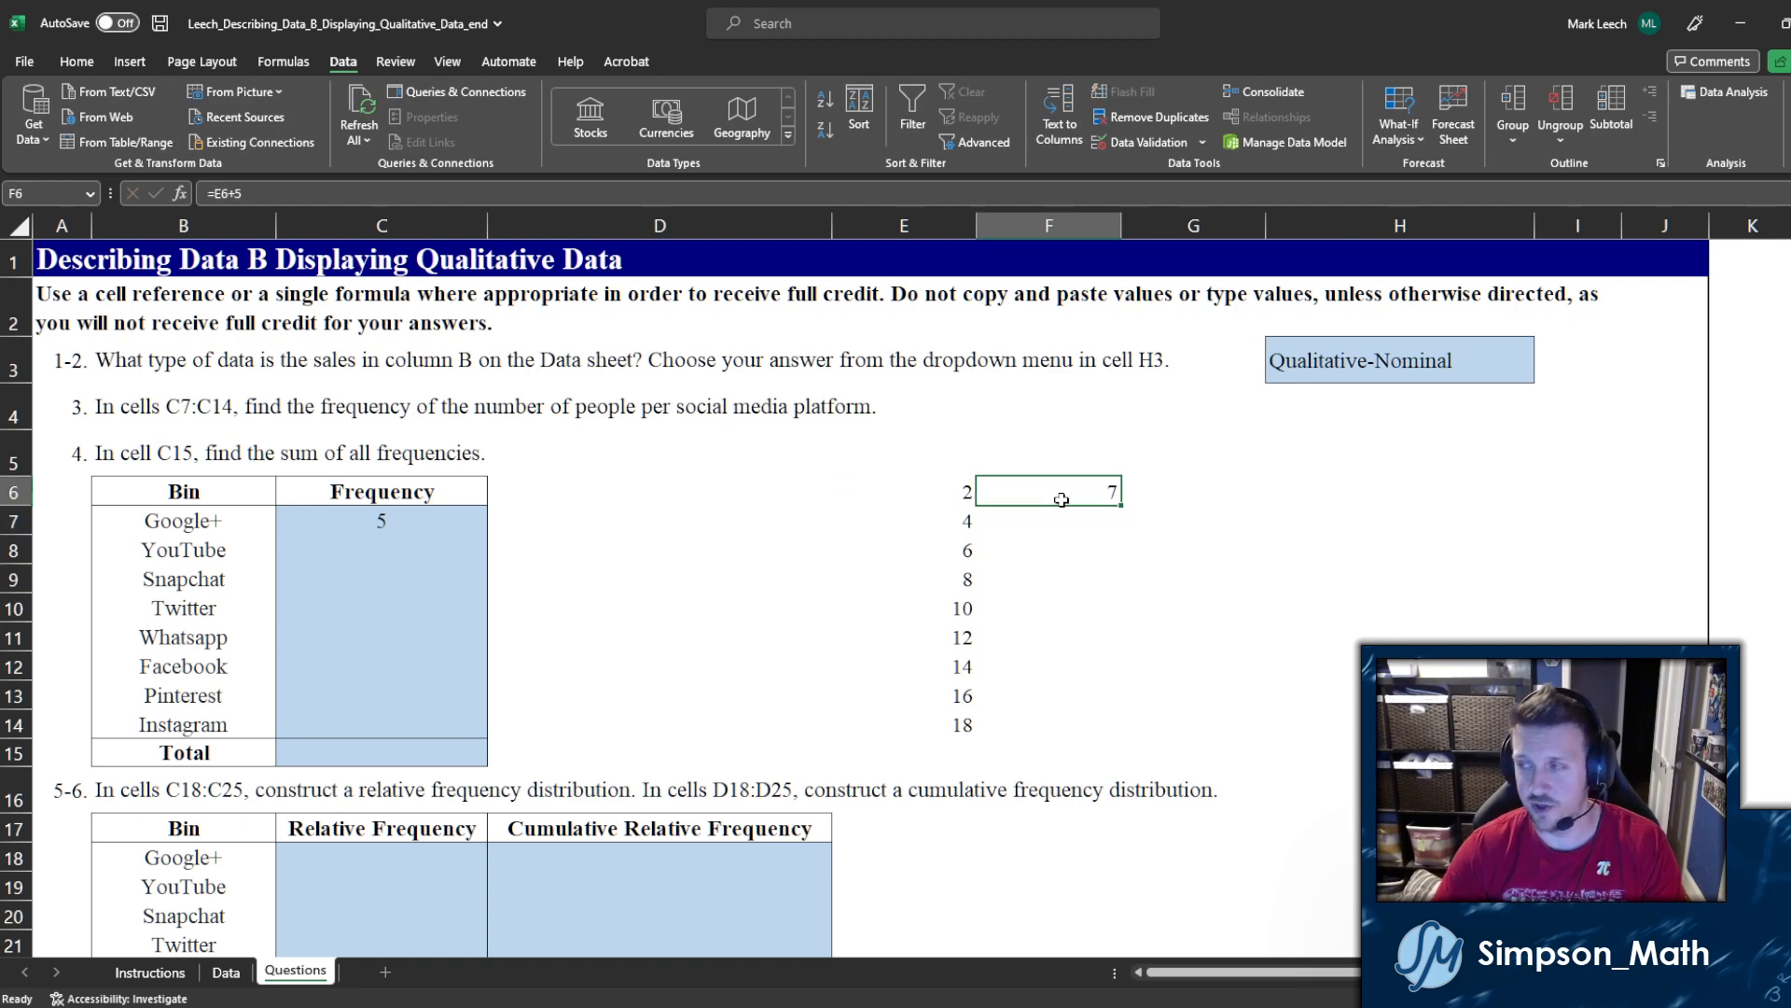
Step: Copy the F6 formula down through F14 so each row adds 5 to its value in column E
click(940, 497)
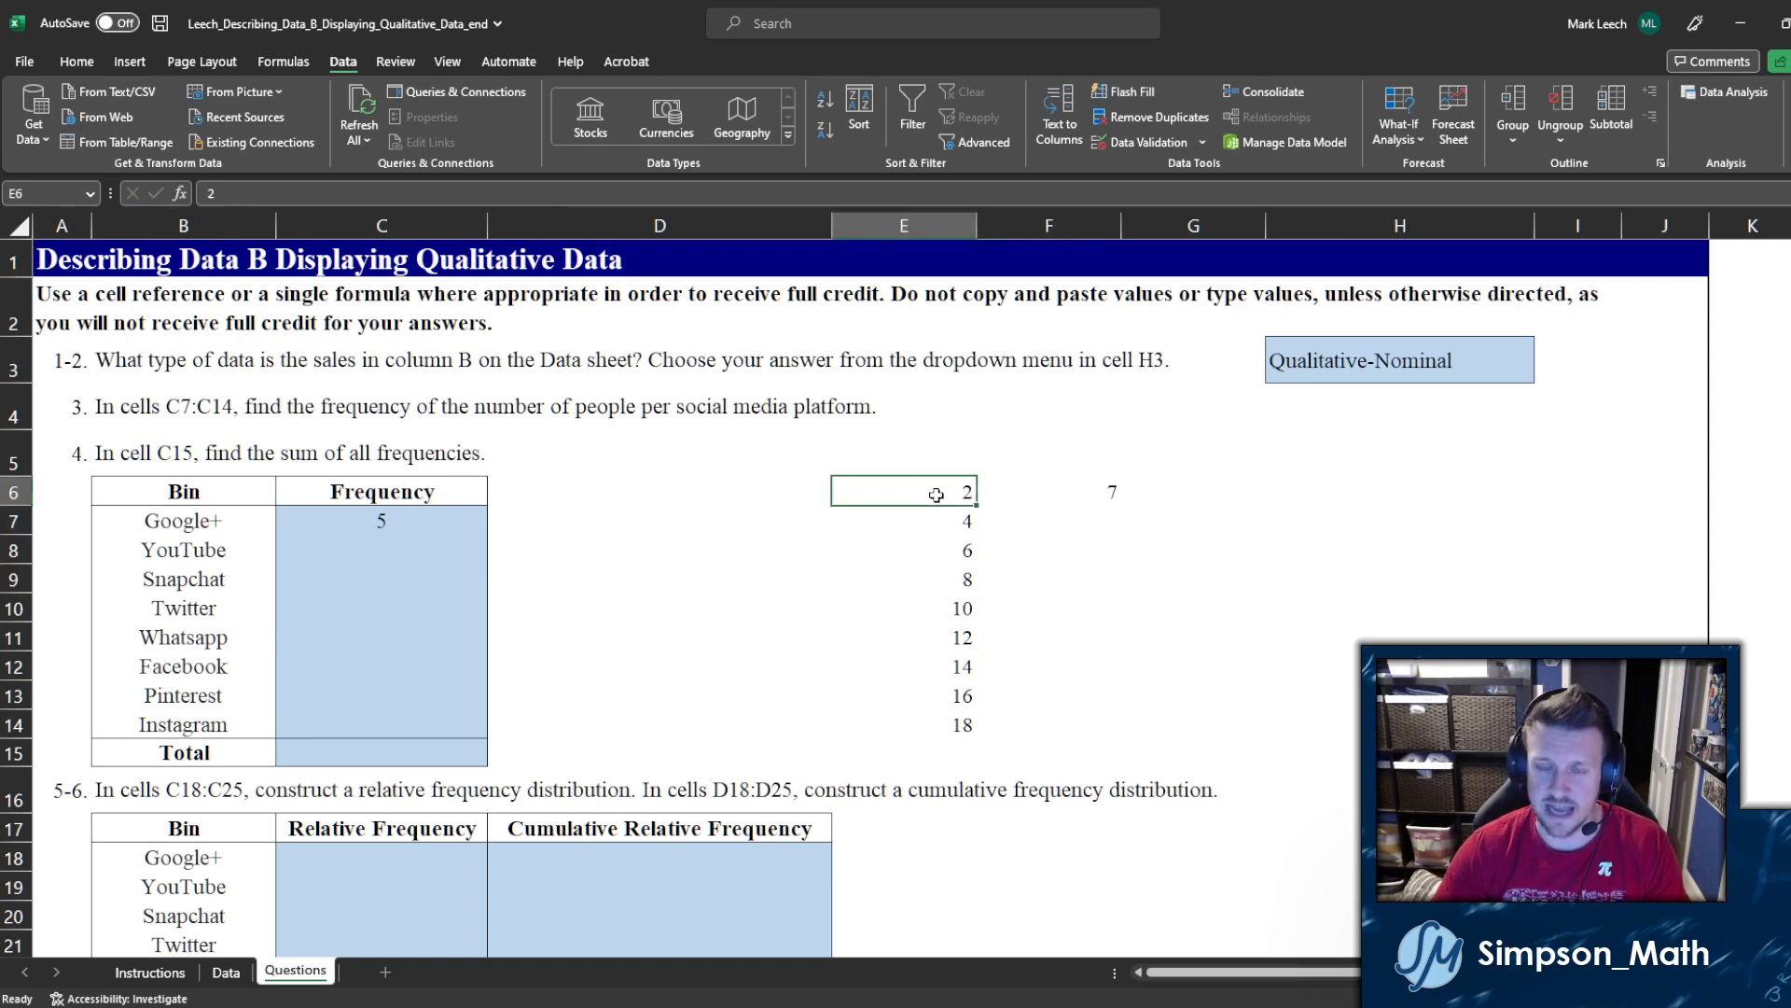
click(1110, 504)
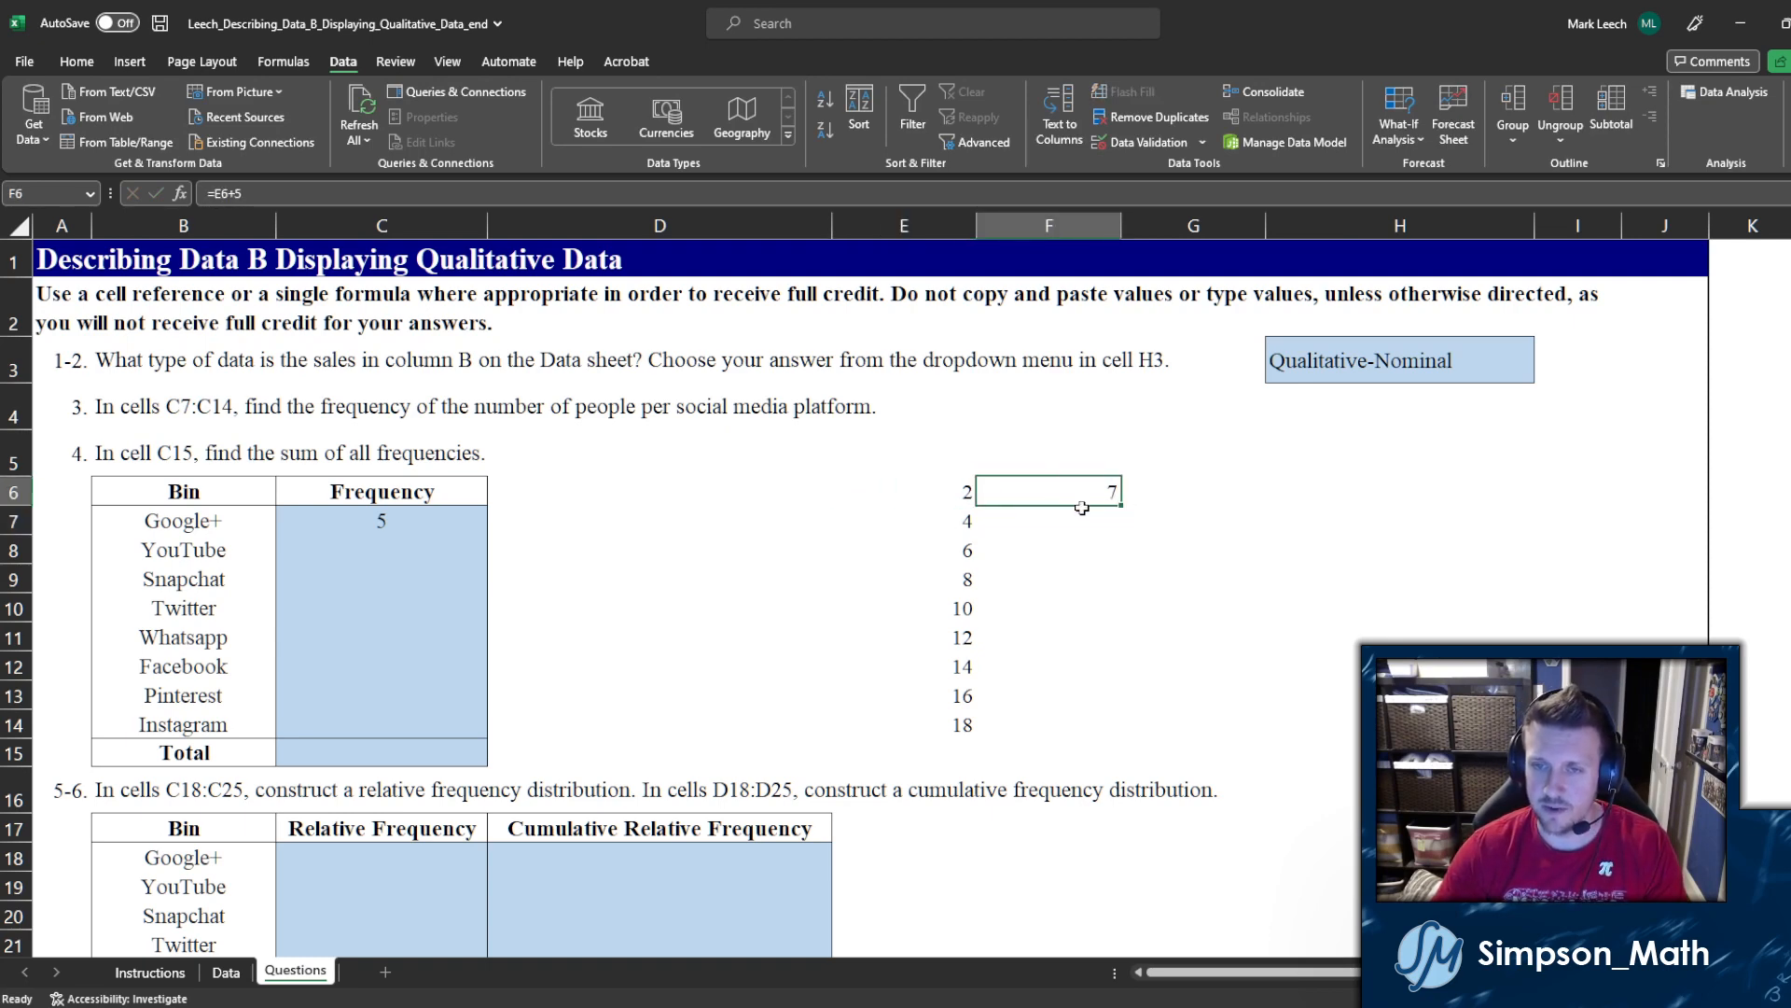
click(950, 521)
click(952, 554)
click(951, 579)
click(1055, 500)
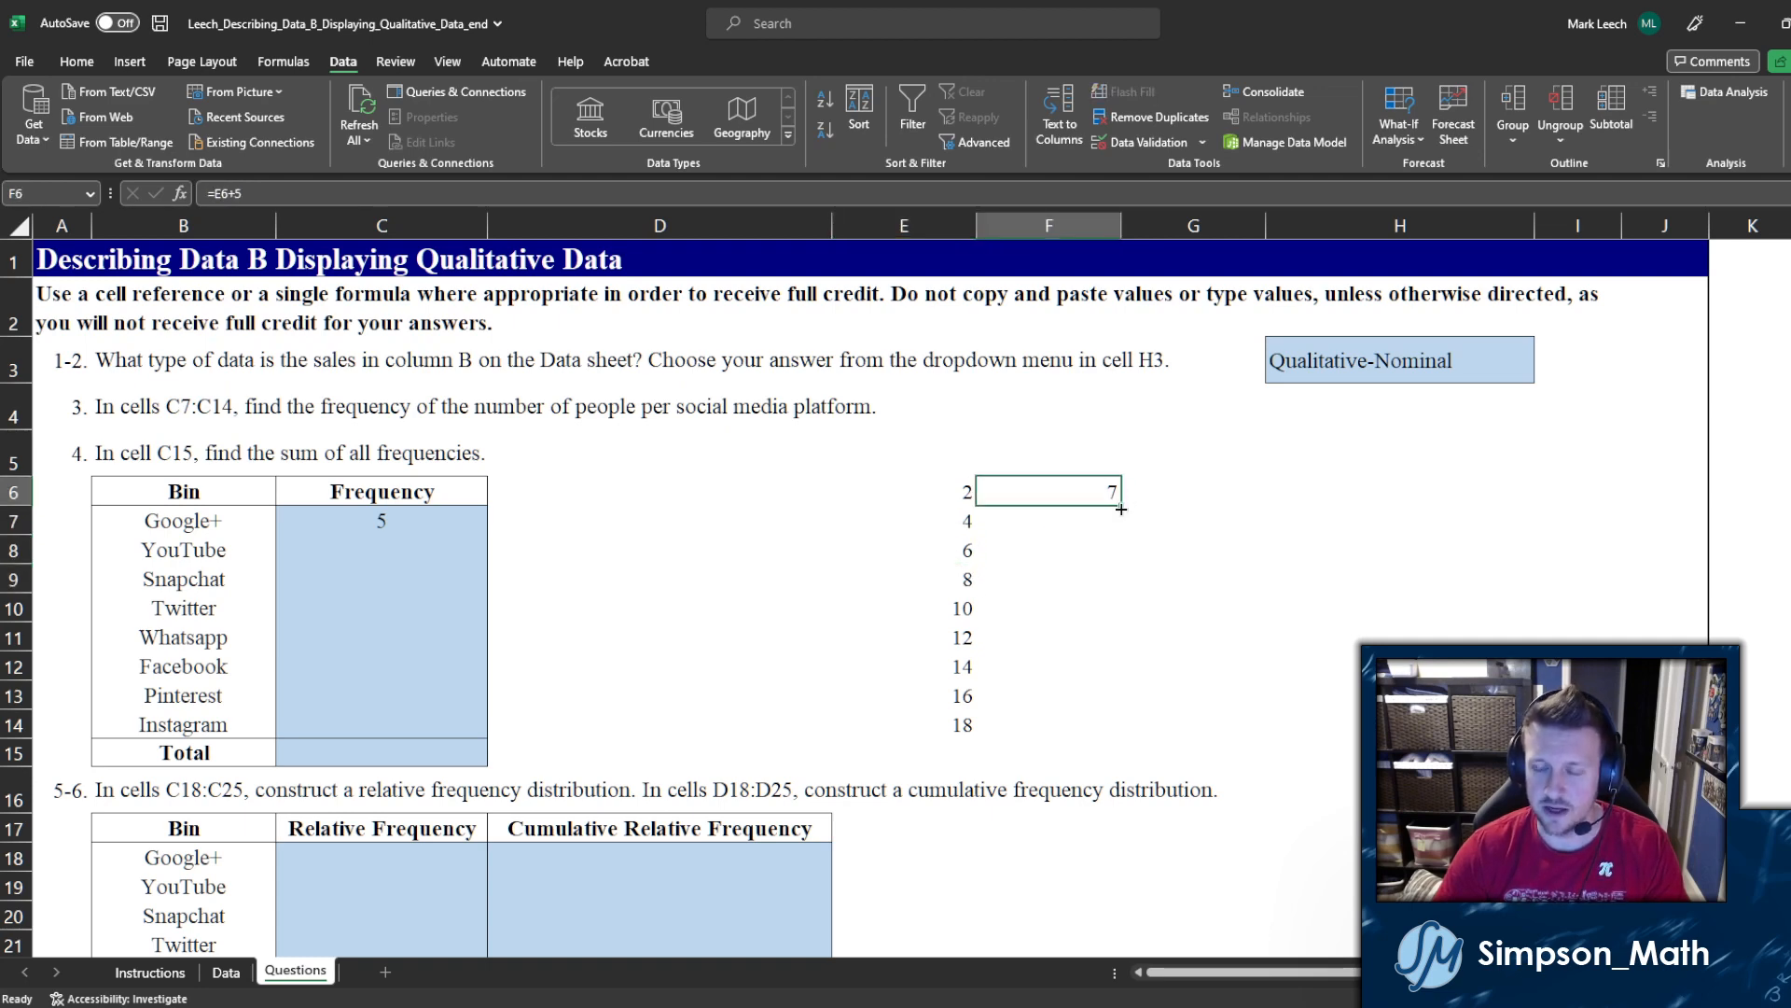
drag(1120, 508, 1113, 735)
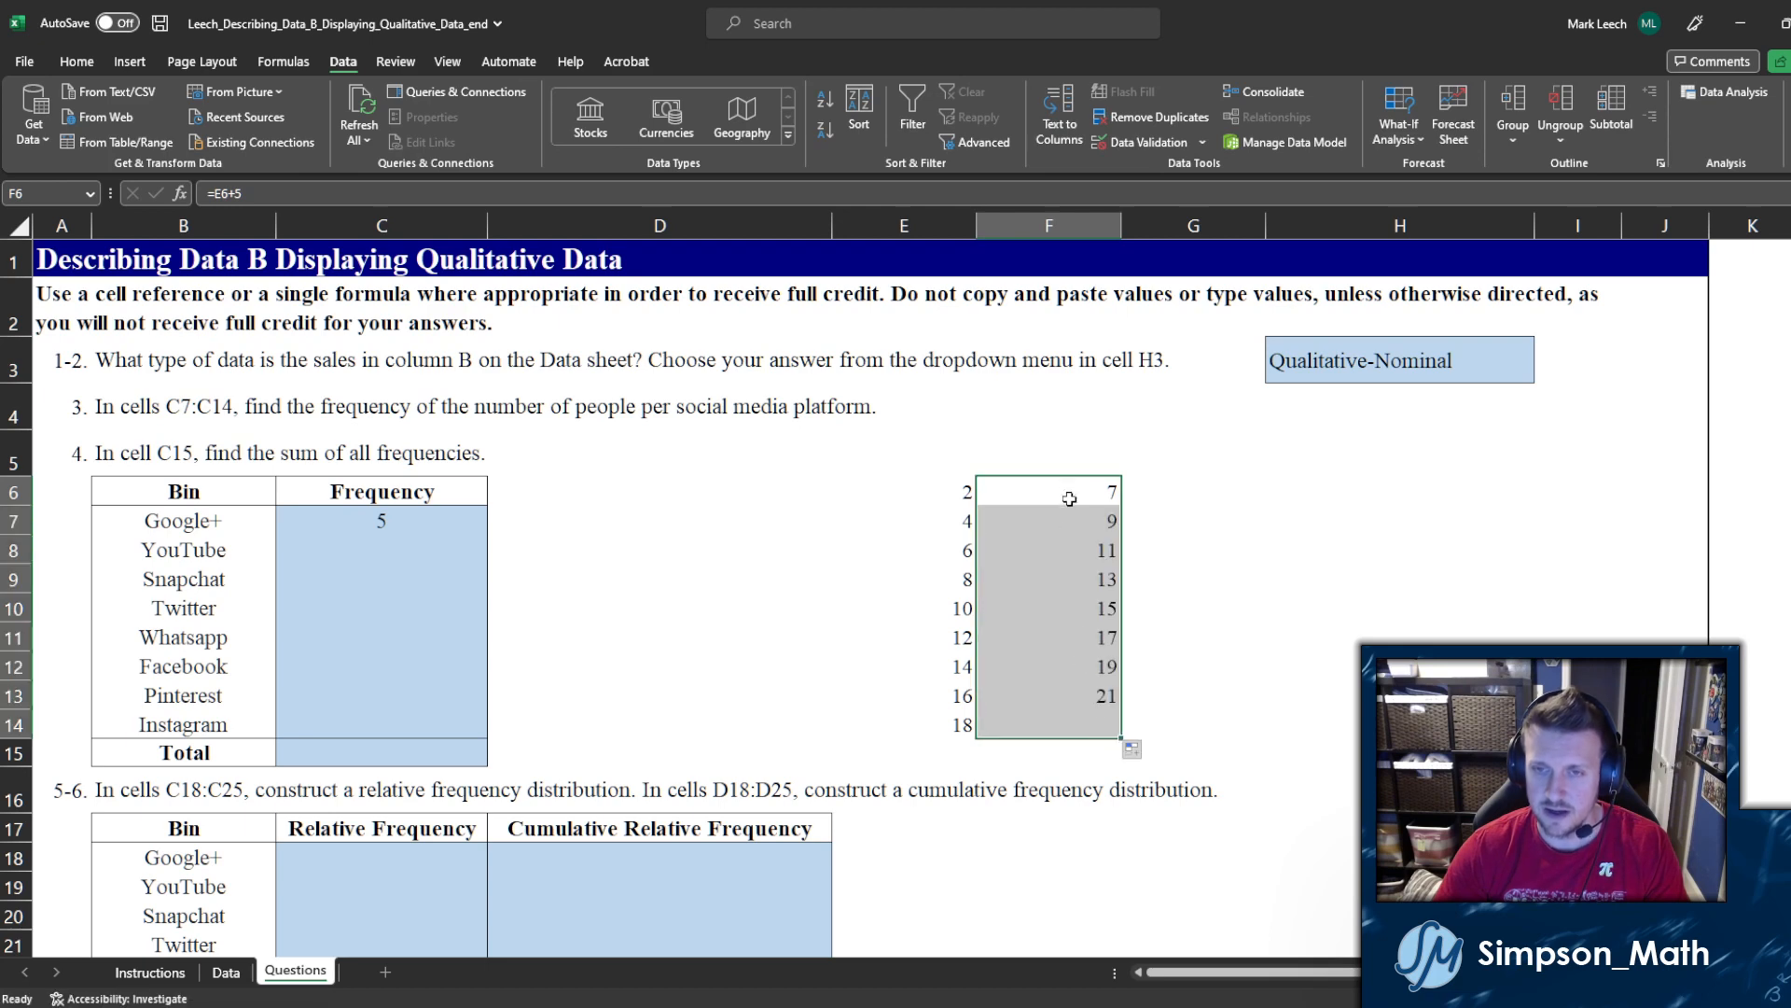
Step: Inspect the formulas in F6 through F10 to compare which column E cell each one references
click(1065, 501)
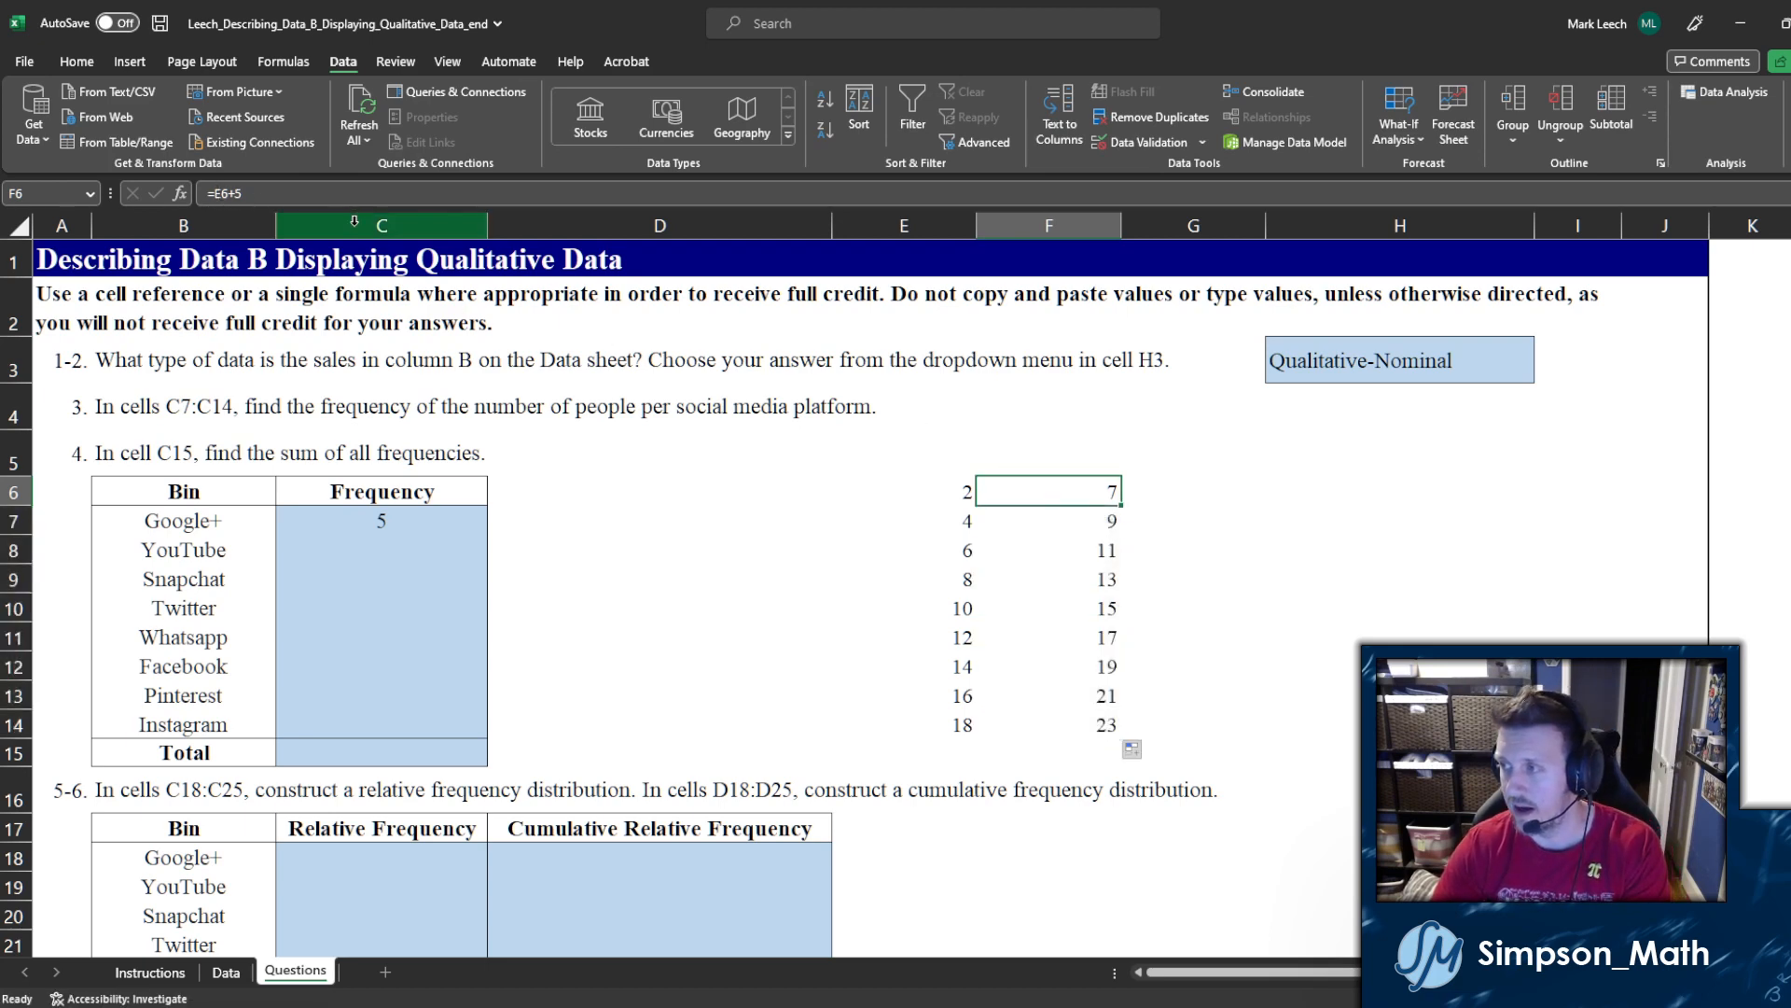
double_click(1029, 518)
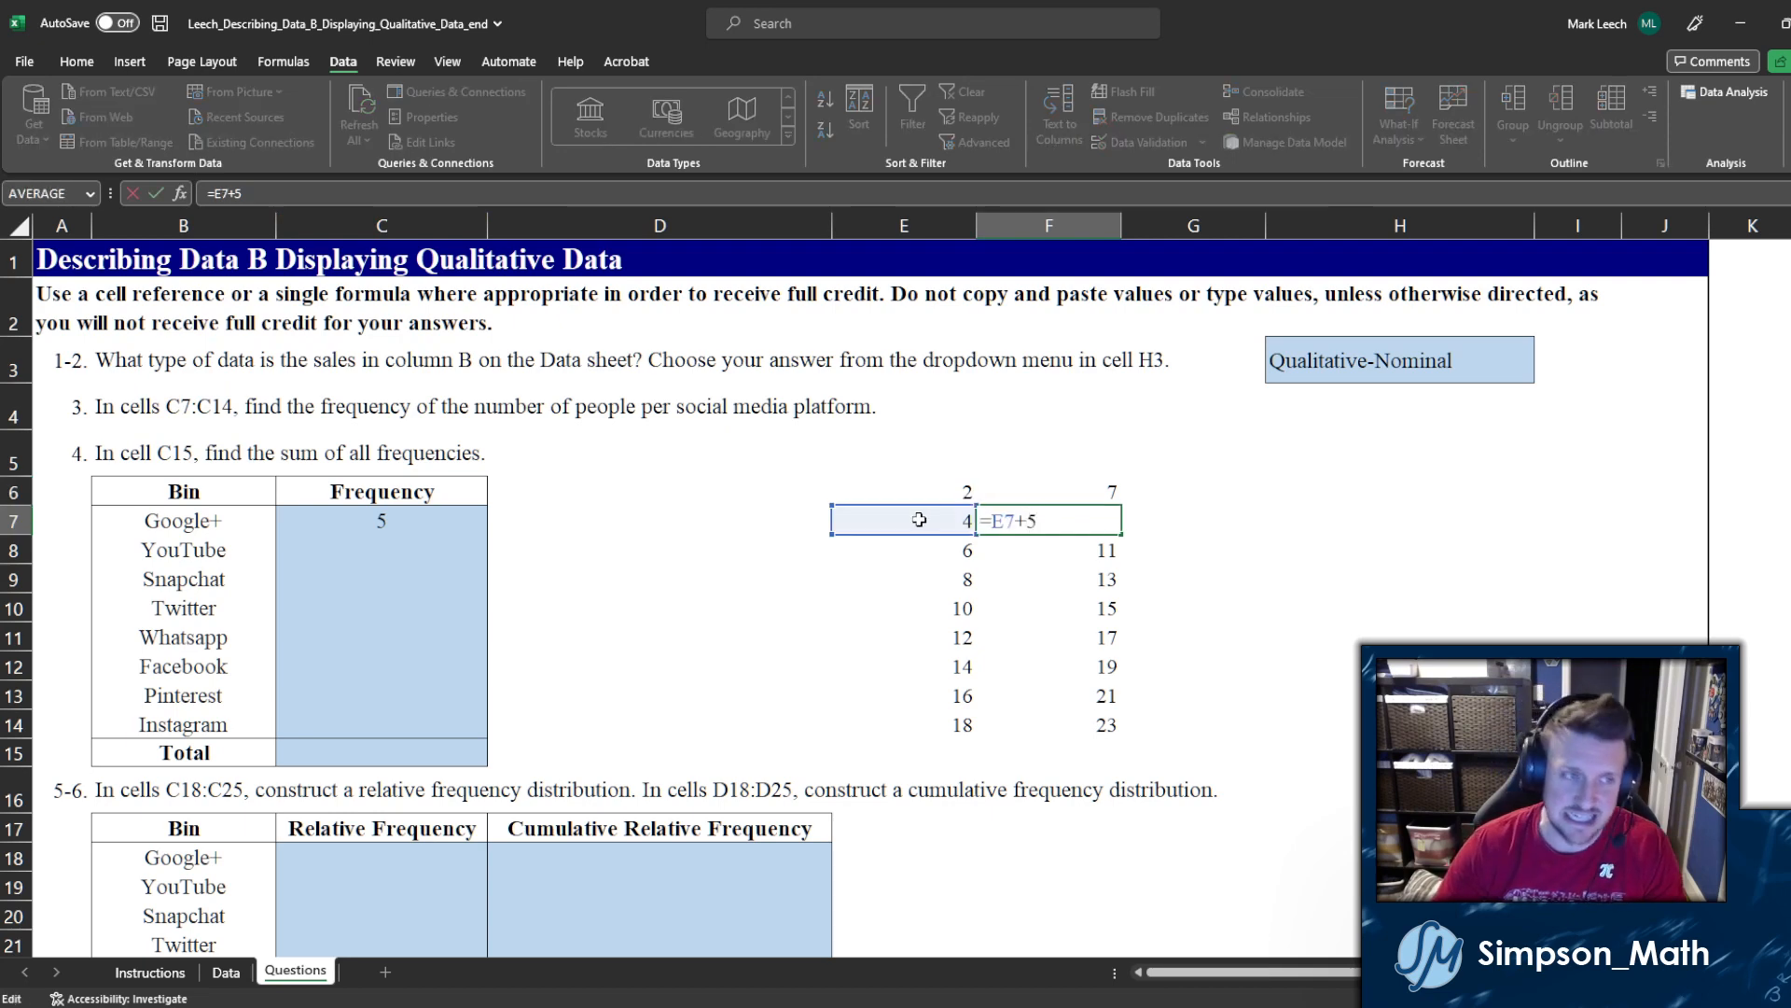
key(Return)
double_click(1038, 549)
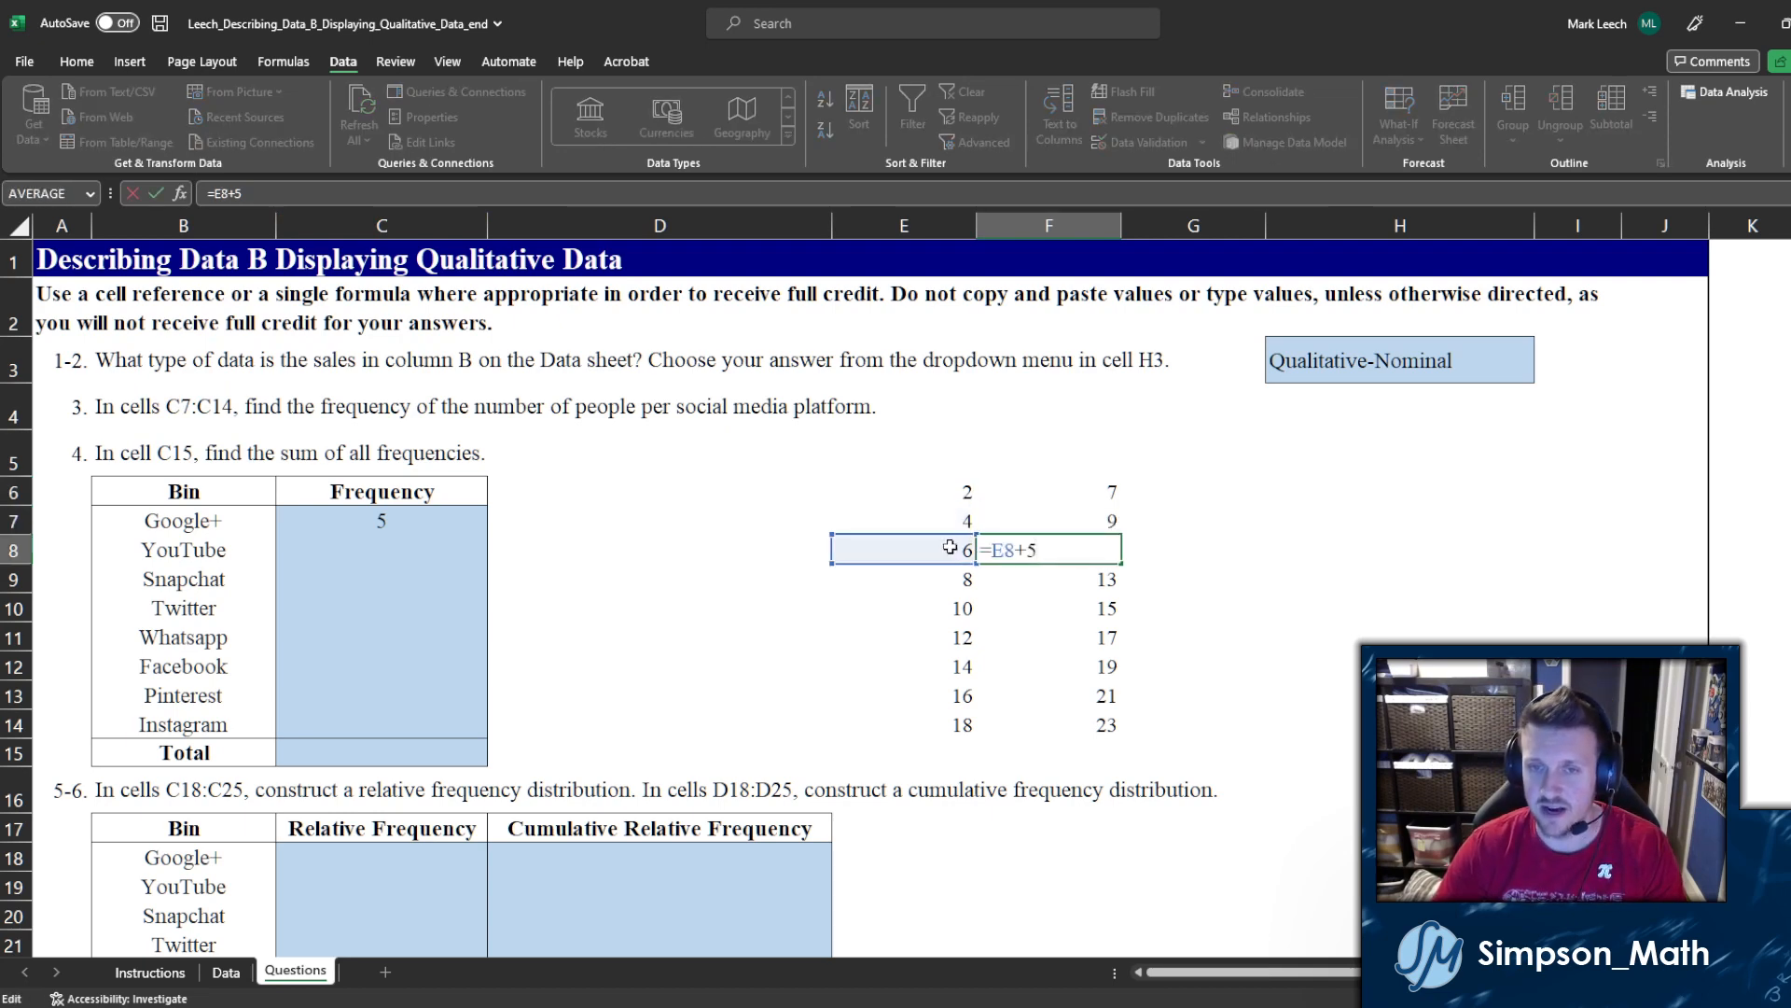
key(Return)
double_click(1031, 579)
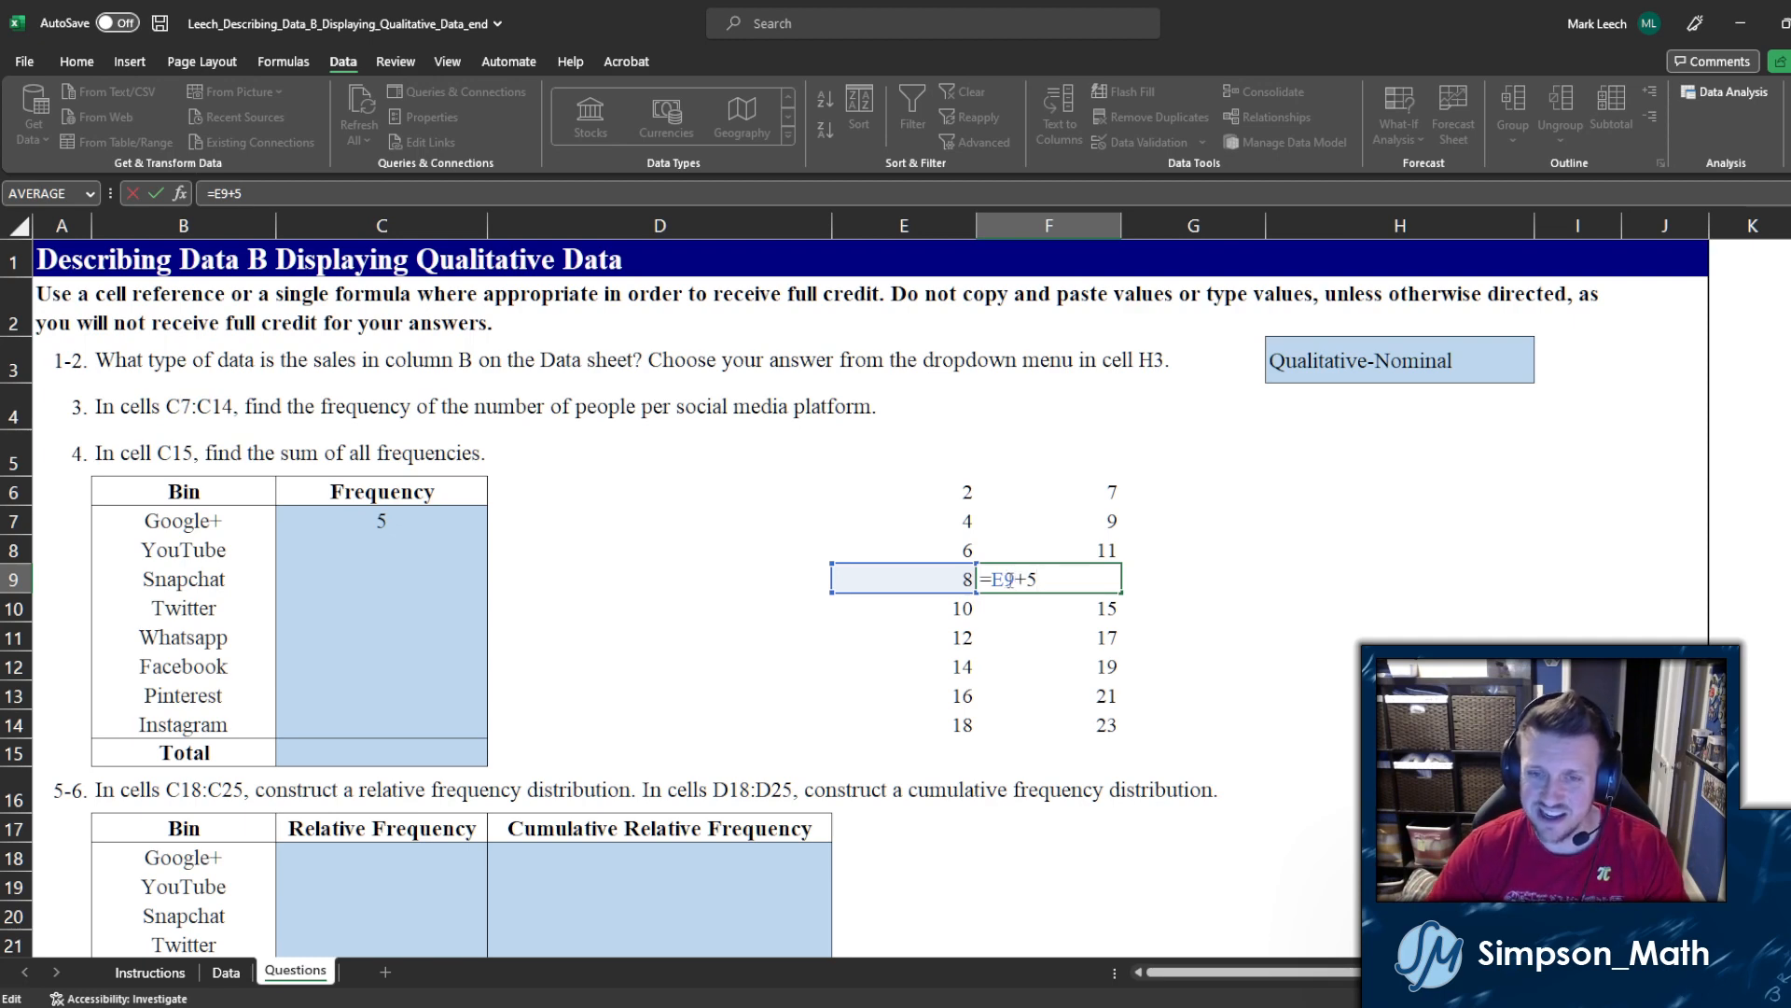
key(Return)
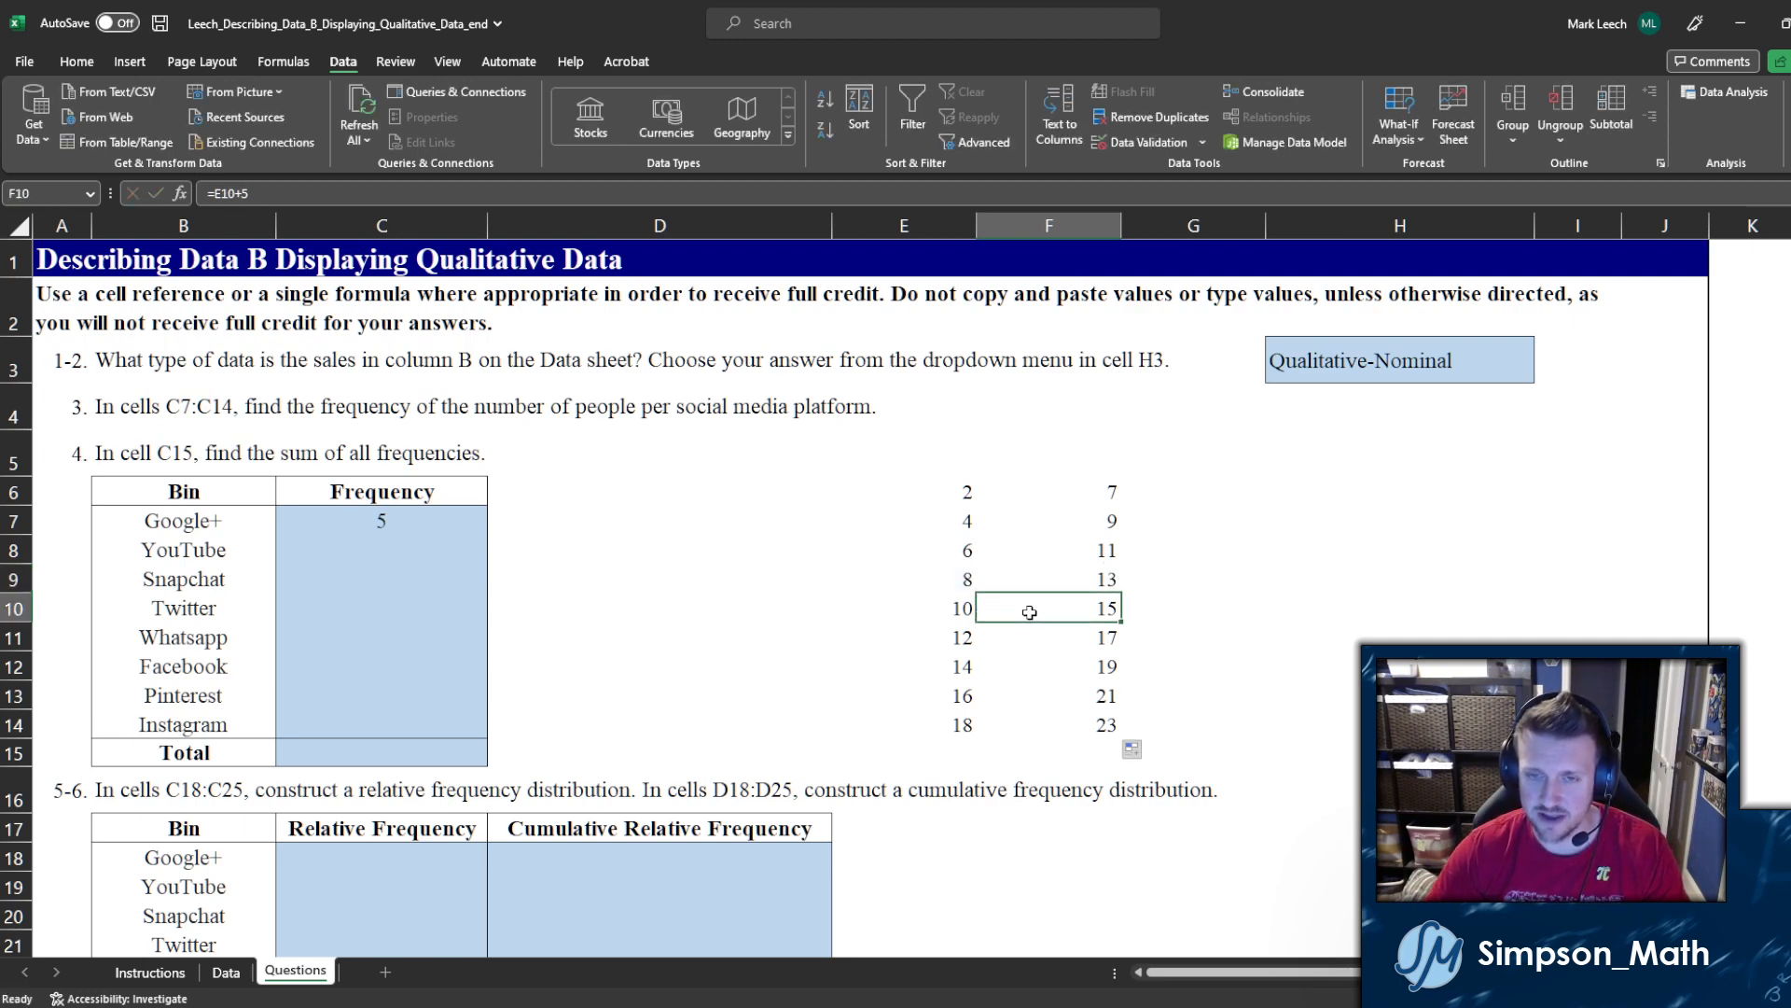
double_click(1032, 615)
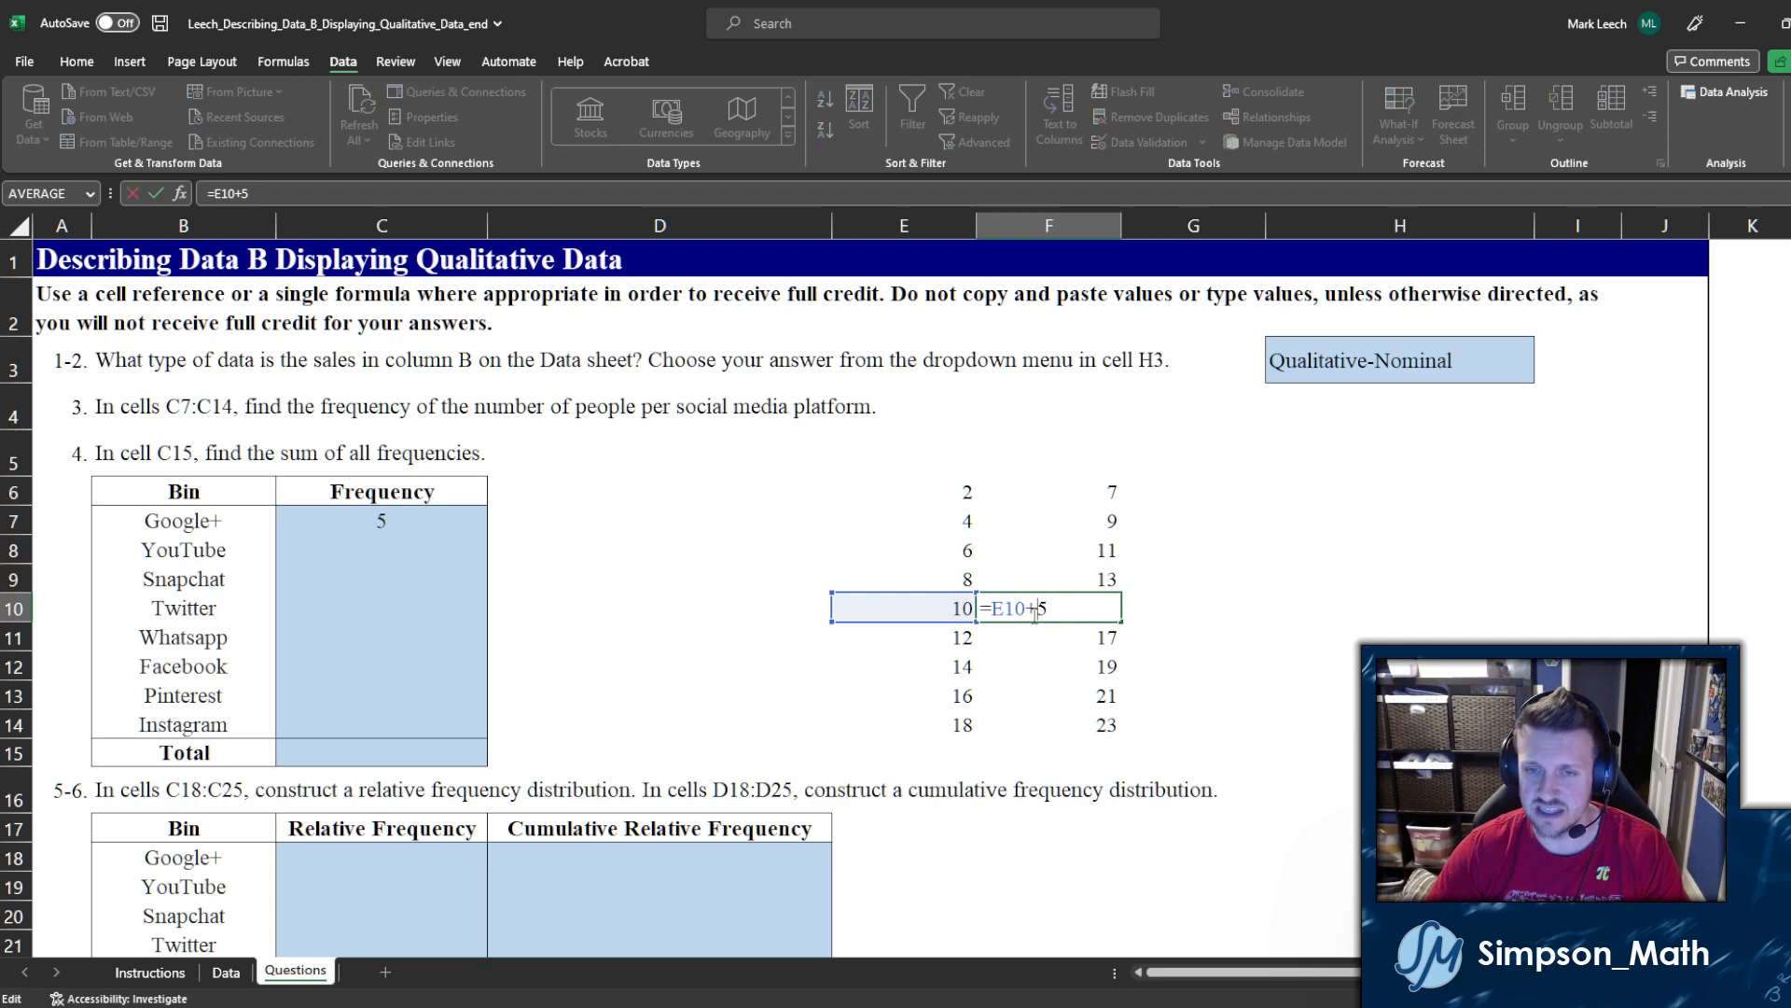
key(Escape)
Step: Copy the F6 formula across row 6 through H6
click(1064, 495)
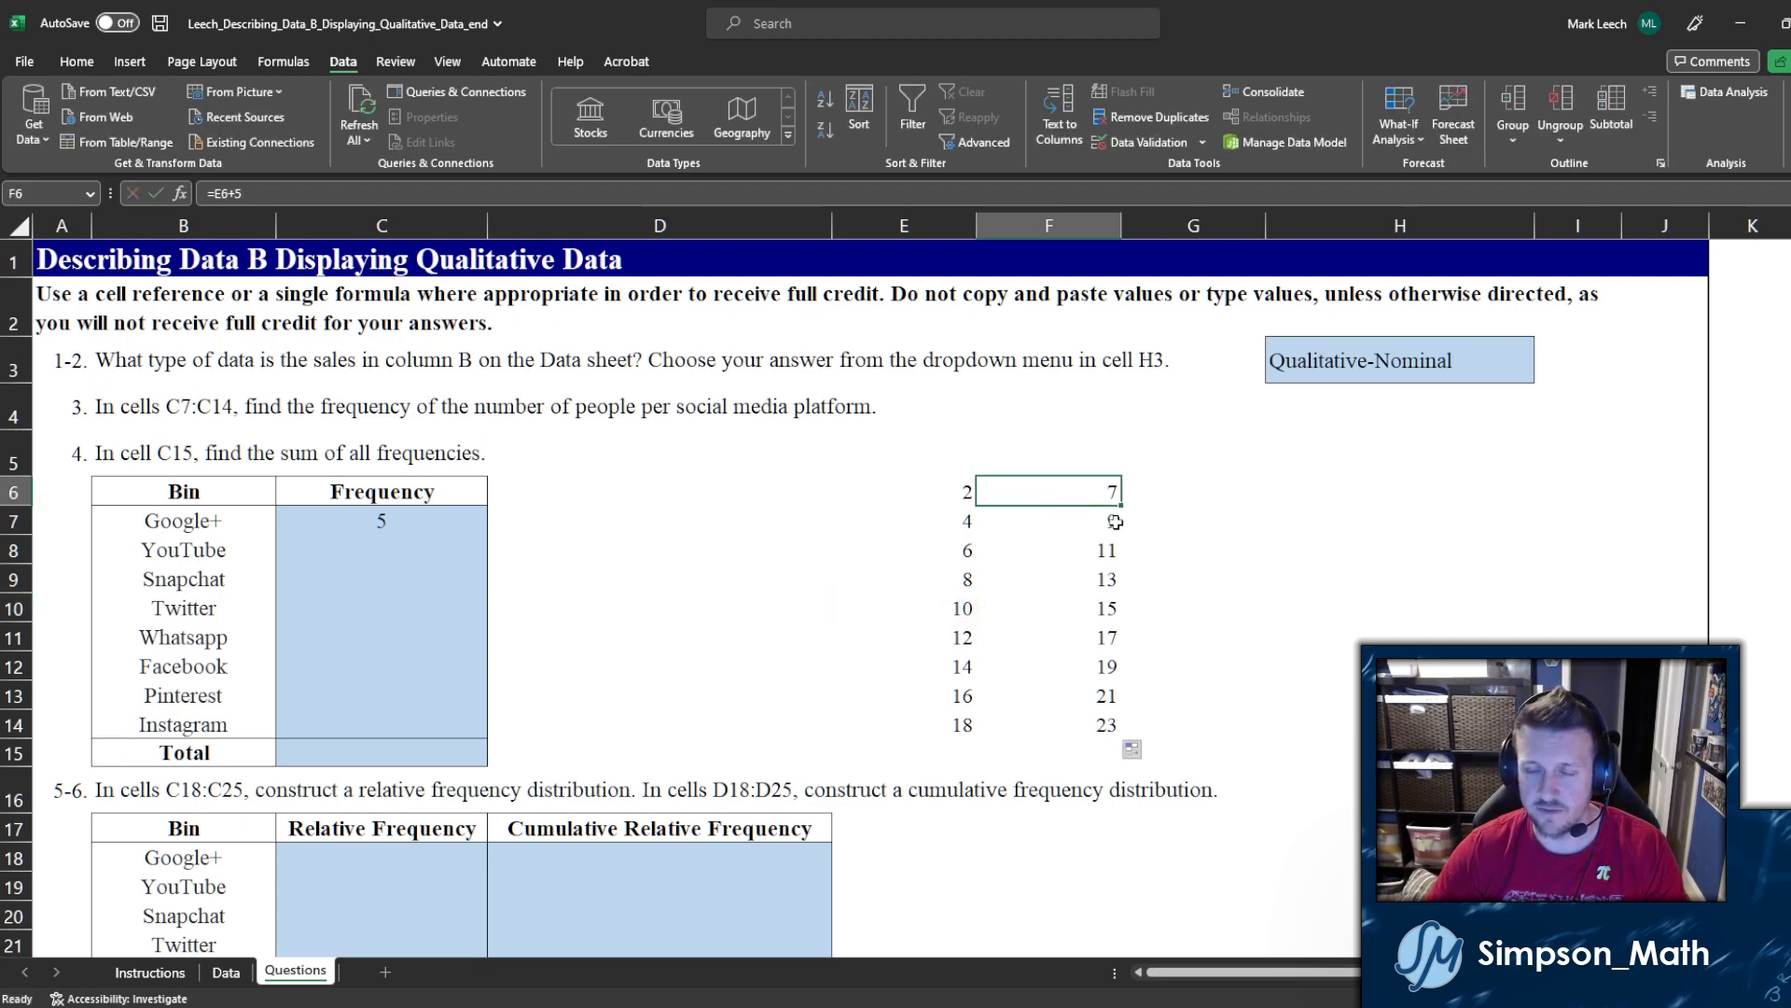
drag(1121, 506, 1483, 496)
click(1247, 525)
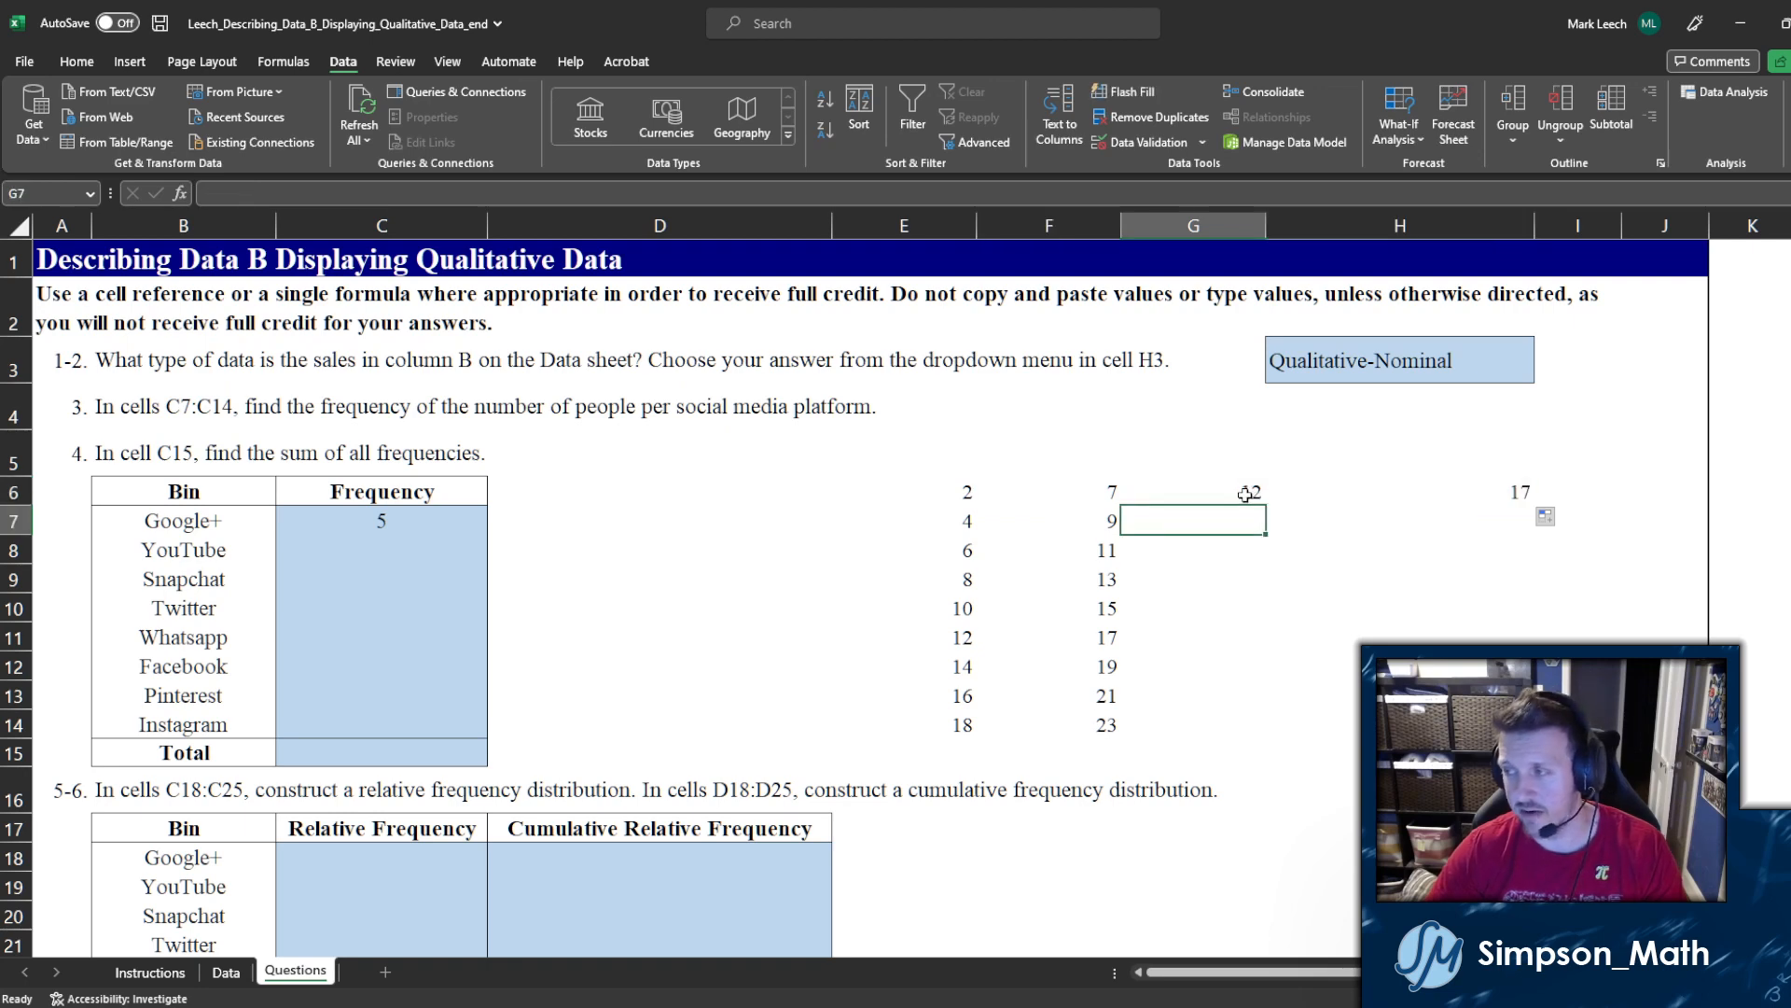
Step: Inspect the formulas in G6 and H6 to see which column each copy references
double_click(1239, 492)
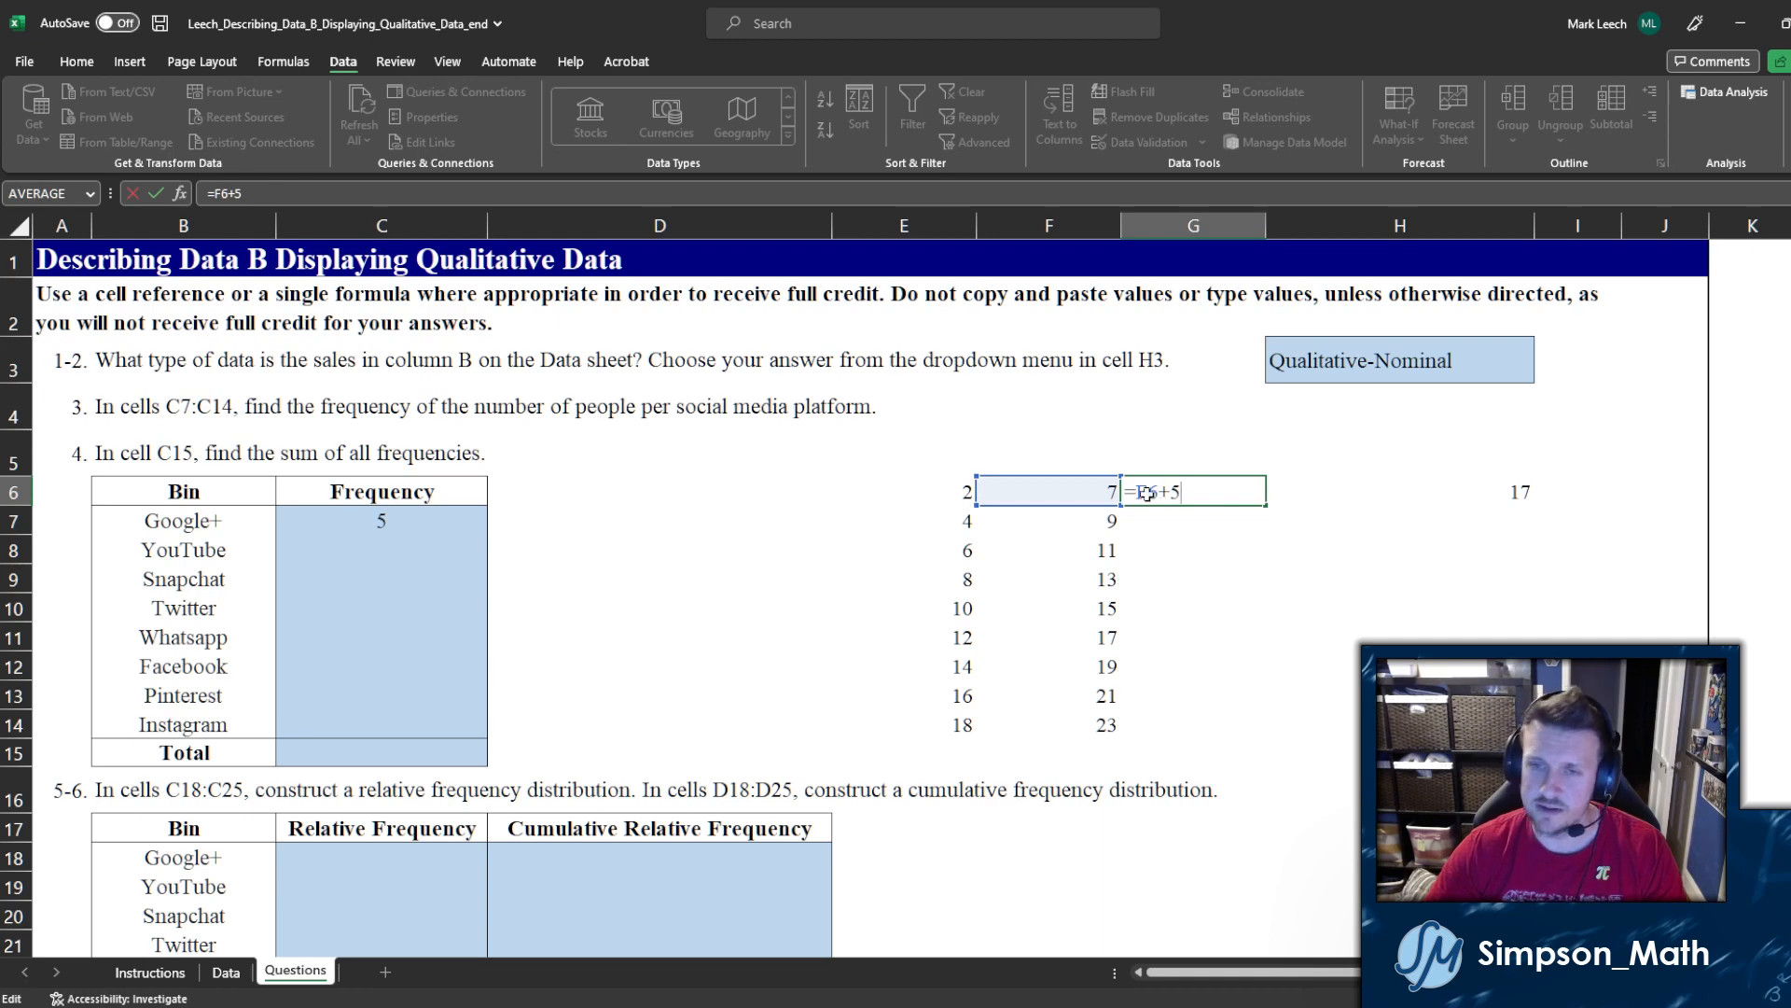
key(Escape)
double_click(1312, 491)
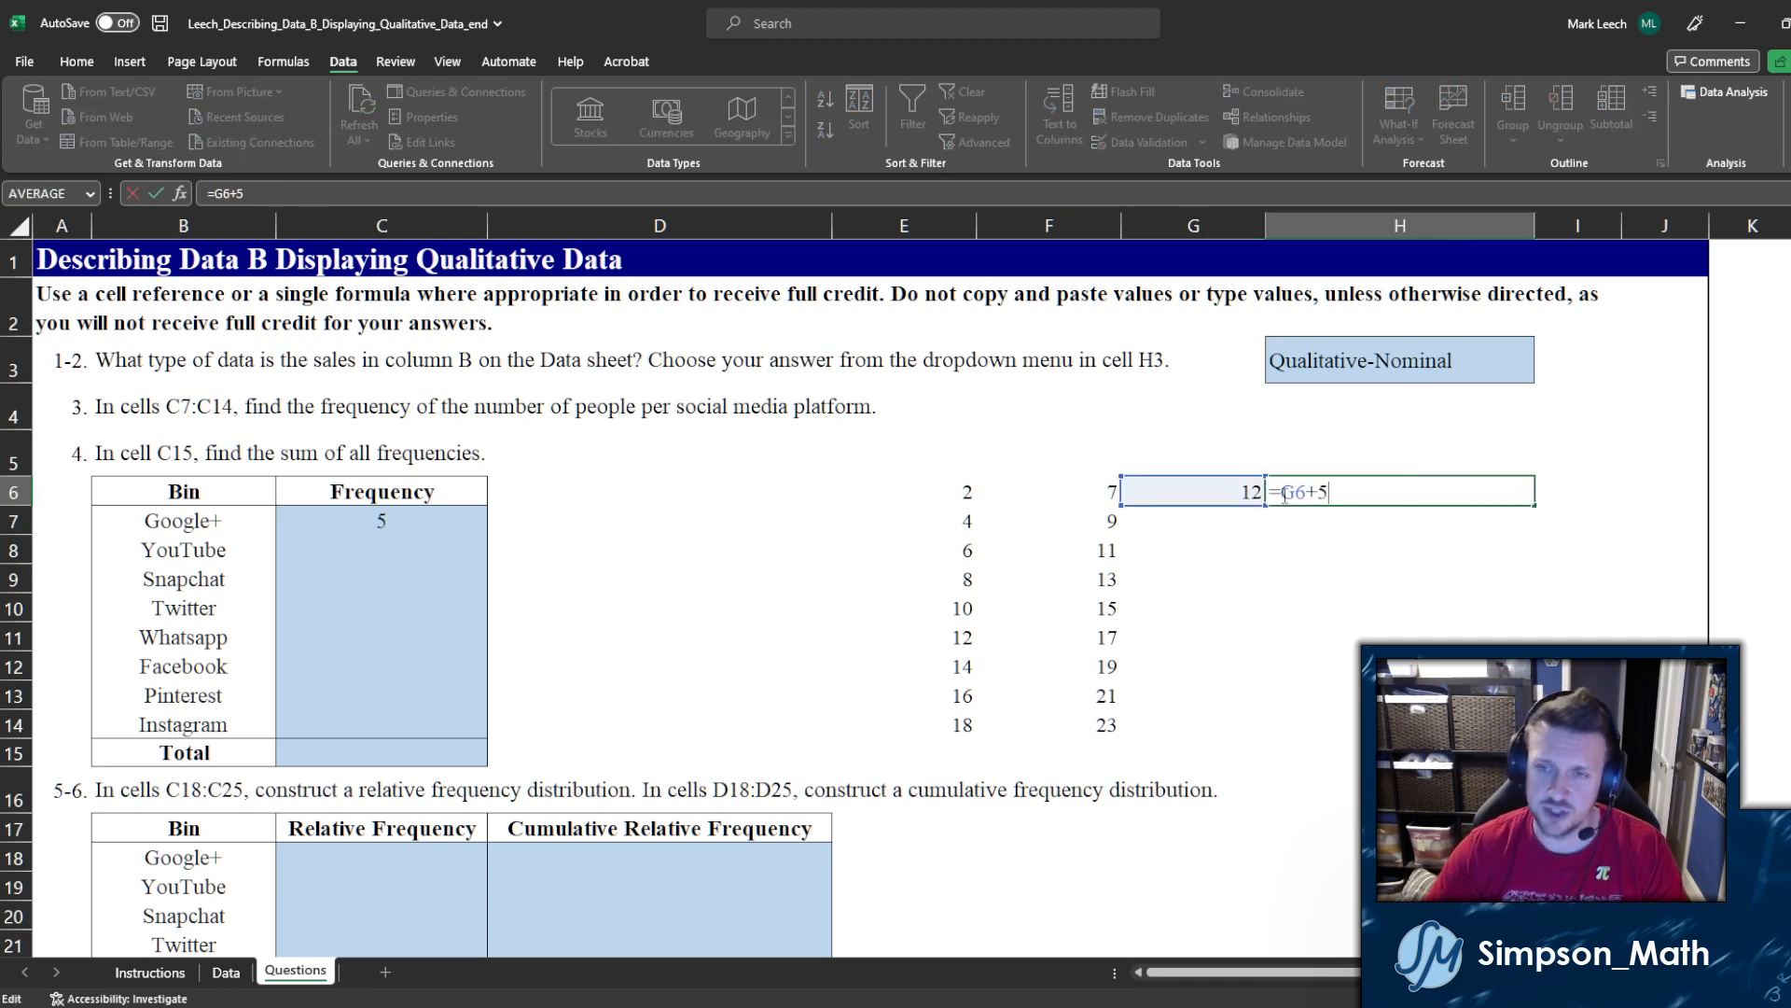
key(Escape)
double_click(1511, 492)
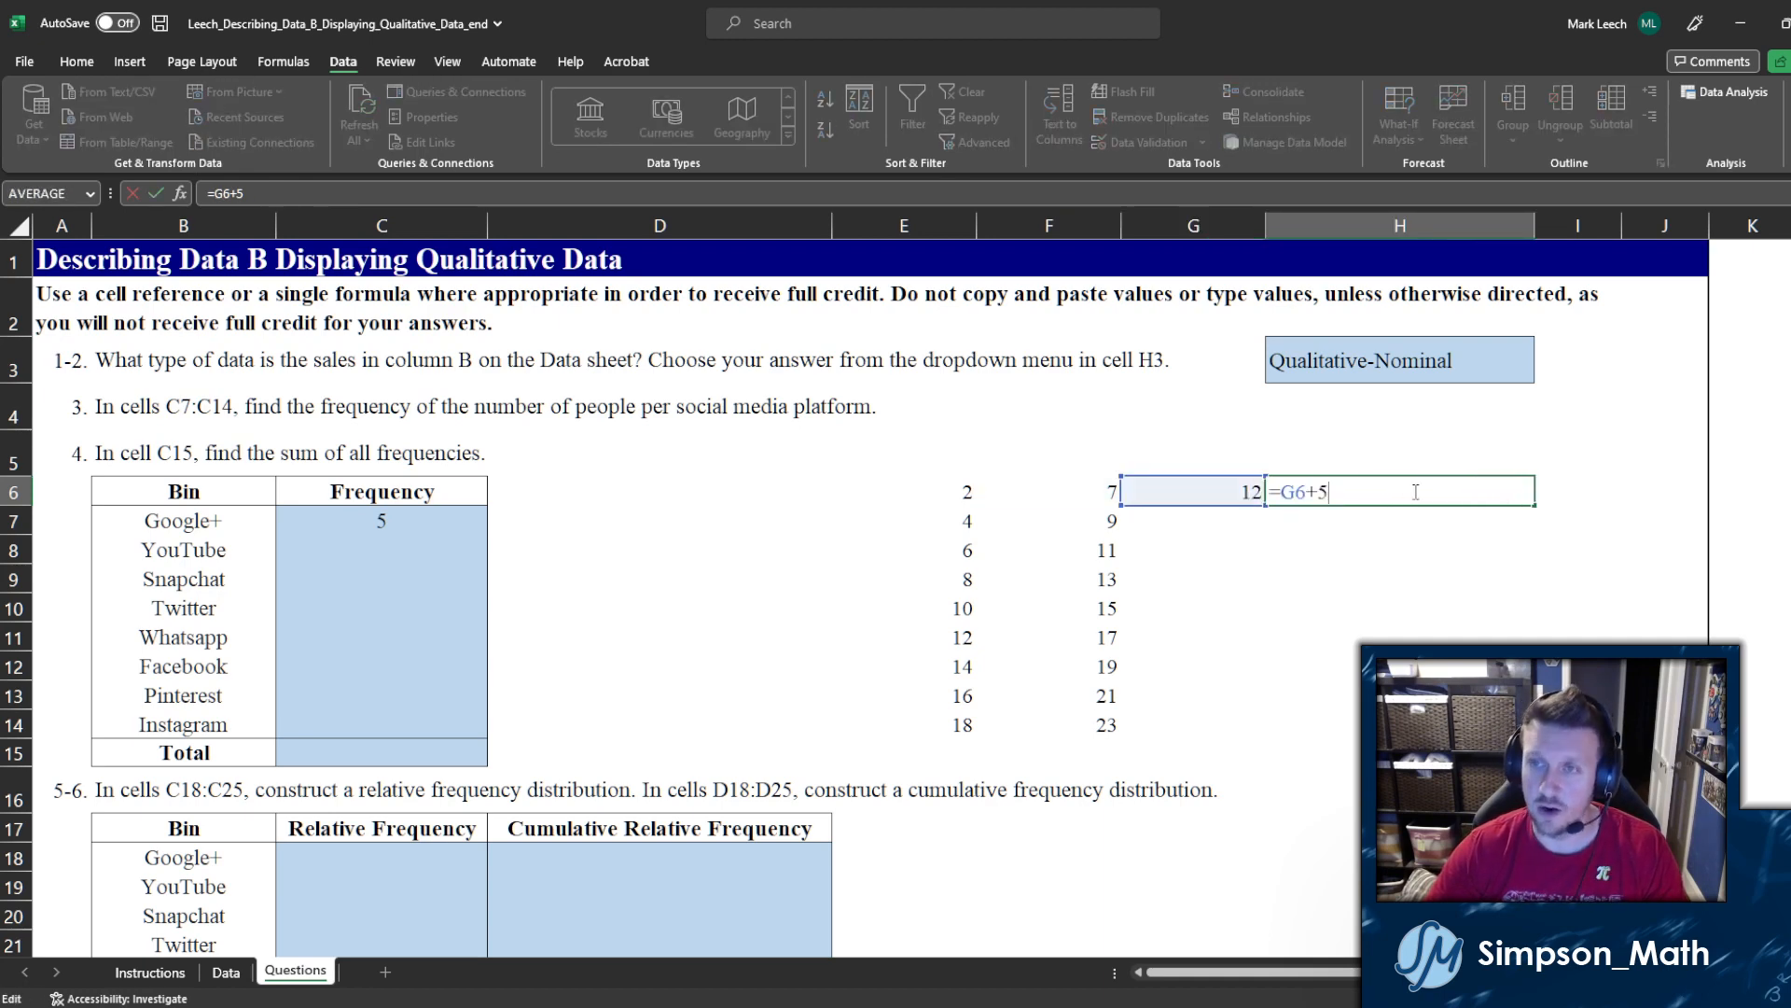
key(Escape)
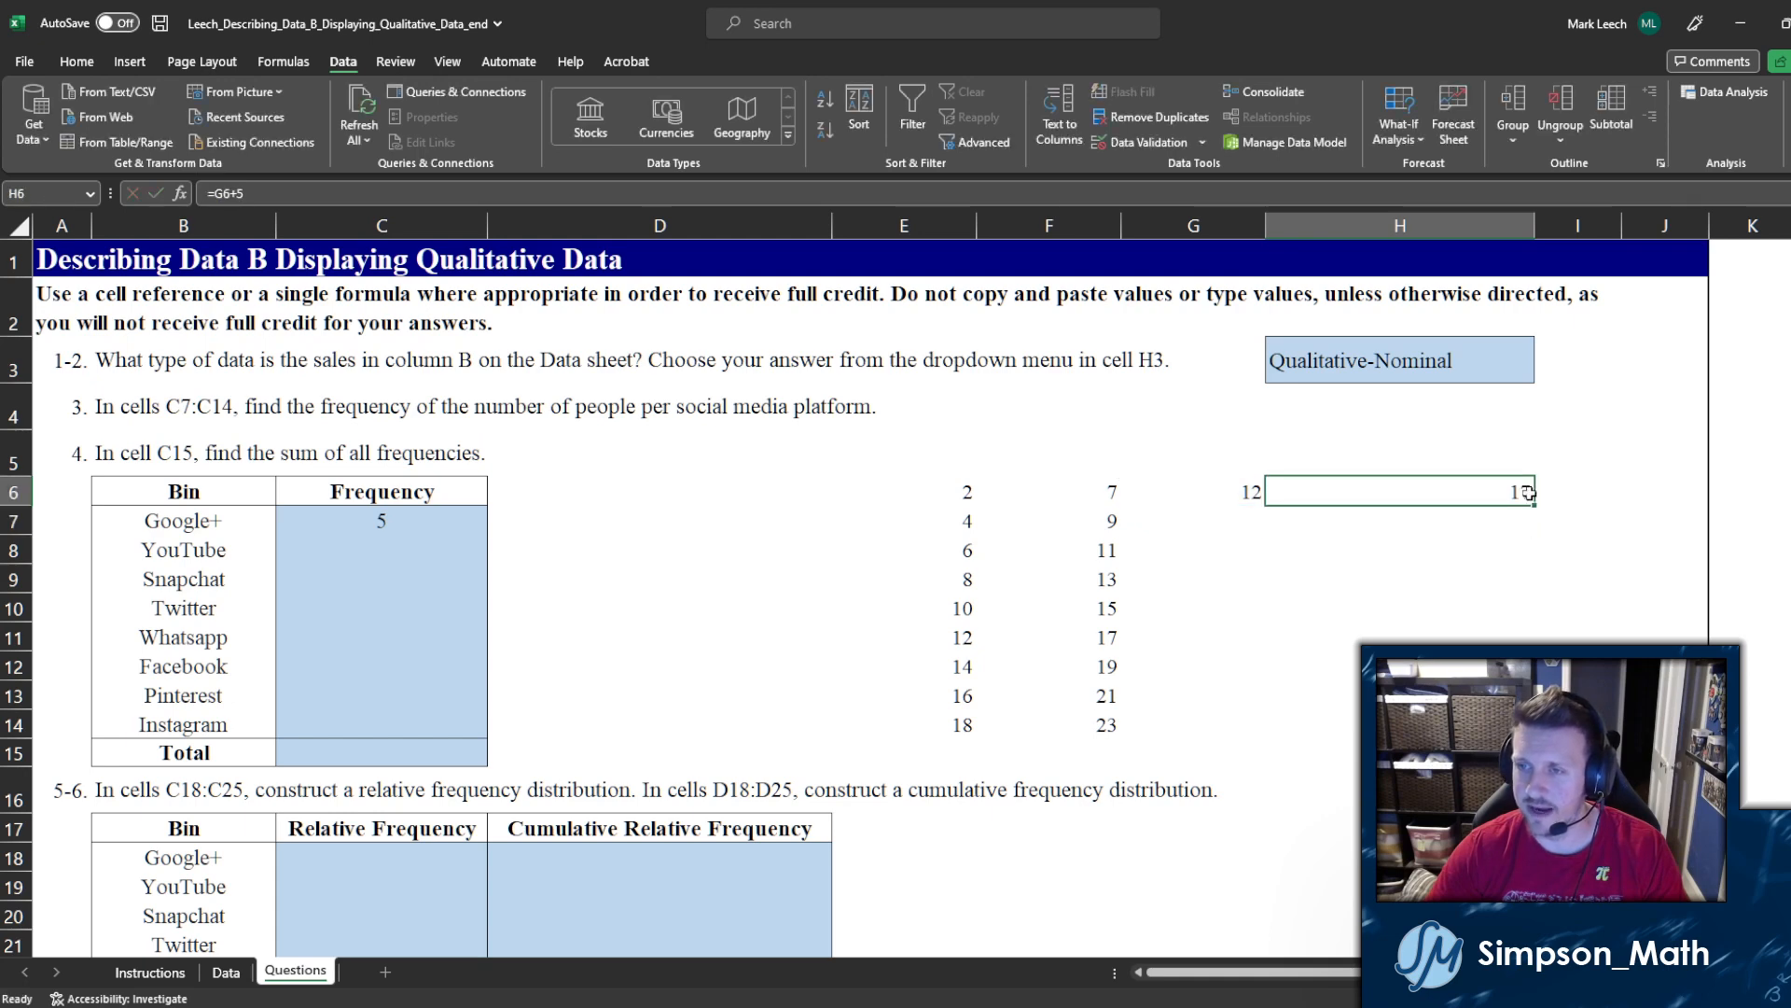
Step: Extend the H6 formula into I6 and check the cell reference in the copy
drag(1534, 507, 1597, 500)
click(1573, 453)
double_click(1579, 492)
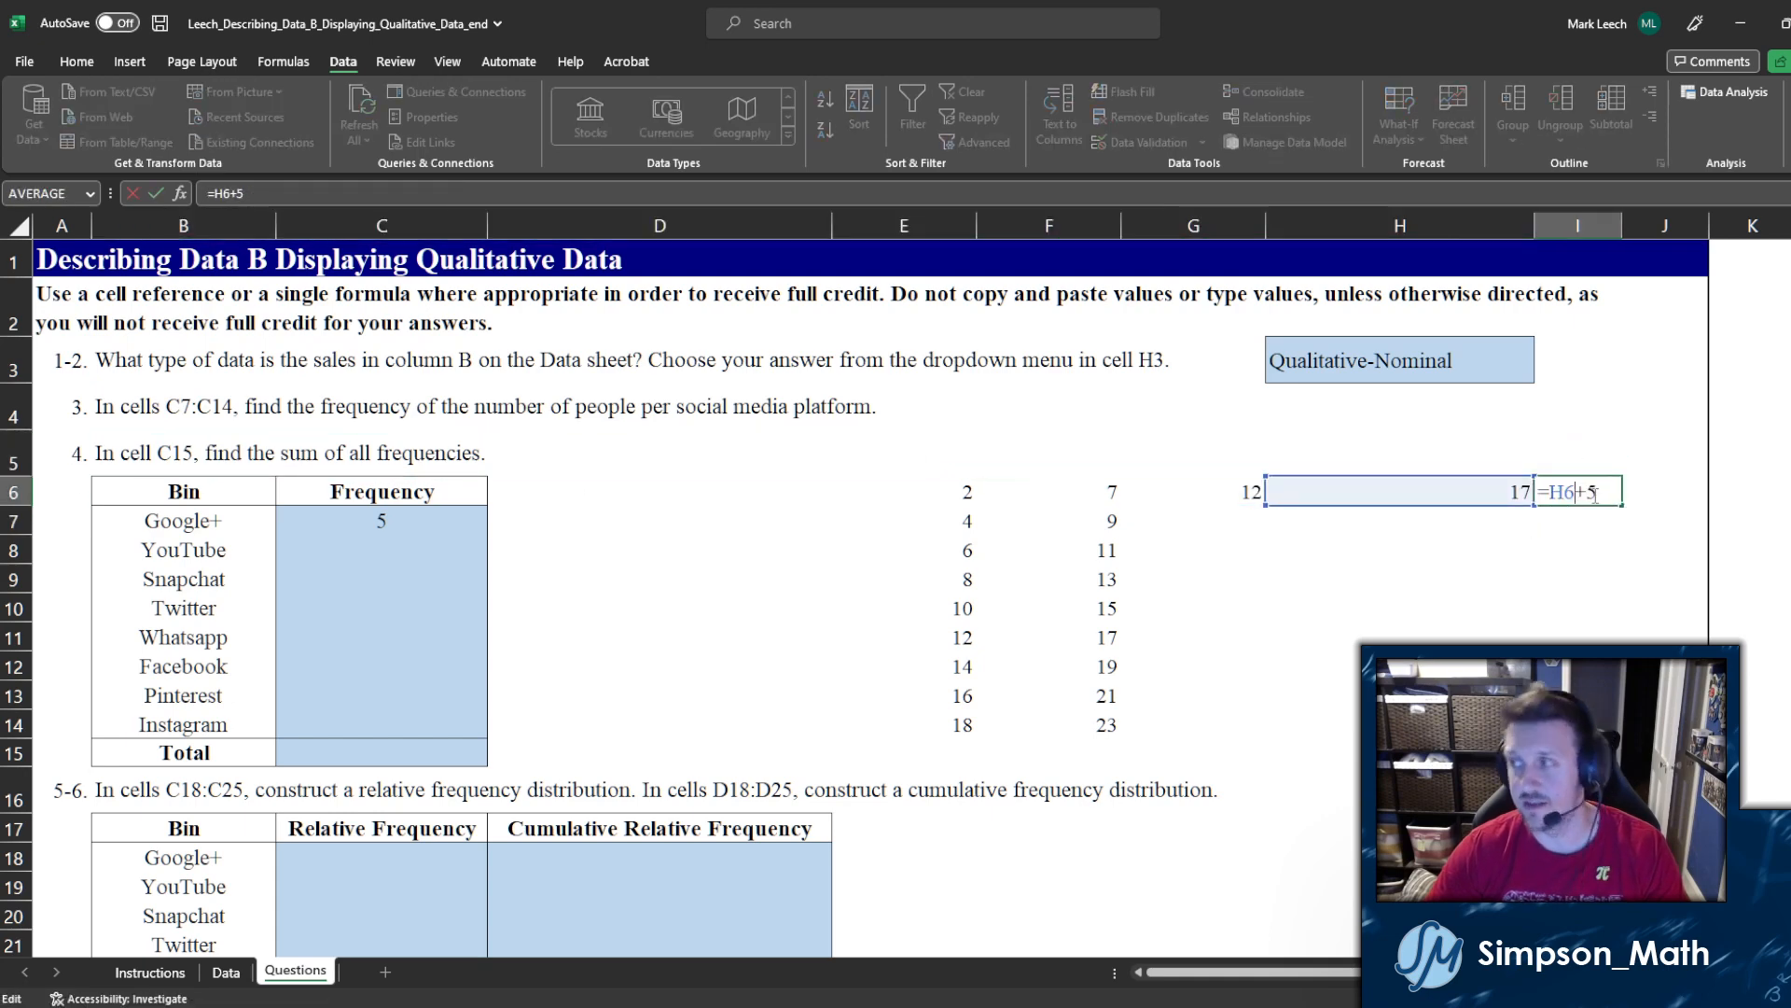
click(1246, 518)
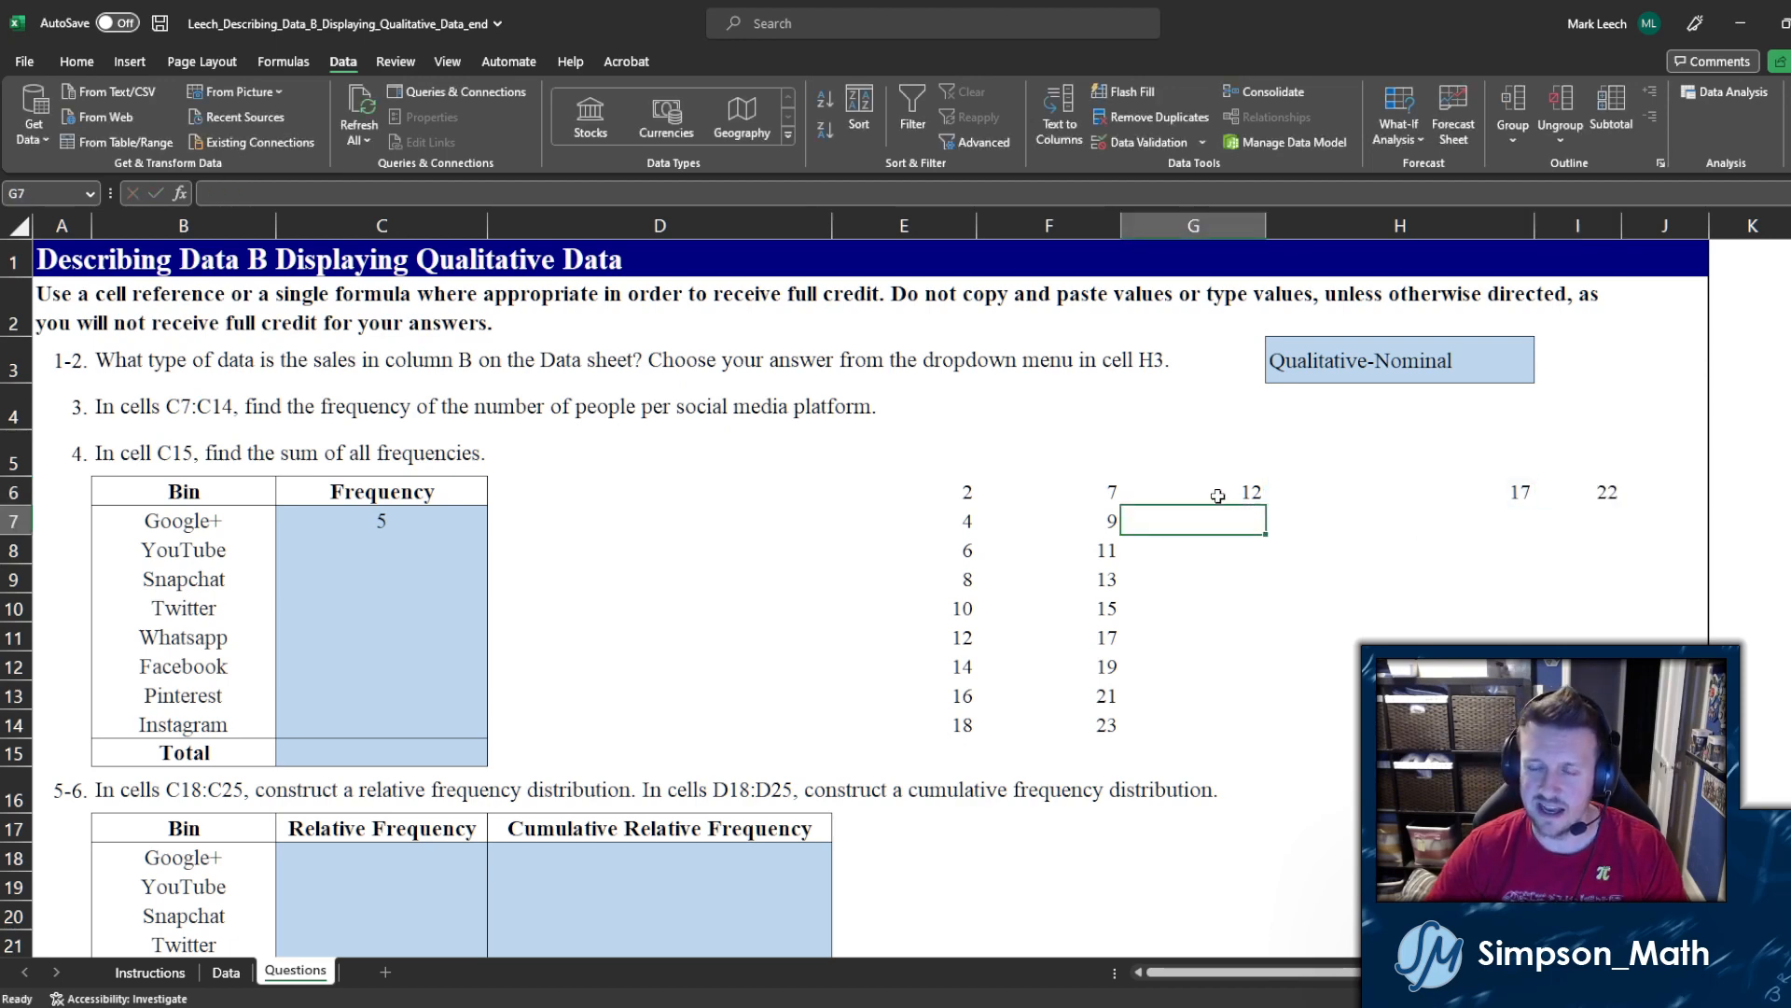
Step: Clear the copied formulas from G6:I6
click(1583, 492)
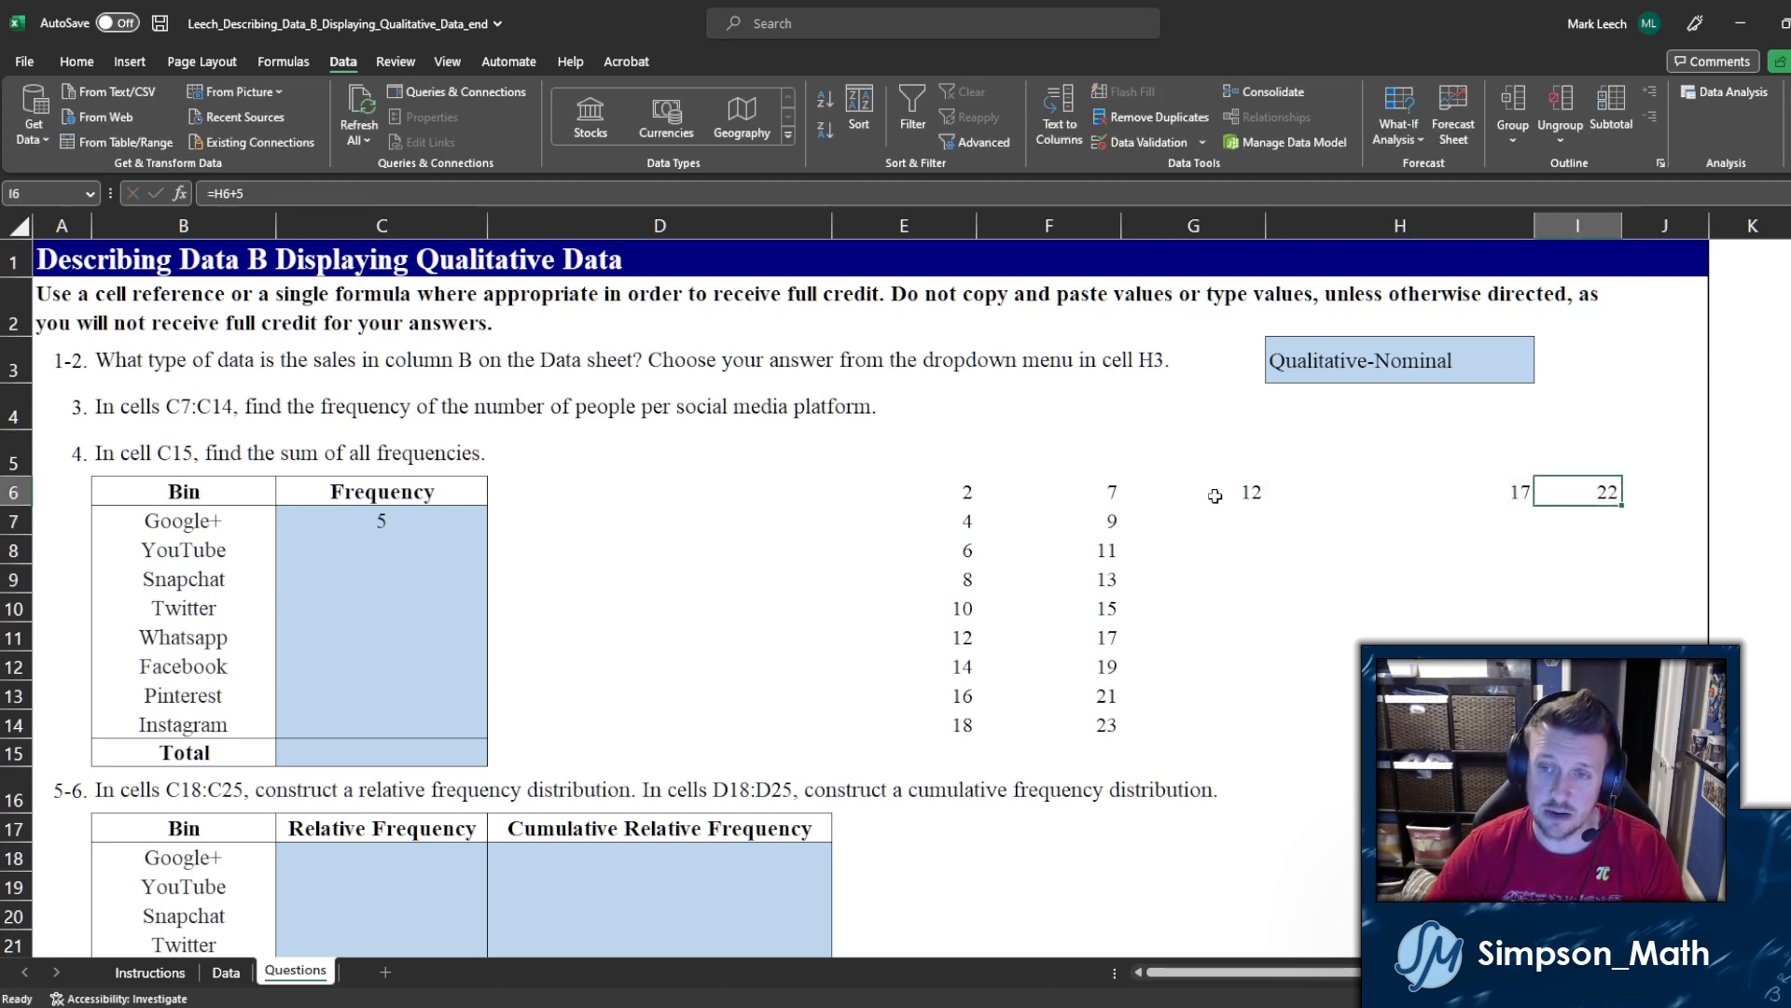
drag(1166, 495, 1563, 478)
key(Delete)
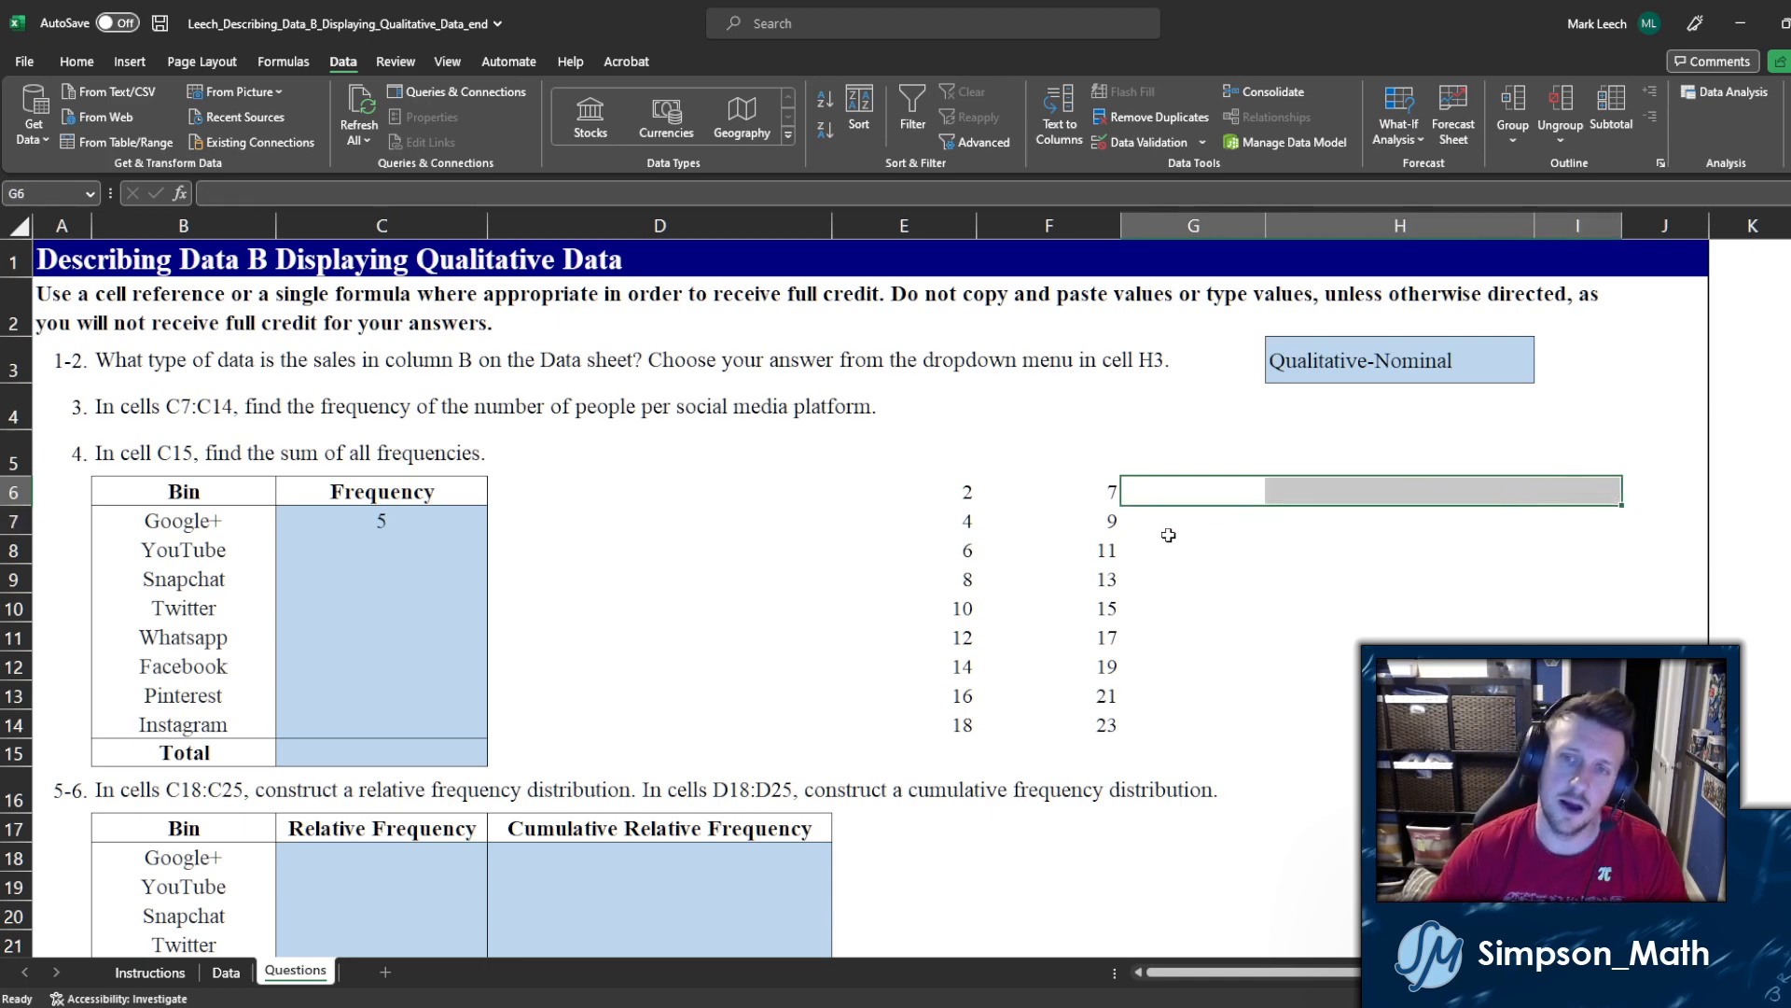
click(1164, 520)
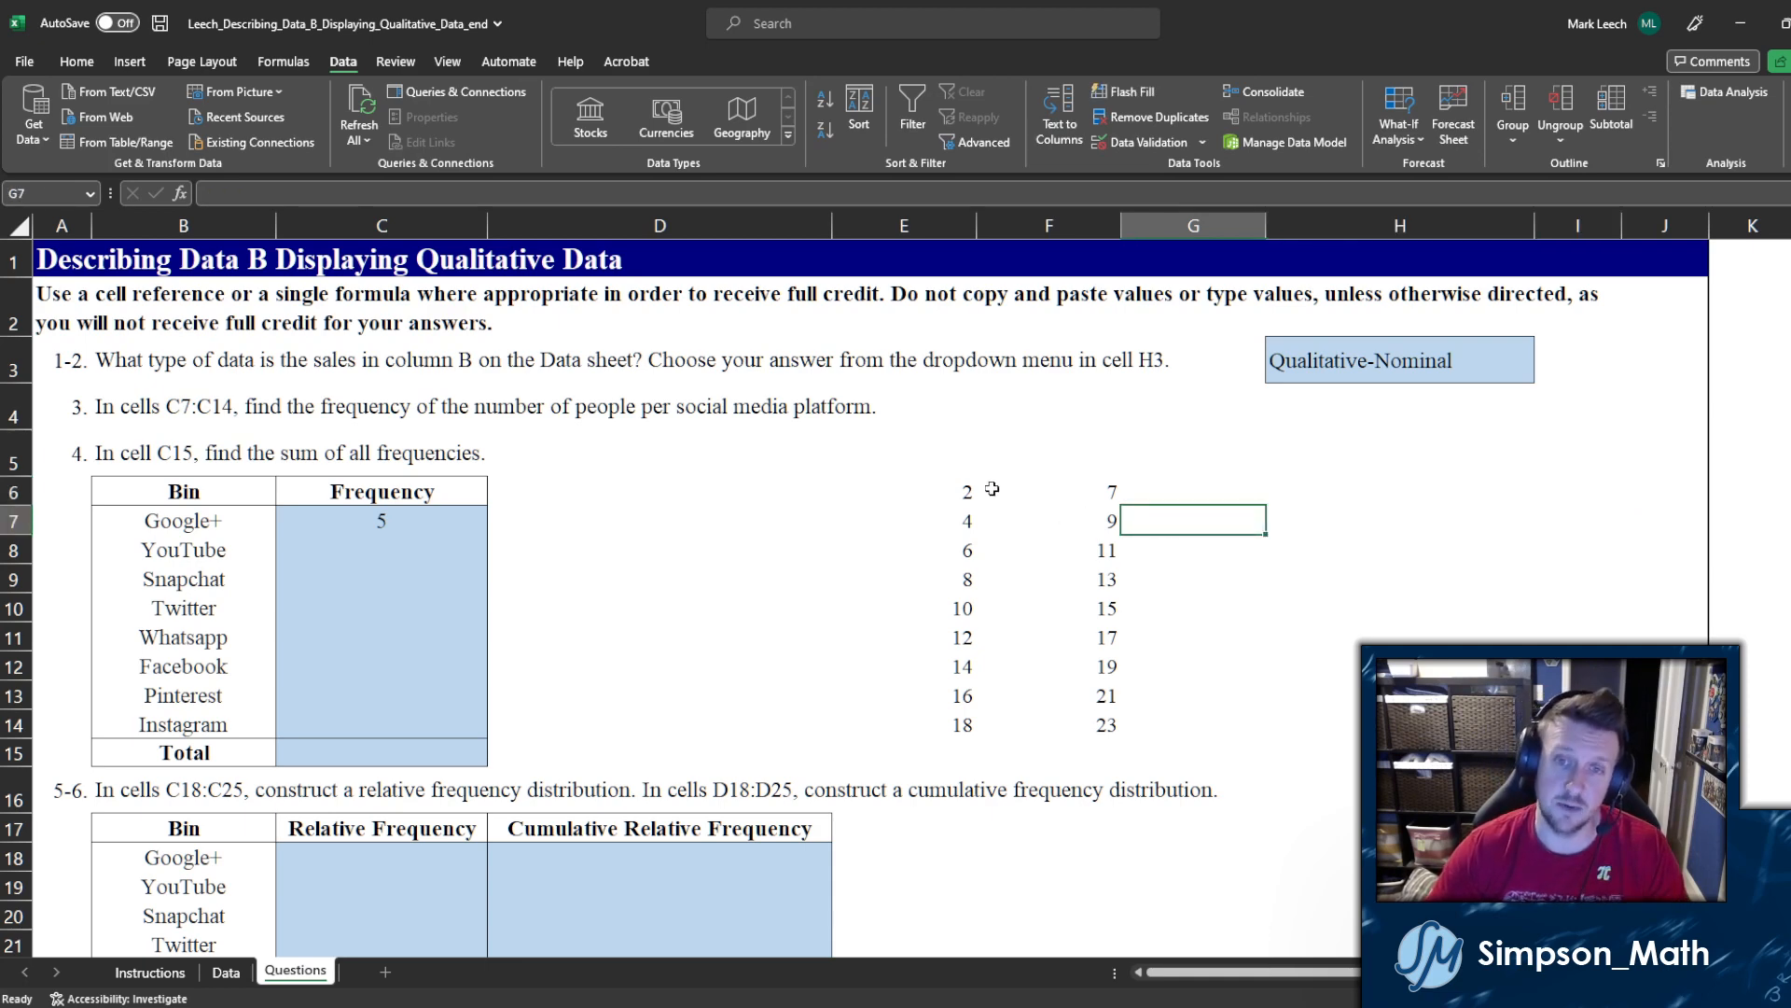
Step: Clear the copied formulas from F7:F14, keeping the original in F6
click(1101, 515)
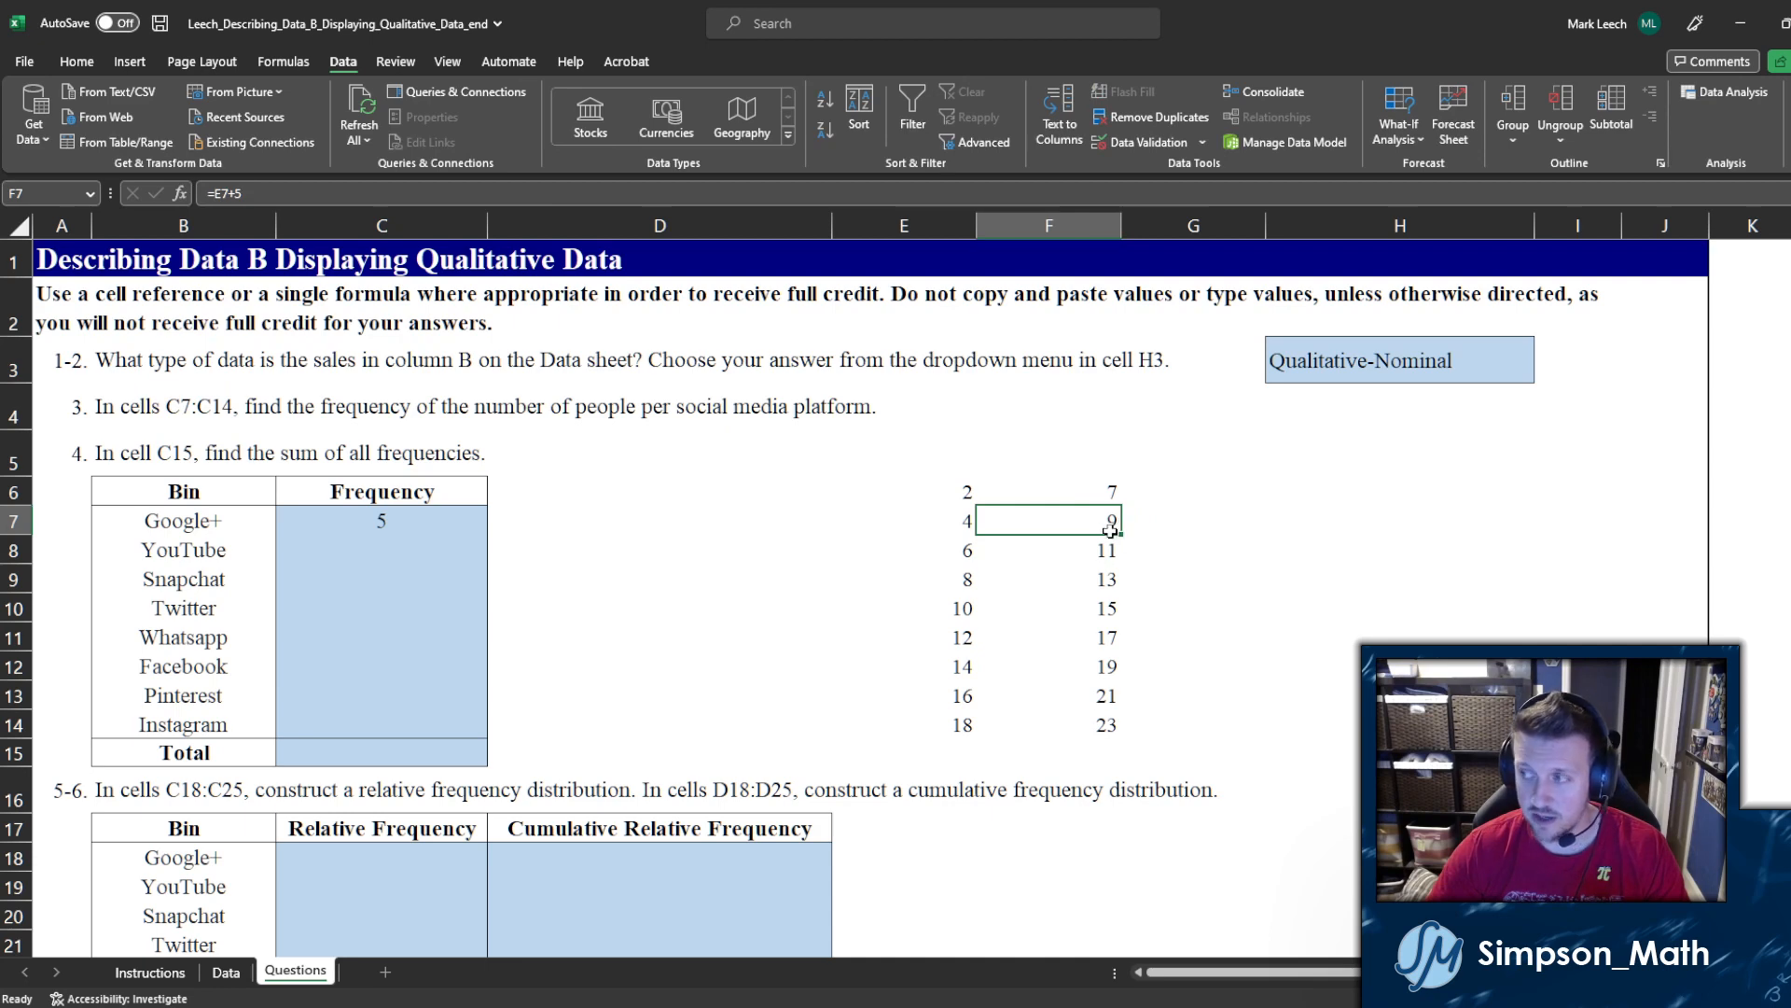
drag(1061, 527, 1087, 731)
key(Delete)
Step: Copy the F6 formula down through F14 using the Fill Down command
click(1064, 494)
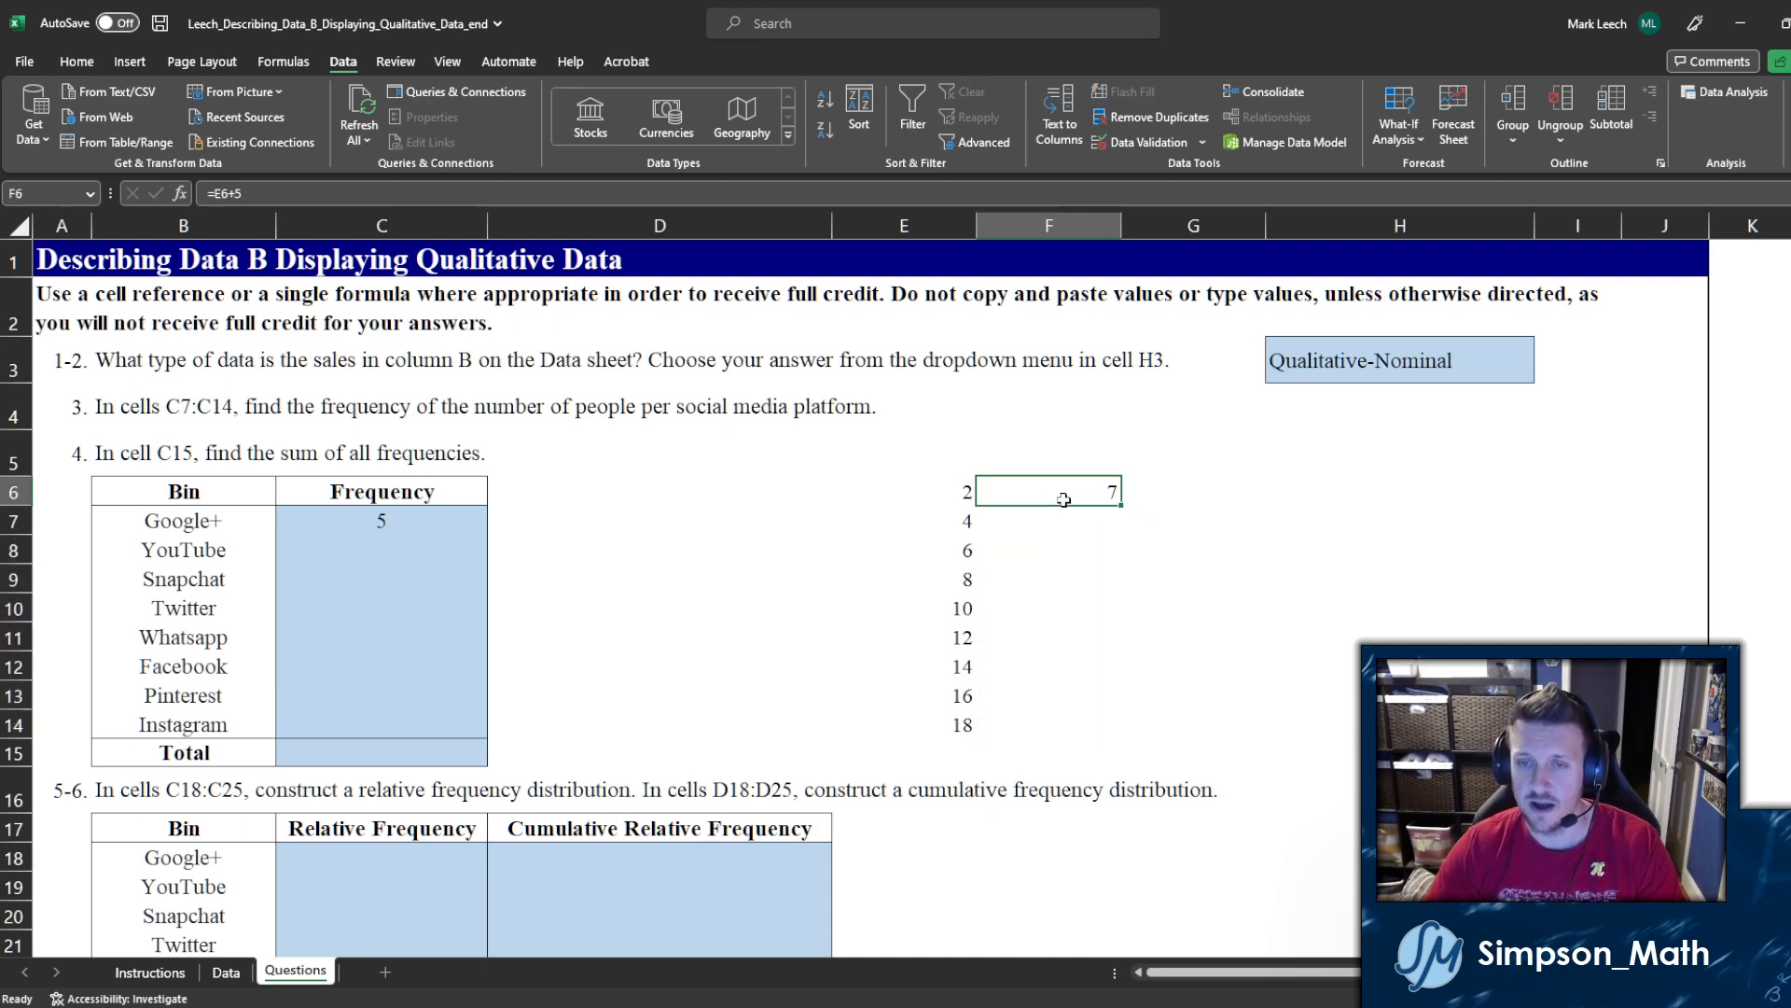
drag(1056, 493, 1060, 712)
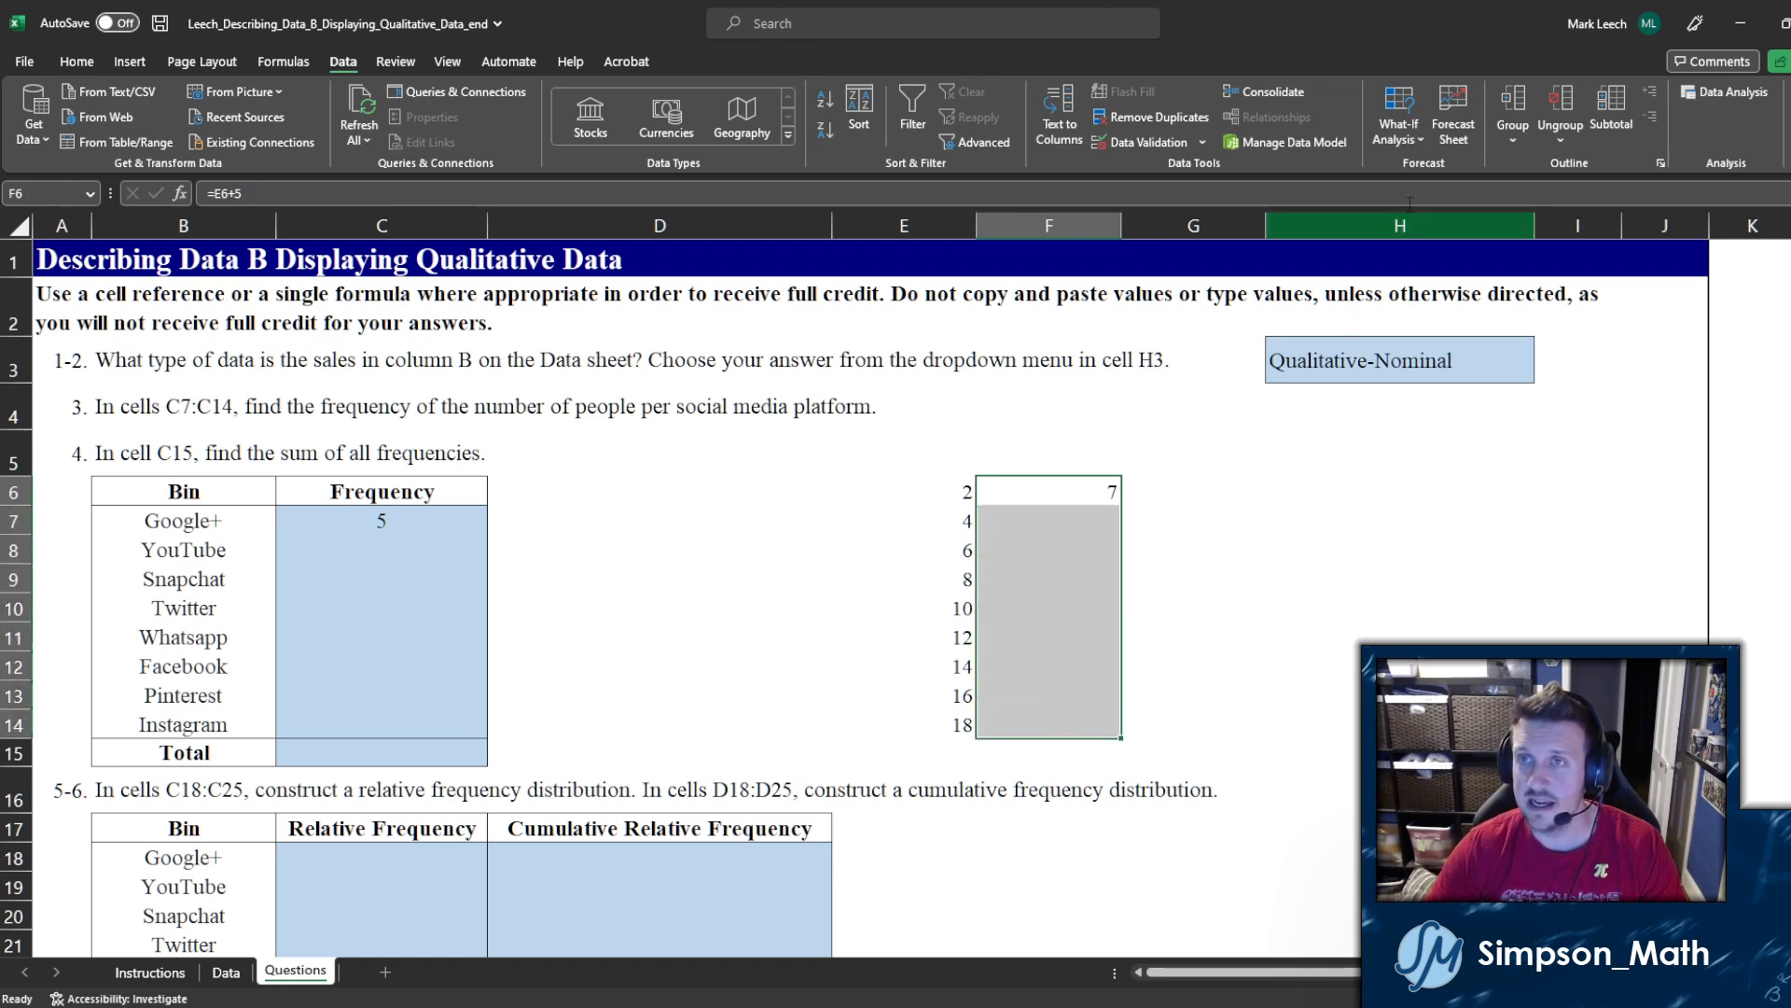
click(78, 62)
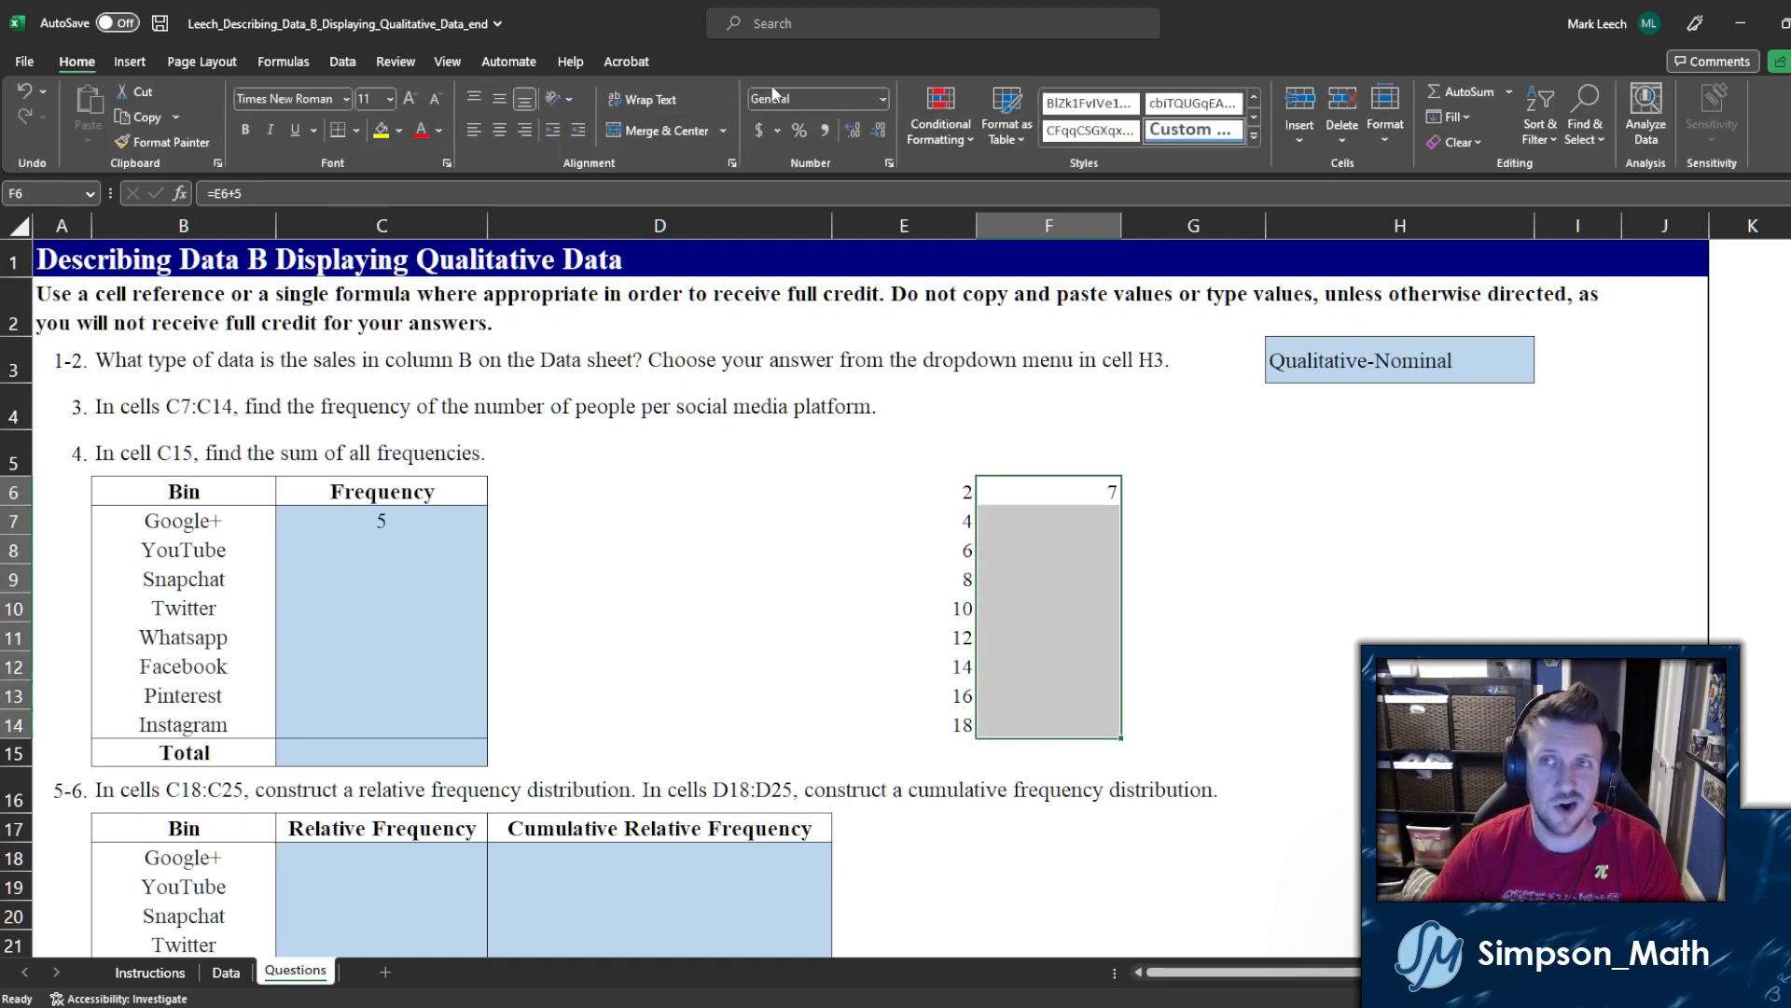
click(1469, 120)
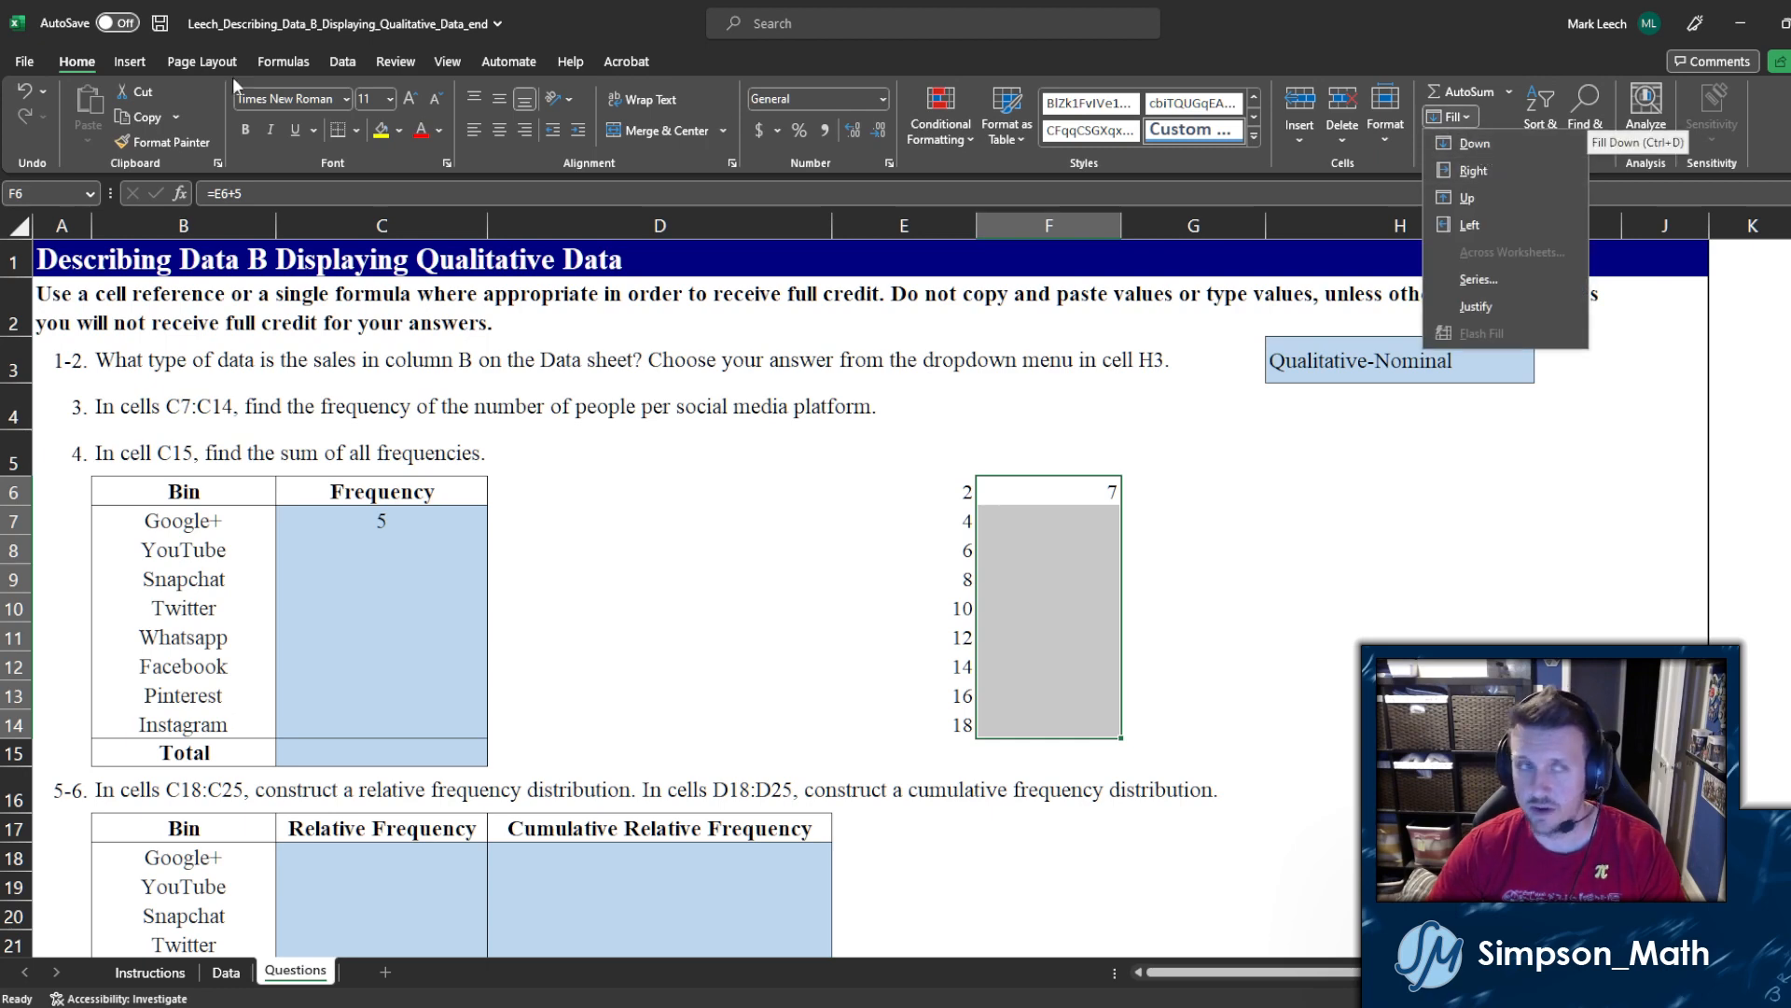
click(1472, 146)
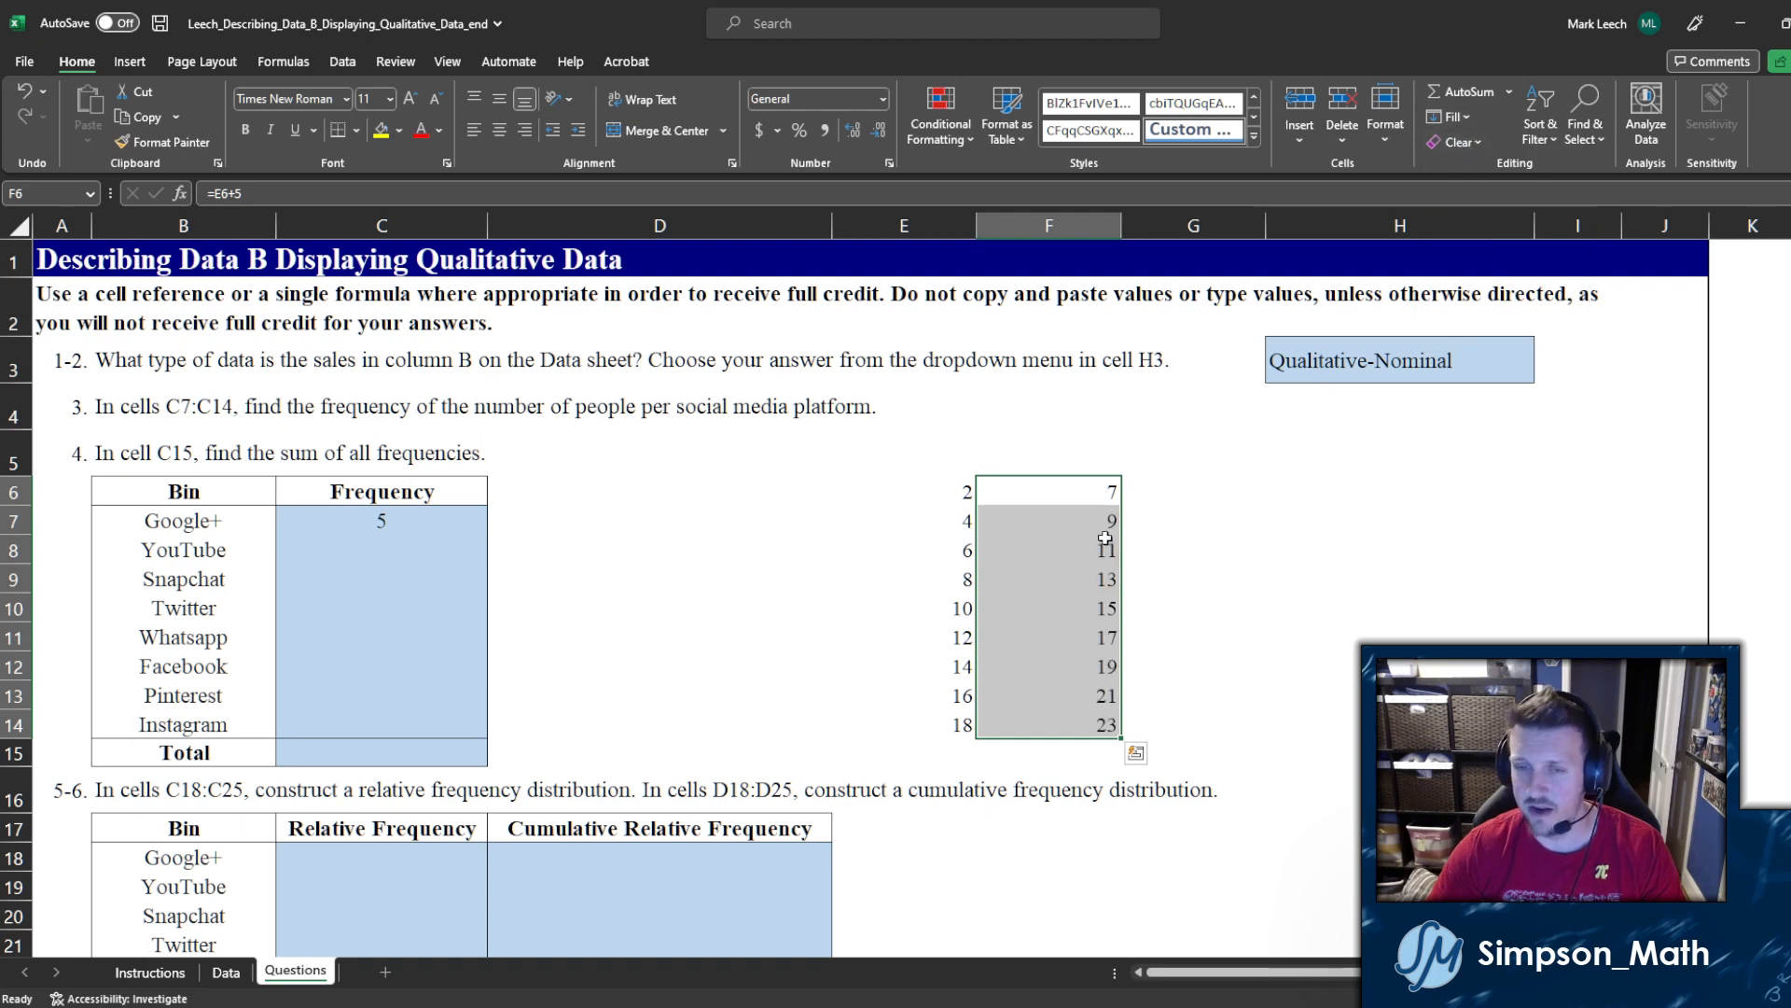
Step: Undo the fill in F7:F14, repeat the Fill Down from F6, and undo it again
click(1160, 524)
key(ctrl+z)
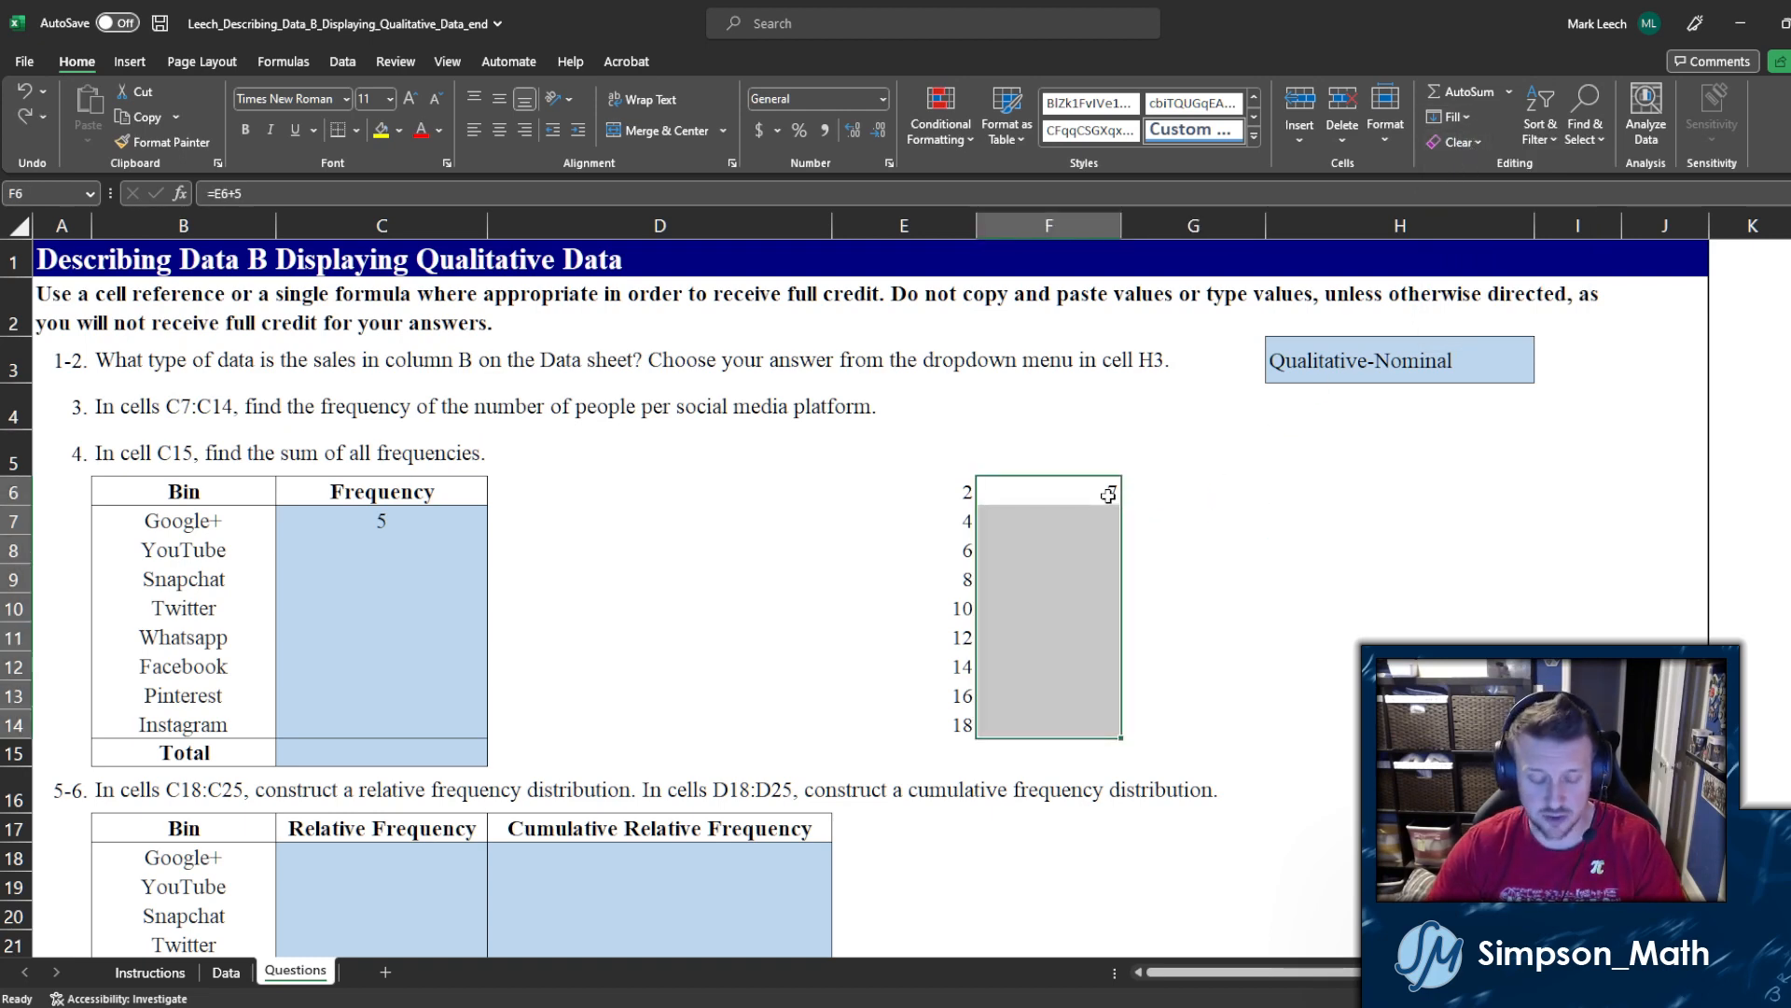
key(ctrl+d)
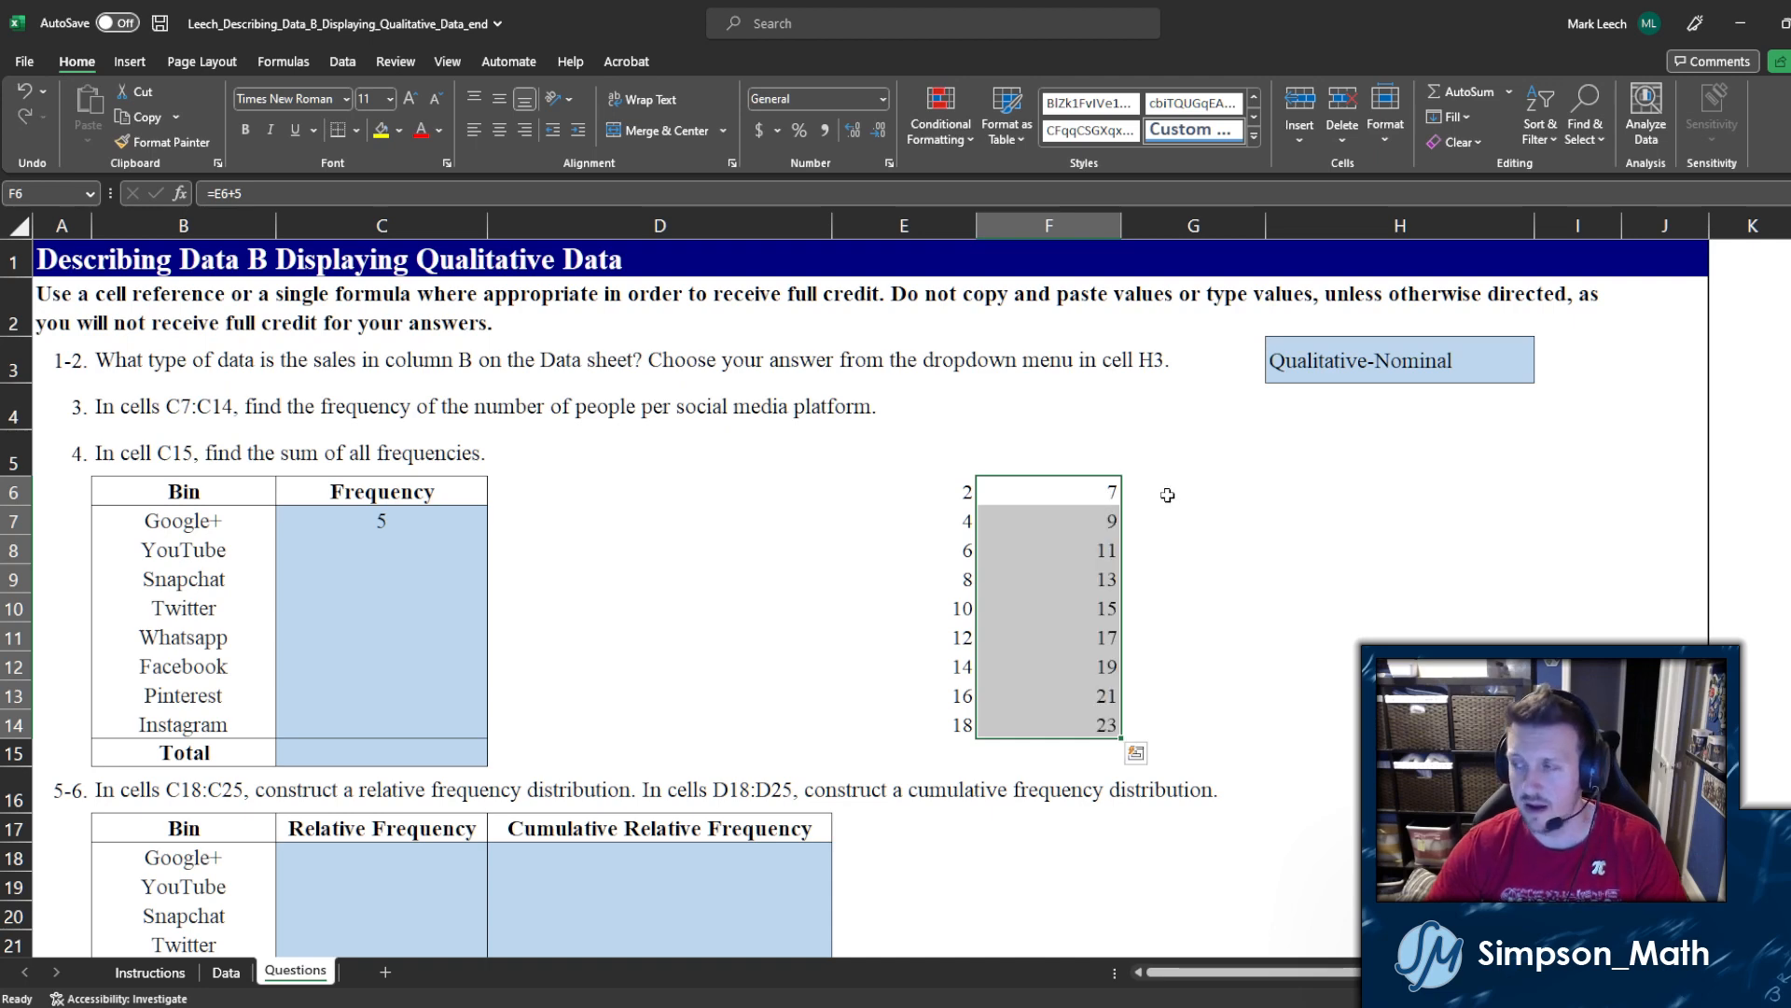
key(ctrl+z)
Step: Clear the example values in E10:E14
click(1051, 607)
drag(963, 614, 953, 726)
key(Delete)
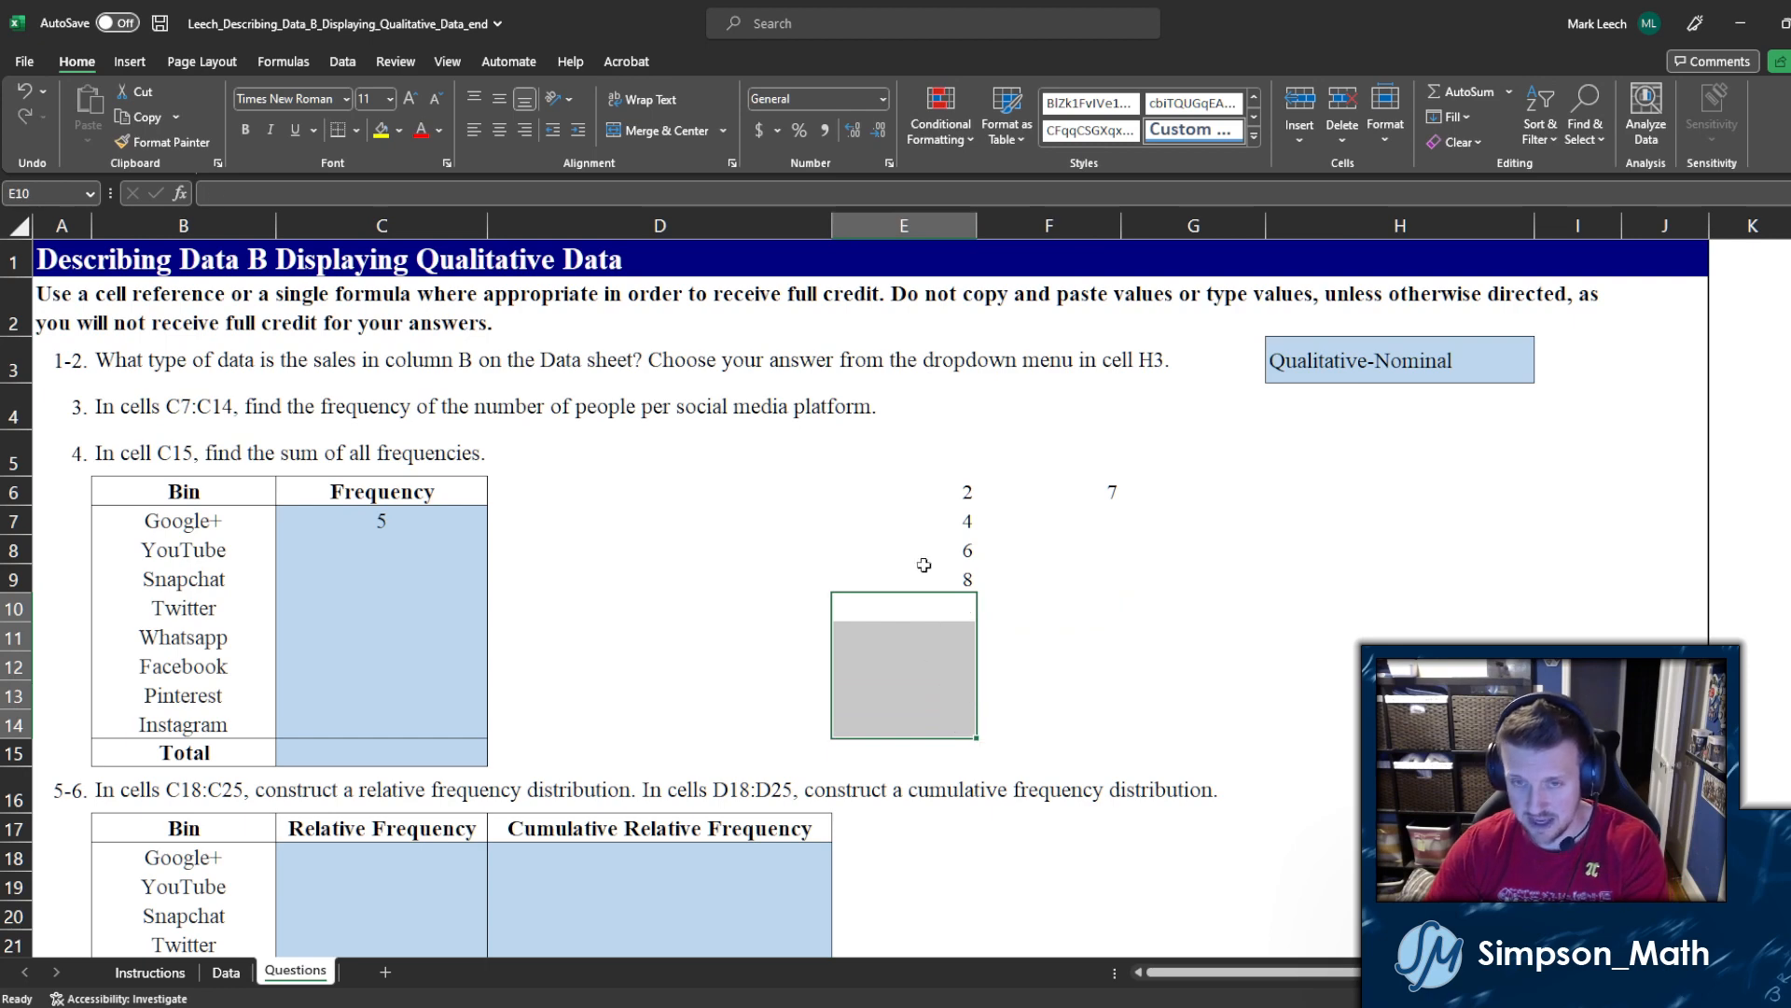
Step: Try Fill Down on E6:E14 to copy the value 2 through the range, and undo it
drag(946, 494, 937, 709)
key(ctrl+d)
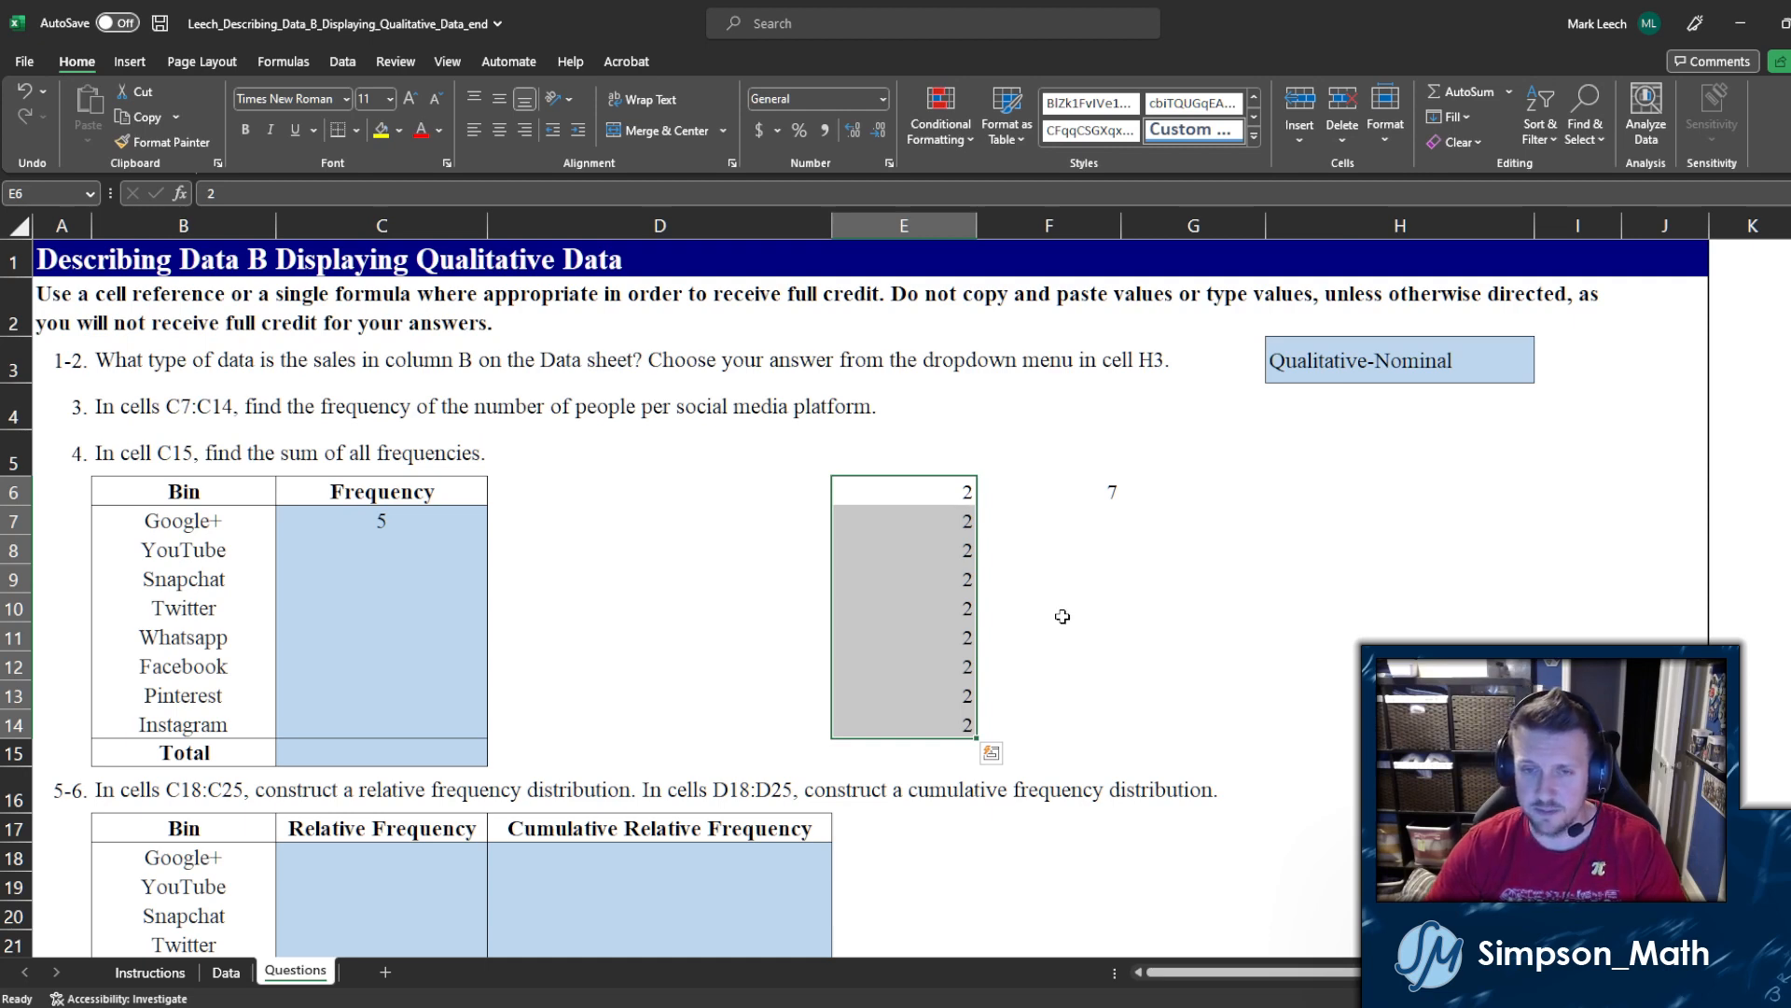
key(ctrl+z)
click(965, 515)
drag(943, 483, 974, 724)
key(ctrl+z)
Step: Clear the remaining example values and formula in E6:F9
click(989, 502)
drag(909, 464, 1020, 496)
click(1045, 583)
key(Delete)
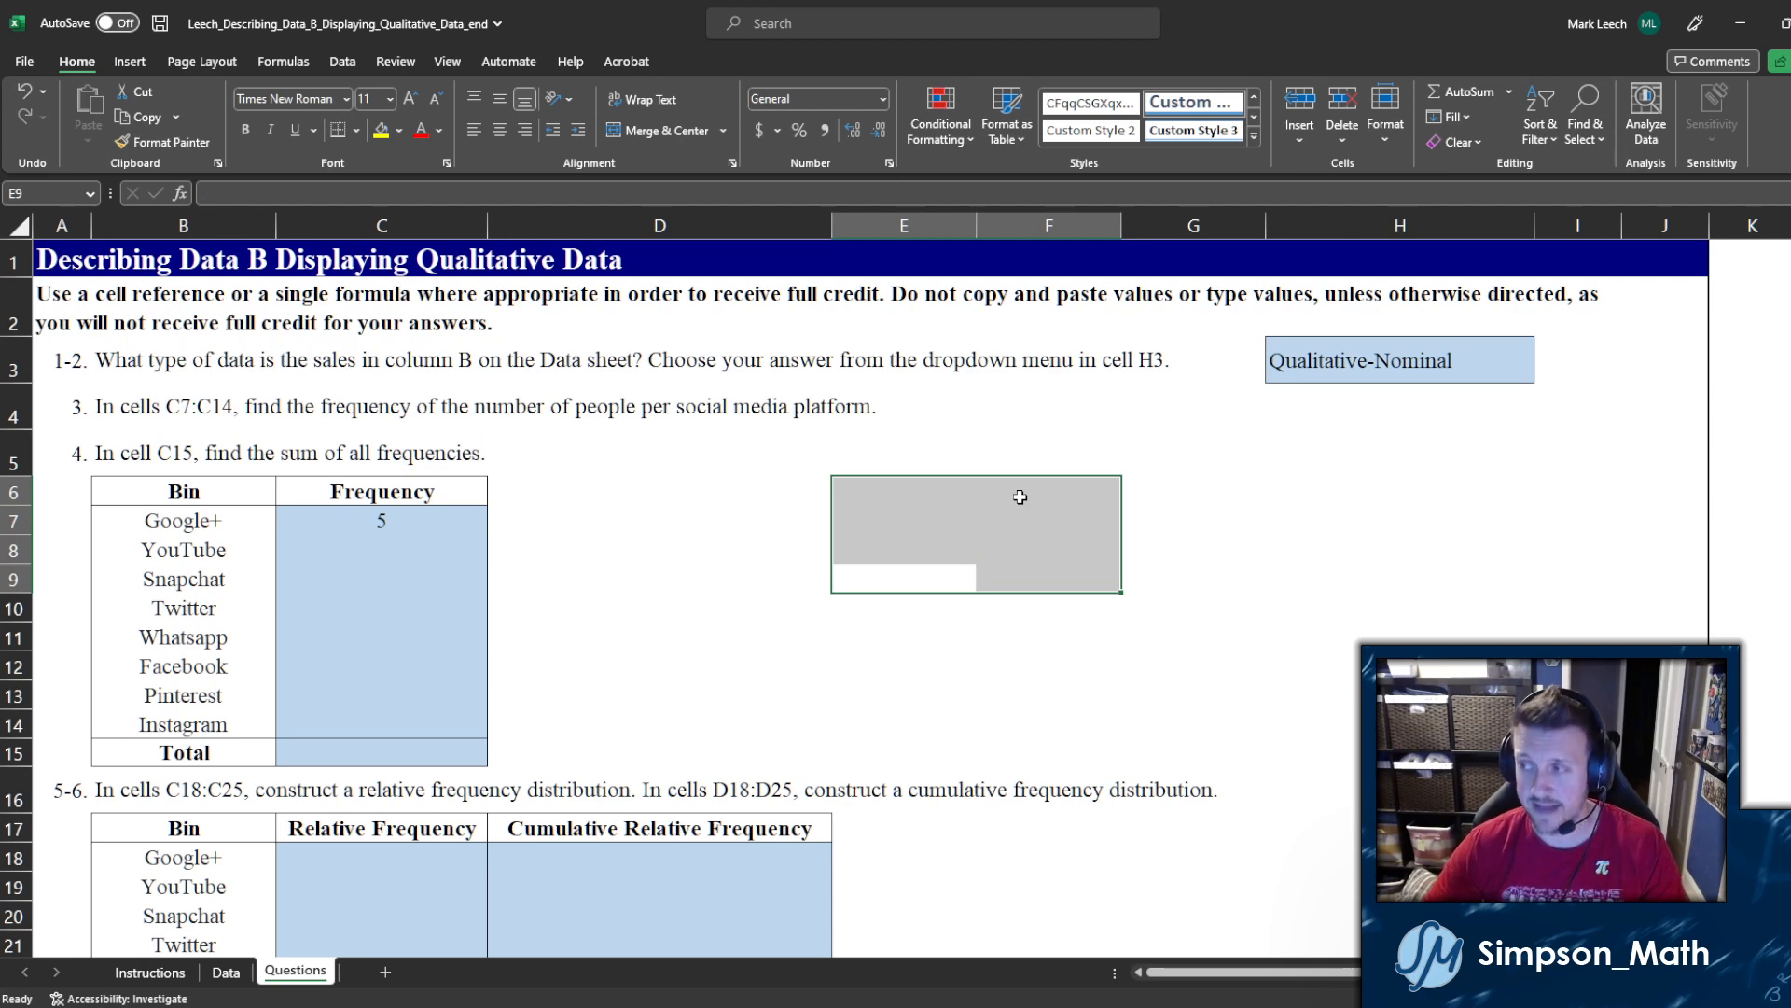
Step: Copy the COUNTIF formula in C7 down through C14 to fill the platform frequencies
click(825, 539)
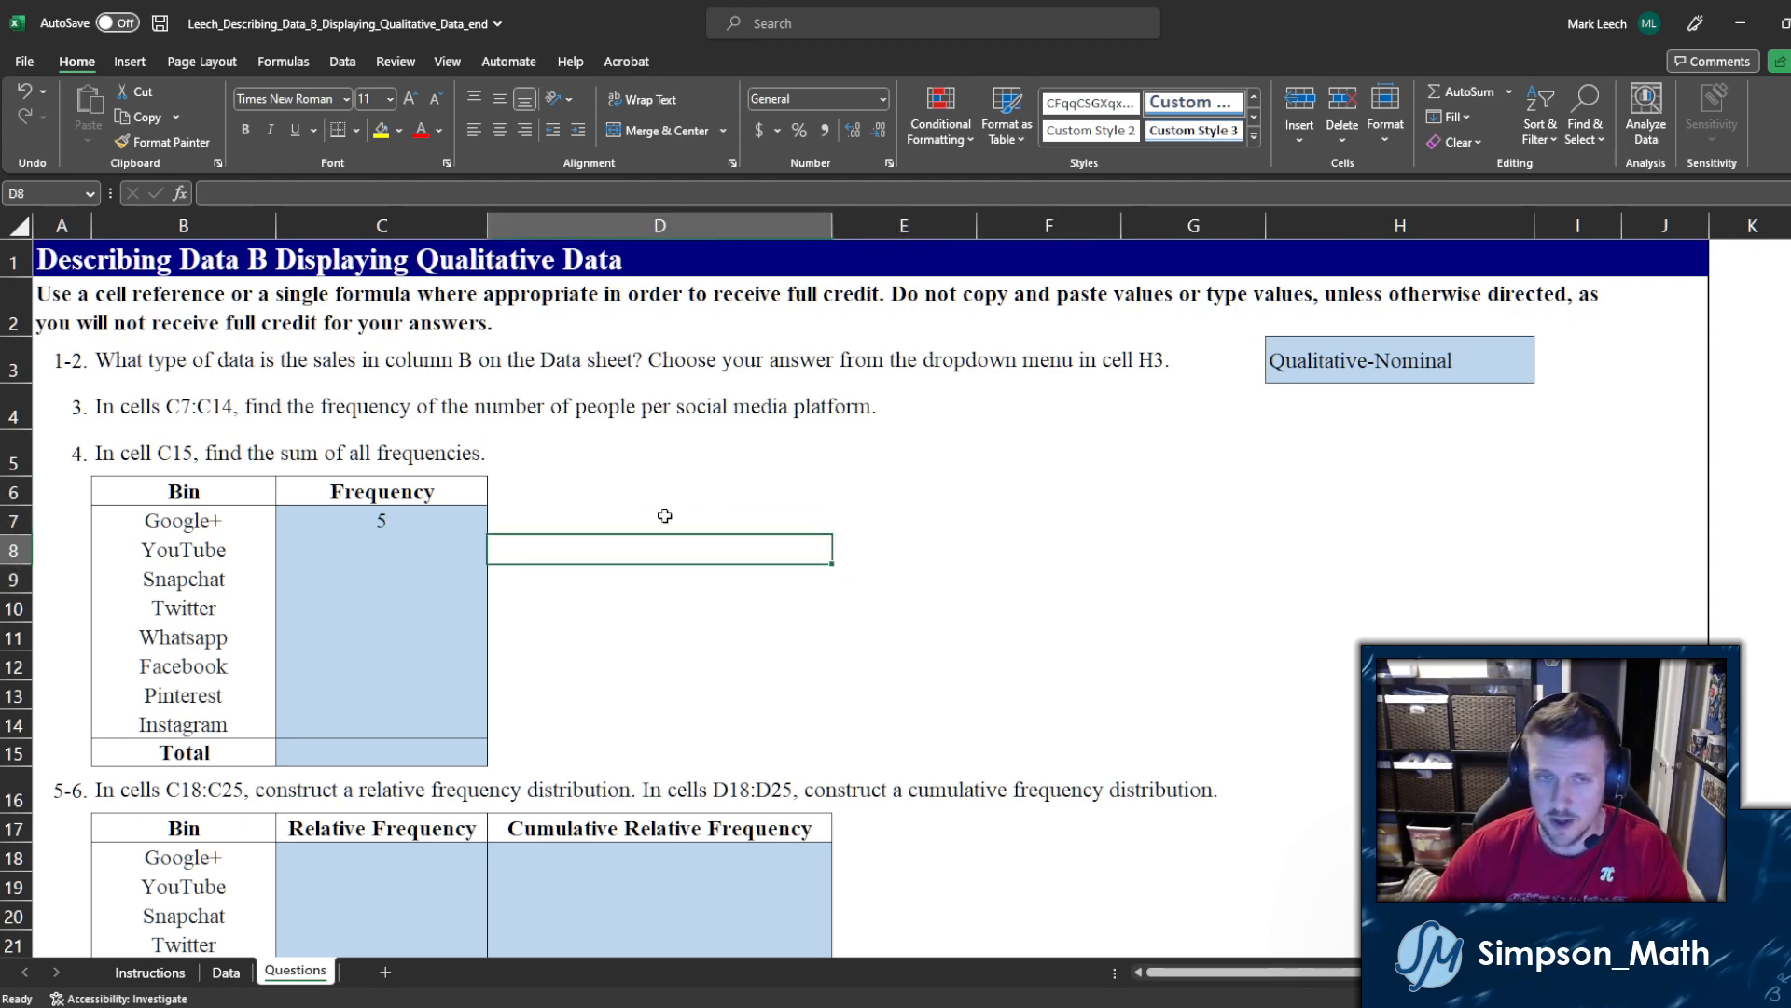
click(480, 524)
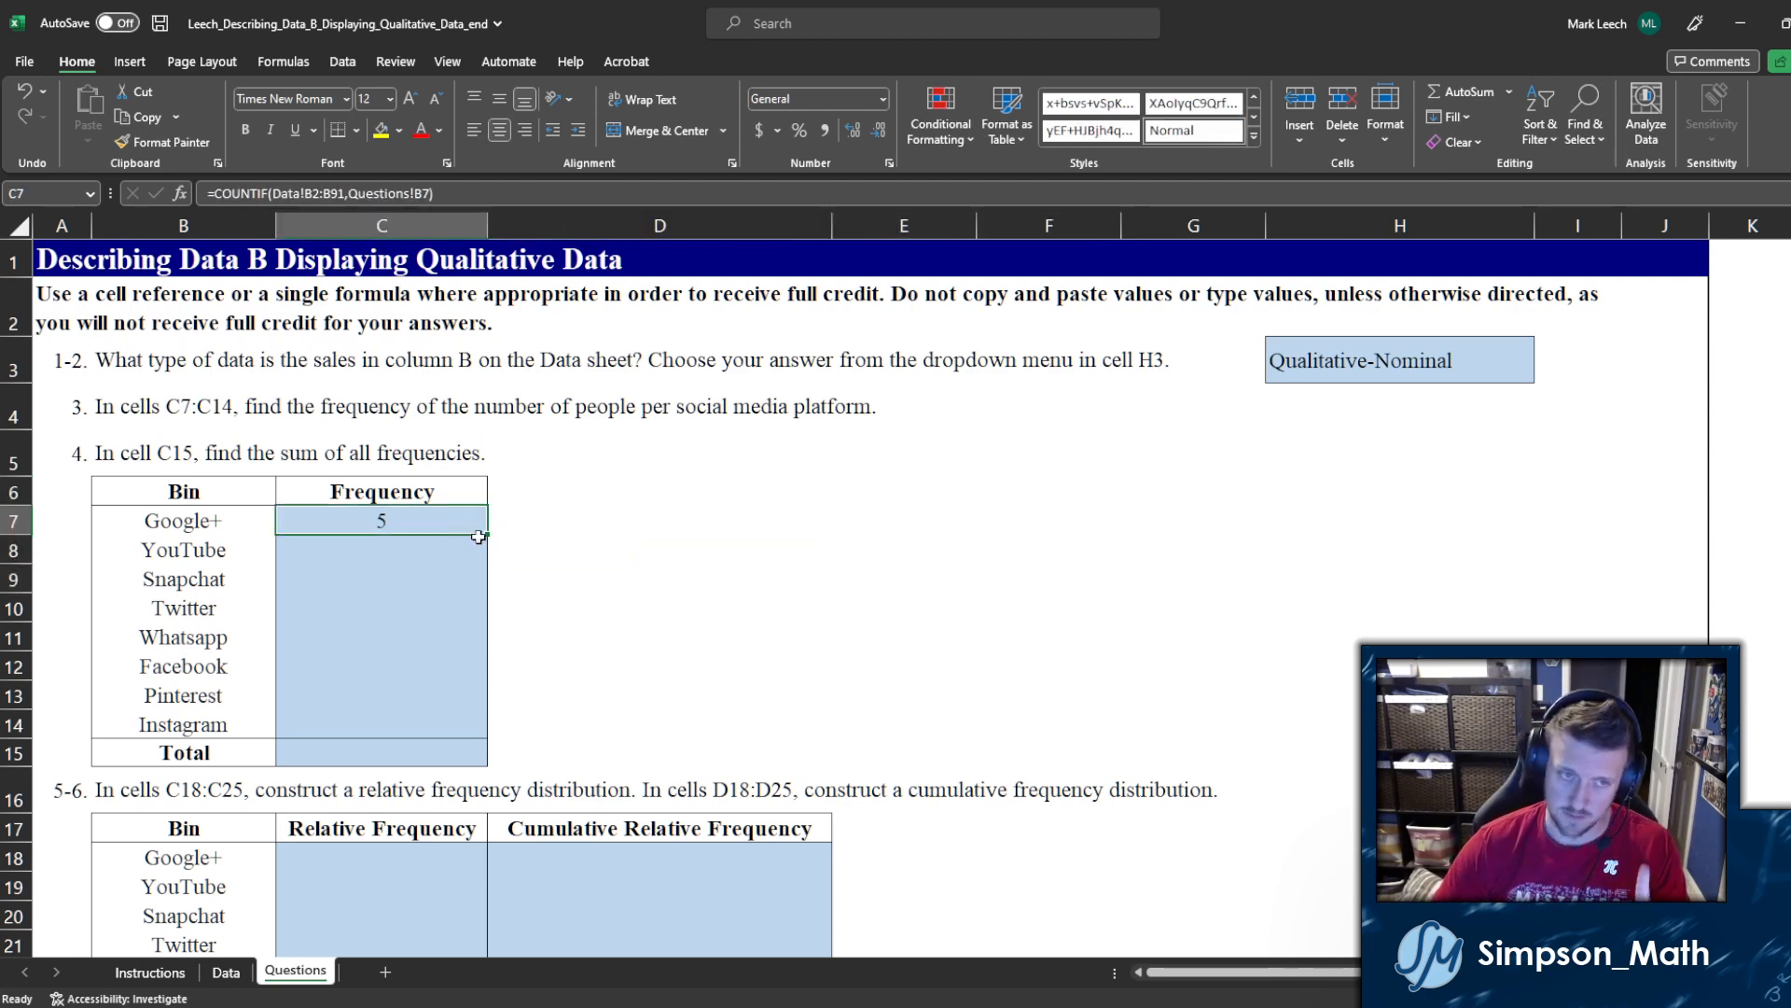
drag(490, 532, 467, 732)
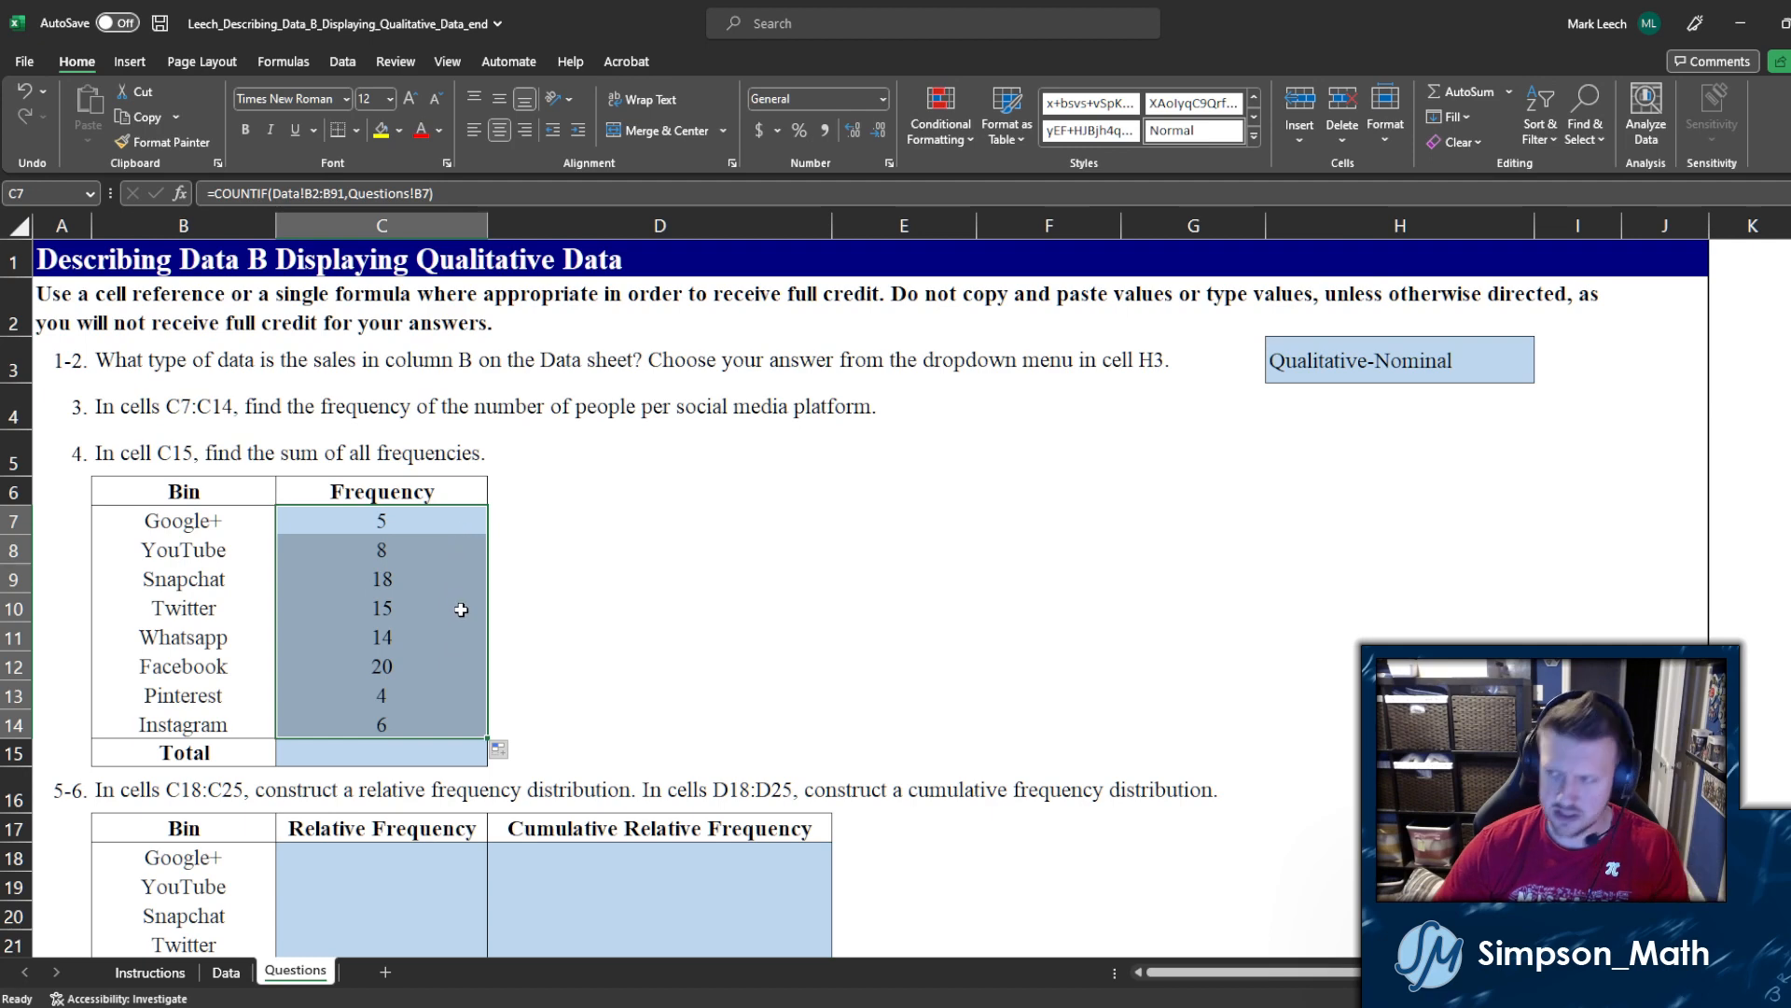
Step: Inspect the COUNTIF formula in C14 to check its data range and criteria references
click(527, 632)
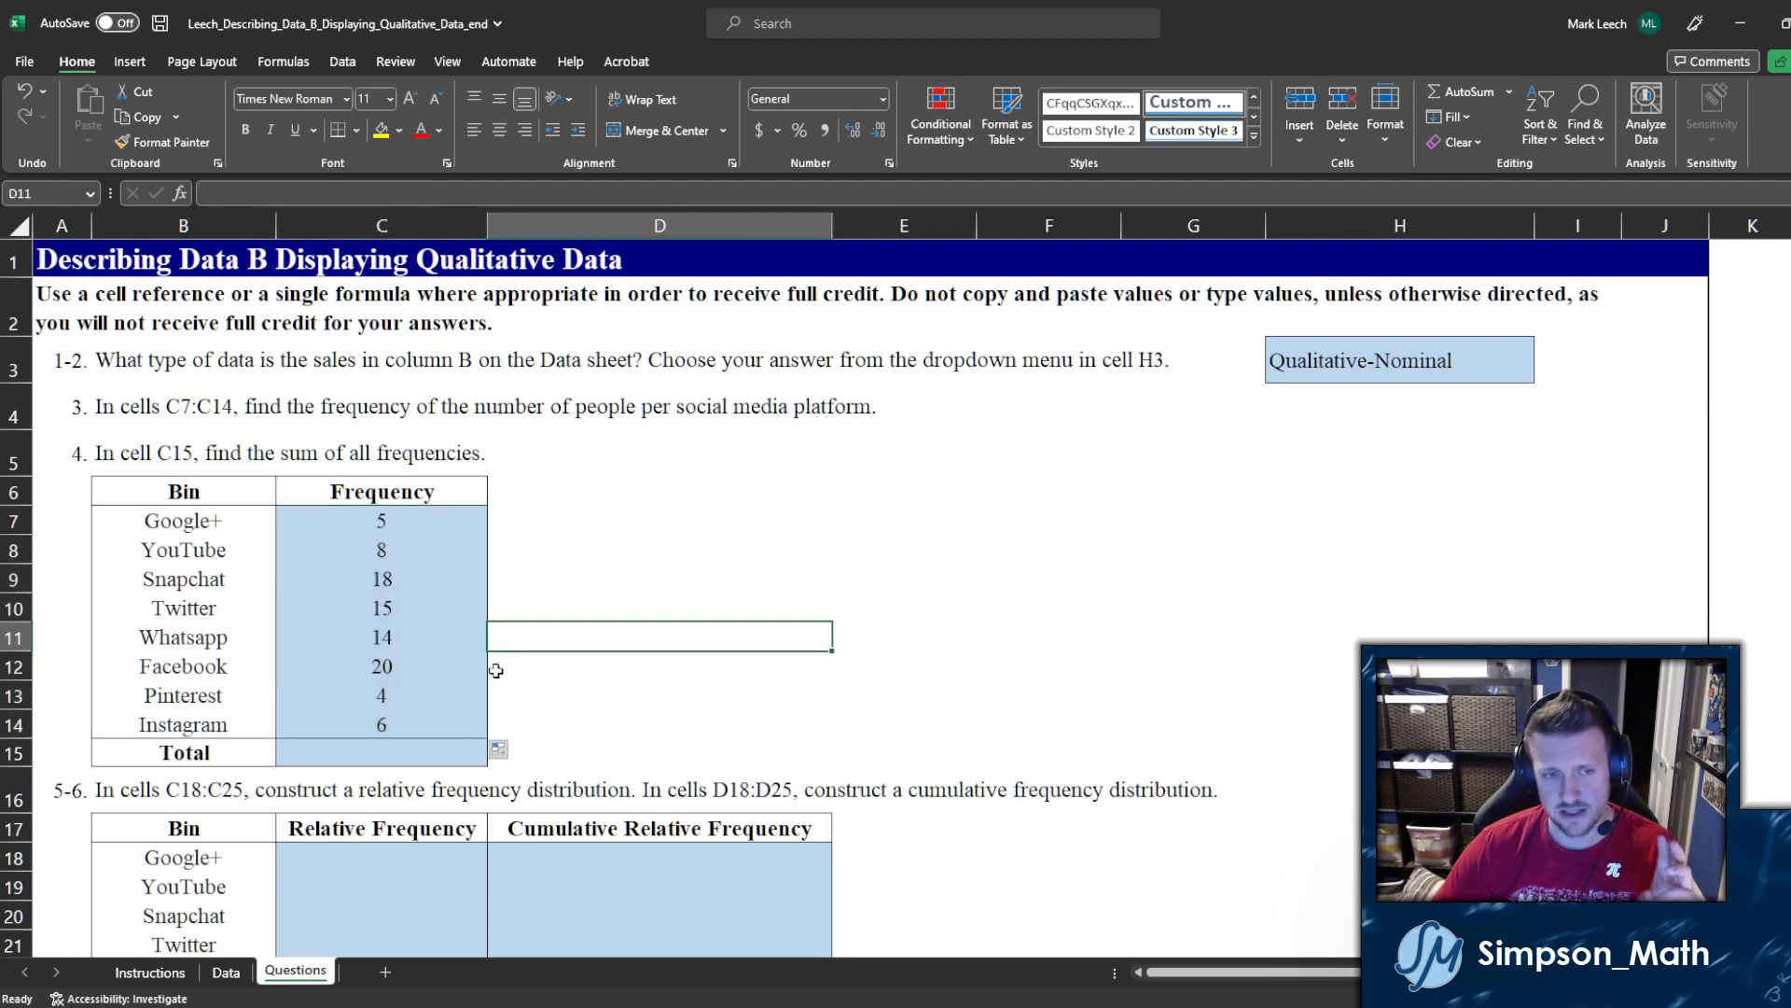
click(430, 744)
click(413, 721)
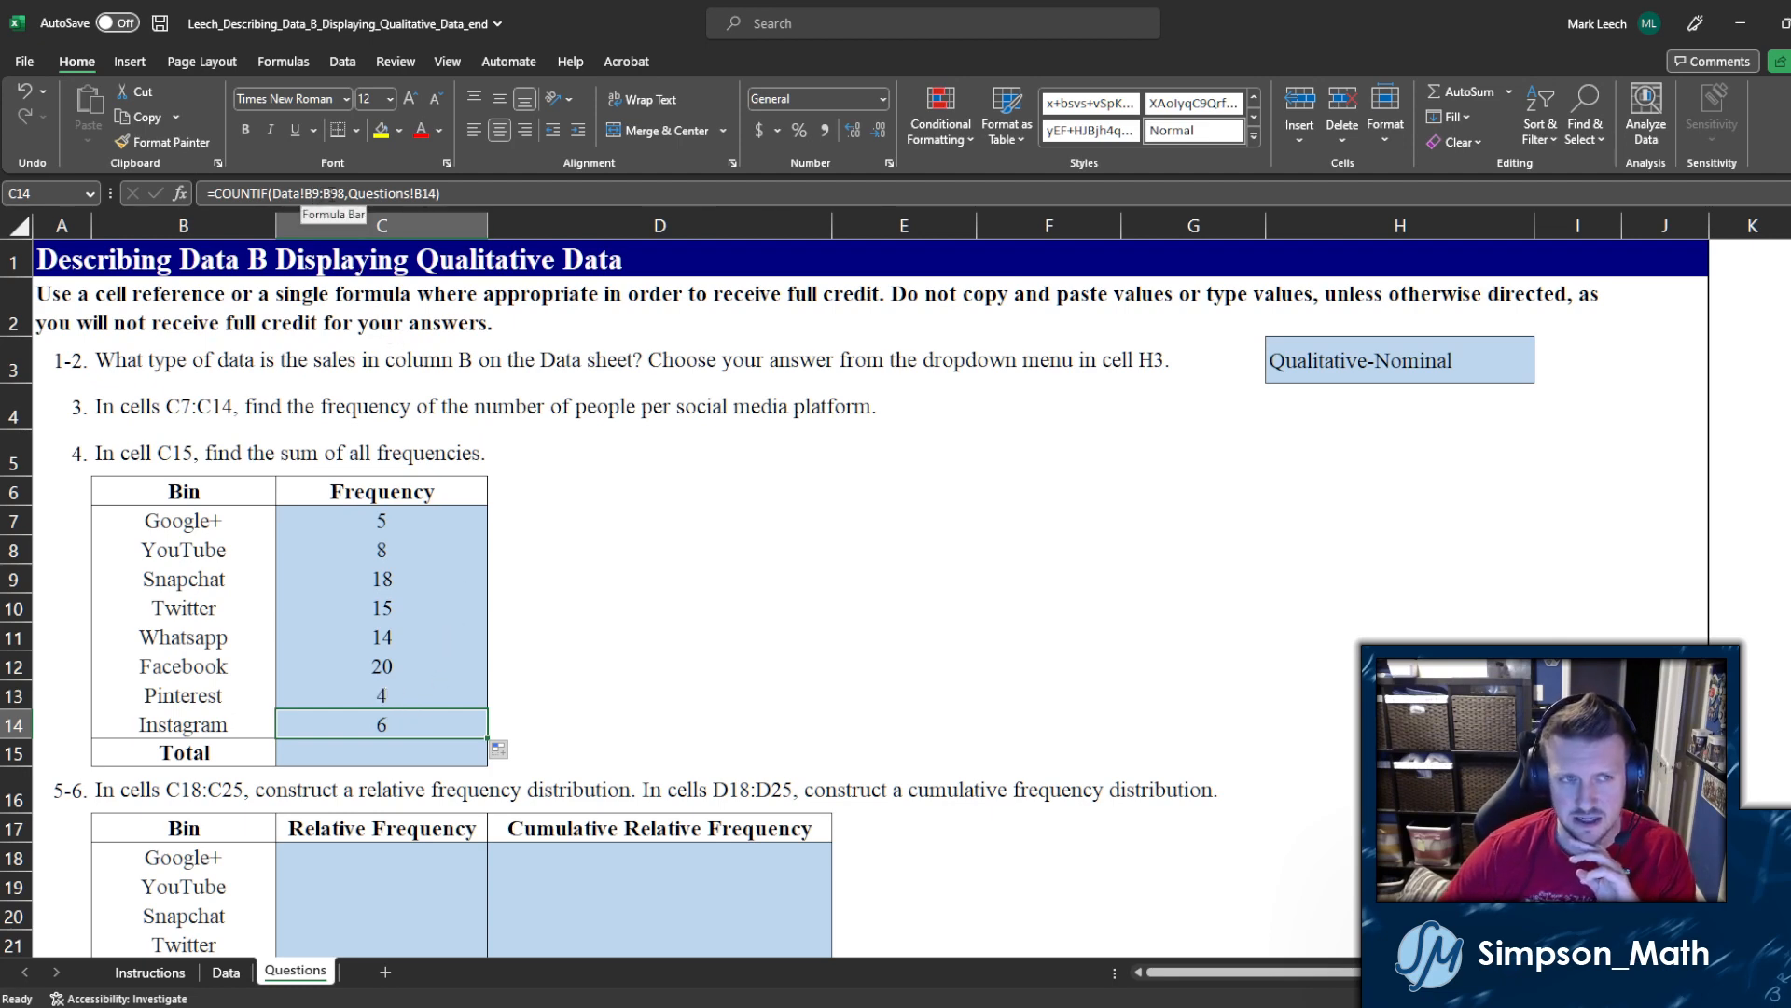
Step: Compare the social media platform entries from row 9 down on the Data sheet with the frequency table on the Questions sheet
click(234, 973)
scroll(225, 464, up, 15)
drag(201, 575, 208, 800)
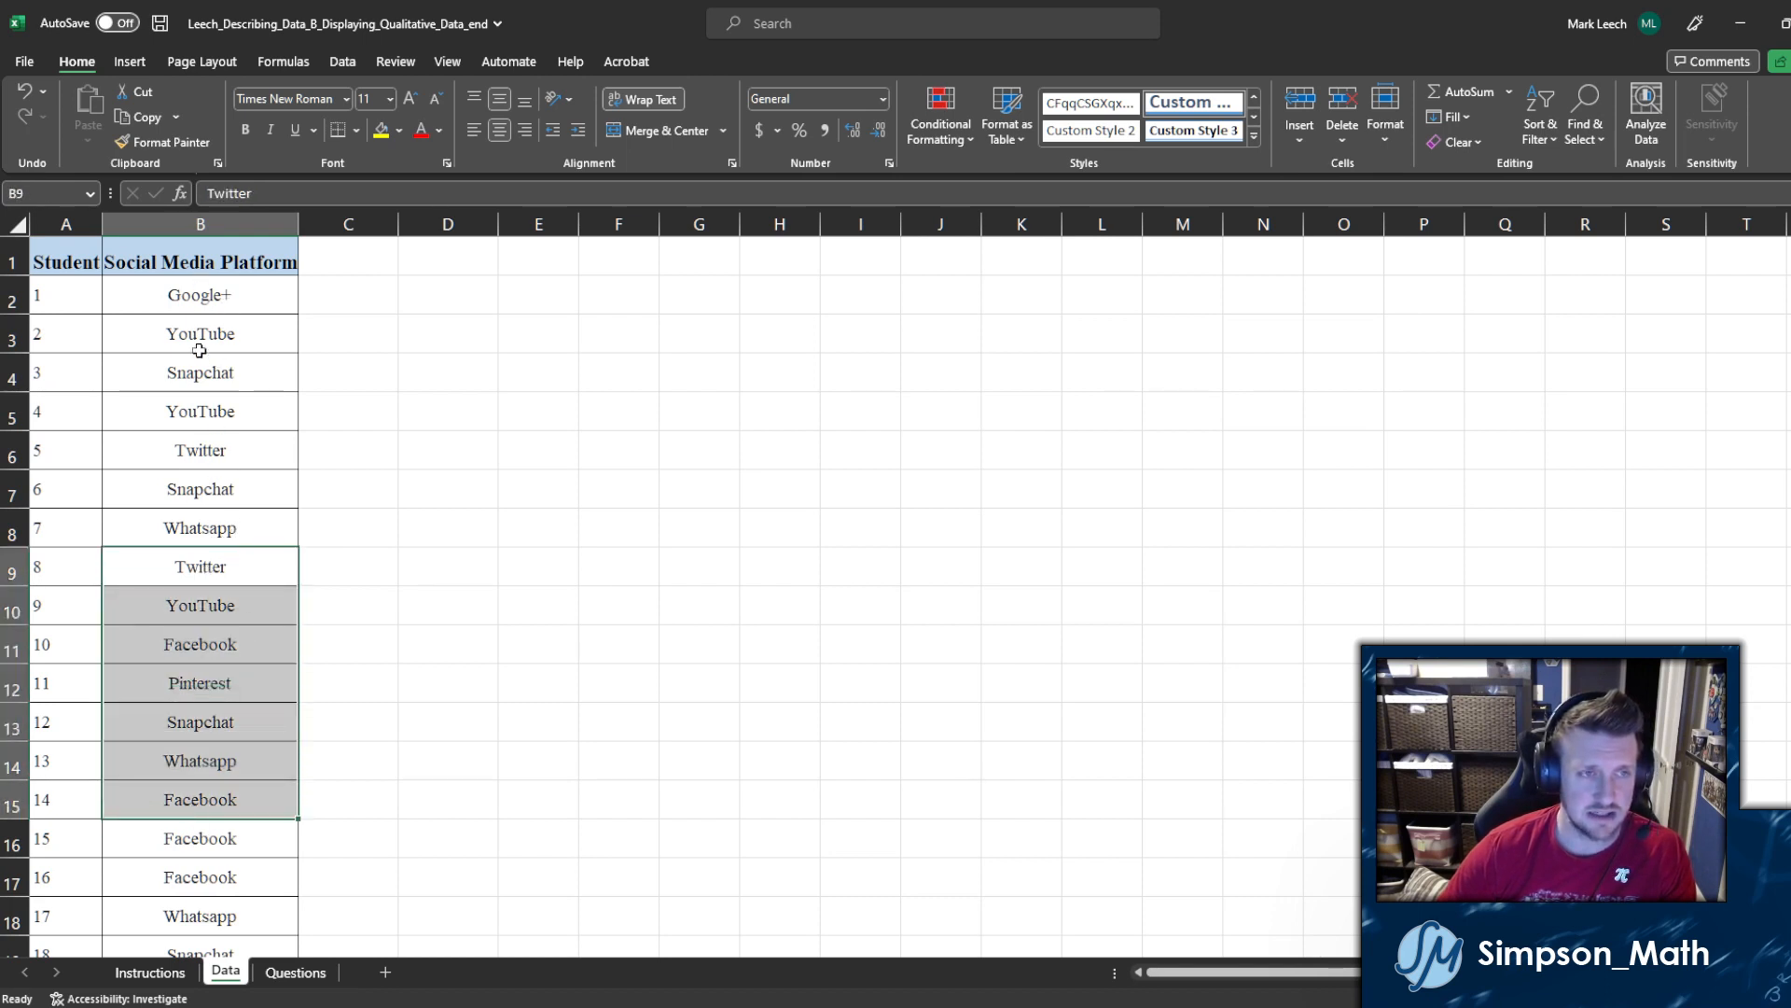
click(295, 973)
click(233, 982)
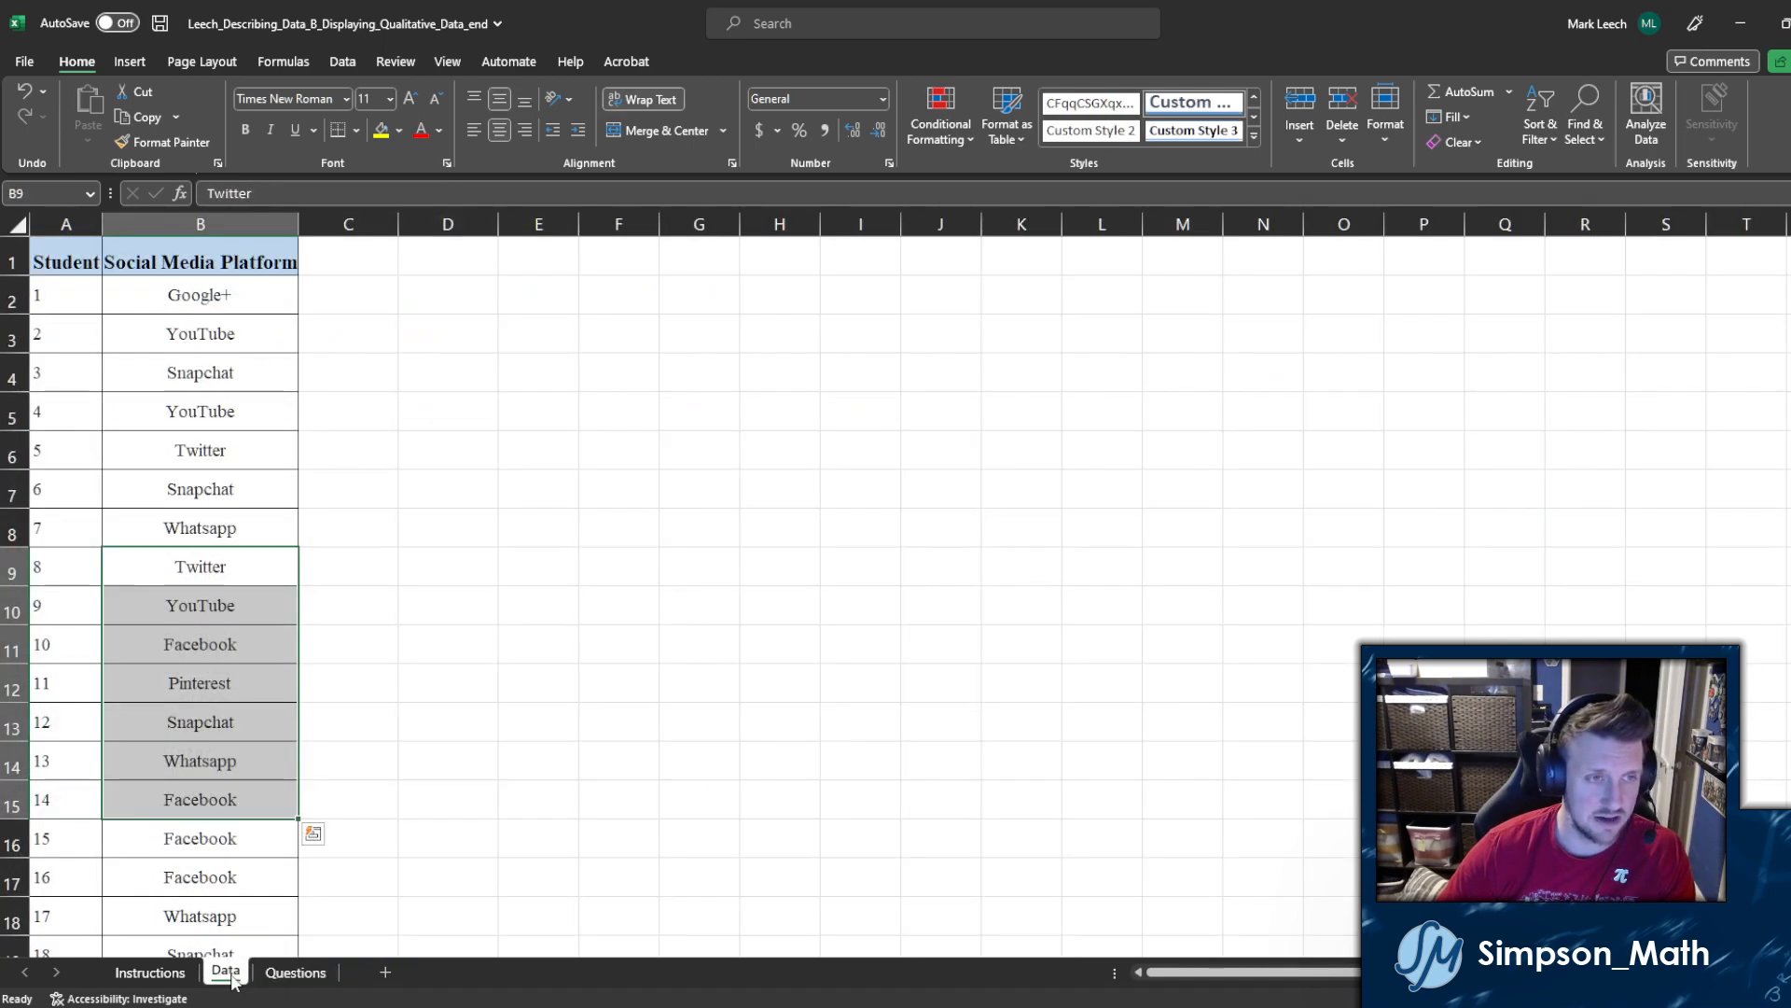
click(295, 973)
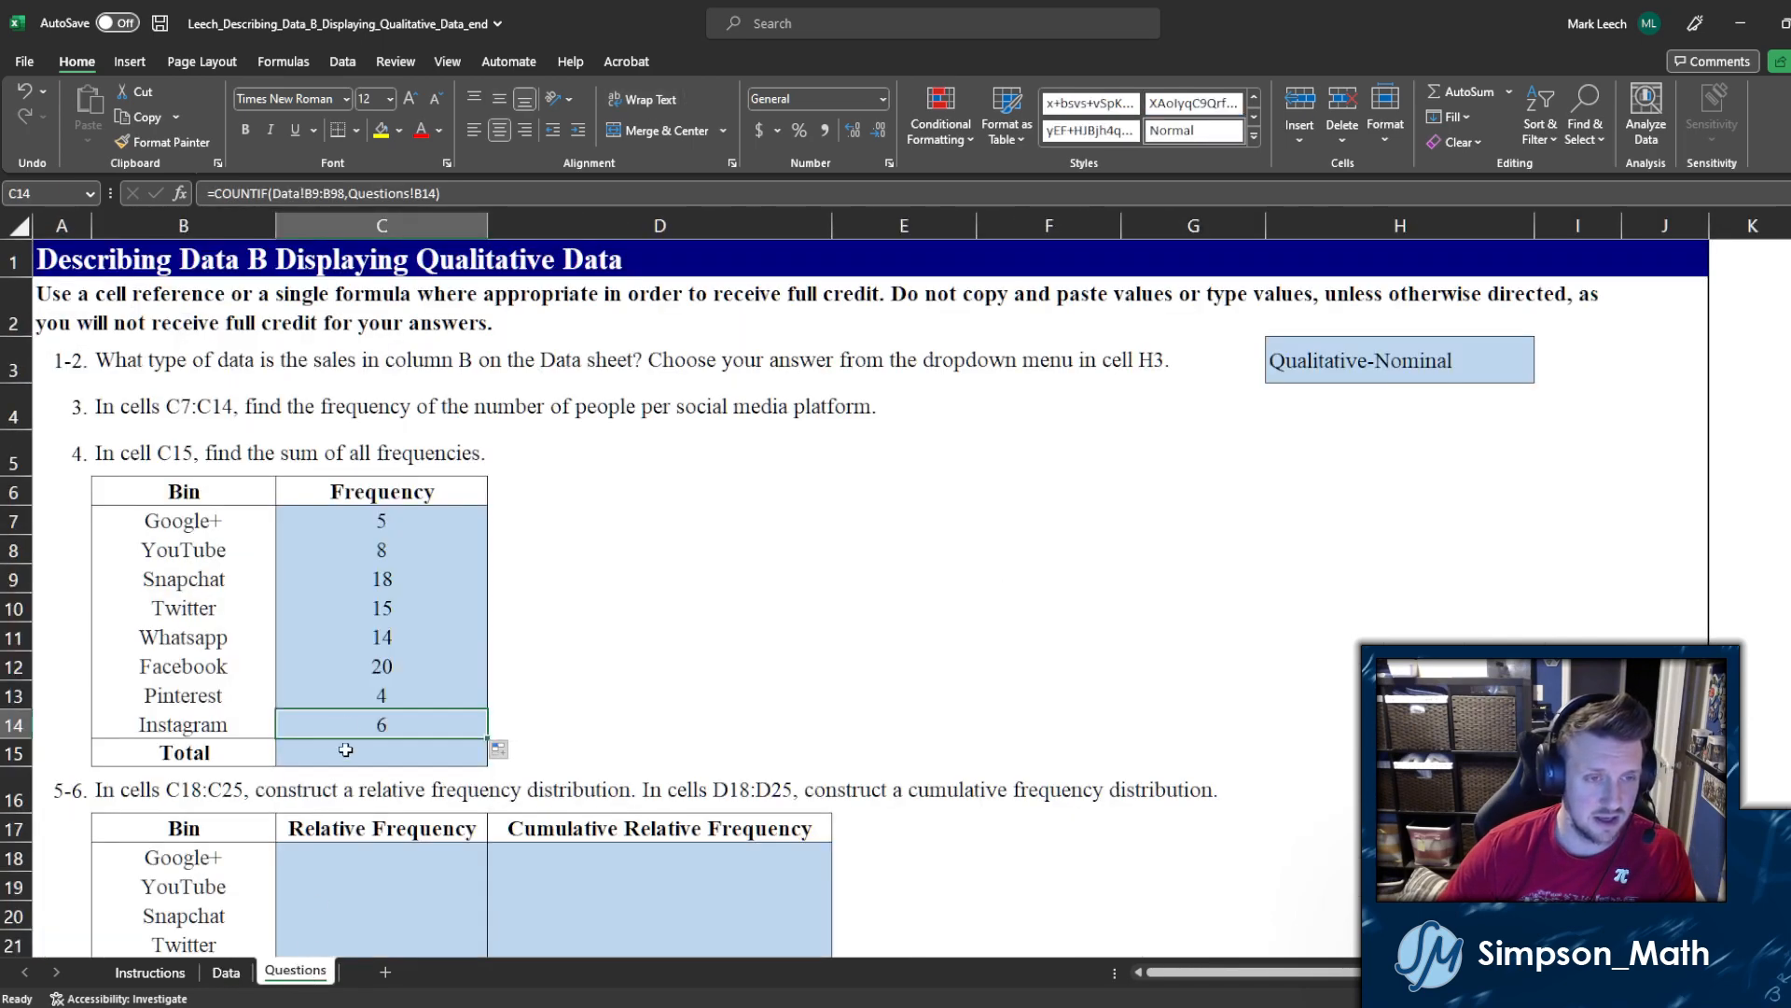
click(225, 973)
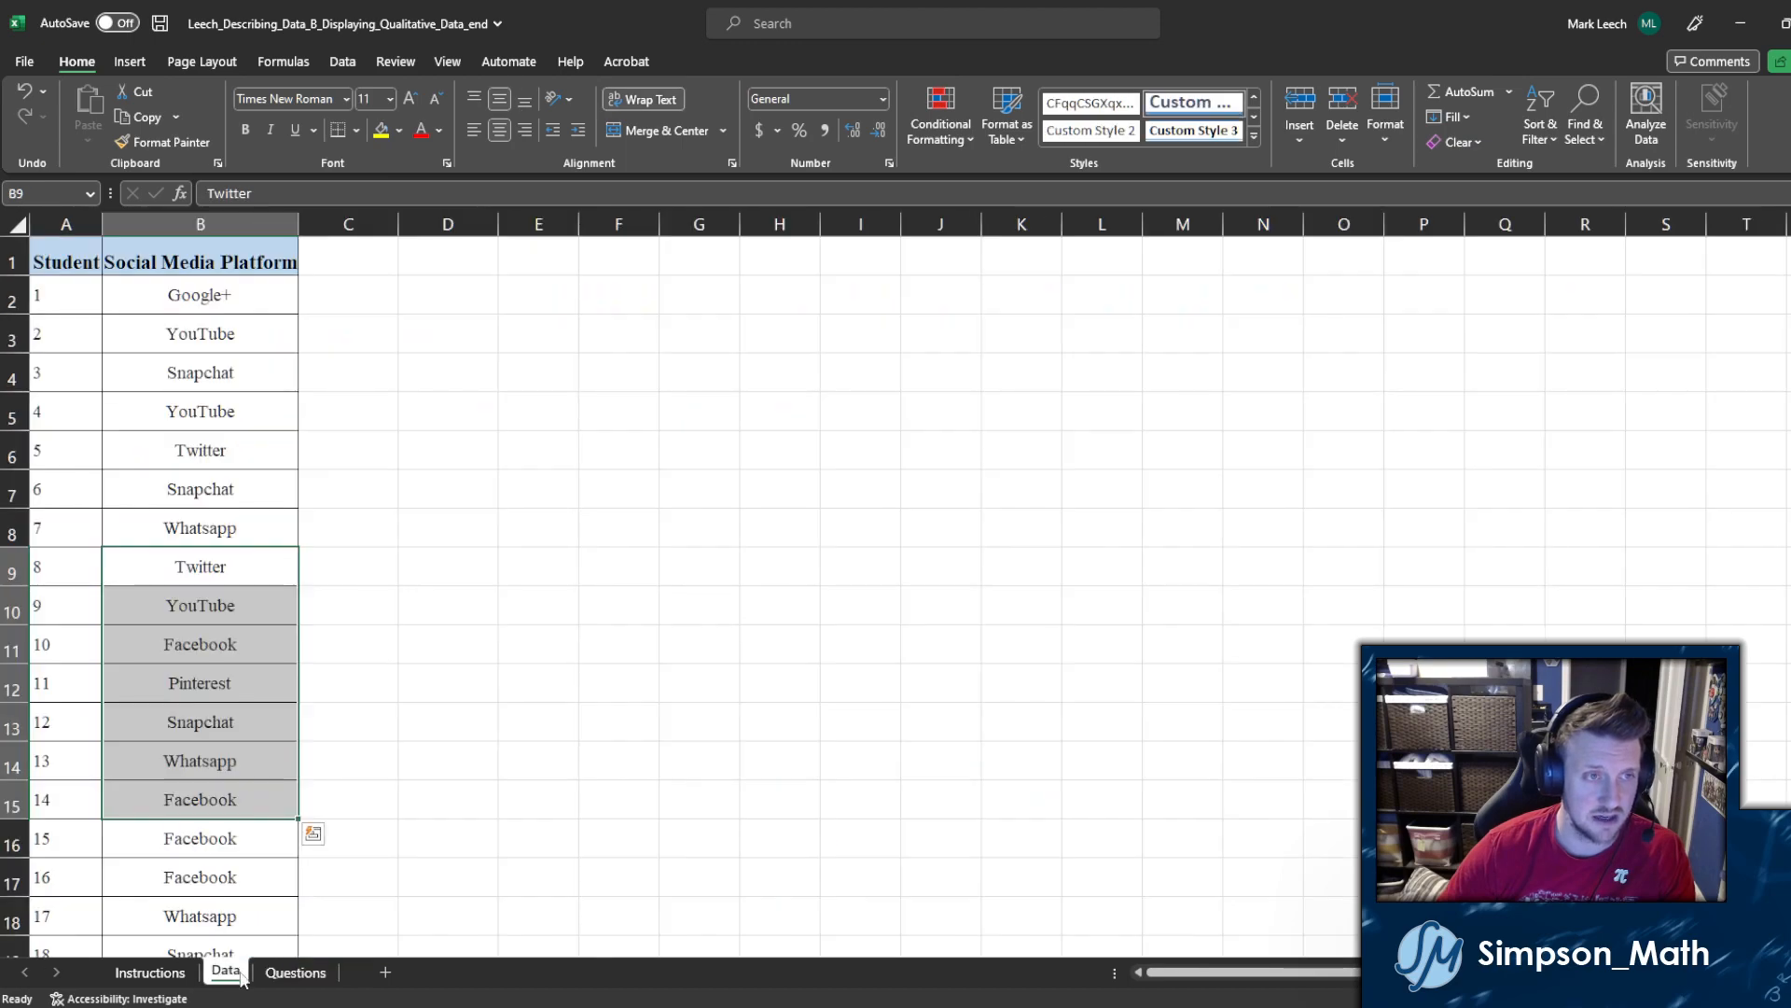
click(291, 972)
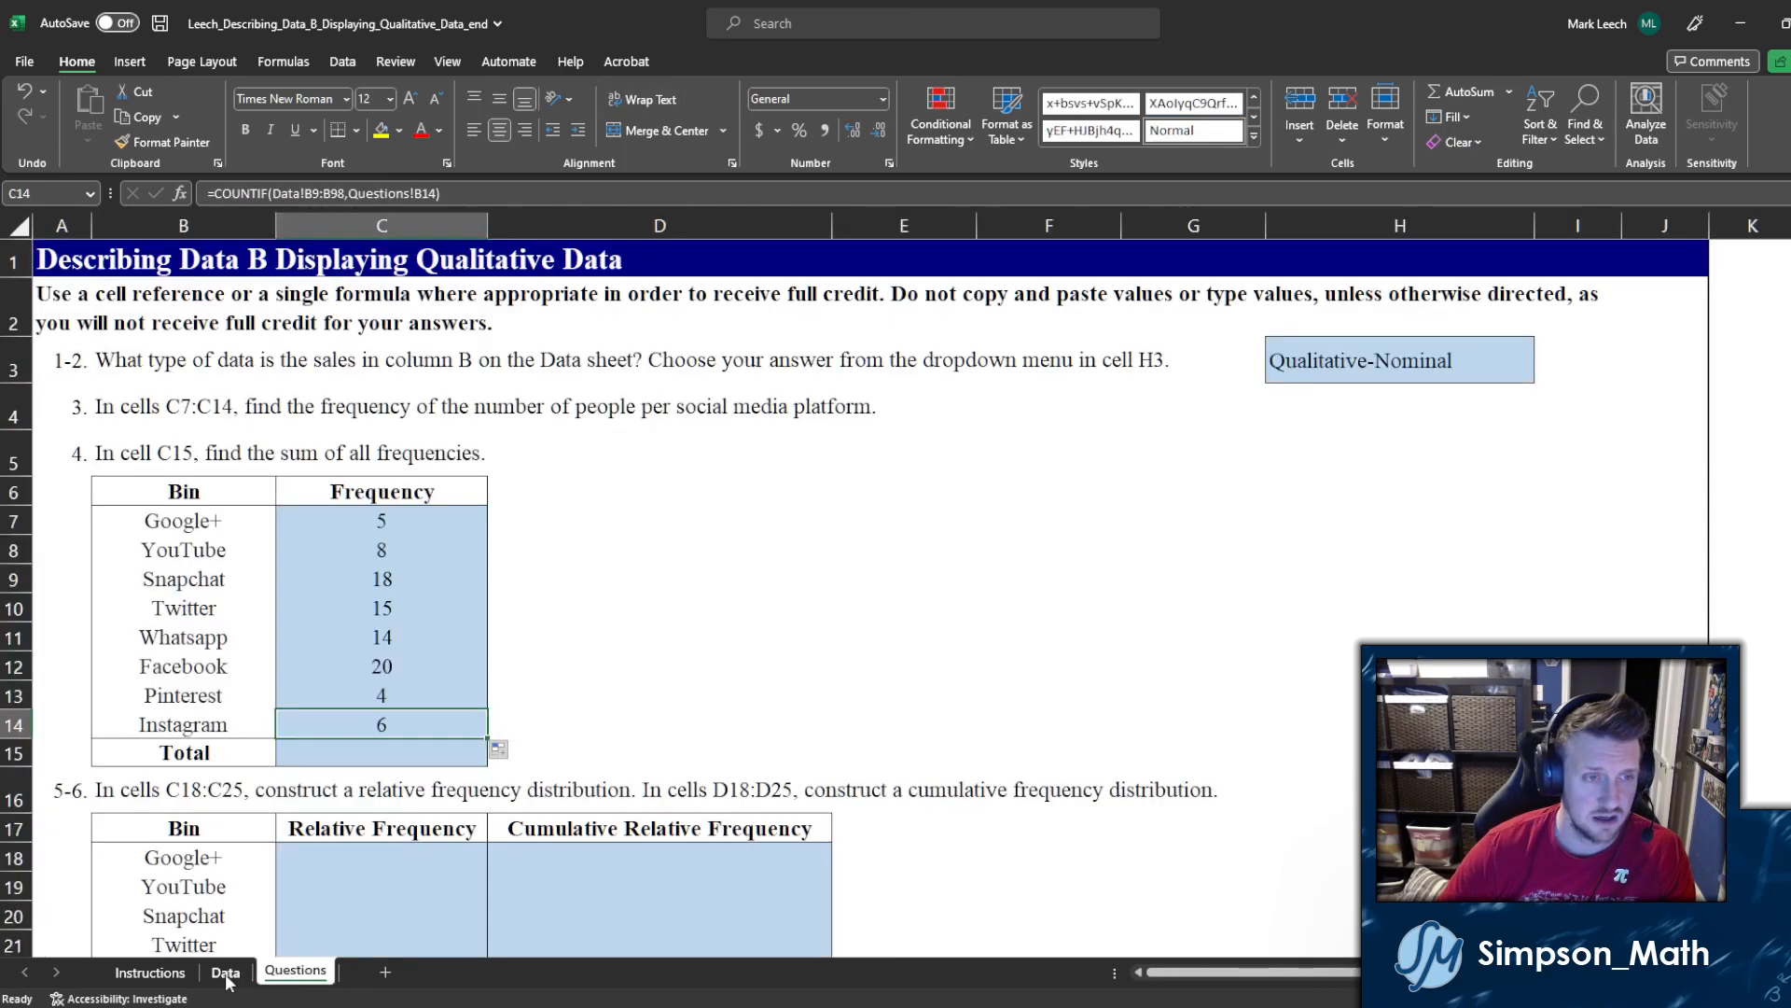
click(226, 973)
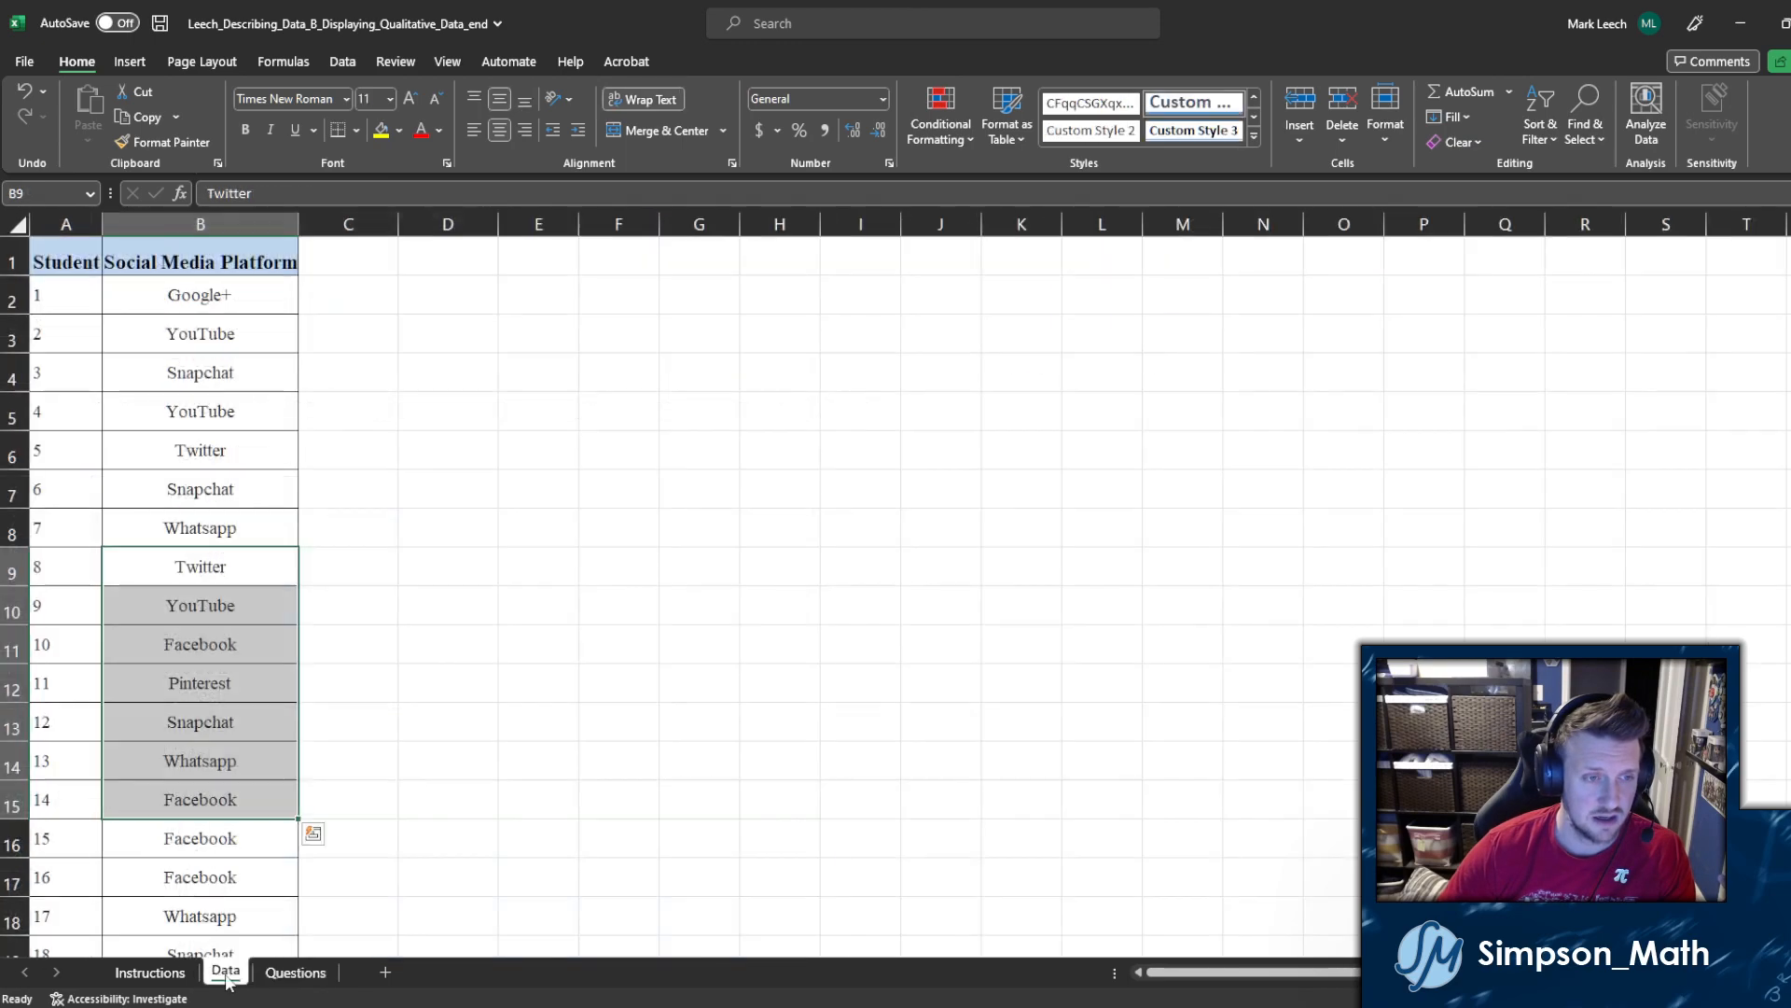
click(275, 984)
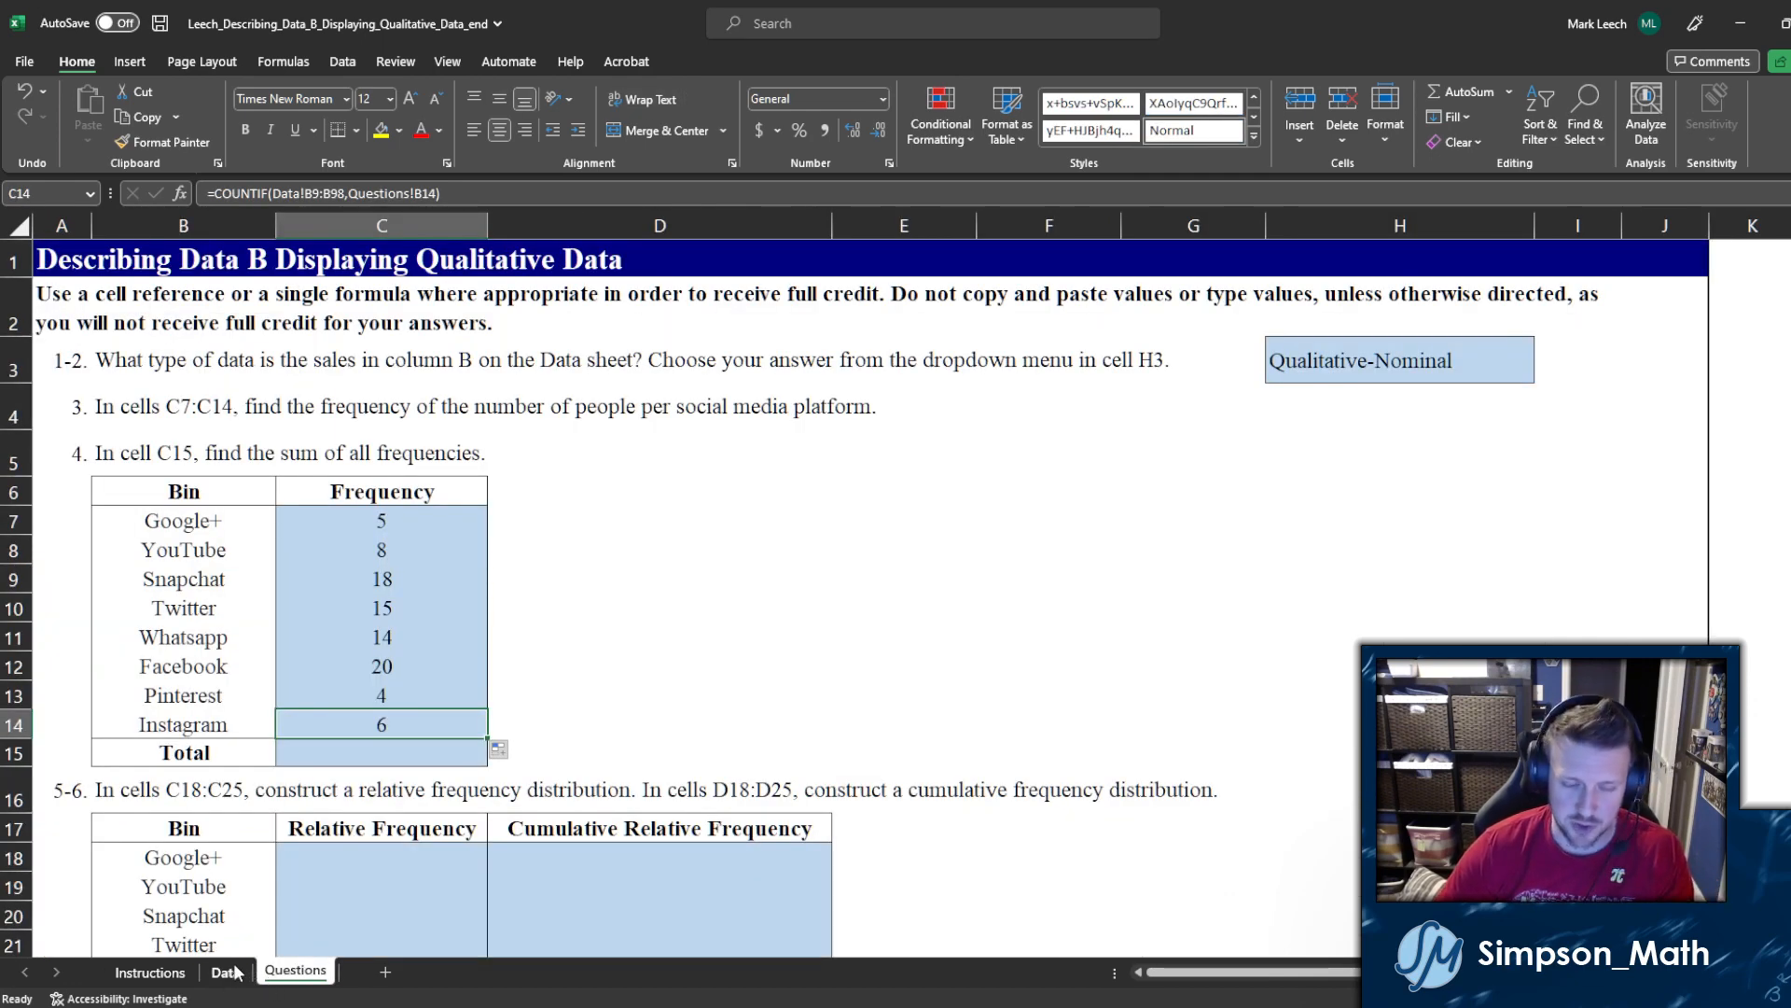
click(227, 973)
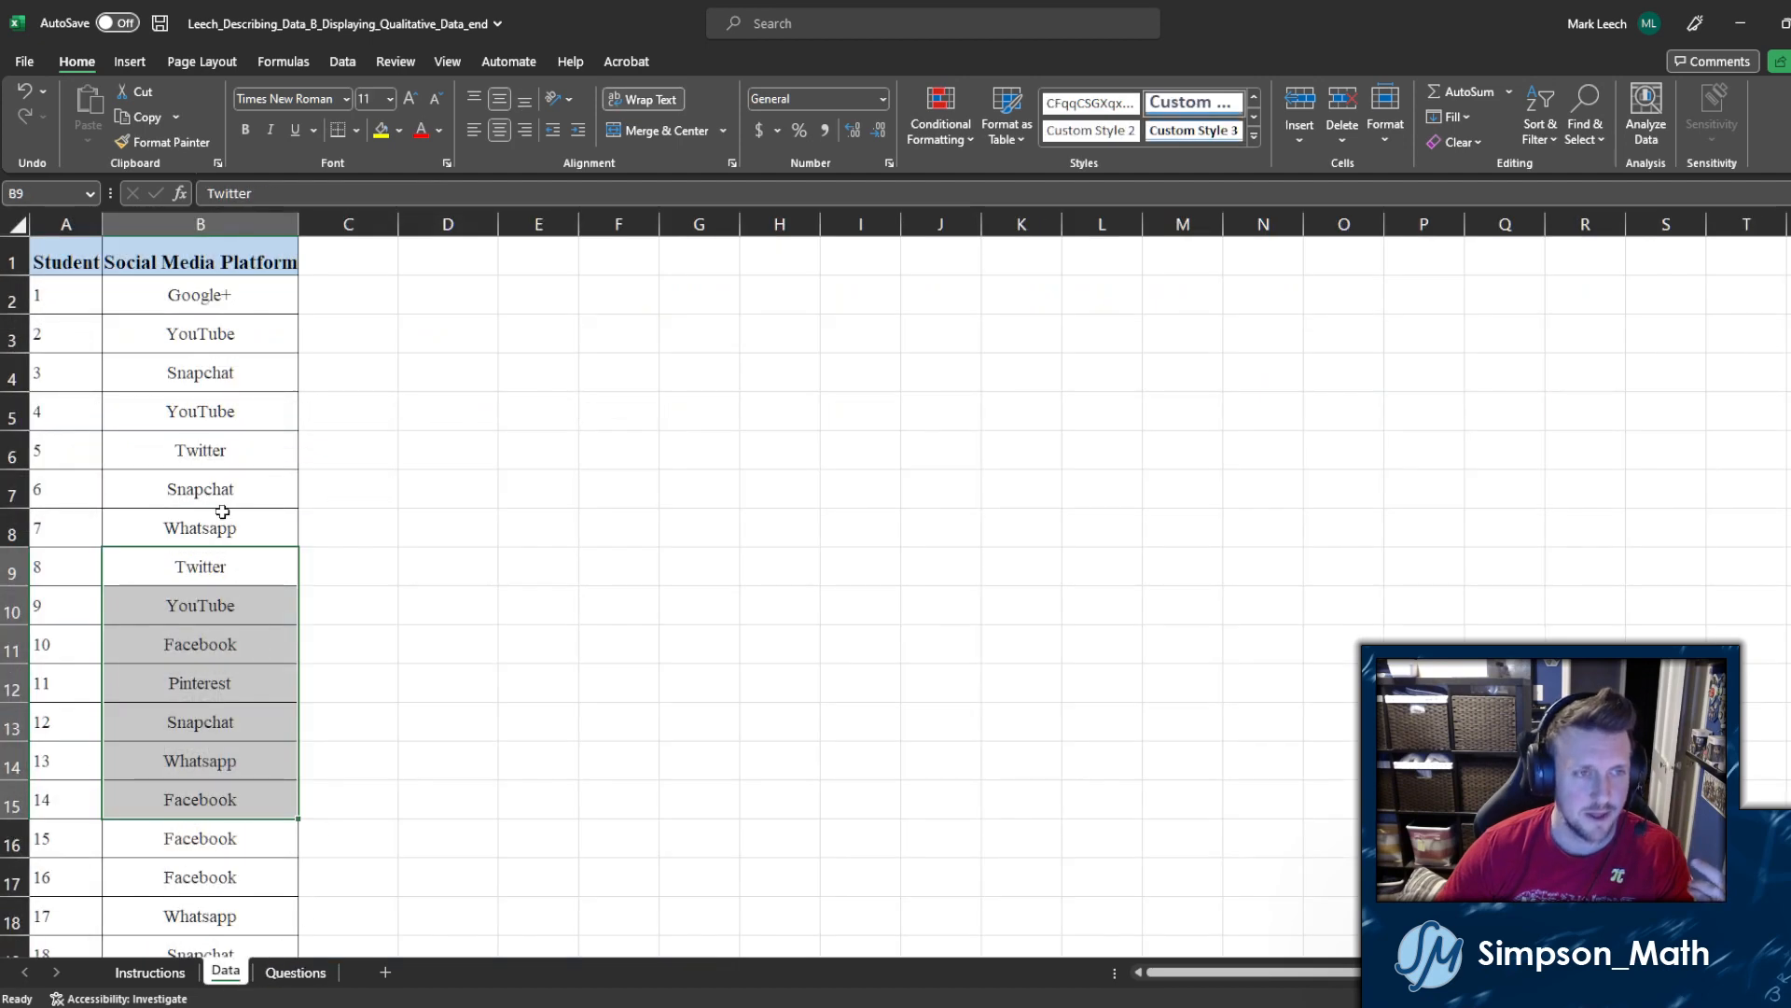
click(295, 972)
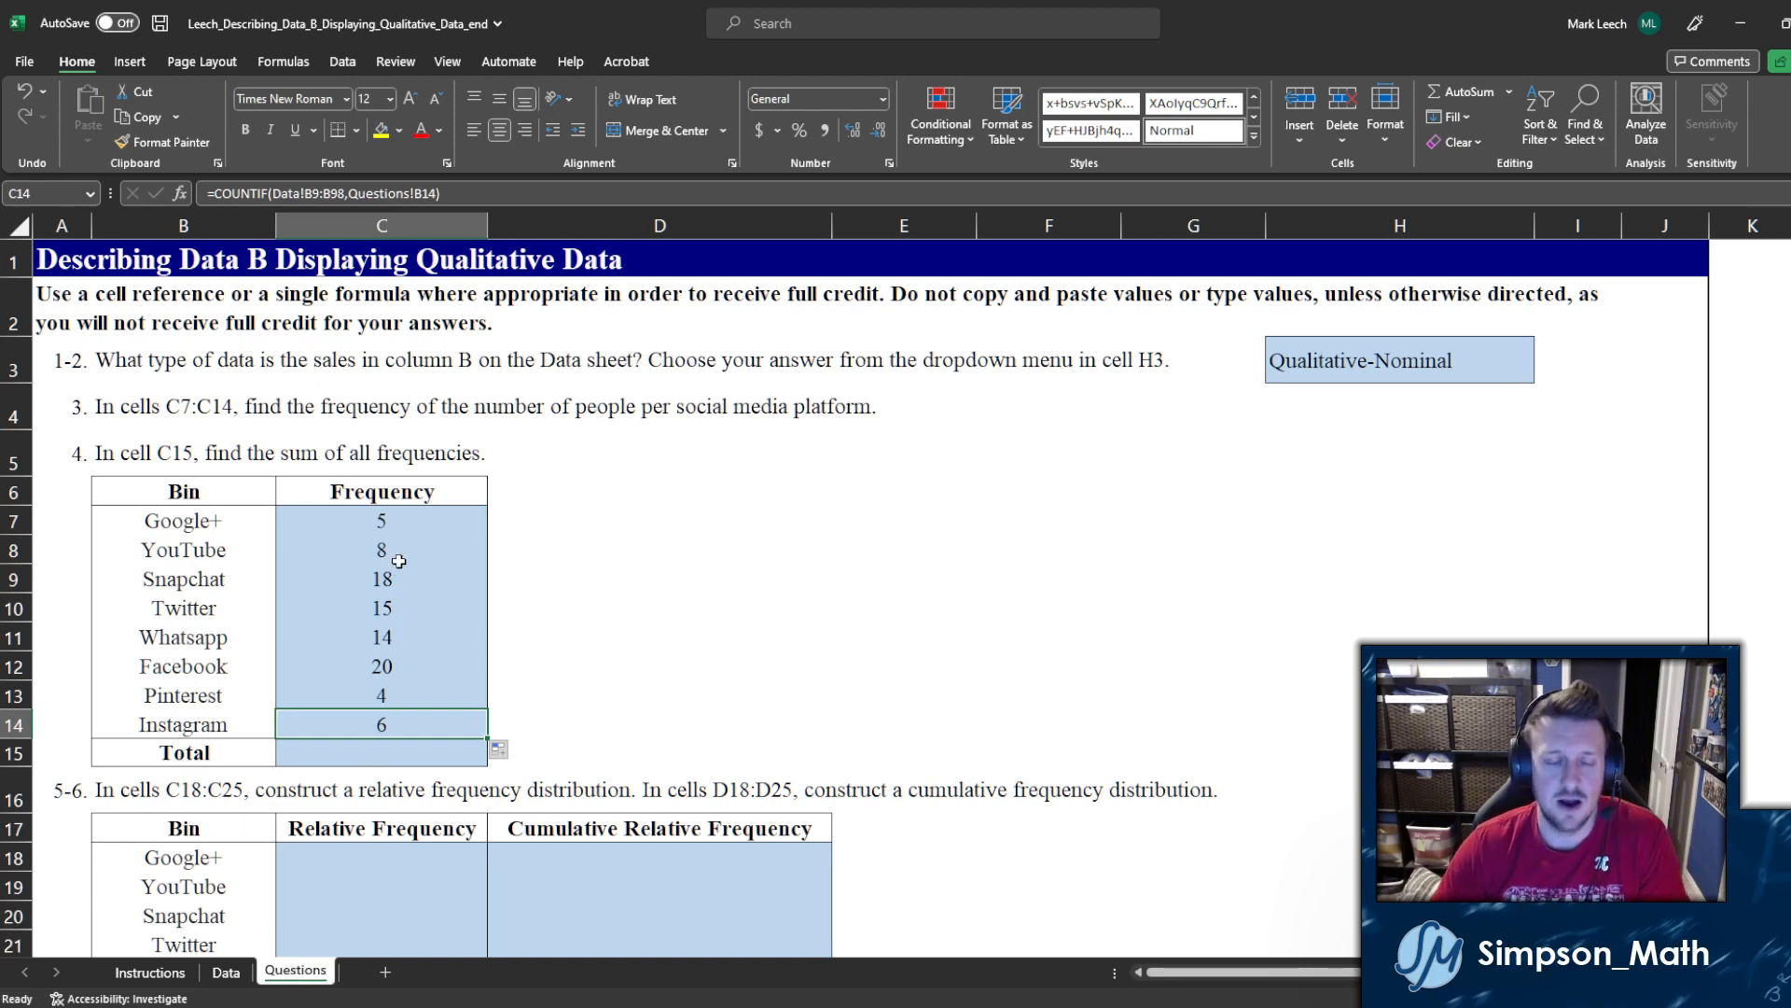
Step: Undo and restore the frequency fill, and inspect the data ranges in the YouTube, Snapchat and Twitter COUNTIF formulas
key(ctrl+z)
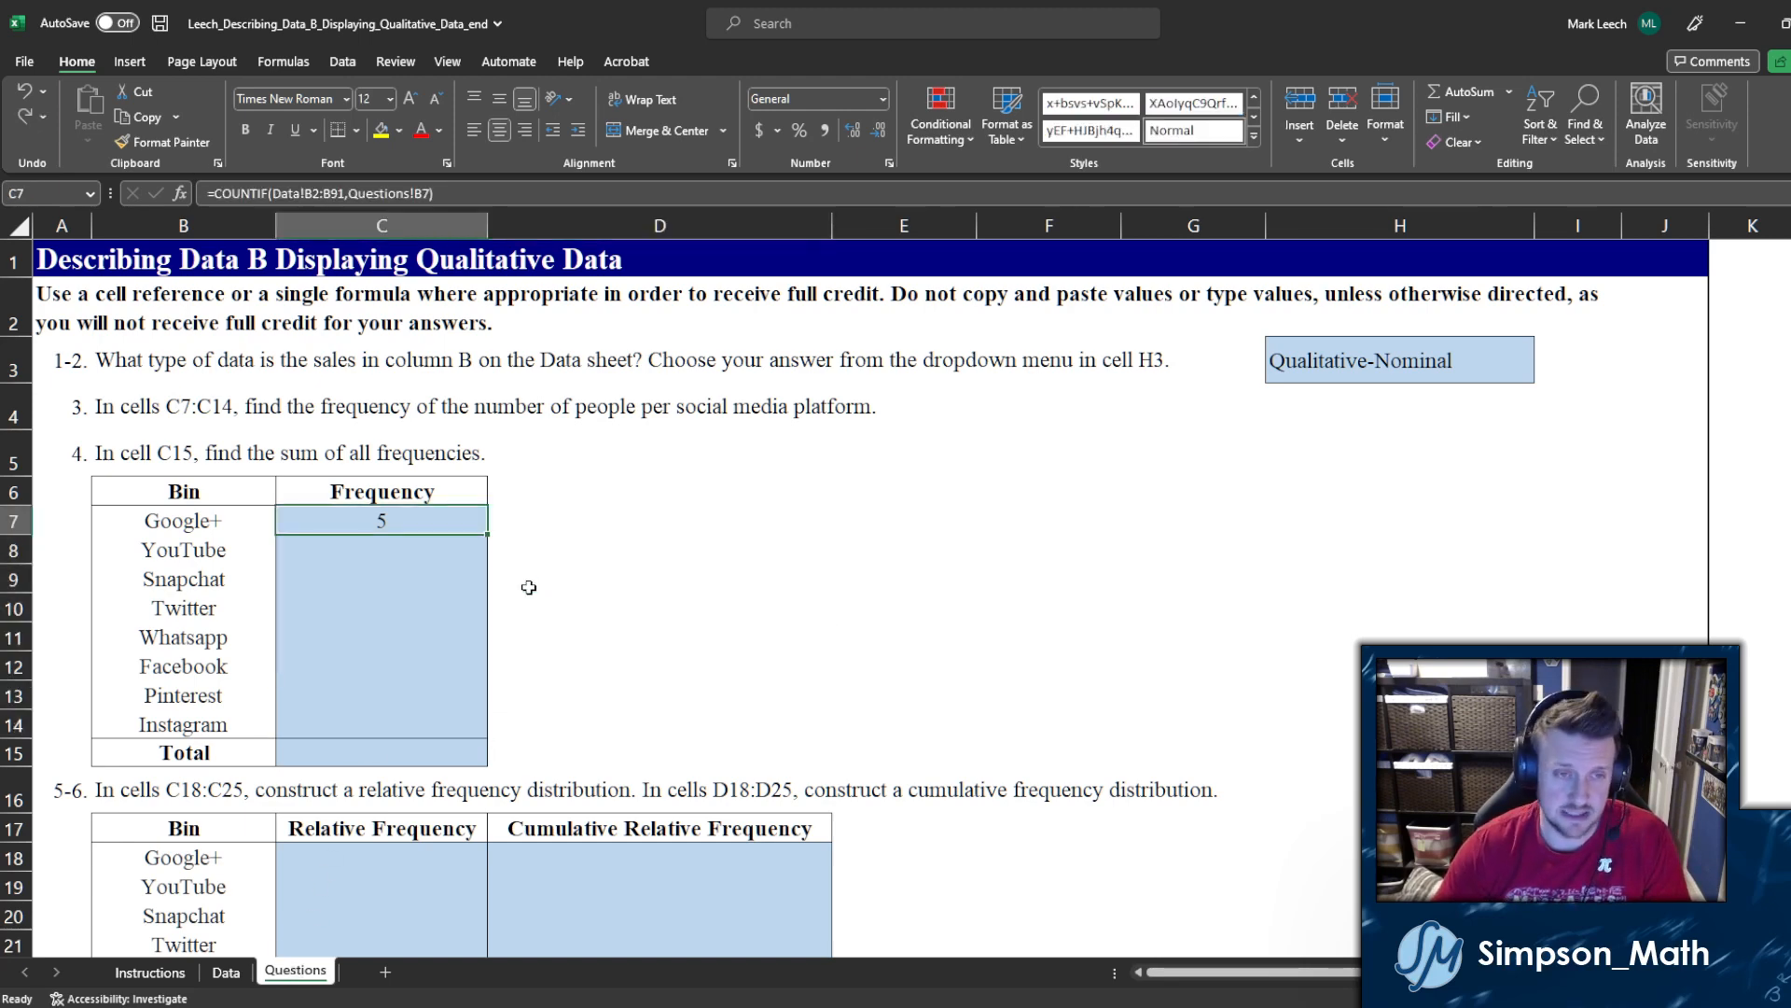
key(ctrl+y)
click(441, 553)
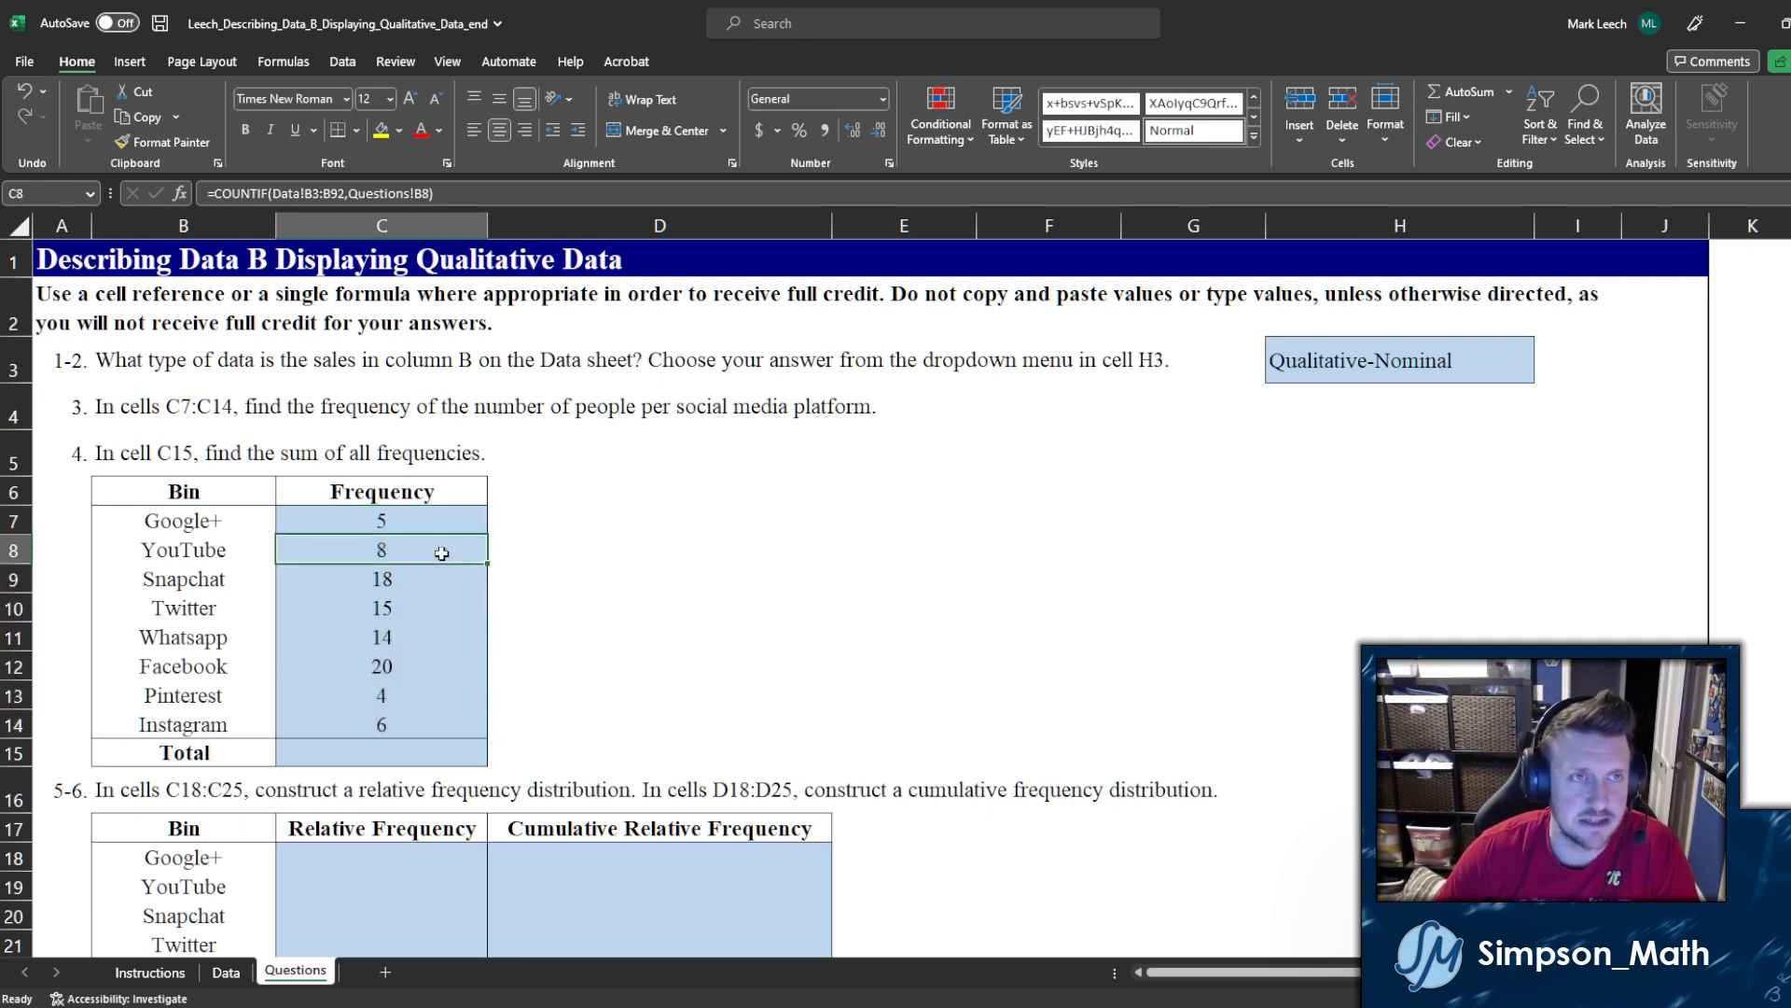
double_click(441, 551)
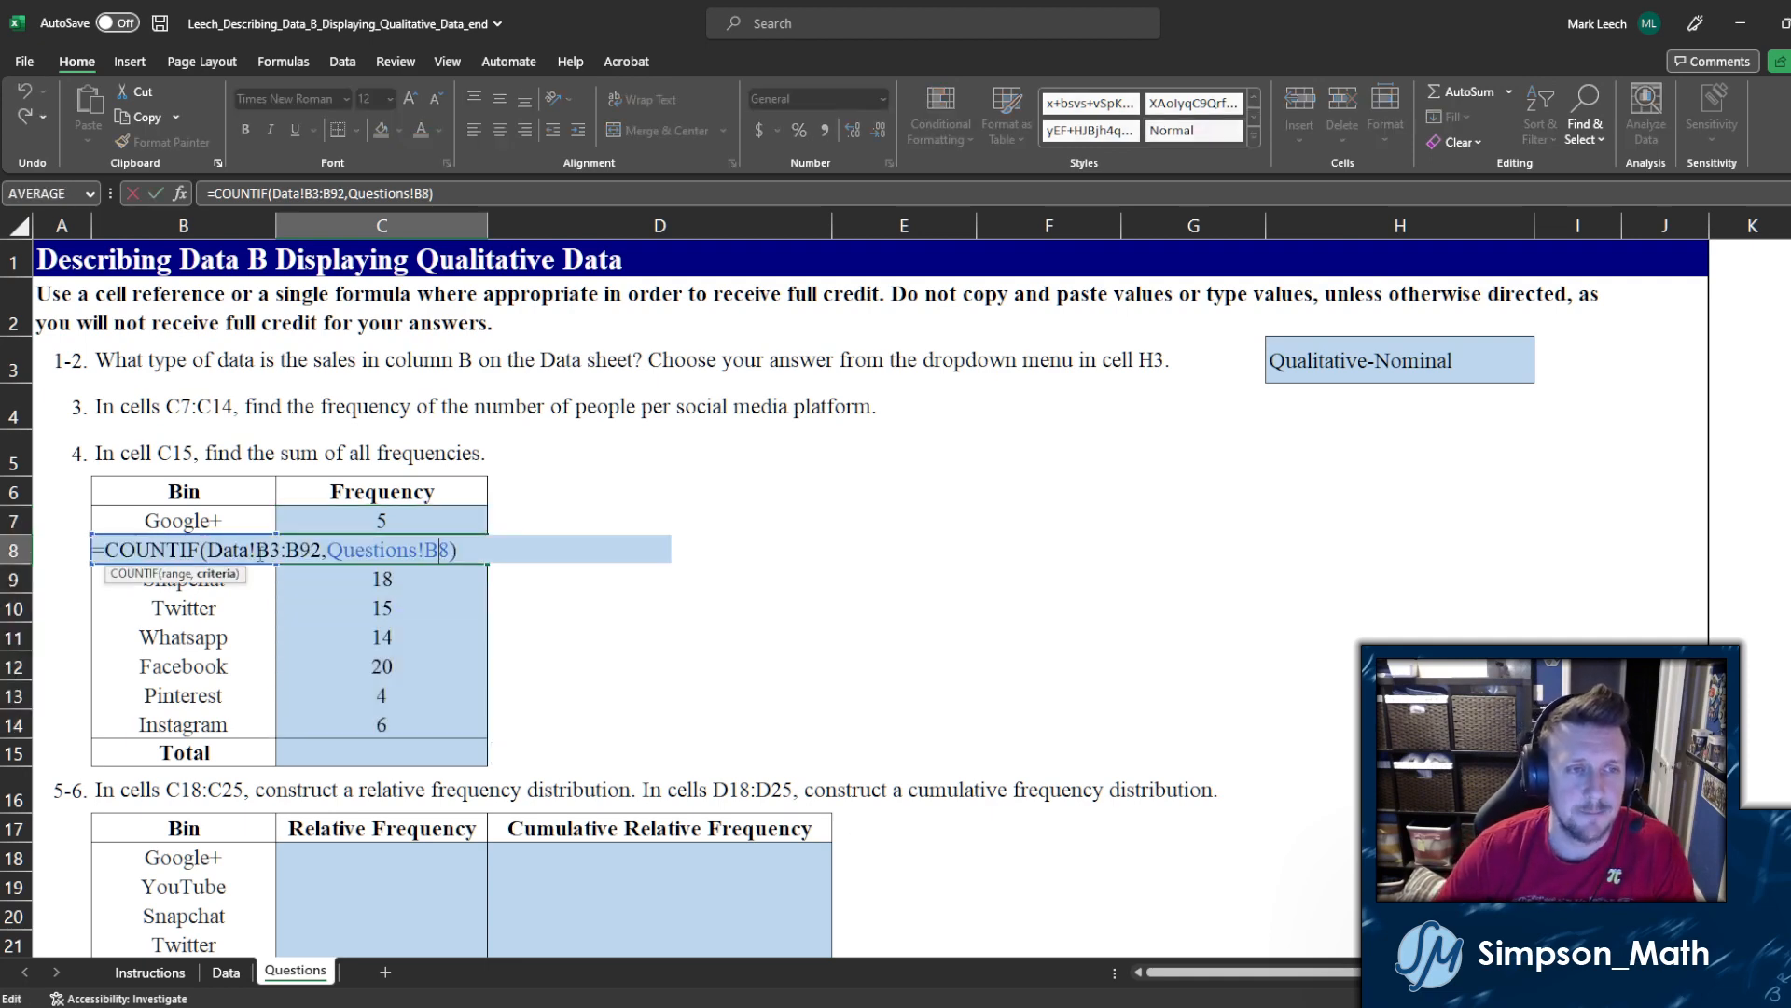
key(Return)
double_click(374, 579)
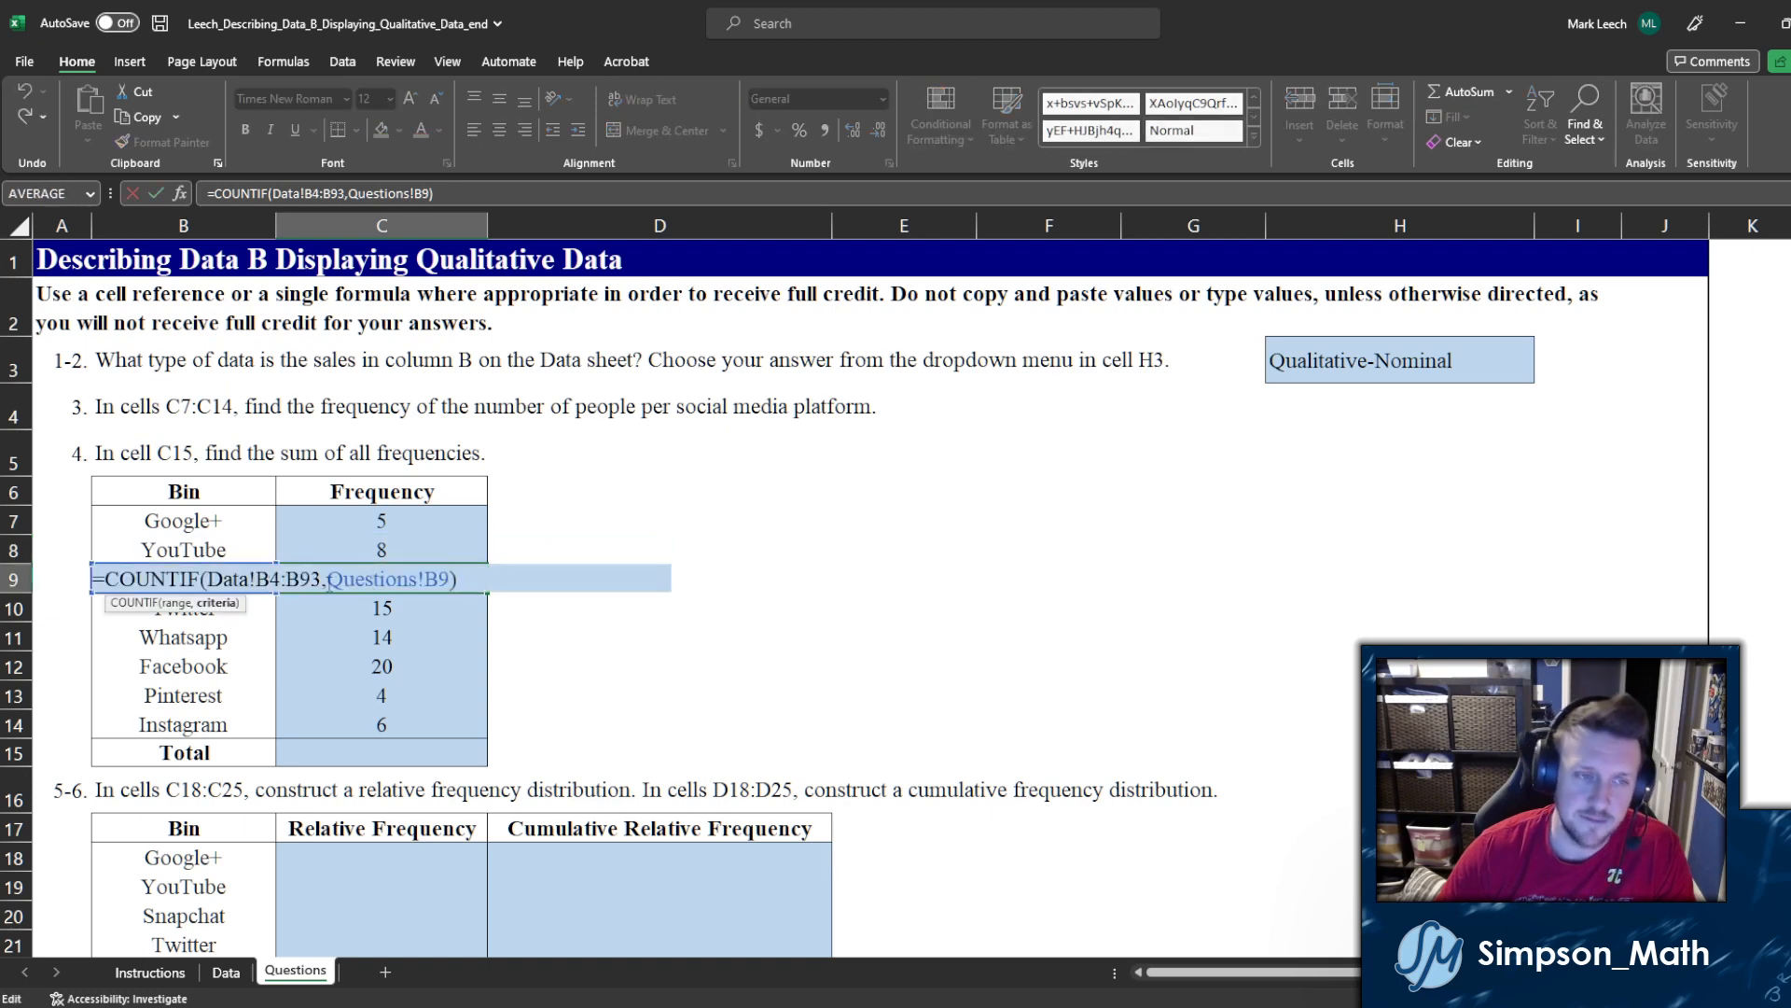
key(Return)
double_click(345, 608)
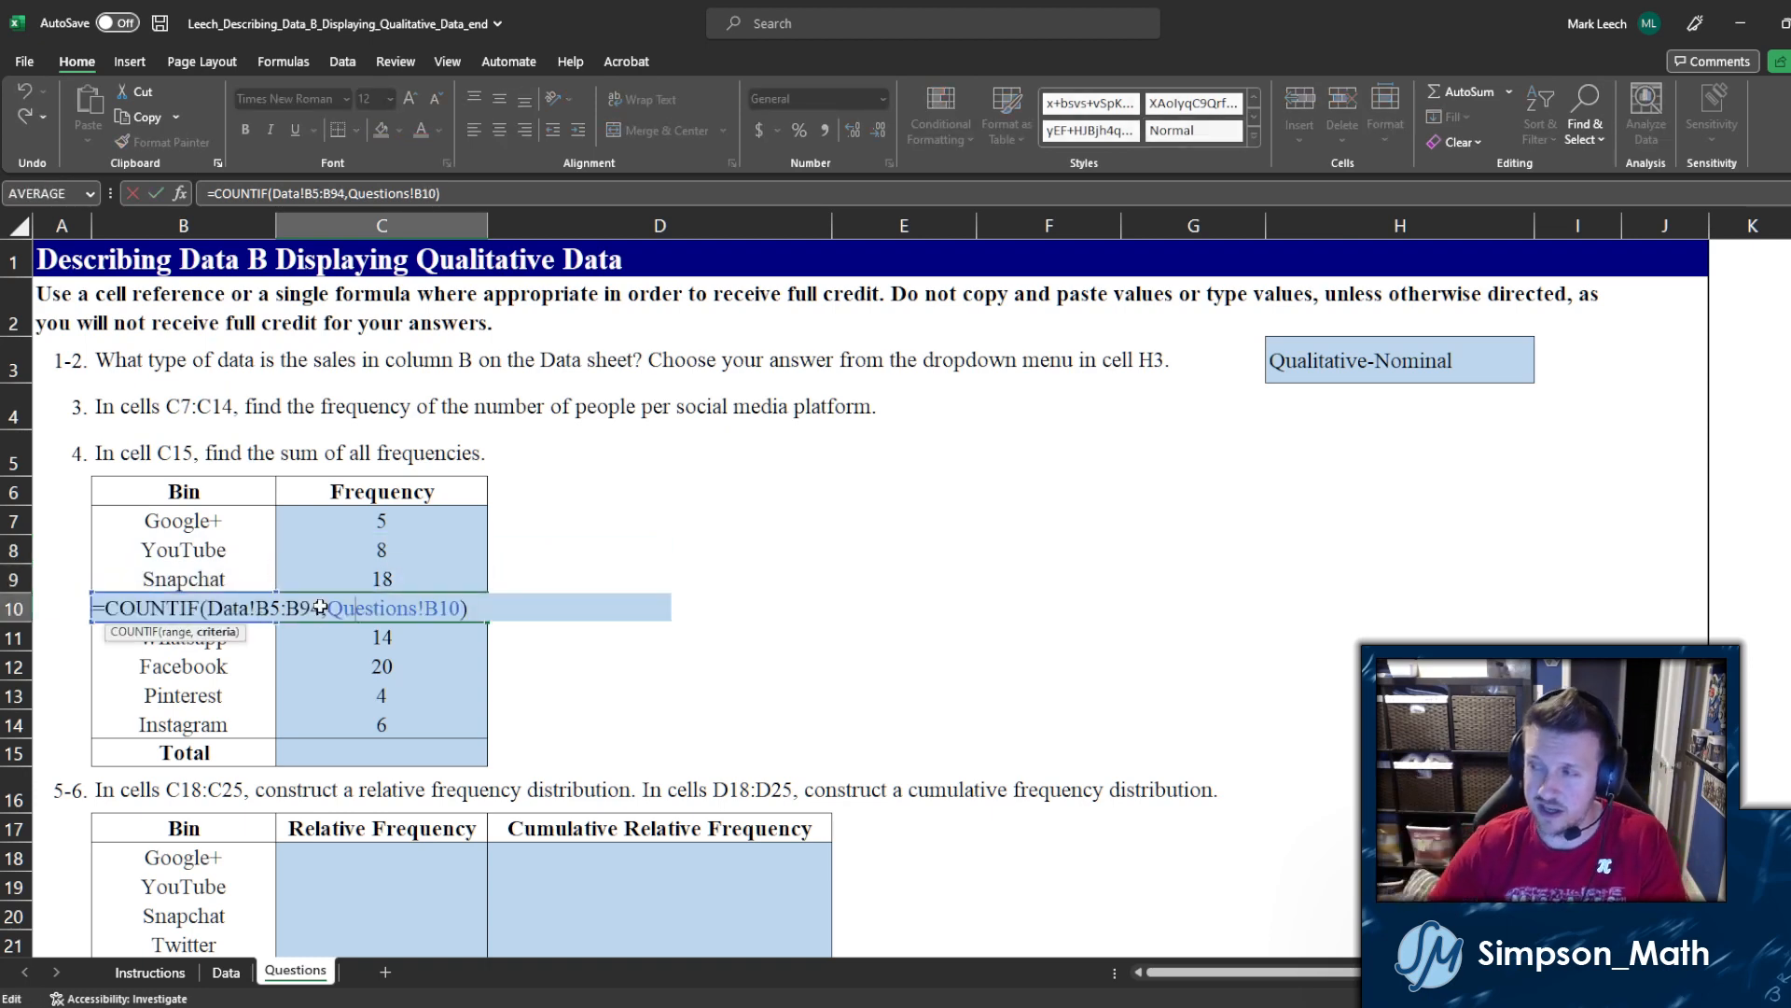
key(Escape)
Step: Undo the fill of the frequency column and make the range's start reference absolute as $B$2 in the C7 COUNTIF formula
key(ctrl+z)
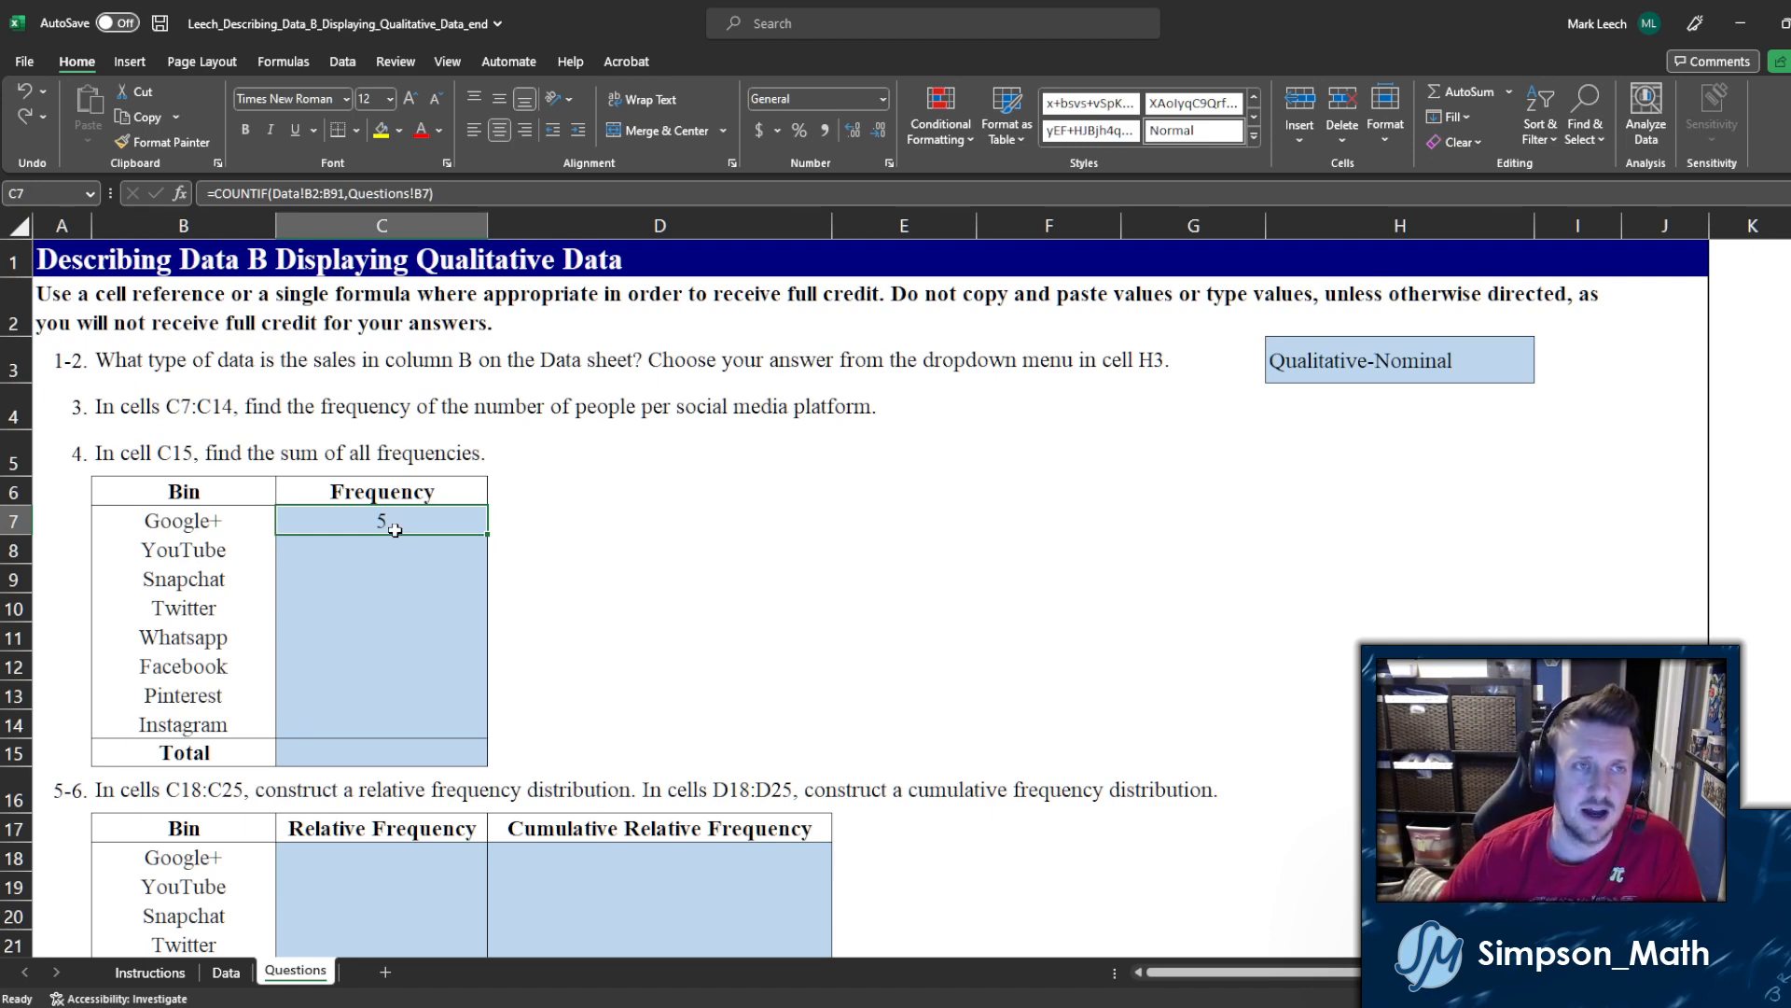
double_click(394, 529)
click(308, 520)
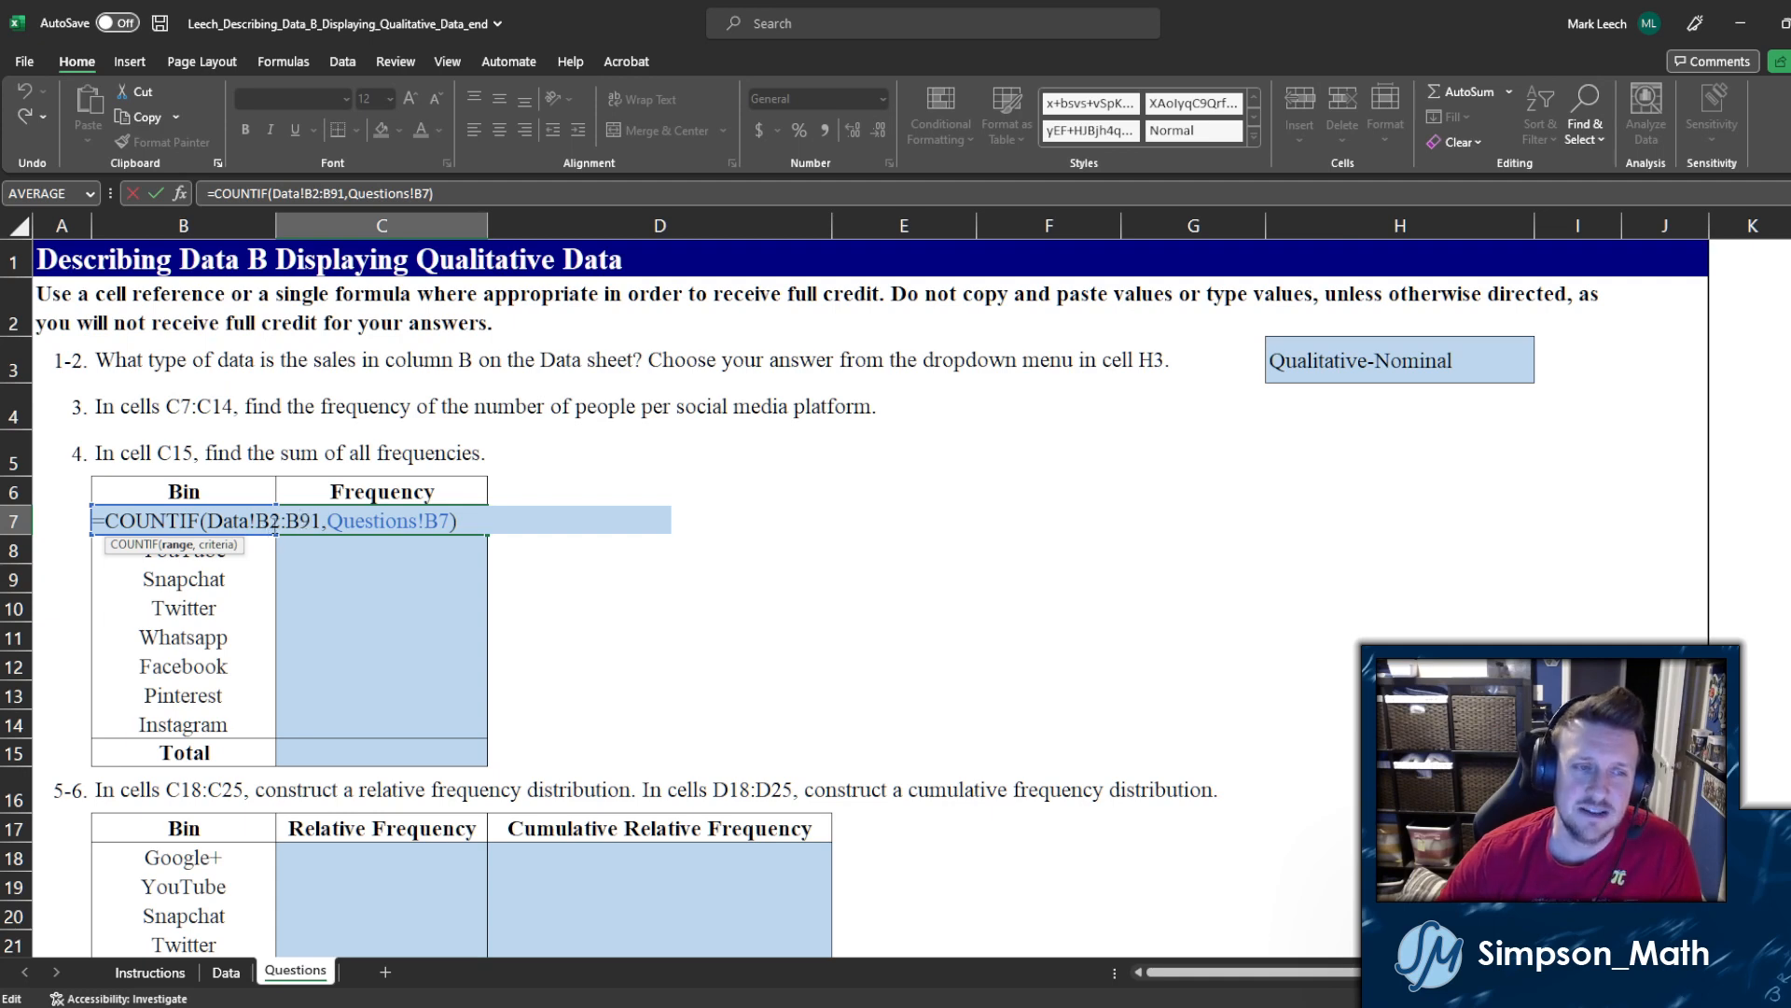
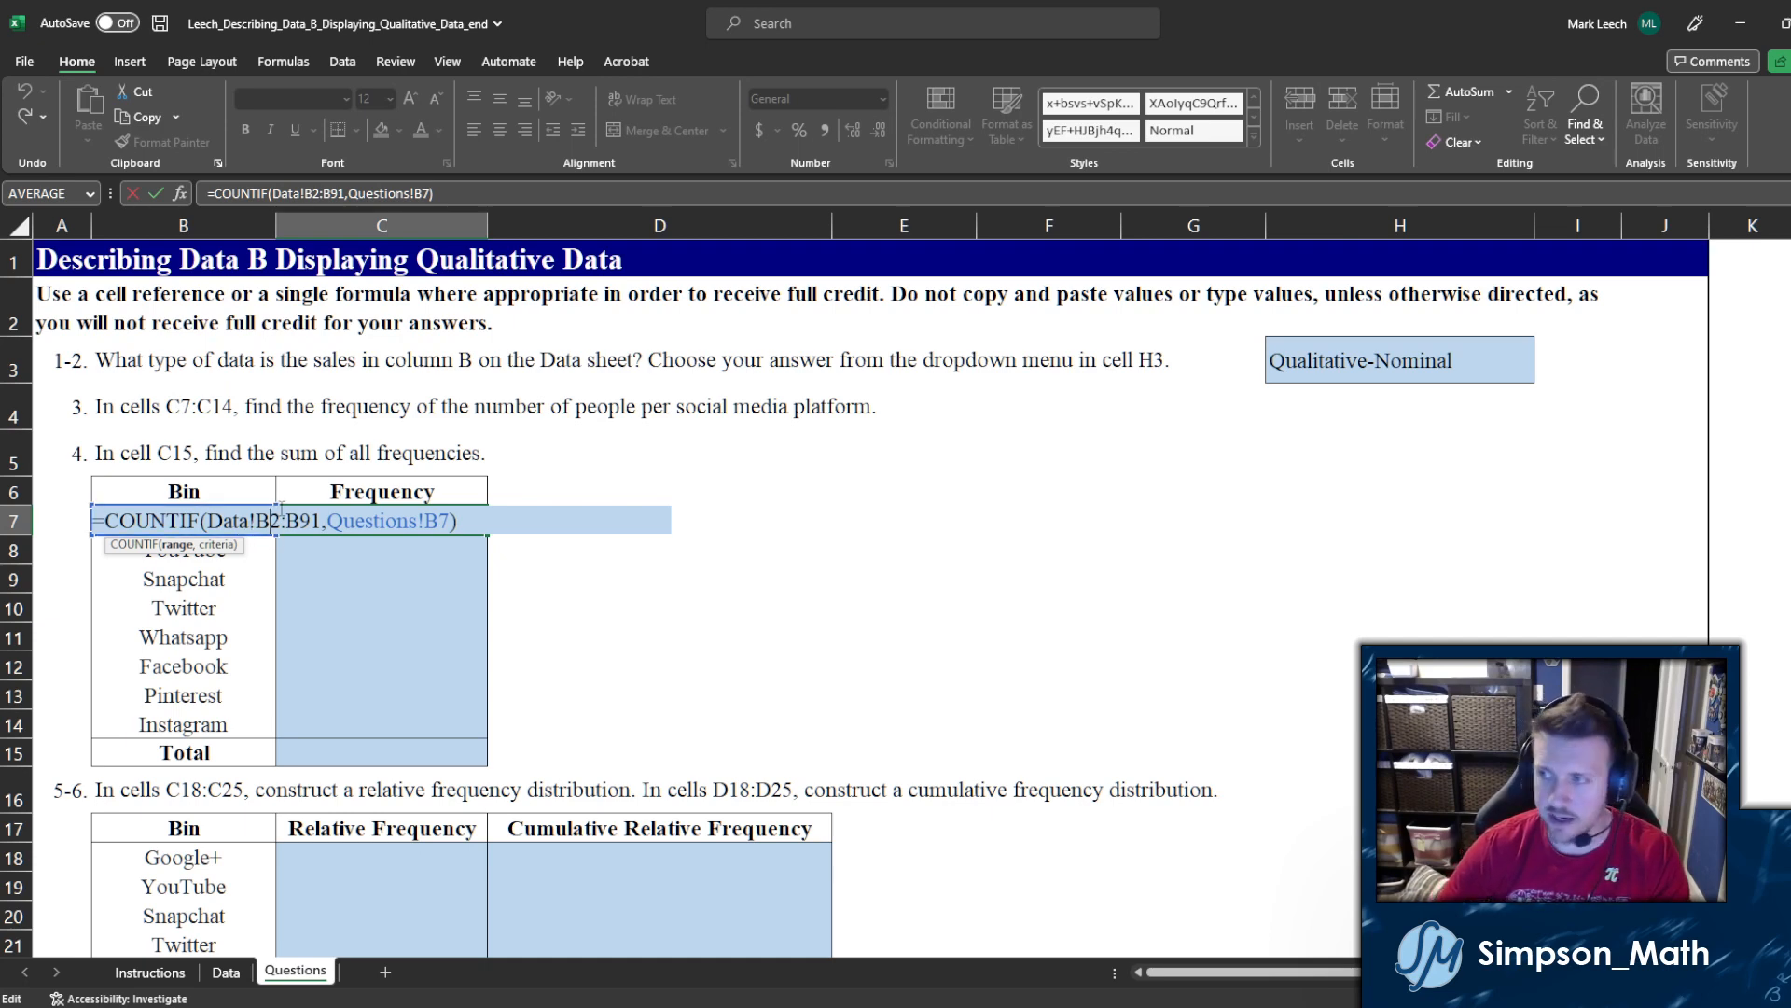
key(F4)
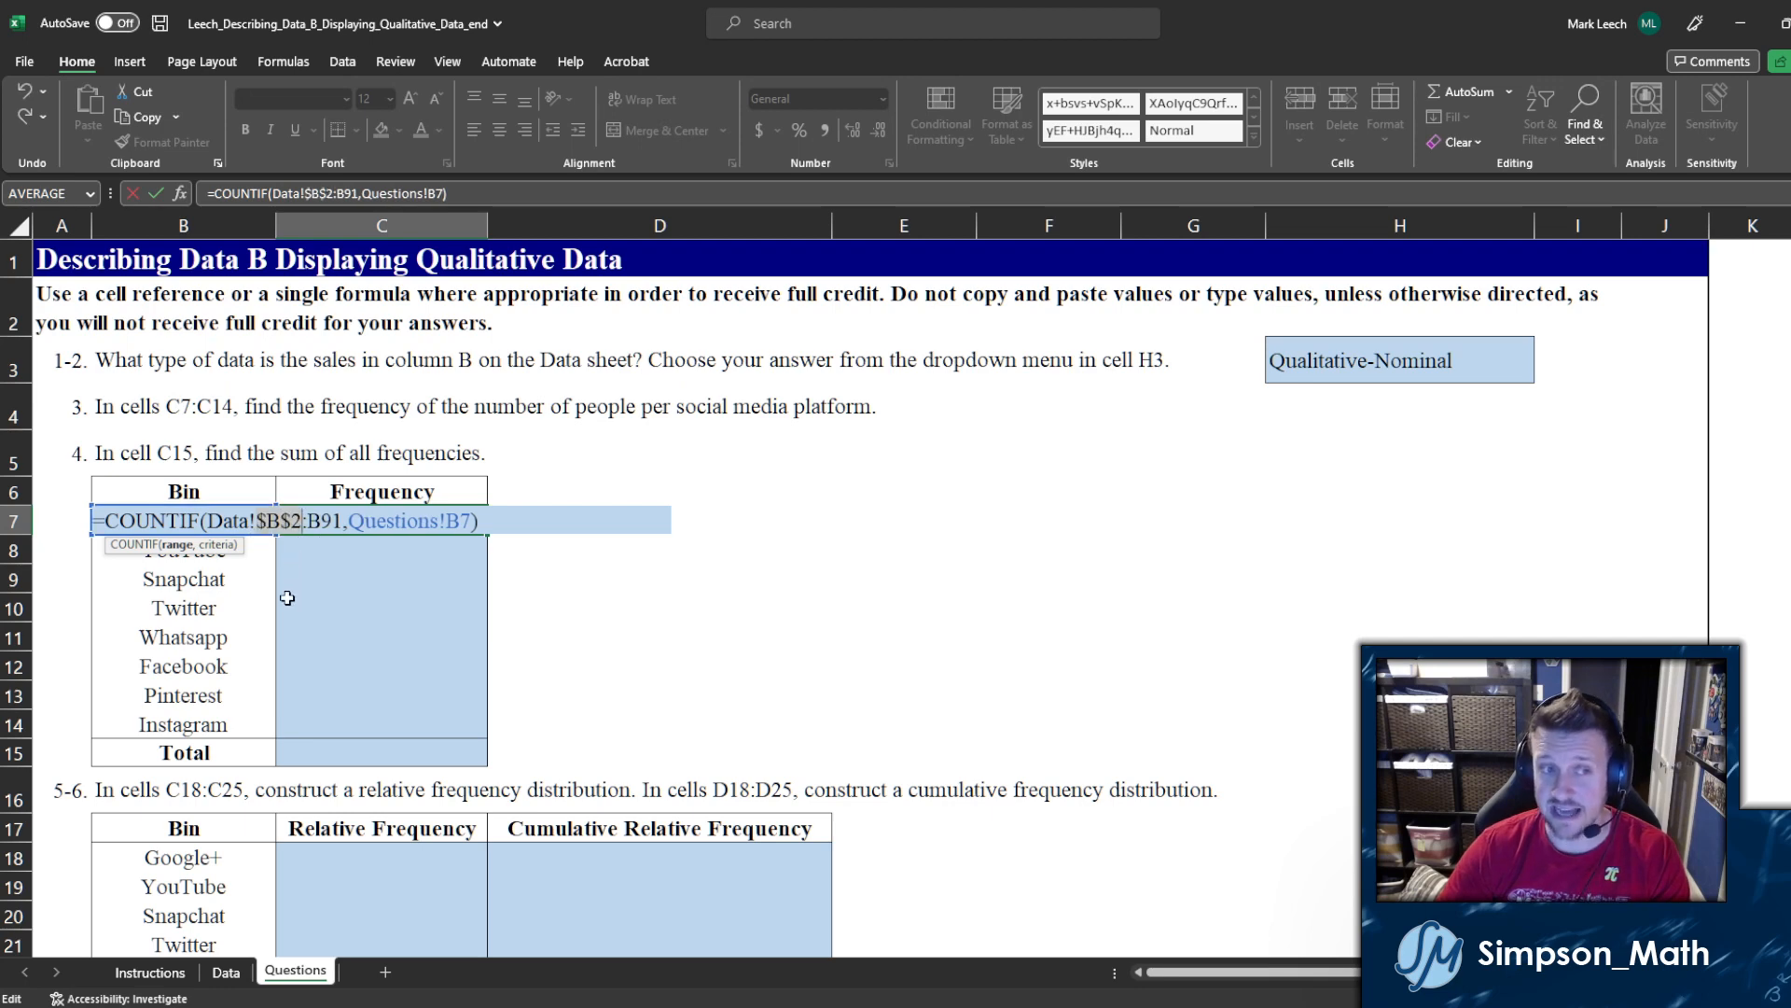
Step: Cycle the start reference in C7 through its mixed, relative and absolute forms, ending on $B$2
key(F4)
key(F4)
key(F4)
key(F4)
key(F4)
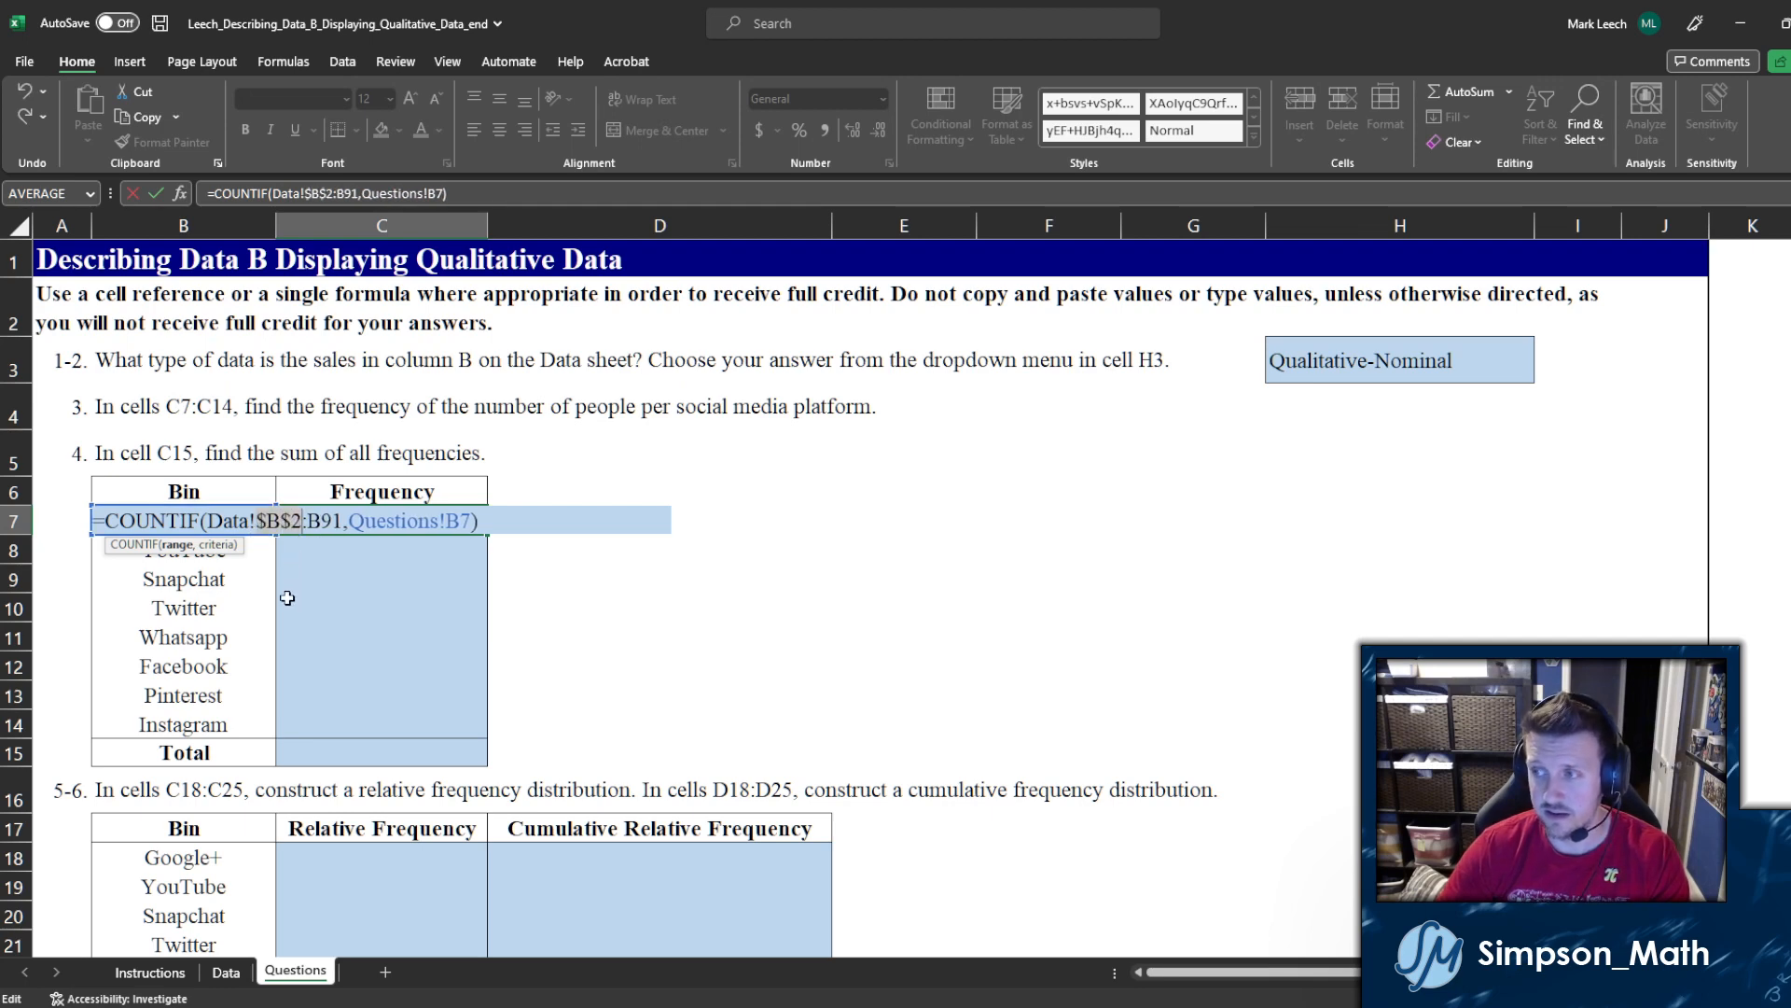
key(F4)
key(F4)
key(F4)
key(F4)
key(F4)
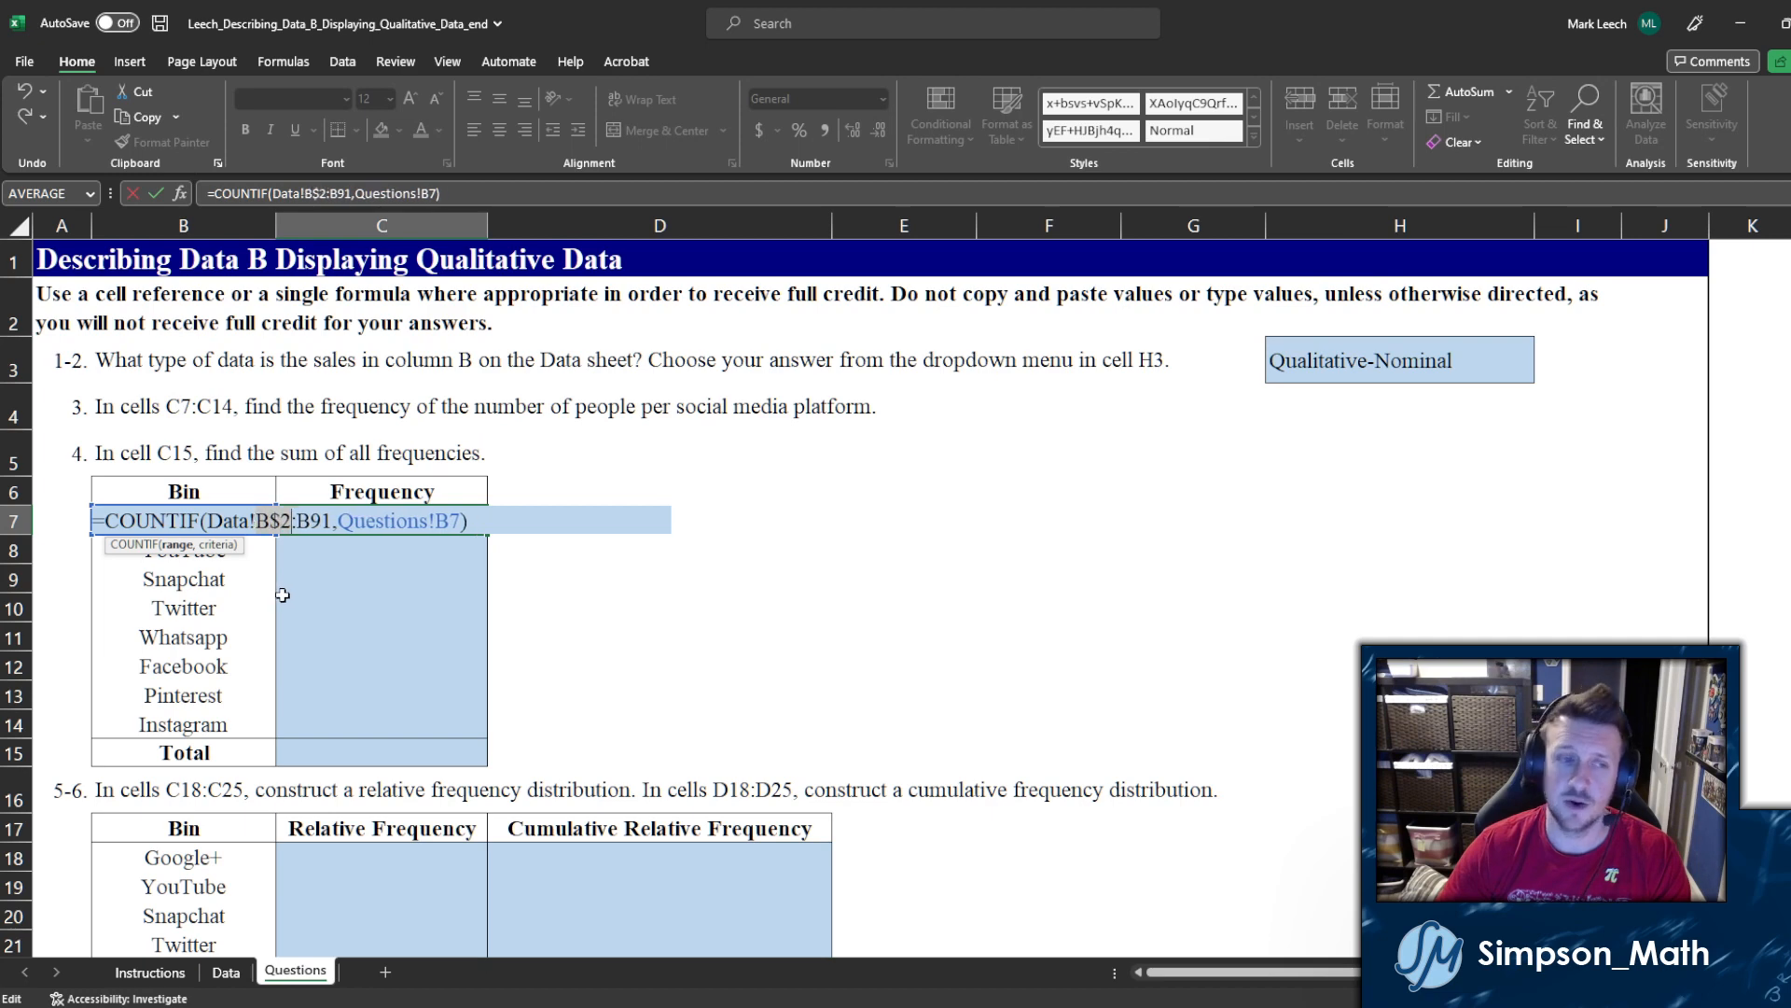
key(F4)
key(F4)
key(F4)
key(F4)
key(F4)
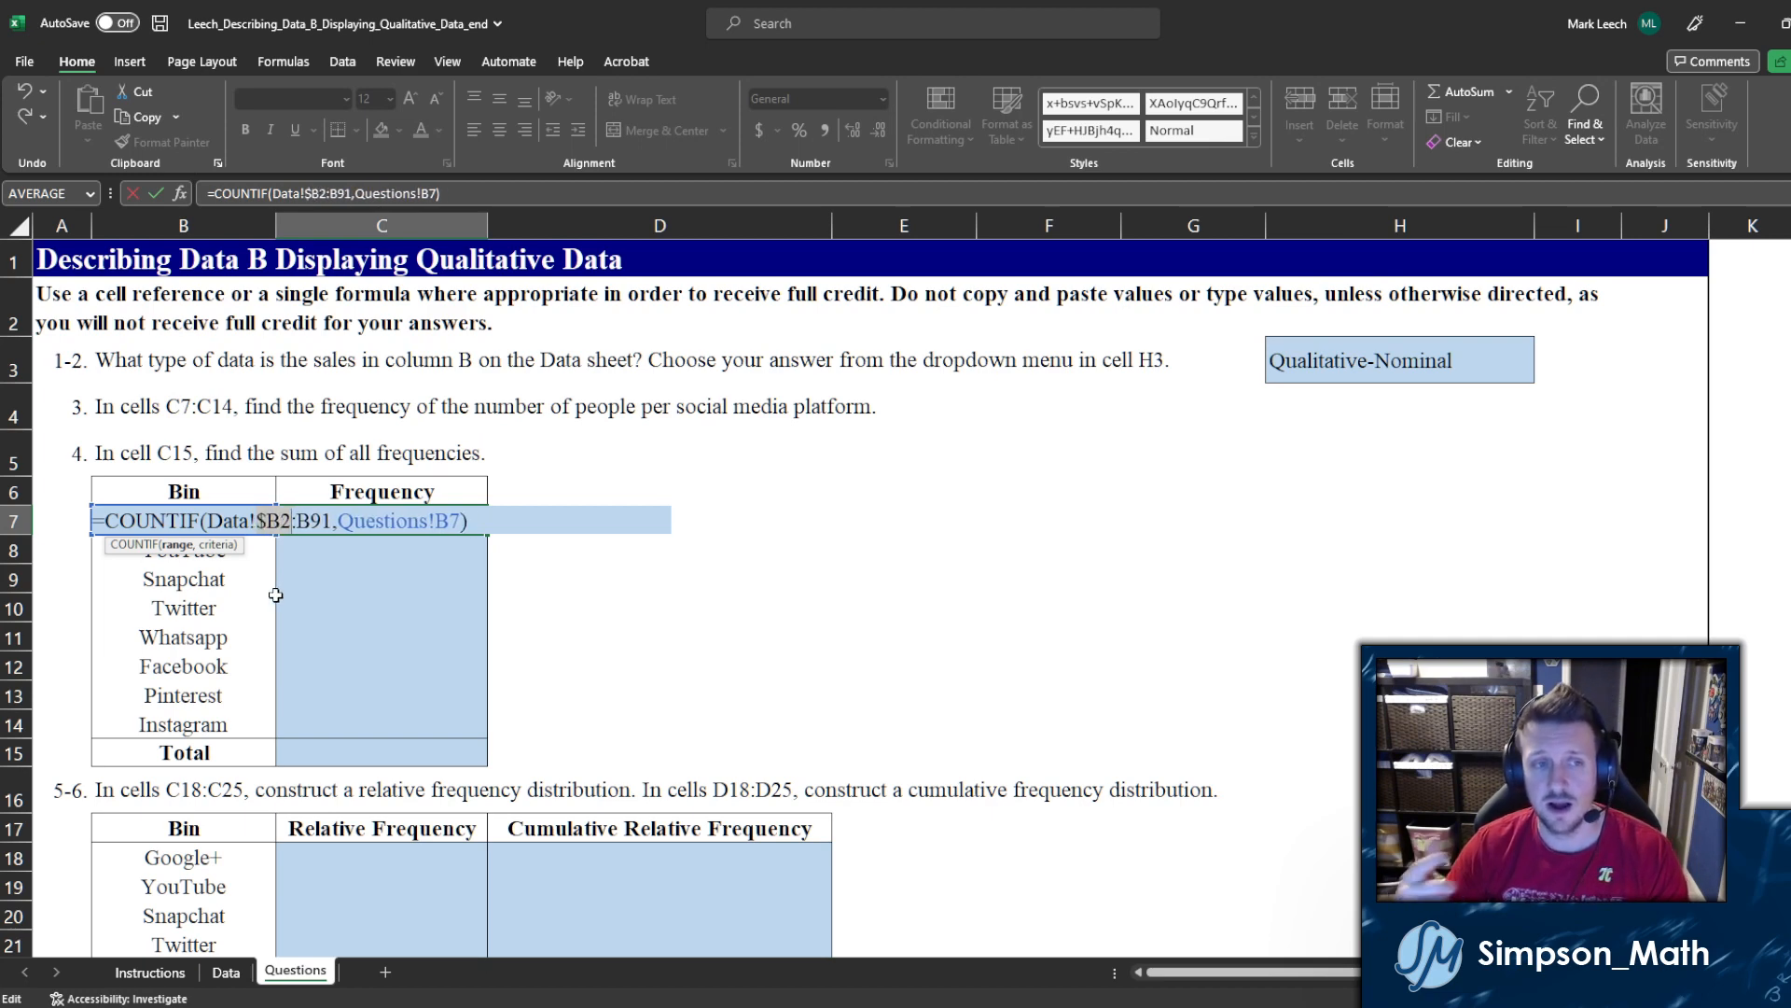
key(F4)
key(F4)
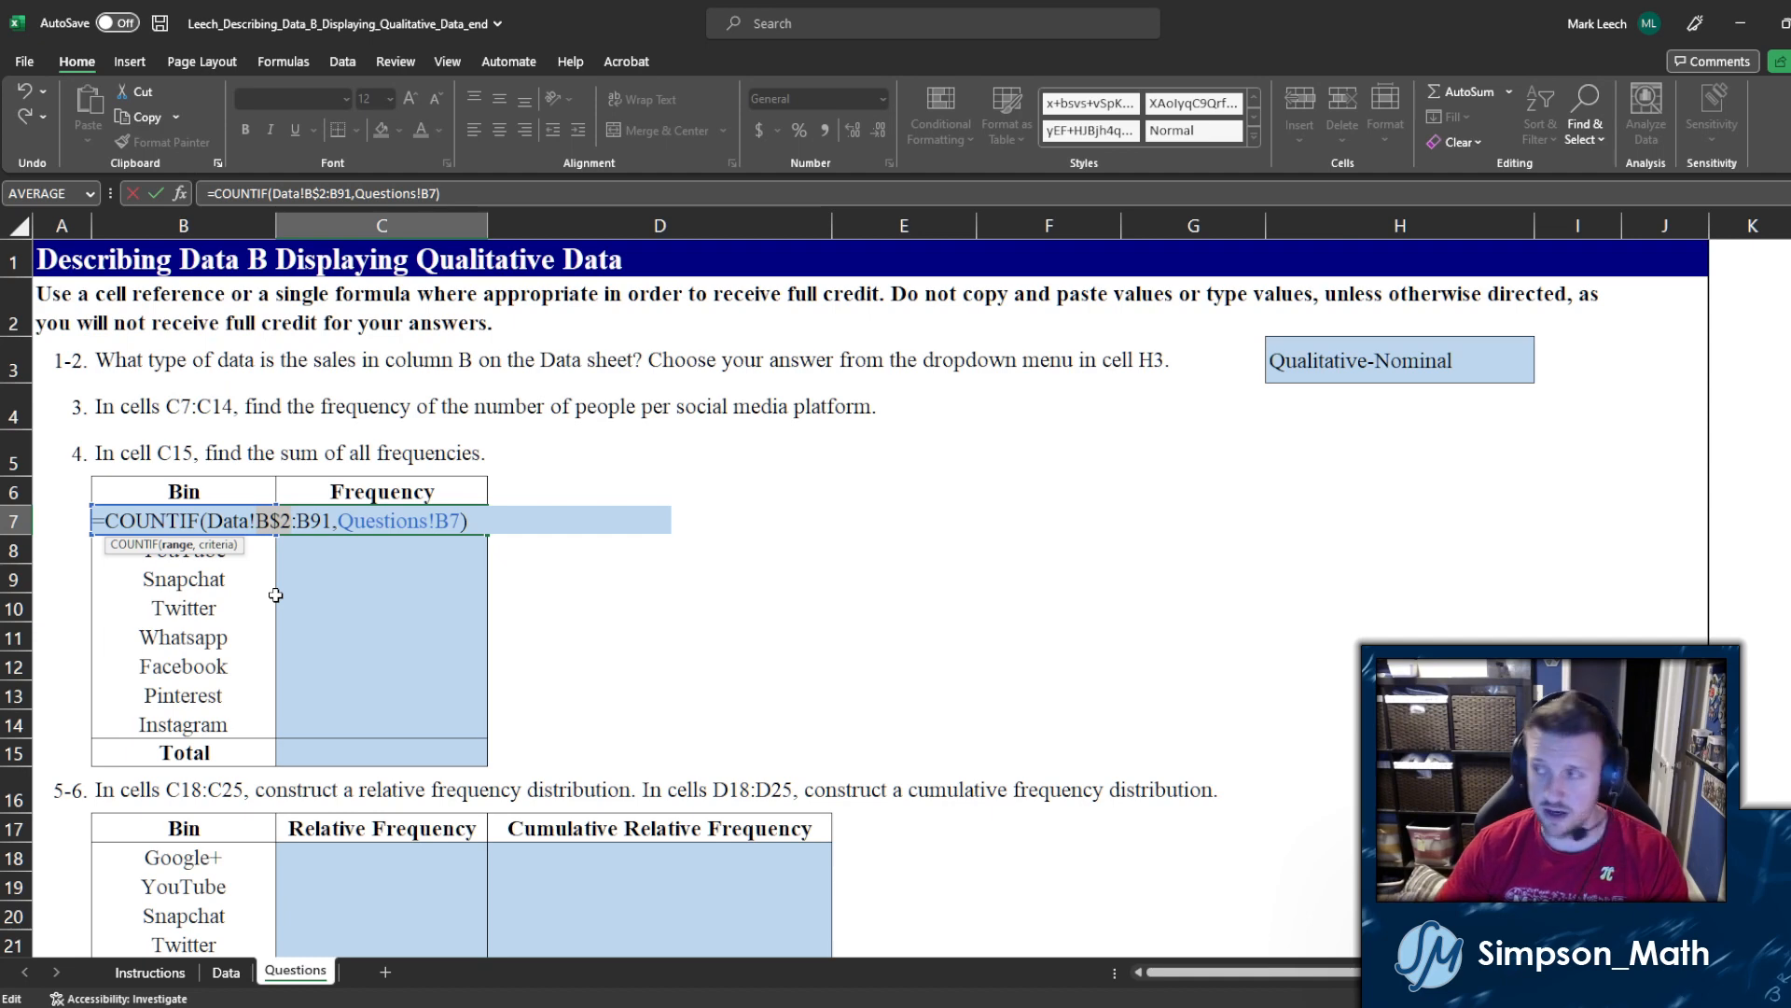
key(F4)
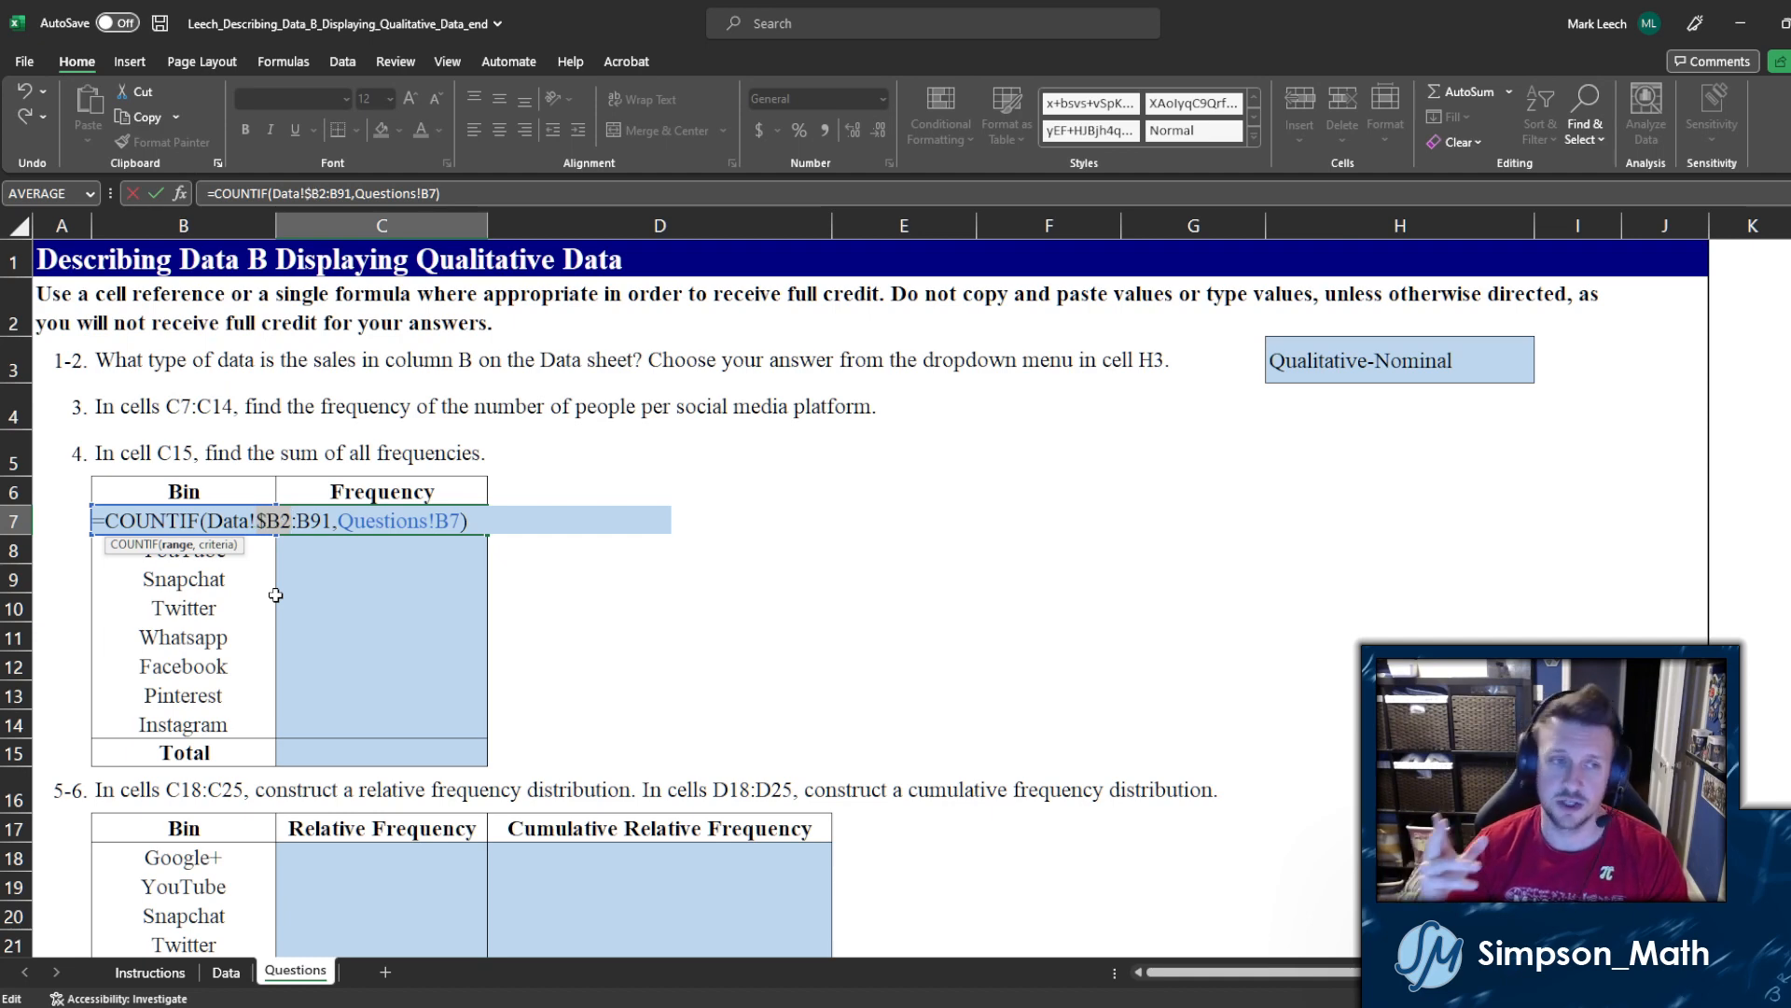
key(F4)
key(F4)
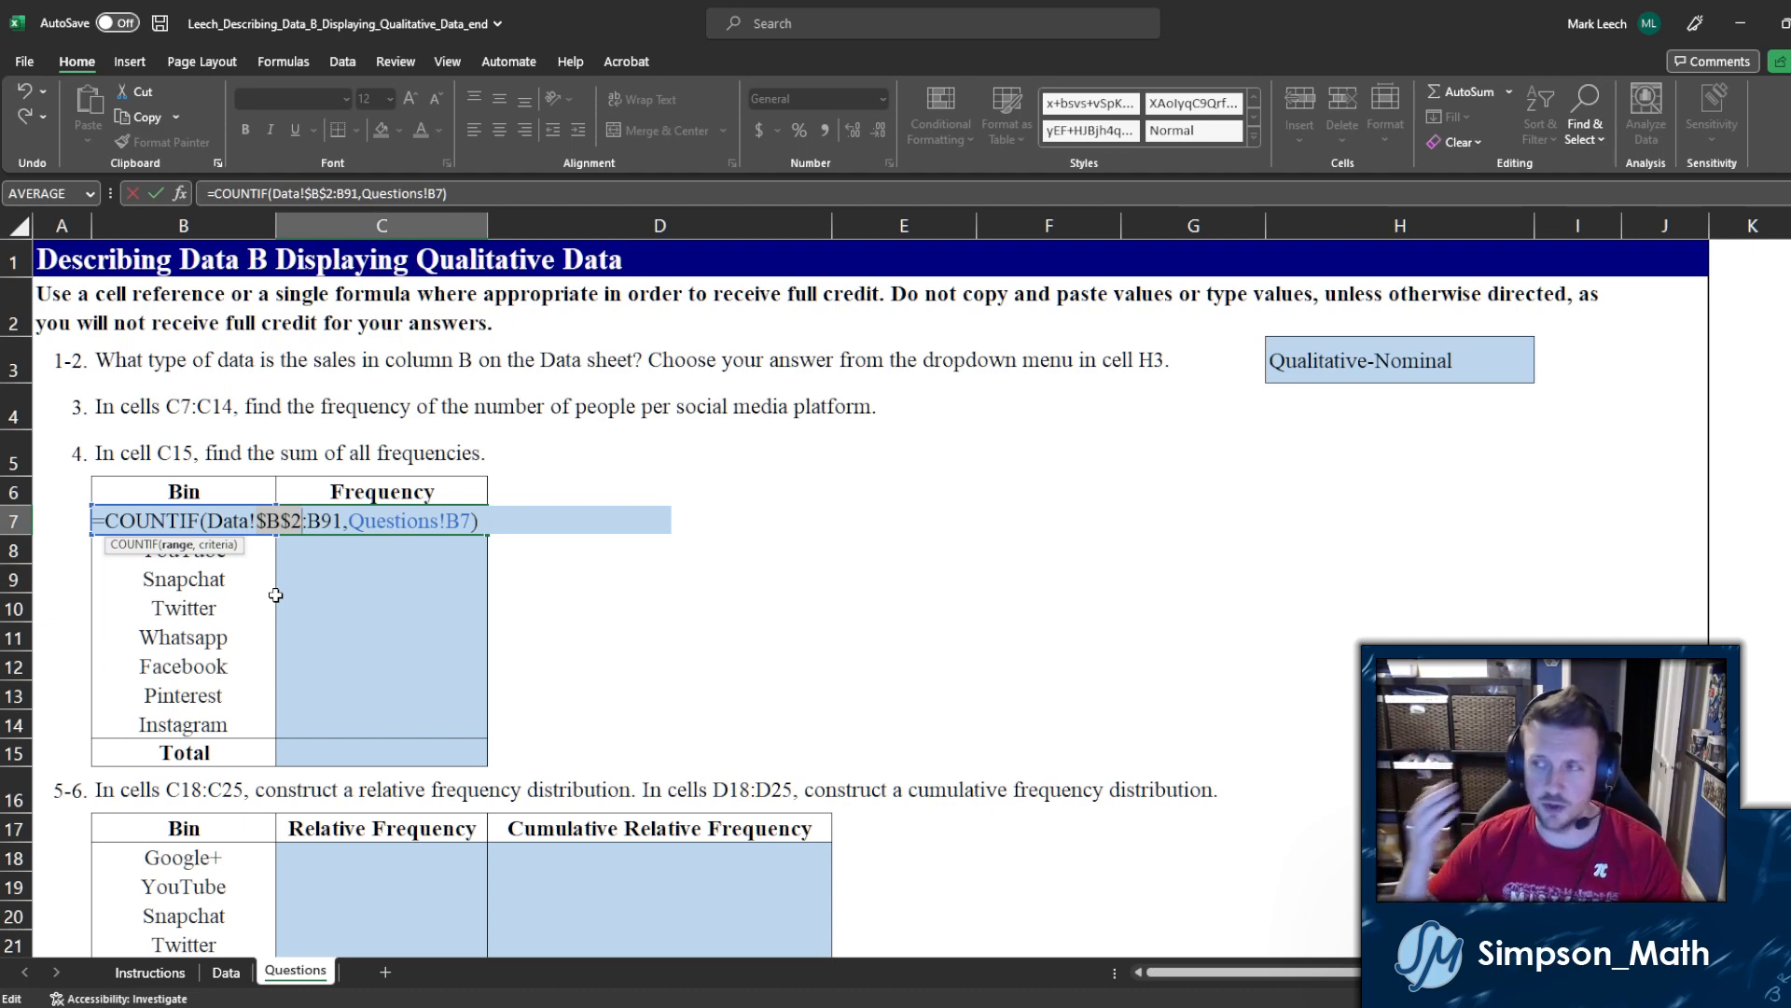
key(F4)
key(F4)
key(F4)
key(F4)
key(F4)
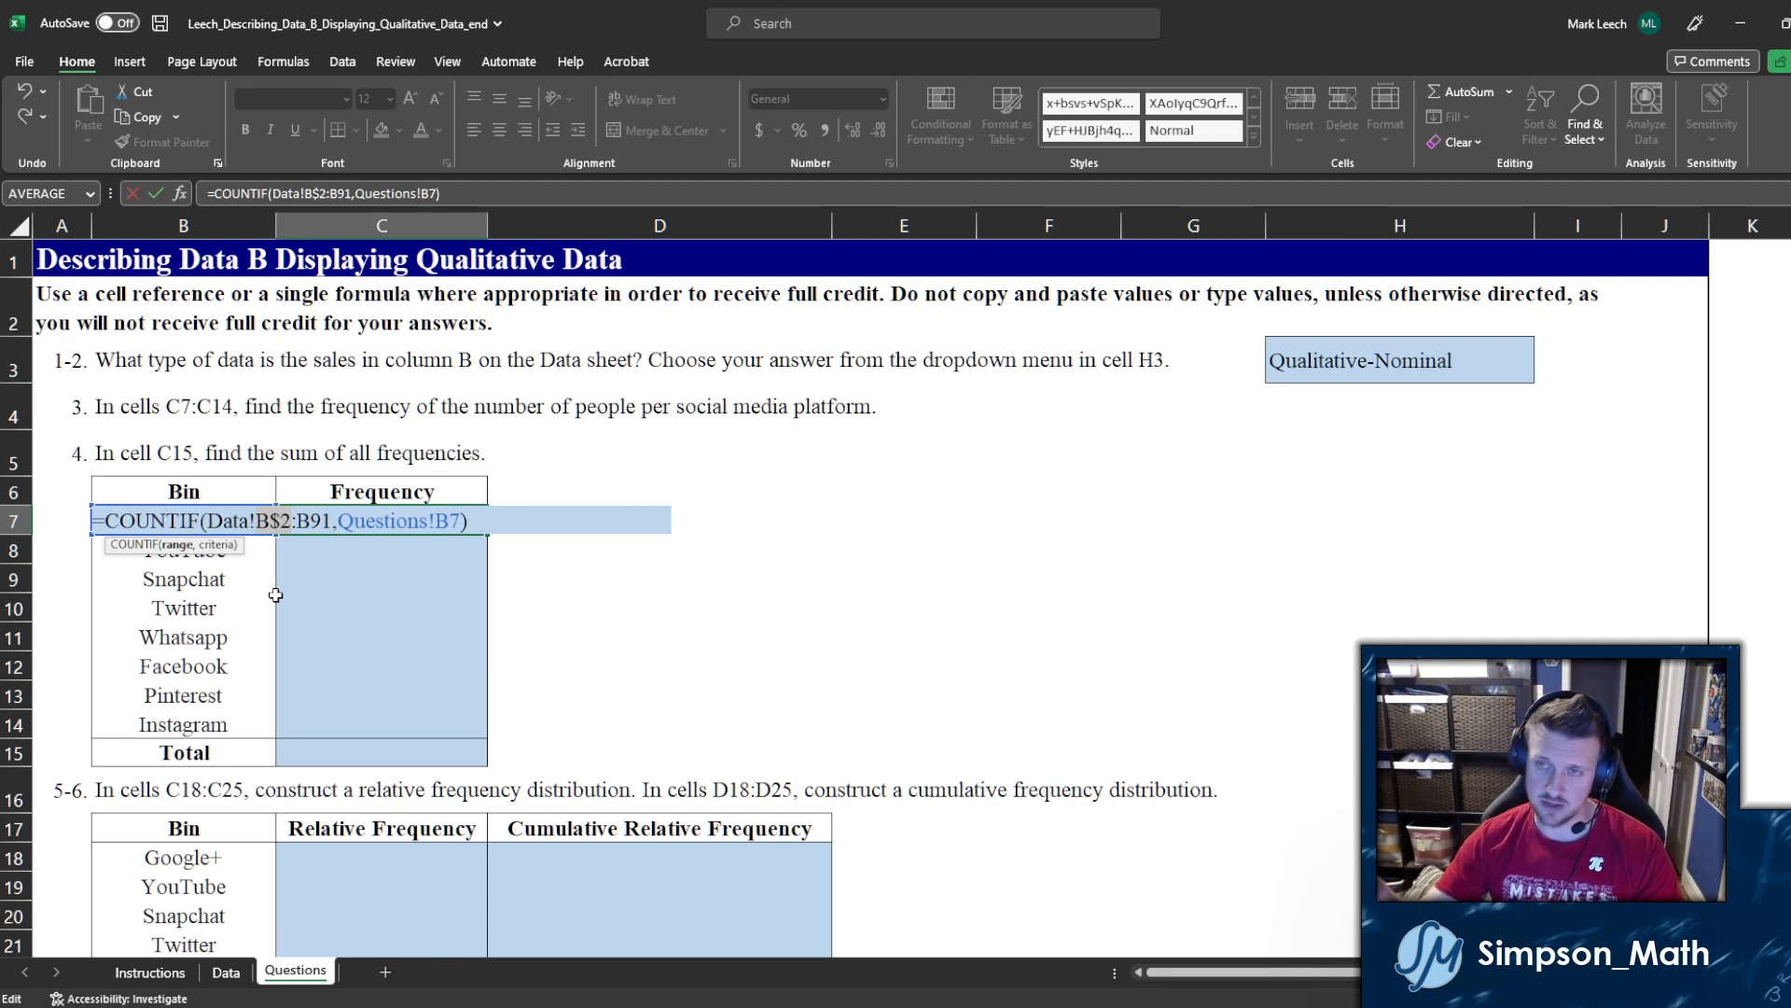
key(F4)
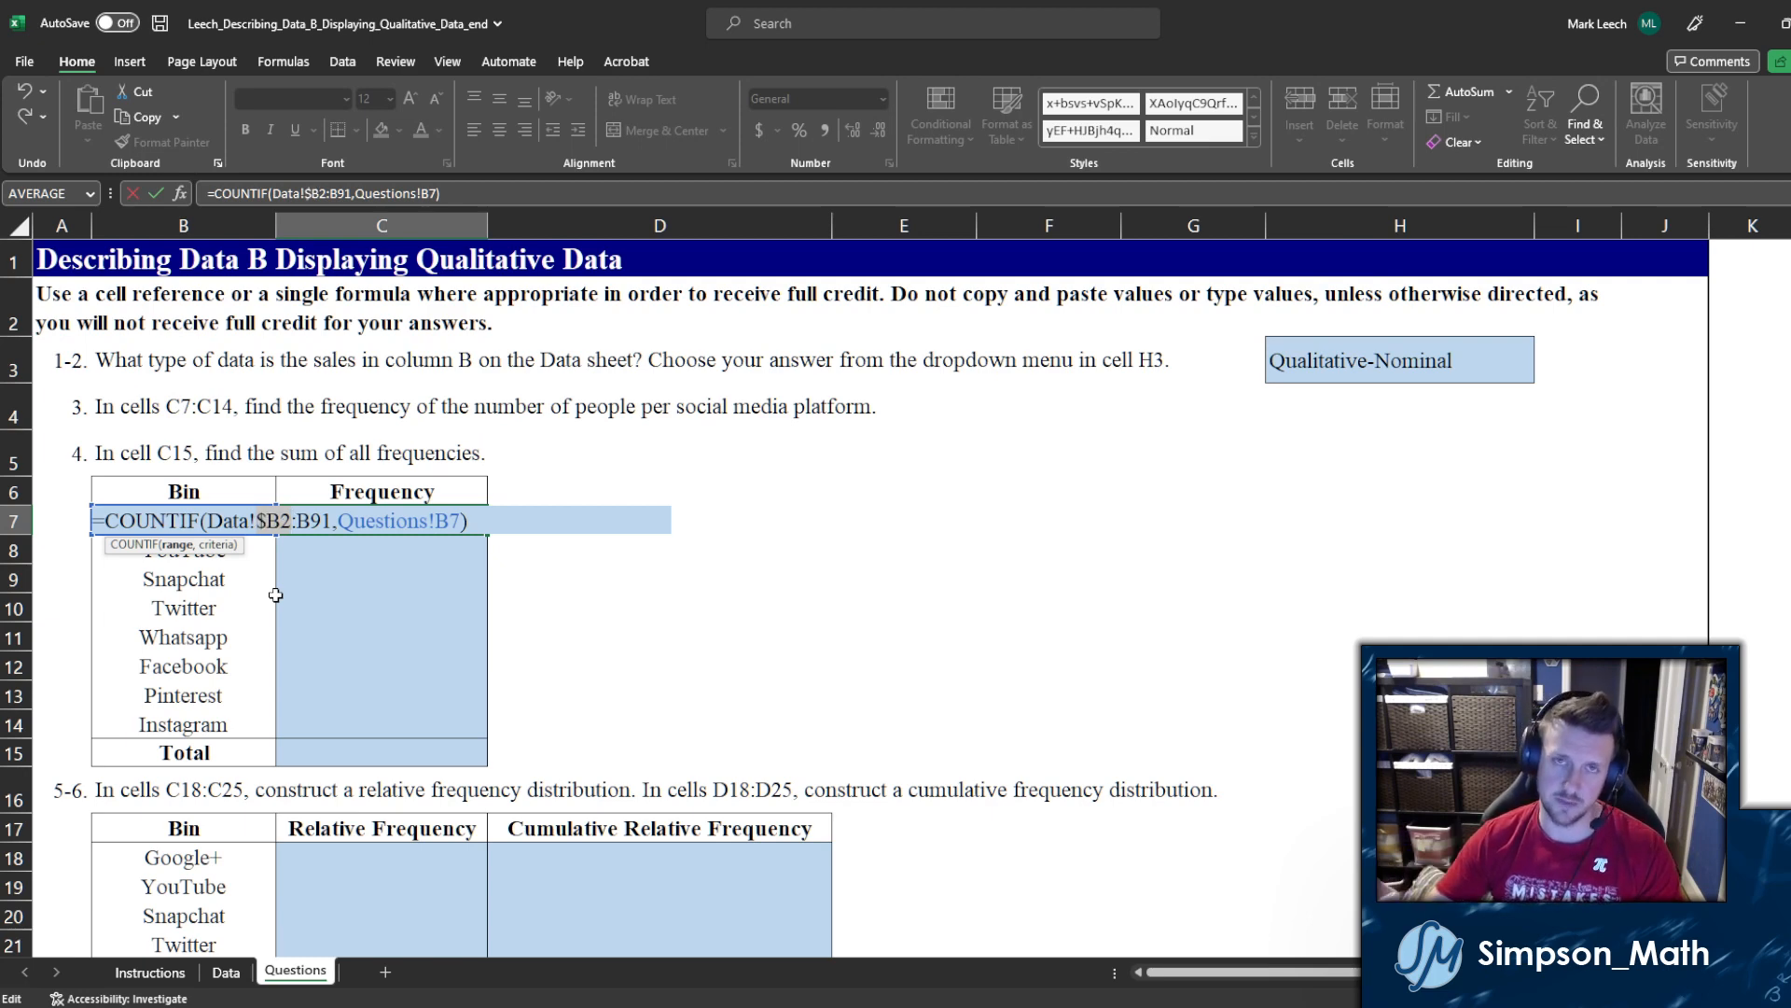
key(F4)
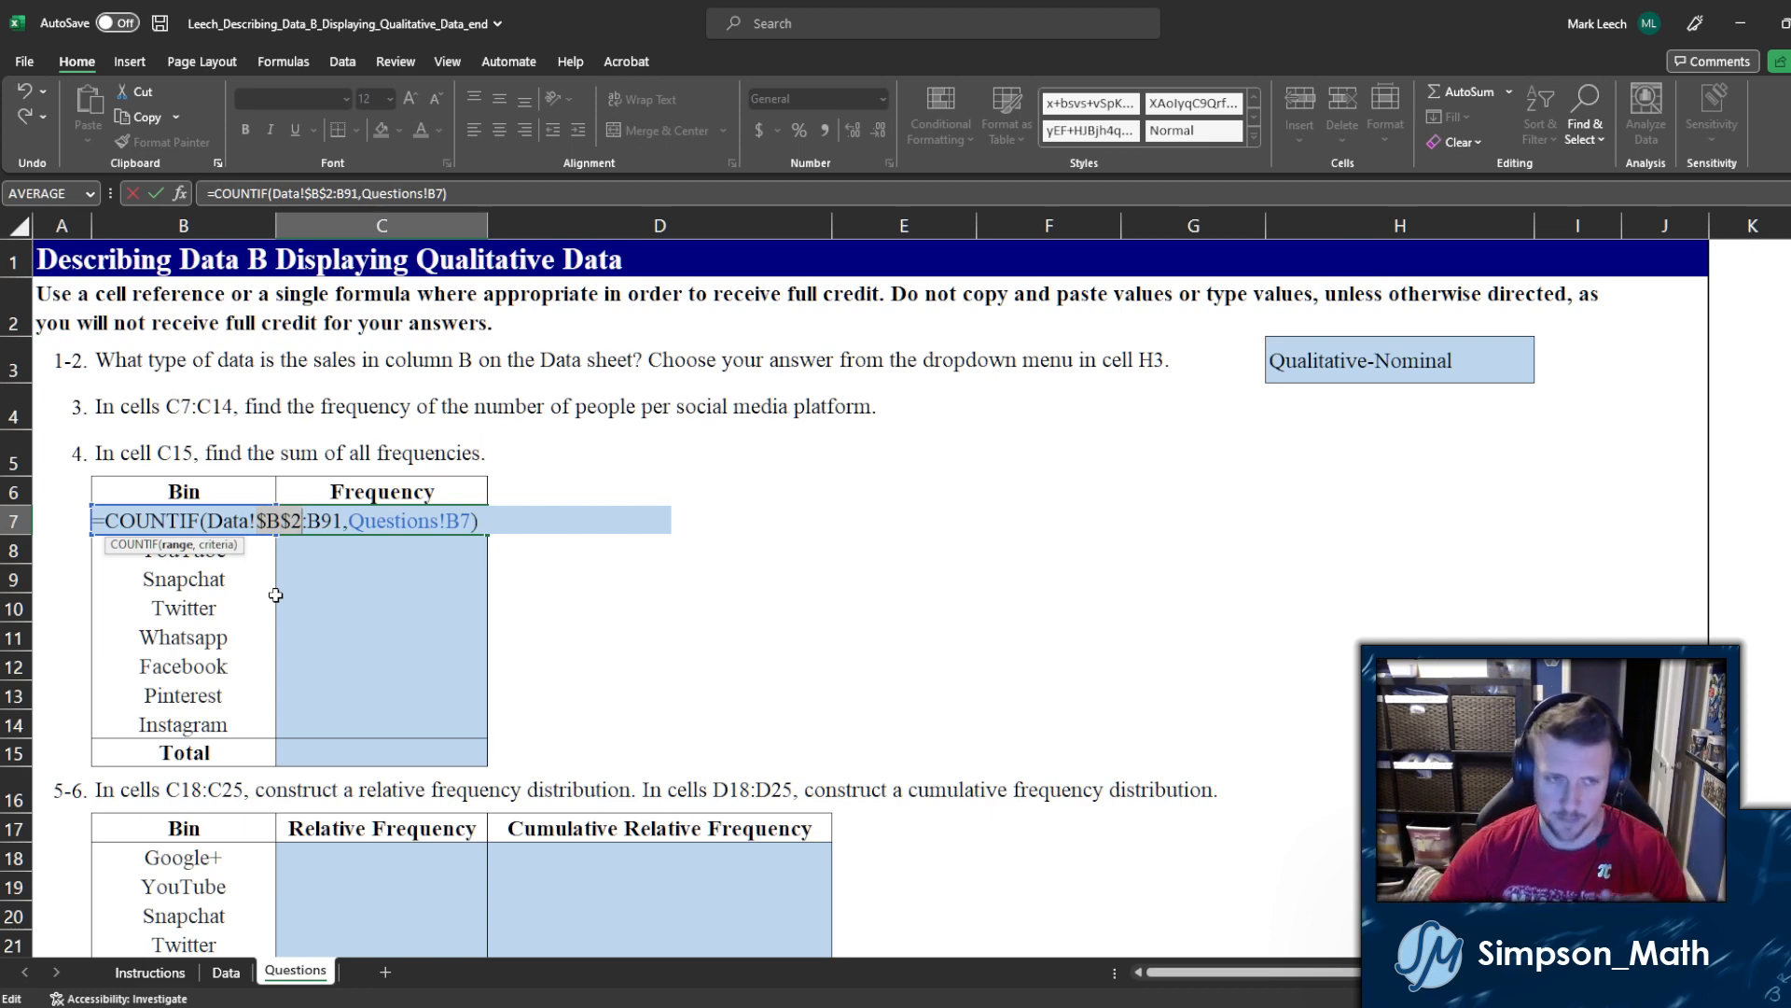
Step: Make the range's end reference absolute as $B$91 in C7 and fill the COUNTIF formula down through C14
click(322, 524)
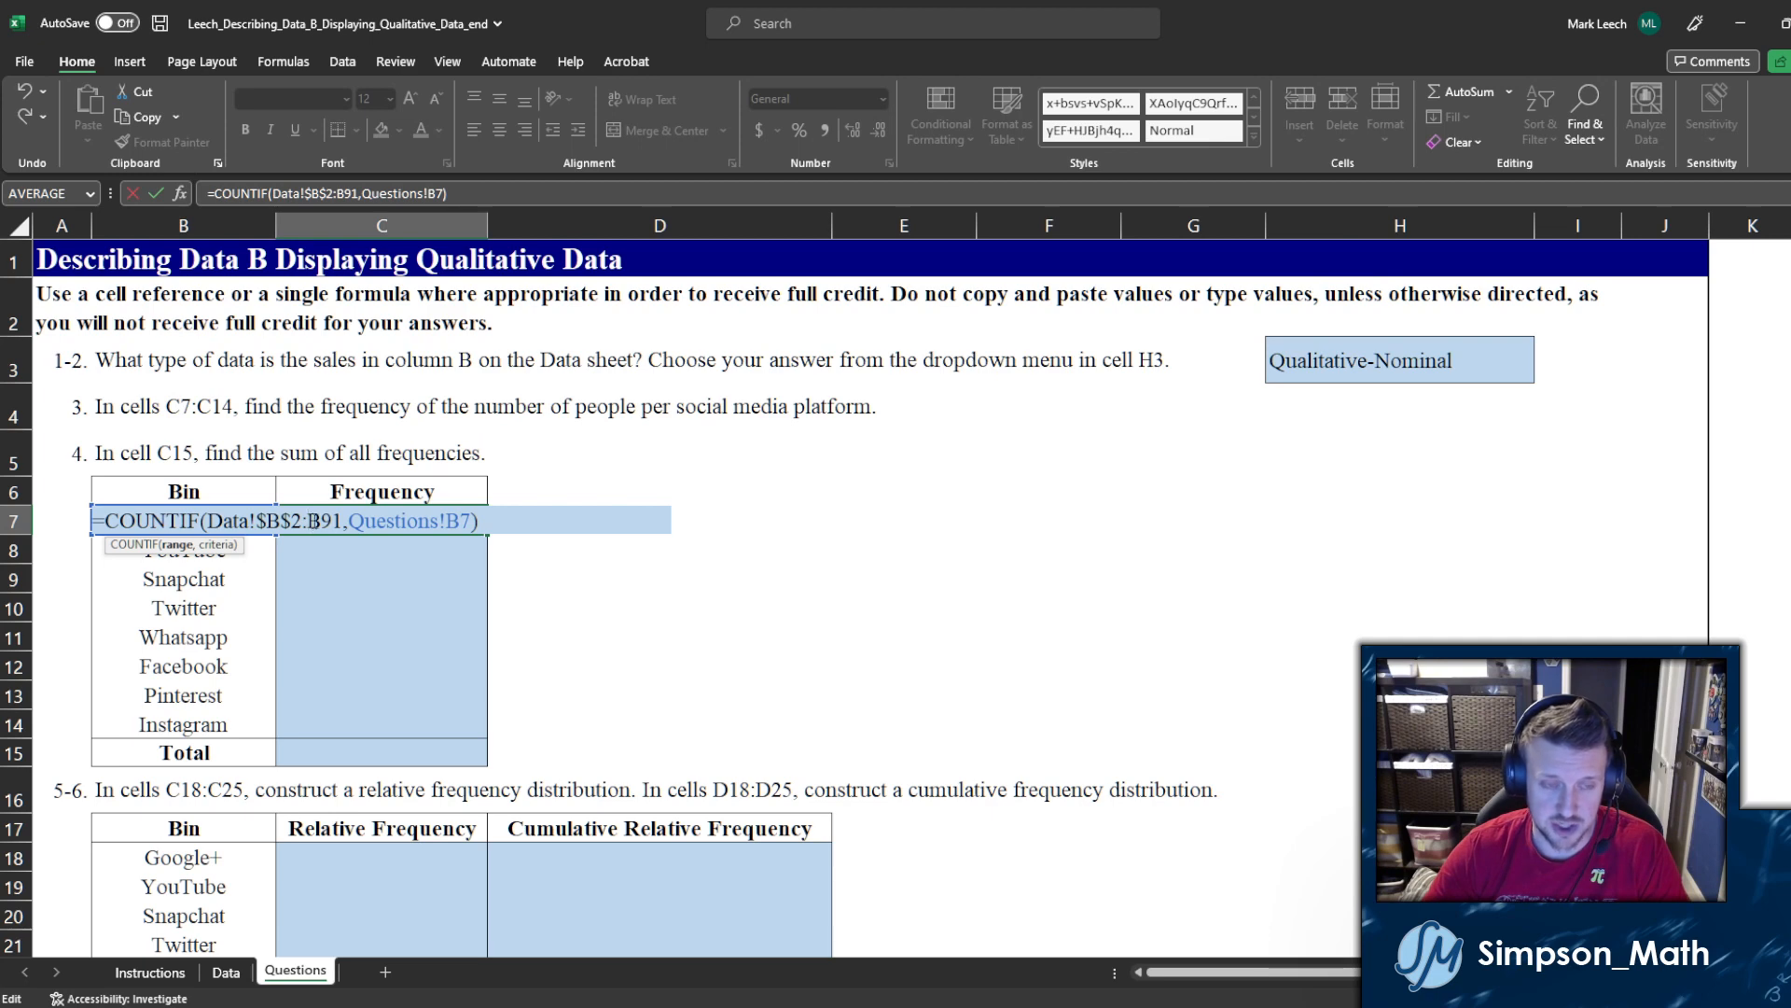
text($B$)
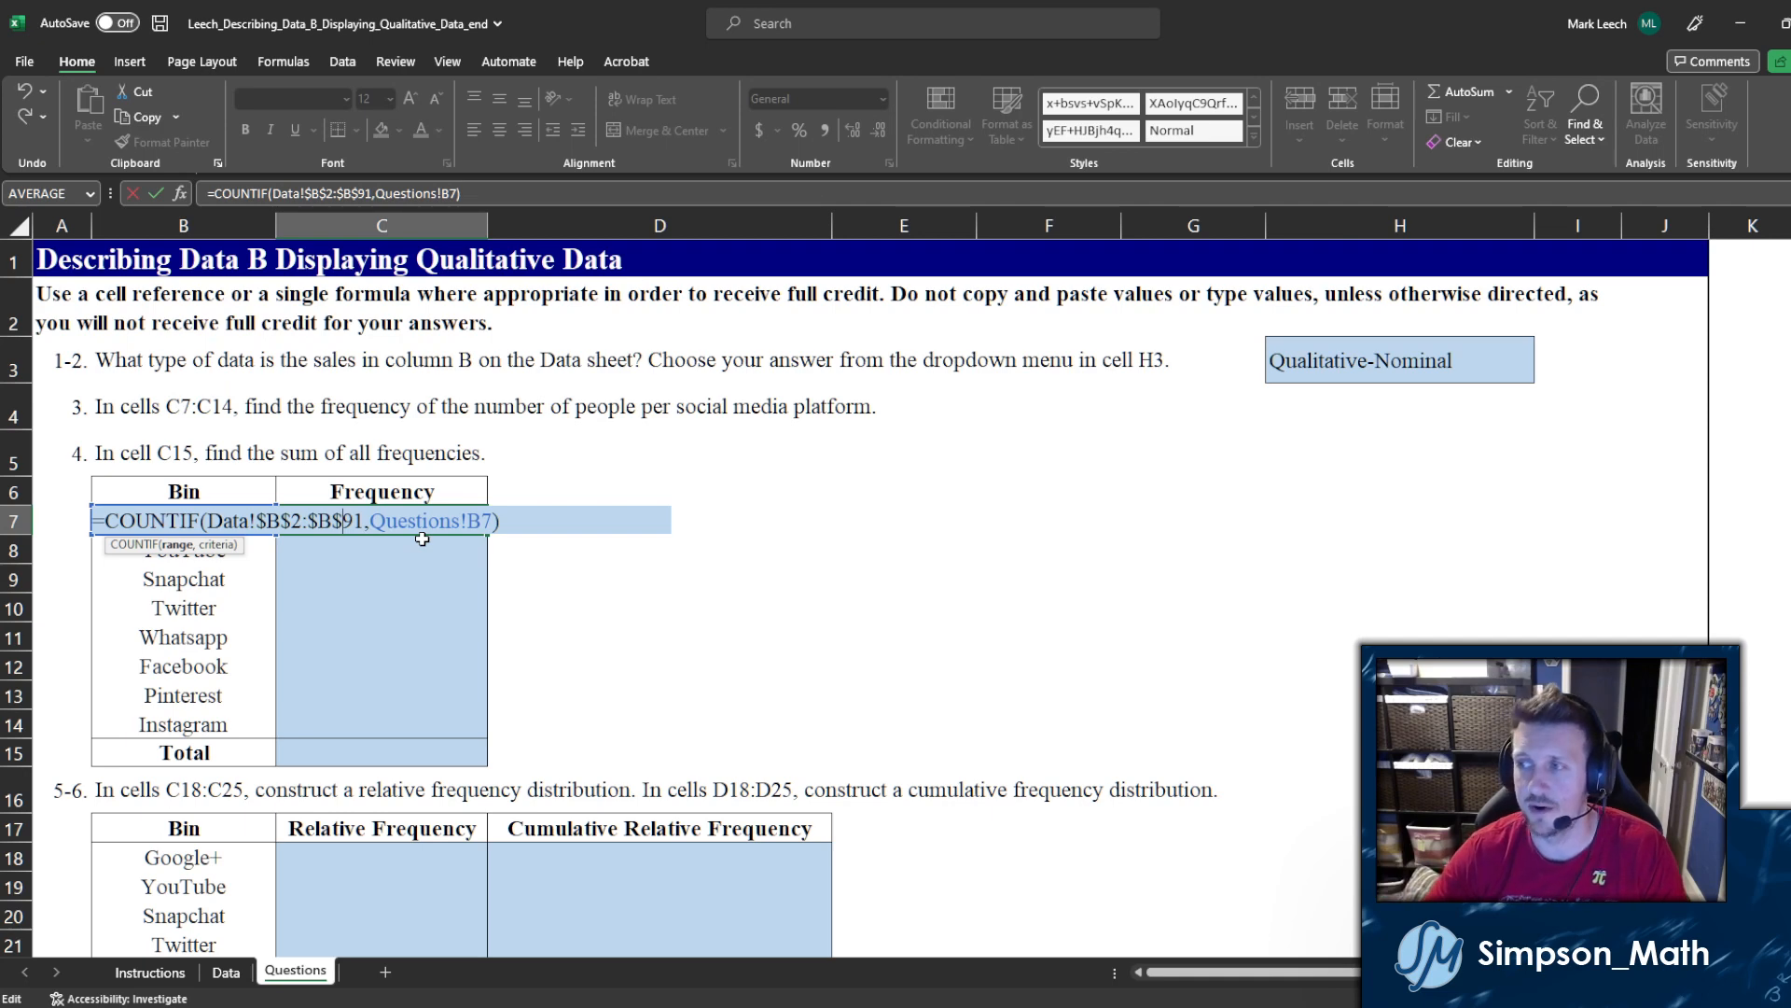
key(ctrl+Return)
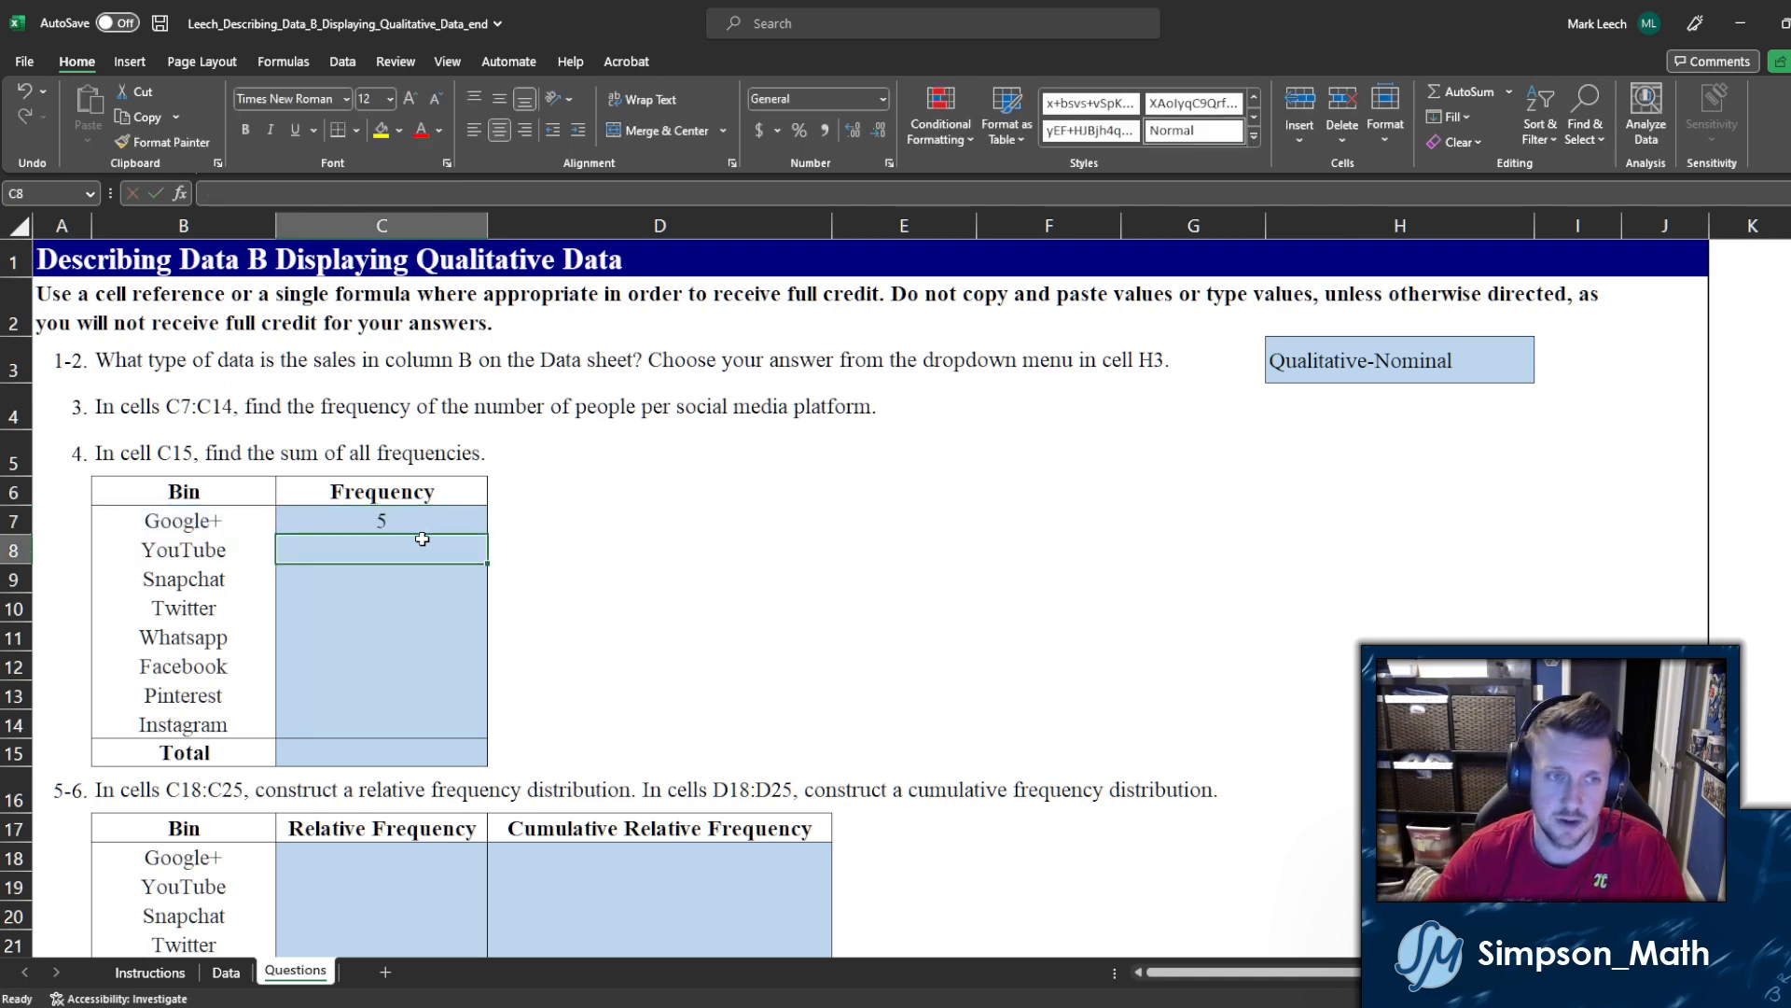
drag(492, 534, 480, 726)
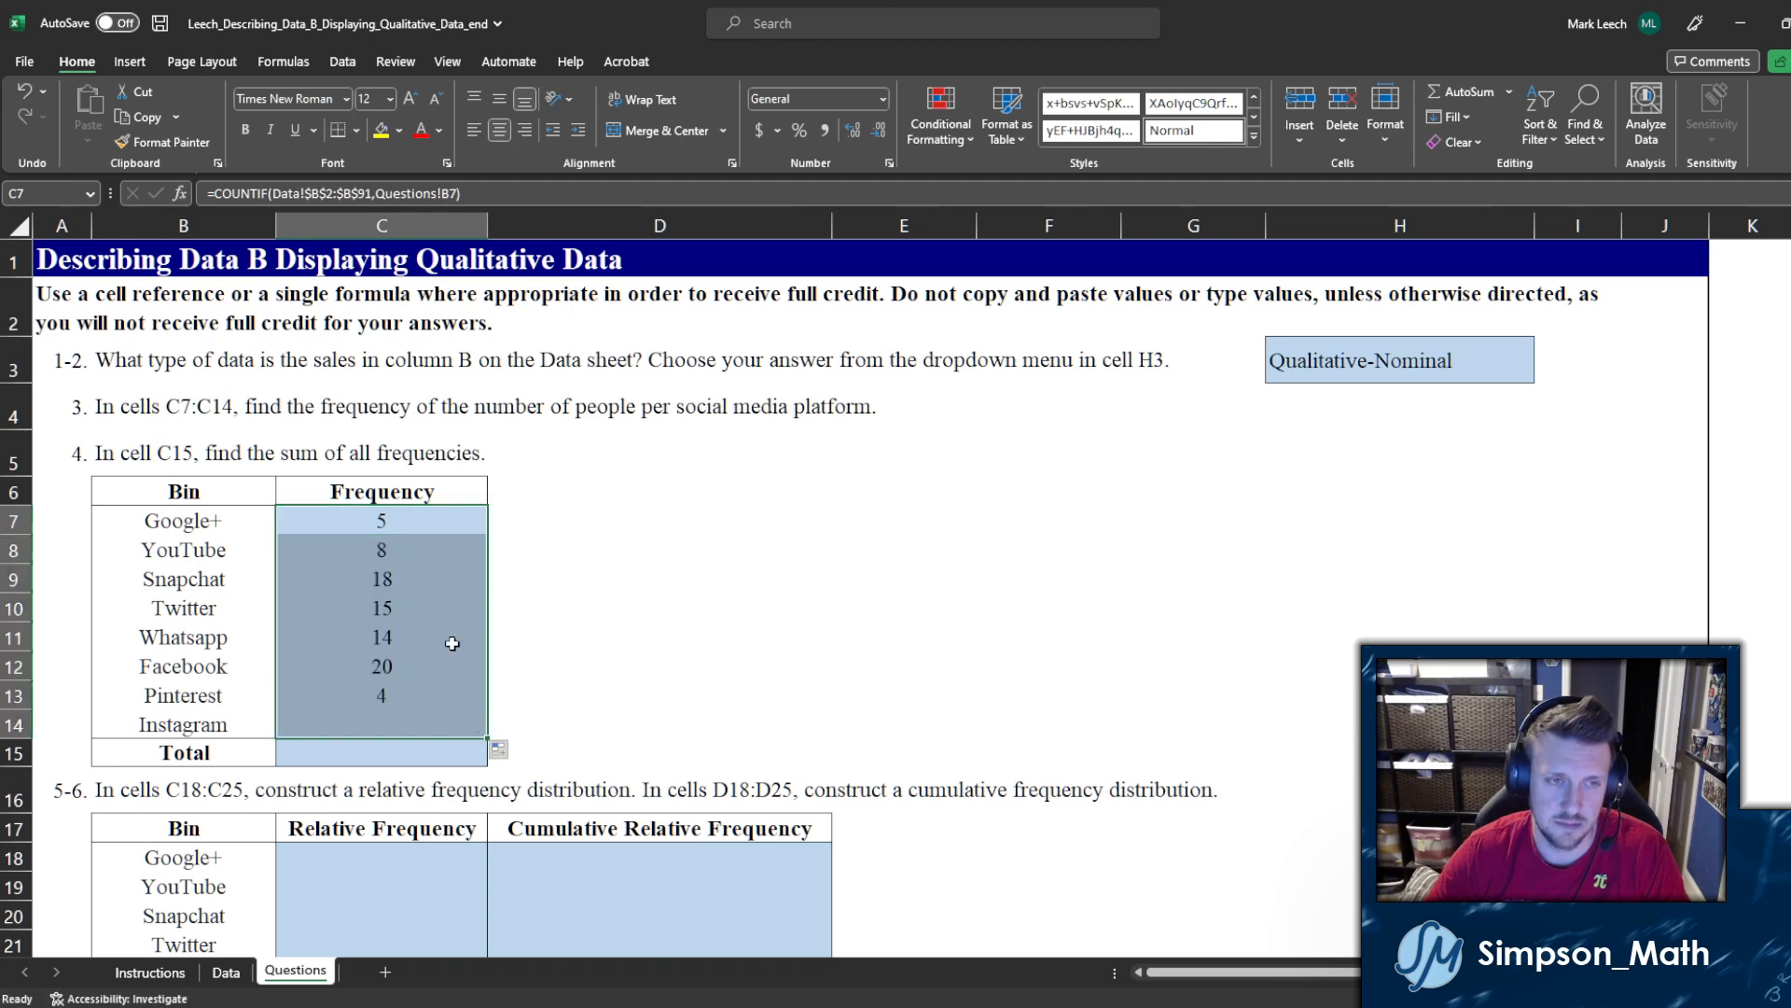
Step: Inspect the filled COUNTIF formulas for Snapchat, Twitter, Facebook and Instagram, checking the locked data range and the changing criteria reference
click(393, 547)
double_click(407, 565)
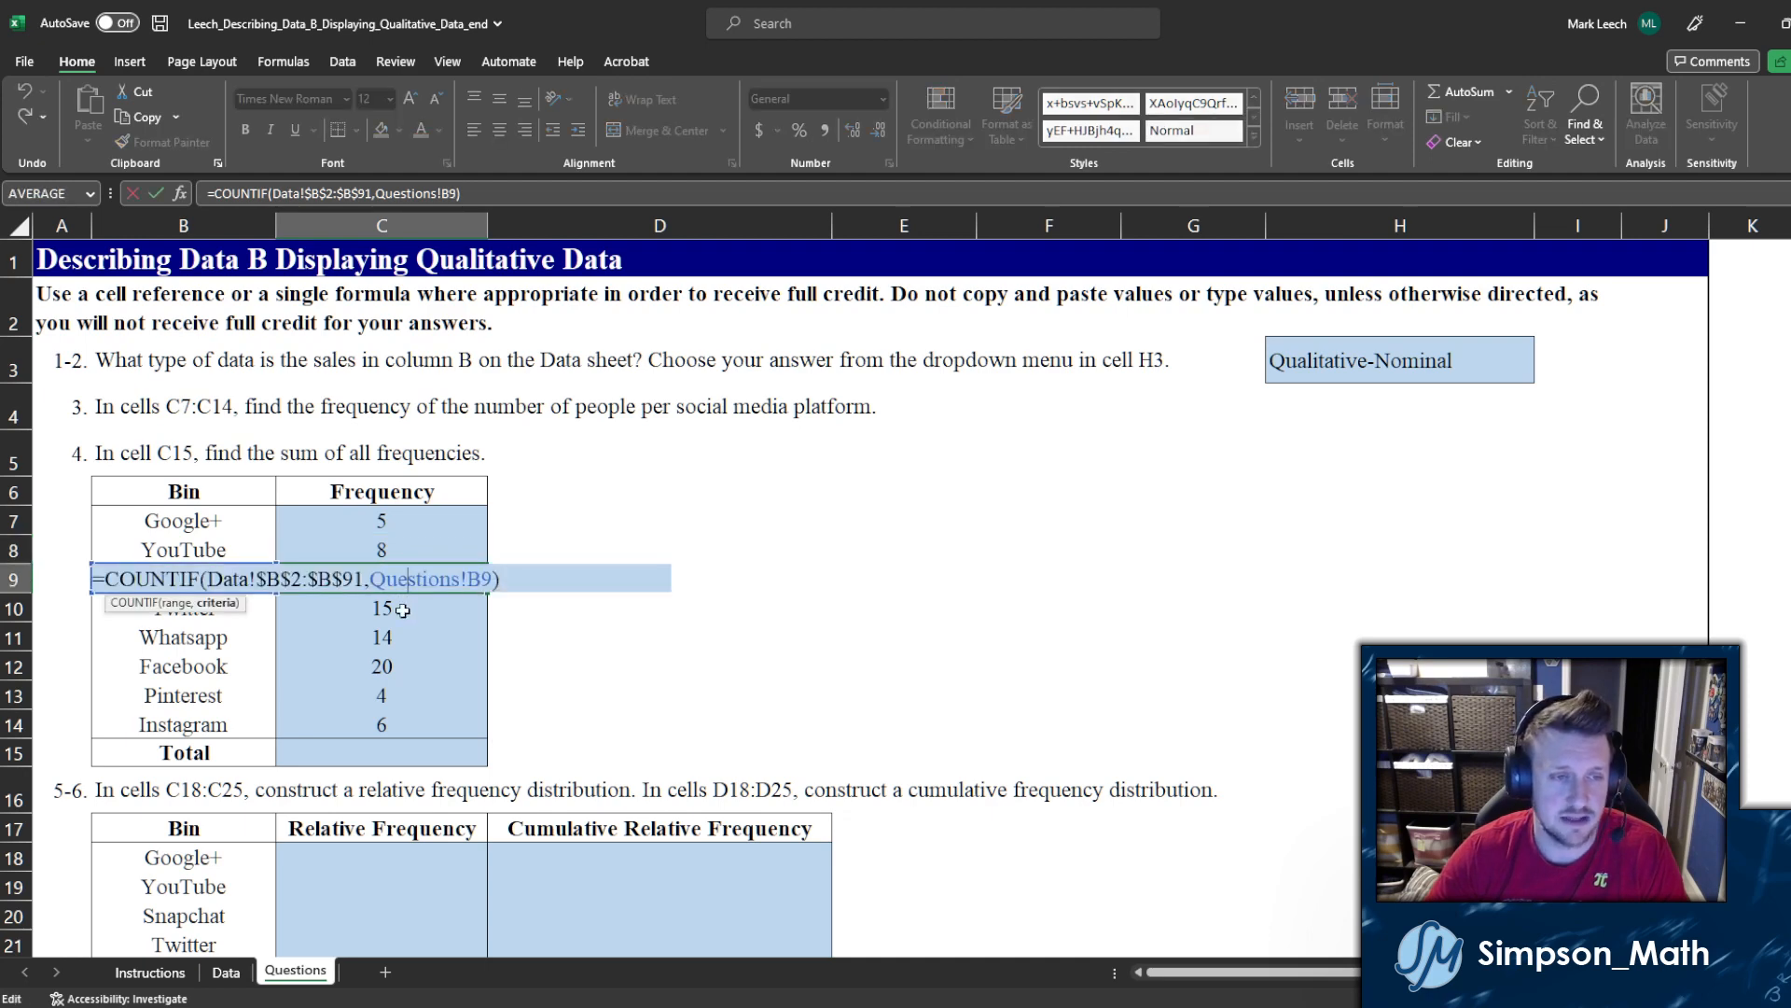
key(Escape)
double_click(401, 608)
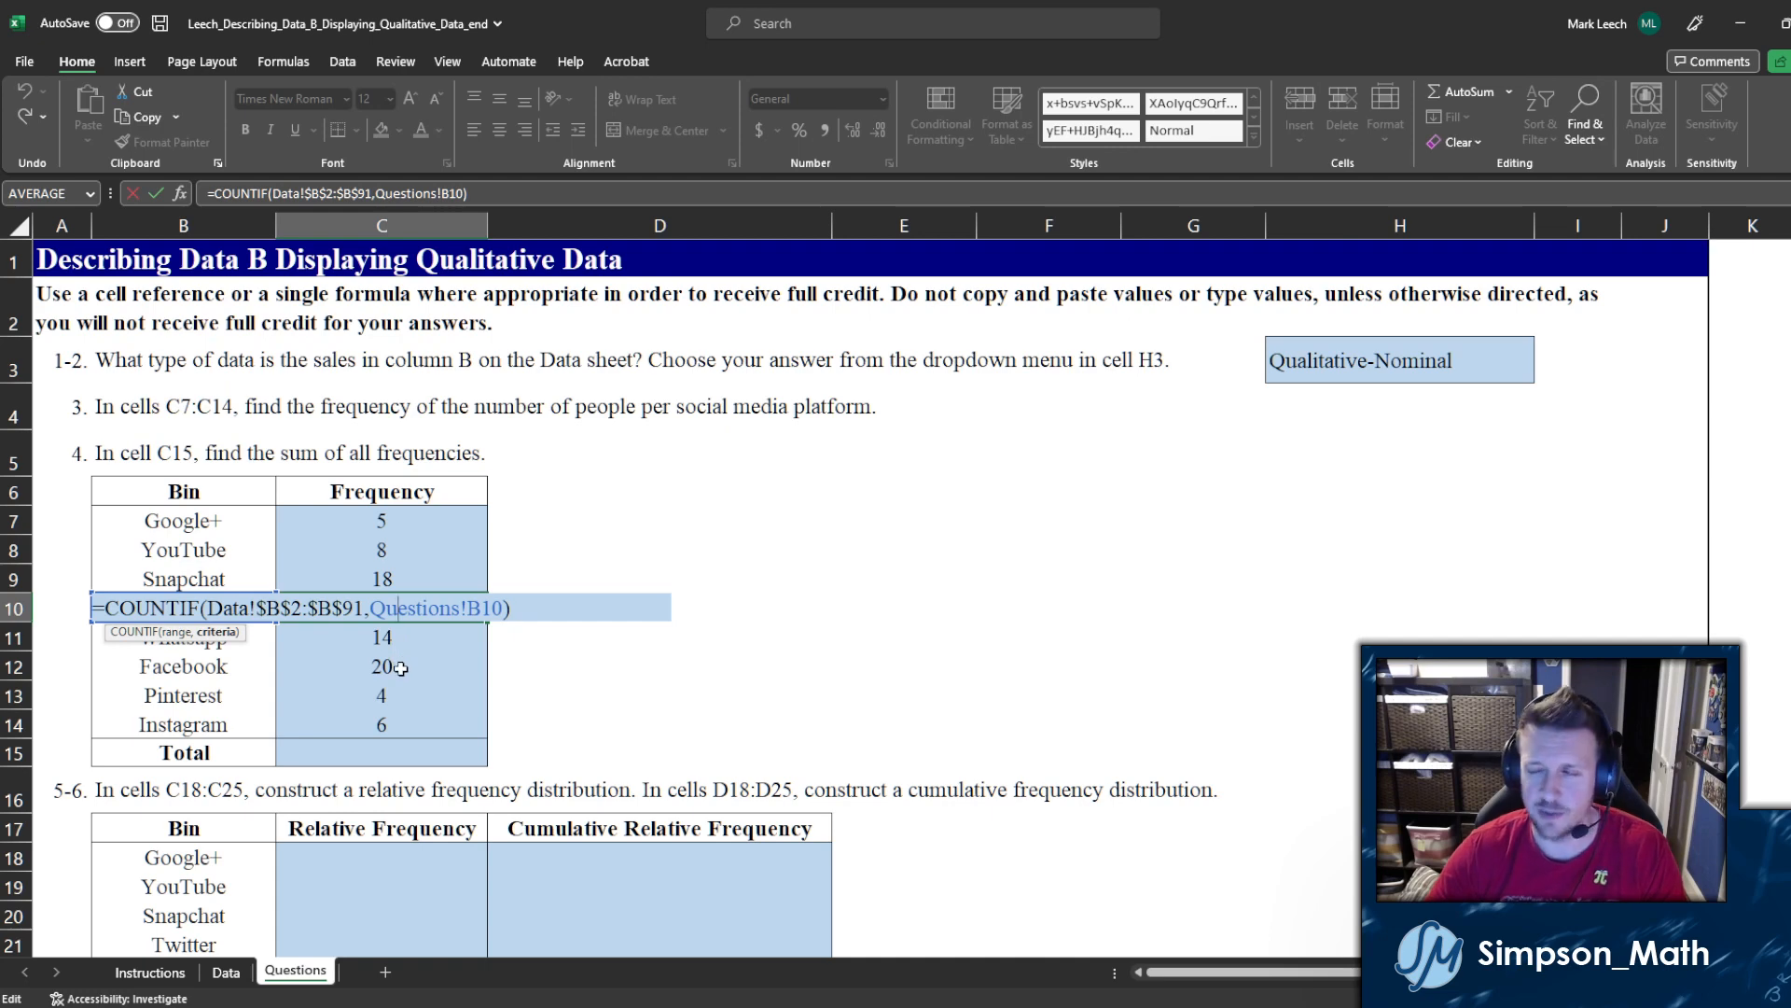
key(Escape)
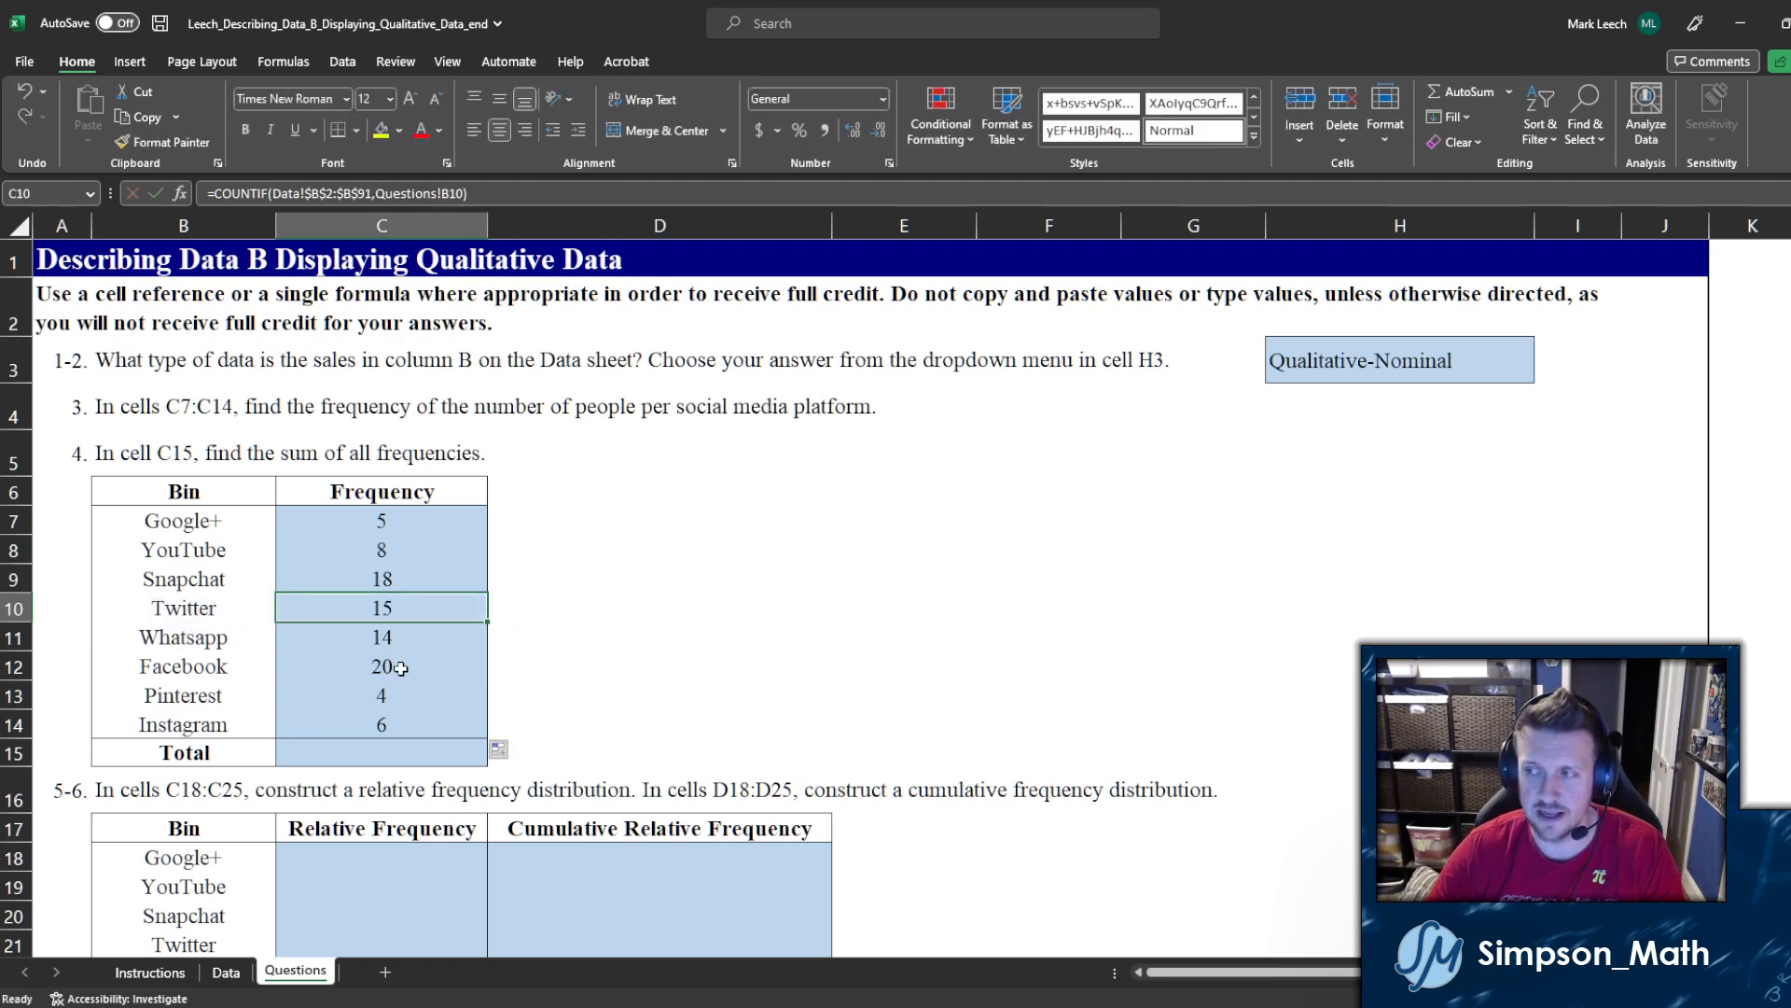
double_click(401, 668)
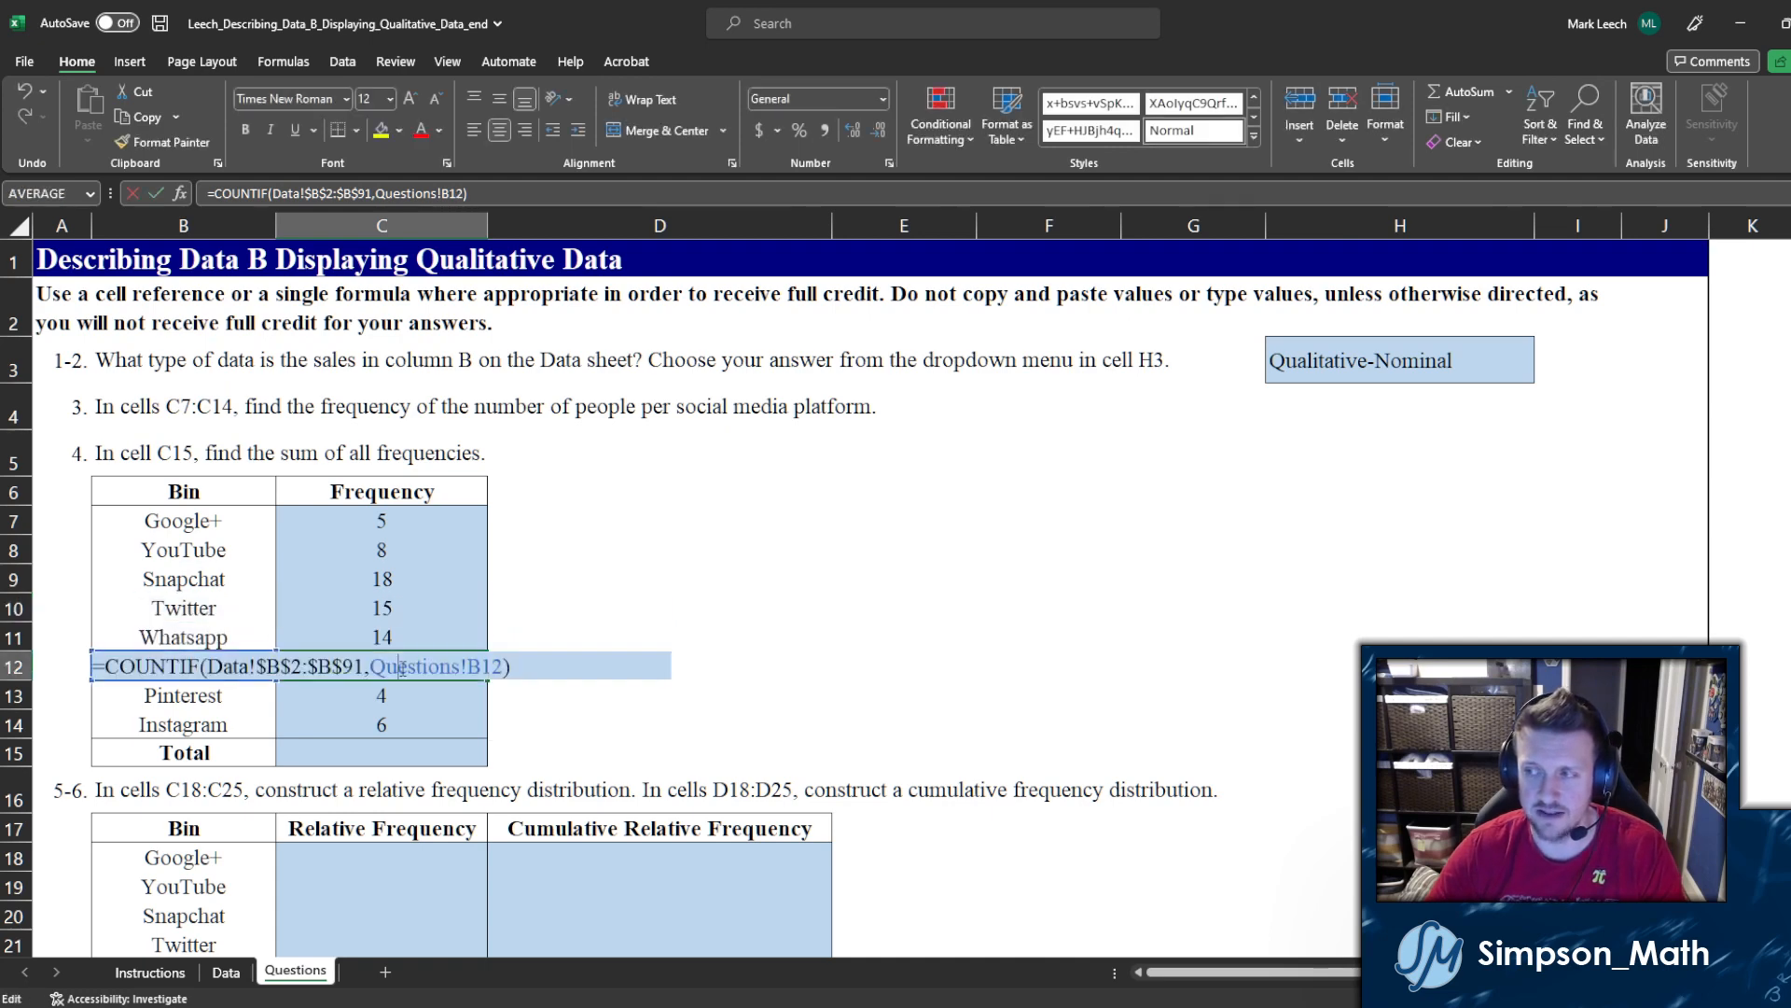
key(Escape)
double_click(392, 724)
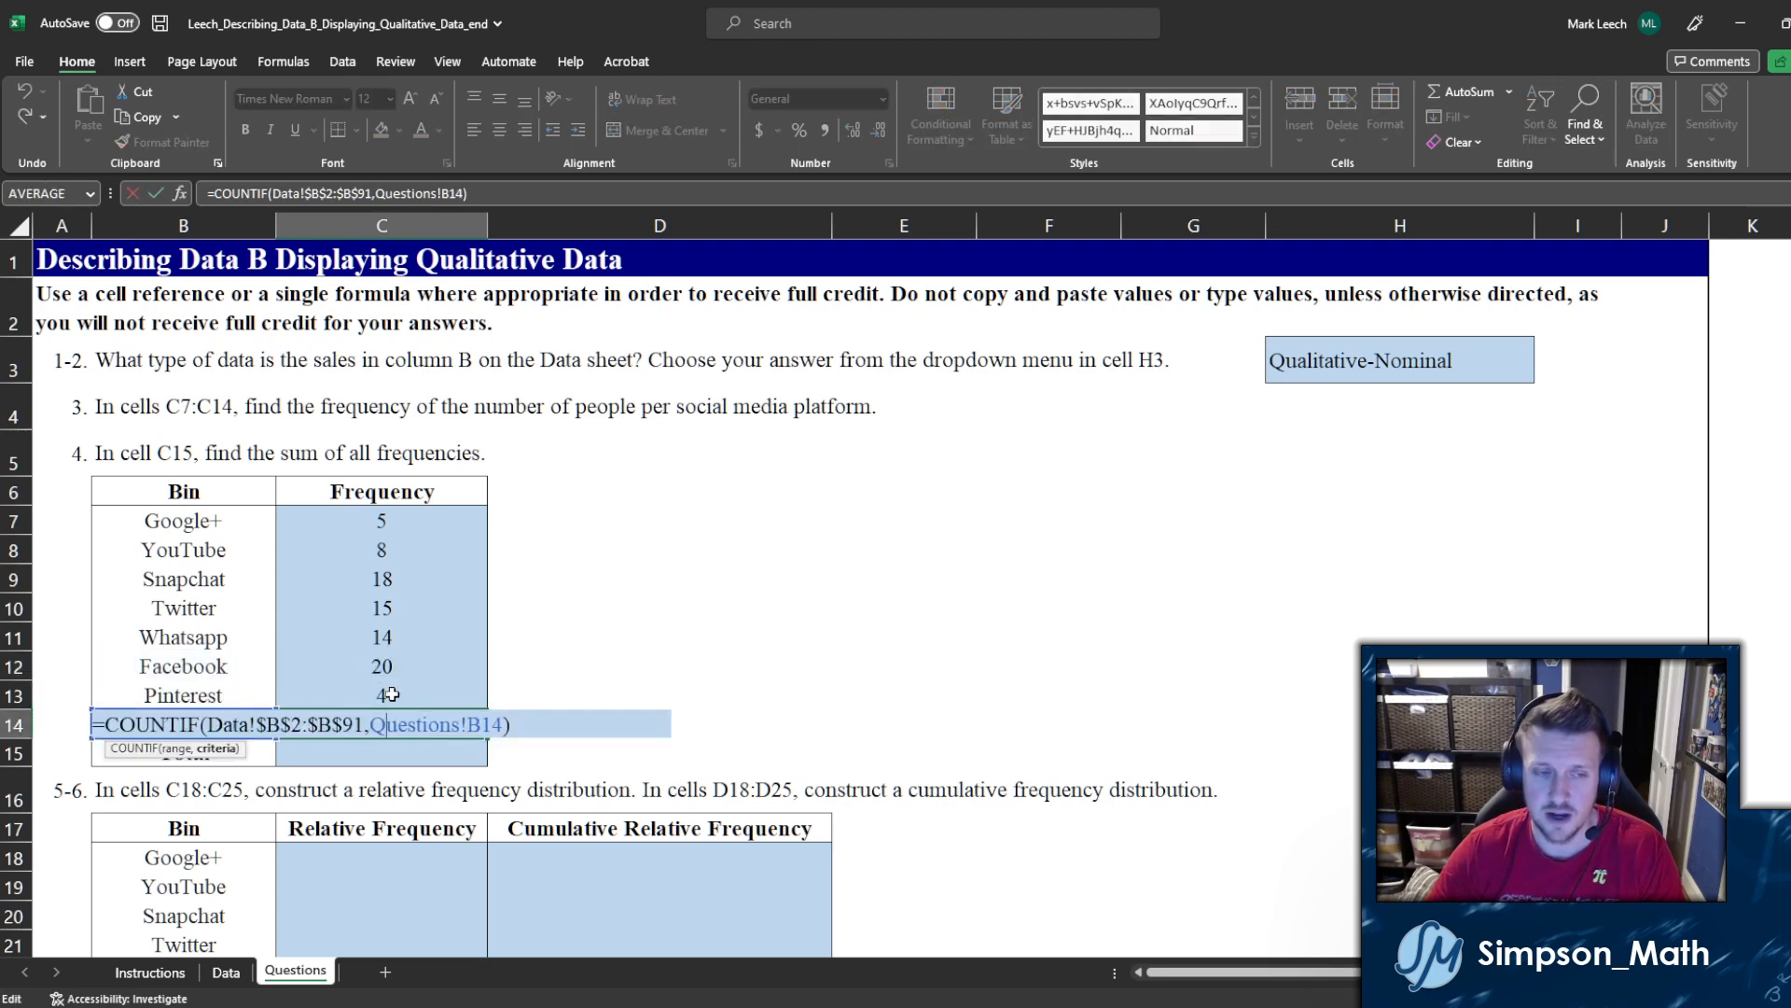
key(Escape)
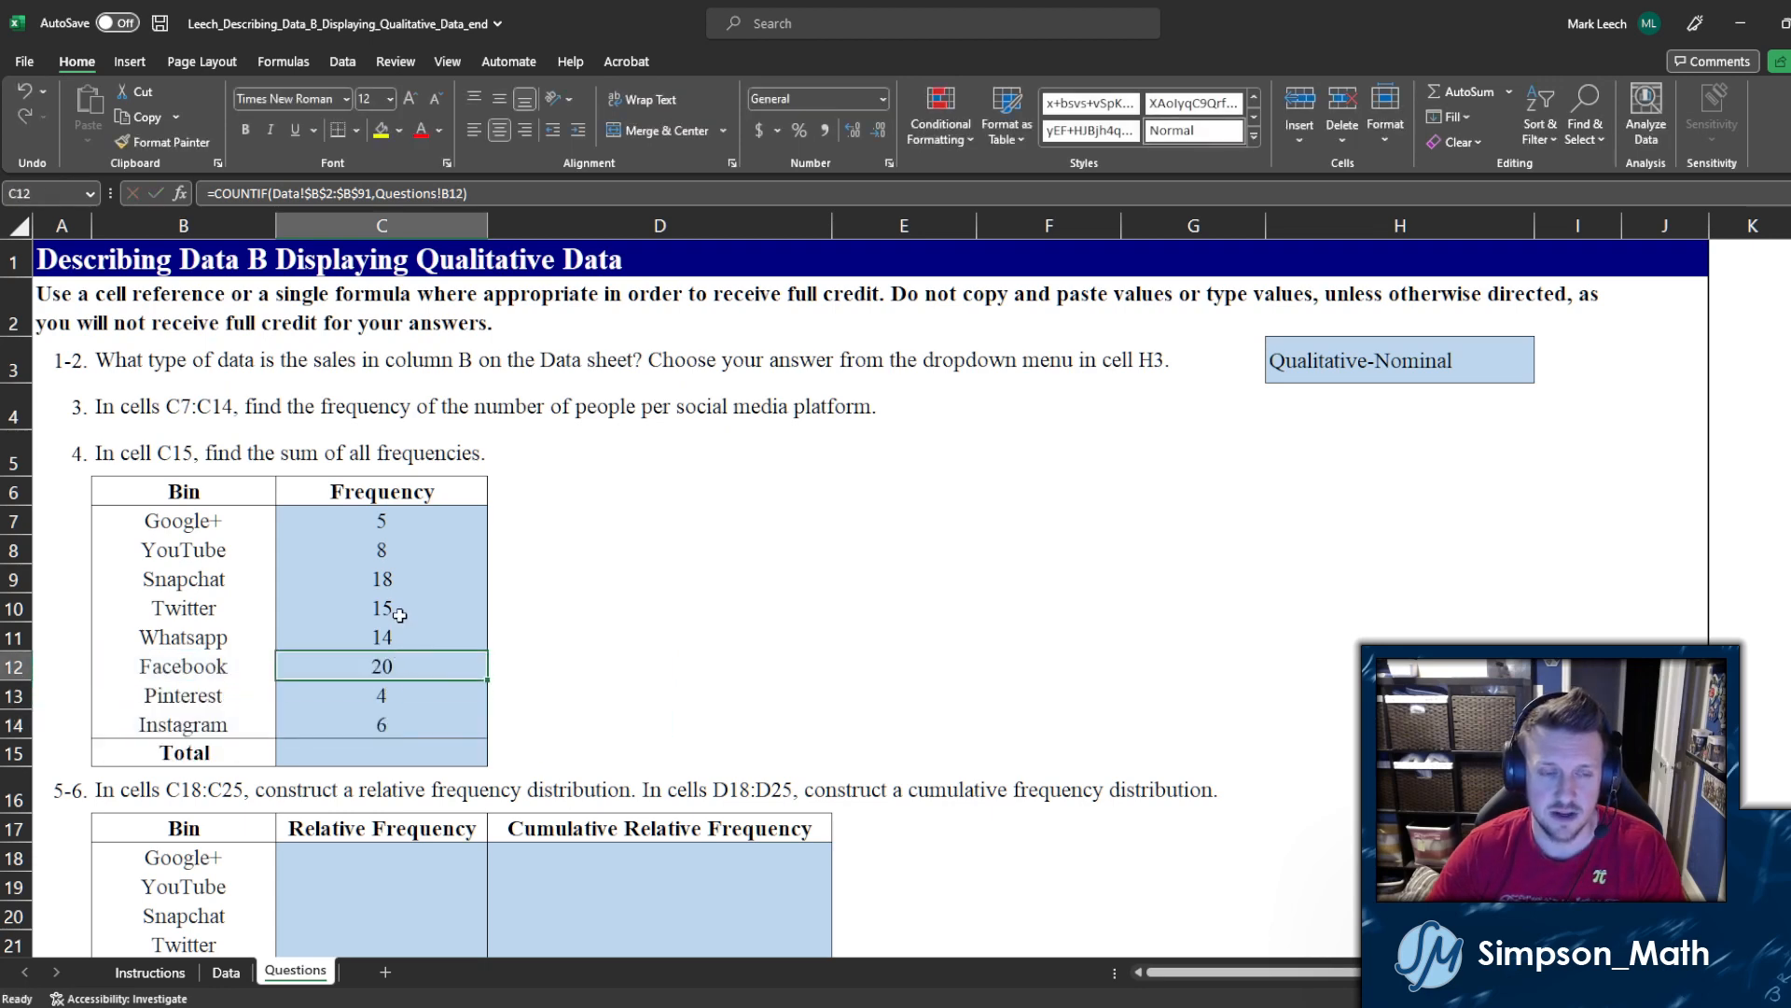
double_click(402, 616)
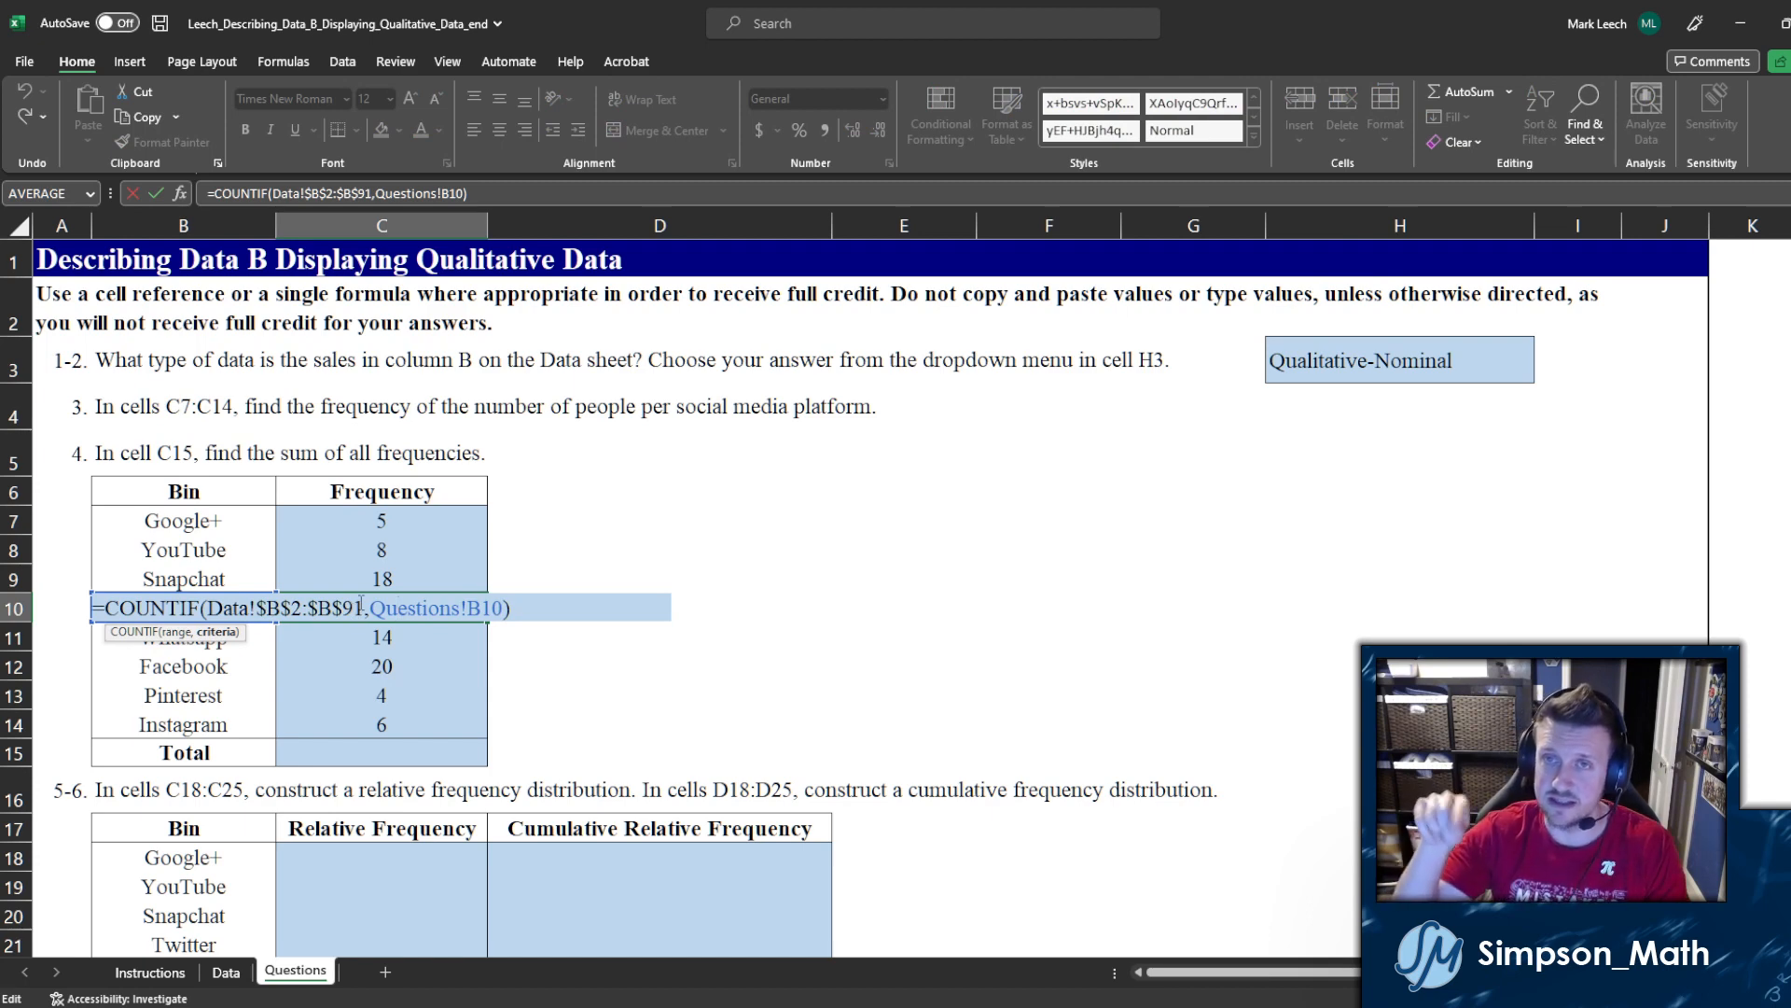
key(Escape)
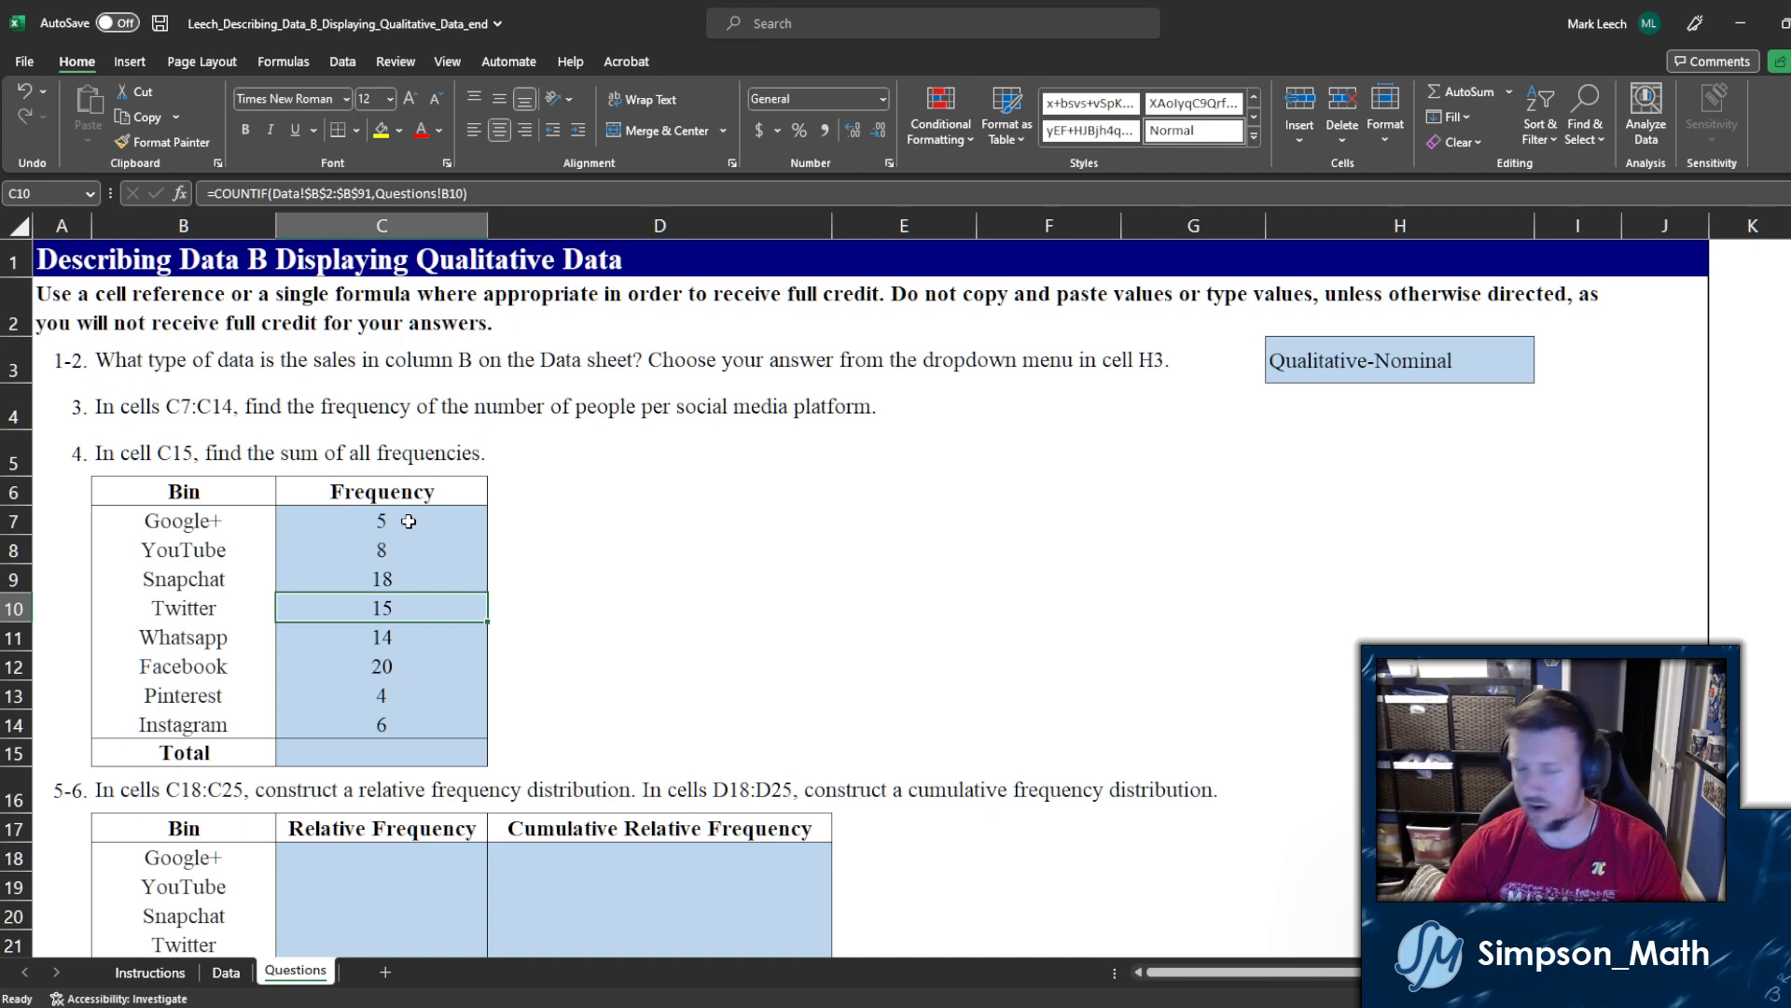
click(409, 521)
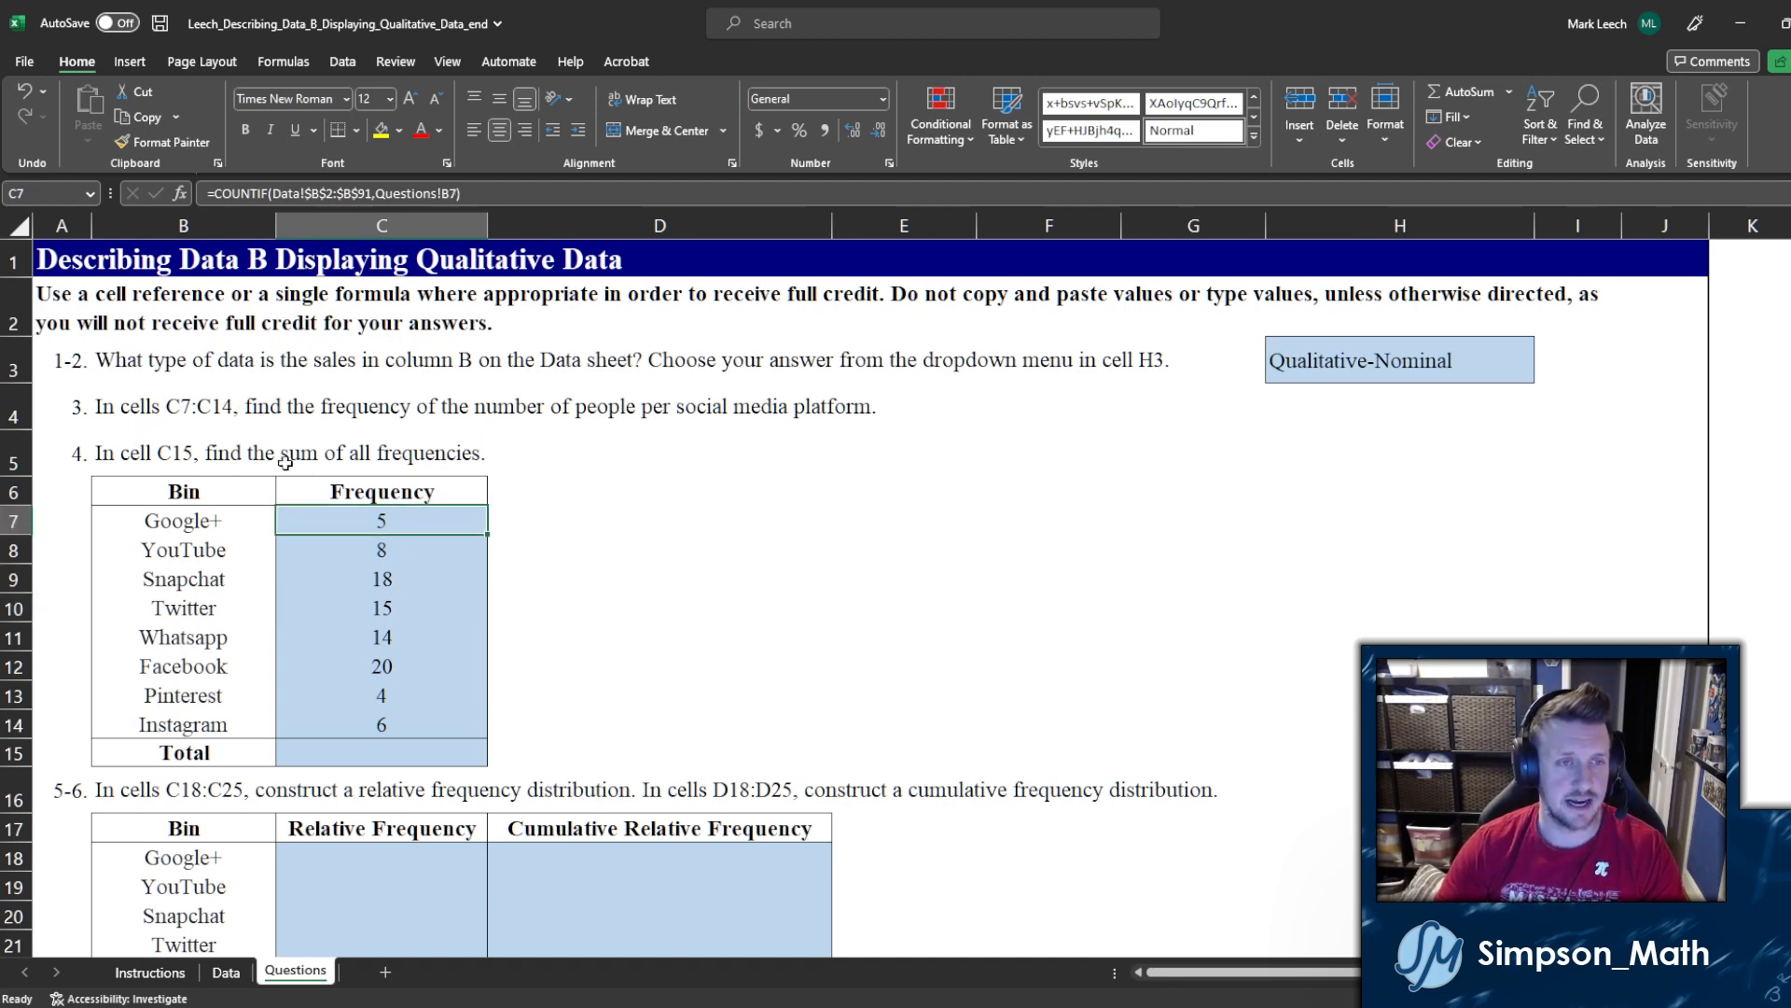
Step: Total the frequencies in C15 with the formula =SUM(C7:C14)
click(348, 747)
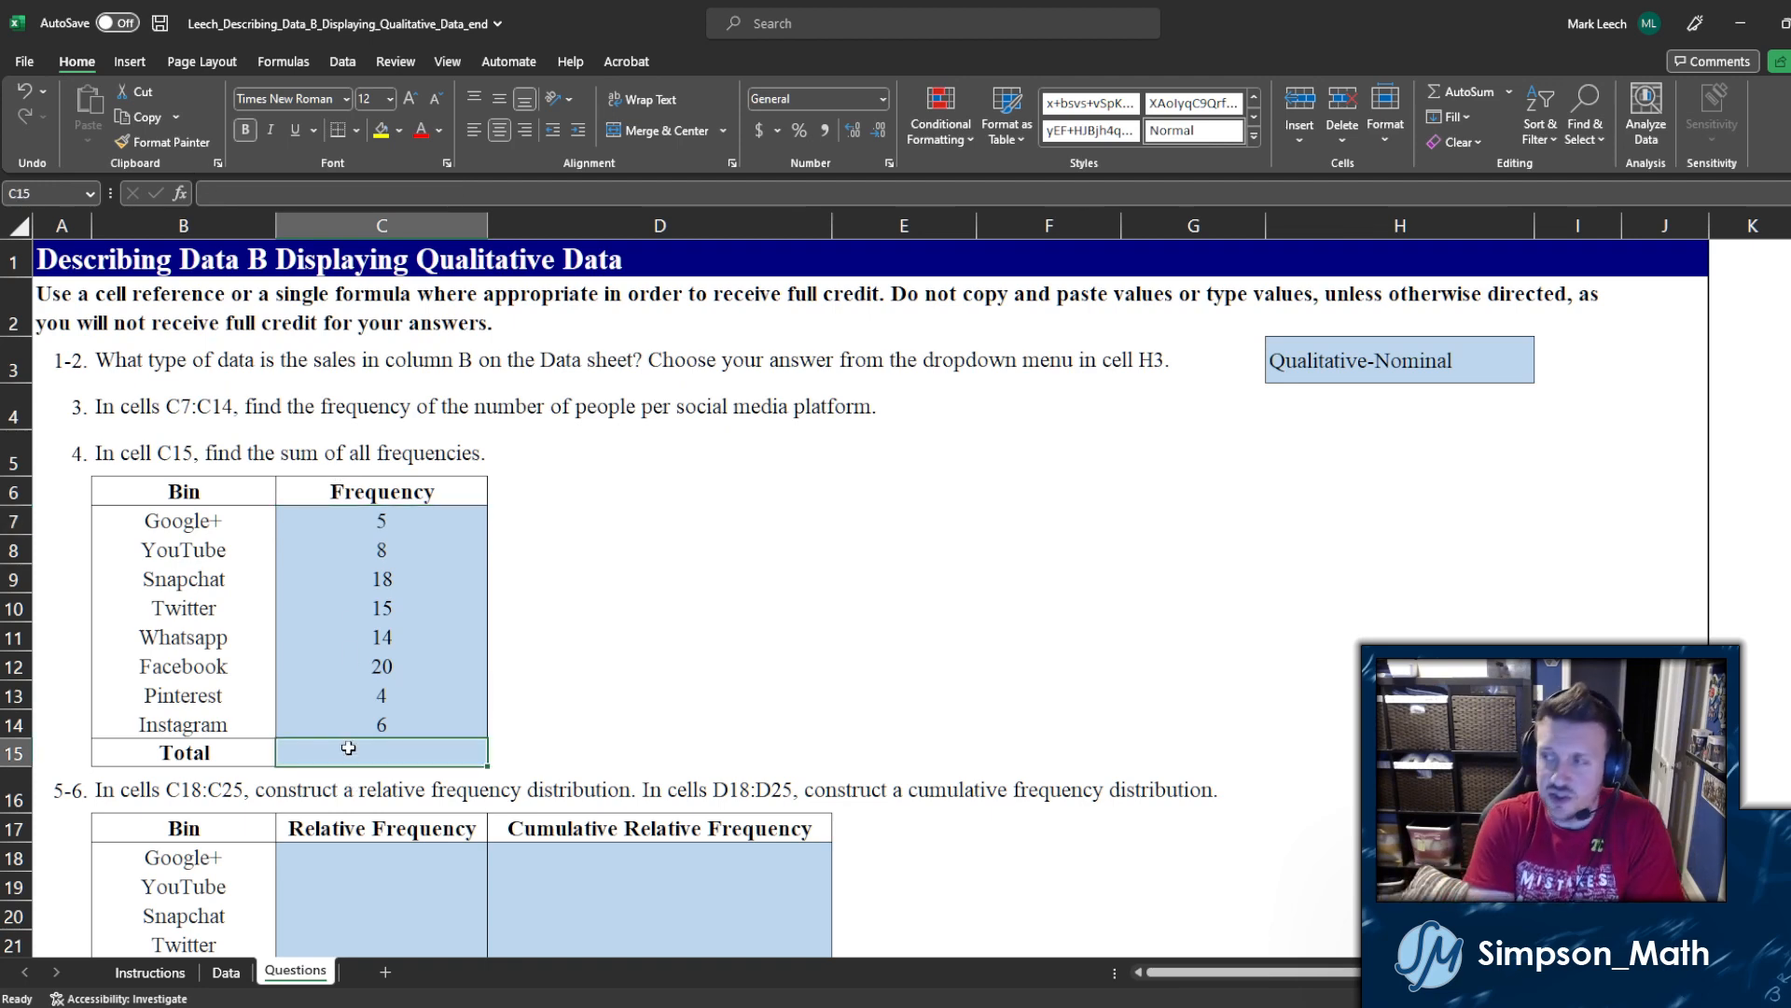
text(=)
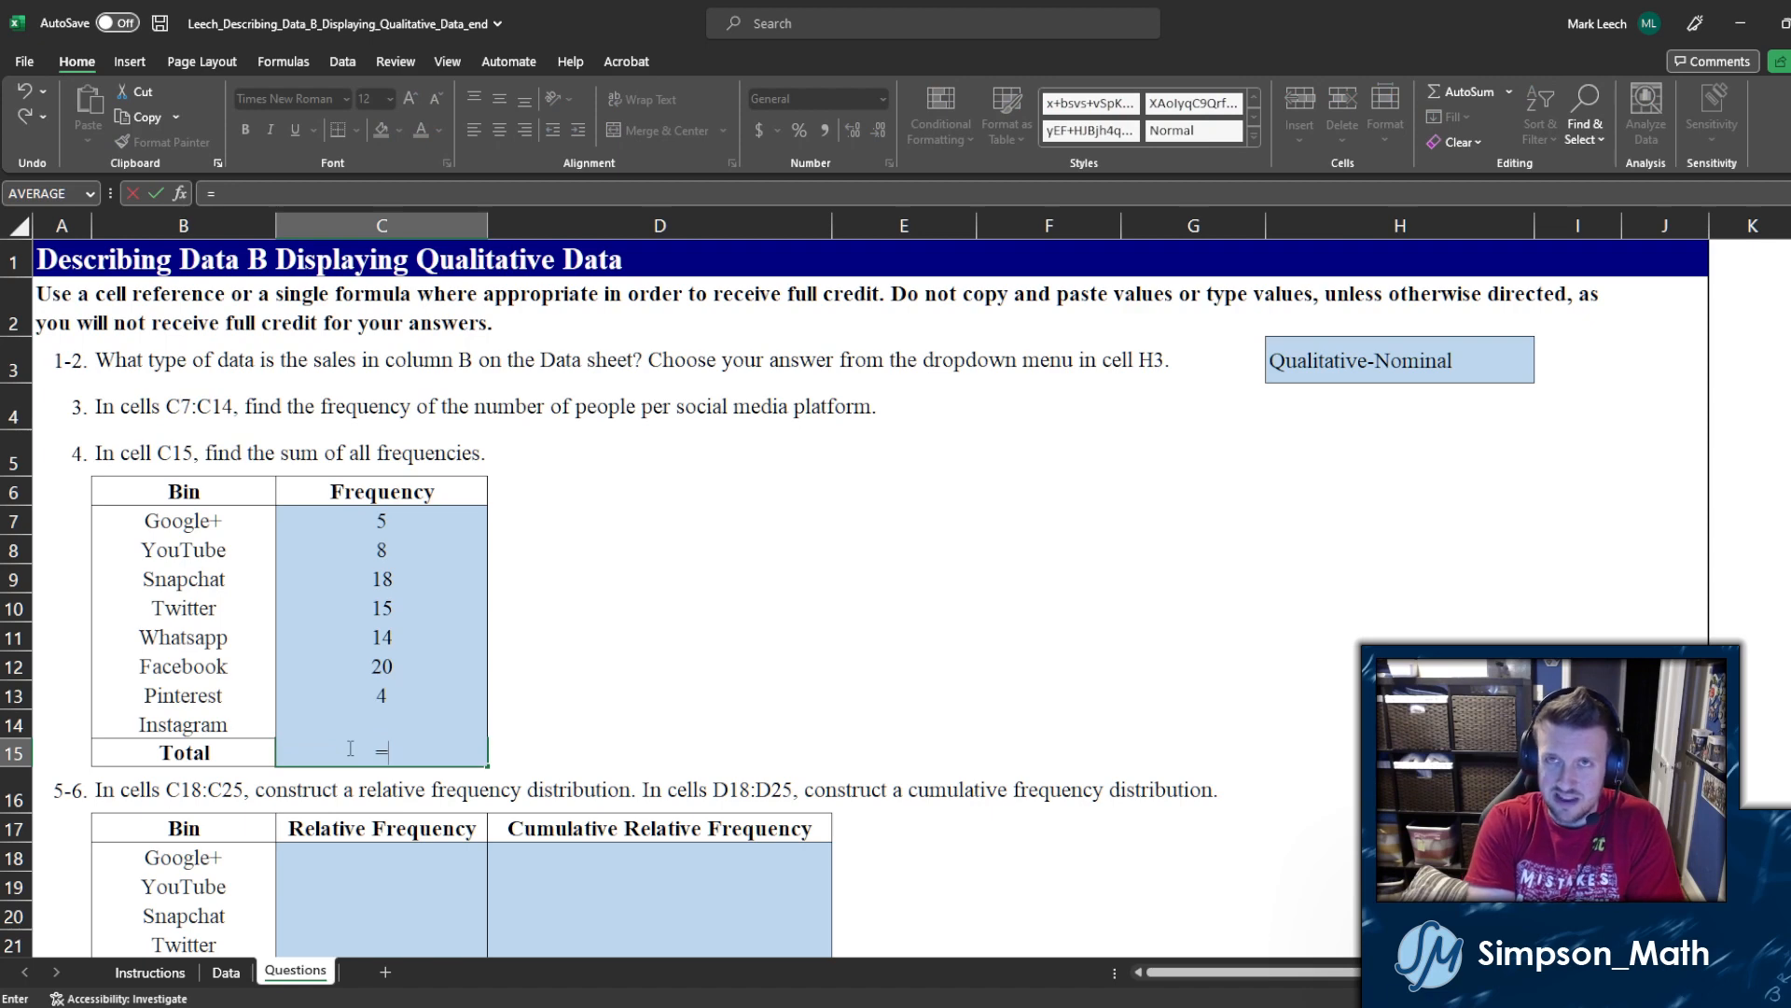
text(sum)
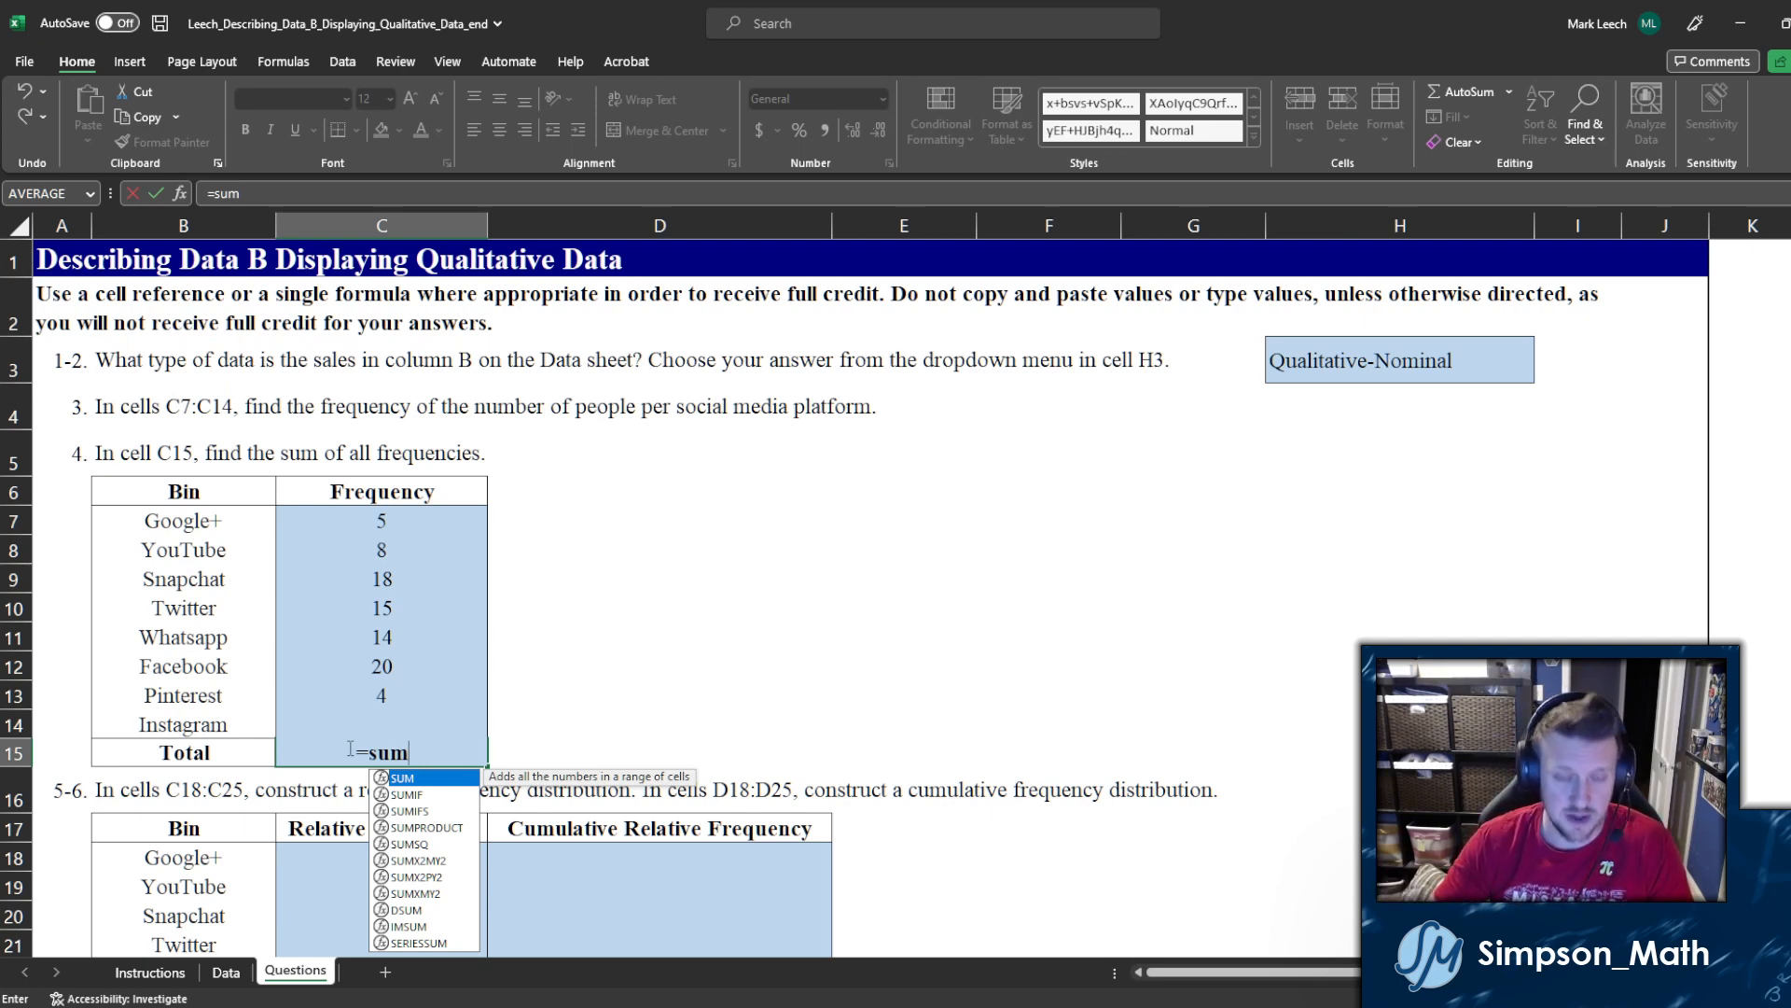
key(Tab)
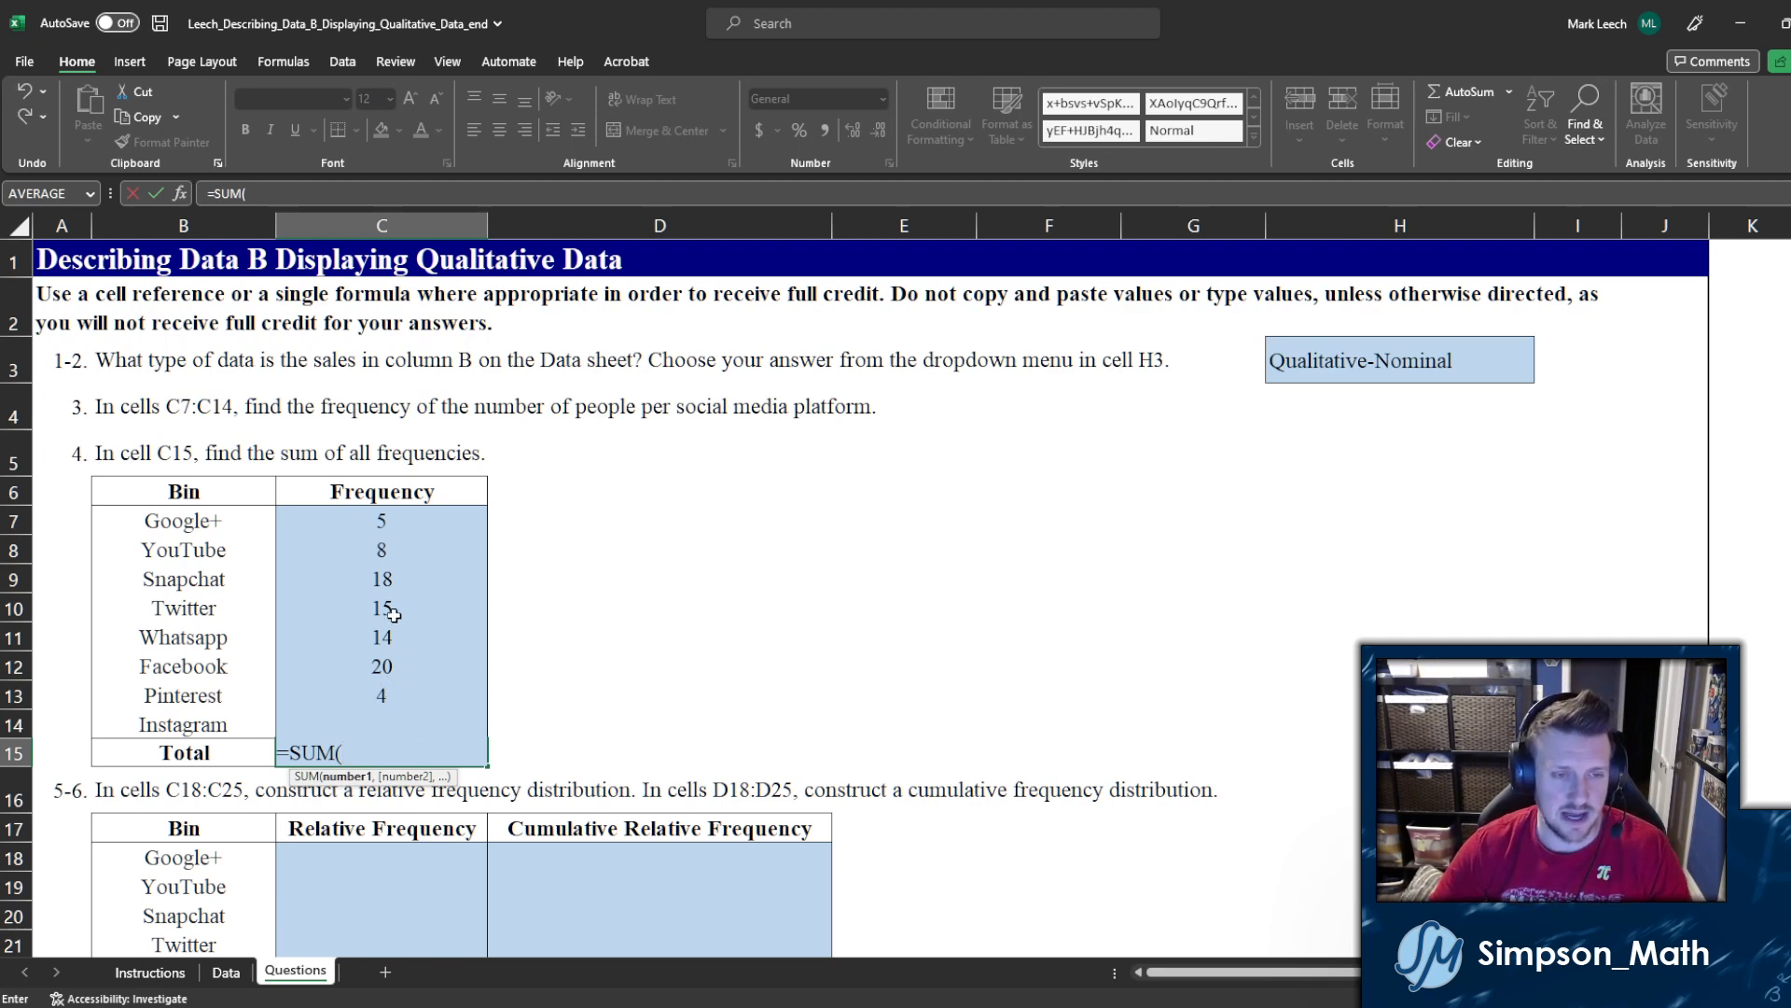
drag(384, 526, 390, 716)
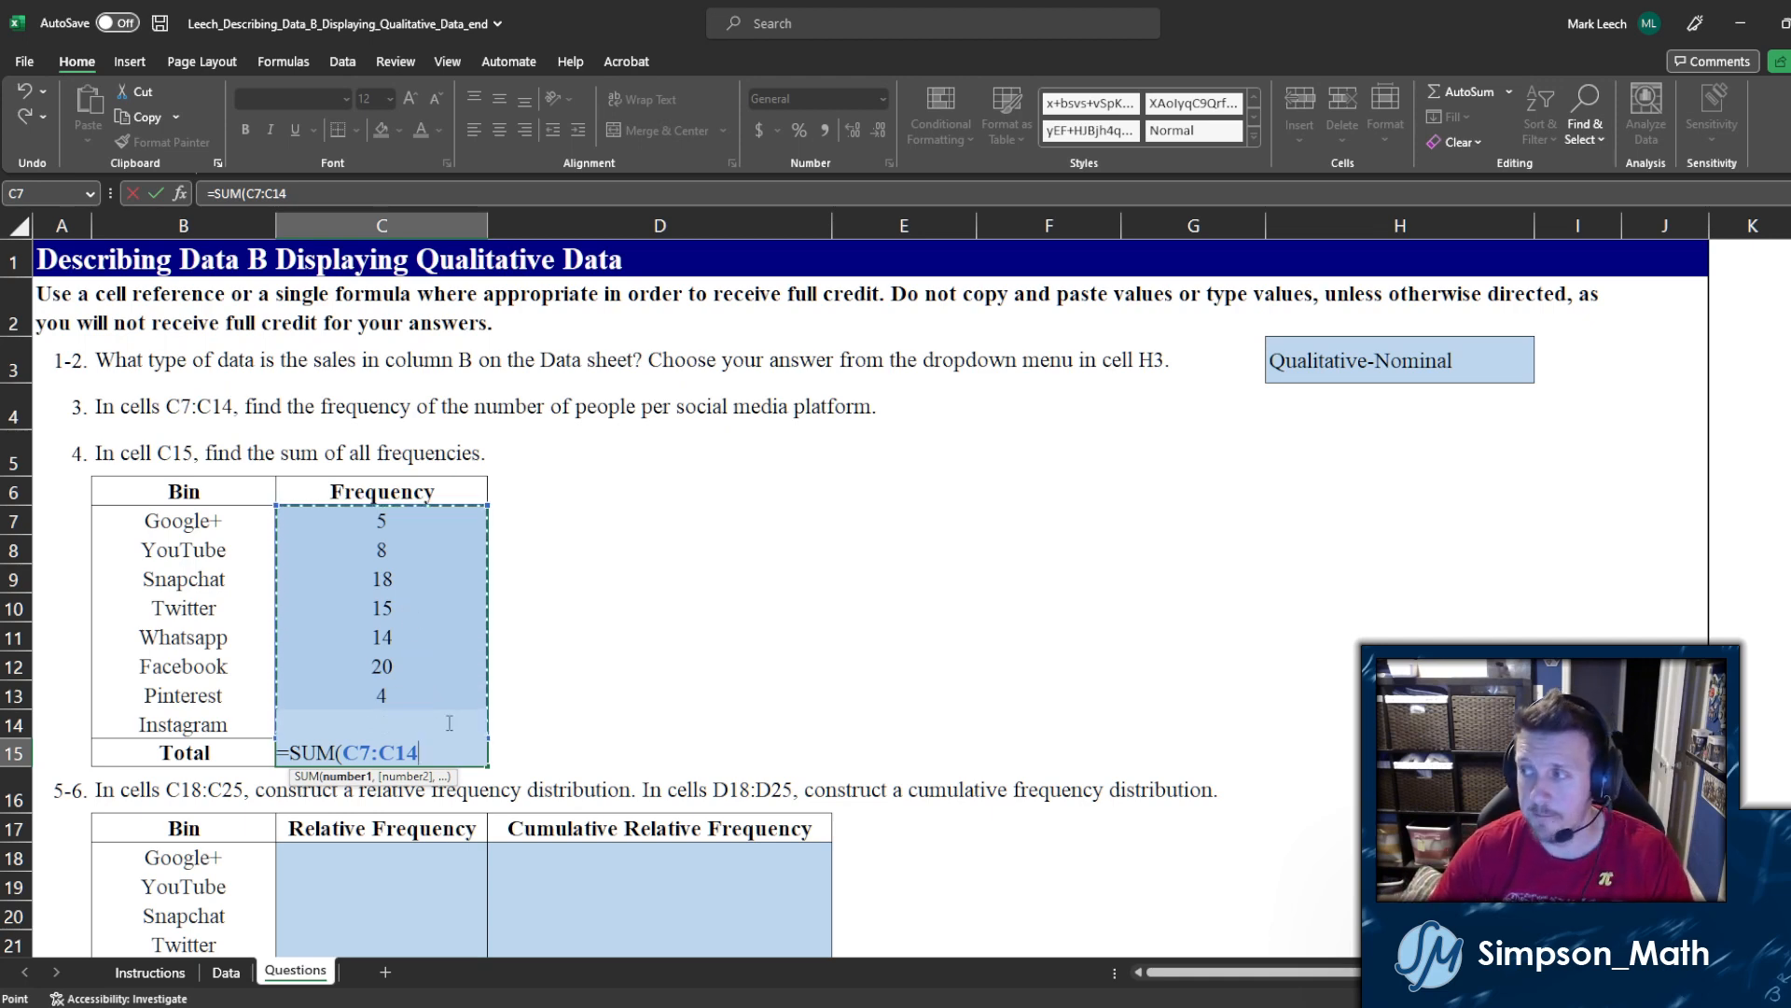
key(Return)
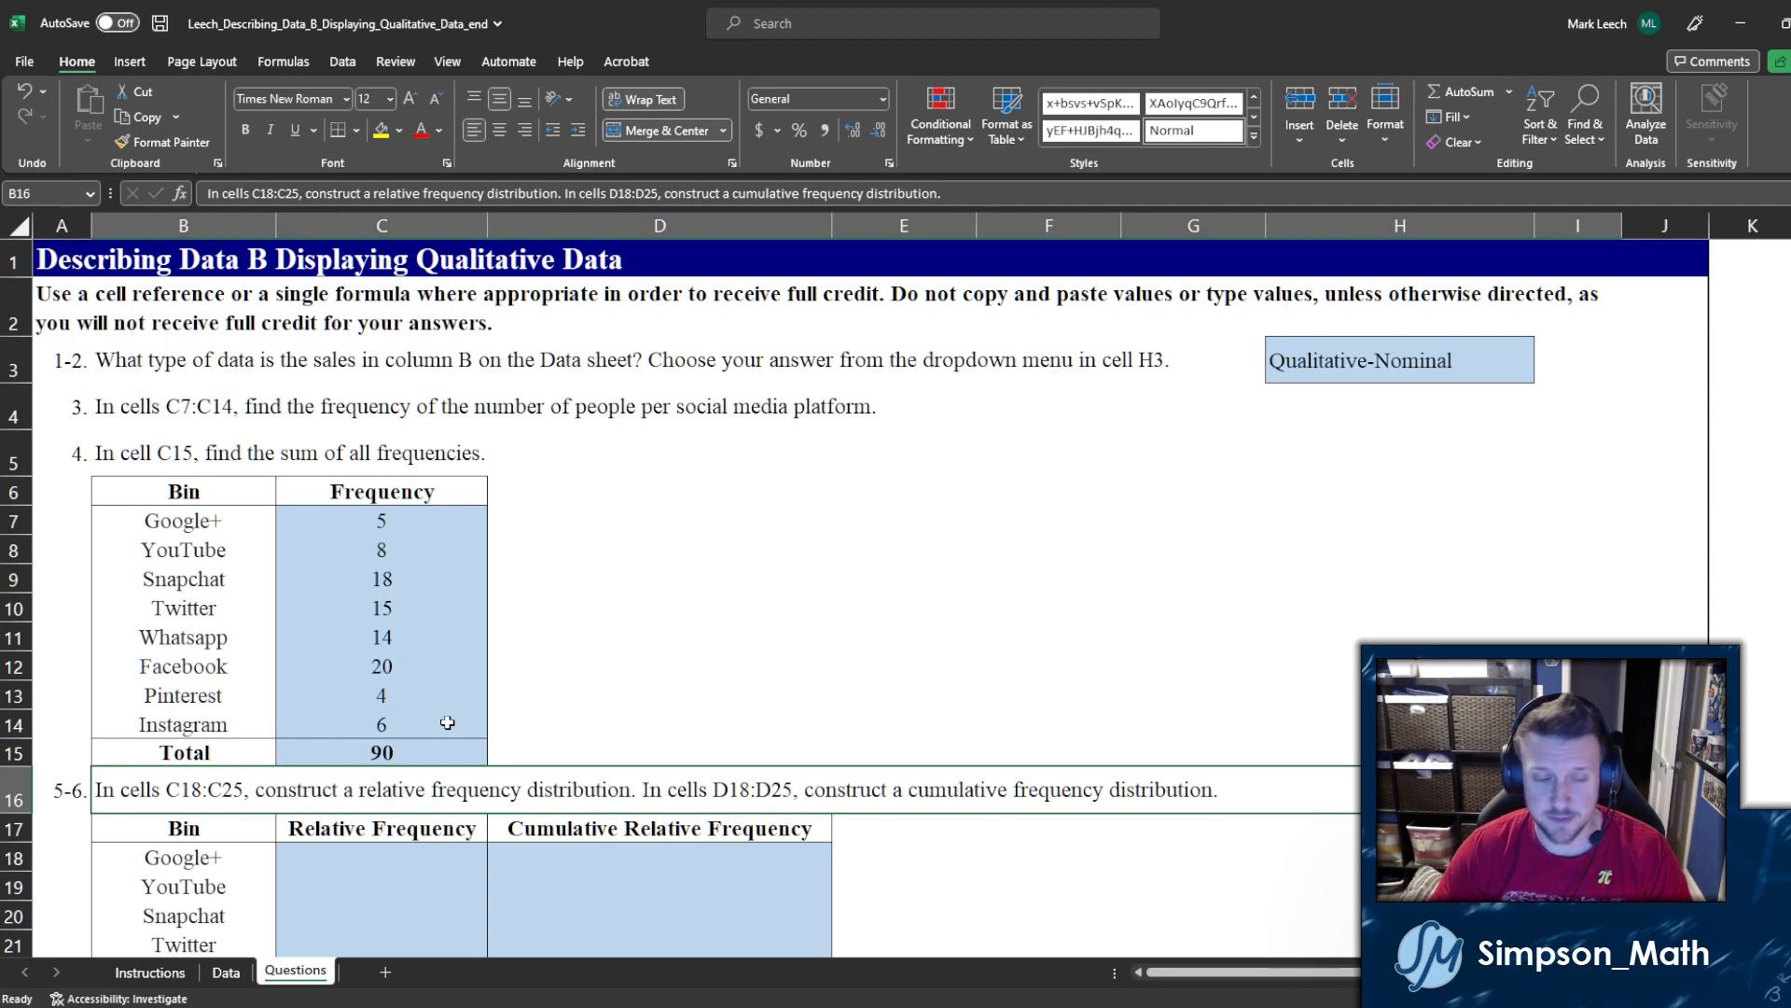
Step: Review the SUM formula in C15 and check the total against the sample size in the Instructions sheet's project description
click(446, 751)
double_click(408, 750)
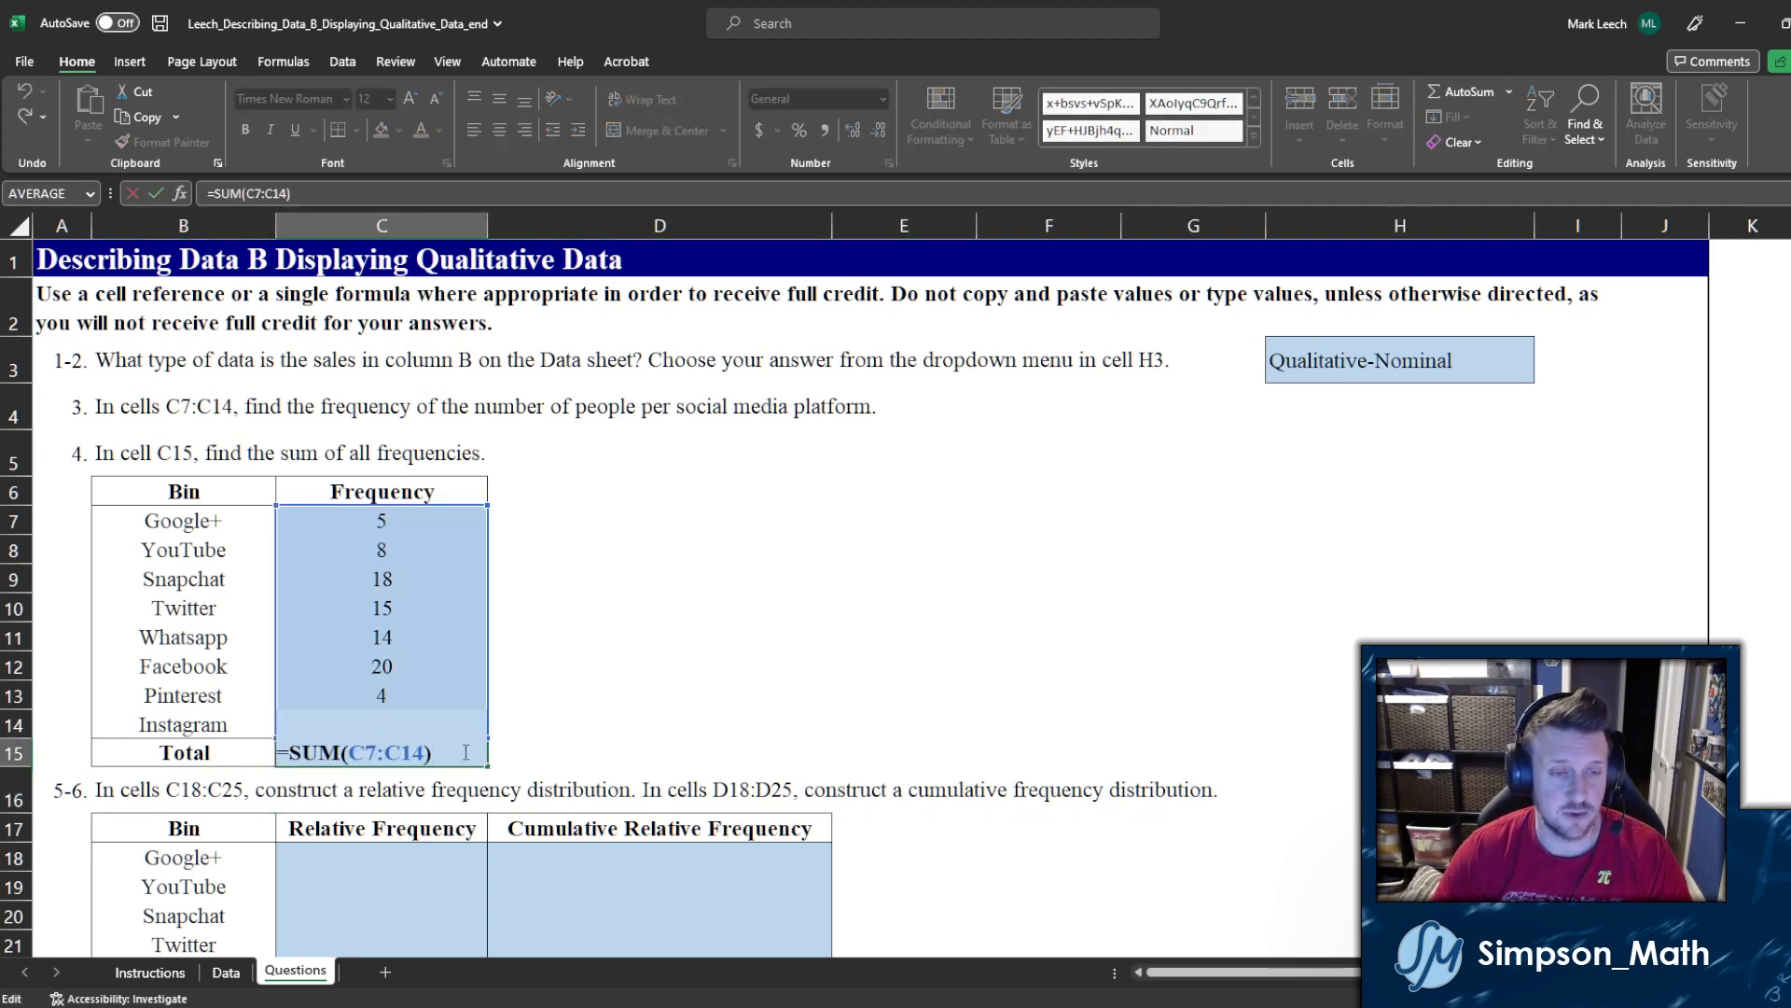
key(Return)
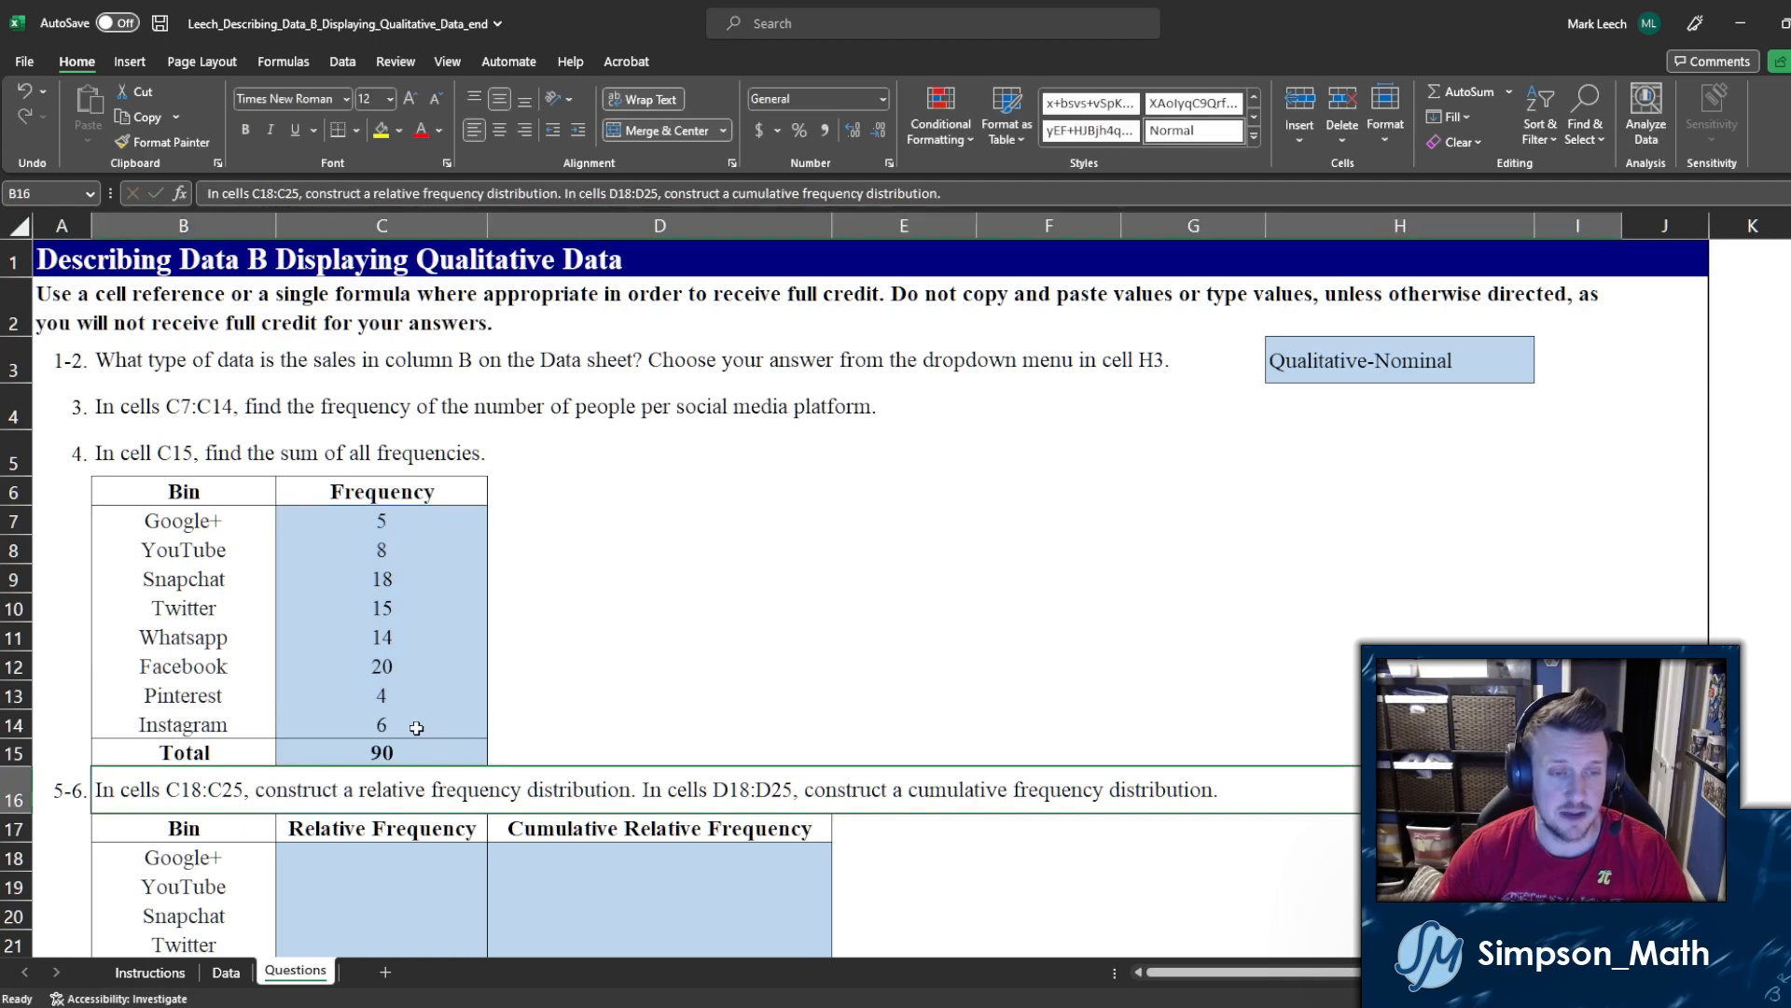
click(149, 972)
scroll(767, 331, up, 1)
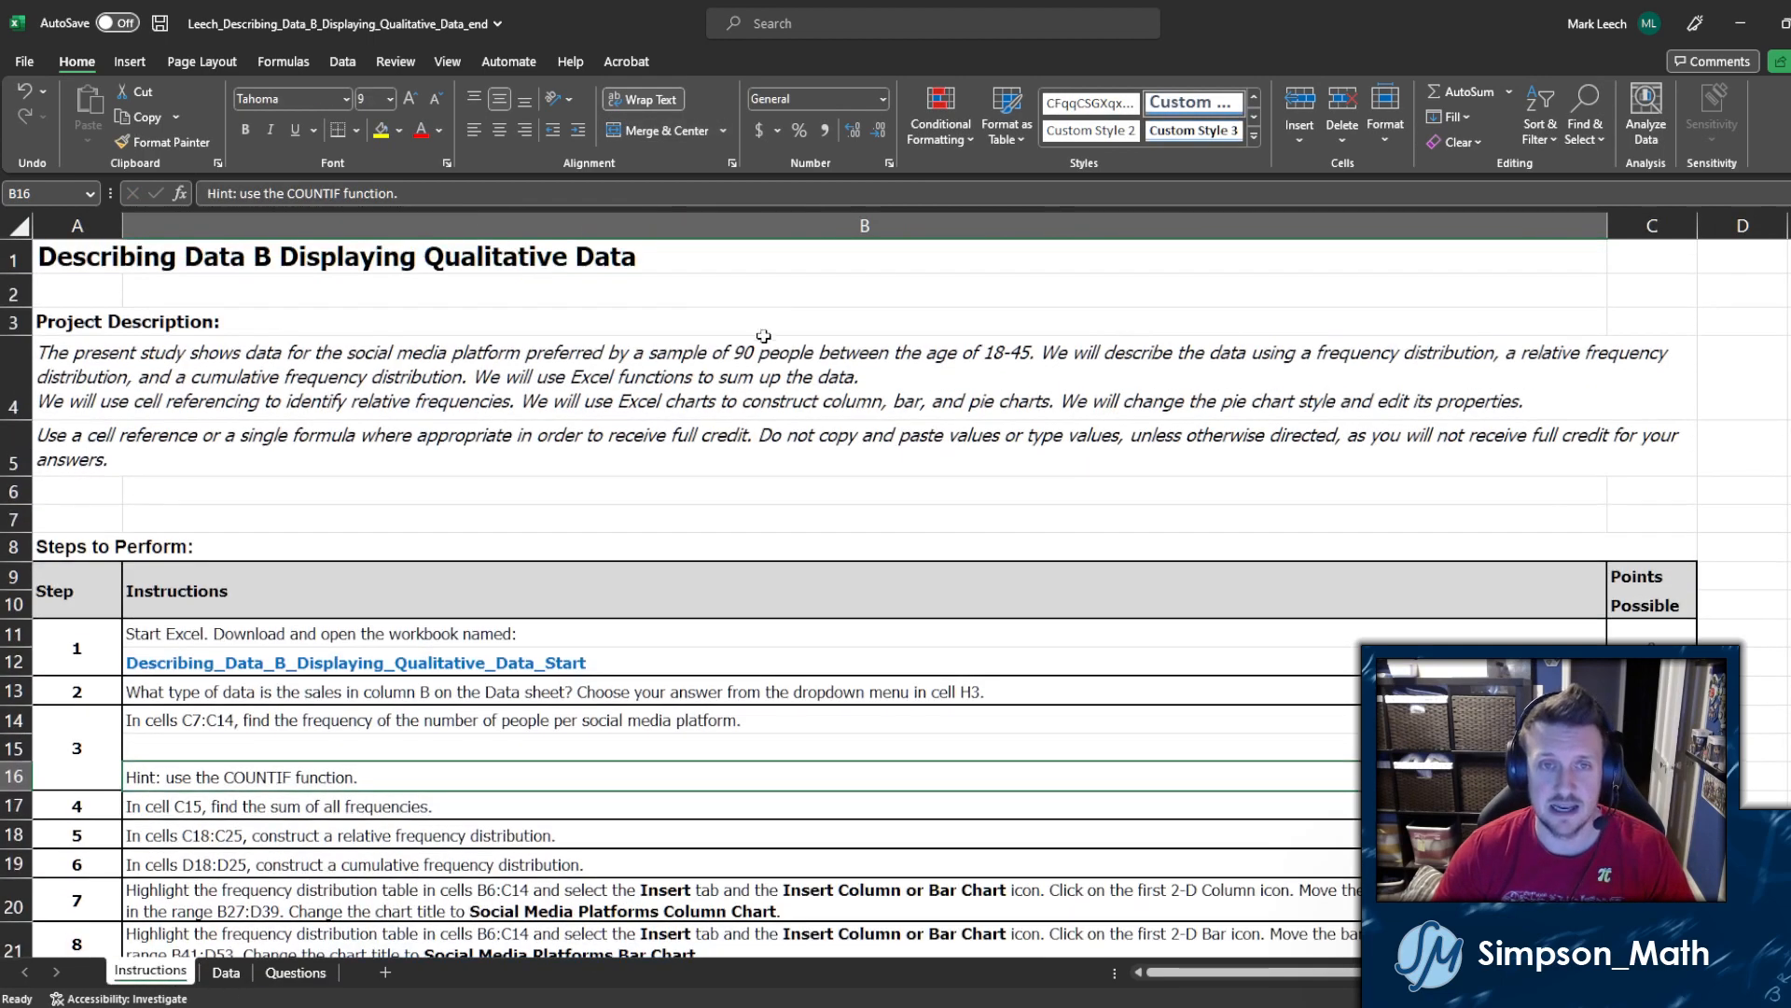
click(298, 972)
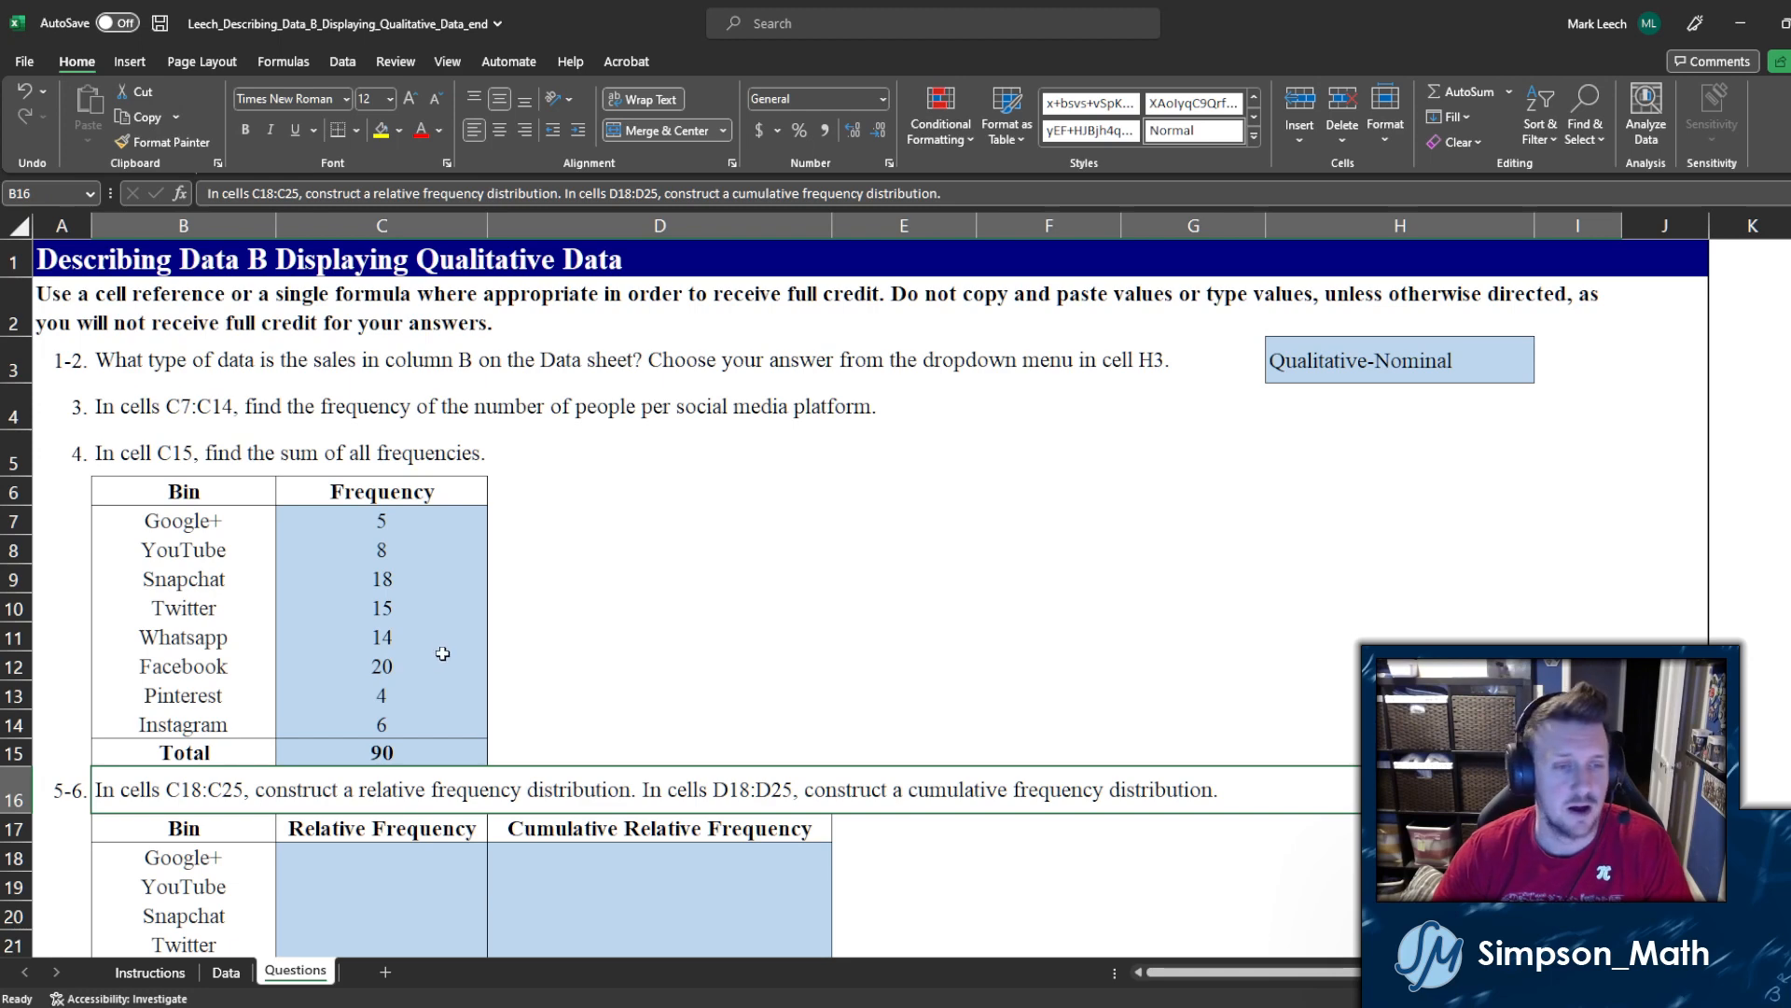
Step: Examine question 5-6 and its relative frequency table on the Questions sheet, along with the frequencies in C7:C14 and the total in C15
scroll(442, 653, down, 4)
scroll(558, 640, up, 3)
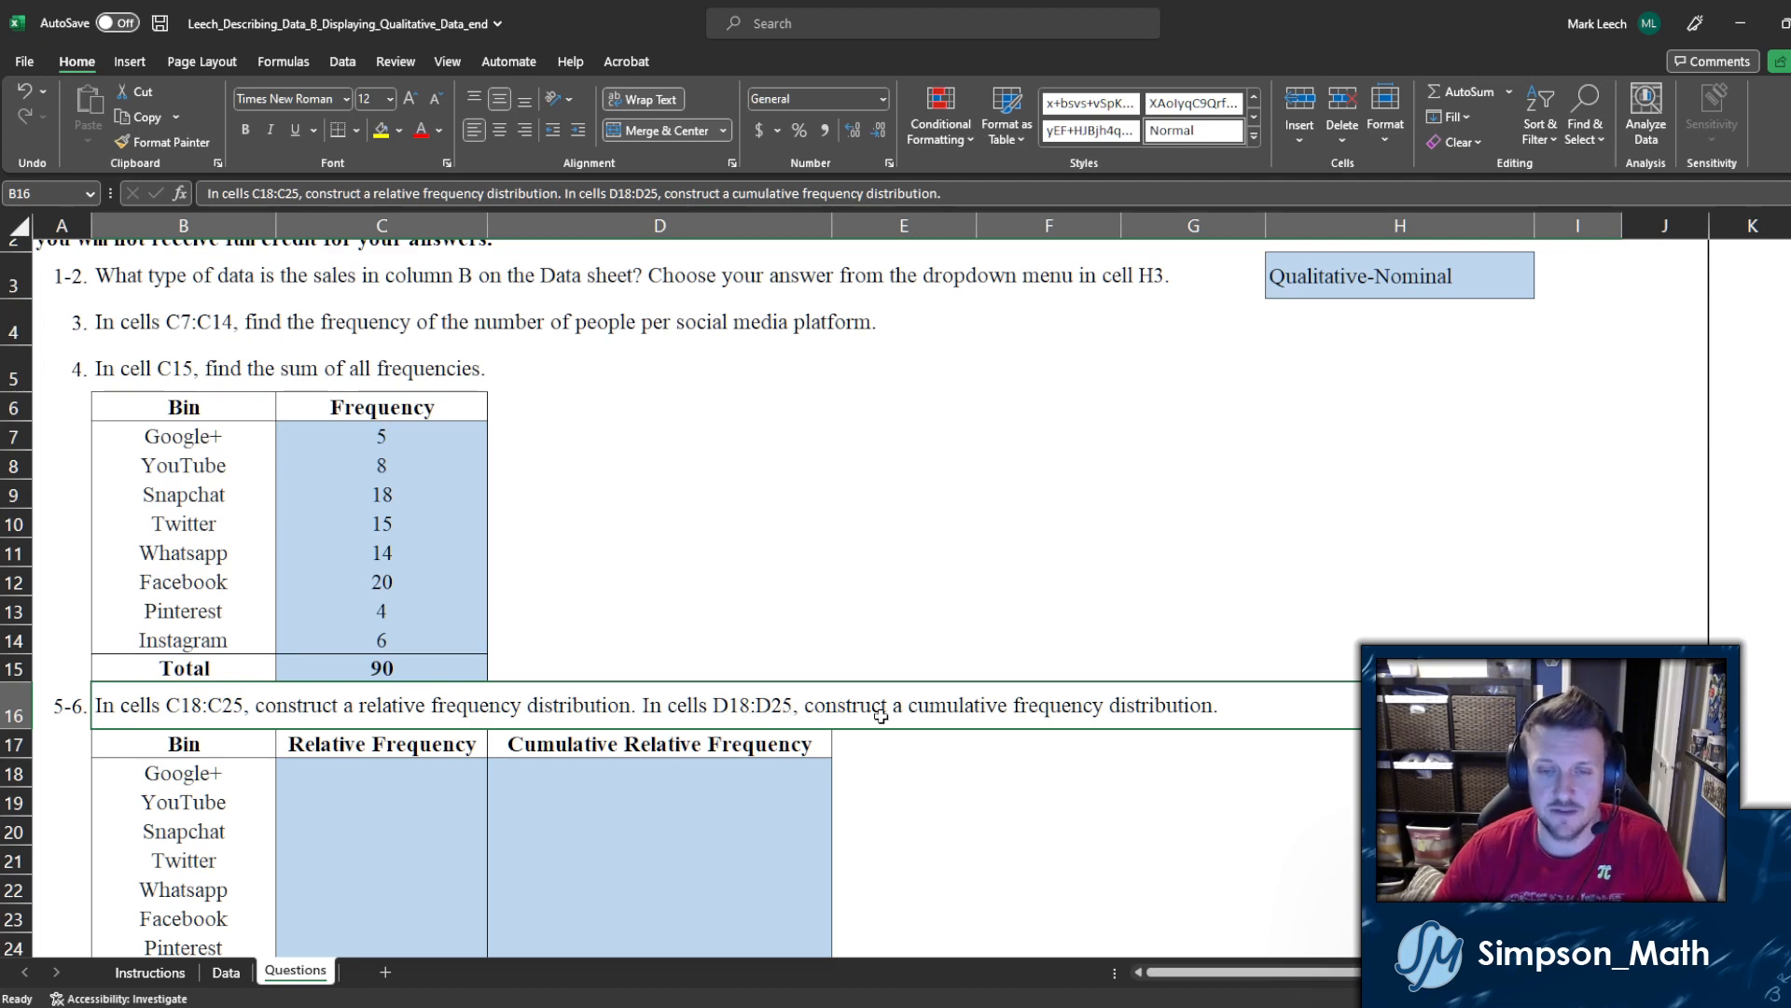
scroll(905, 709, down, 1)
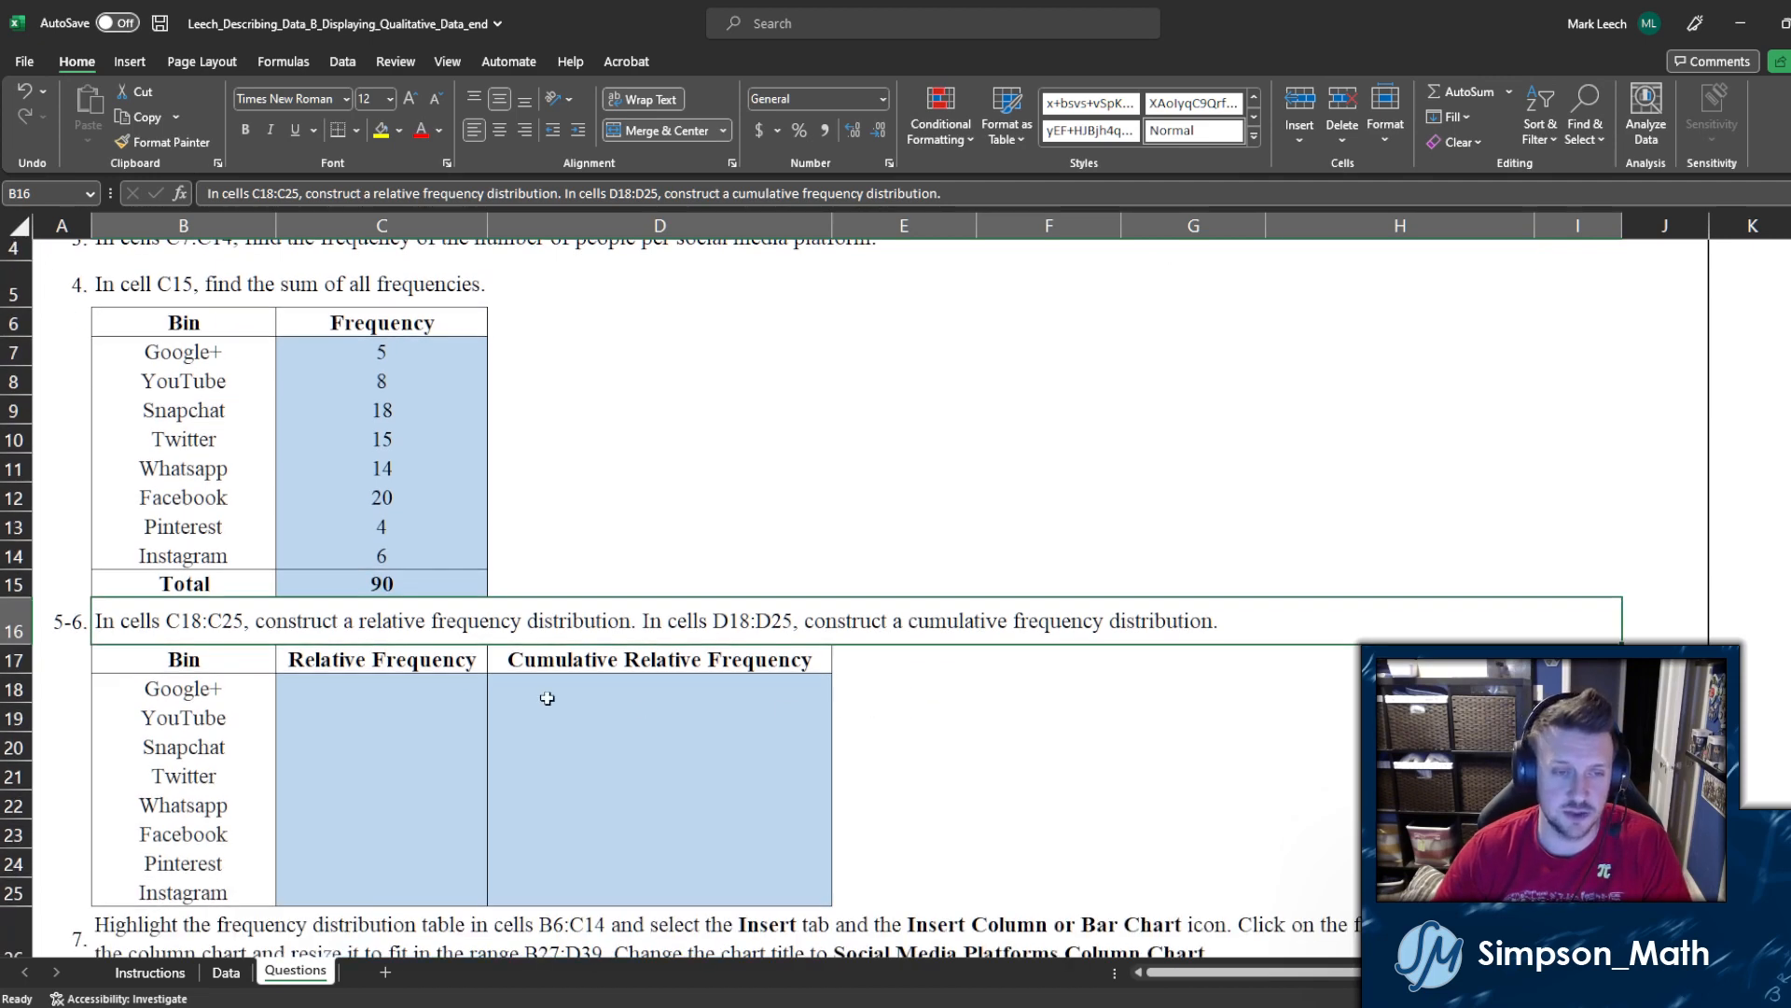
click(417, 705)
click(416, 689)
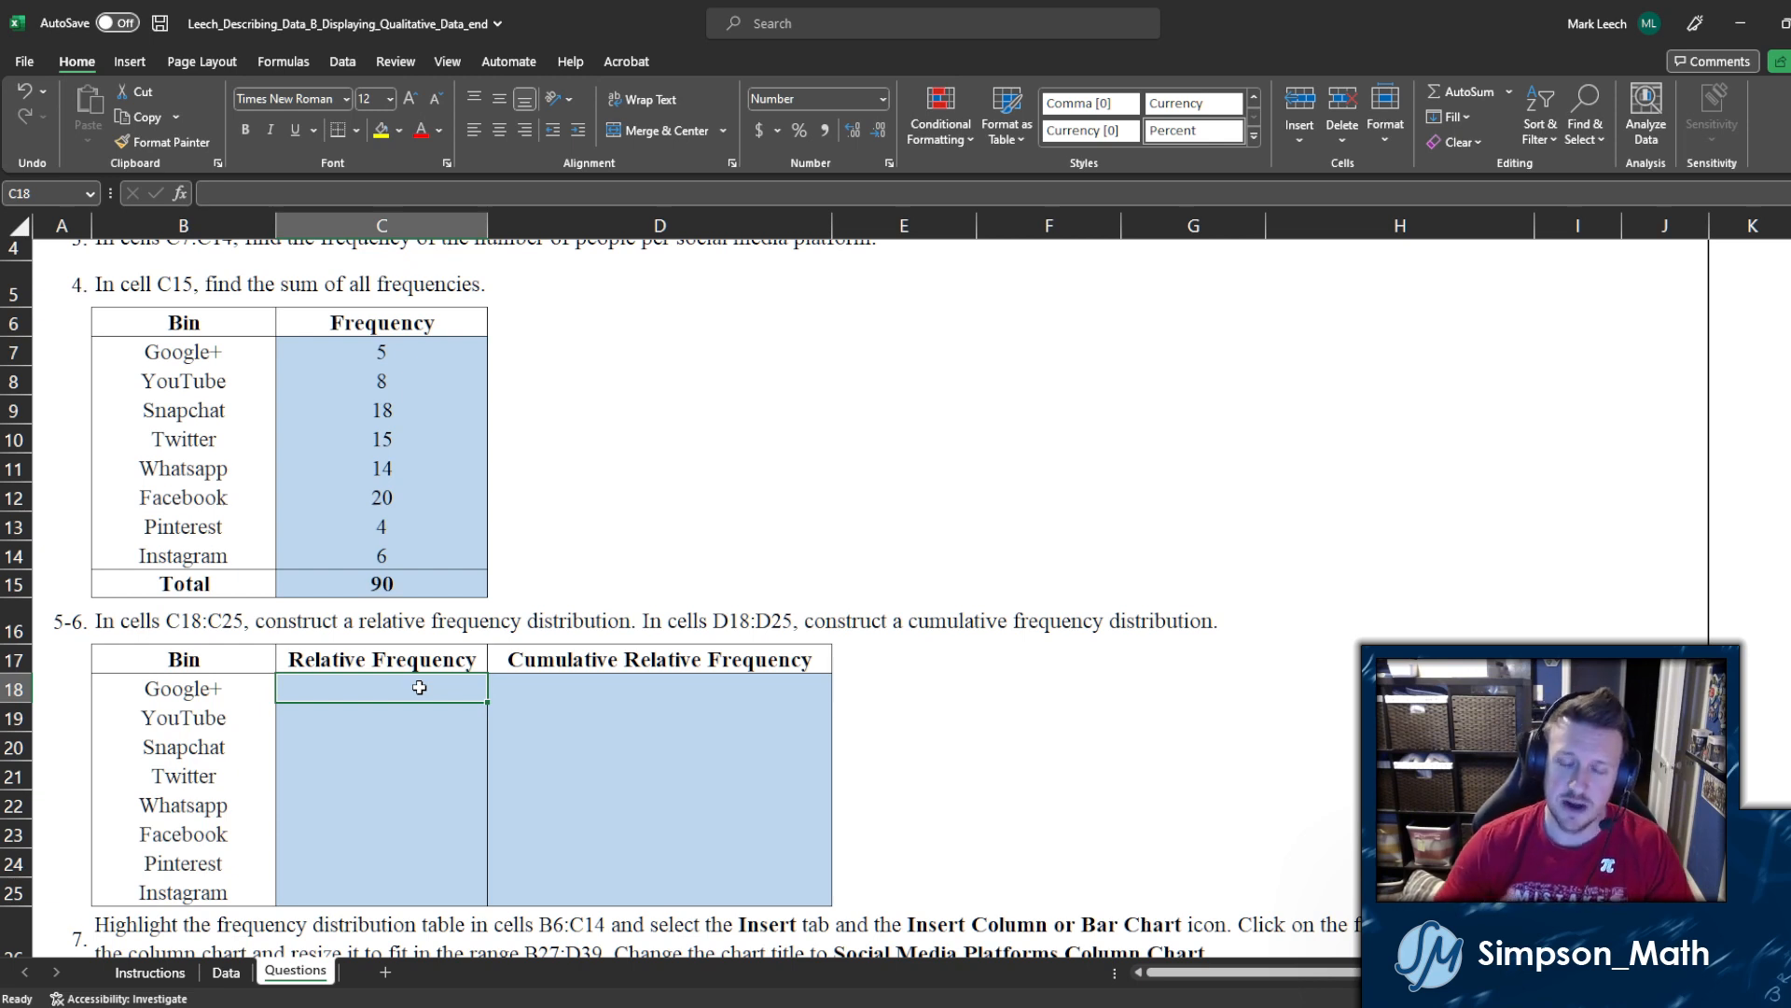
click(392, 501)
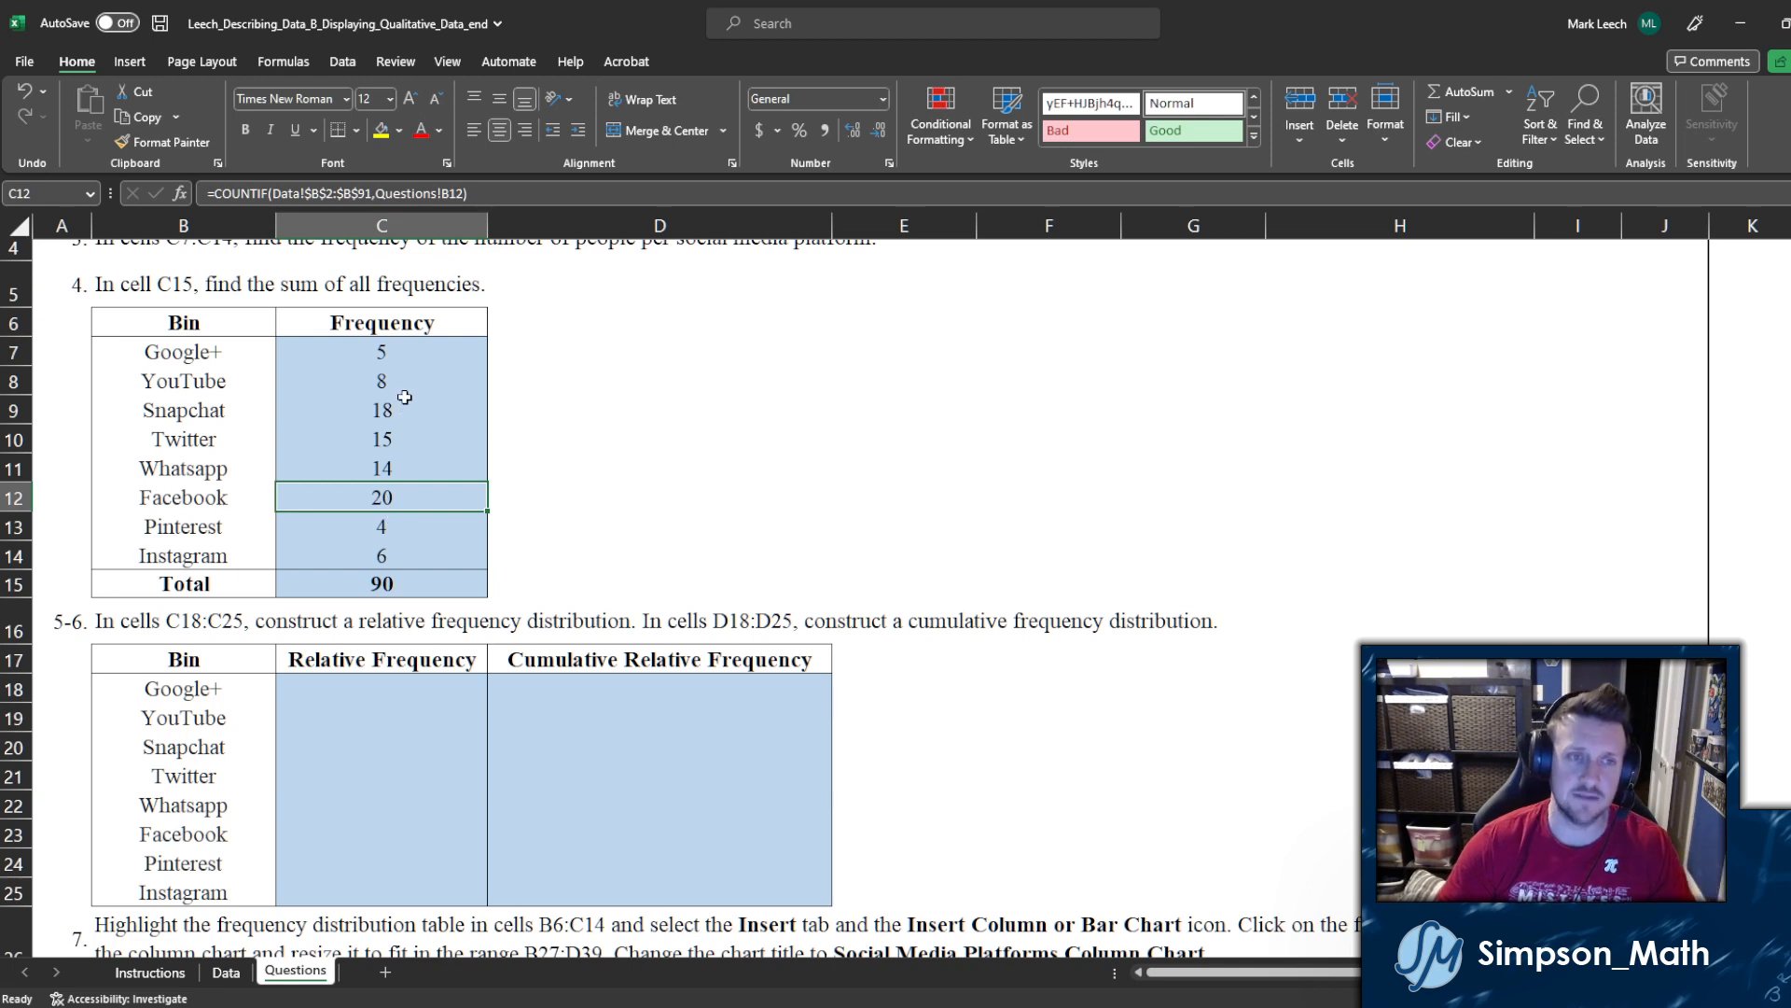
click(417, 582)
click(392, 503)
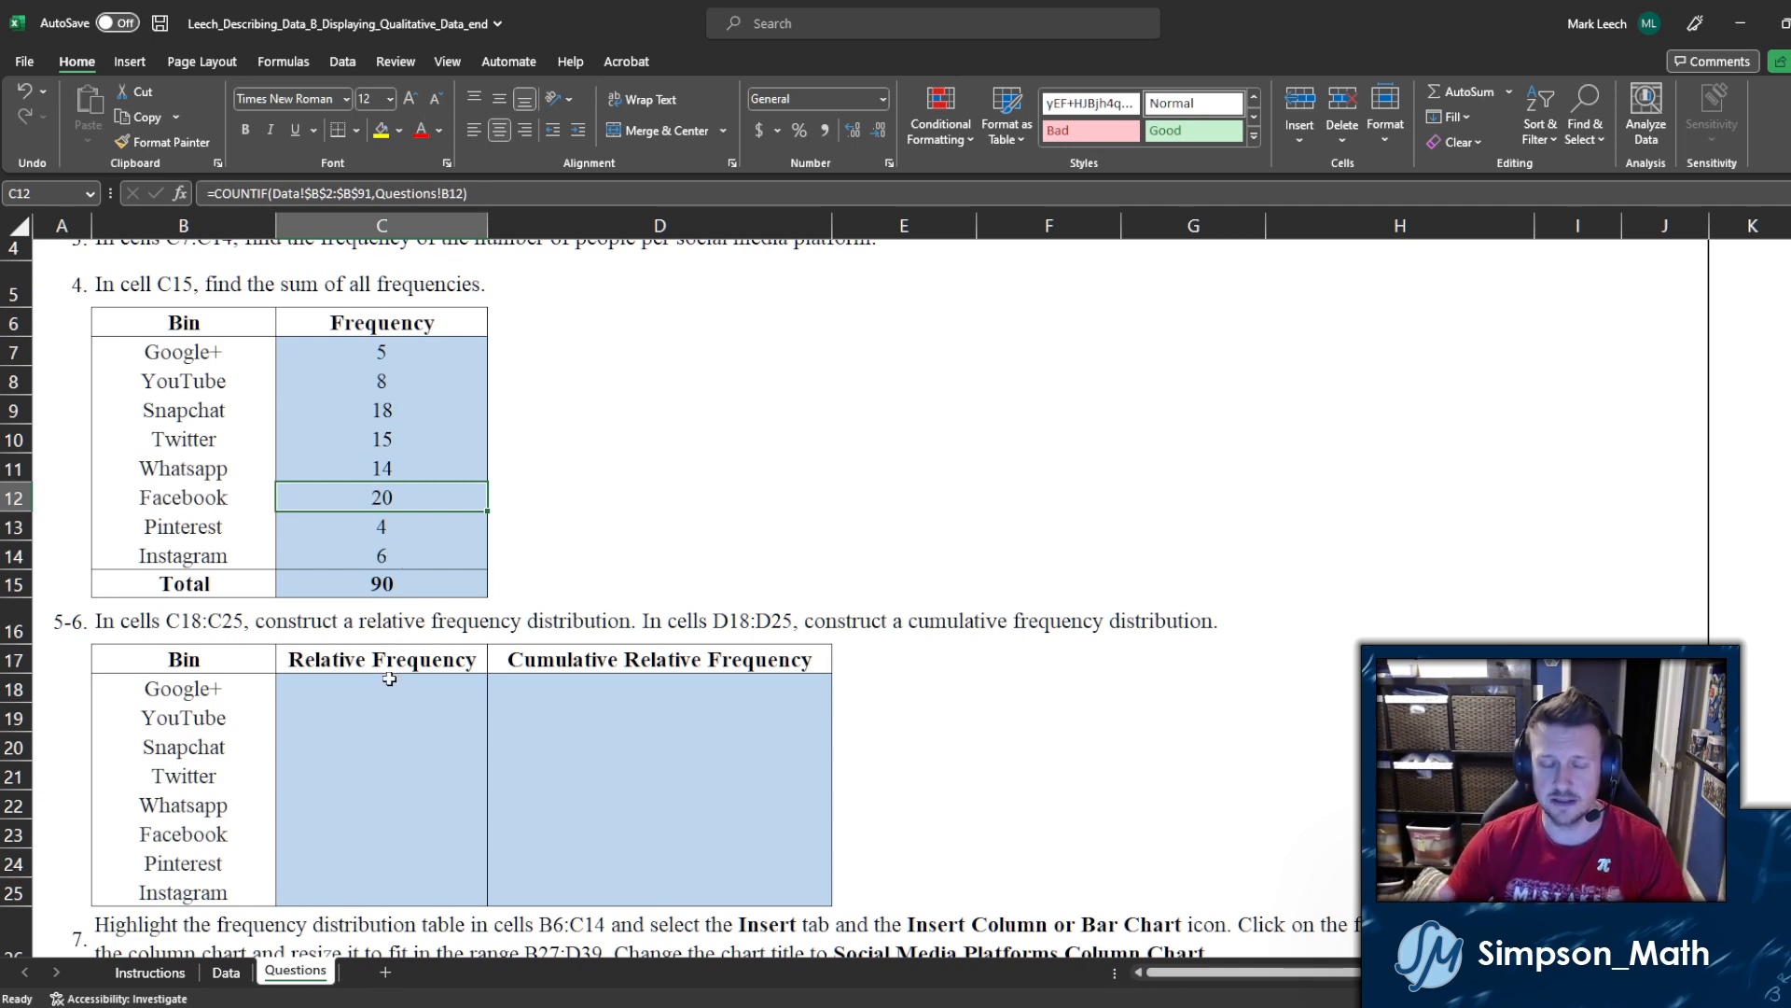
scroll(389, 678, down, 1)
scroll(389, 677, up, 1)
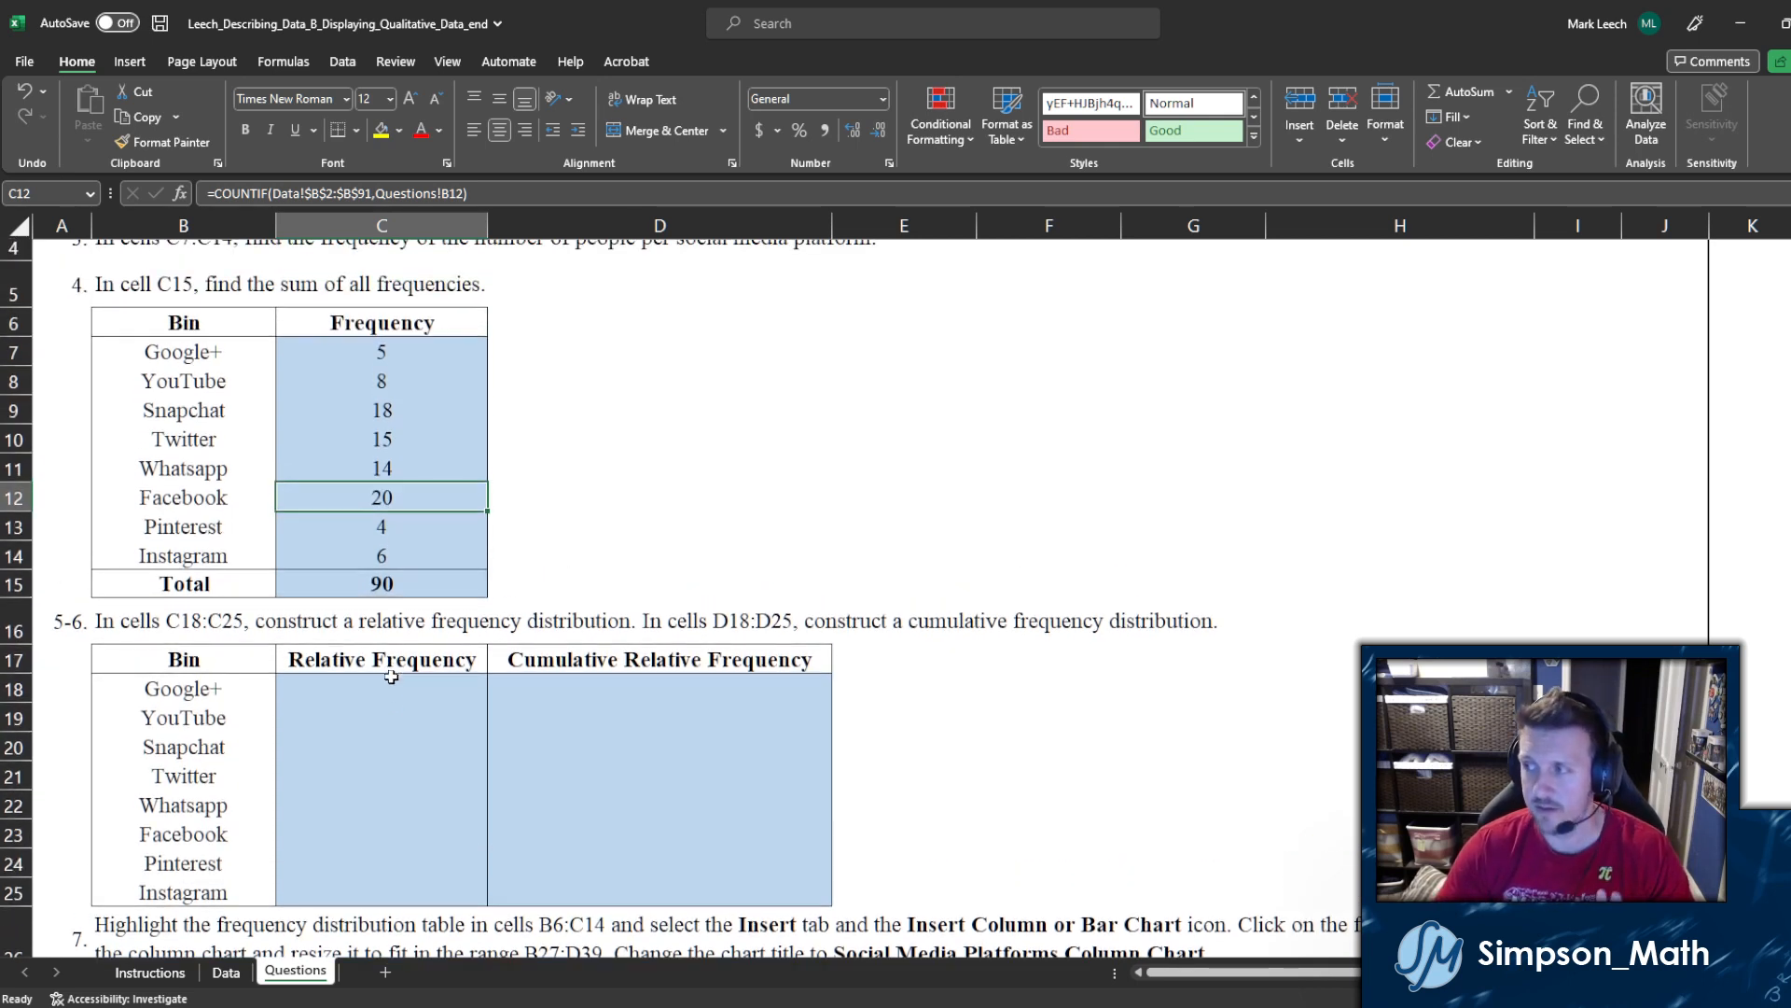
scroll(399, 688, down, 1)
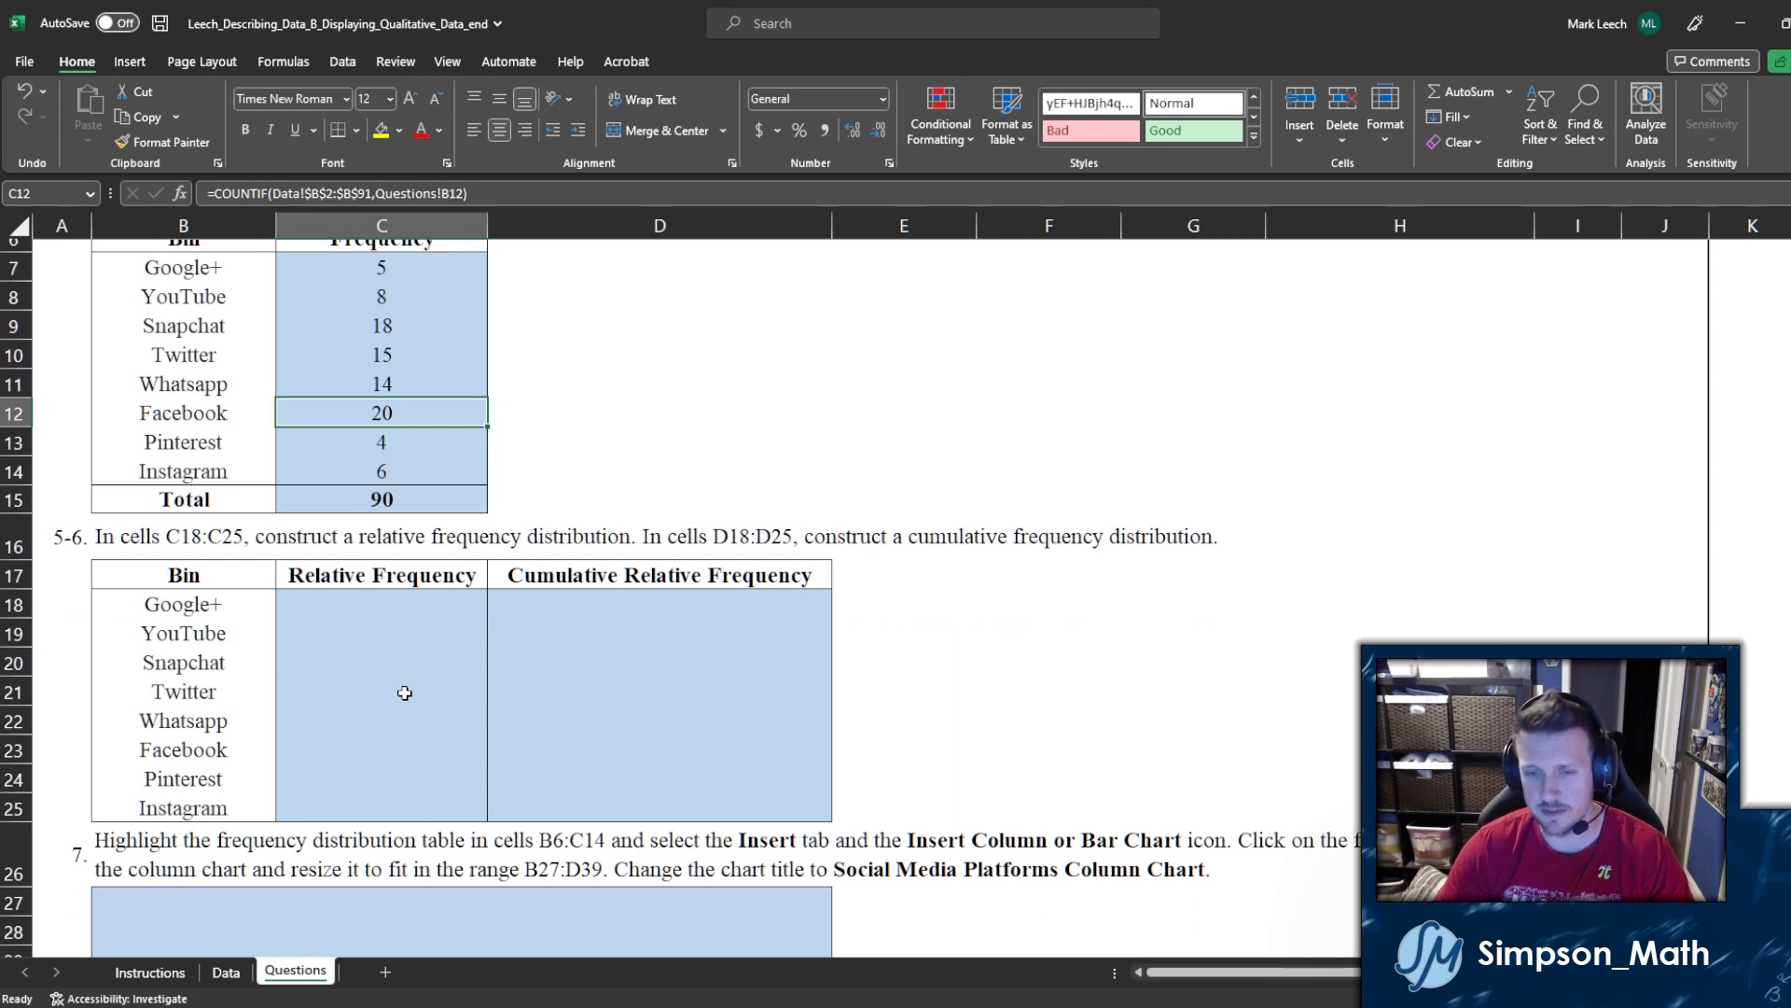
scroll(402, 691, up, 1)
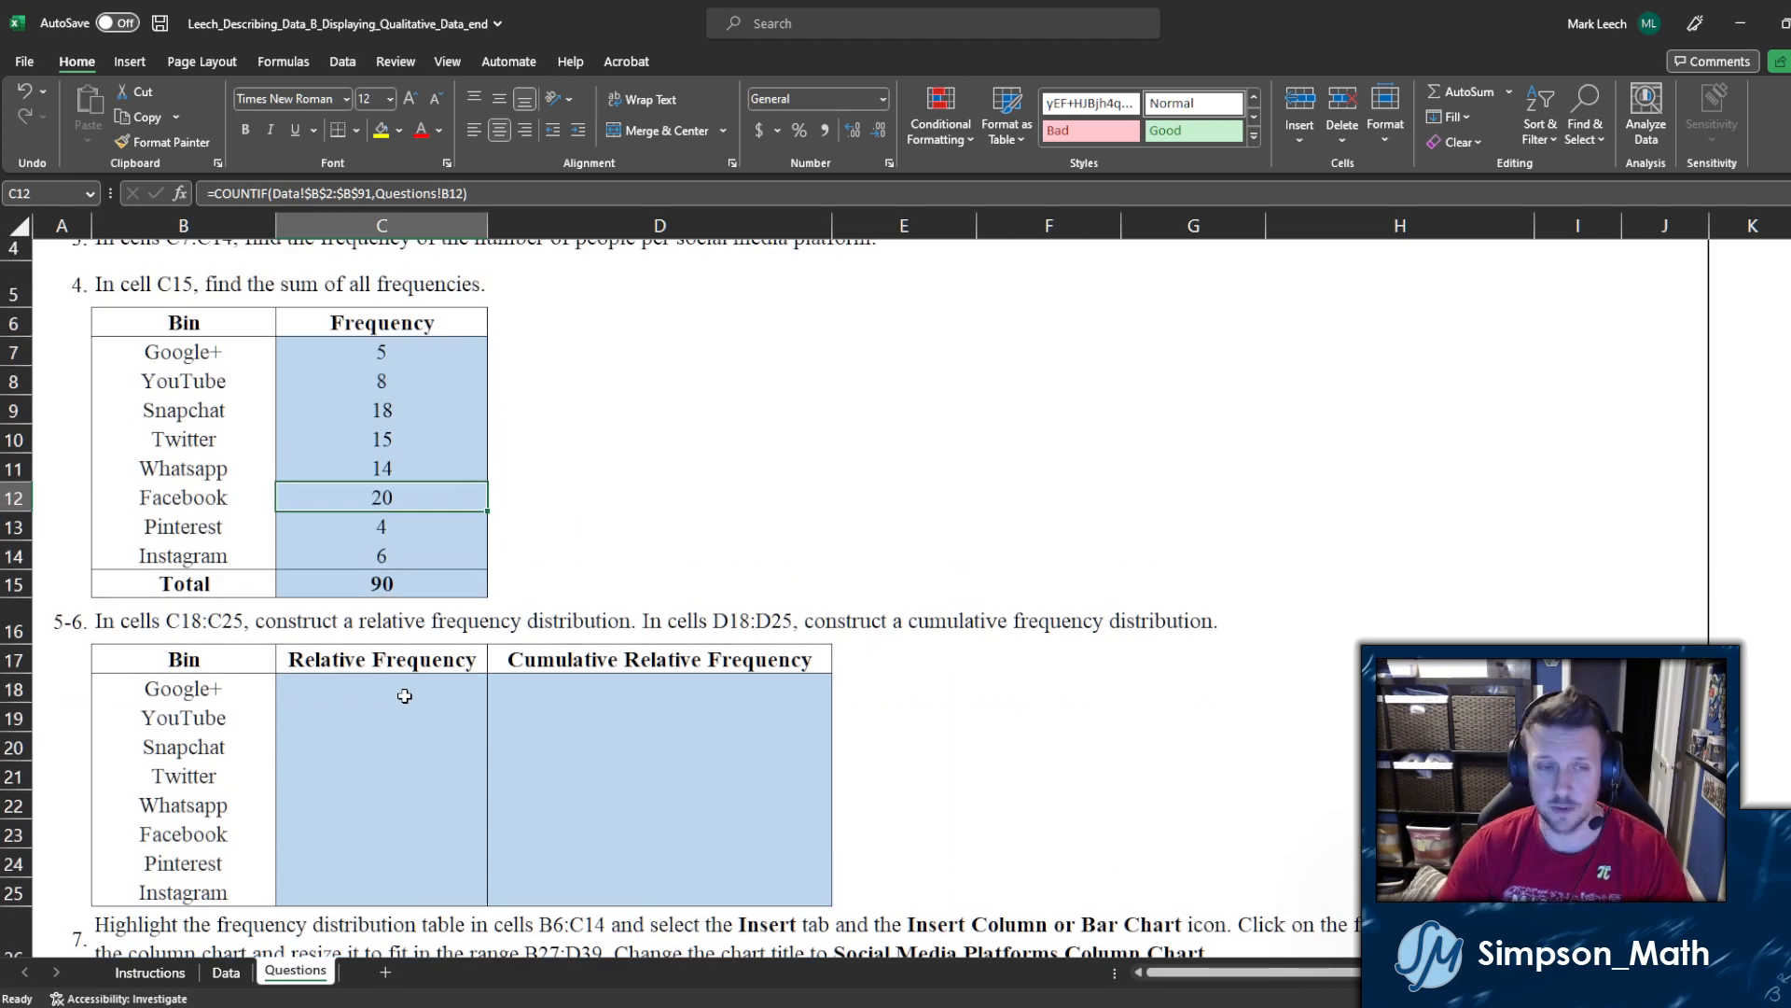
click(412, 358)
drag(412, 357, 415, 552)
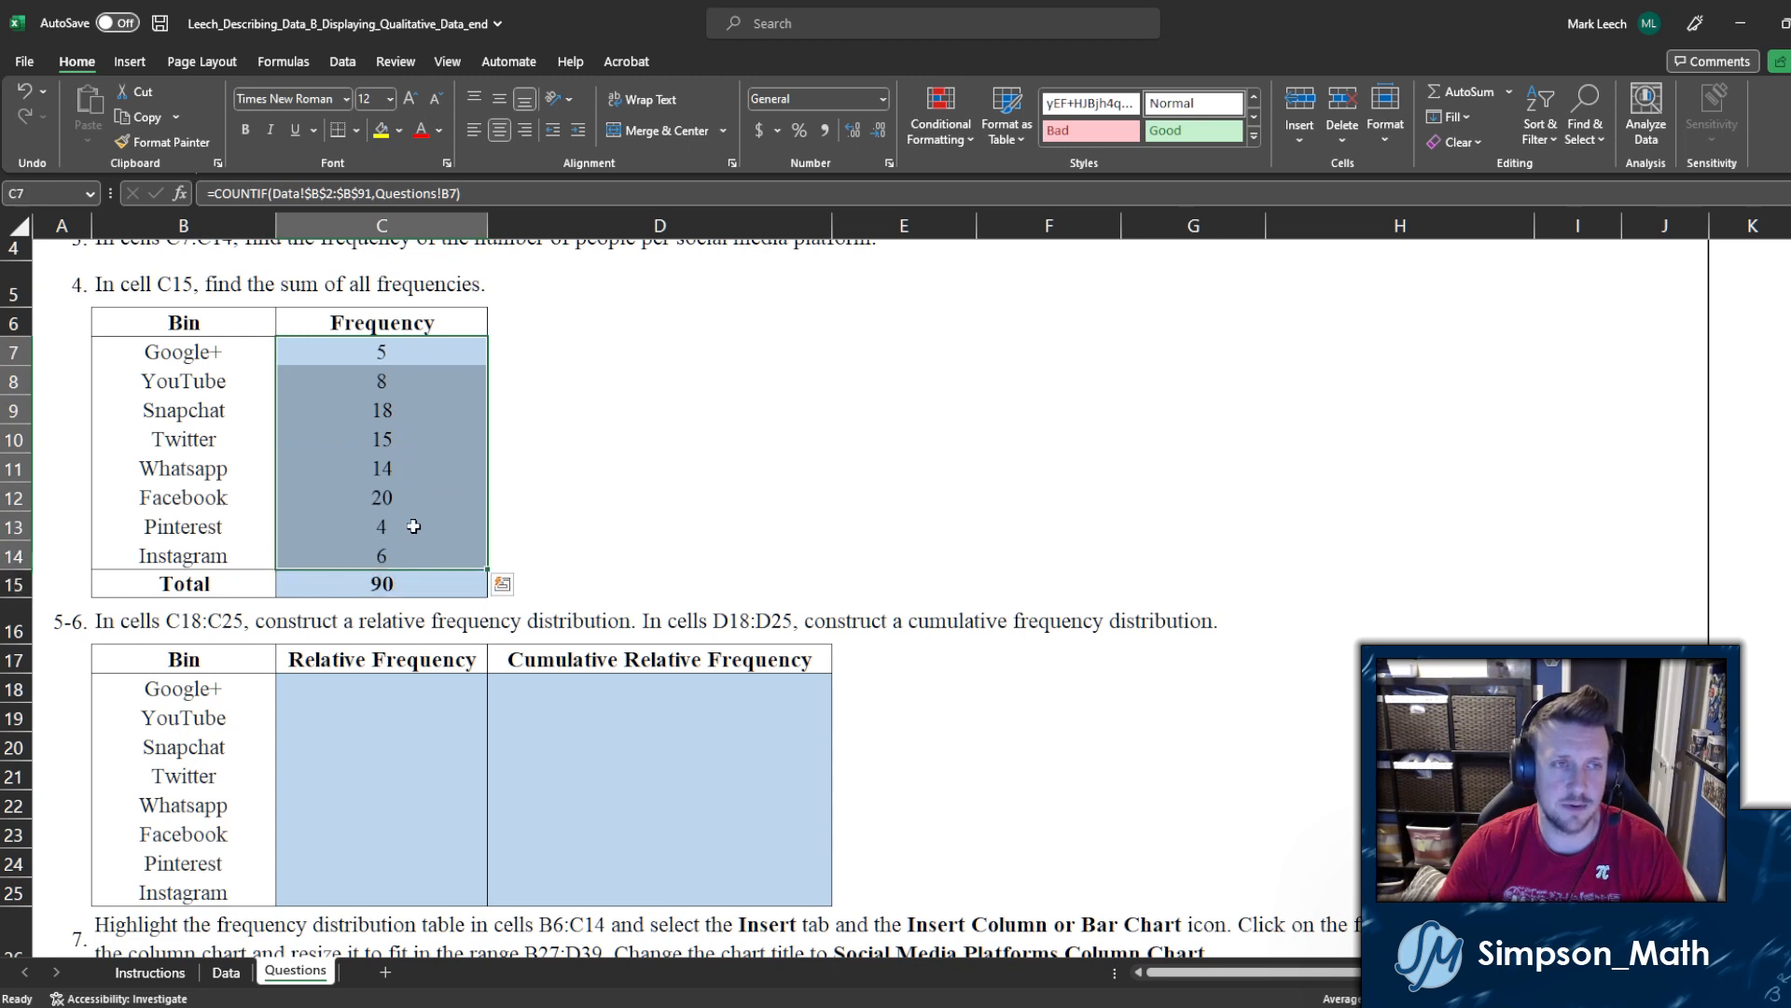
click(418, 358)
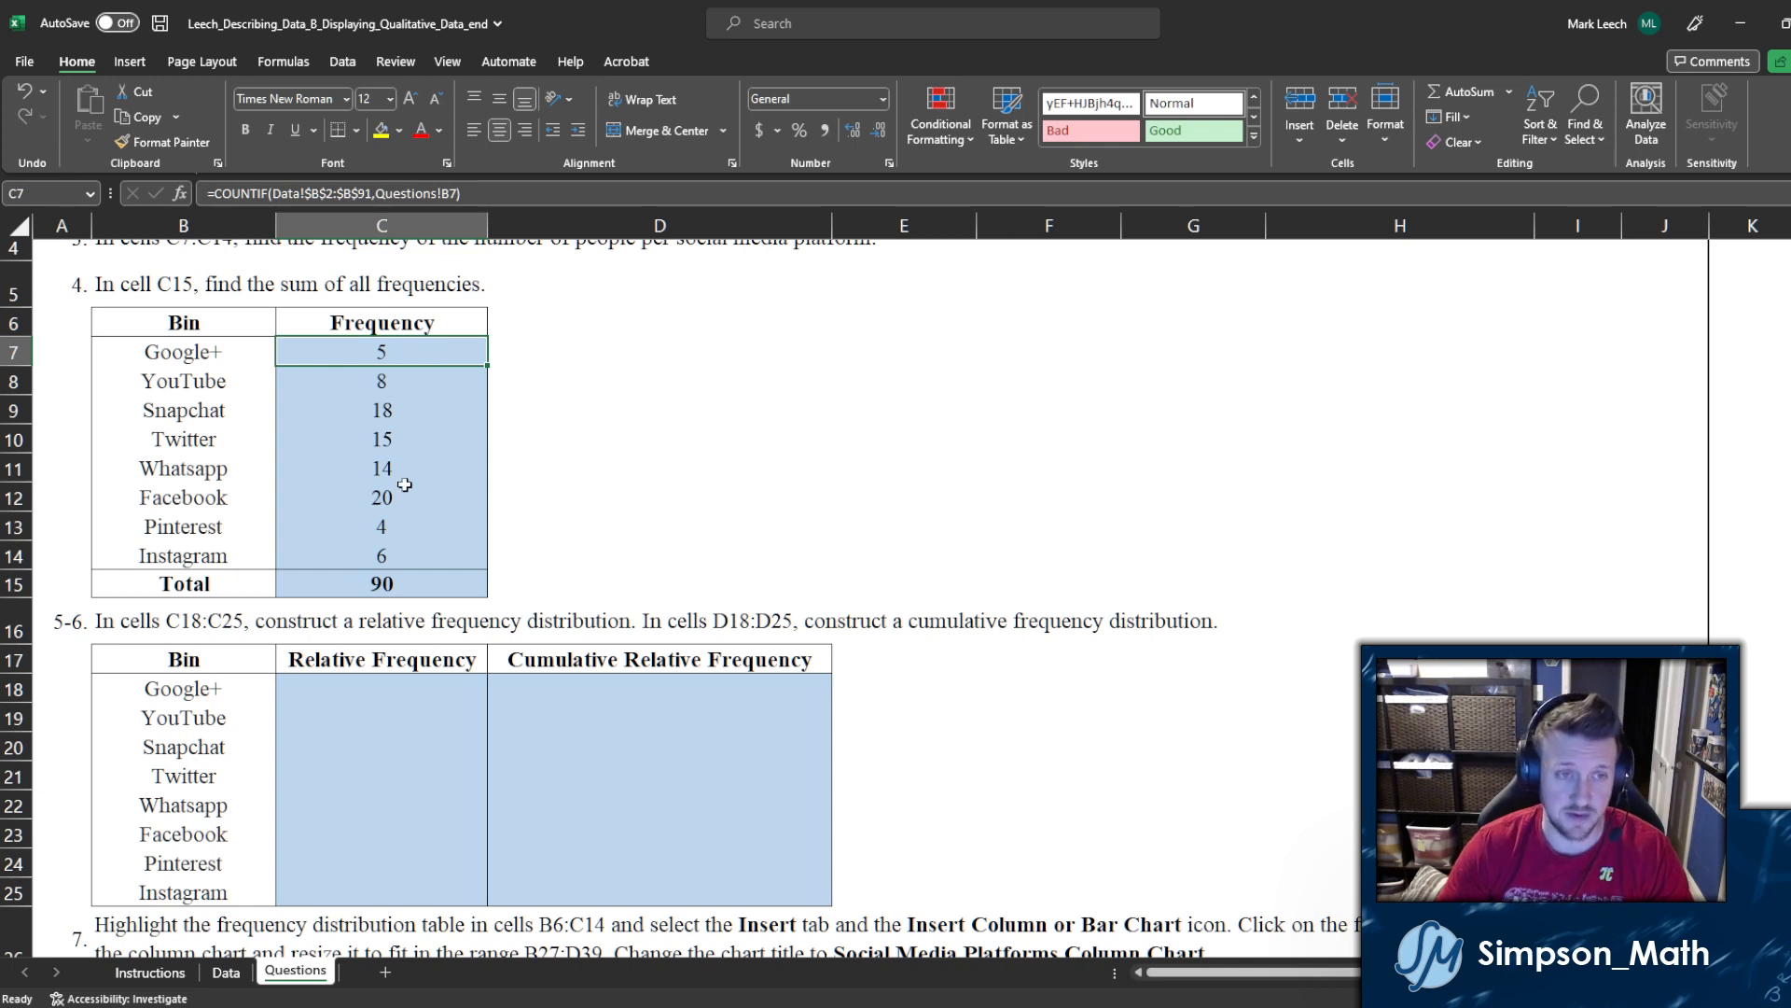
Step: Try 5/90 as a directly entered relative frequency for Google+ in C18, inspect the stored value, and clear the cell
click(383, 688)
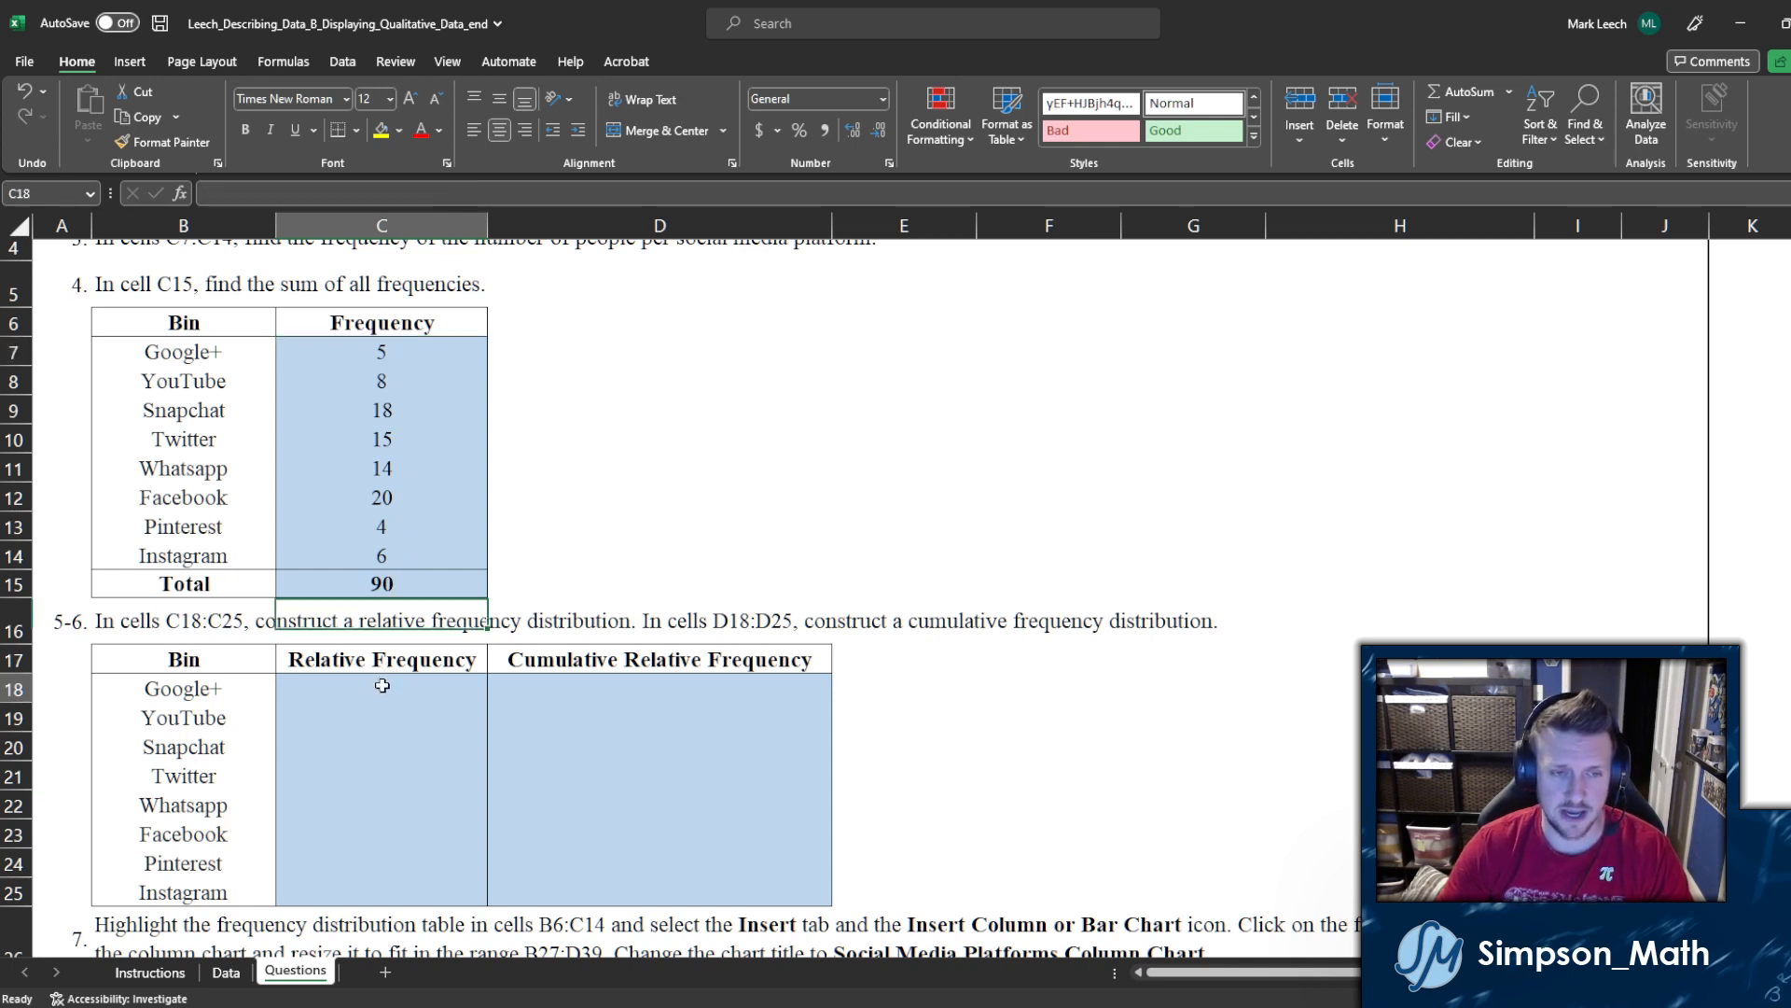
text(5/90)
key(Return)
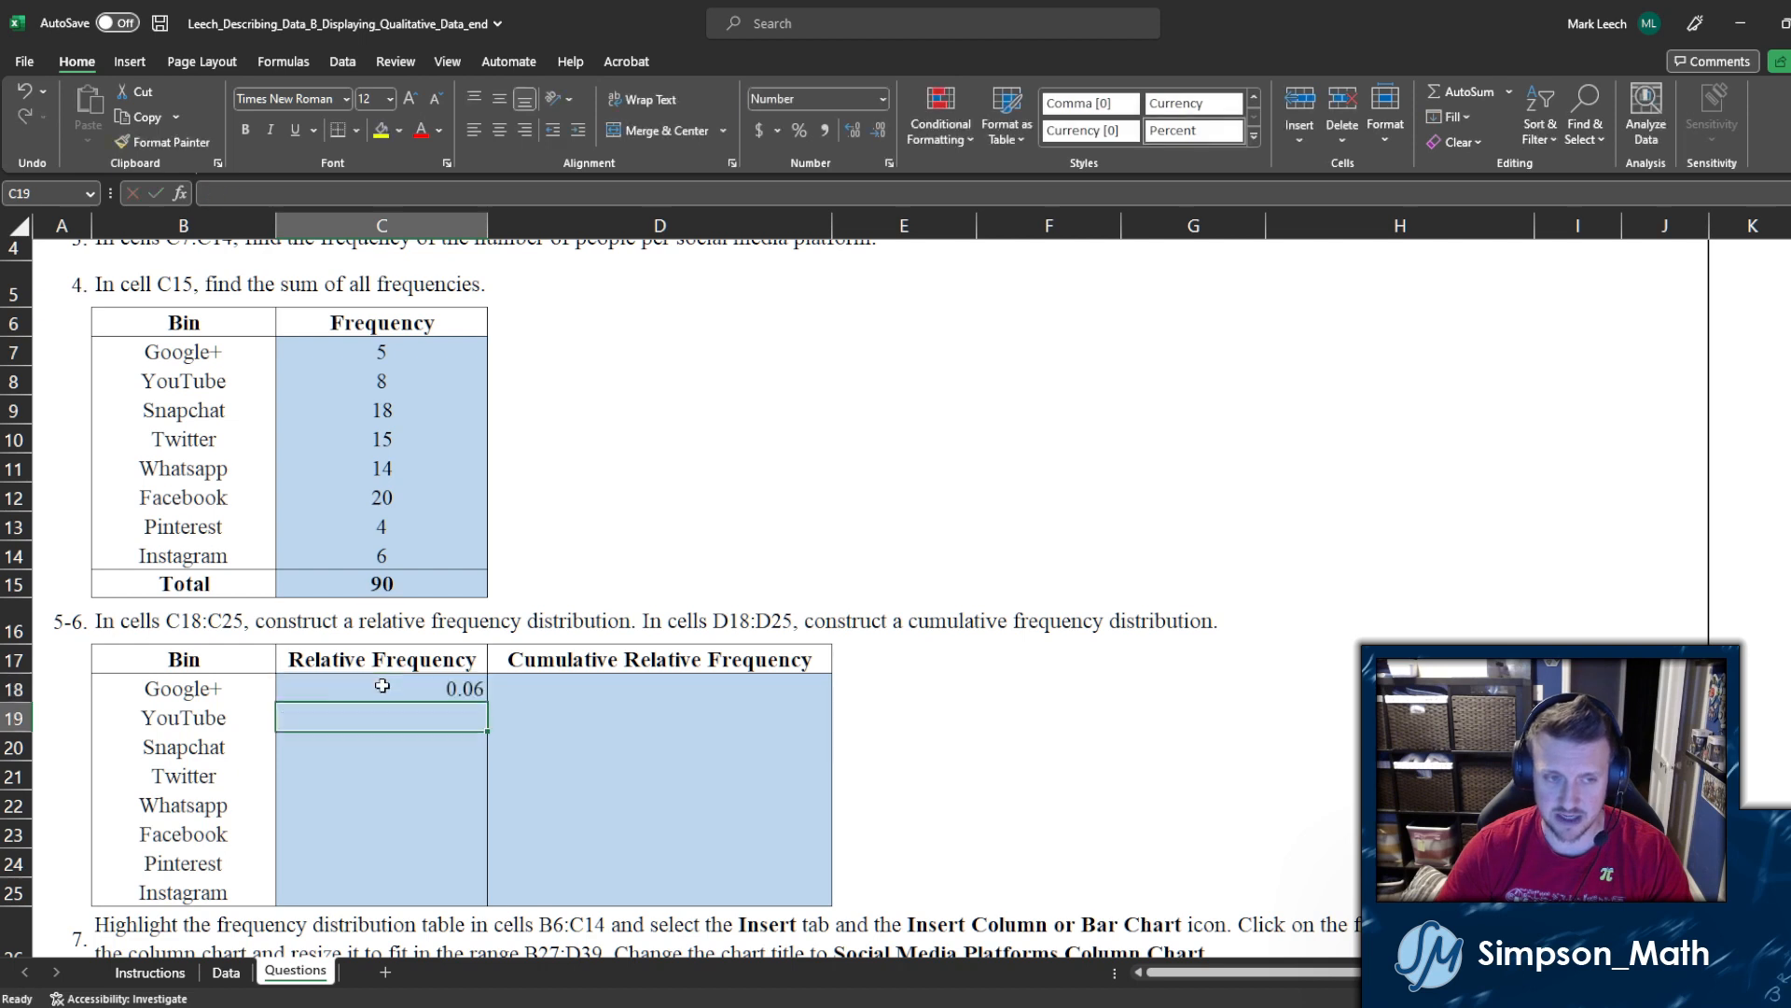
click(398, 692)
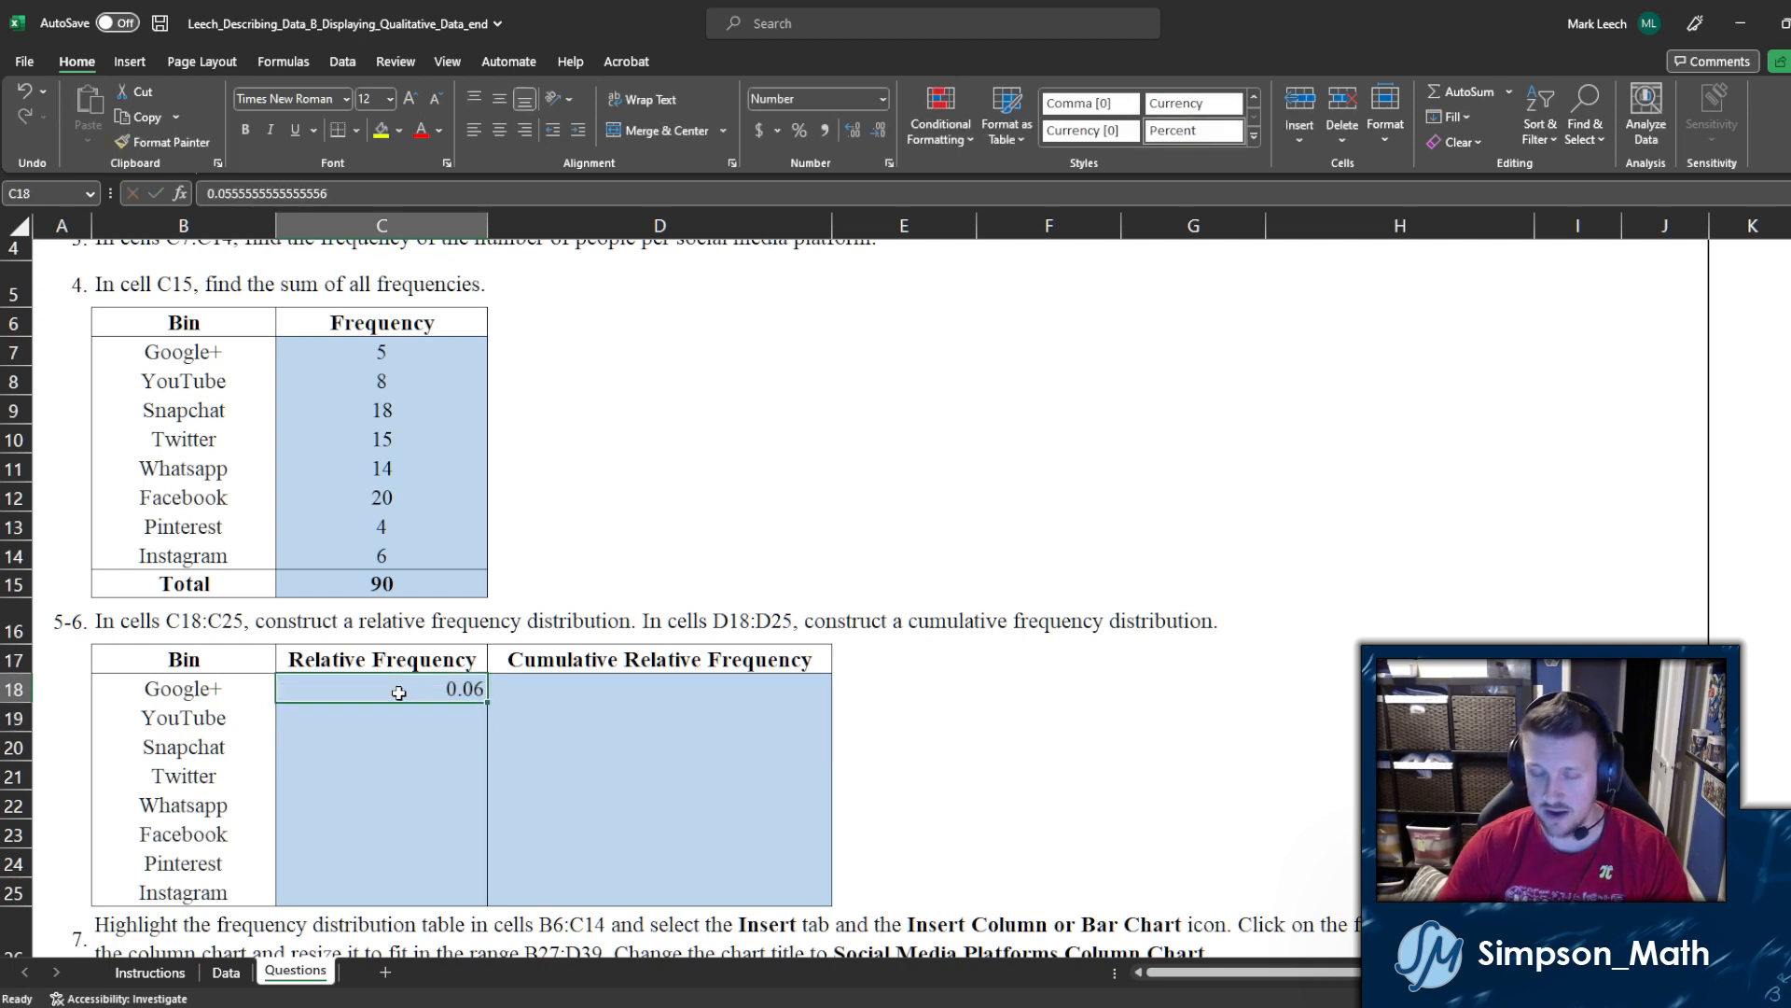
double_click(398, 693)
key(Escape)
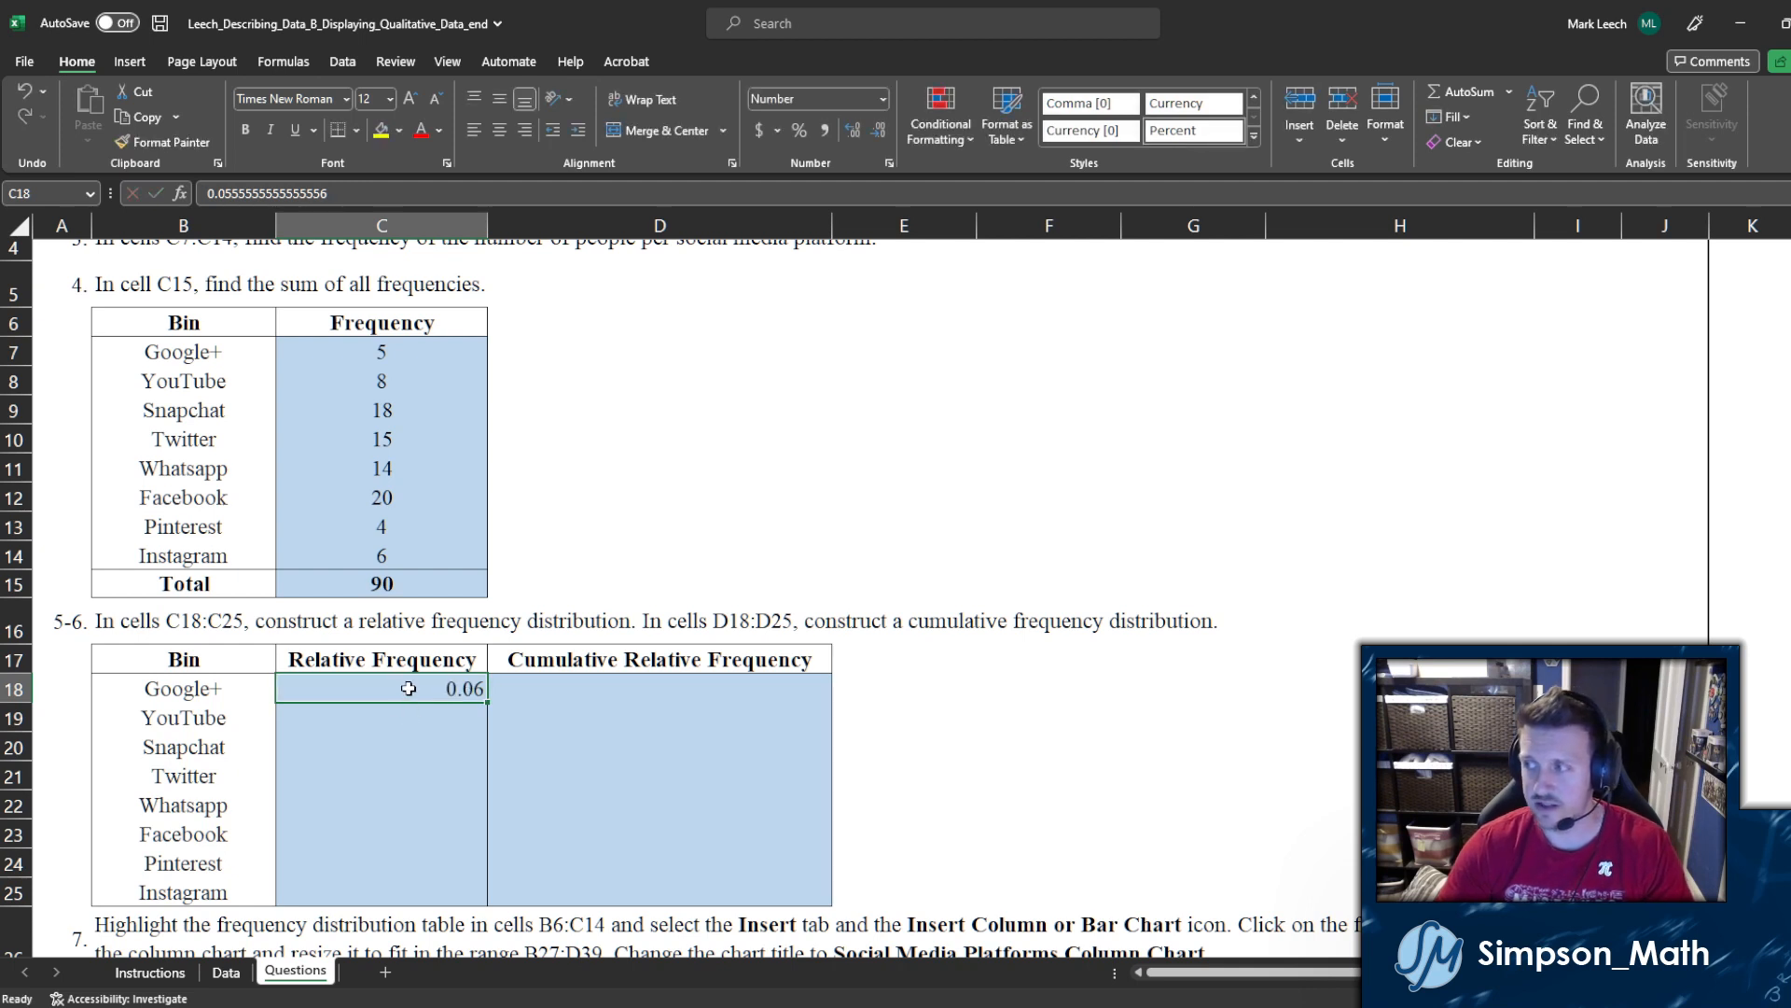
click(406, 716)
click(406, 692)
key(Delete)
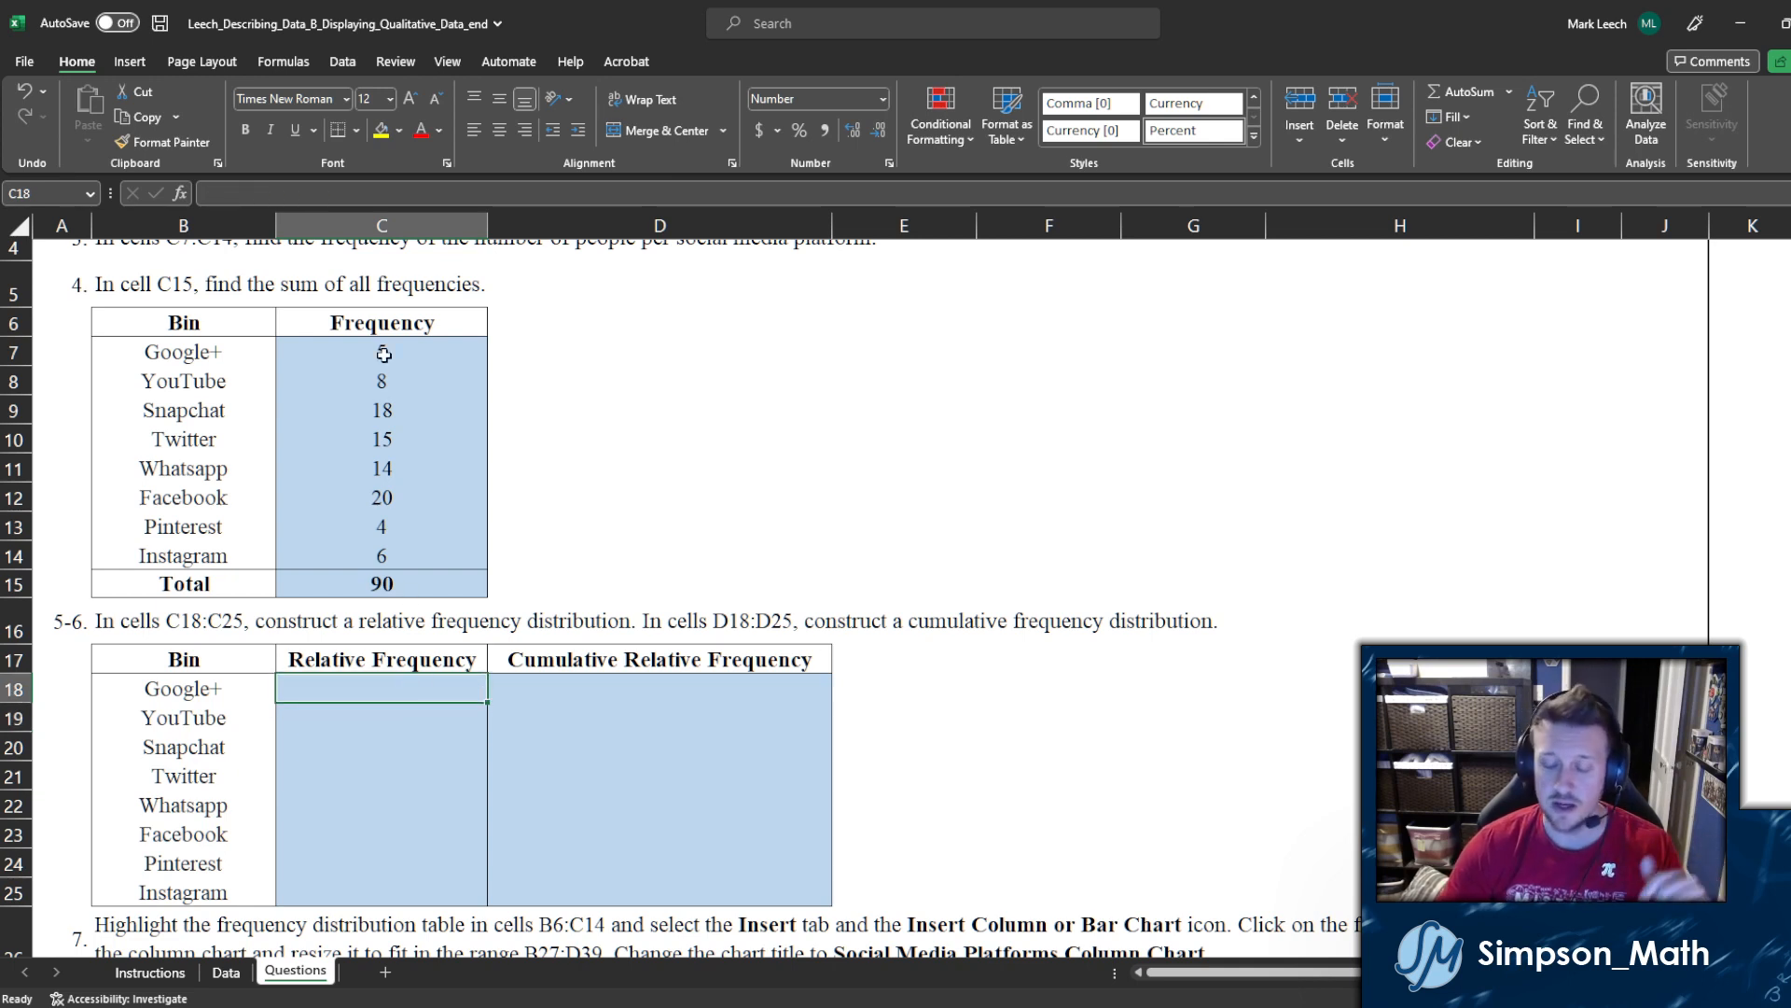
Step: Calculate the Google+ relative frequency in C18 with the formula =C7/C15
text(=)
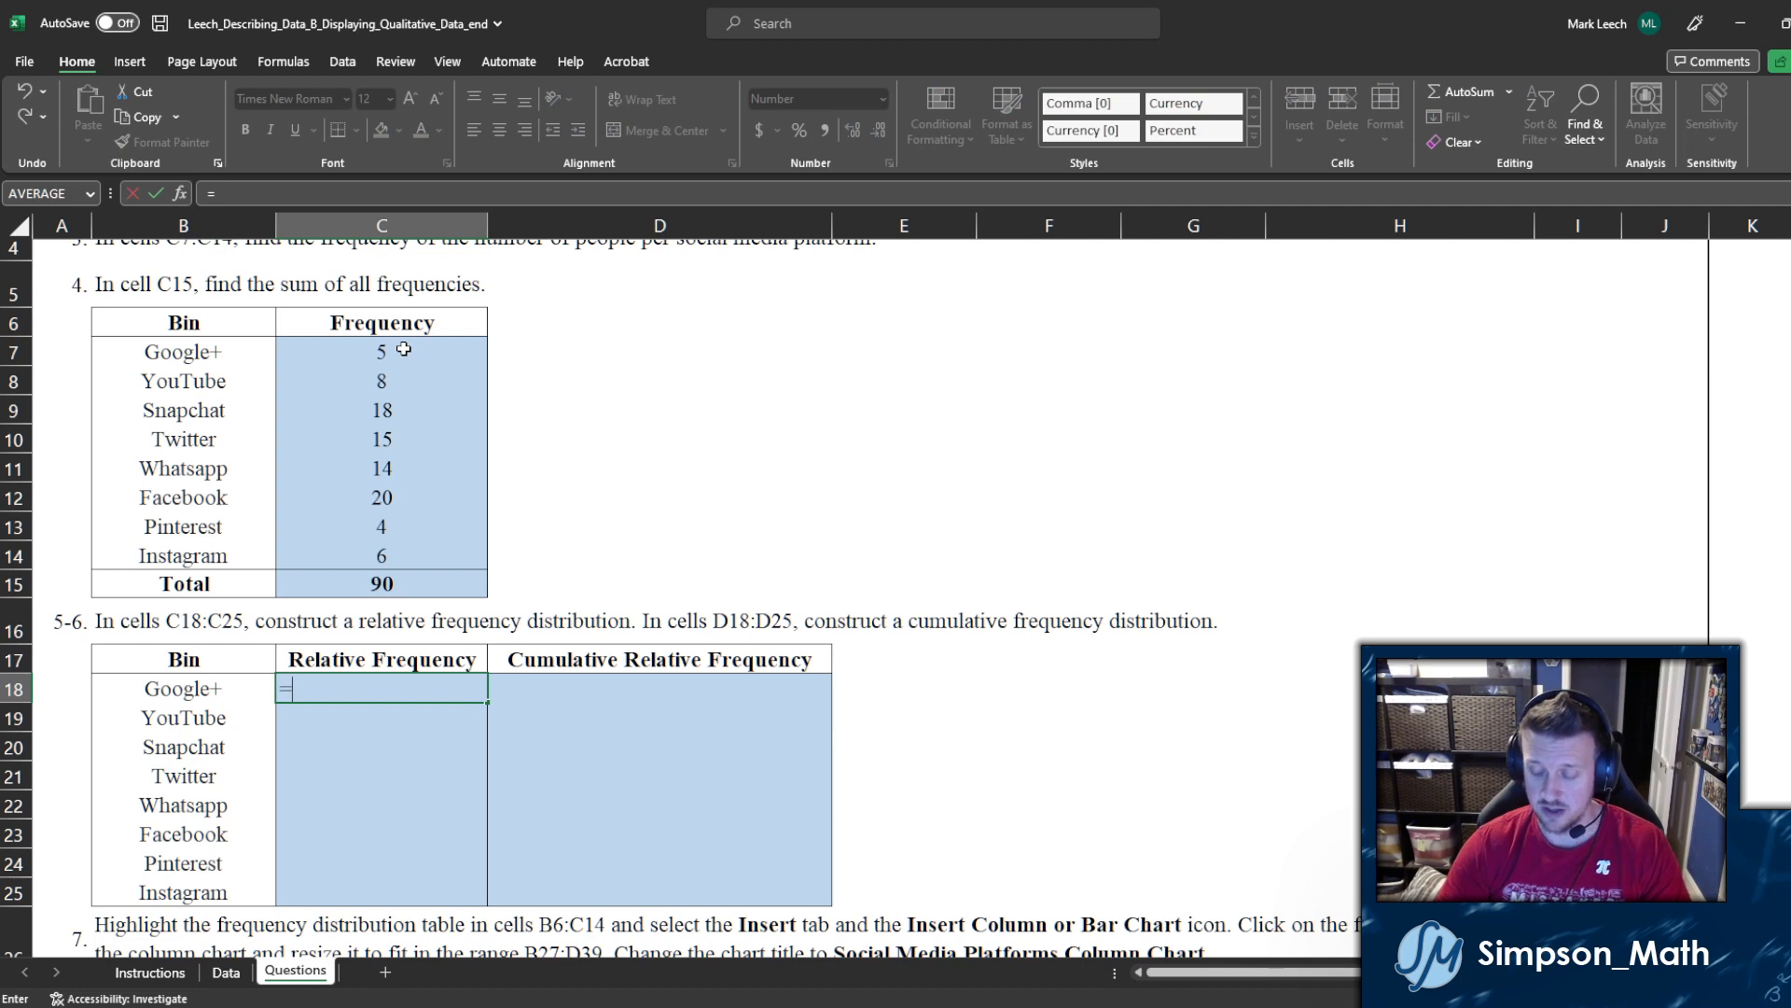
text(5/90)
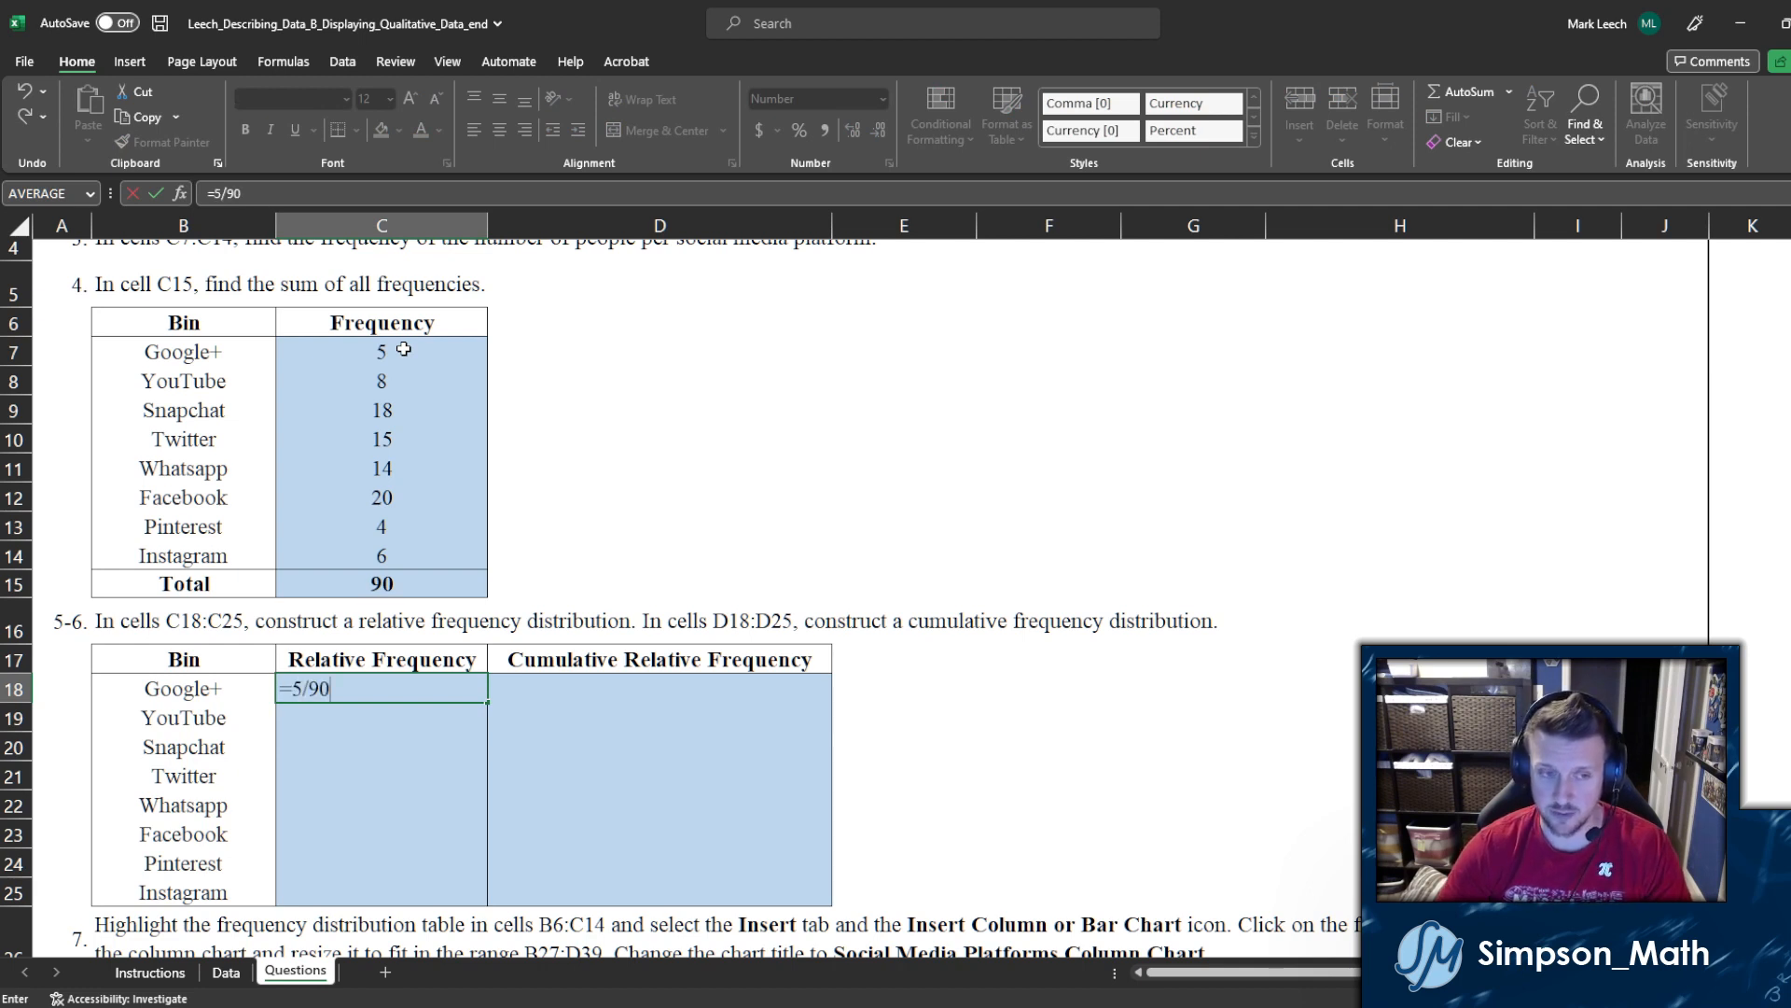
key(BackSpace)
key(BackSpace)
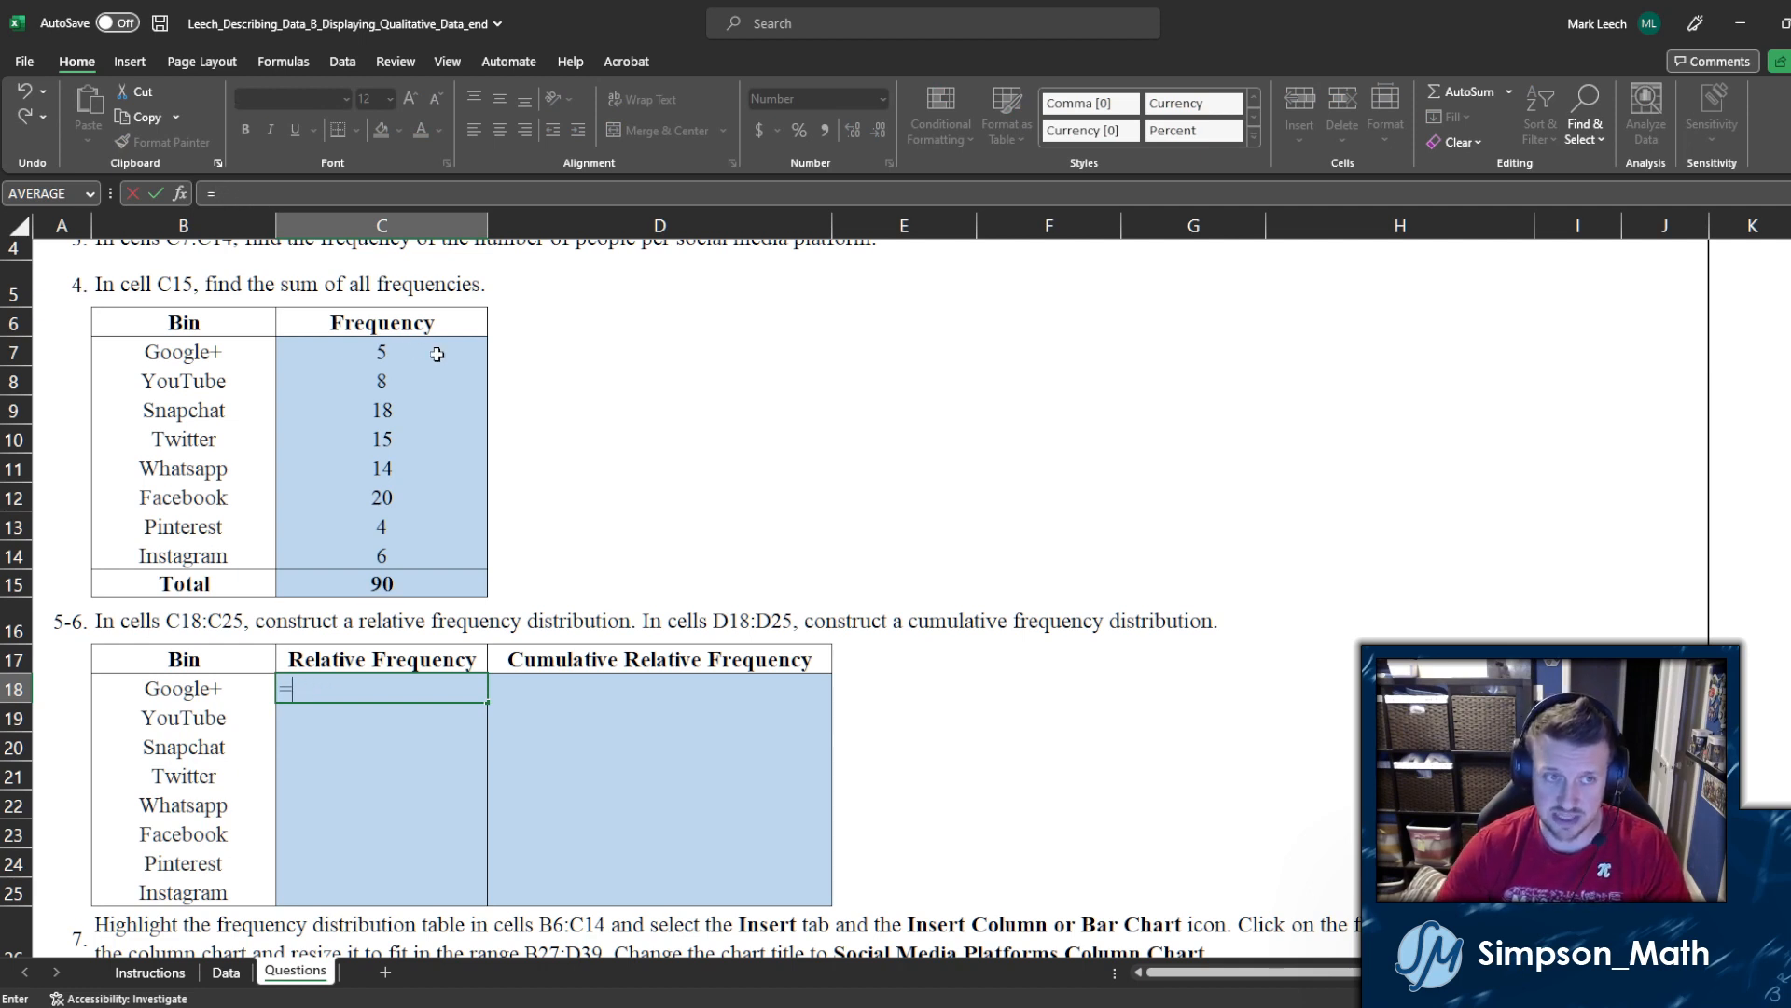
click(403, 353)
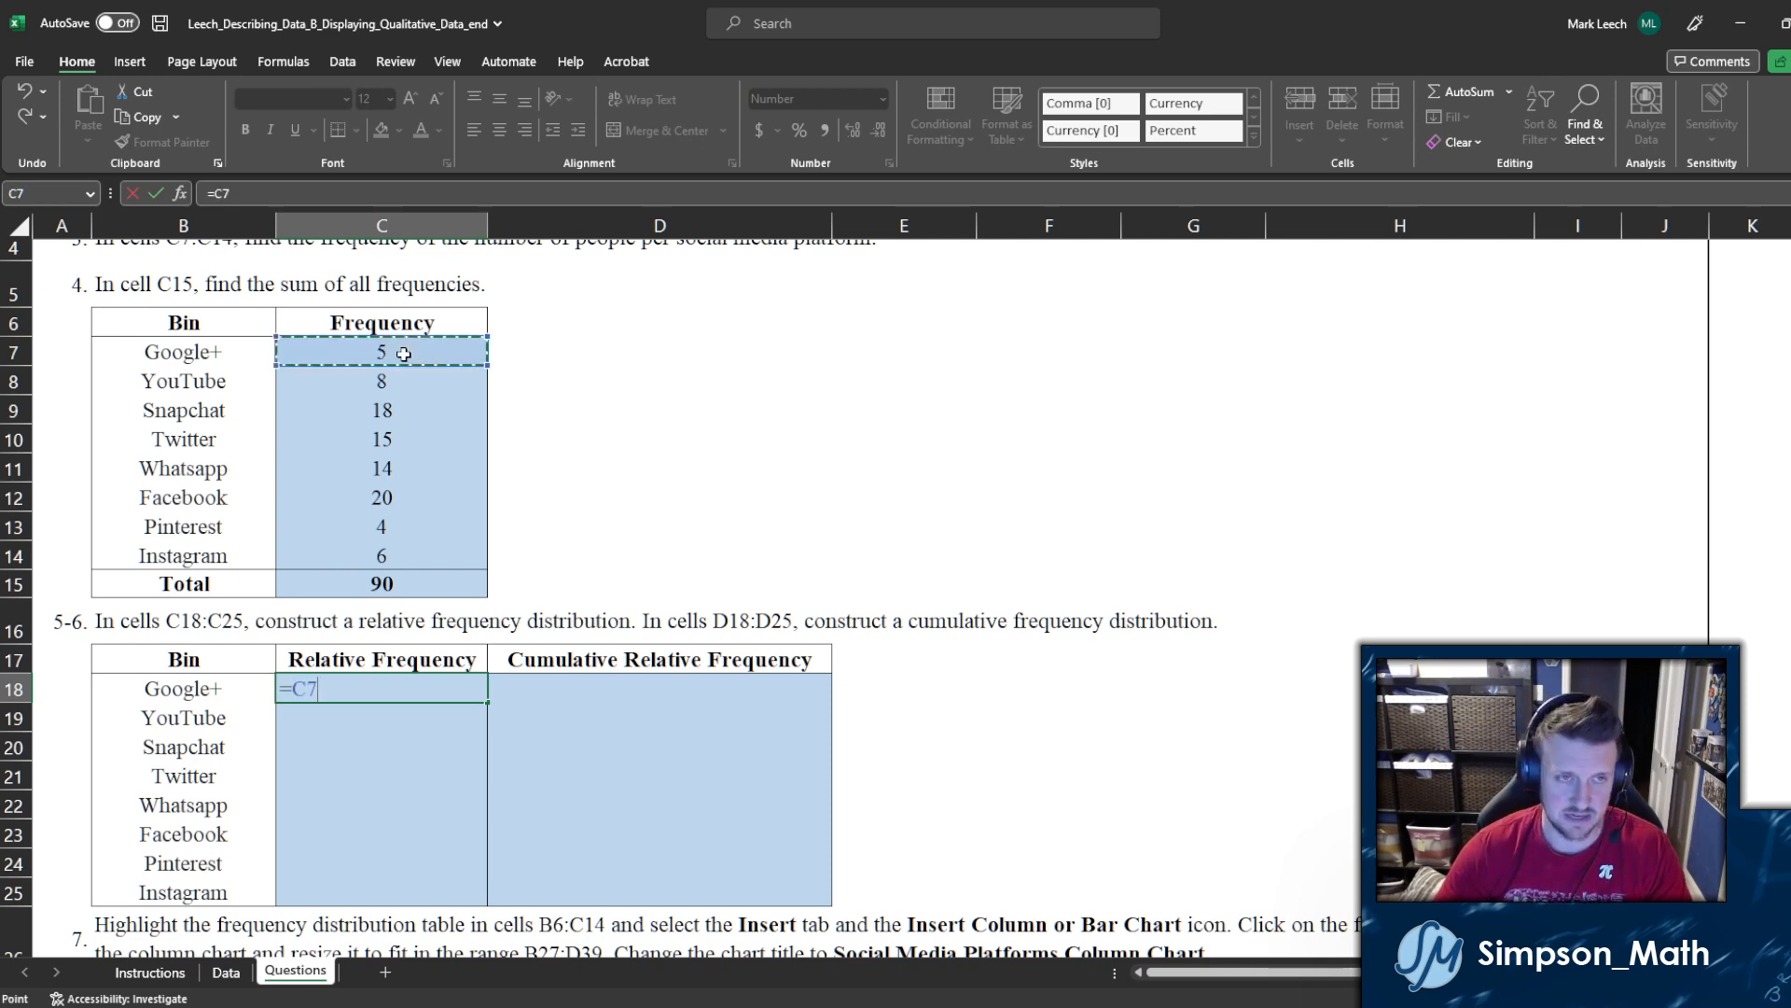
text(/)
click(399, 579)
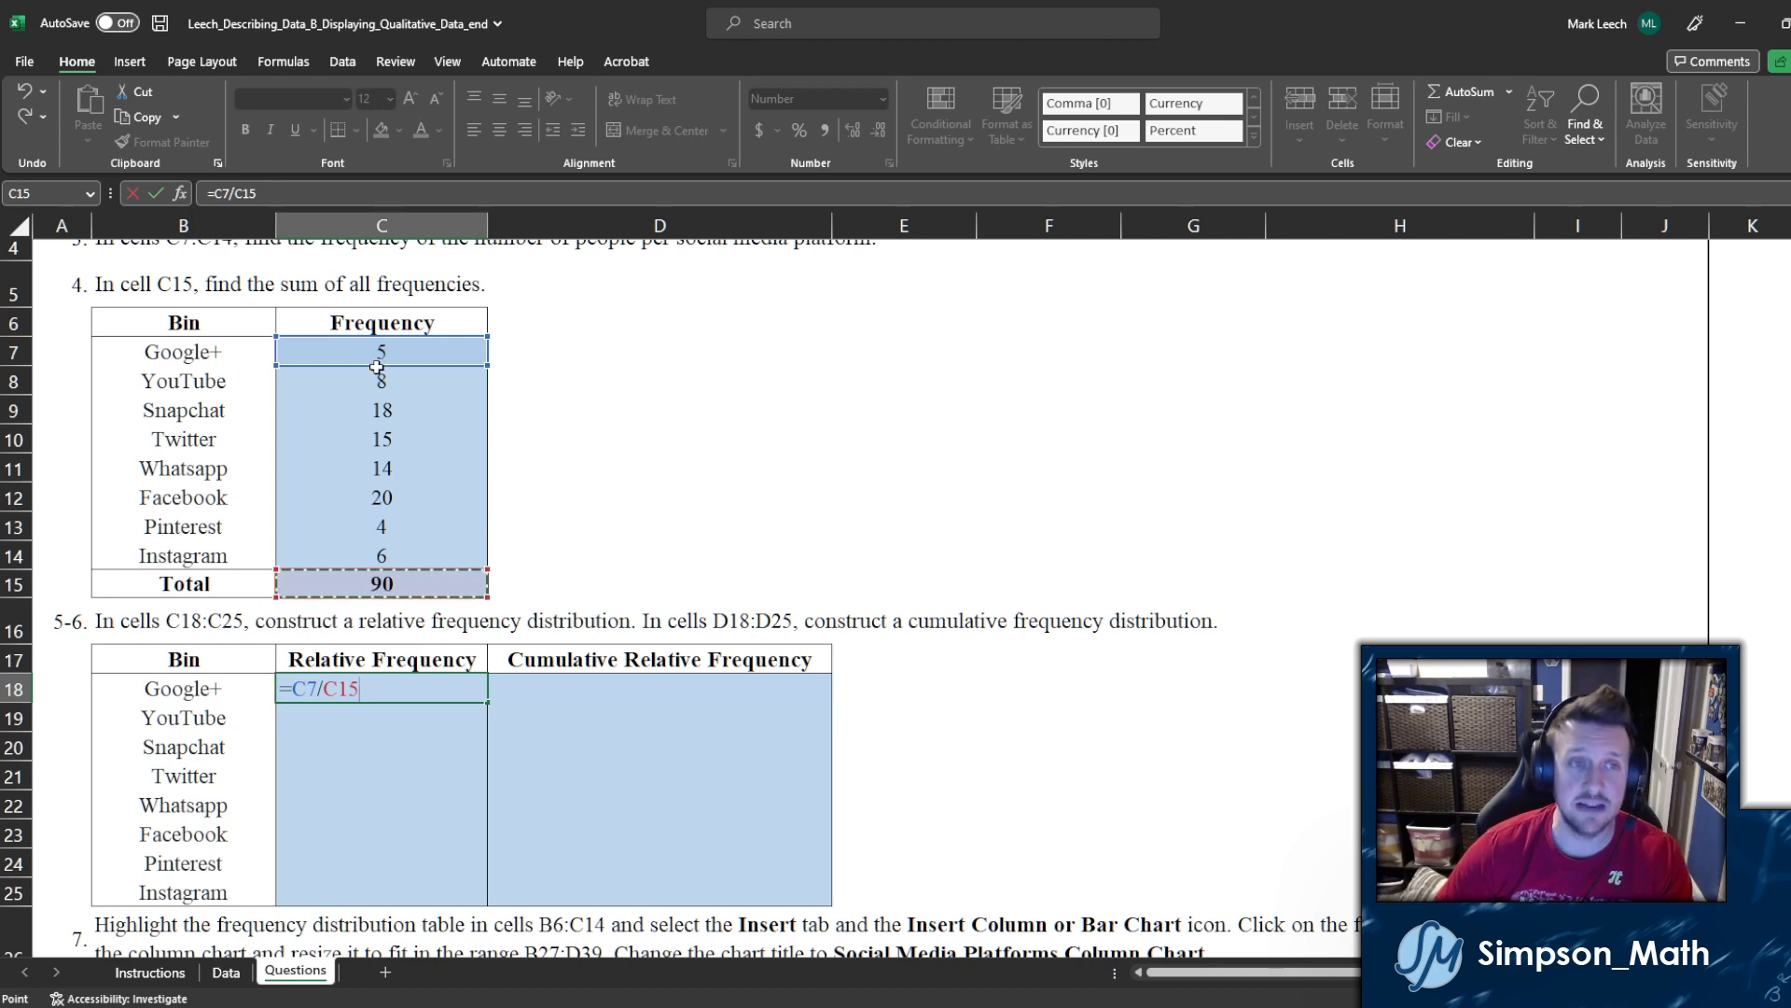
key(Return)
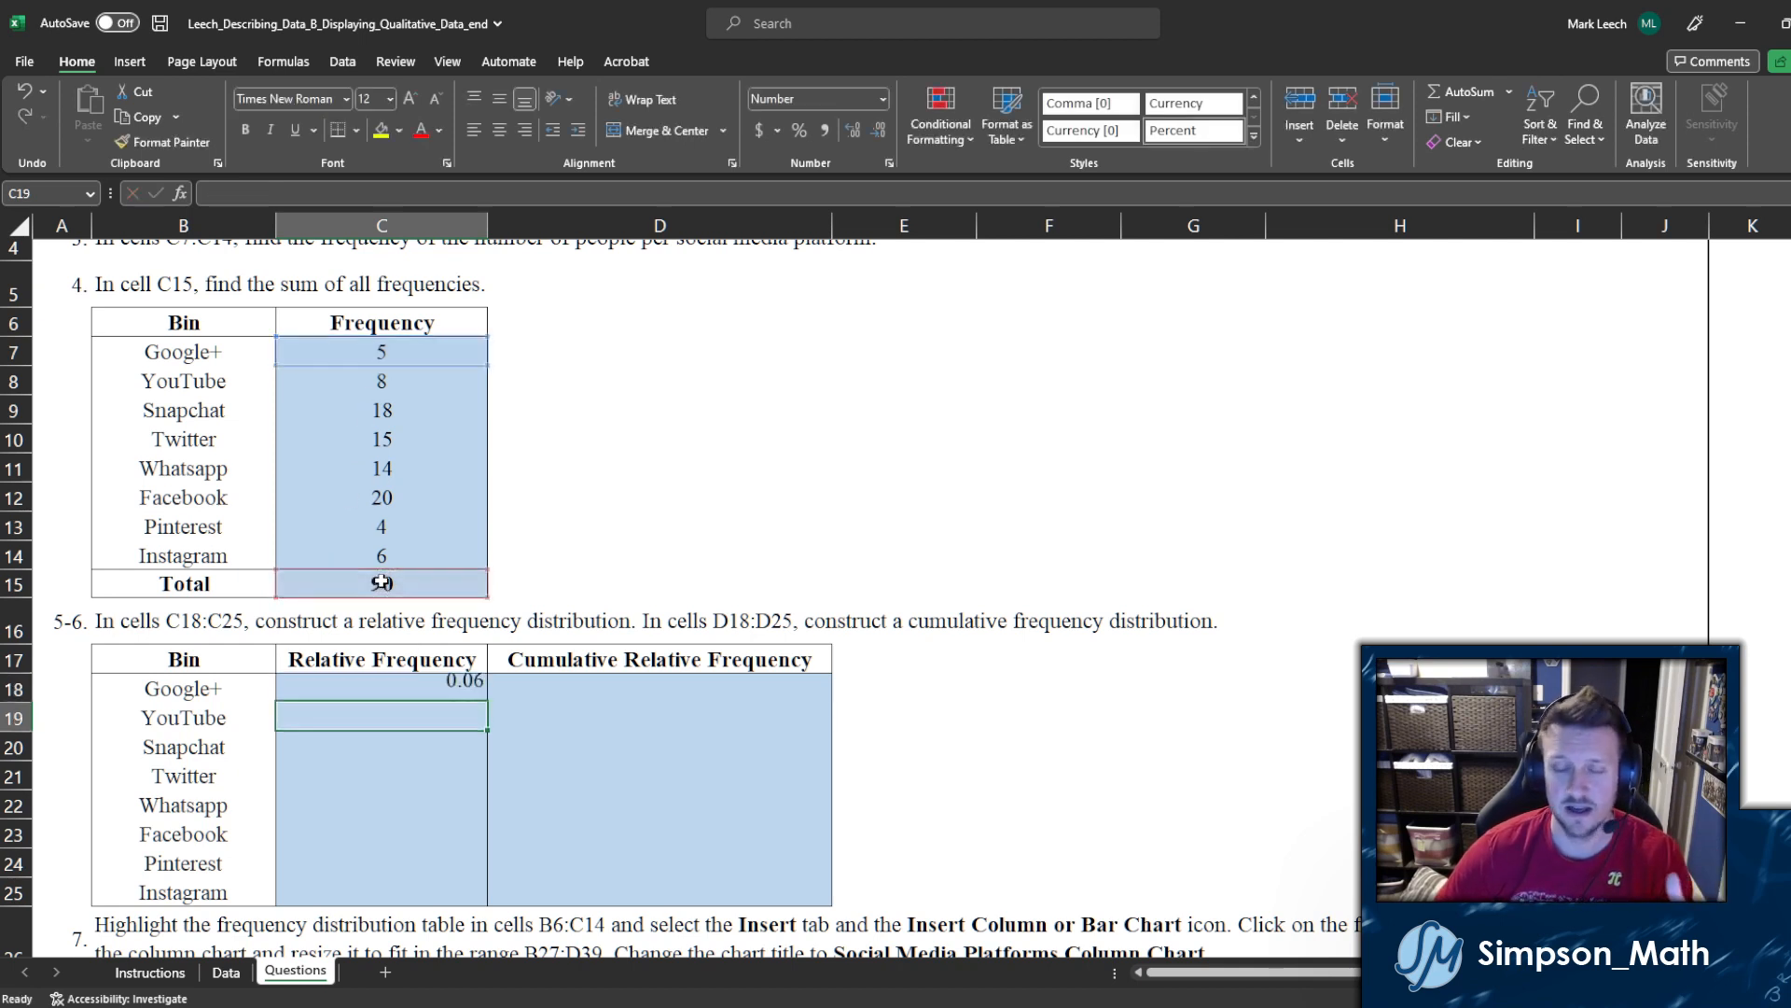
Step: Check the formula in C18 and its number formatting and decimal places in Format Cells, leaving the settings as they are
click(395, 695)
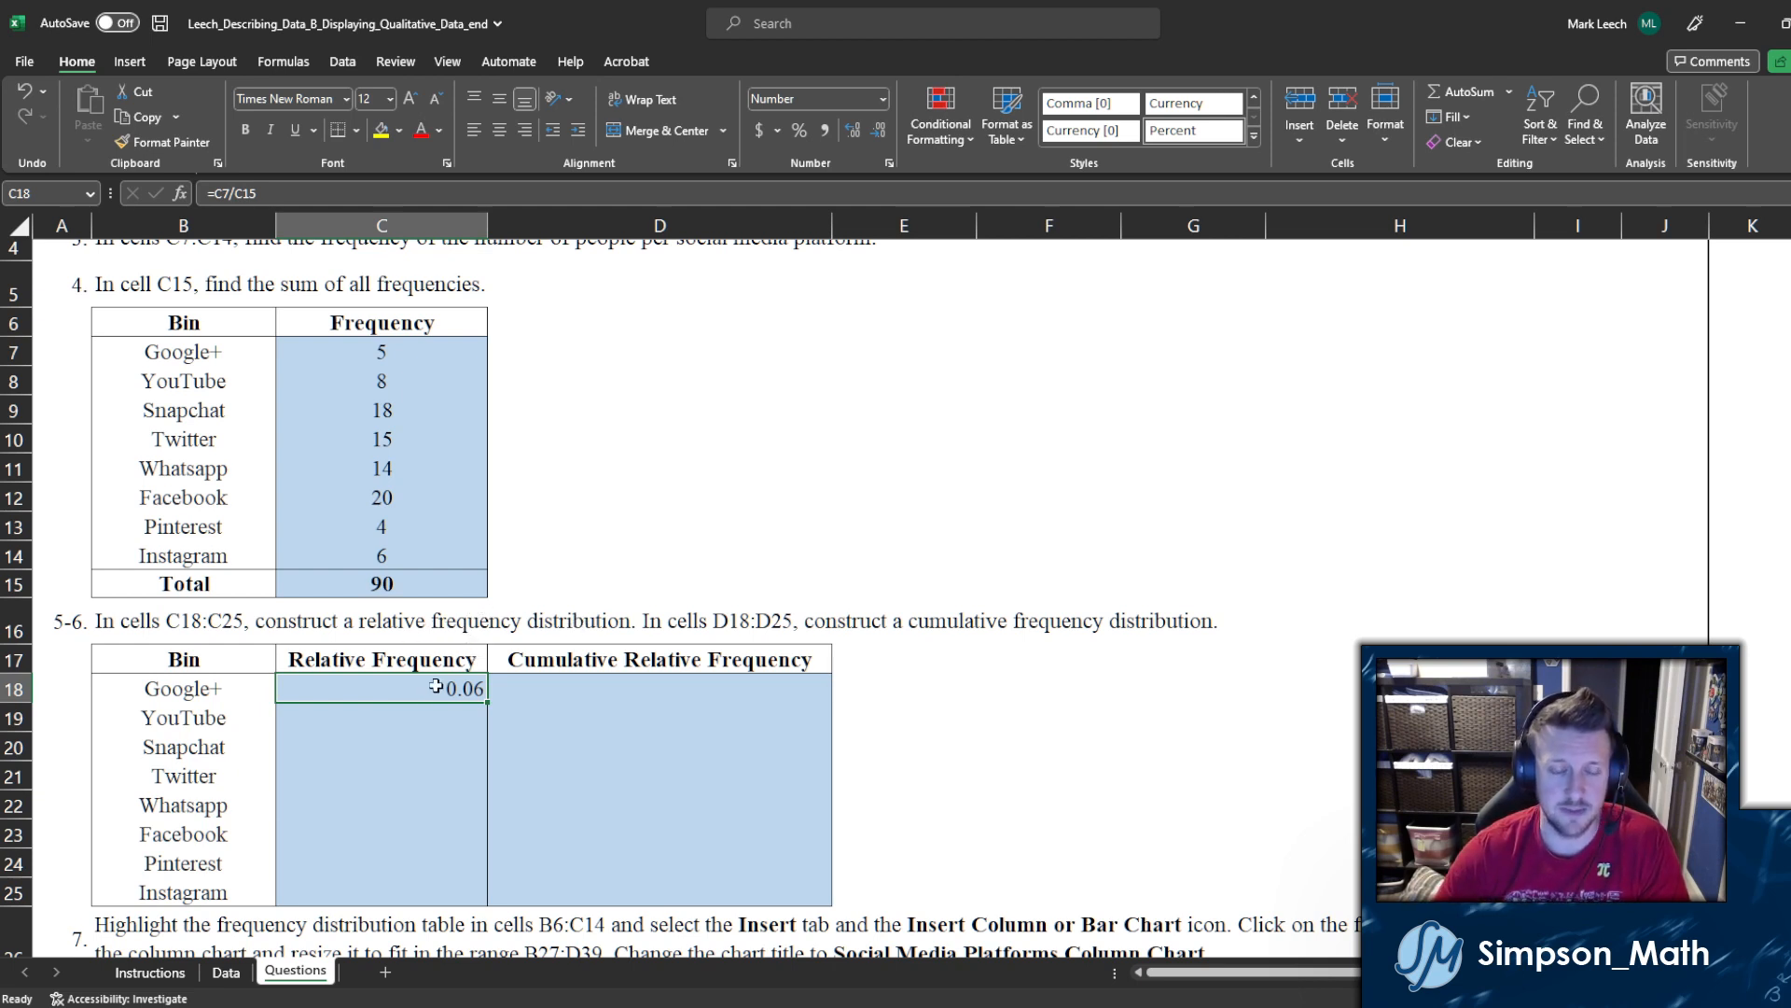
click(401, 711)
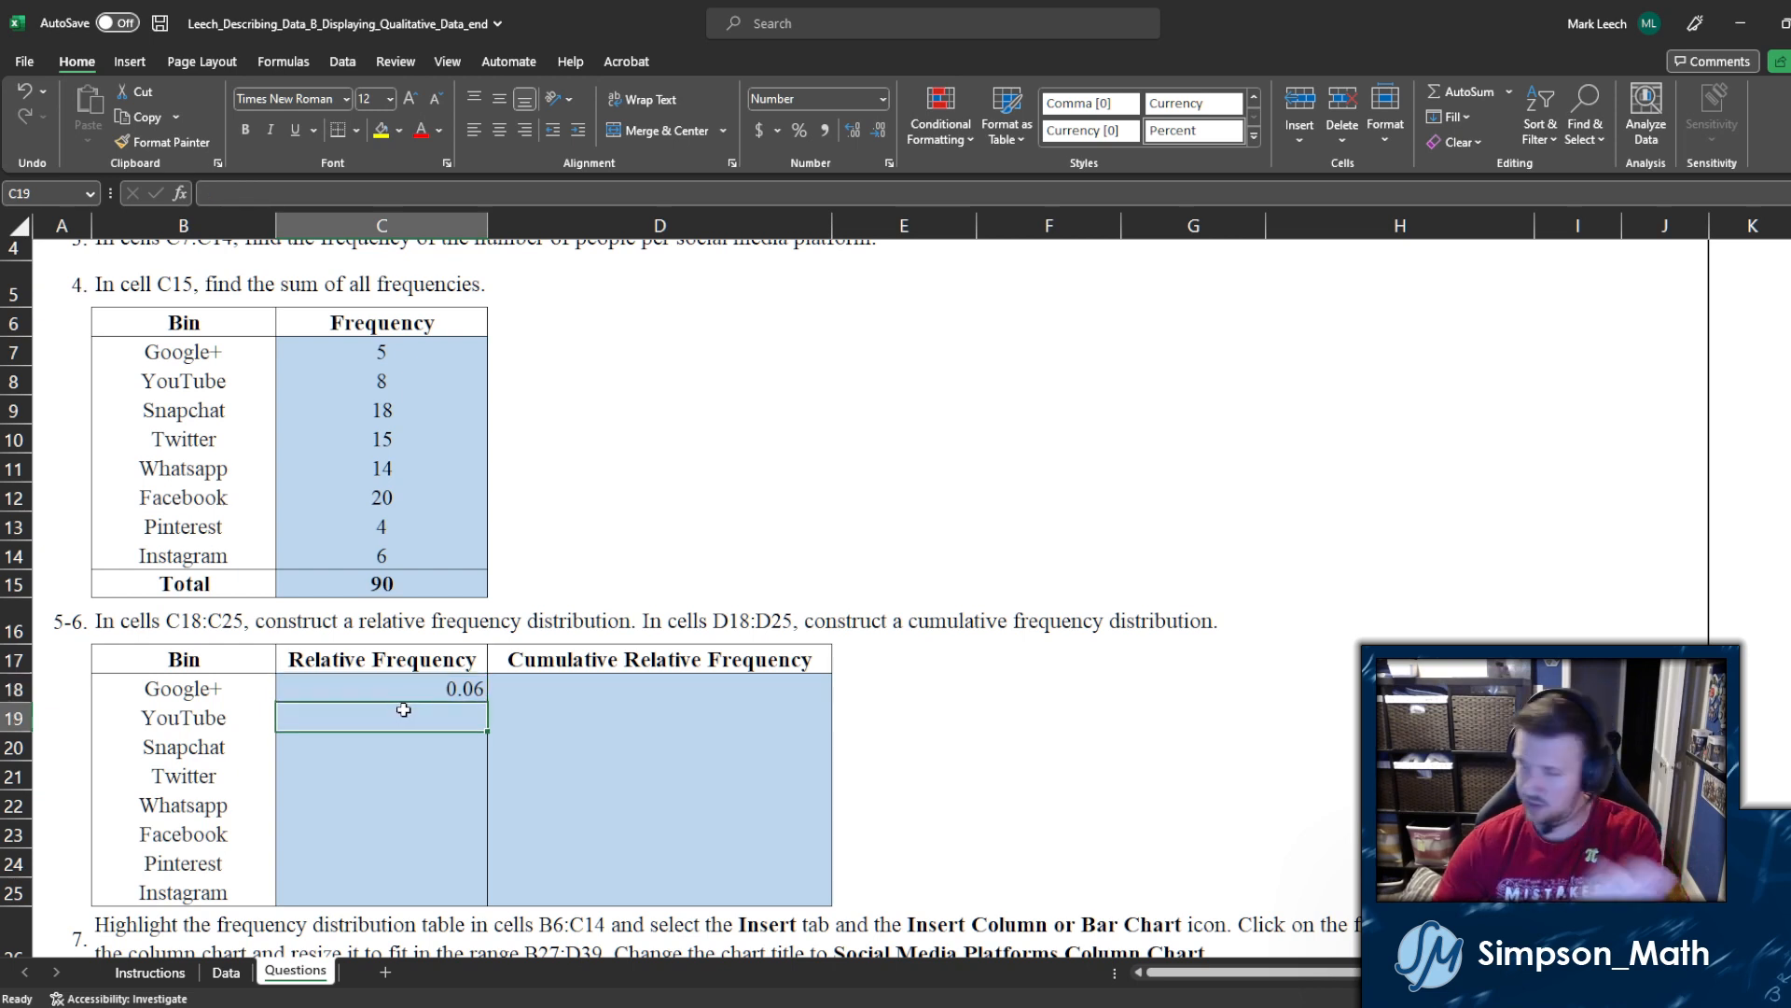
click(397, 697)
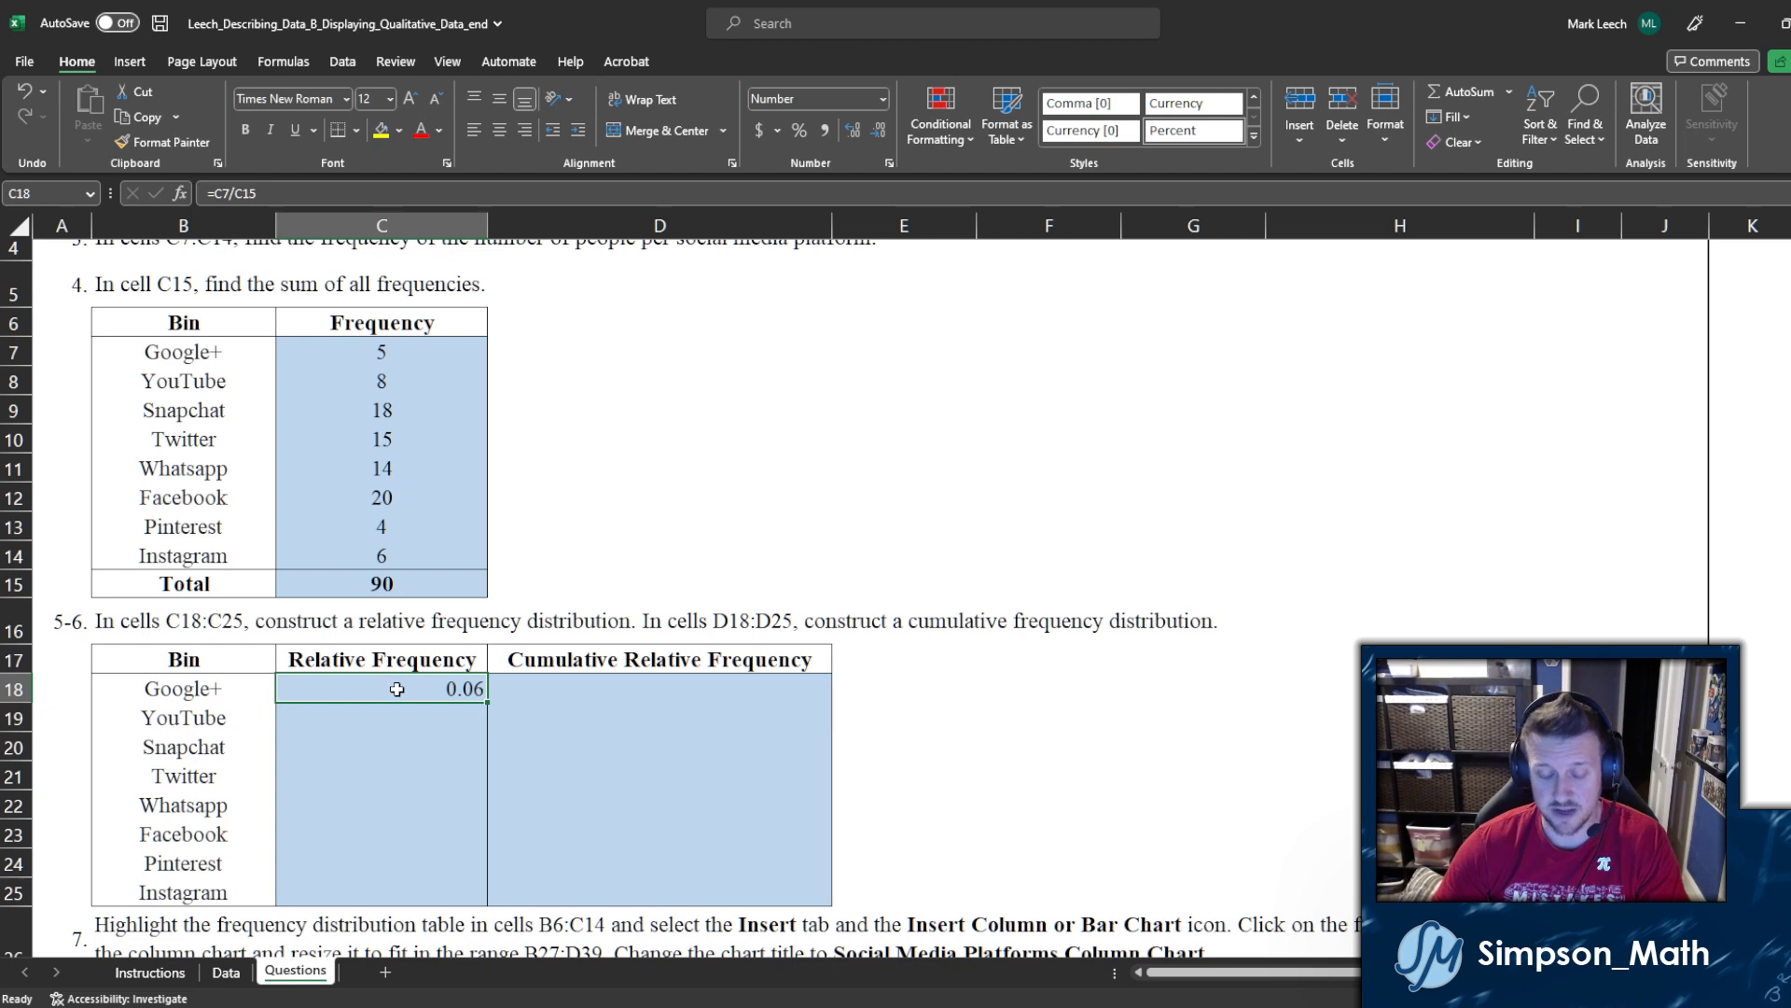
right_click(397, 691)
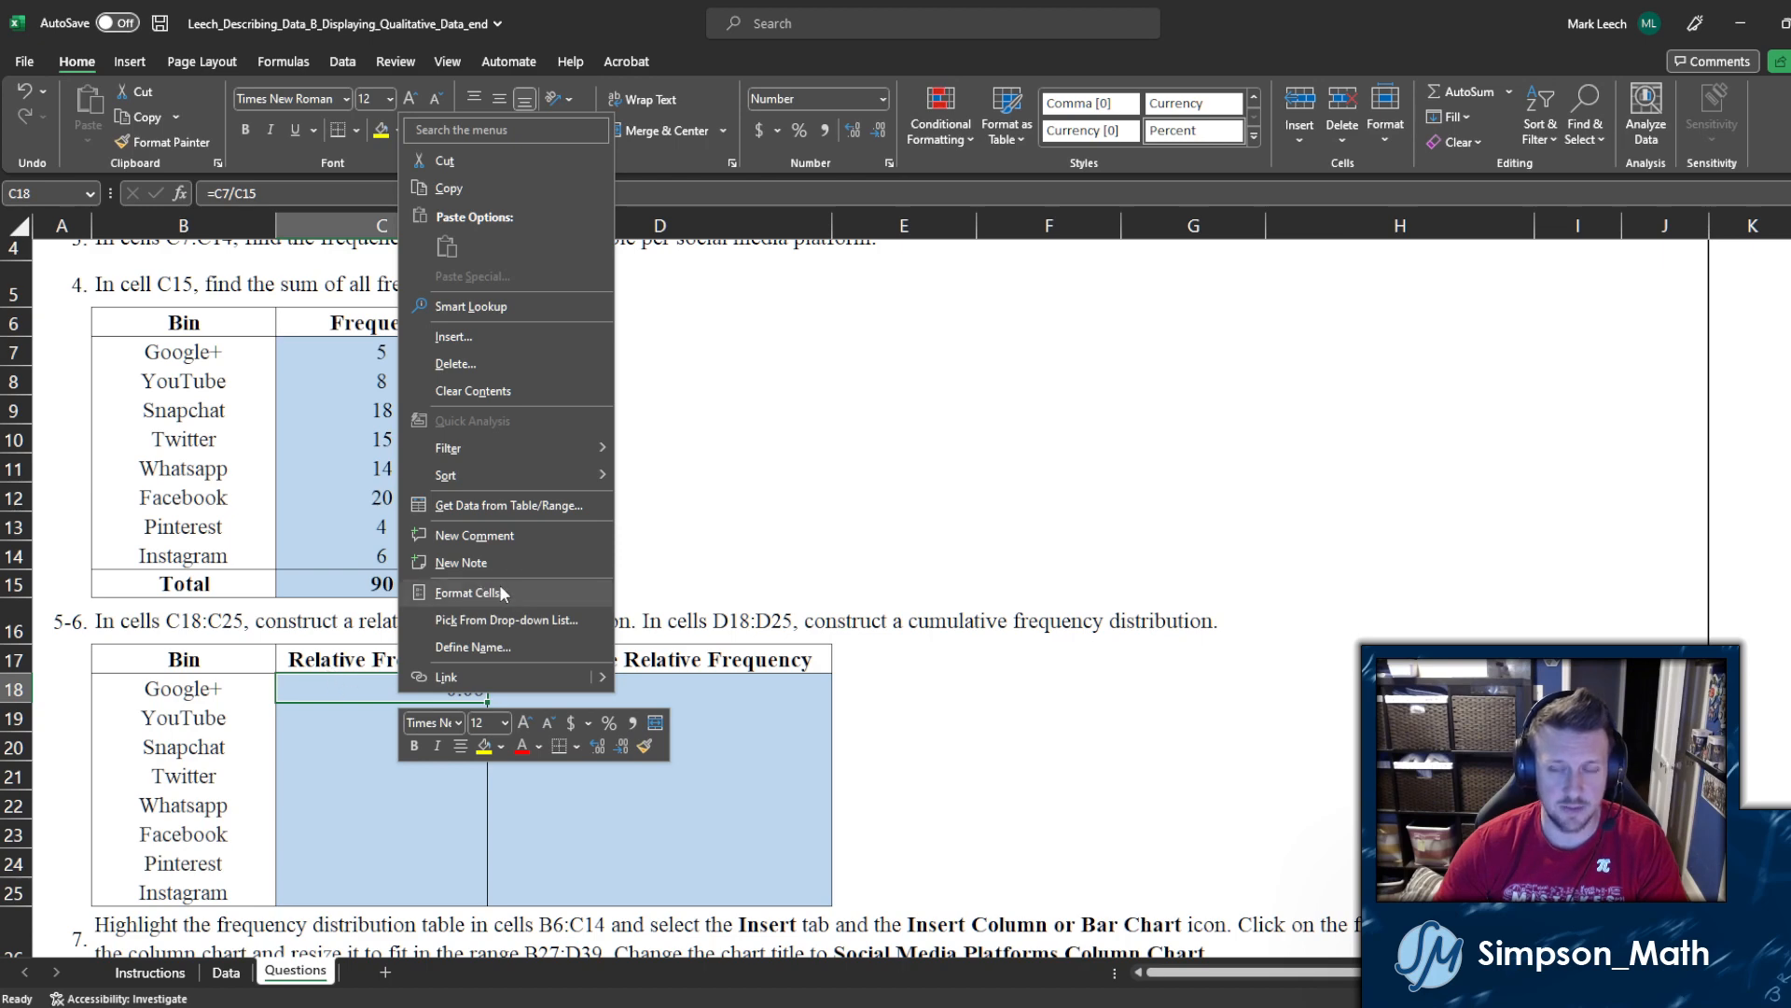
click(495, 592)
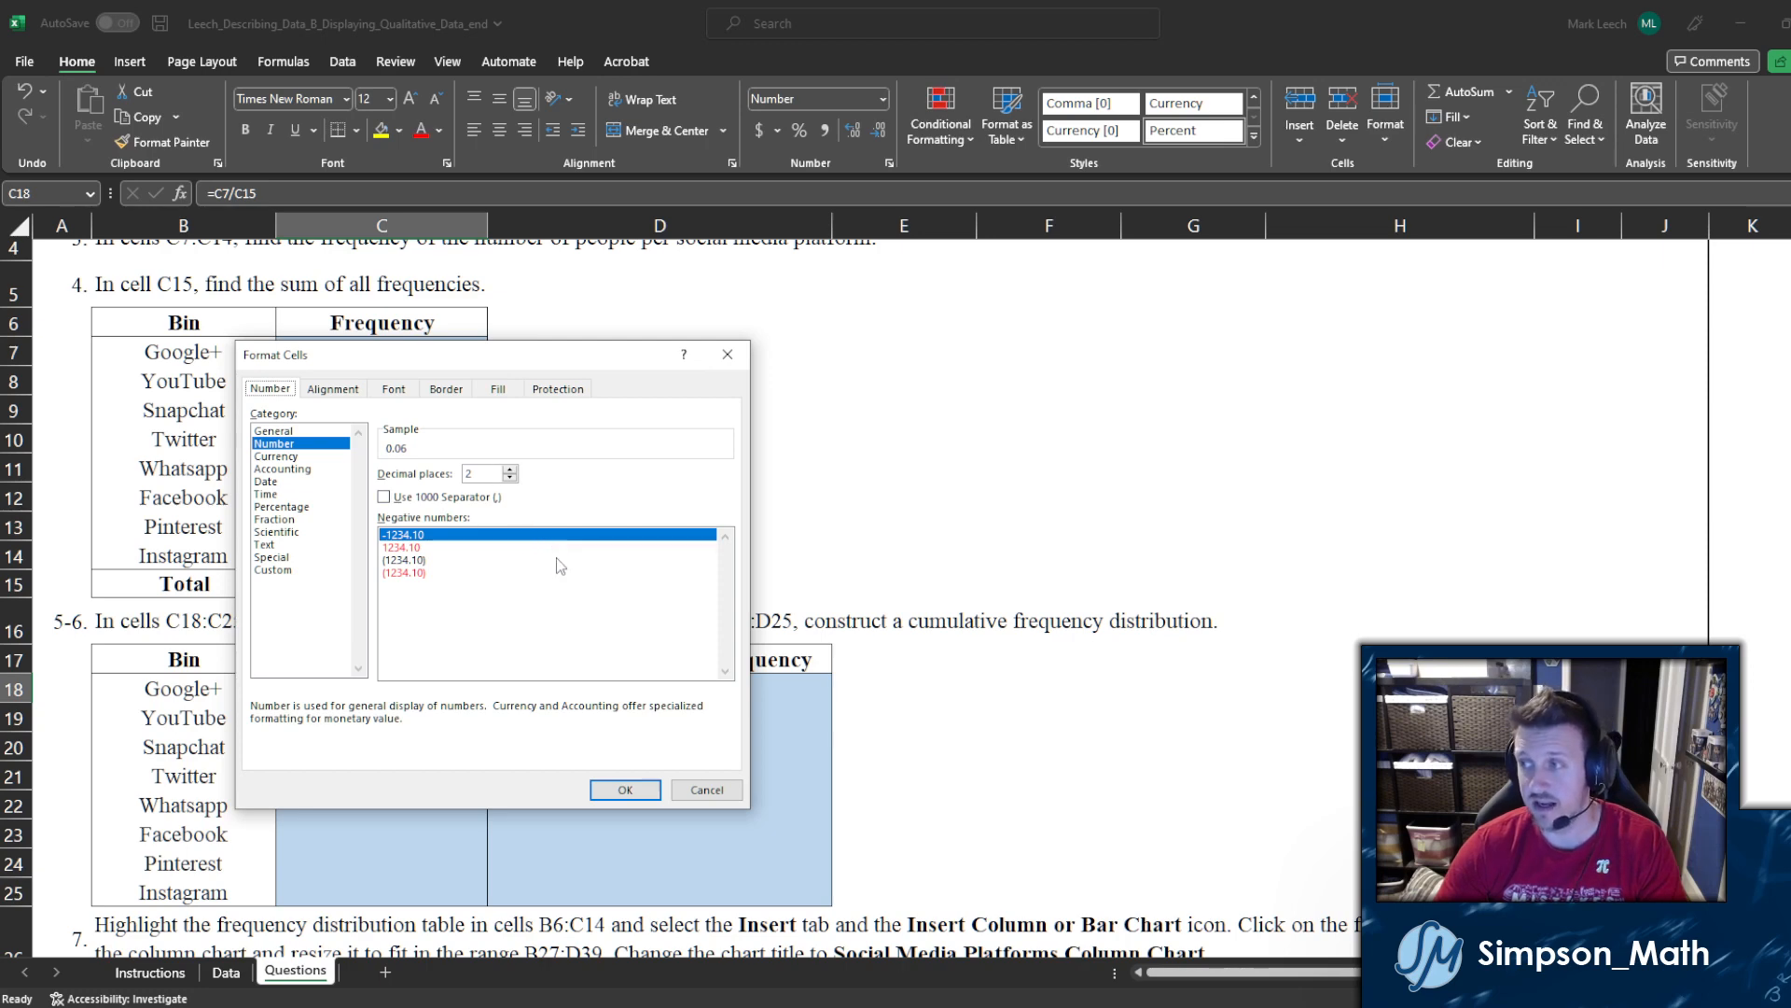
click(705, 791)
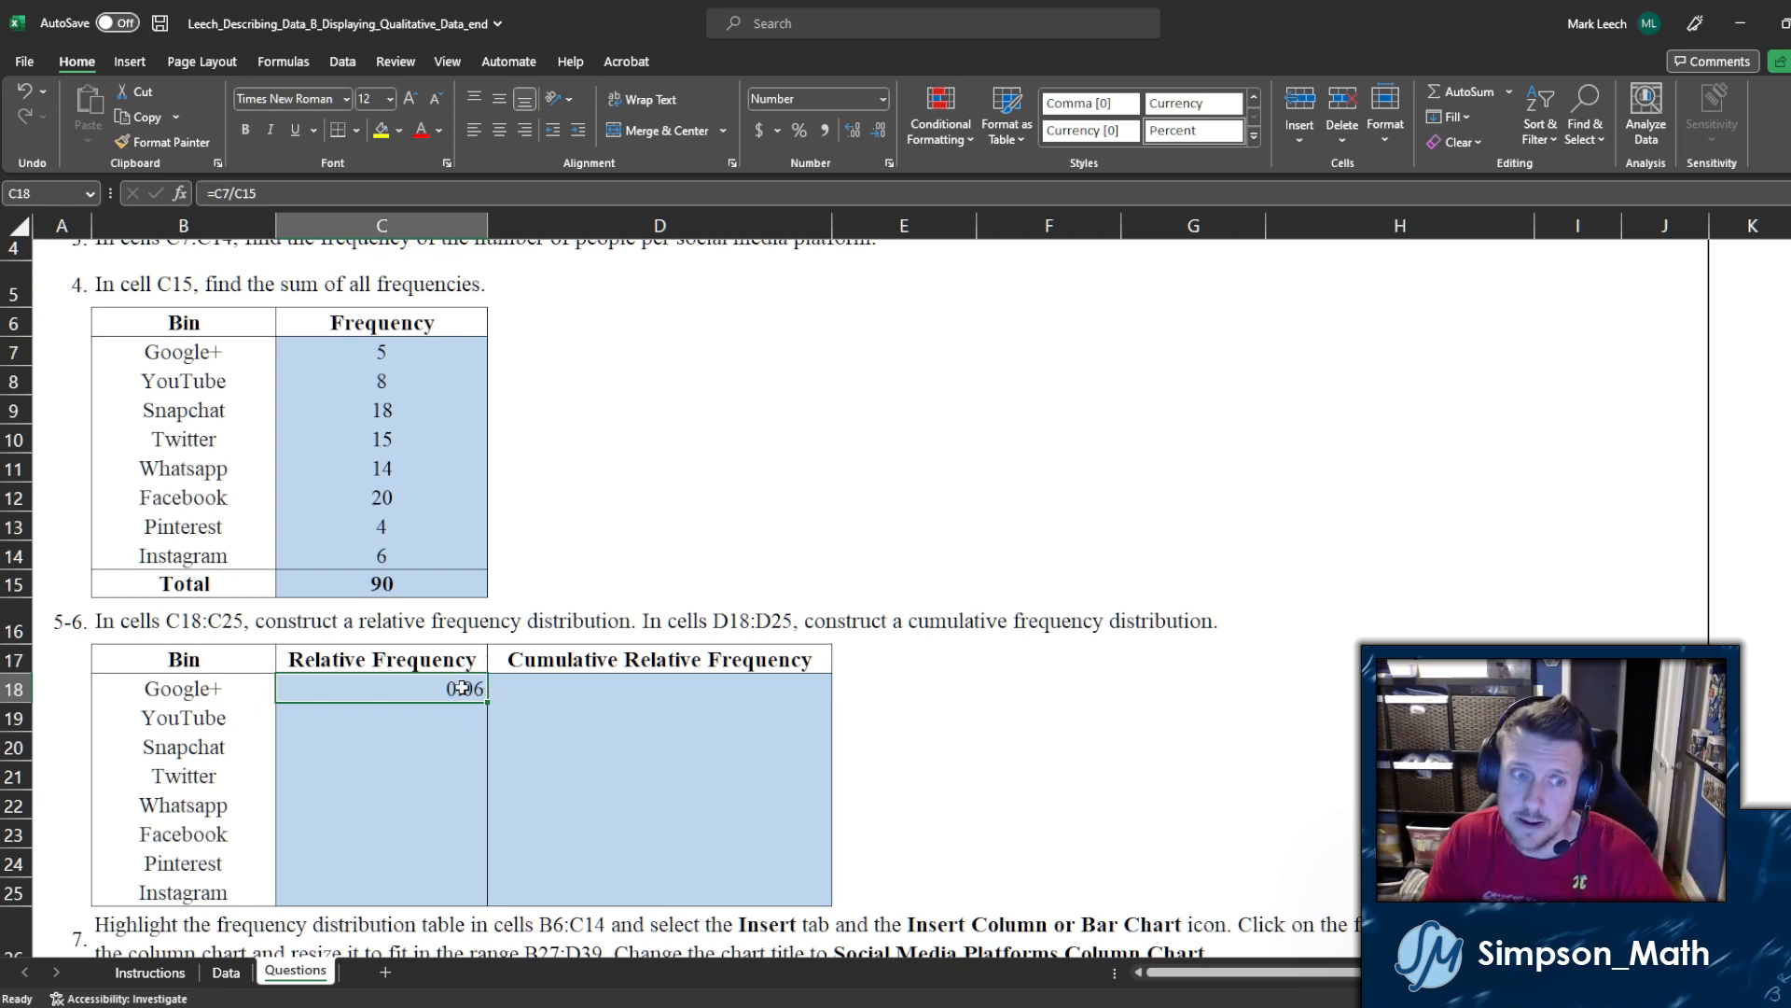
Step: Calculate the YouTube relative frequency in C19 with the formula =C8/C15
click(424, 709)
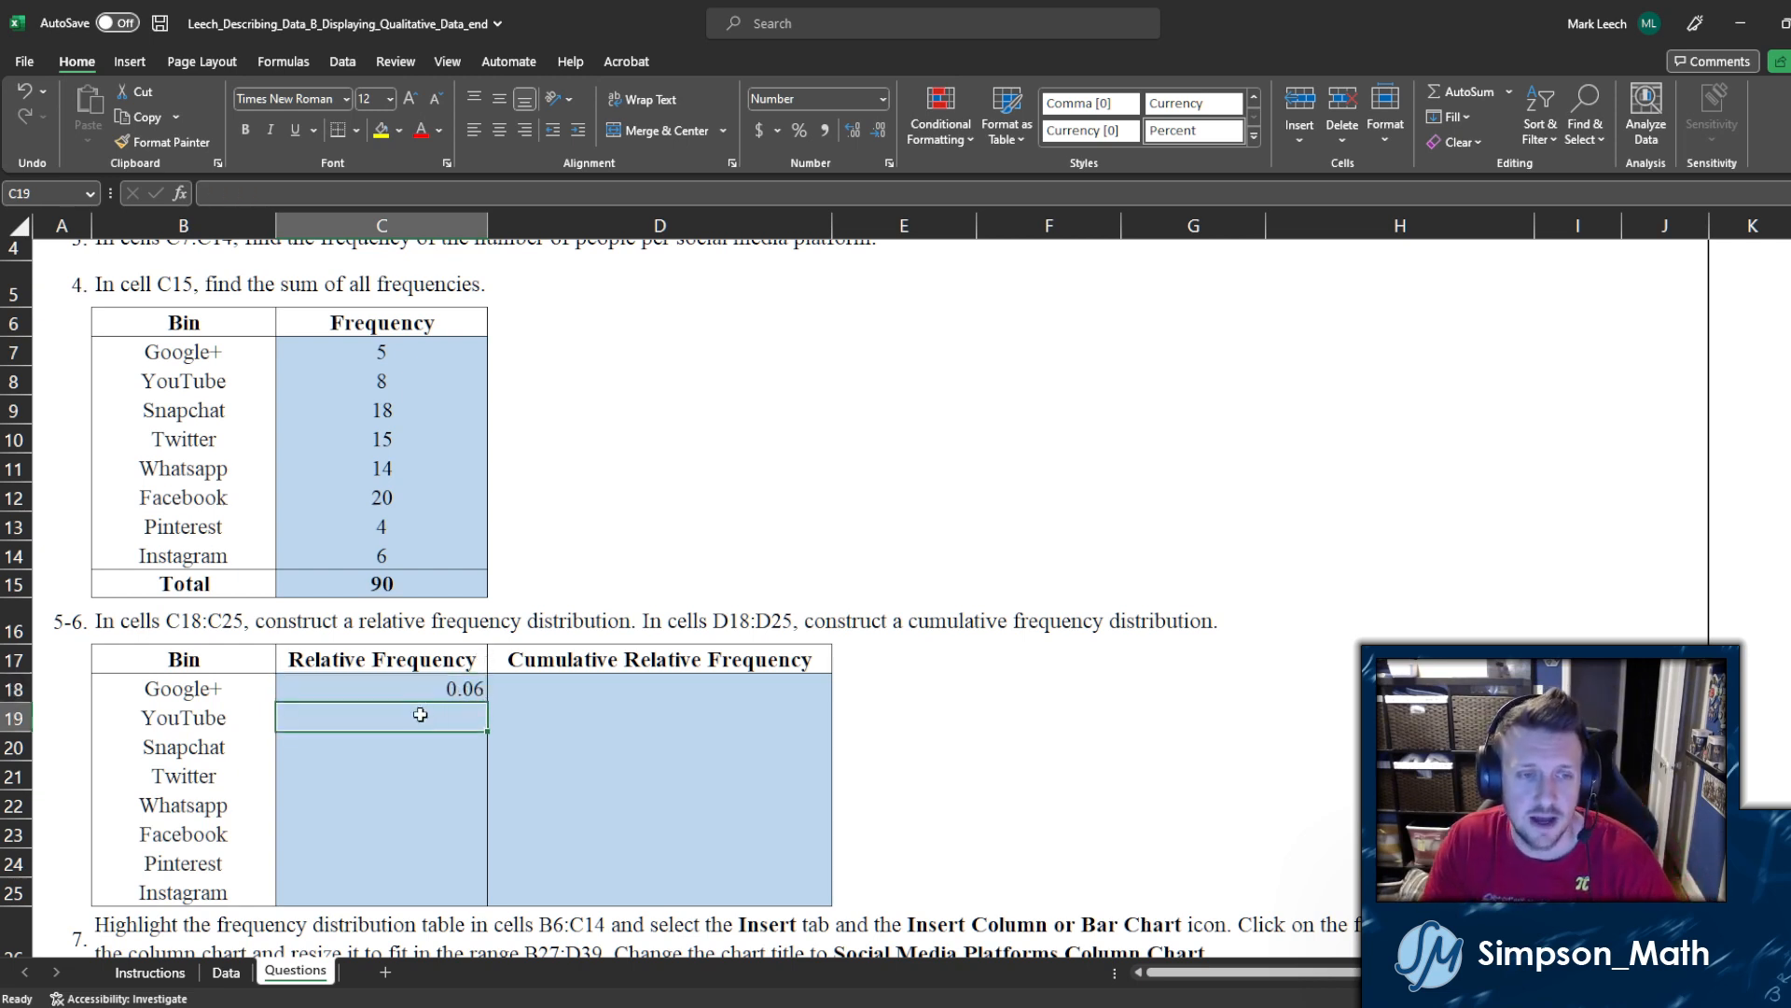
text(=)
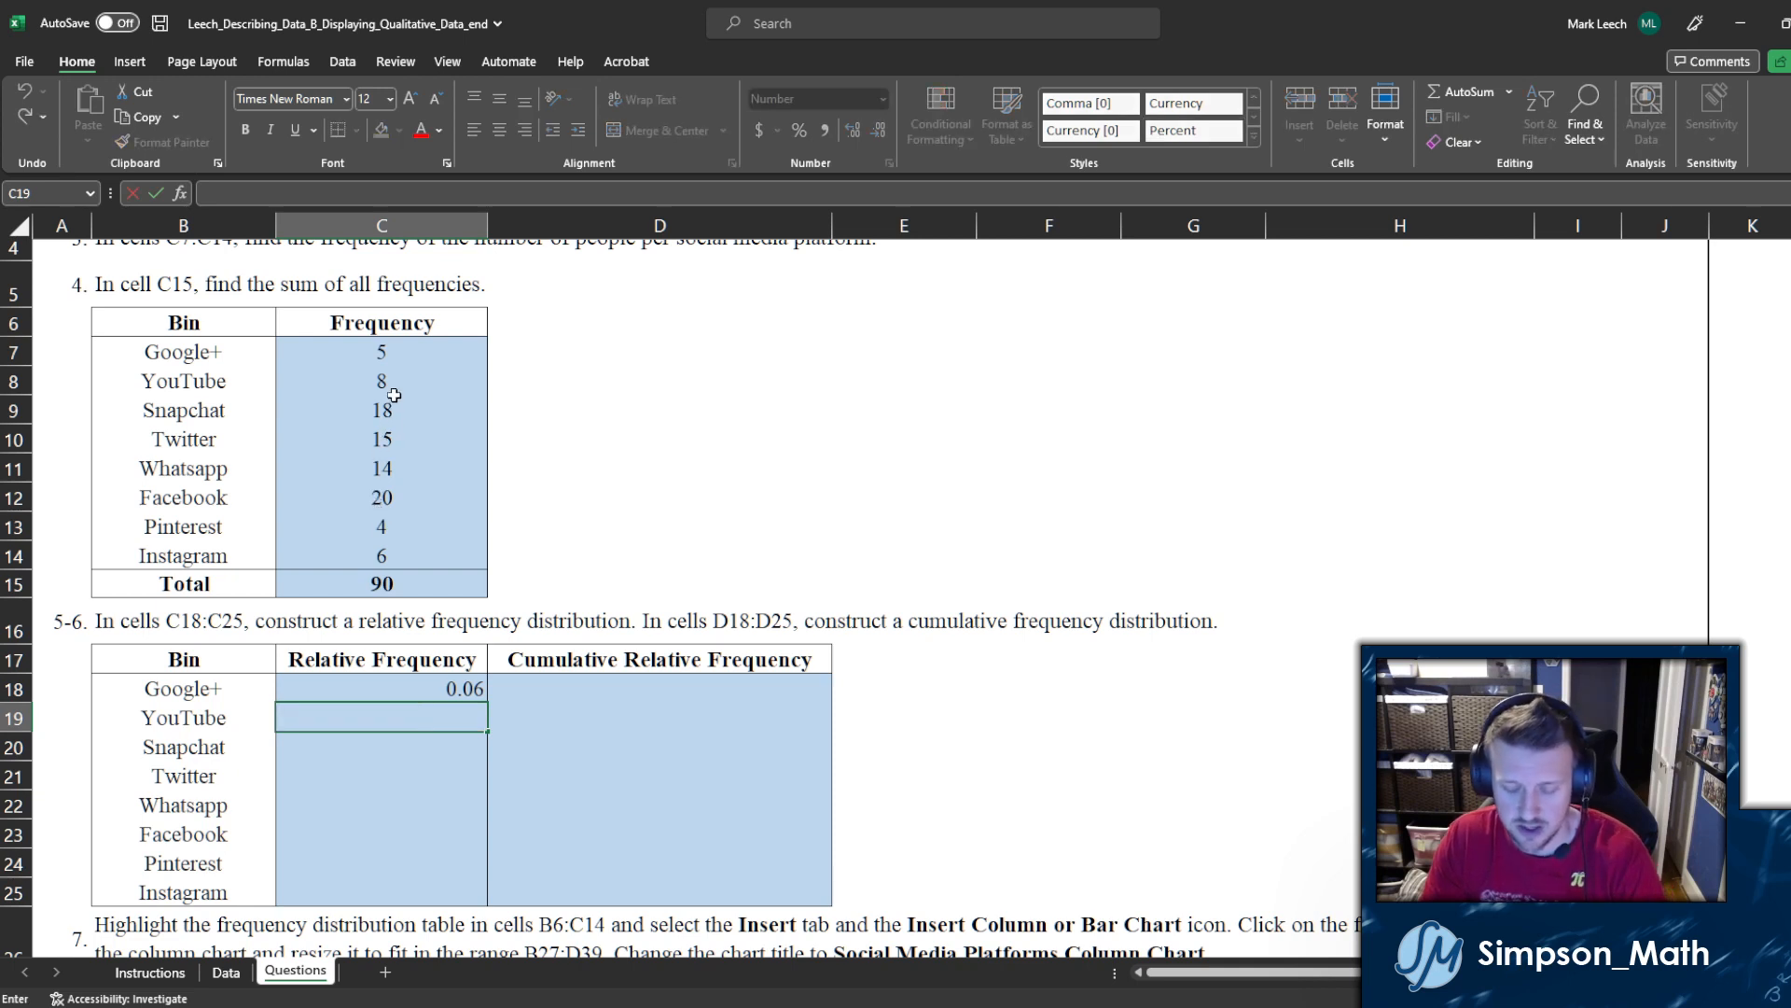
click(392, 388)
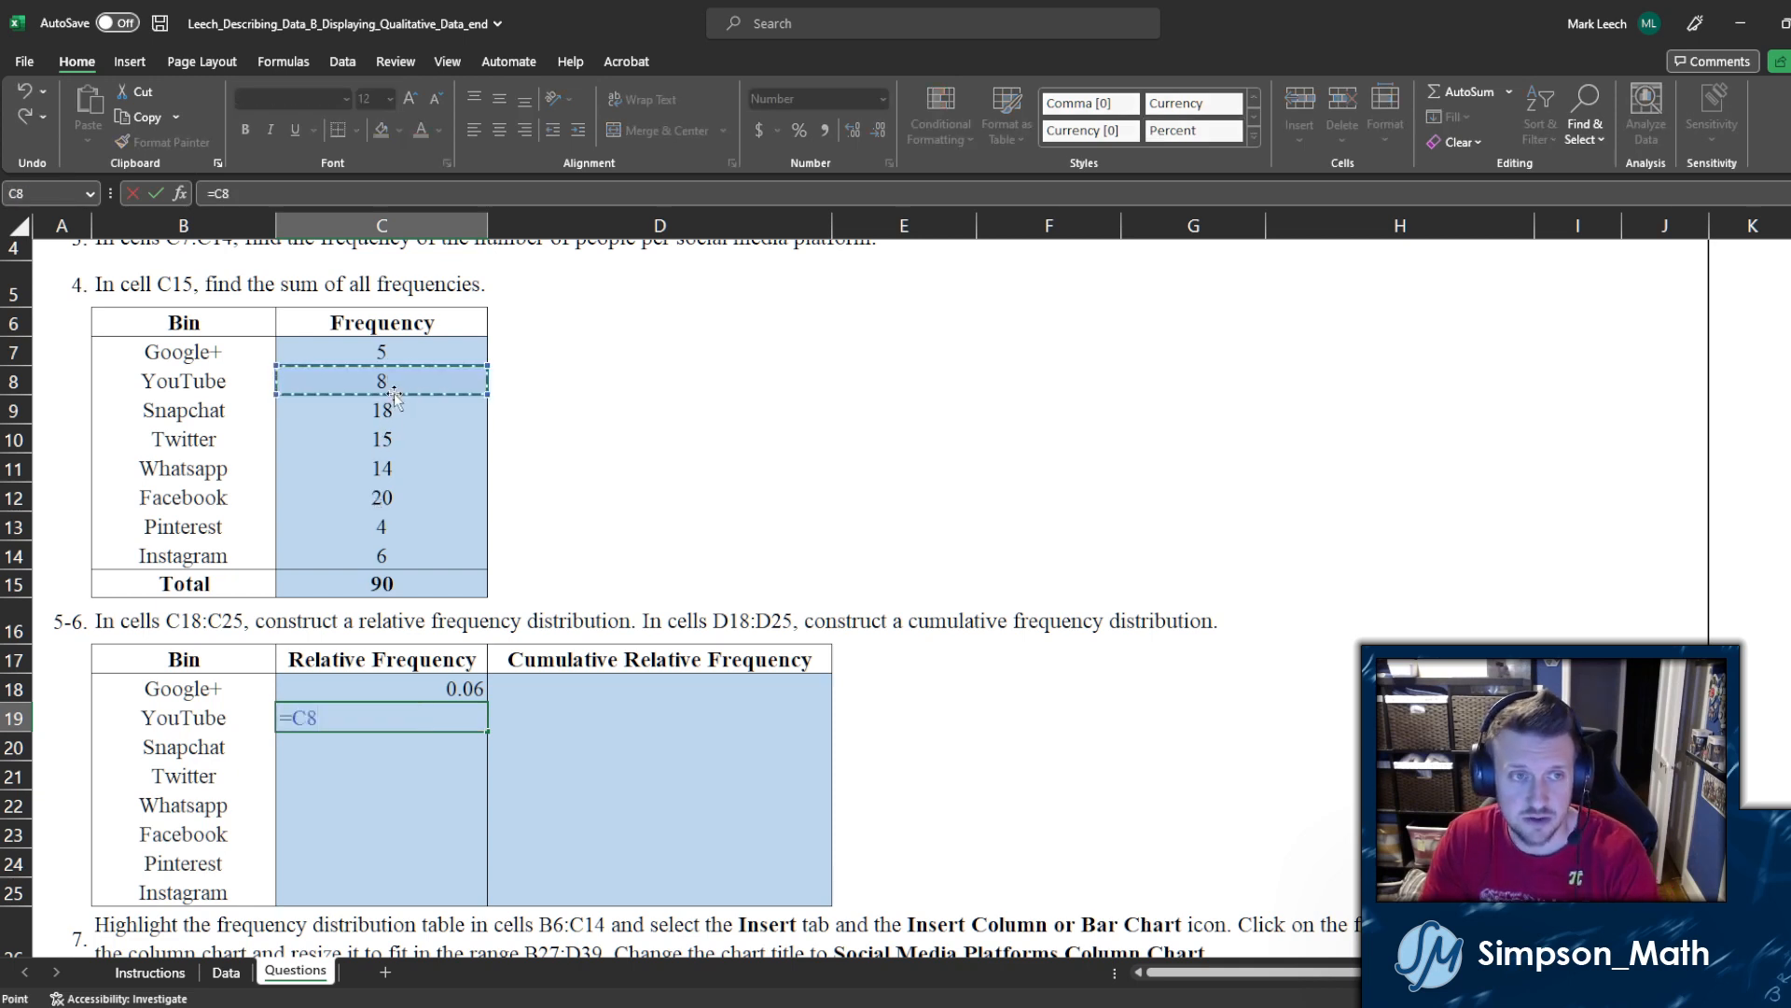
text(/)
click(391, 586)
key(Return)
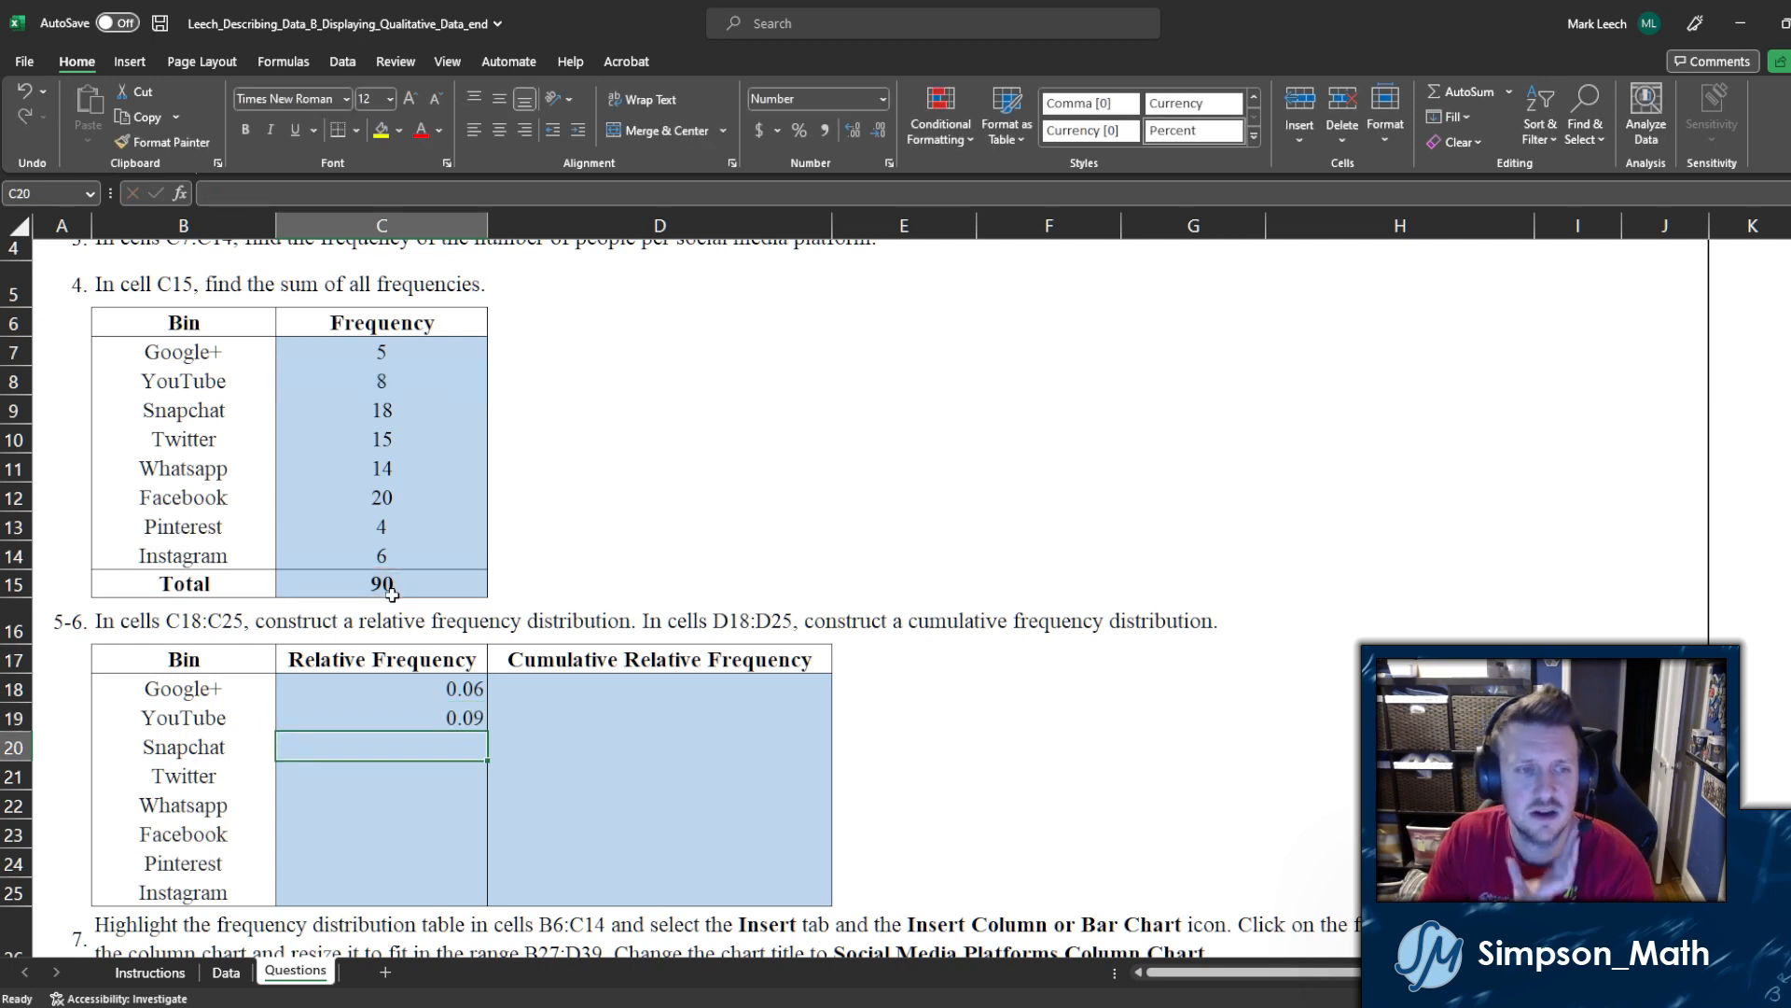
Step: Look over the remaining platforms' frequencies and the total in C15 that their relative frequencies rely on
click(379, 410)
click(385, 584)
click(378, 443)
click(381, 525)
click(376, 466)
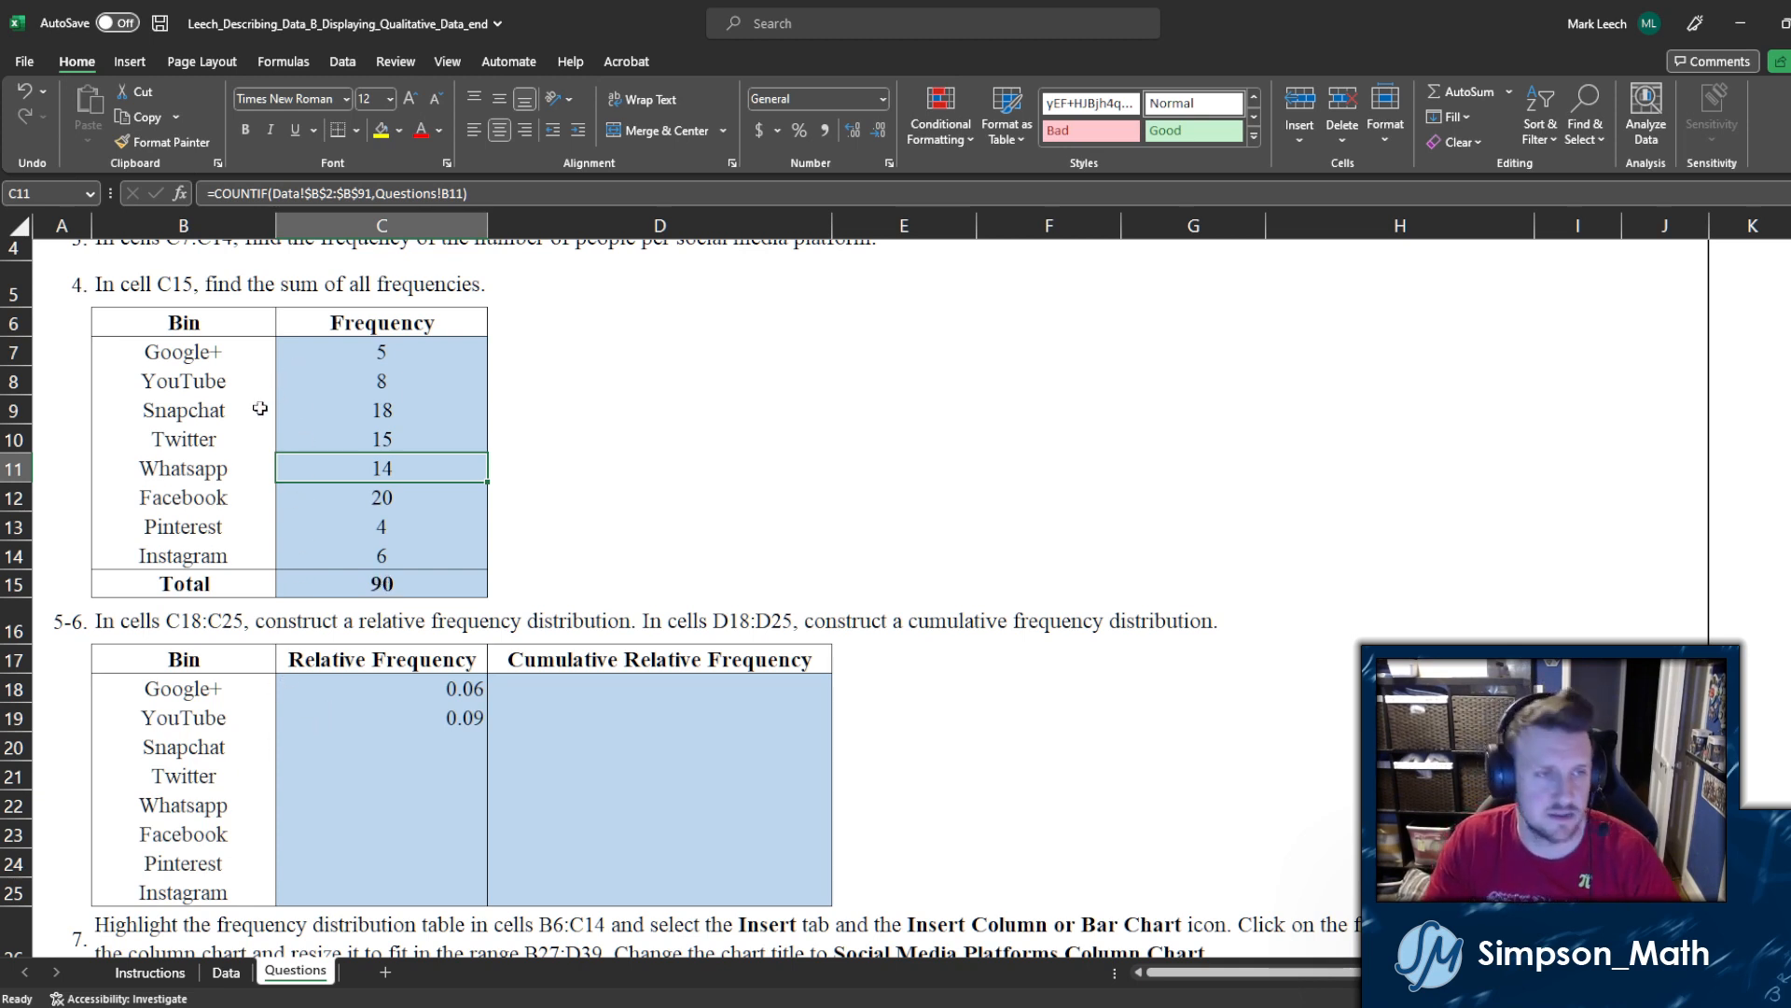
click(225, 438)
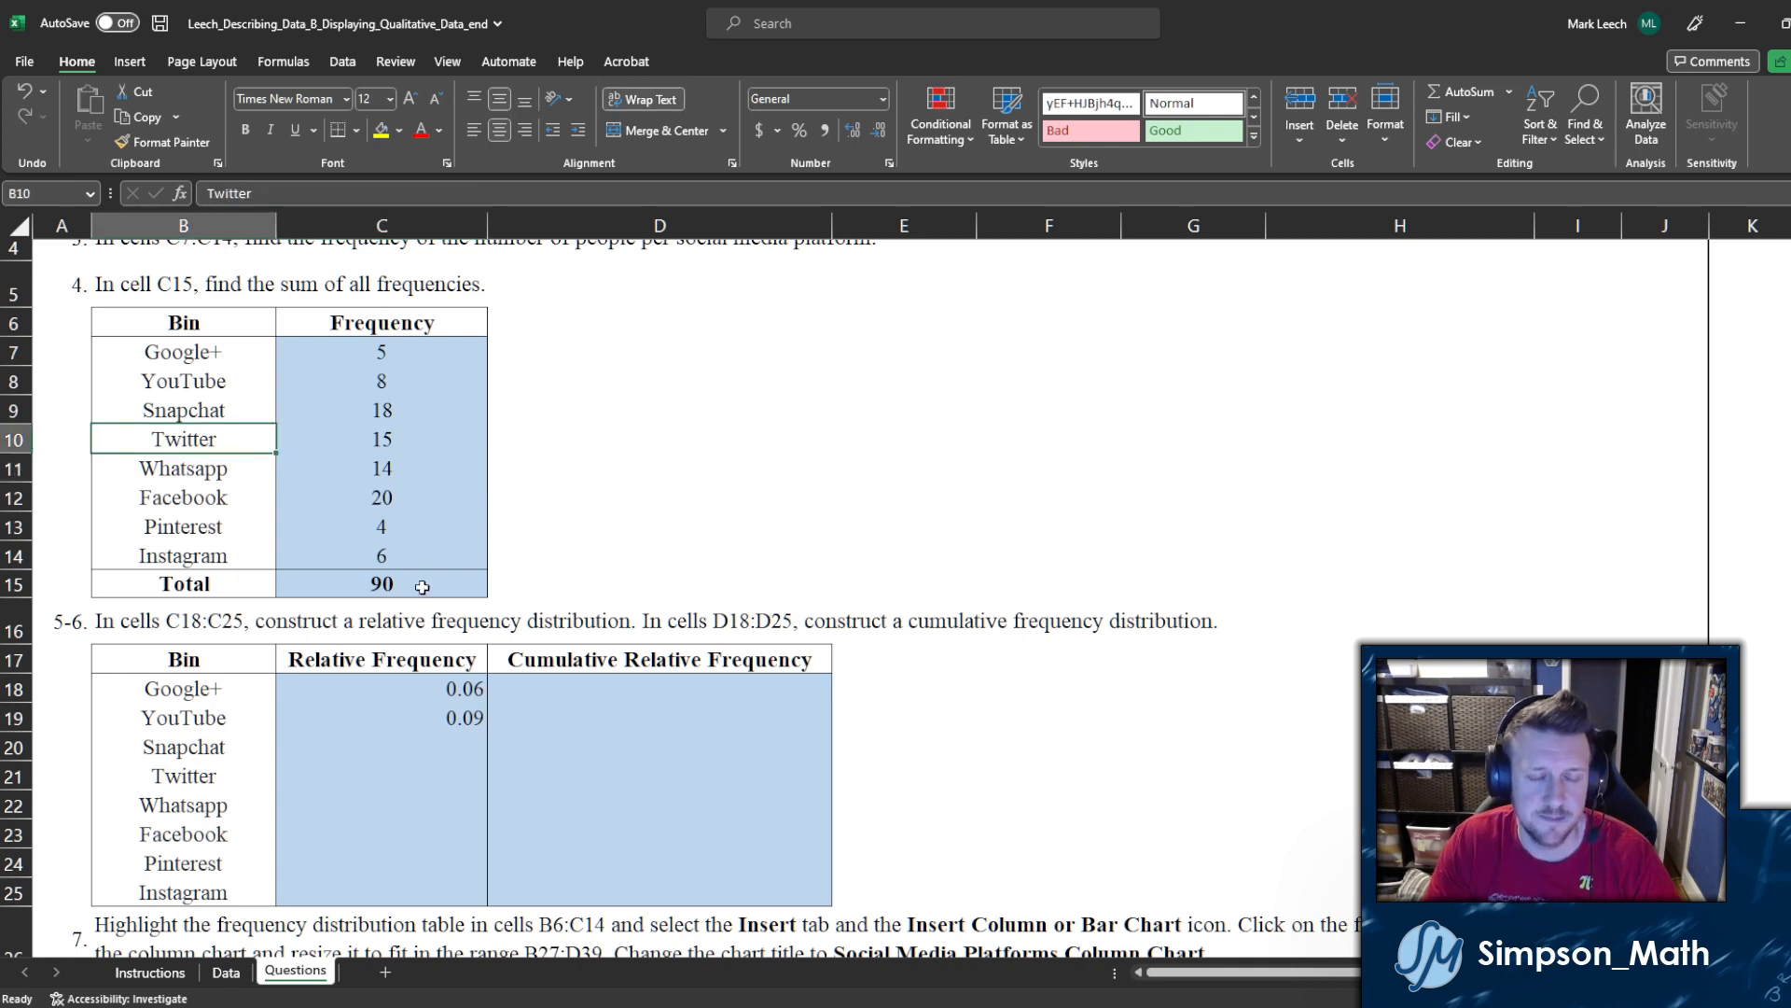
Step: Try filling the C18 formula down through C25 and inspect the cells referenced by the formulas in C19 and C20
click(434, 695)
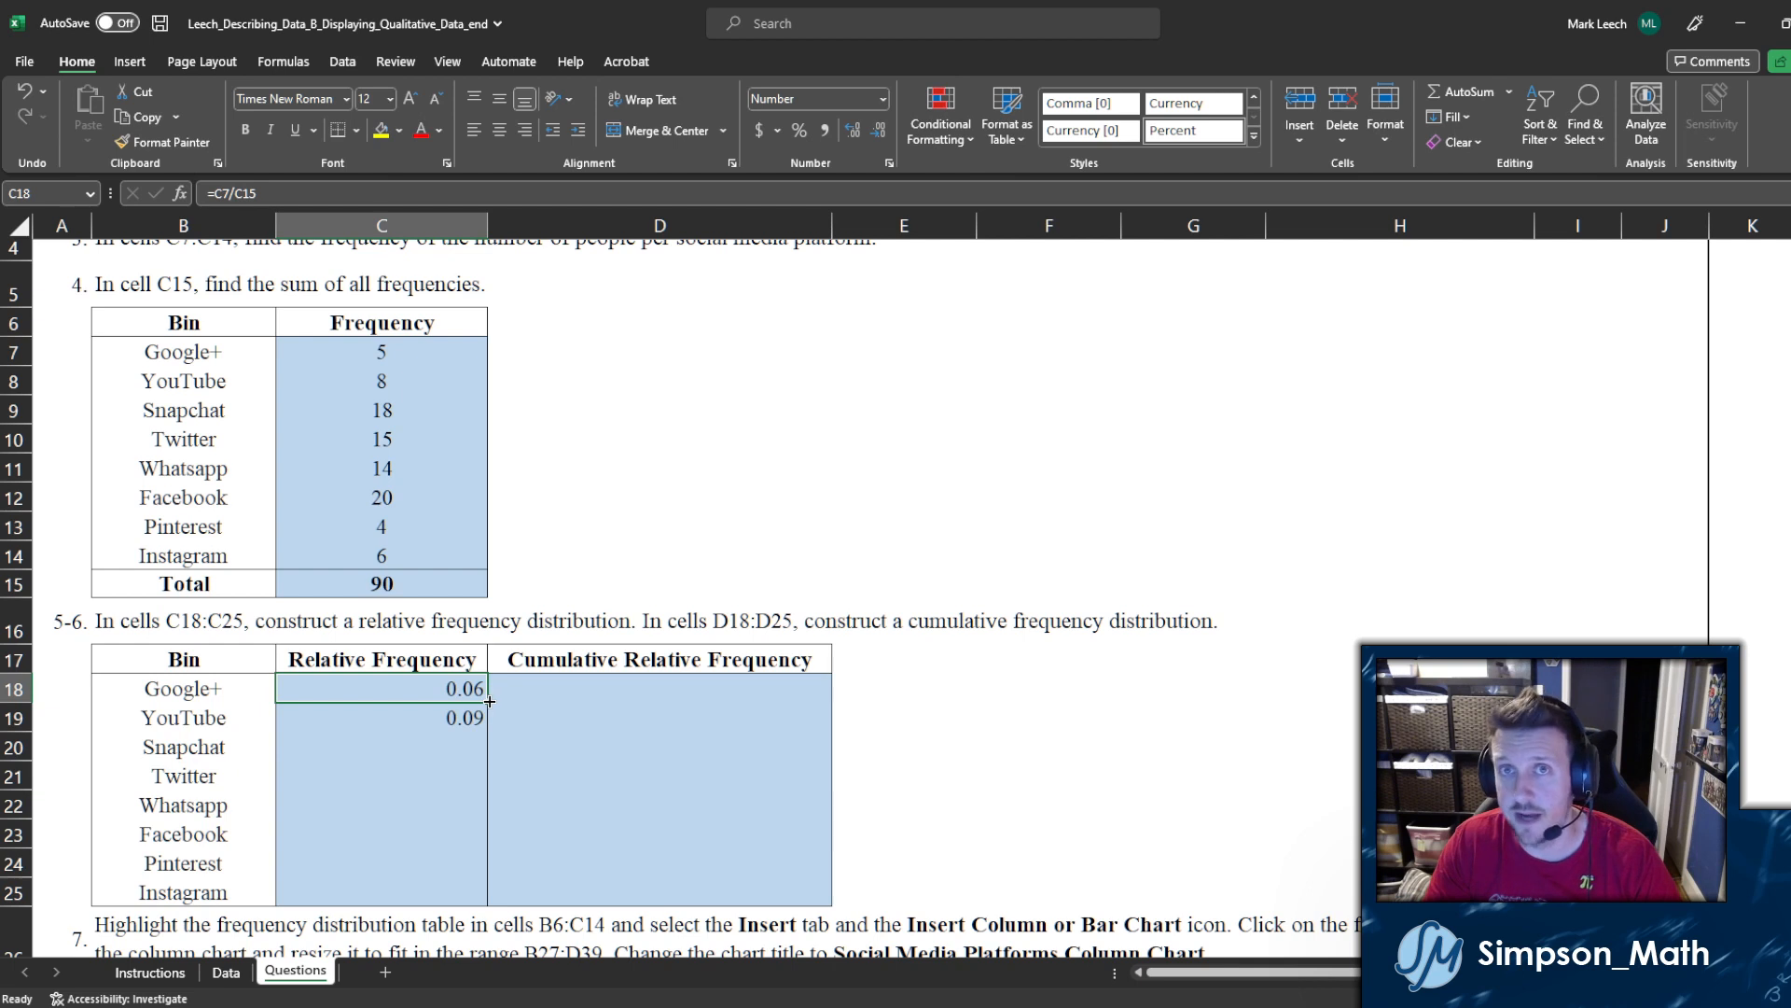
drag(490, 702, 491, 909)
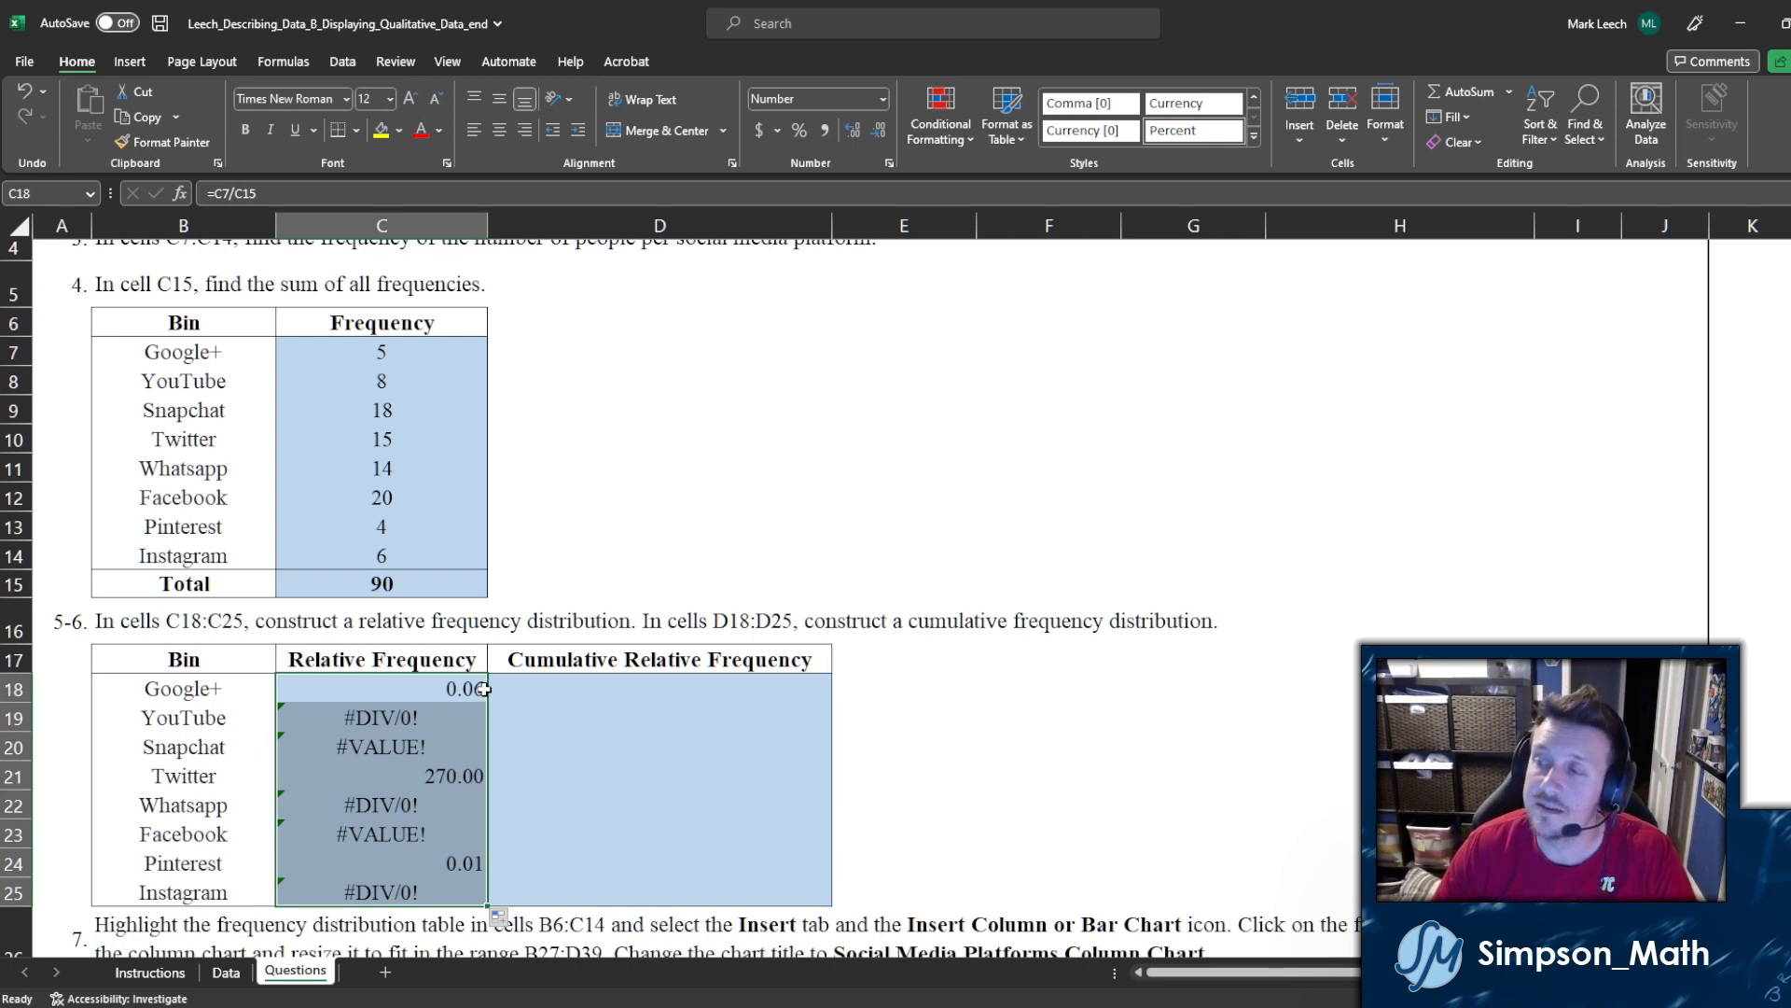
click(449, 721)
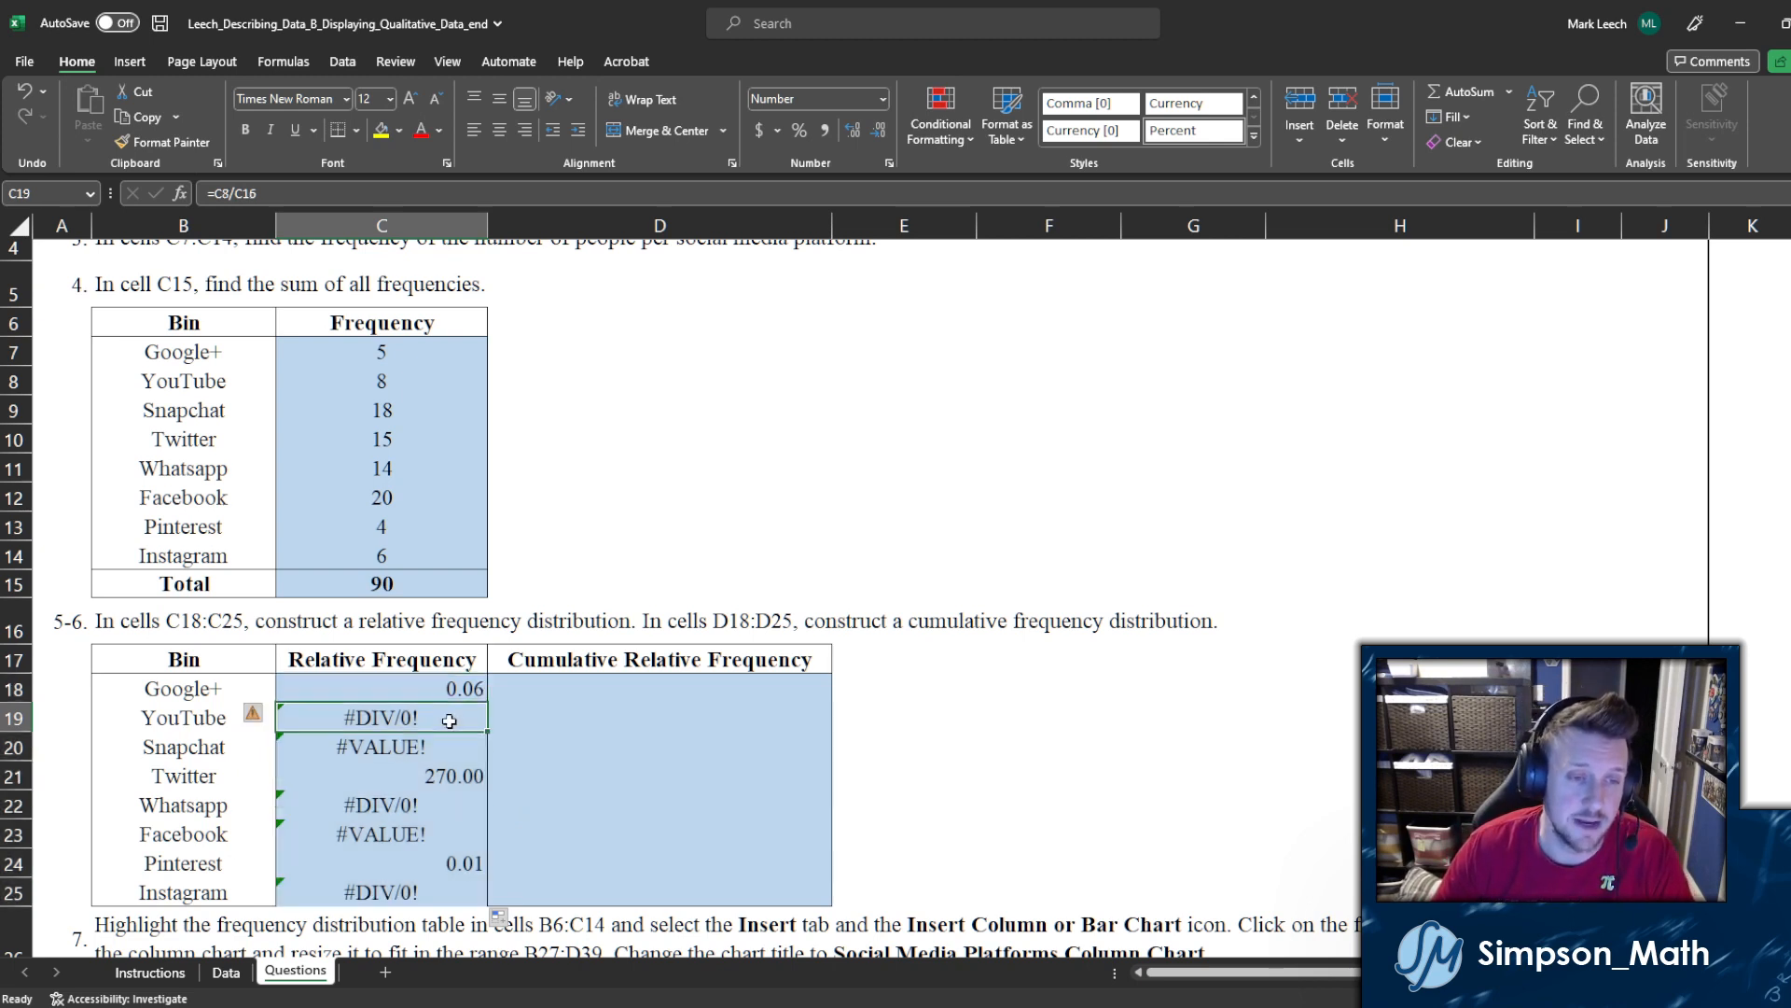
double_click(448, 720)
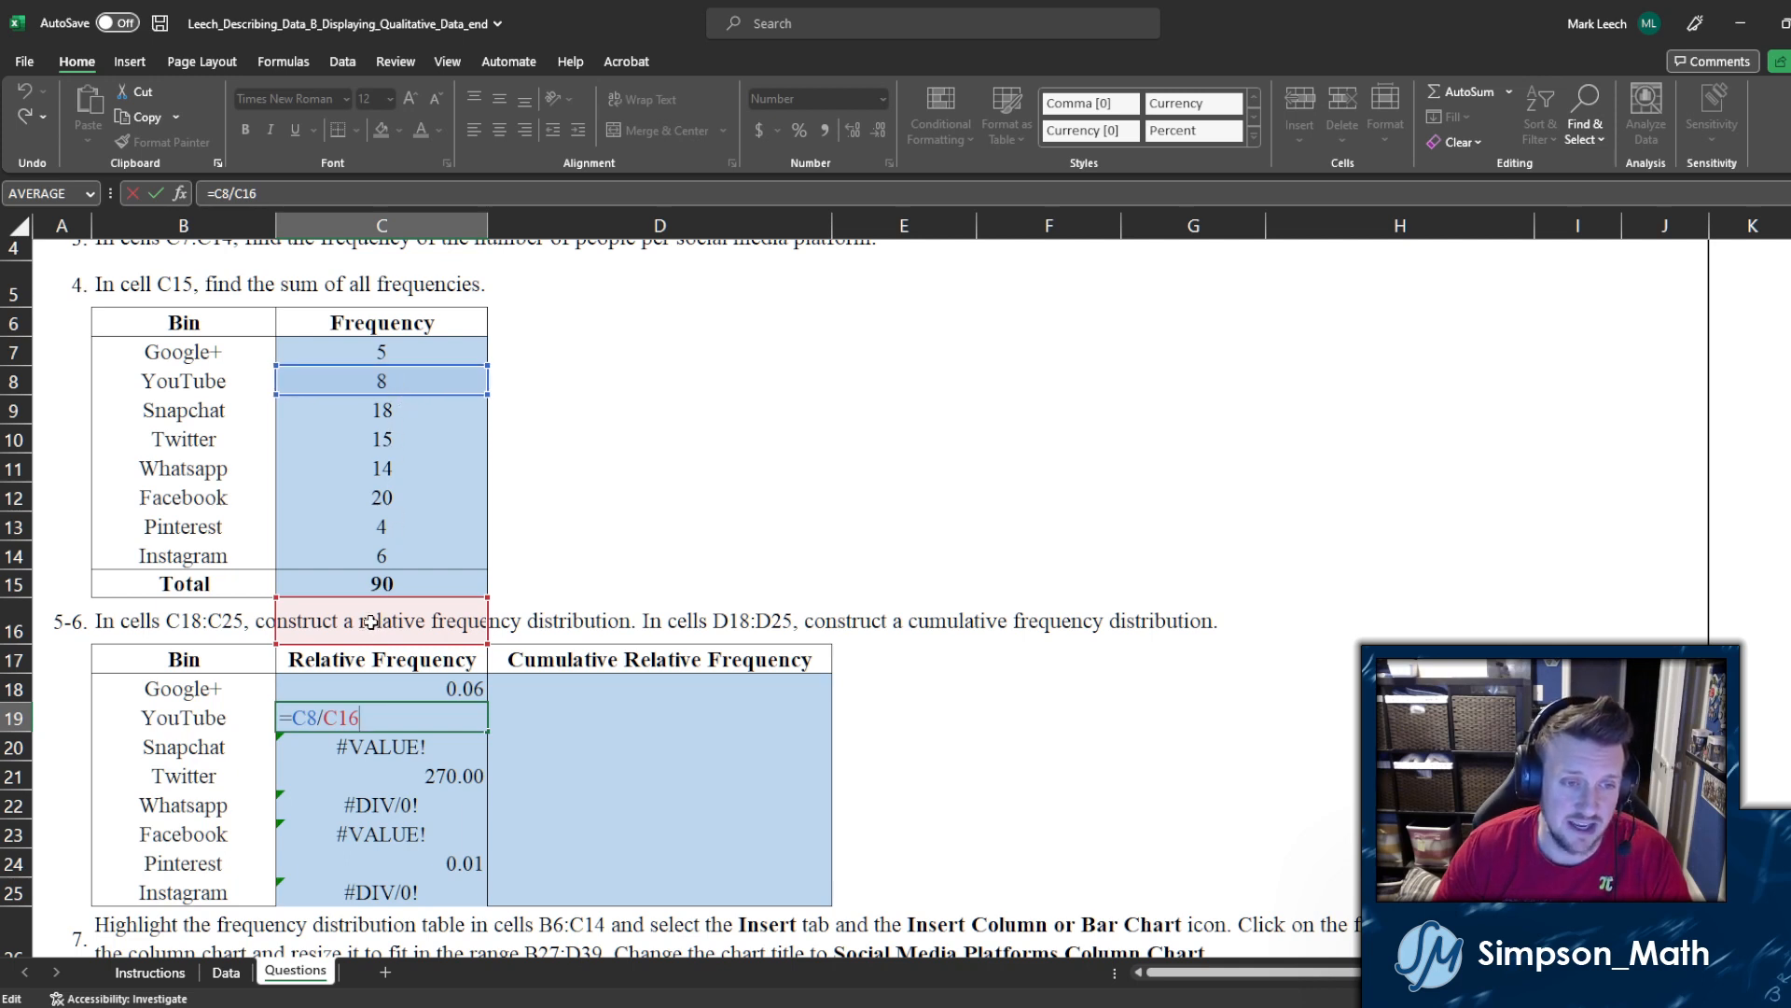
key(ctrl+Return)
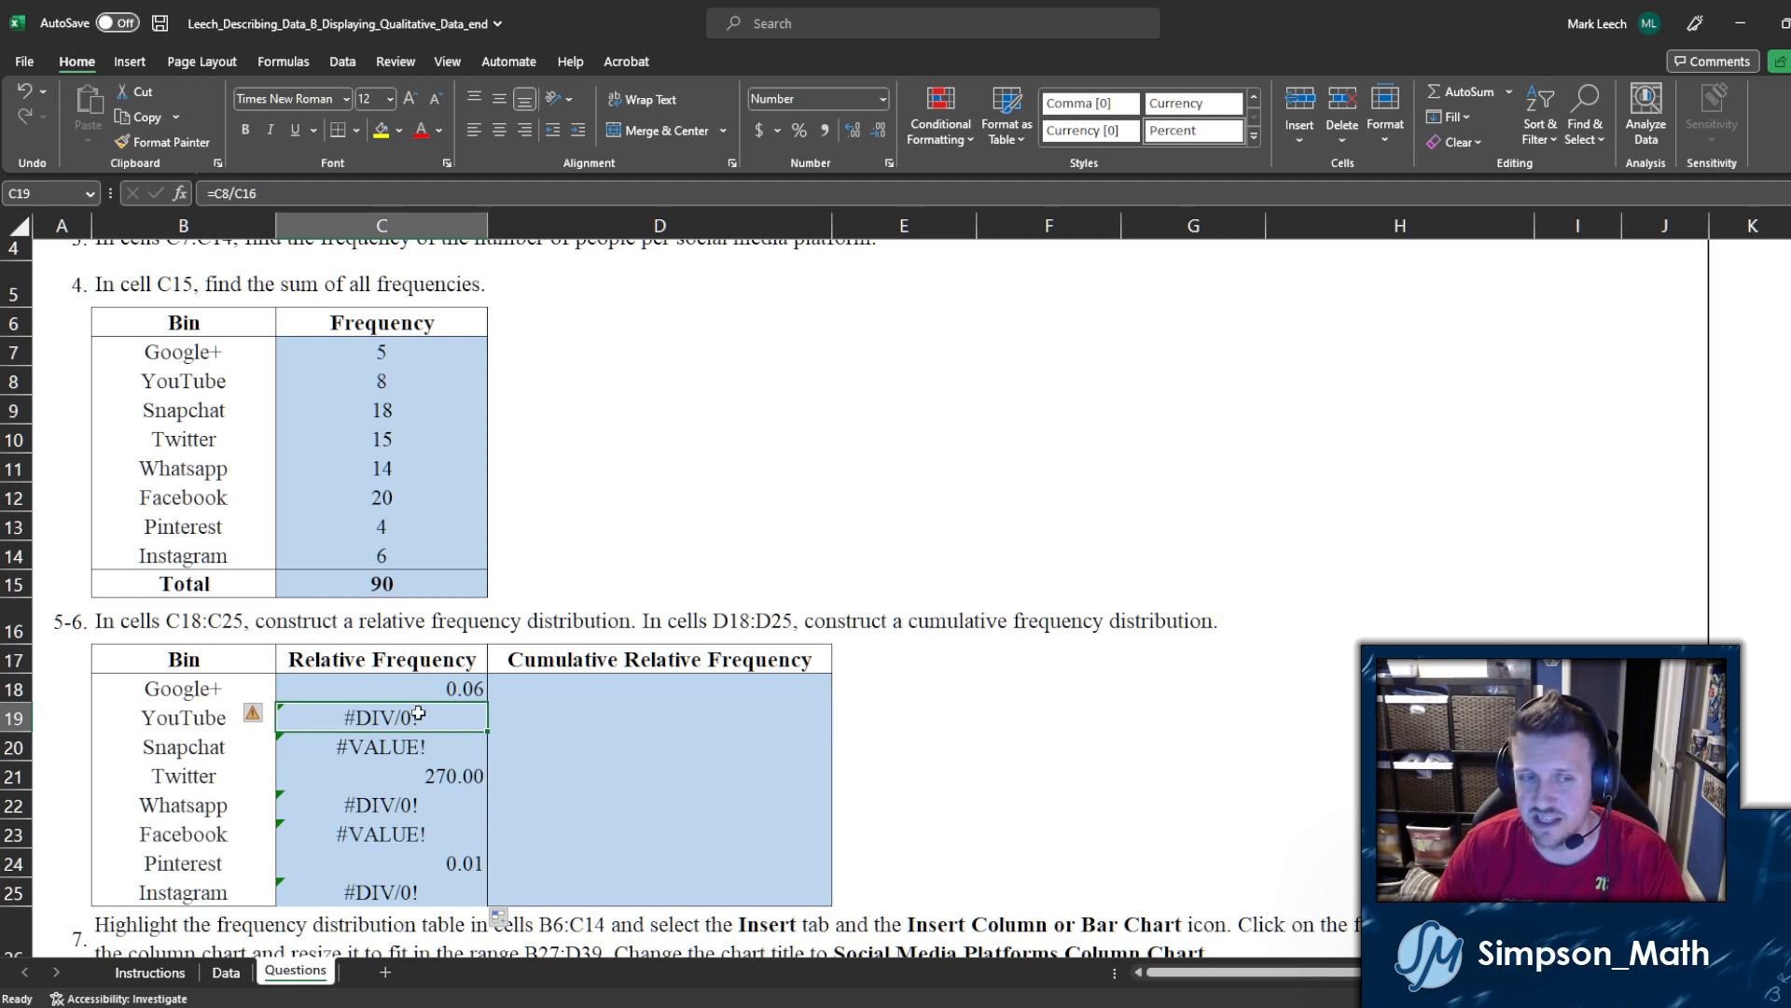
click(374, 626)
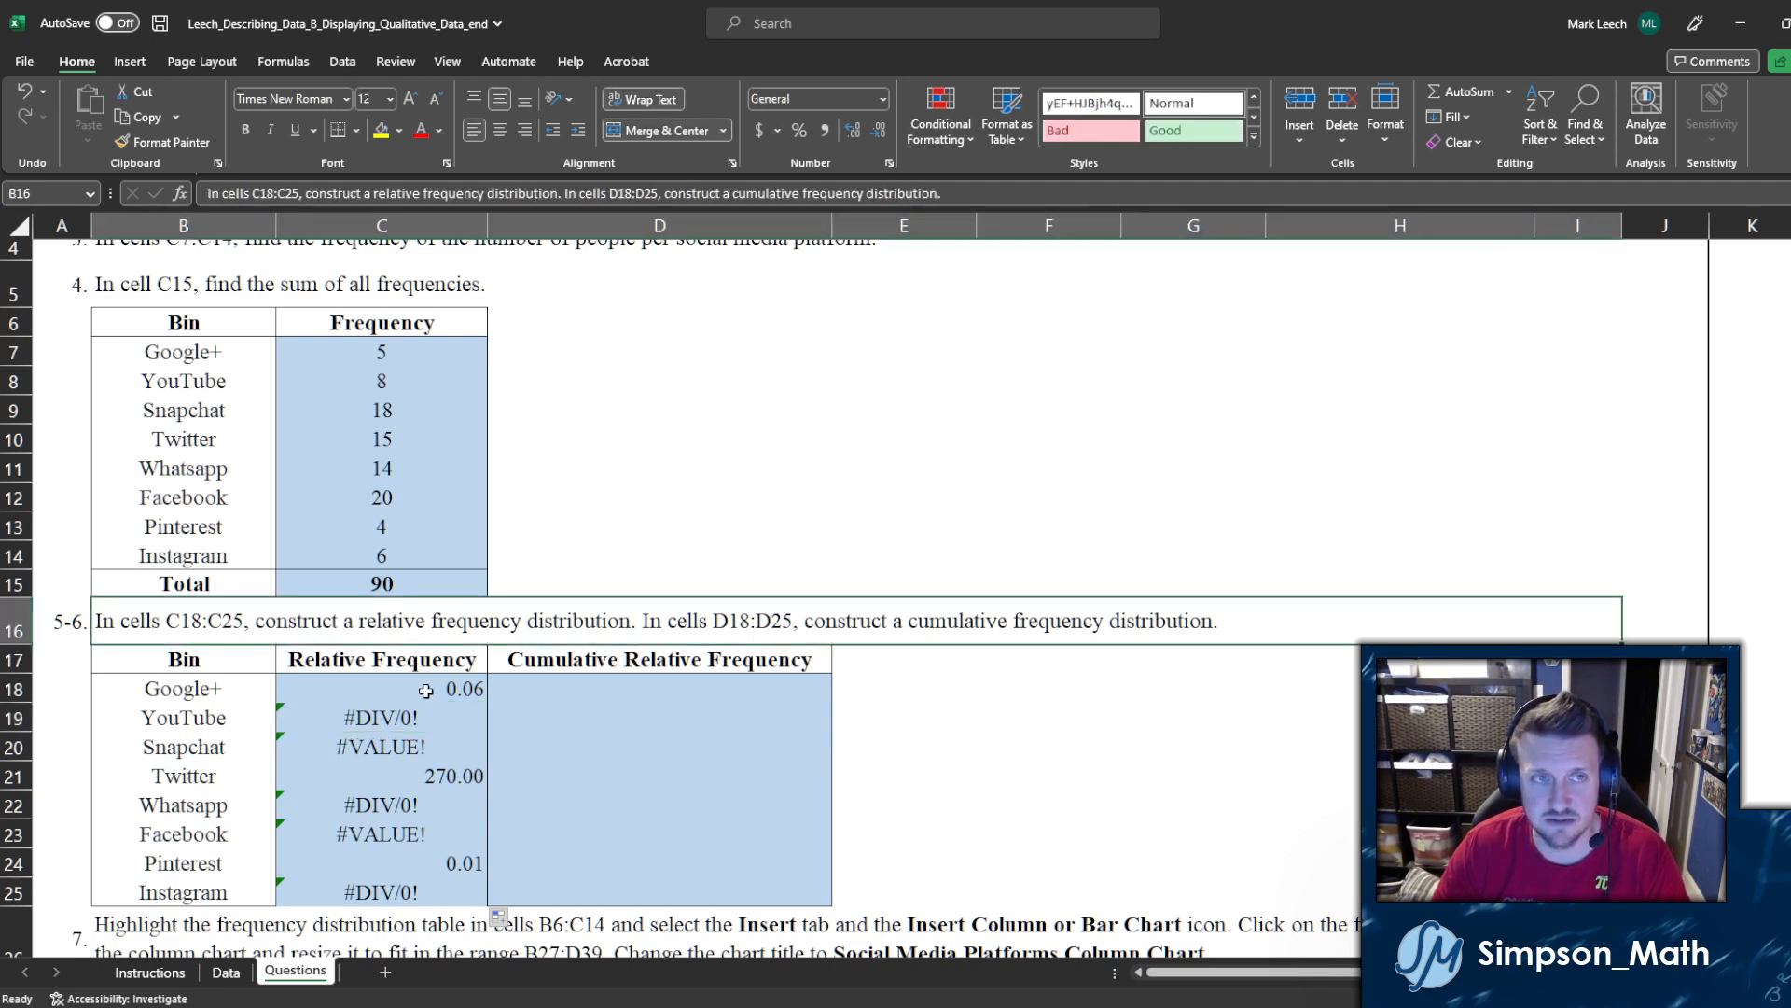
click(449, 743)
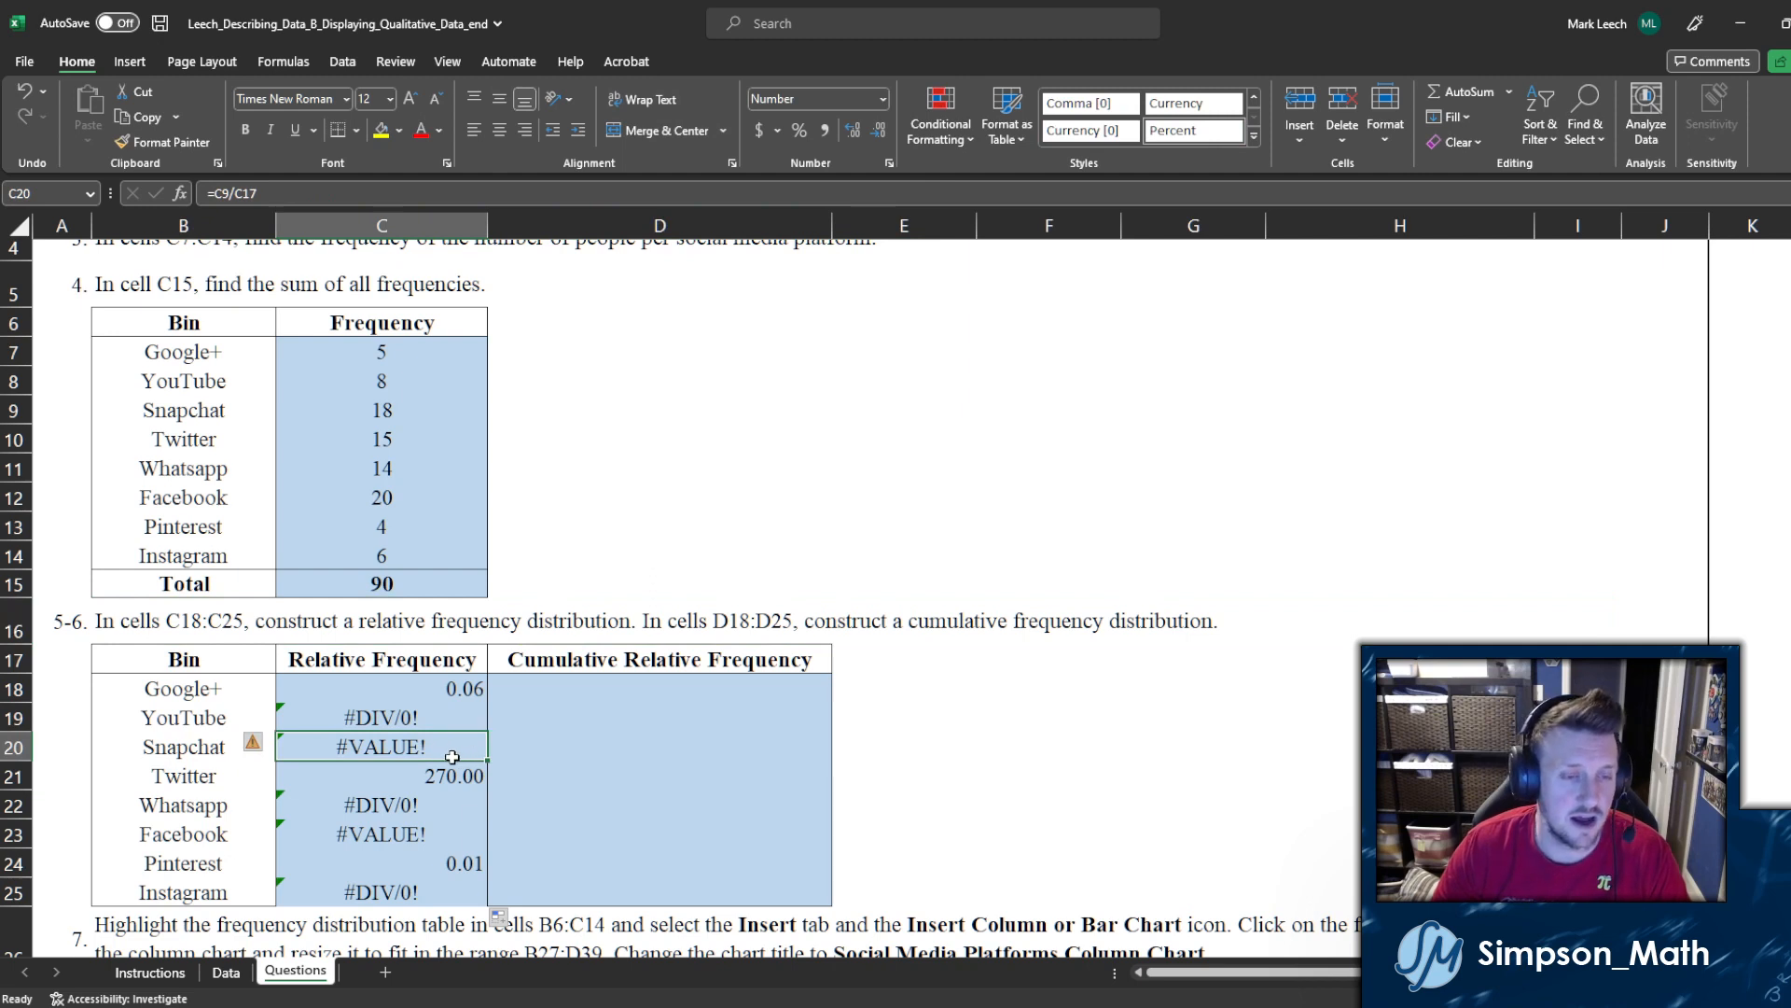
double_click(452, 757)
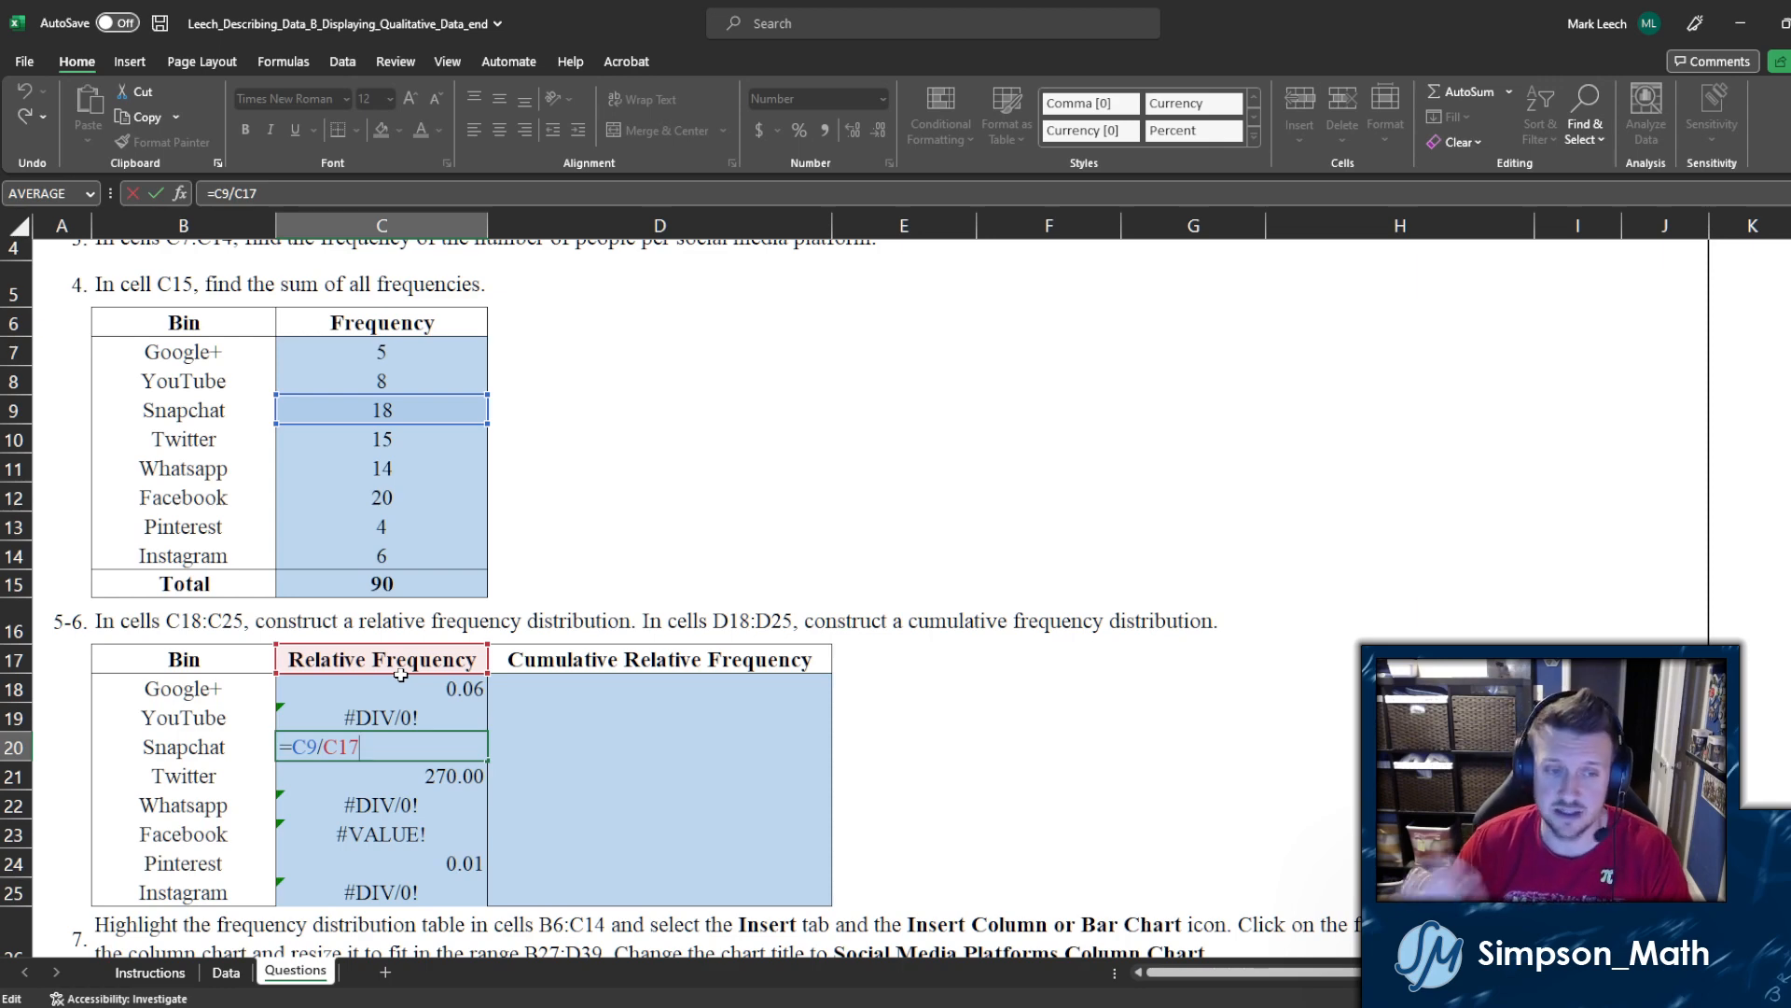
key(ctrl+Return)
Step: Undo the fill of the relative frequency column and clear the YouTube formula in C19
key(ctrl+z)
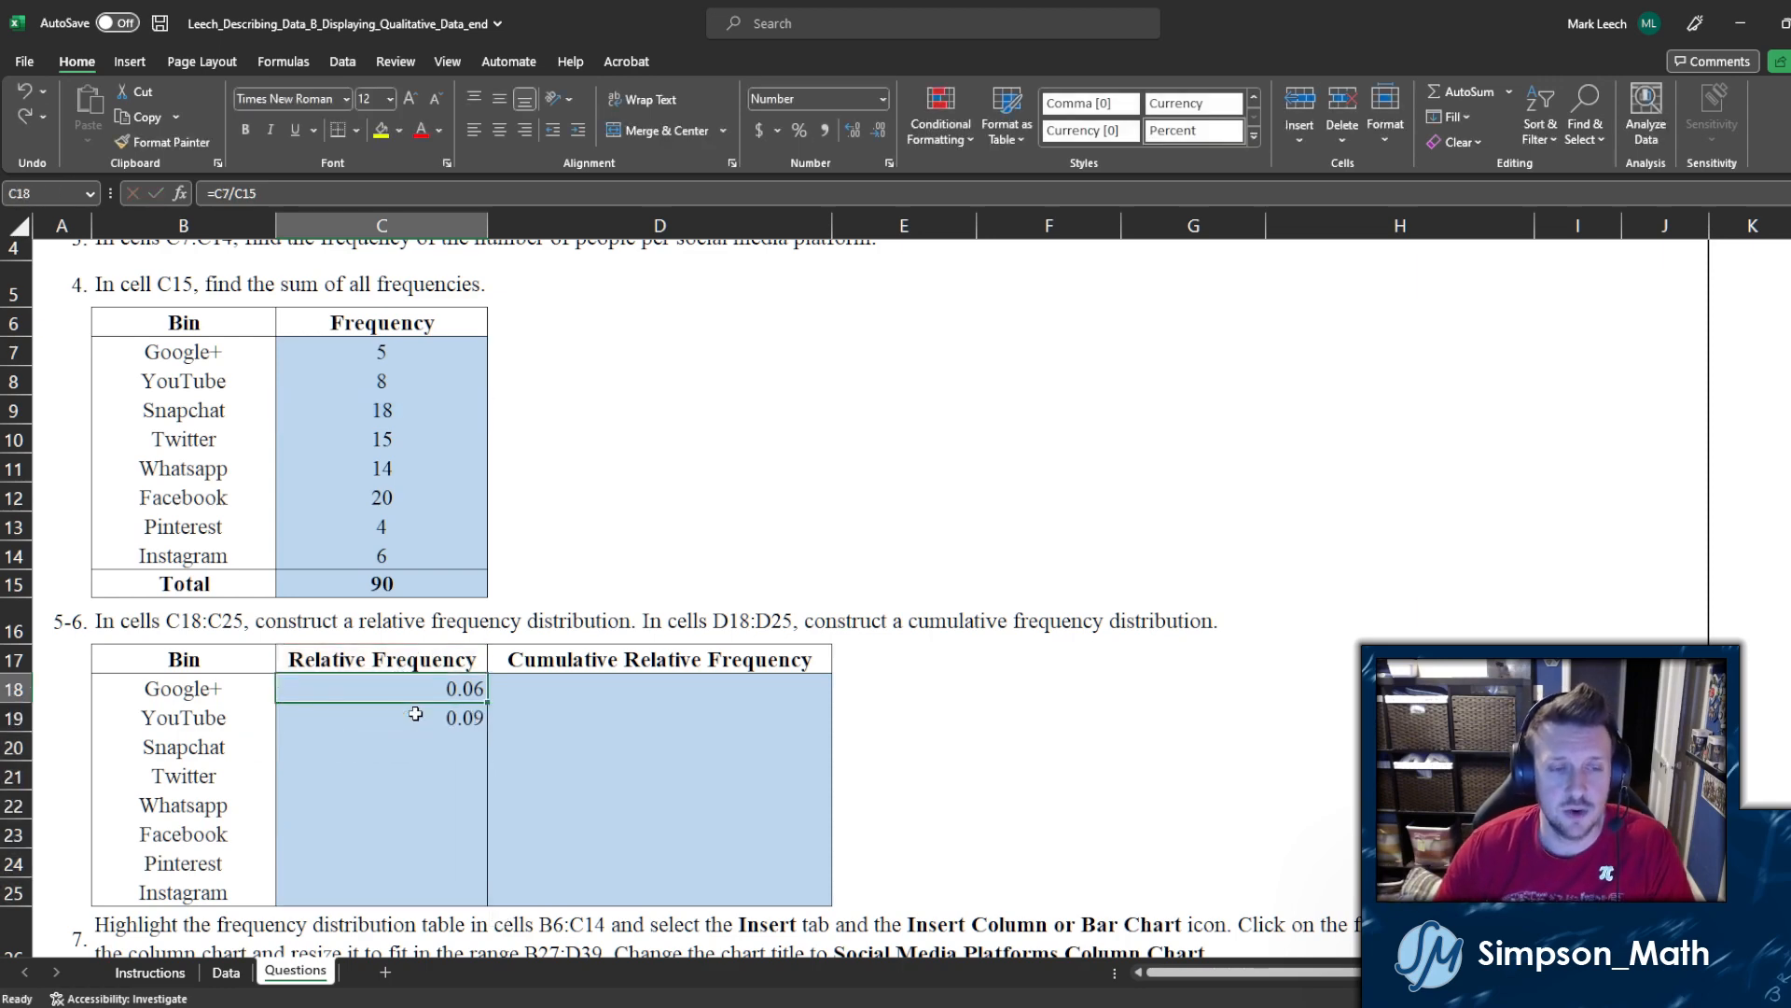
click(420, 709)
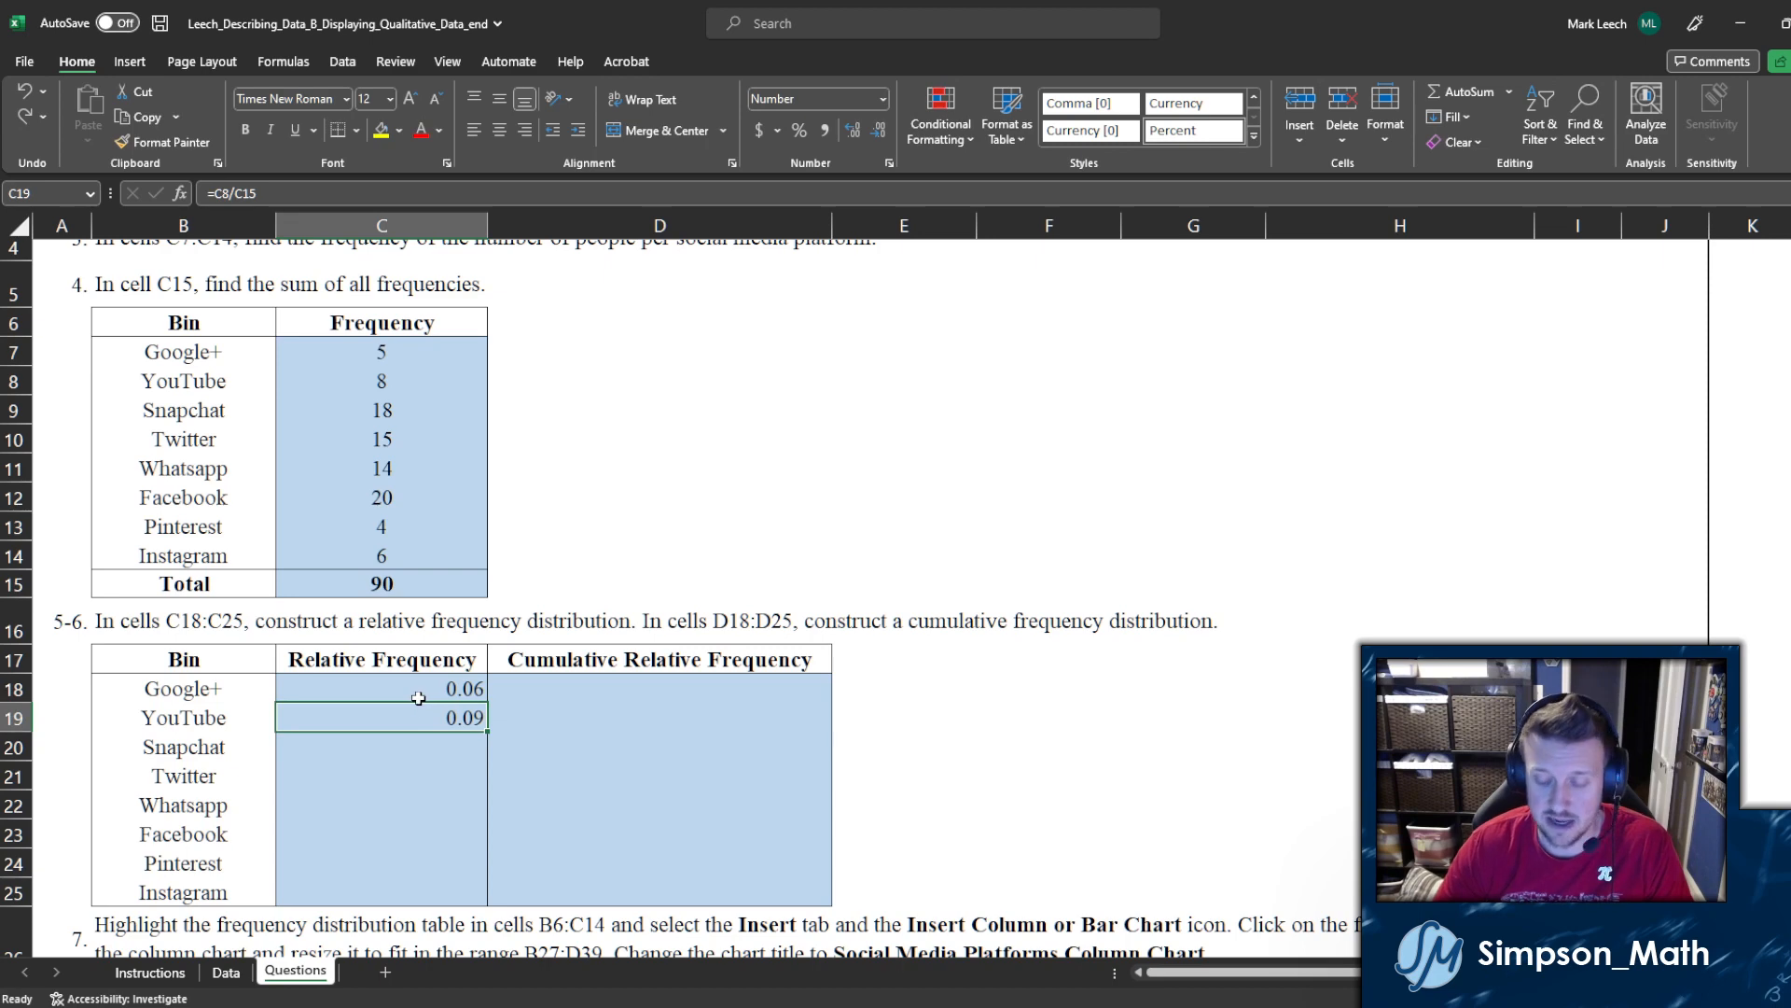
key(Delete)
Step: Try the absolute reference $C$15 in the C18 formula, cycle through the other reference types, and cancel the edit
click(418, 698)
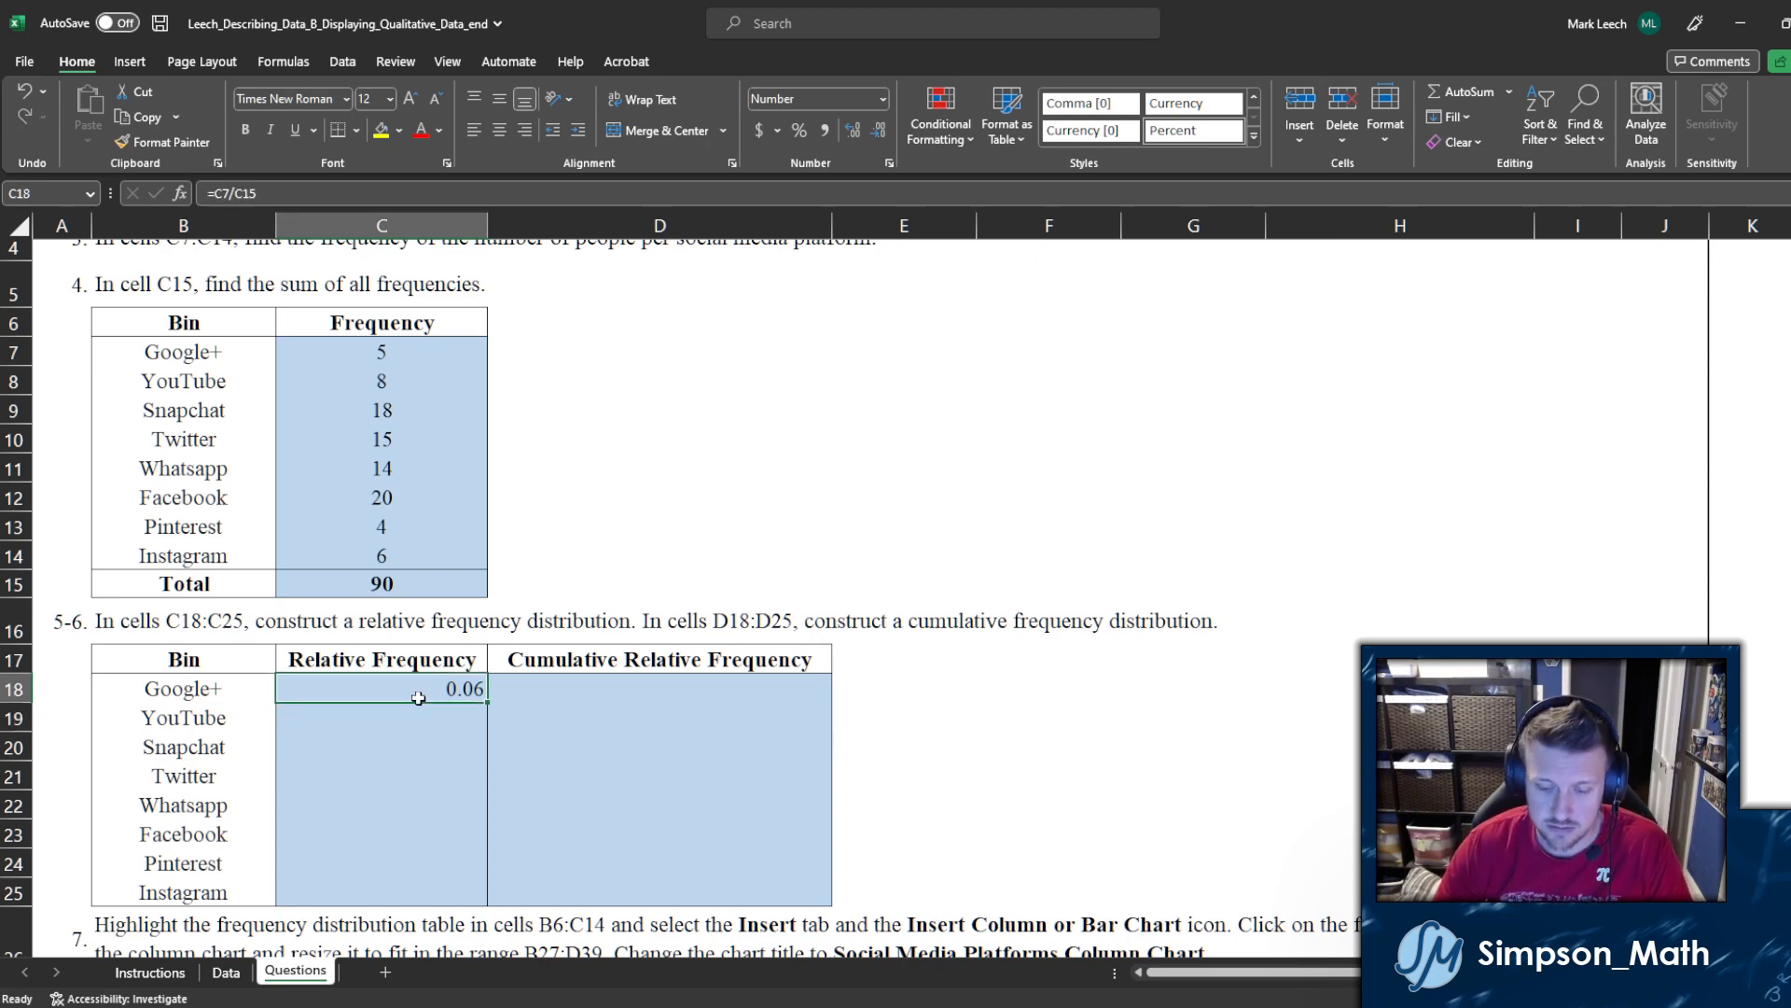
double_click(418, 698)
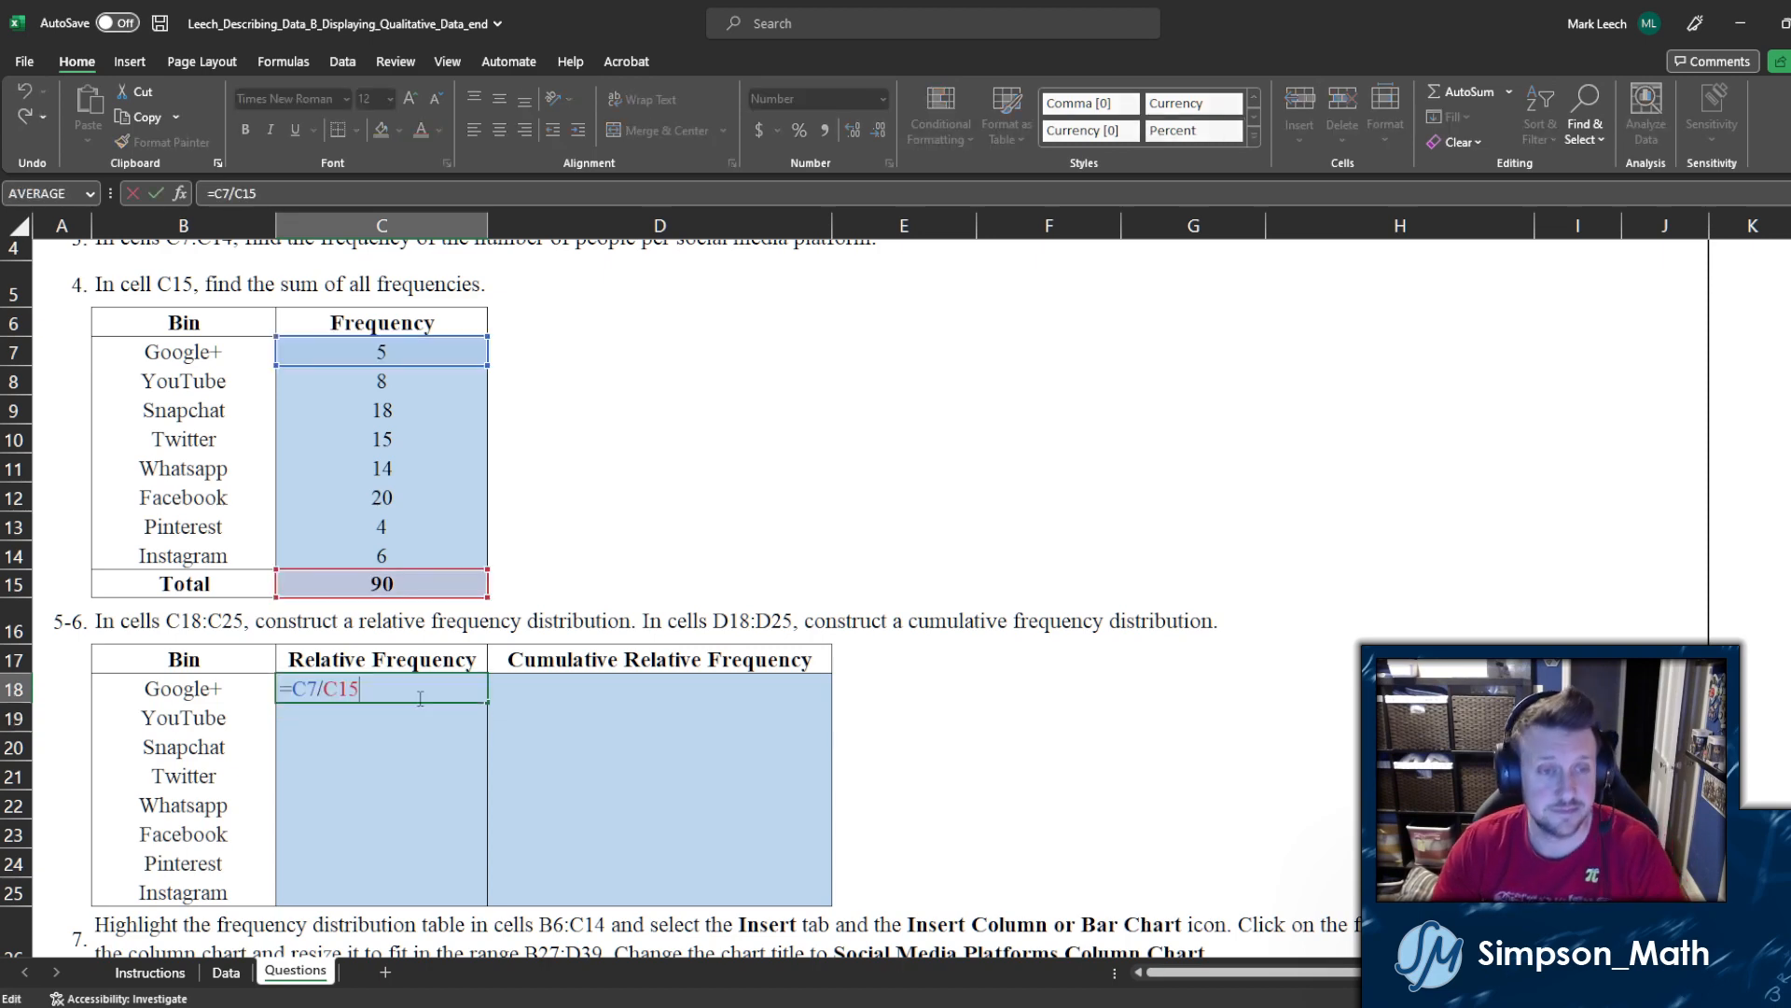
click(334, 689)
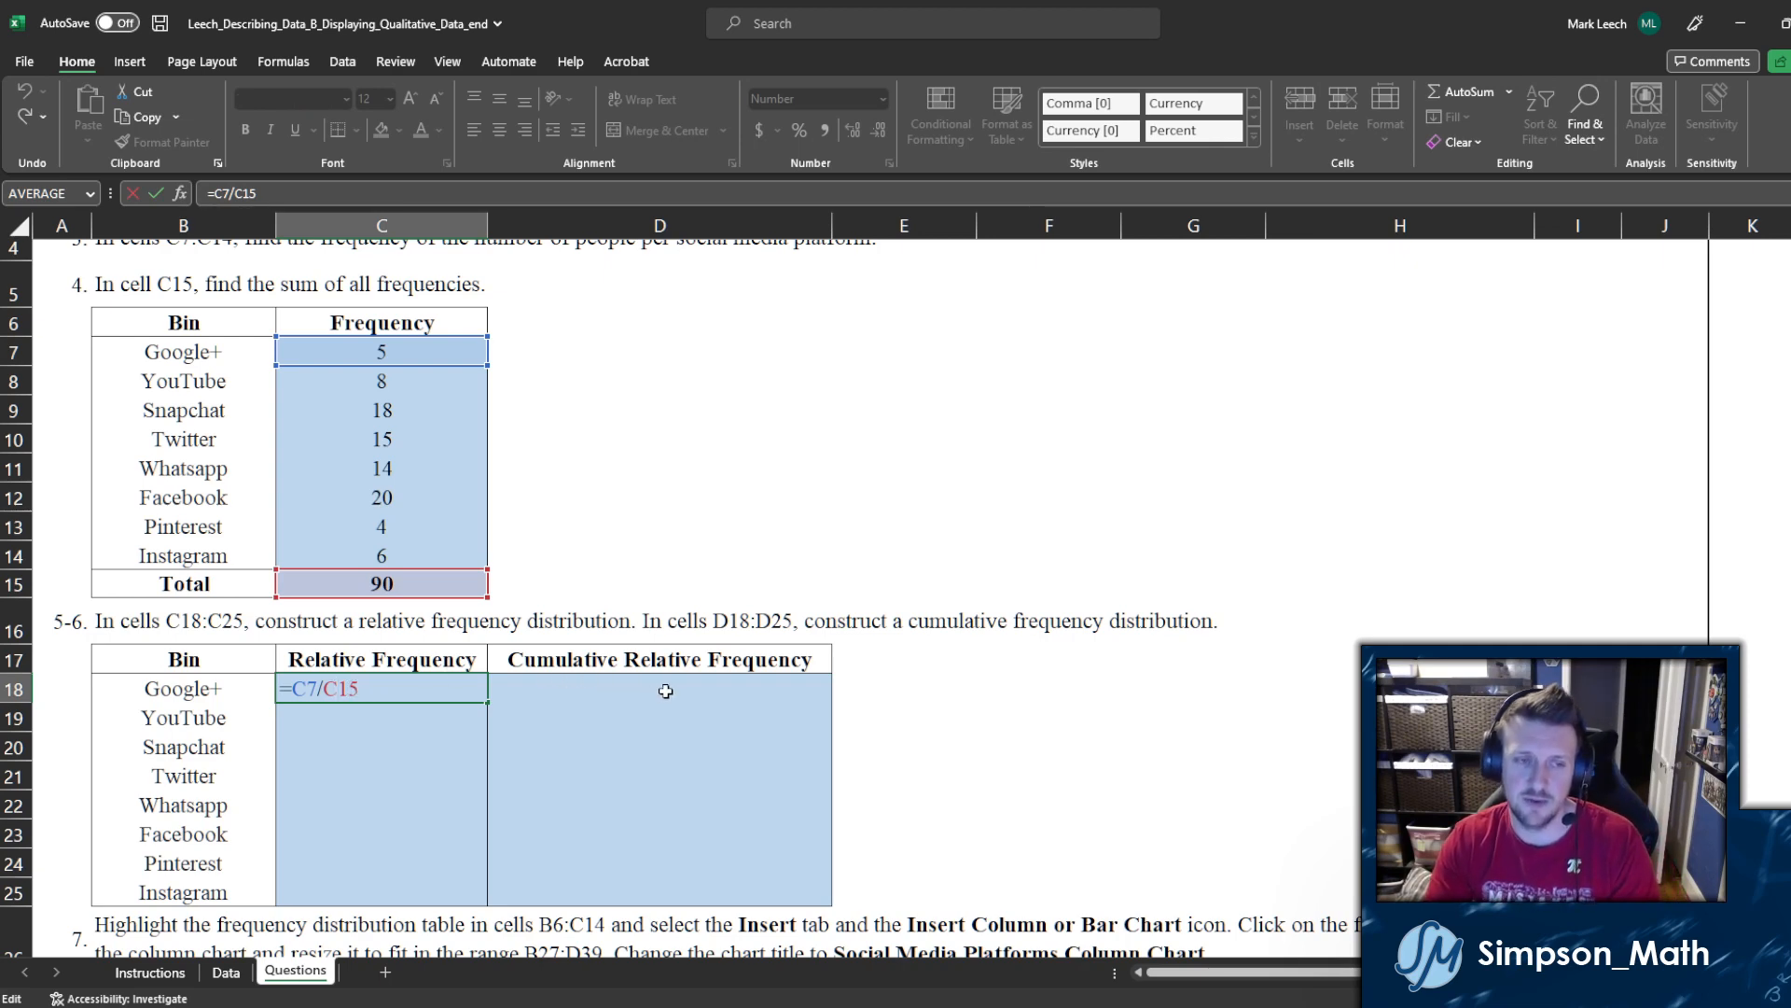
key(F4)
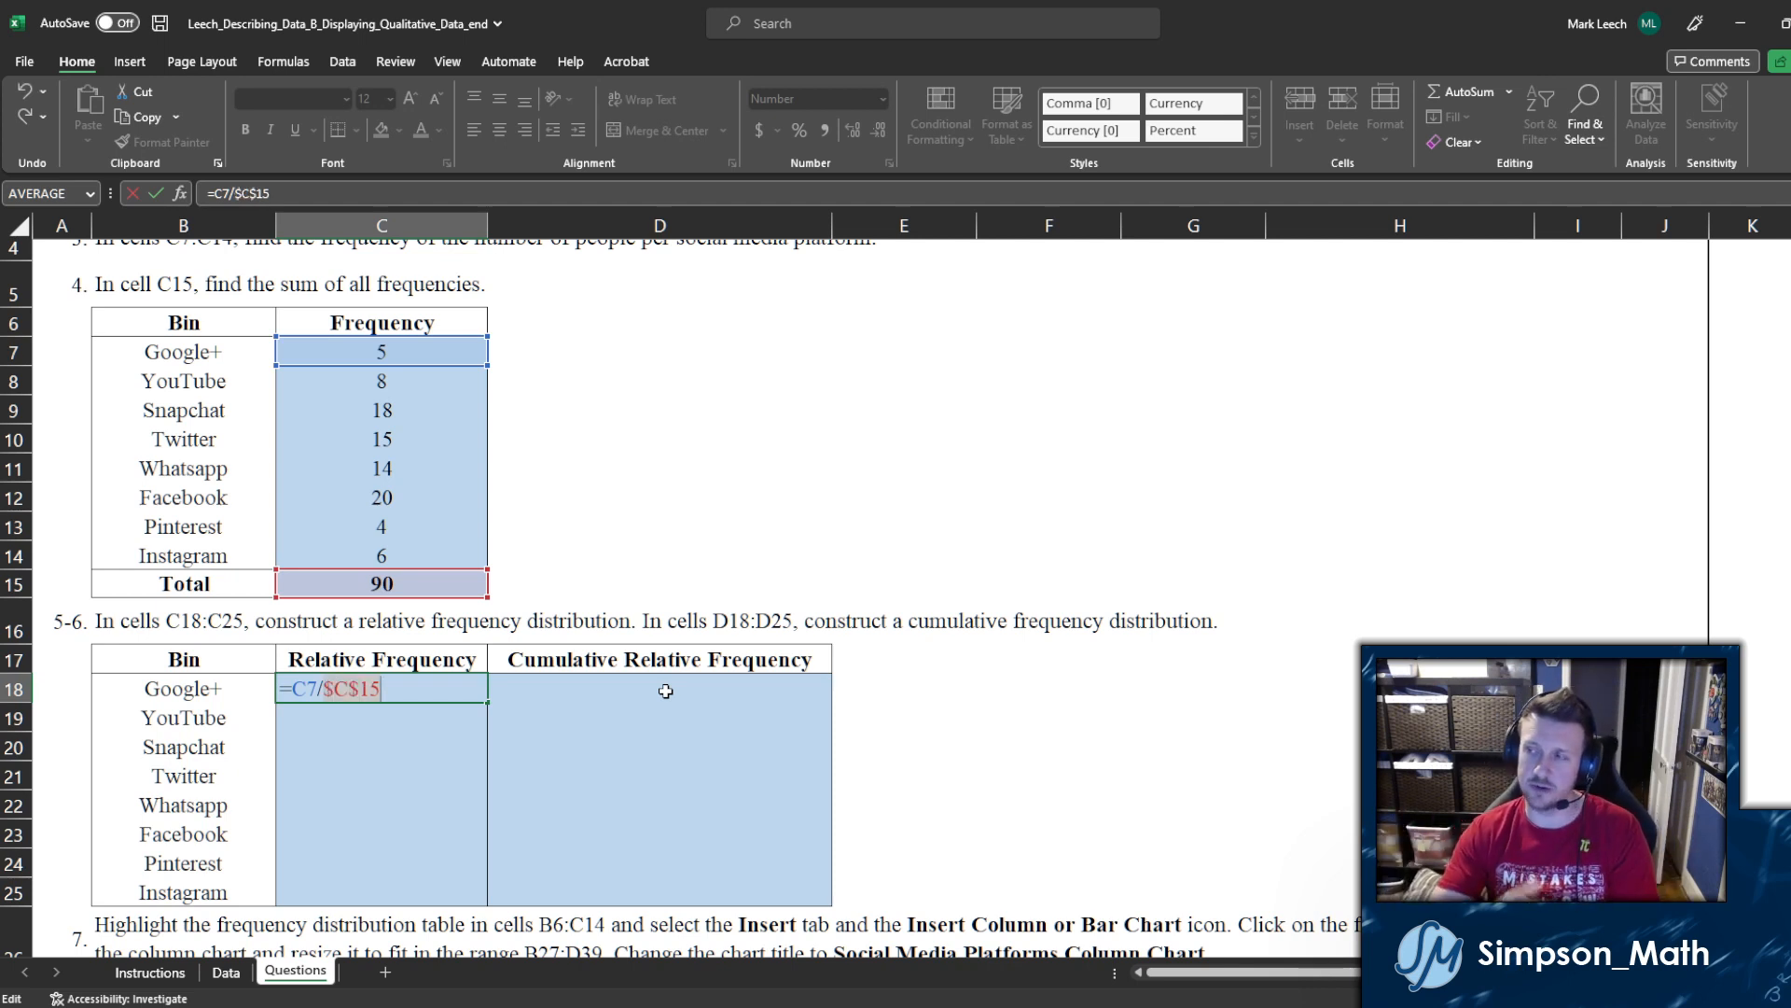
key(F4)
key(F4)
key(F4)
click(367, 714)
key(Escape)
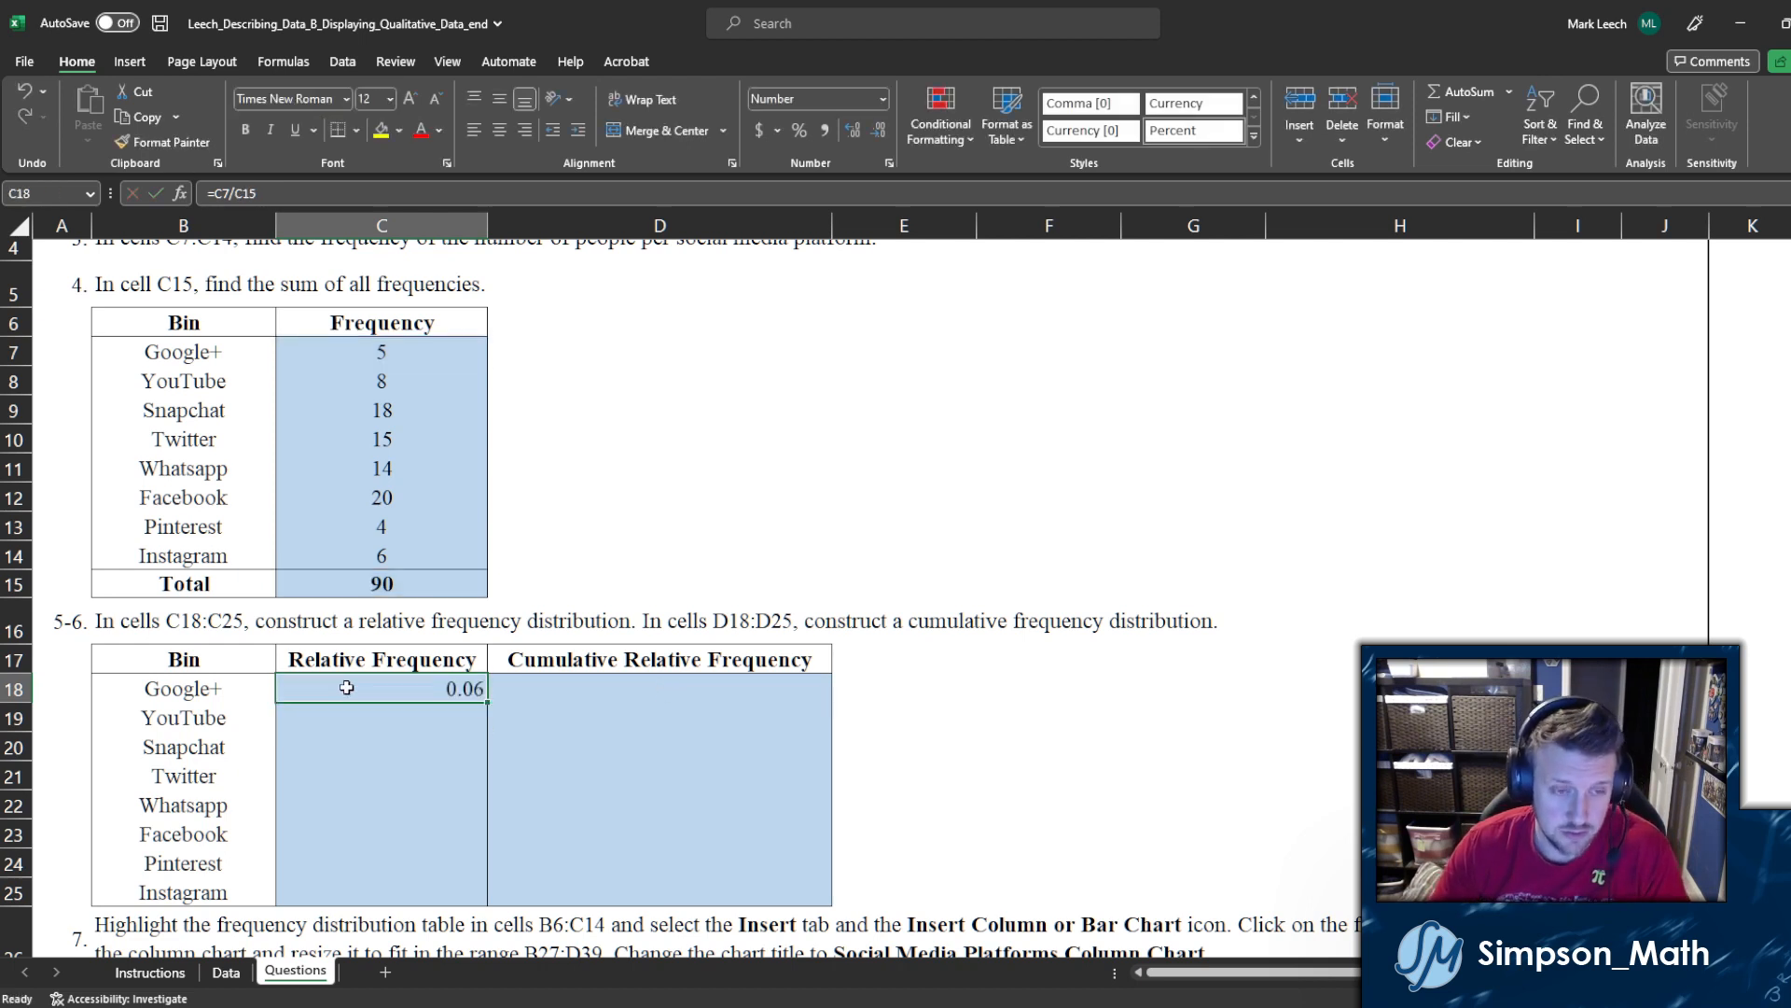
double_click(363, 688)
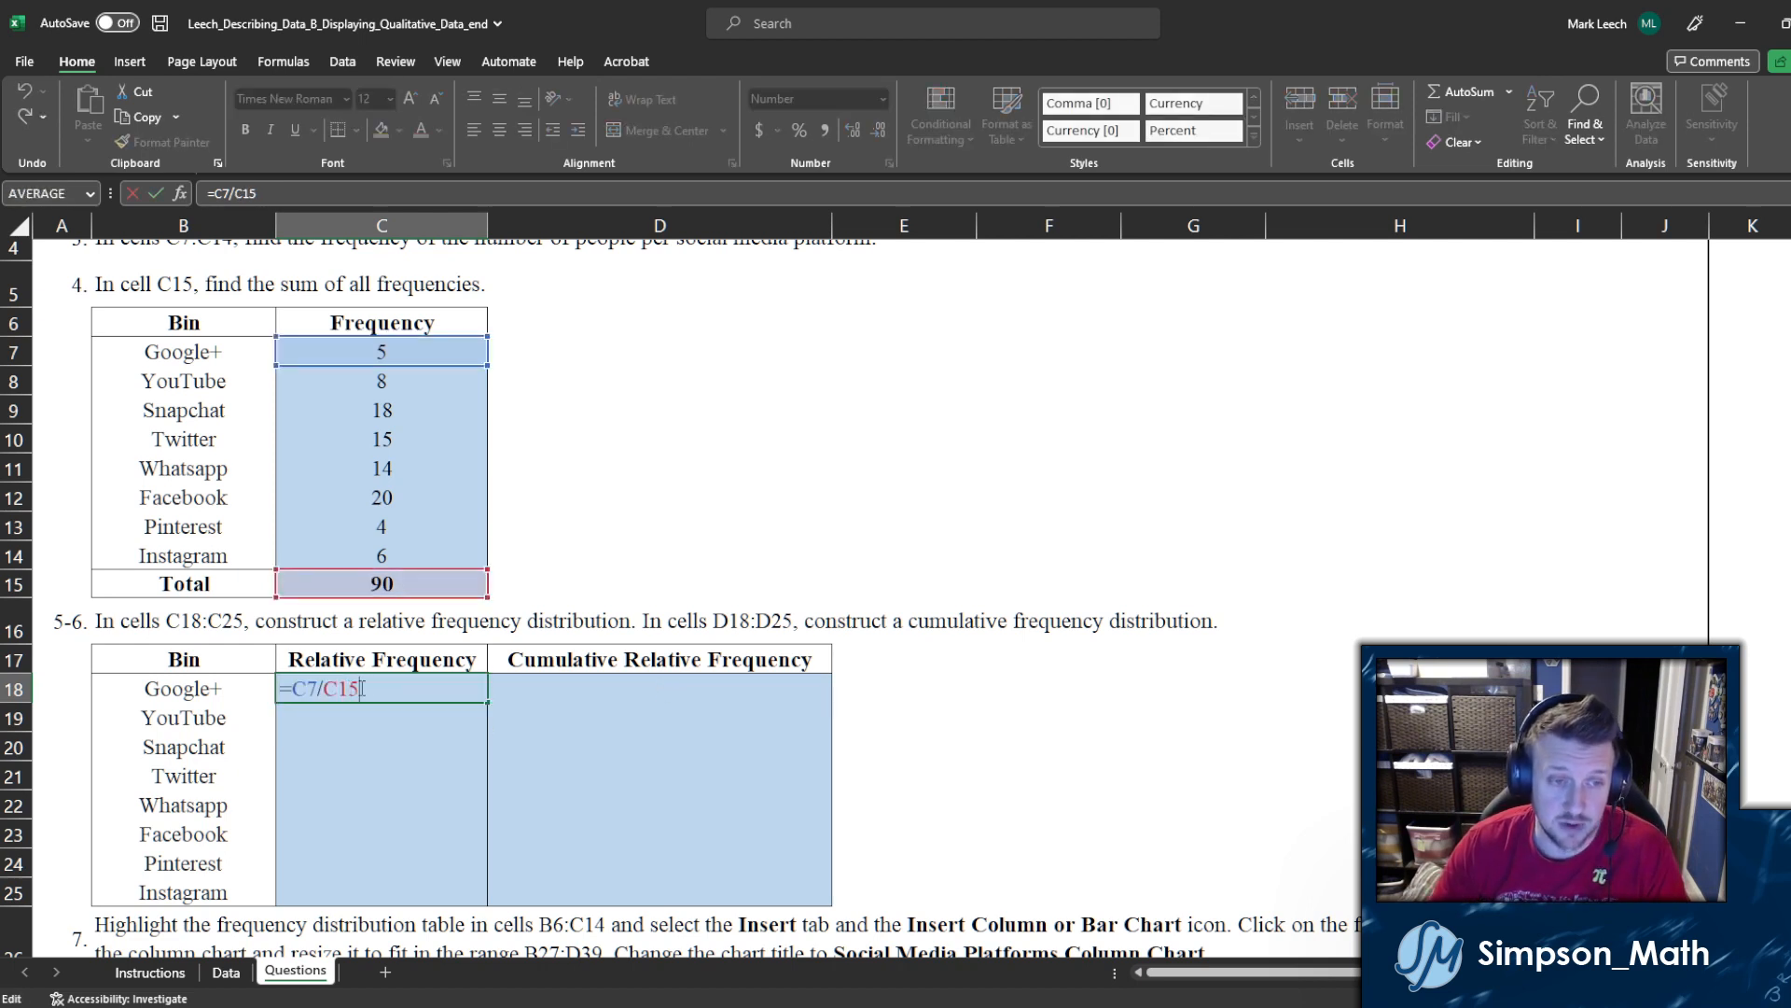
key(Escape)
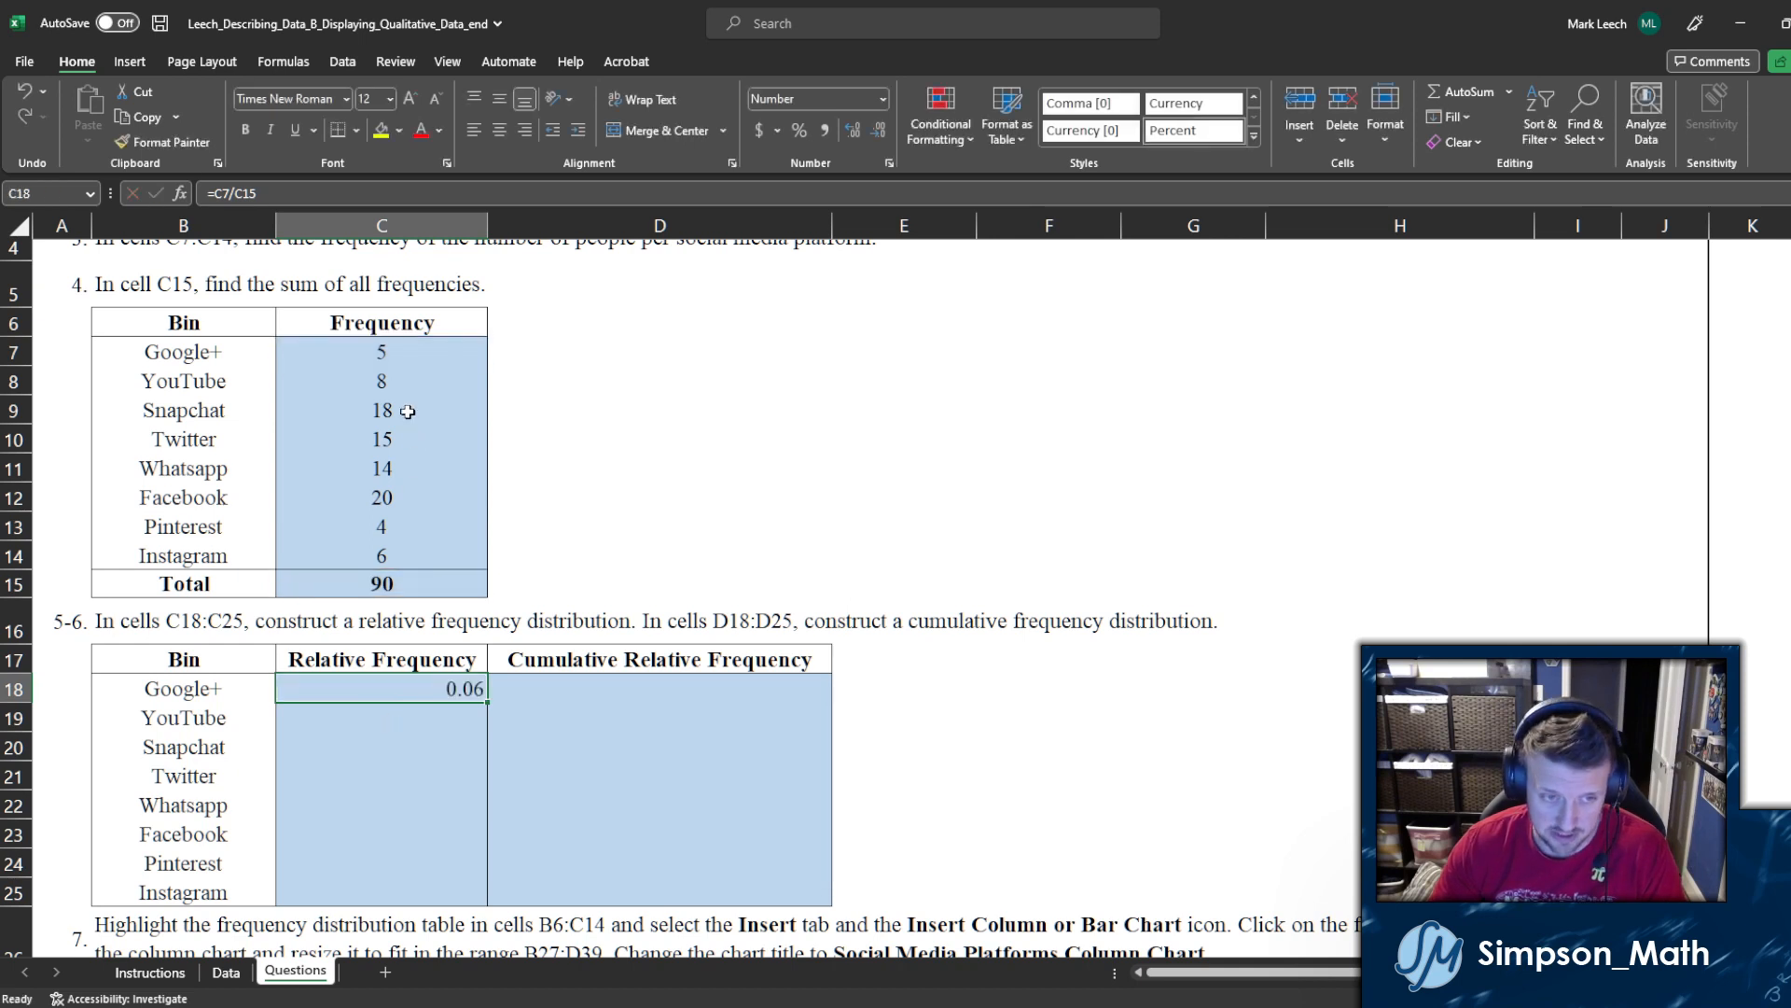
Step: Lock the total in the Google+ relative frequency formula in C18, making it =C7/$C$15
click(243, 194)
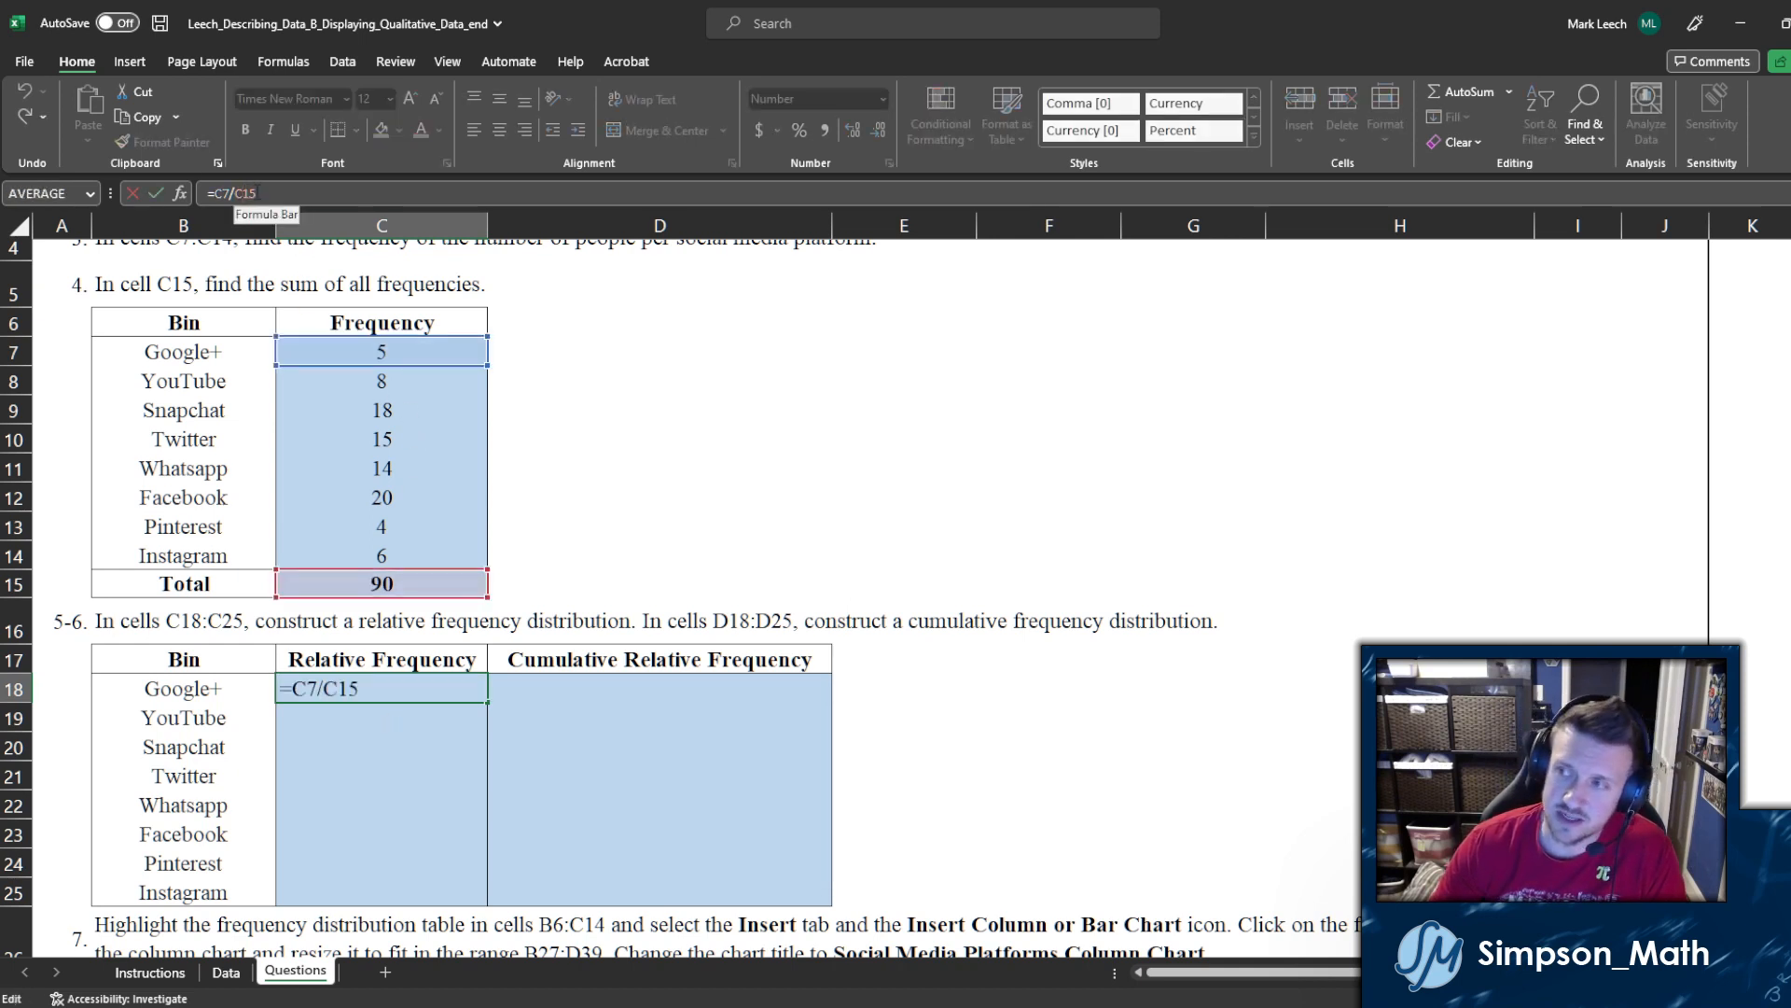
key(Escape)
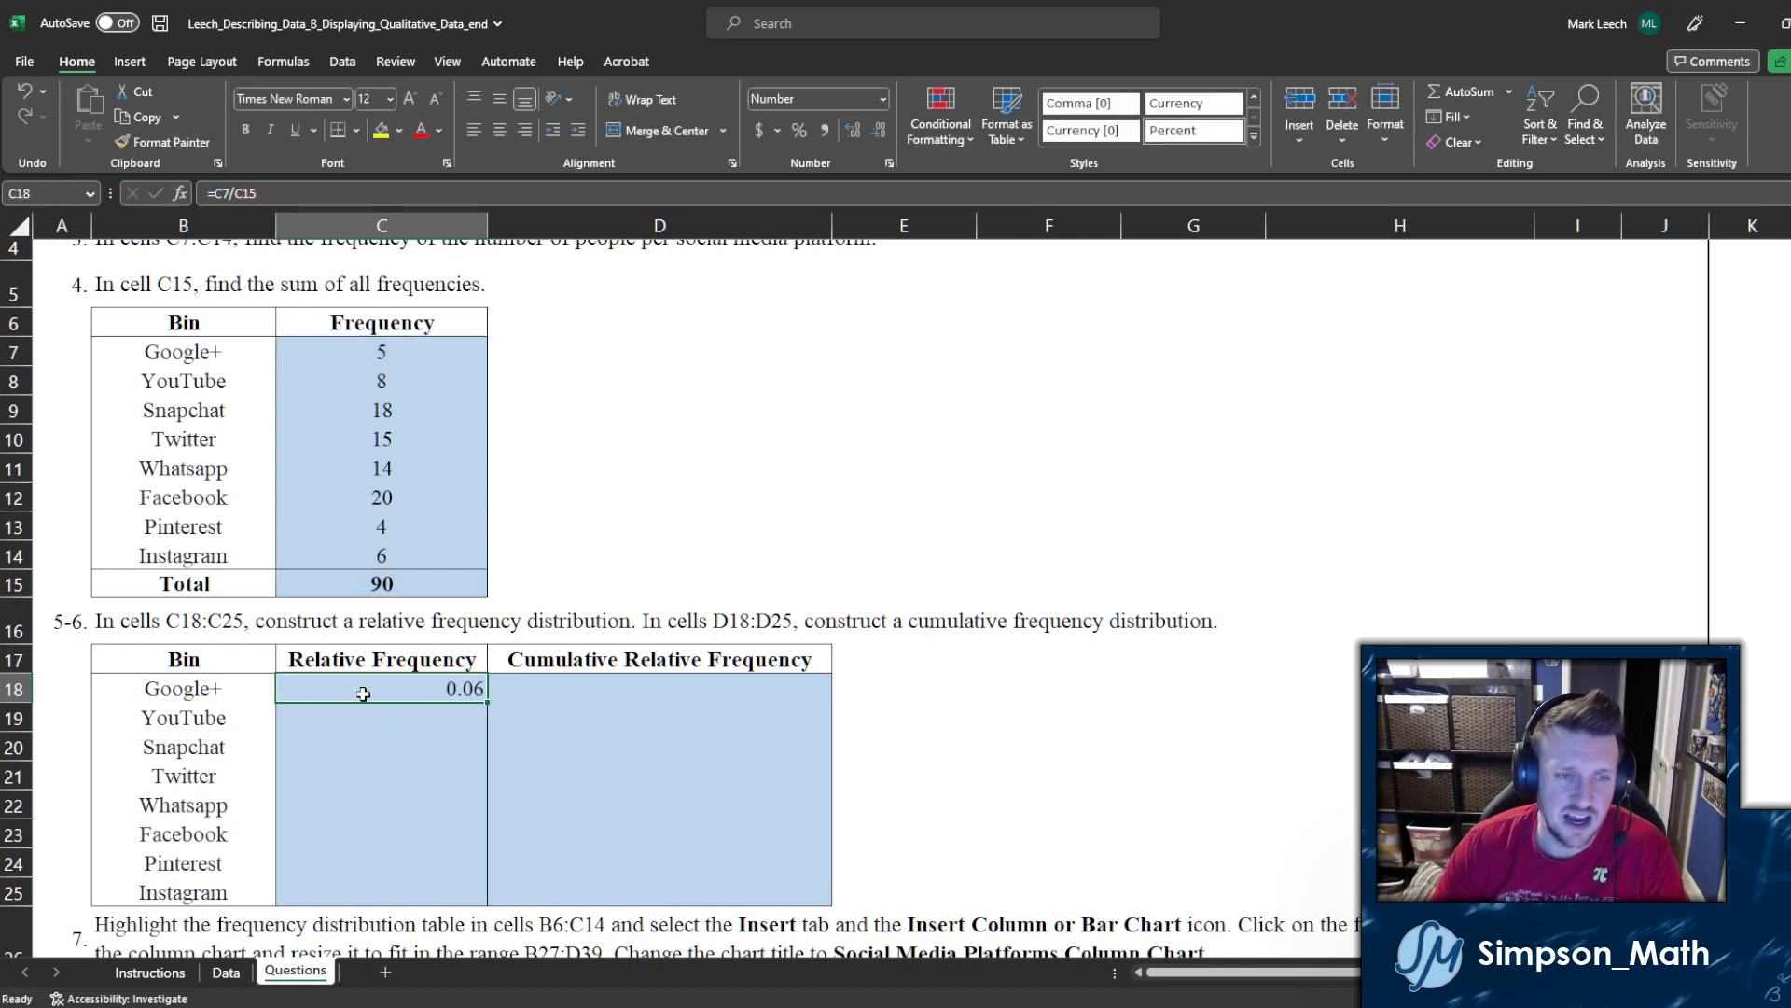
double_click(364, 694)
click(346, 689)
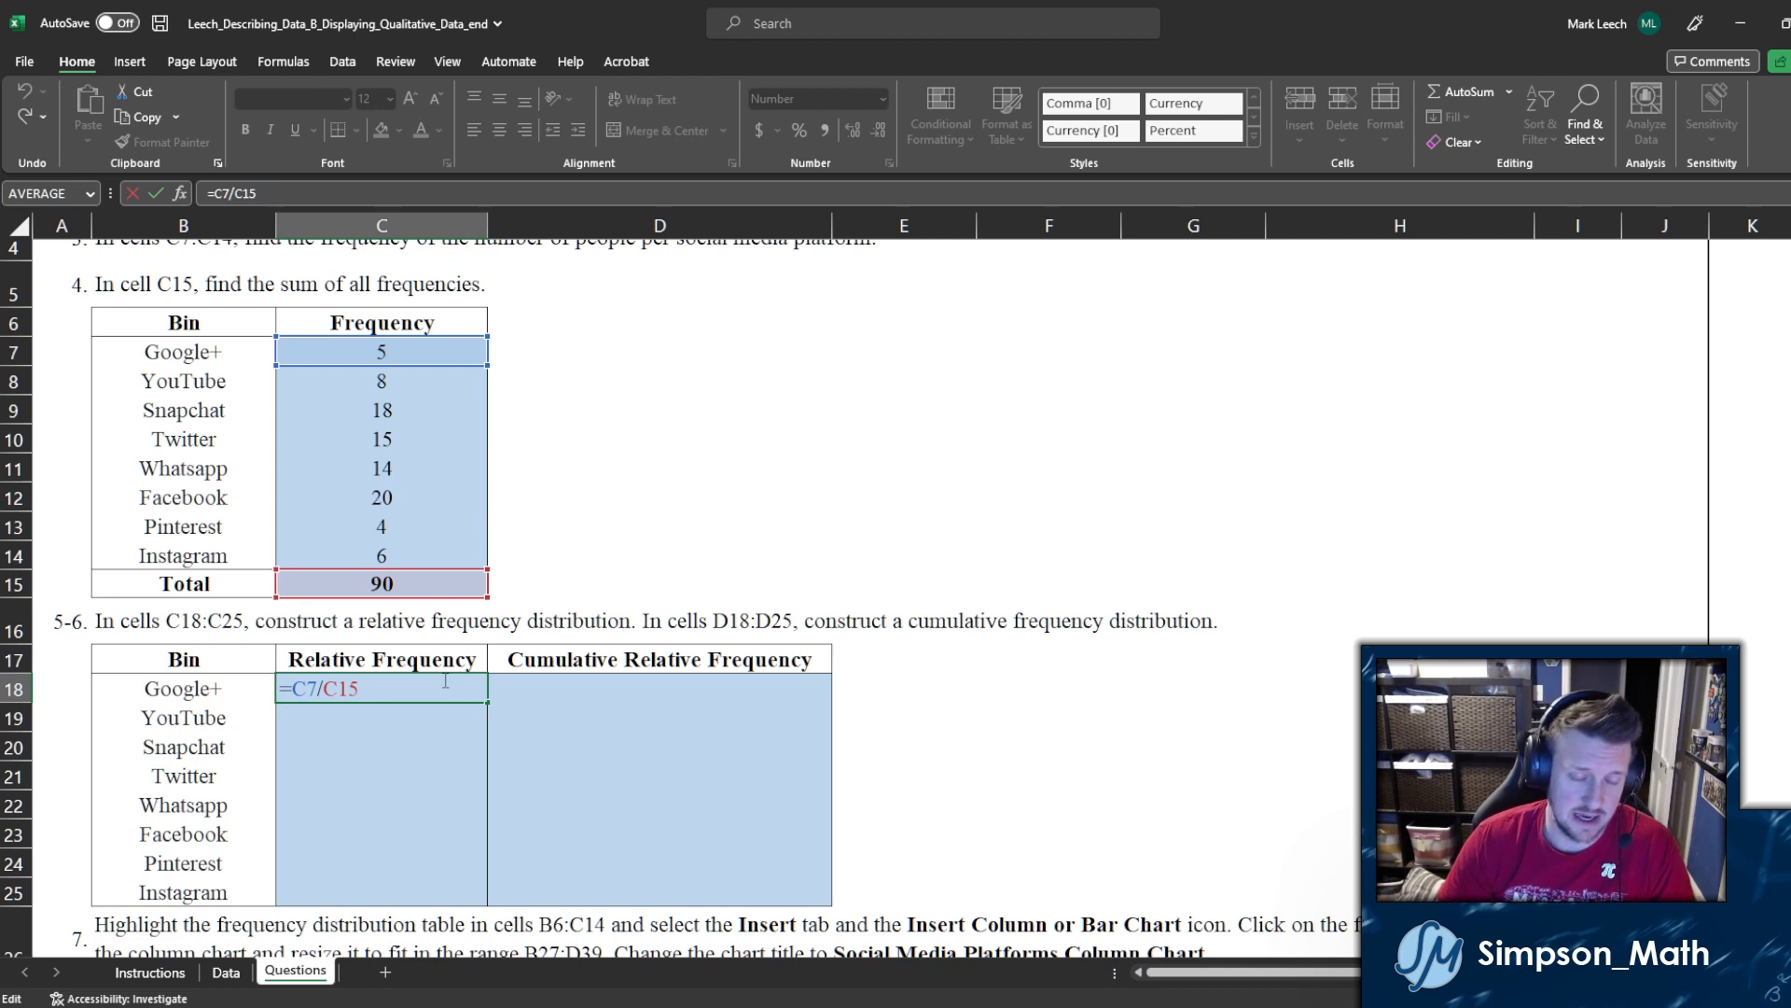
key(F4)
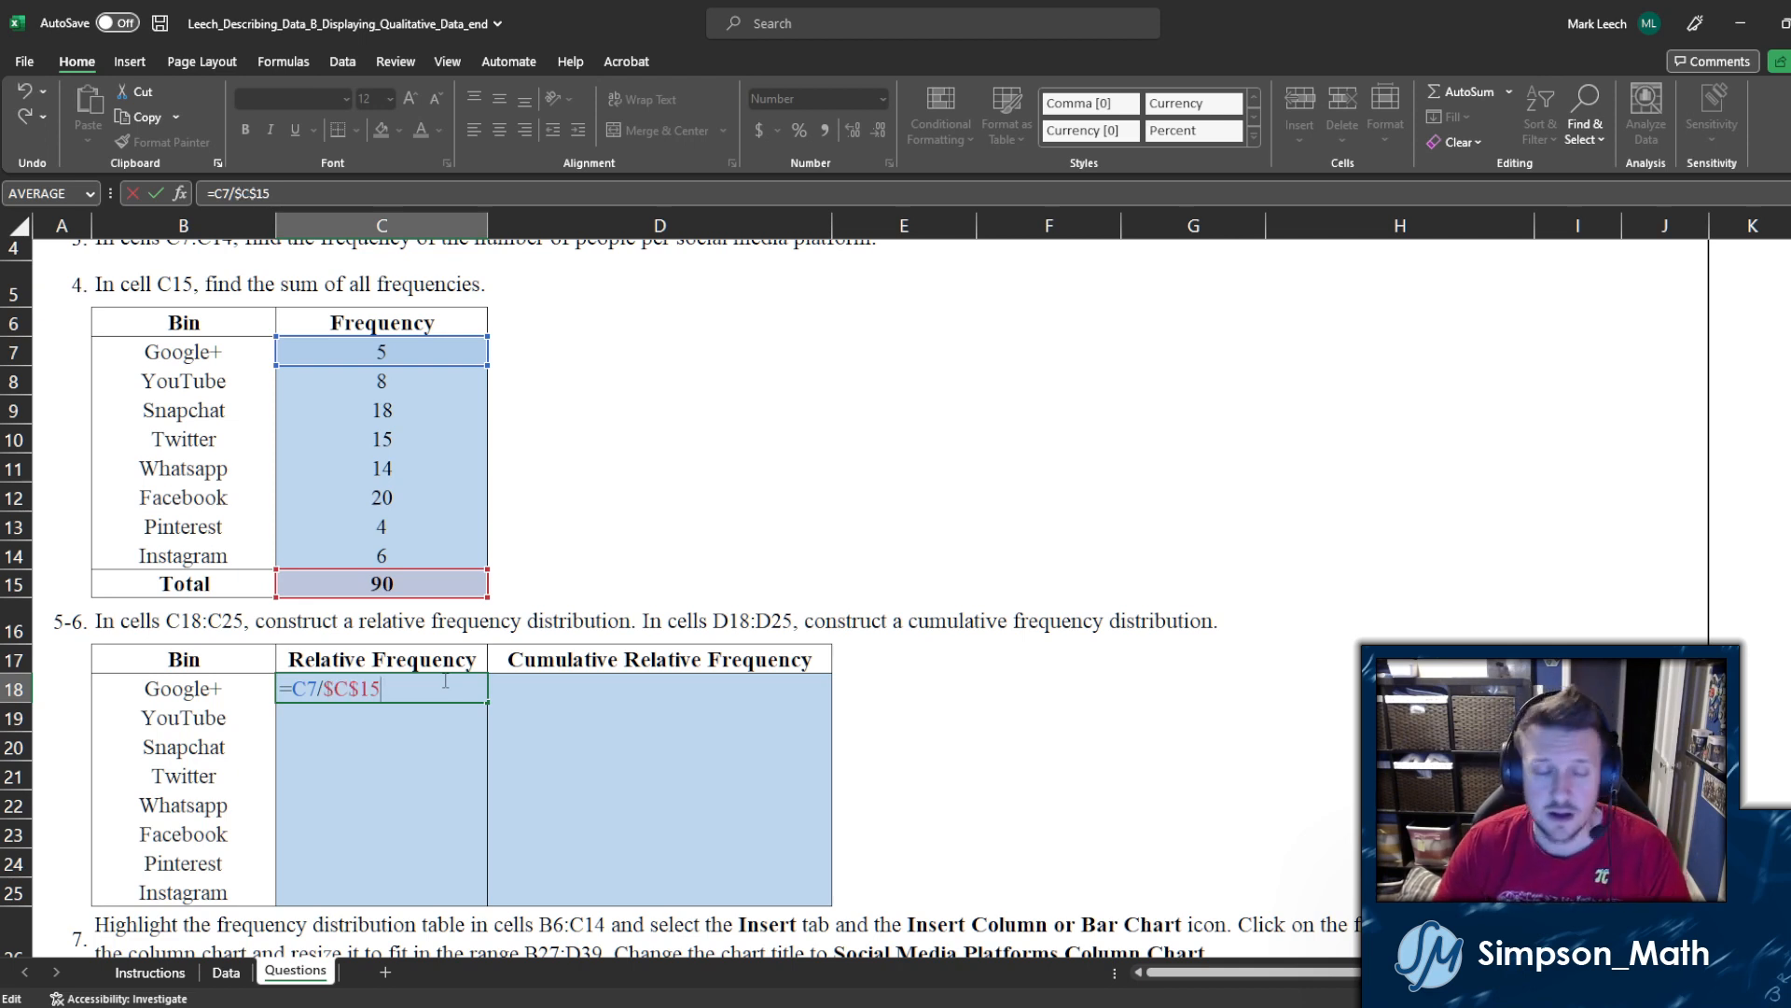
key(Return)
click(430, 686)
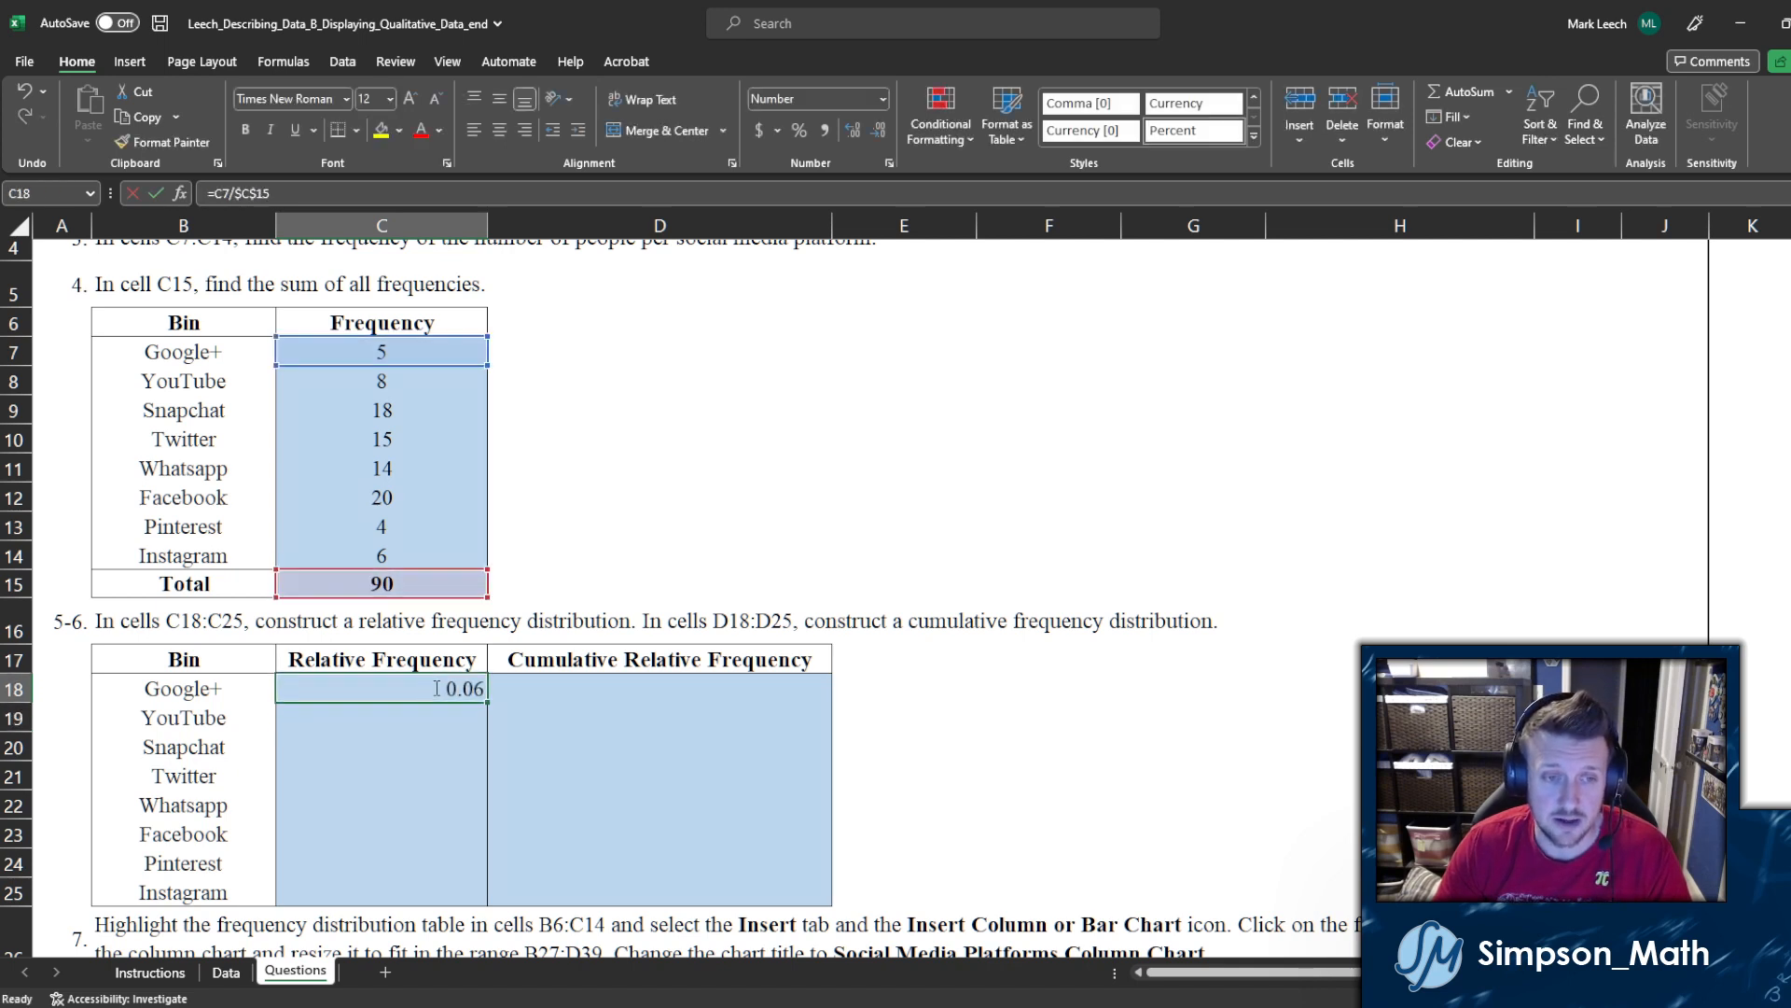
Step: Fill the C18 formula down through C25 and check the cells referenced by the YouTube and Facebook formulas
double_click(319, 685)
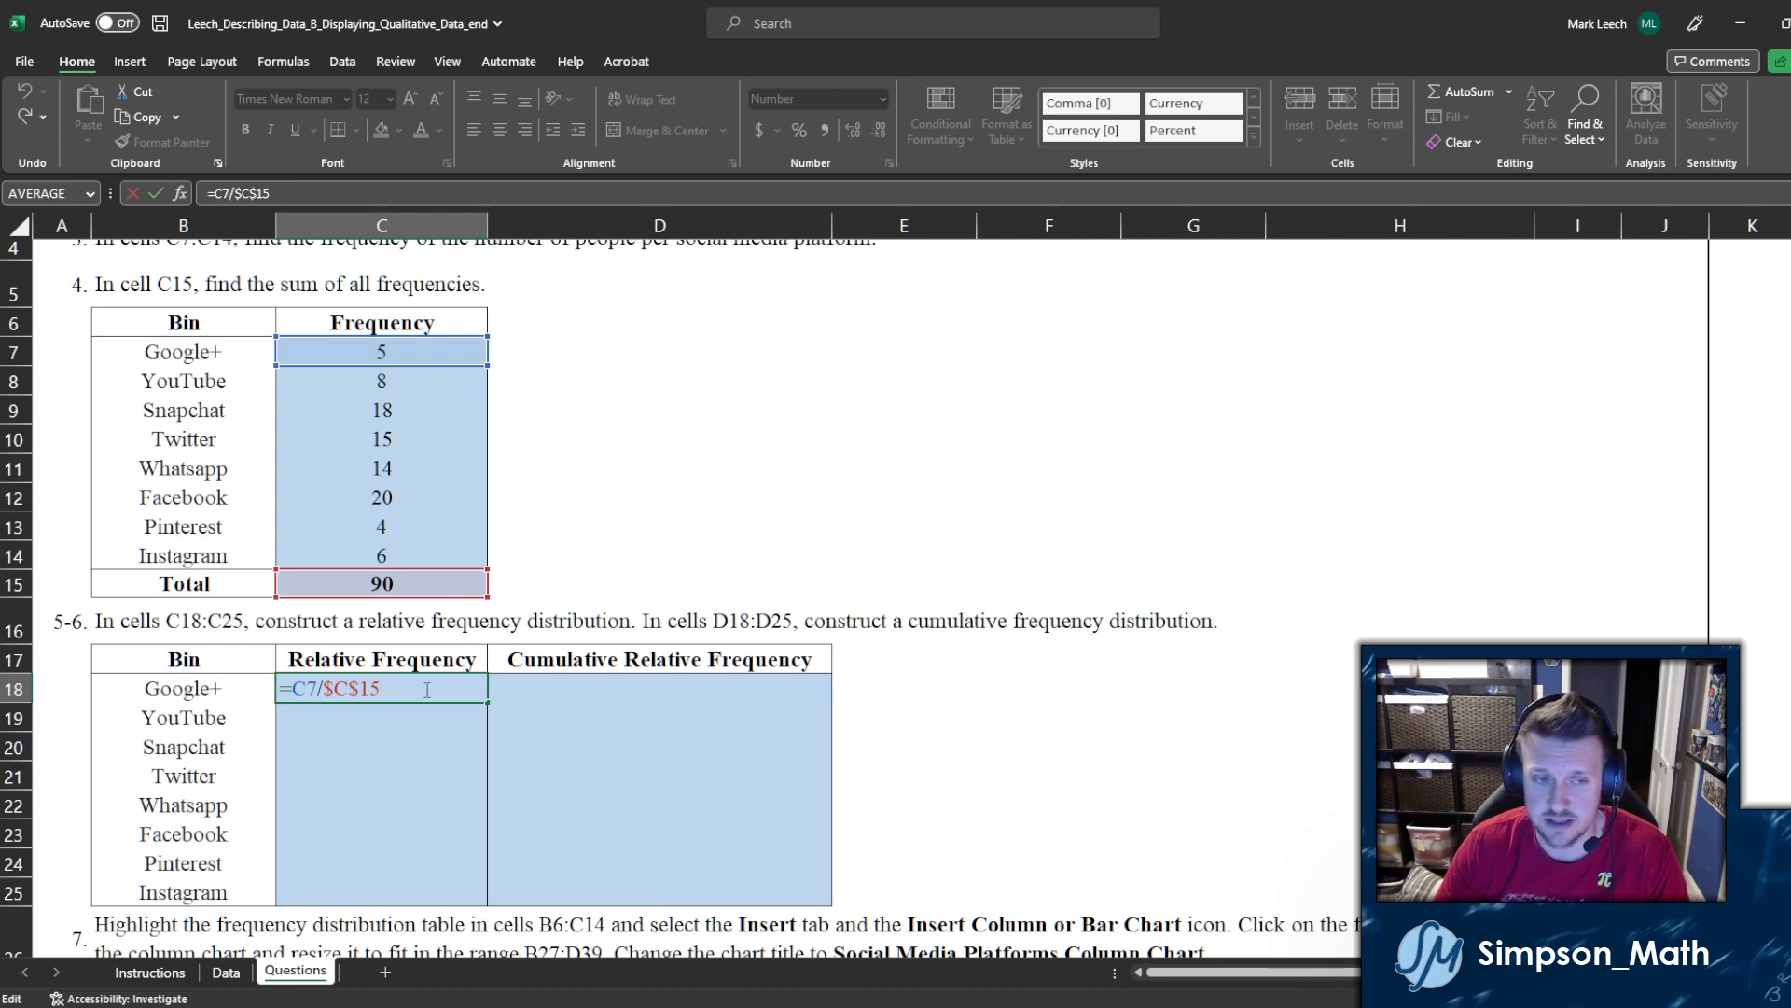
key(Return)
drag(451, 691, 477, 903)
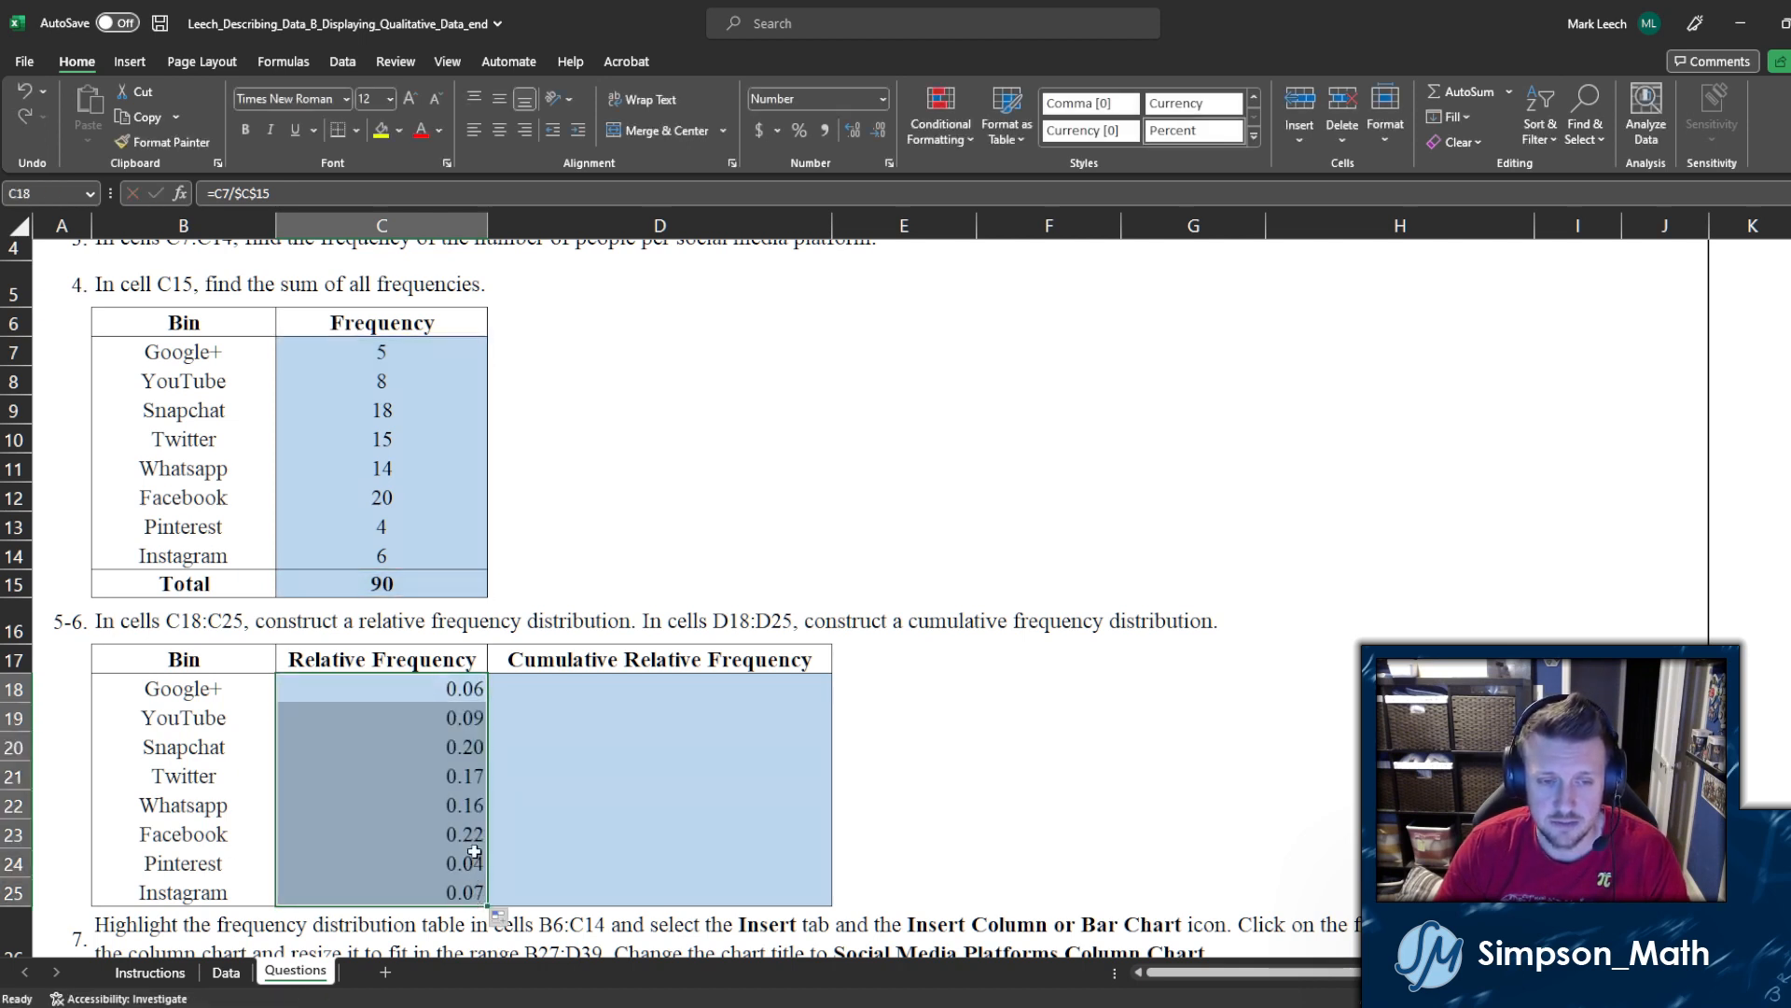
double_click(390, 718)
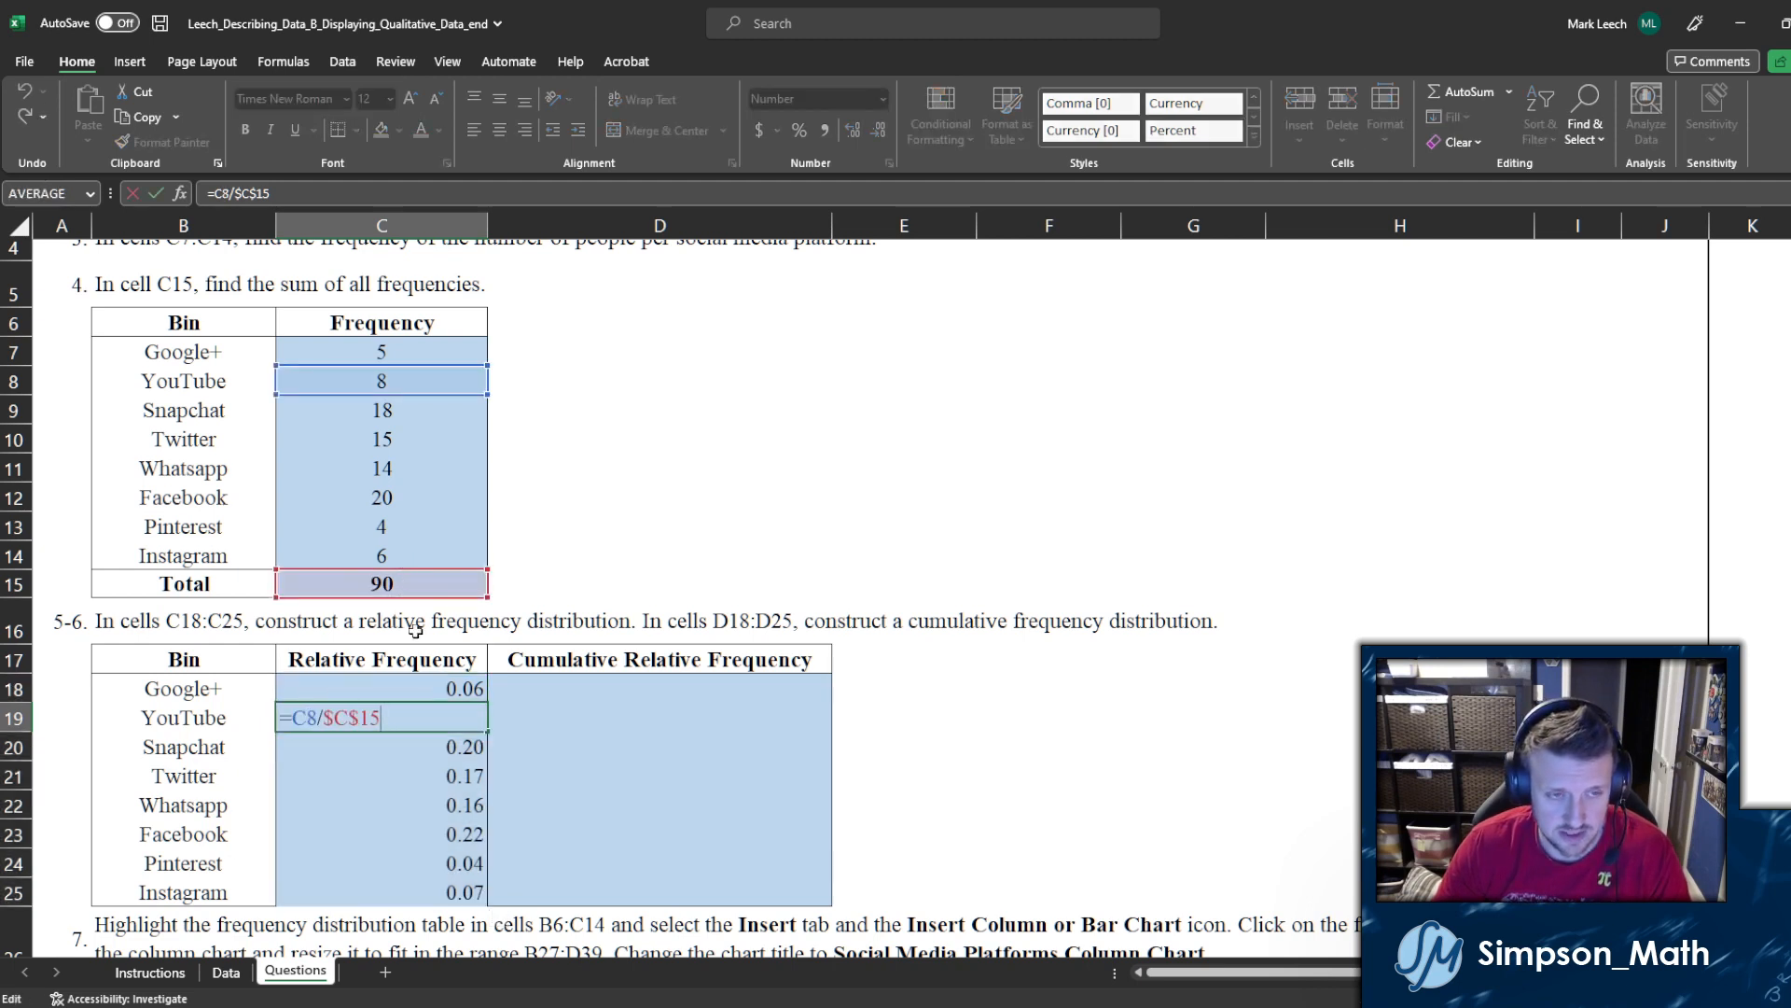
double_click(399, 835)
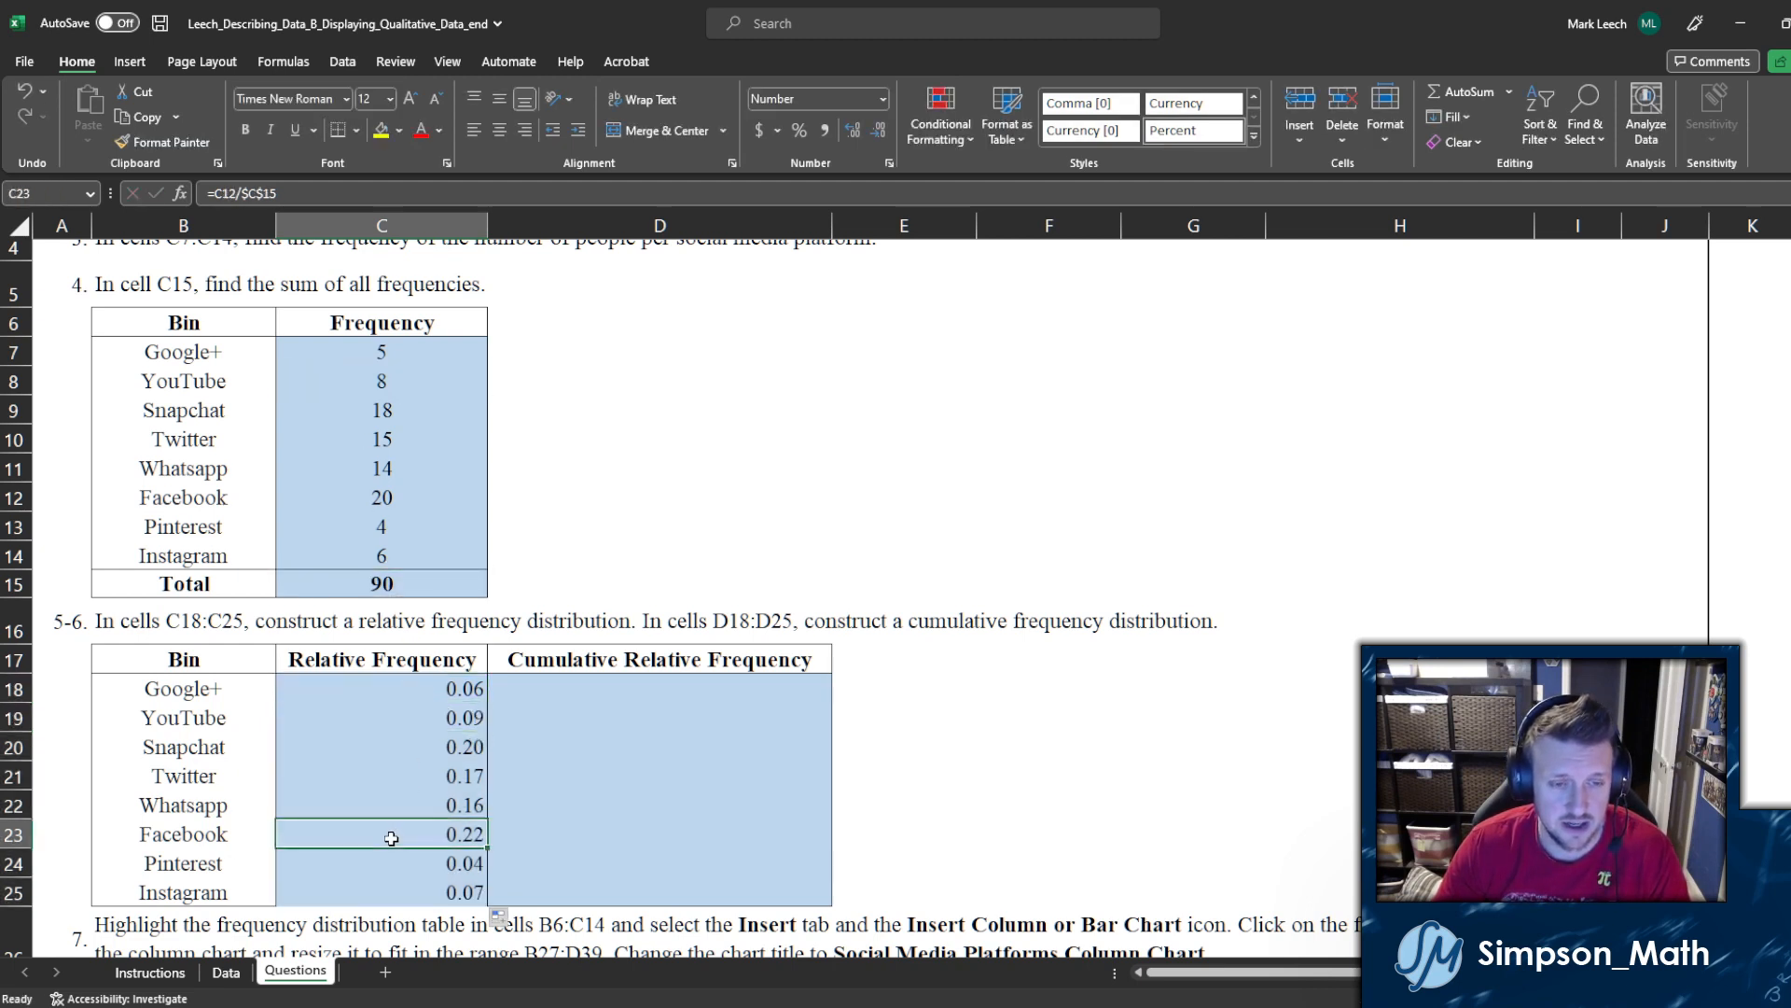
key(Return)
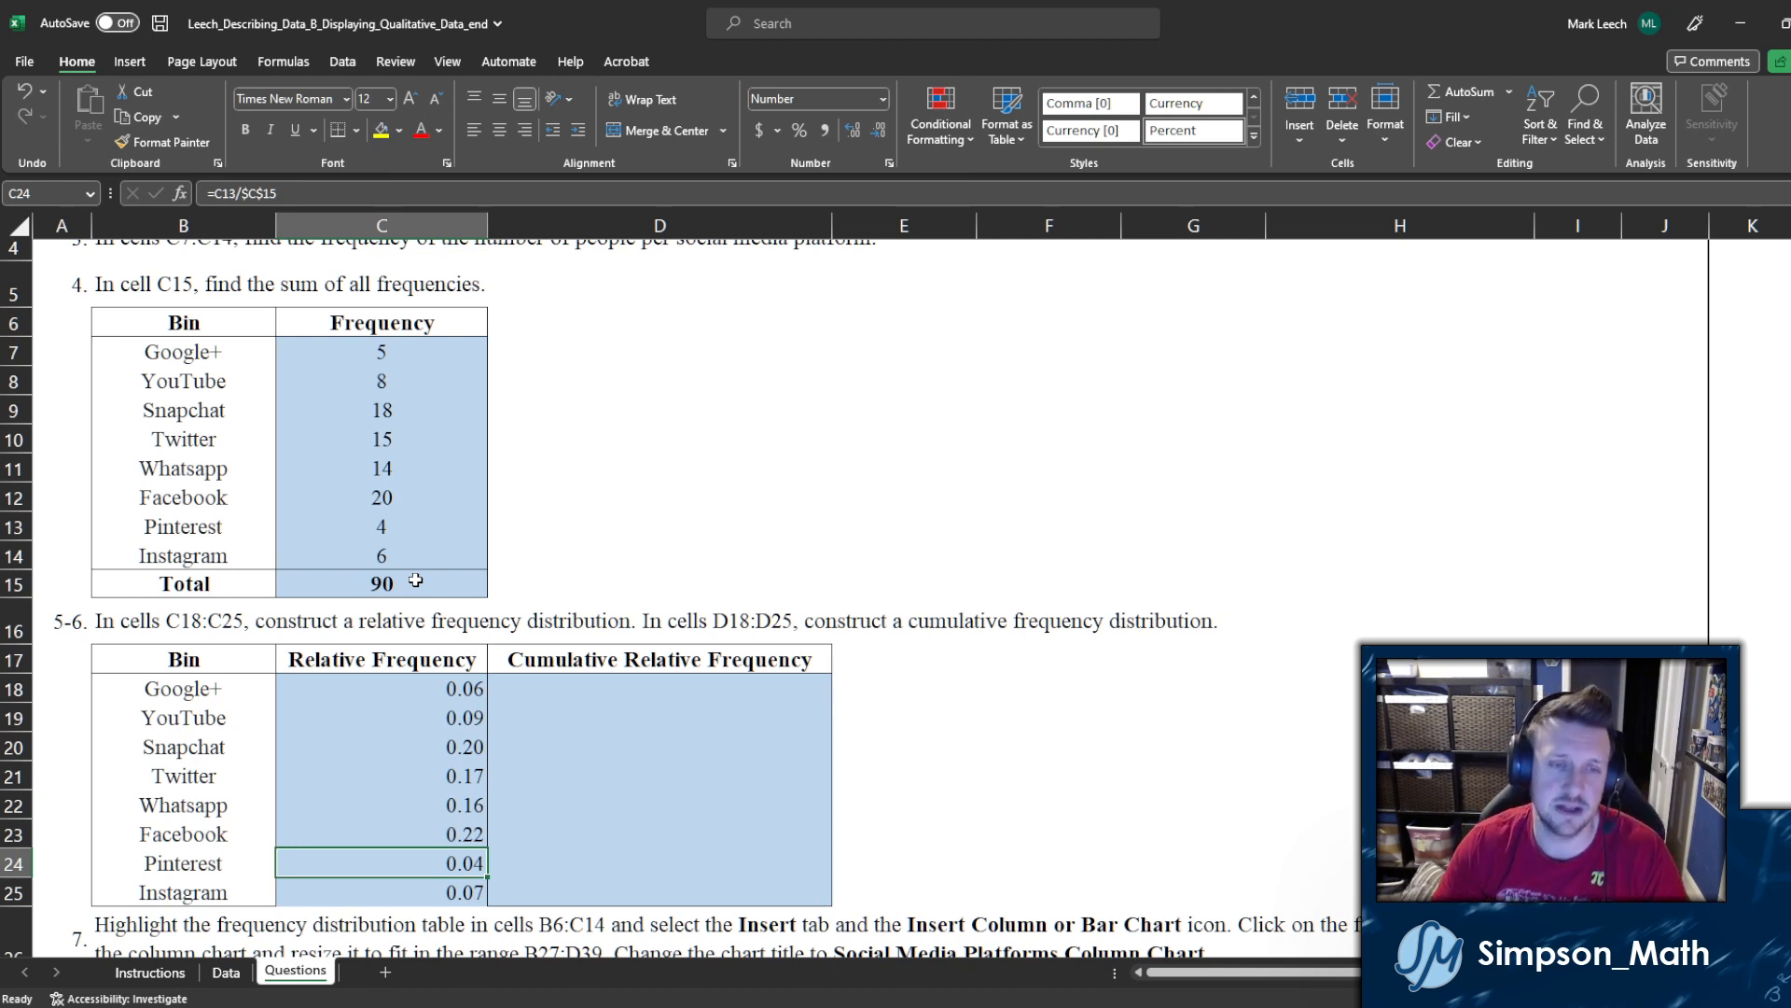
Step: Look over the ranges C18:C25 and D18:D25, the platform names in B18:B25, and the data type answer in H3
drag(375, 691, 382, 891)
click(606, 804)
drag(633, 695, 654, 887)
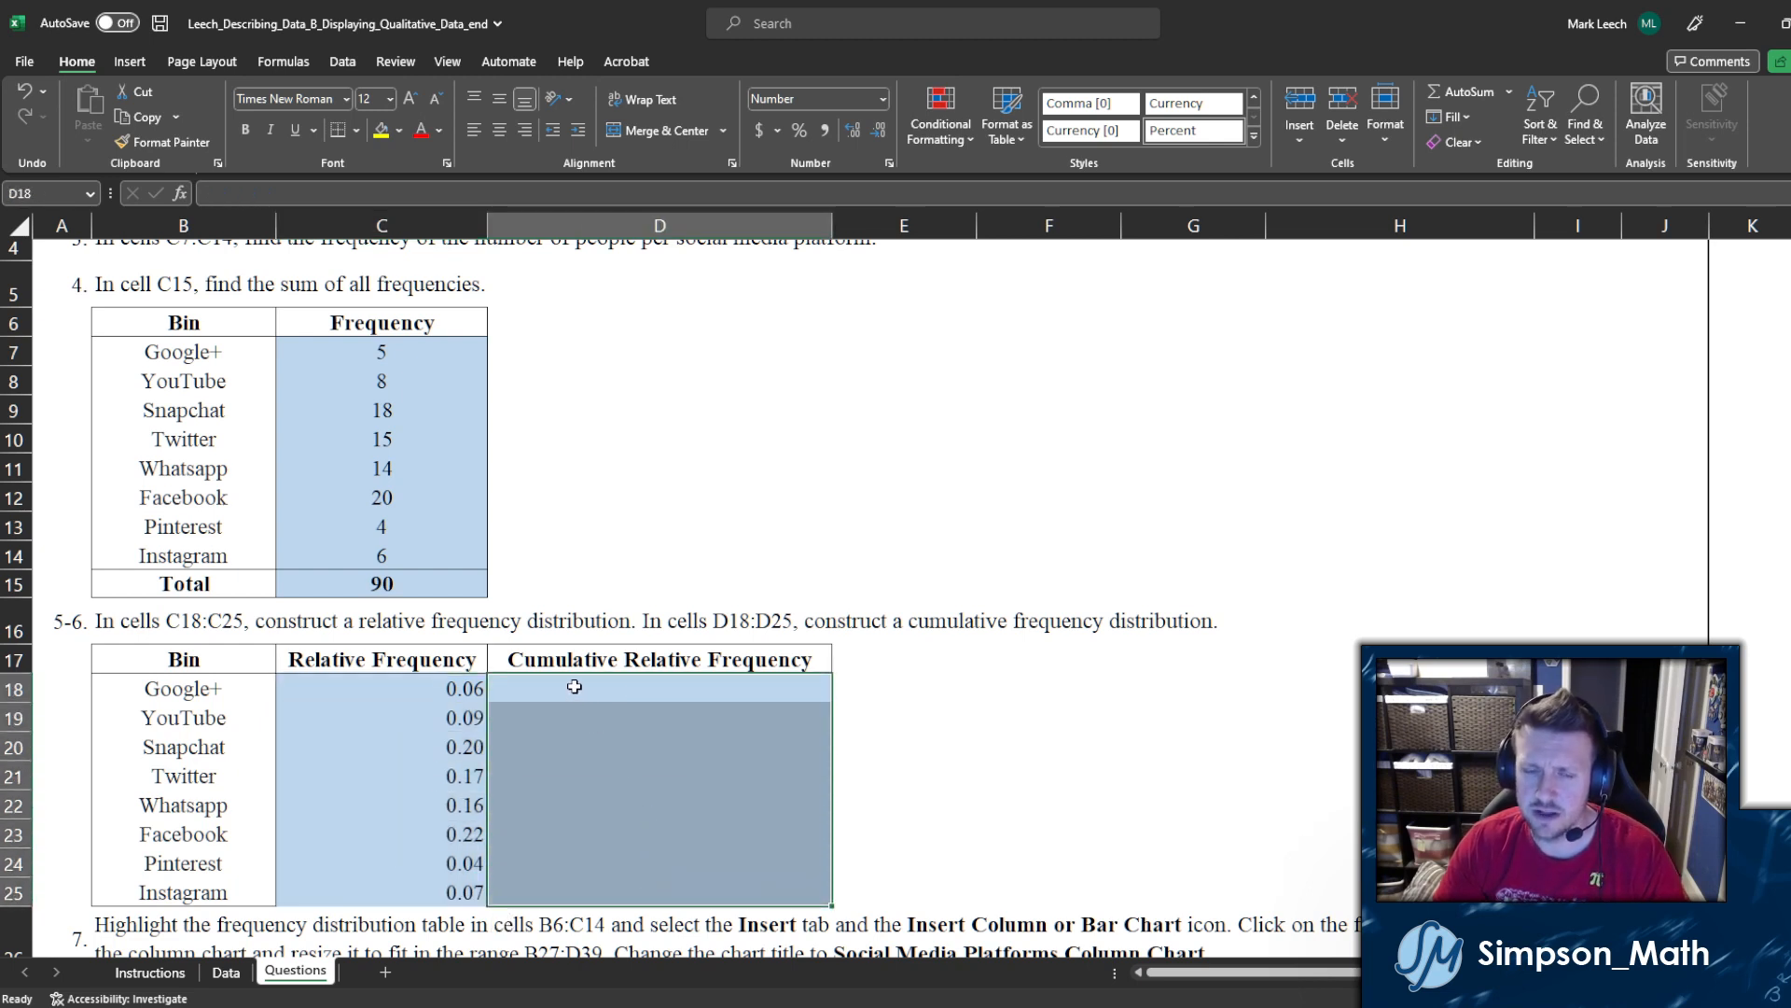
drag(183, 689, 186, 892)
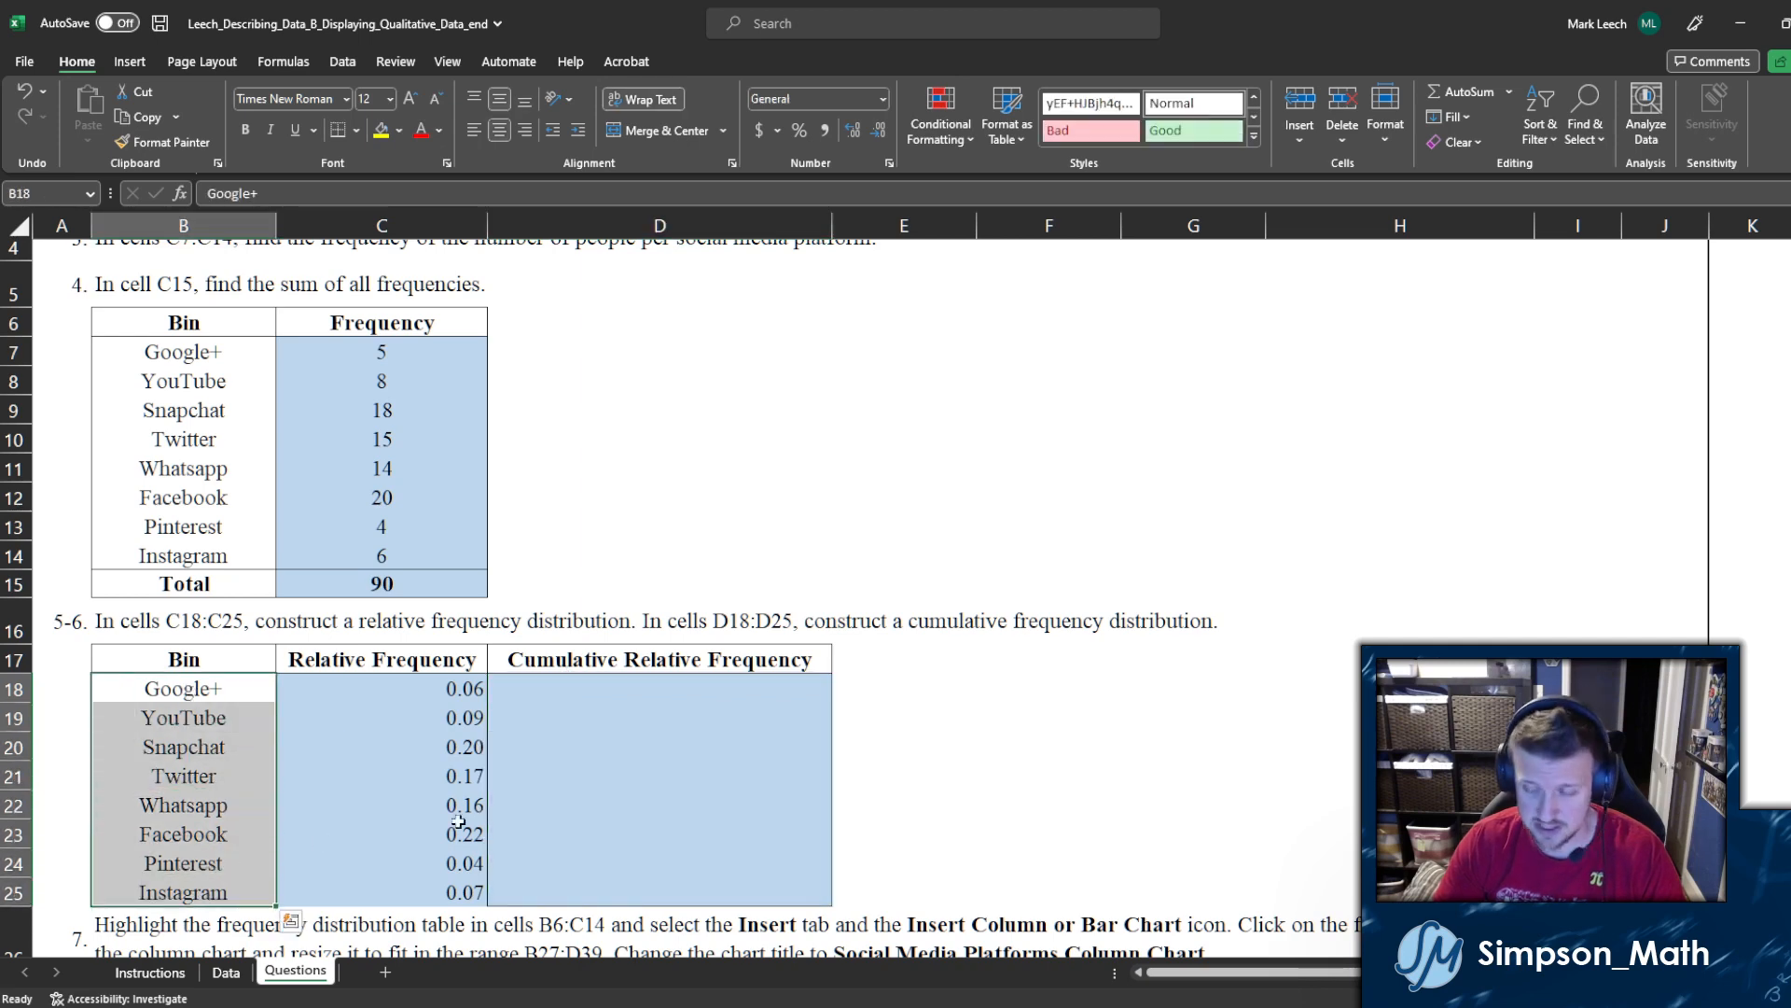
scroll(321, 837, up, 1)
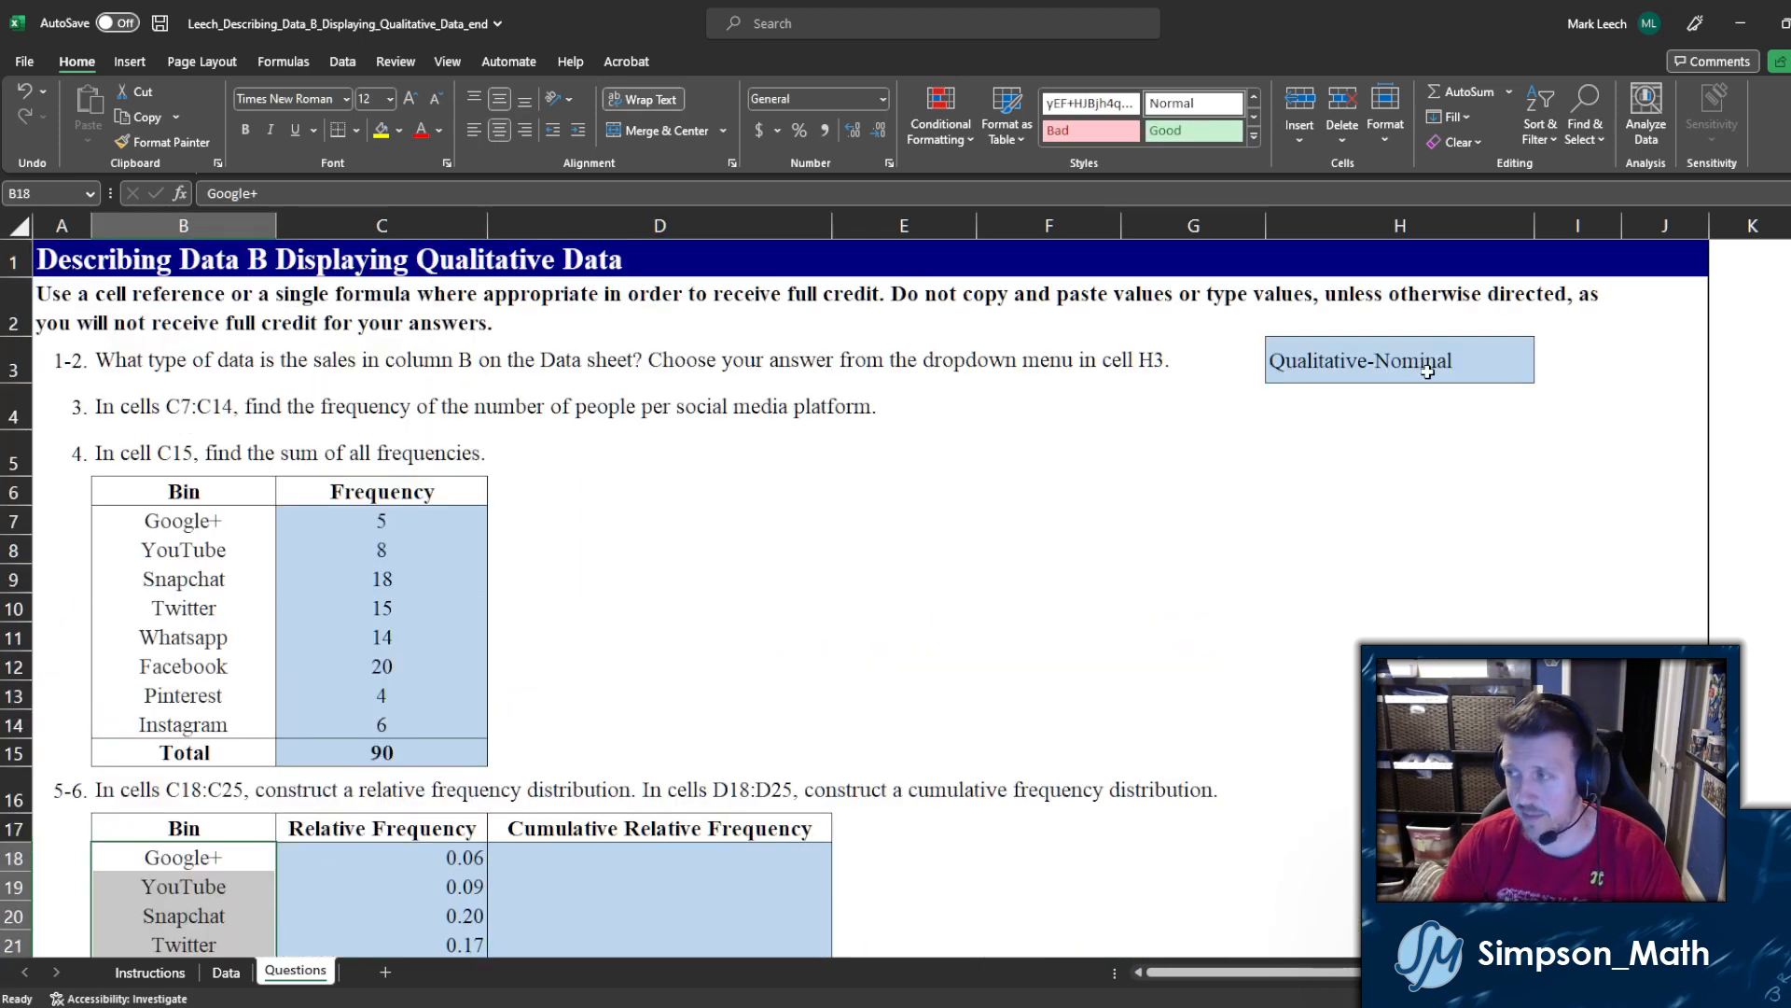
scroll(367, 802, down, 2)
click(216, 695)
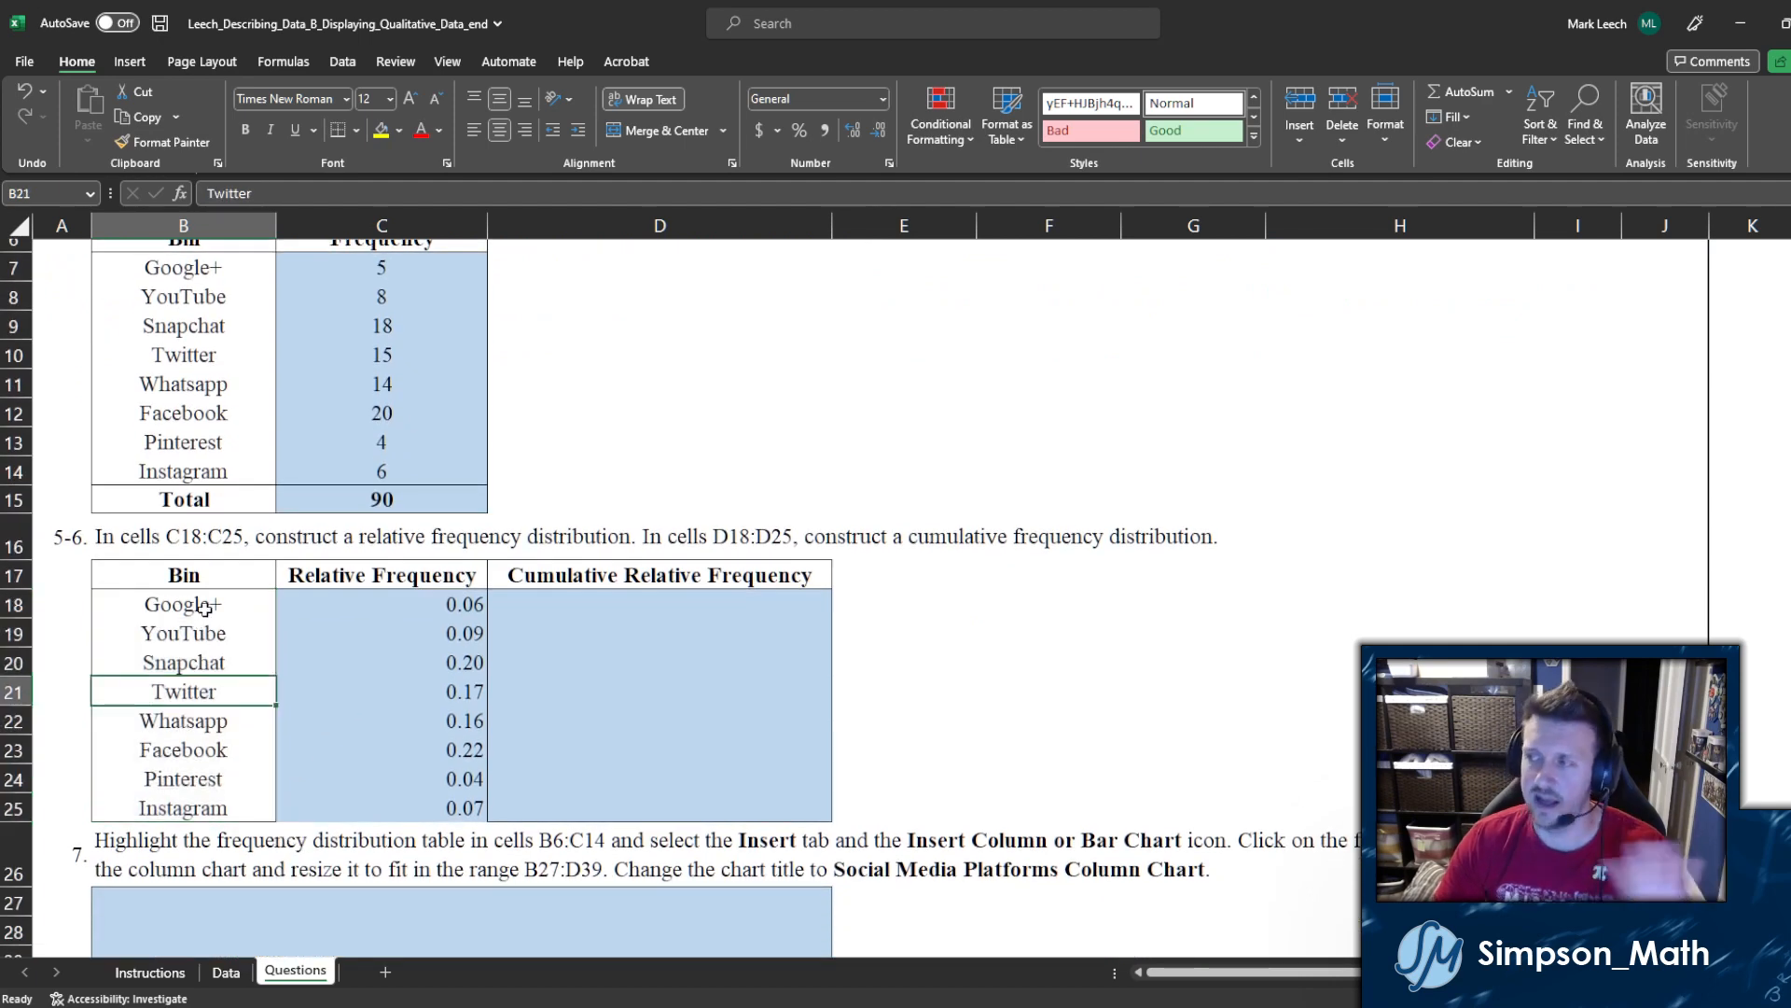
drag(205, 608, 232, 806)
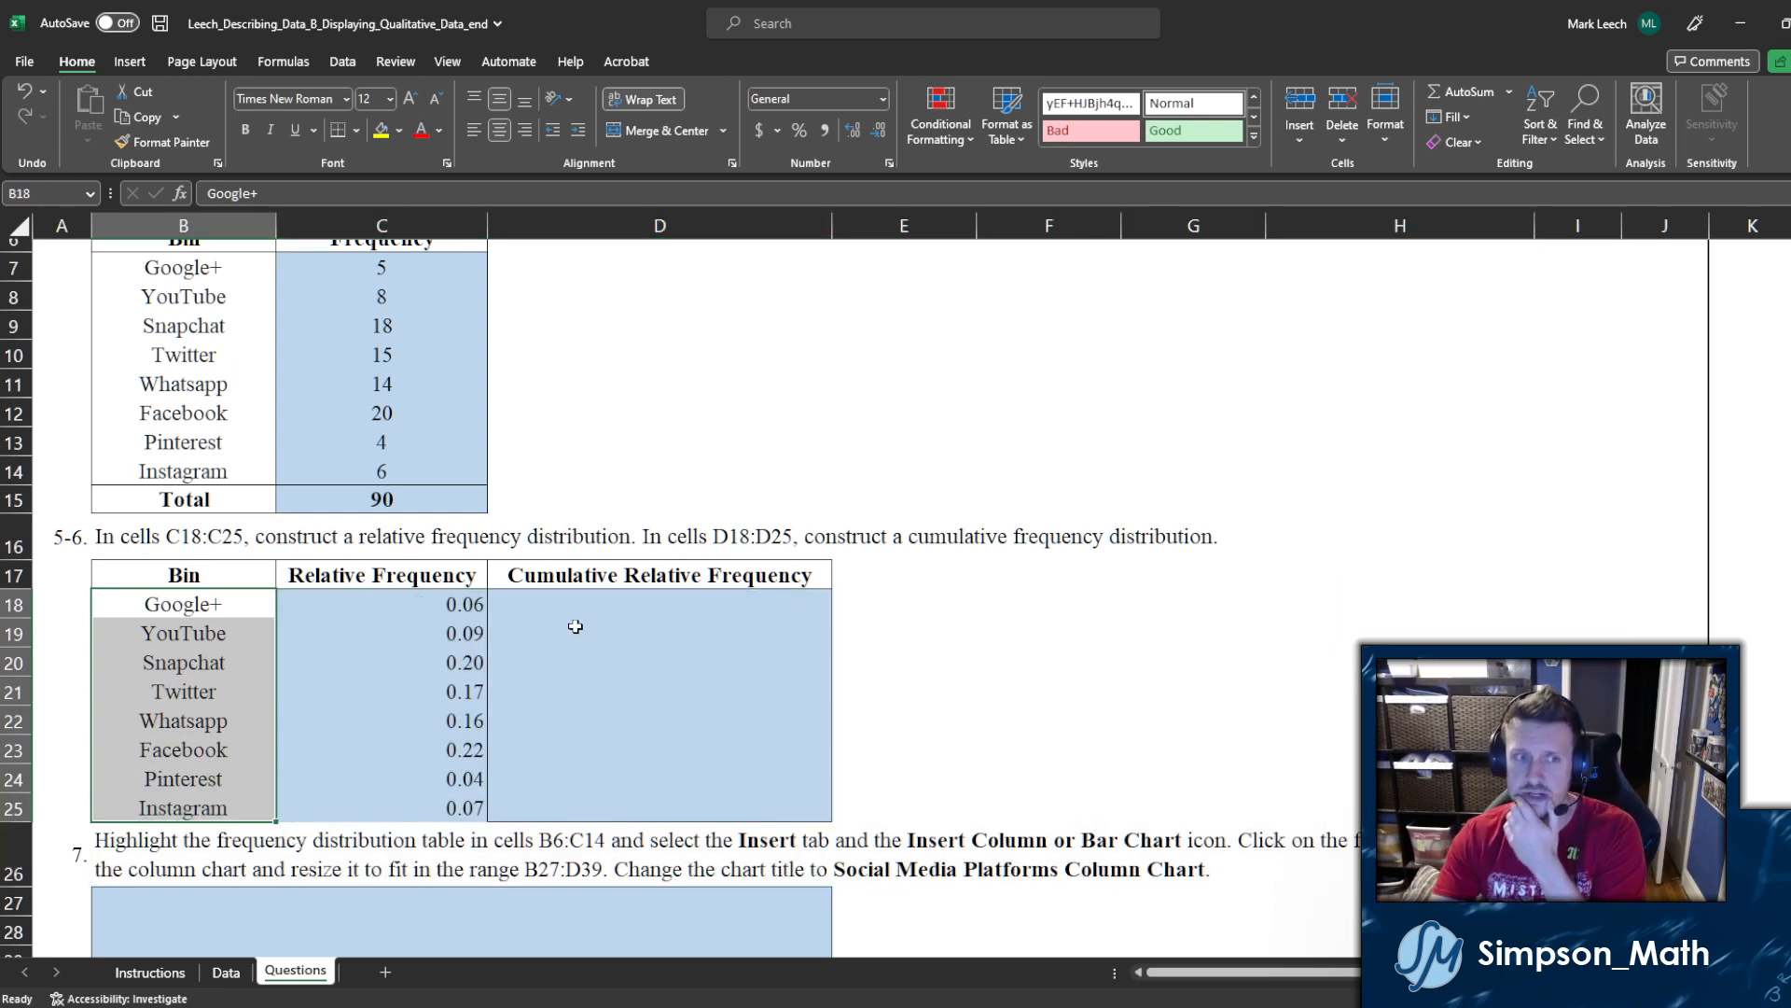
Step: Go through the platform names in order and examine the cumulative relative frequency range D18:D25 alongside the relative frequencies
click(247, 603)
click(240, 632)
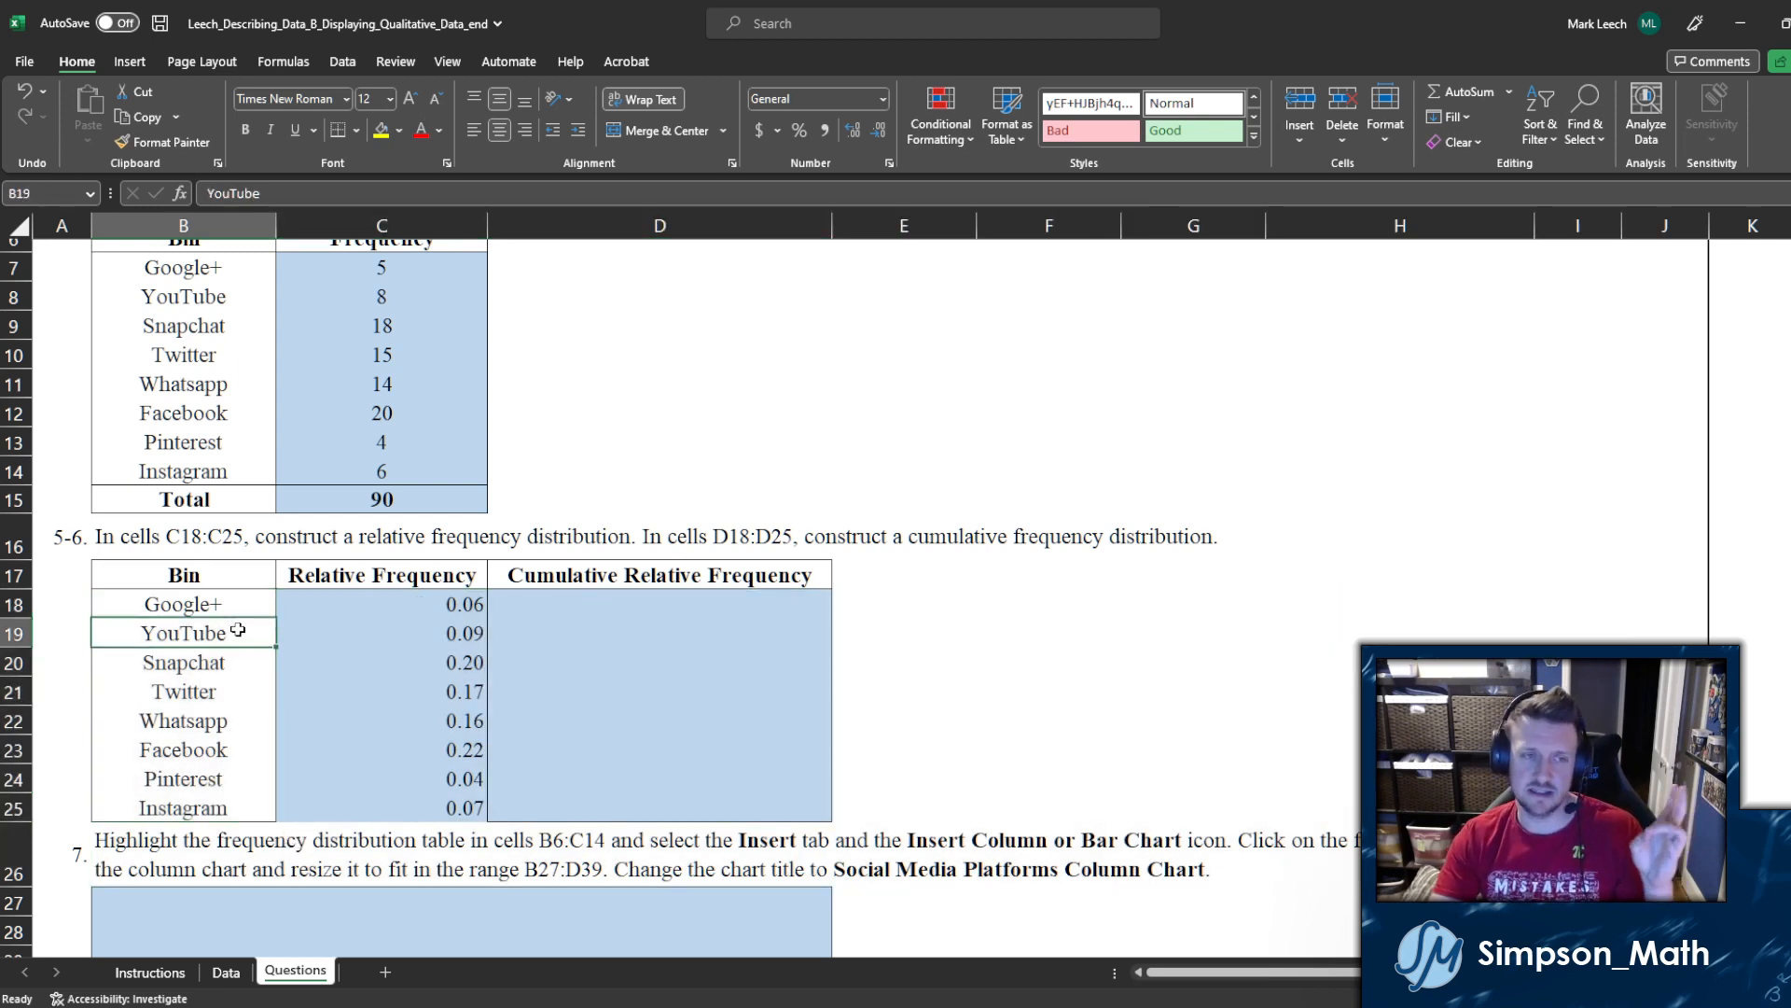
click(237, 659)
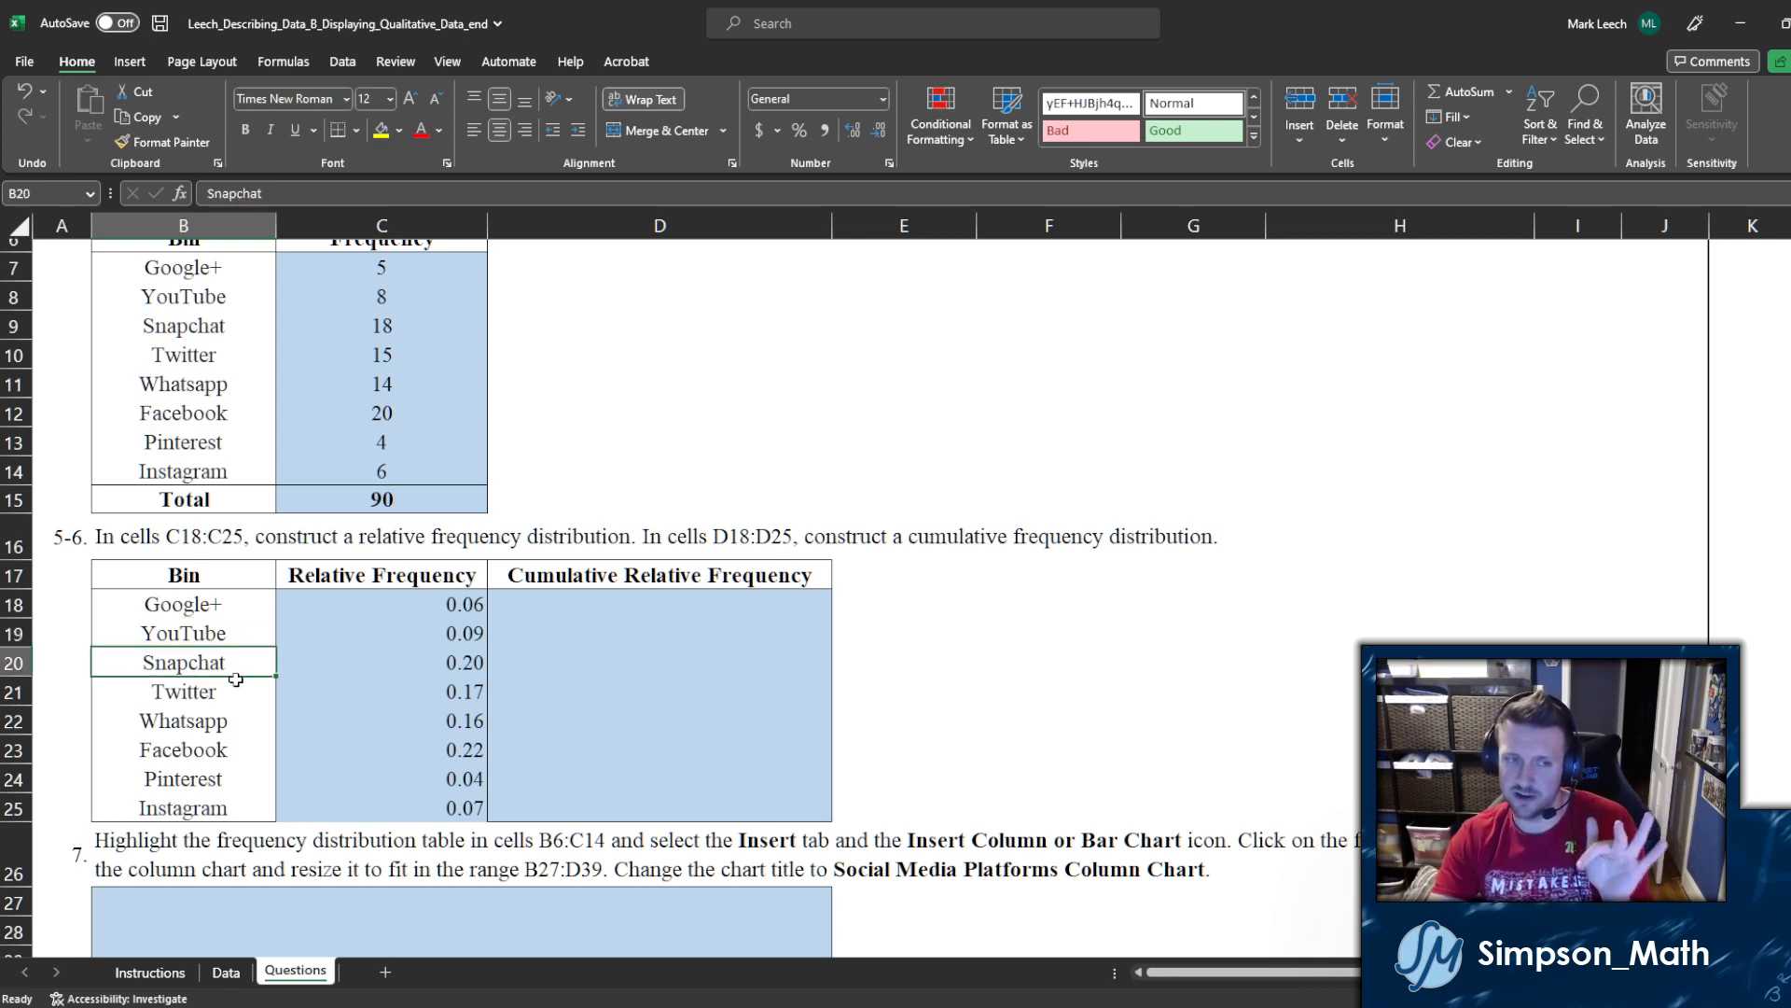
click(248, 727)
click(249, 751)
click(246, 782)
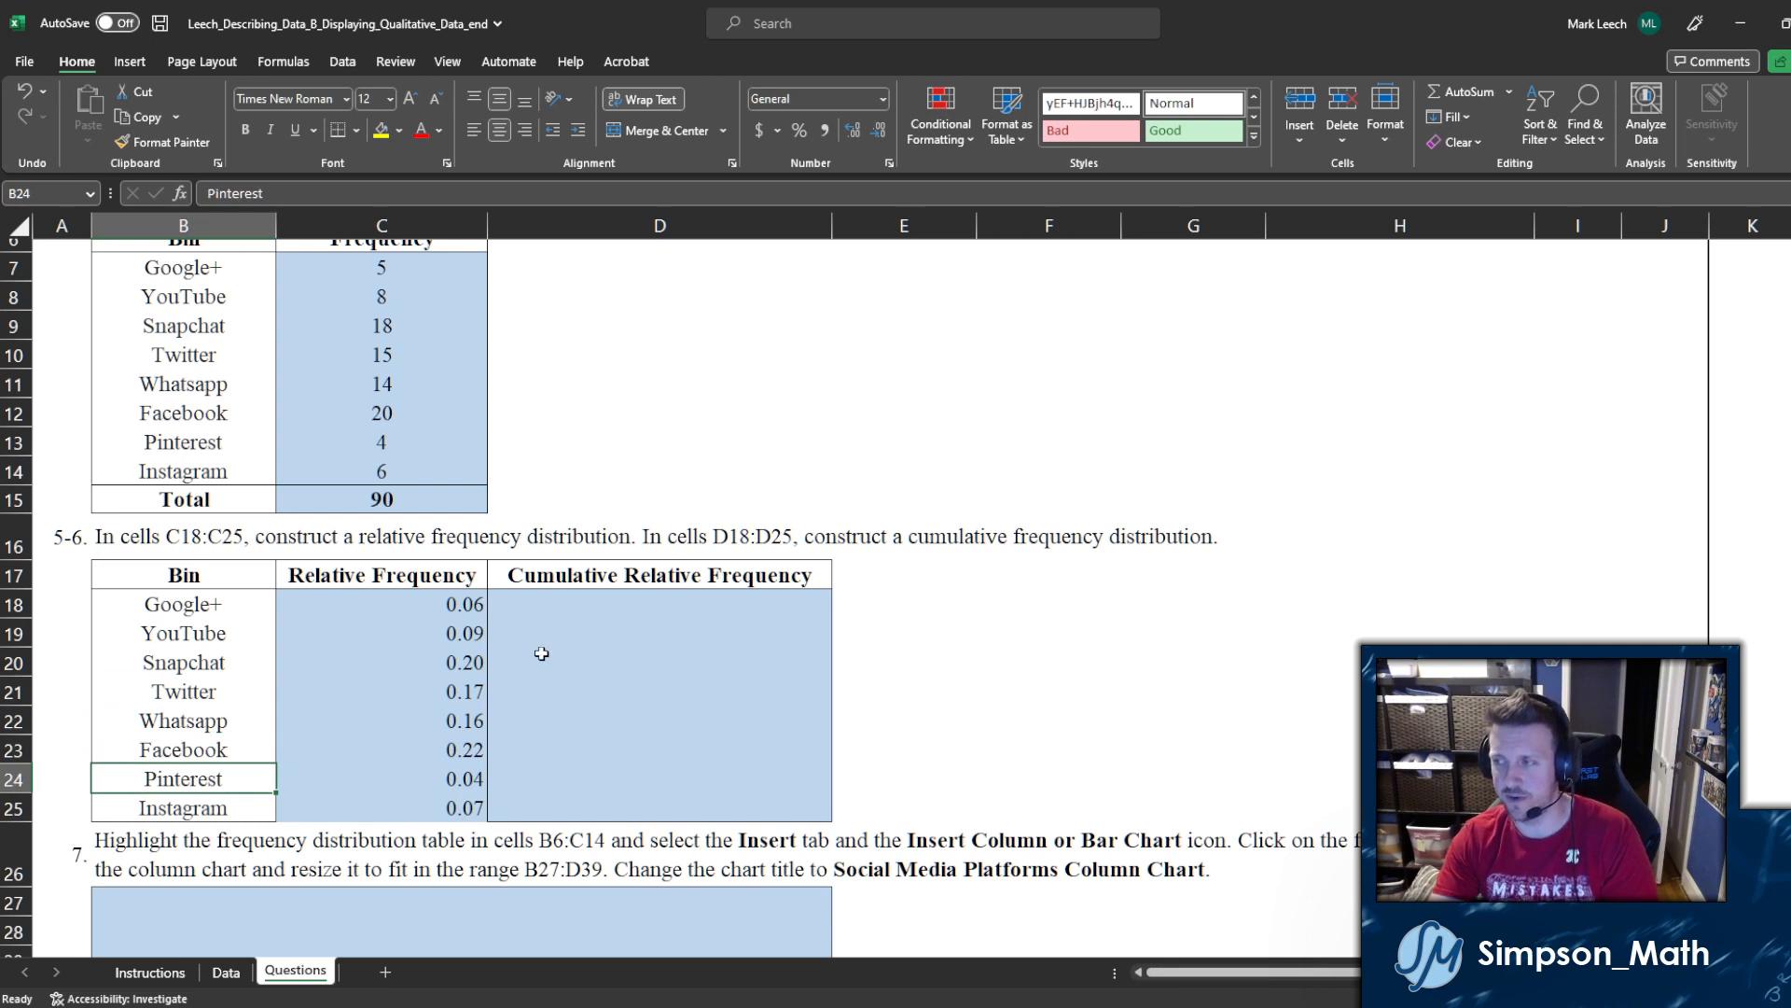
drag(571, 604, 570, 814)
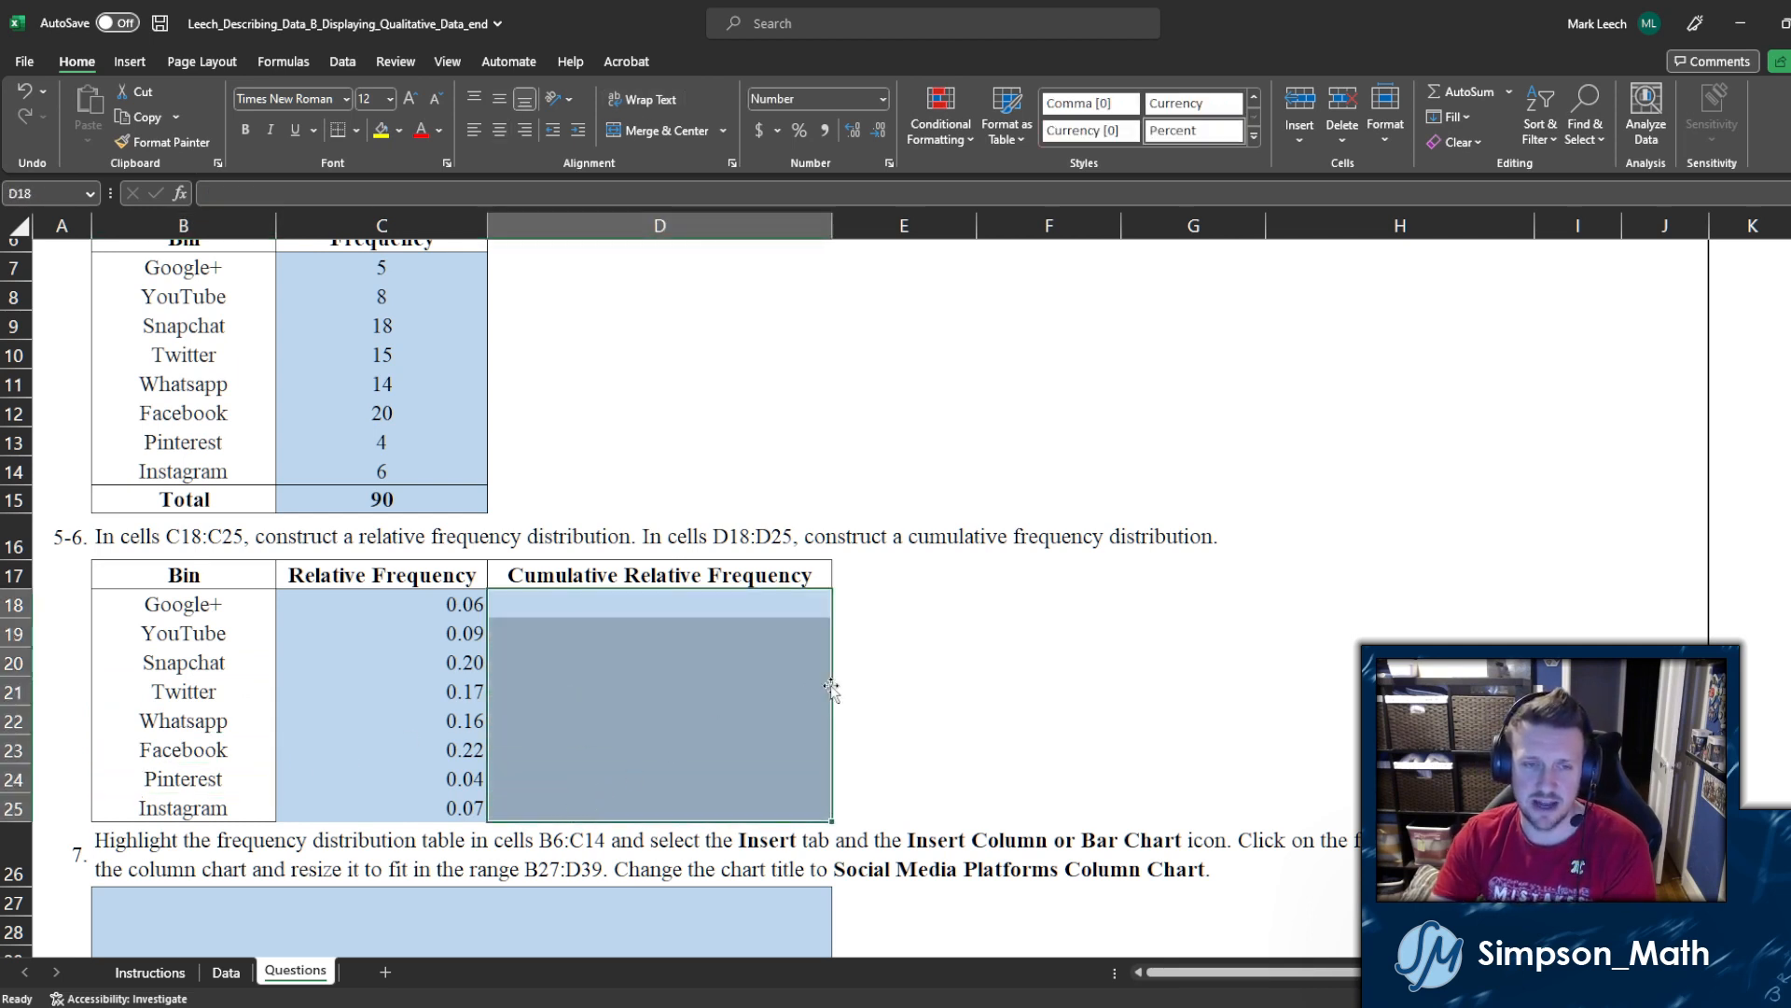
click(714, 604)
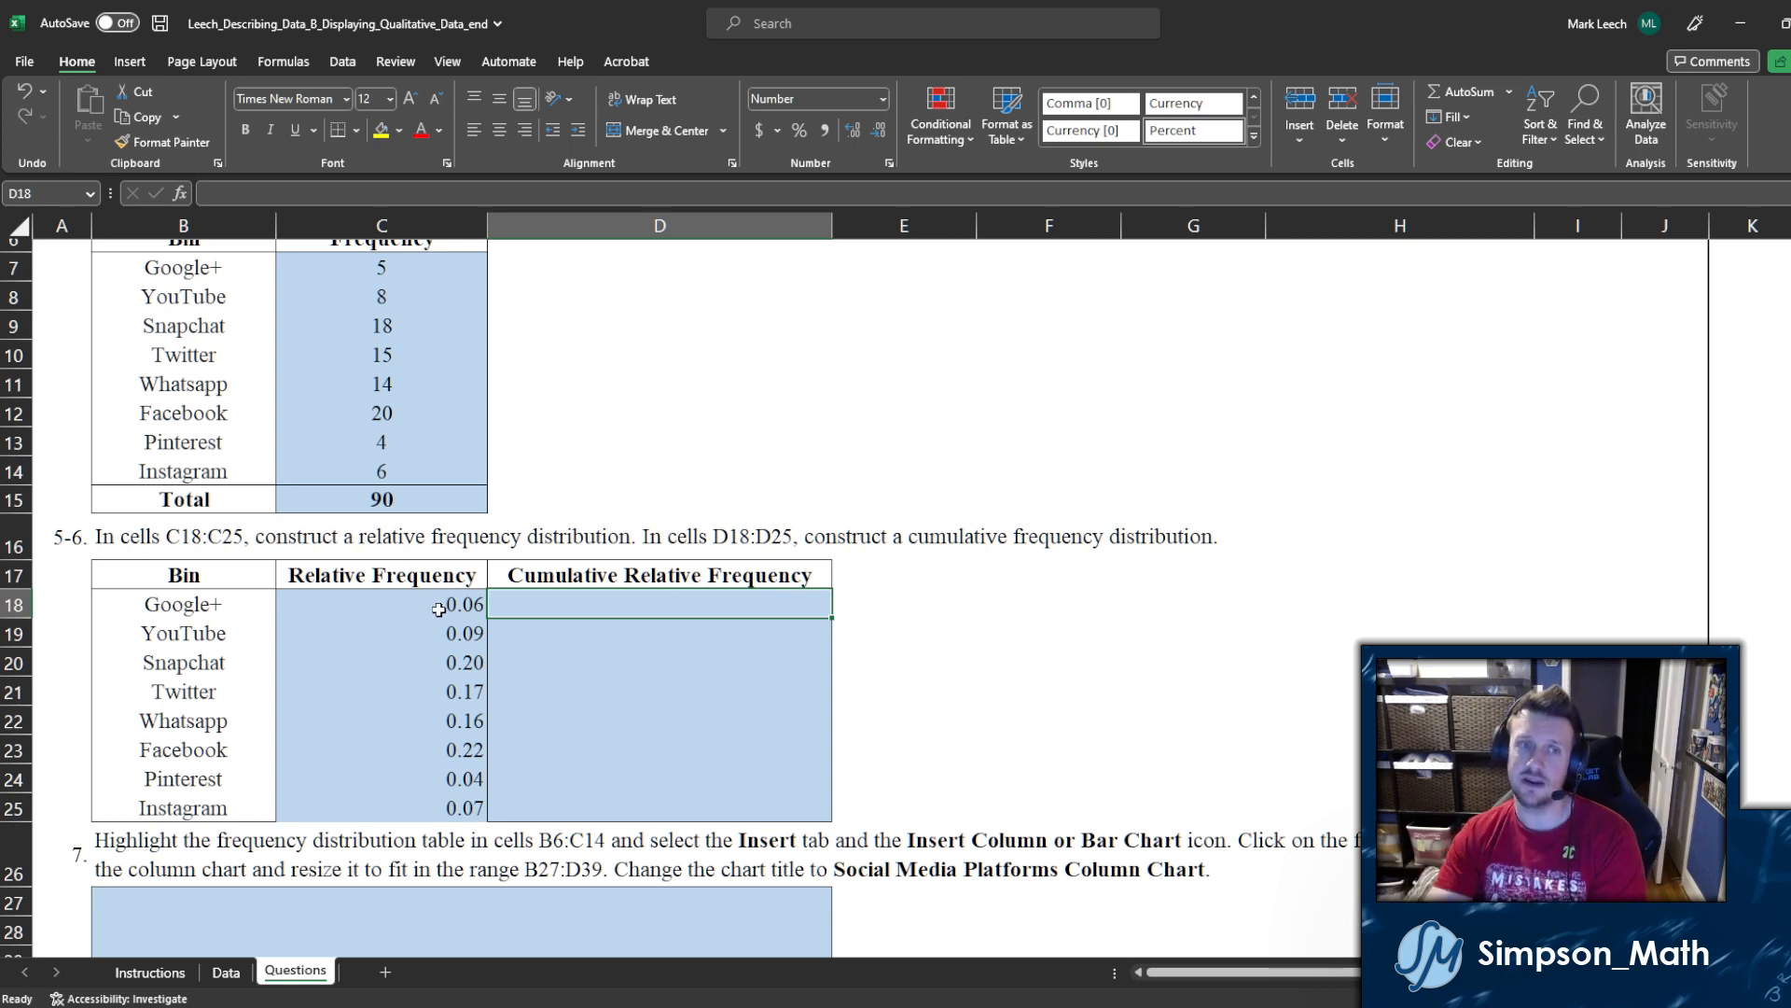
click(433, 662)
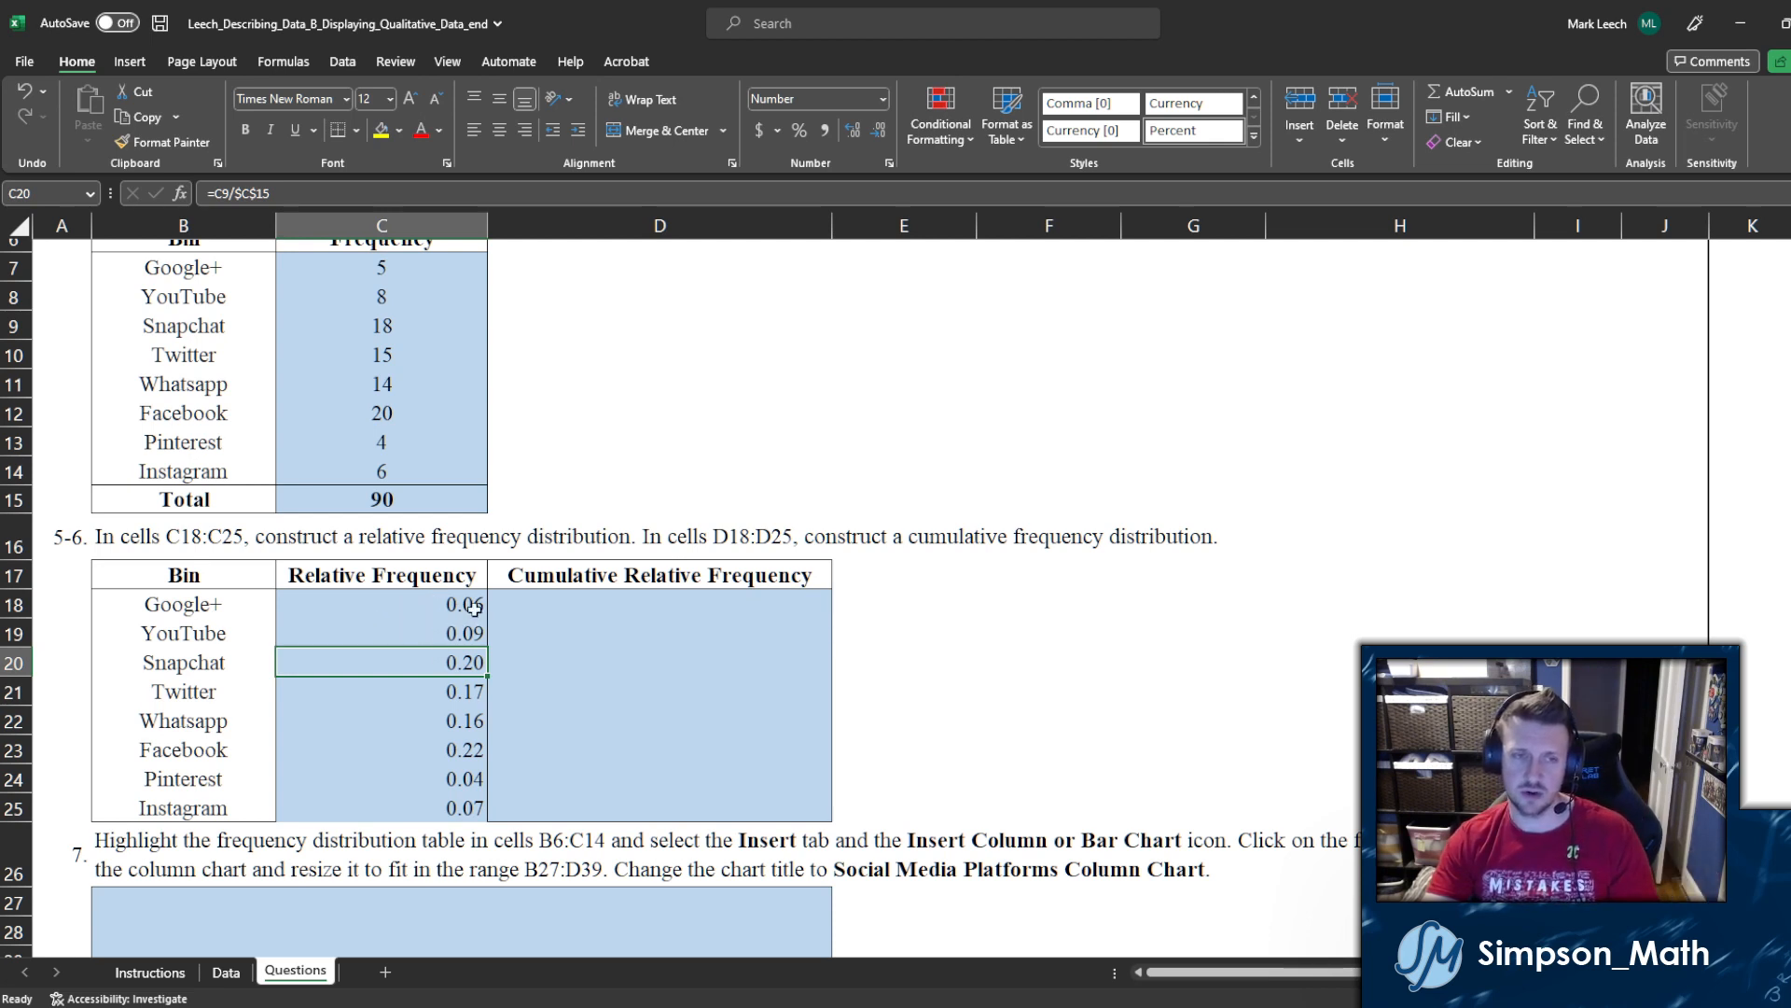
Step: Try =C18 as the Google+ cumulative relative frequency in D18 and clear the cell again
click(546, 605)
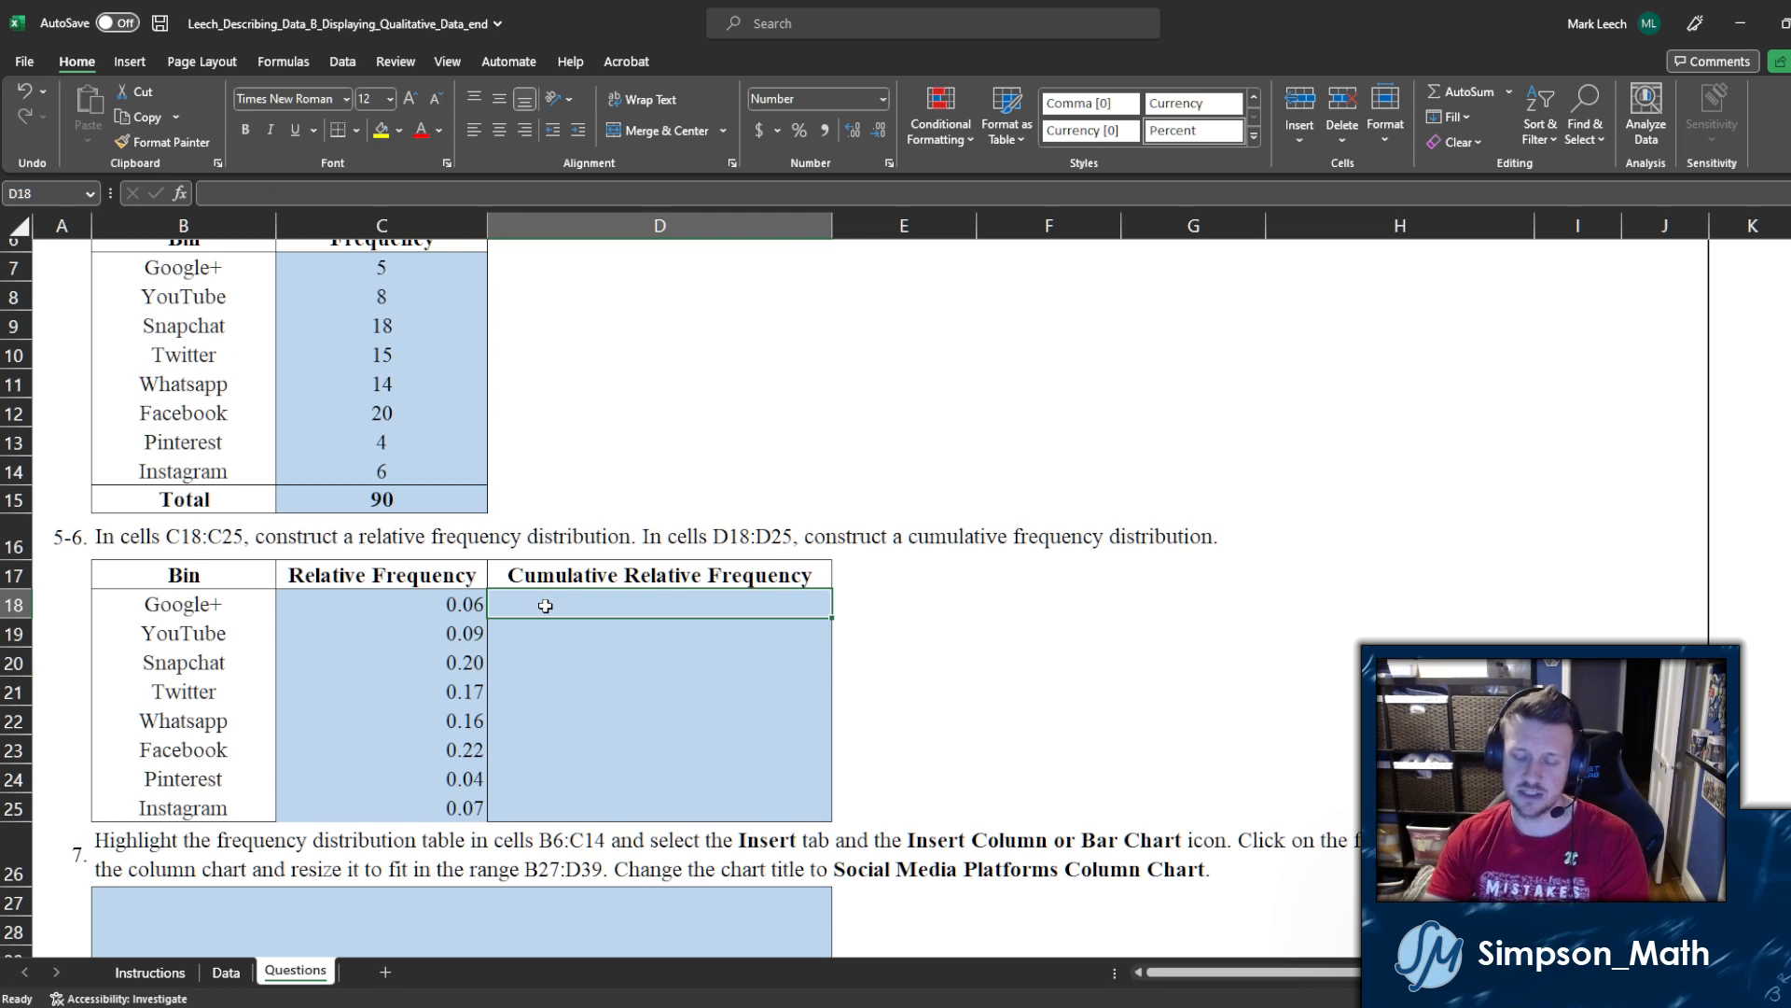
text(=)
click(416, 597)
key(Return)
click(625, 599)
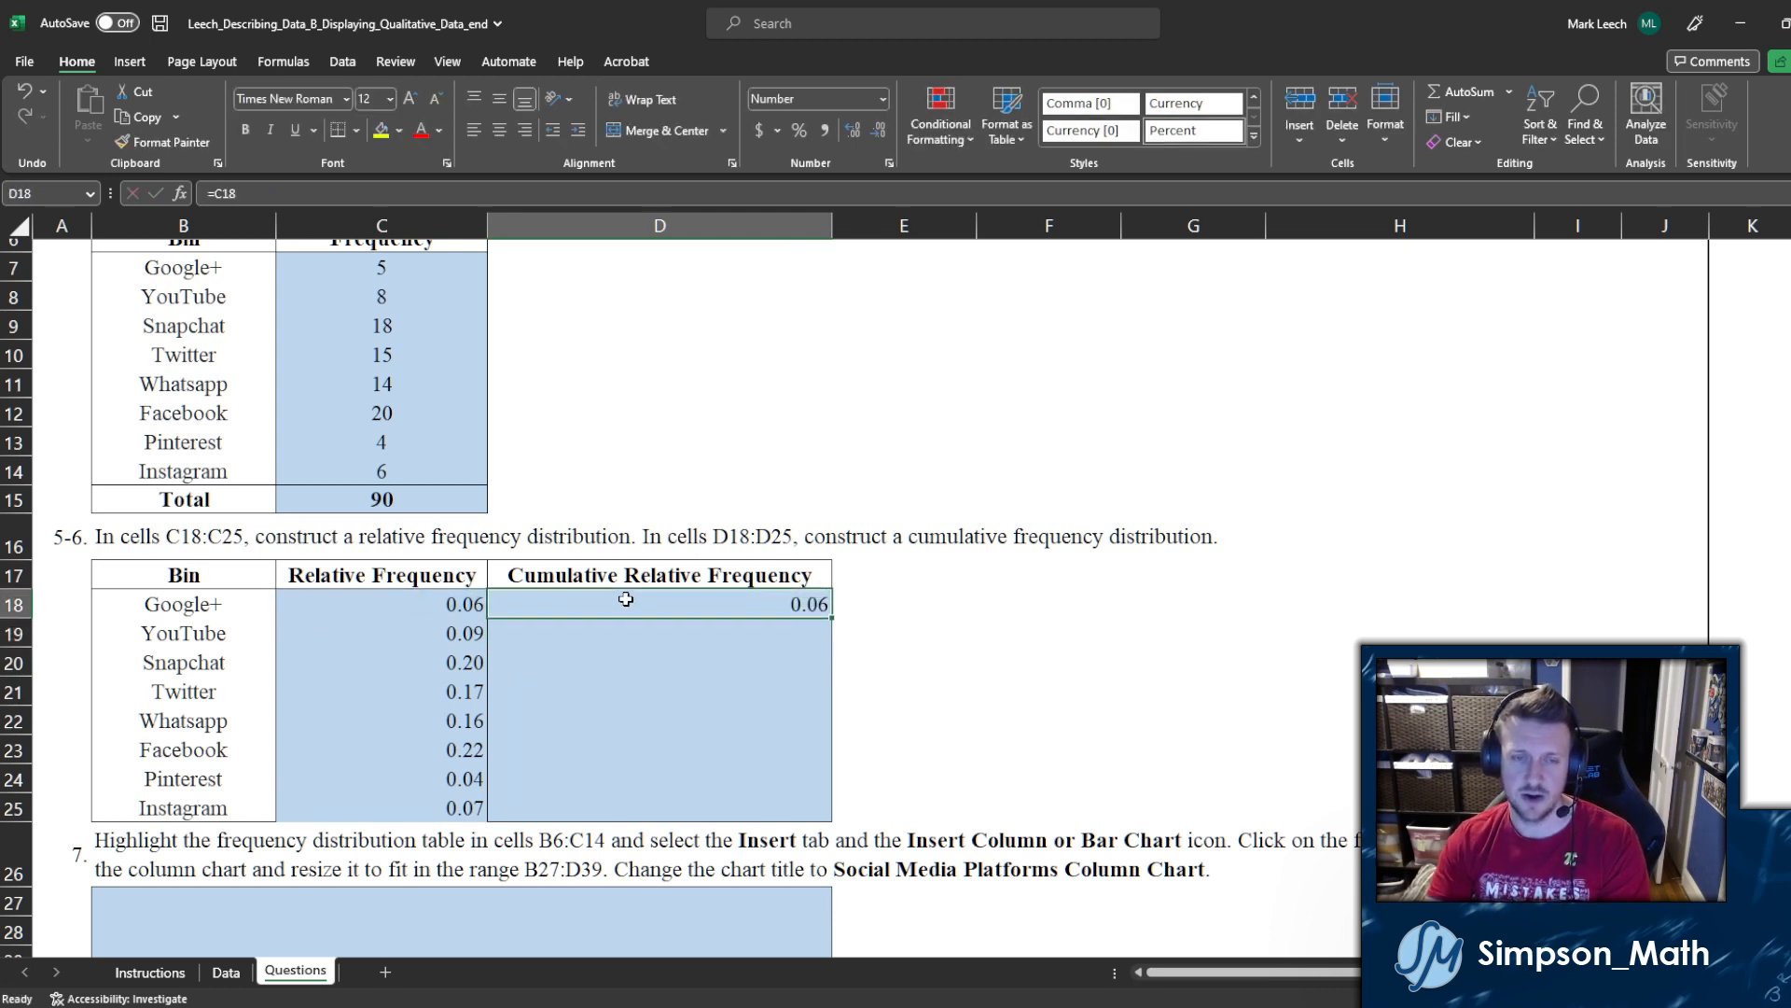
key(Delete)
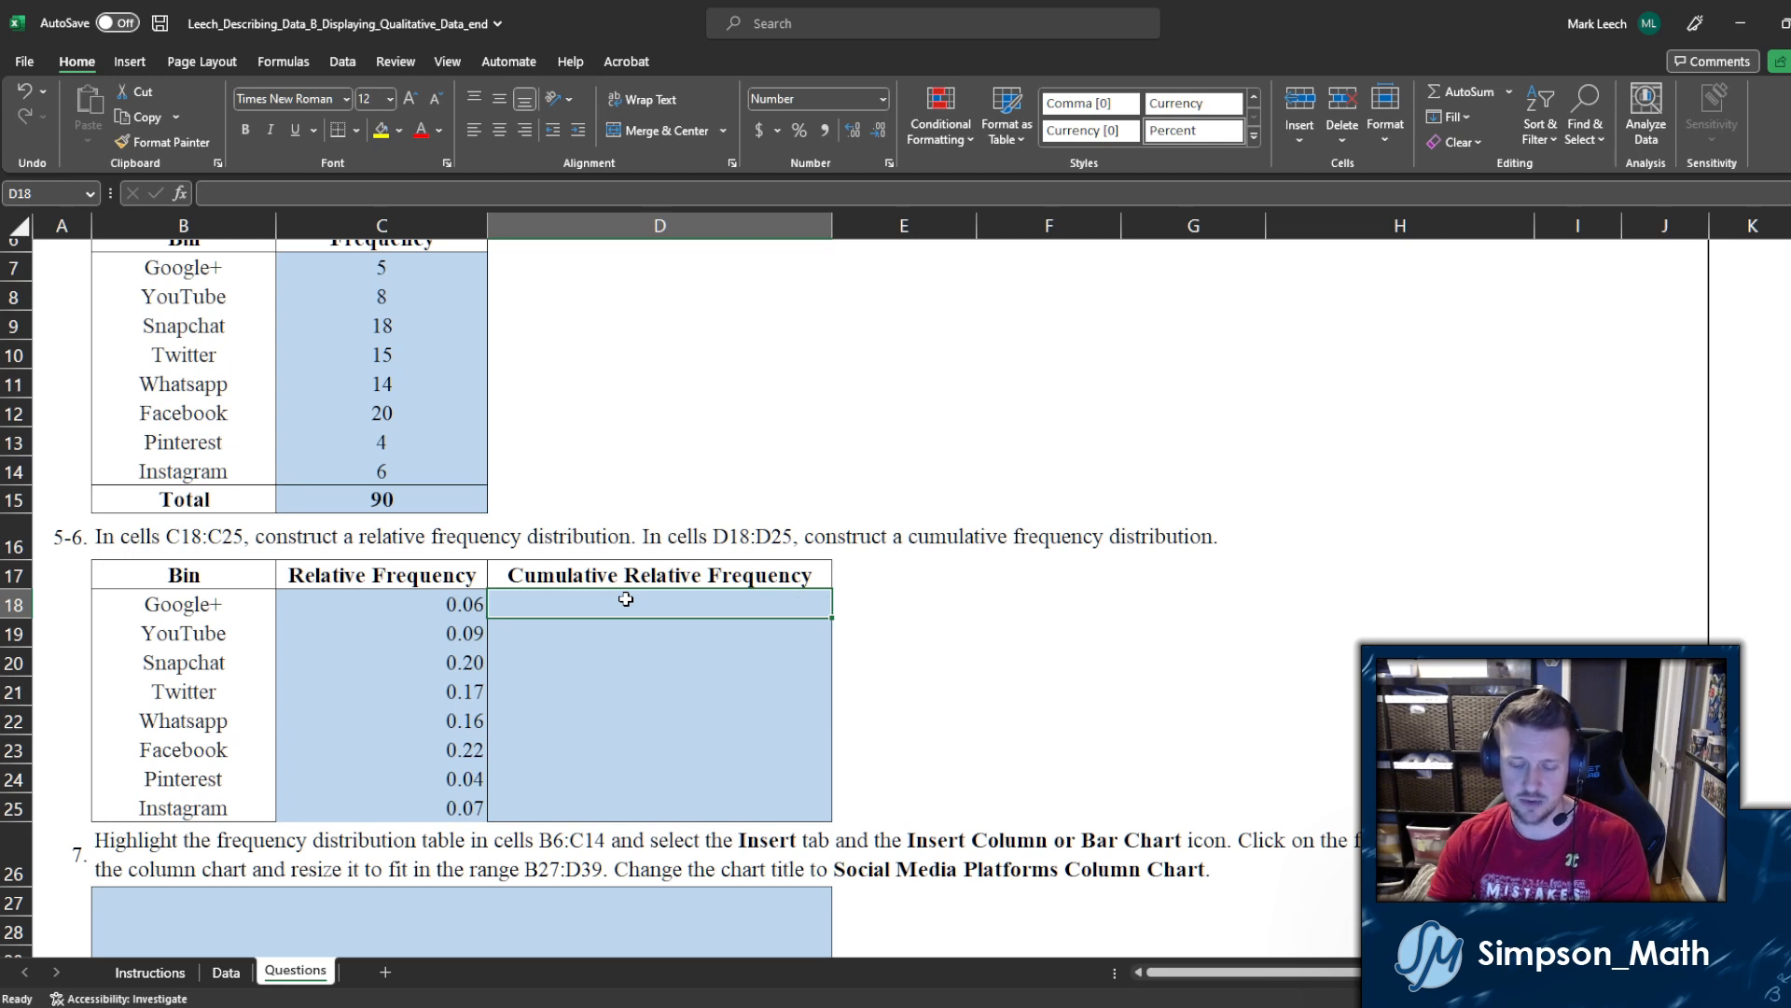
Step: Enter =C18 in D18 as the Google+ cumulative relative frequency
text(=)
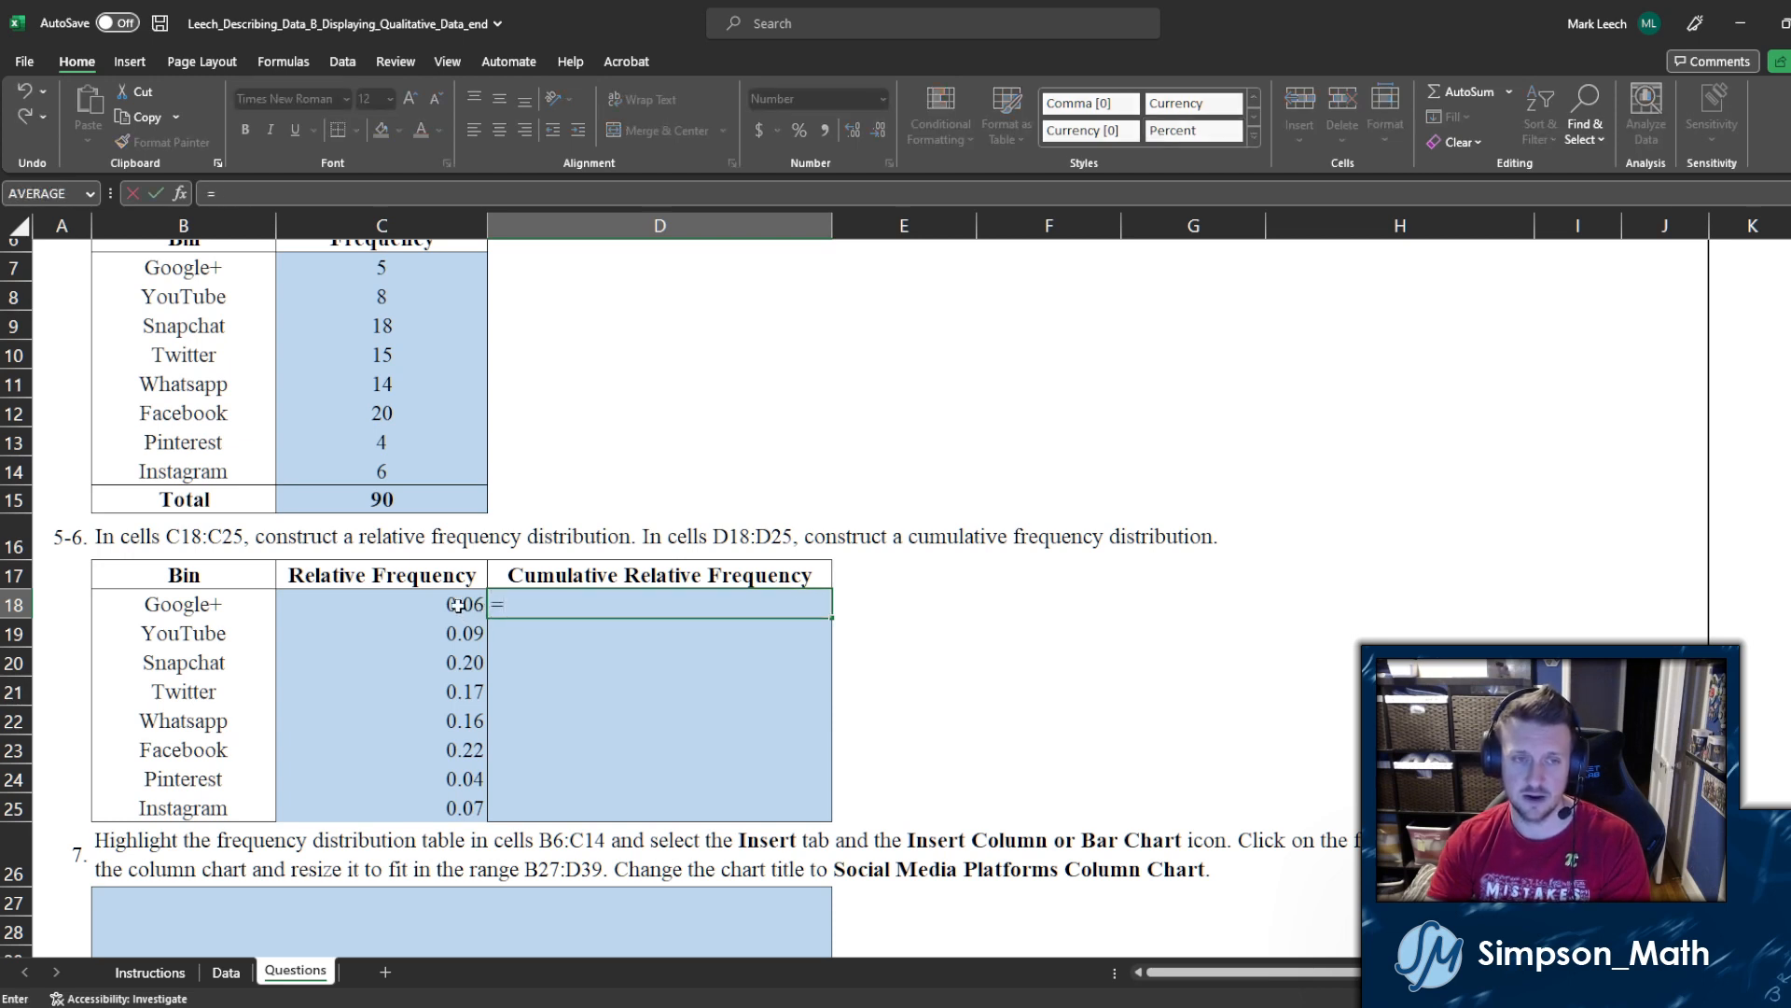
click(457, 605)
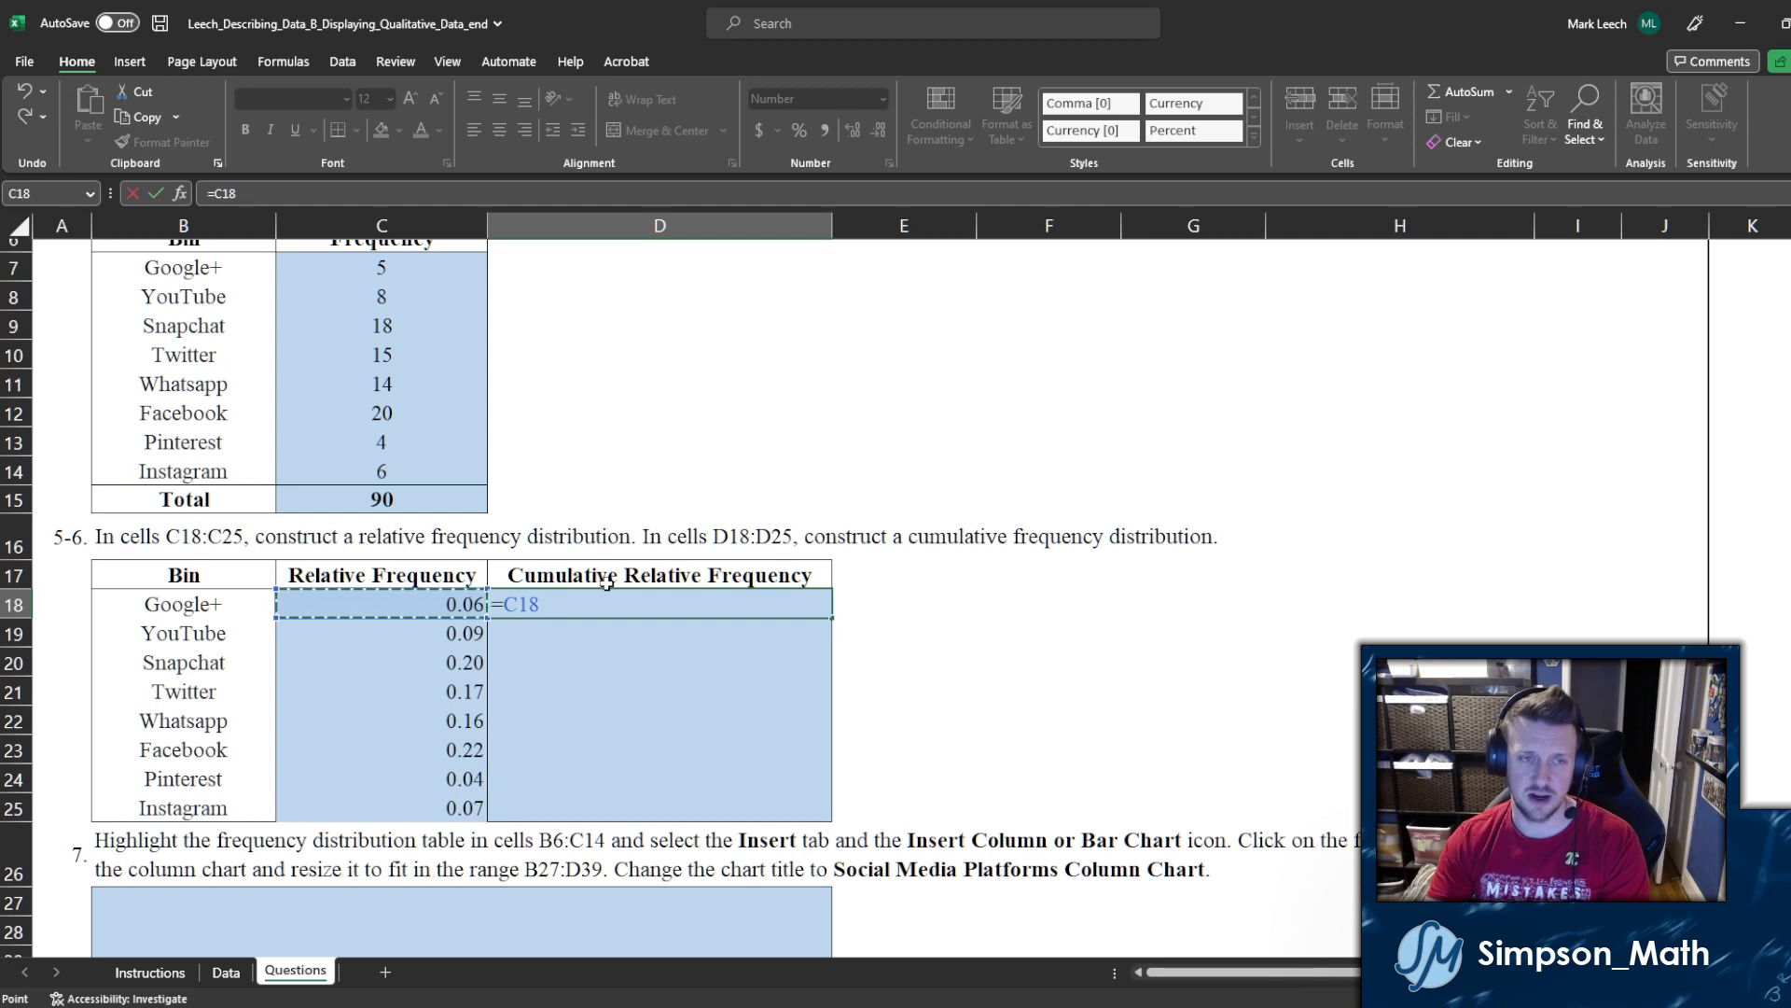
key(Return)
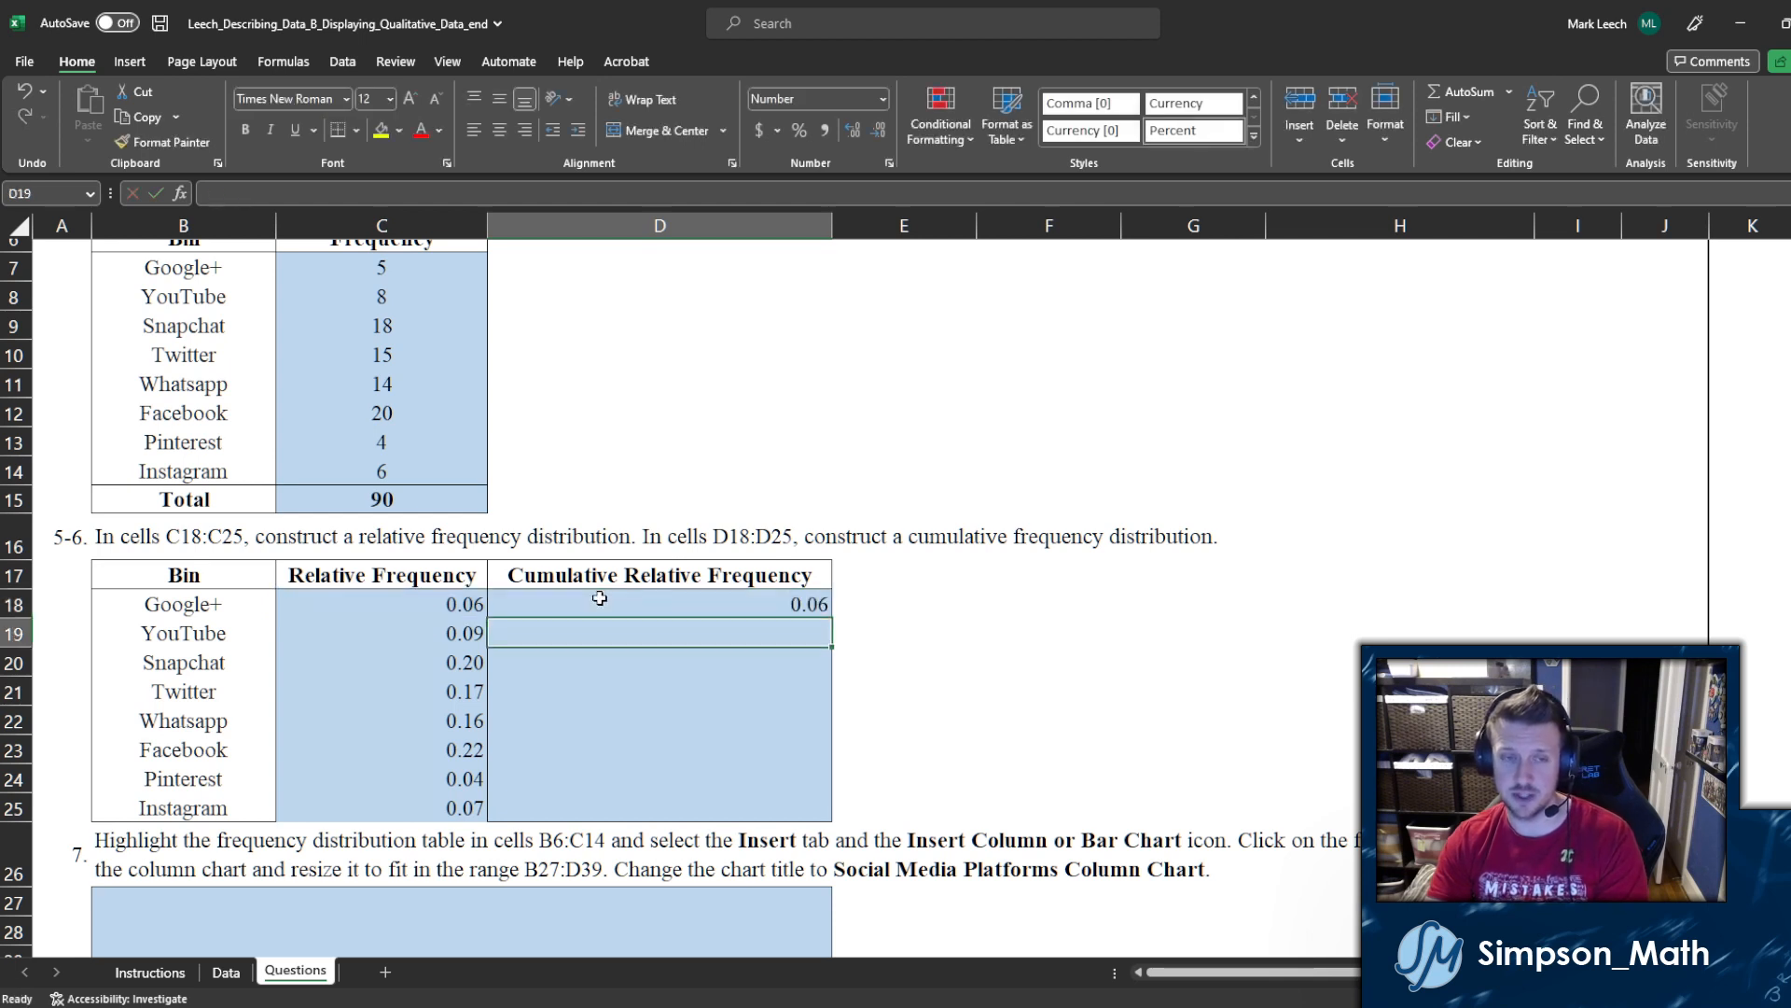
Step: Enter =D18+C19 in D19 to add YouTube's relative frequency to the Google+ cumulative value
click(435, 608)
click(559, 608)
click(454, 608)
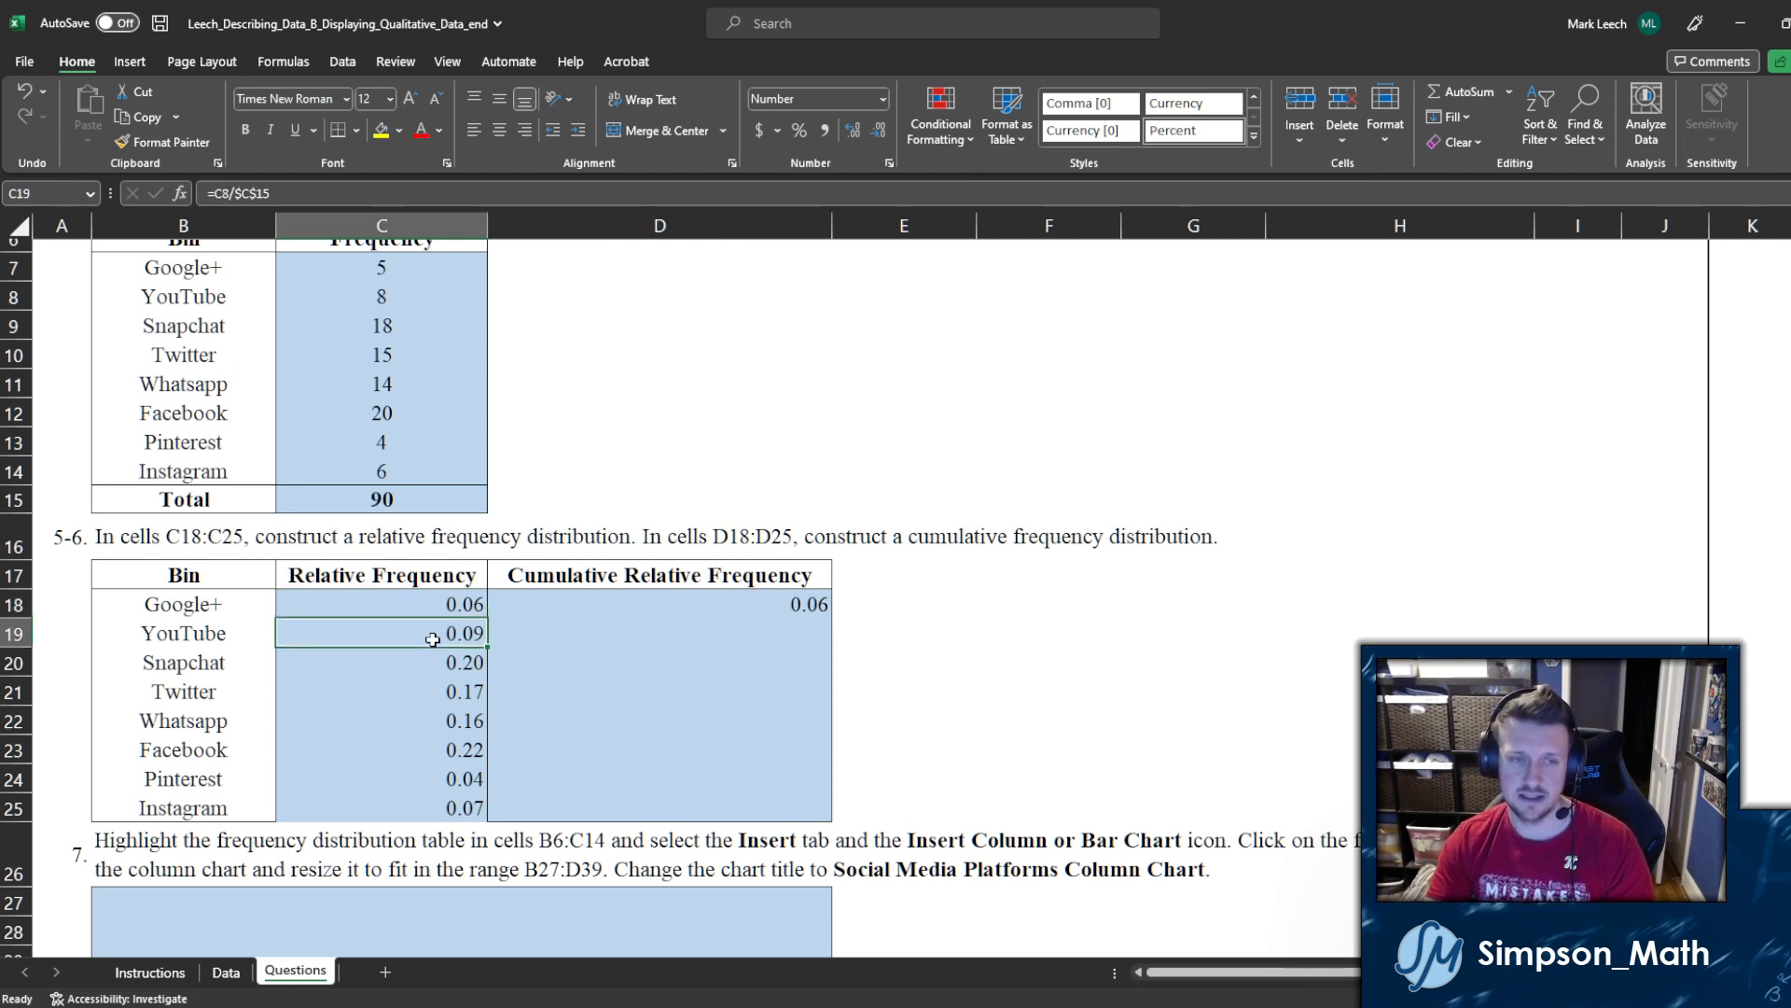
click(435, 607)
drag(436, 607, 430, 638)
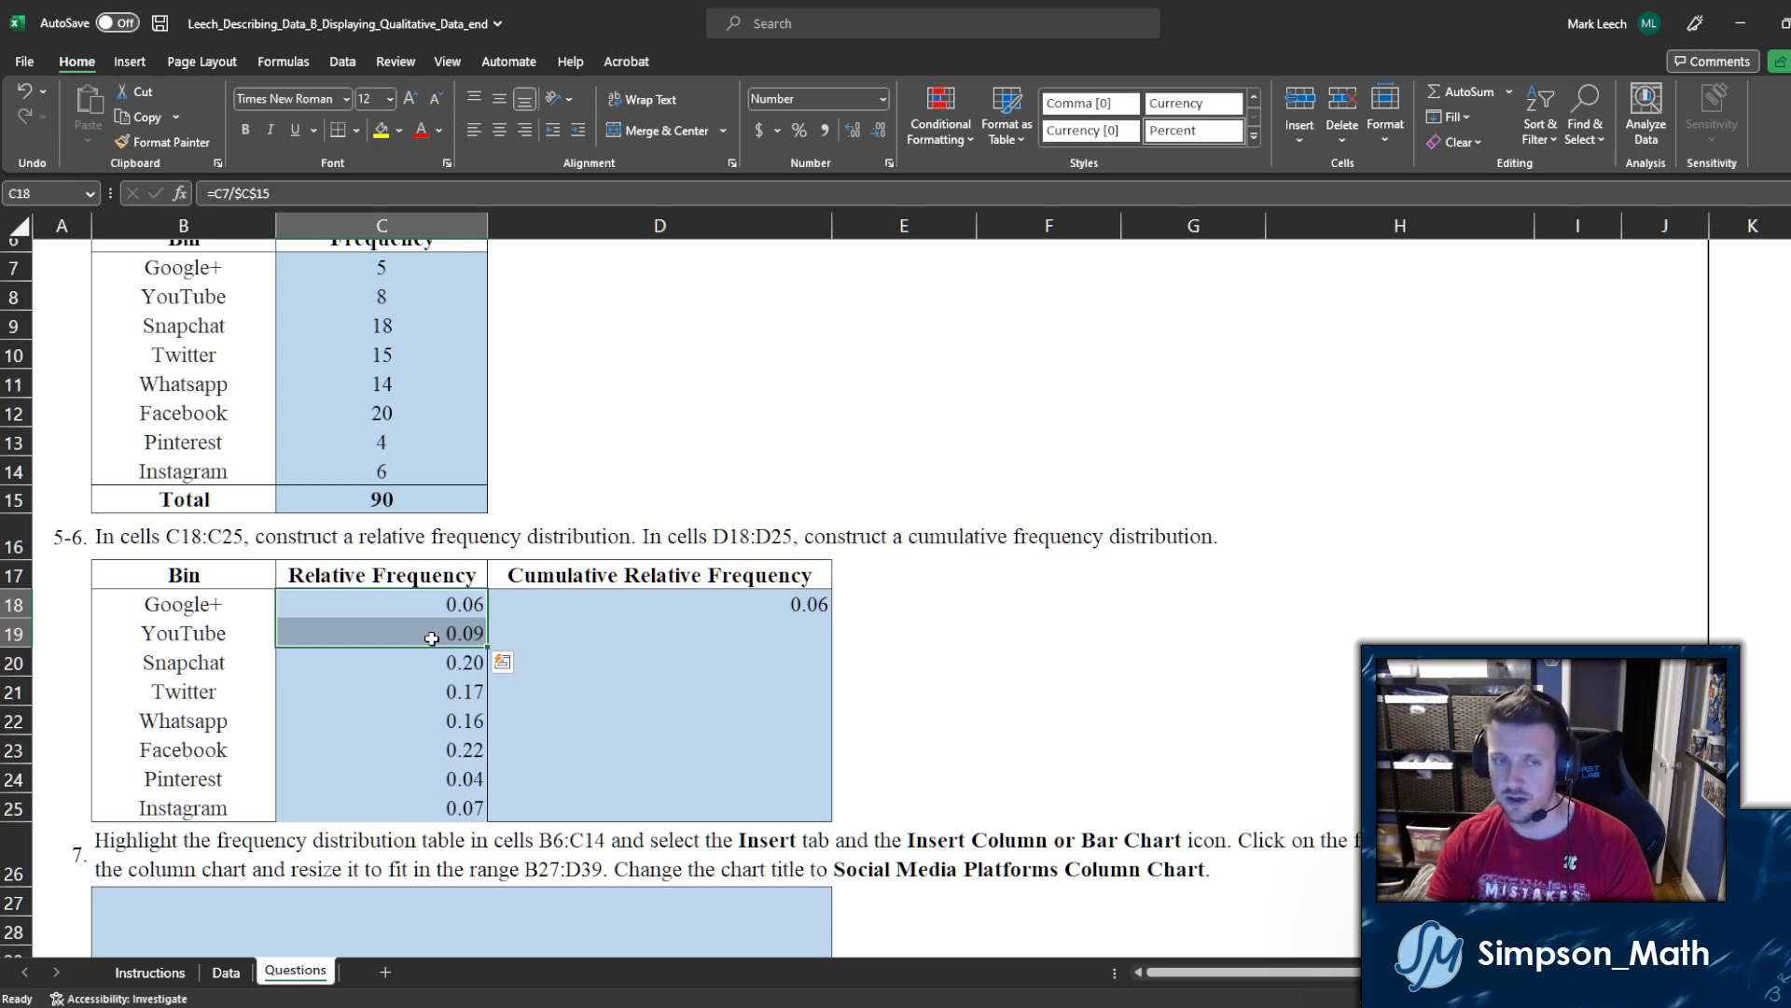
click(523, 627)
text(=)
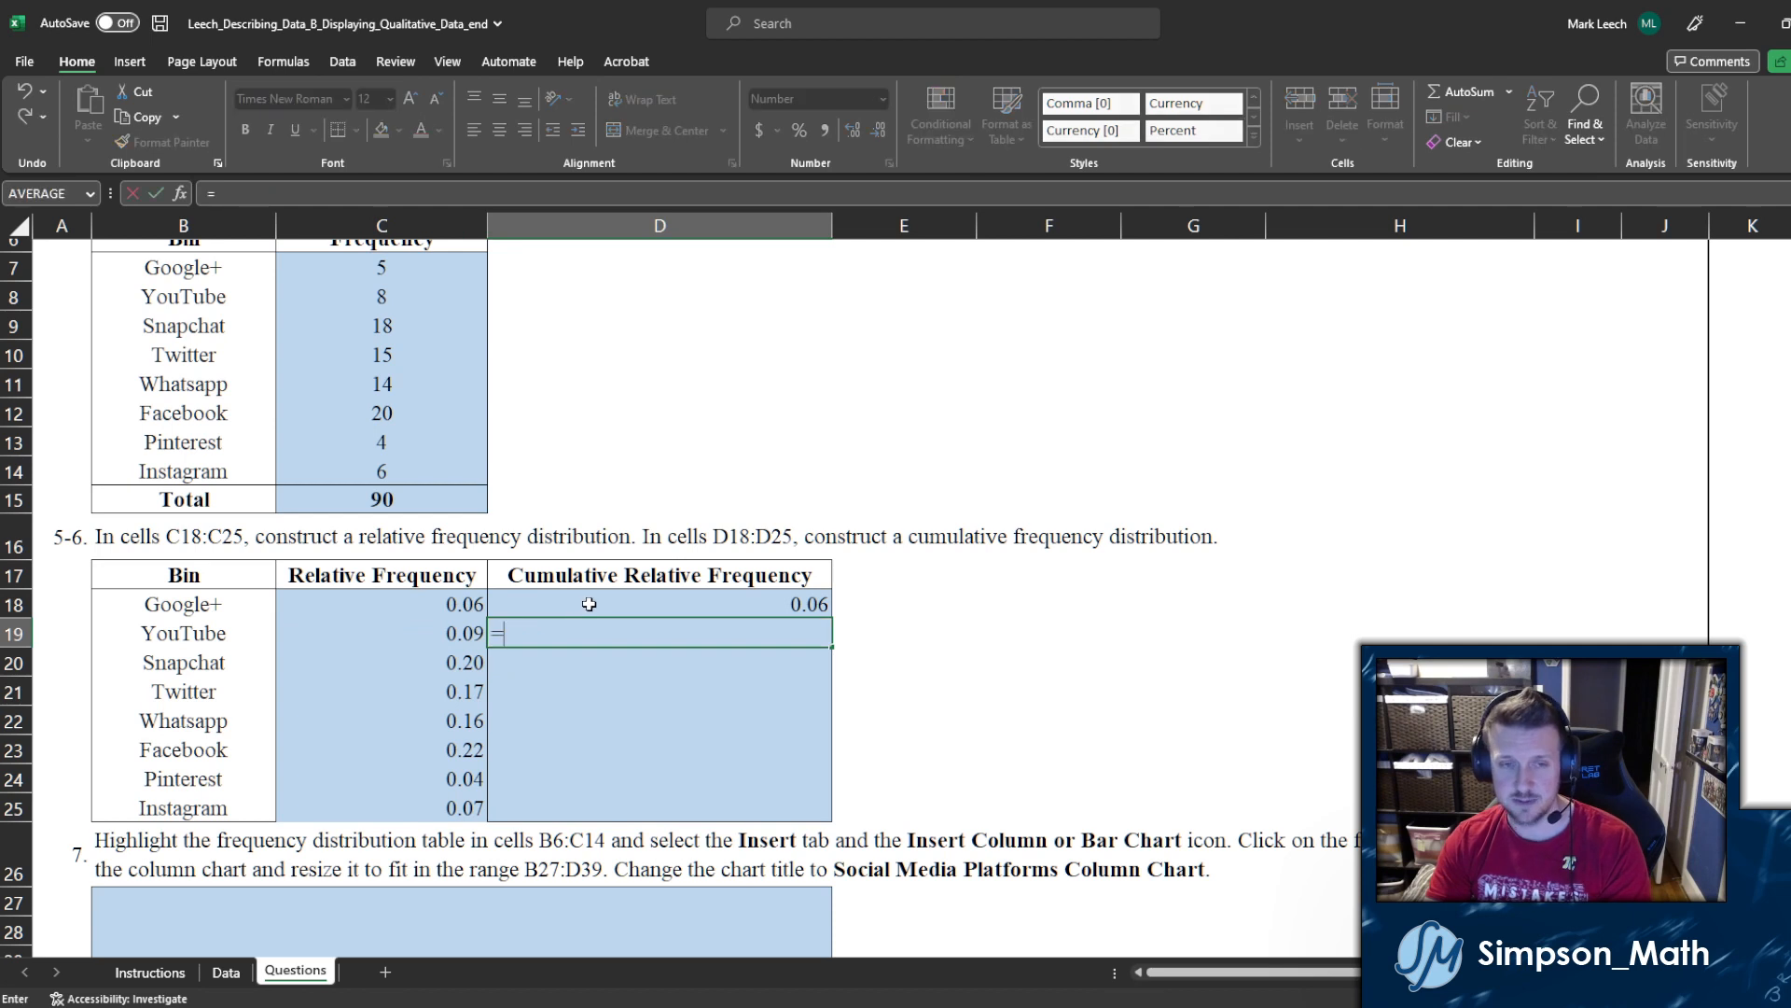
click(595, 605)
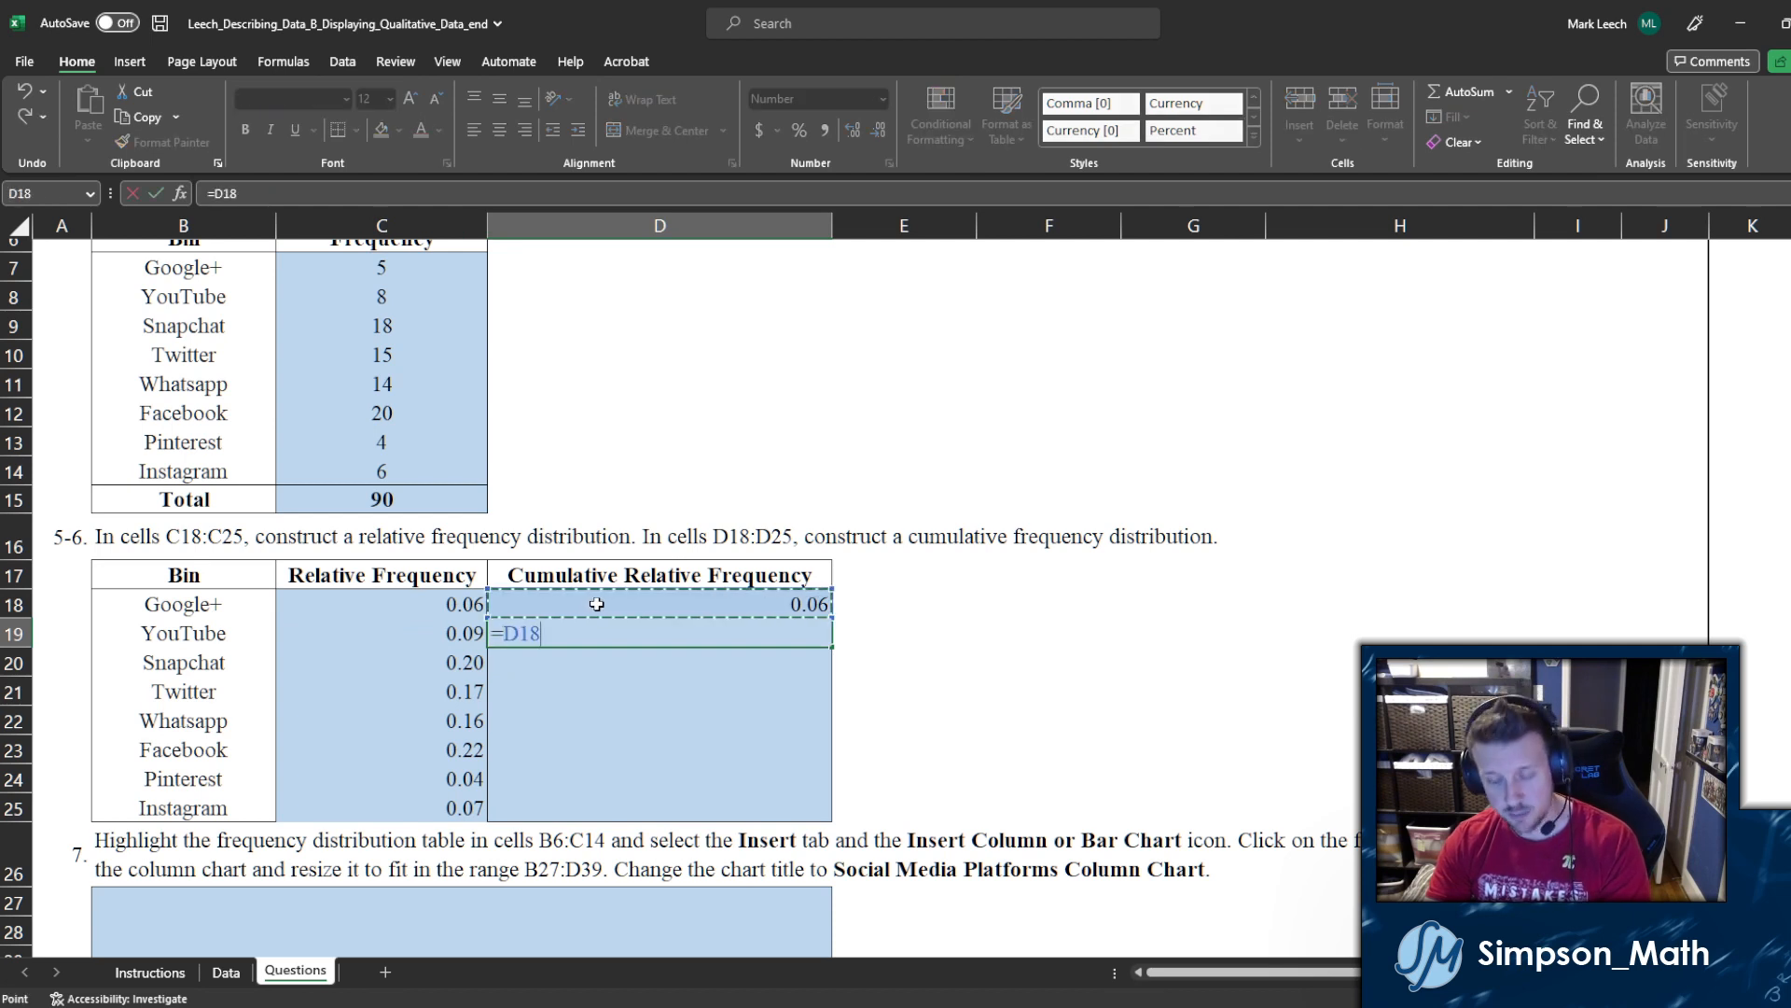
text(+)
click(436, 630)
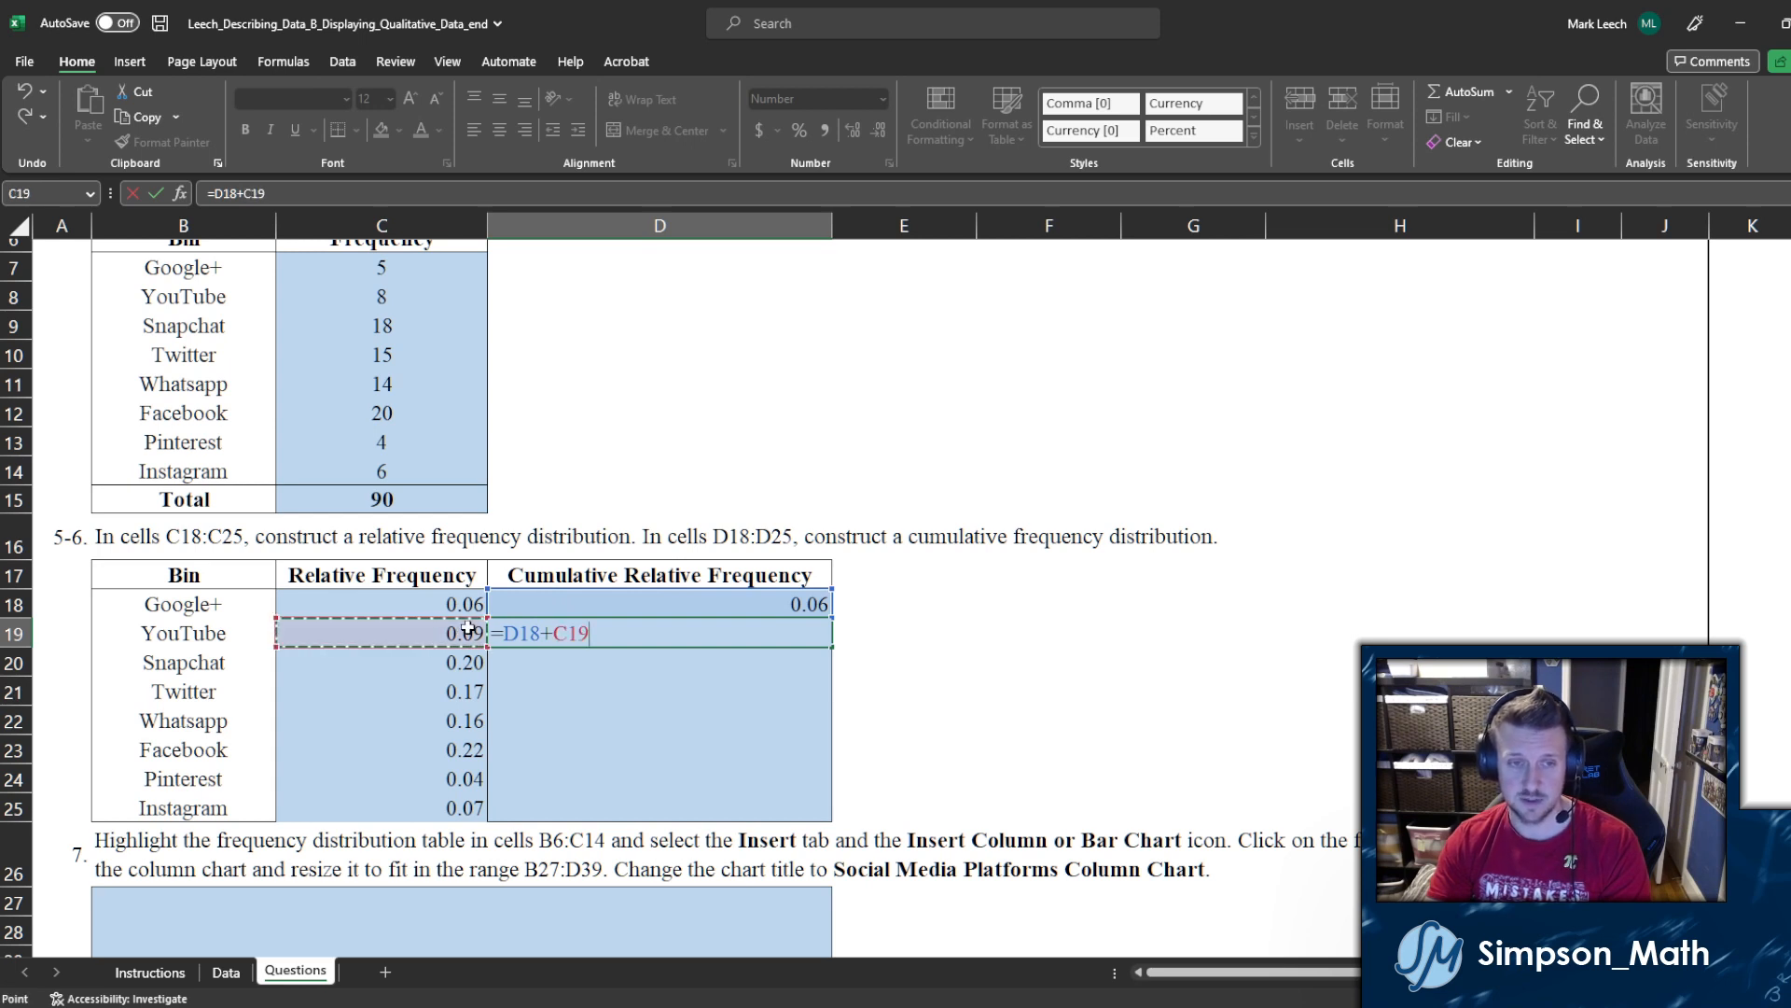
key(Return)
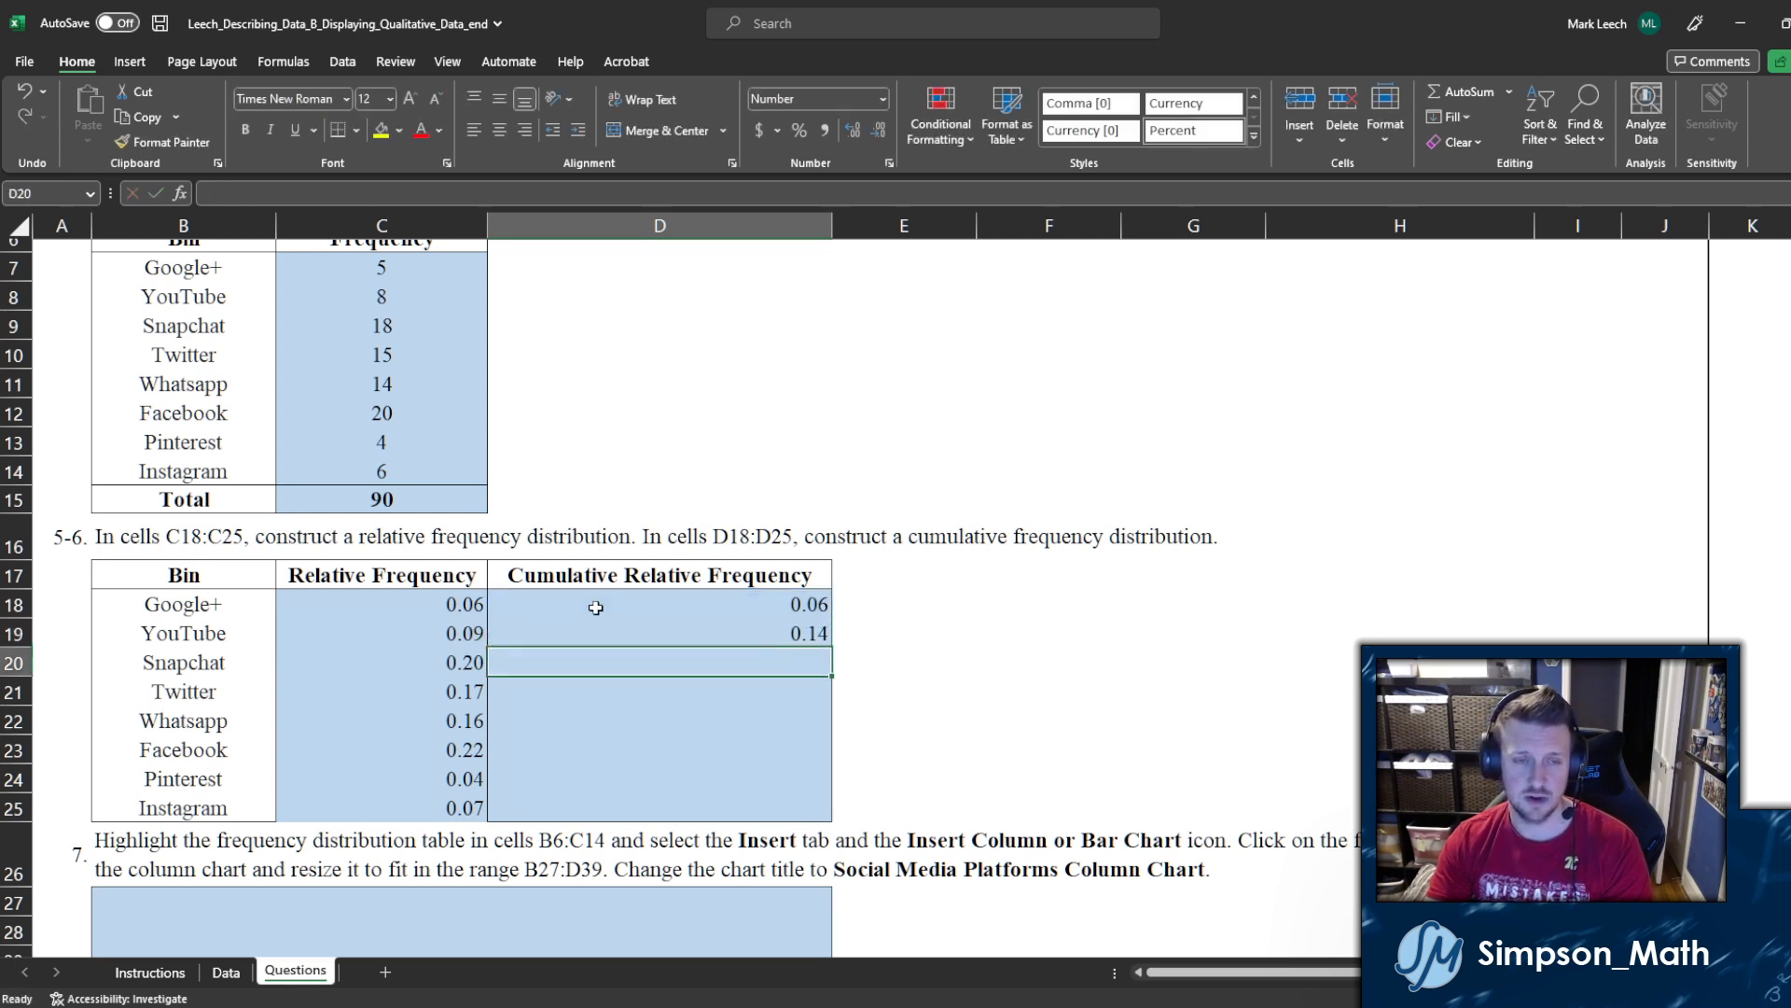
Step: Inspect the cells referenced by the YouTube cumulative relative frequency formula in D19
double_click(613, 625)
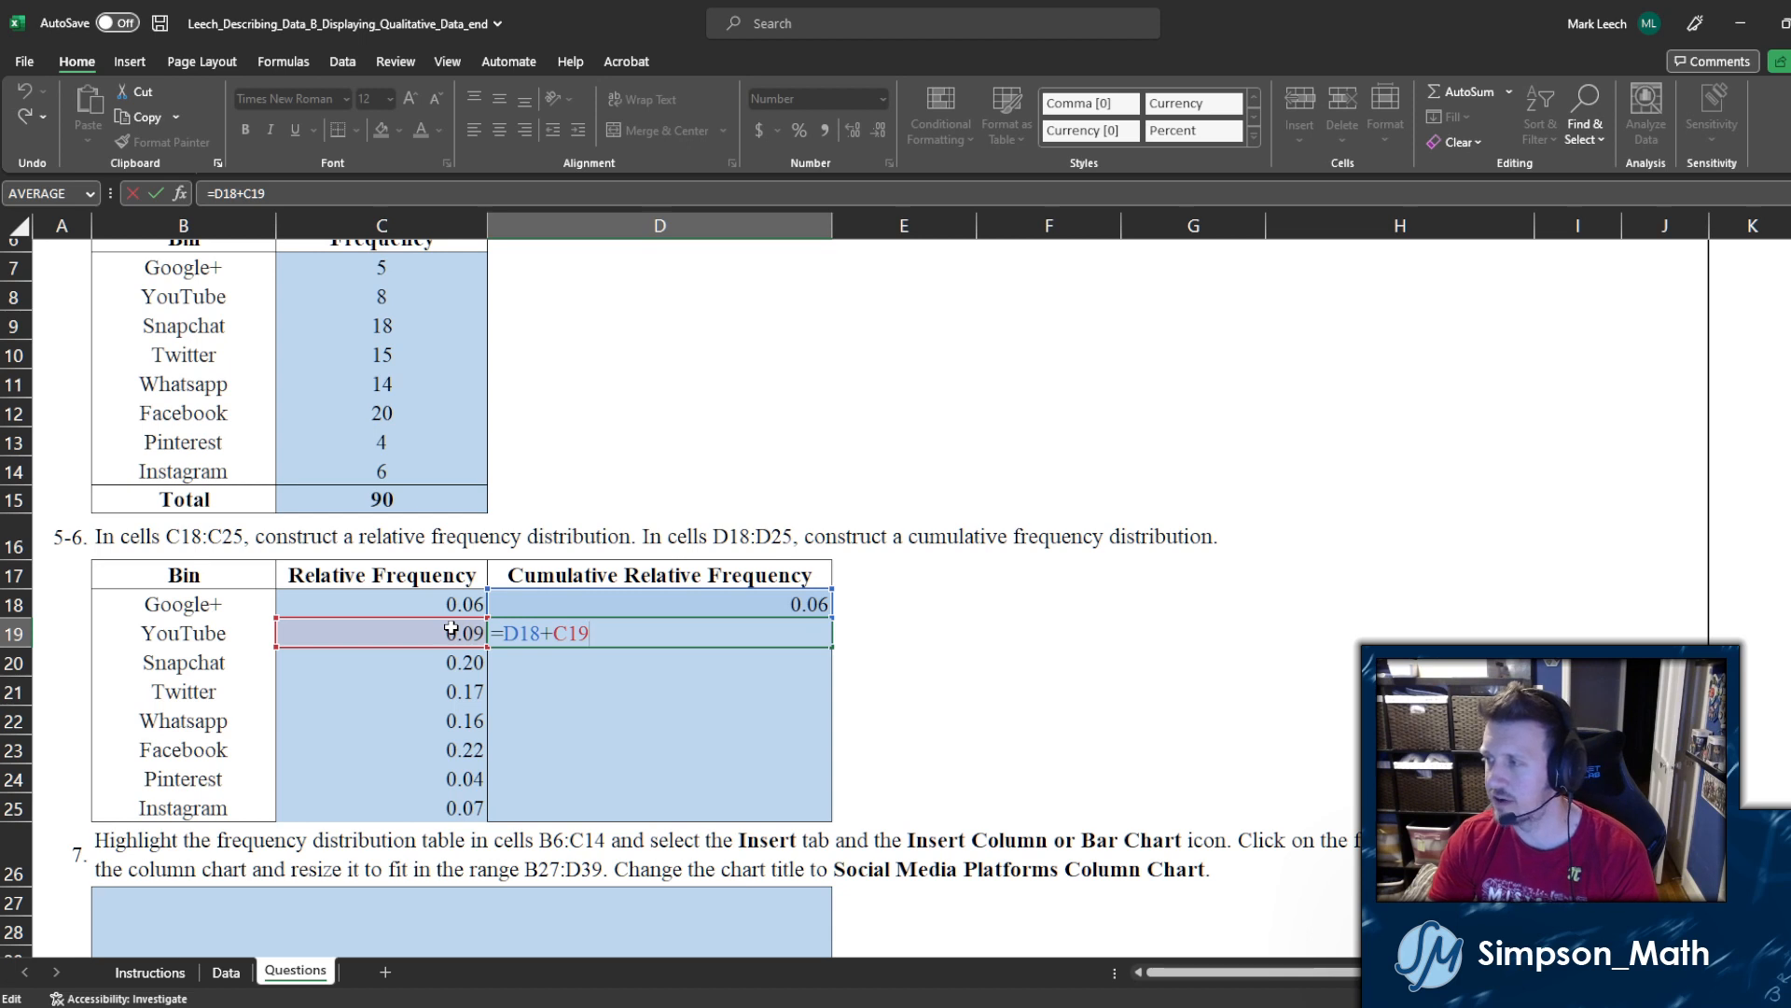
key(Return)
click(585, 631)
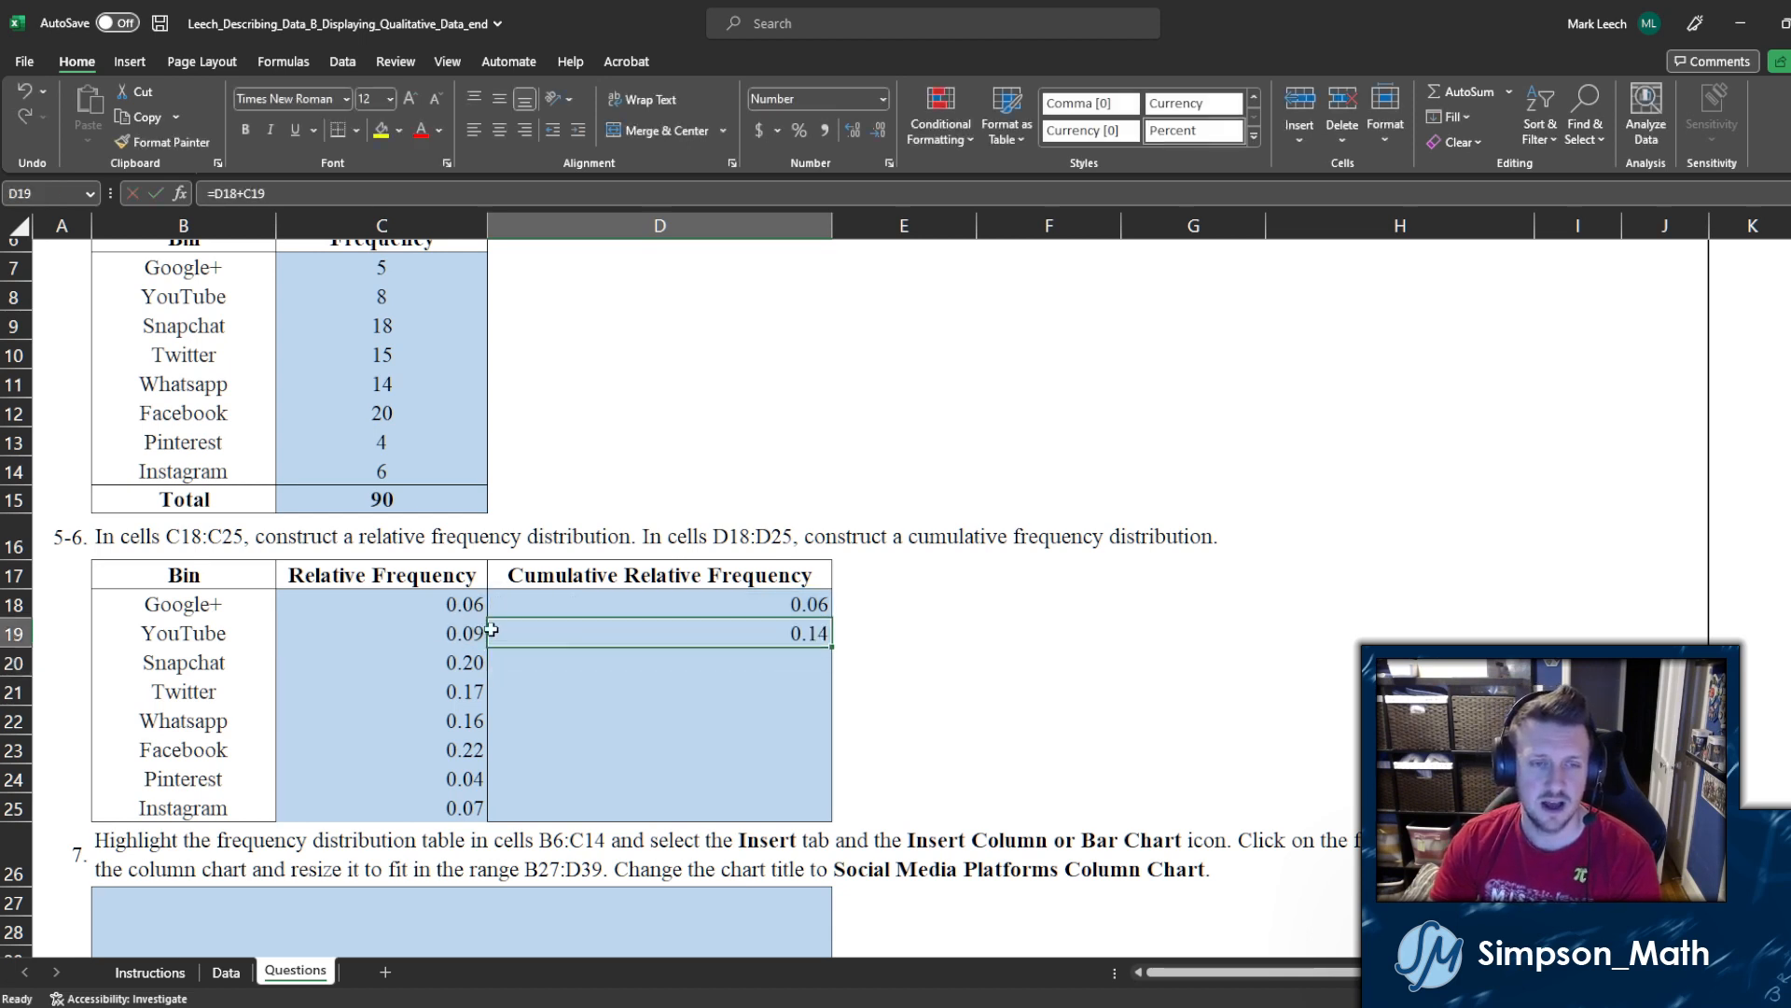
drag(437, 608, 422, 679)
click(543, 659)
click(569, 697)
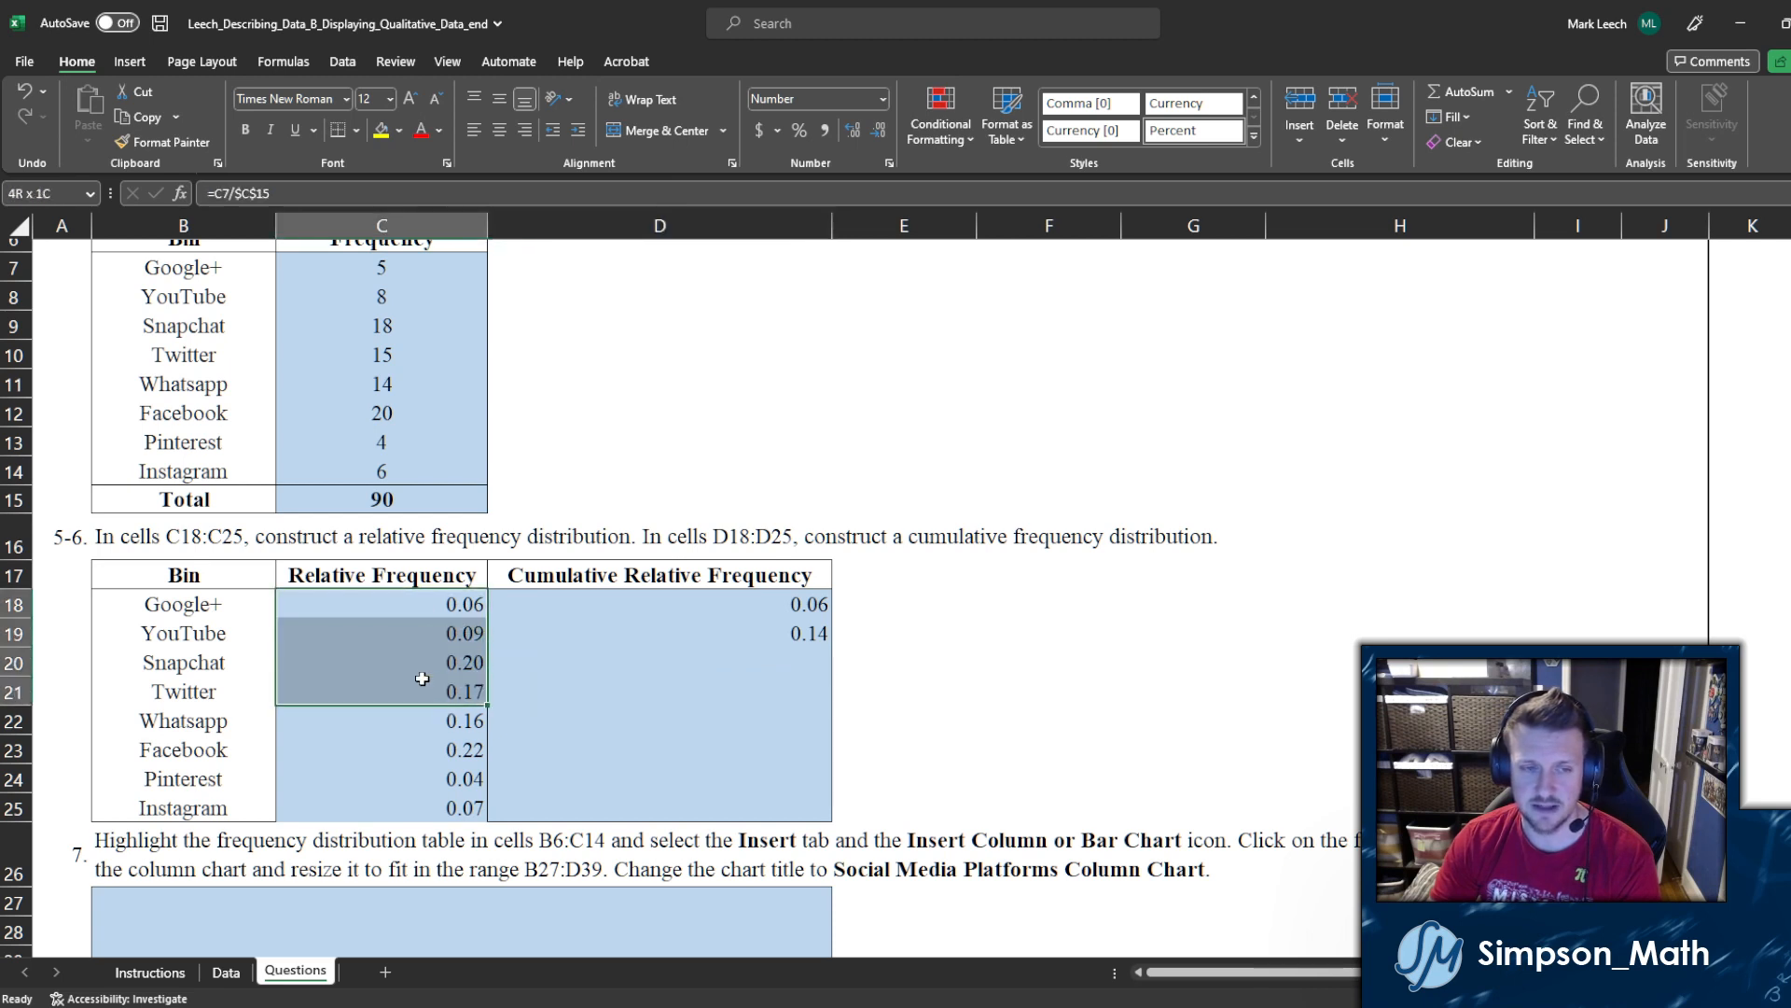
click(580, 724)
drag(415, 606, 434, 721)
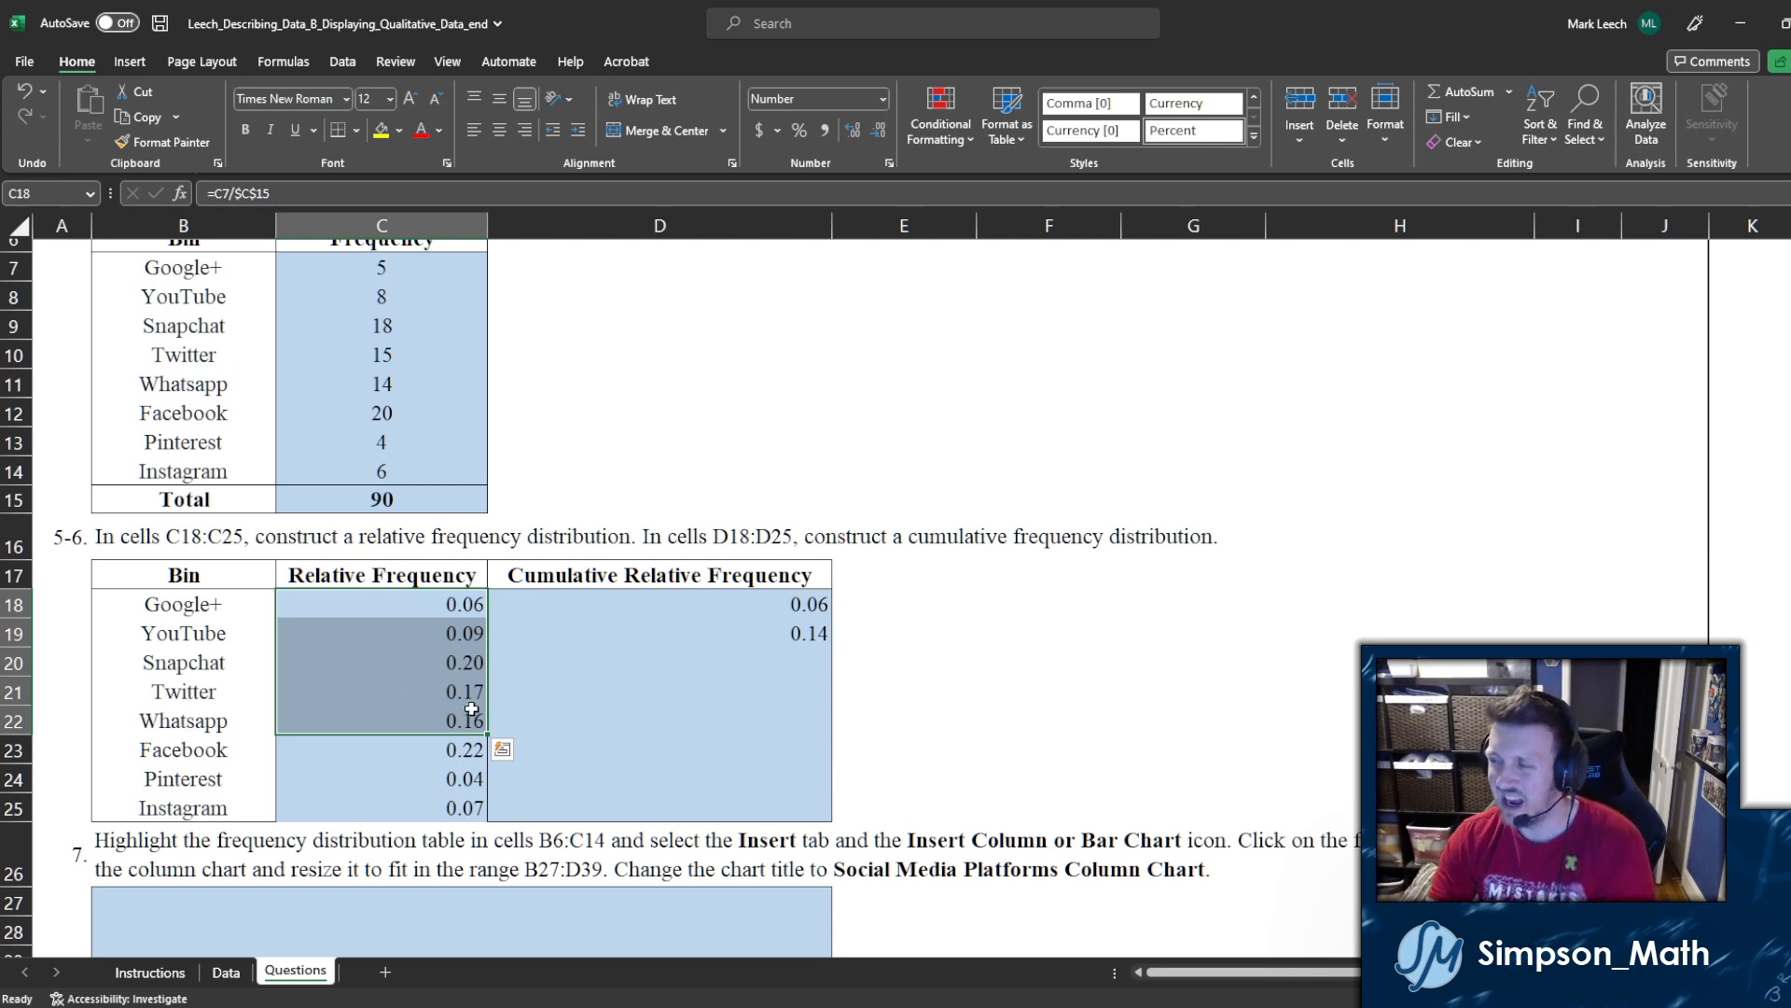
Step: Fill the cumulative relative frequency formula from D19 down to D20 for Snapchat and check its cell references
click(737, 632)
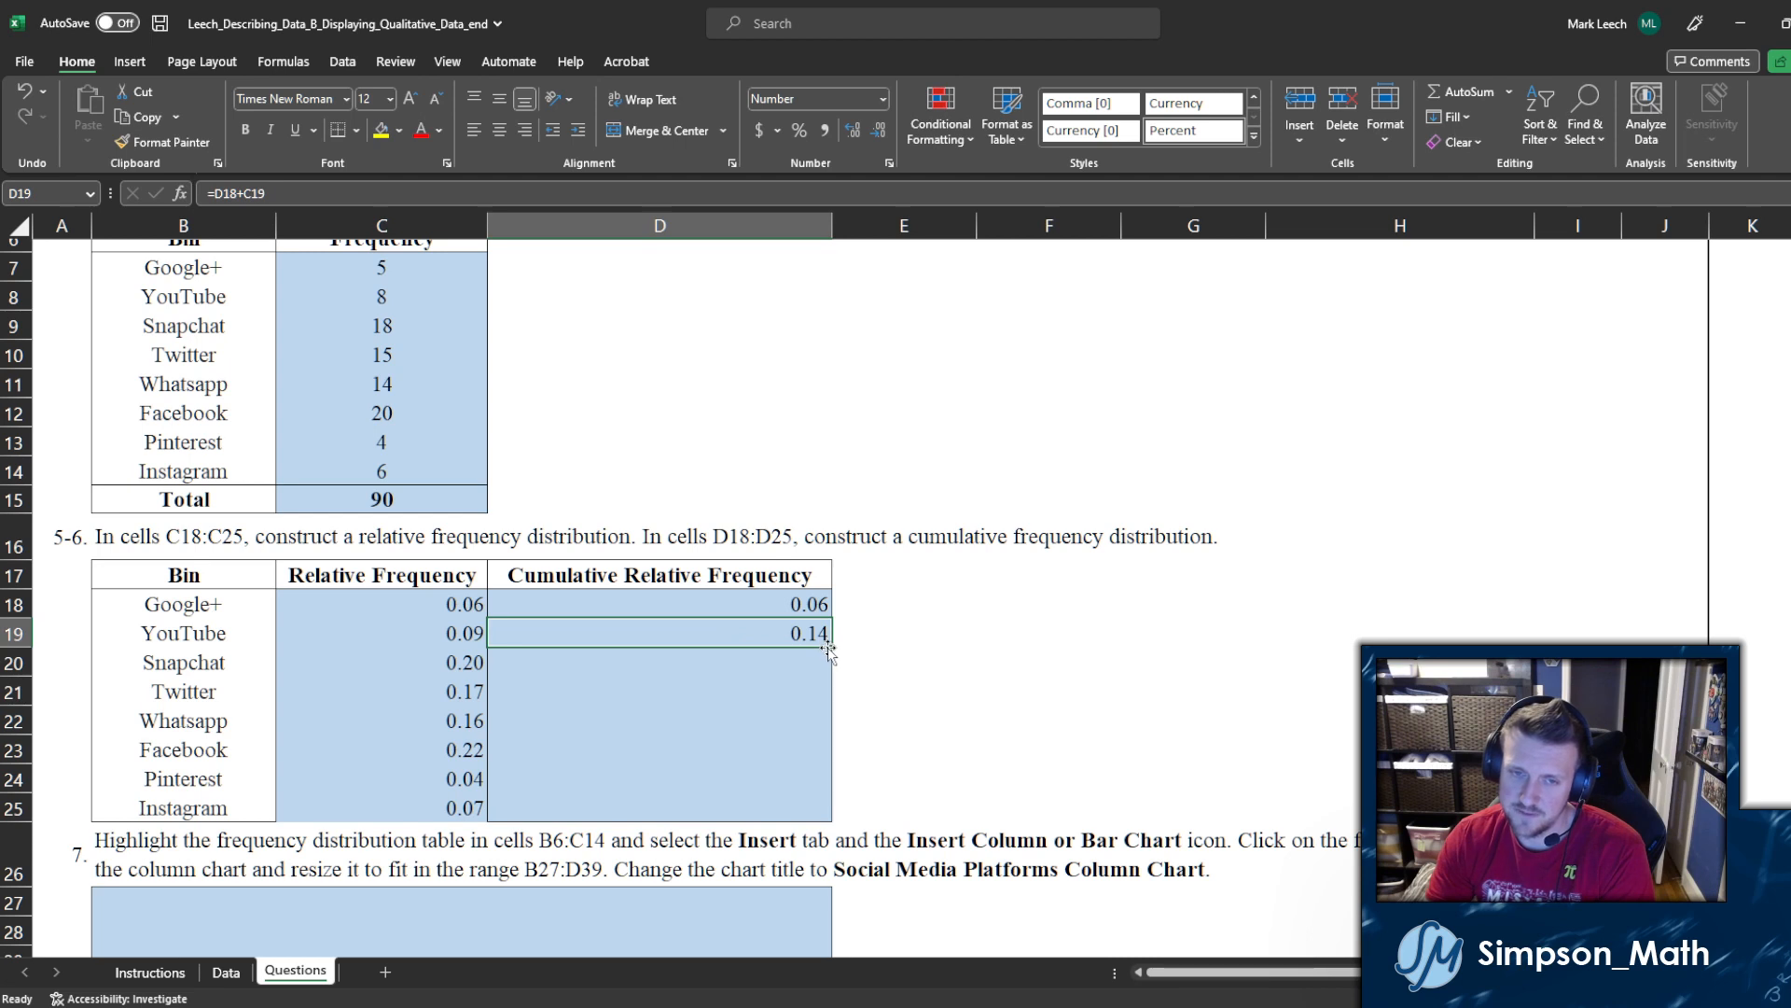
drag(830, 648, 826, 670)
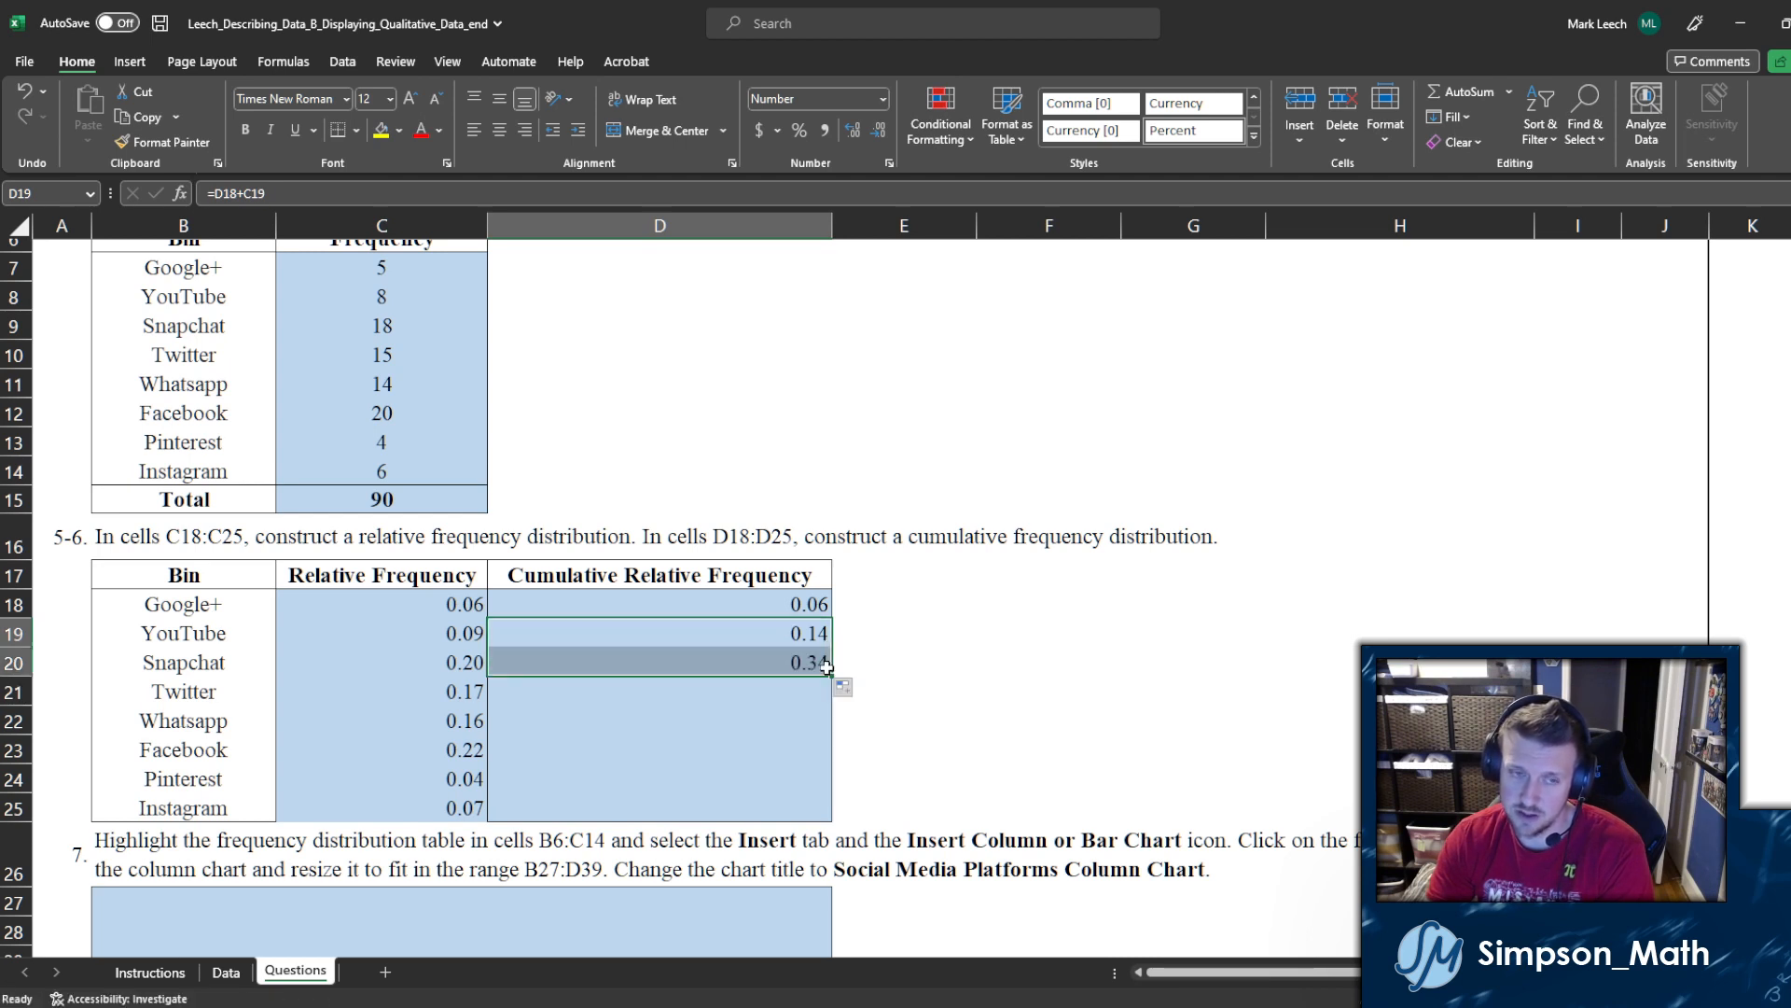
double_click(729, 662)
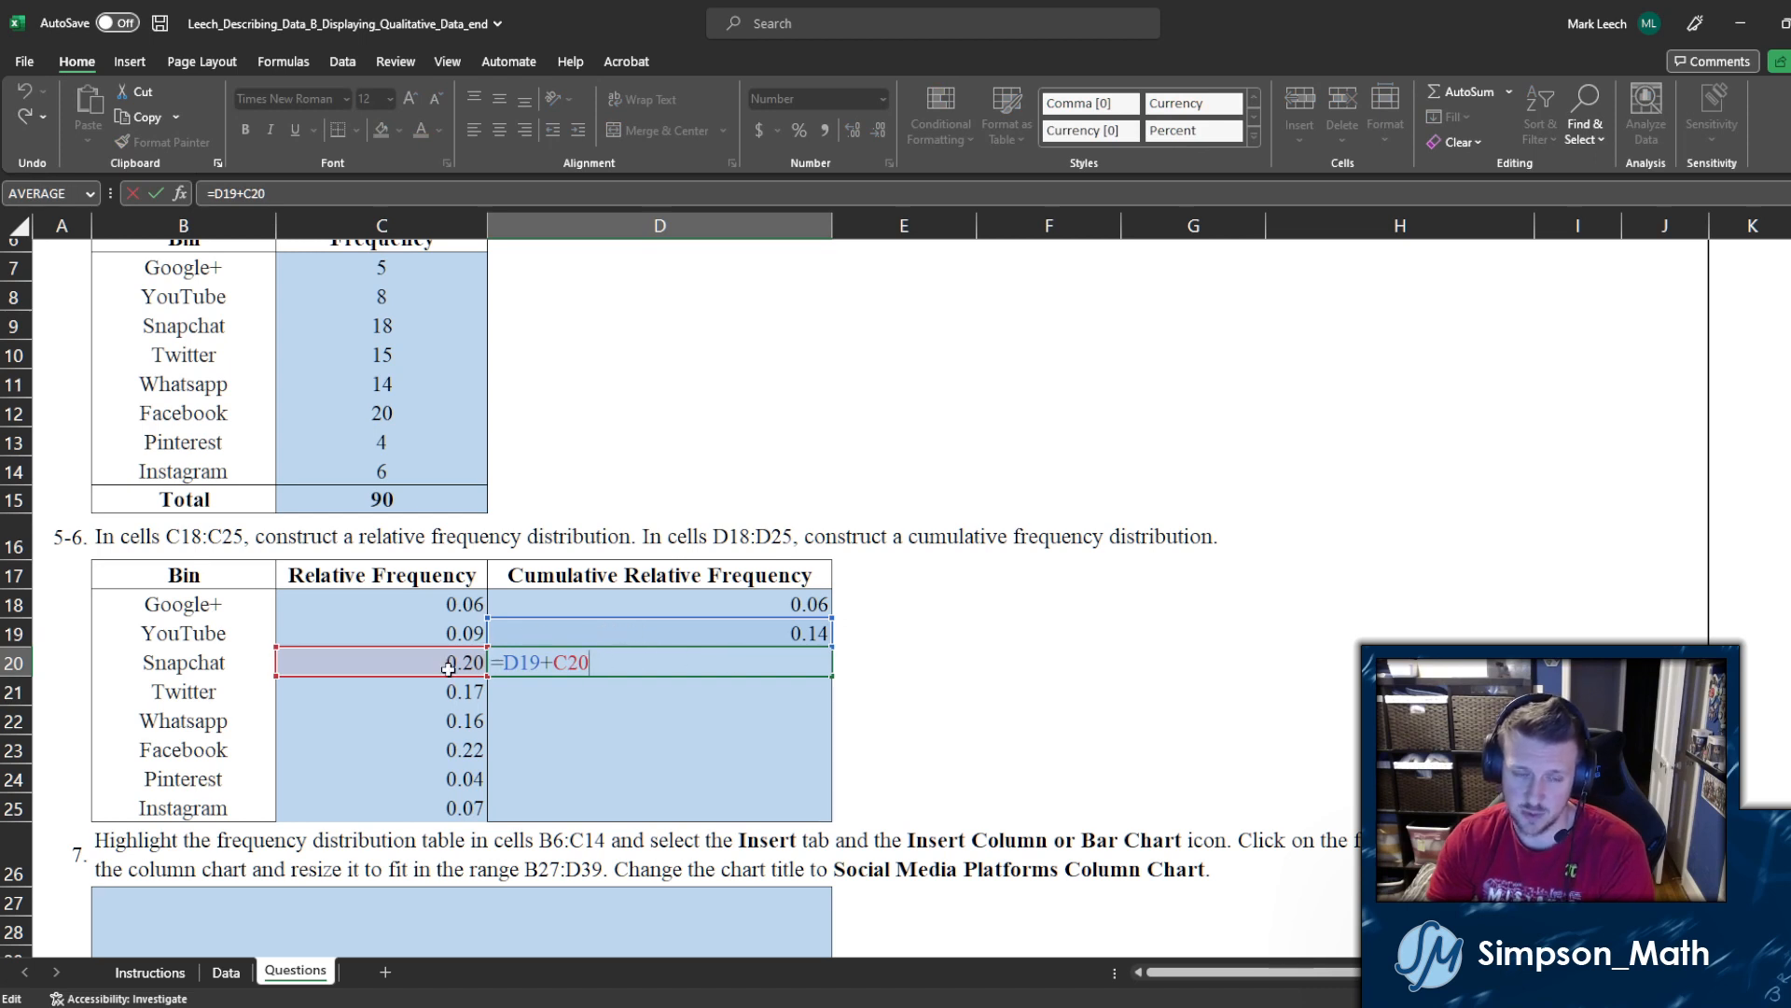
click(606, 634)
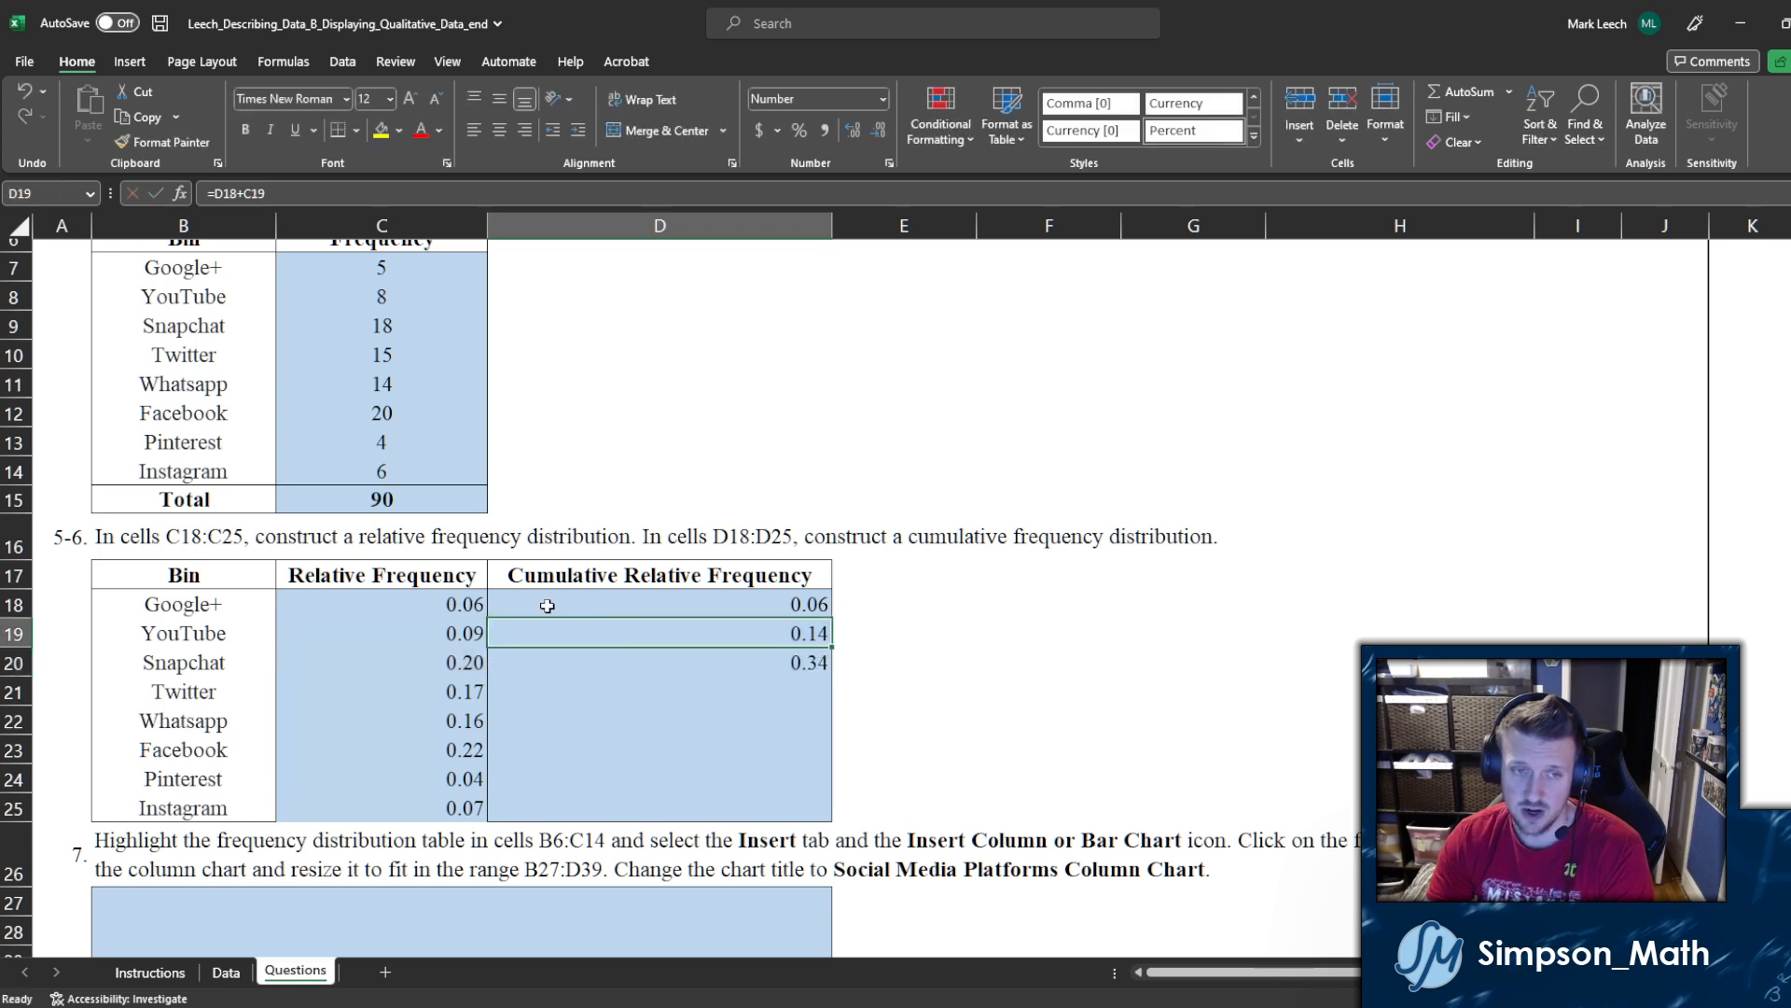
Step: Recheck the references in Snapchat's cumulative formula and fill it from D20 down through D25
click(509, 604)
click(444, 635)
click(562, 637)
double_click(571, 663)
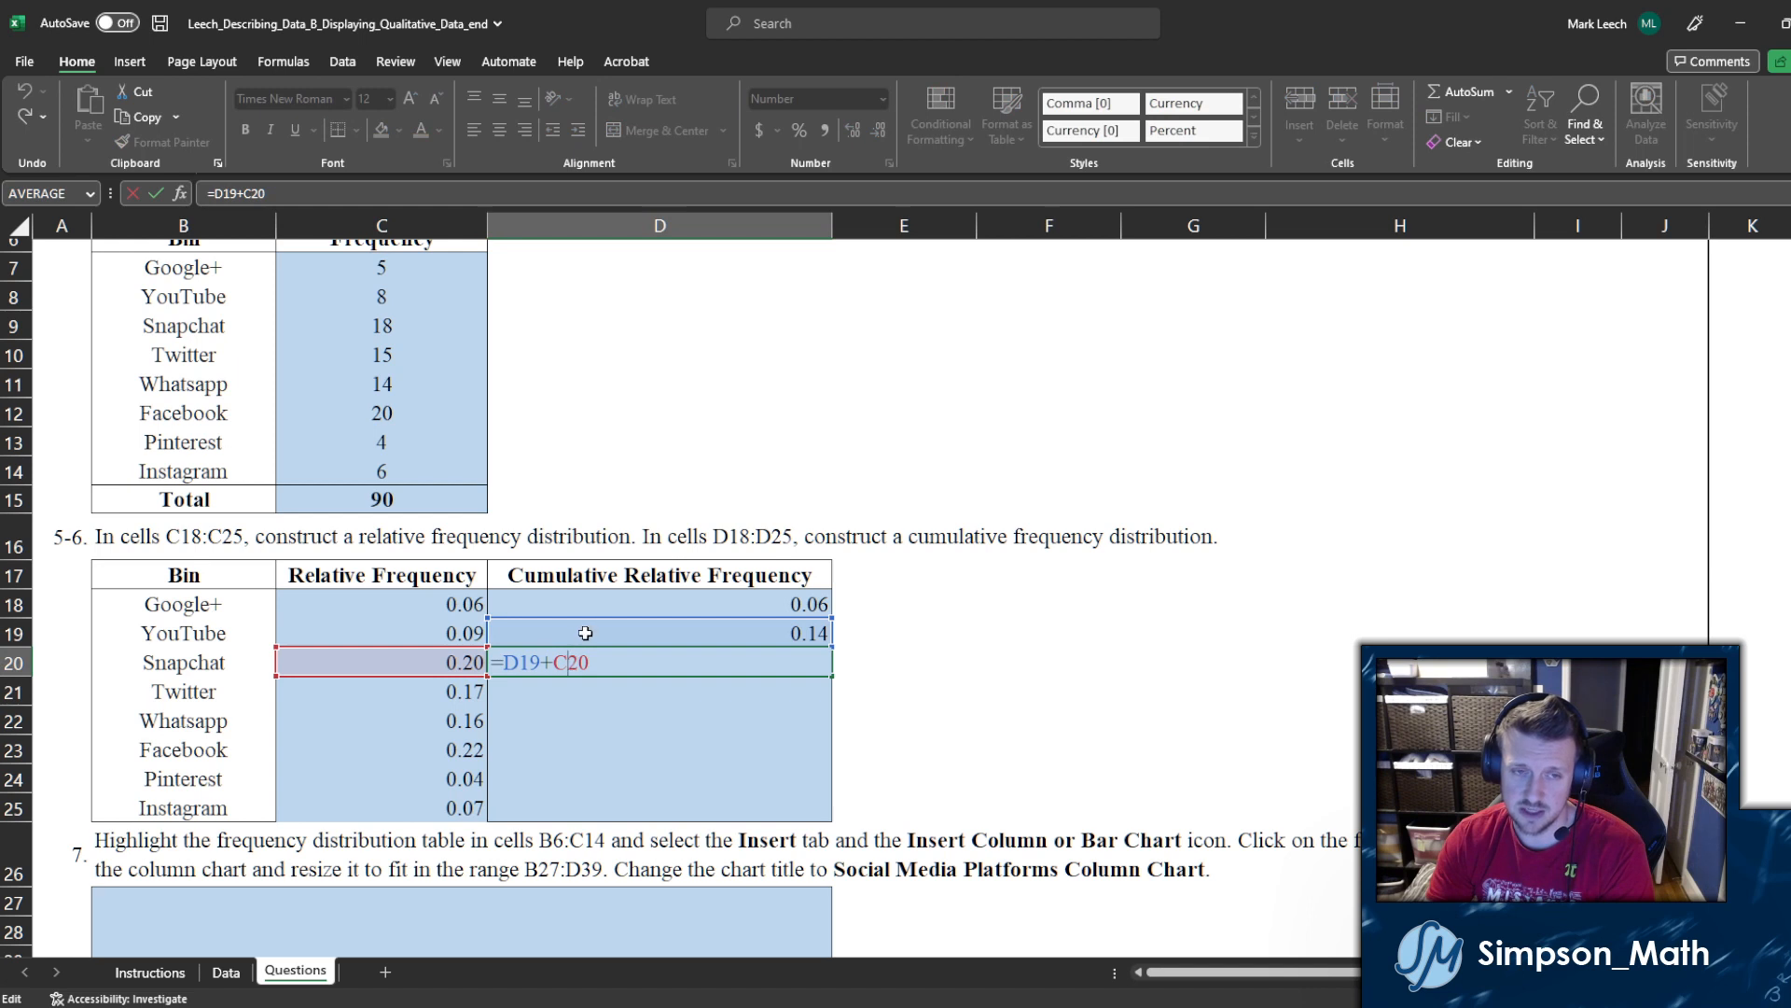
key(Return)
click(631, 655)
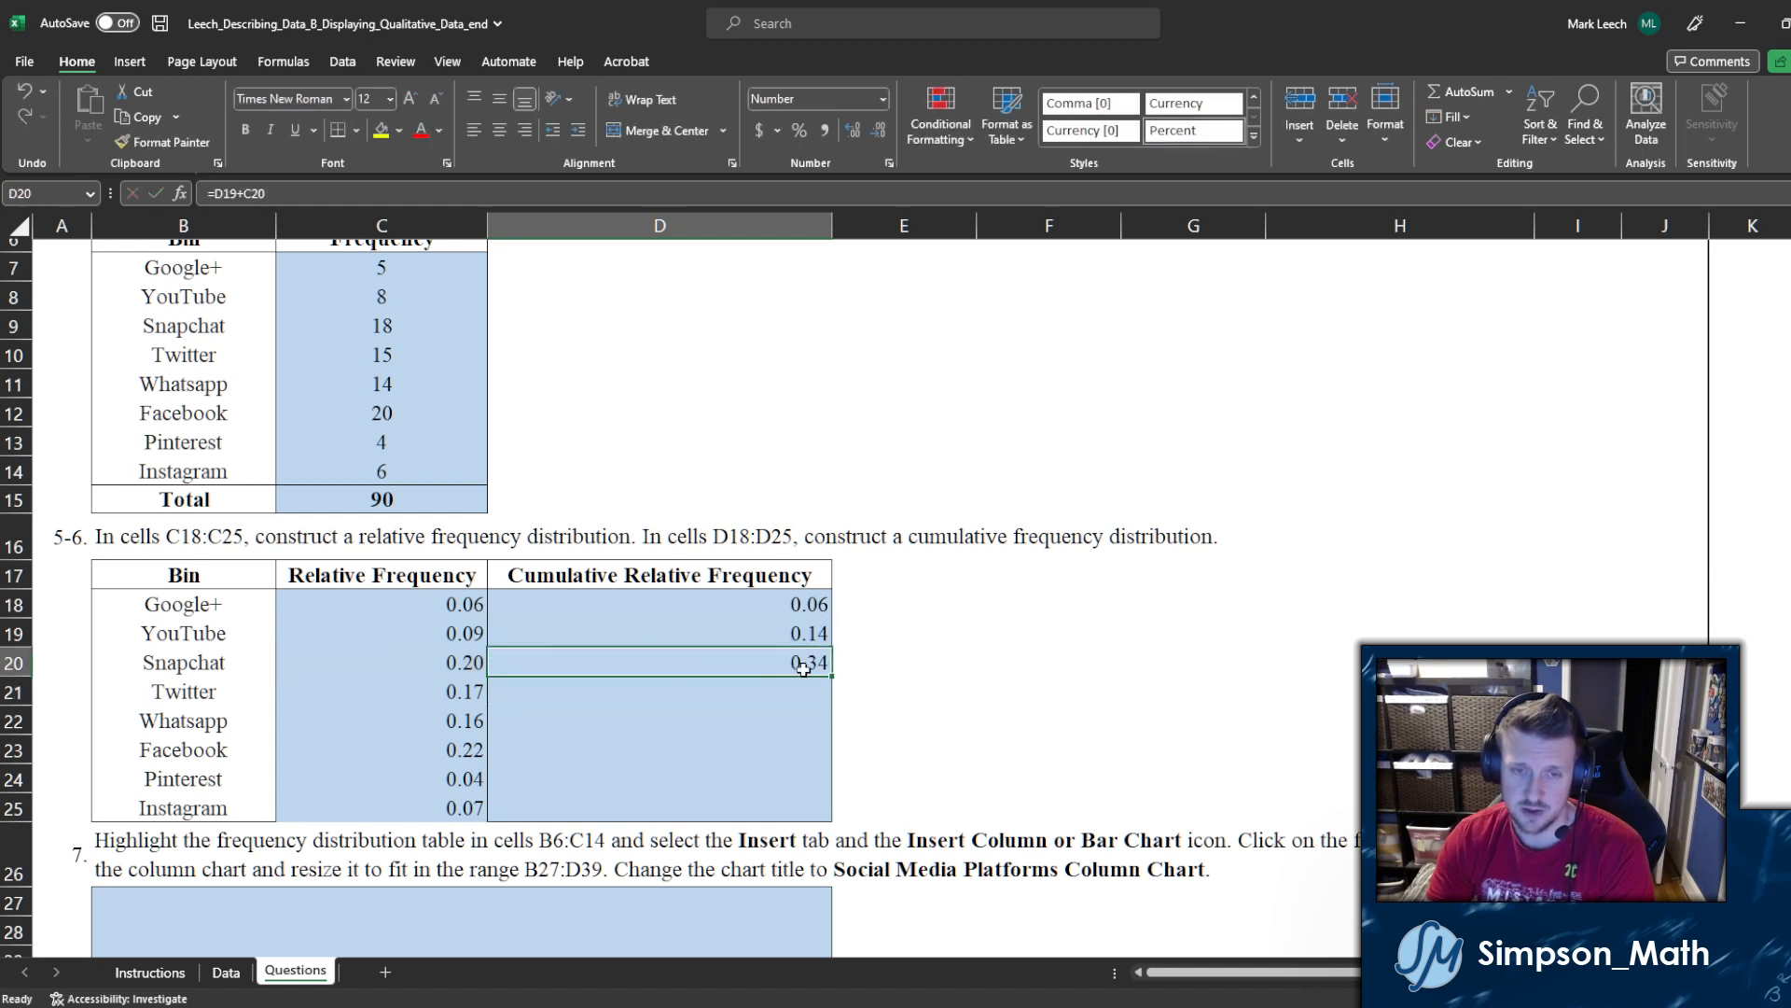
drag(830, 674, 807, 825)
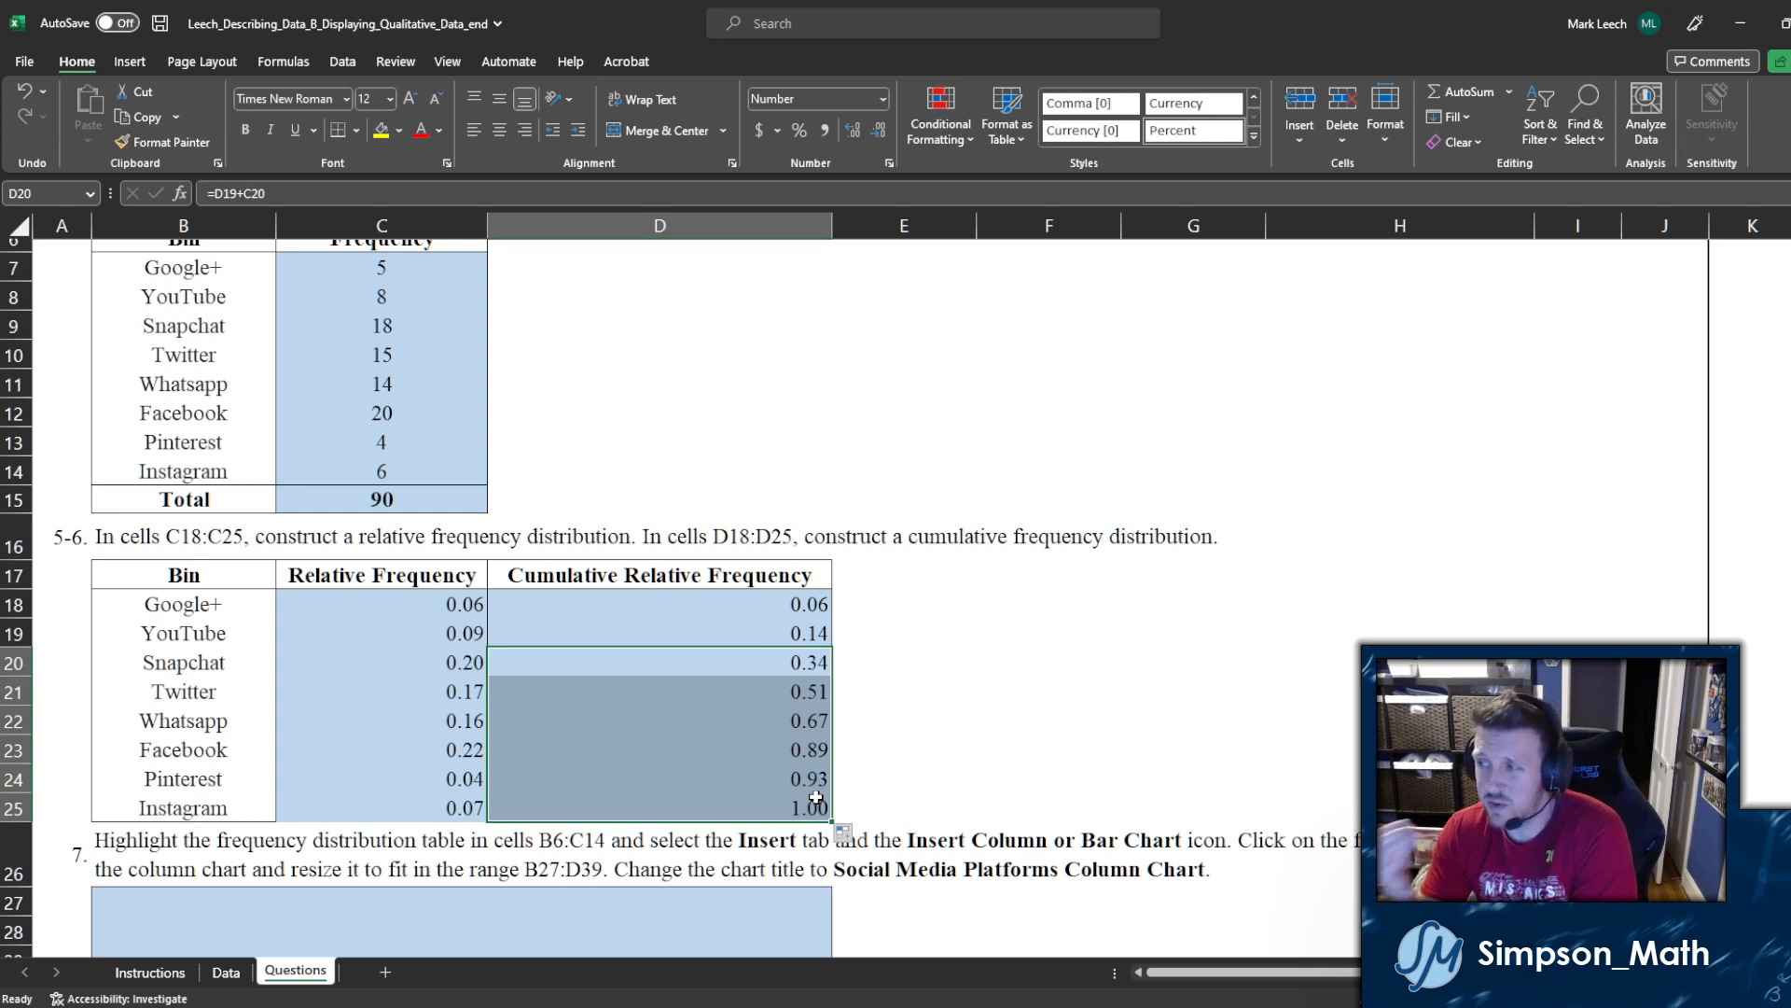
click(890, 800)
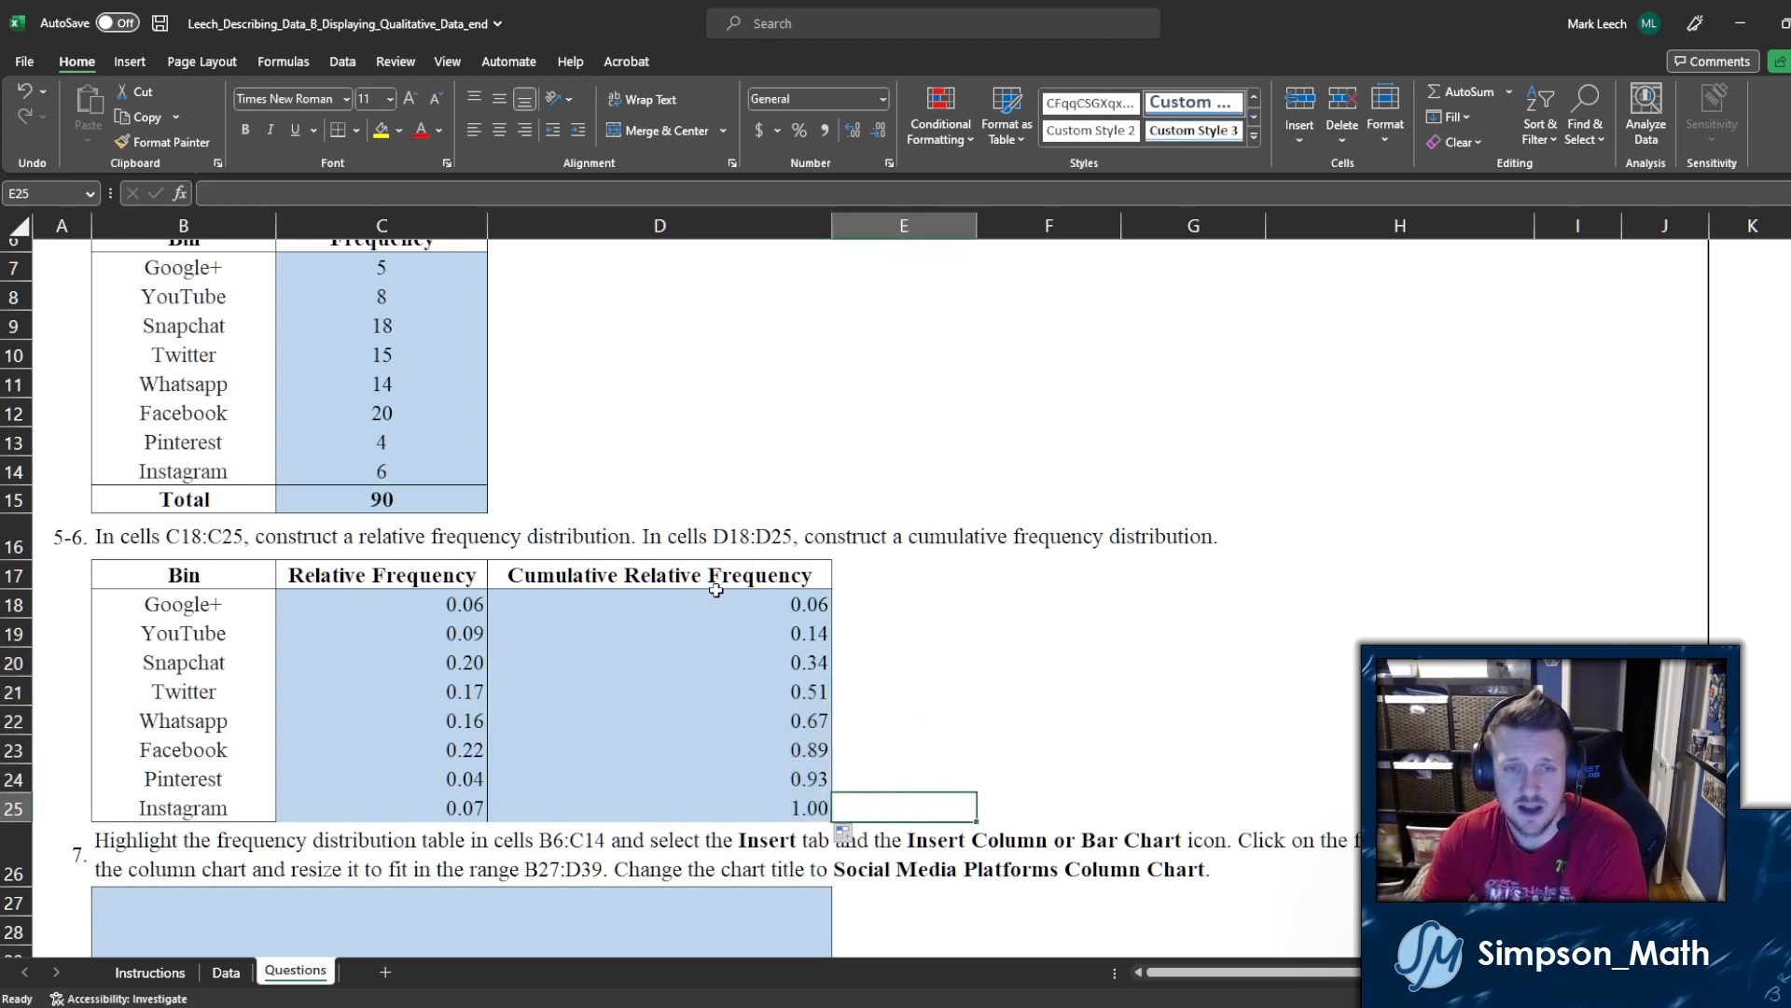
Step: Trace how each cumulative relative frequency in D19:D25 combines the previous cumulative value with its own row's relative frequency
click(684, 611)
click(453, 633)
click(569, 640)
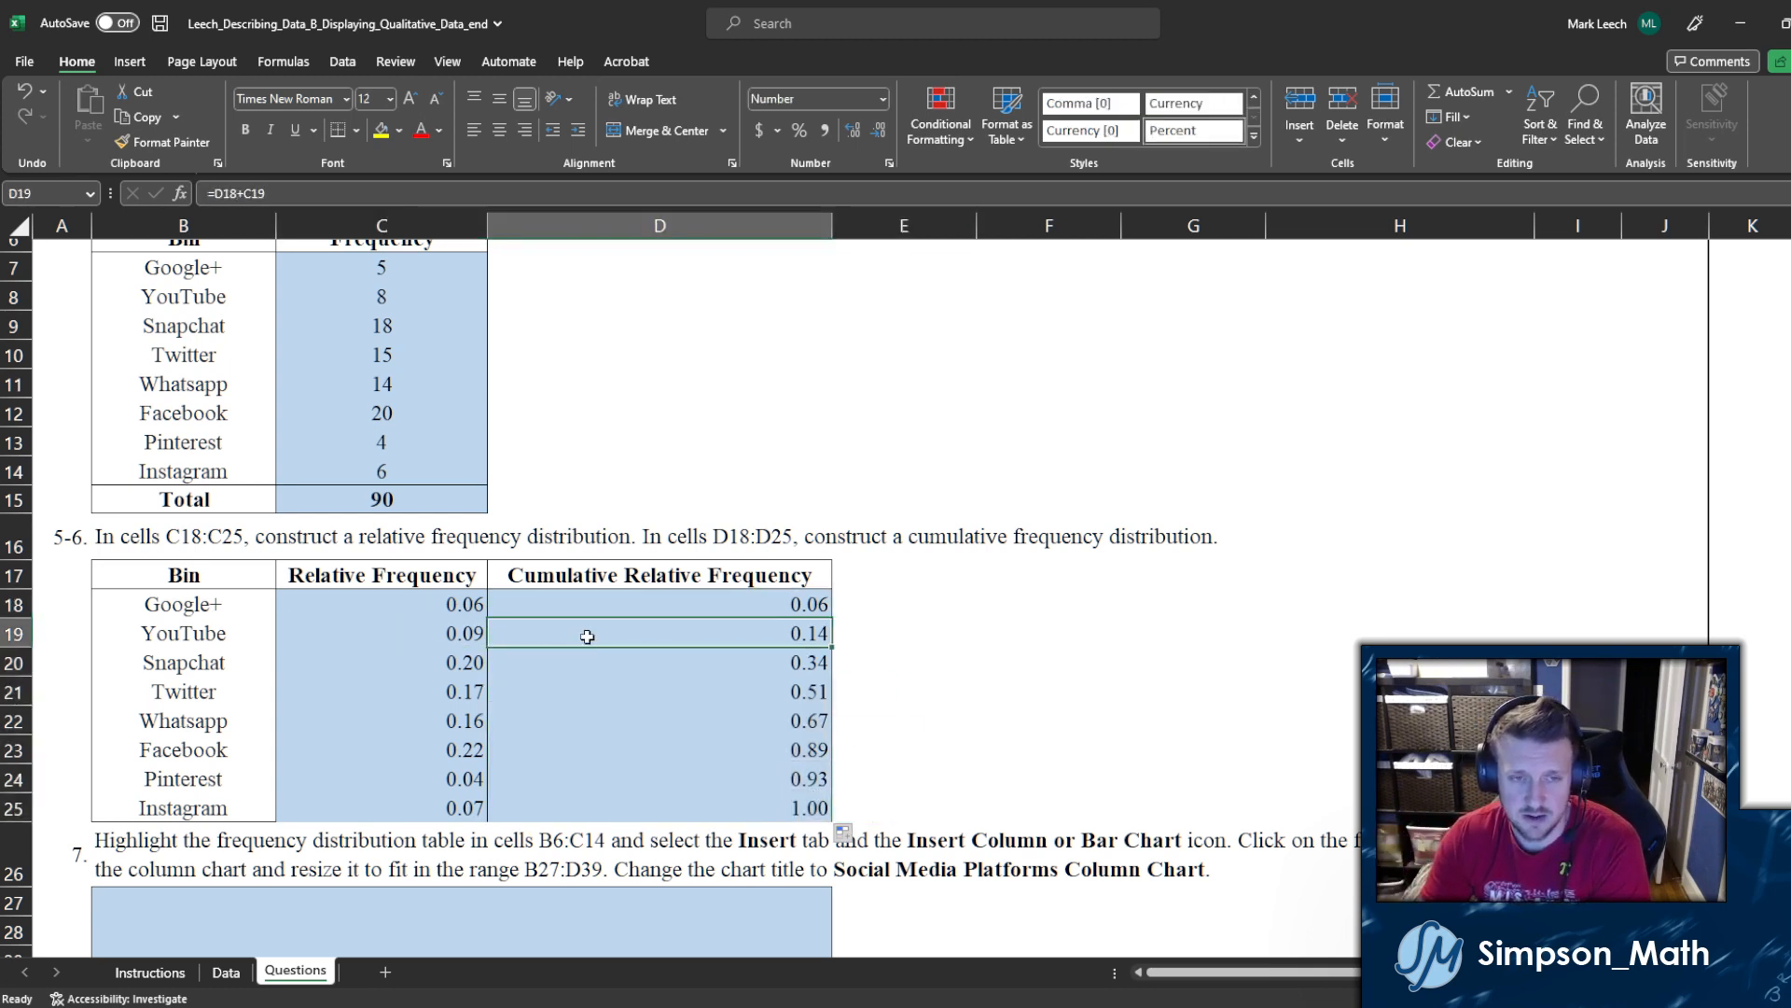
click(444, 662)
click(592, 685)
click(596, 661)
click(425, 685)
click(557, 717)
click(560, 691)
click(431, 724)
click(542, 727)
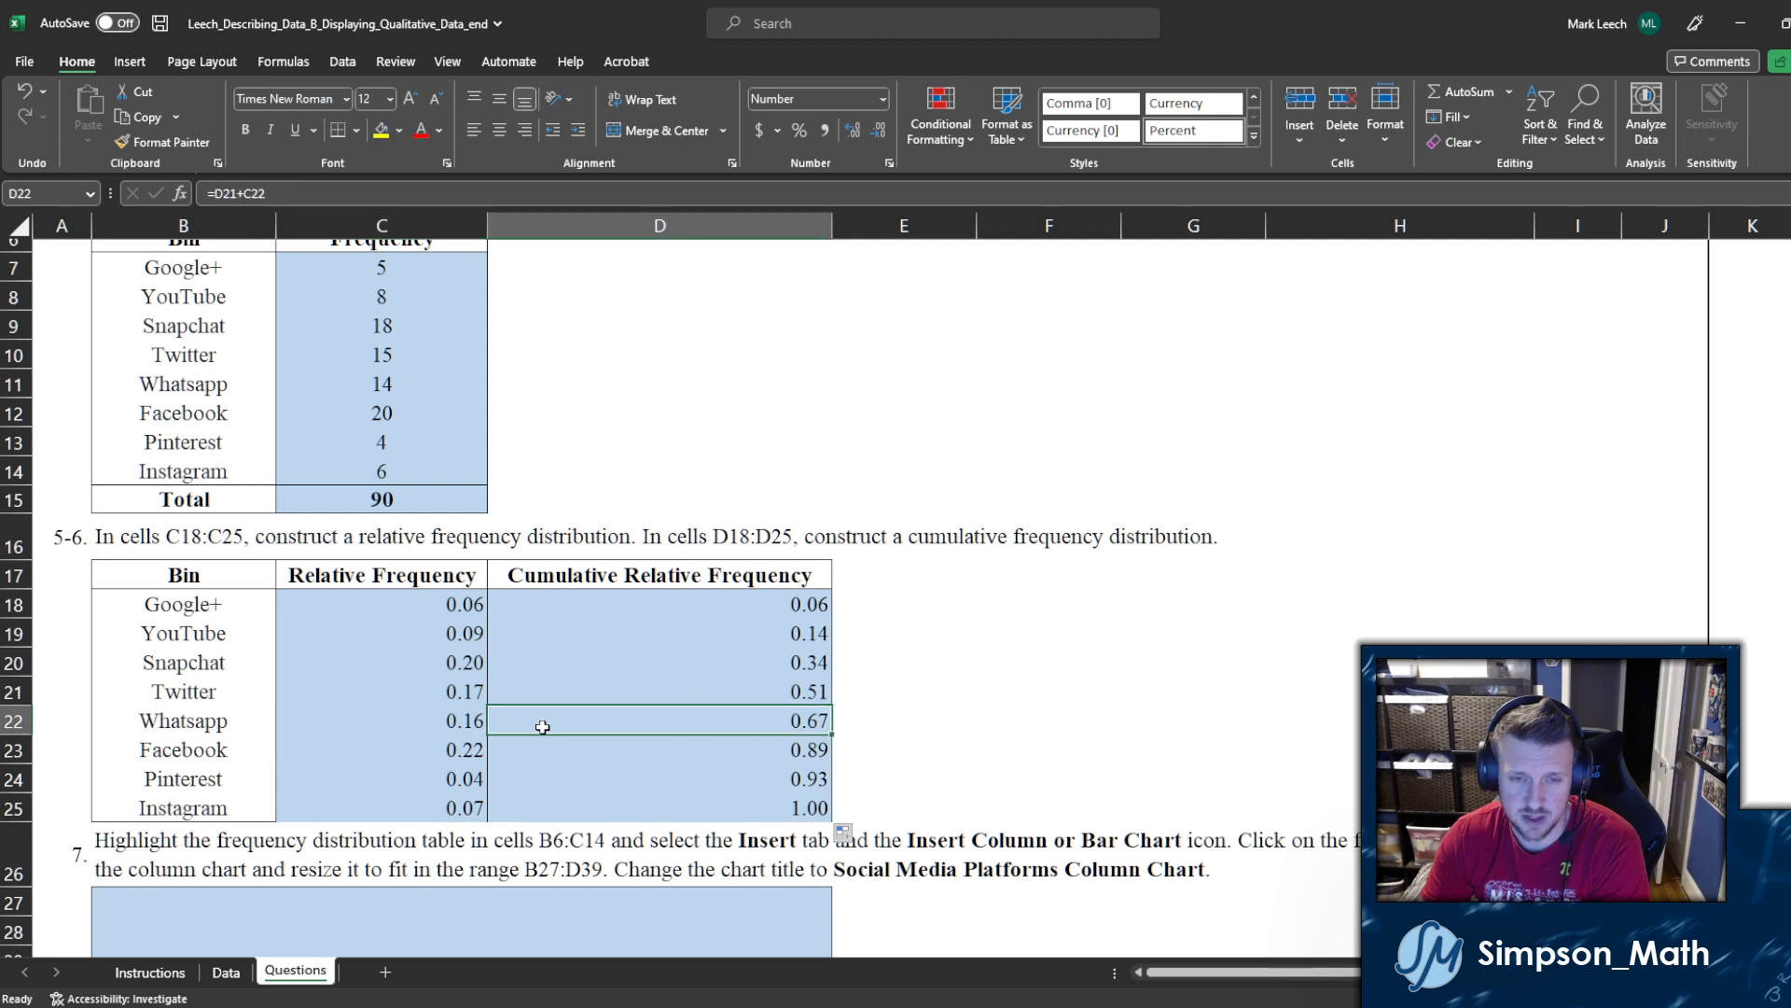
click(454, 749)
click(518, 748)
click(451, 776)
click(535, 780)
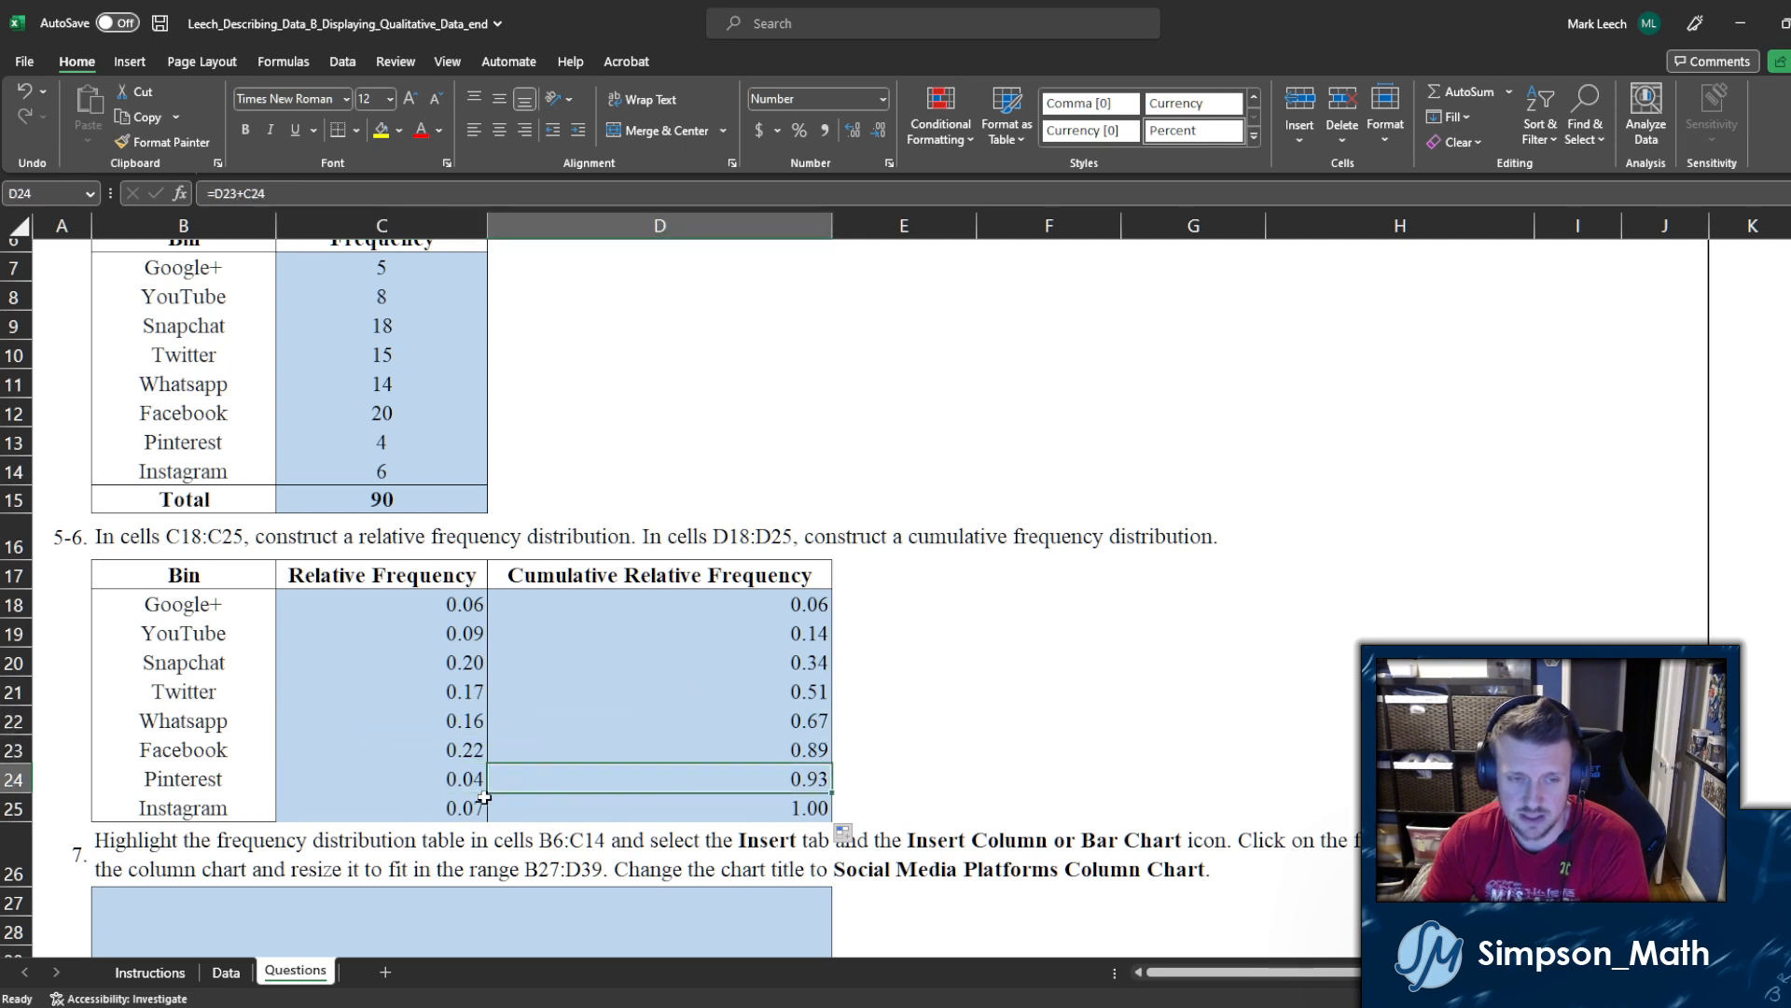
click(473, 804)
click(543, 811)
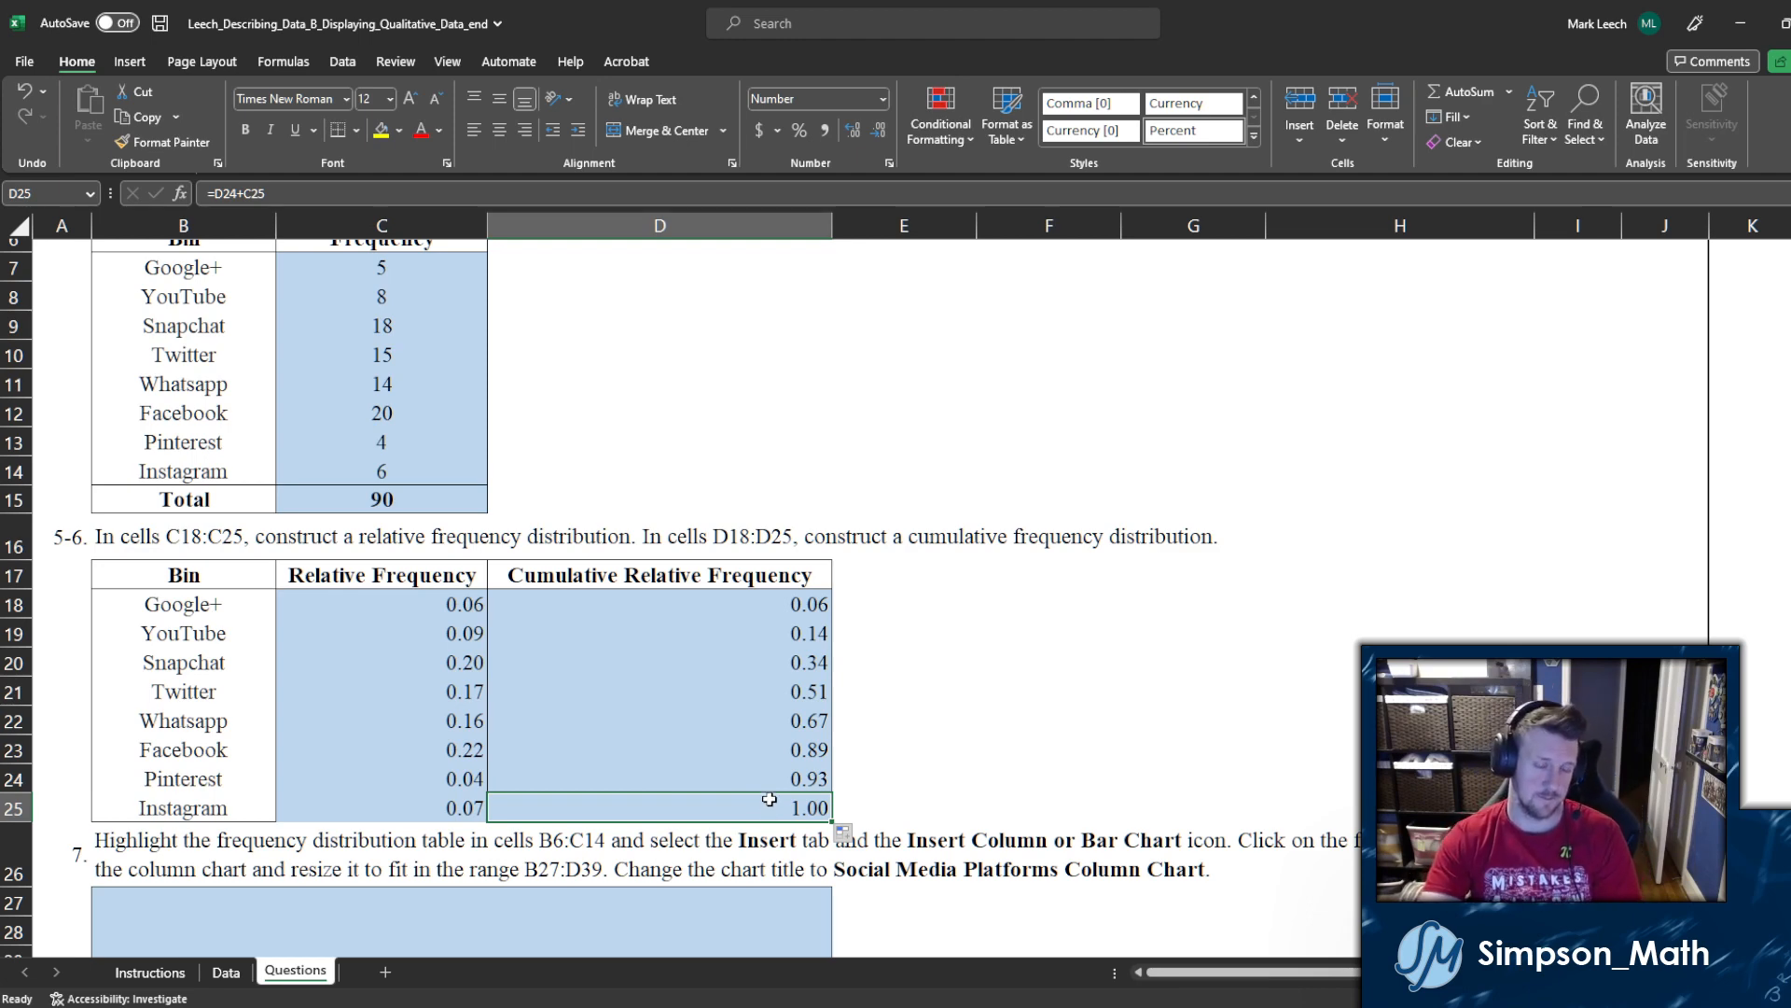
Step: Review the question 7 column chart requirements on the Questions sheet, the step list on the Instructions sheet, and the frequency table
scroll(774, 796, down, 5)
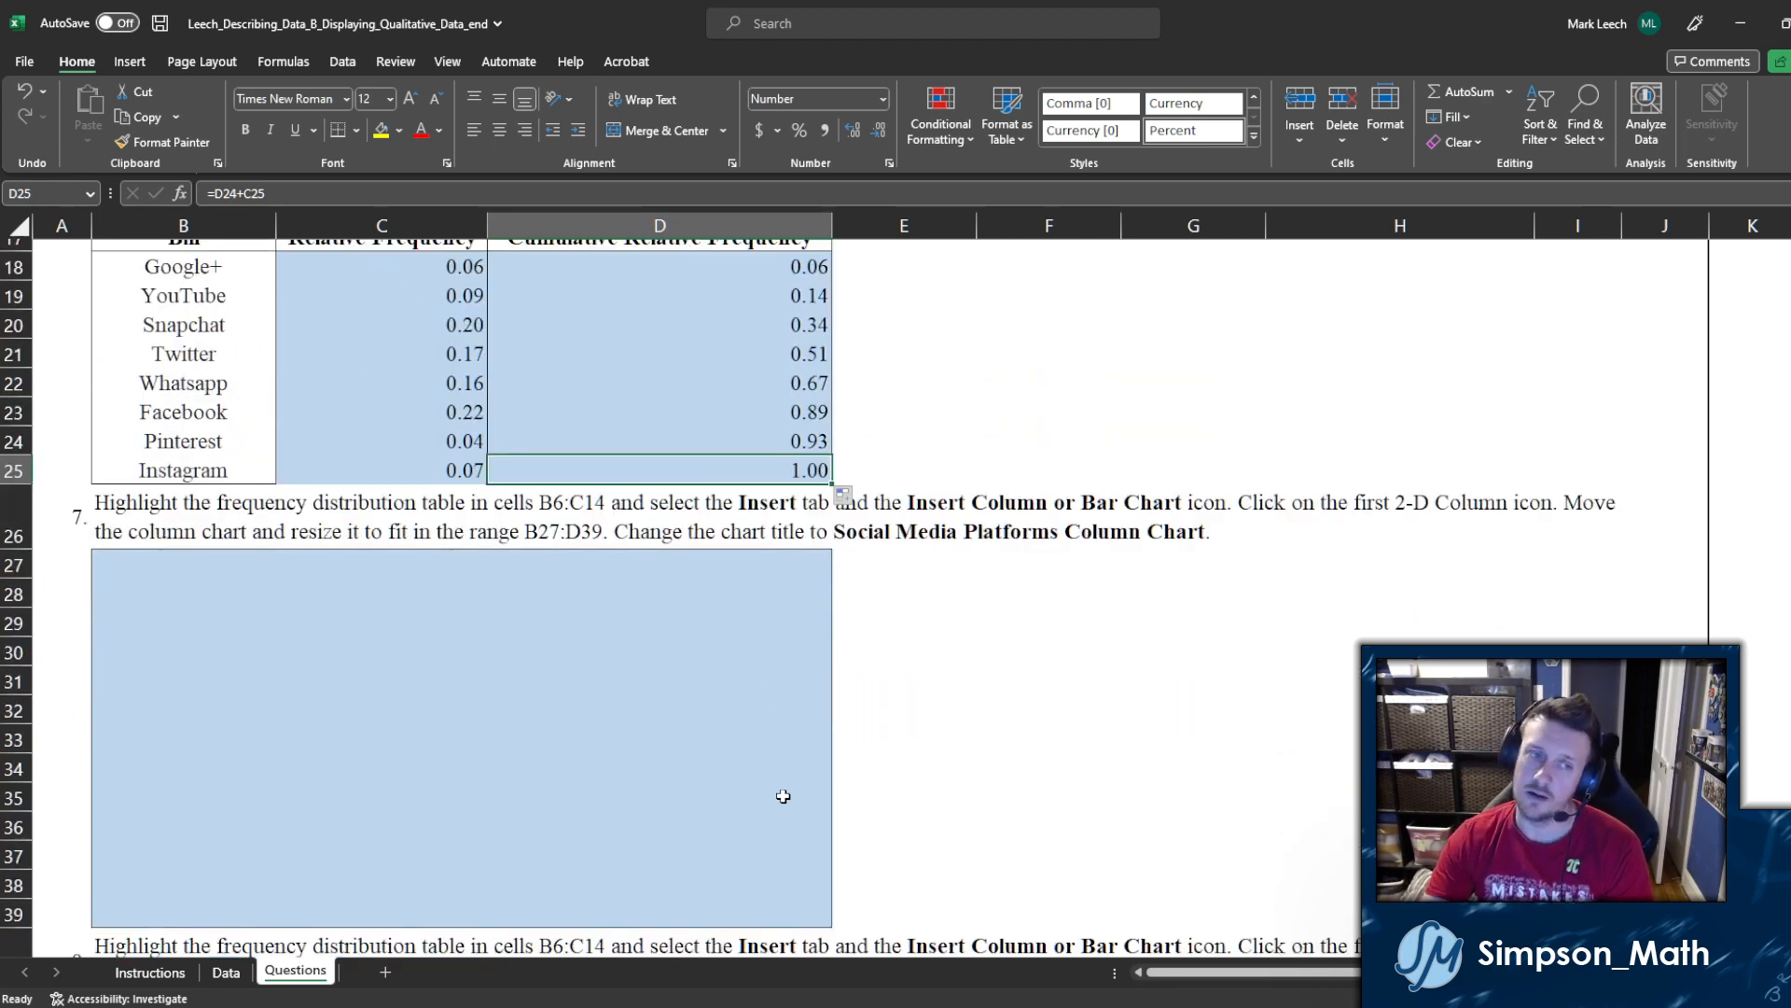
scroll(788, 779, up, 1)
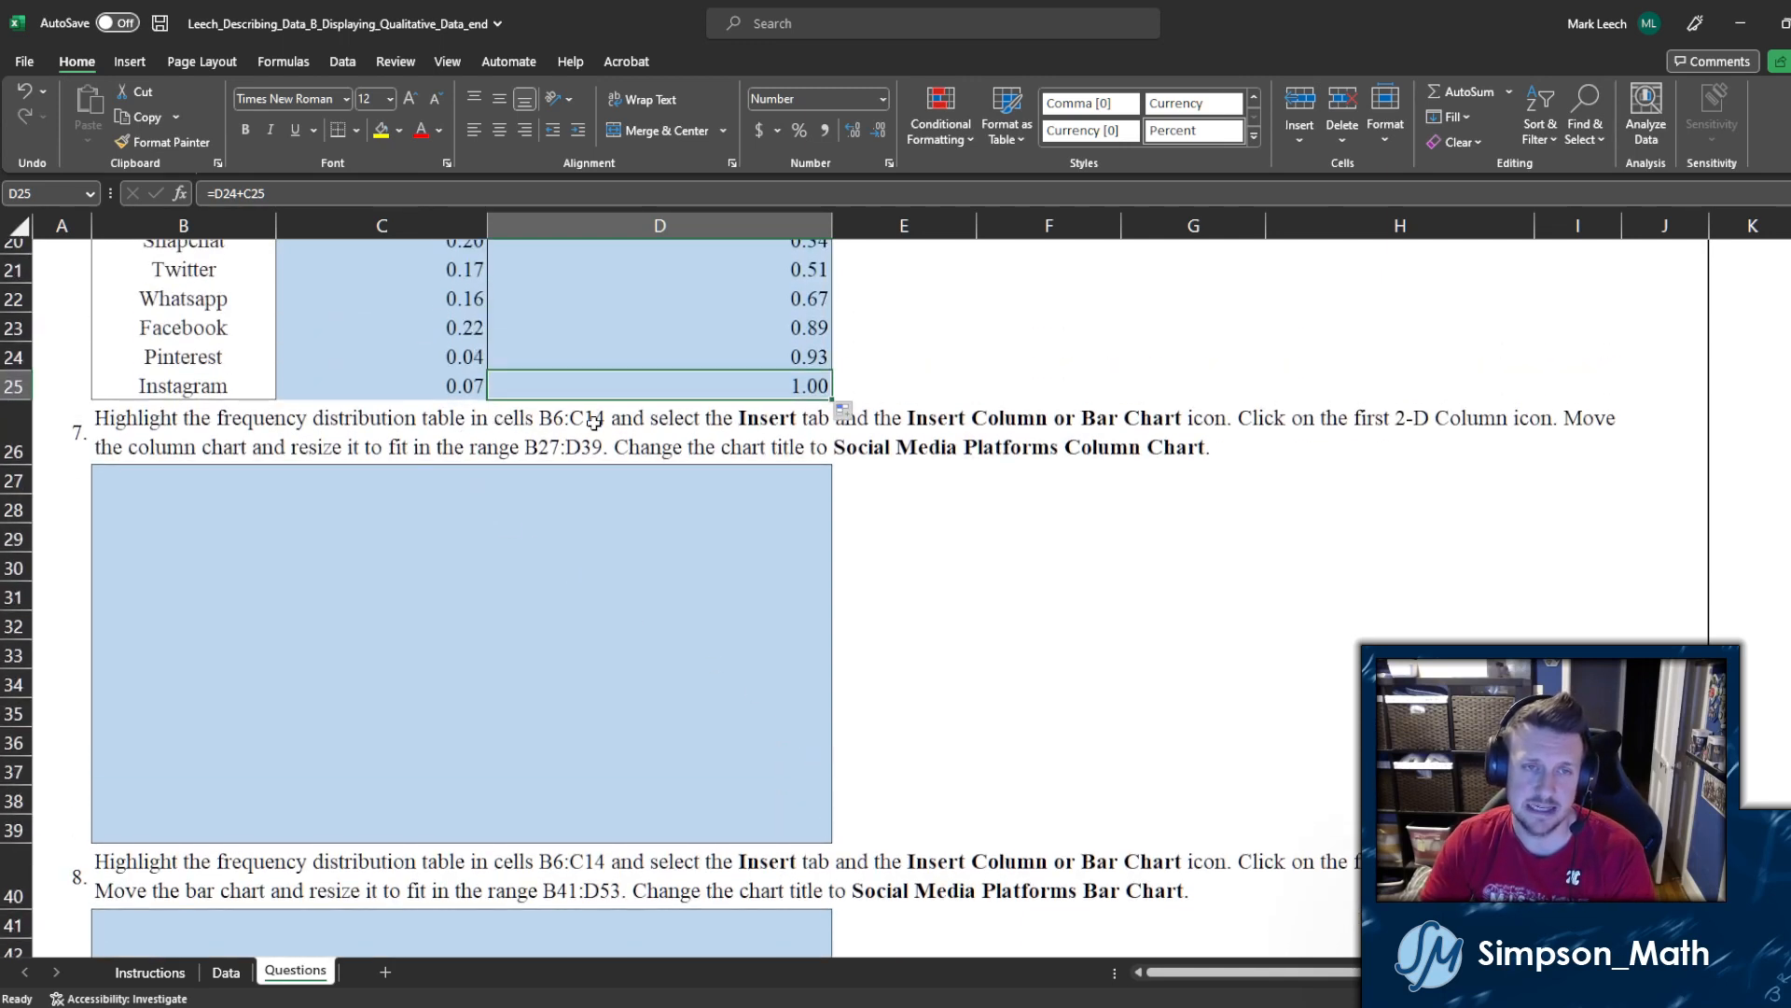
scroll(890, 445, up, 2)
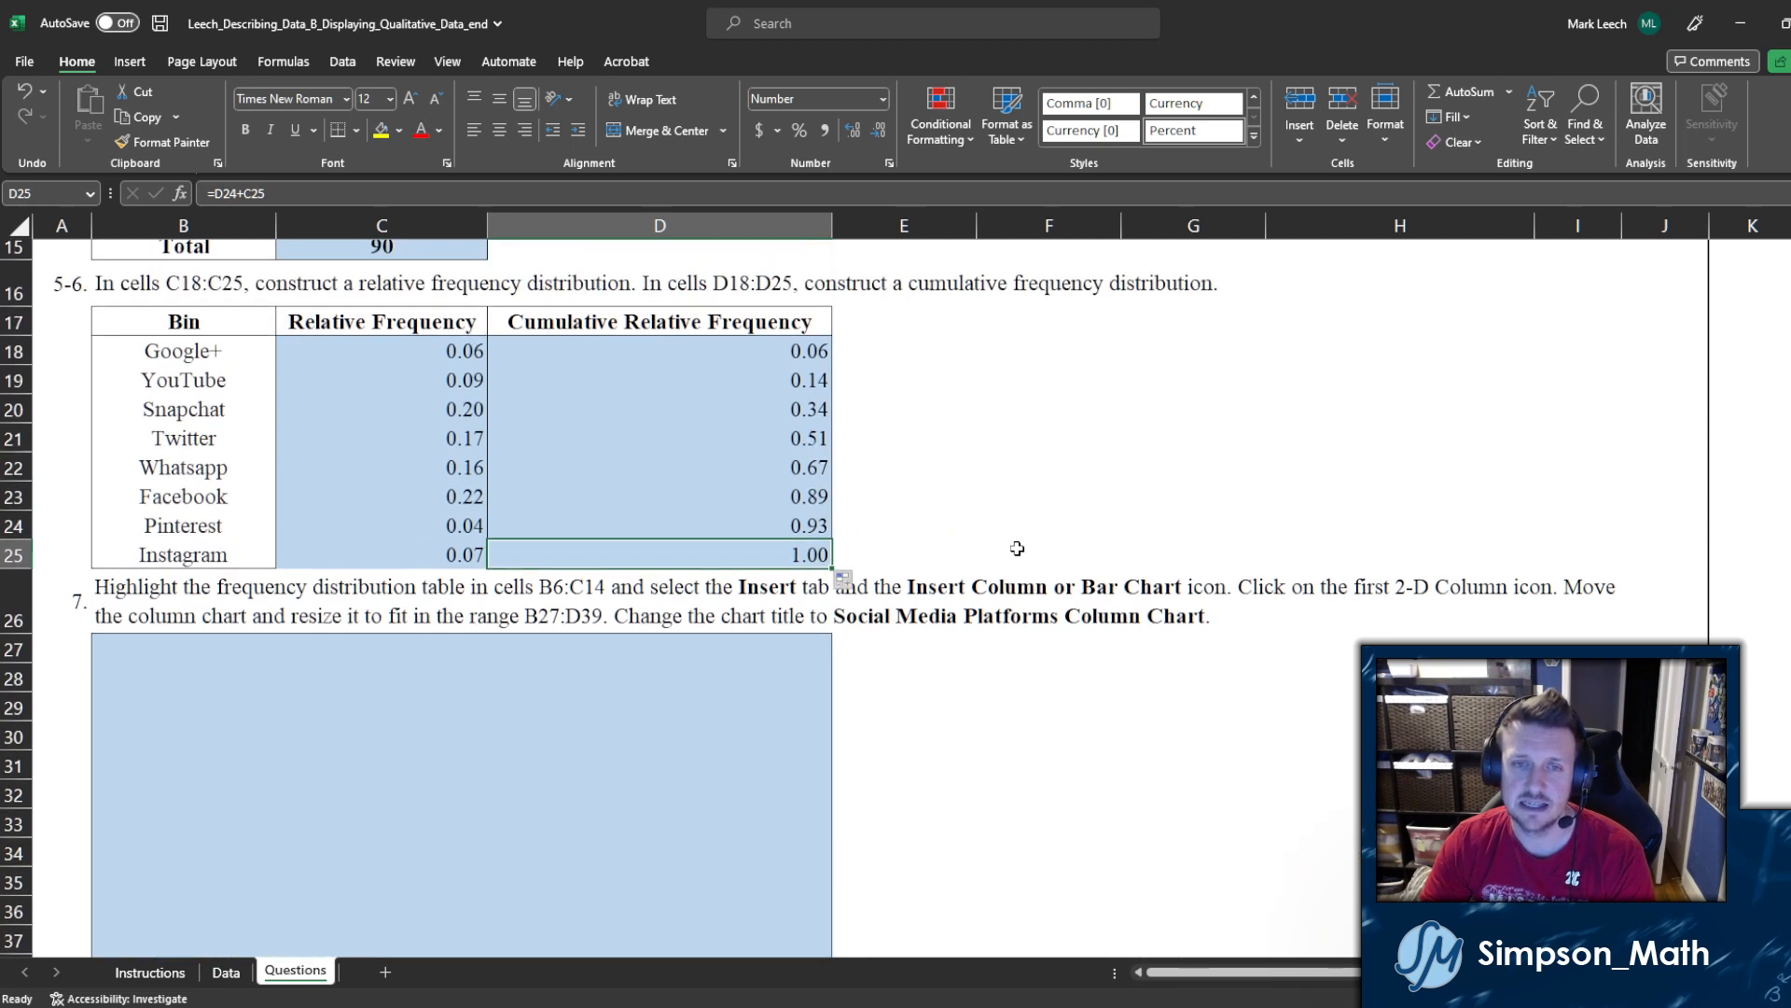
click(1044, 558)
click(1027, 588)
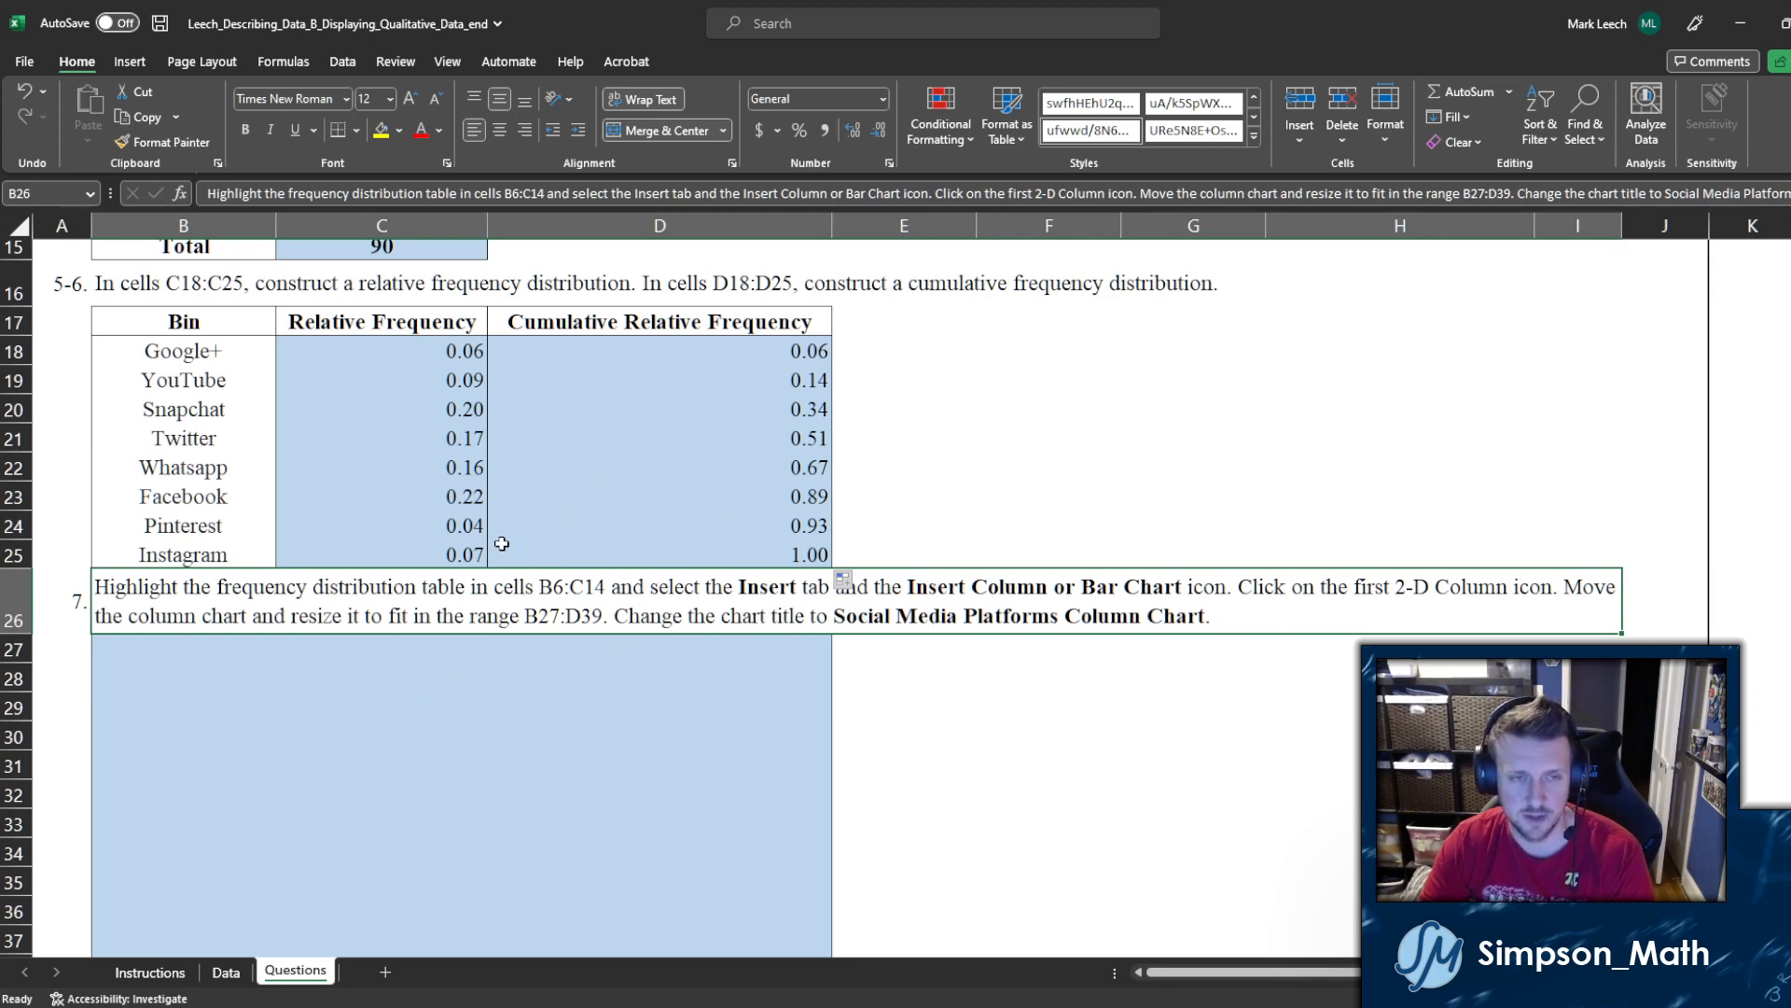
scroll(604, 680, up, 1)
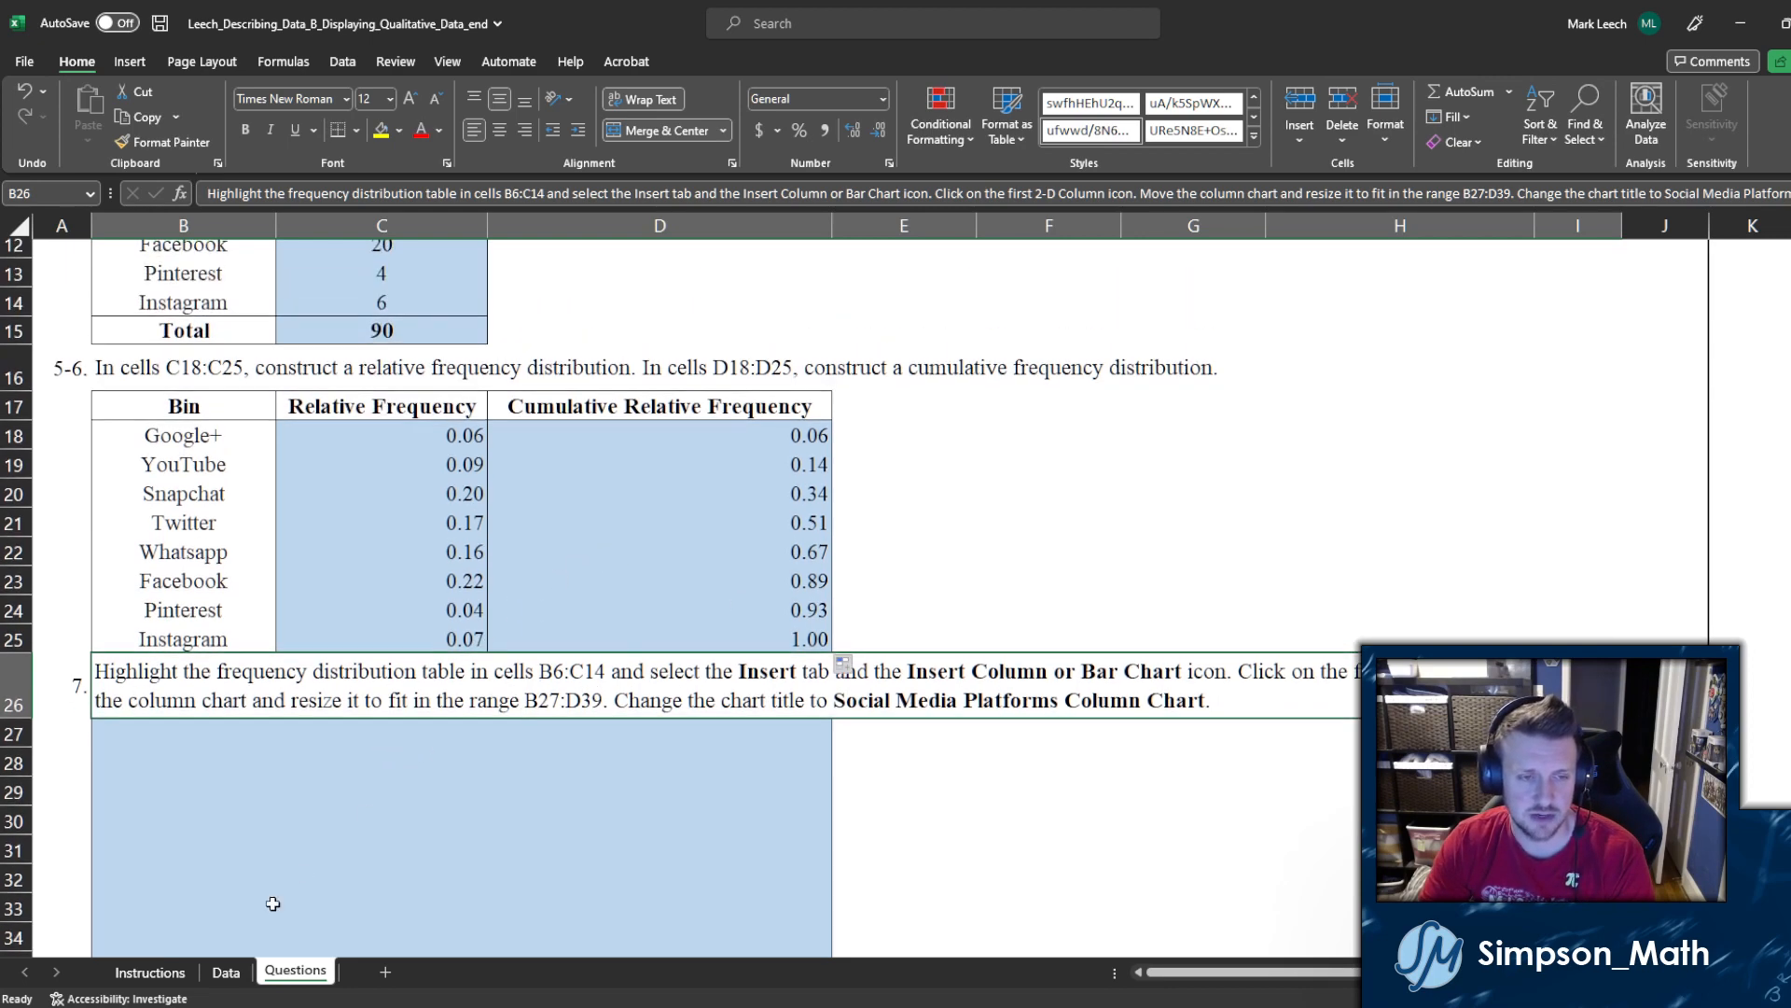
click(152, 973)
scroll(289, 796, down, 2)
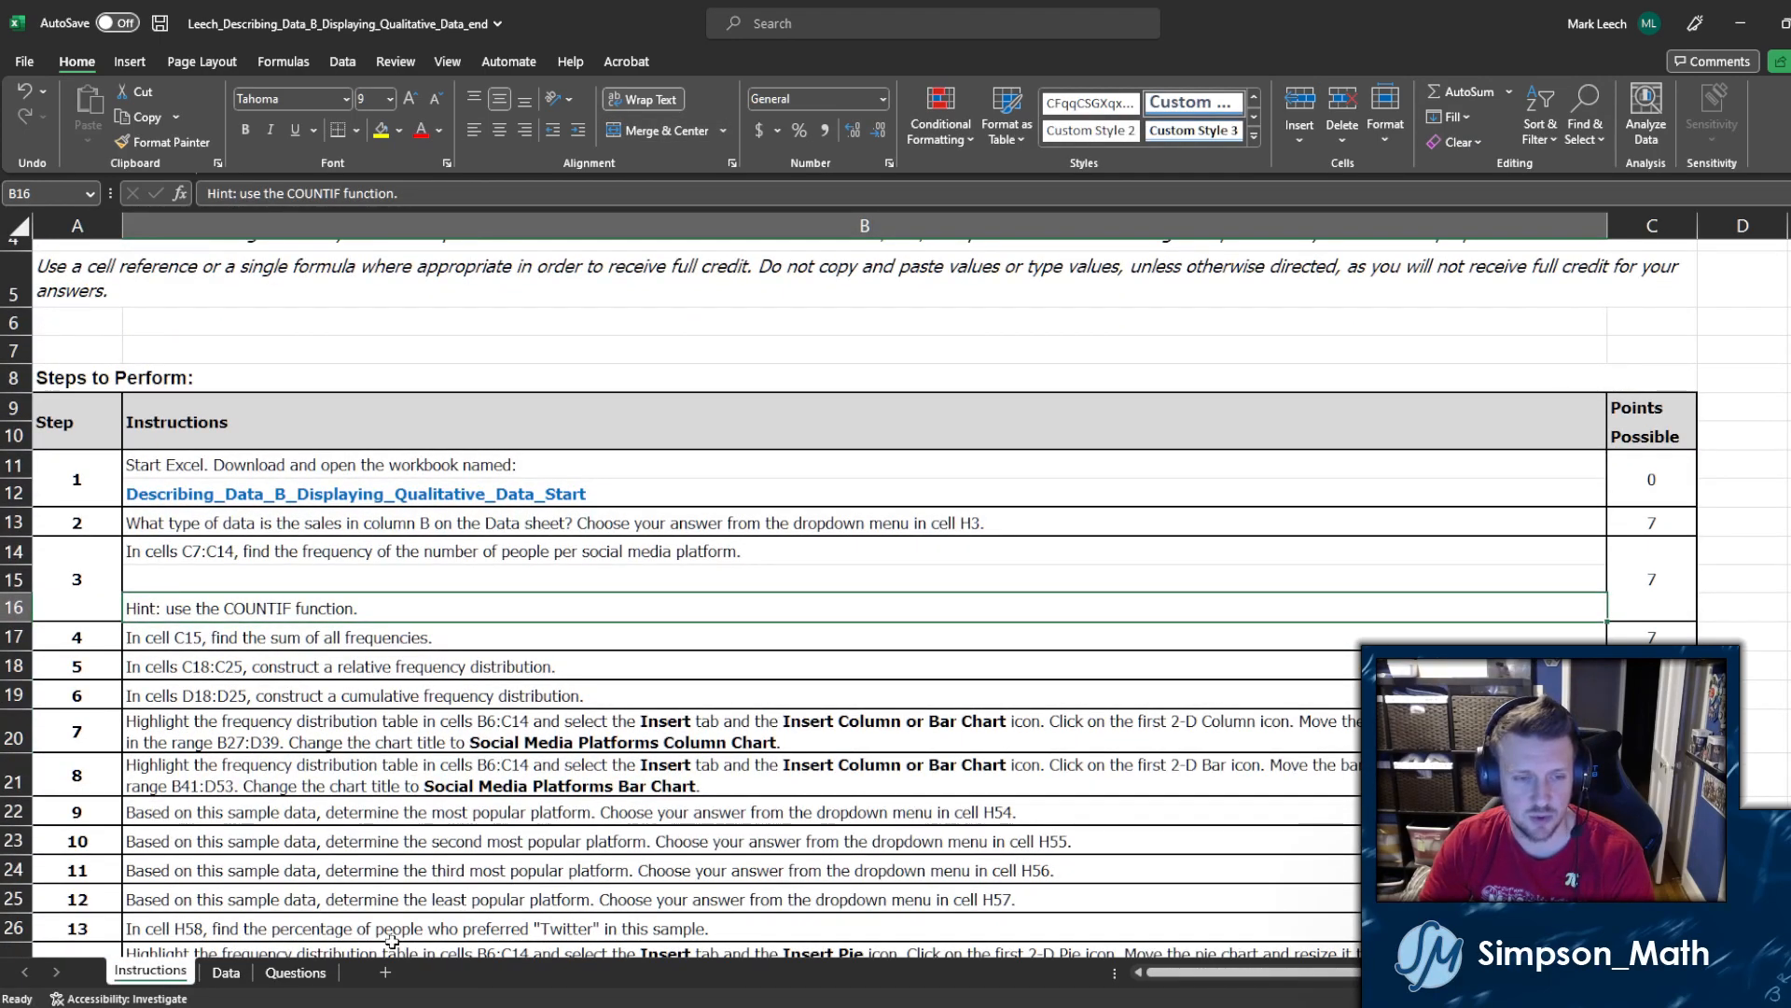
click(295, 972)
scroll(398, 650, up, 1)
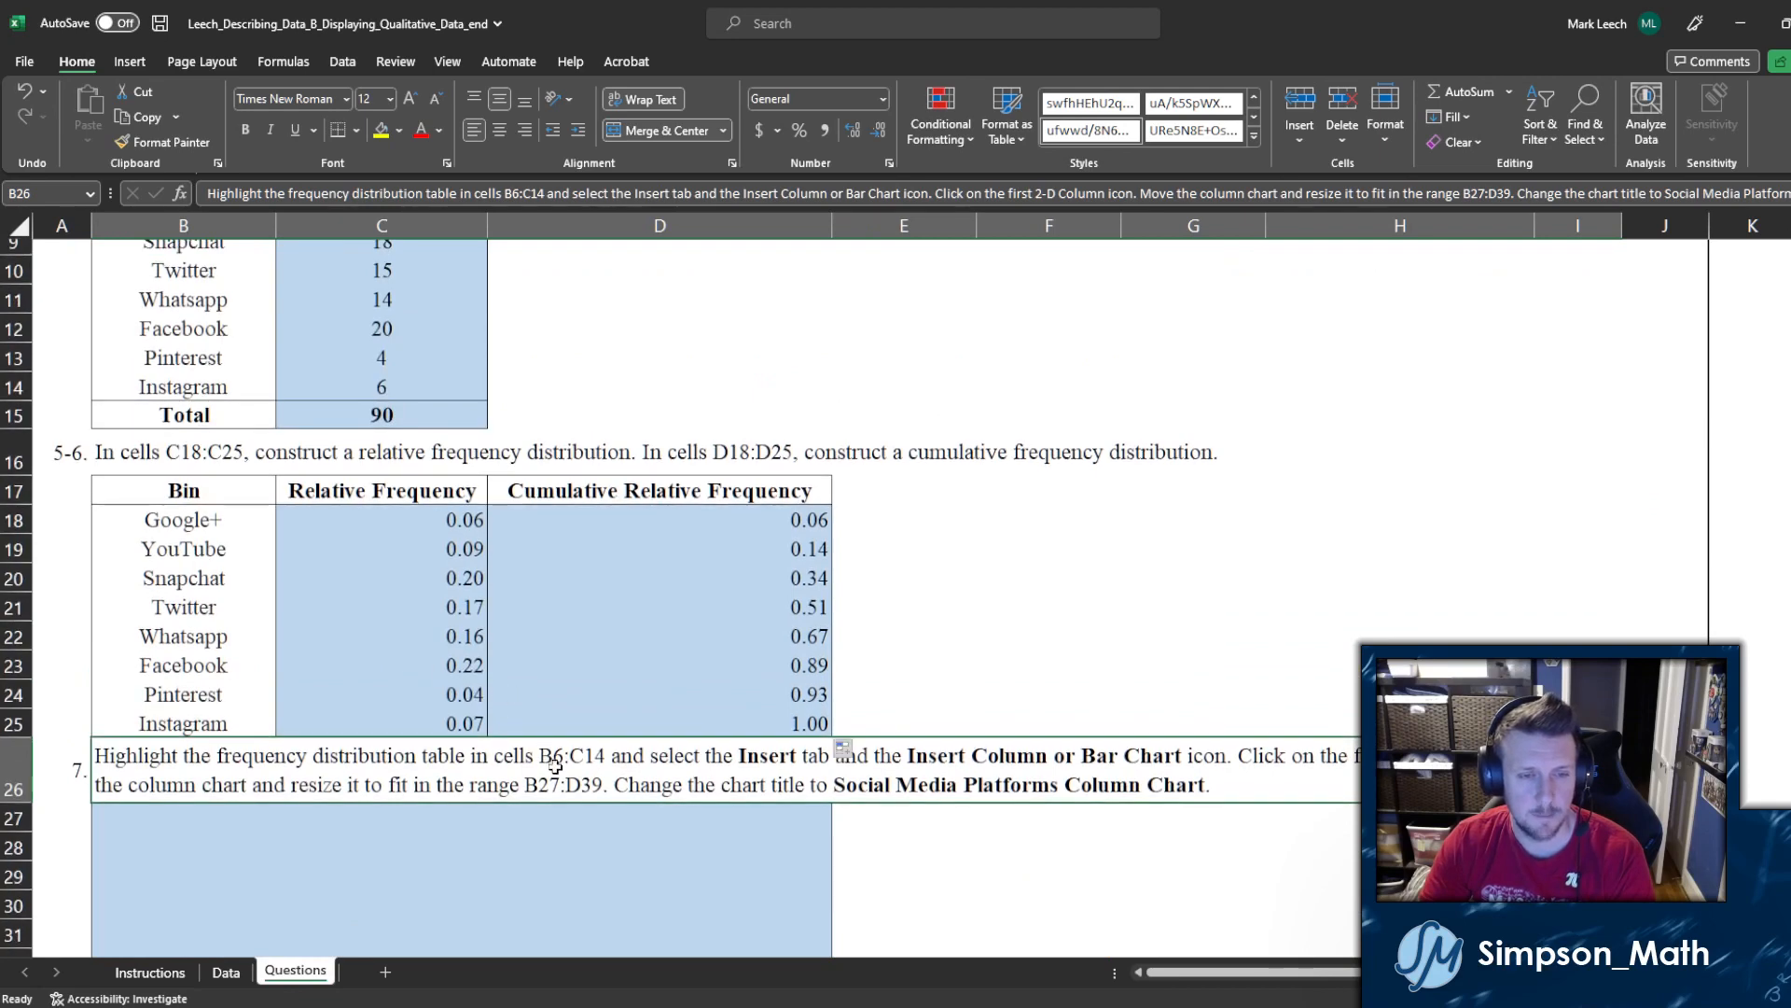
click(380, 516)
scroll(380, 515, up, 2)
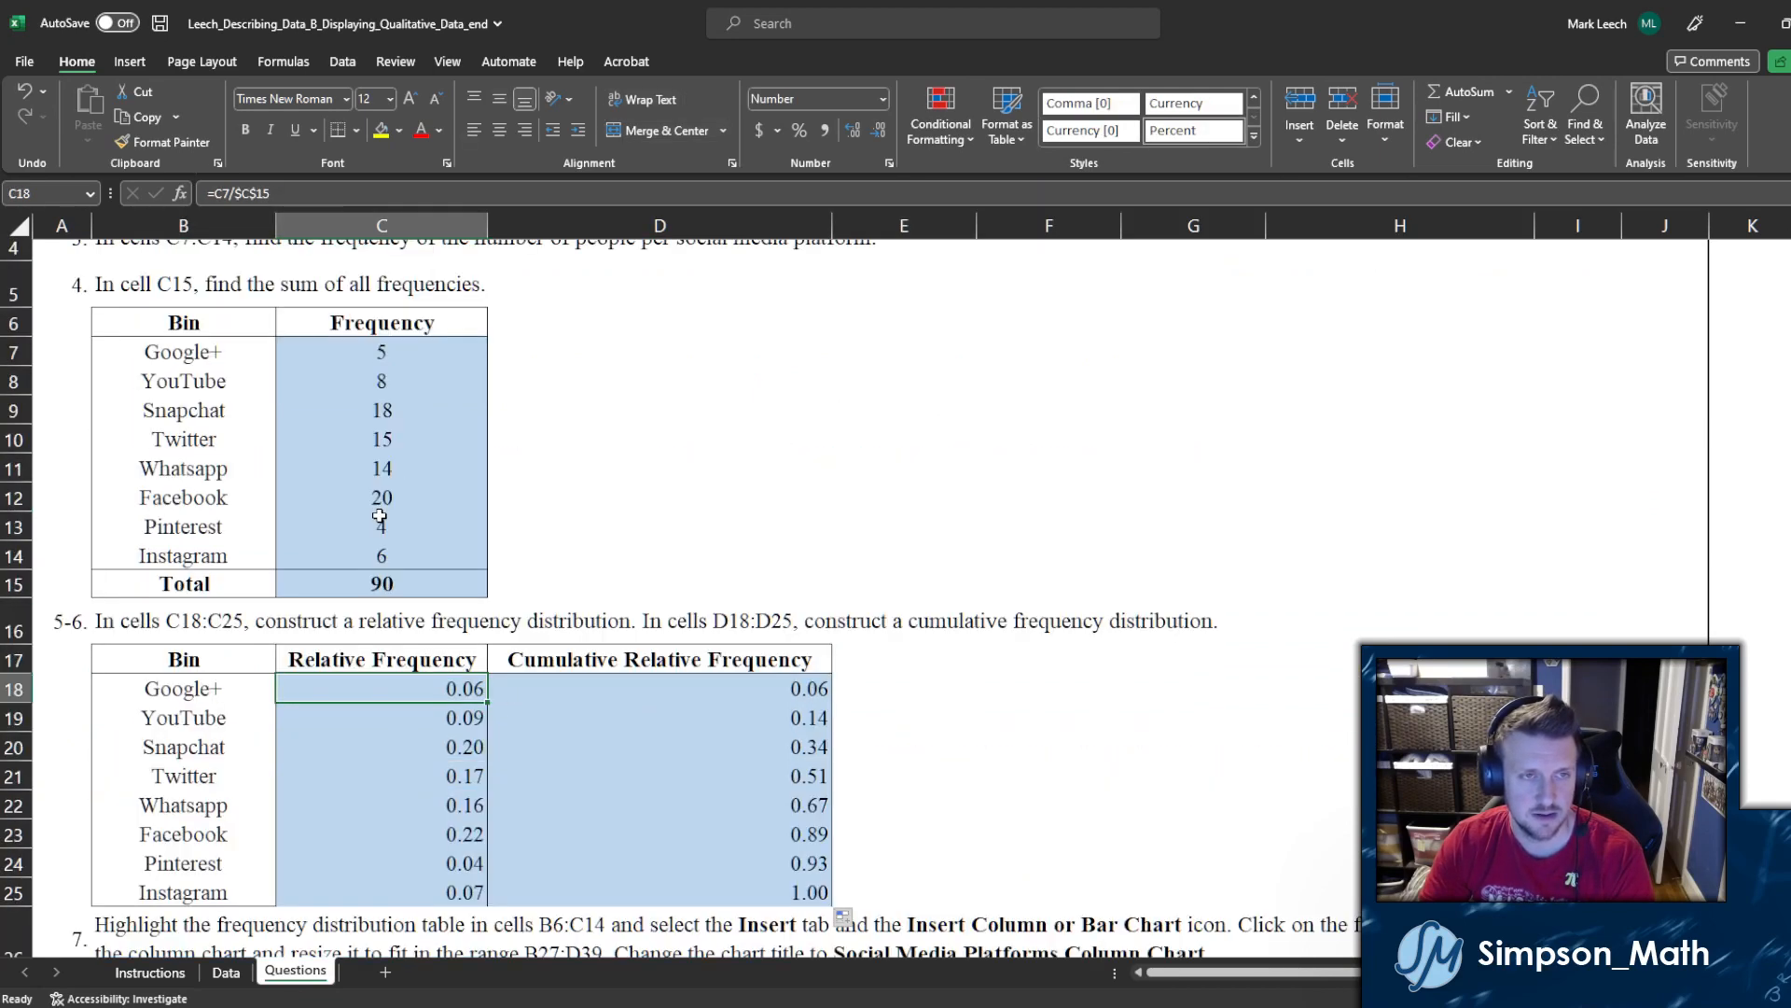
click(351, 342)
drag(352, 334, 337, 552)
scroll(341, 550, down, 4)
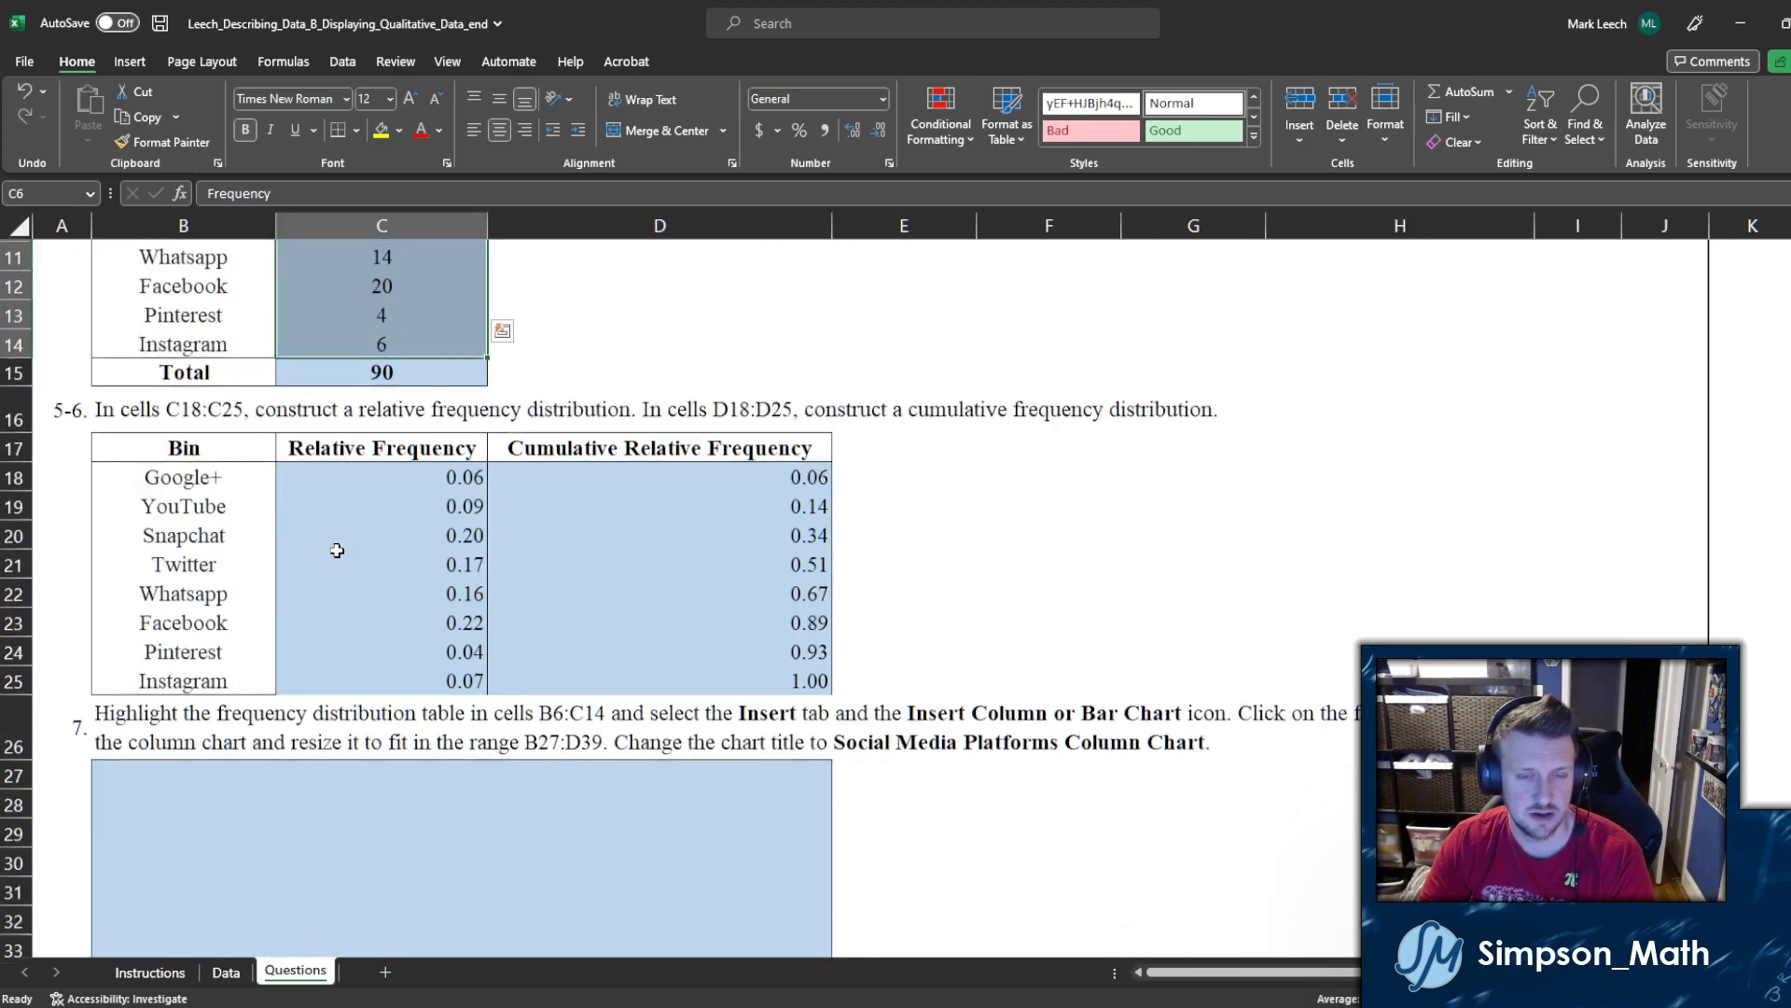
scroll(341, 548, down, 1)
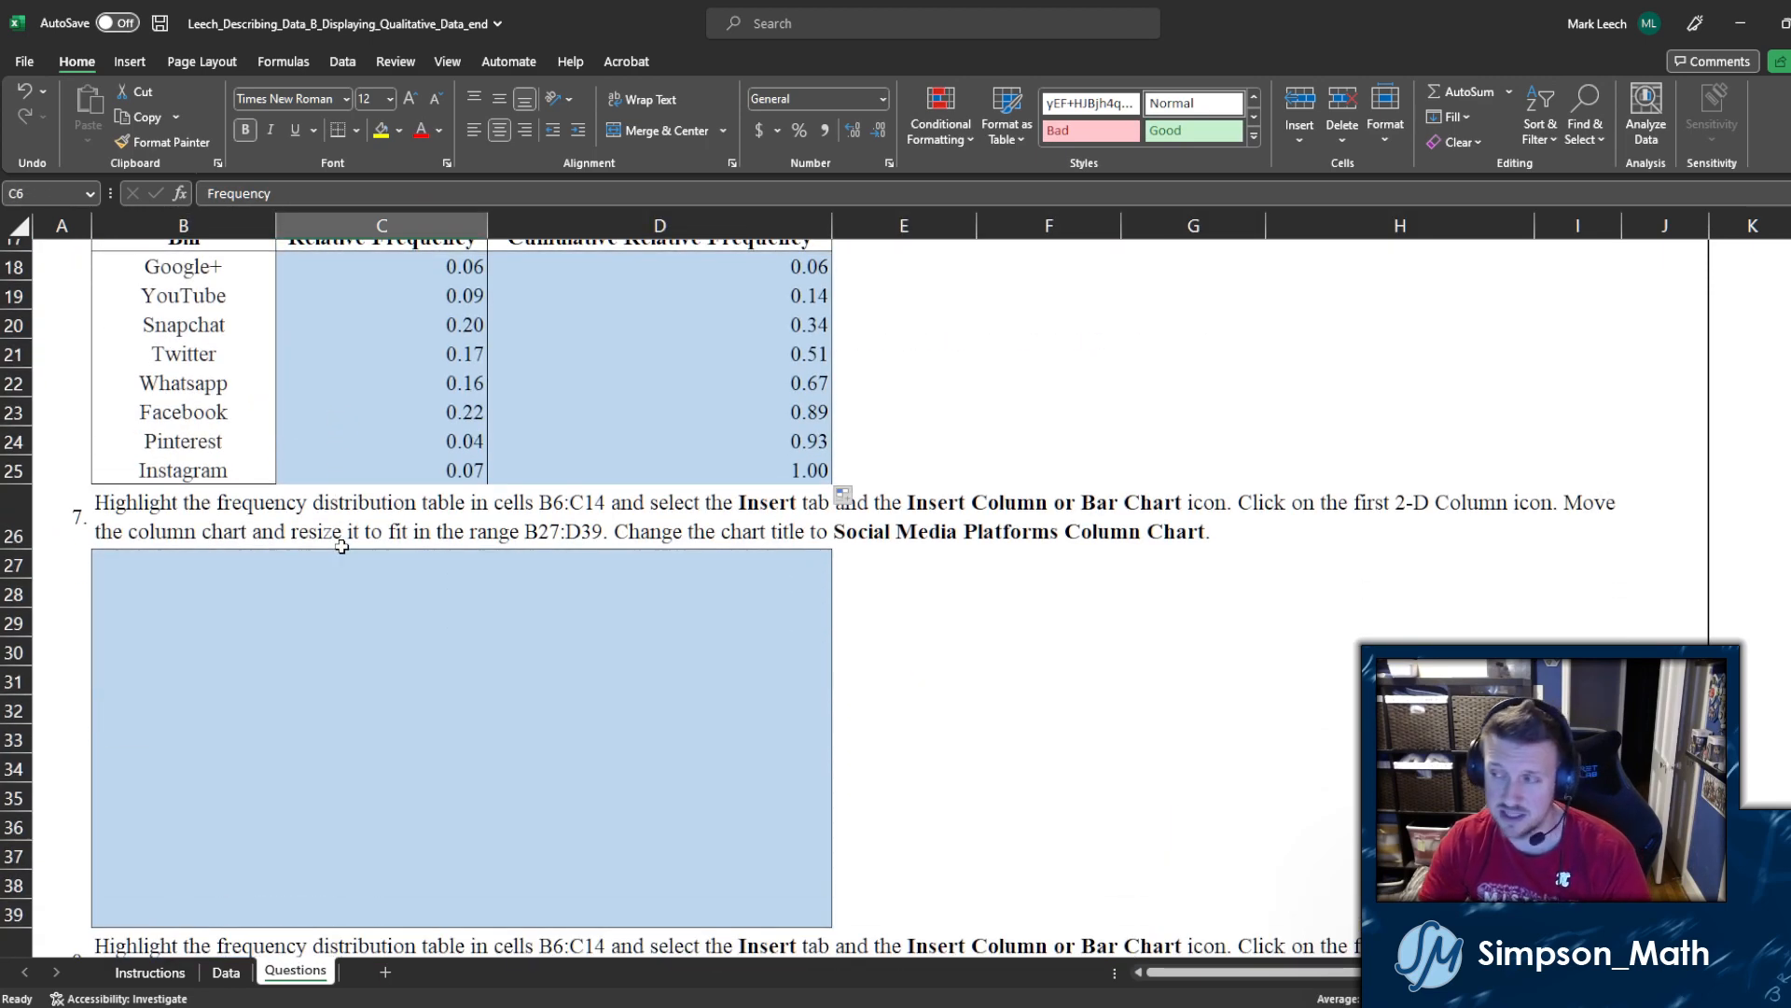
scroll(345, 546, up, 5)
scroll(360, 541, down, 4)
scroll(364, 527, up, 2)
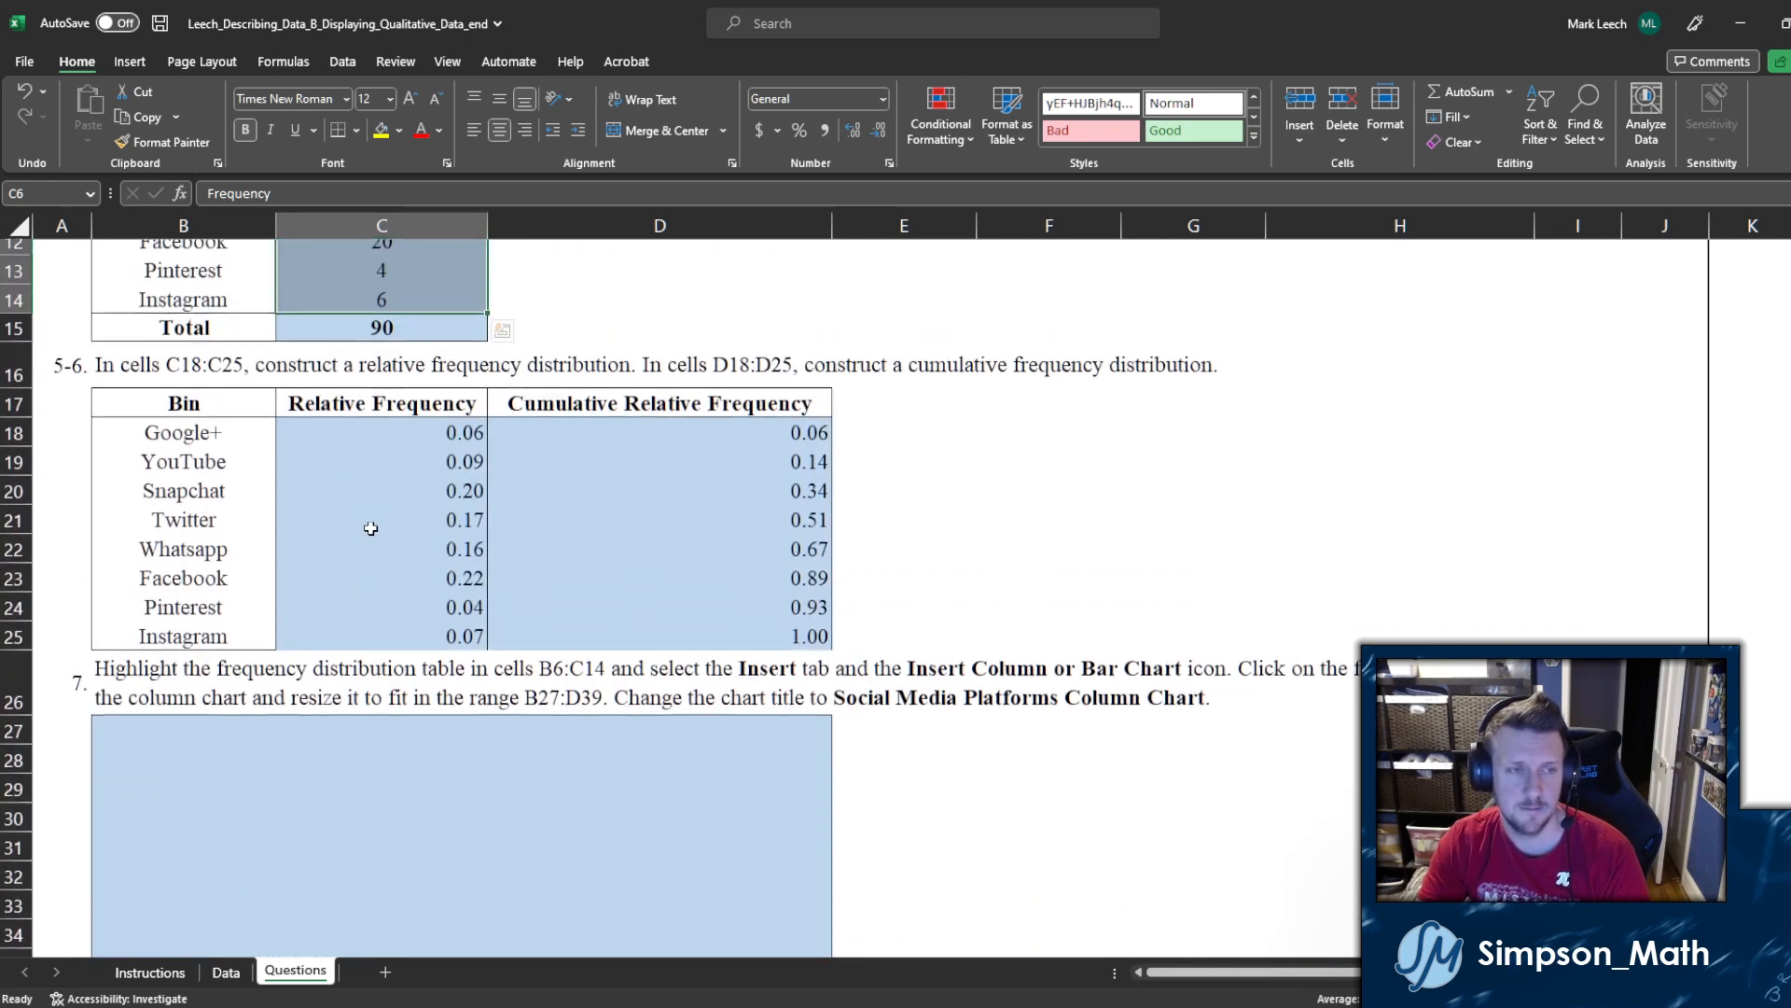
scroll(392, 525, up, 2)
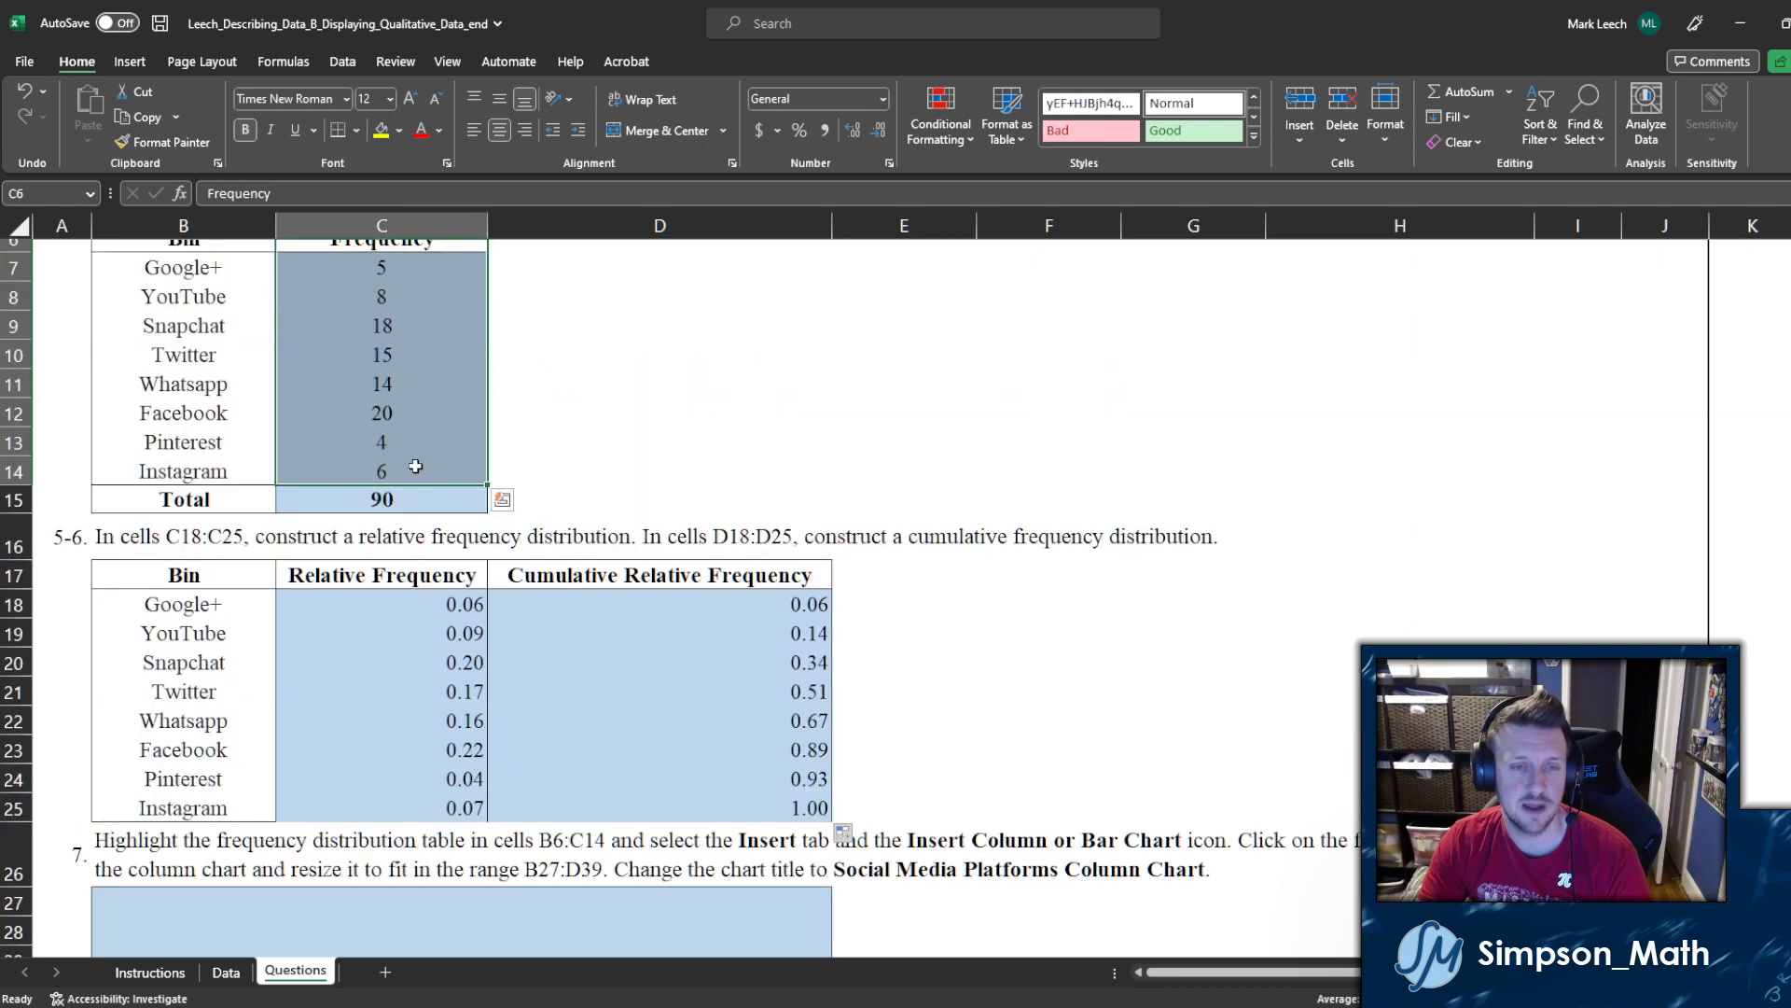
click(131, 63)
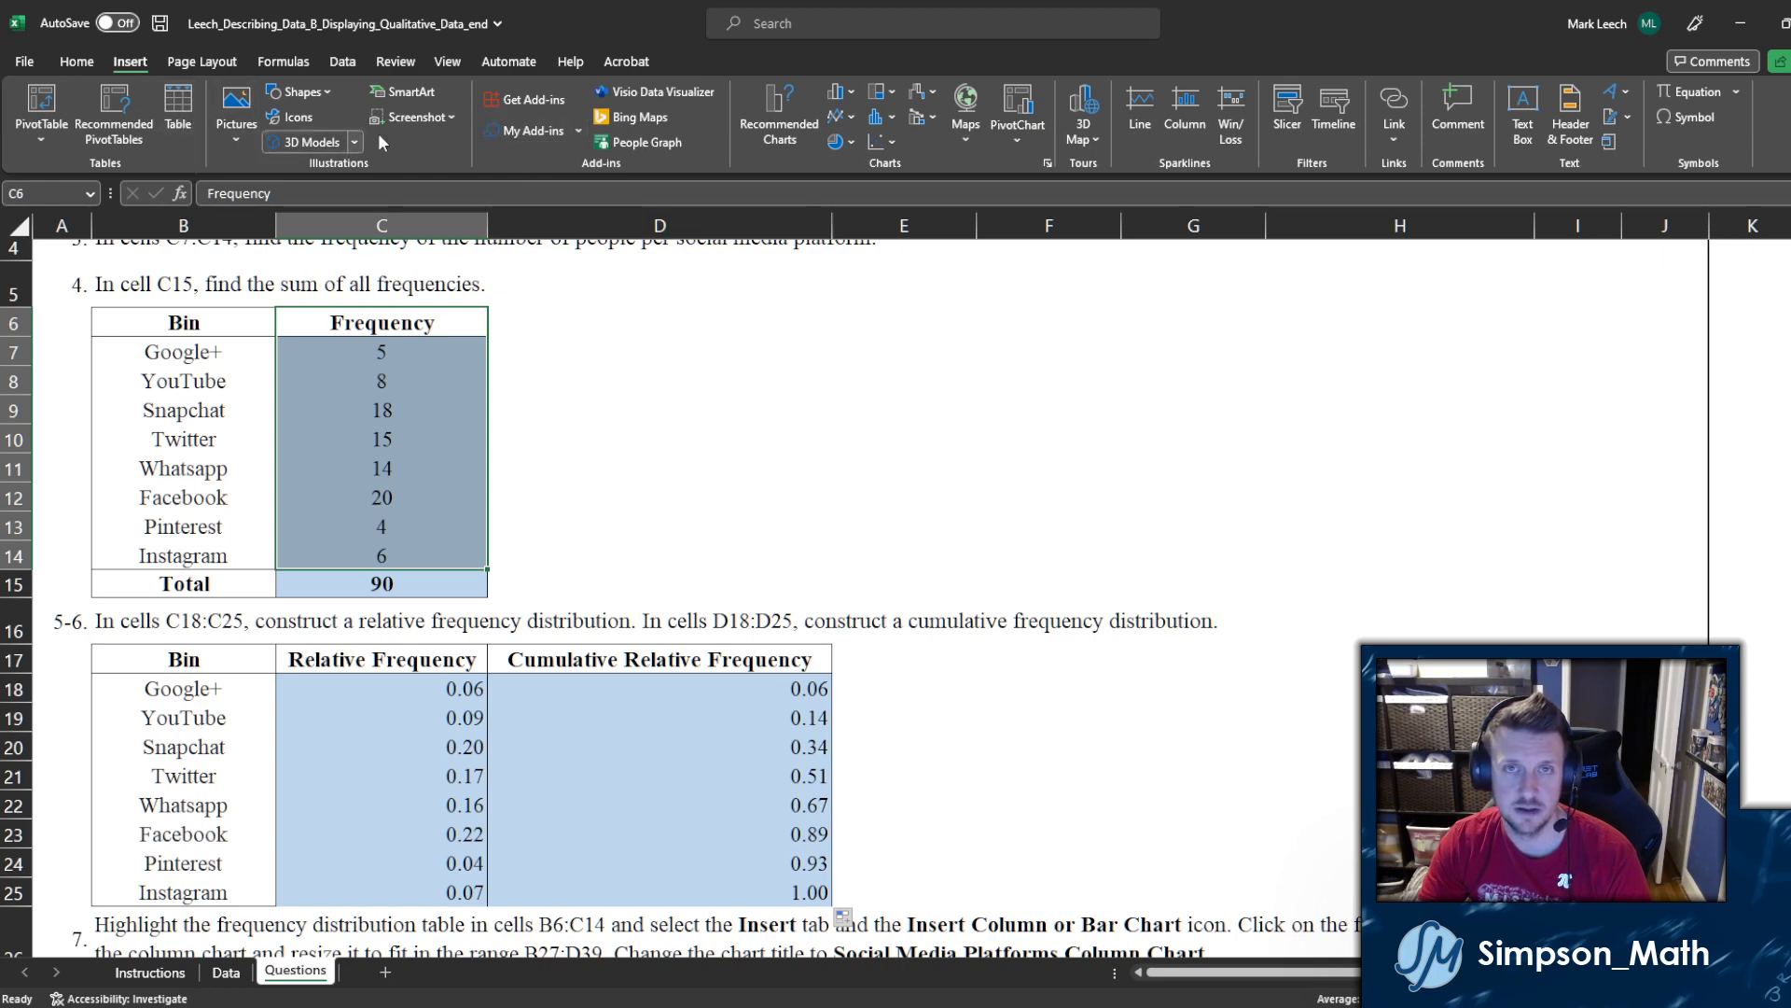
click(850, 93)
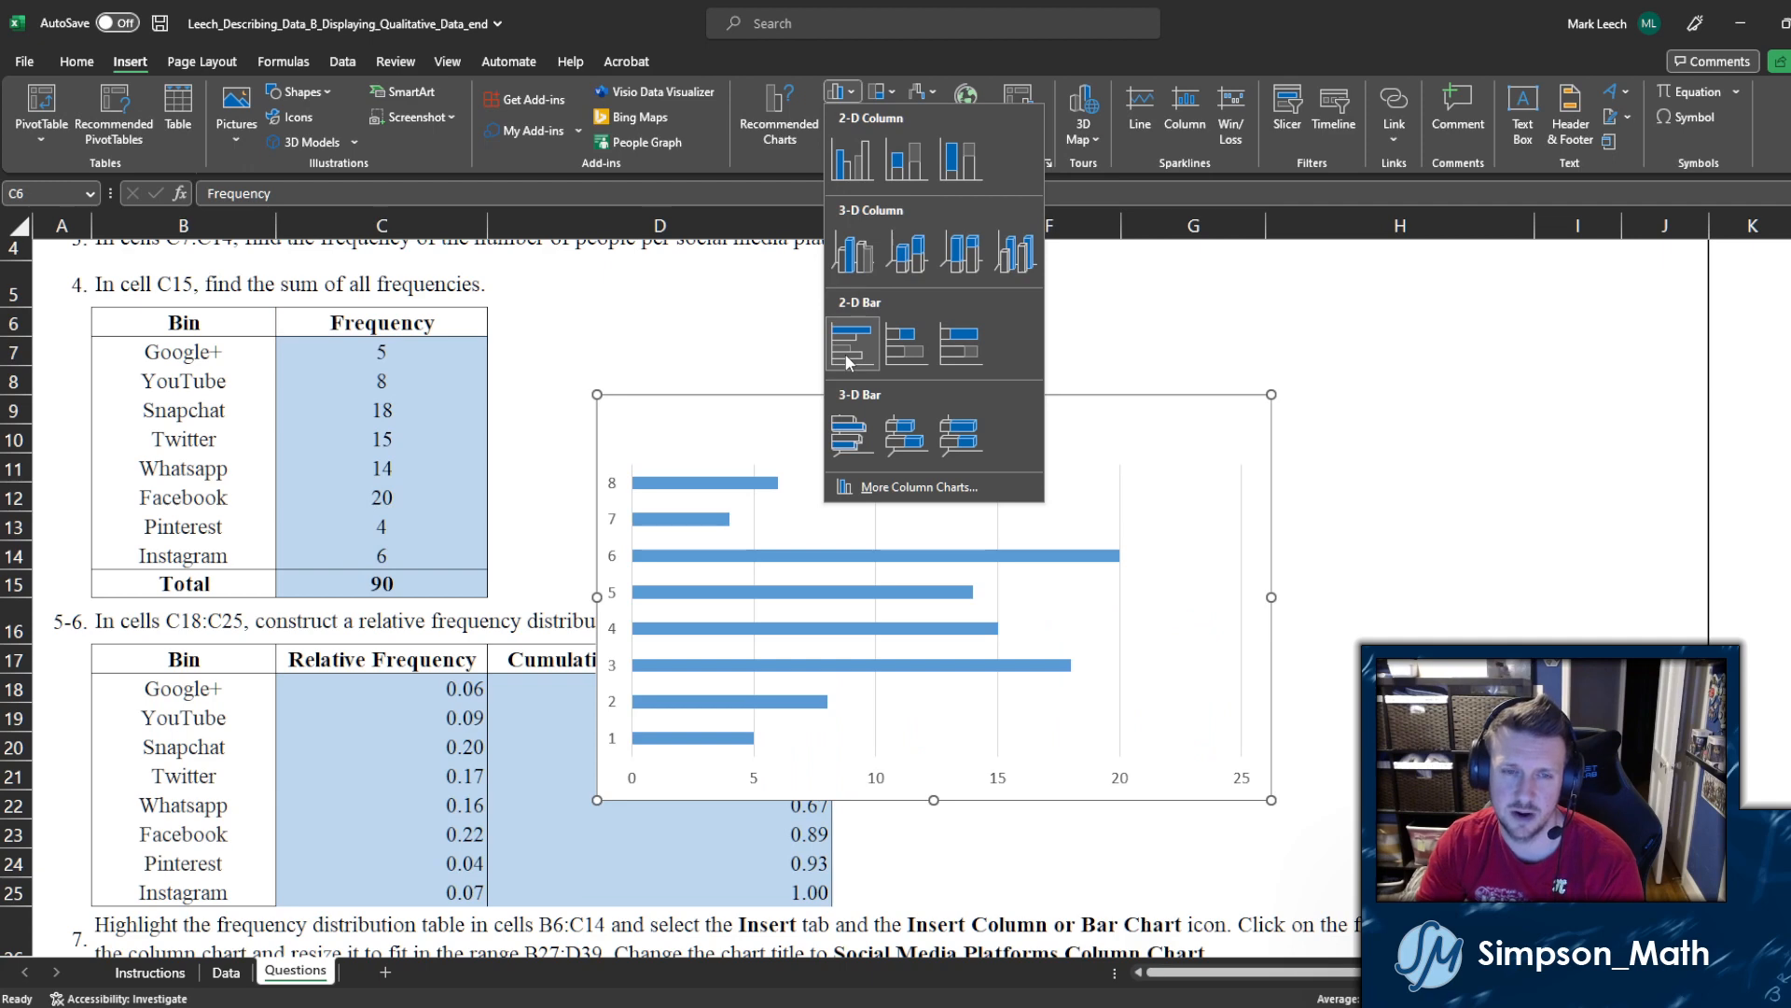
click(852, 160)
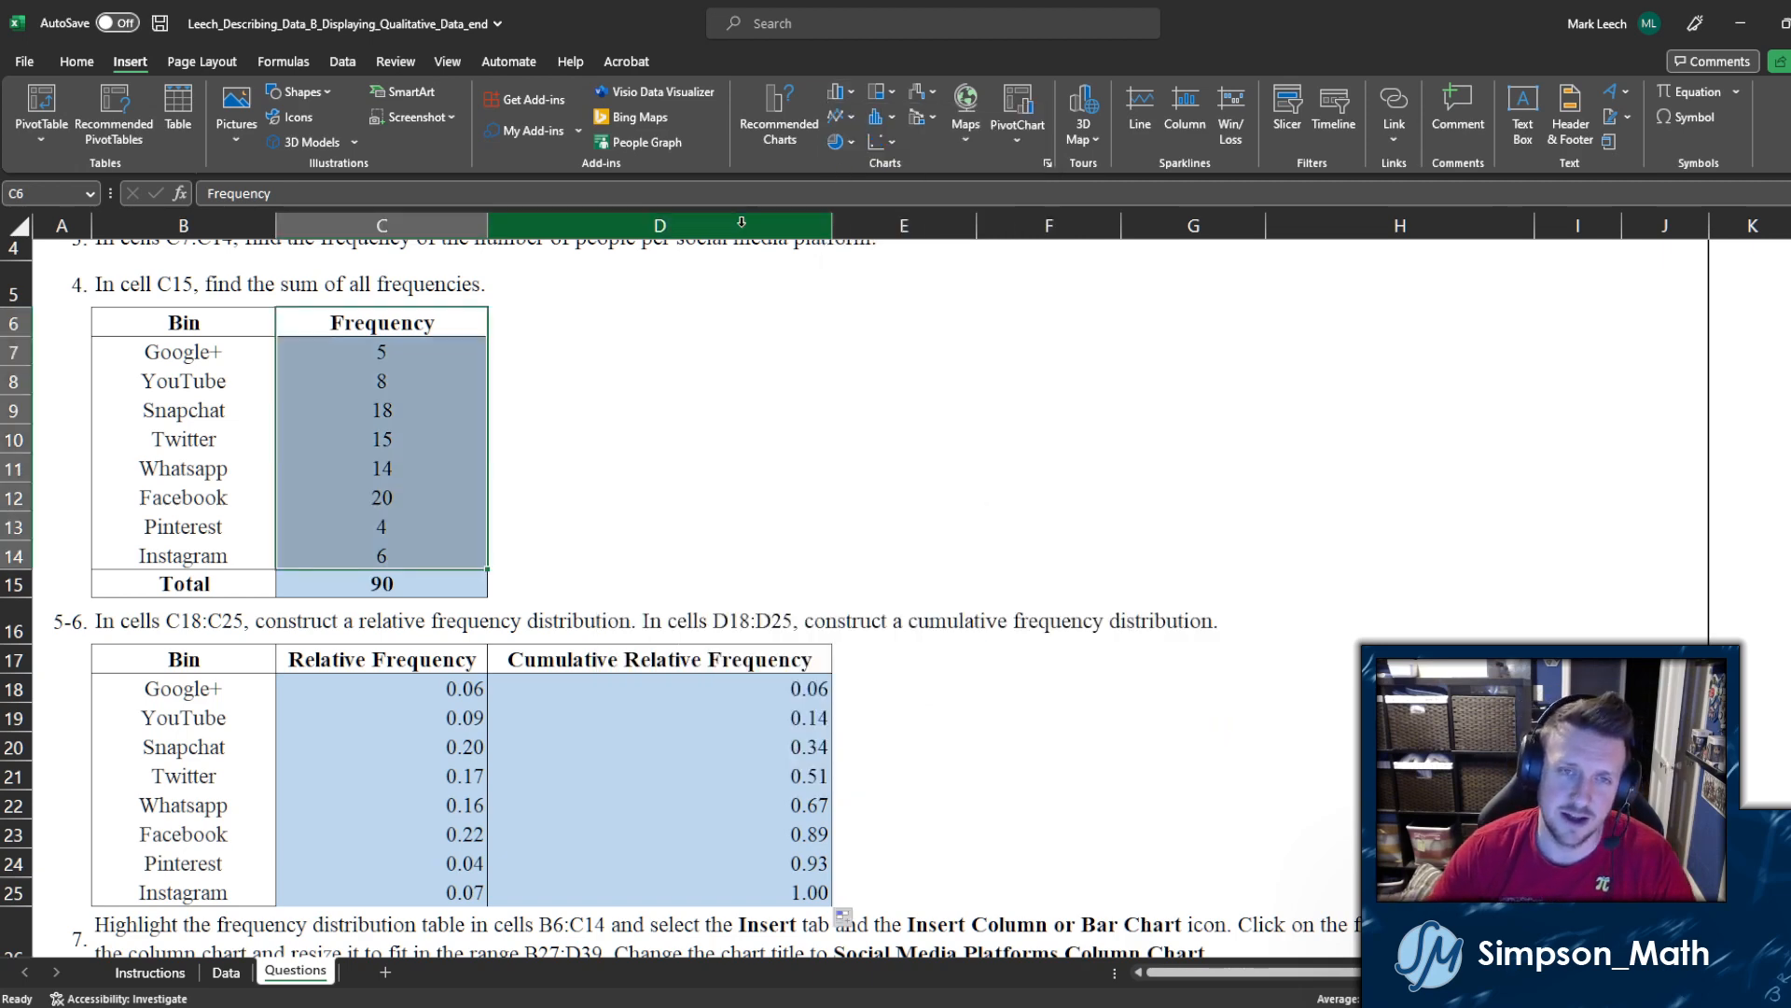
Step: Insert a 2-D clustered column chart from the frequency distribution table in B6:C14
drag(253, 323, 396, 547)
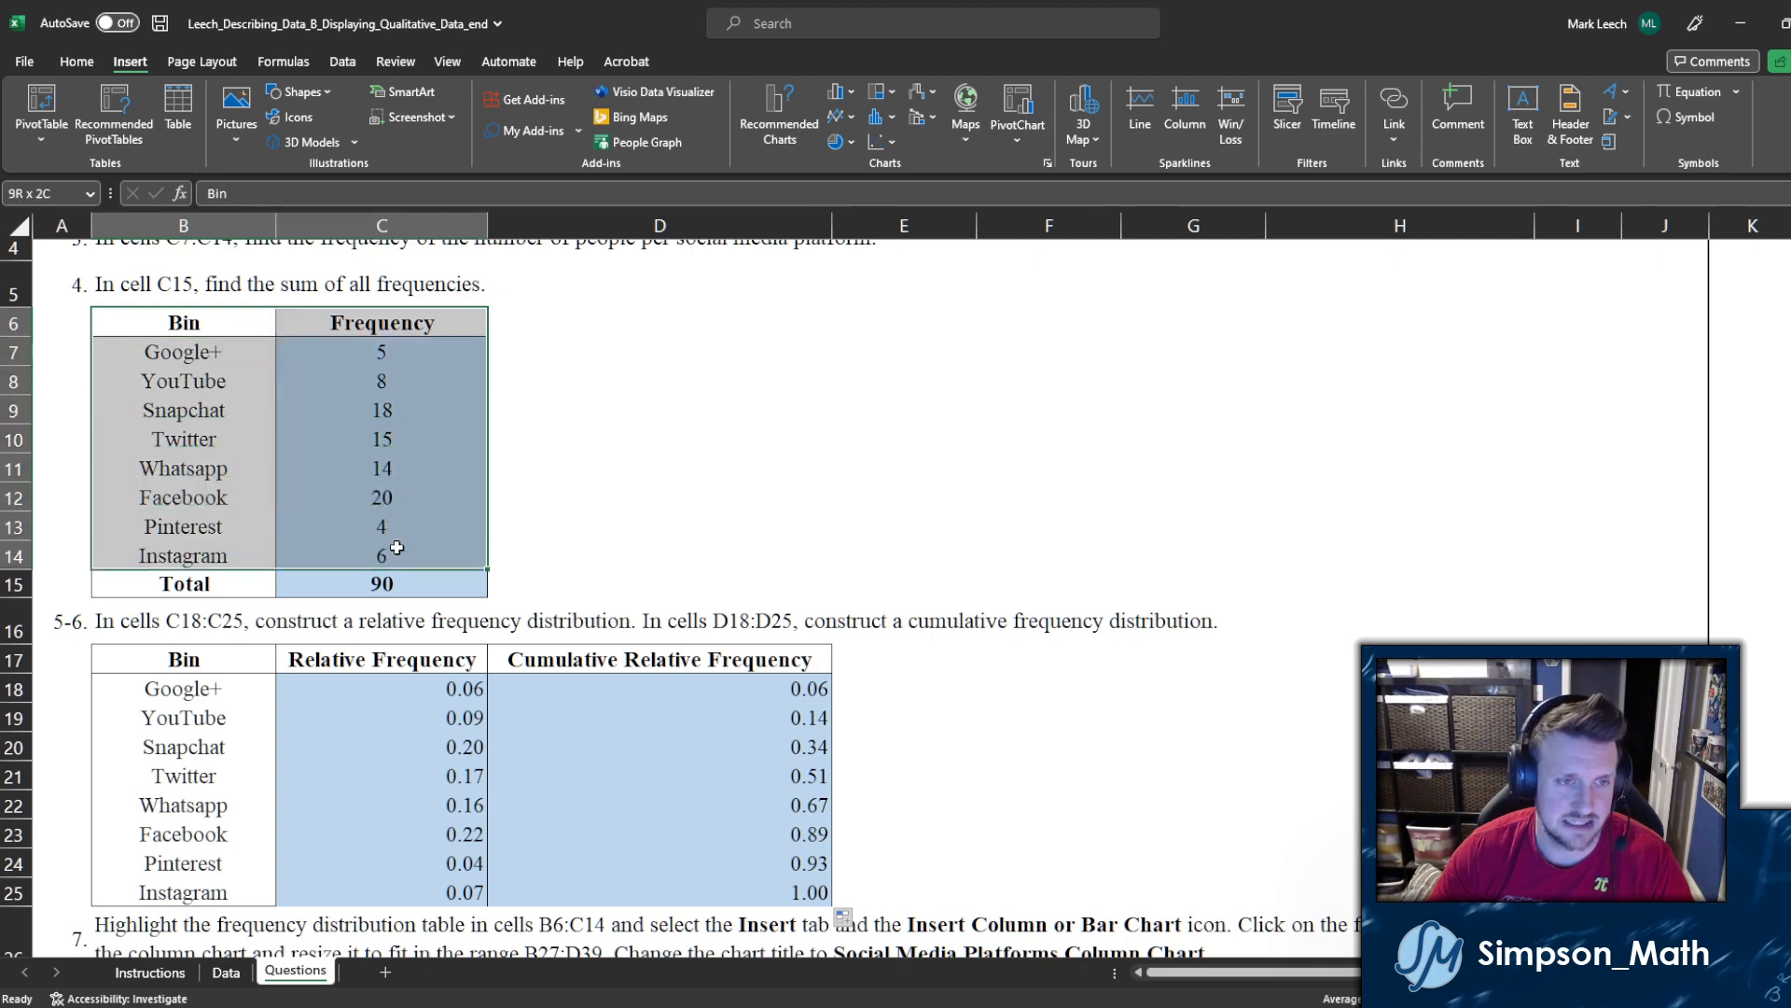
click(840, 91)
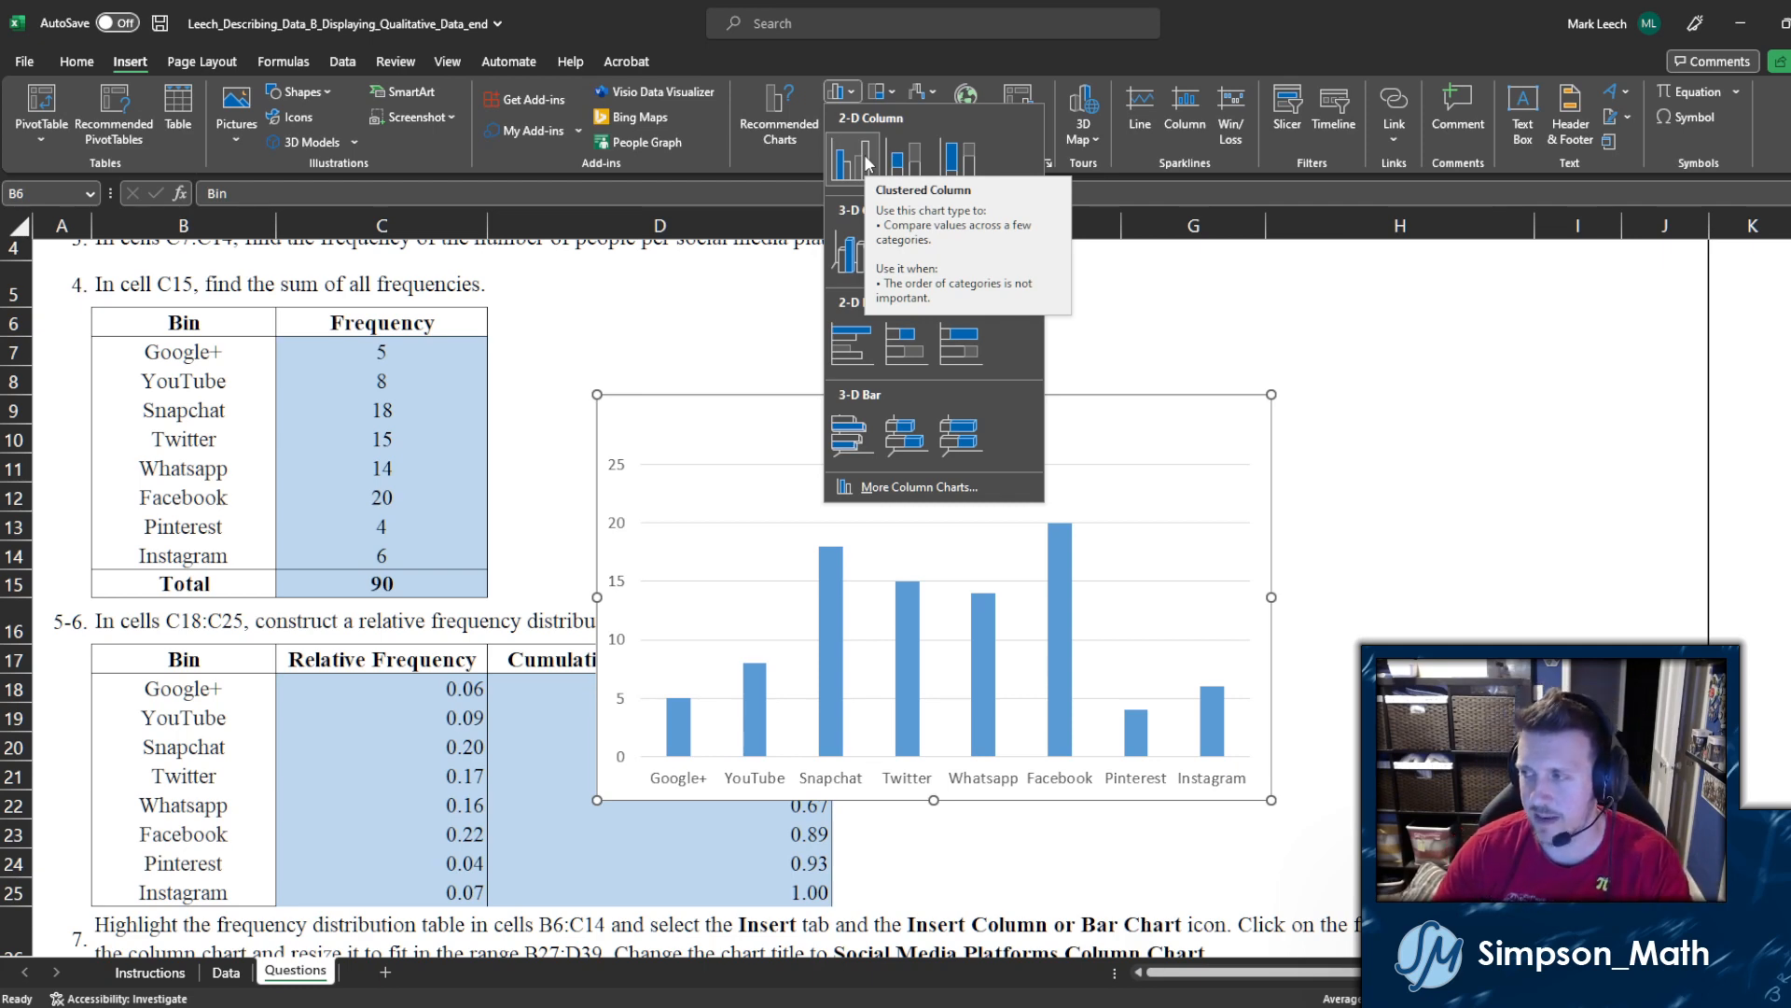
click(866, 164)
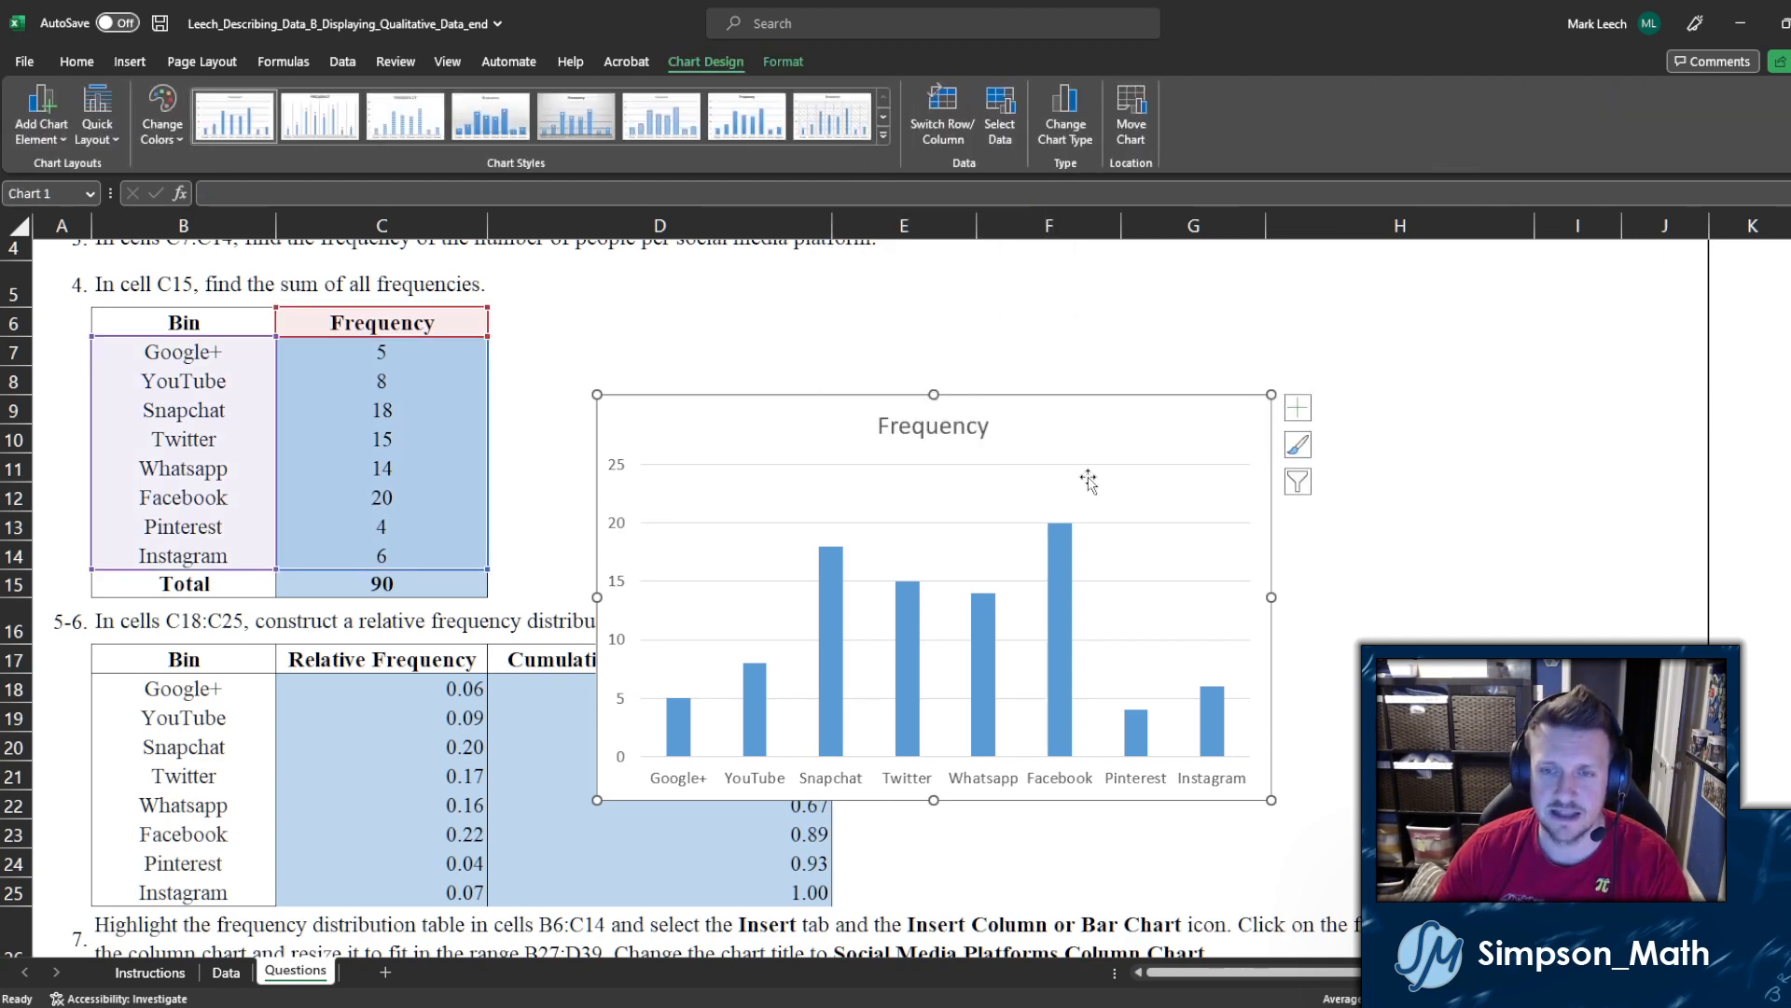
Step: Move the column chart into the question 7 answer area and resize it to fit the range B27:D39
scroll(1087, 471, down, 2)
drag(1273, 375, 1007, 598)
scroll(1008, 401, down, 1)
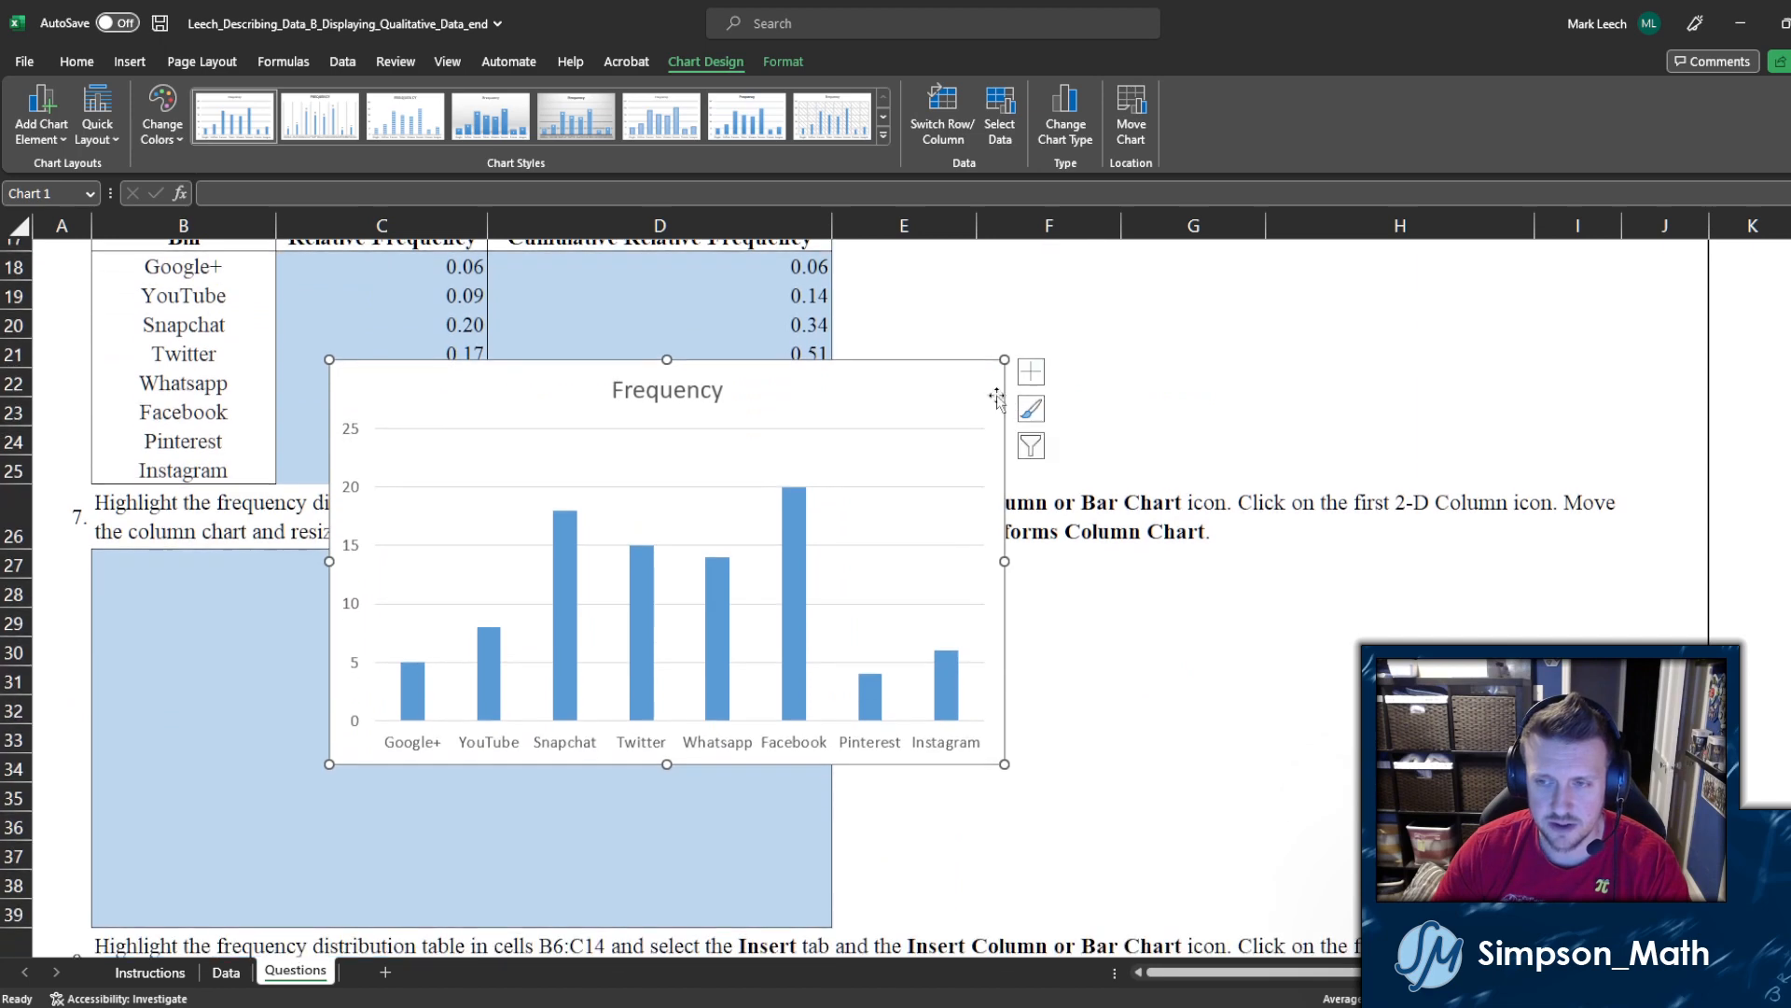
drag(907, 364, 666, 553)
scroll(666, 554, down, 1)
drag(767, 866, 832, 841)
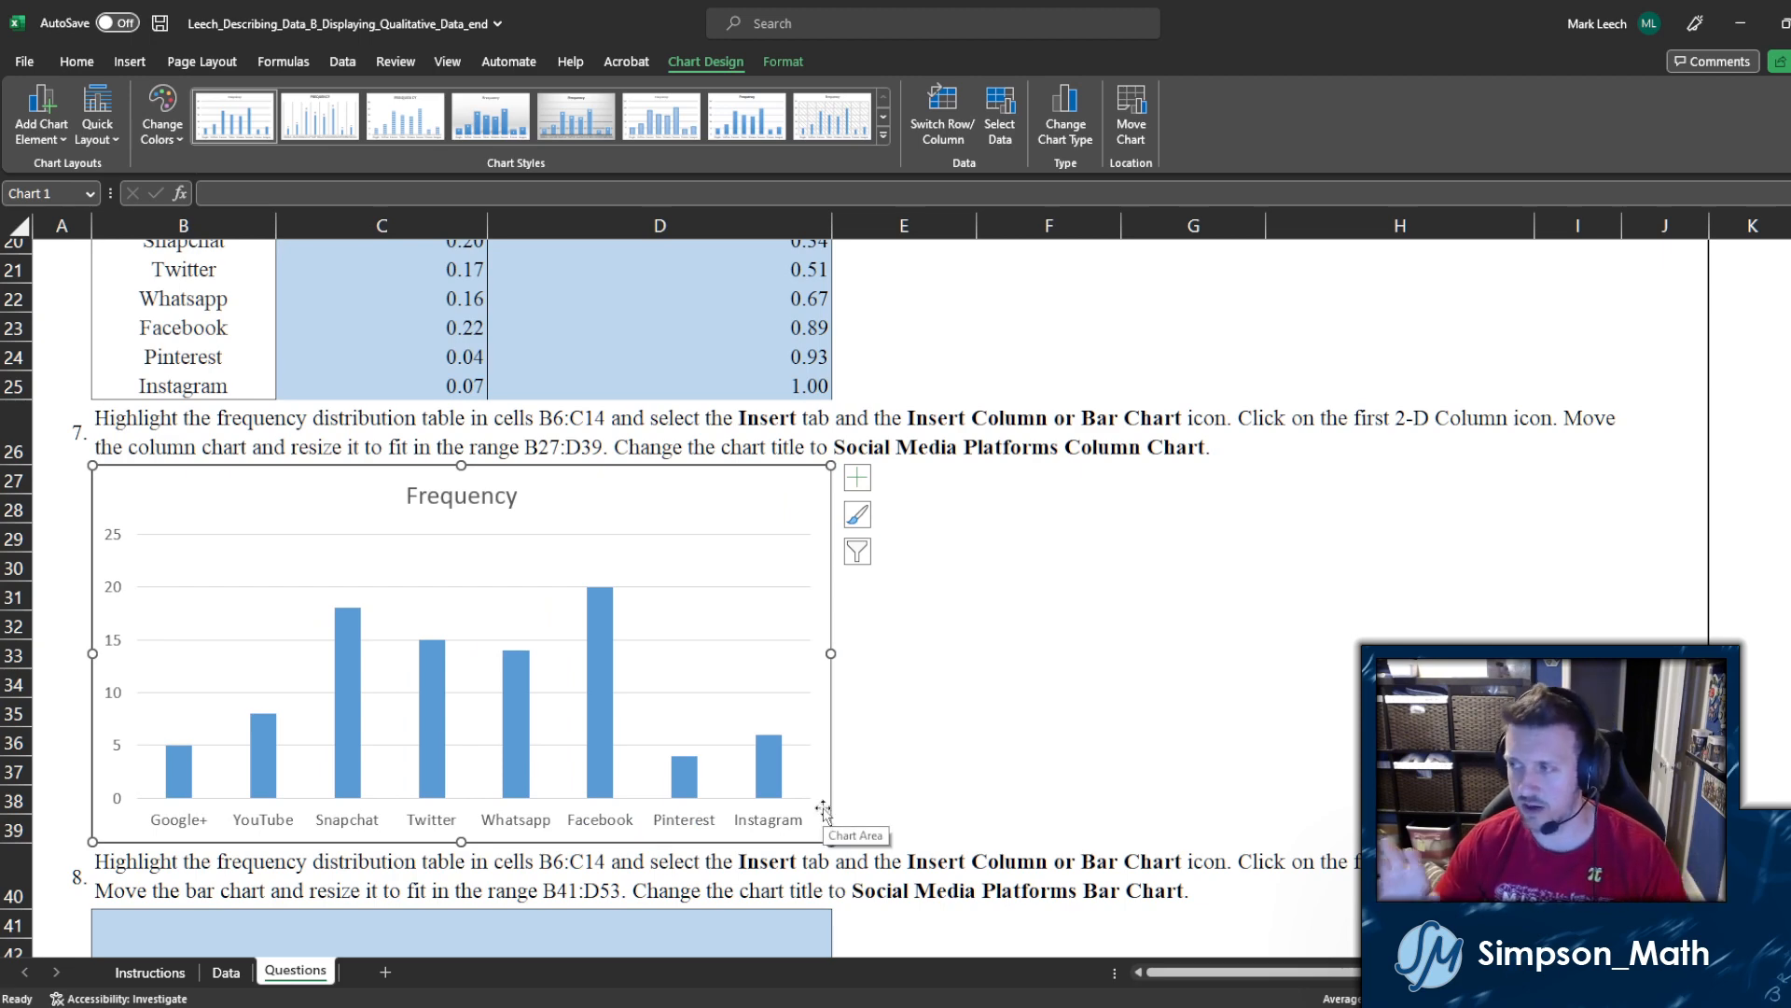
click(804, 777)
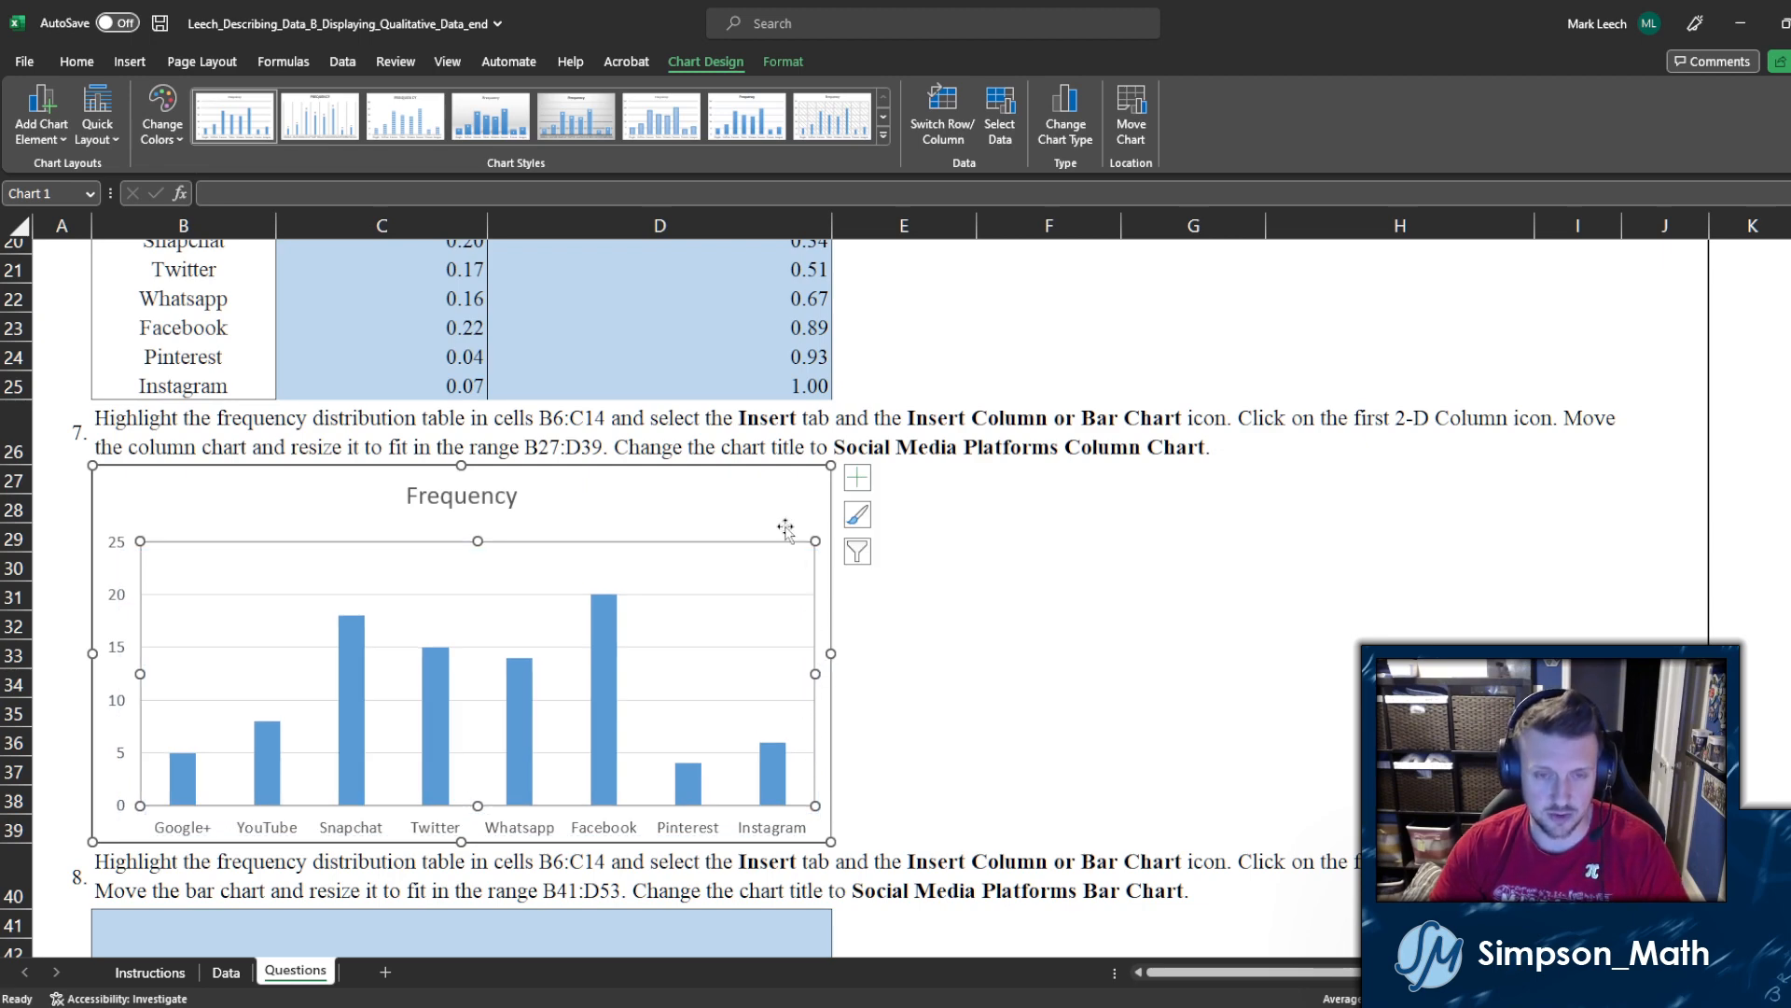
Step: Nudge the column chart and fine-tune its lower corner so it fits exactly within the range B27:D39
drag(786, 541, 783, 532)
drag(839, 850, 831, 842)
click(961, 834)
click(838, 850)
click(882, 829)
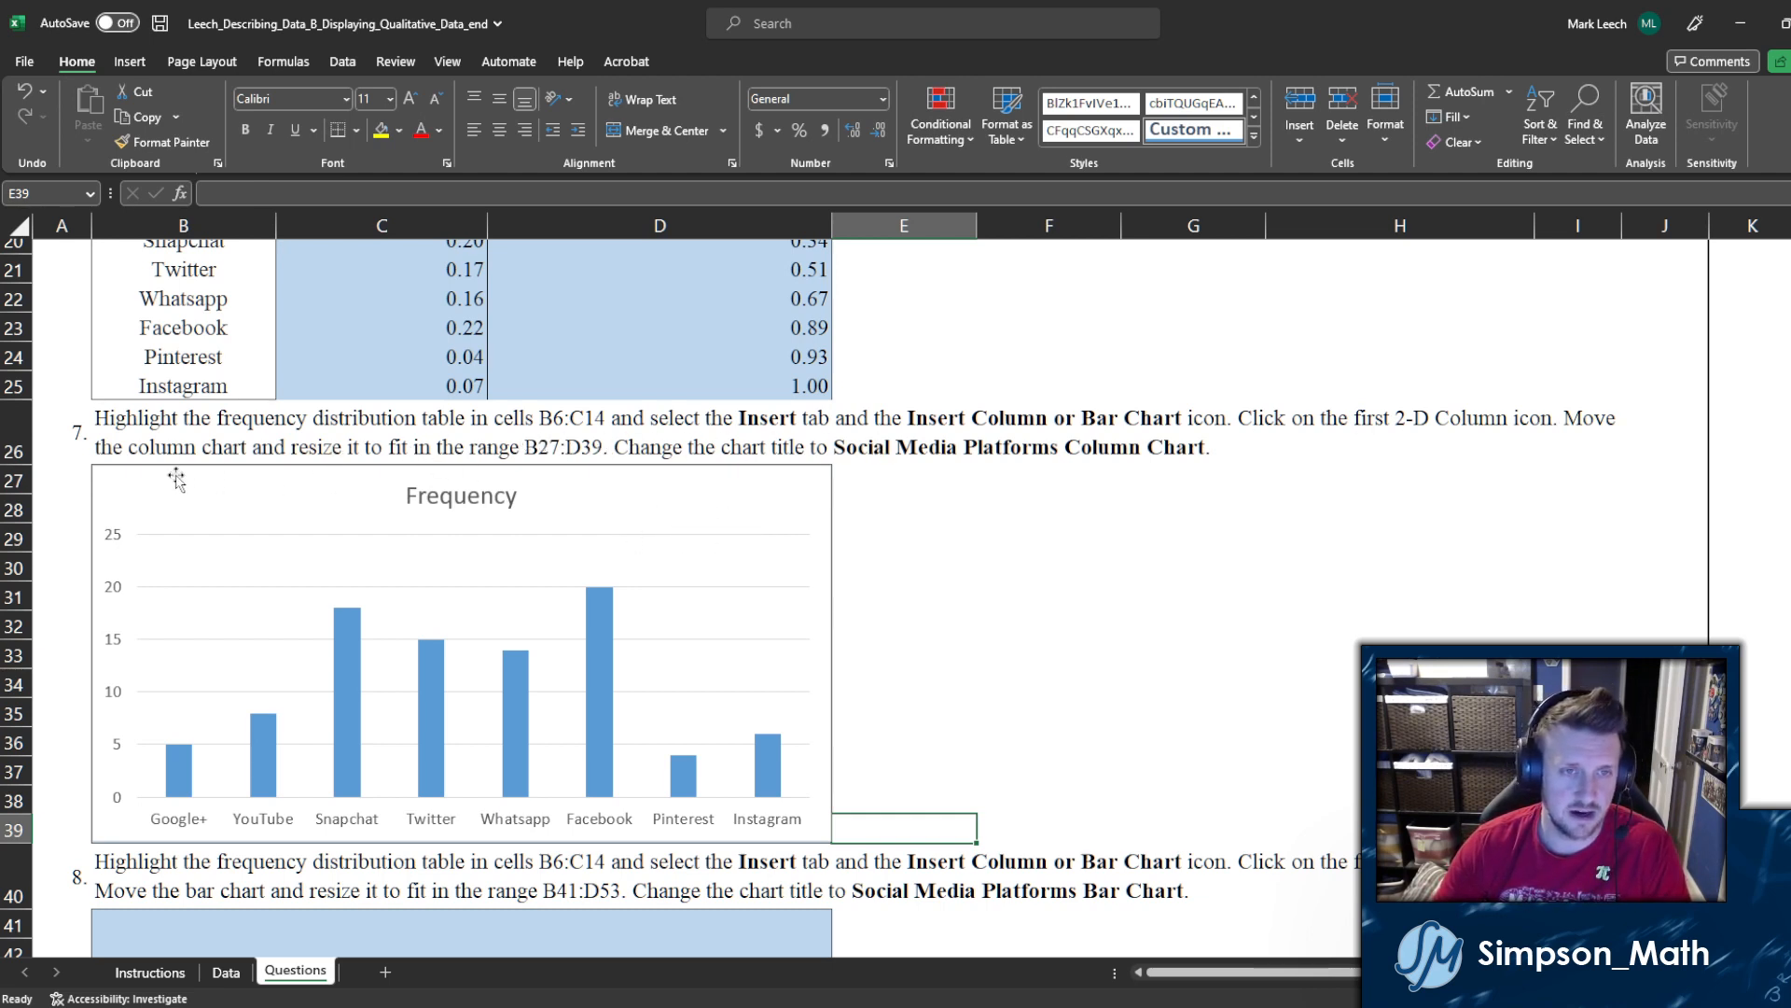
Step: Change the column chart's title to "Social Media Platforms Column Chart"
click(439, 509)
triple_click(432, 509)
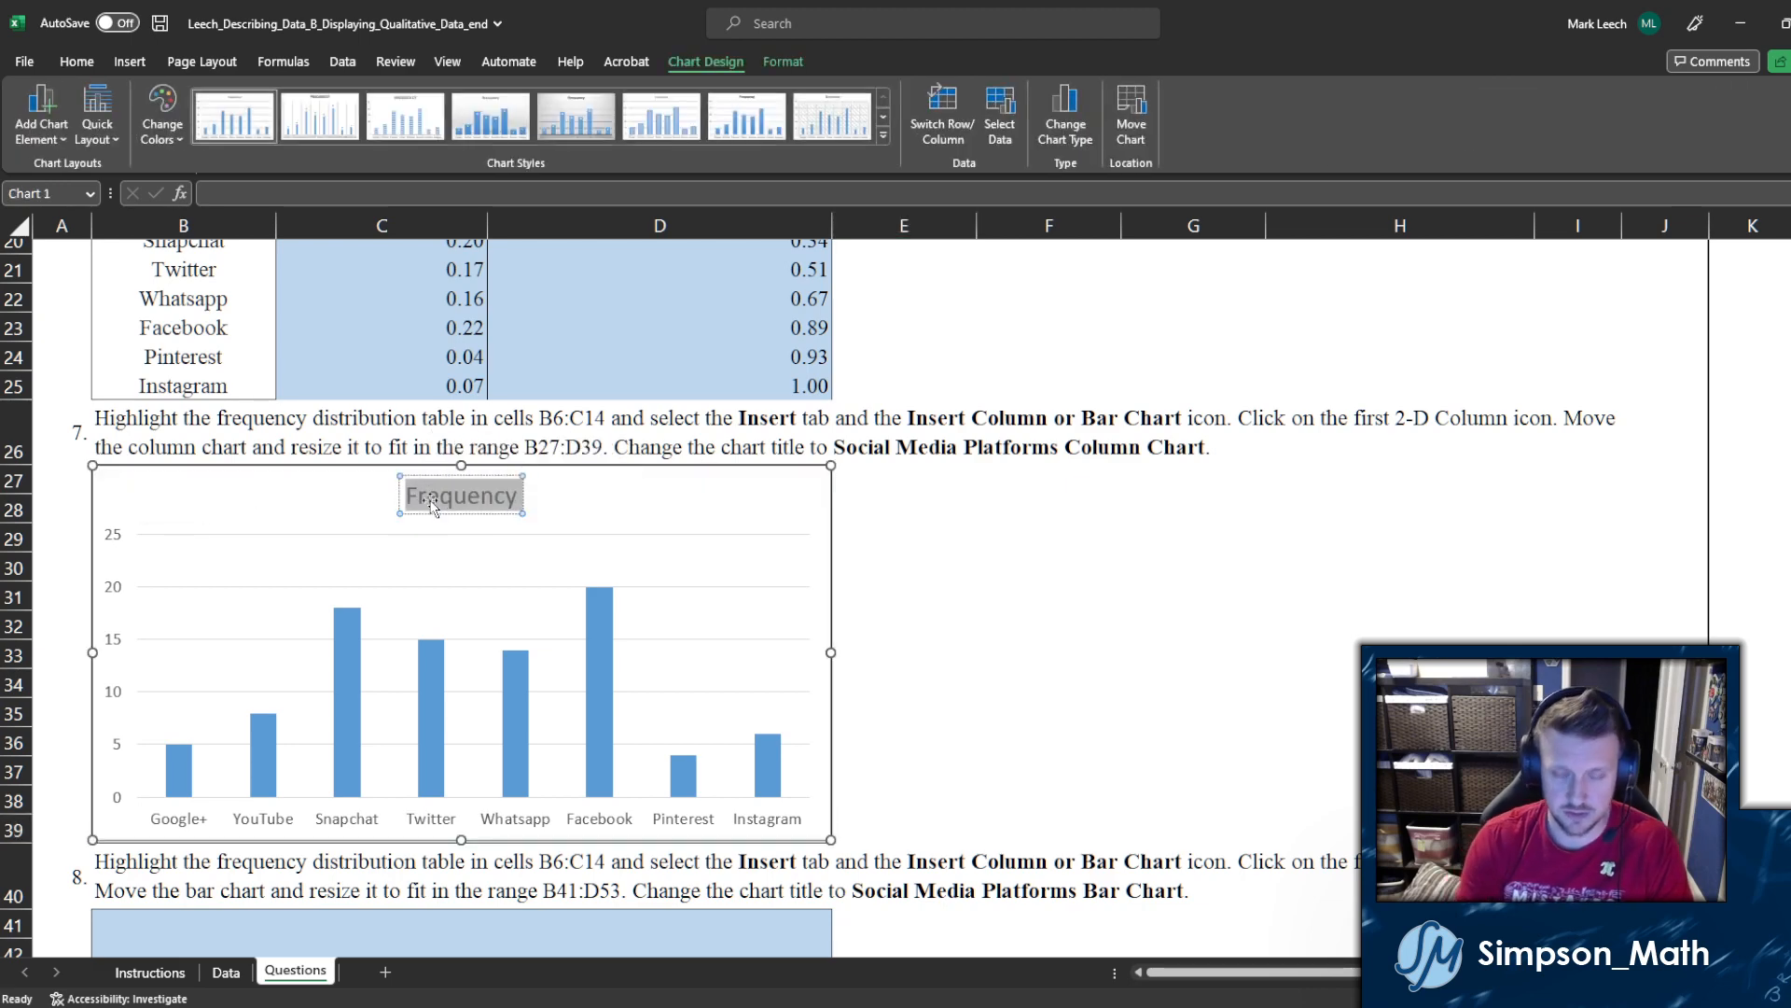
text(Social Media)
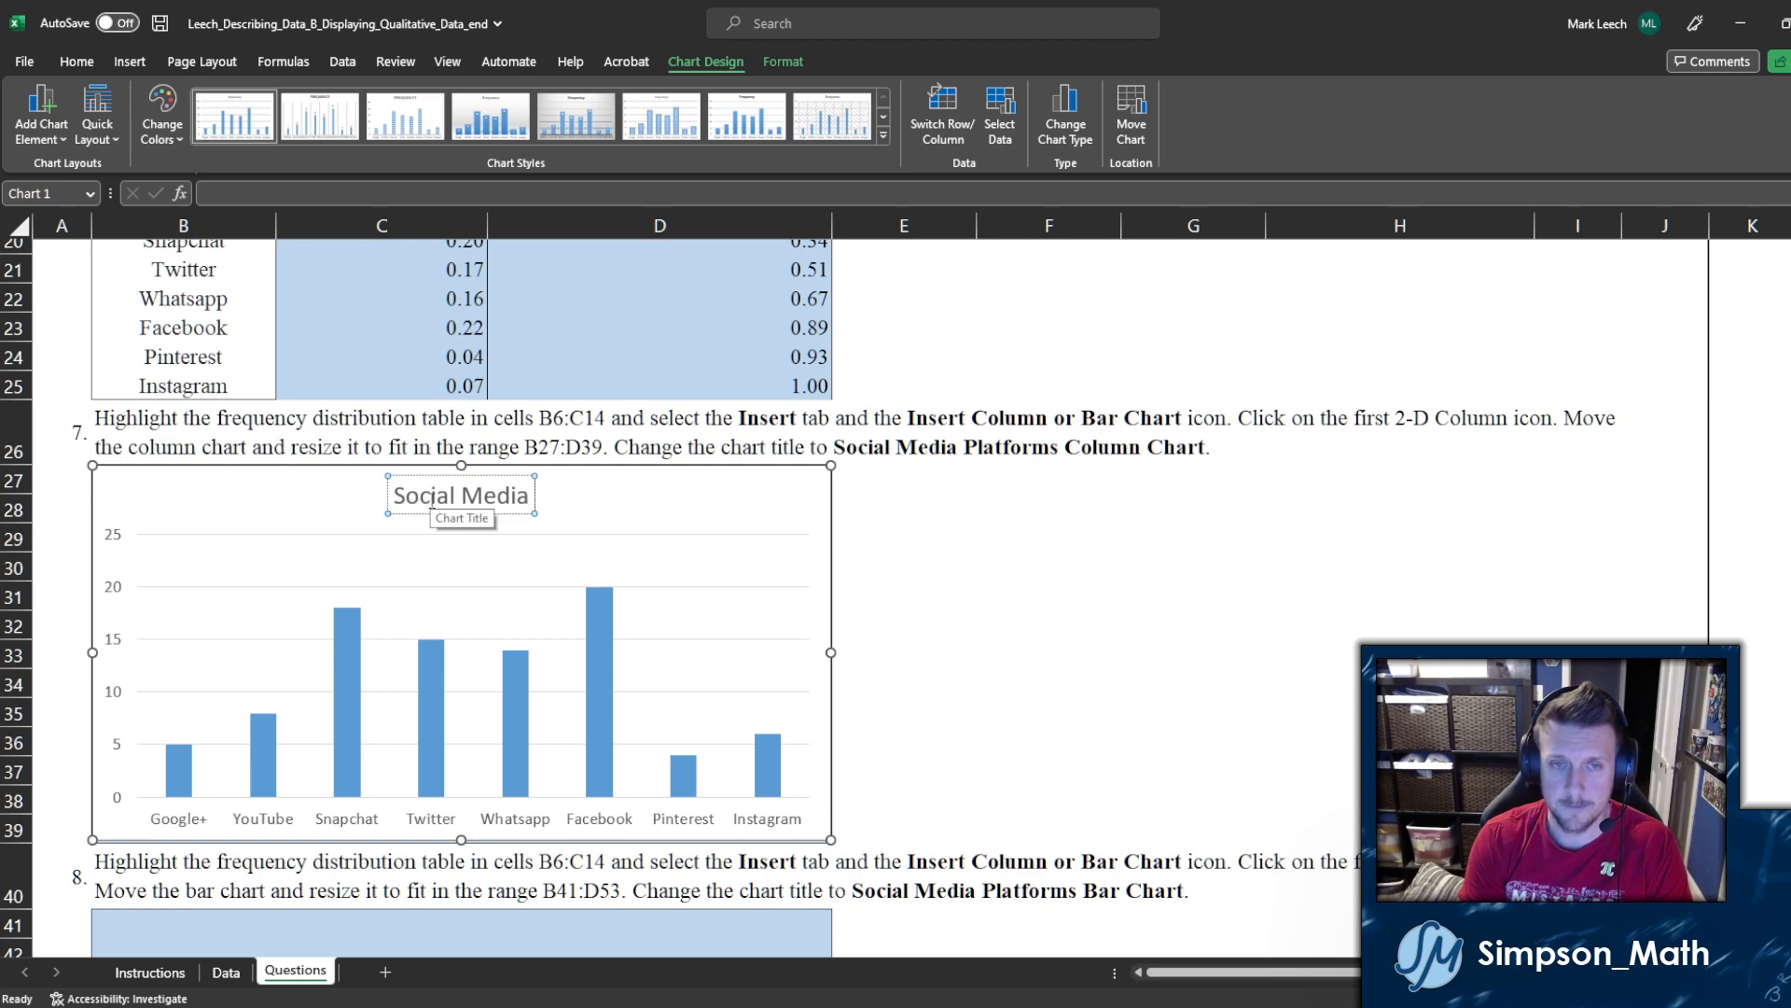
text( Platforms)
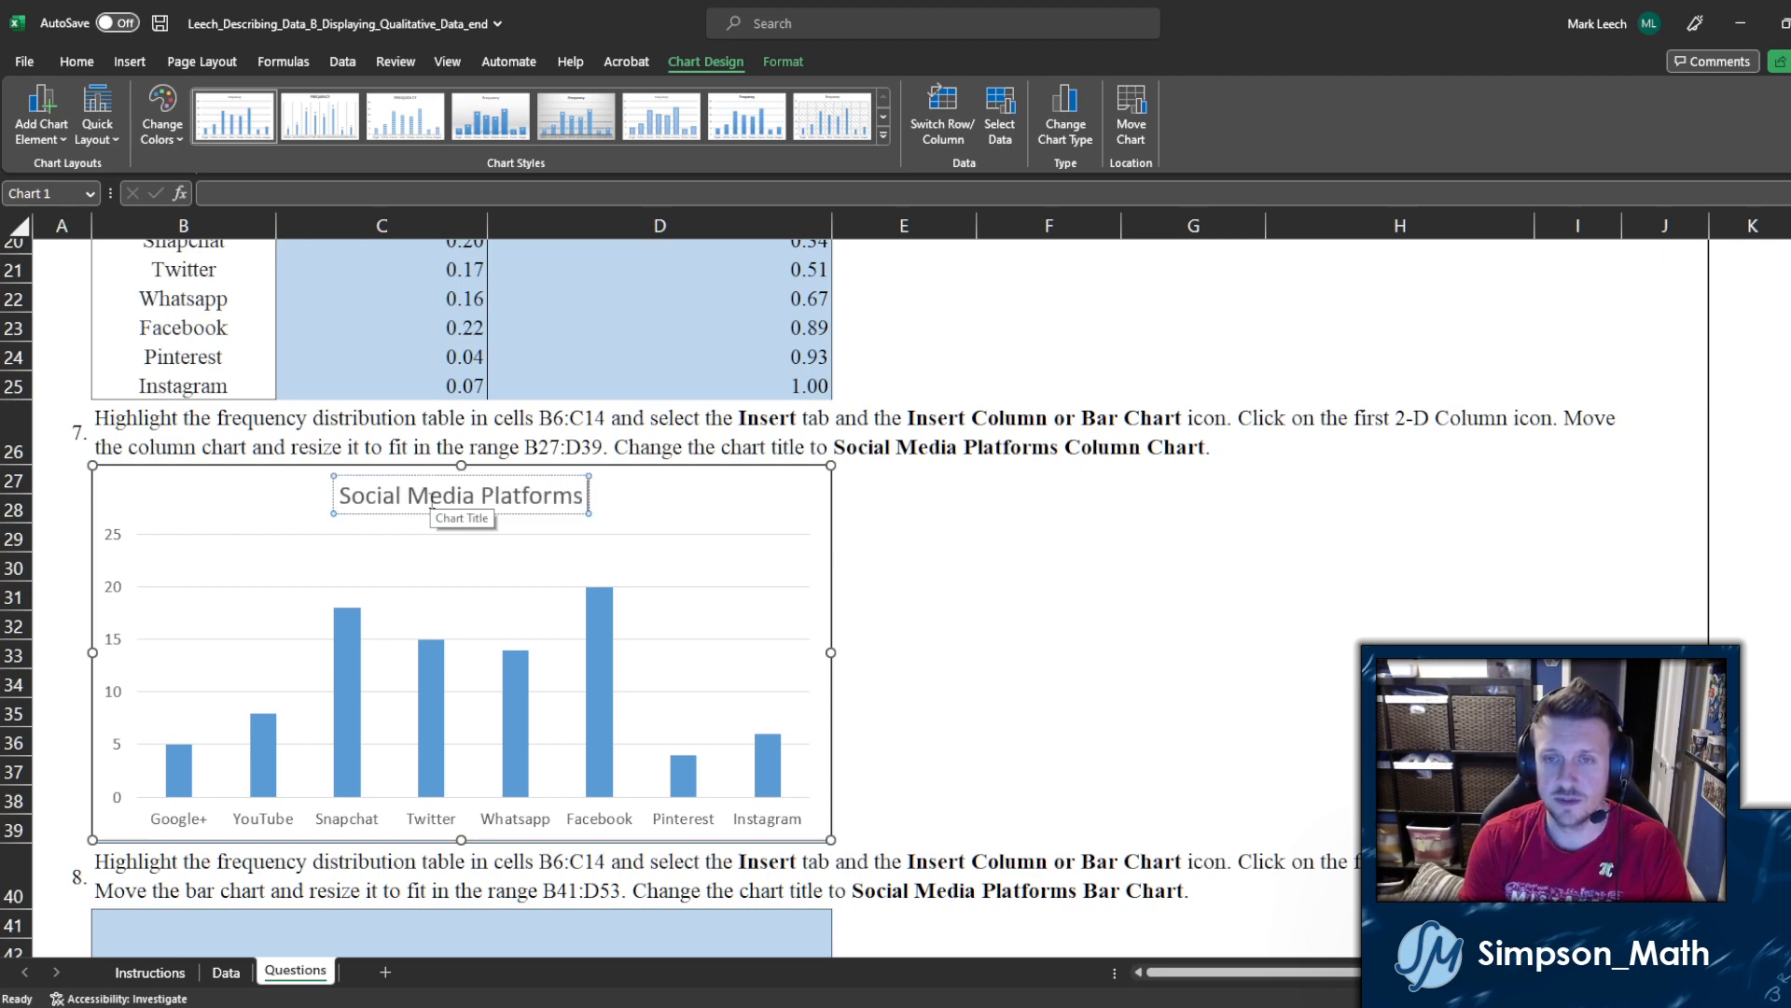
text( Column Chart)
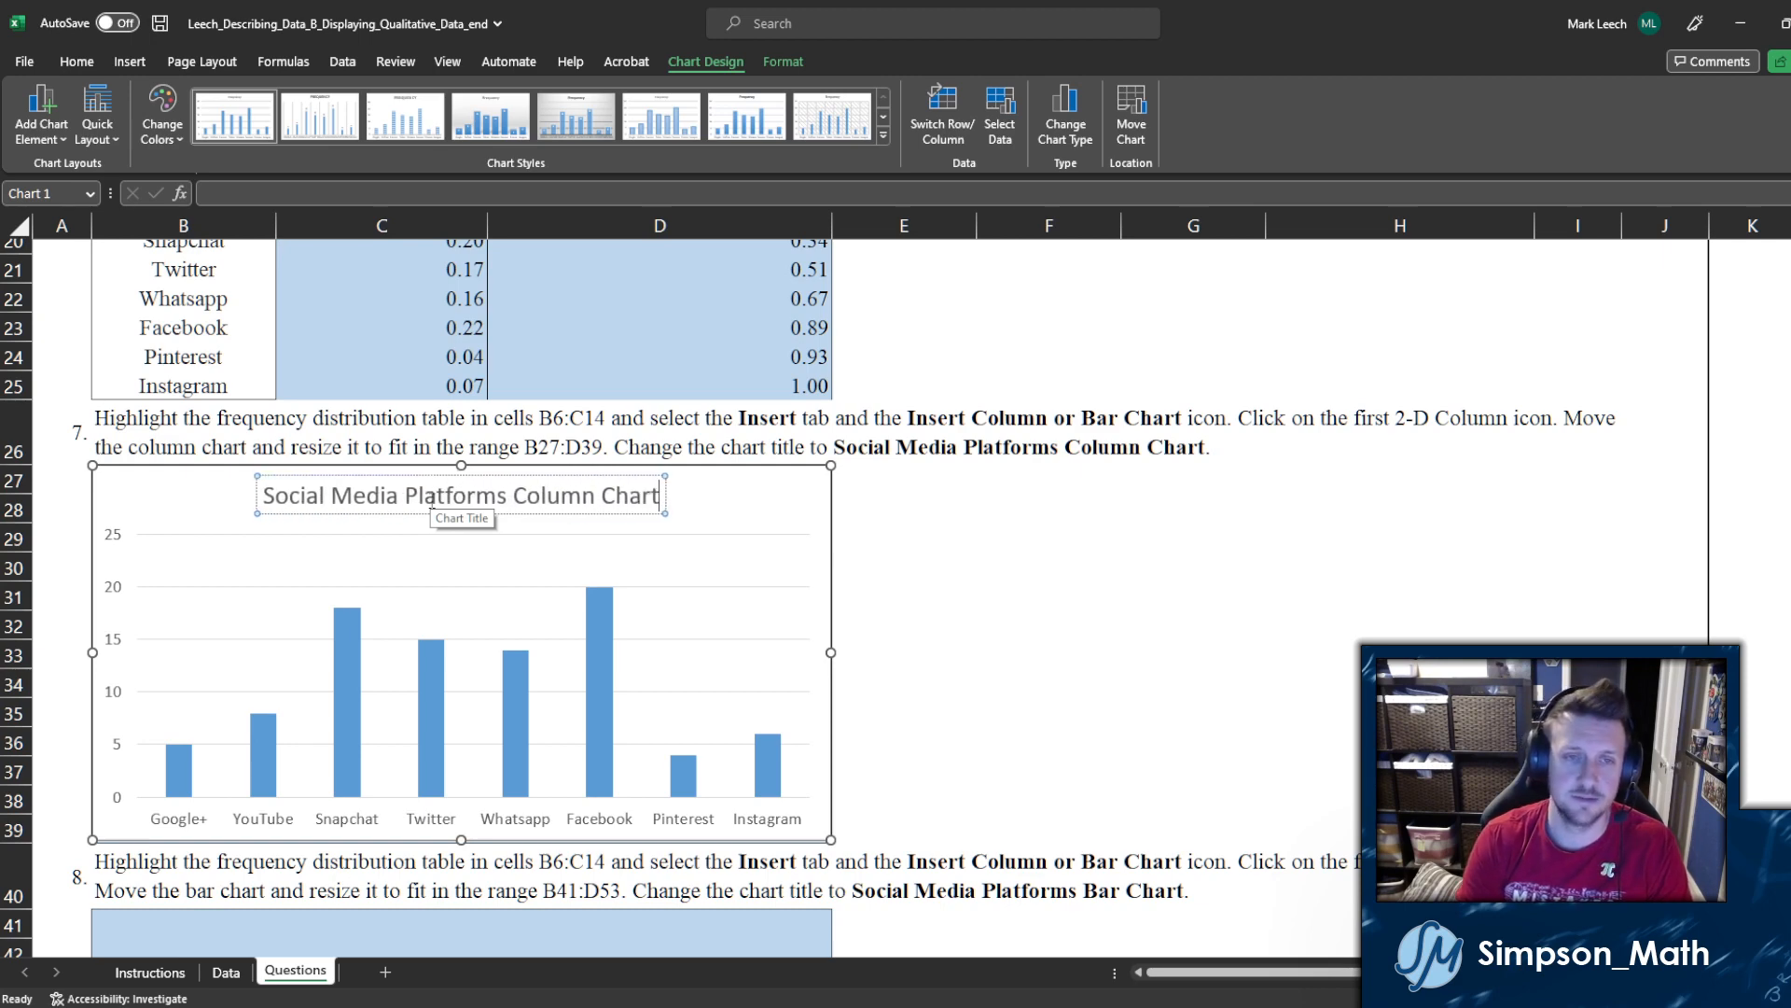
click(1001, 608)
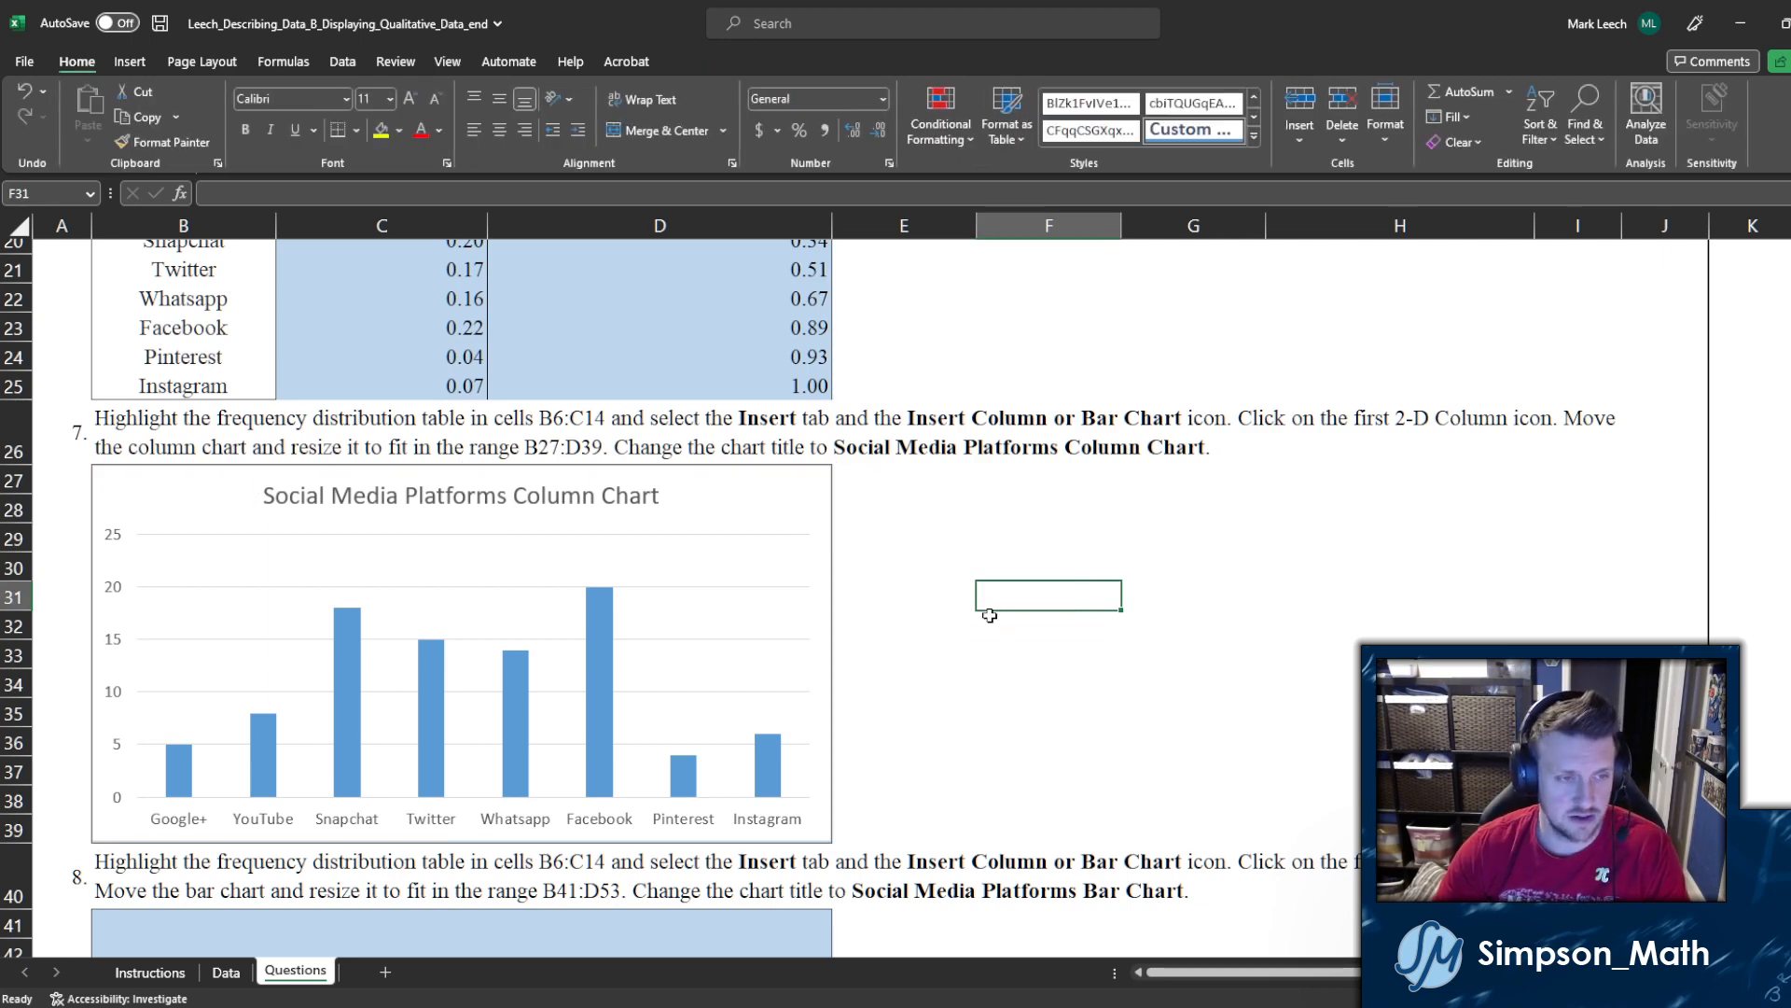
Step: Insert a 2-D clustered bar chart from the frequency distribution table in B6:C14 for question 8
scroll(992, 611, down, 3)
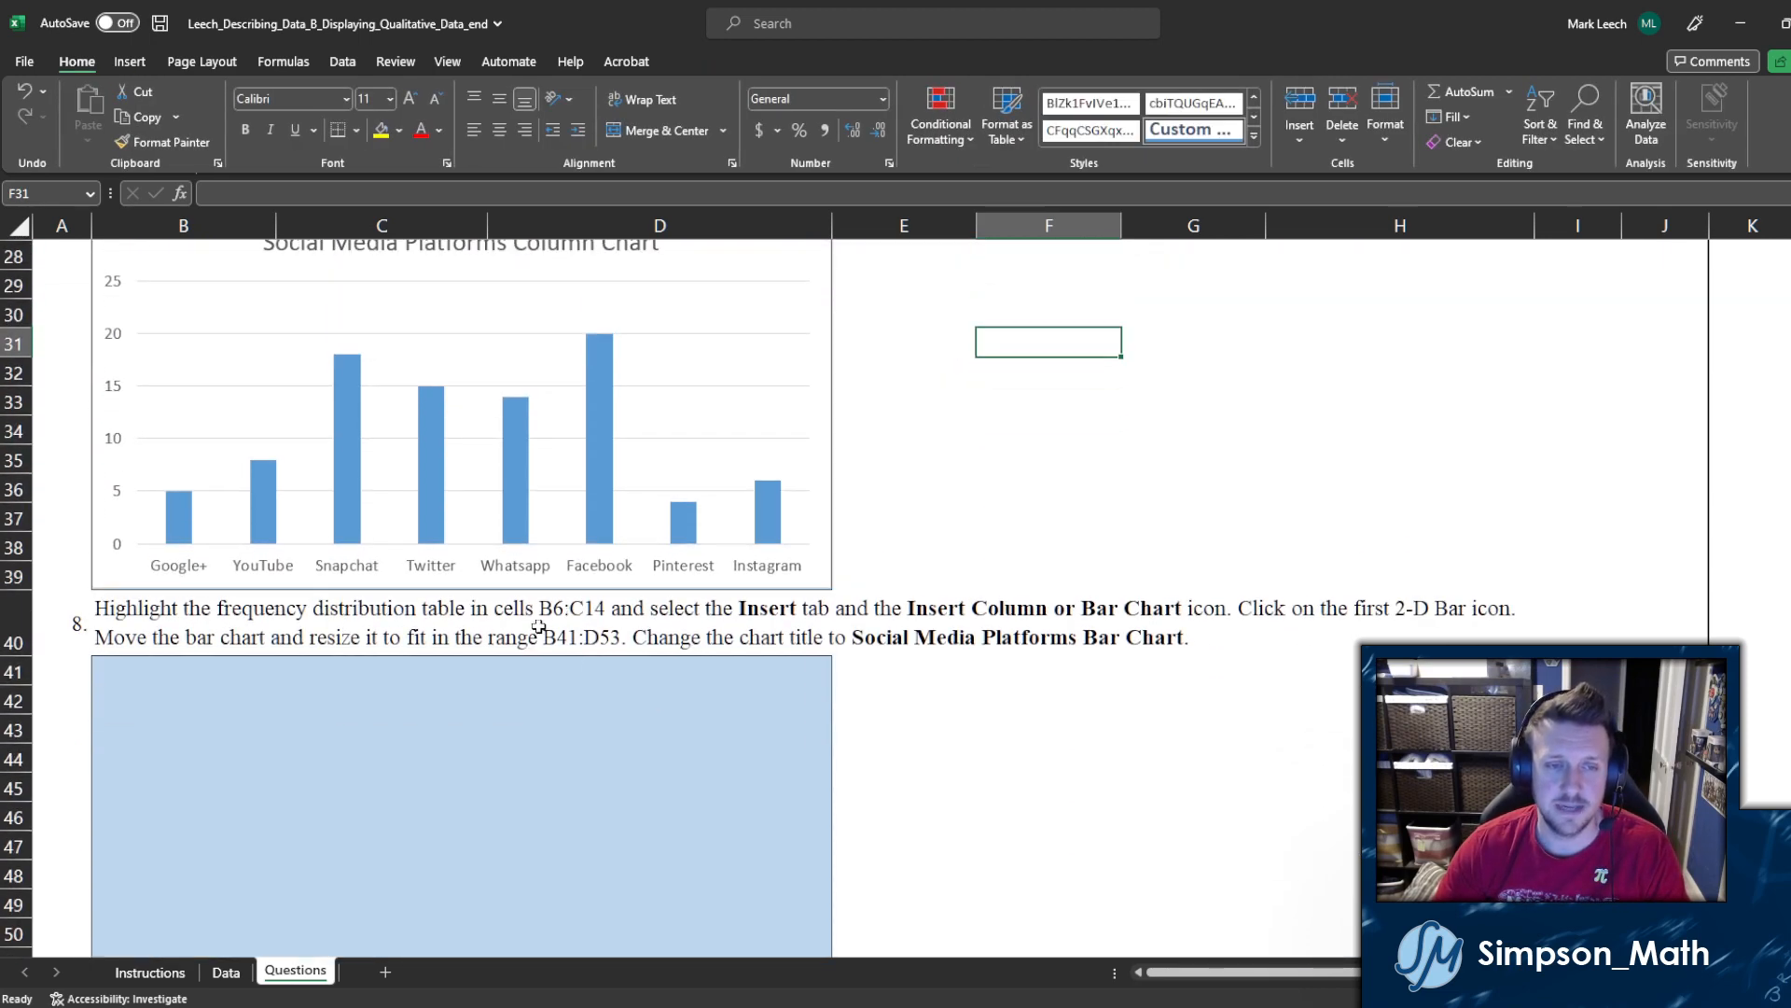
scroll(544, 626, up, 1)
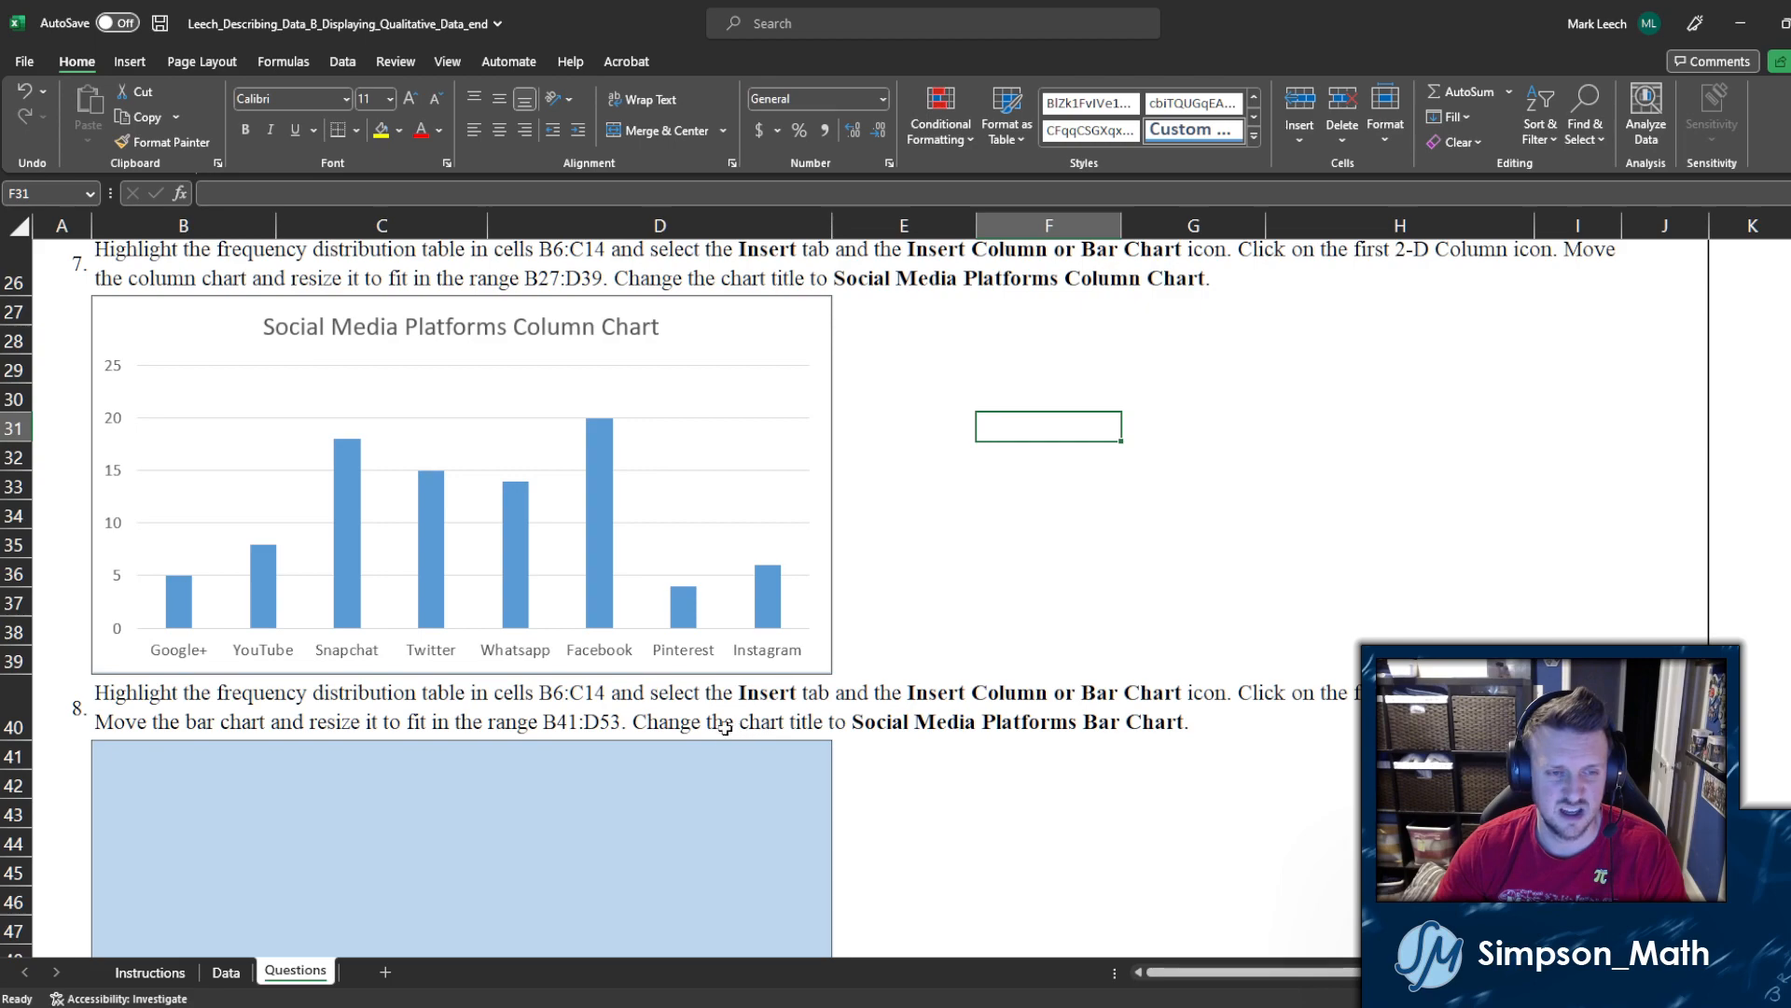
scroll(725, 727, up, 8)
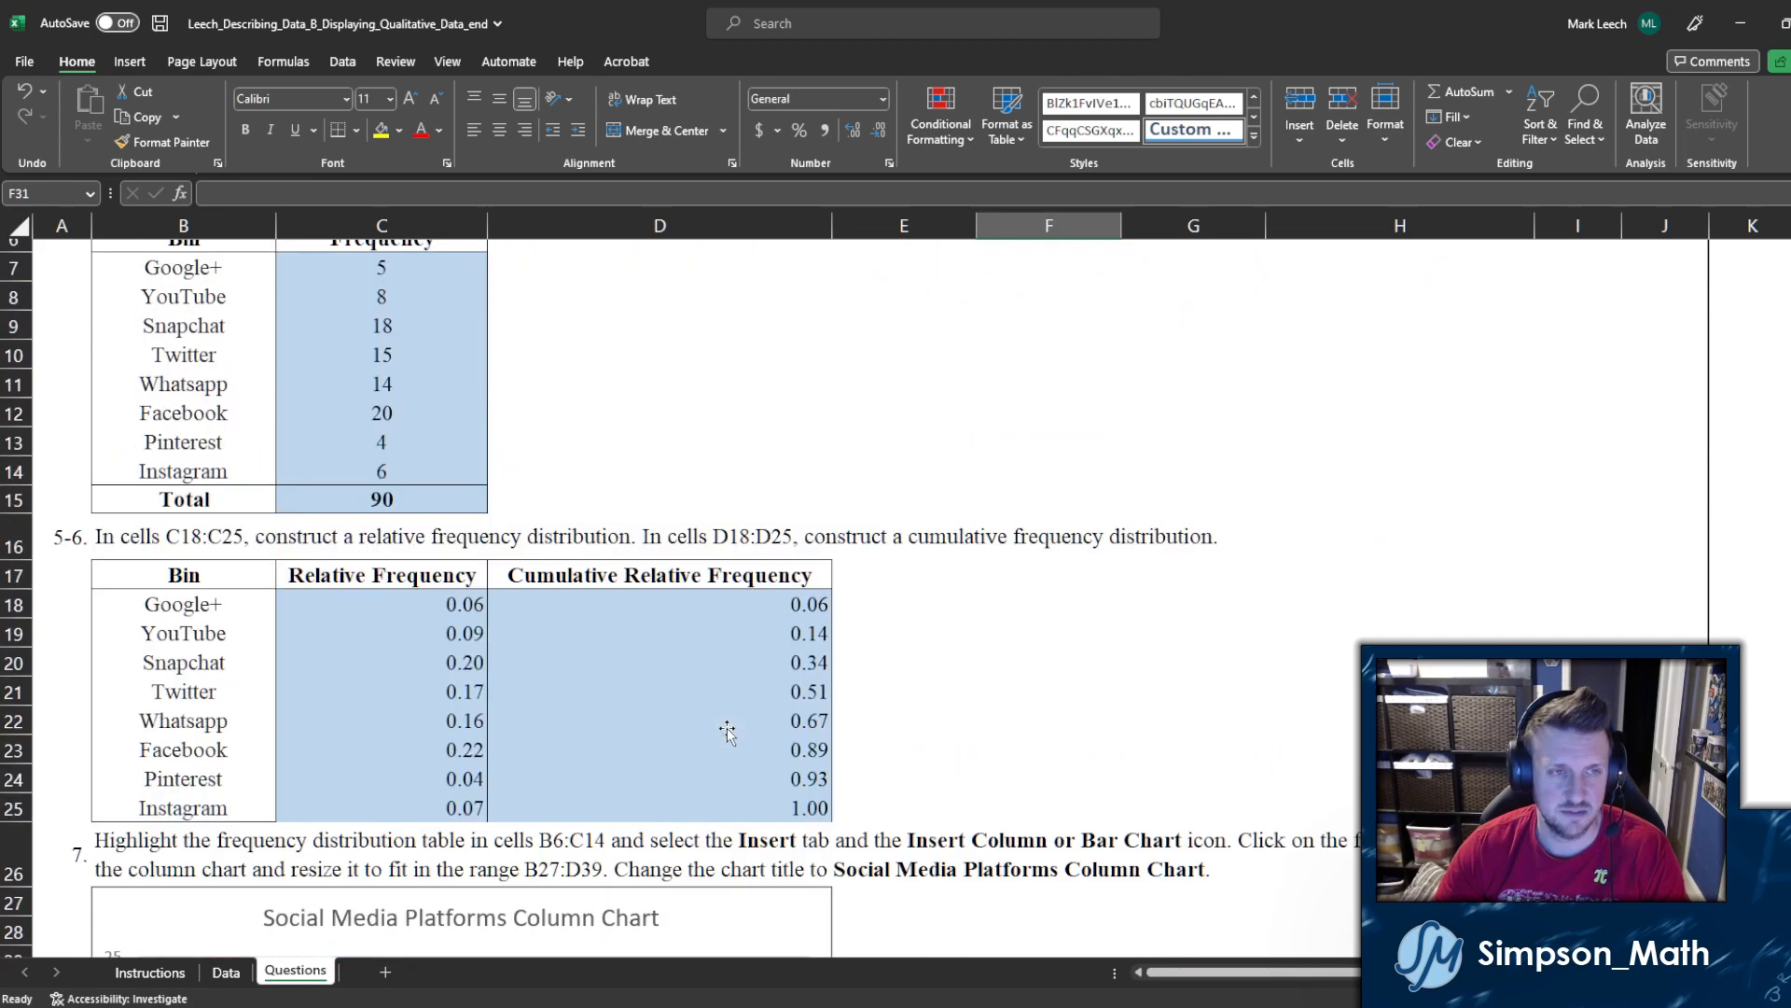
scroll(731, 730, down, 9)
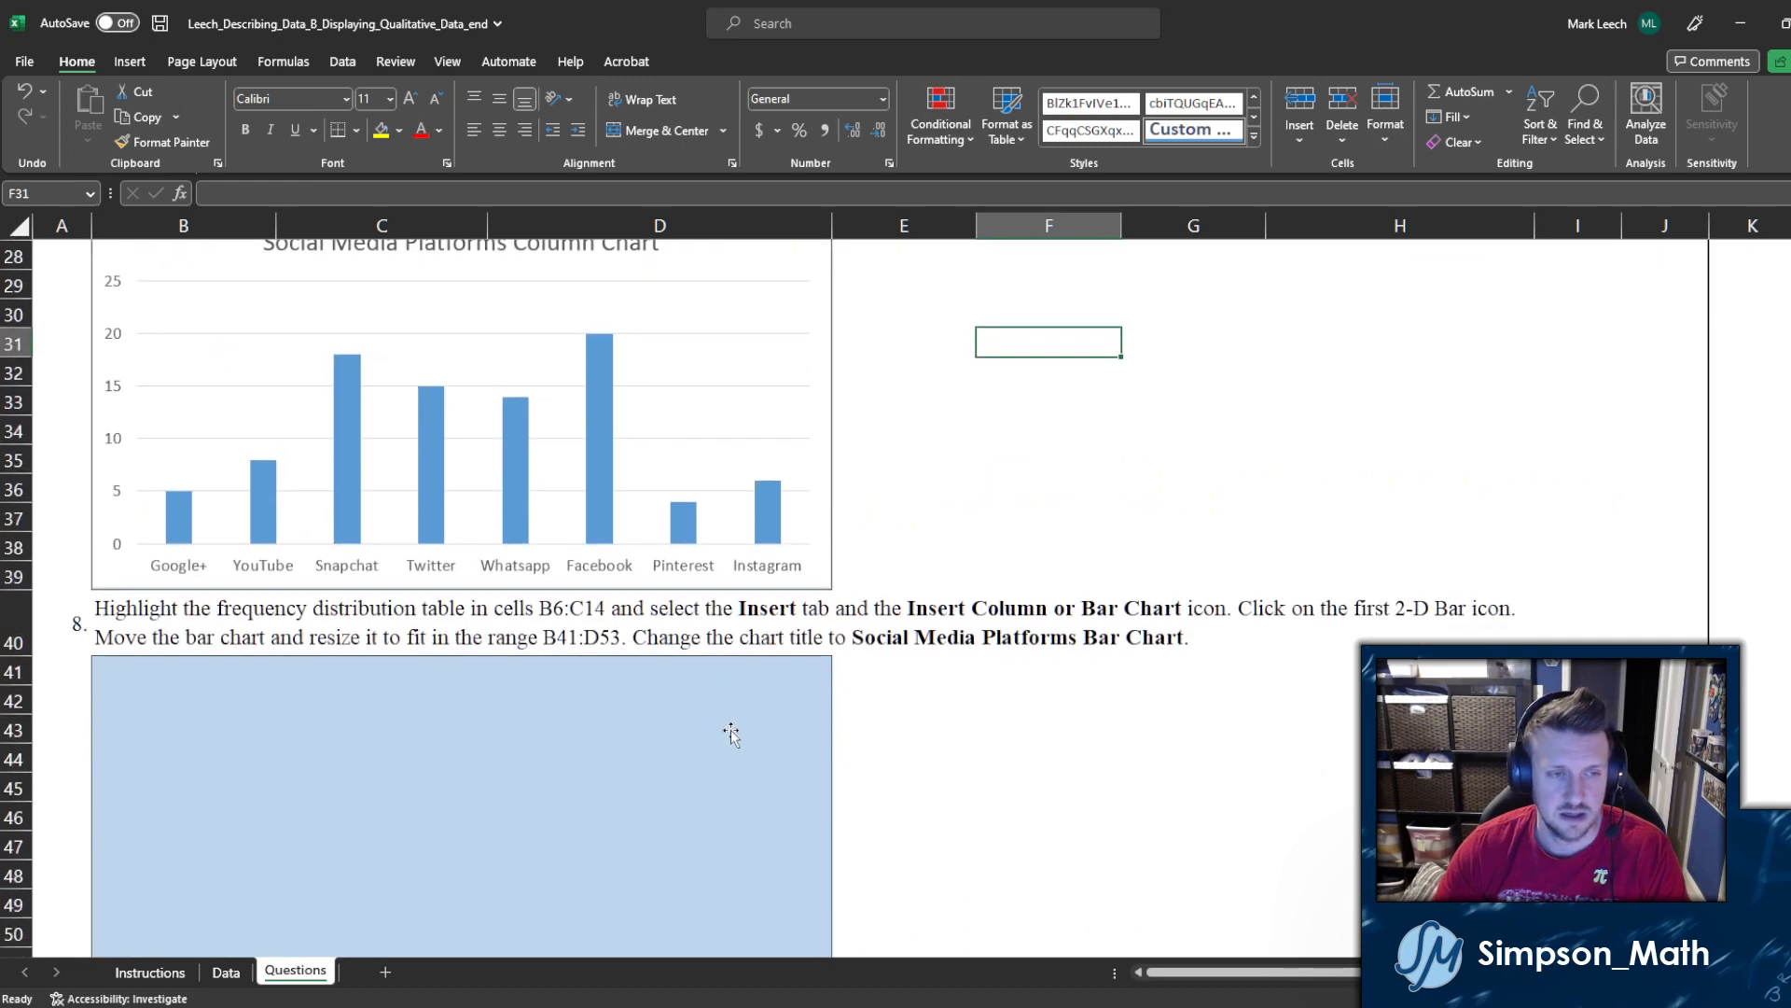
scroll(731, 735, up, 3)
scroll(733, 728, up, 6)
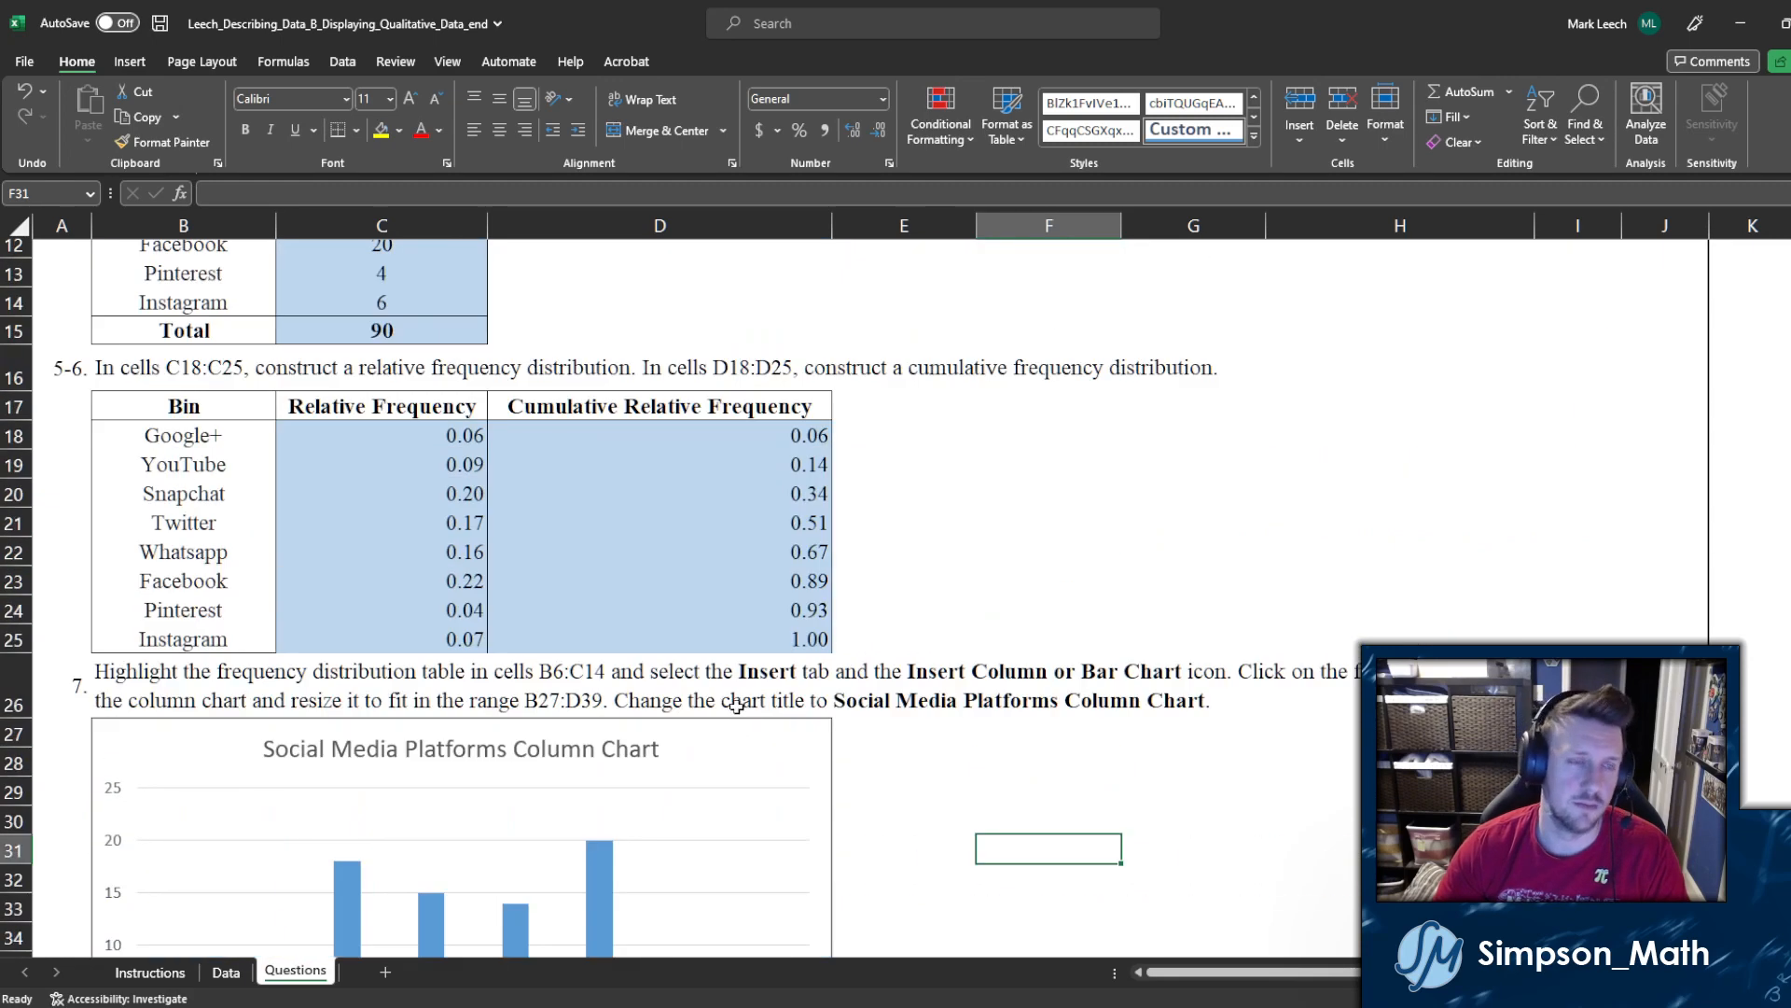
drag(185, 403, 380, 642)
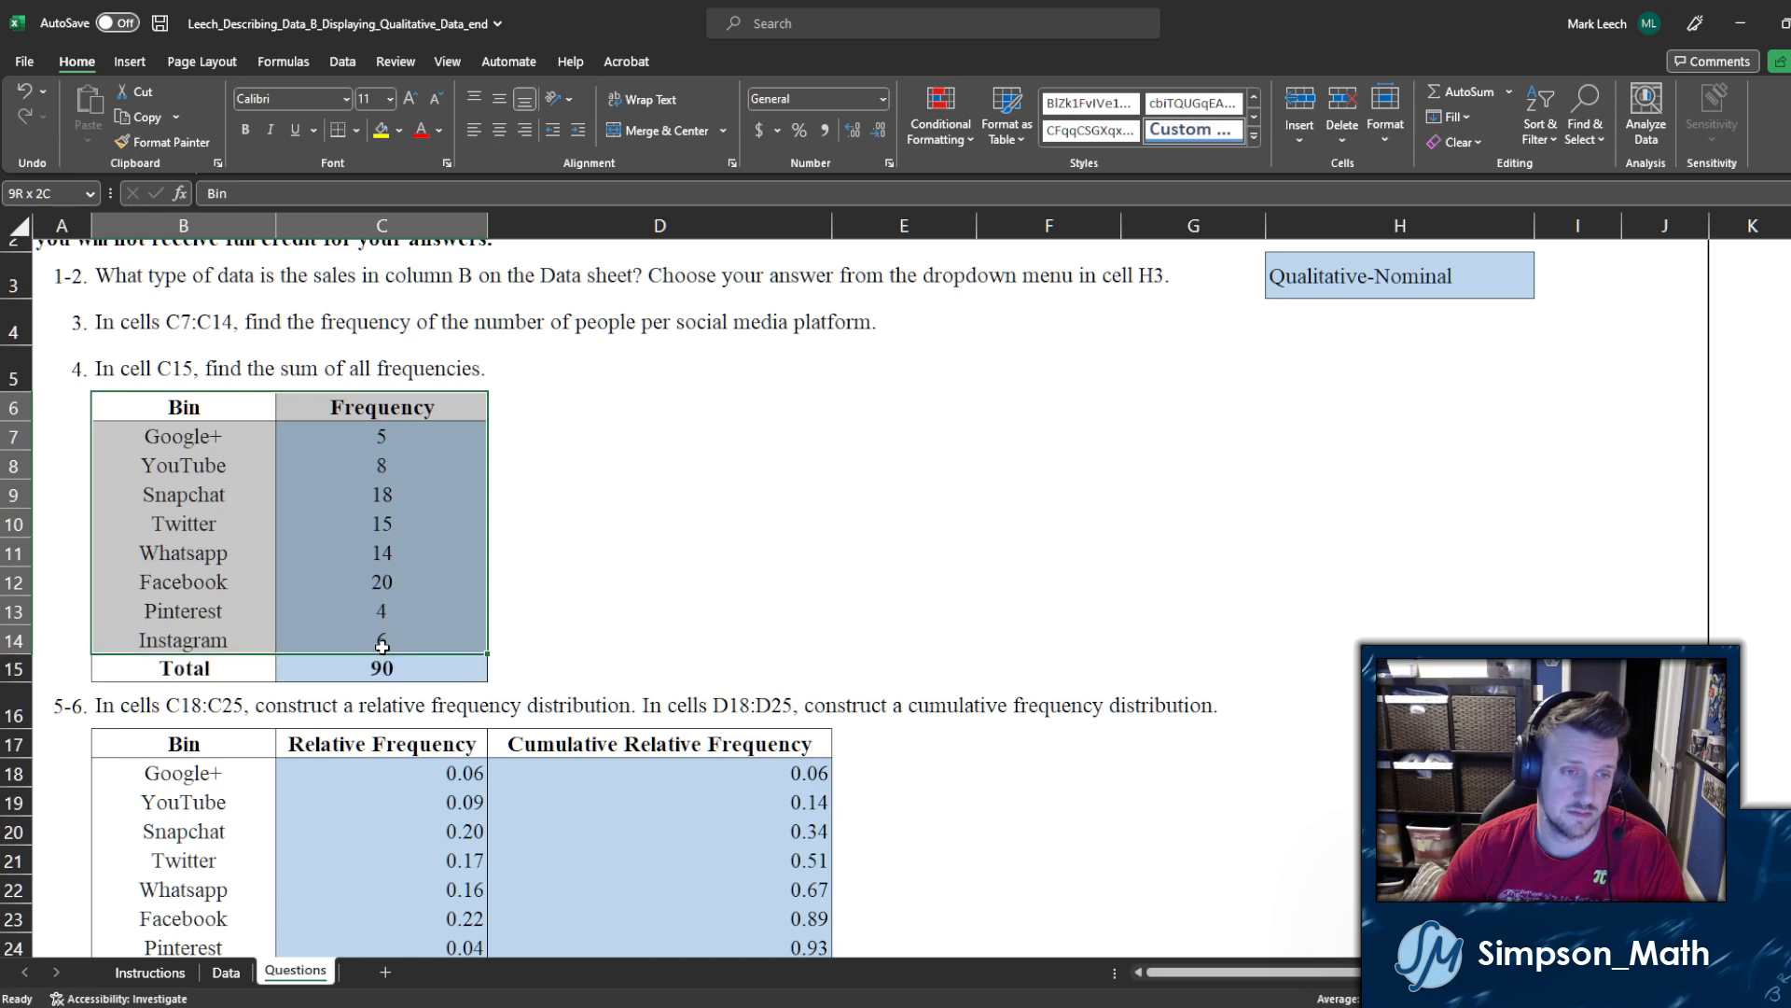
click(136, 63)
click(840, 92)
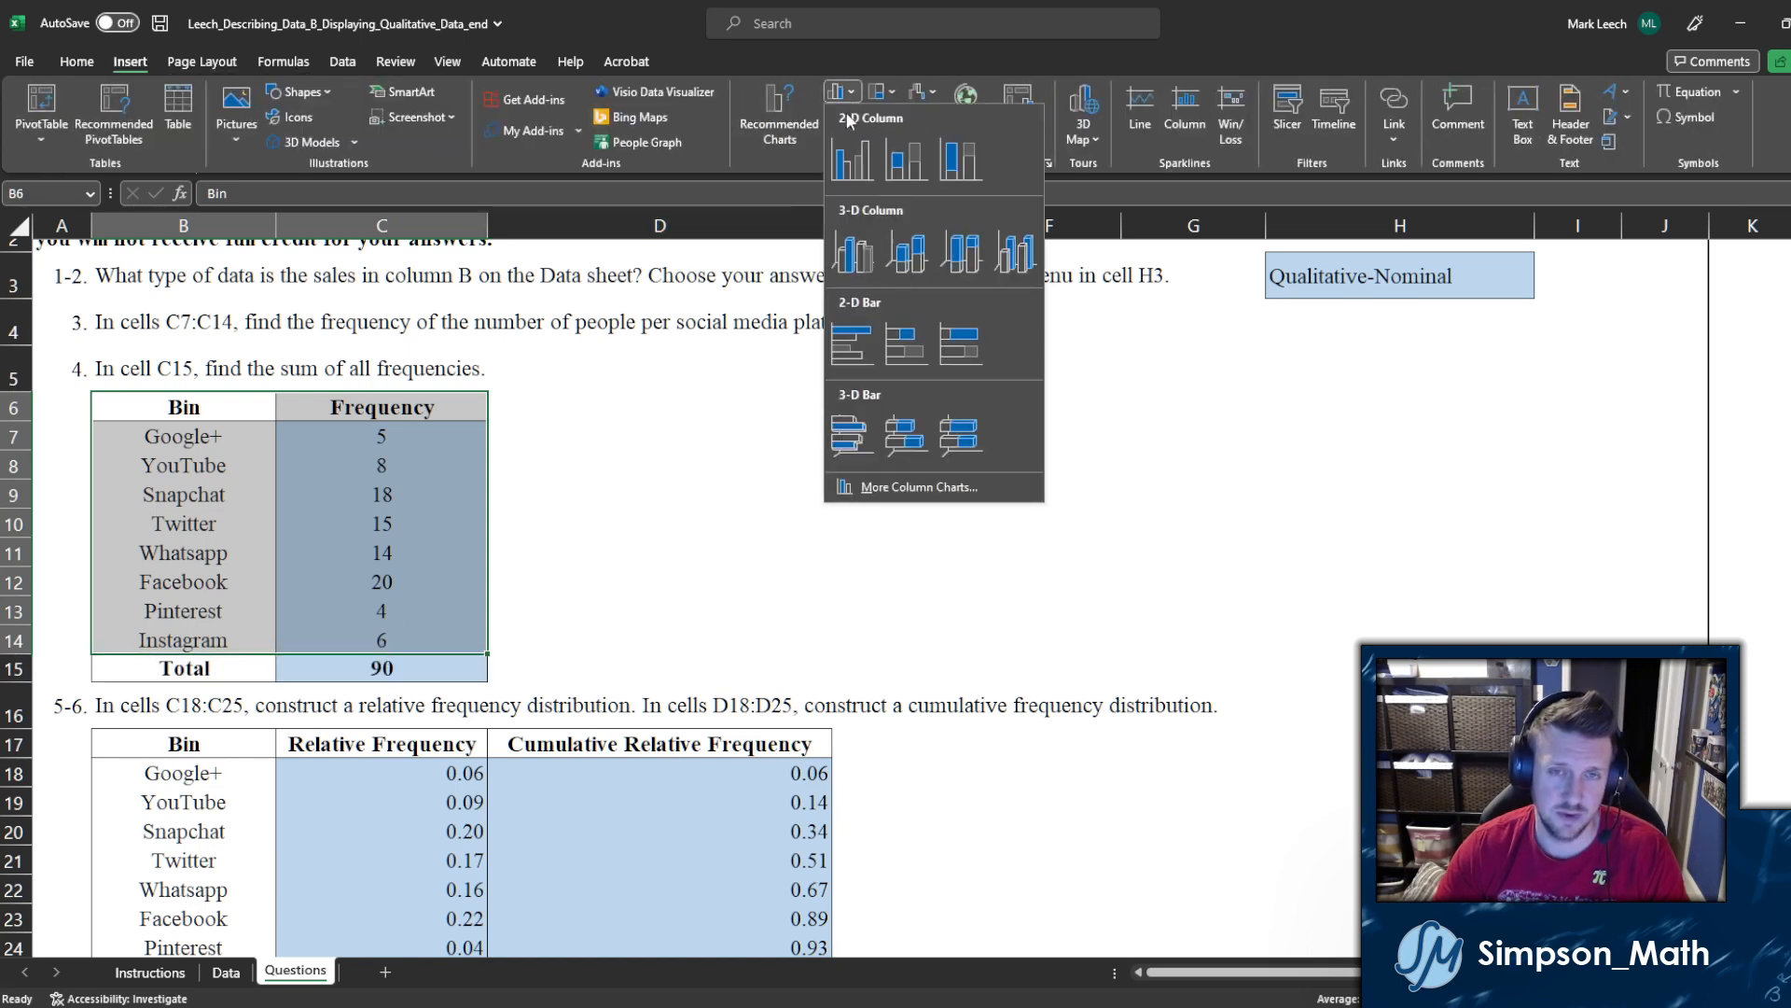
click(871, 354)
Step: Move the bar chart down into the question 8 answer area and resize it to fit the range B41:D53
scroll(1255, 411, down, 2)
drag(1257, 420, 1215, 717)
scroll(1216, 542, down, 3)
drag(1213, 445, 1201, 802)
scroll(1208, 466, down, 3)
drag(1204, 499, 868, 970)
scroll(1120, 672, down, 2)
drag(893, 542, 732, 520)
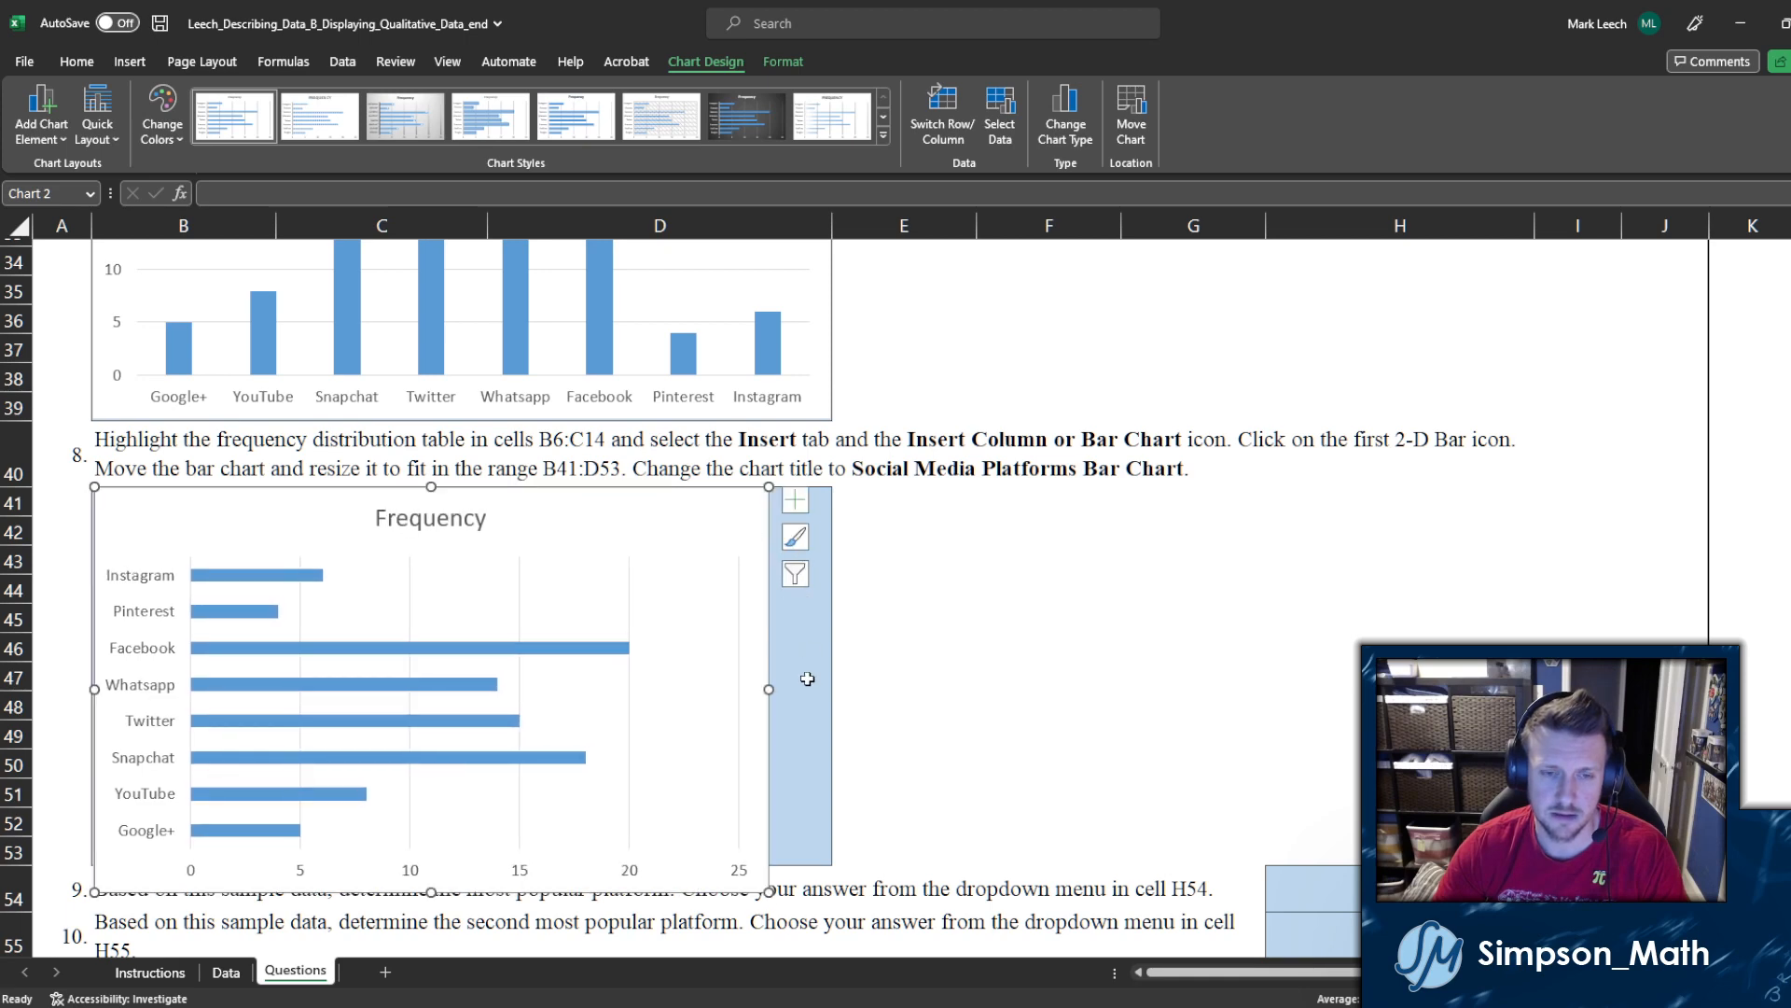
drag(775, 895, 831, 864)
Step: Change the bar chart's title to "Social Media Platforms Bar Chart" and close the formatting pane
double_click(481, 516)
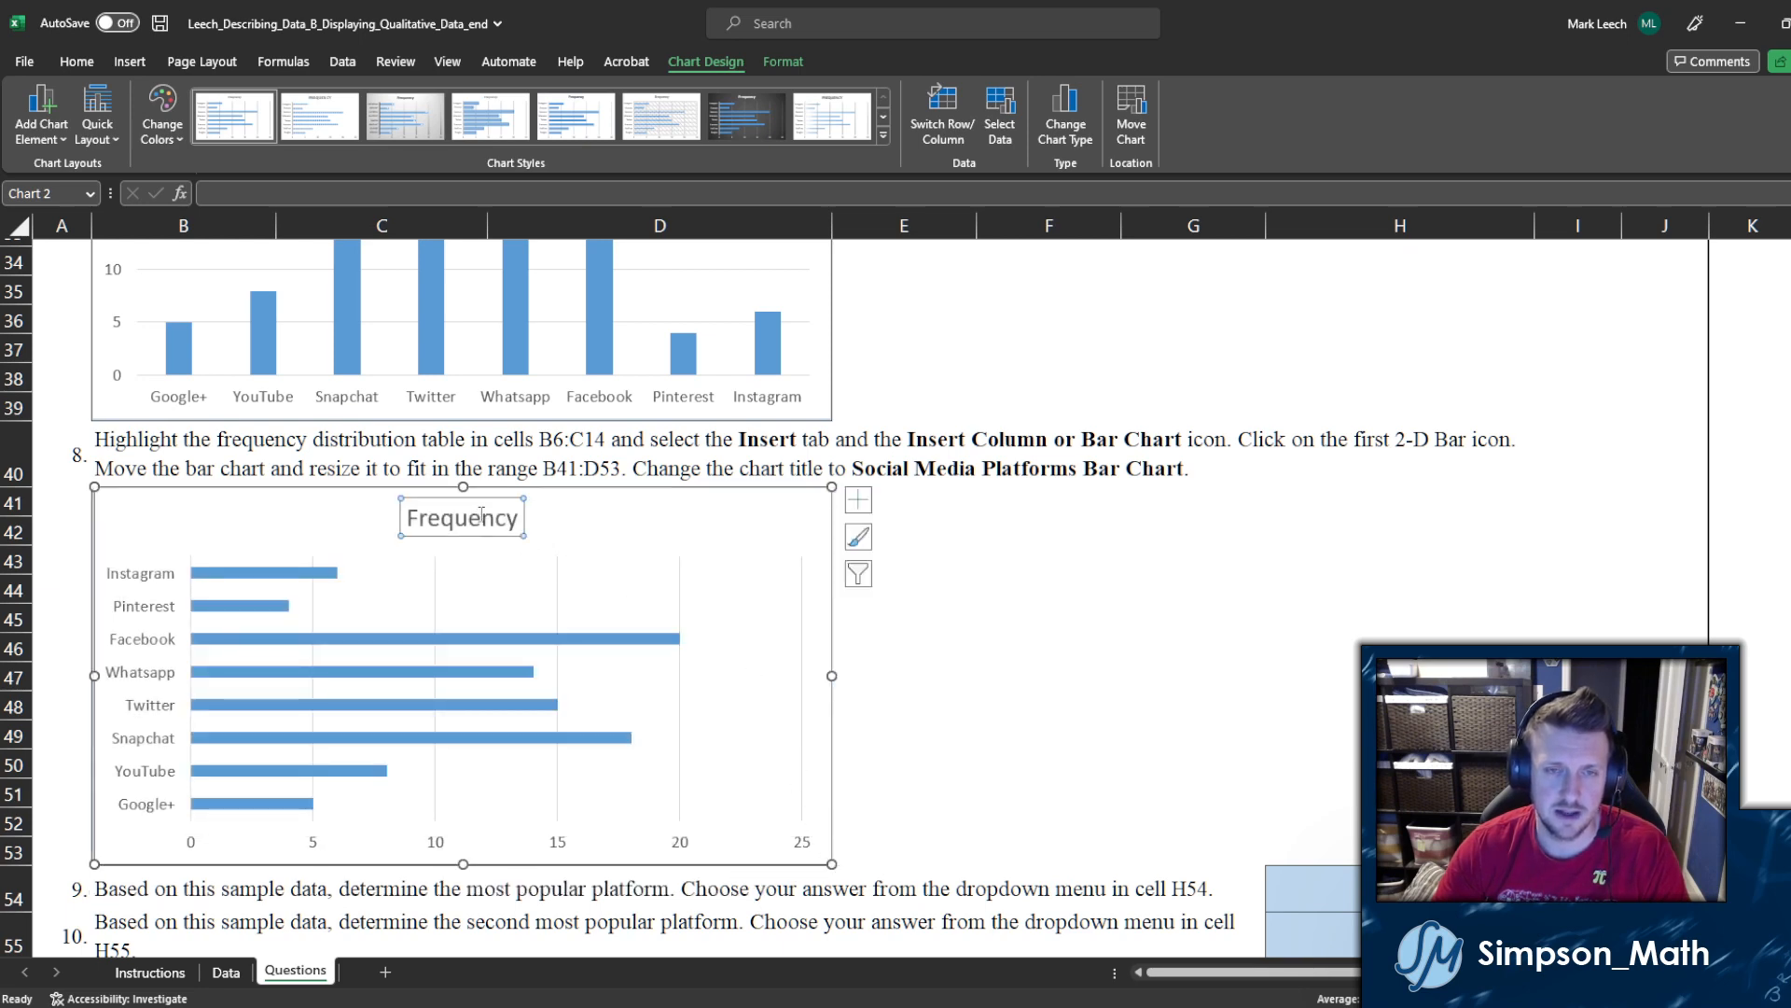
double_click(482, 518)
text(SOcial)
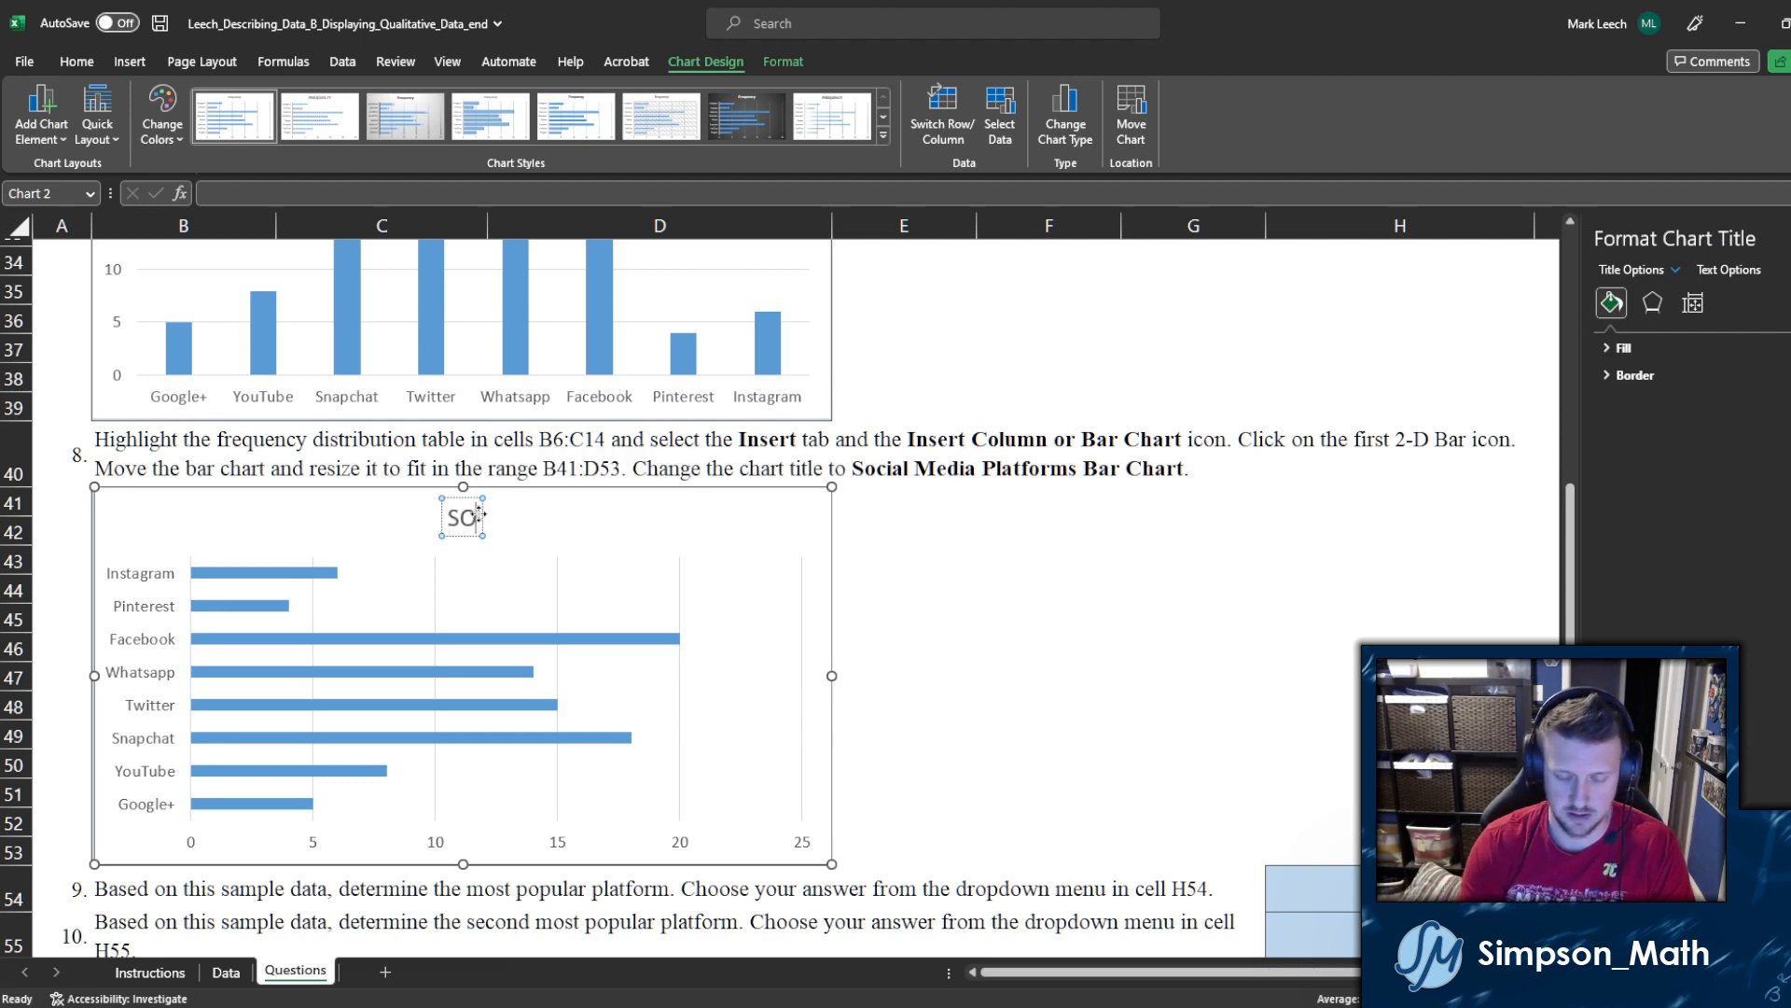
key(BackSpace)
key(BackSpace)
key(BackSpace)
key(BackSpace)
key(BackSpace)
text(o)
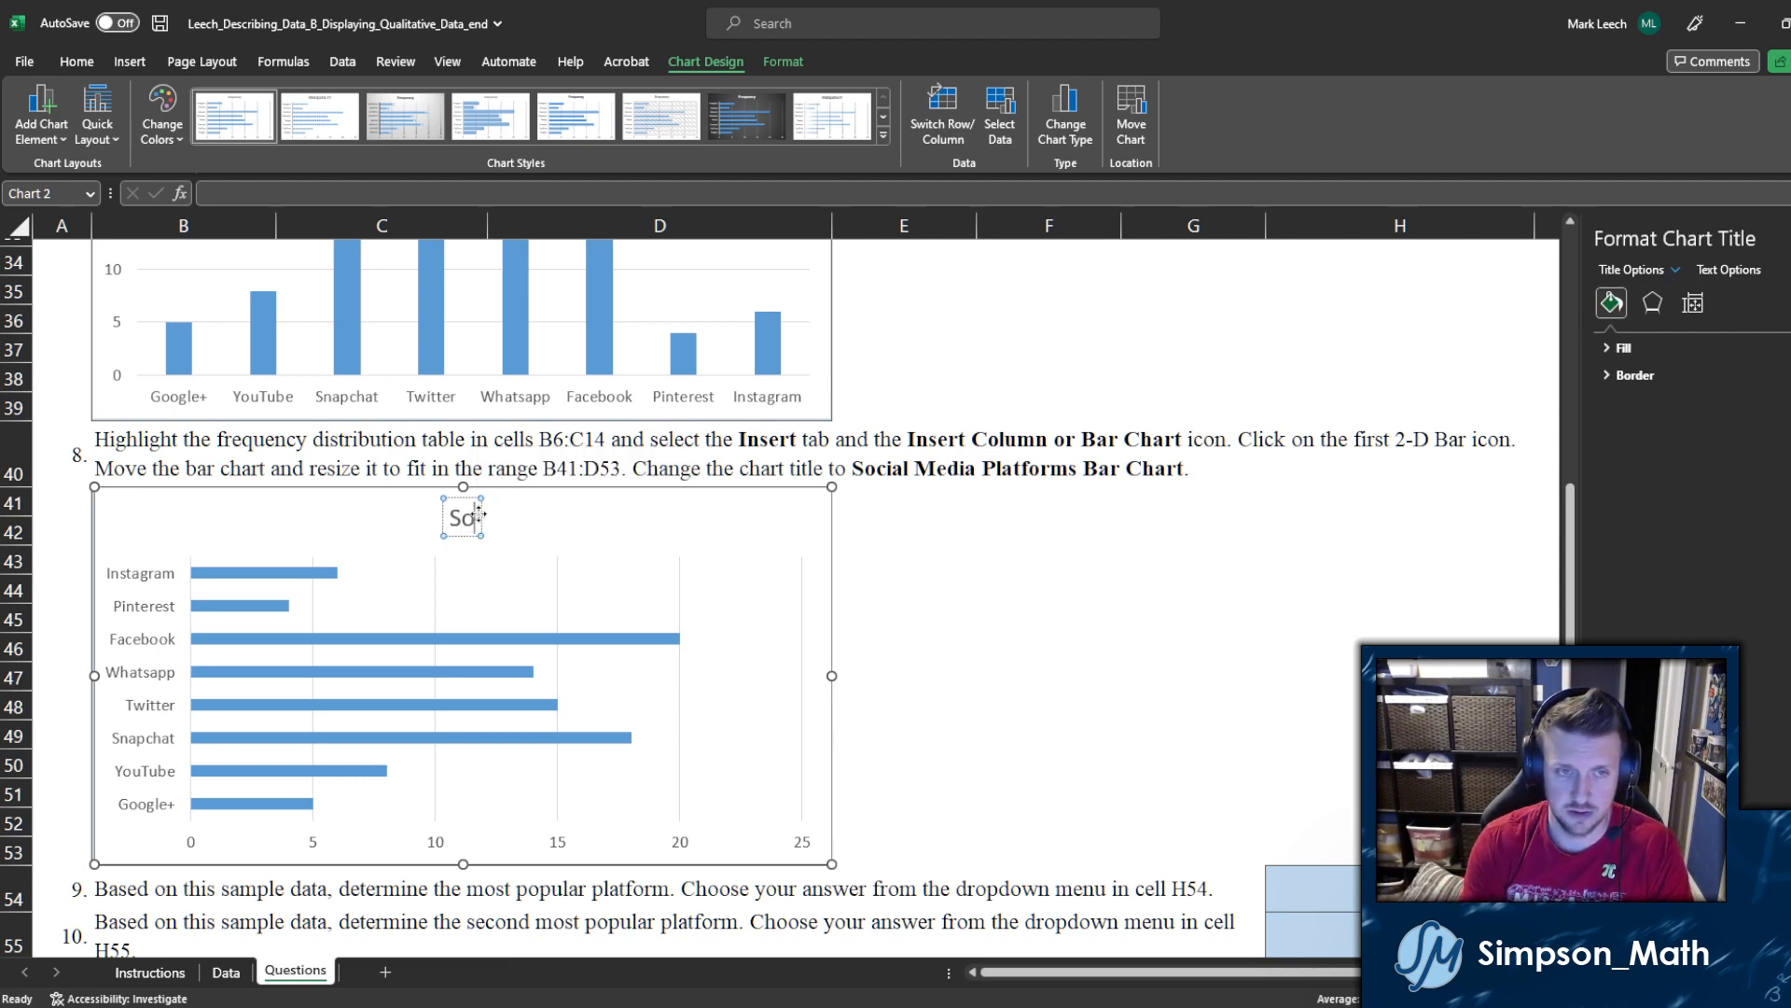
text(cial Media P)
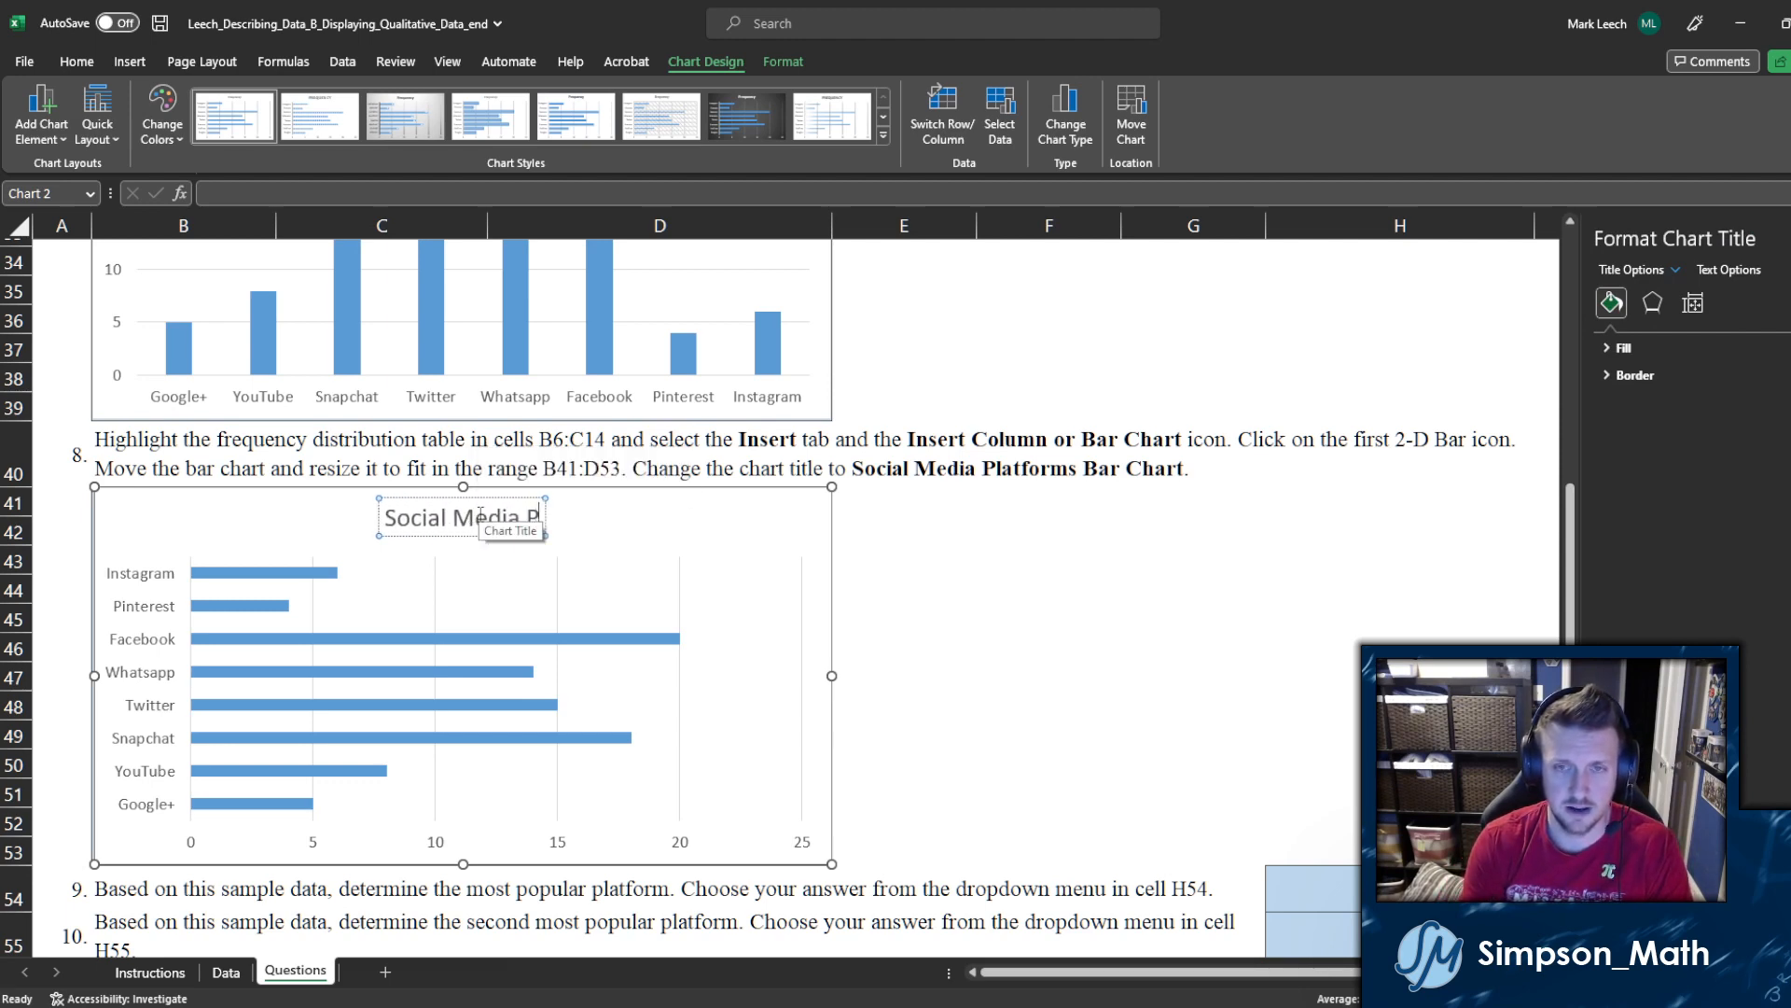
text(latforms Bar Chart)
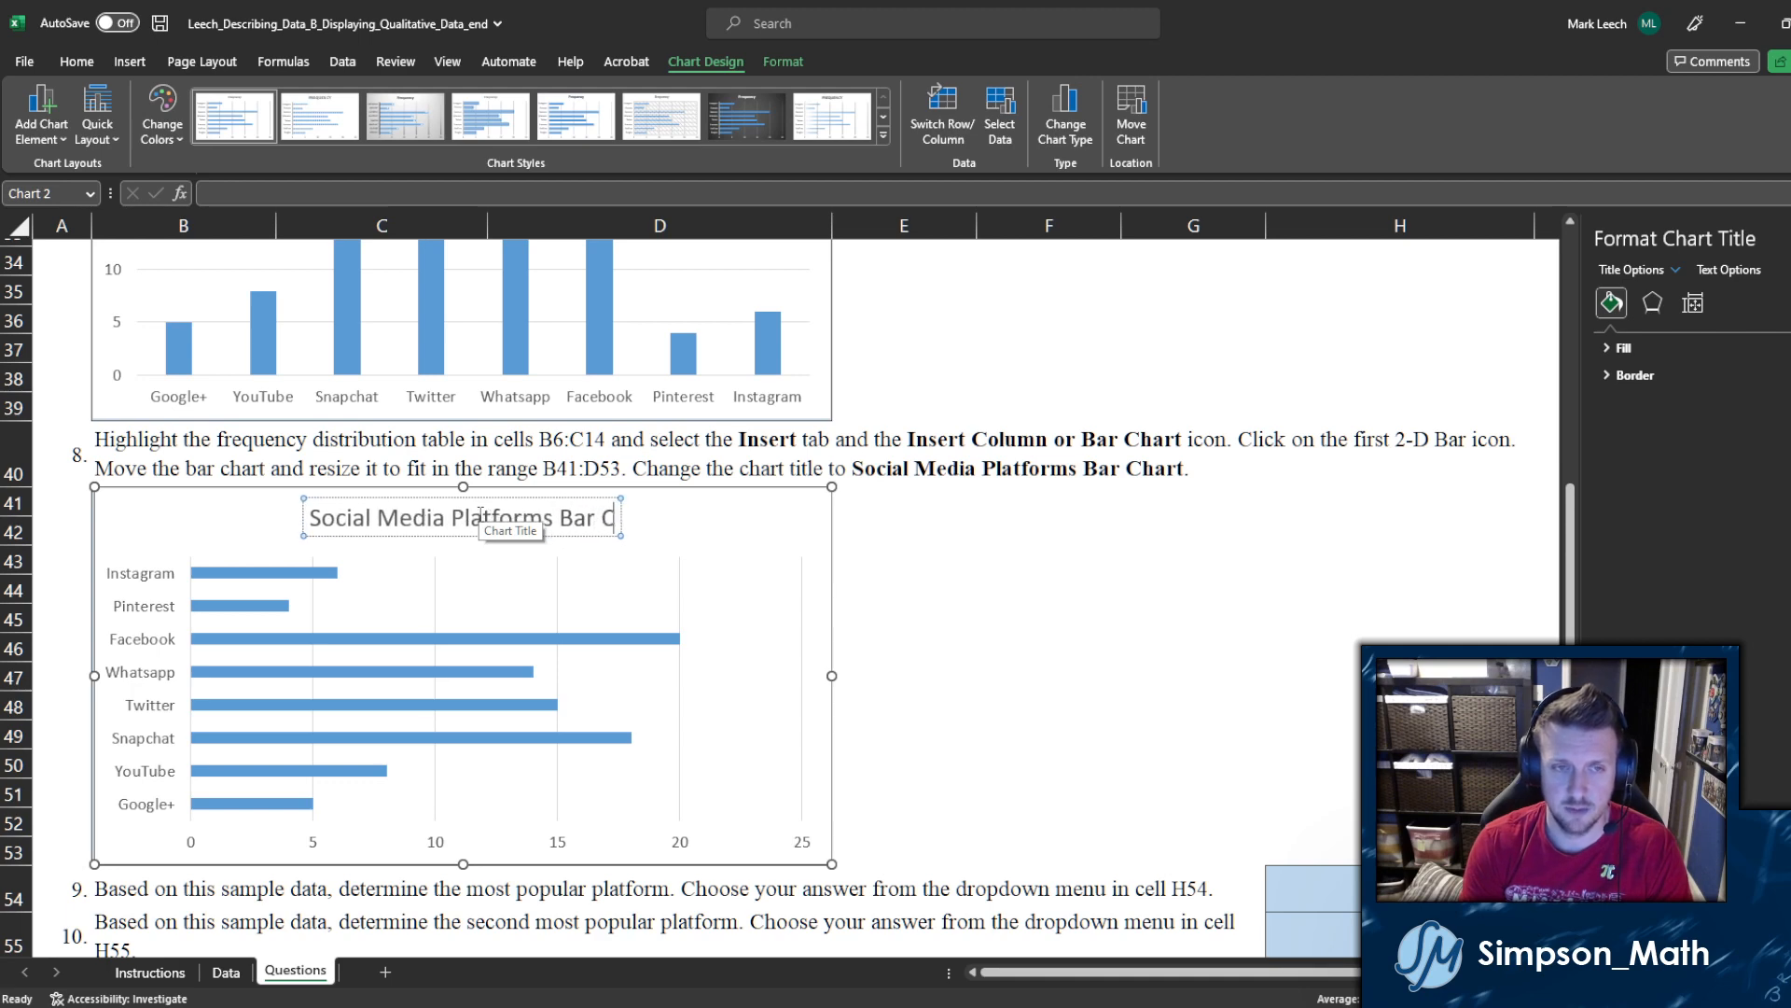
click(936, 574)
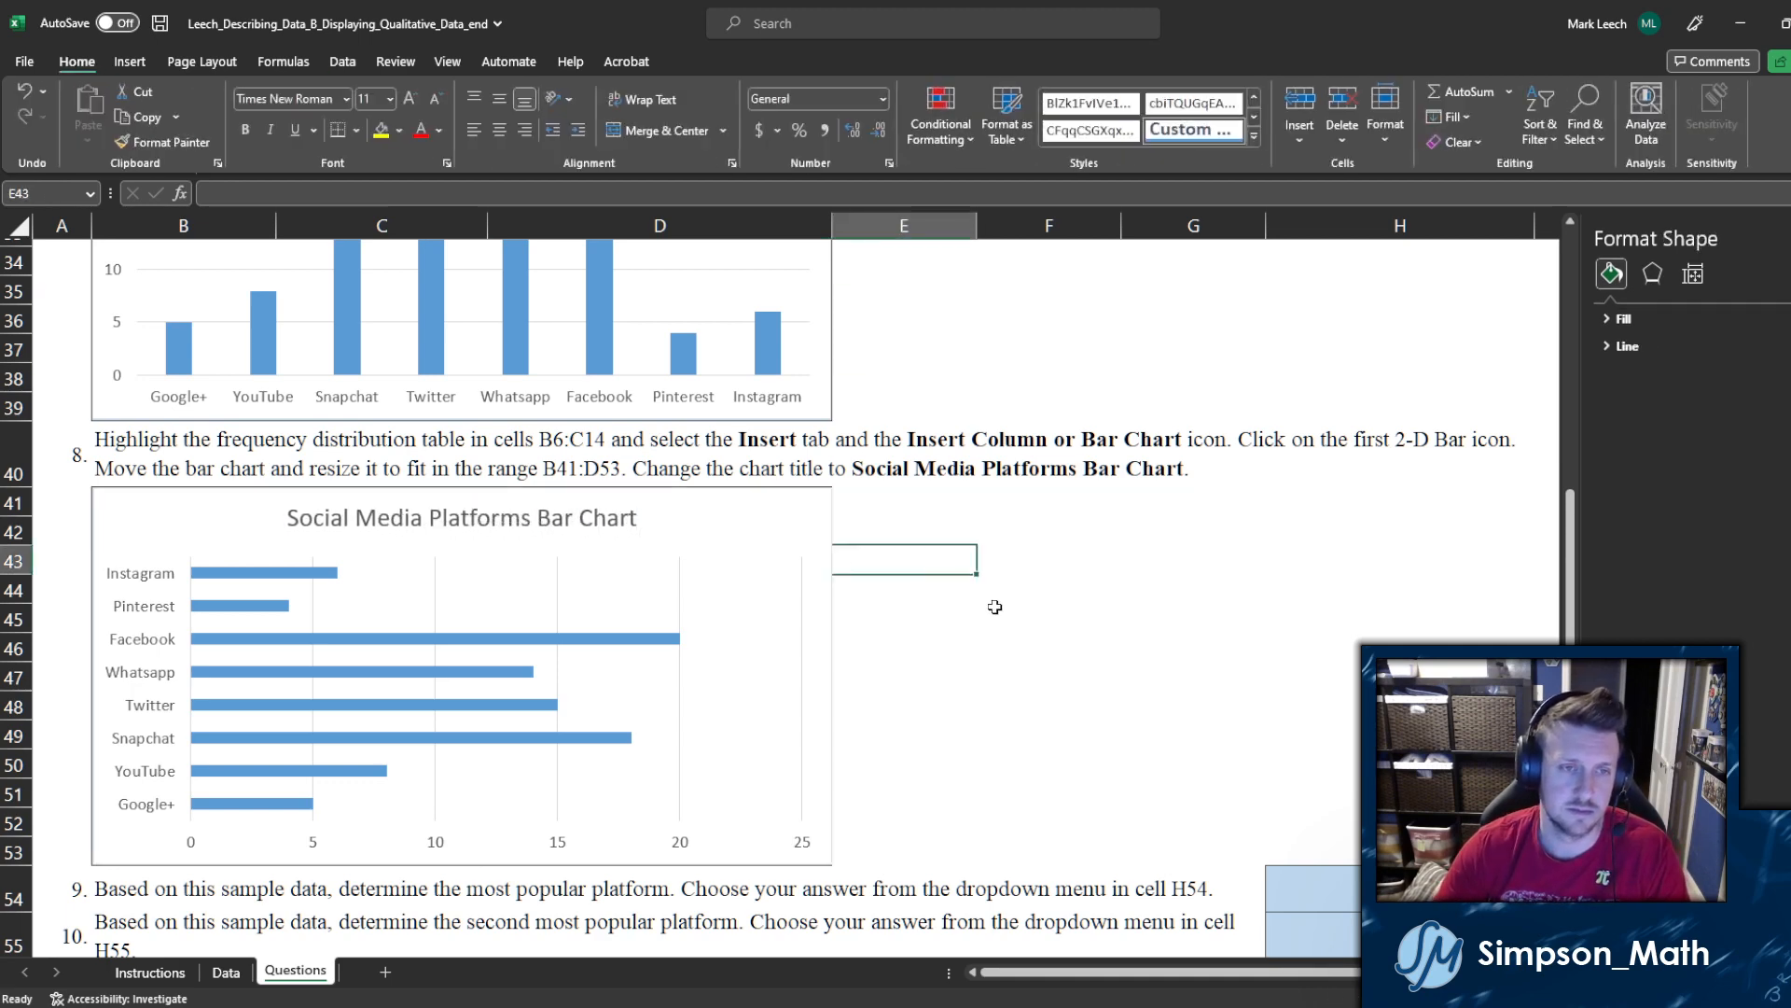
scroll(936, 574, down, 2)
click(1790, 239)
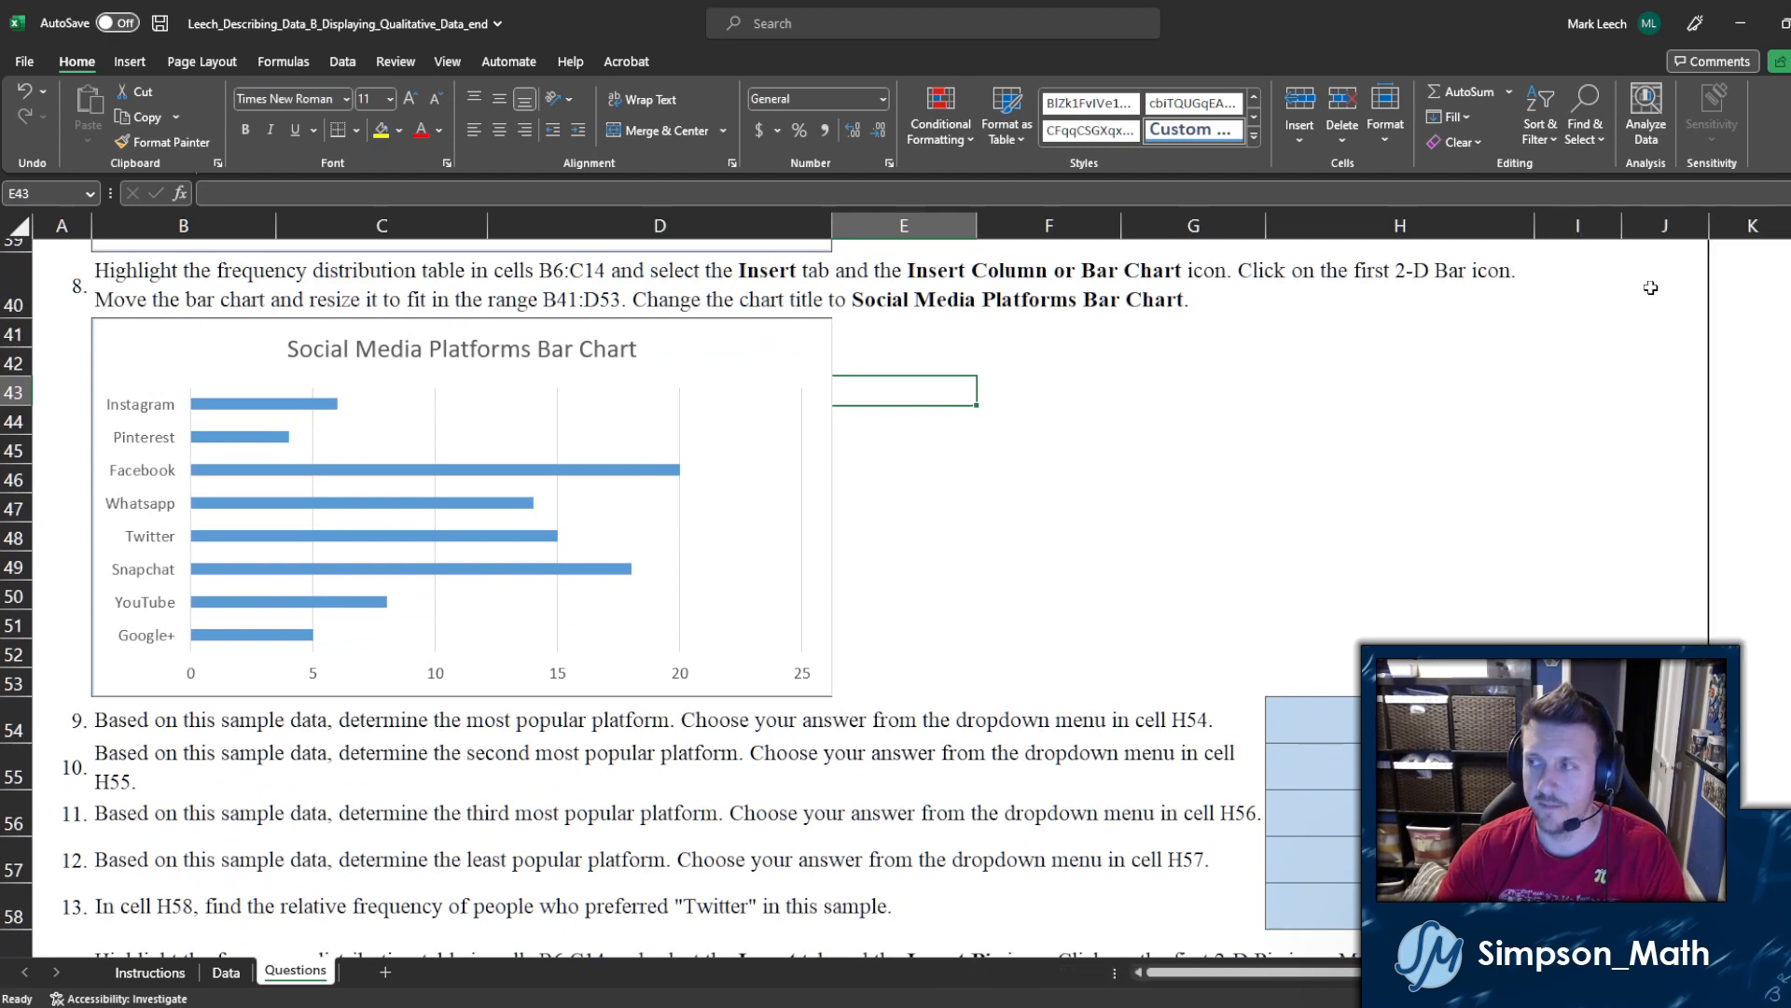
Step: Answer question 9 by choosing Facebook as the most popular platform in cell H54
scroll(1058, 534, down, 2)
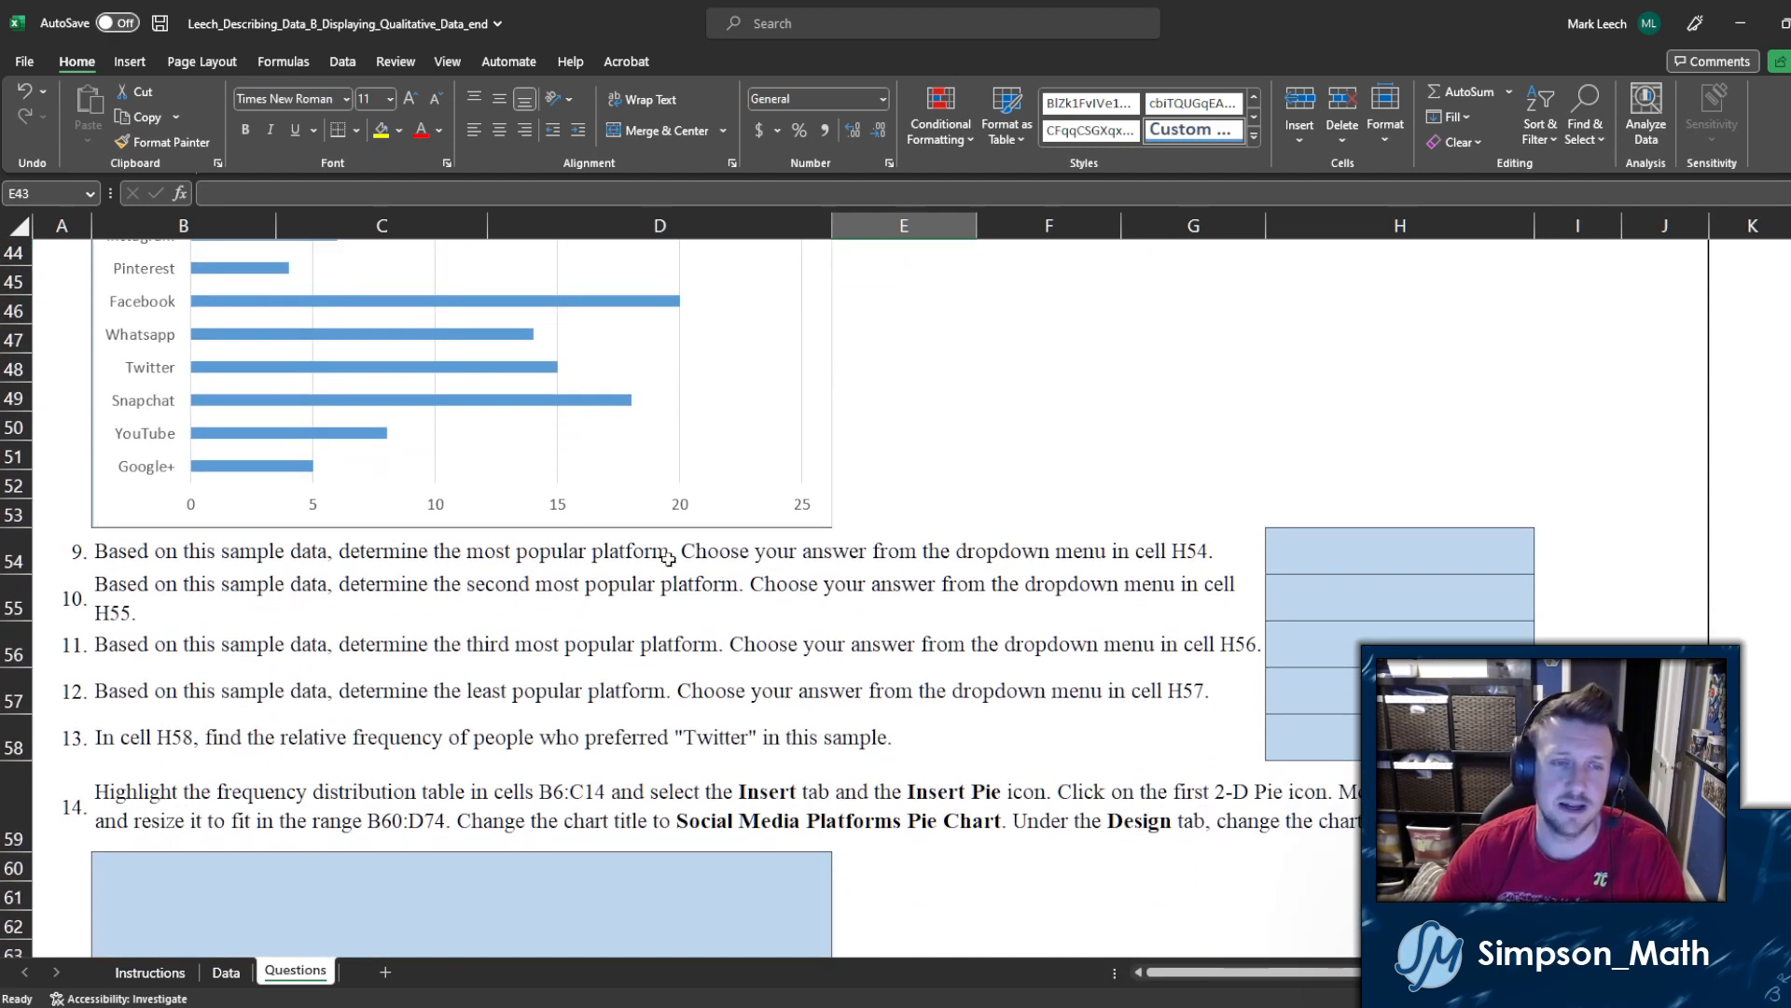
click(1362, 551)
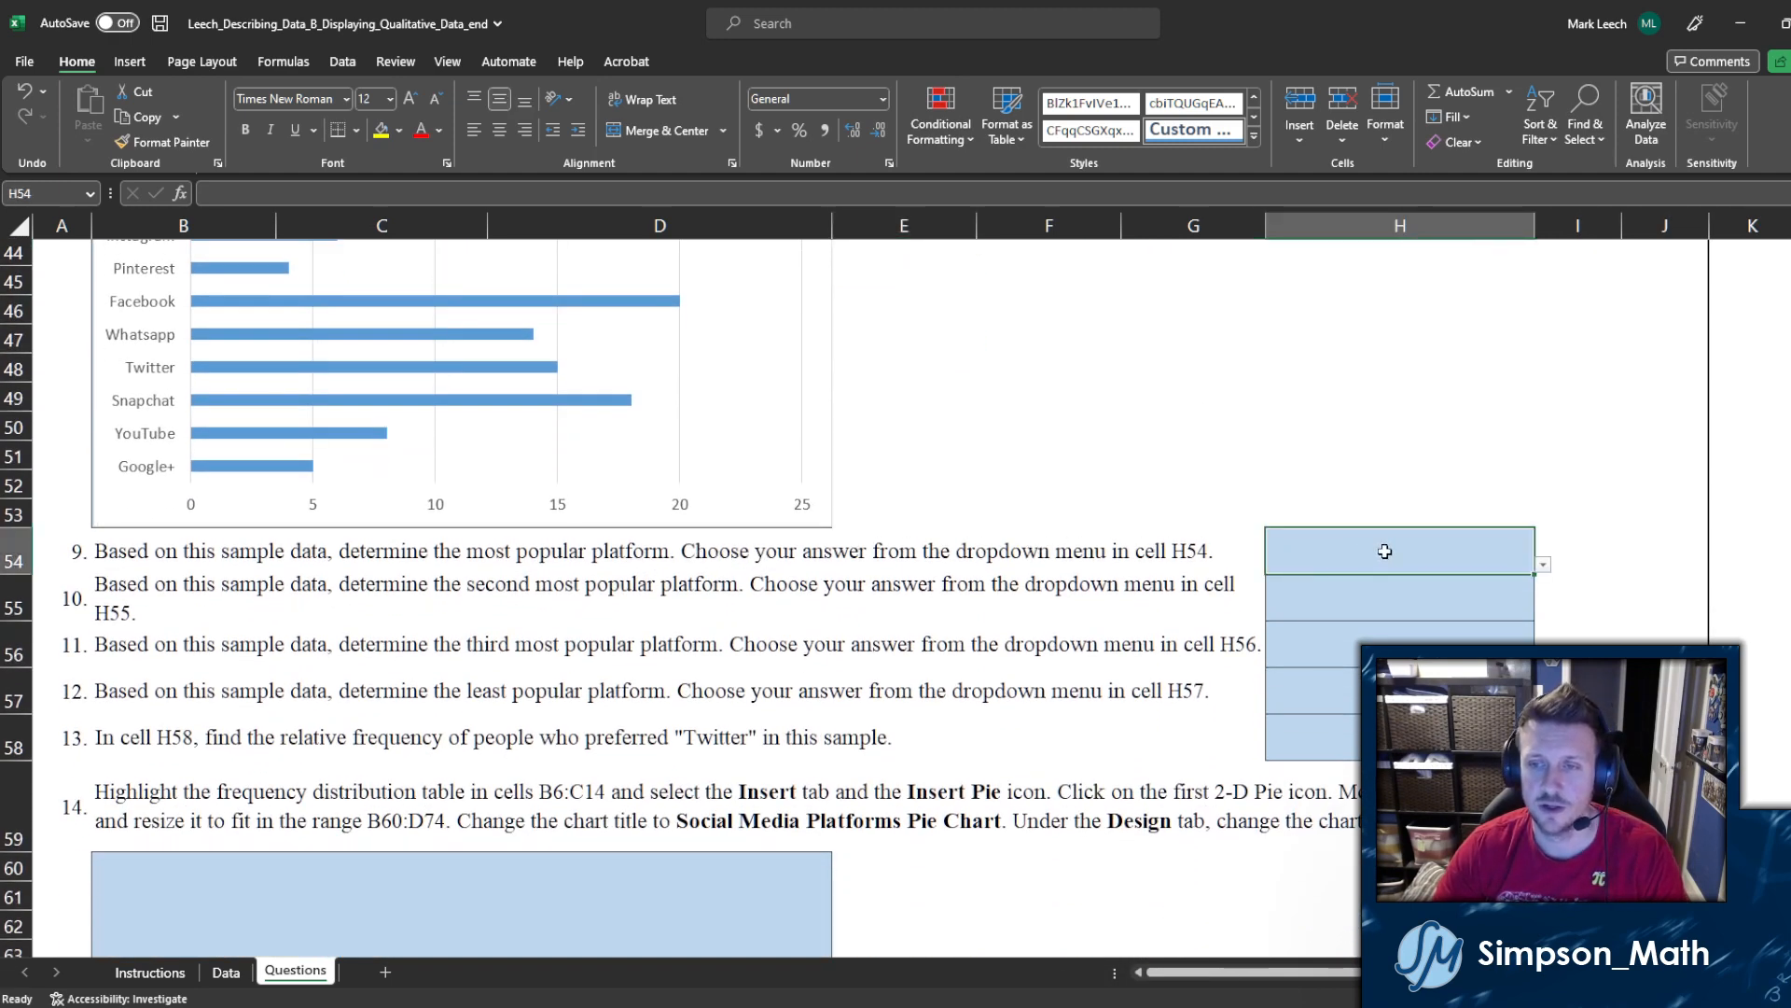
click(1543, 566)
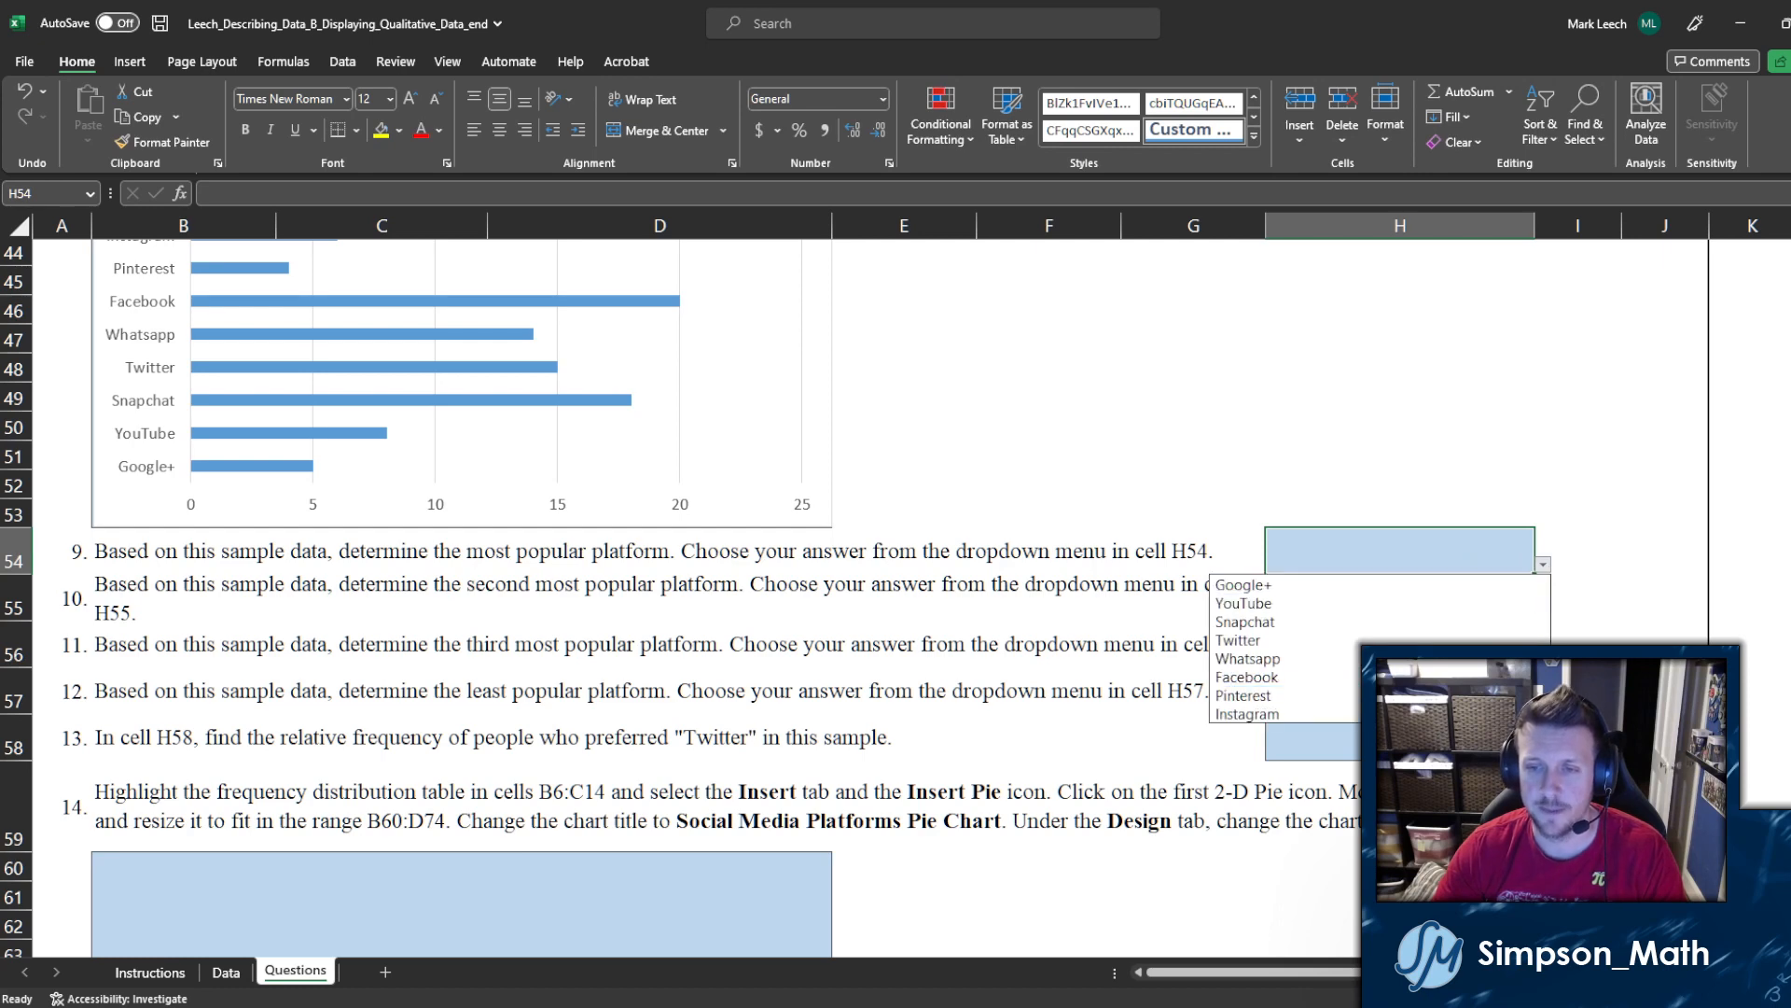
scroll(712, 464, up, 1)
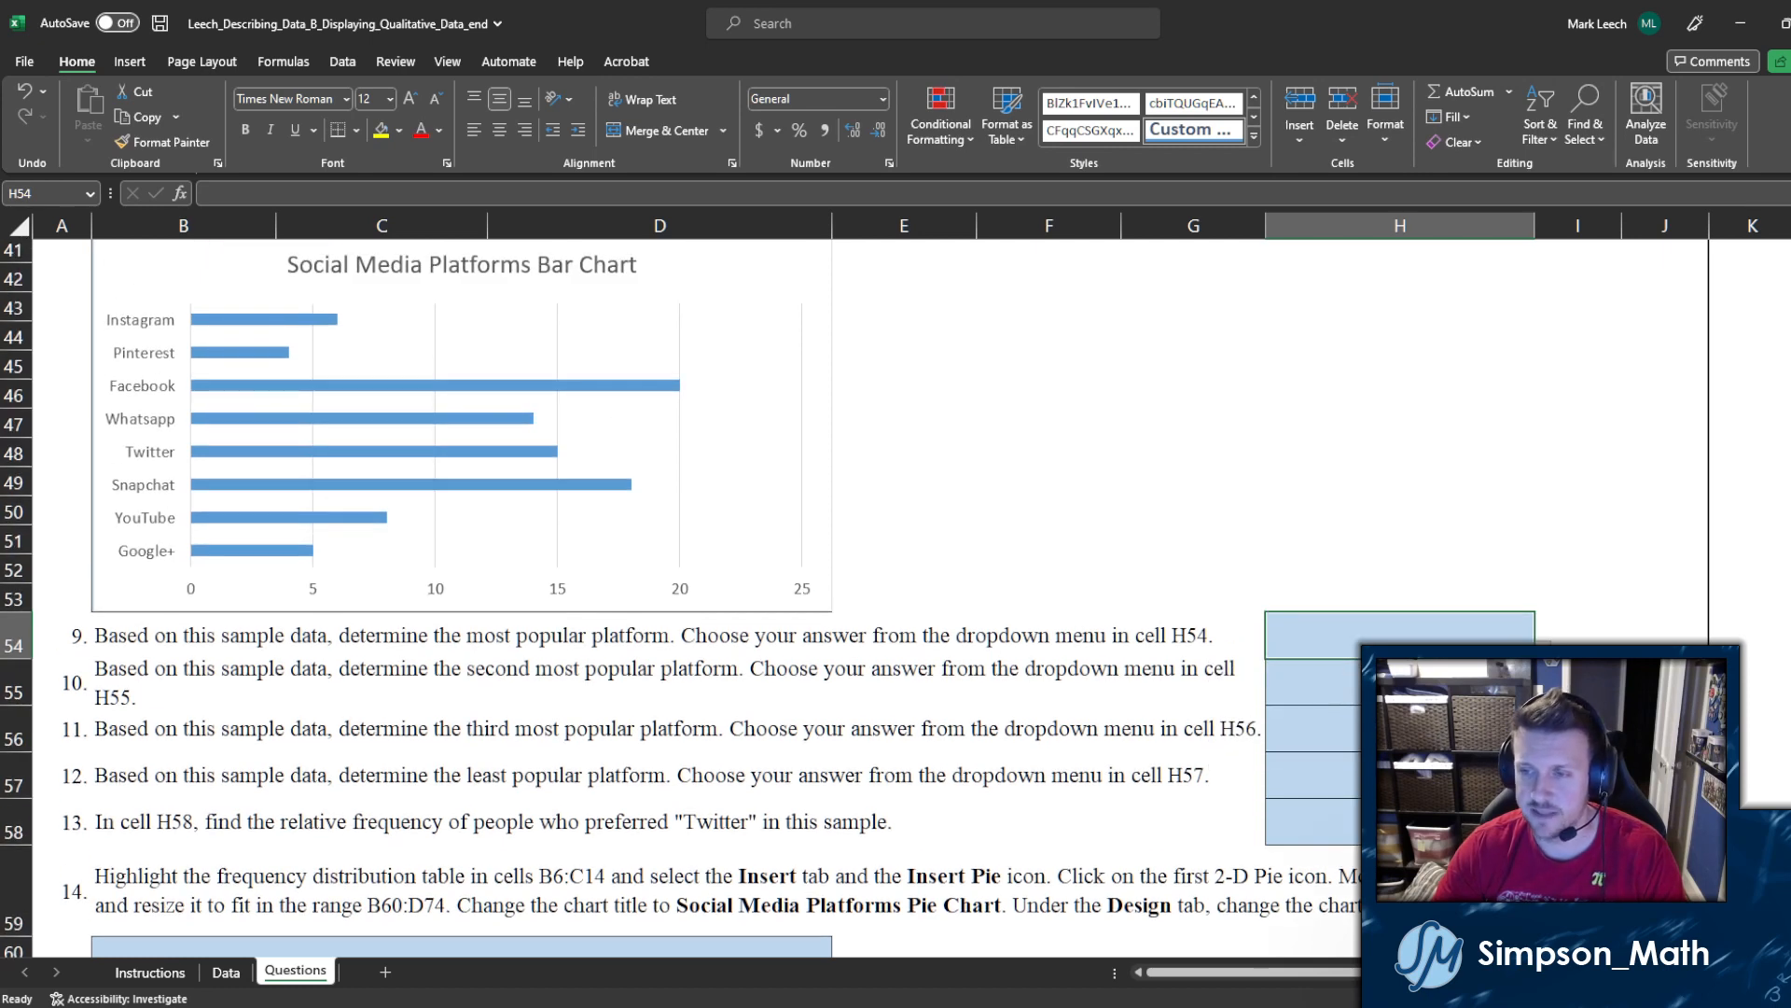
click(1544, 650)
click(1436, 761)
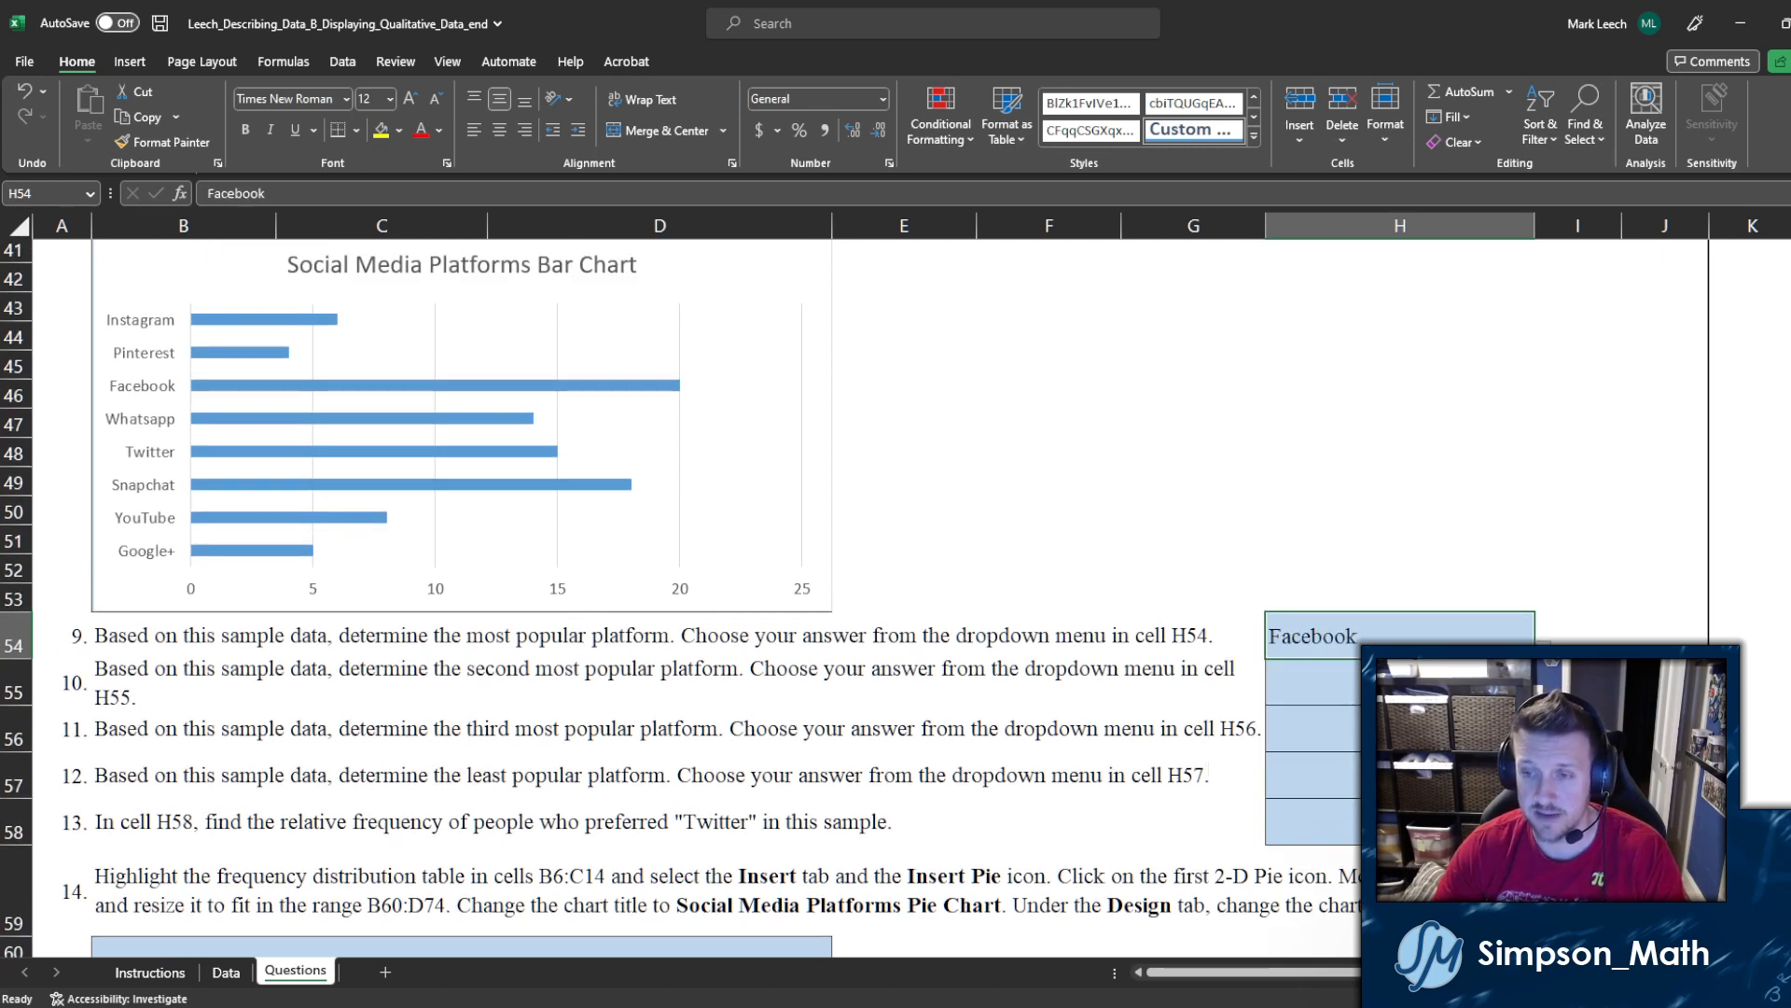
Step: Choose Snapchat as the second most popular platform in H55 and Twitter as the third most popular in H56
click(1437, 683)
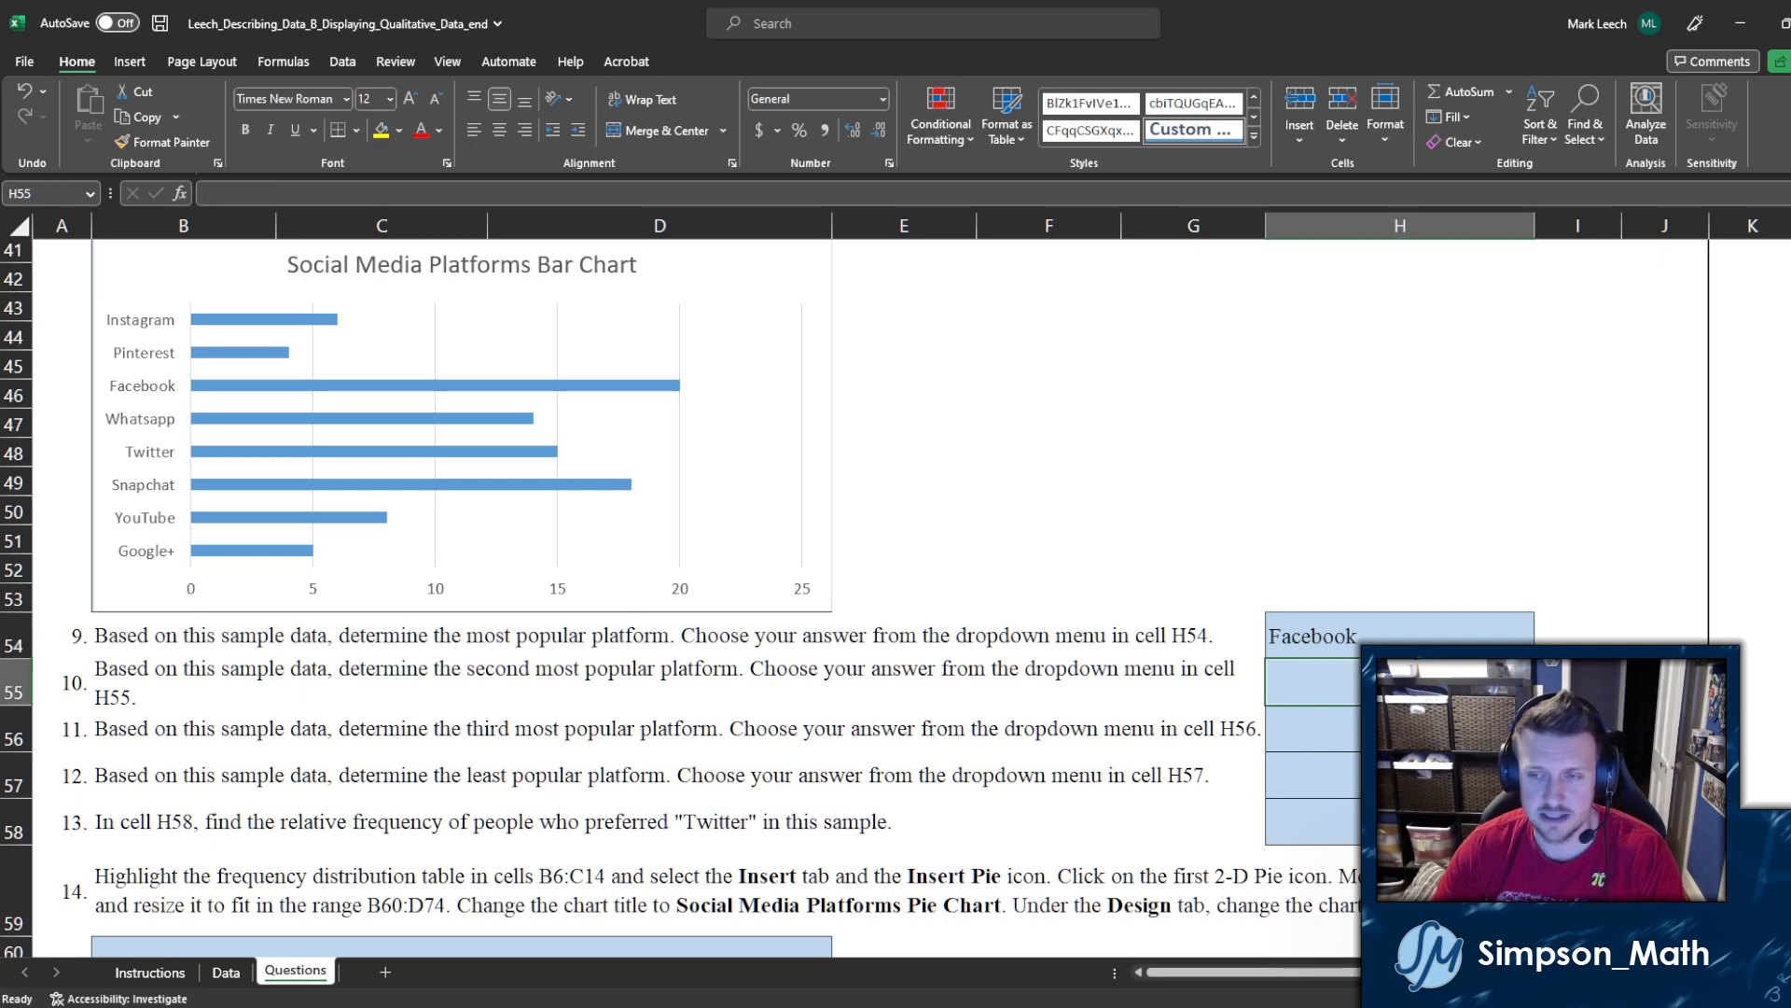
click(1544, 697)
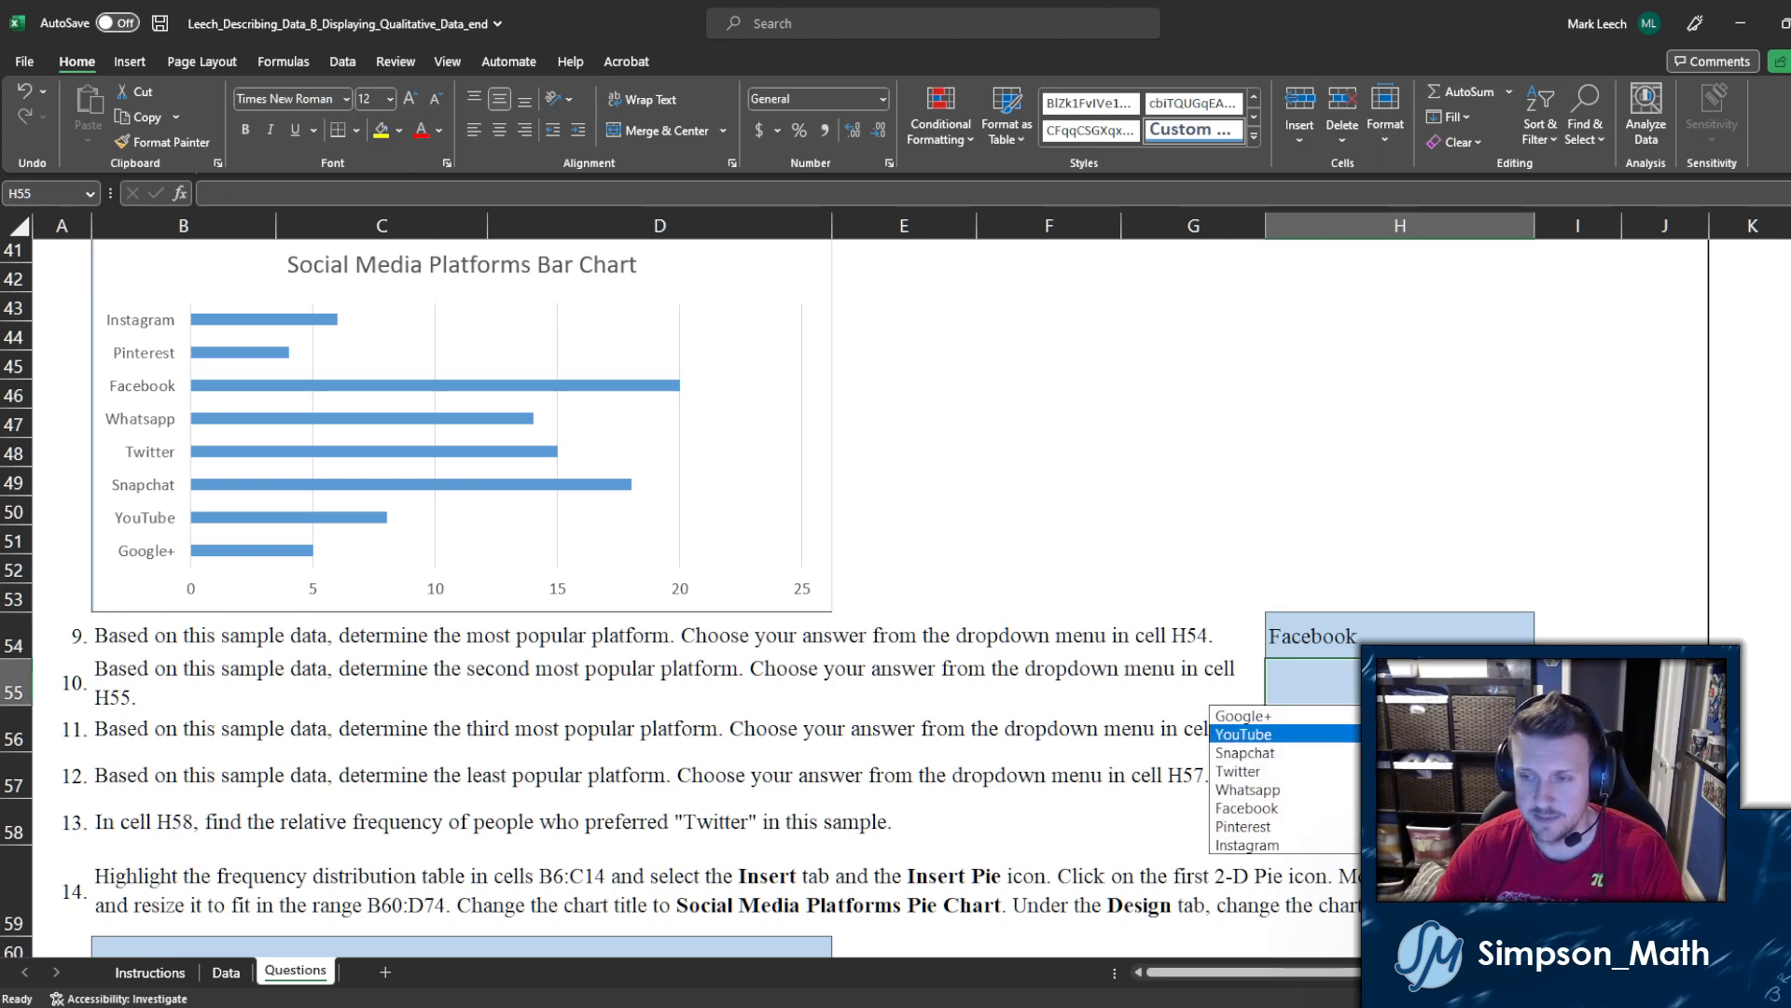
click(1437, 752)
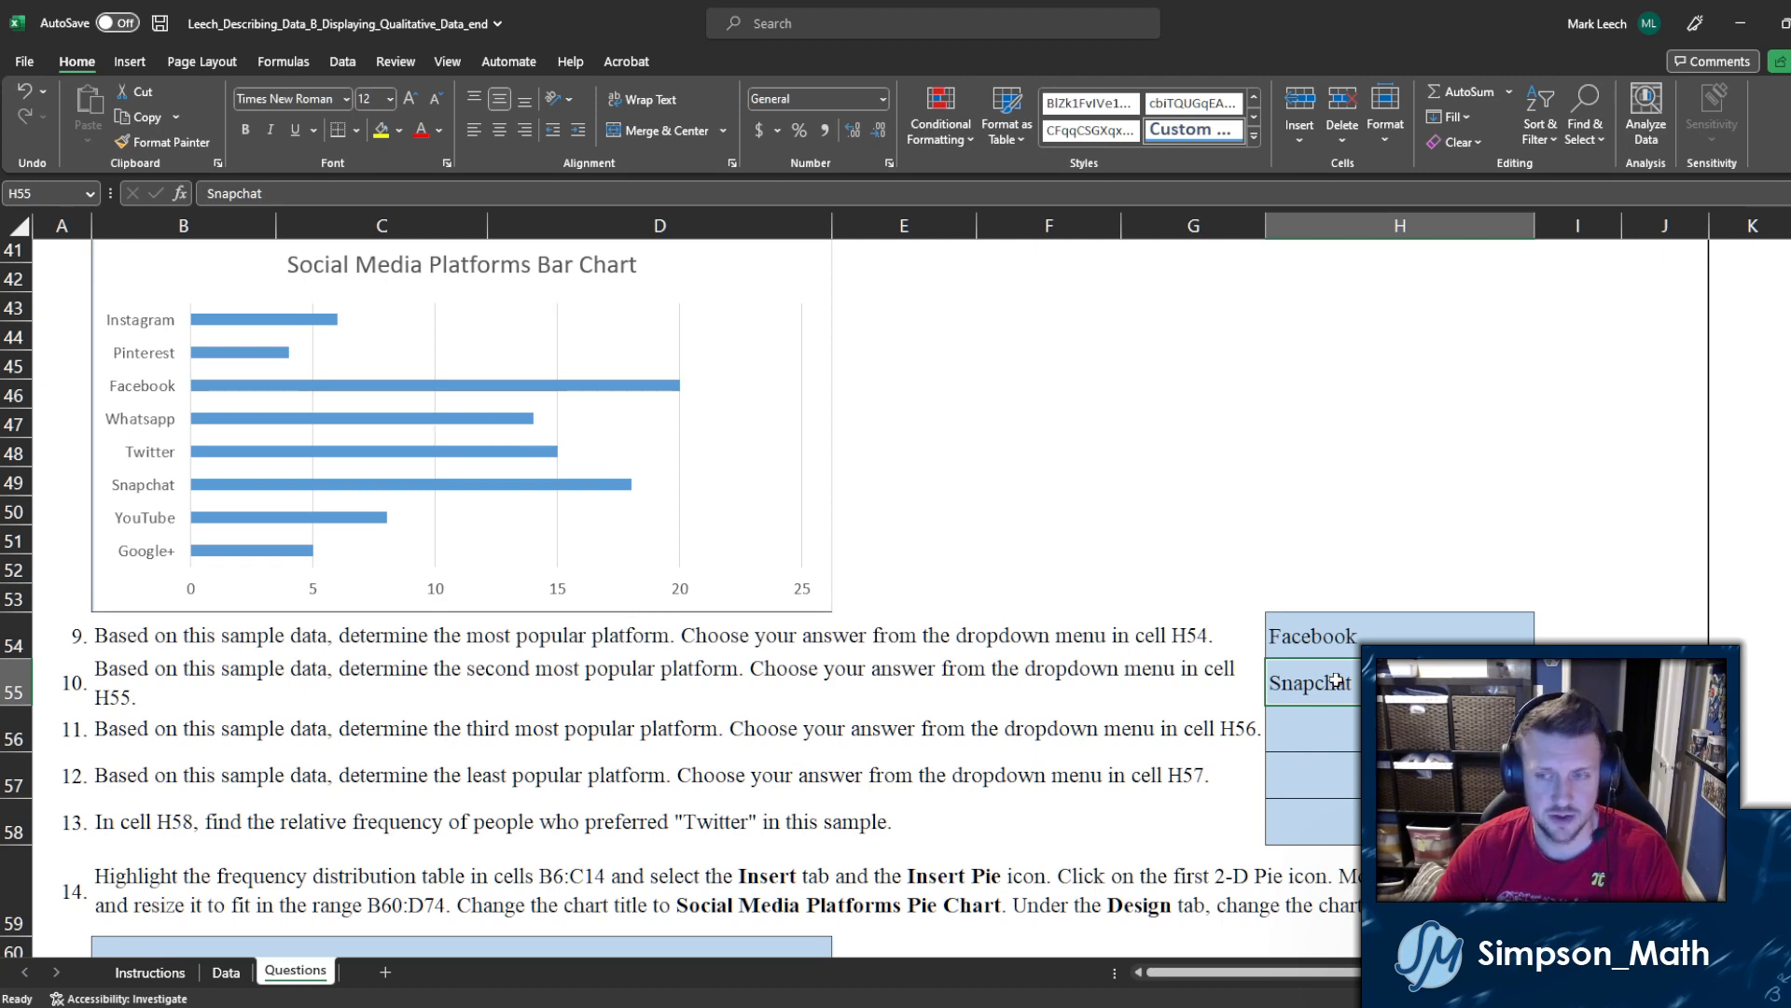
click(1456, 729)
click(1544, 744)
click(1436, 817)
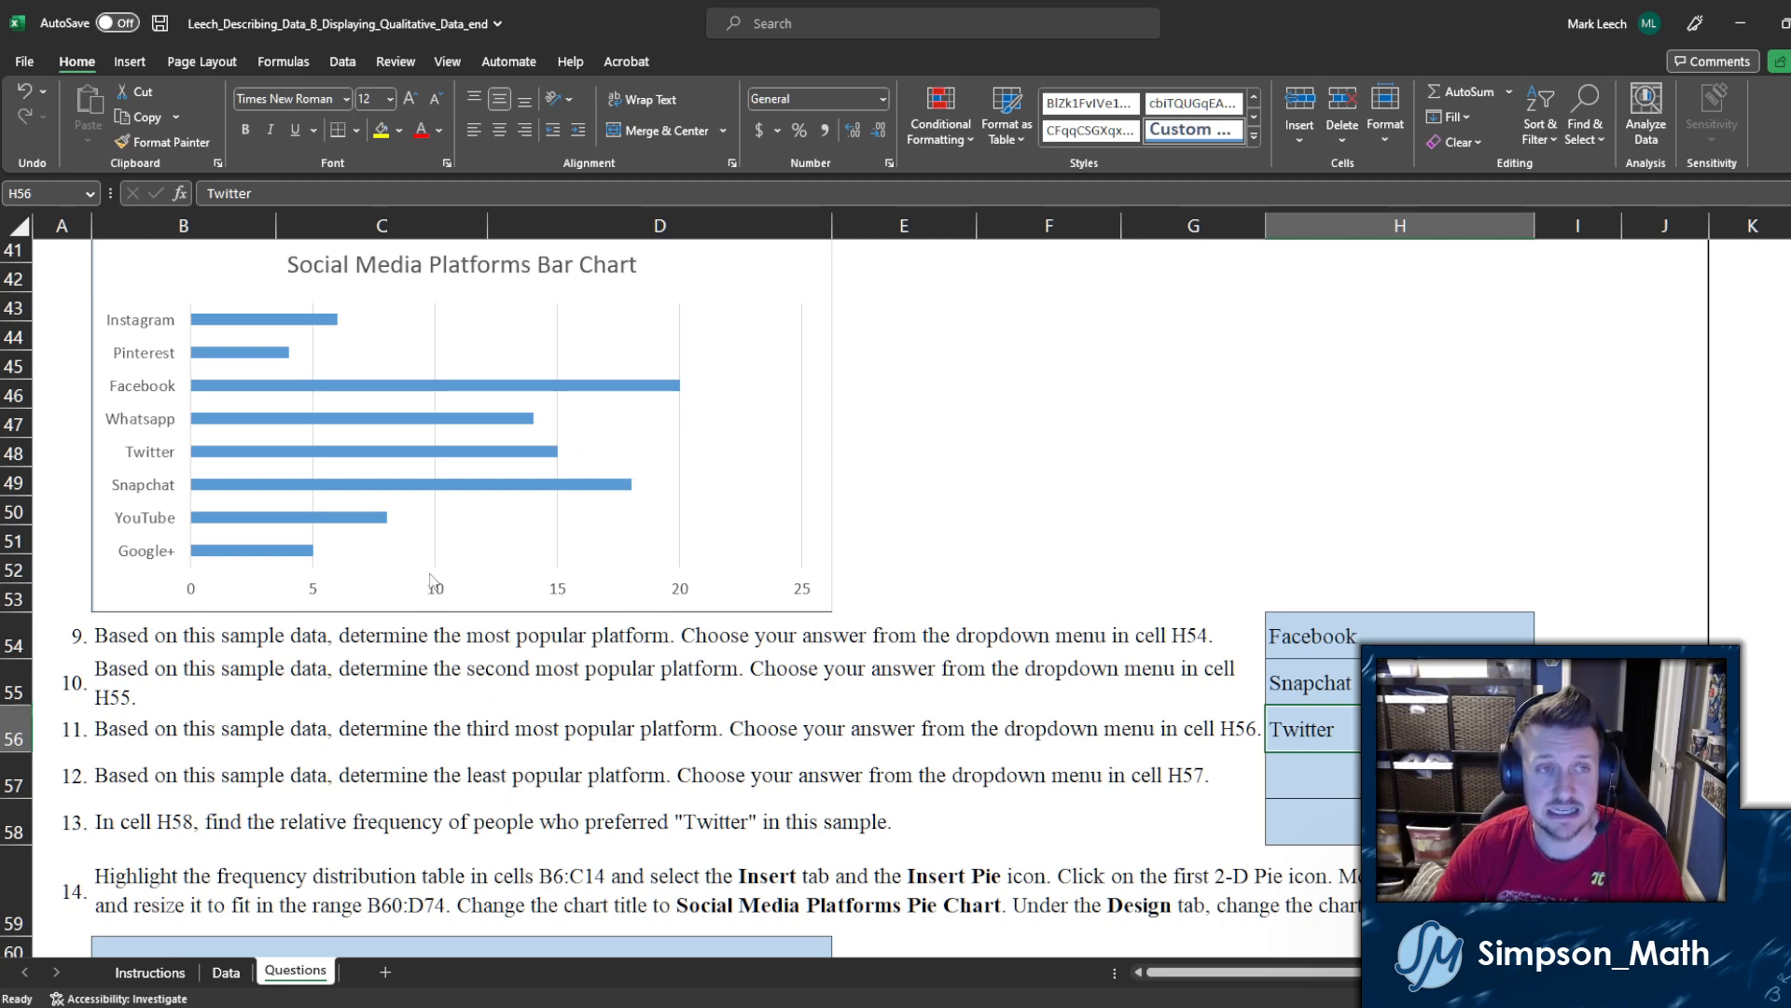
Step: Answer question 12 by choosing Pinterest as the least popular platform in cell H57
click(1418, 776)
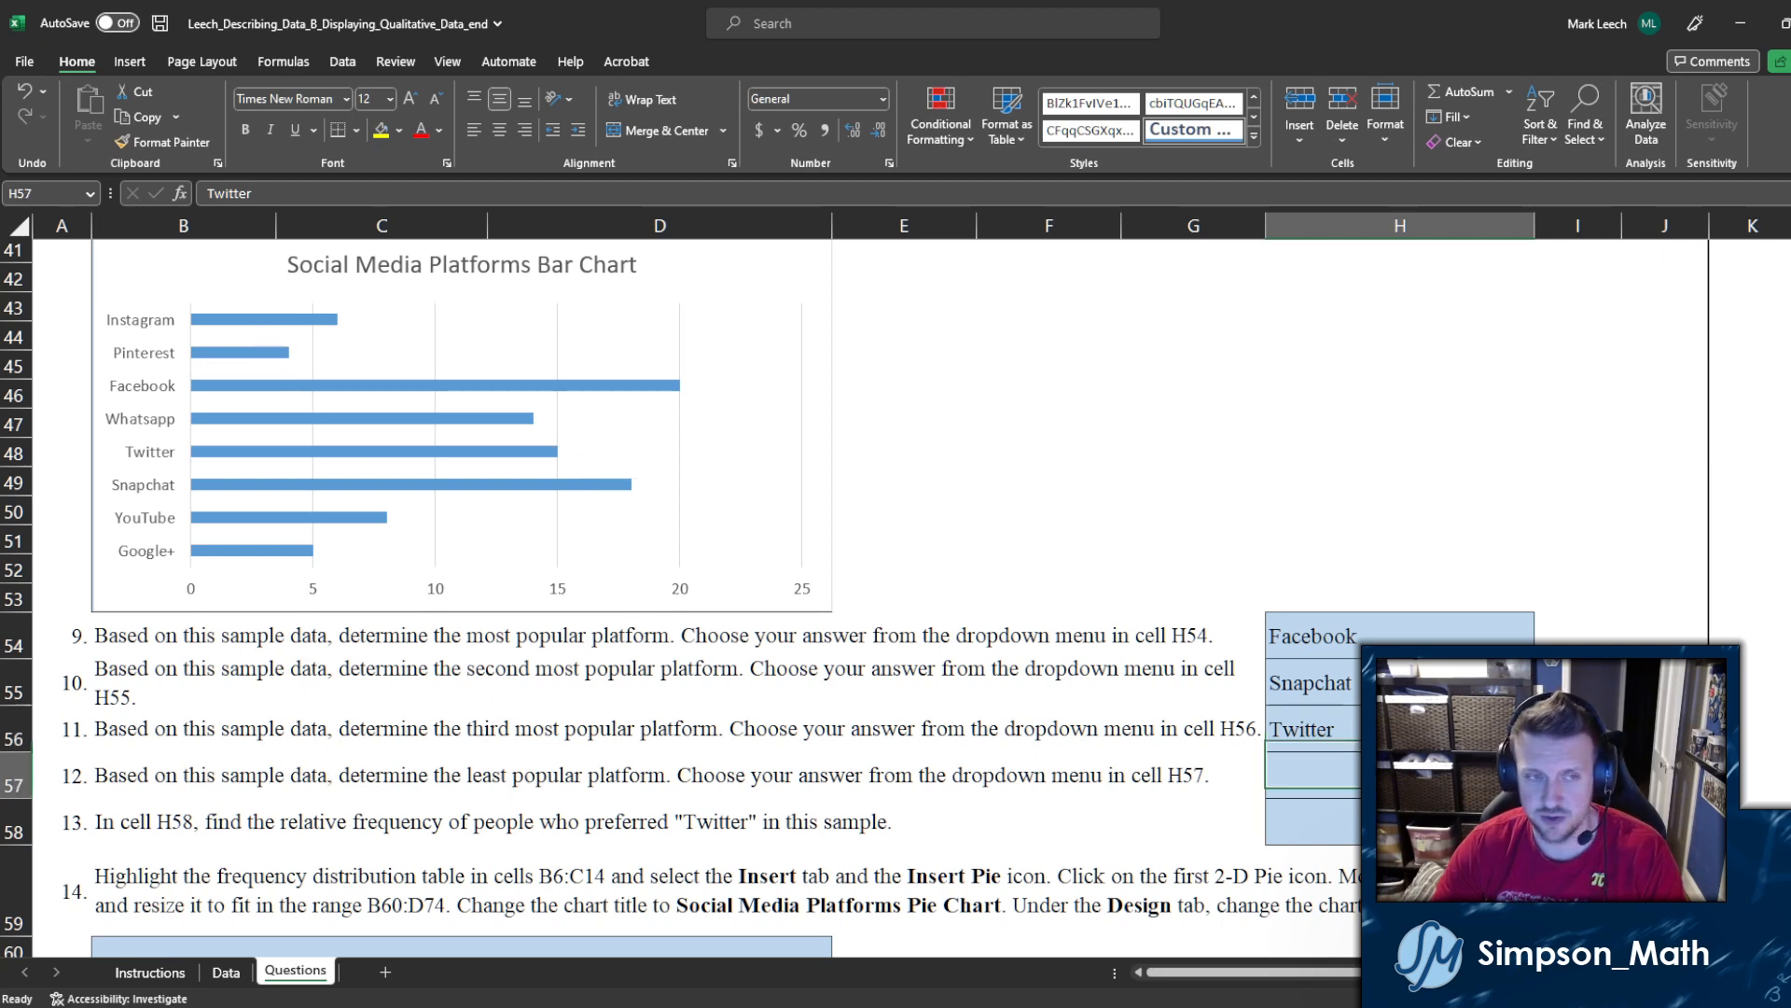
click(1545, 786)
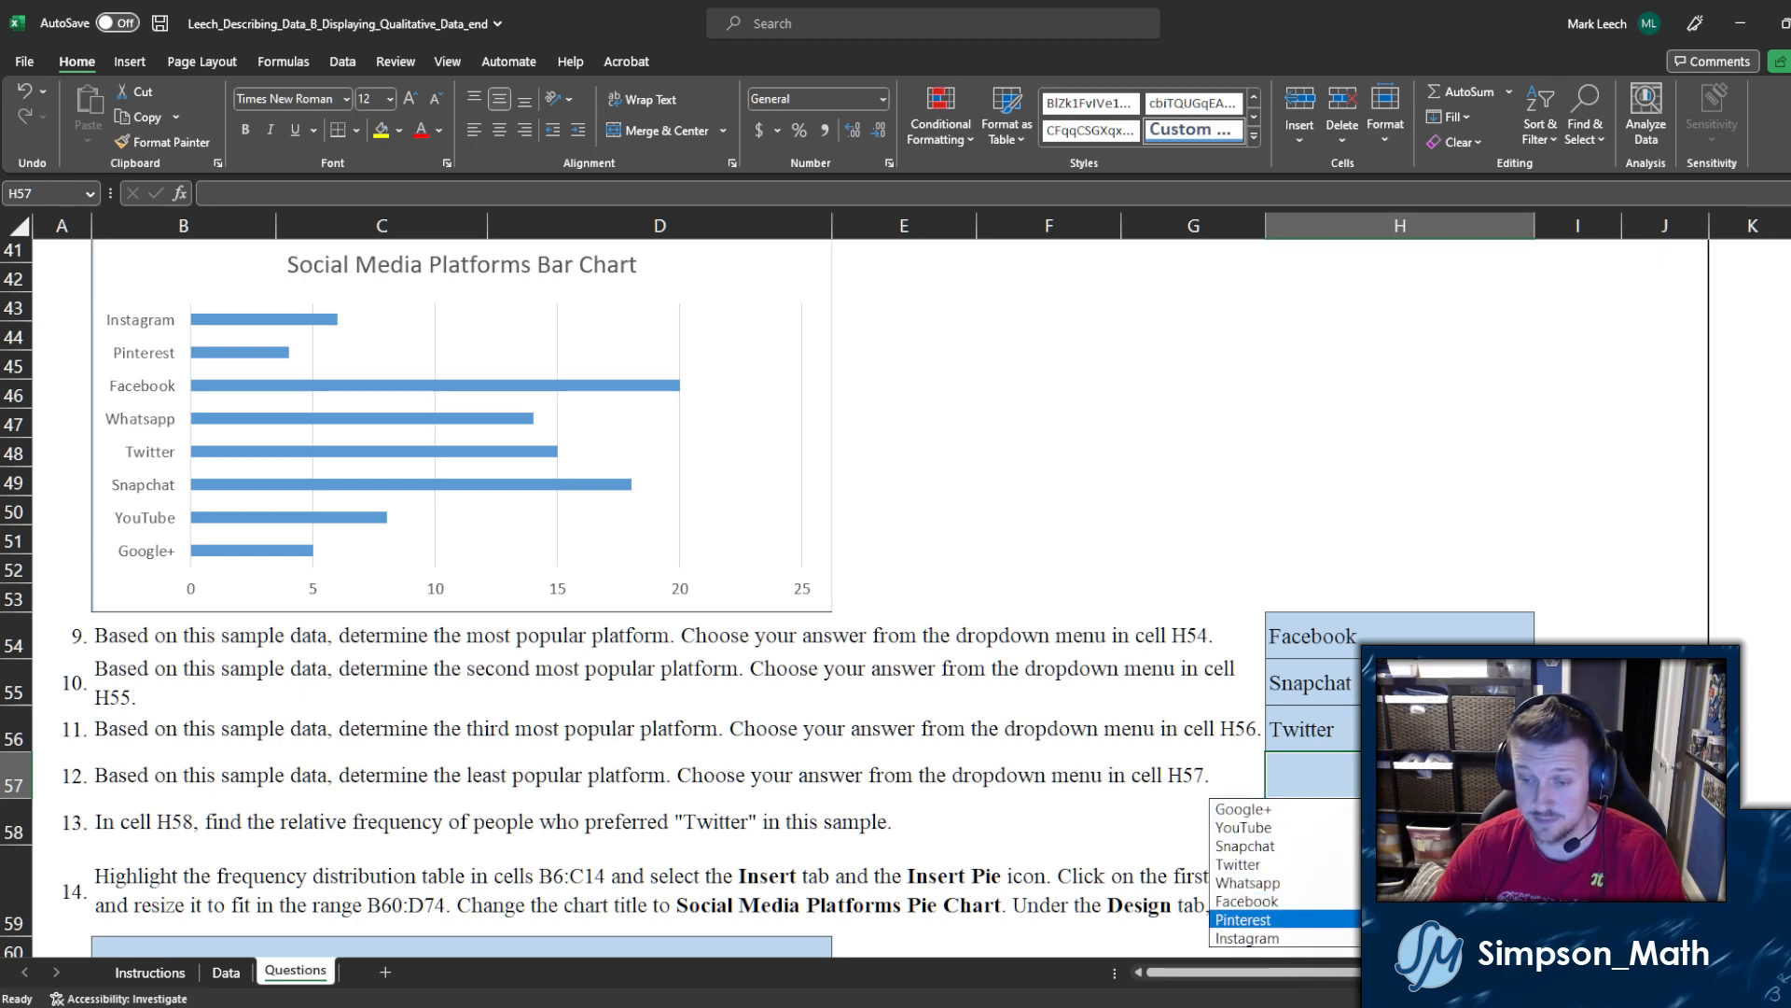
click(1436, 920)
click(1576, 822)
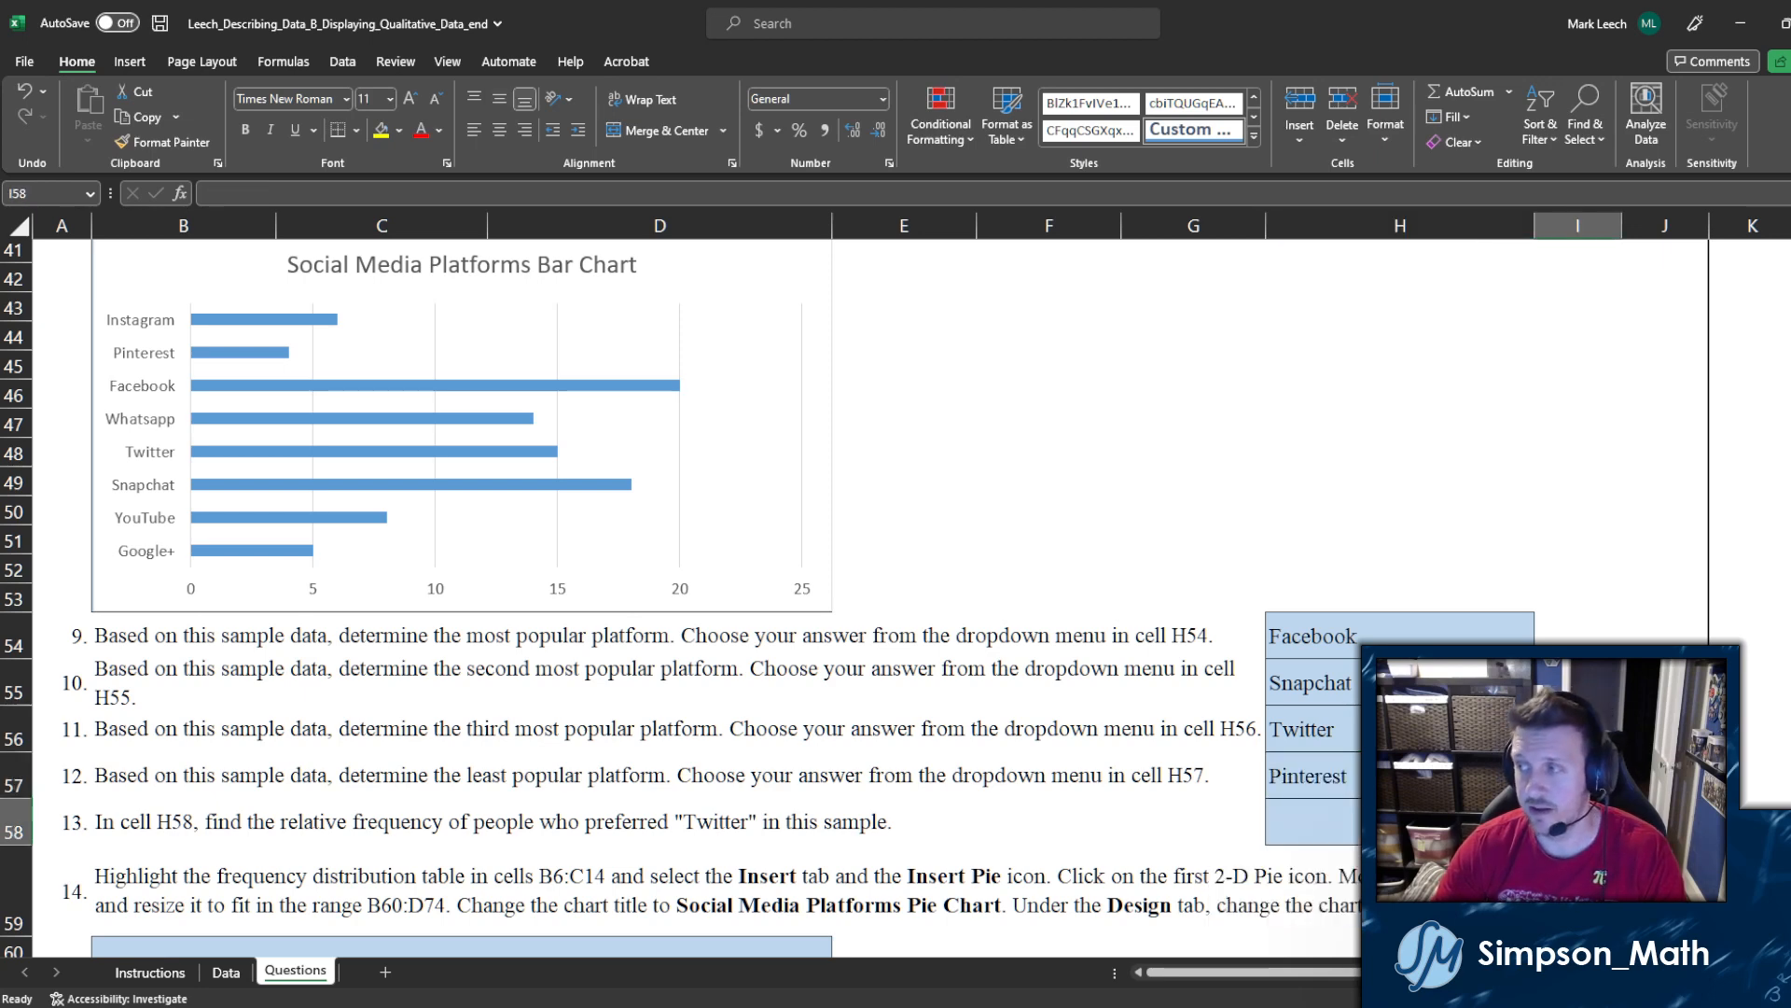
Step: Check Twitter's relative frequency in the relative frequency table and enter 17% in cell H58
scroll(1576, 822, down, 4)
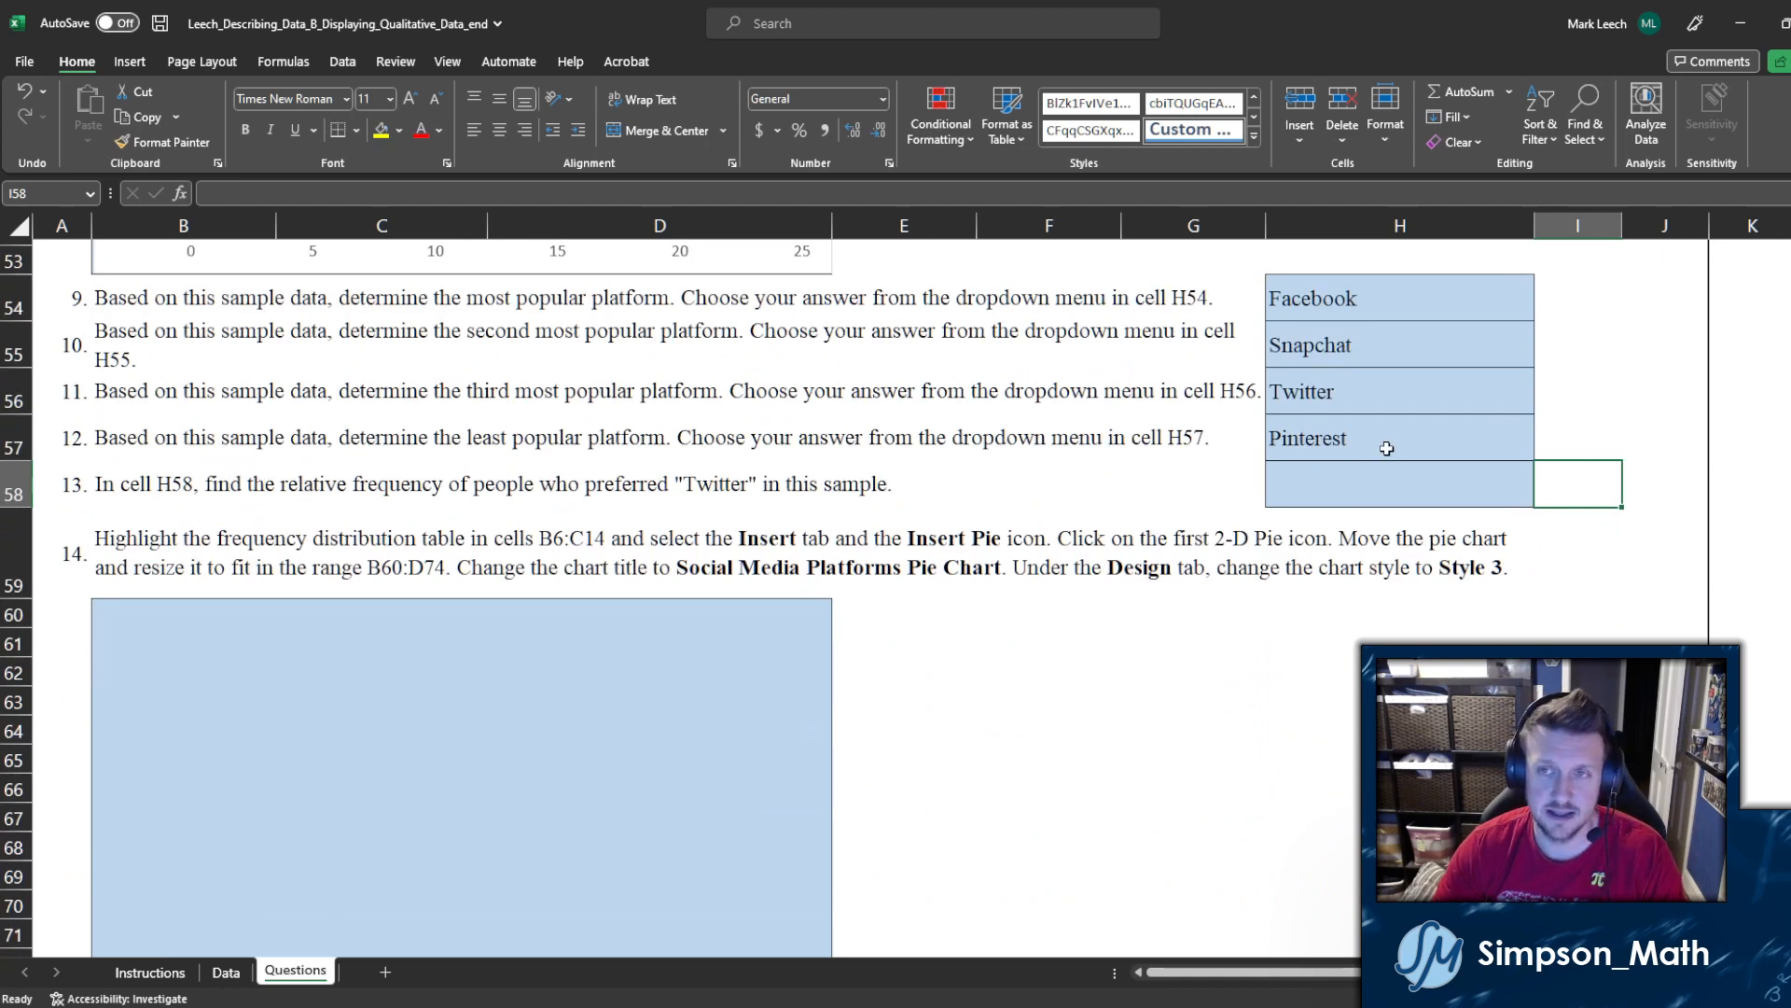
click(1348, 466)
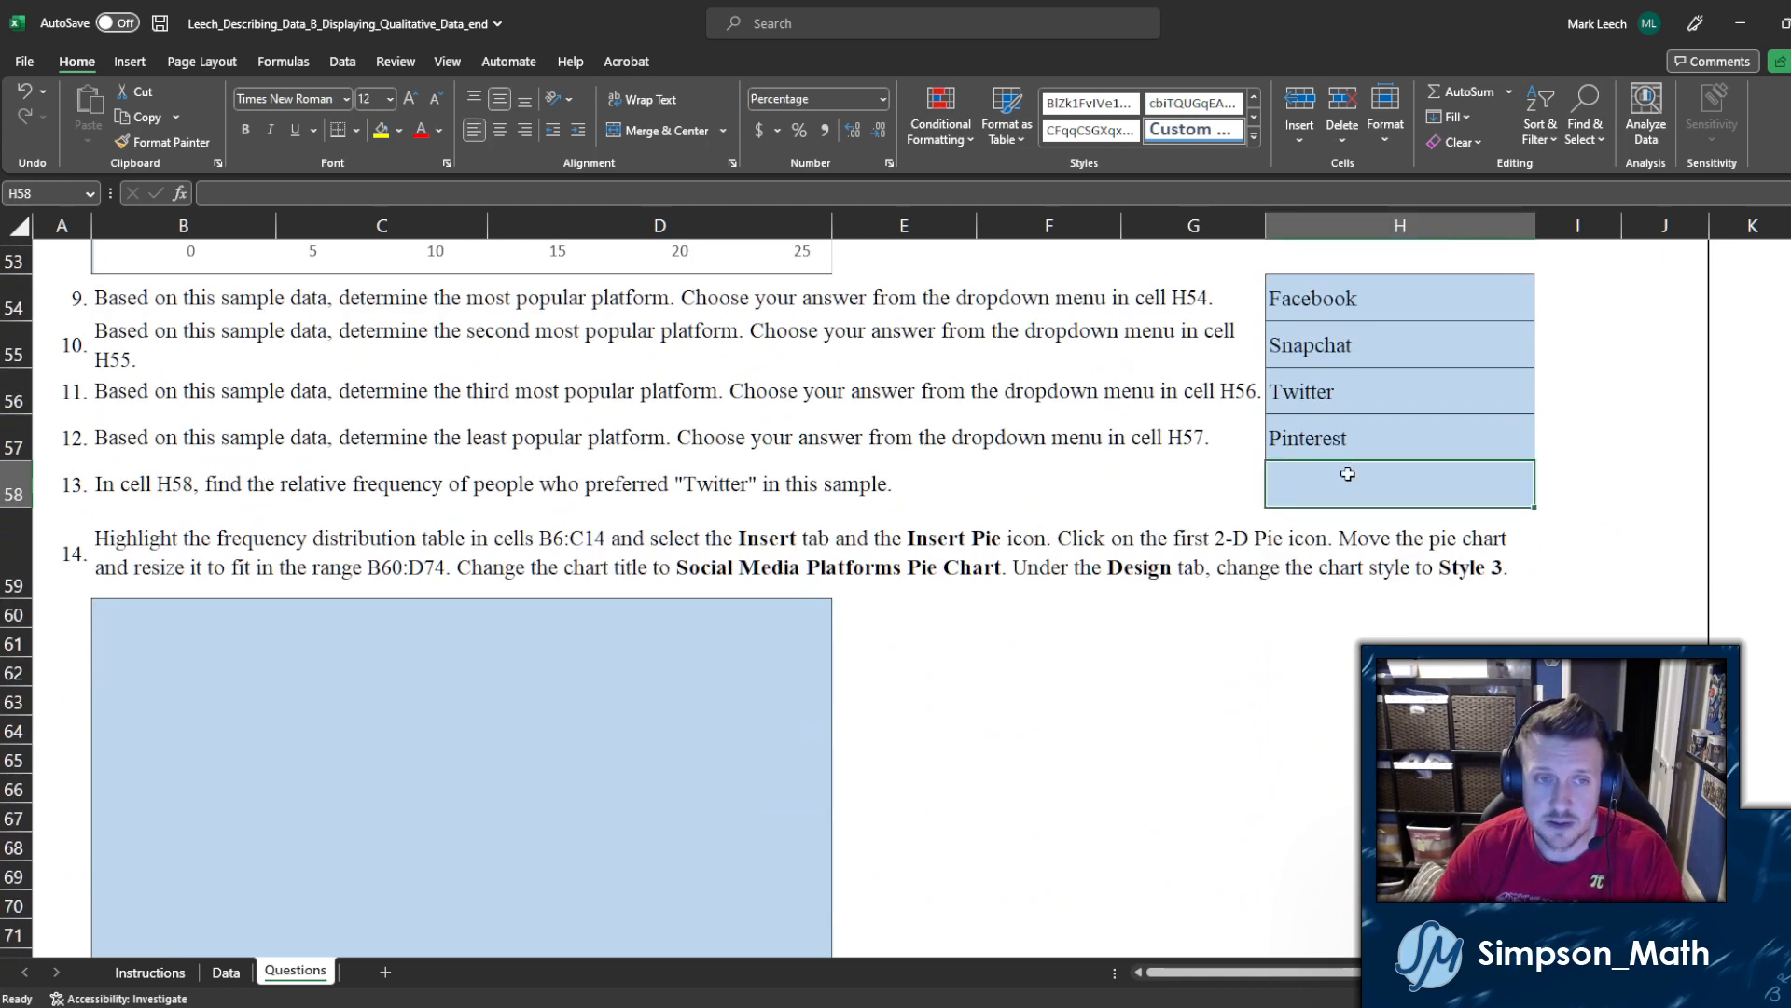
scroll(940, 514, up, 15)
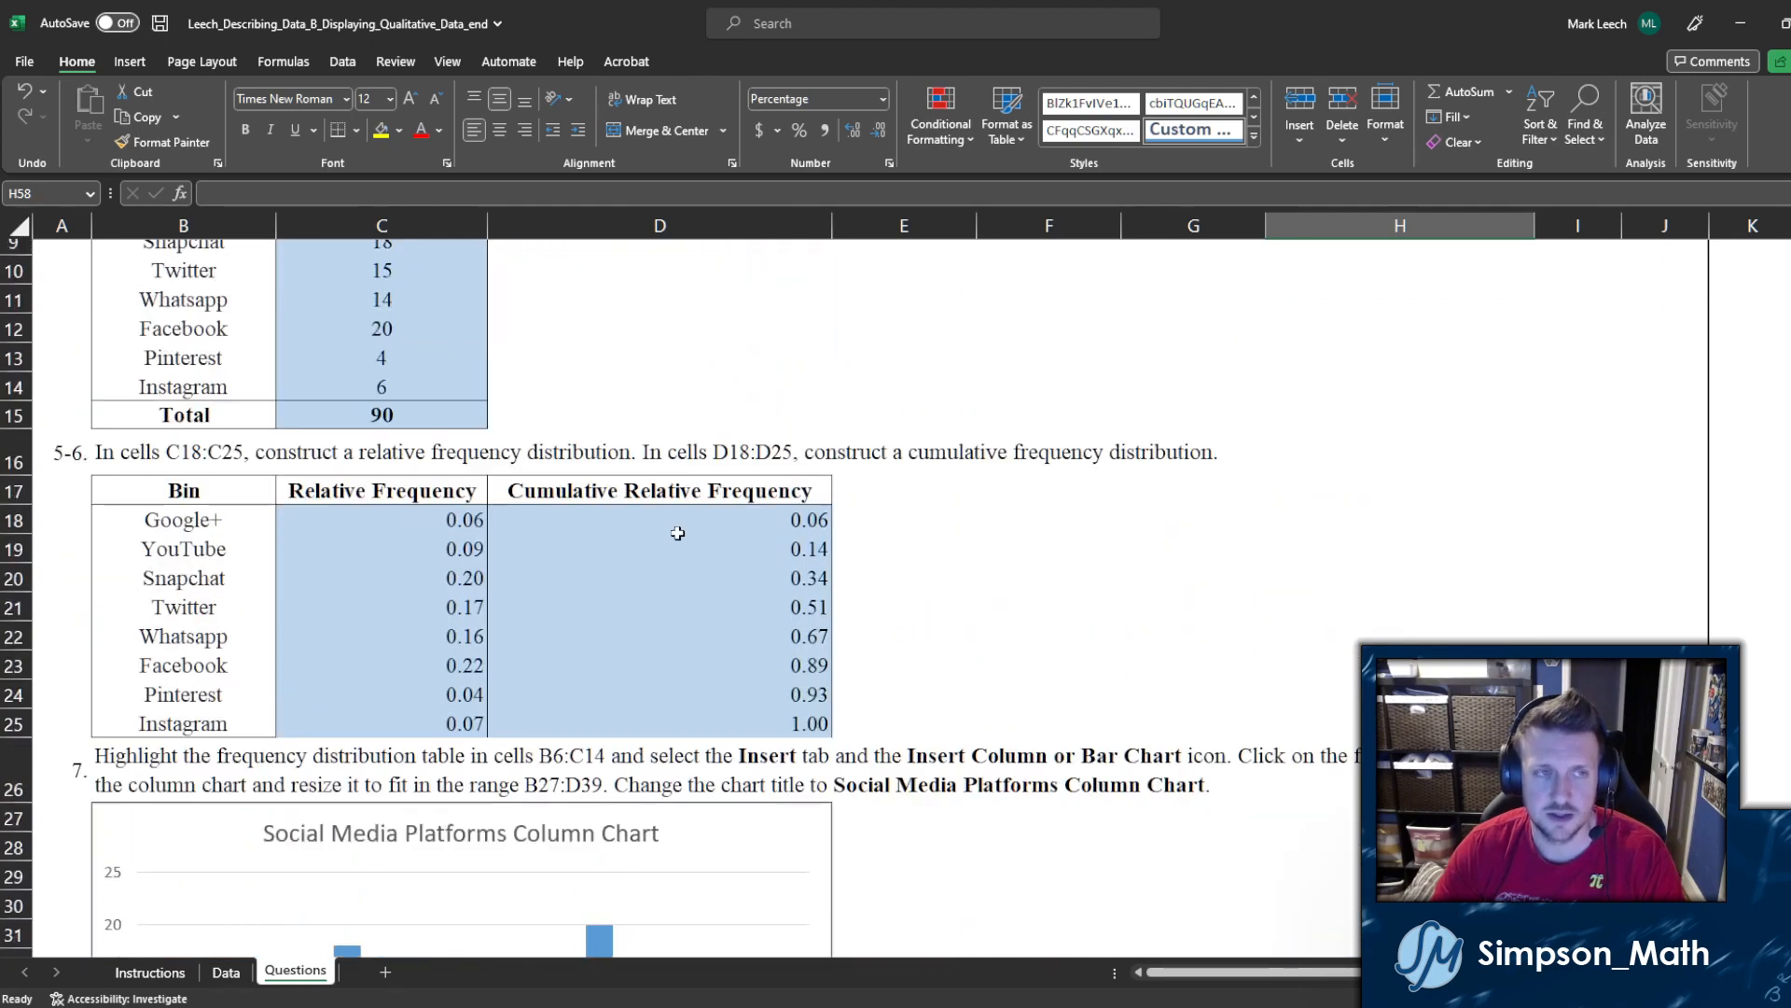
click(427, 607)
scroll(916, 550, down, 15)
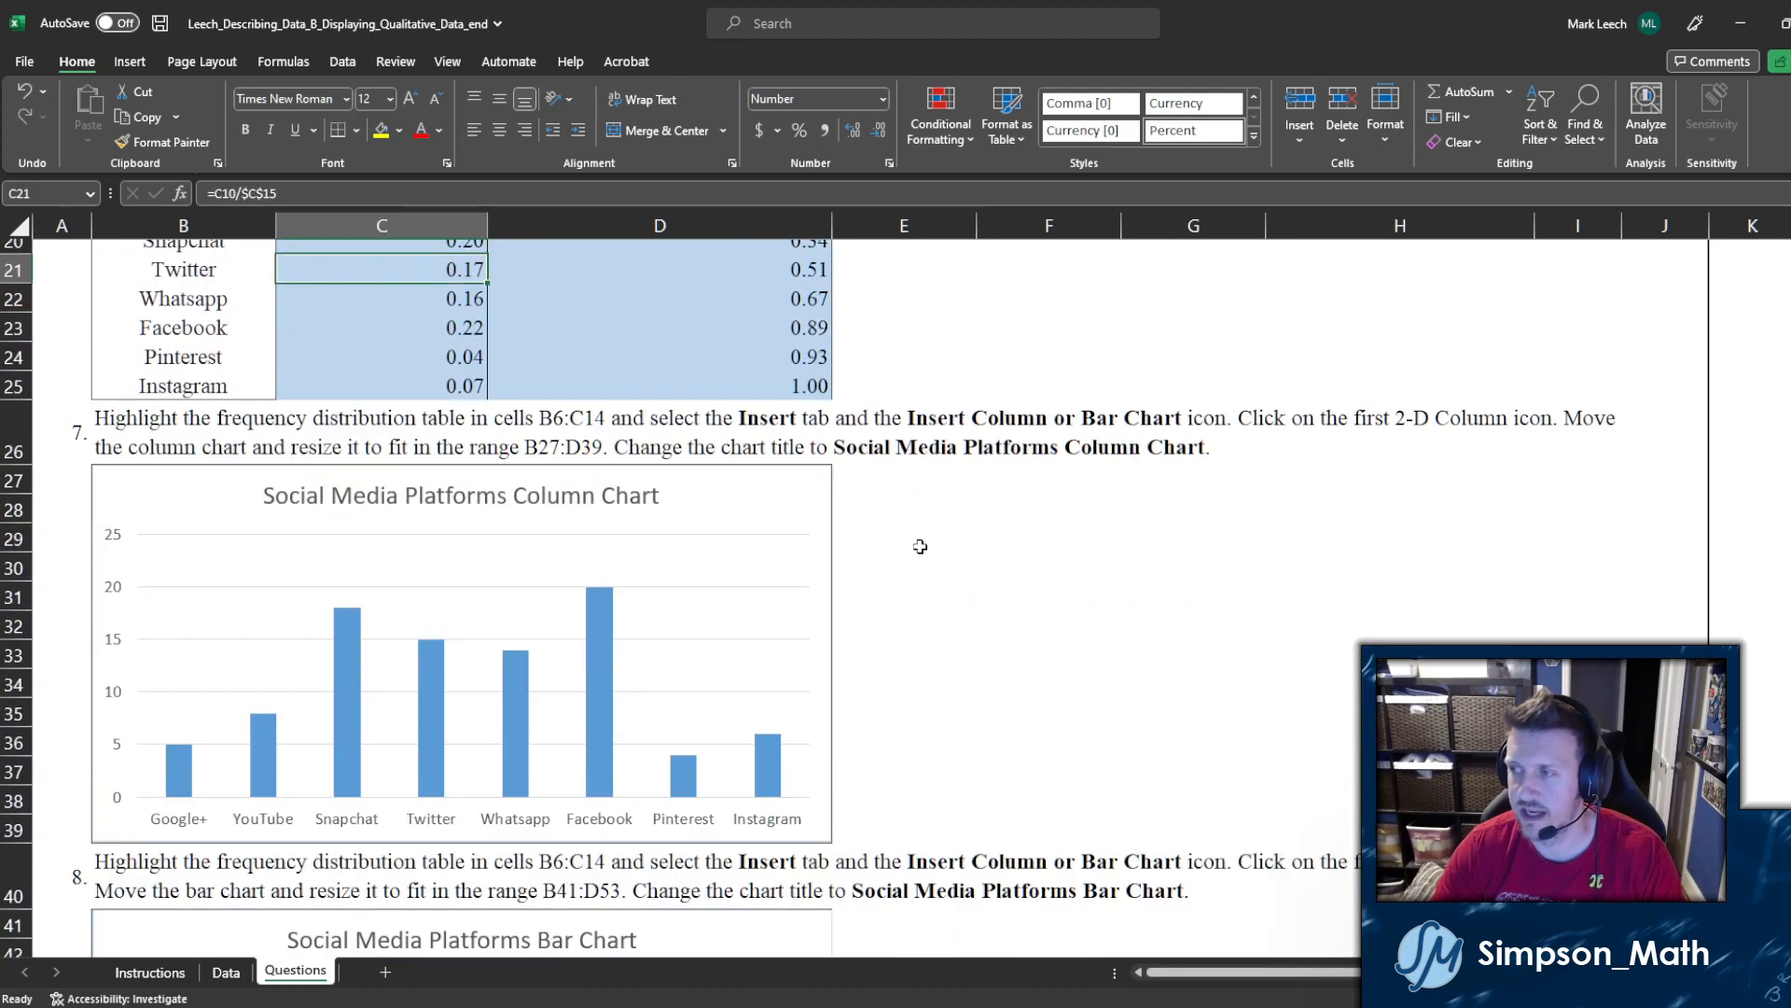
scroll(1322, 589, up, 1)
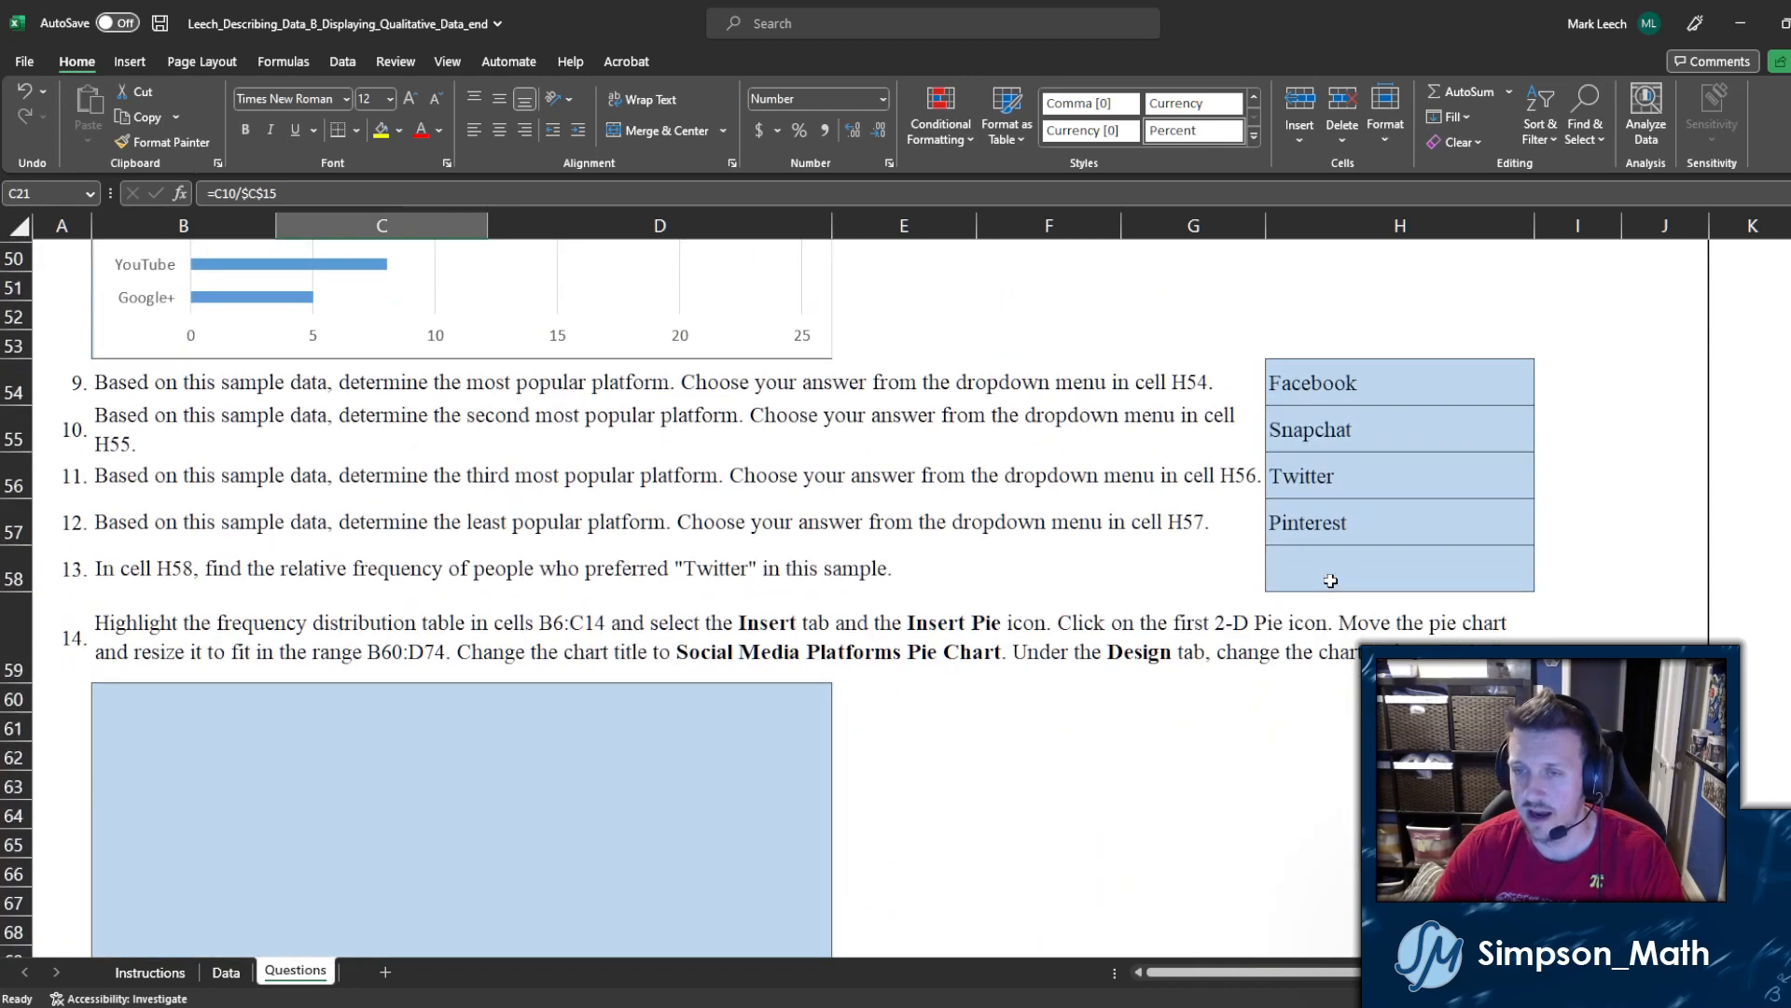
click(1331, 580)
text(17)
key(Return)
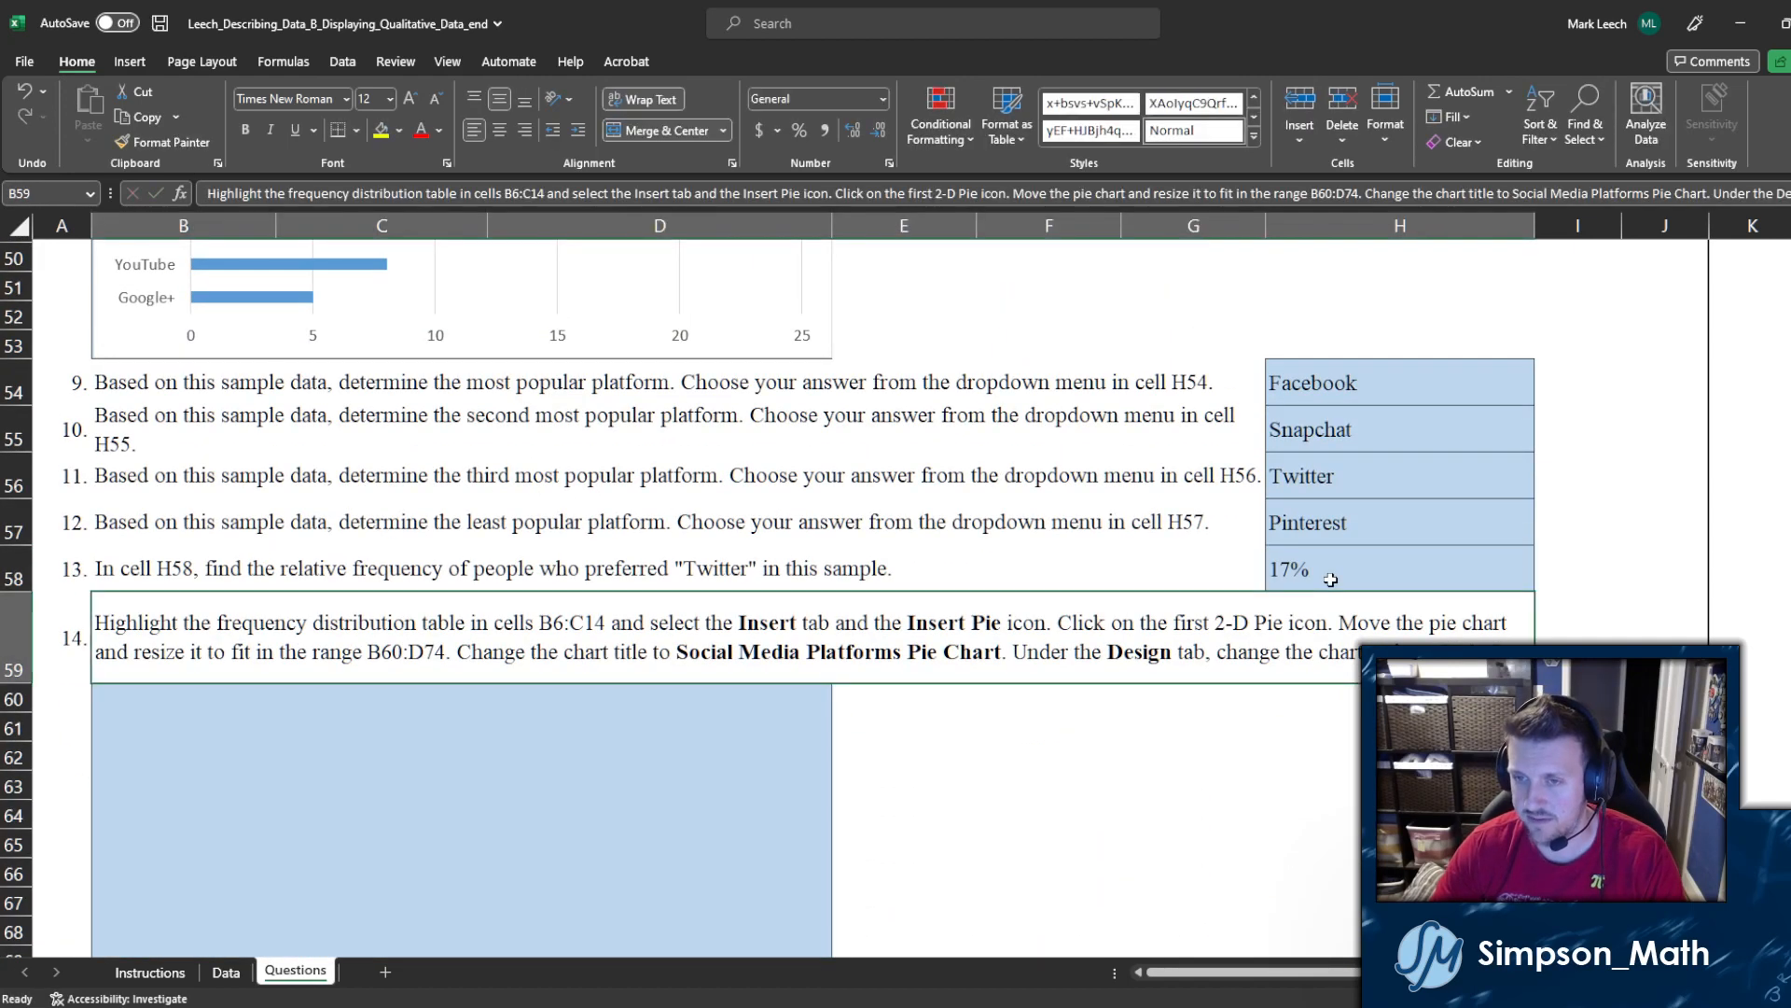
Step: Answer question 13 in cell H58 with the formula =C21, referencing Twitter's relative frequency
click(1331, 580)
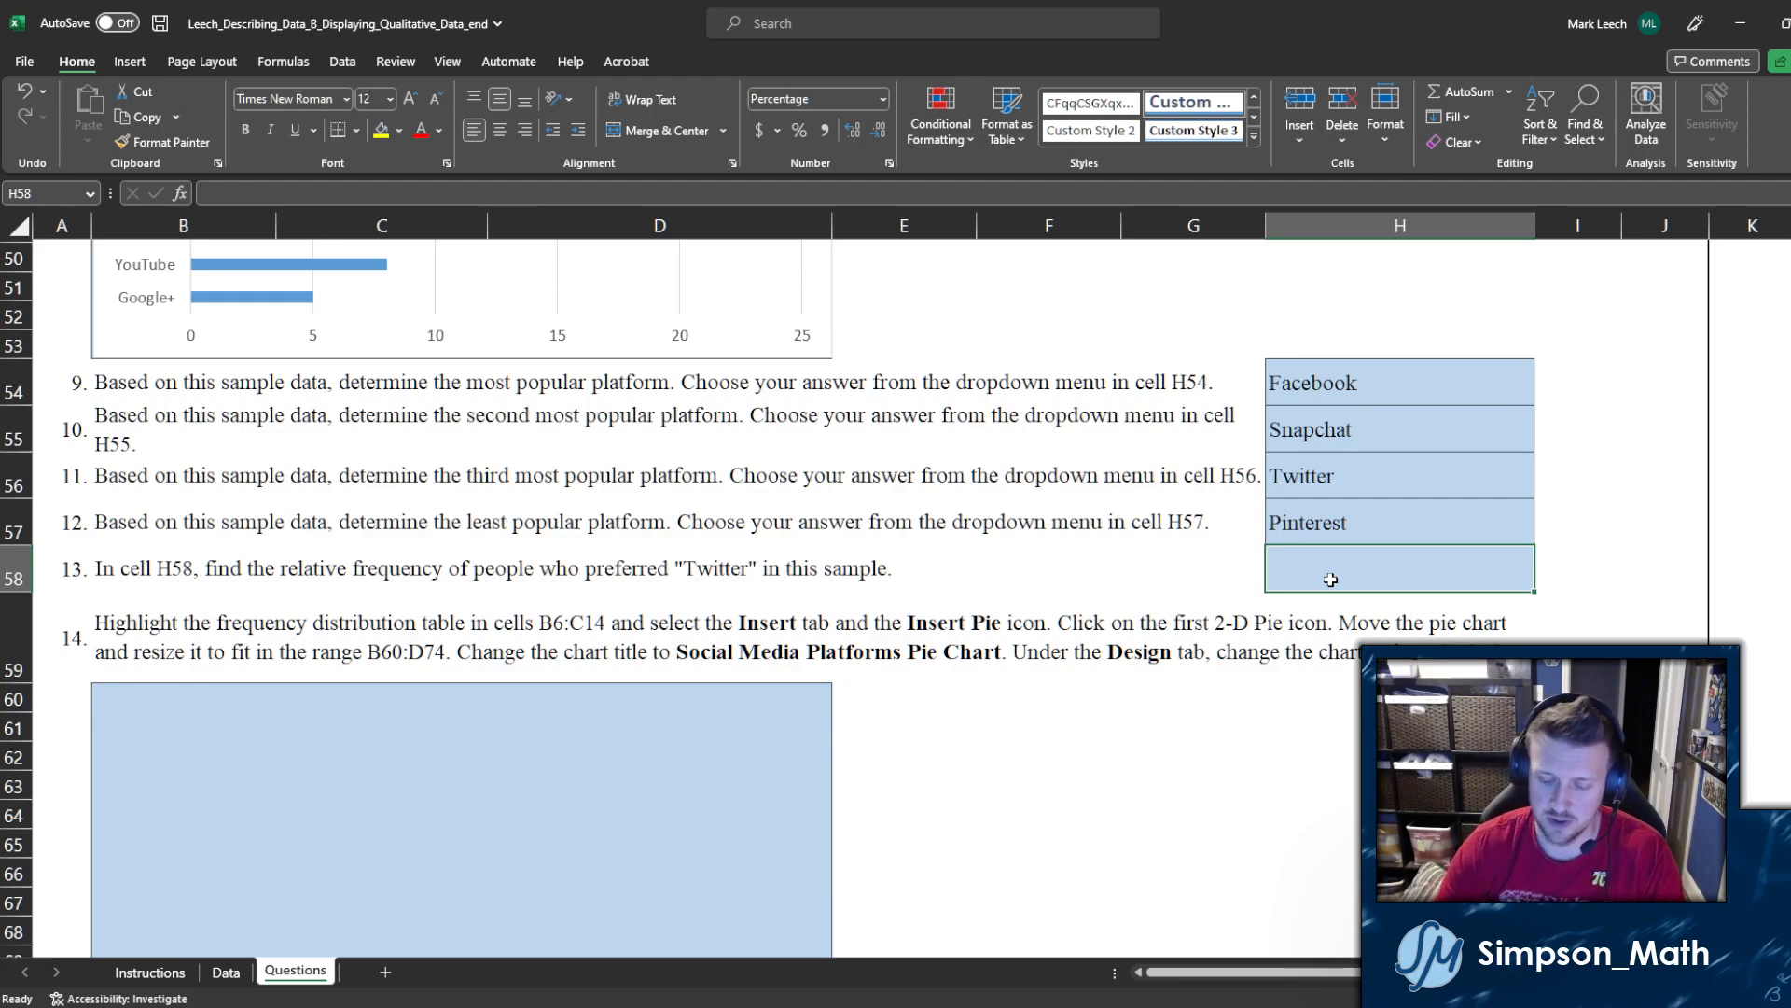
text(=)
scroll(1077, 551, up, 12)
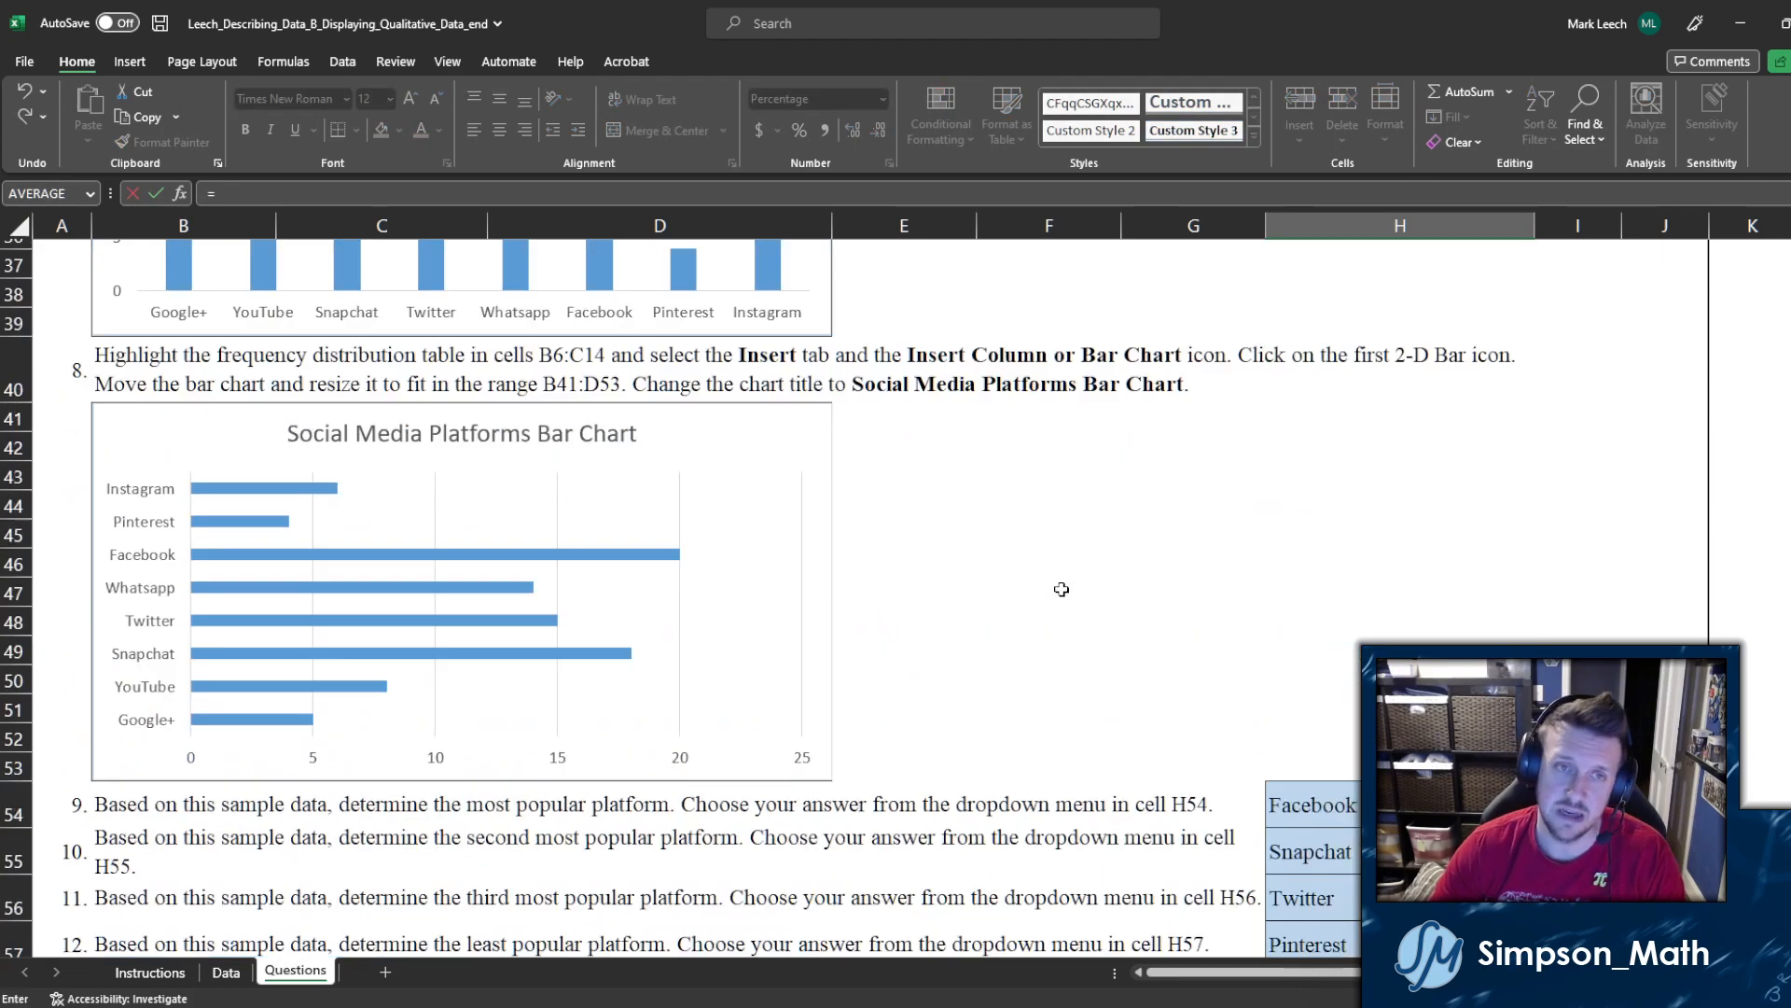
click(389, 439)
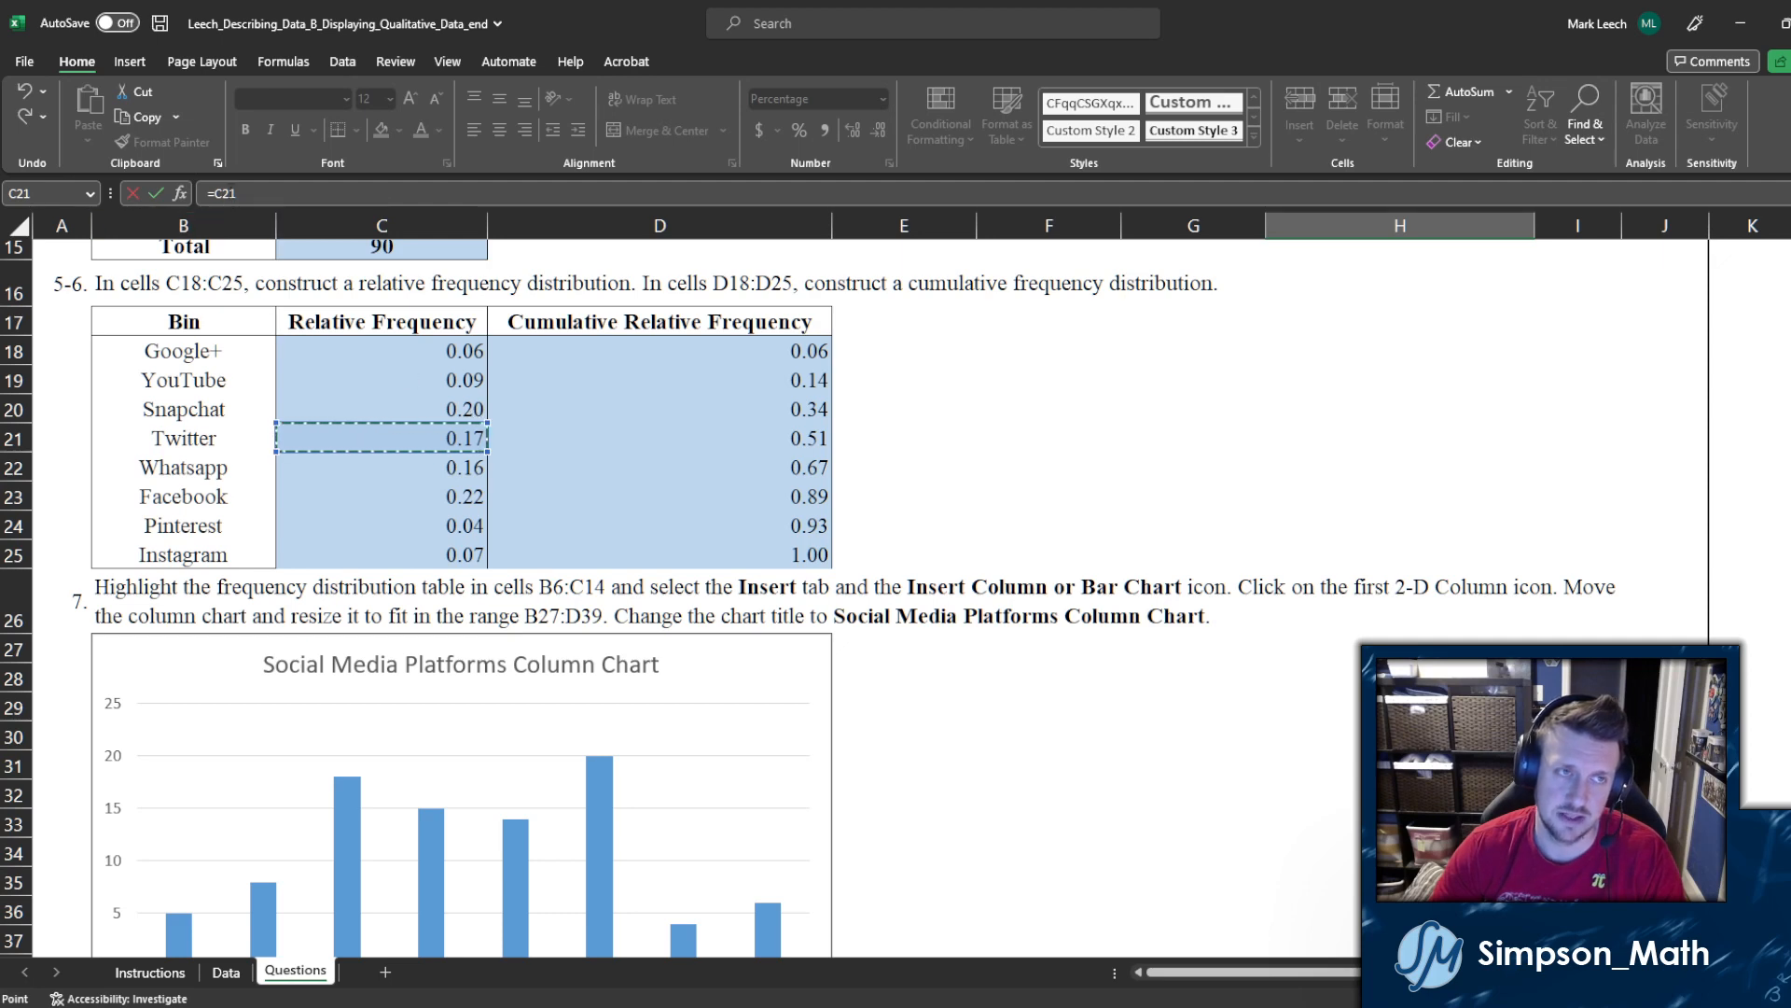
scroll(1353, 800, down, 10)
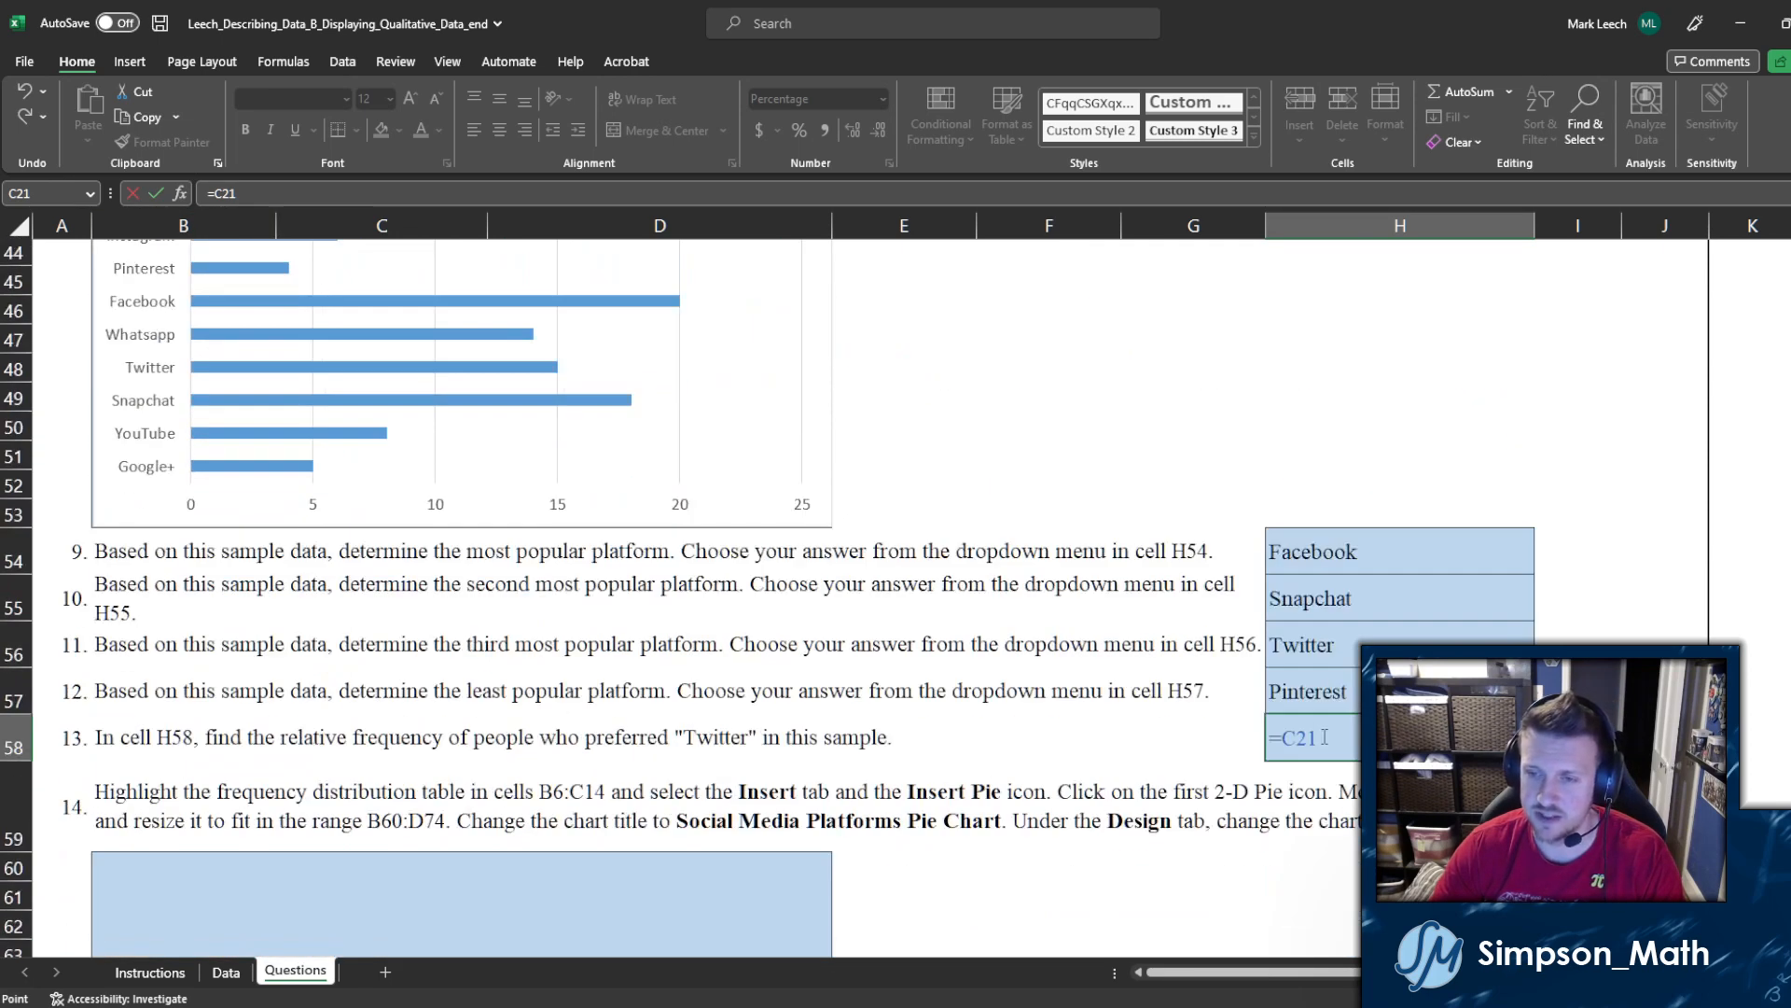
key(Return)
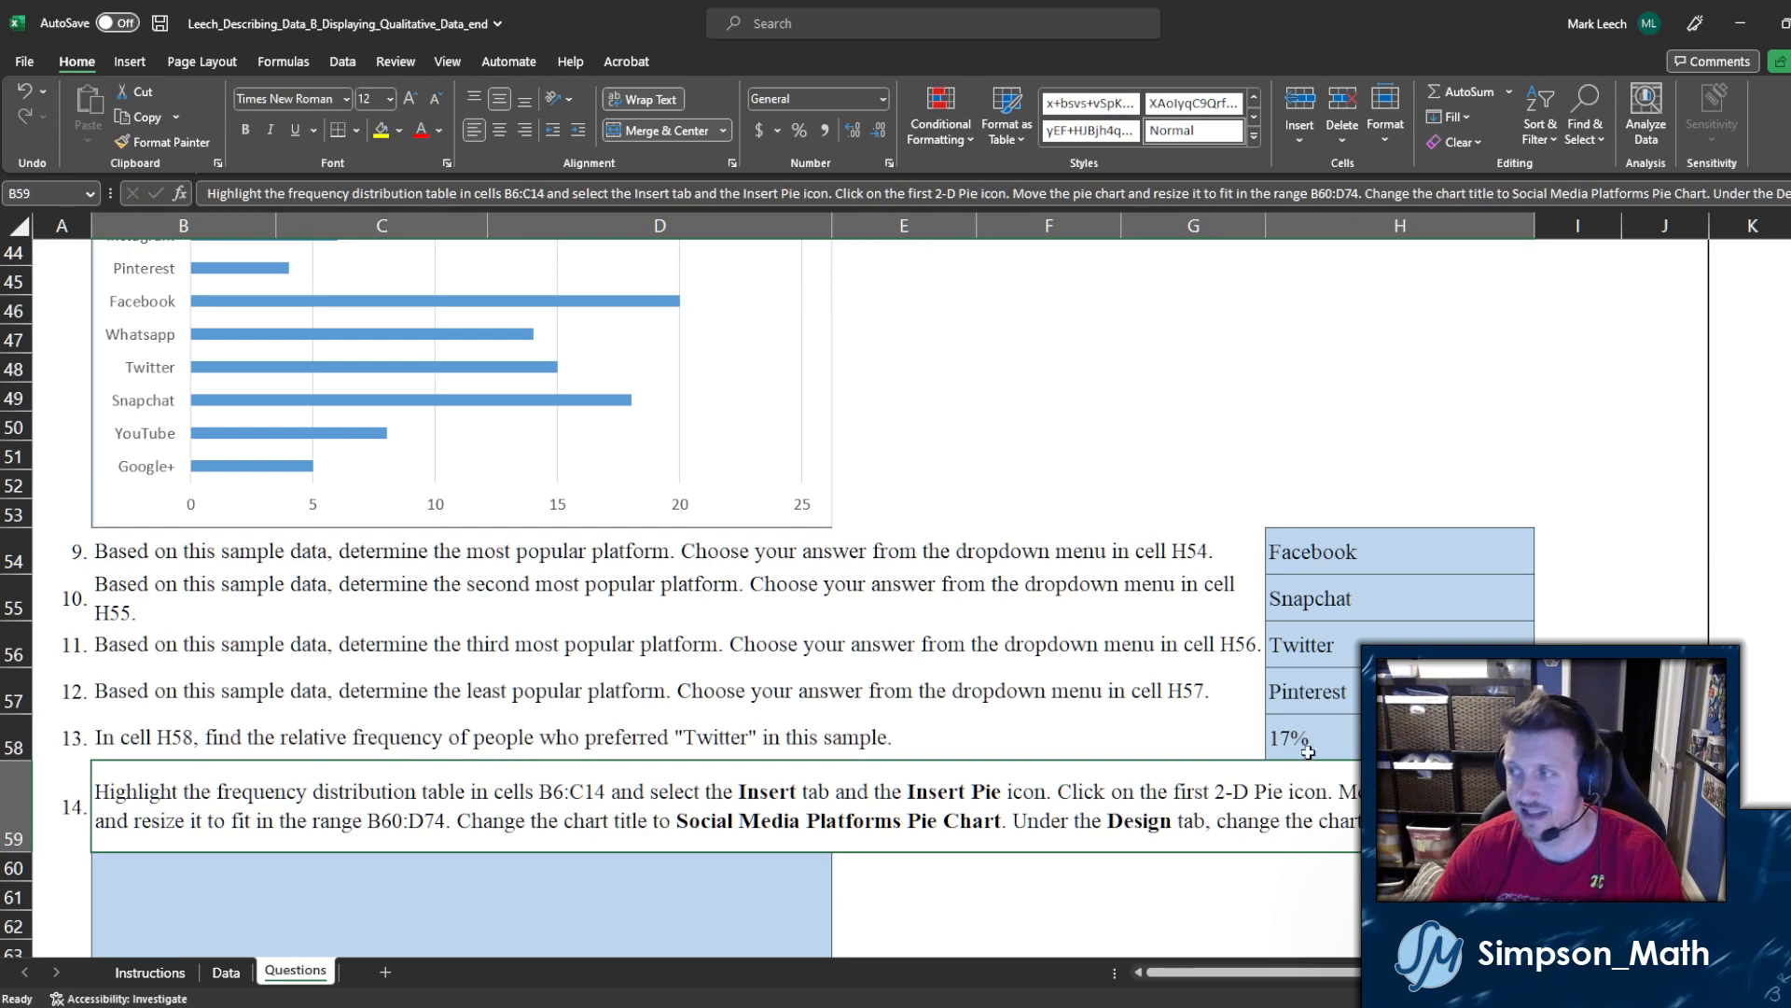
scroll(1303, 741, down, 2)
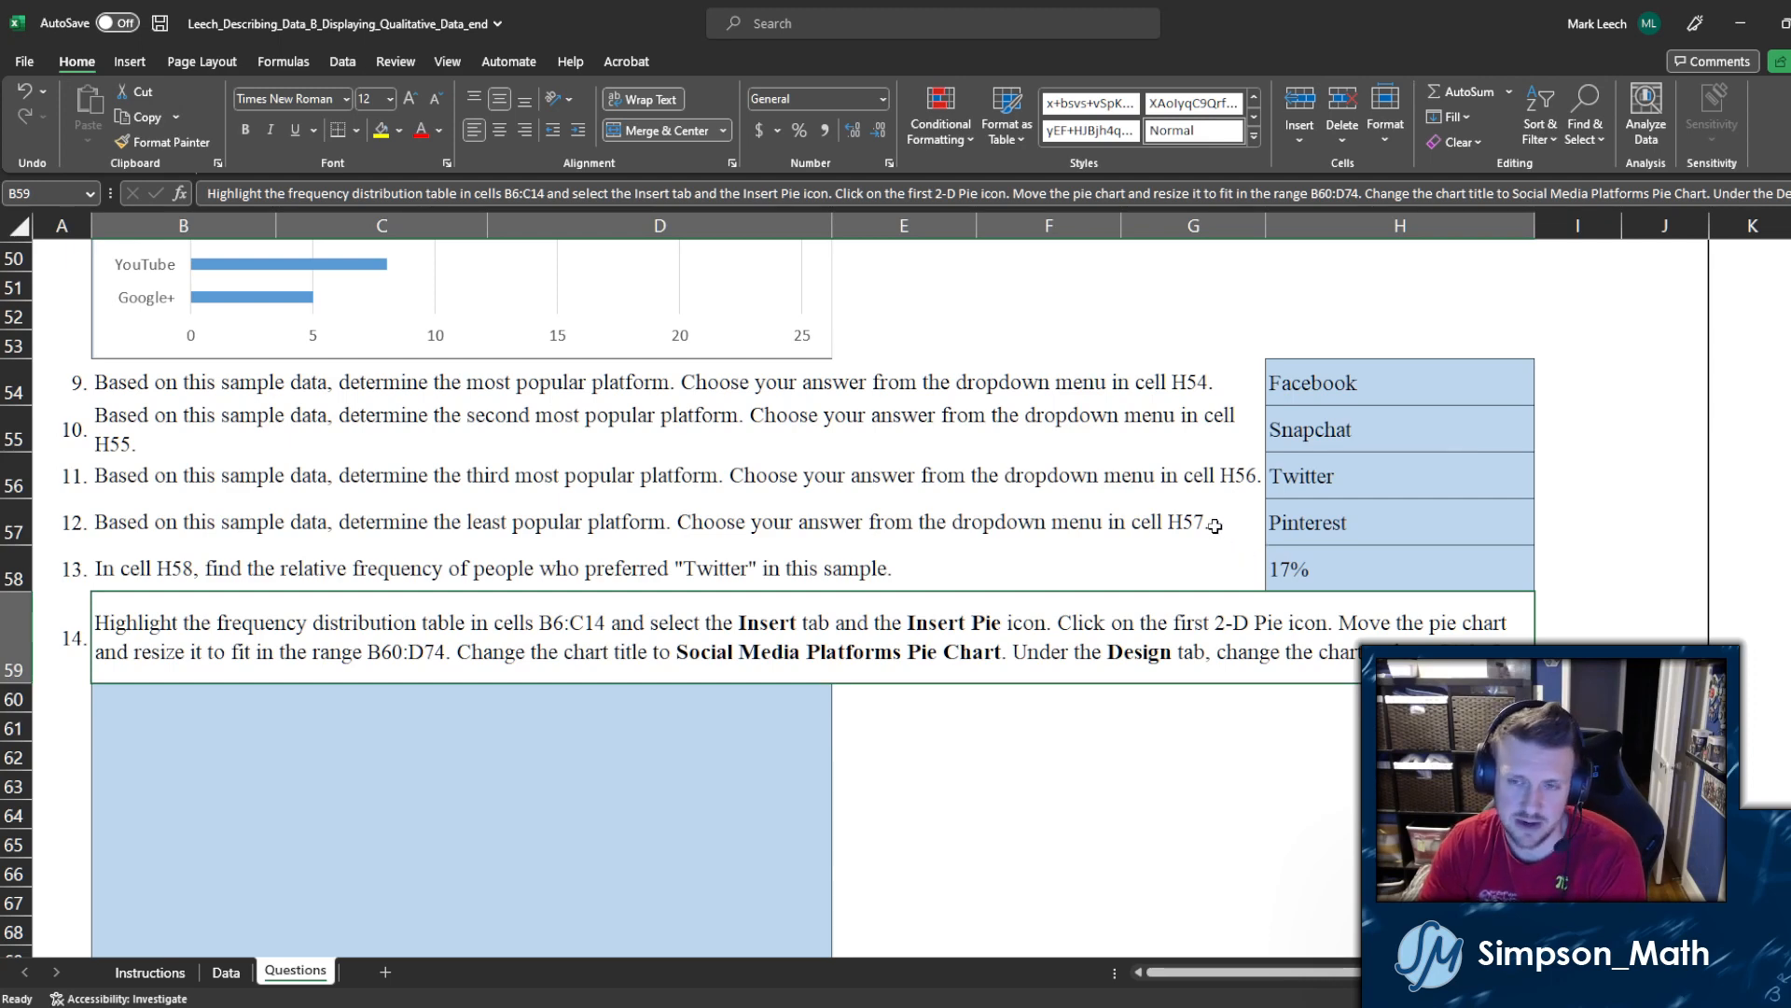
scroll(1214, 526, down, 3)
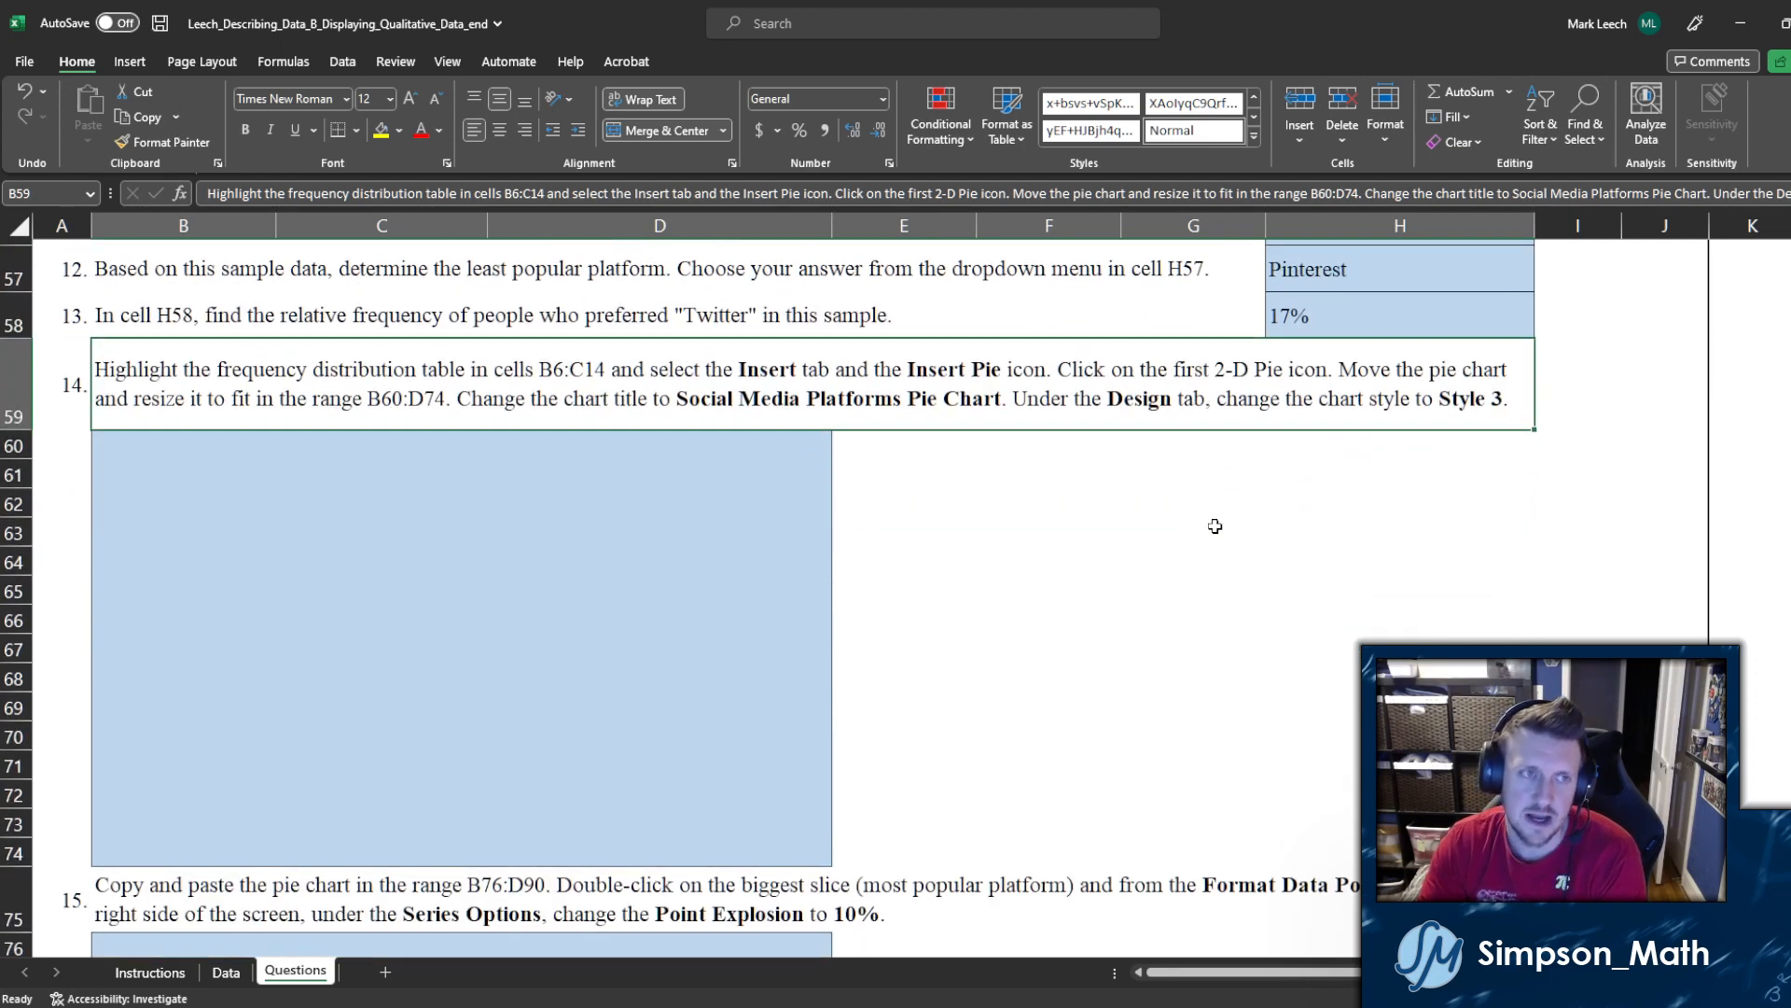
scroll(549, 458, up, 1)
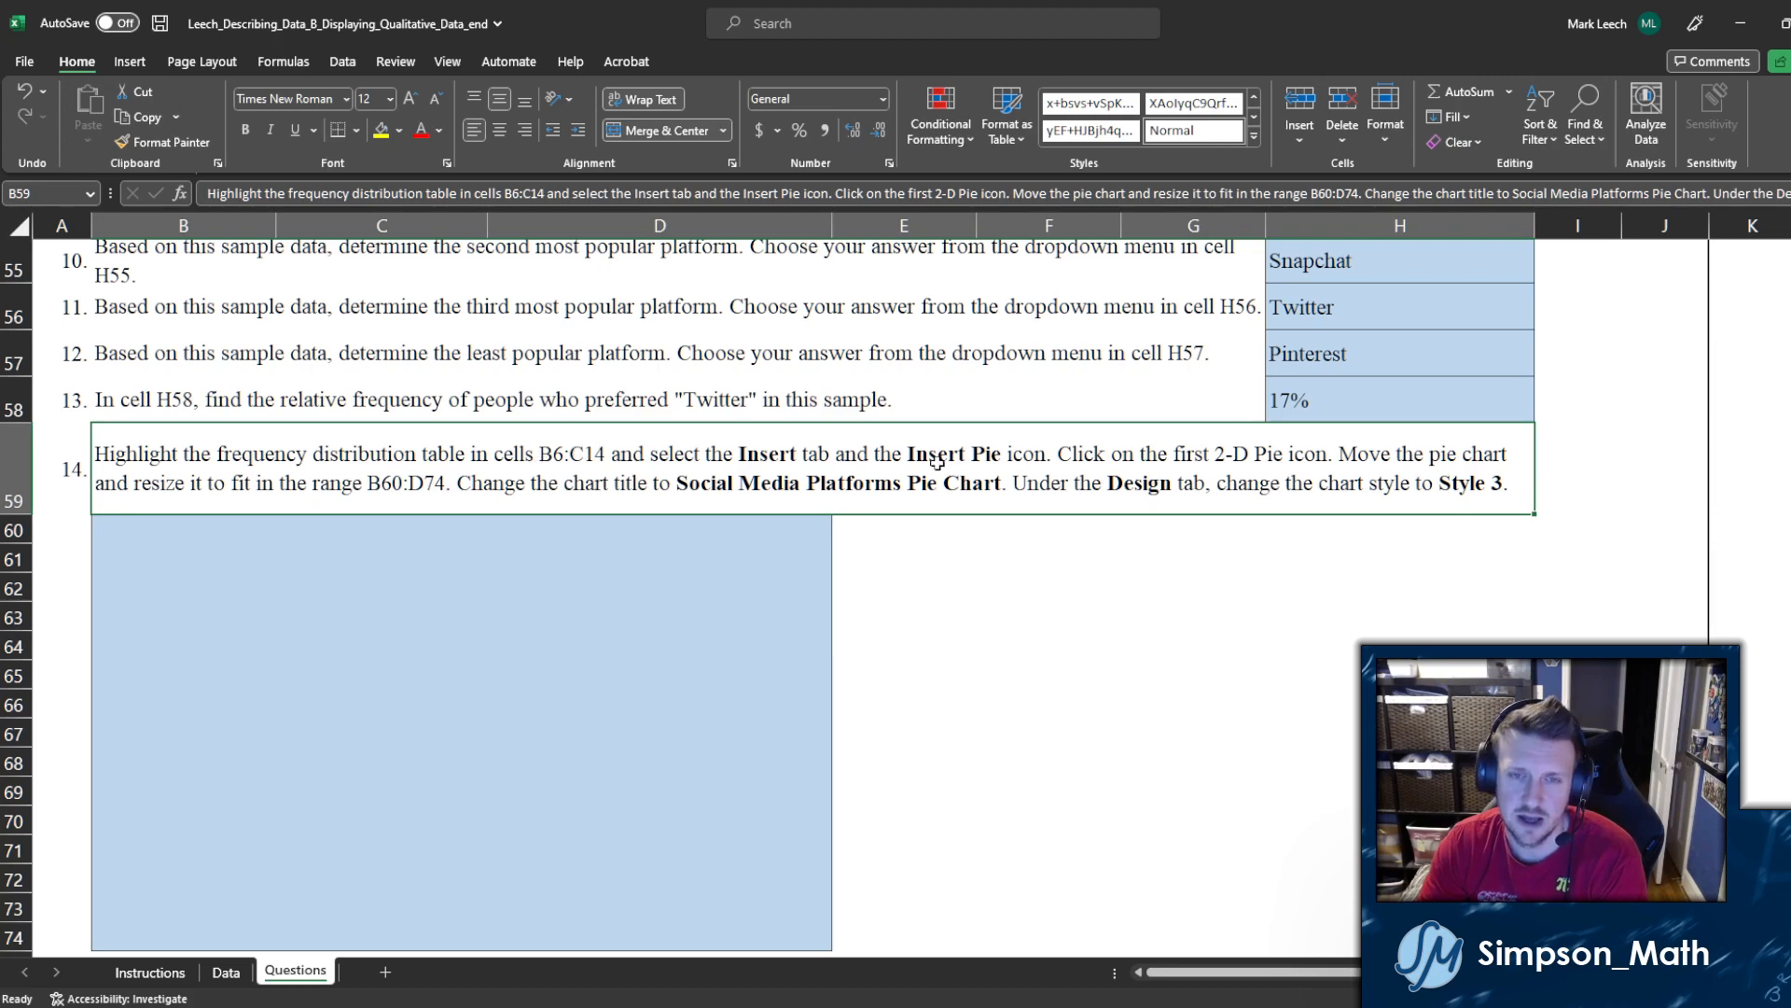
scroll(1013, 479, up, 15)
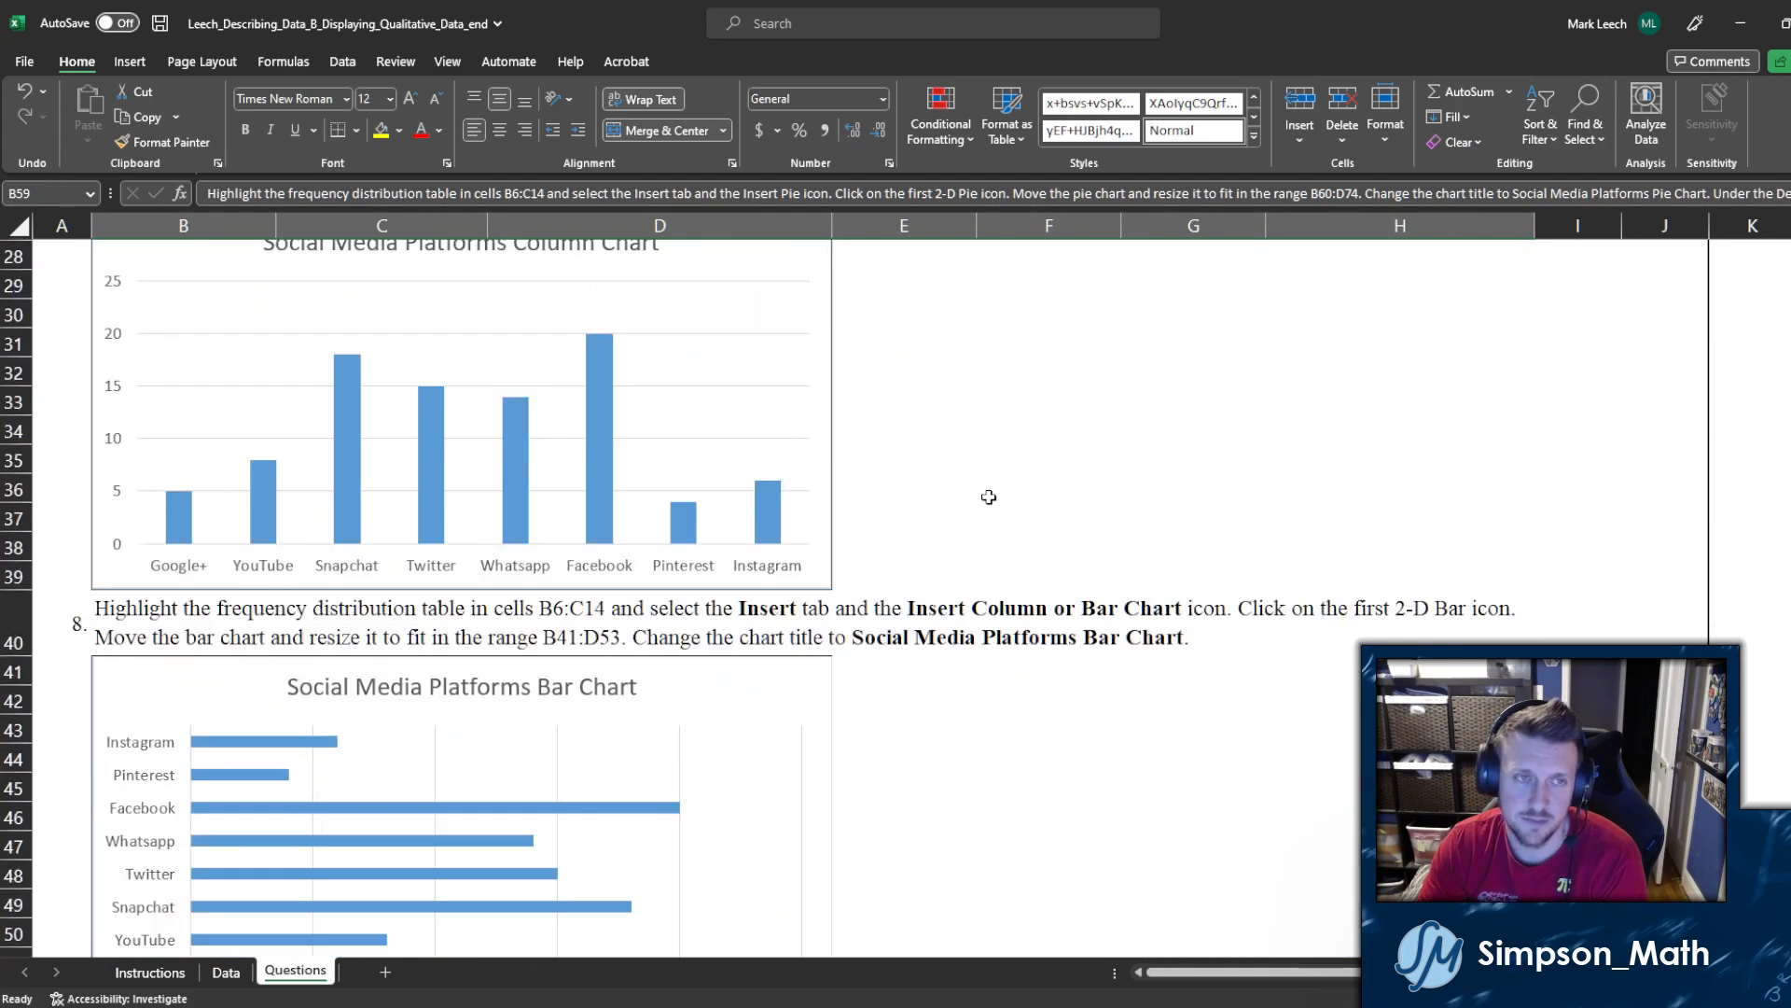
drag(232, 497, 360, 714)
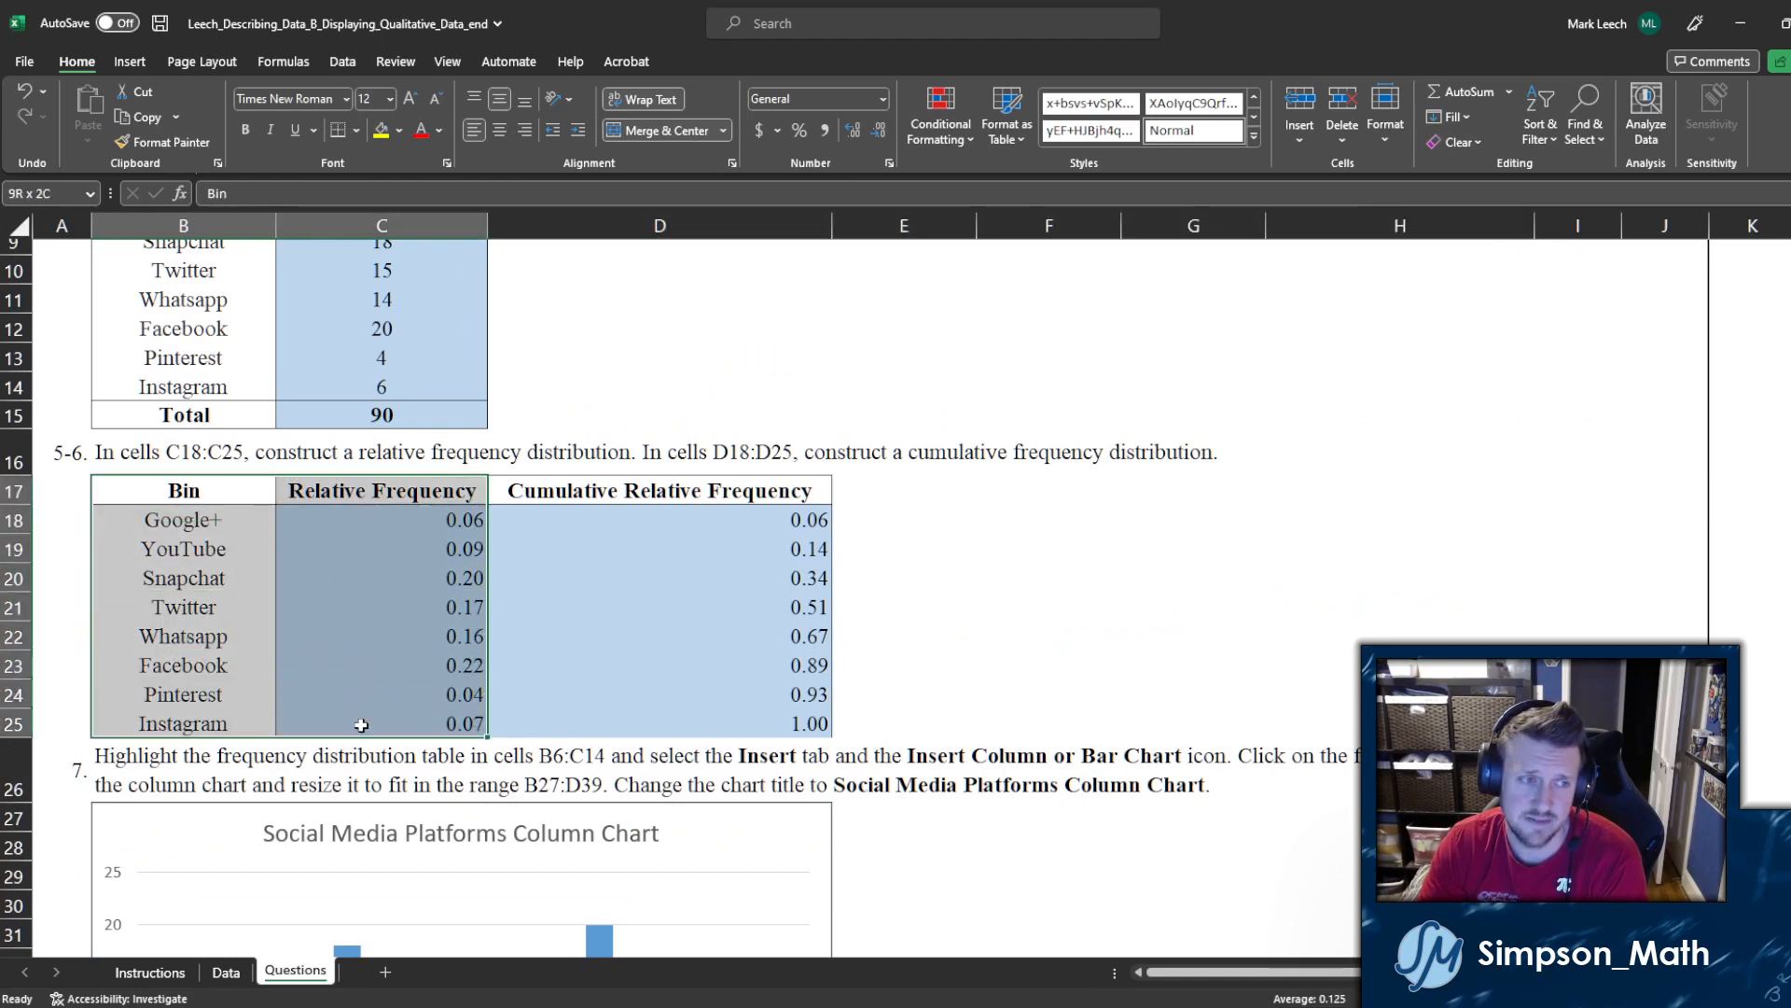
drag(361, 725, 352, 713)
scroll(347, 681, down, 10)
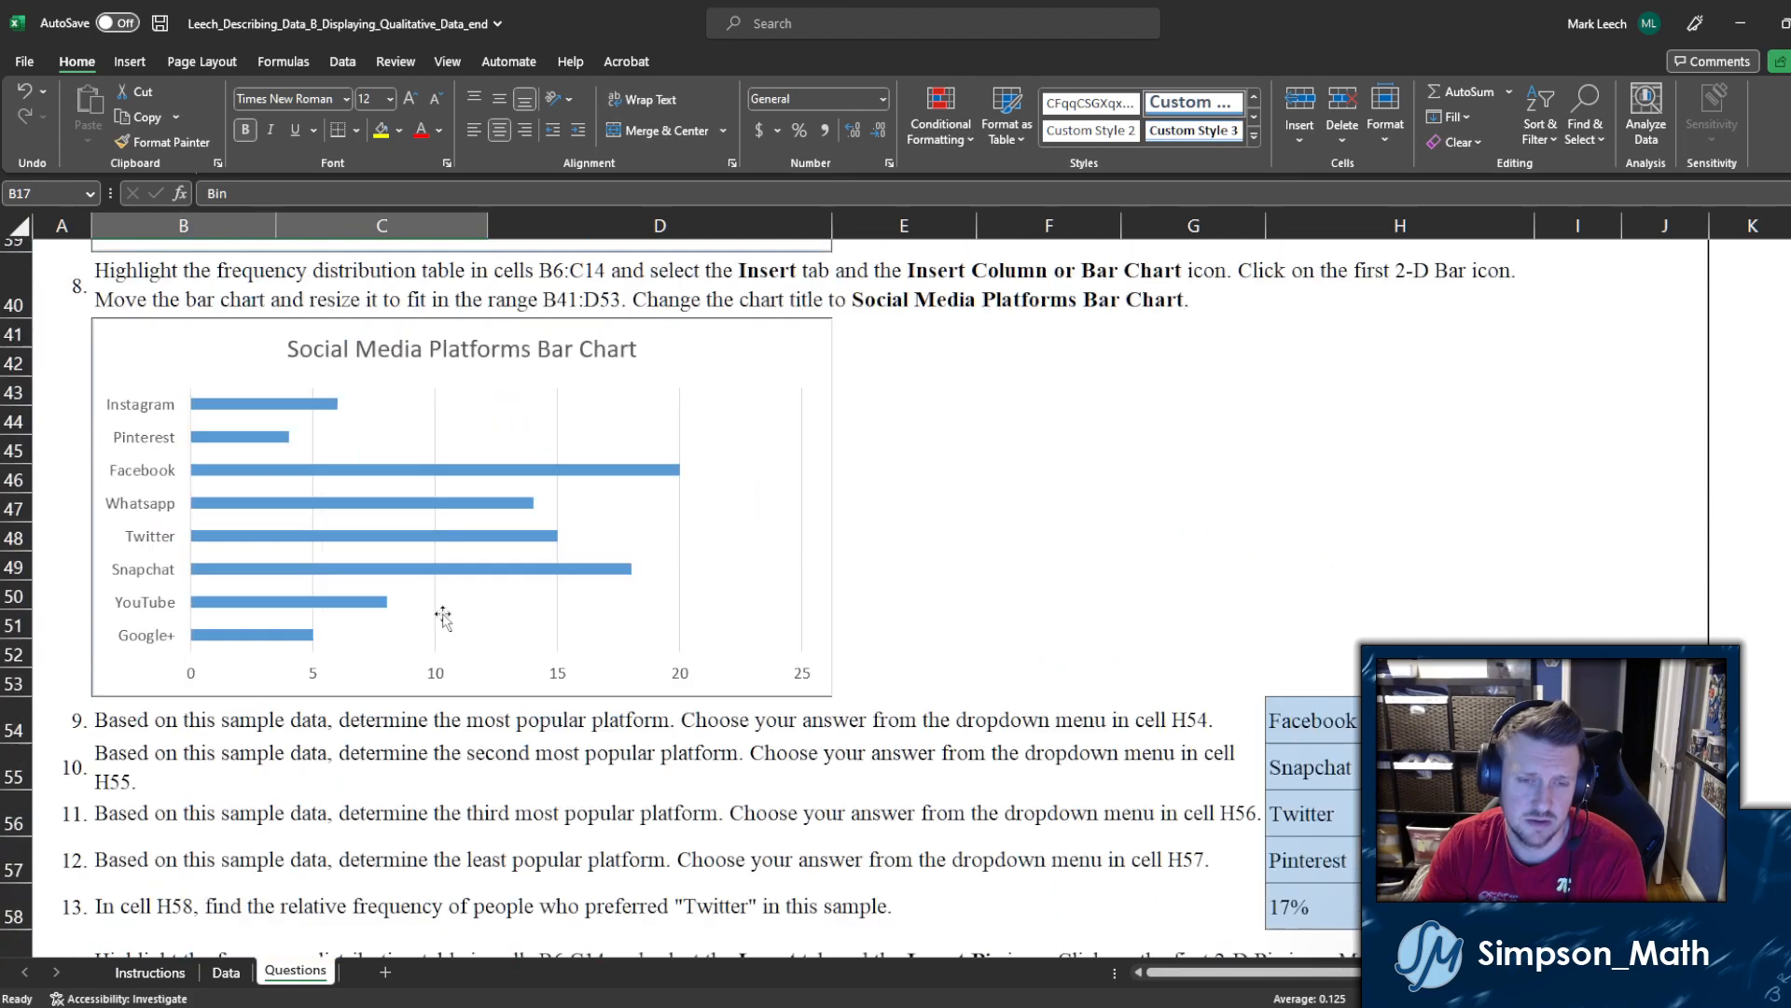
scroll(443, 617, down, 4)
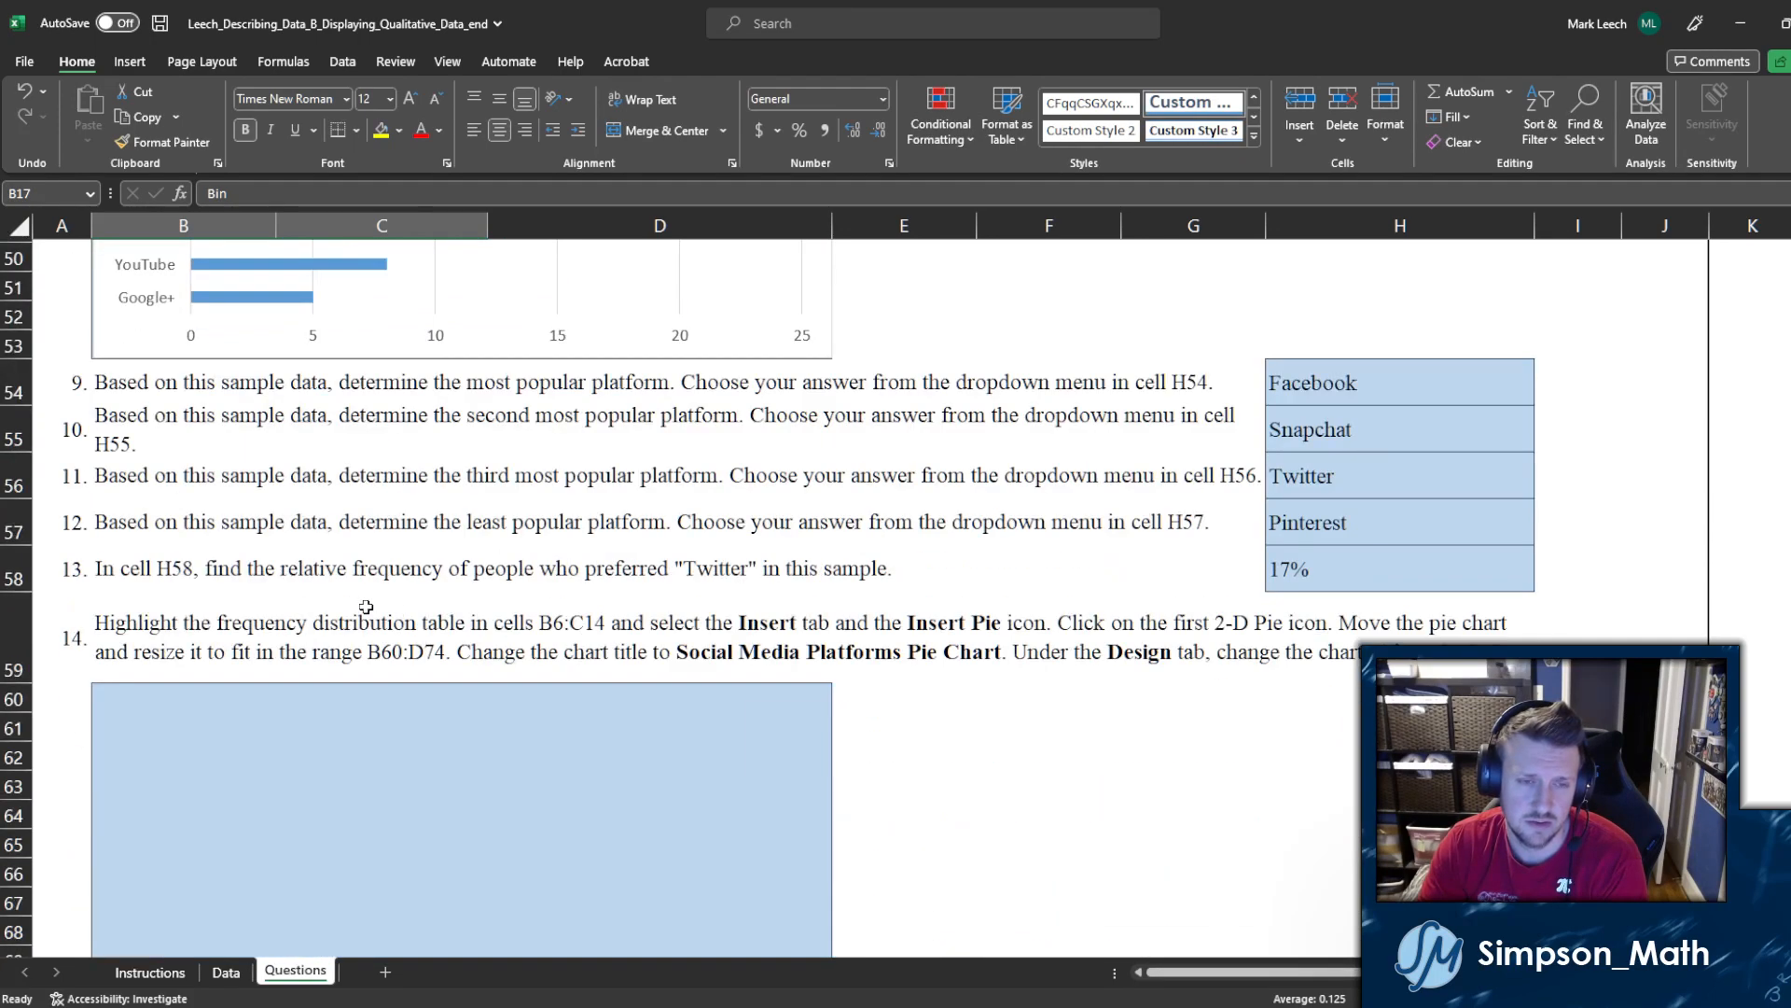
scroll(366, 607, up, 16)
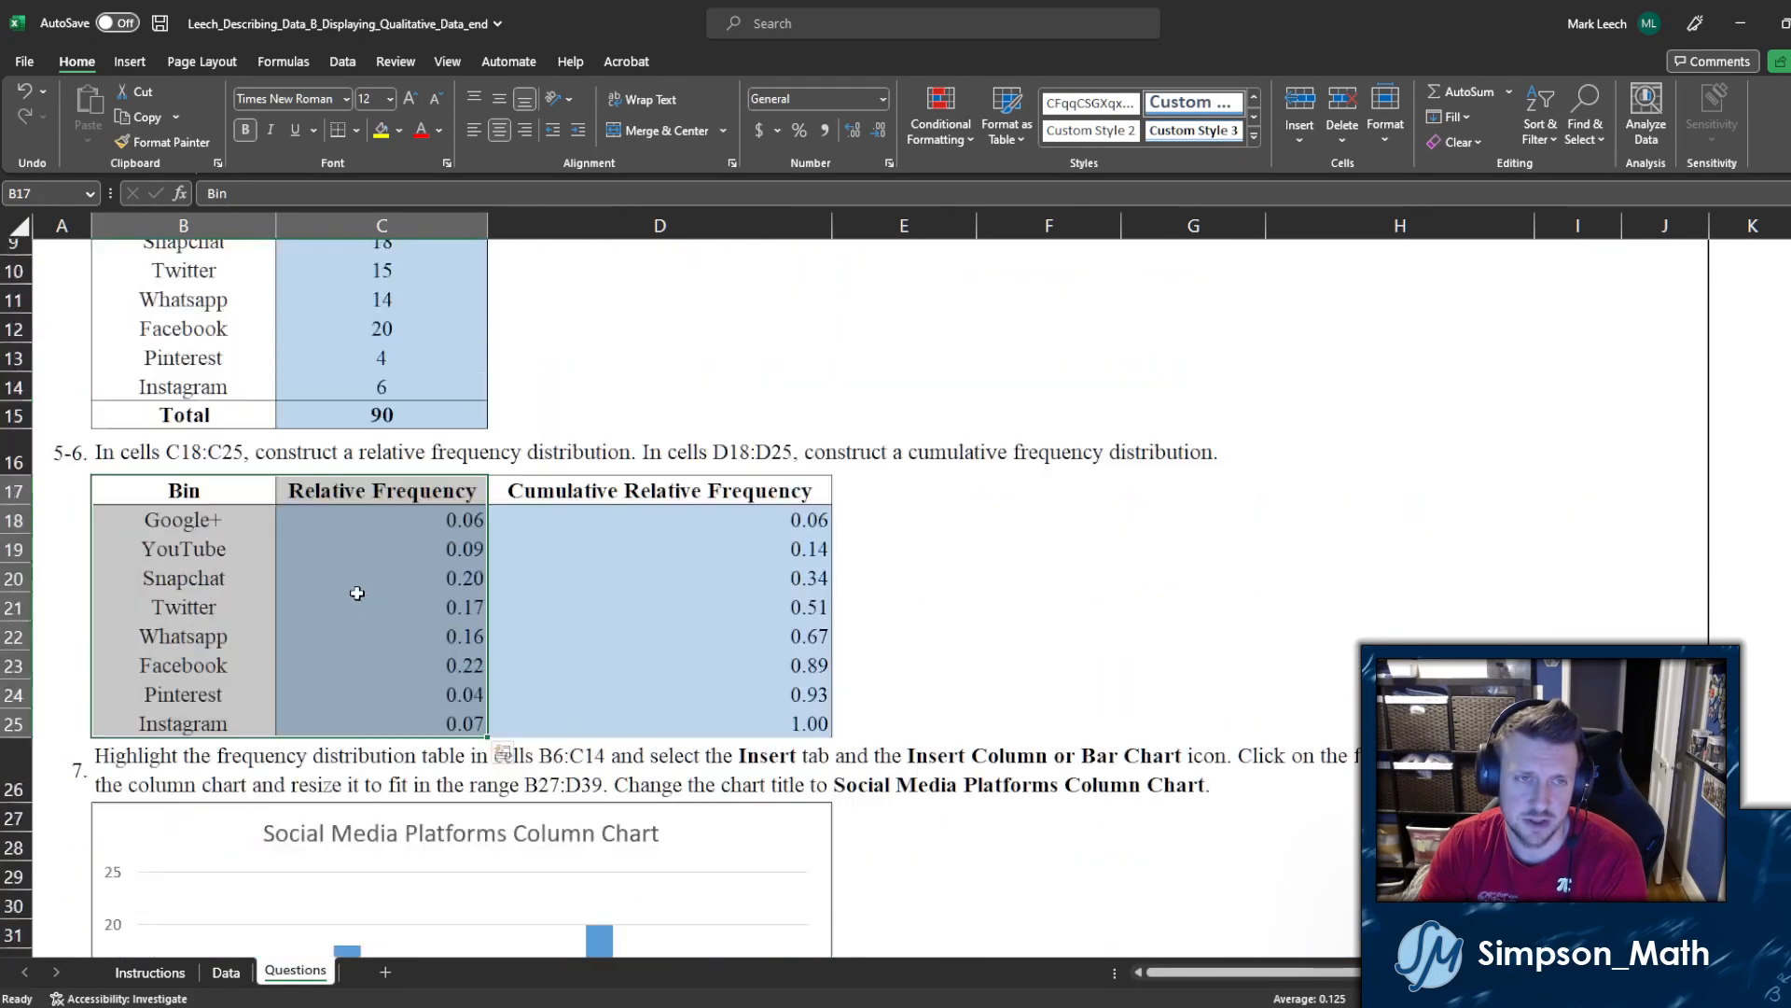
Step: Insert a basic 2-D pie chart from the frequency distribution table in B6:C14
drag(188, 410, 362, 630)
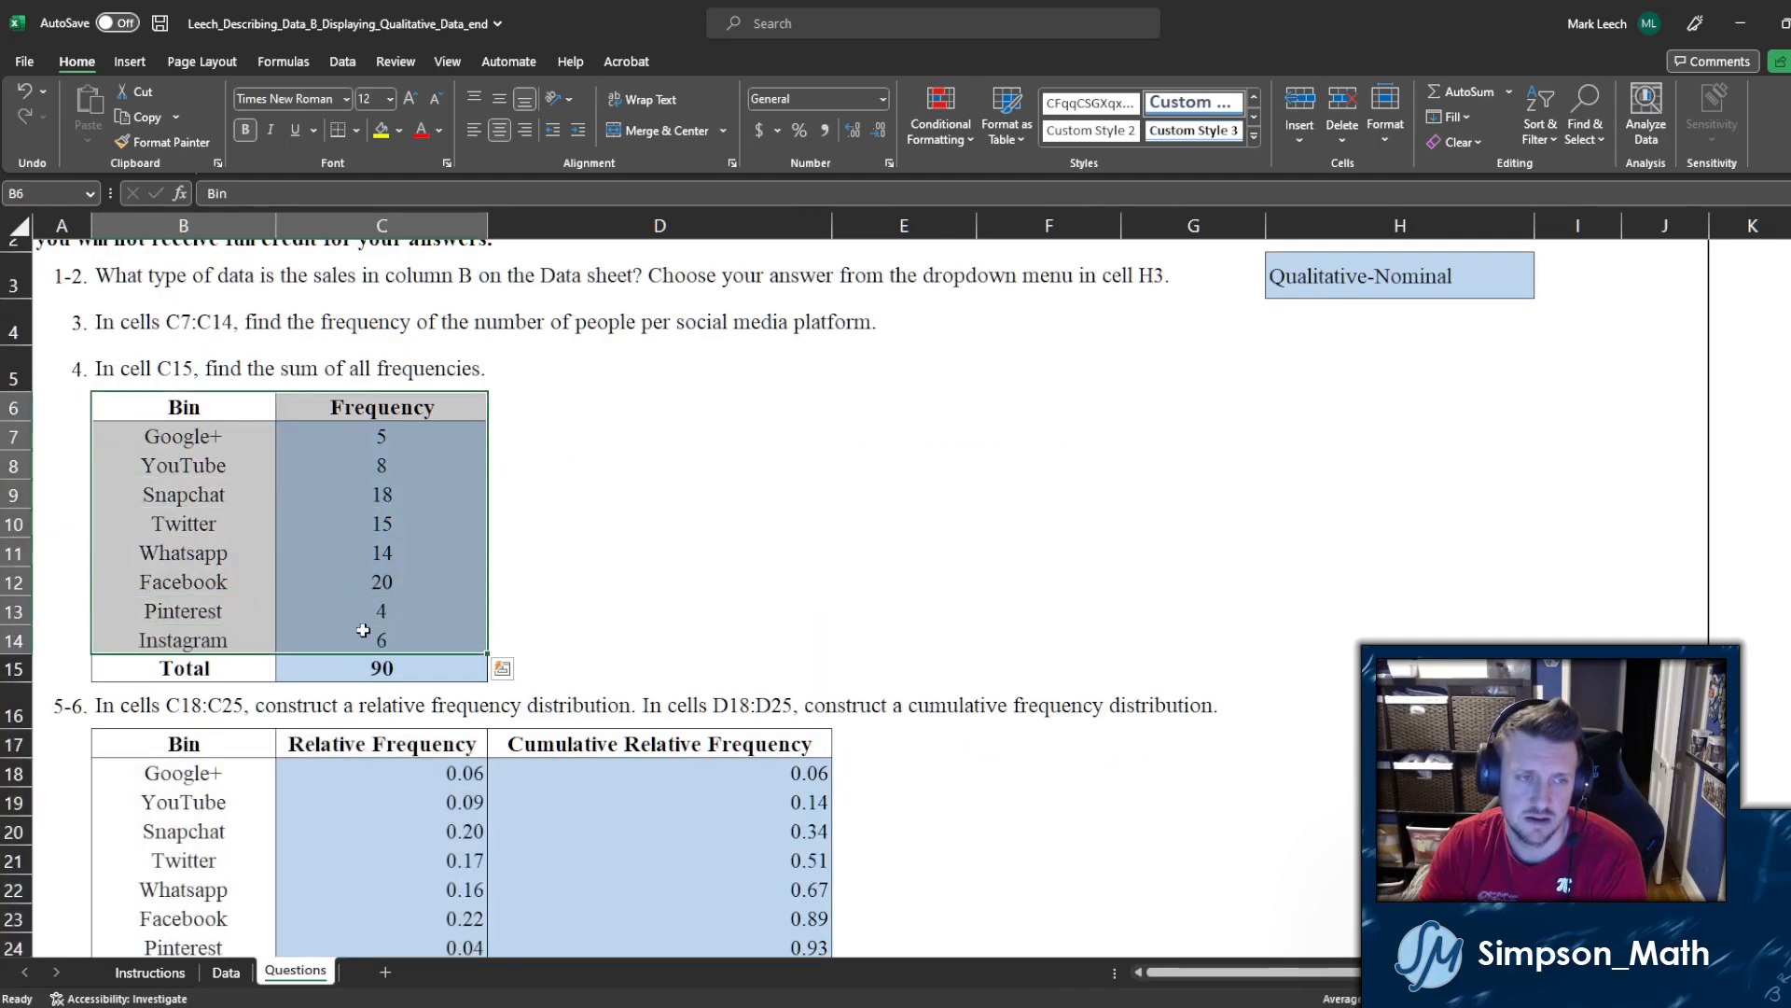
click(135, 62)
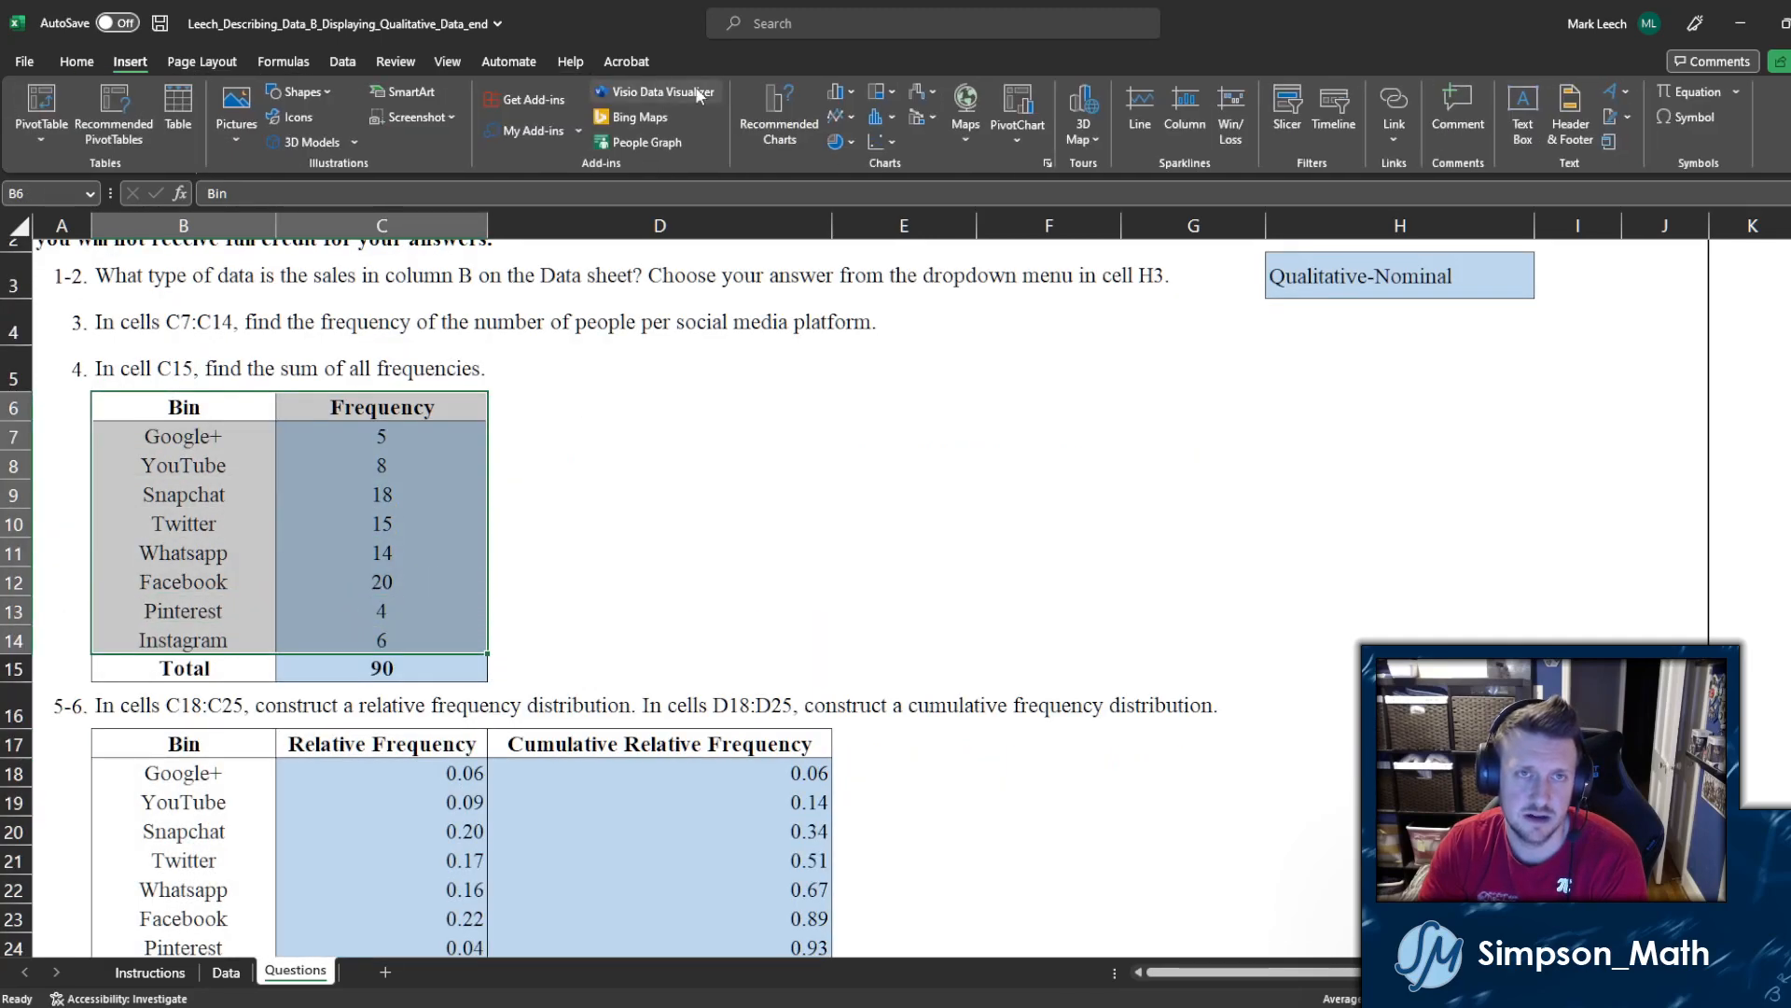
click(851, 146)
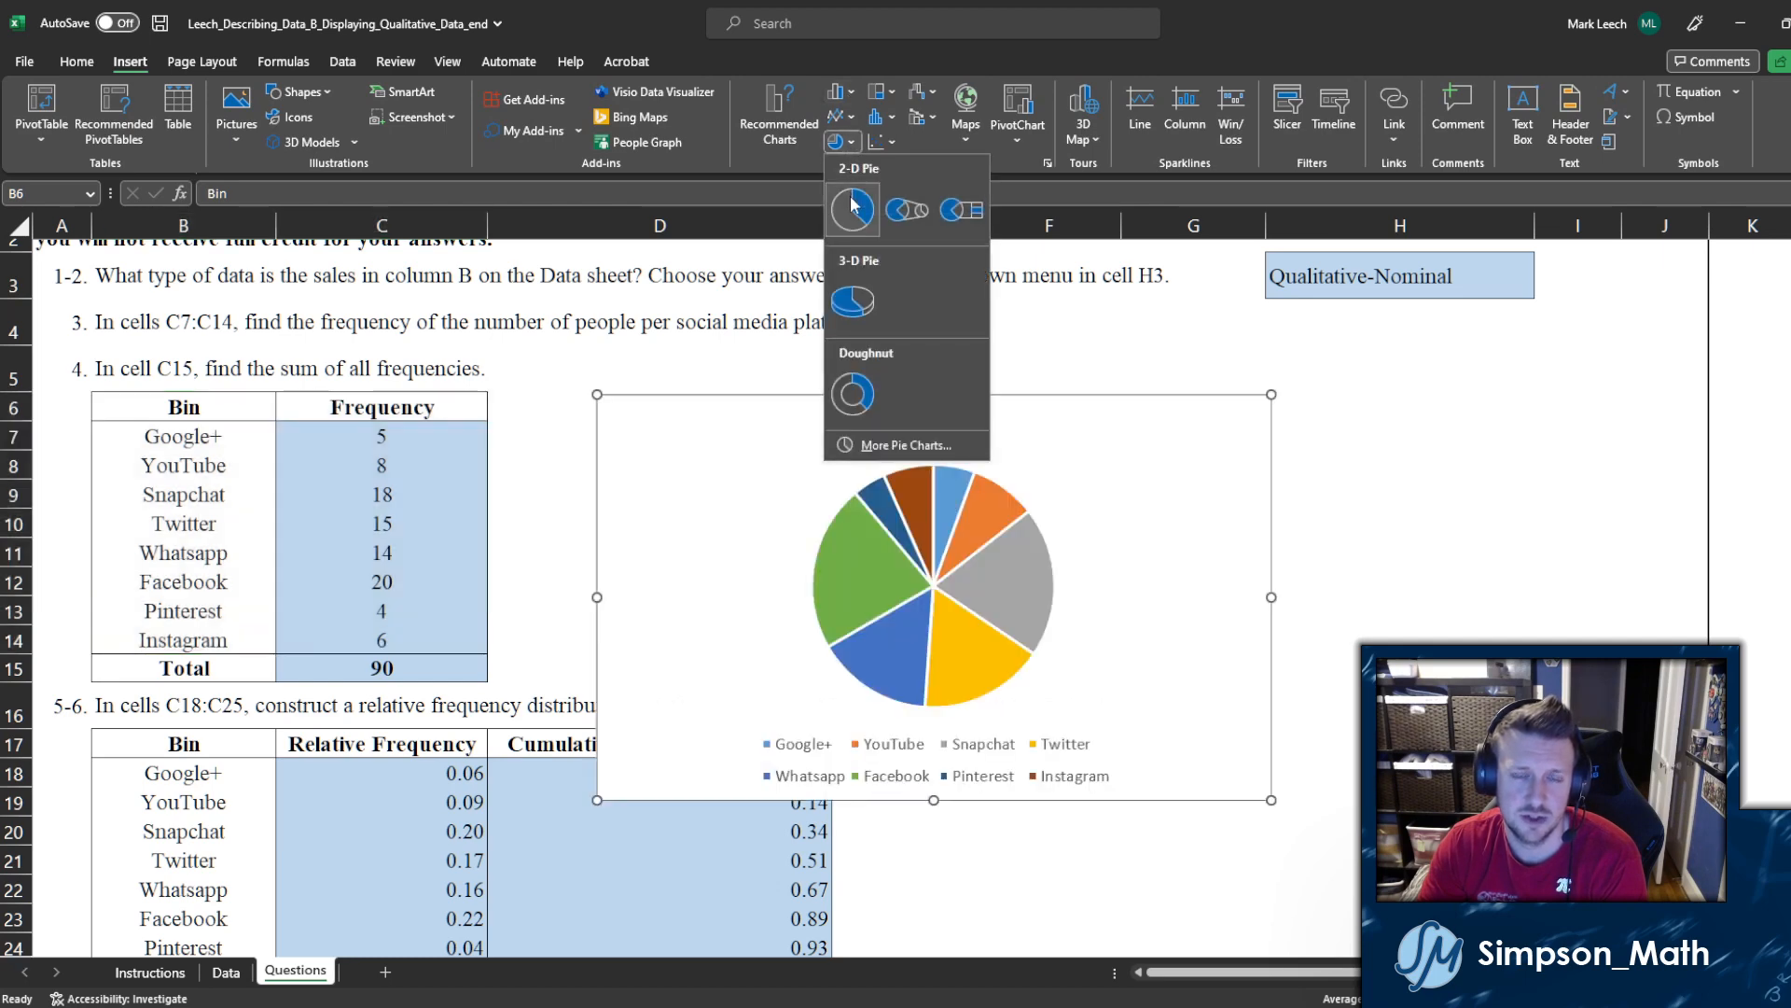
click(851, 204)
Step: Move the pie chart below question 14 and resize it to fit the range B60:D74
scroll(1276, 420, down, 2)
drag(1219, 401, 1173, 780)
scroll(1177, 765, down, 5)
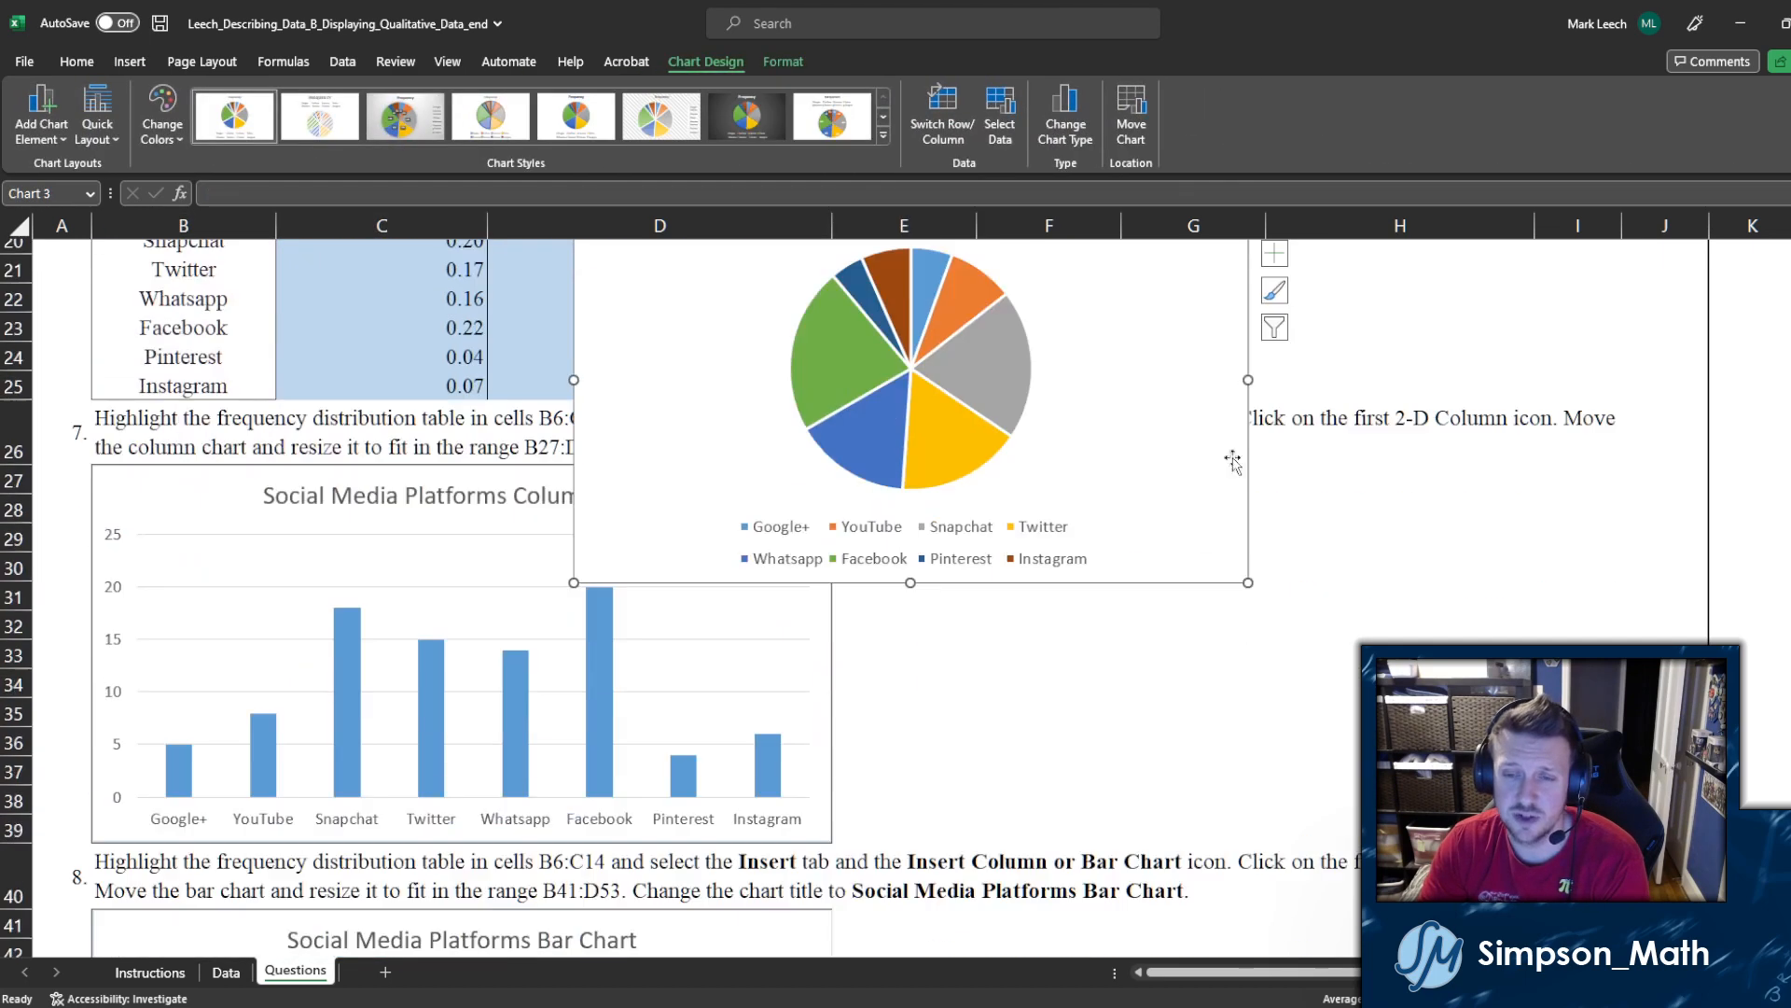
drag(1204, 326, 1119, 770)
scroll(1147, 448, down, 4)
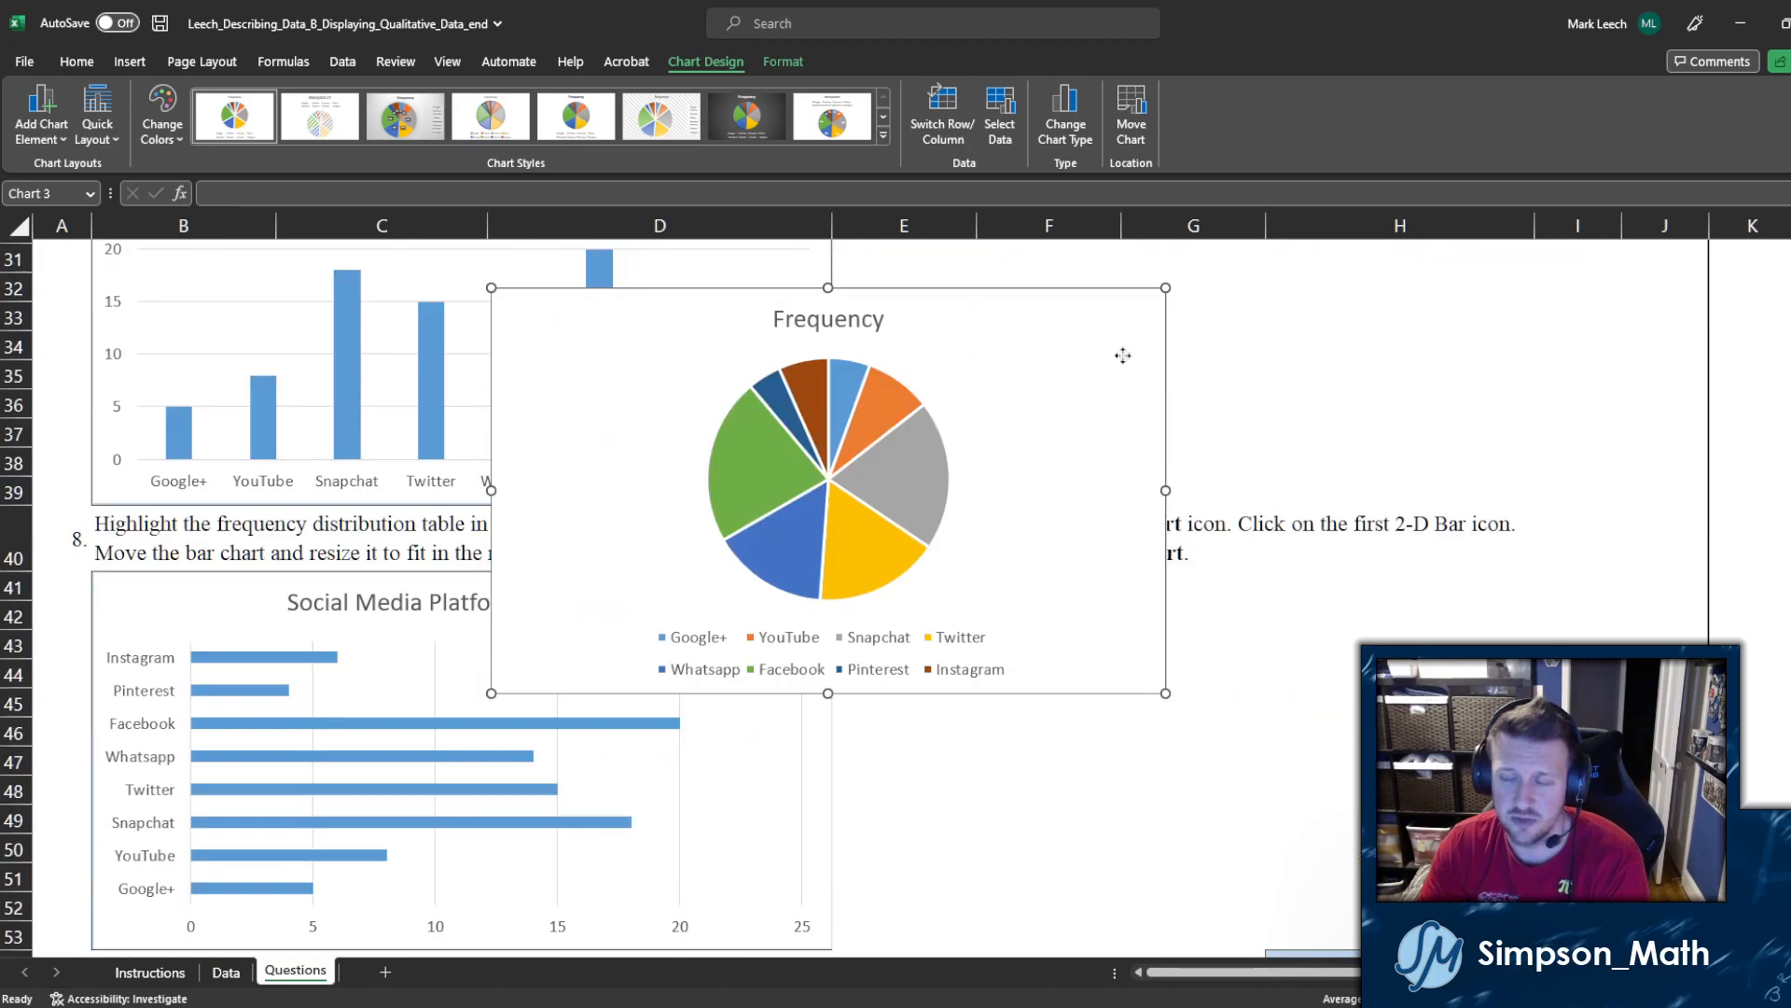
drag(1122, 329, 1035, 653)
drag(1027, 367, 715, 639)
drag(767, 835, 830, 864)
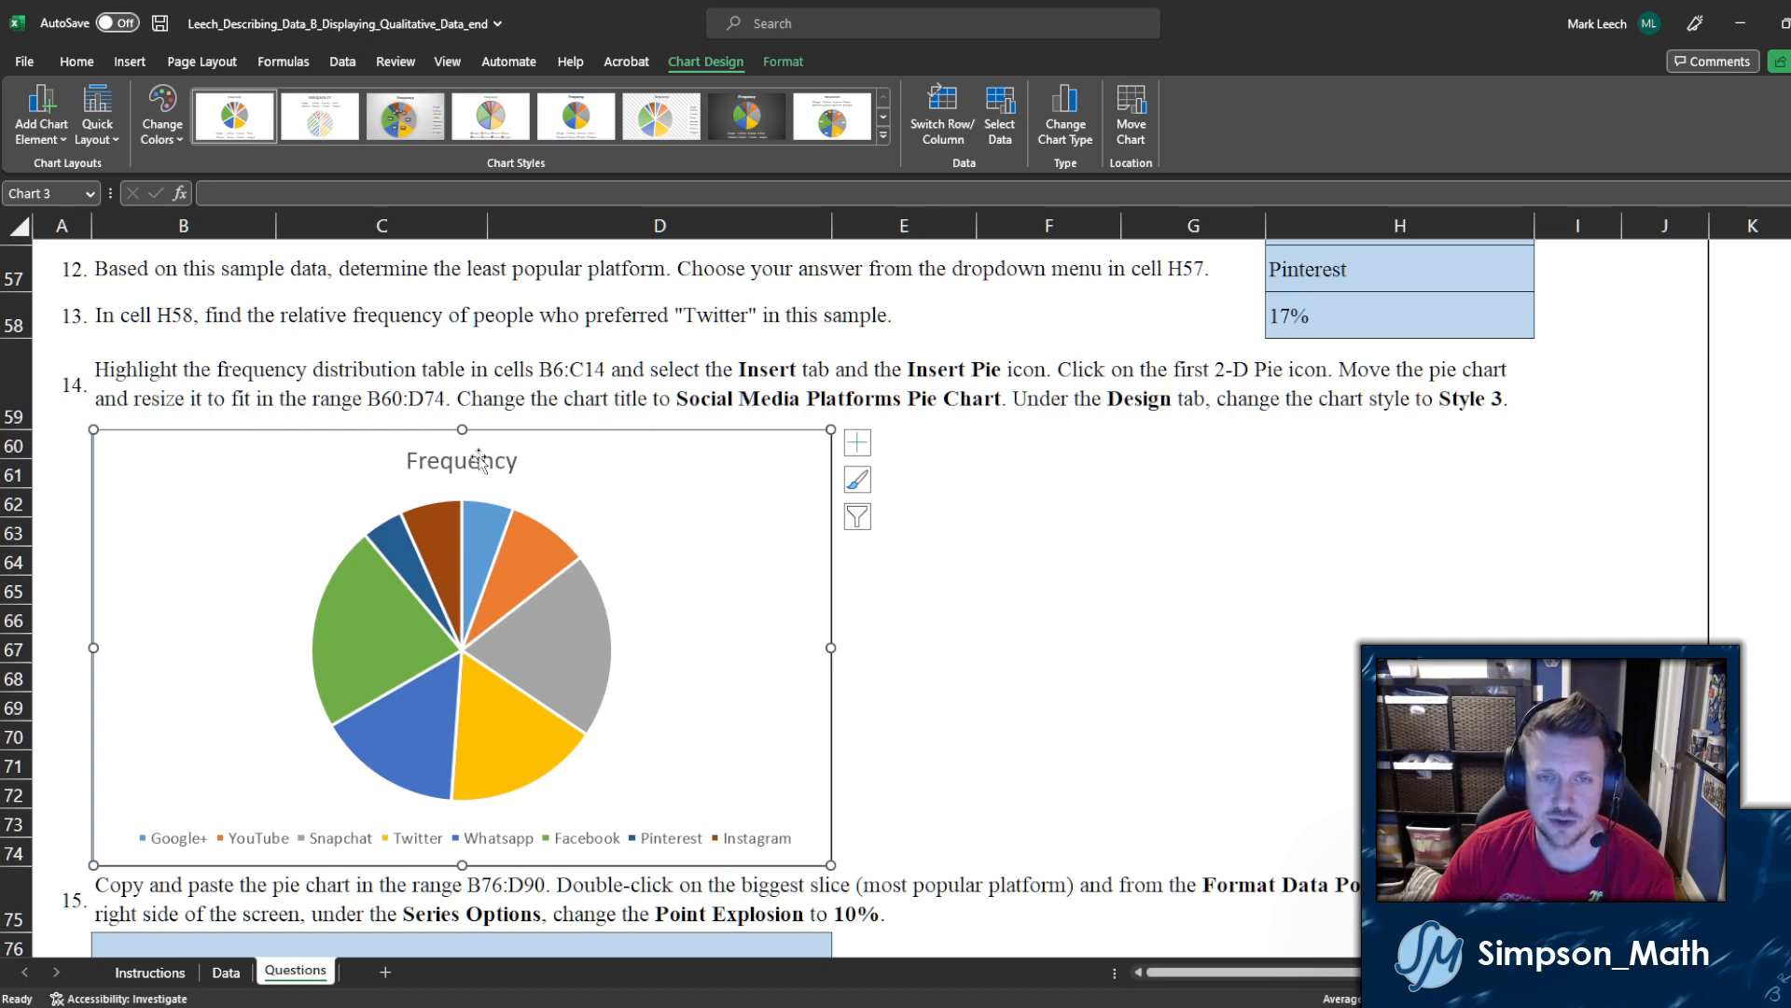
Step: Change the pie chart's title to "Social Media Platforms Pie Chart"
click(430, 473)
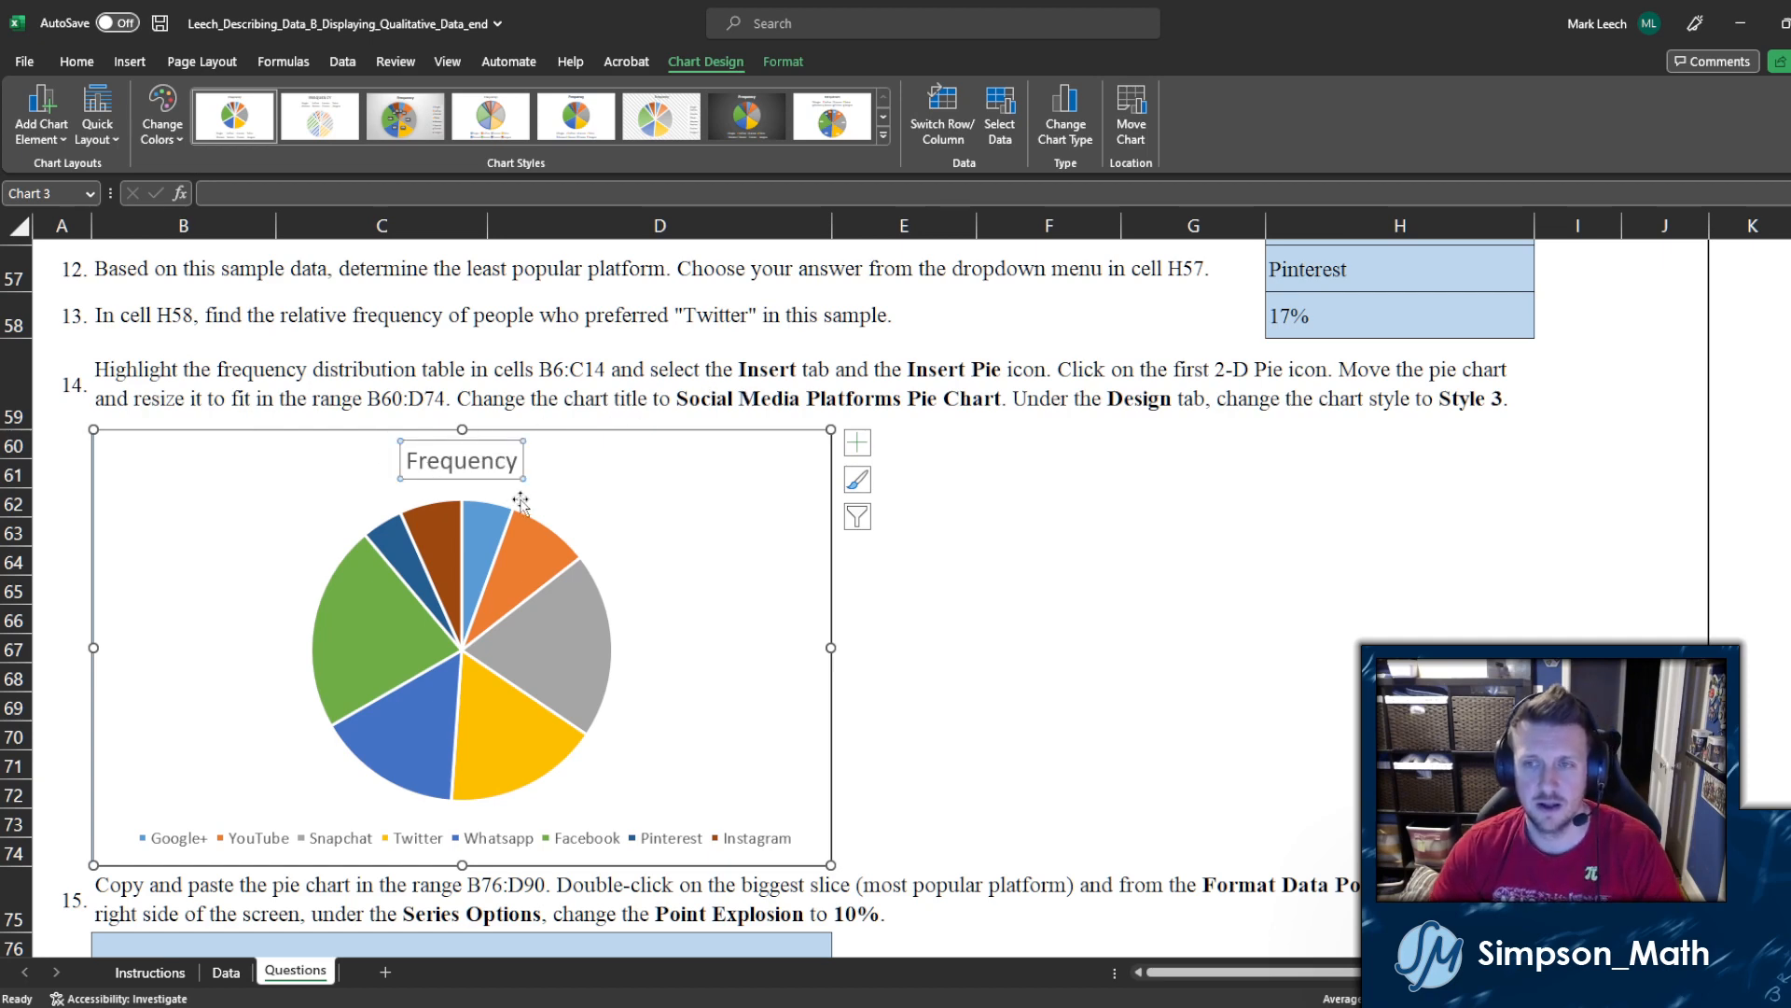
scroll(569, 483, up, 9)
scroll(578, 480, down, 9)
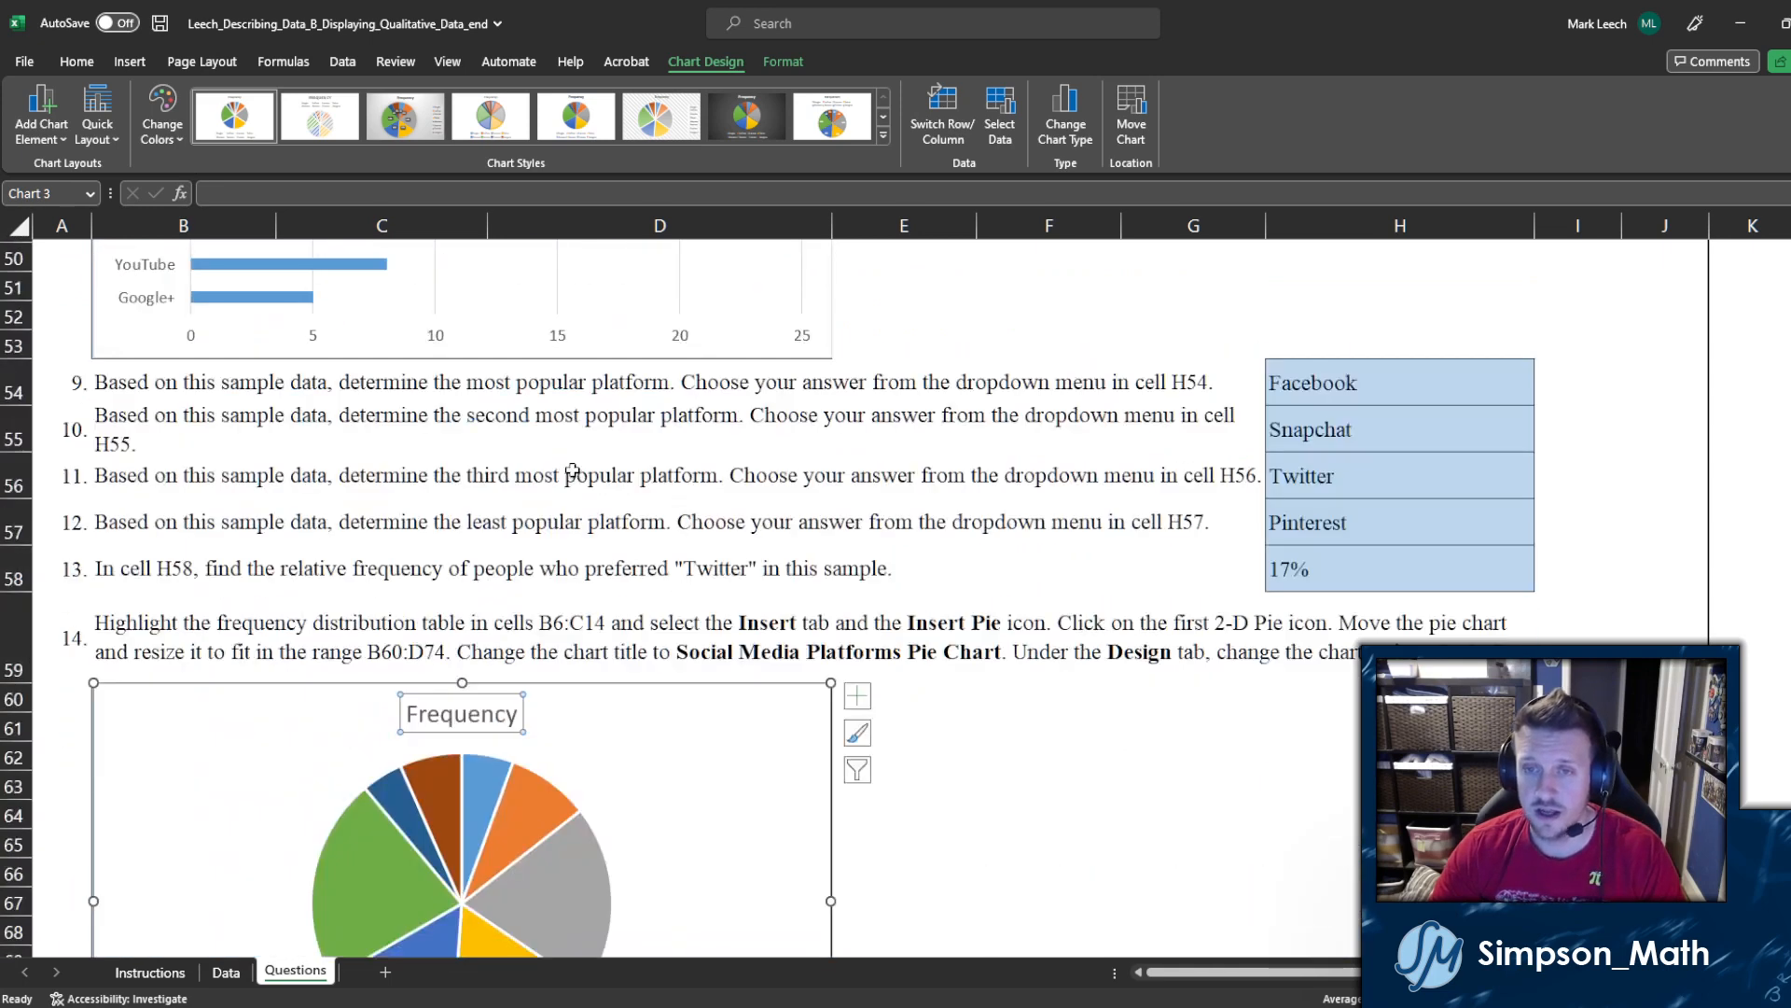
double_click(430, 543)
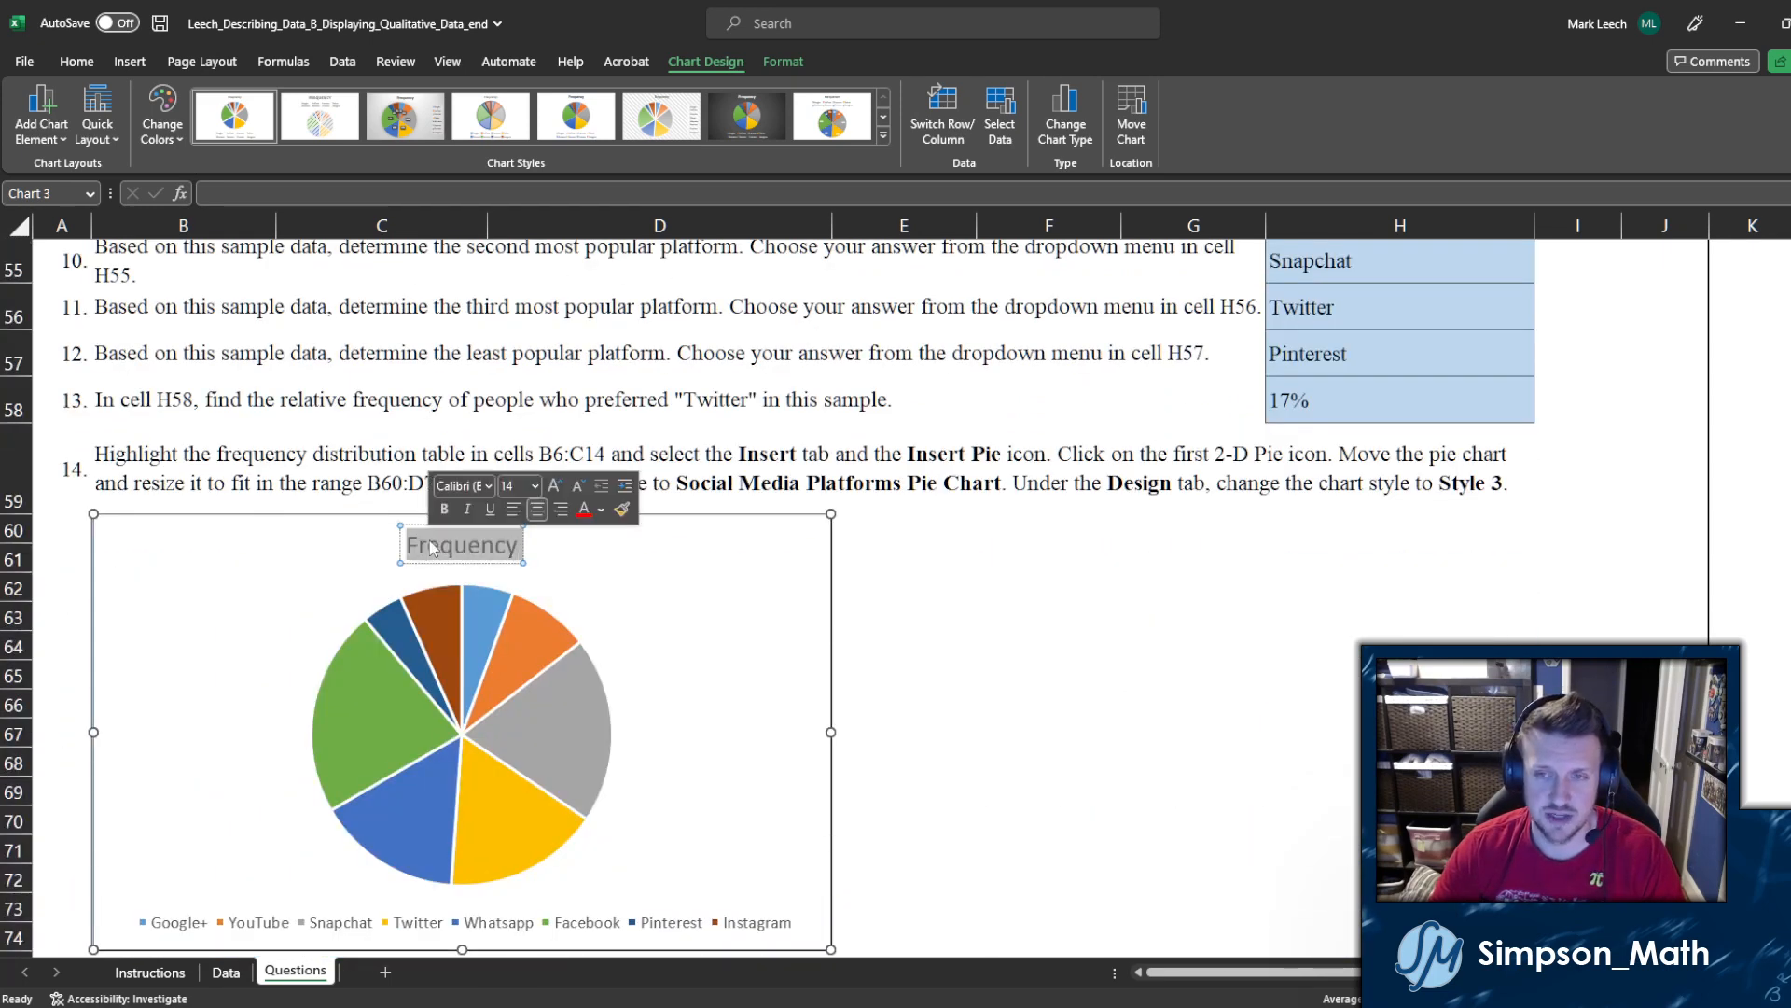
text(Soci)
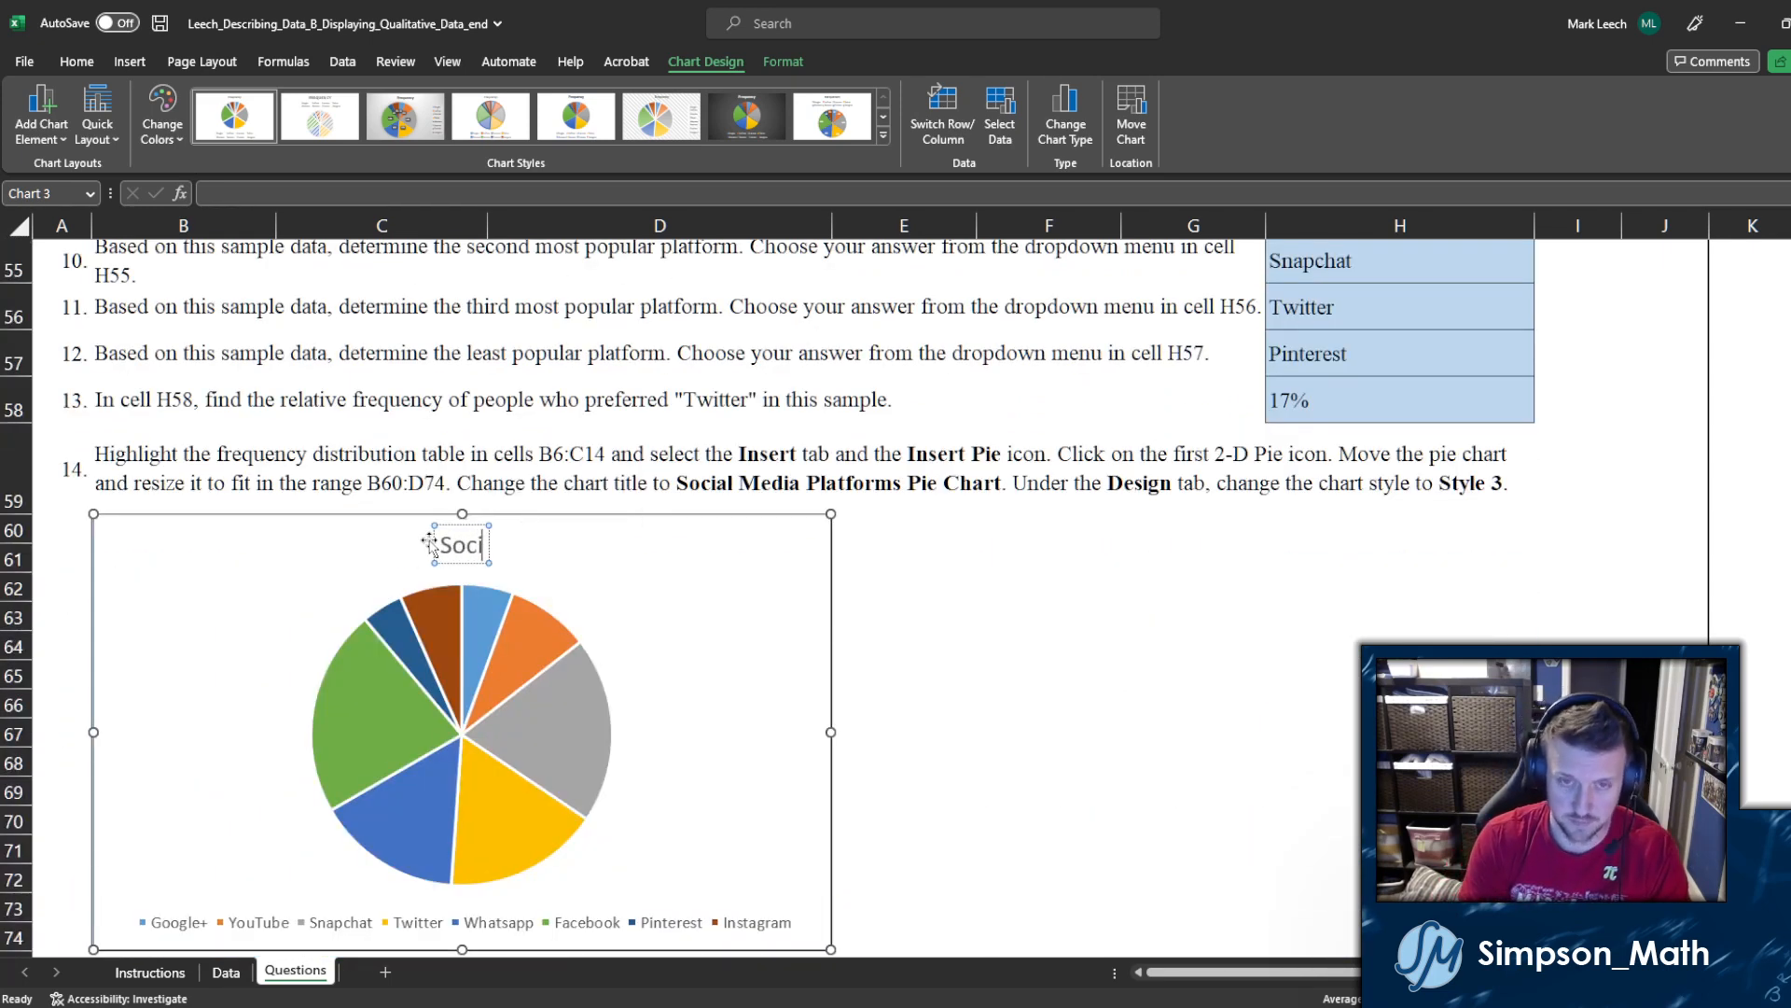
text(al Media Pla)
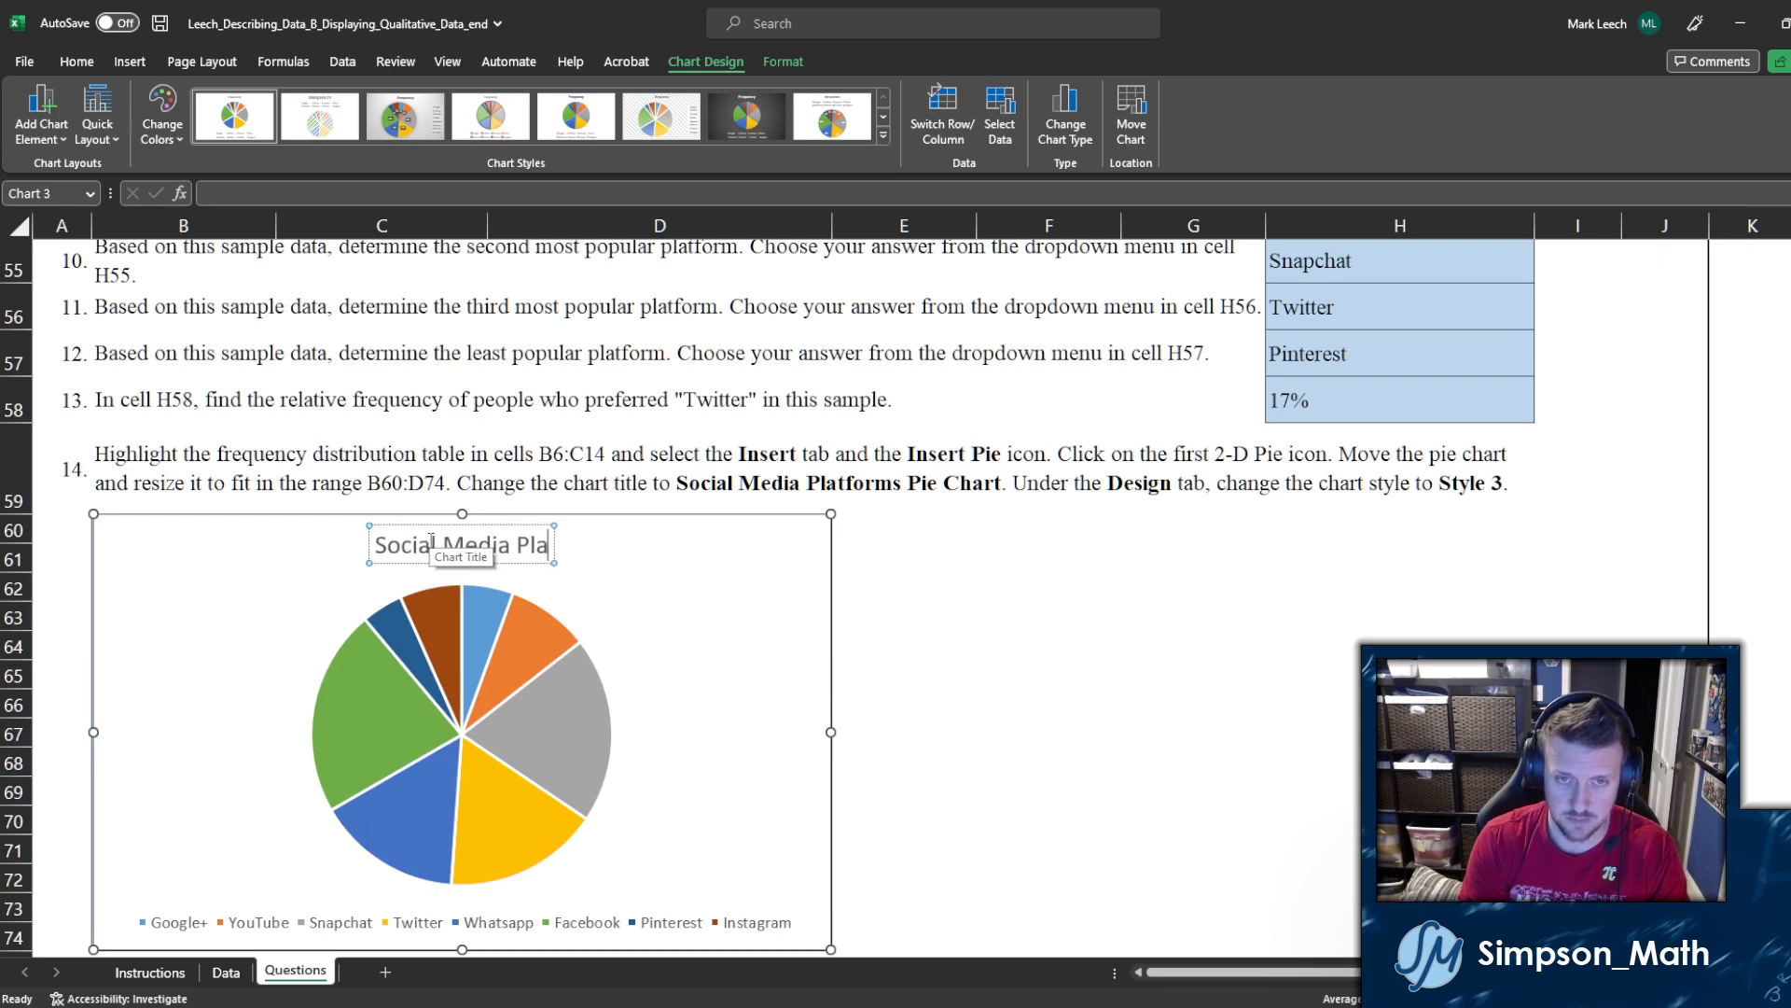
text(tforms Pie Chart)
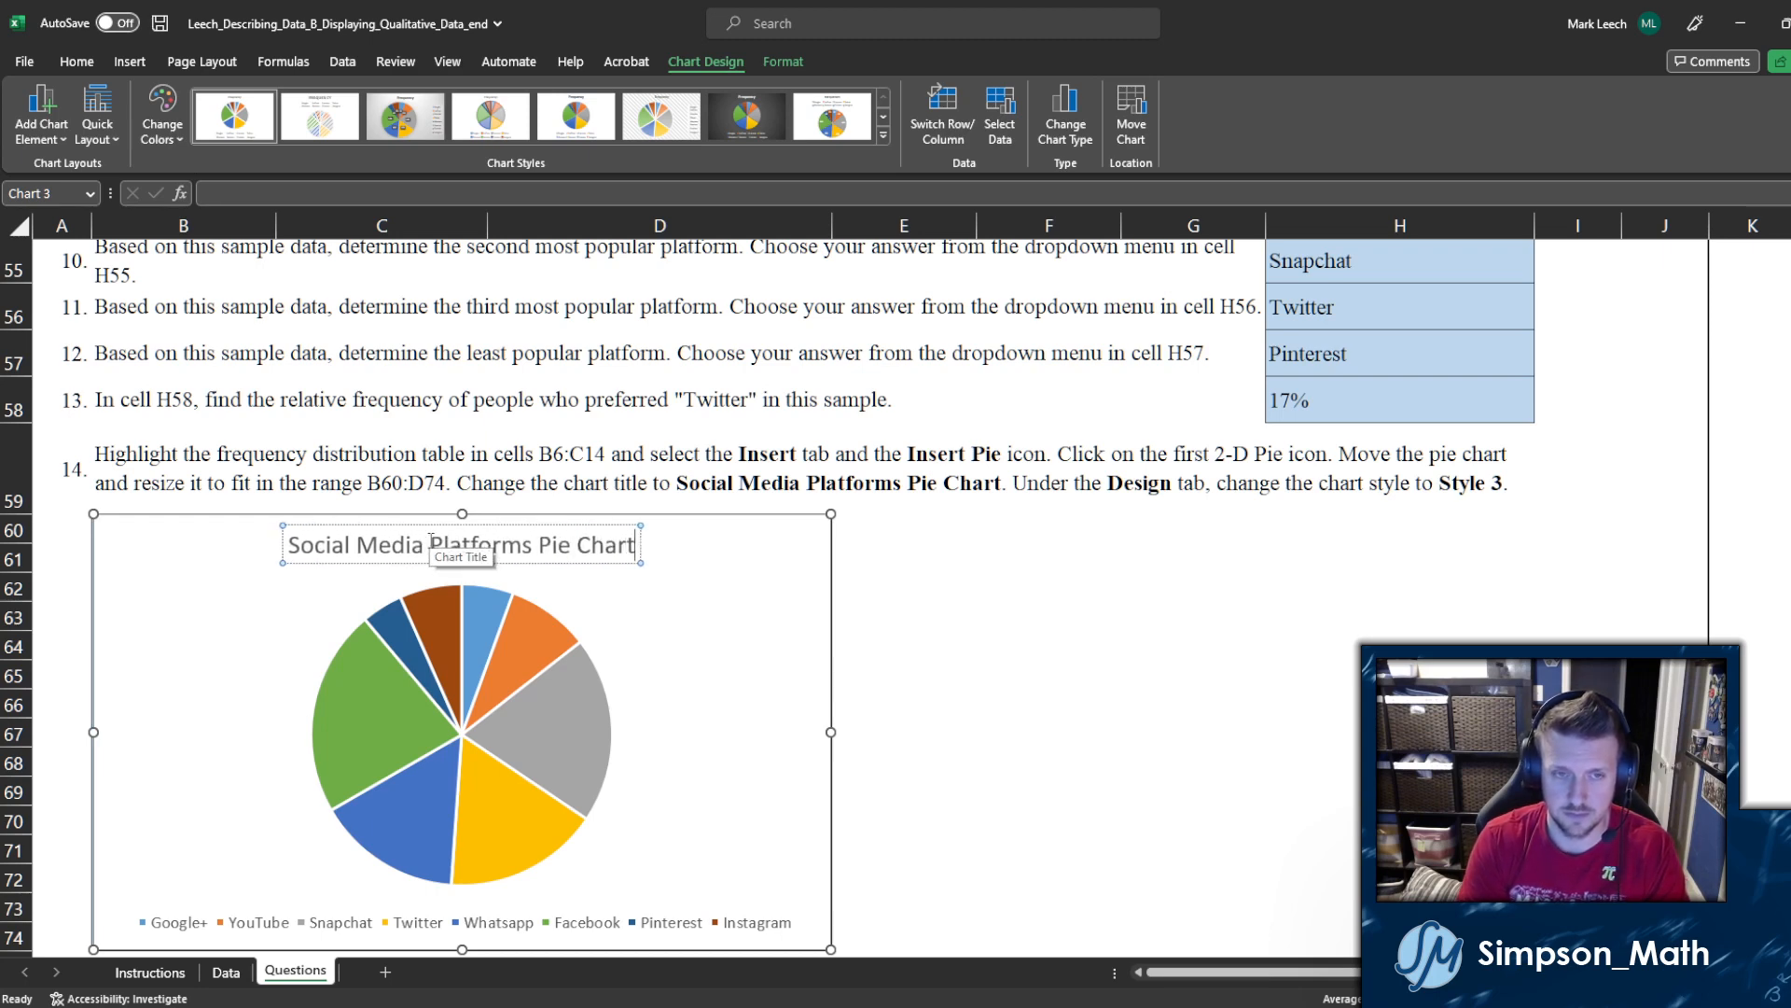
click(699, 569)
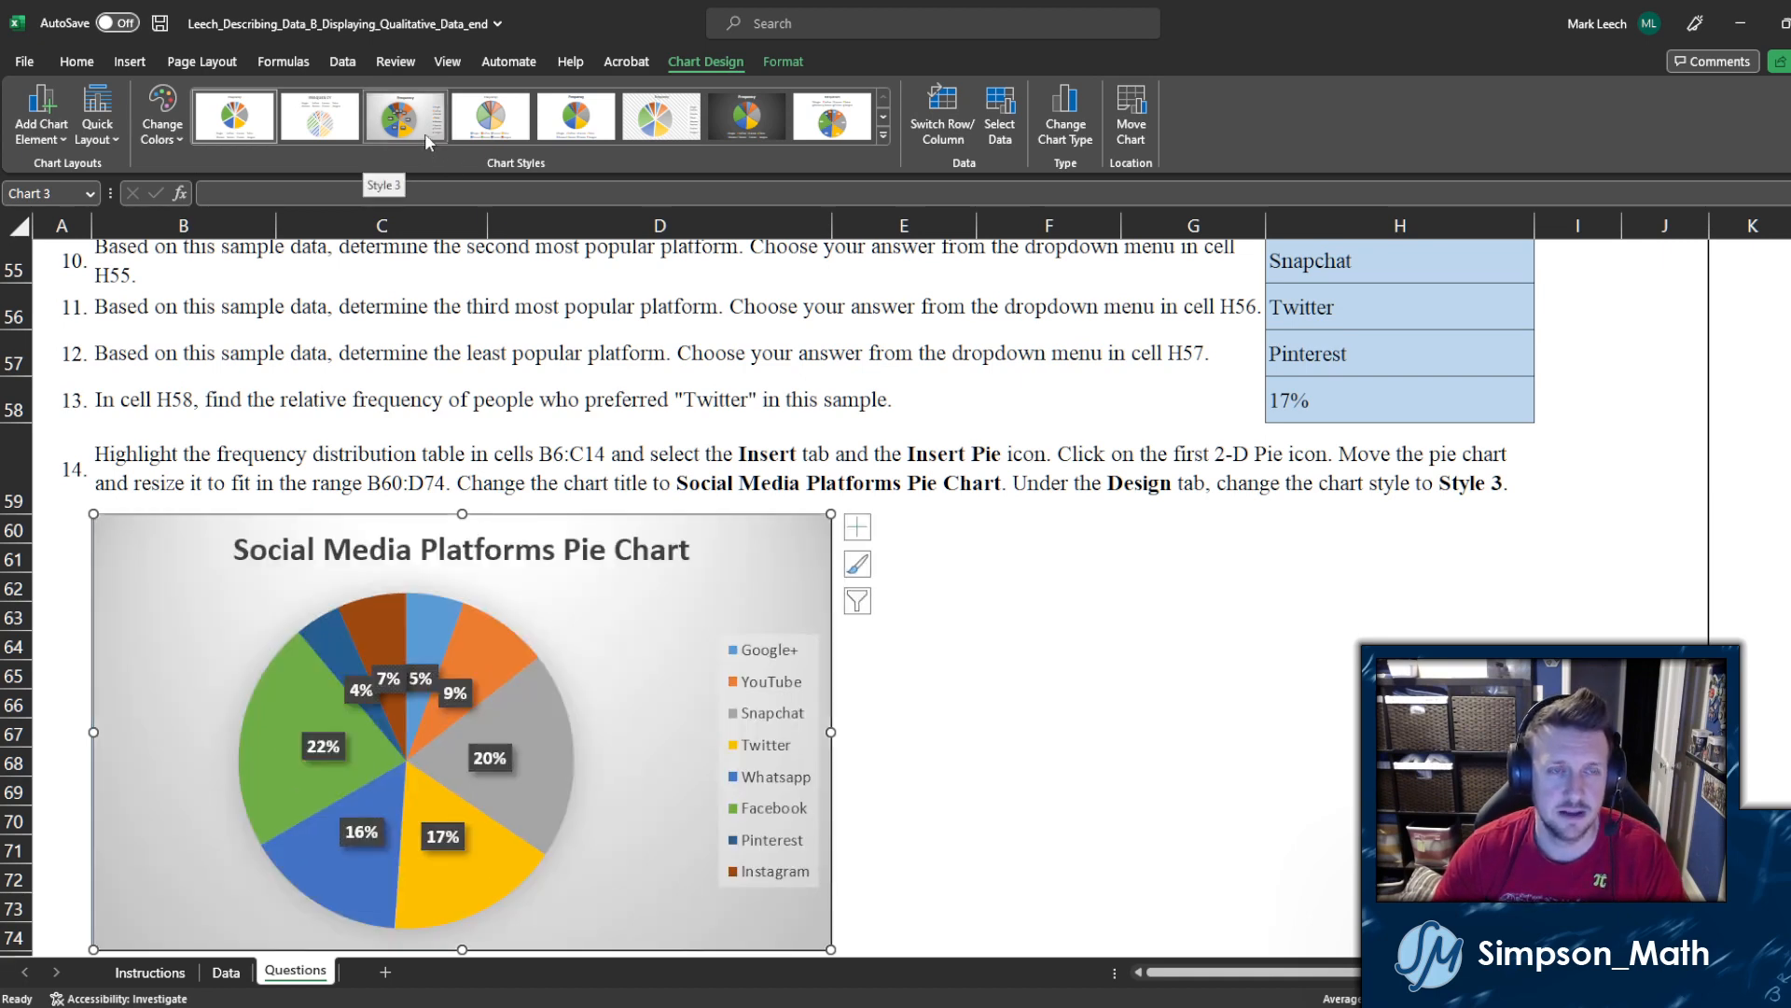
Step: Apply the Style 3 chart style to the pie chart
click(426, 140)
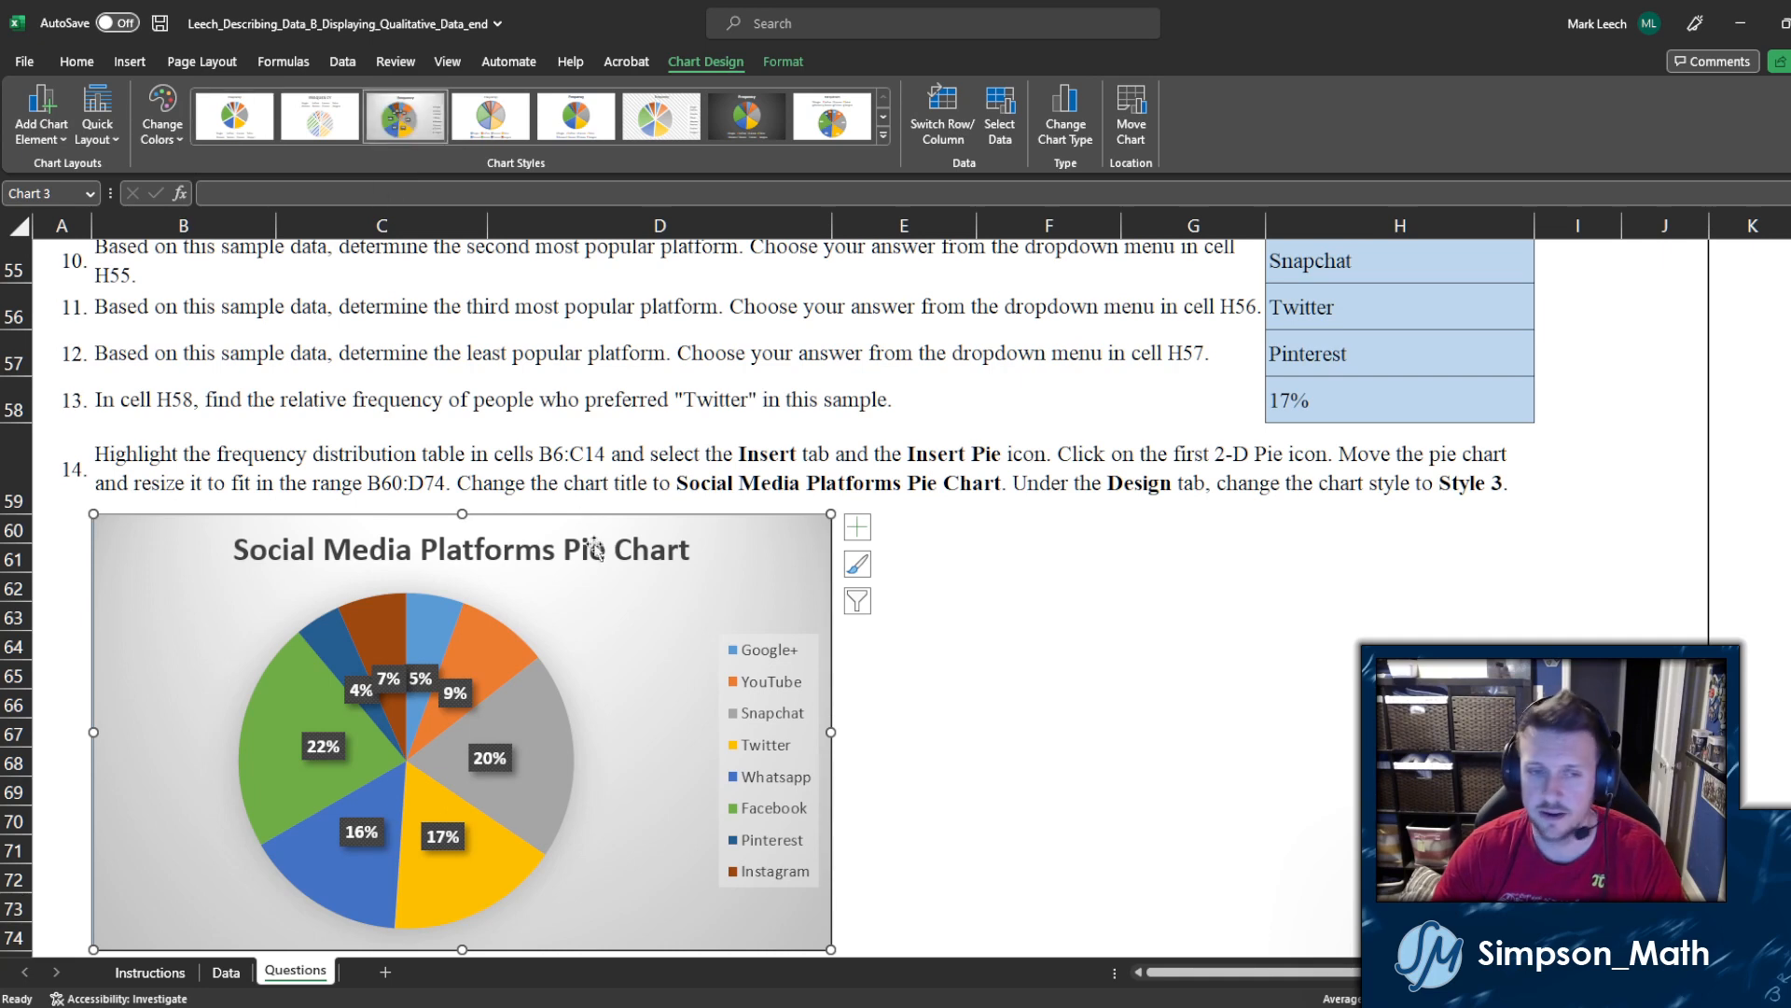
scroll(540, 560, down, 1)
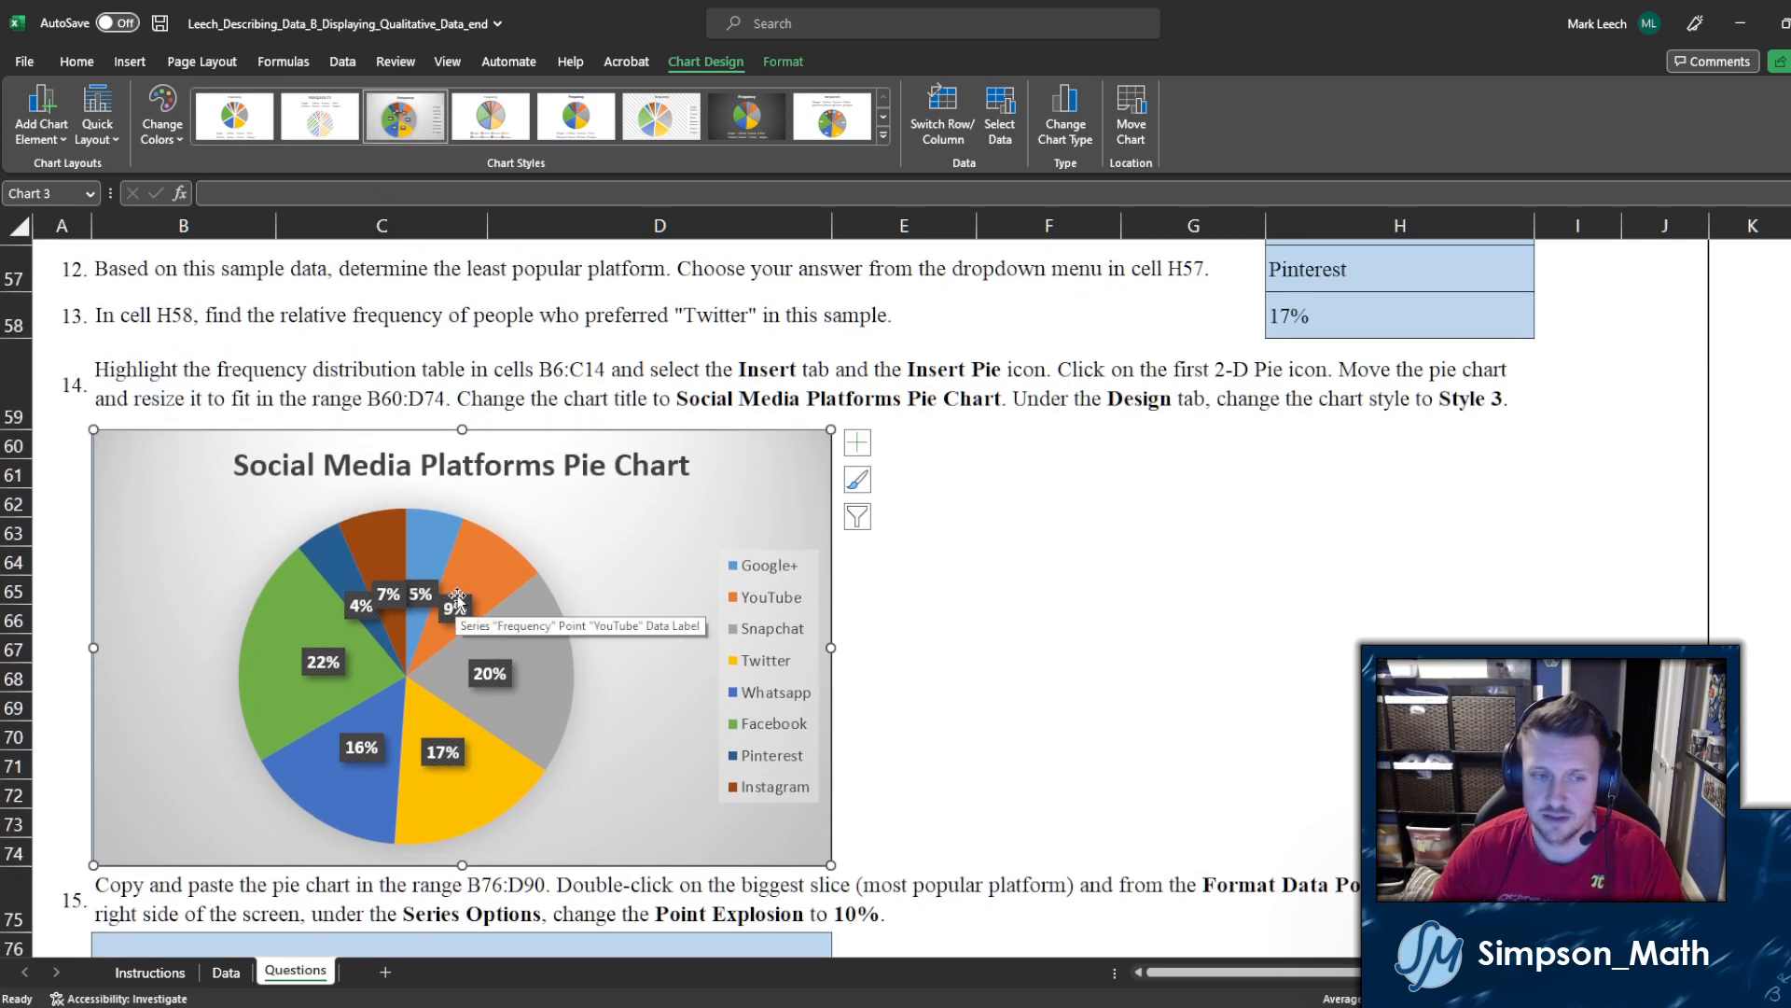
scroll(458, 599, down, 2)
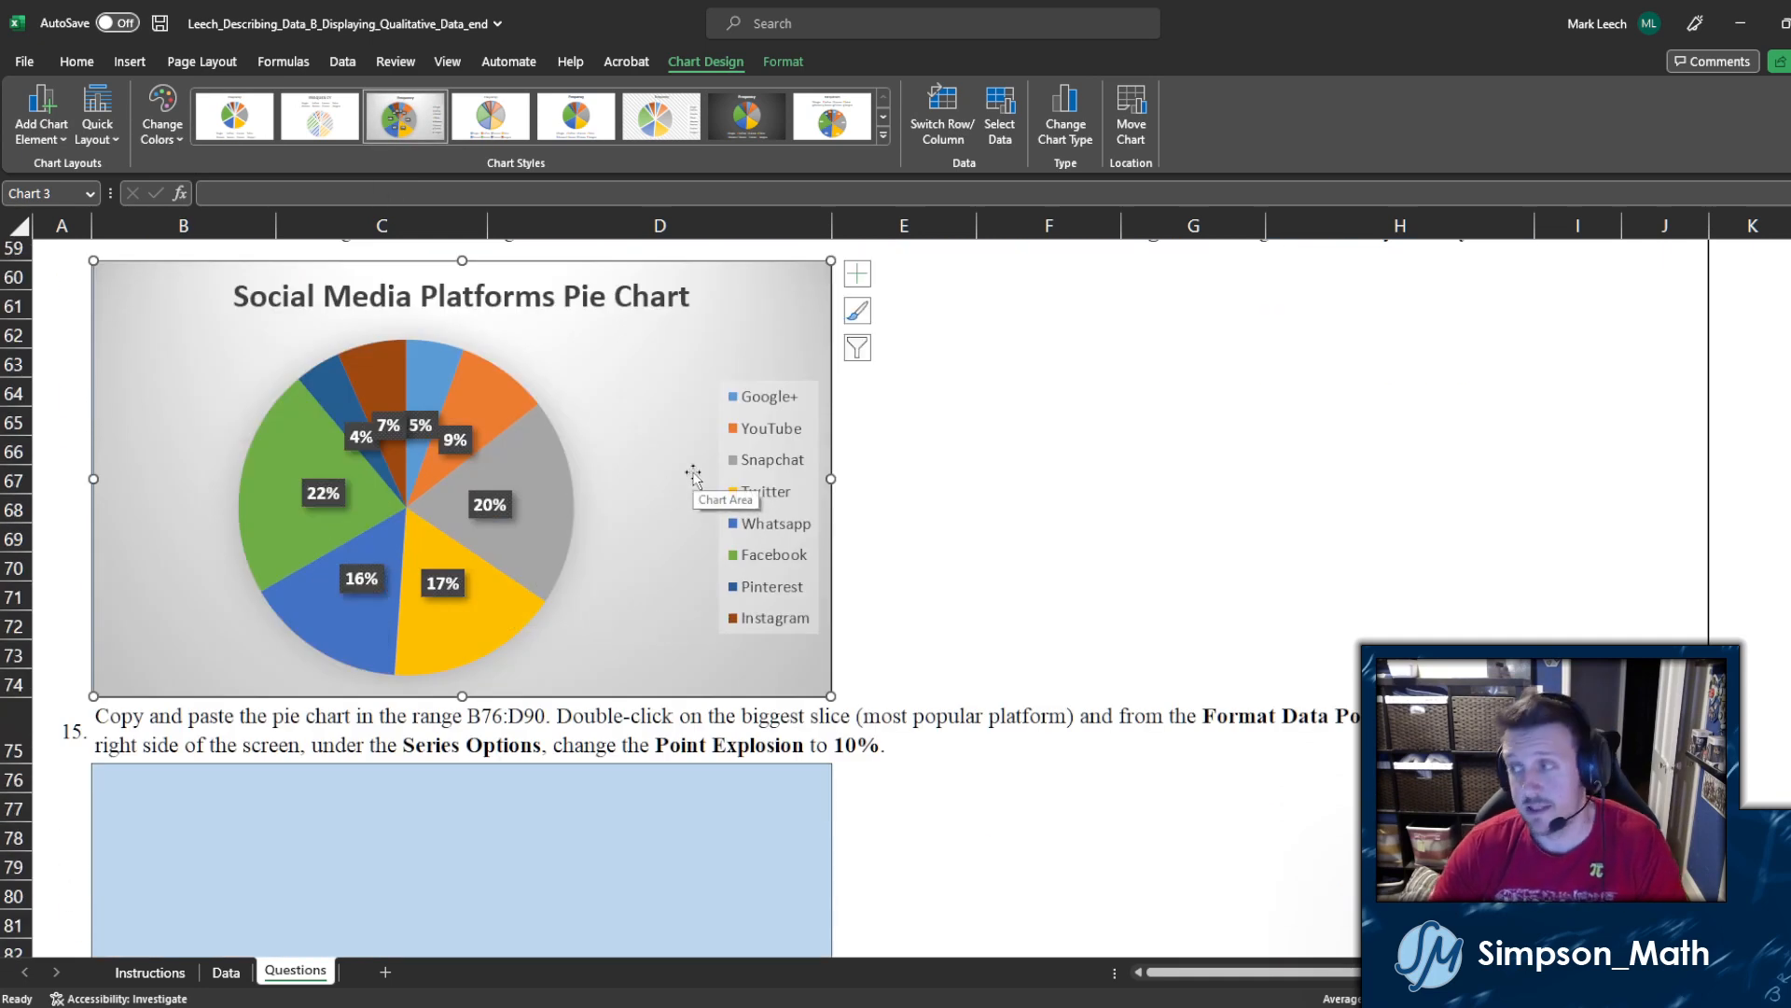
Step: Copy the finished social media pie chart and paste the copy below question 15 in the range B76:D90
click(1036, 418)
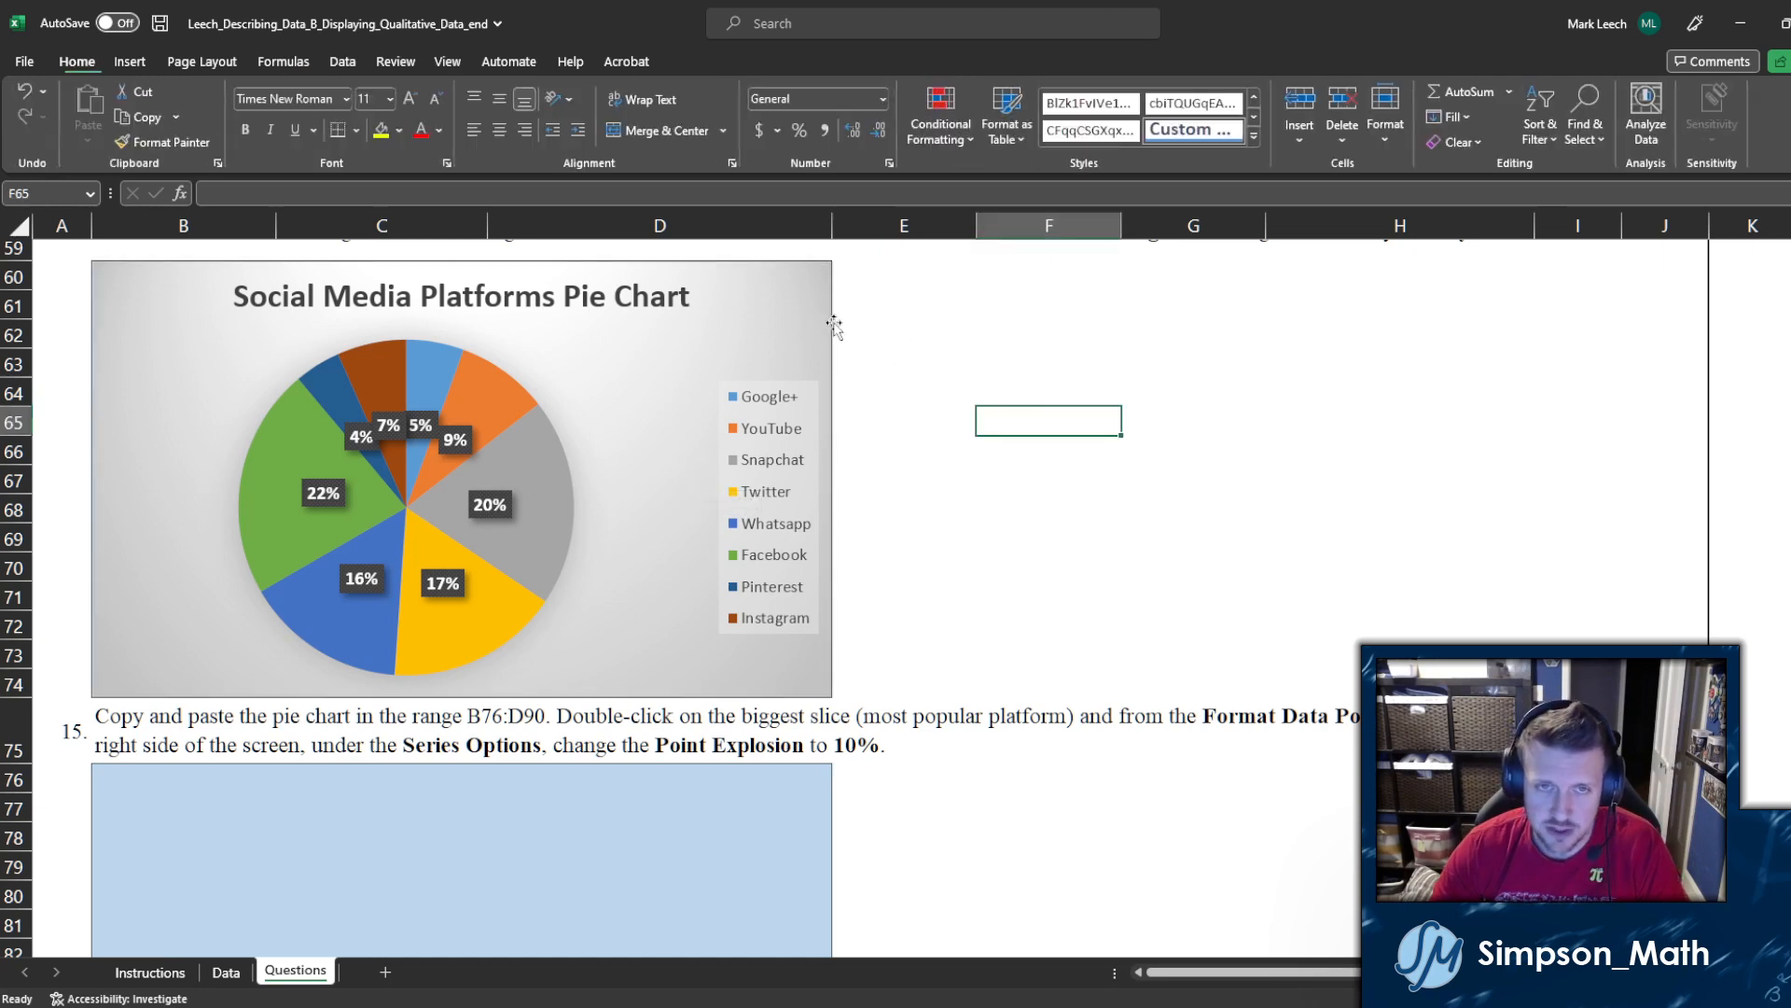
click(823, 319)
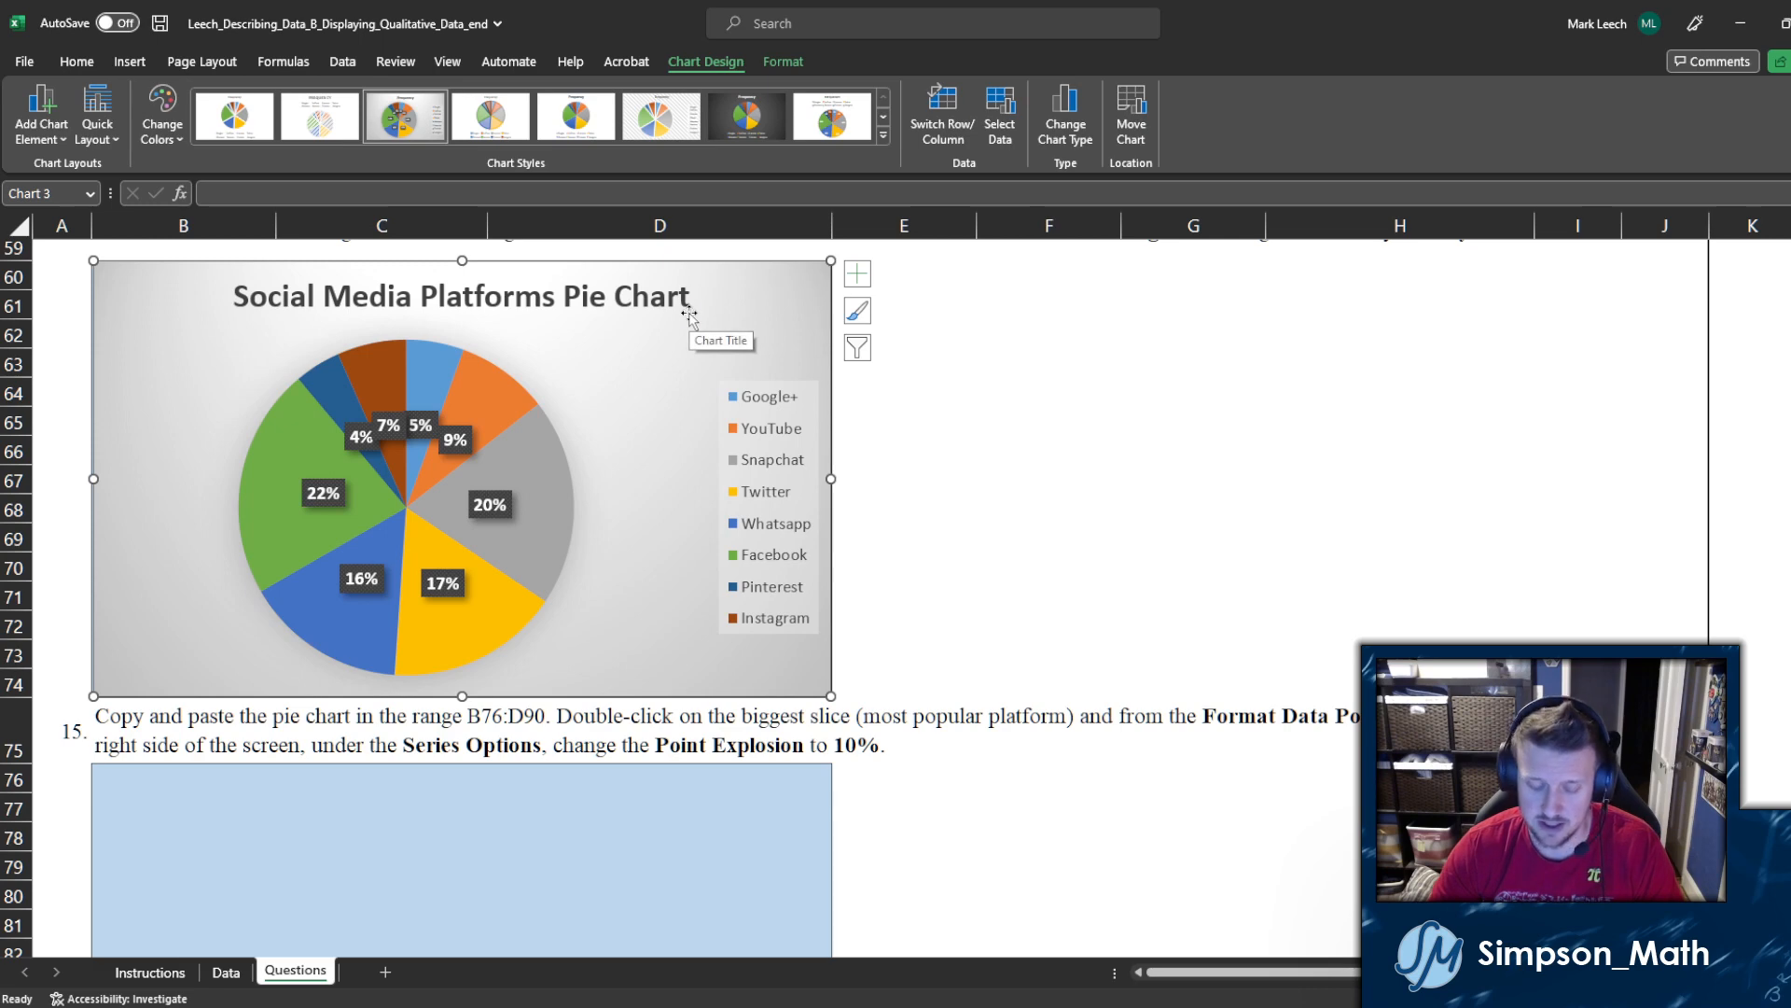
scroll(689, 315, down, 4)
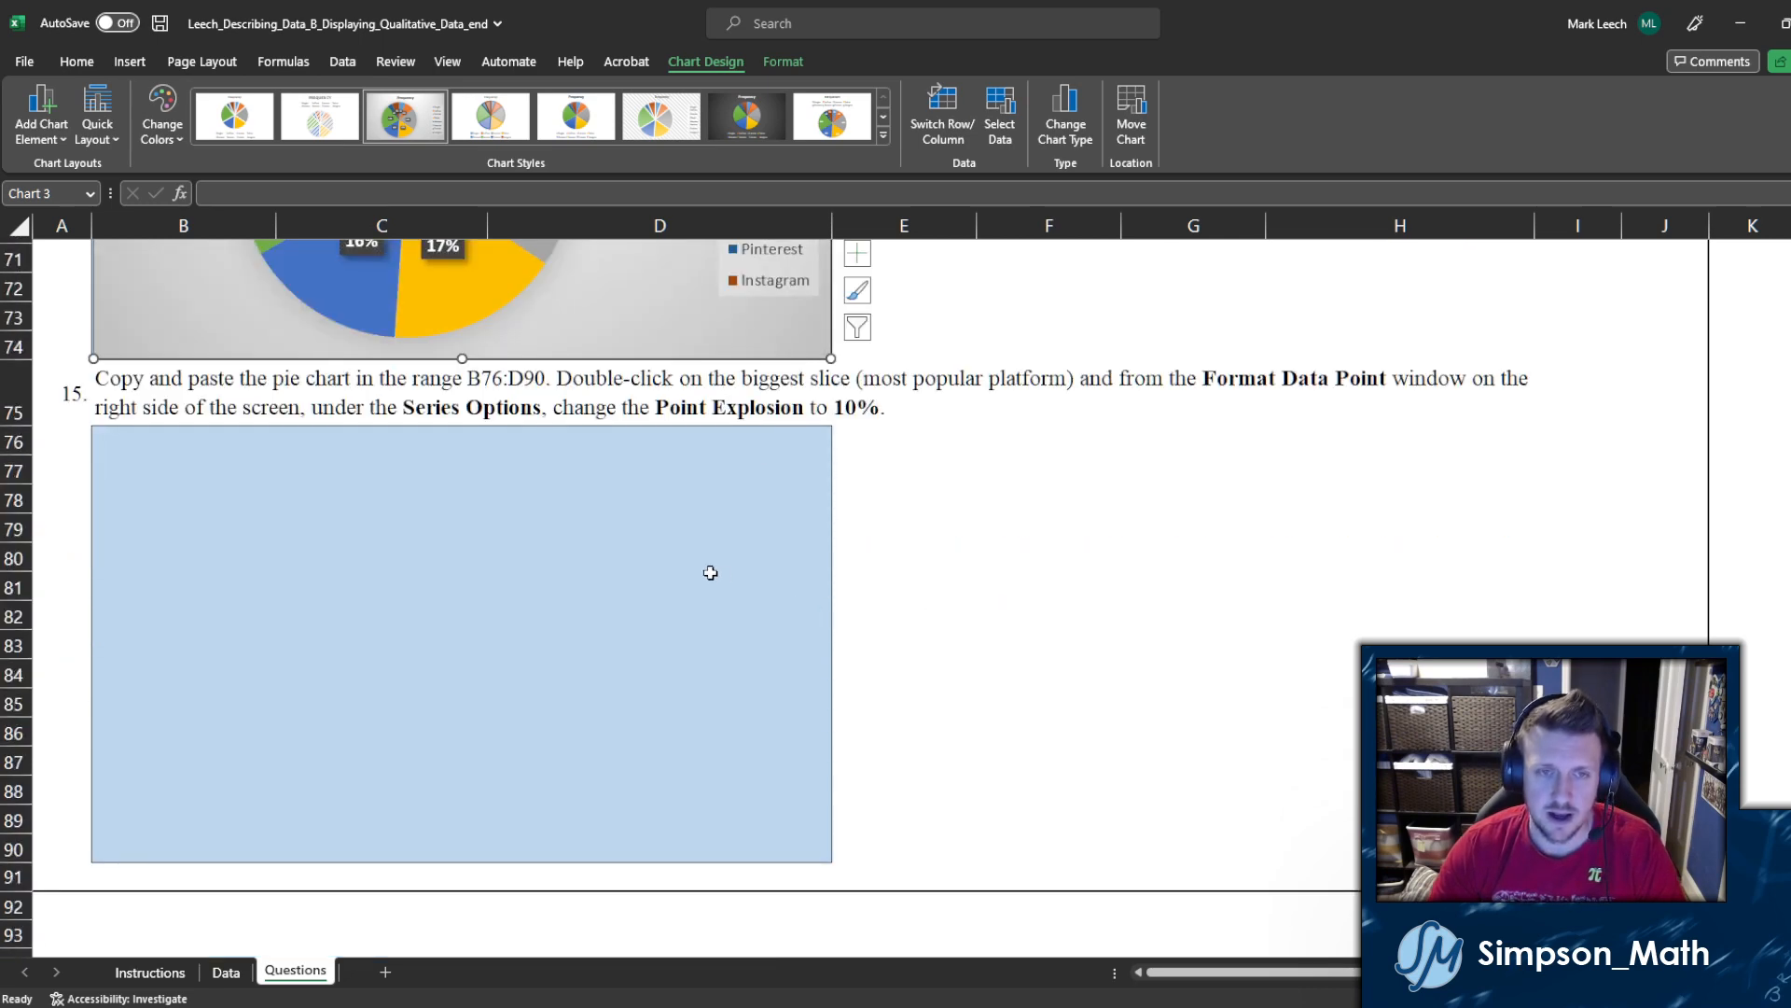
click(578, 543)
key(ctrl+v)
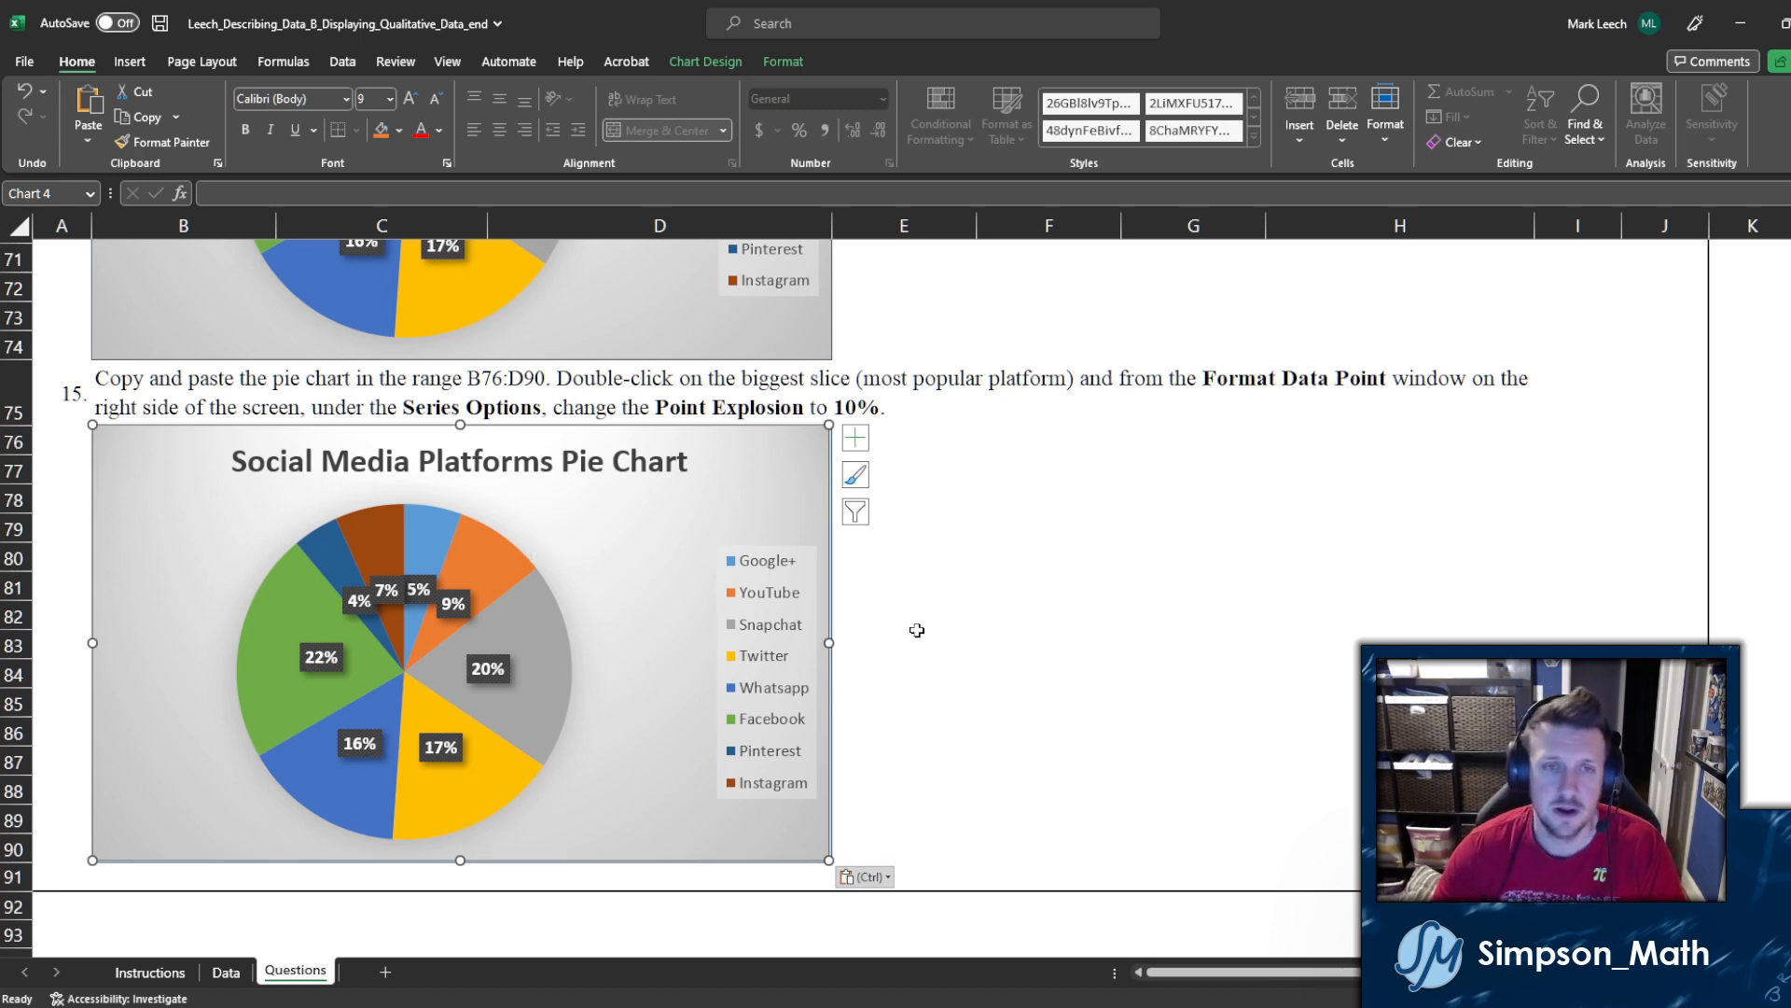
scroll(915, 628, up, 1)
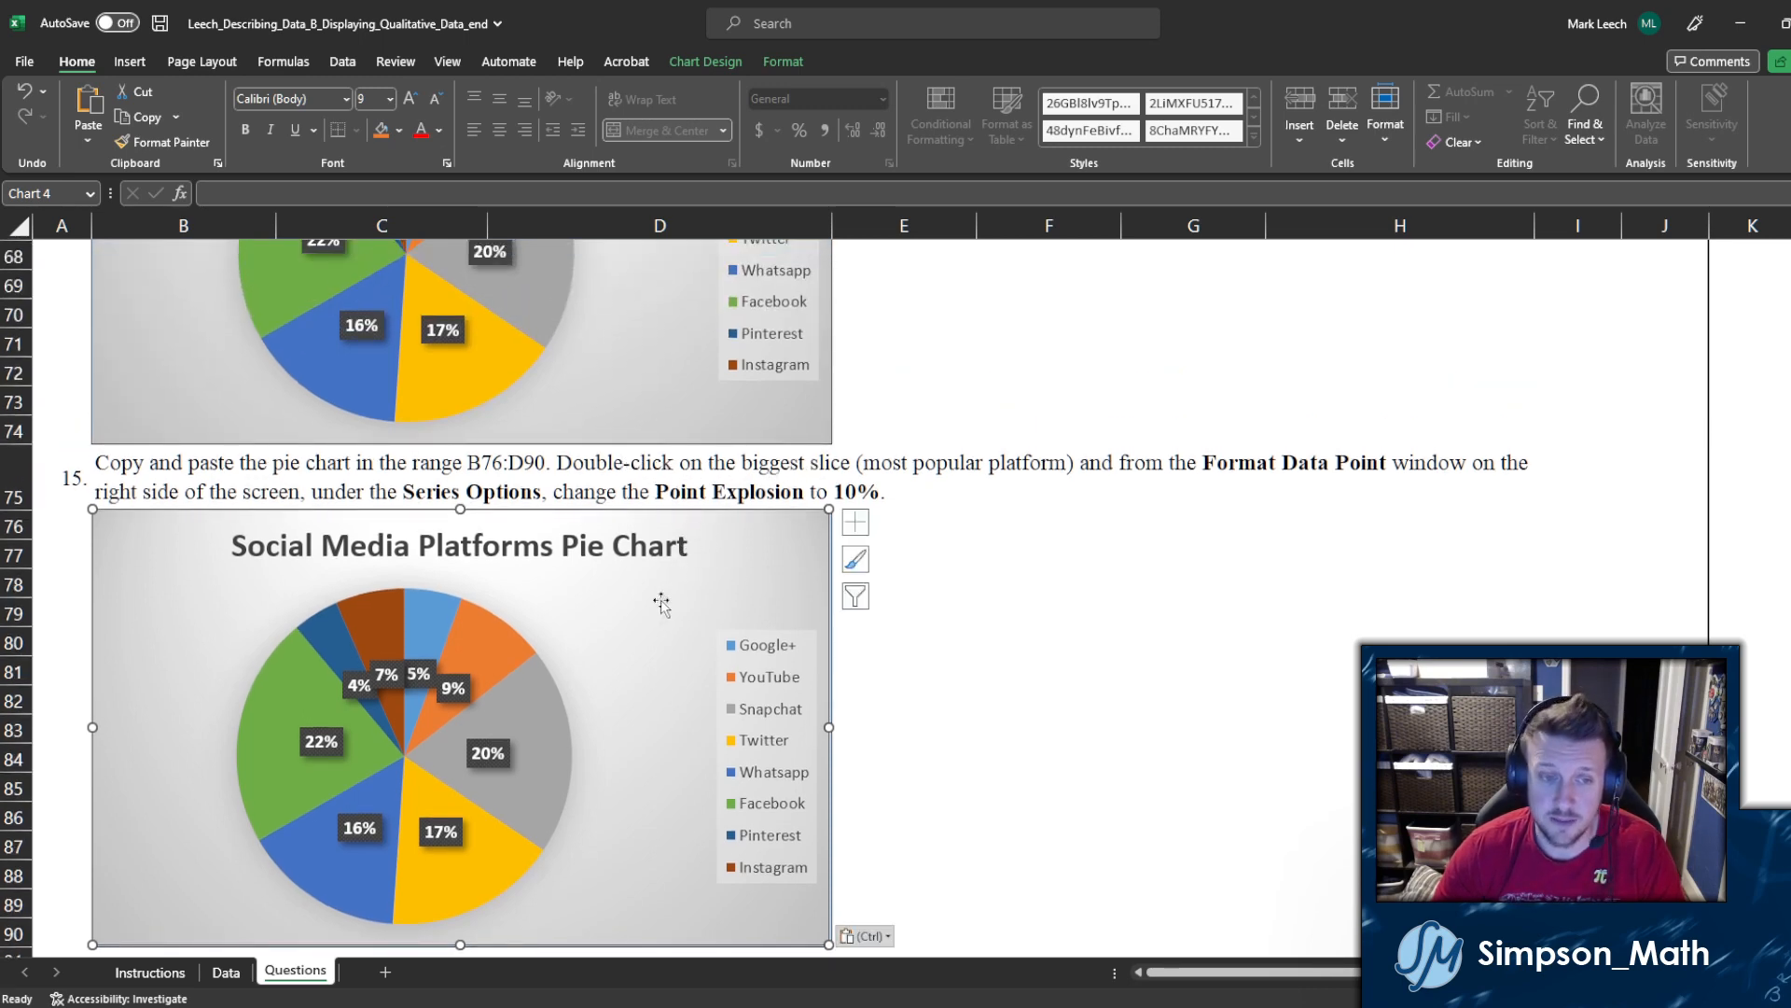
click(268, 716)
click(186, 707)
click(268, 687)
click(280, 674)
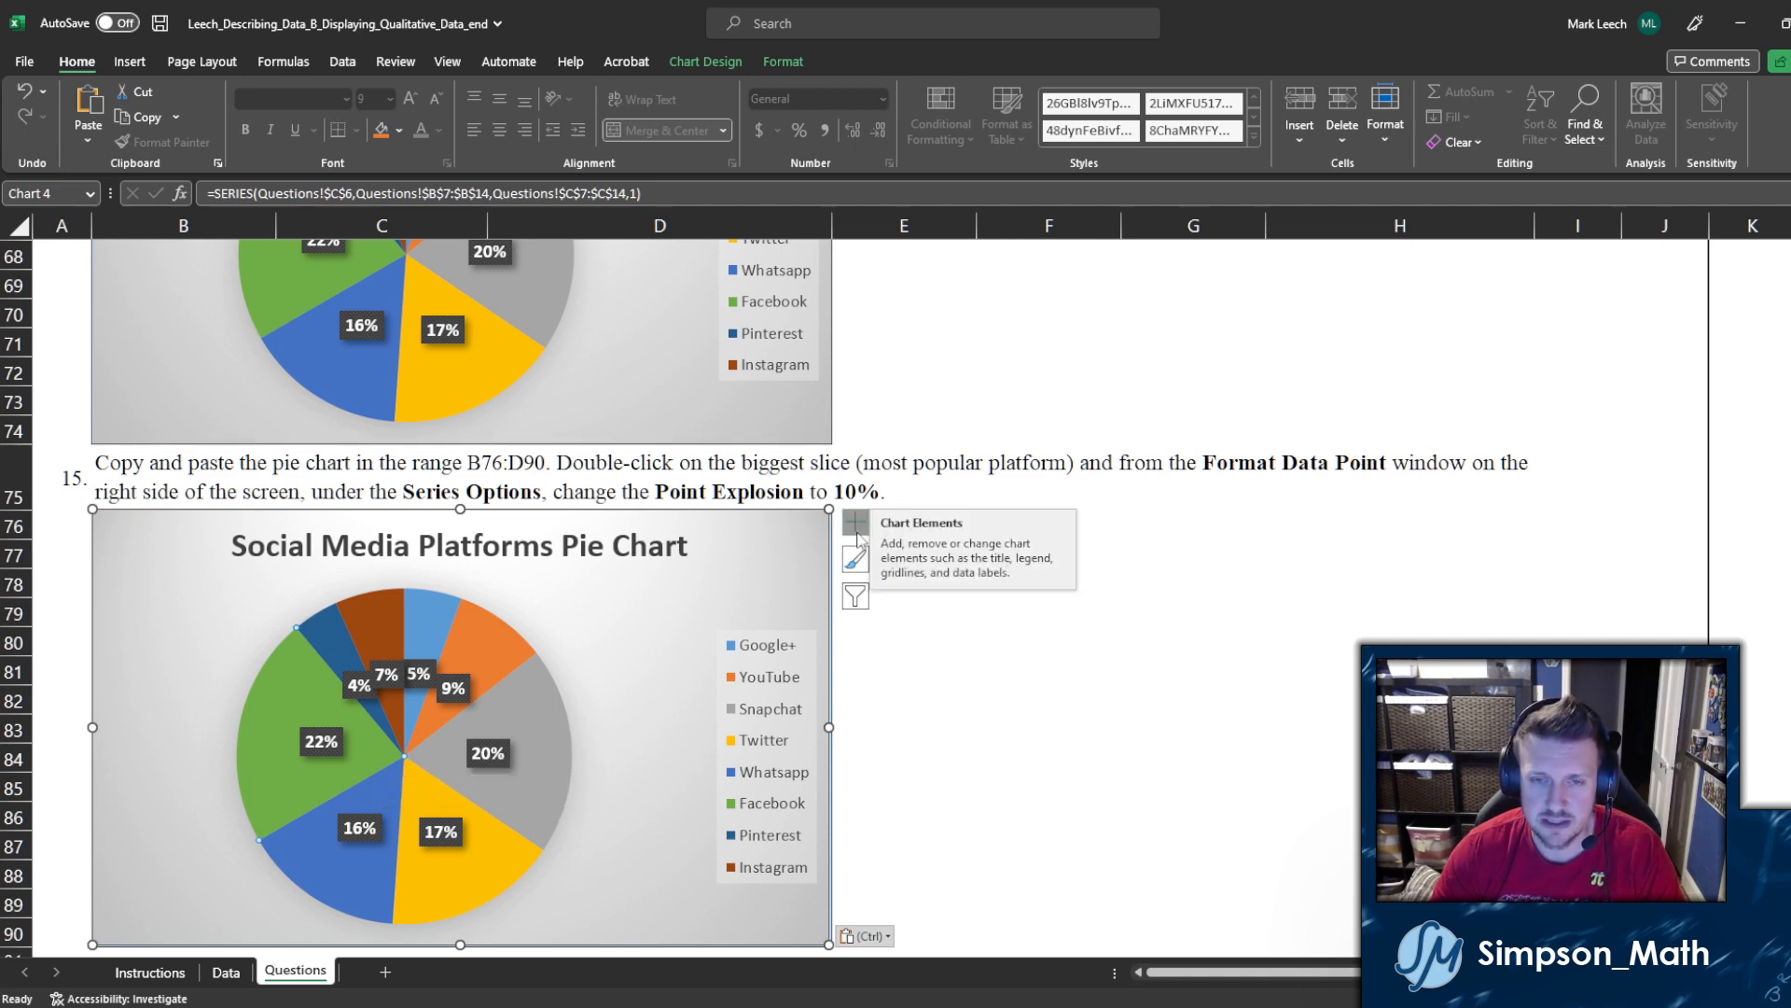
click(860, 570)
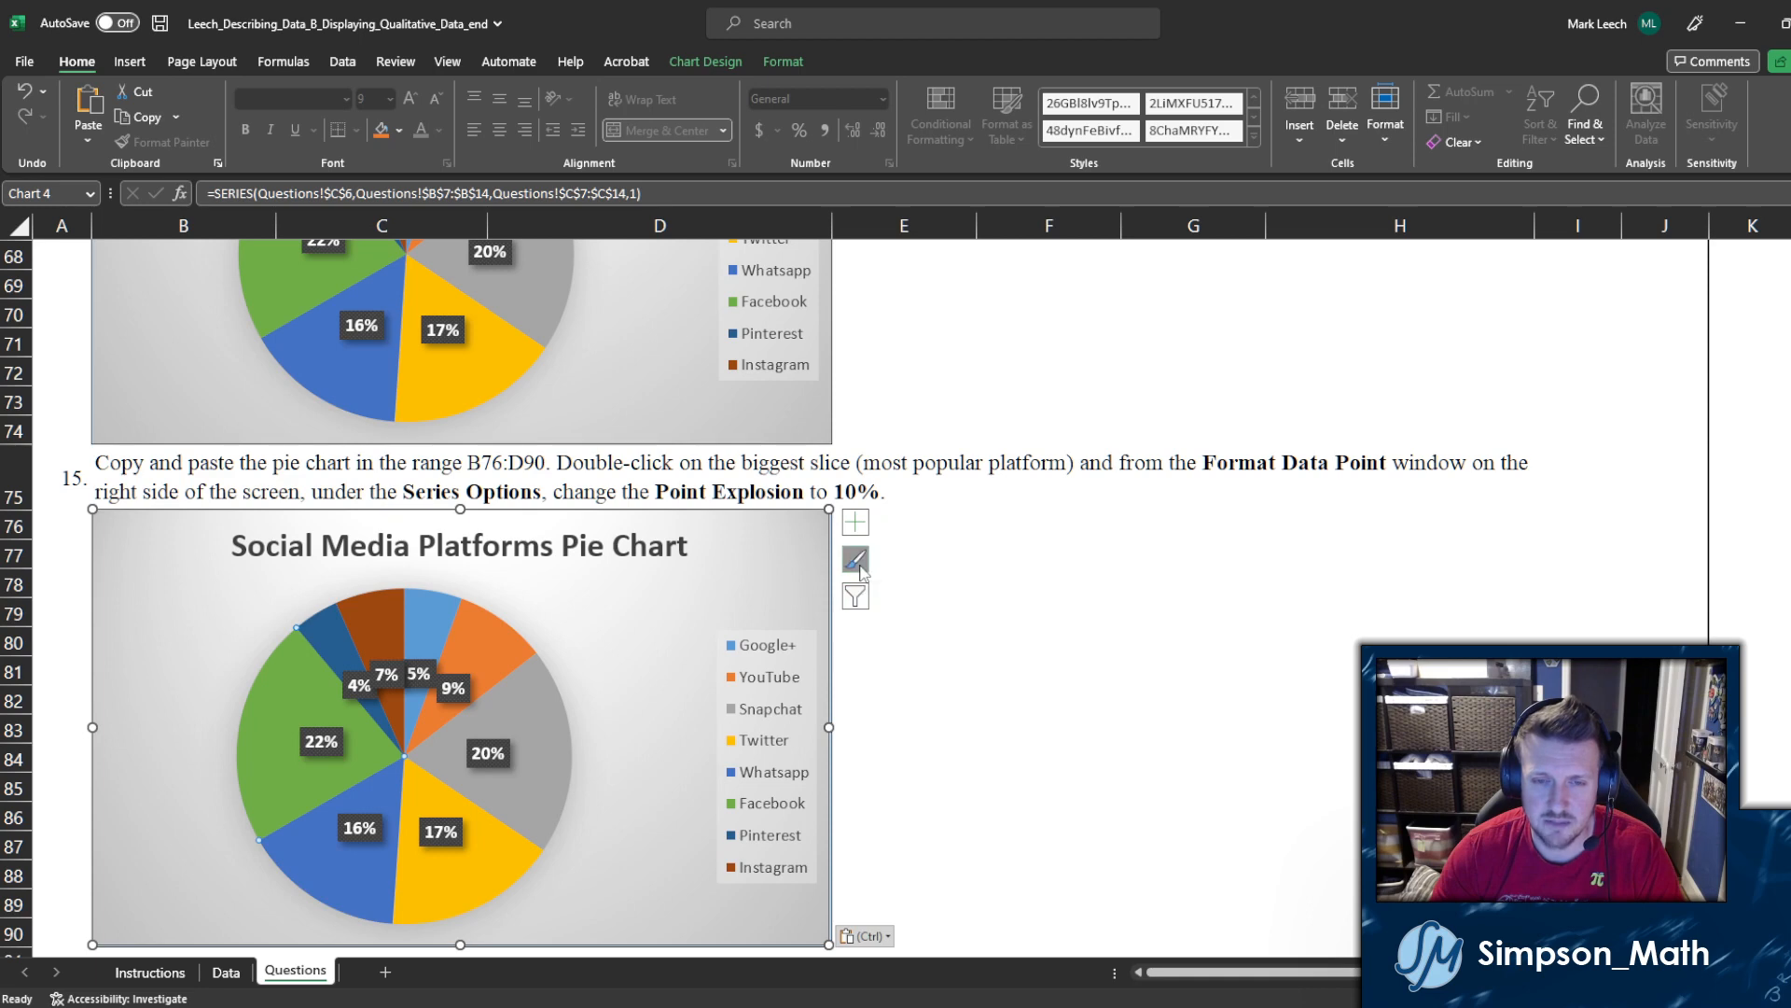
click(858, 522)
click(859, 522)
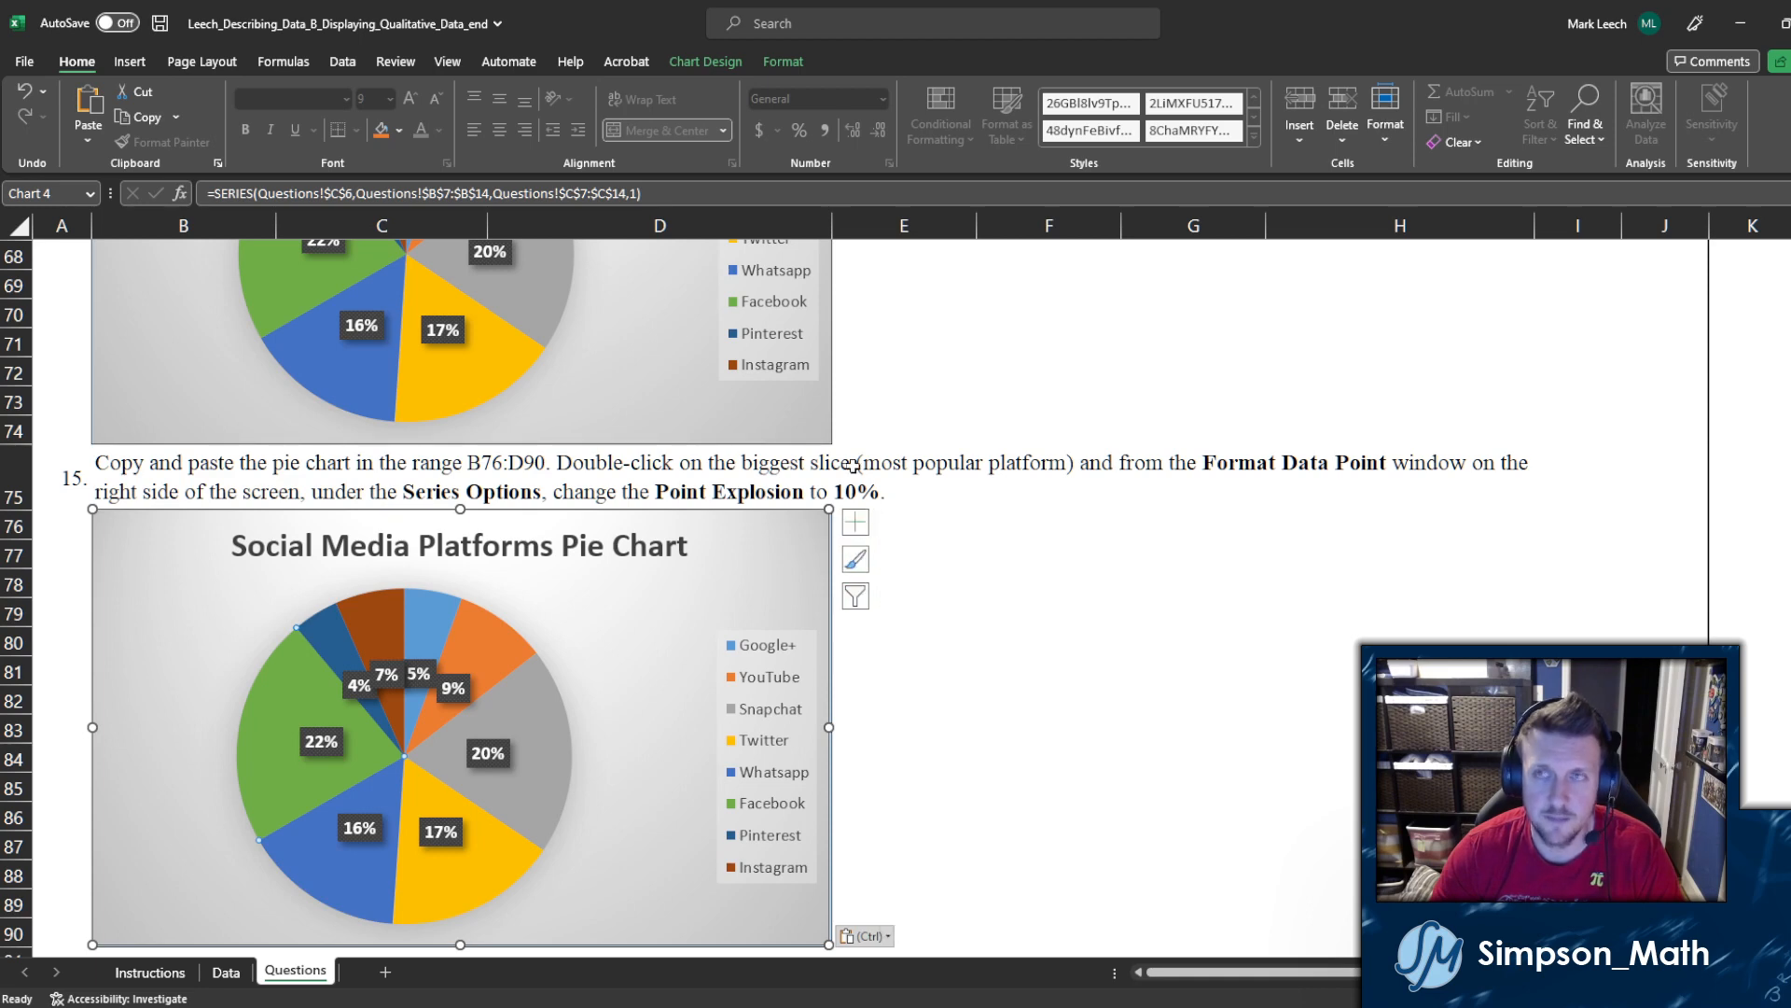
click(776, 64)
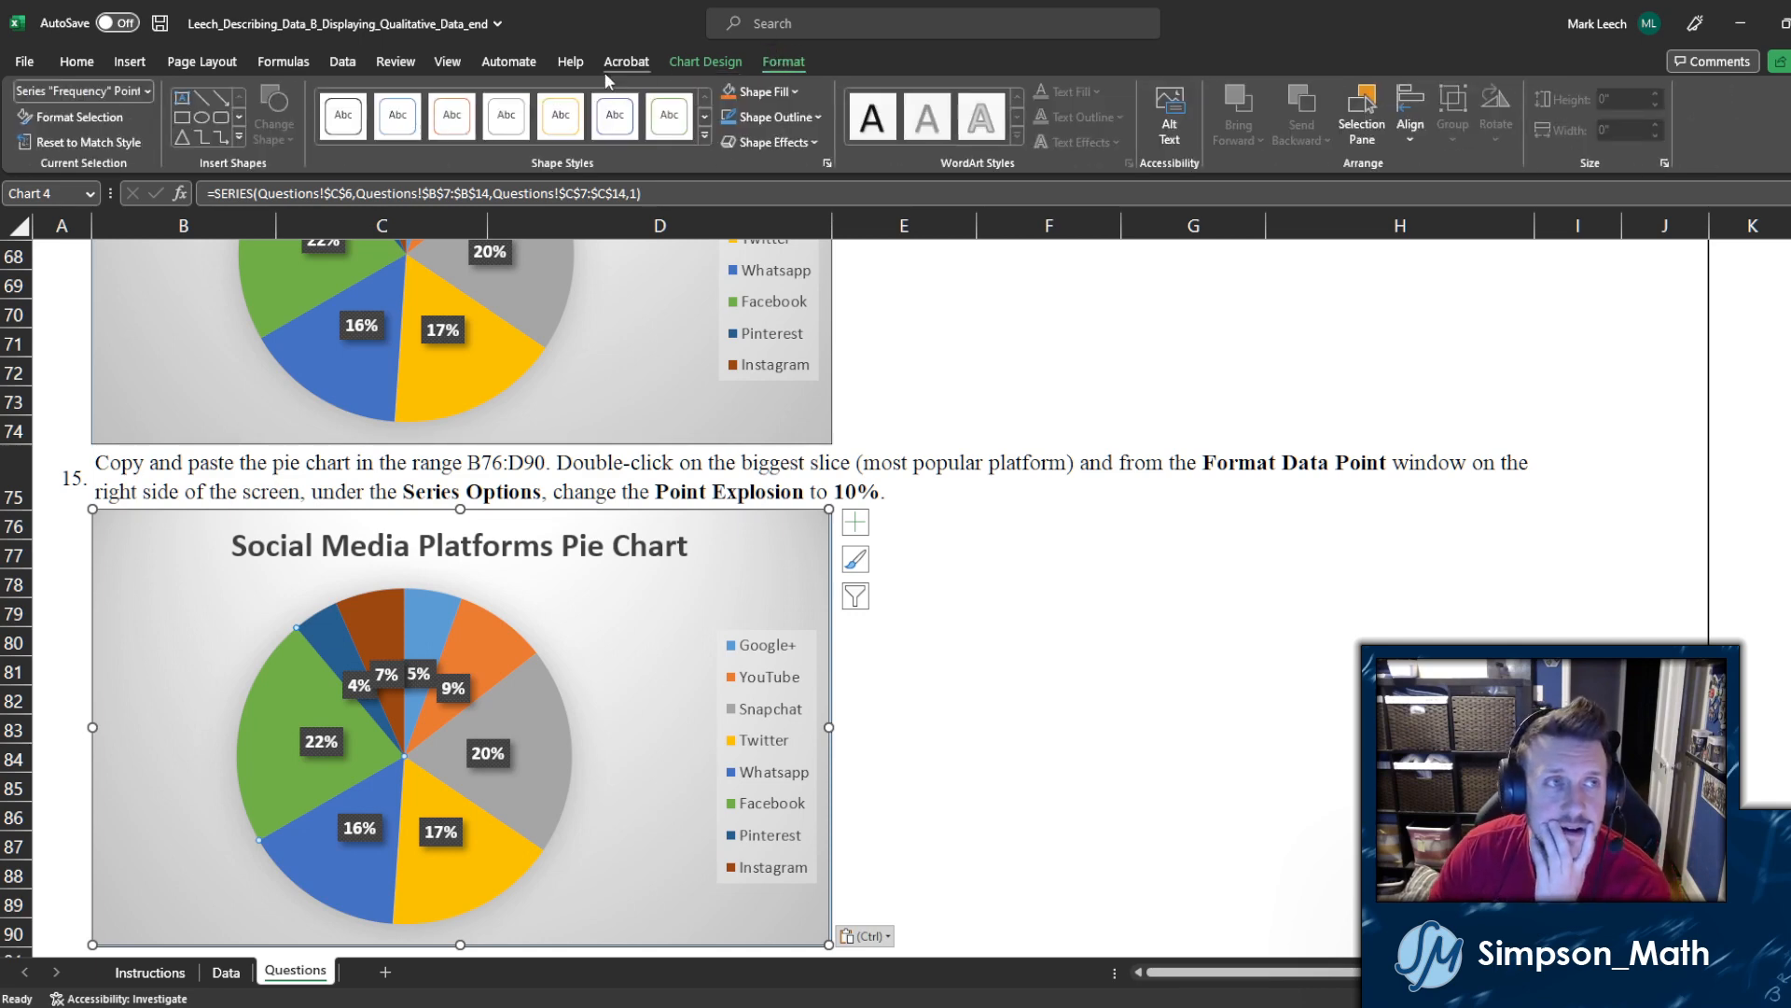
right_click(291, 683)
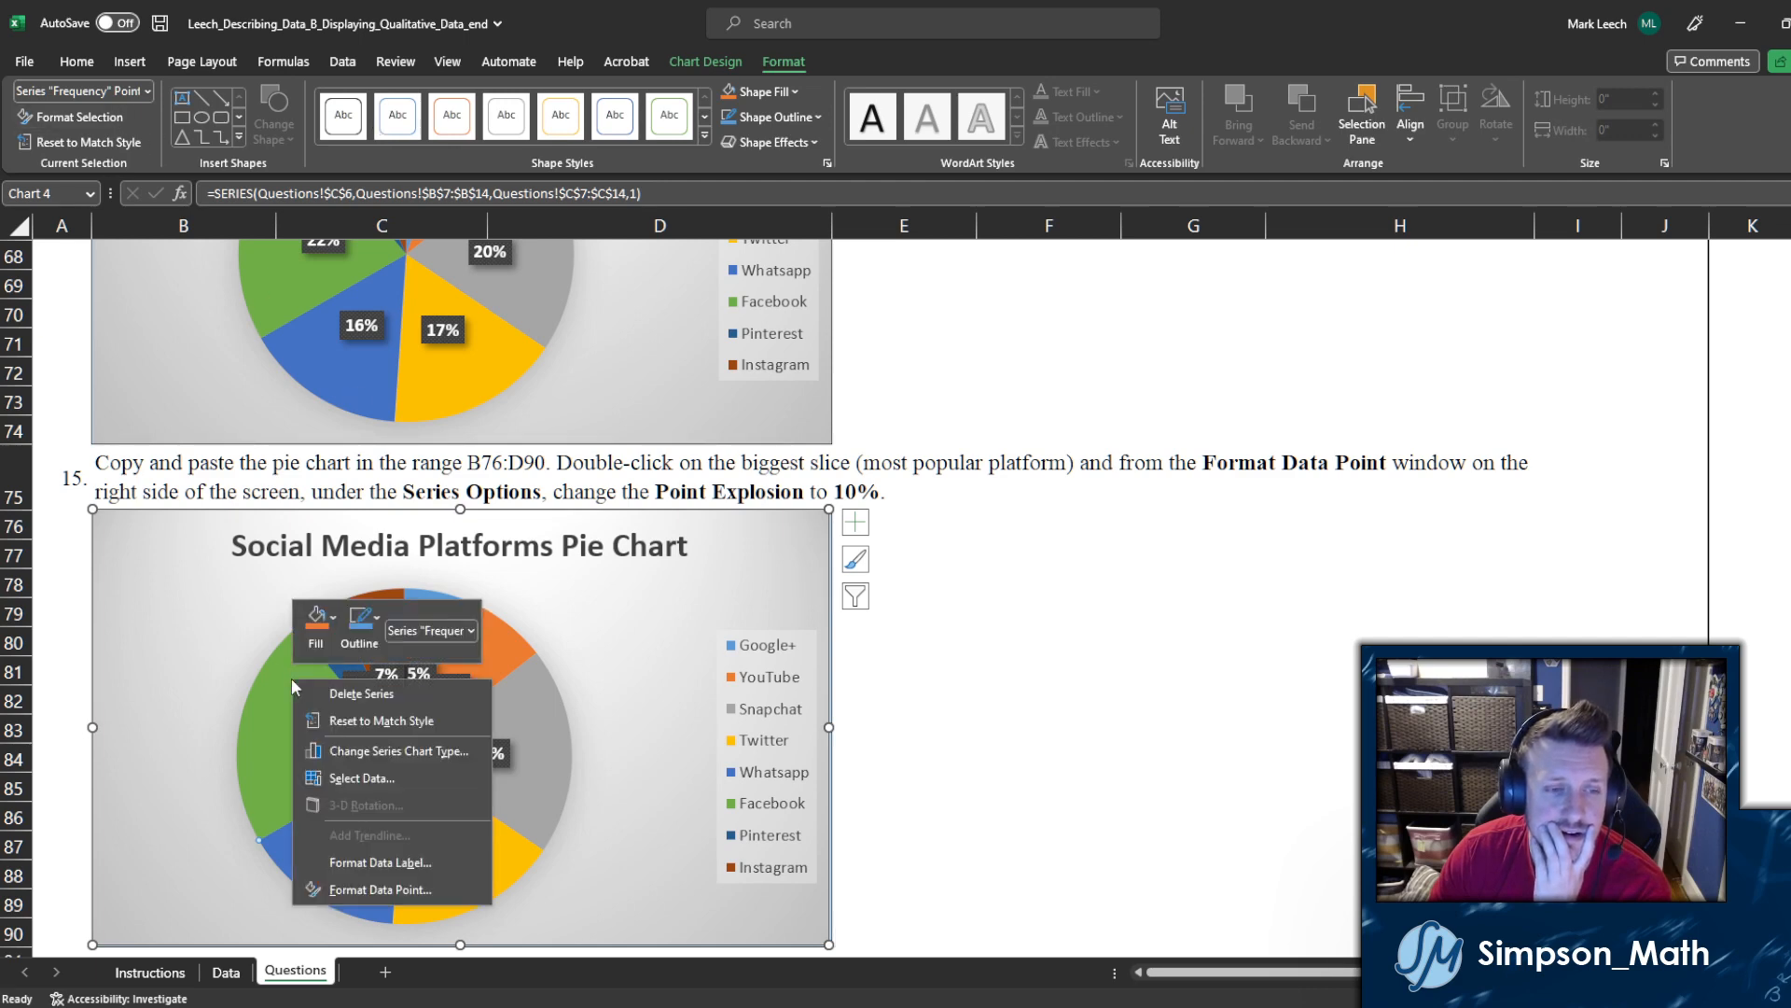
click(371, 890)
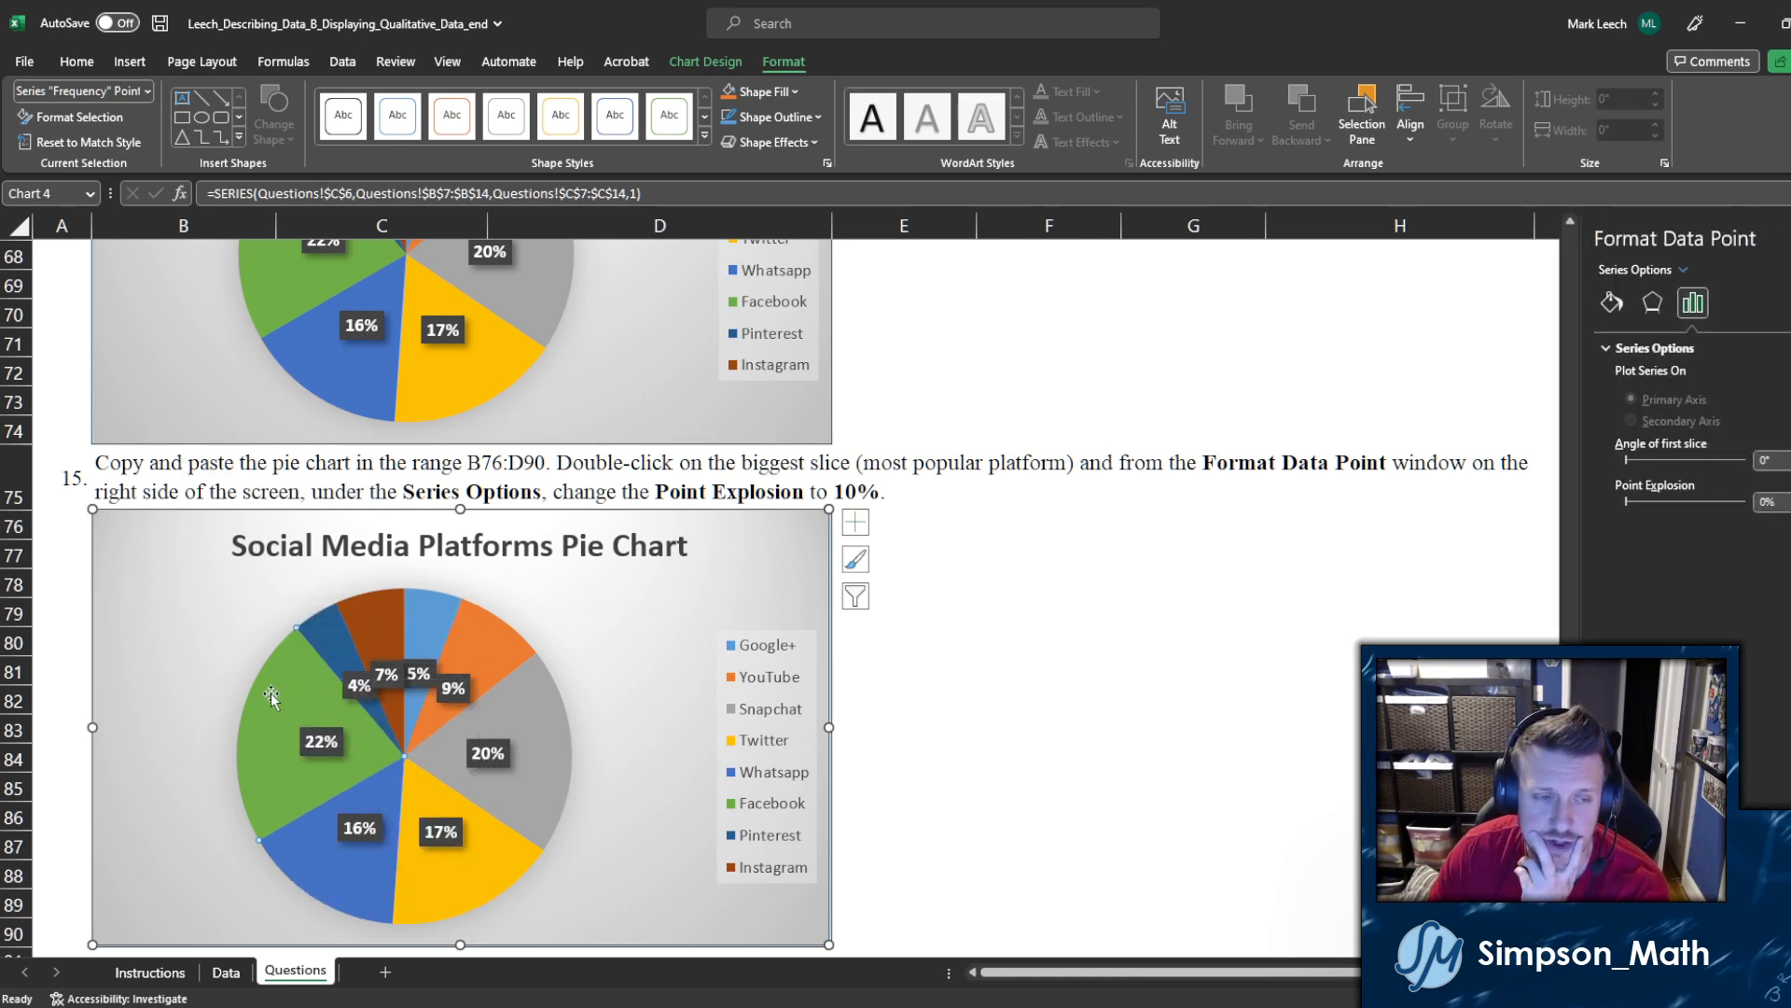
click(896, 659)
click(1030, 640)
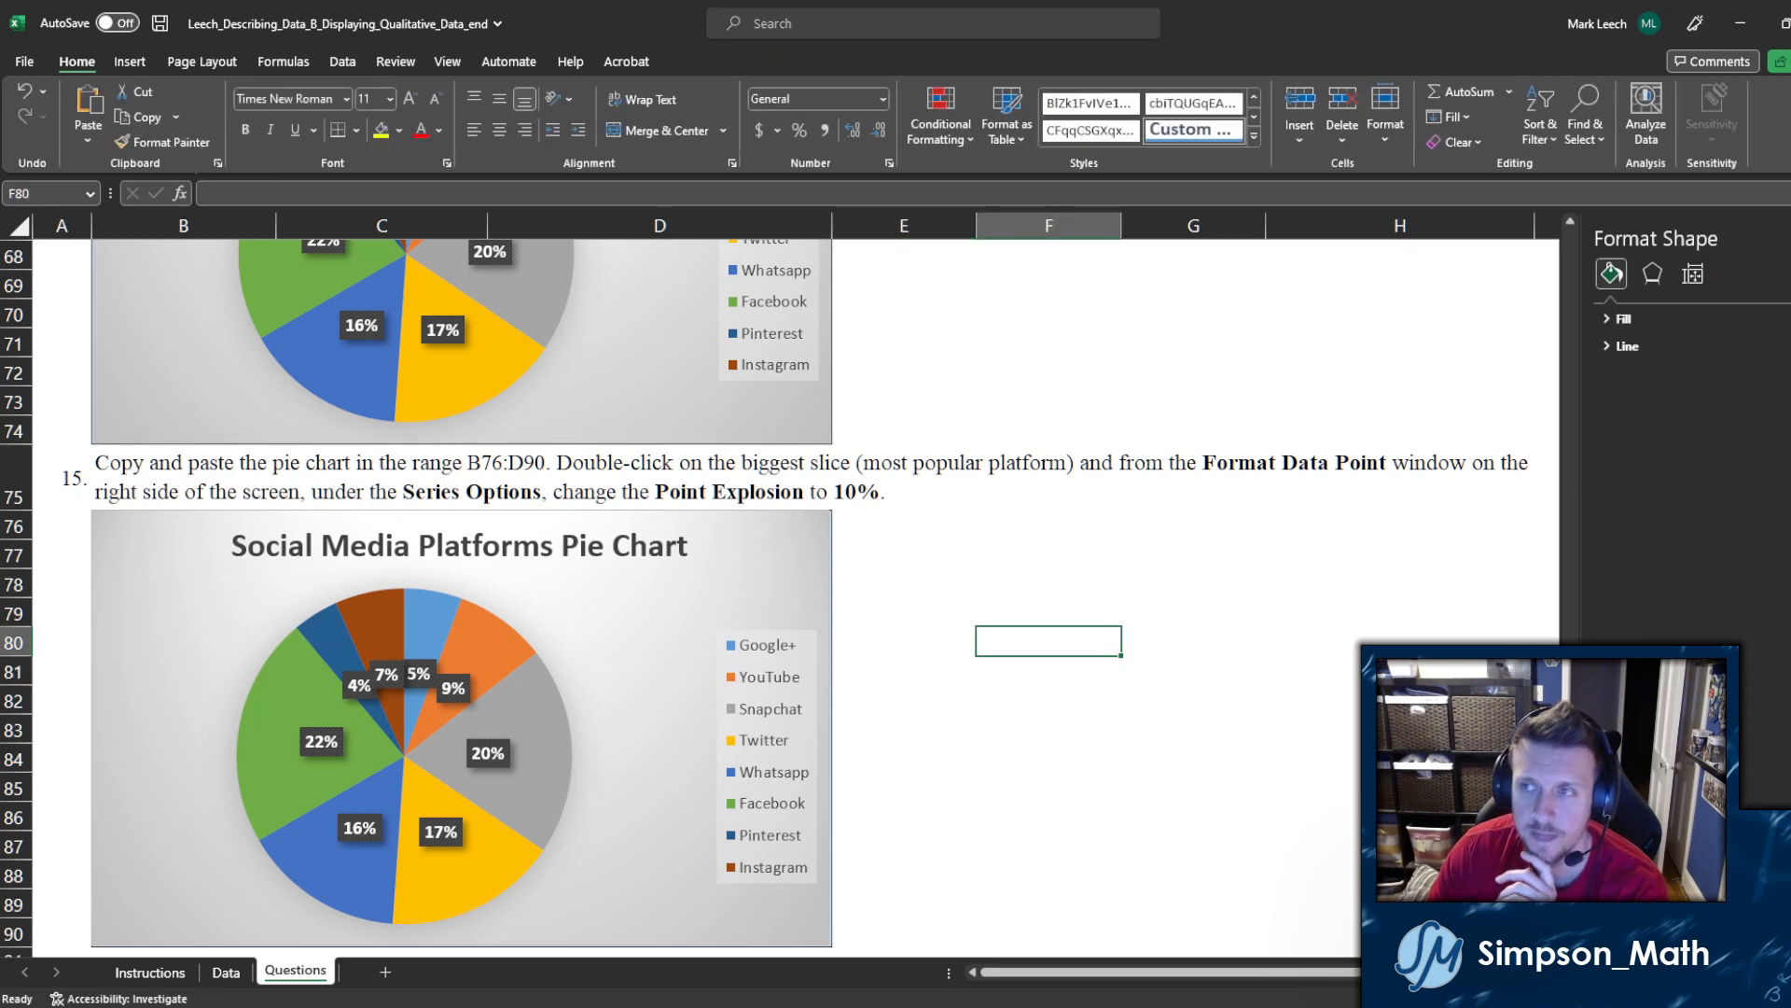
click(1789, 239)
Step: Set the Point Explosion of the Facebook slice in the copied pie chart to 10%
click(285, 707)
click(285, 707)
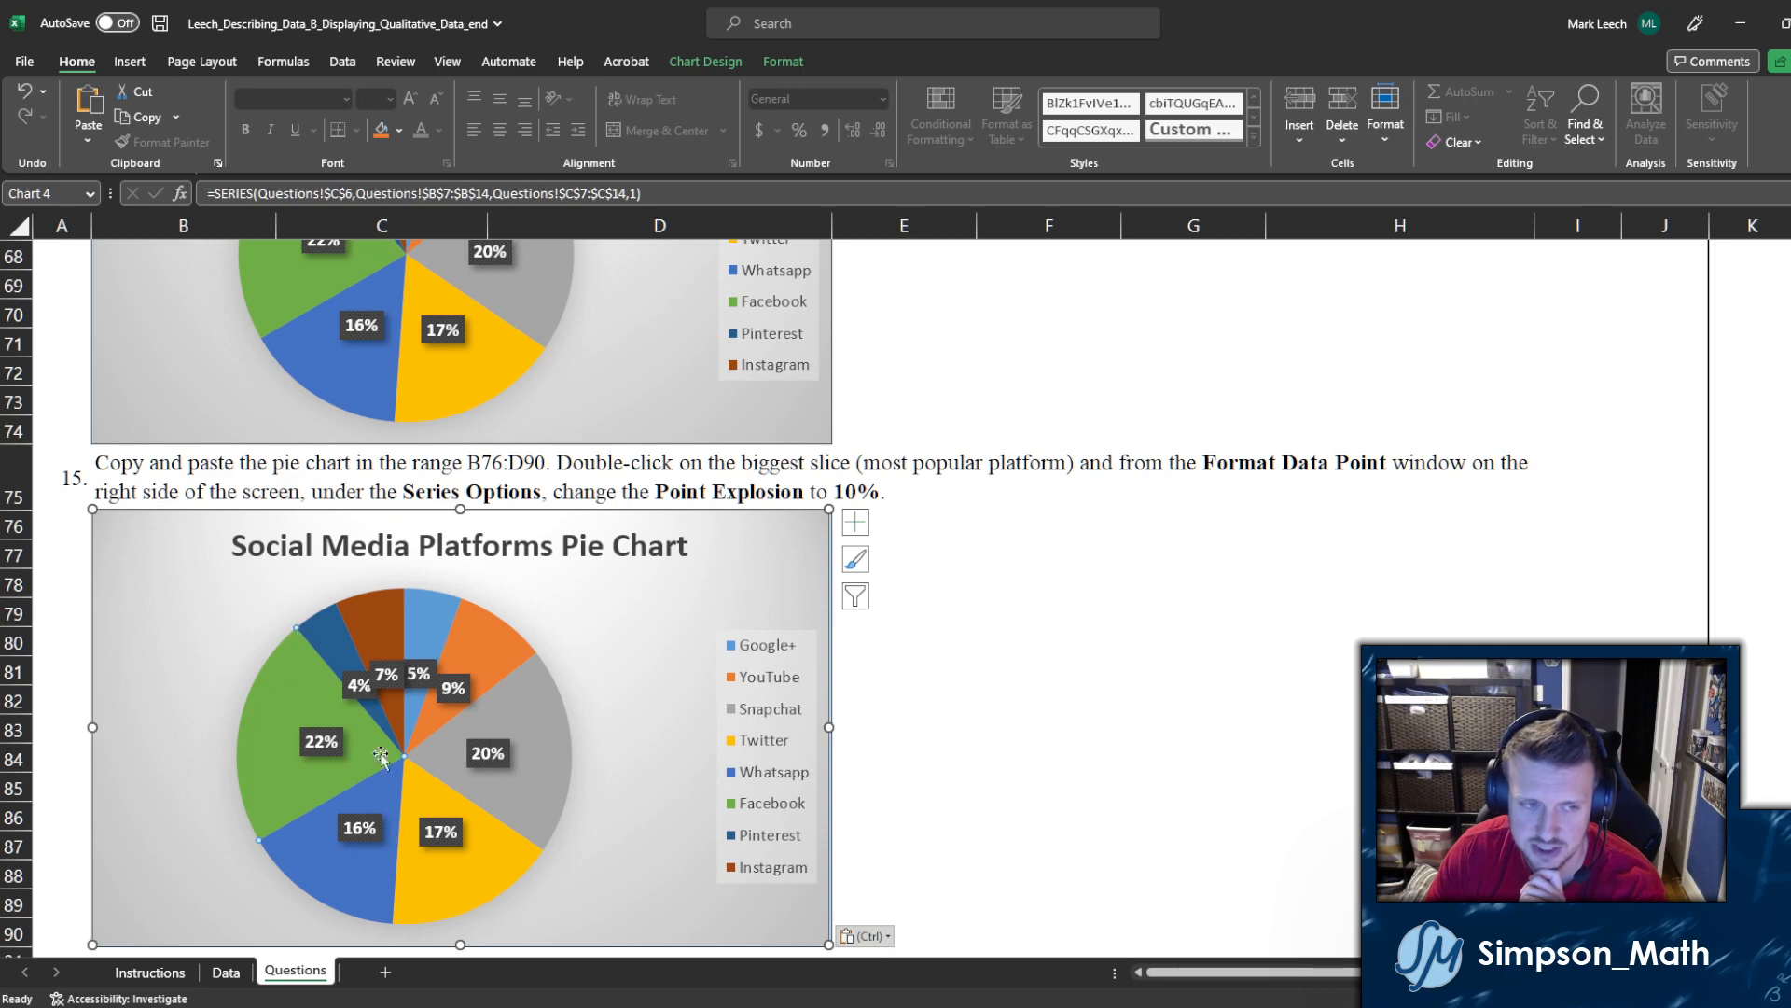
right_click(258, 714)
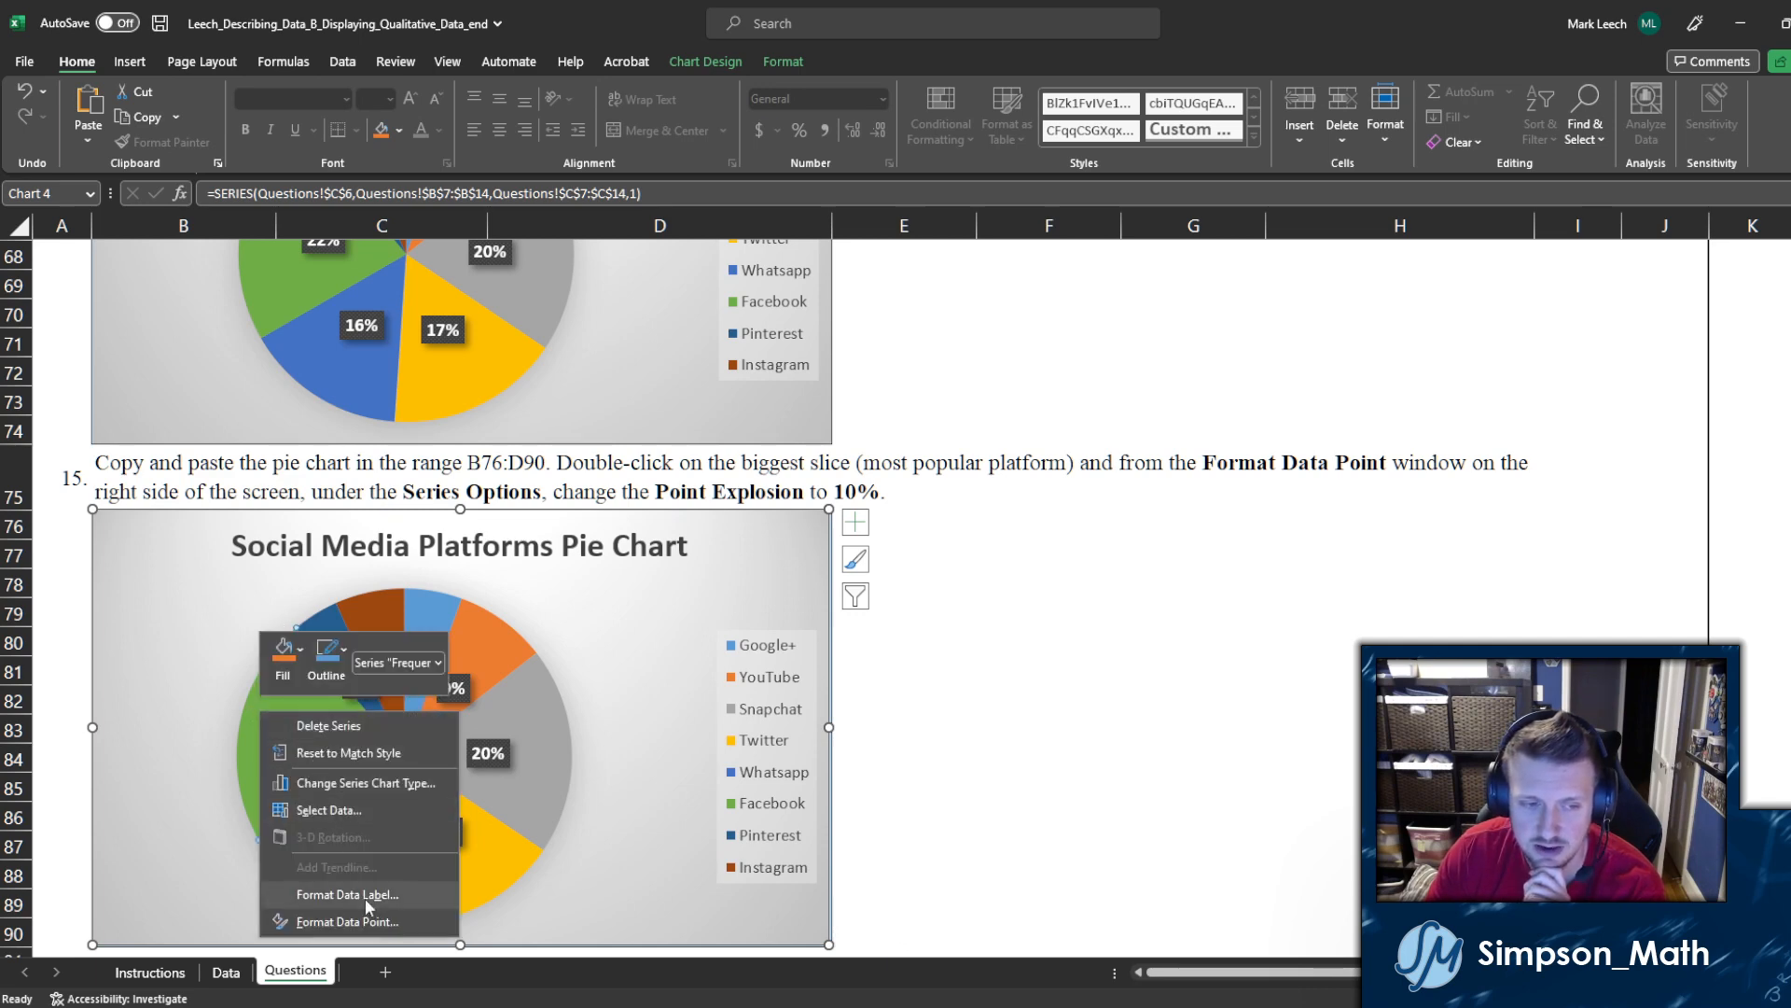
click(371, 921)
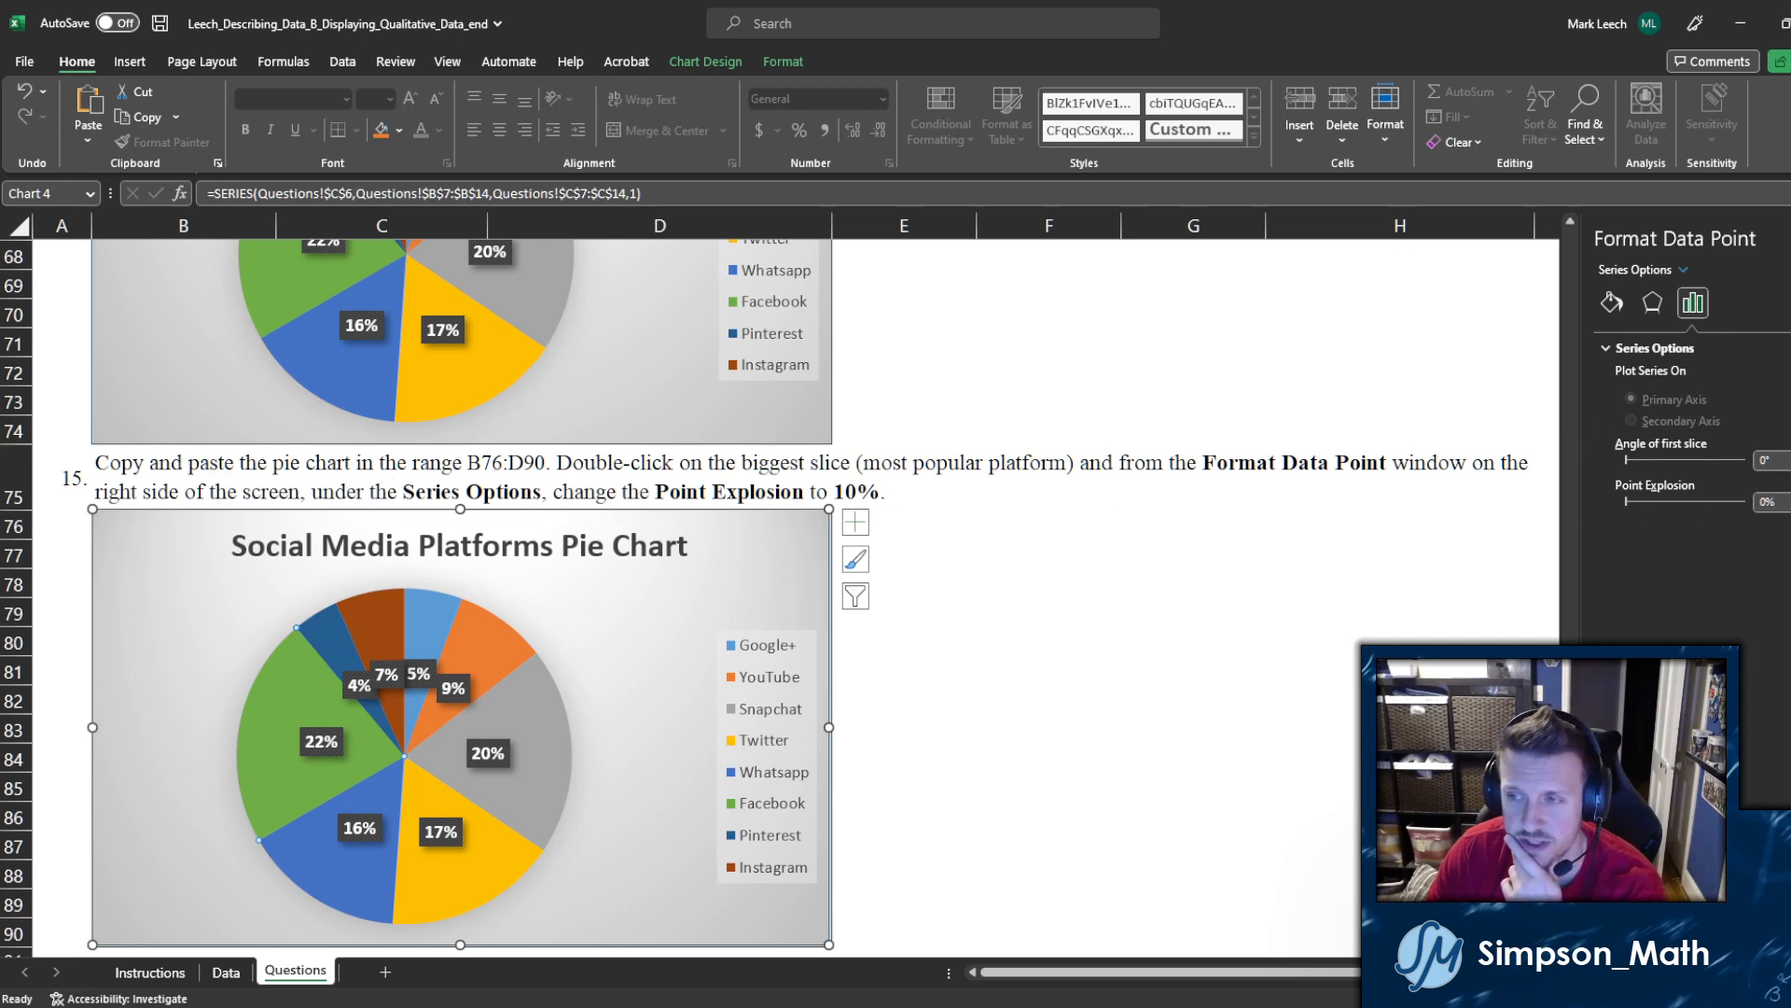
click(1789, 498)
click(1789, 497)
click(1790, 497)
click(1789, 497)
click(1789, 497)
click(1789, 498)
click(1790, 497)
click(1789, 497)
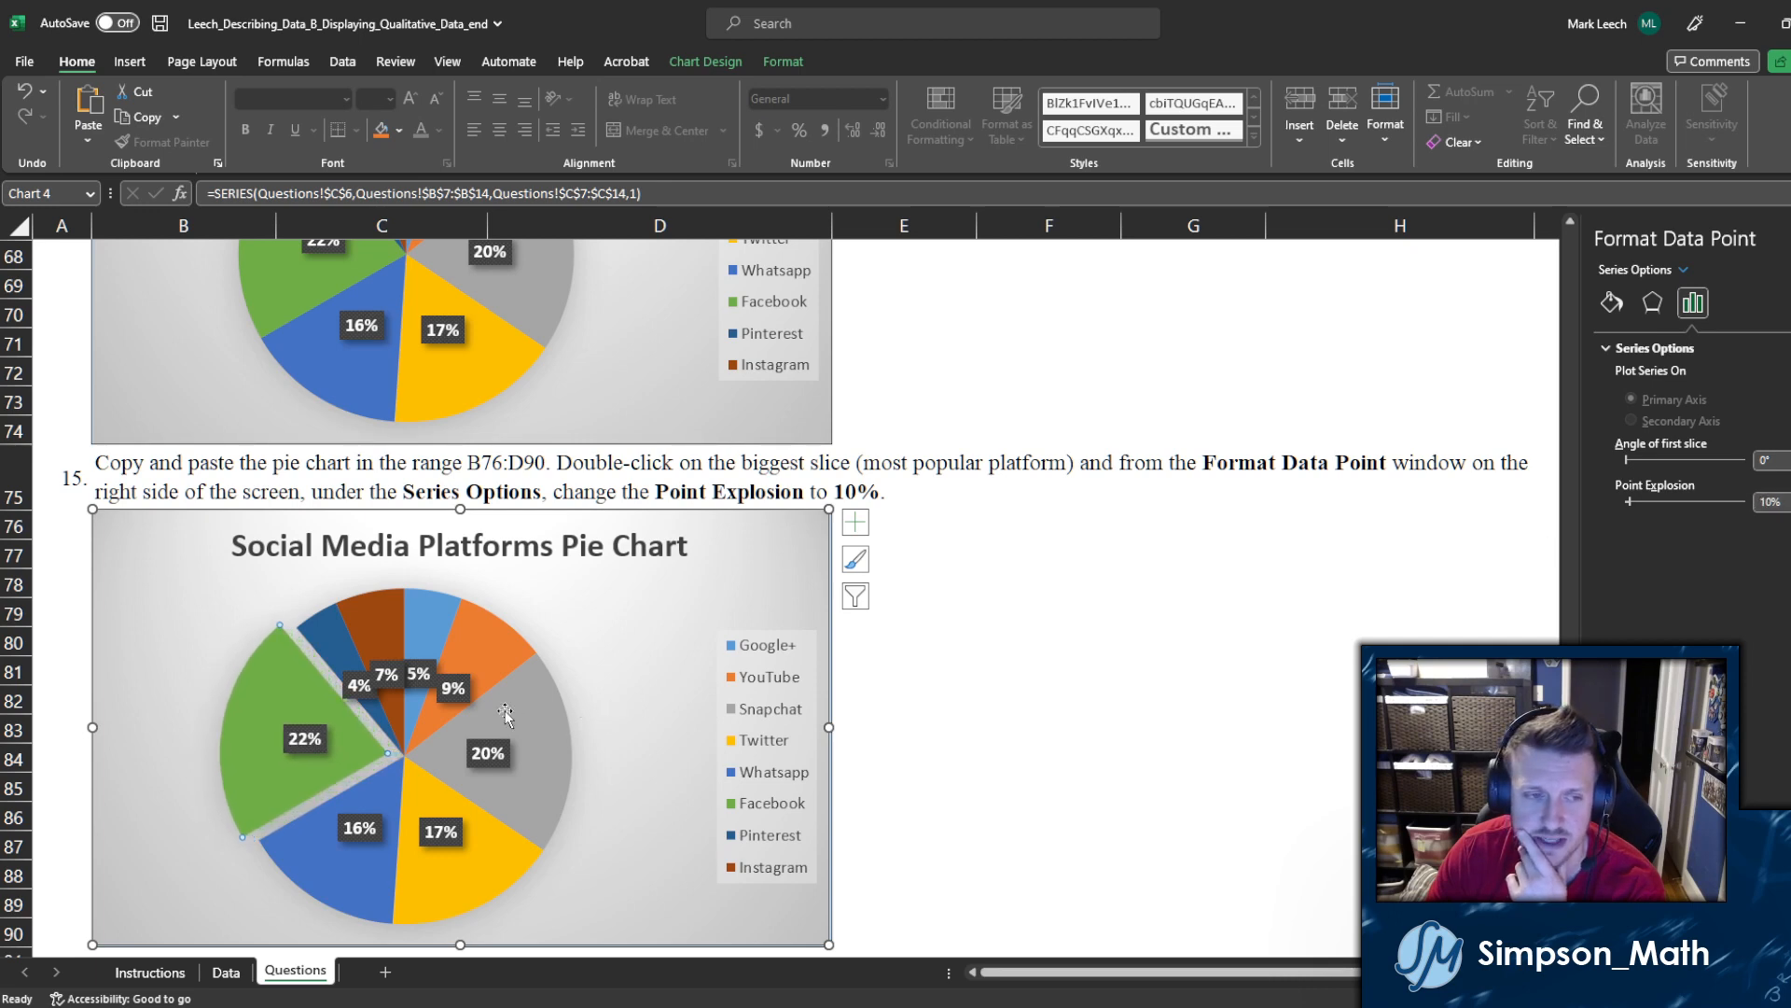
mouse_move(260, 701)
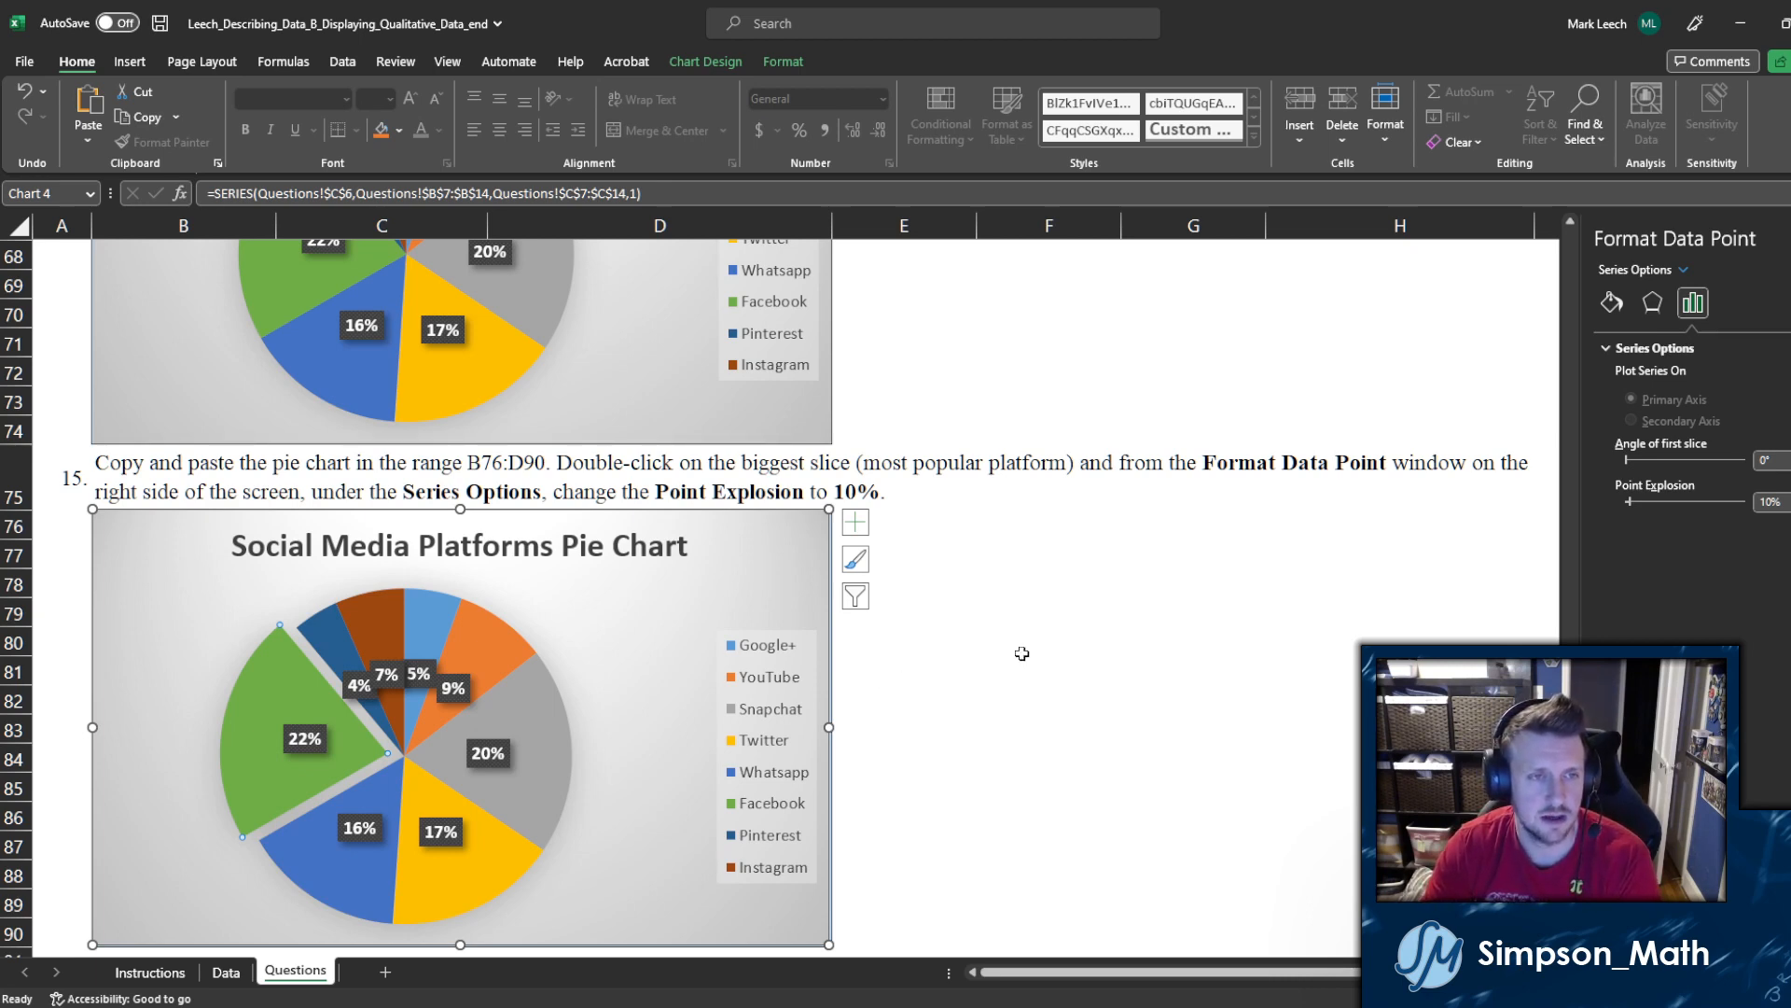
click(1020, 652)
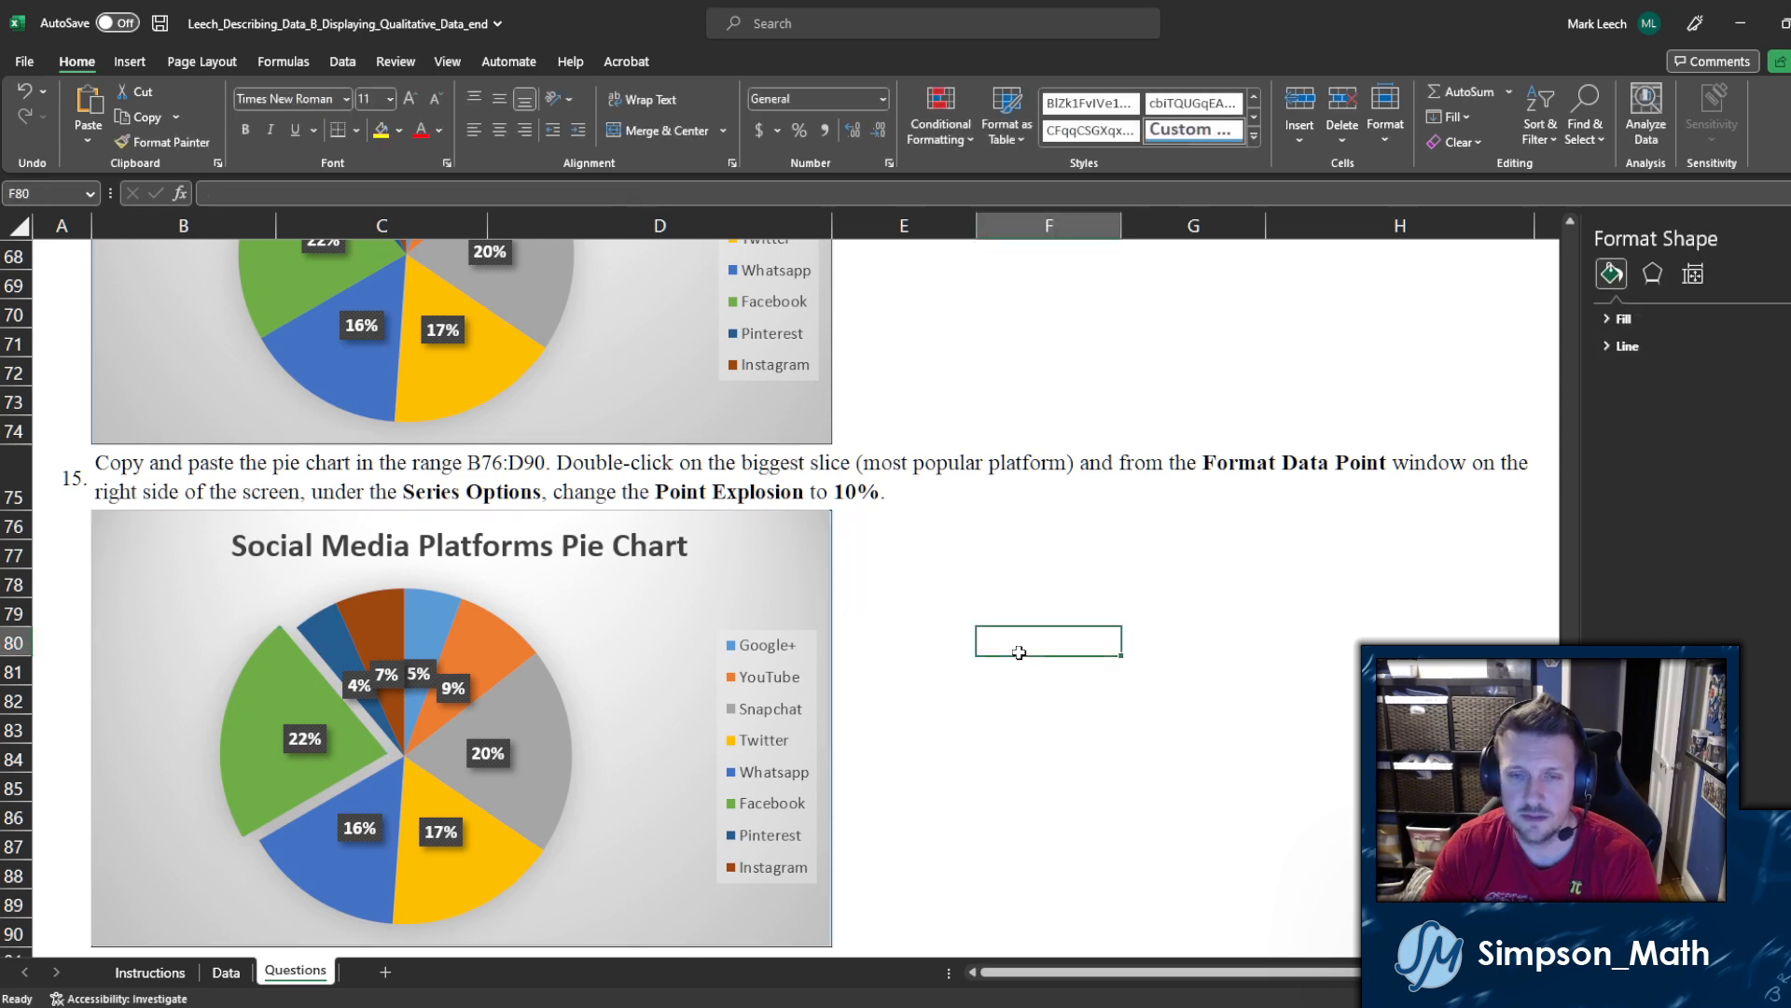
Step: Close the shape formatting pane and save the workbook
scroll(1020, 650, down, 4)
scroll(1026, 646, up, 4)
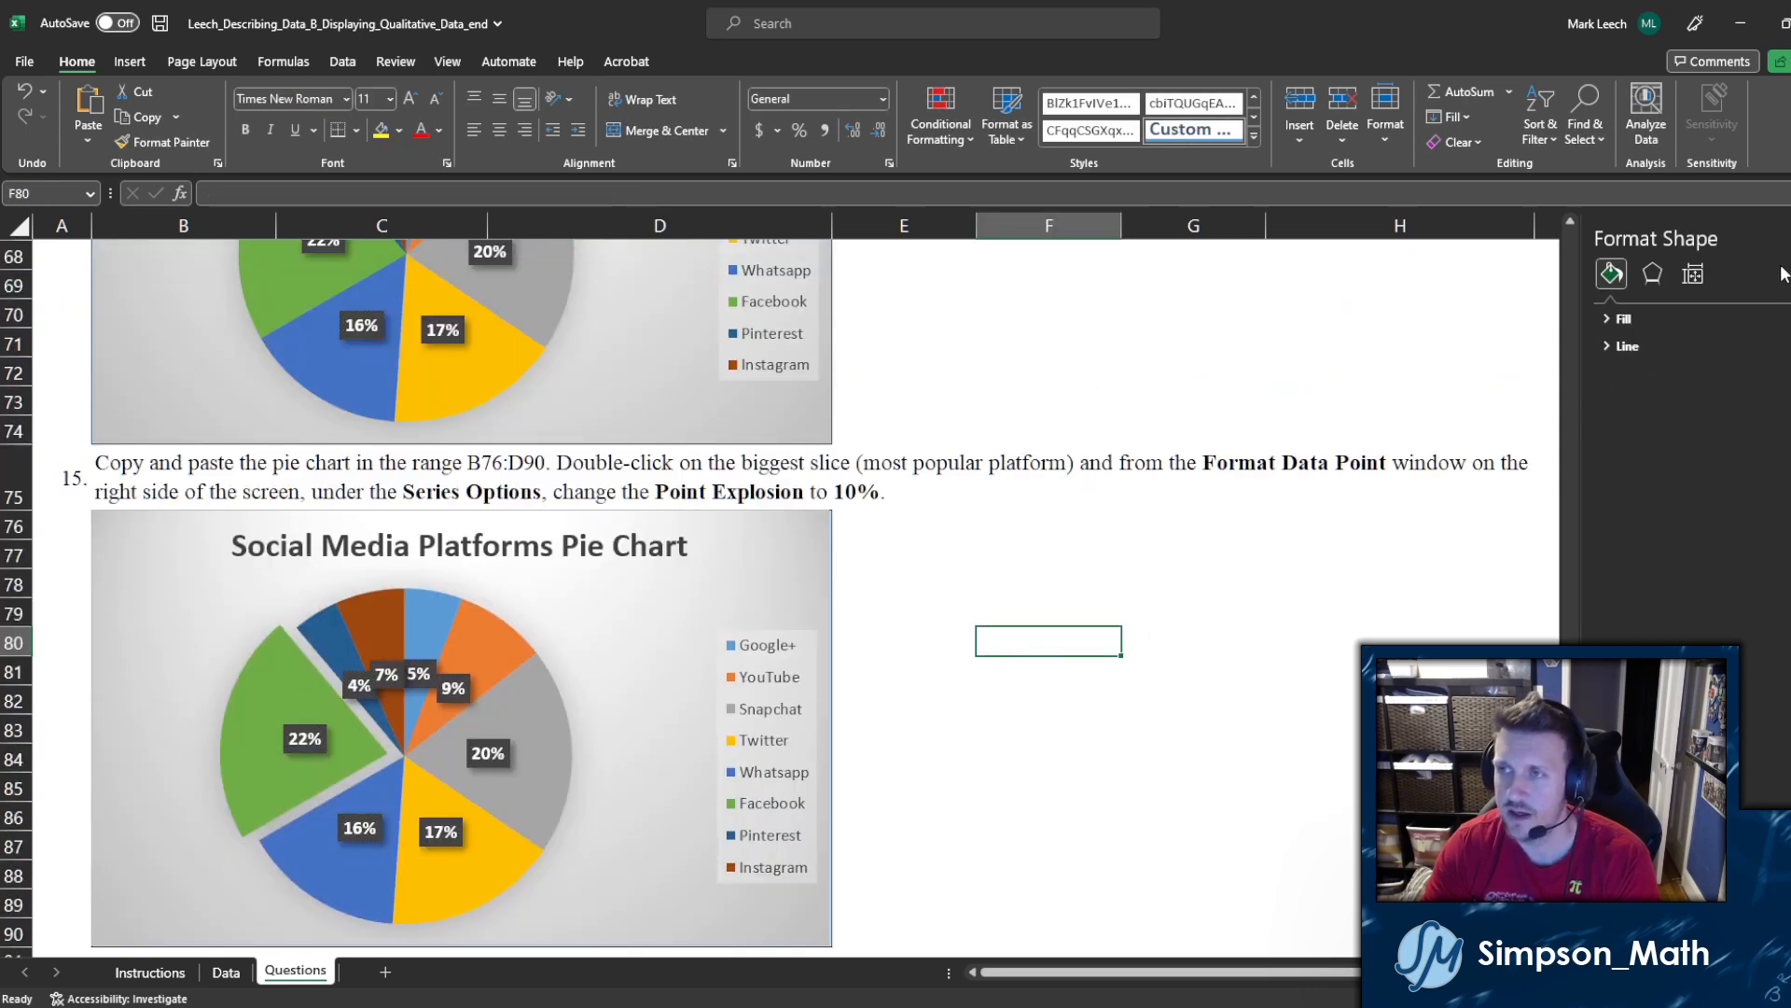
click(1789, 239)
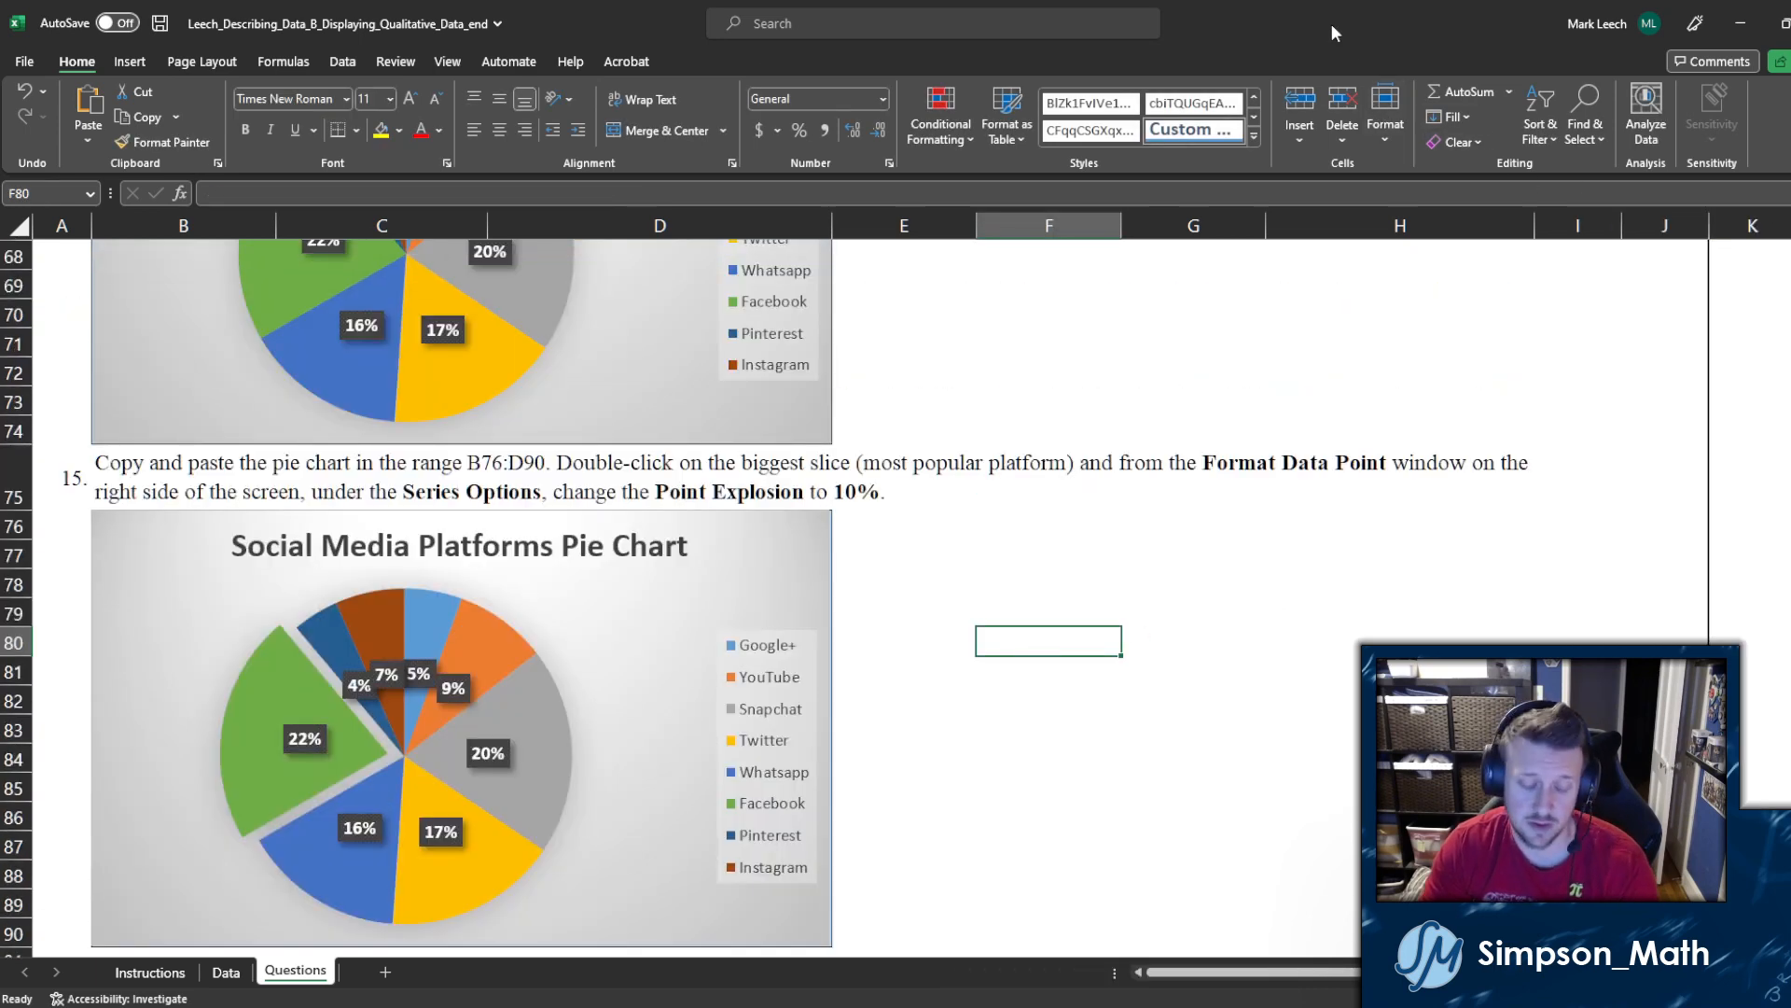
key(ctrl+s)
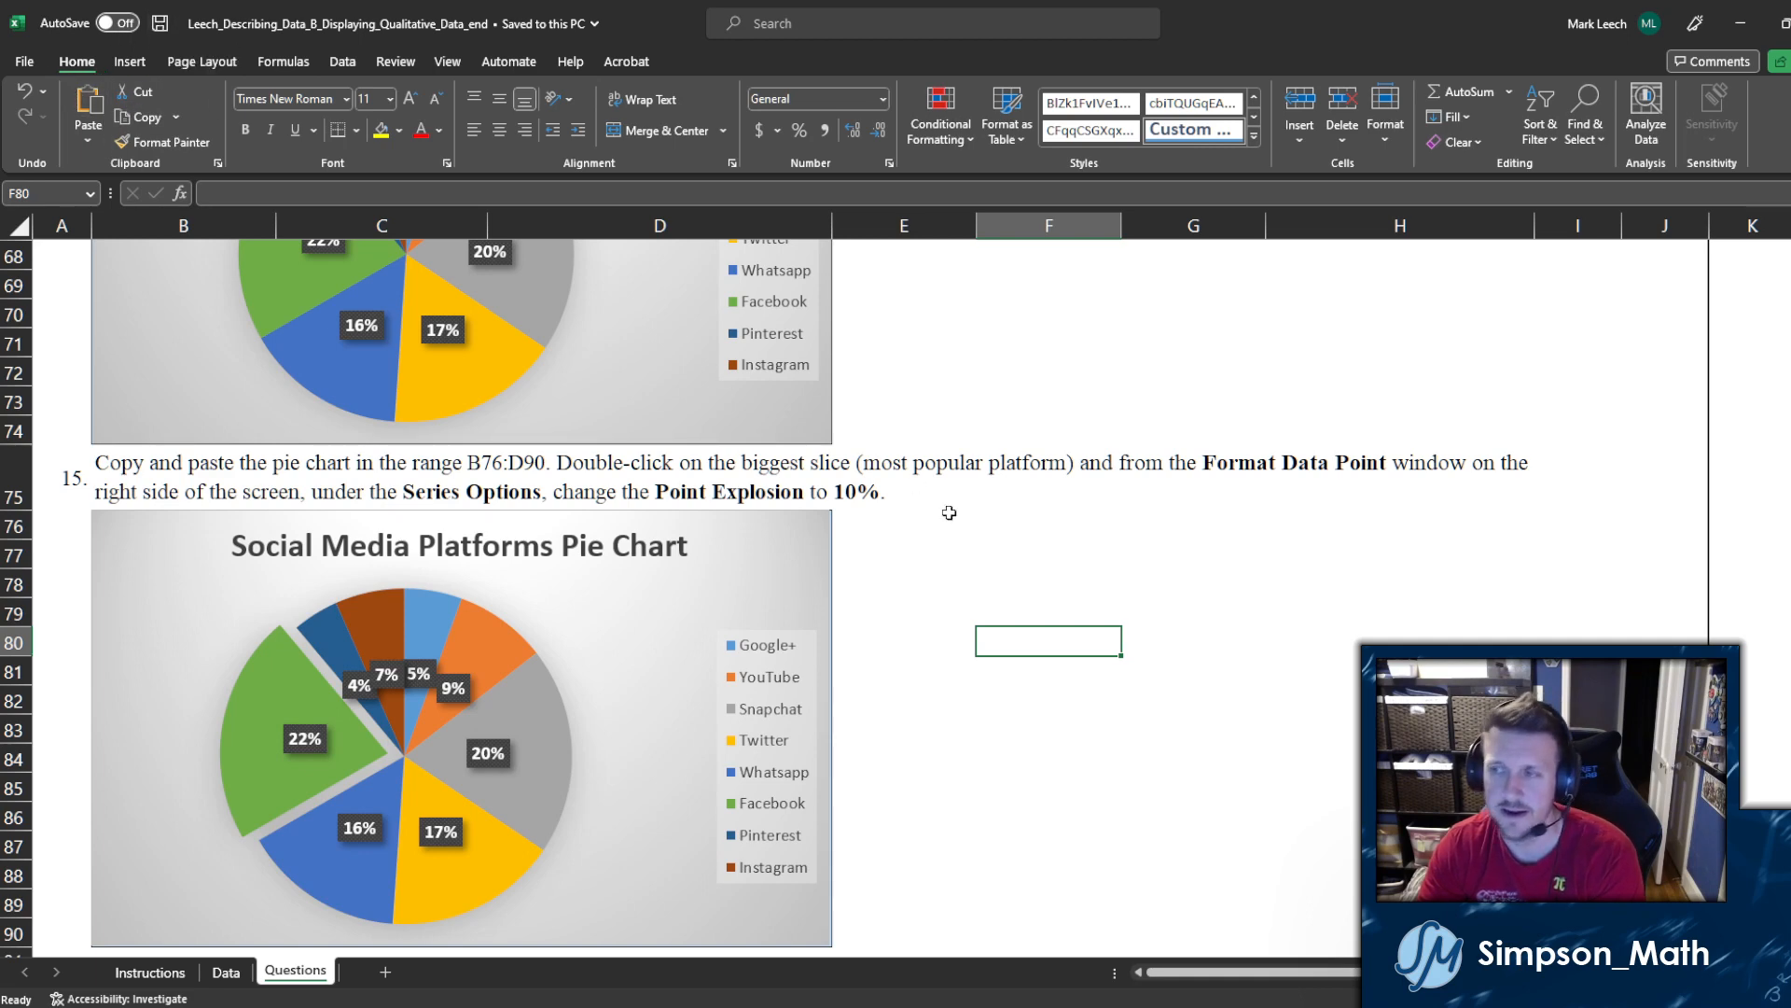
click(1015, 734)
scroll(989, 714, up, 2)
scroll(993, 709, down, 3)
scroll(994, 709, up, 1)
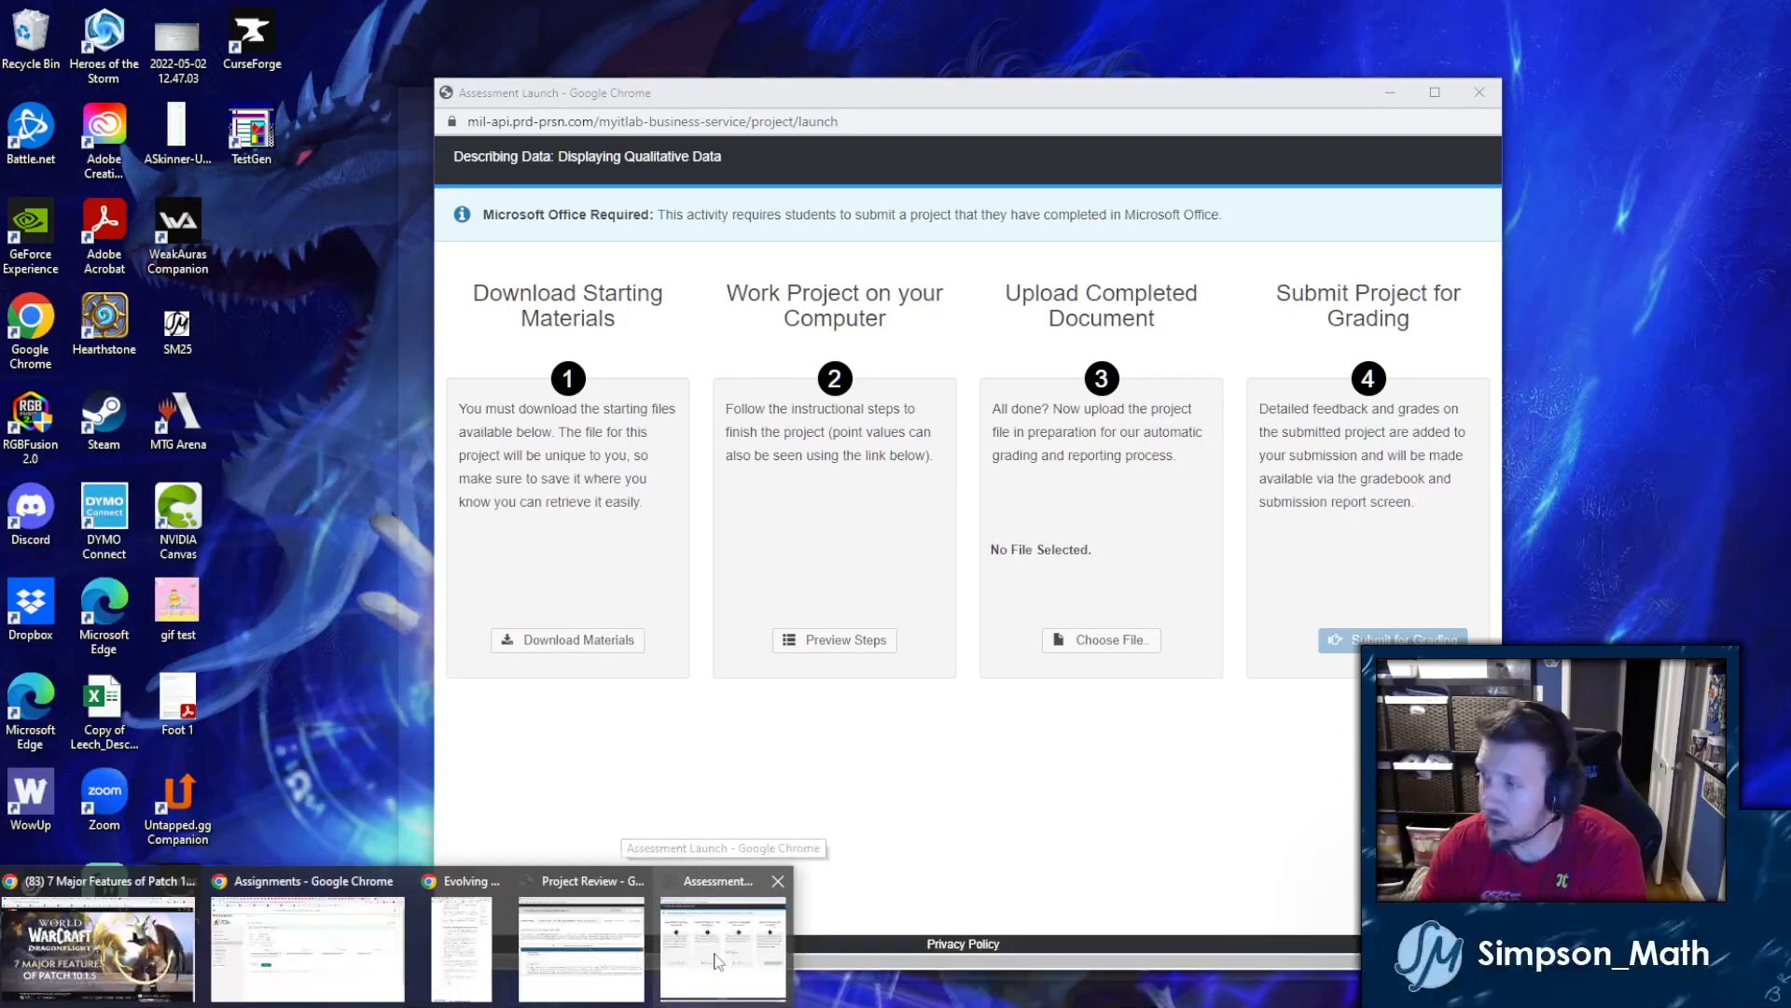
Step: Switch to the Assessment Launch window in Chrome and open the file selection for uploading the completed project
click(718, 960)
click(1099, 646)
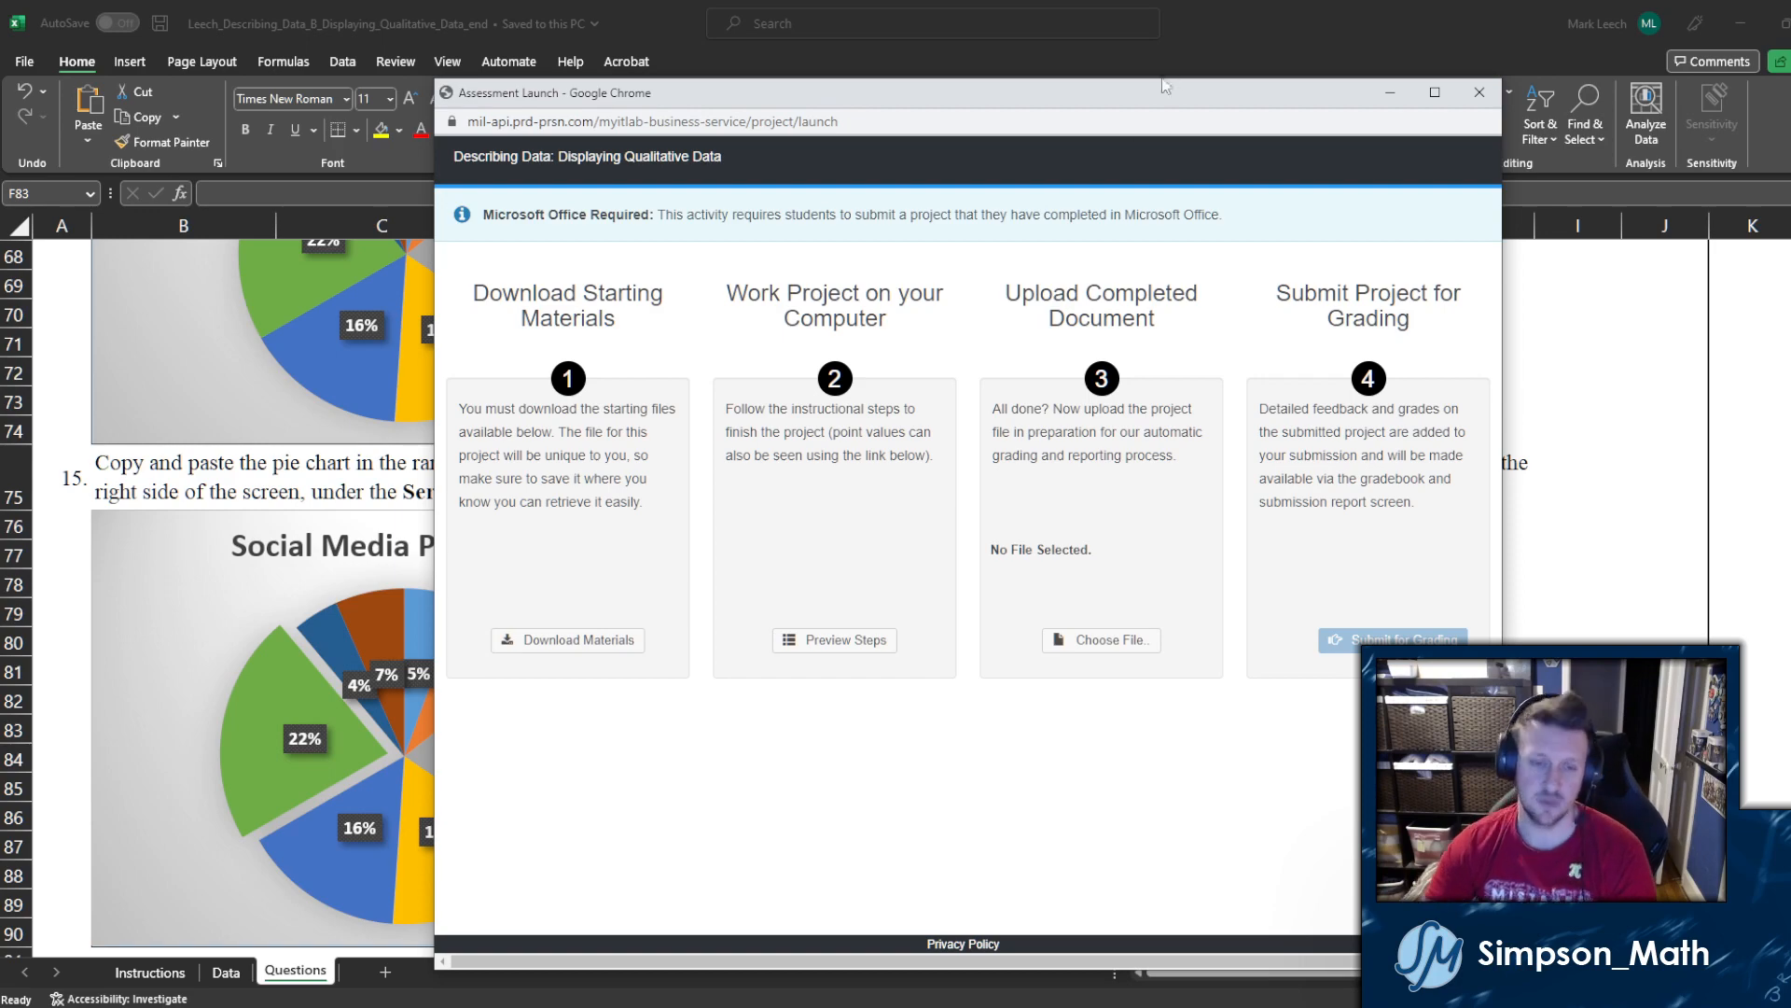
Step: Switch to the LC copy of the workbook in Excel and examine the commented answer cells on its Questions sheet
click(677, 1006)
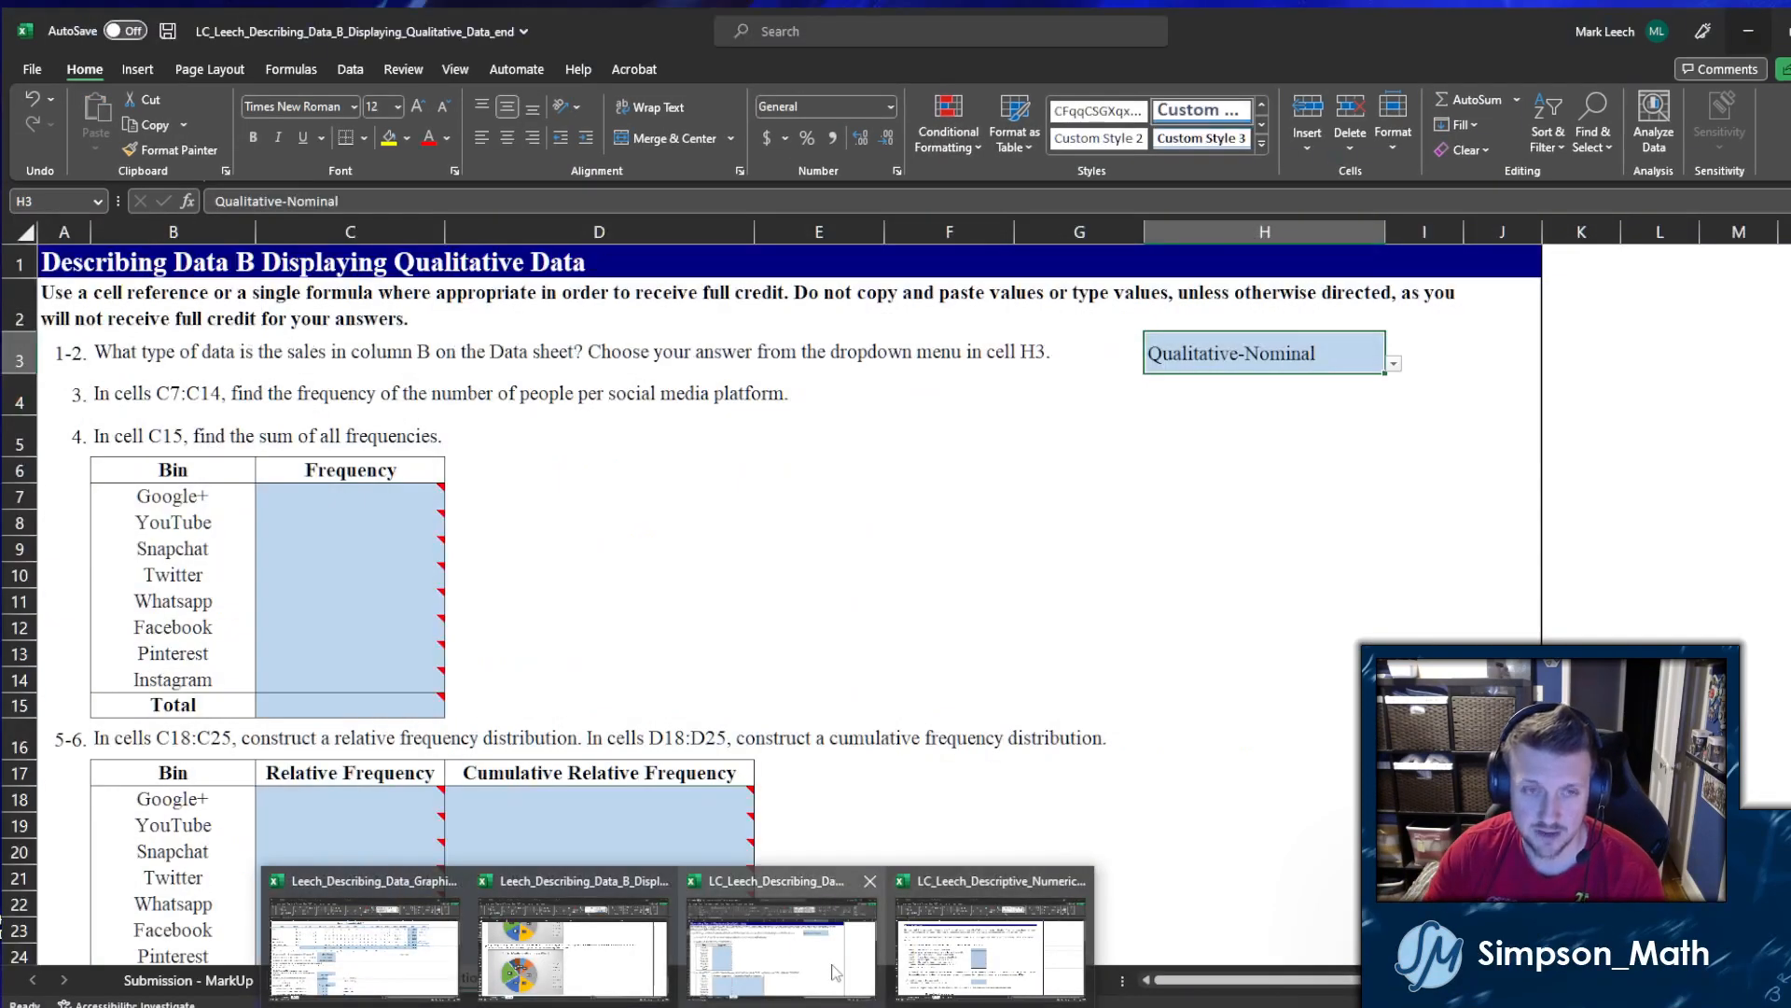
click(833, 971)
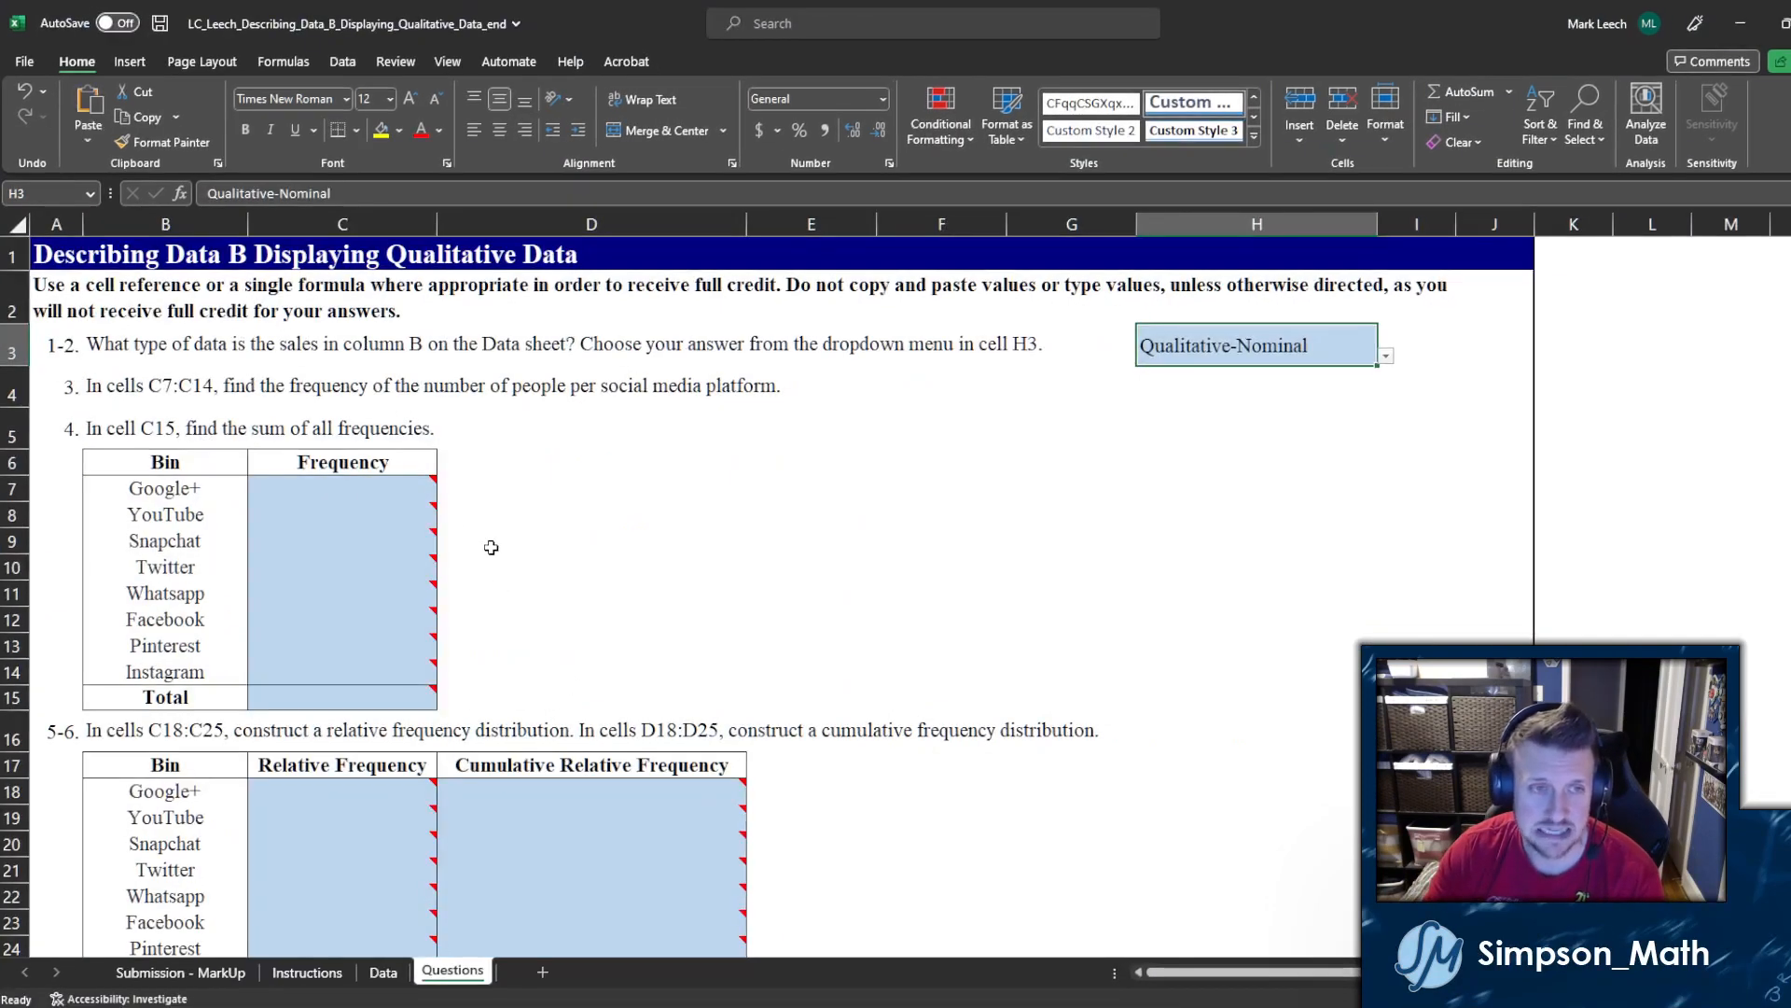
mouse_move(427, 515)
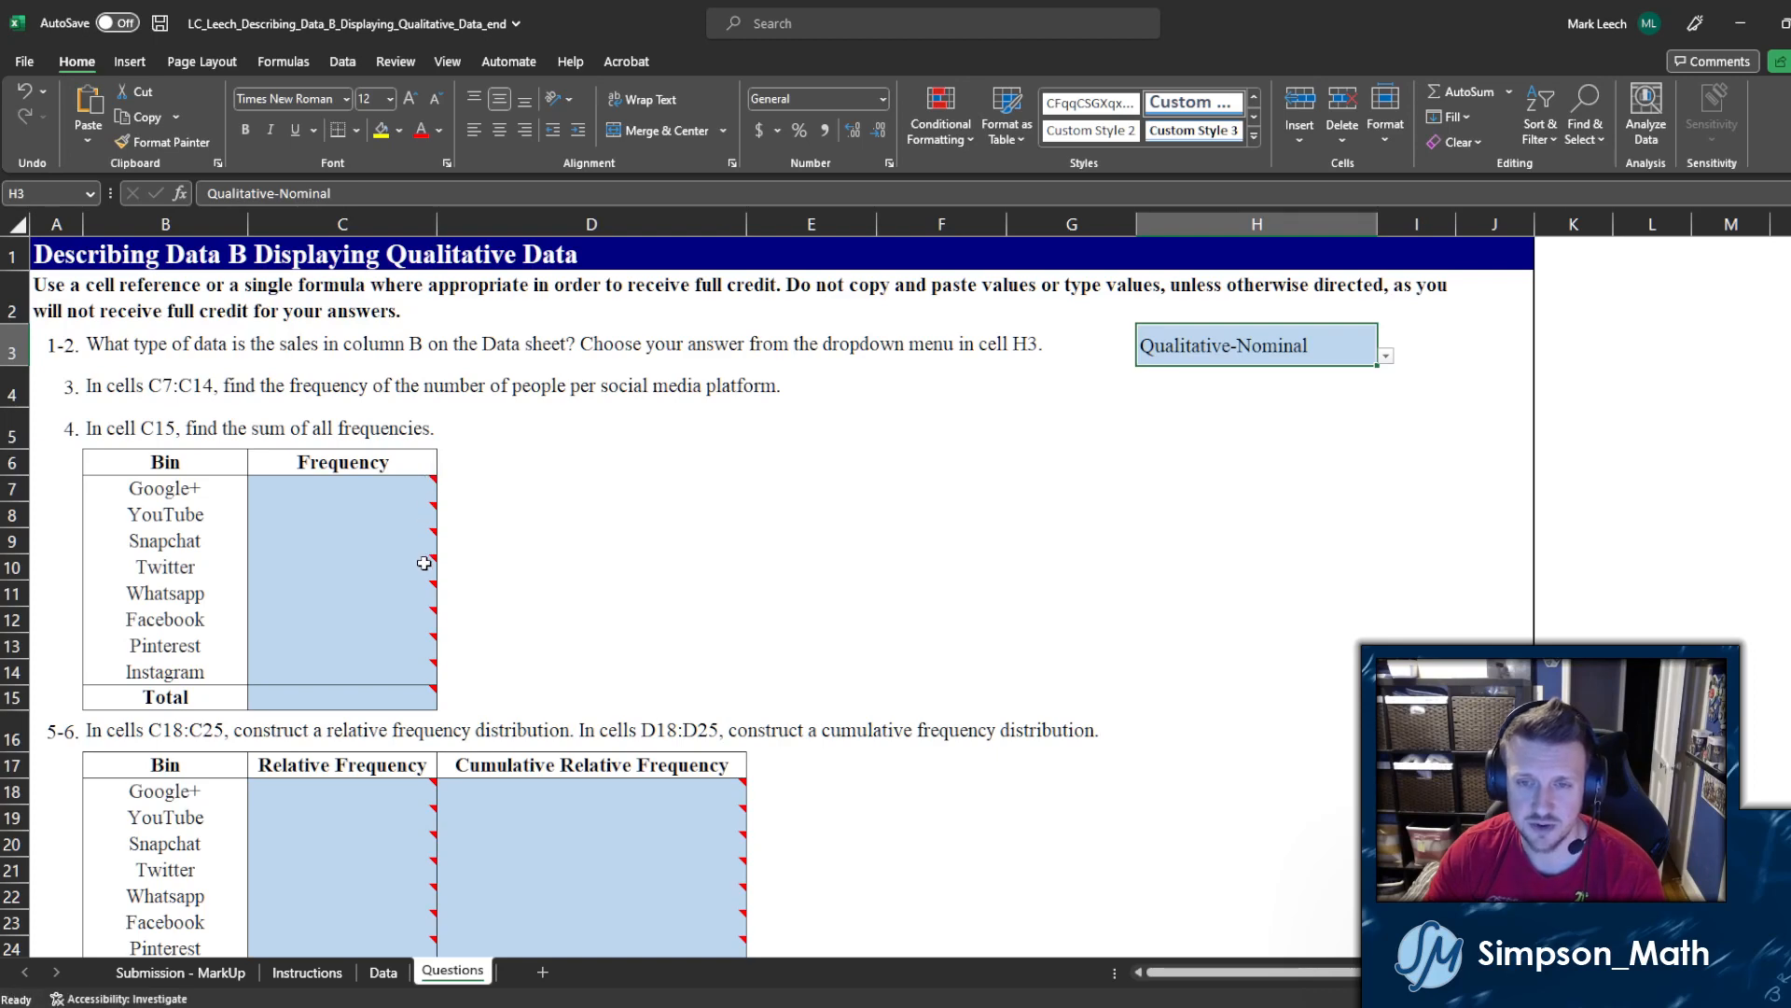
mouse_move(423, 686)
scroll(653, 644, down, 3)
scroll(719, 622, down, 3)
scroll(719, 623, down, 11)
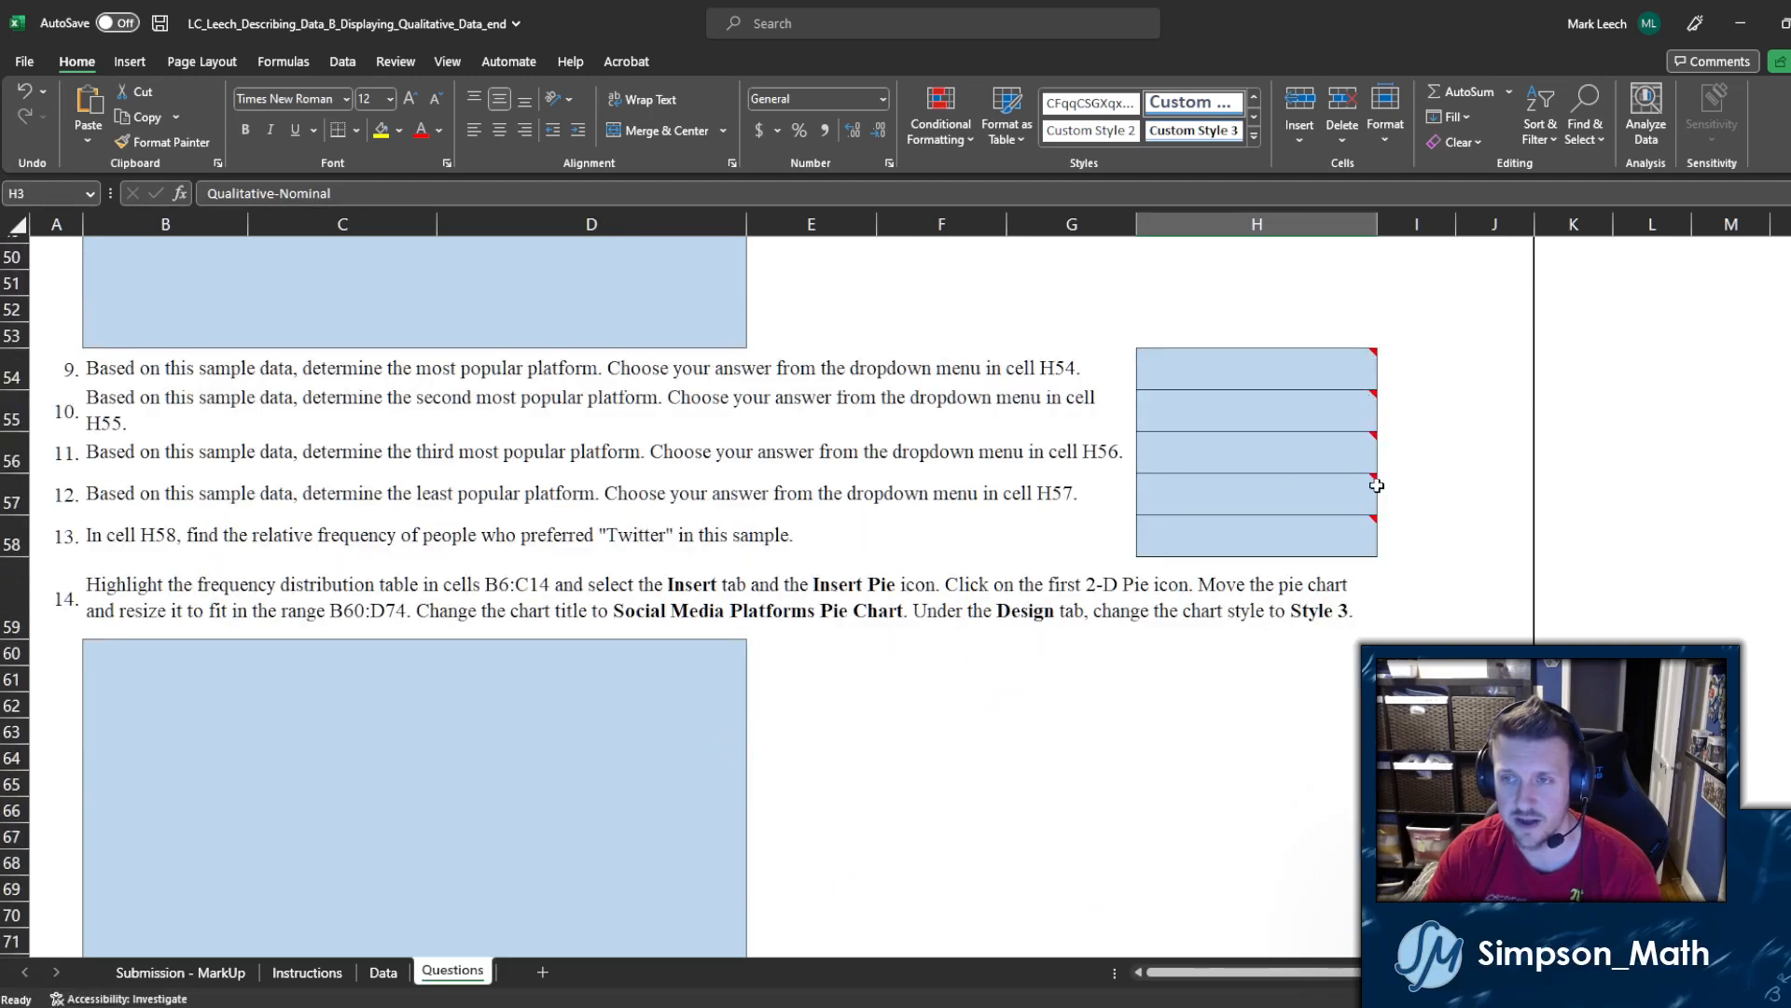
mouse_move(1371, 518)
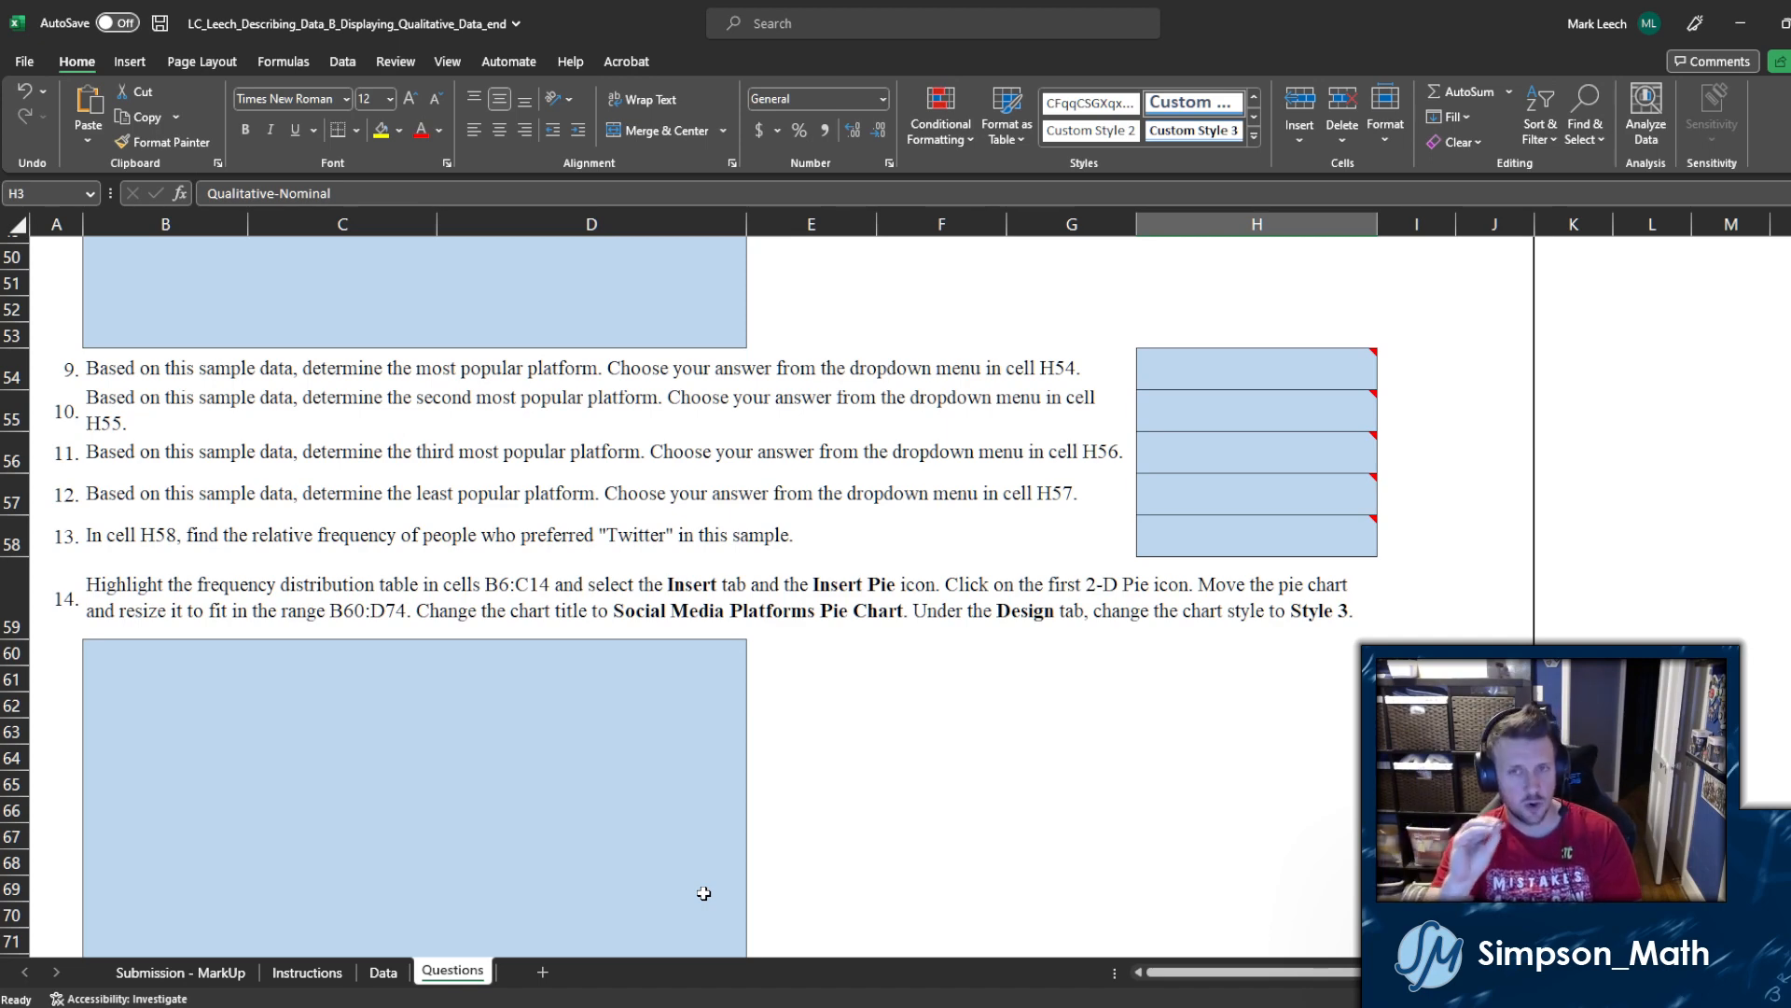
scroll(930, 616, up, 16)
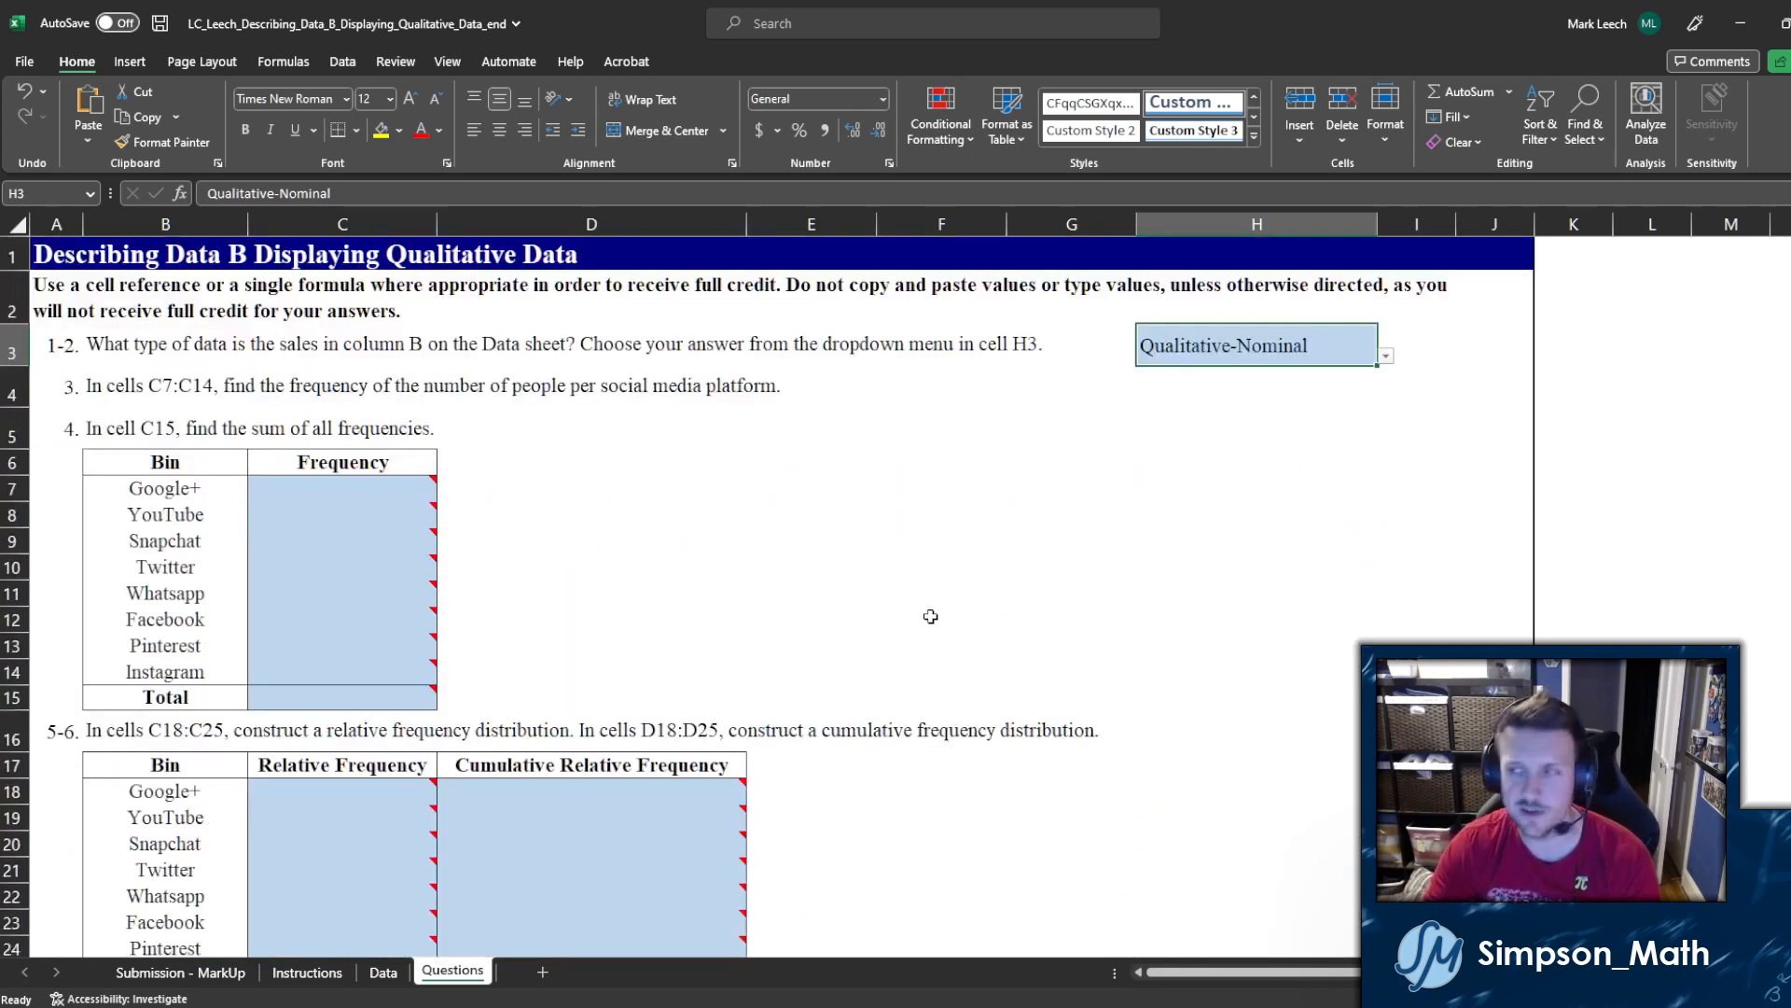